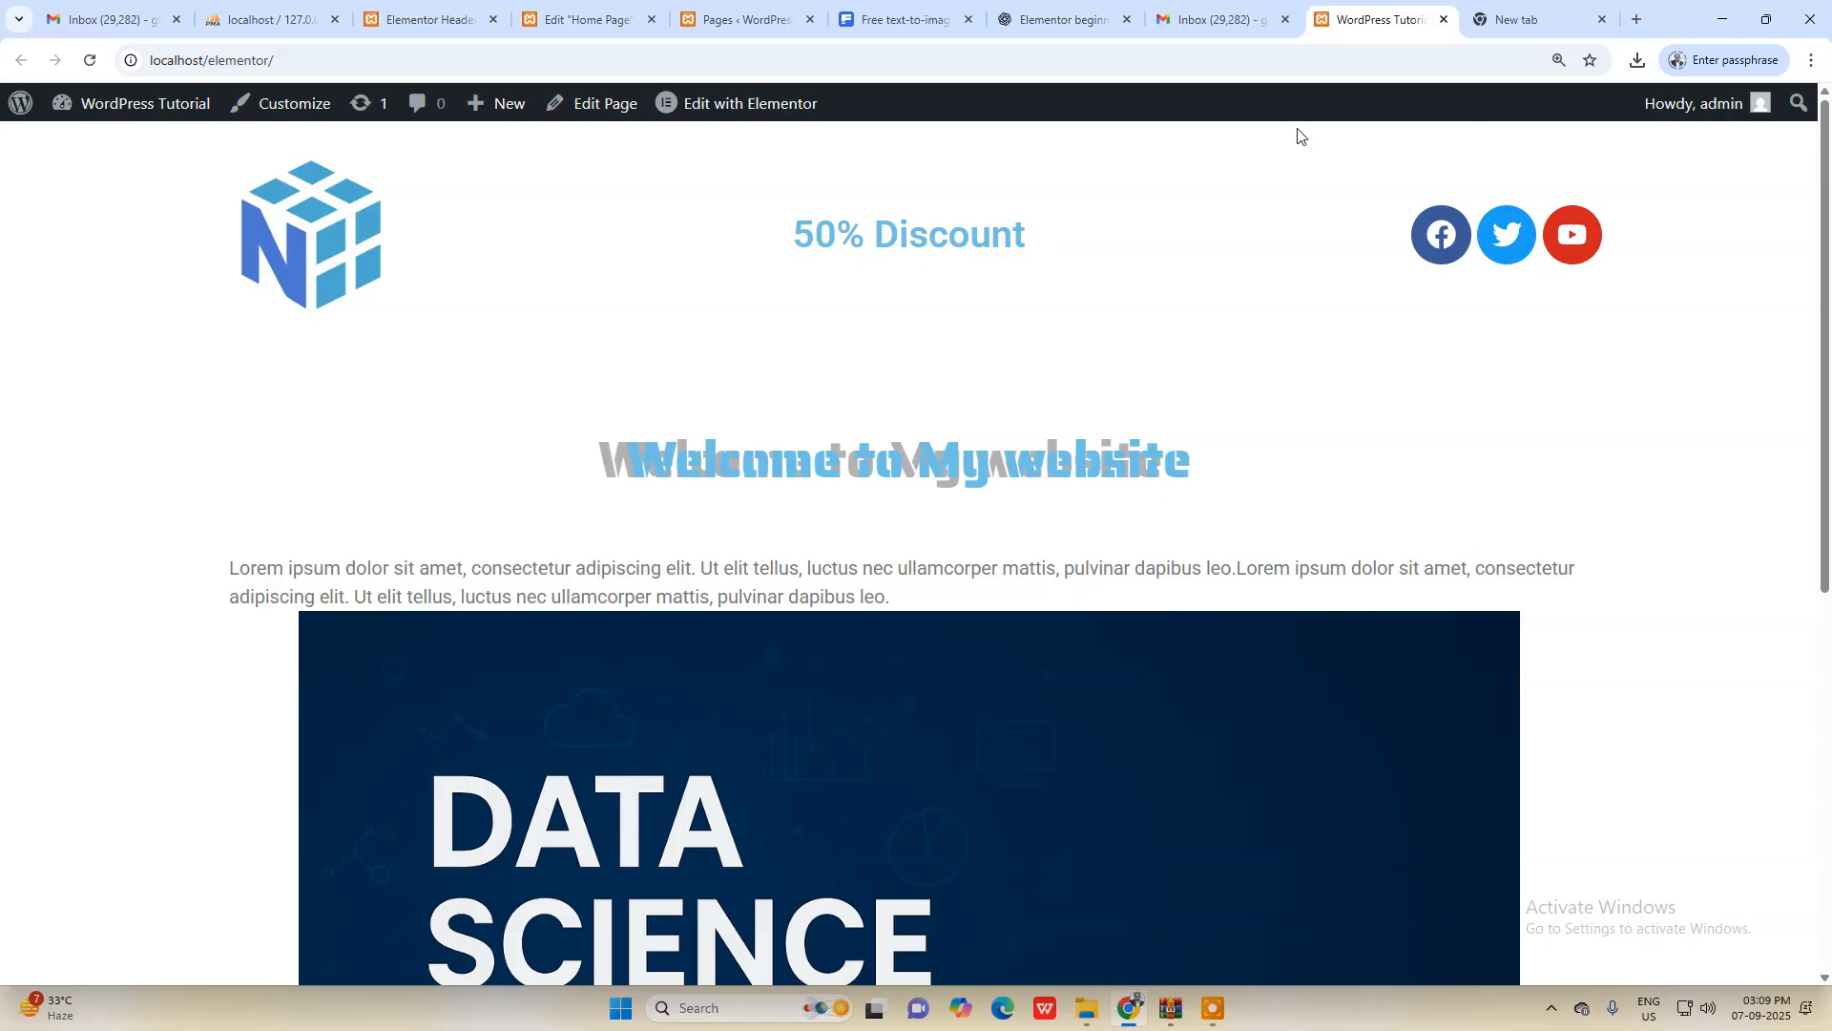
Step: Open Photopea in the empty browser tab and load responsive-2 (1).psd from the Downloads folder
left_click(1527, 19)
left_click(519, 49)
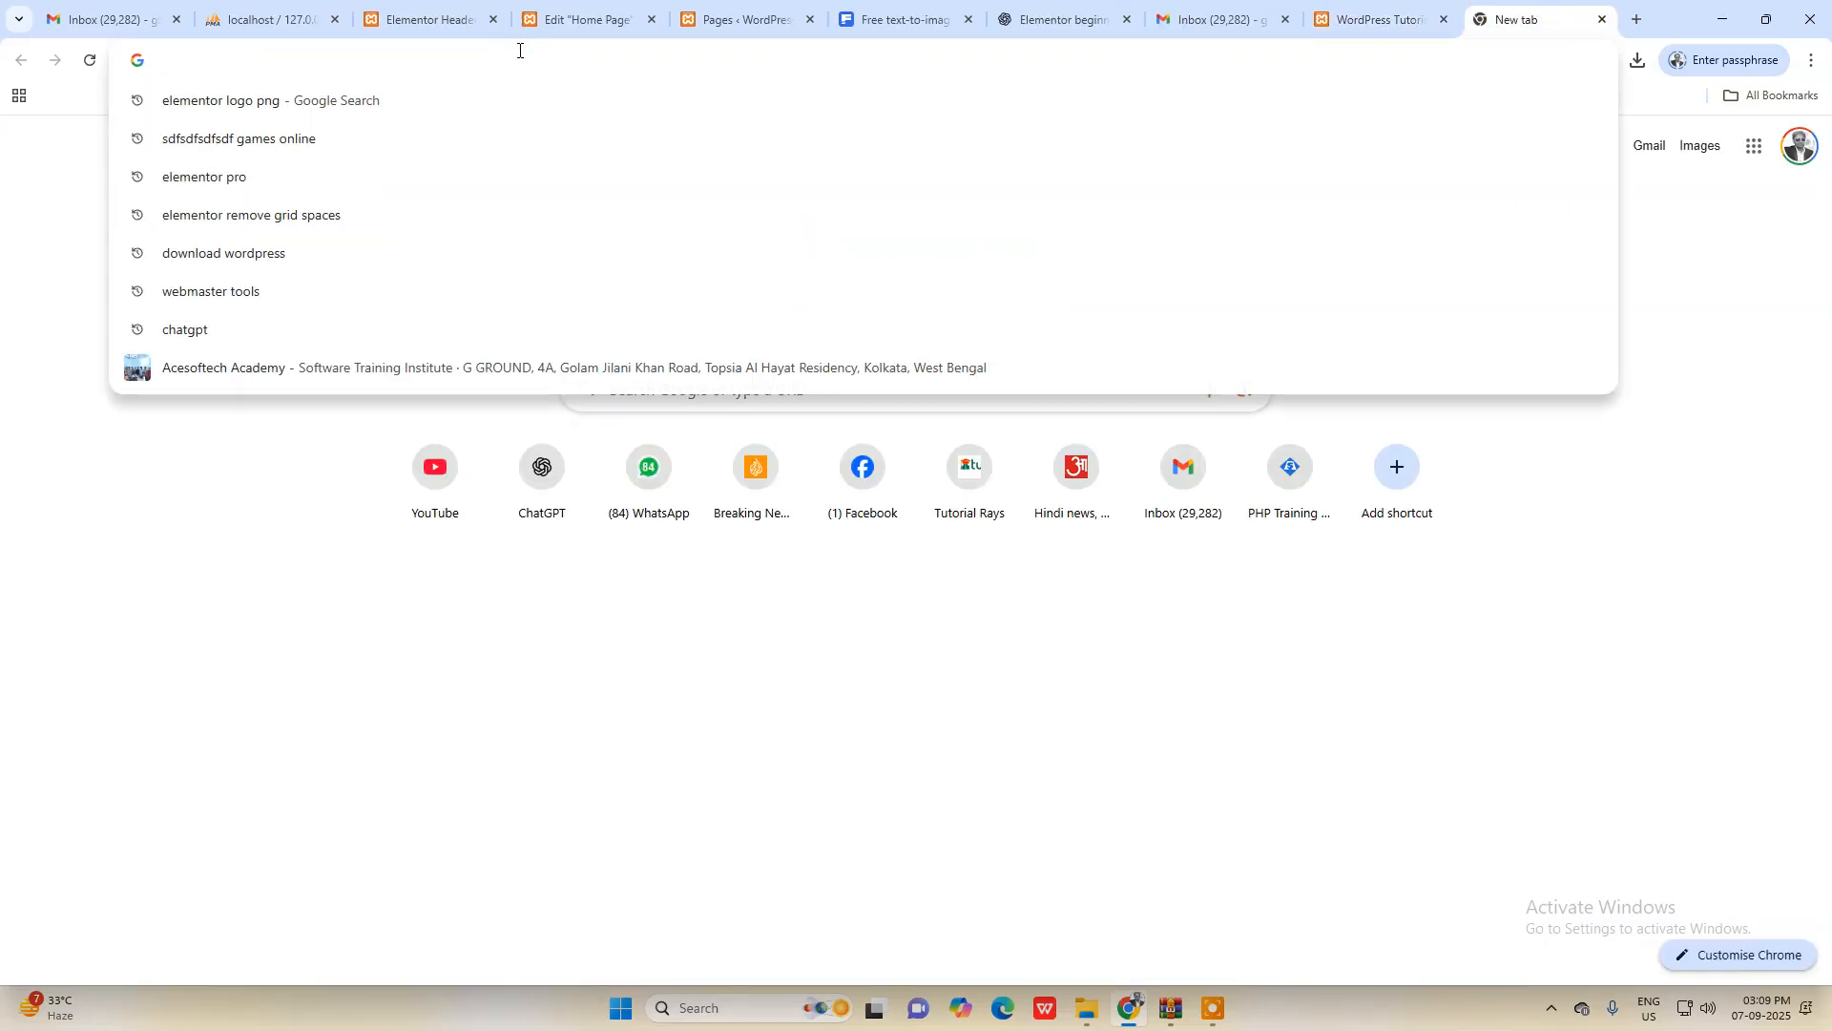
type("p")
key("Return")
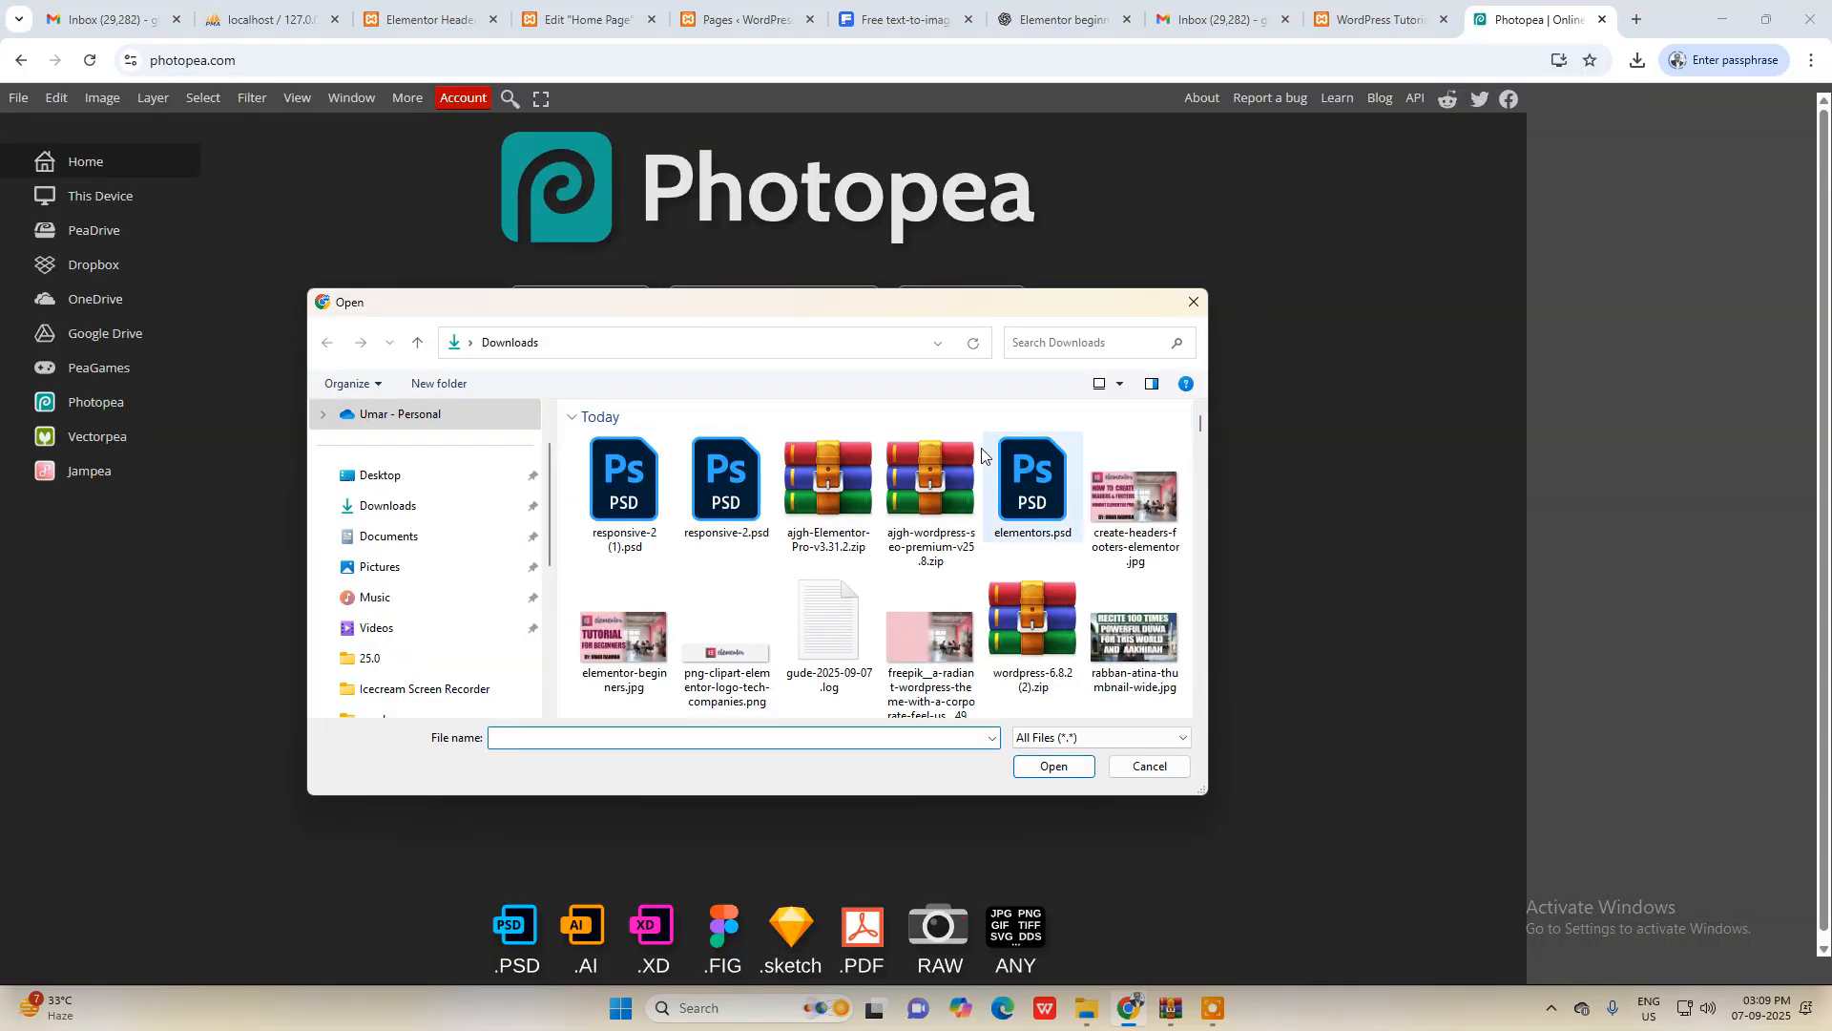
left_click(634, 492)
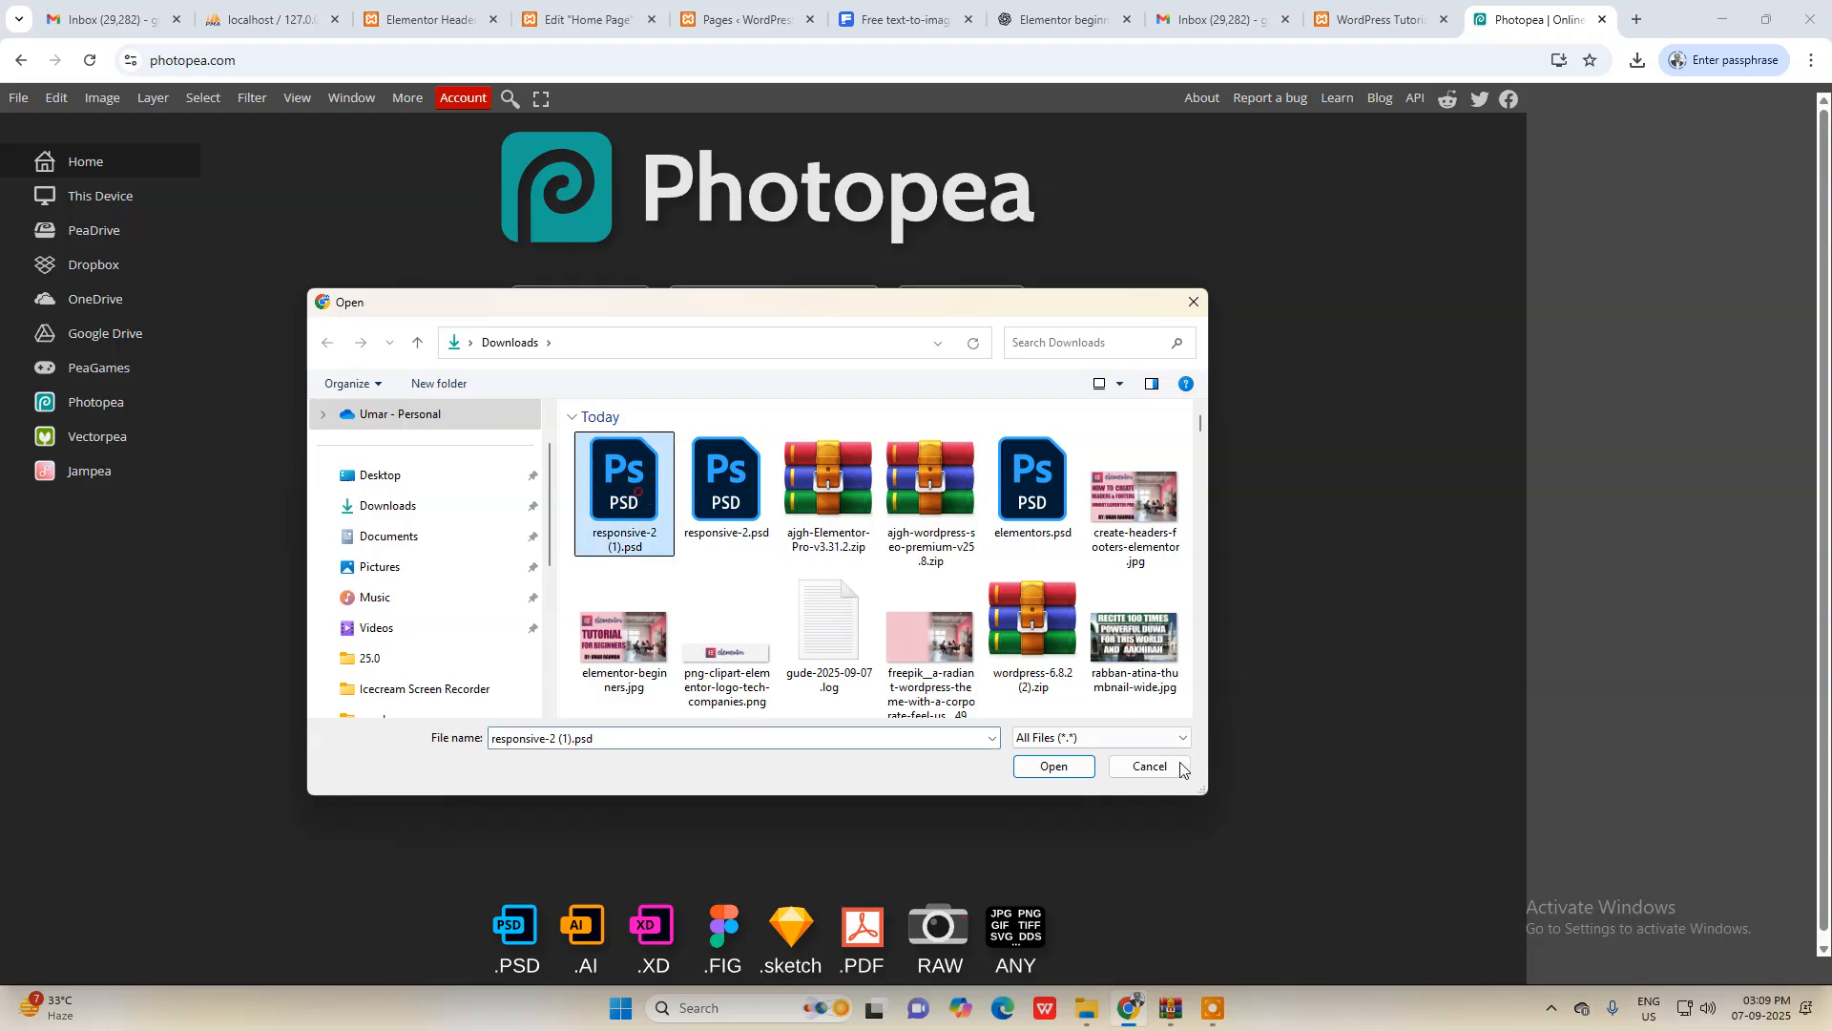
left_click(1054, 768)
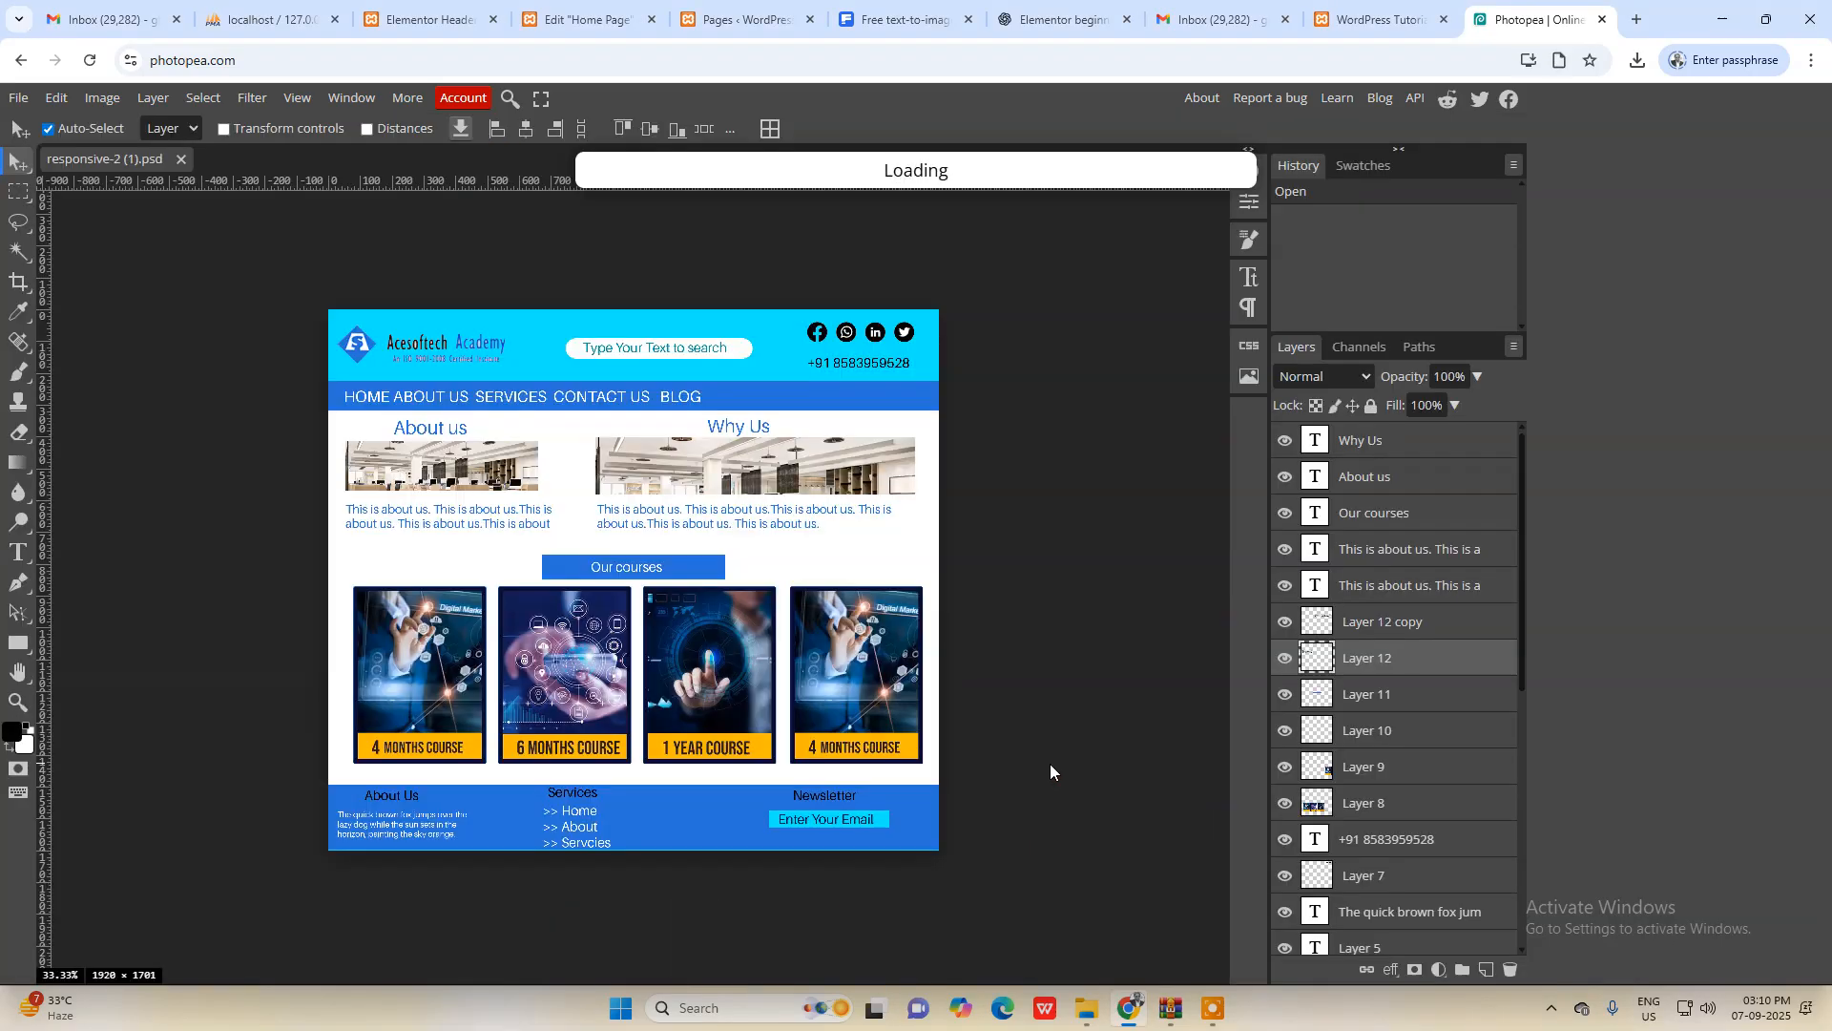
key("ctrl+plus")
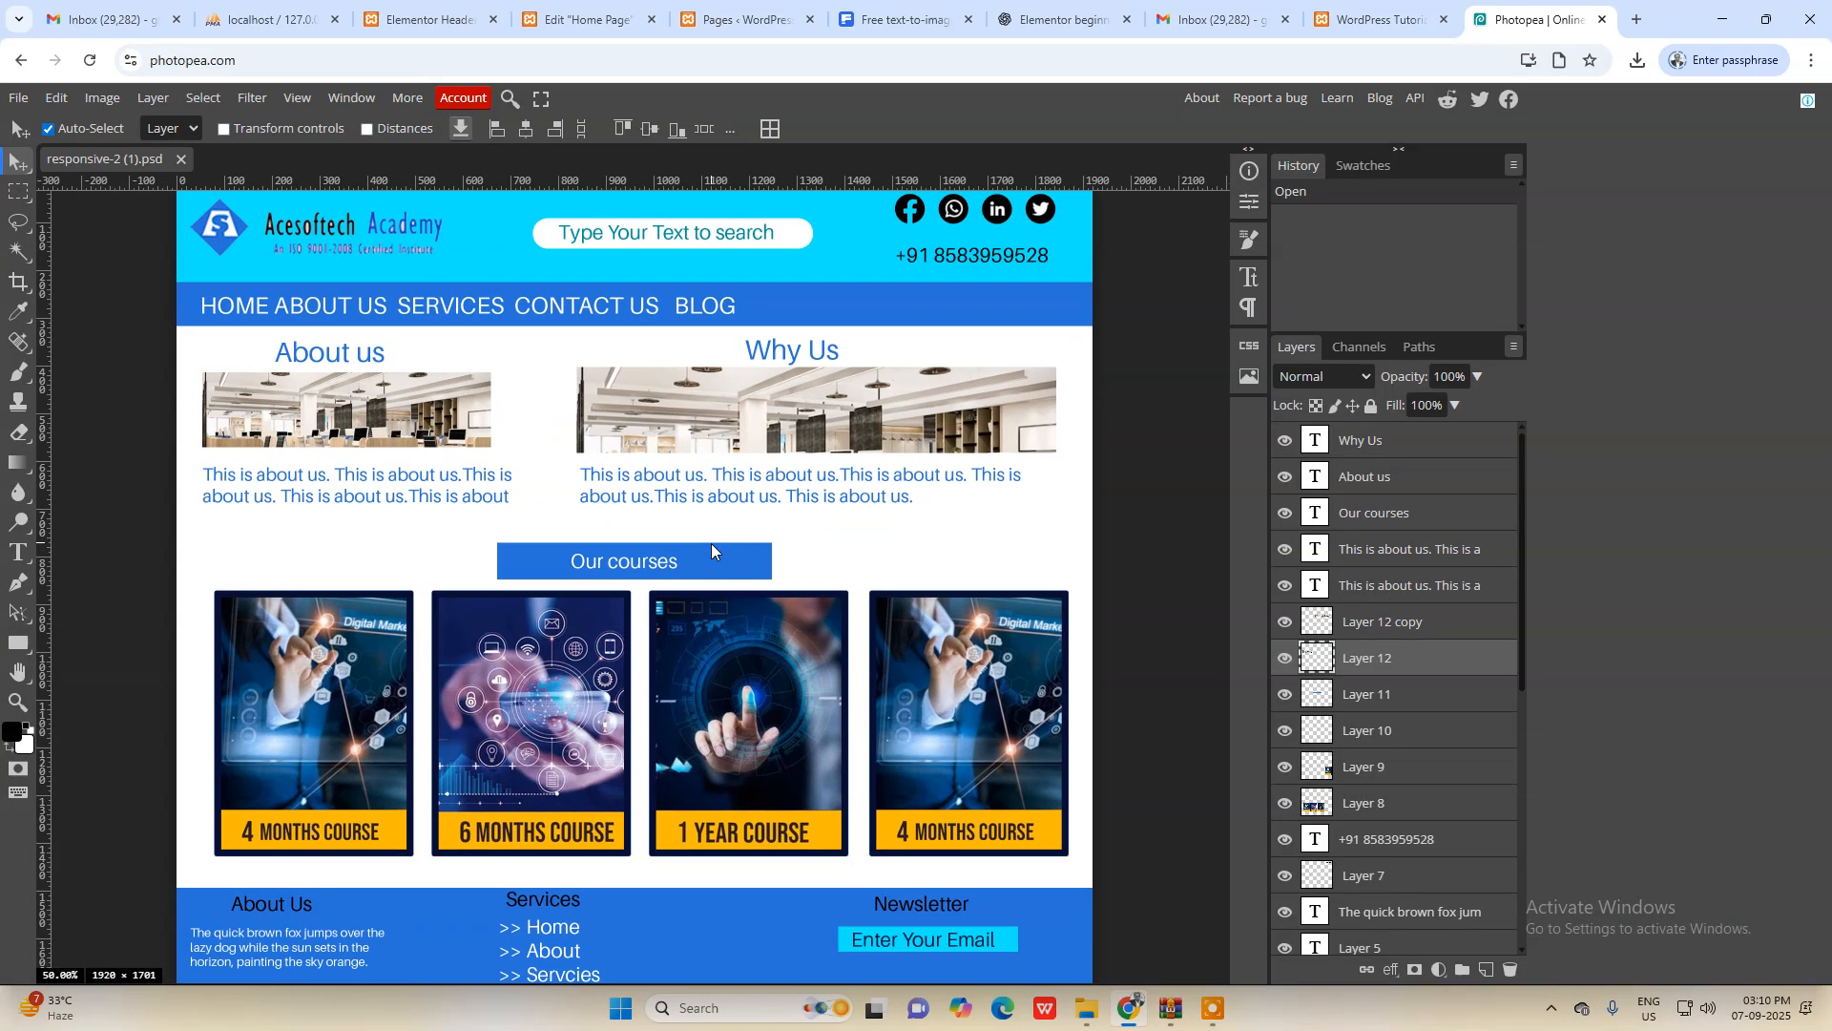
scroll(747, 525, "down", 3)
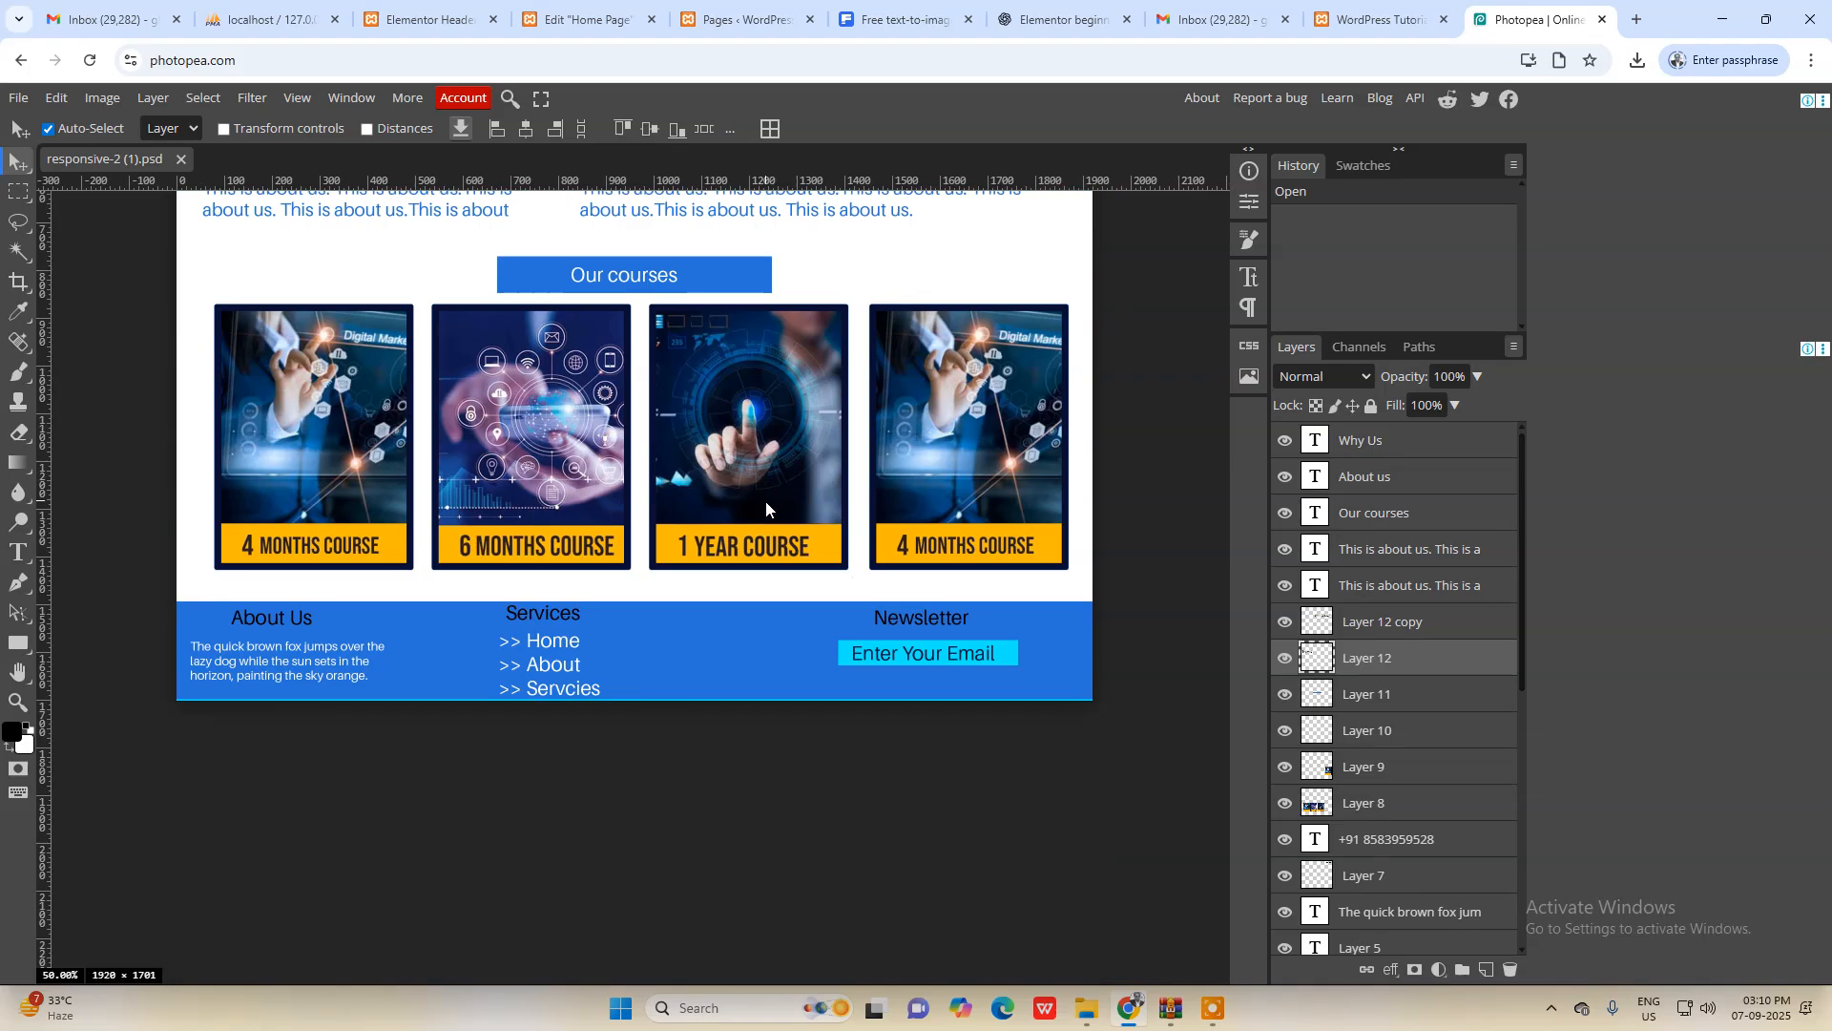
scroll(765, 500, "up", 7)
scroll(765, 500, "down", 2)
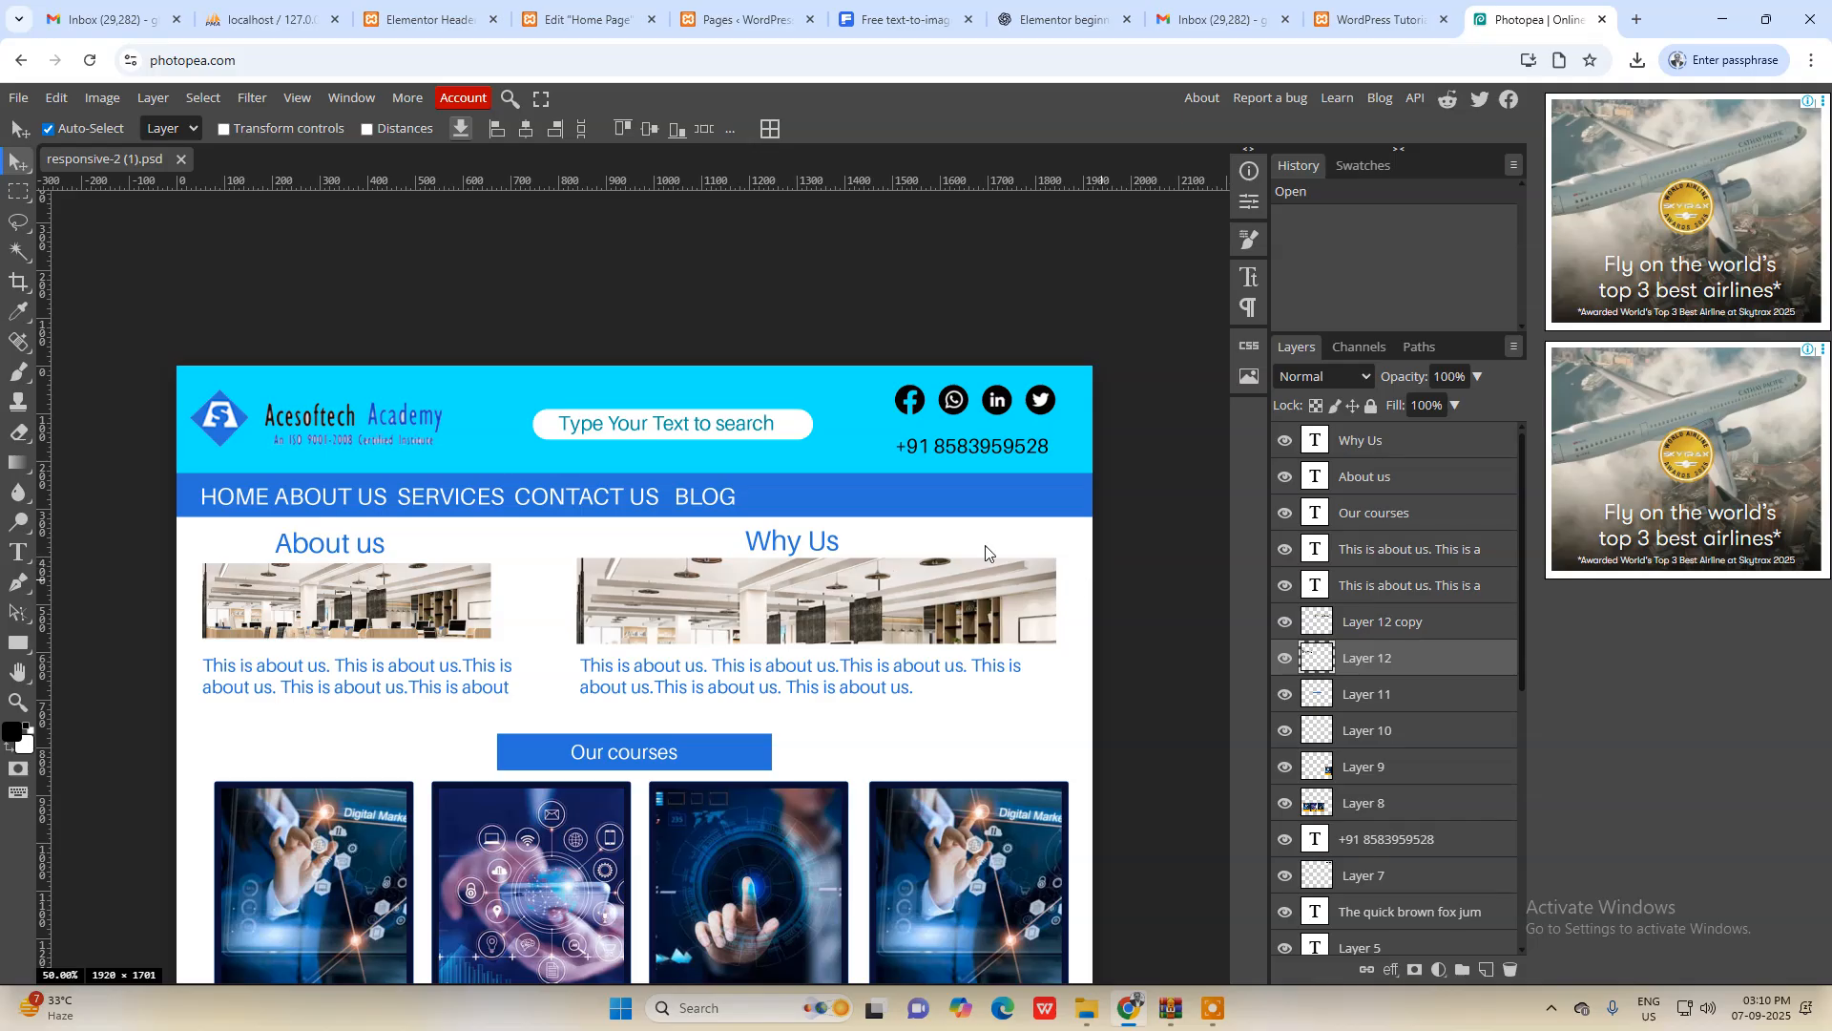
Step: Switch to the local WordPress site and start a new page from its admin area
key("ctrl+shift+Tab")
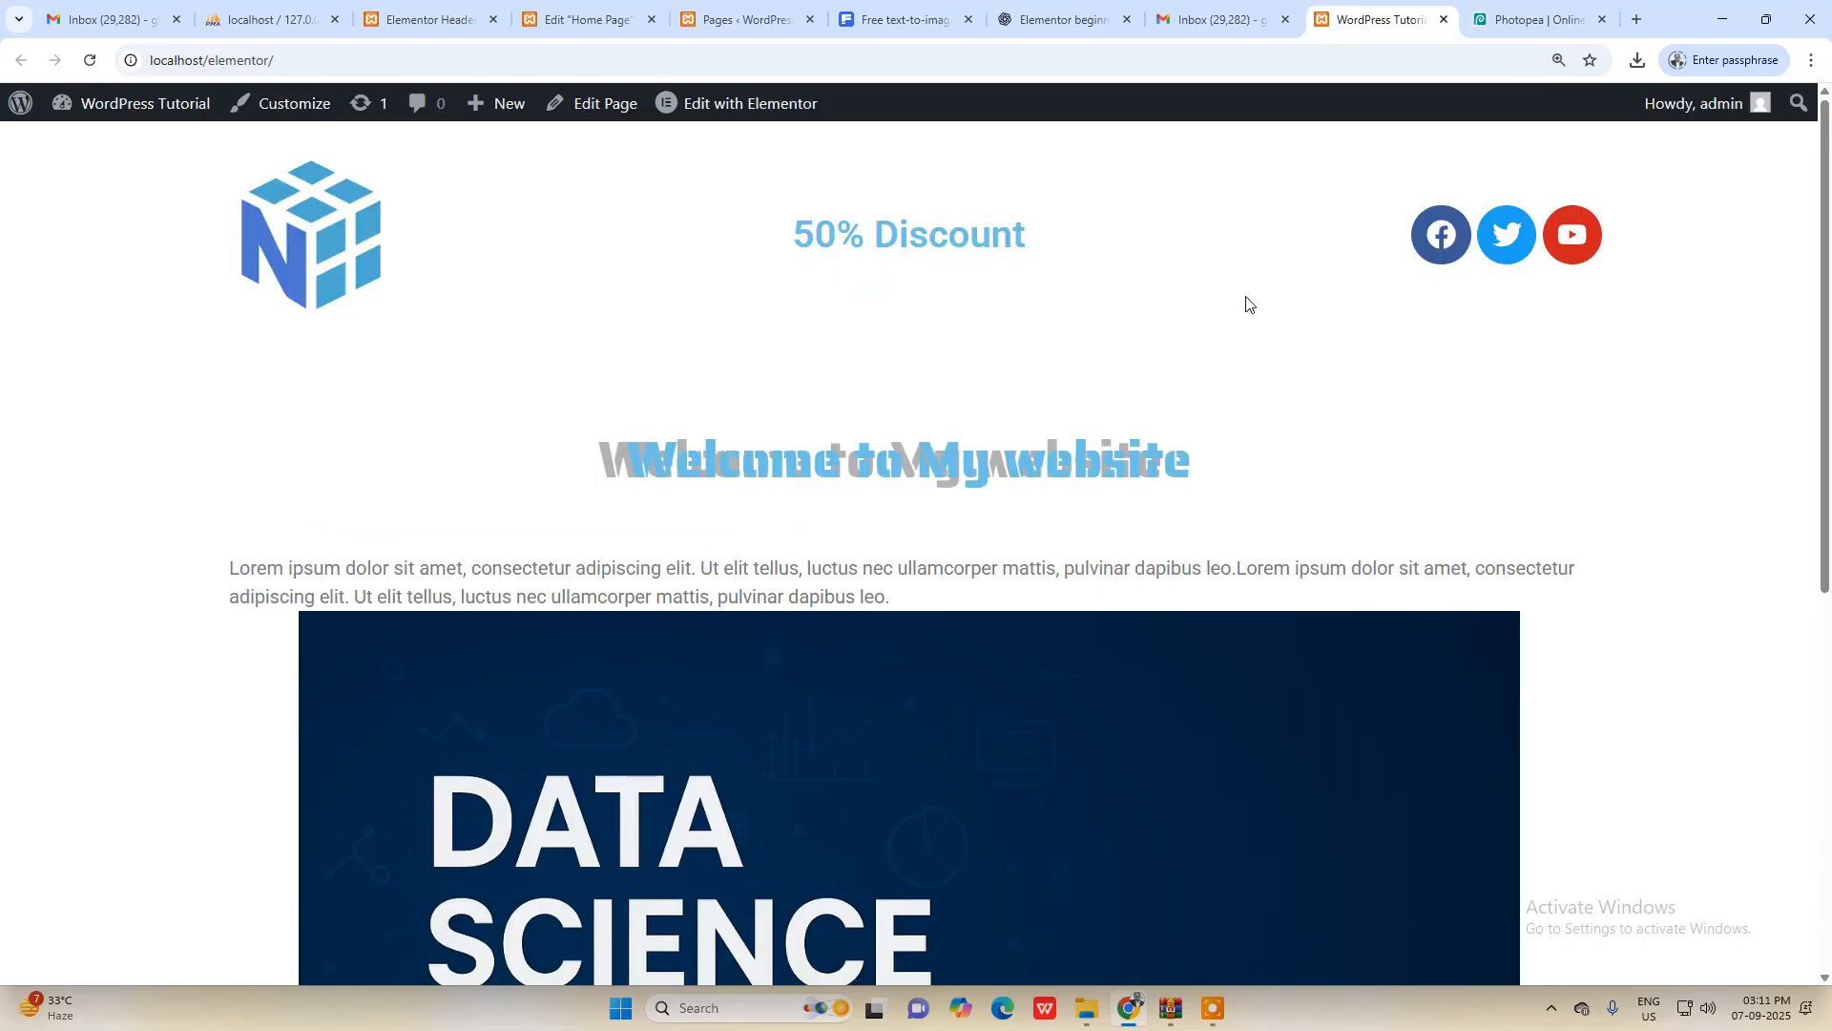
left_click(17, 107)
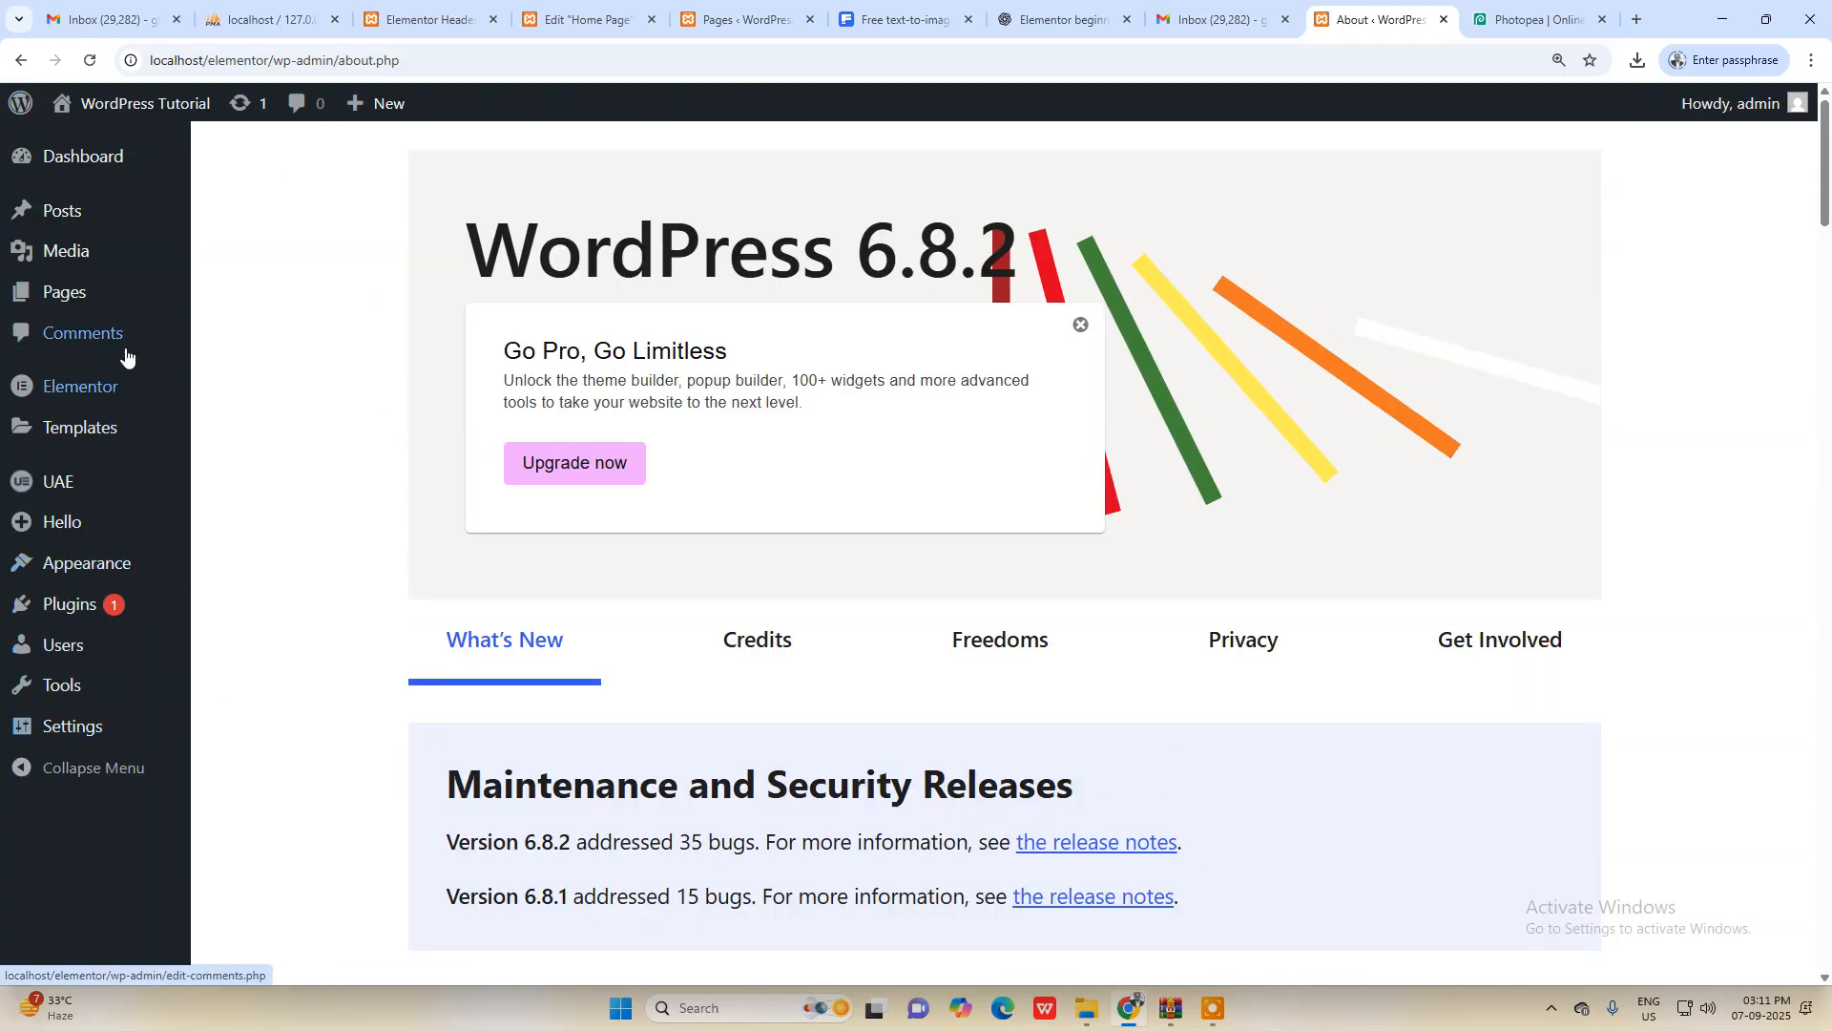
mouse_move(81, 292)
left_click(237, 331)
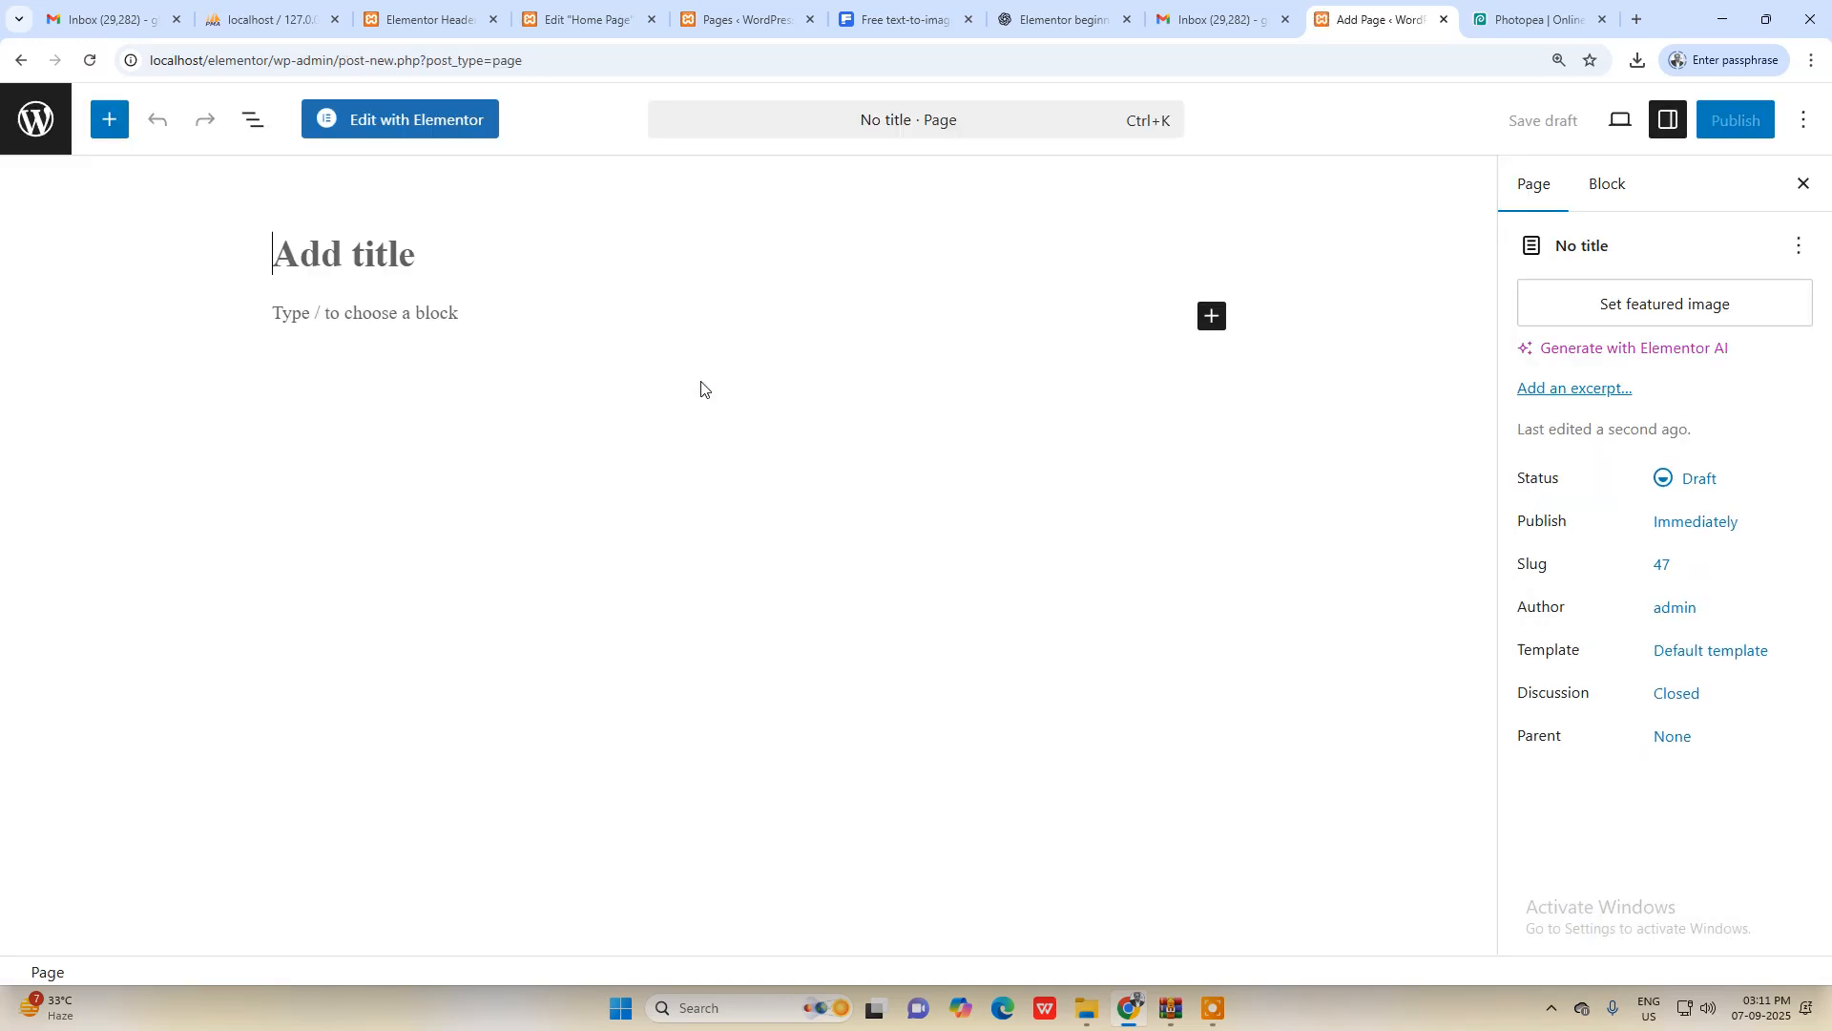
Step: Title the new page "Acesoftech Home" and open it in the Elementor editor
type("Ac")
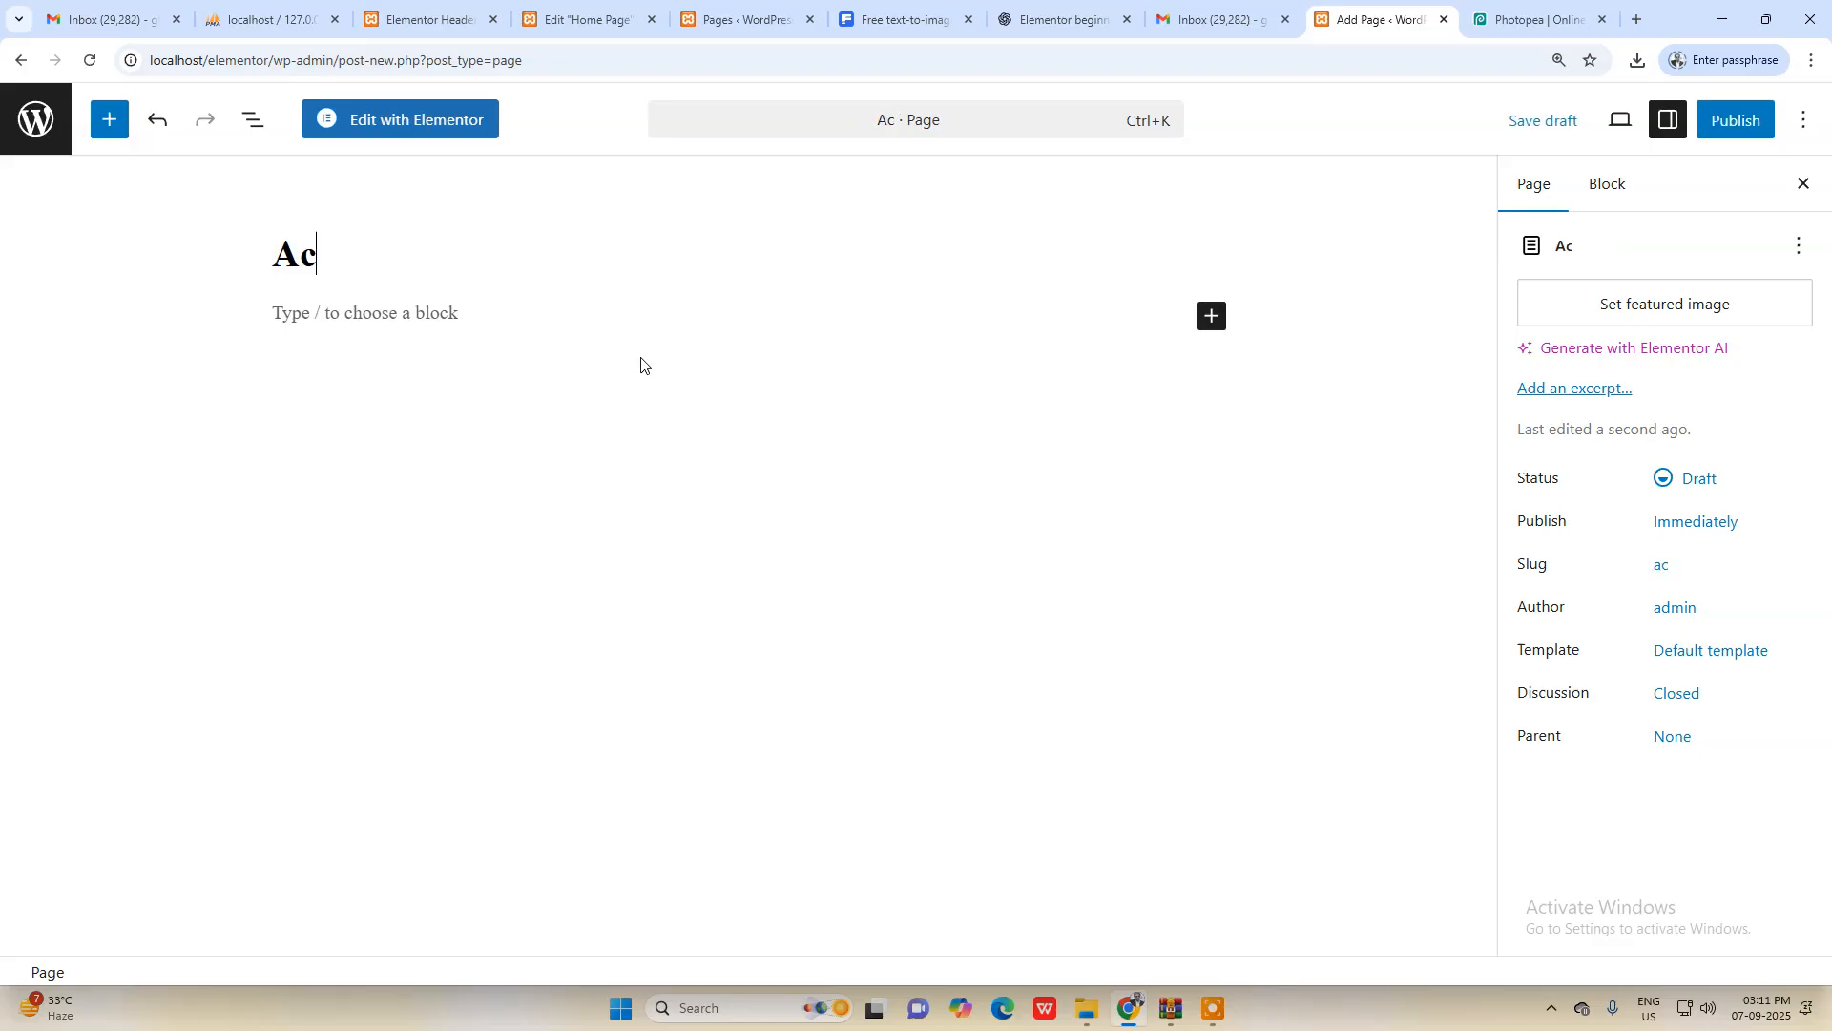
type("esoftech Homne")
key("BackSpace")
key("BackSpace")
key("BackSpace")
type("me")
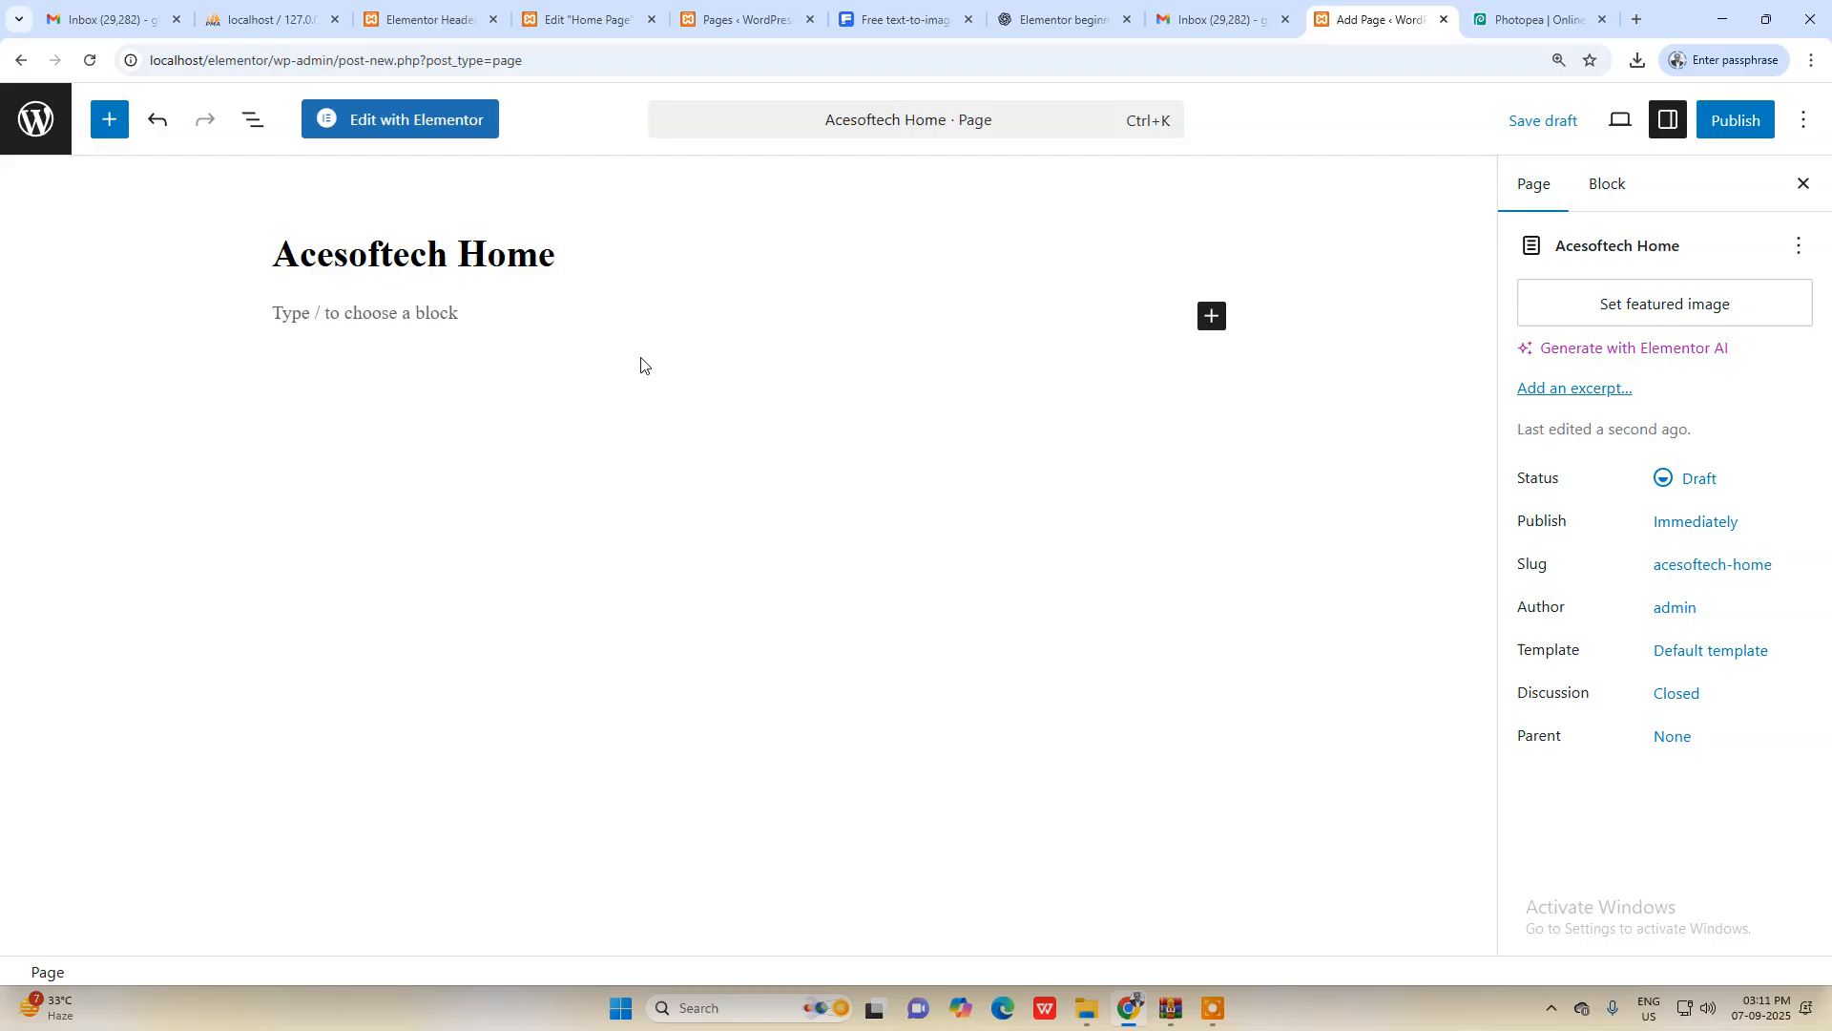
left_click(378, 131)
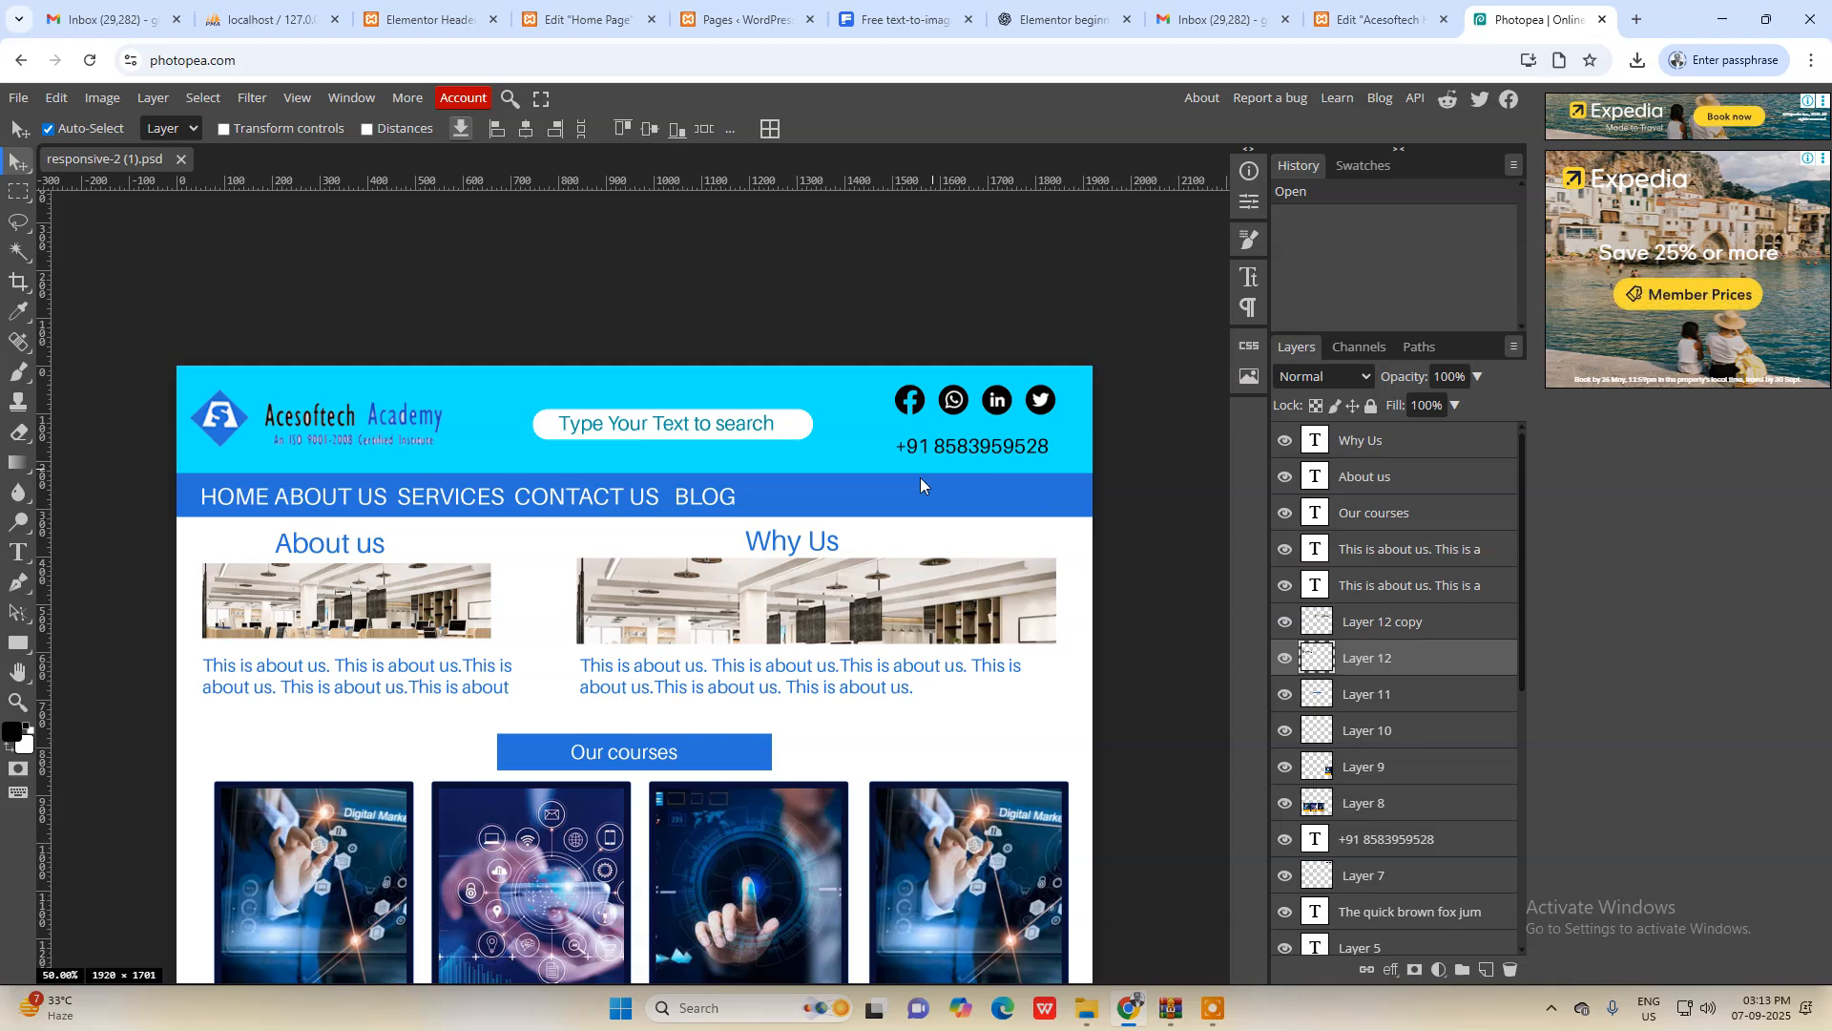
Step: Examine the Photopea mockup's layout and the default site and page titles on the Acesoftech Home page in Elementor
scroll(563, 448, "down", 6)
scroll(563, 456, "up", 1)
scroll(568, 478, "up", 4)
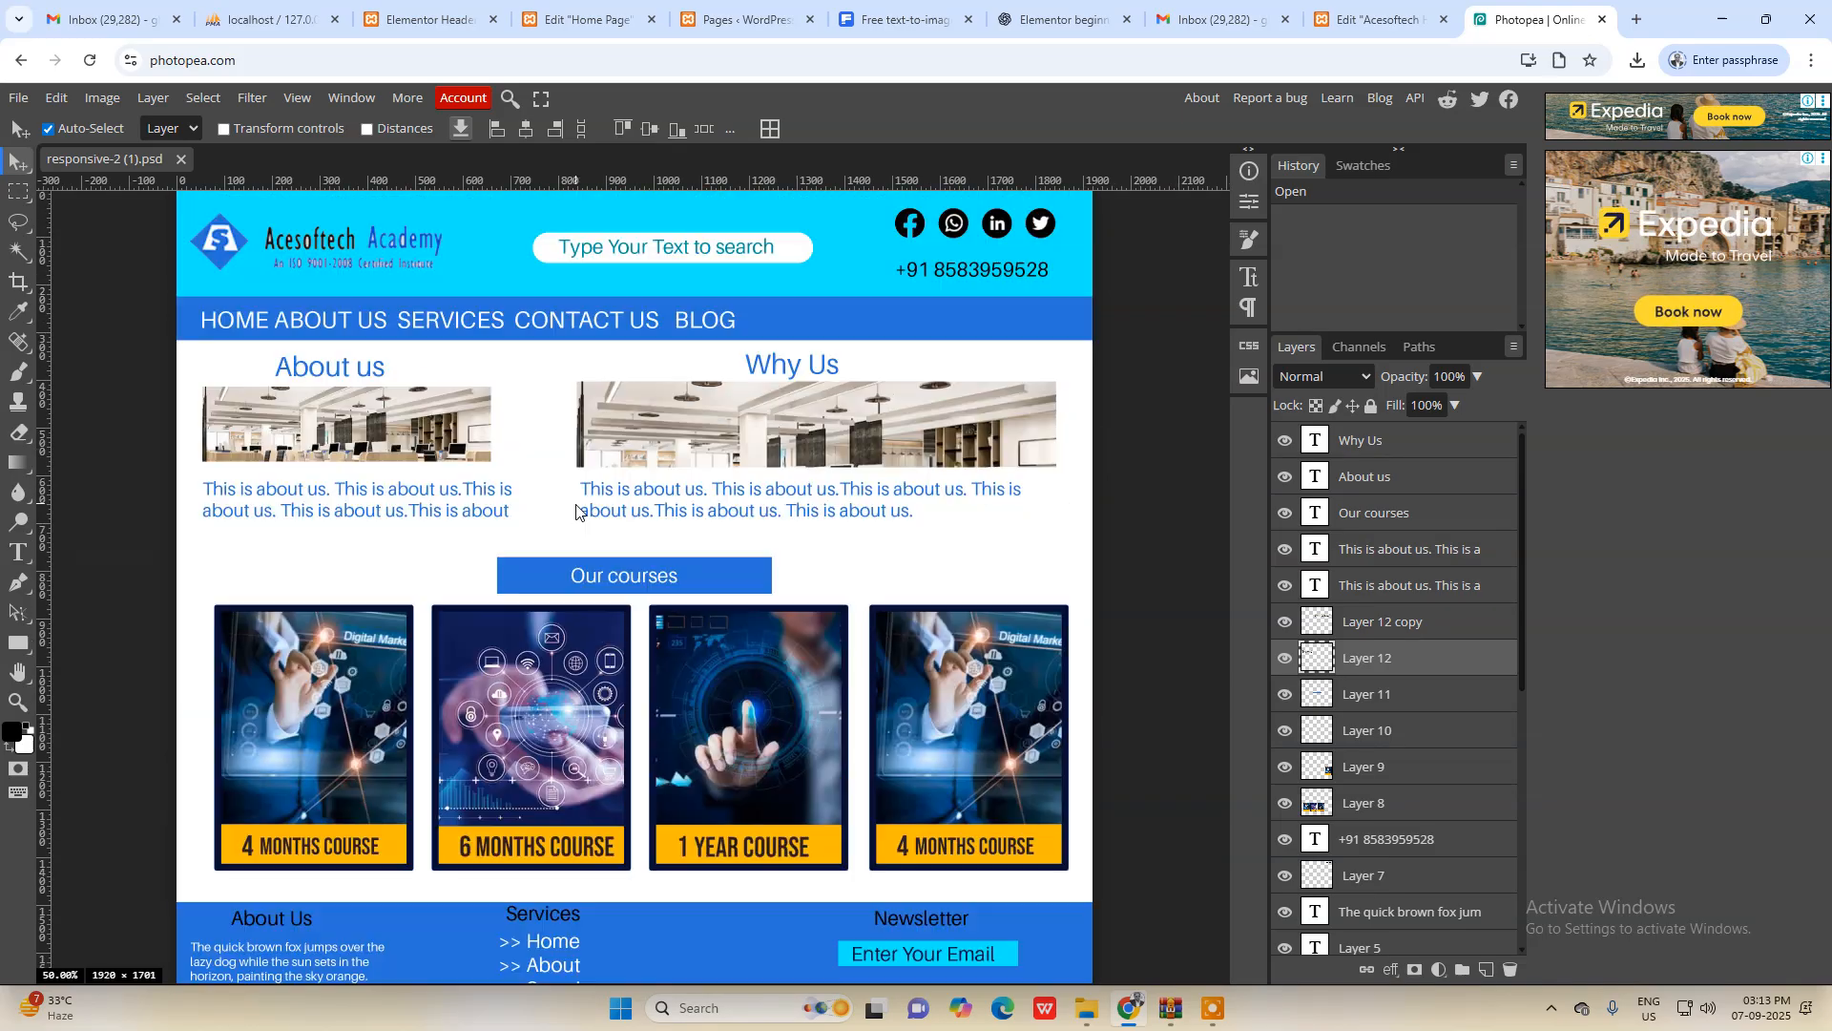
scroll(692, 532, "up", 2)
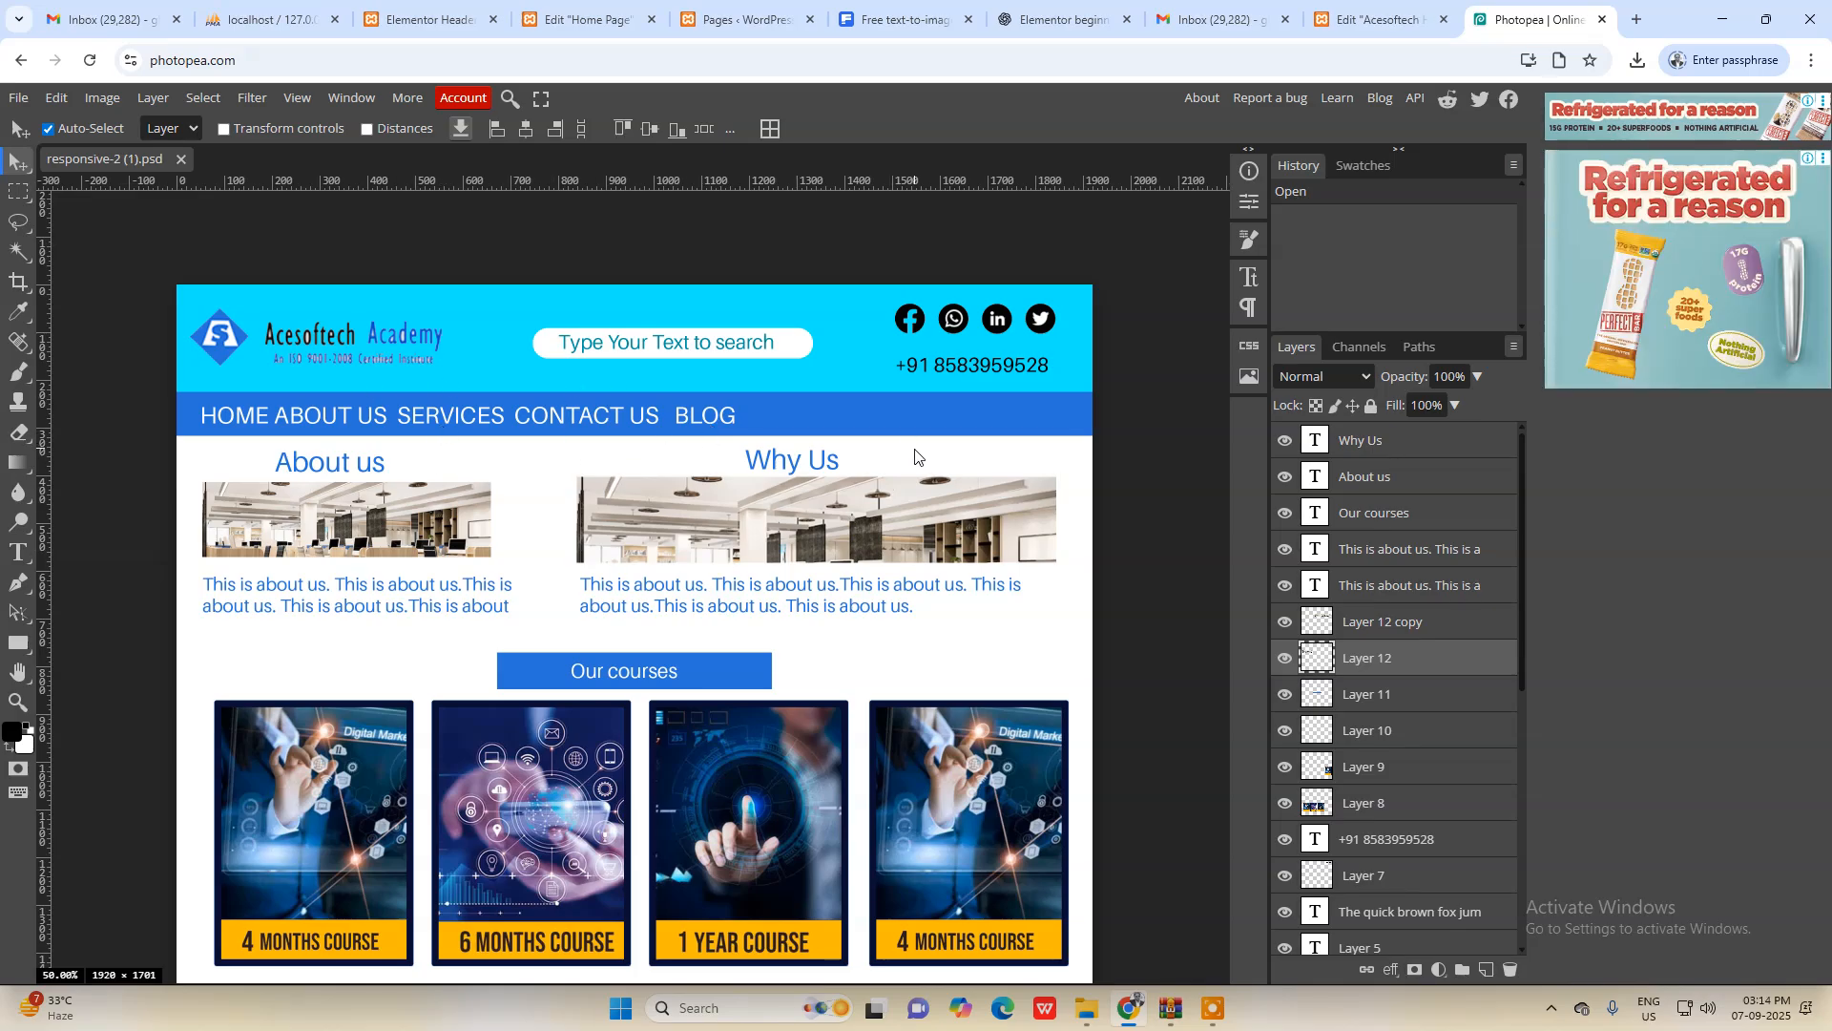
left_click(1374, 19)
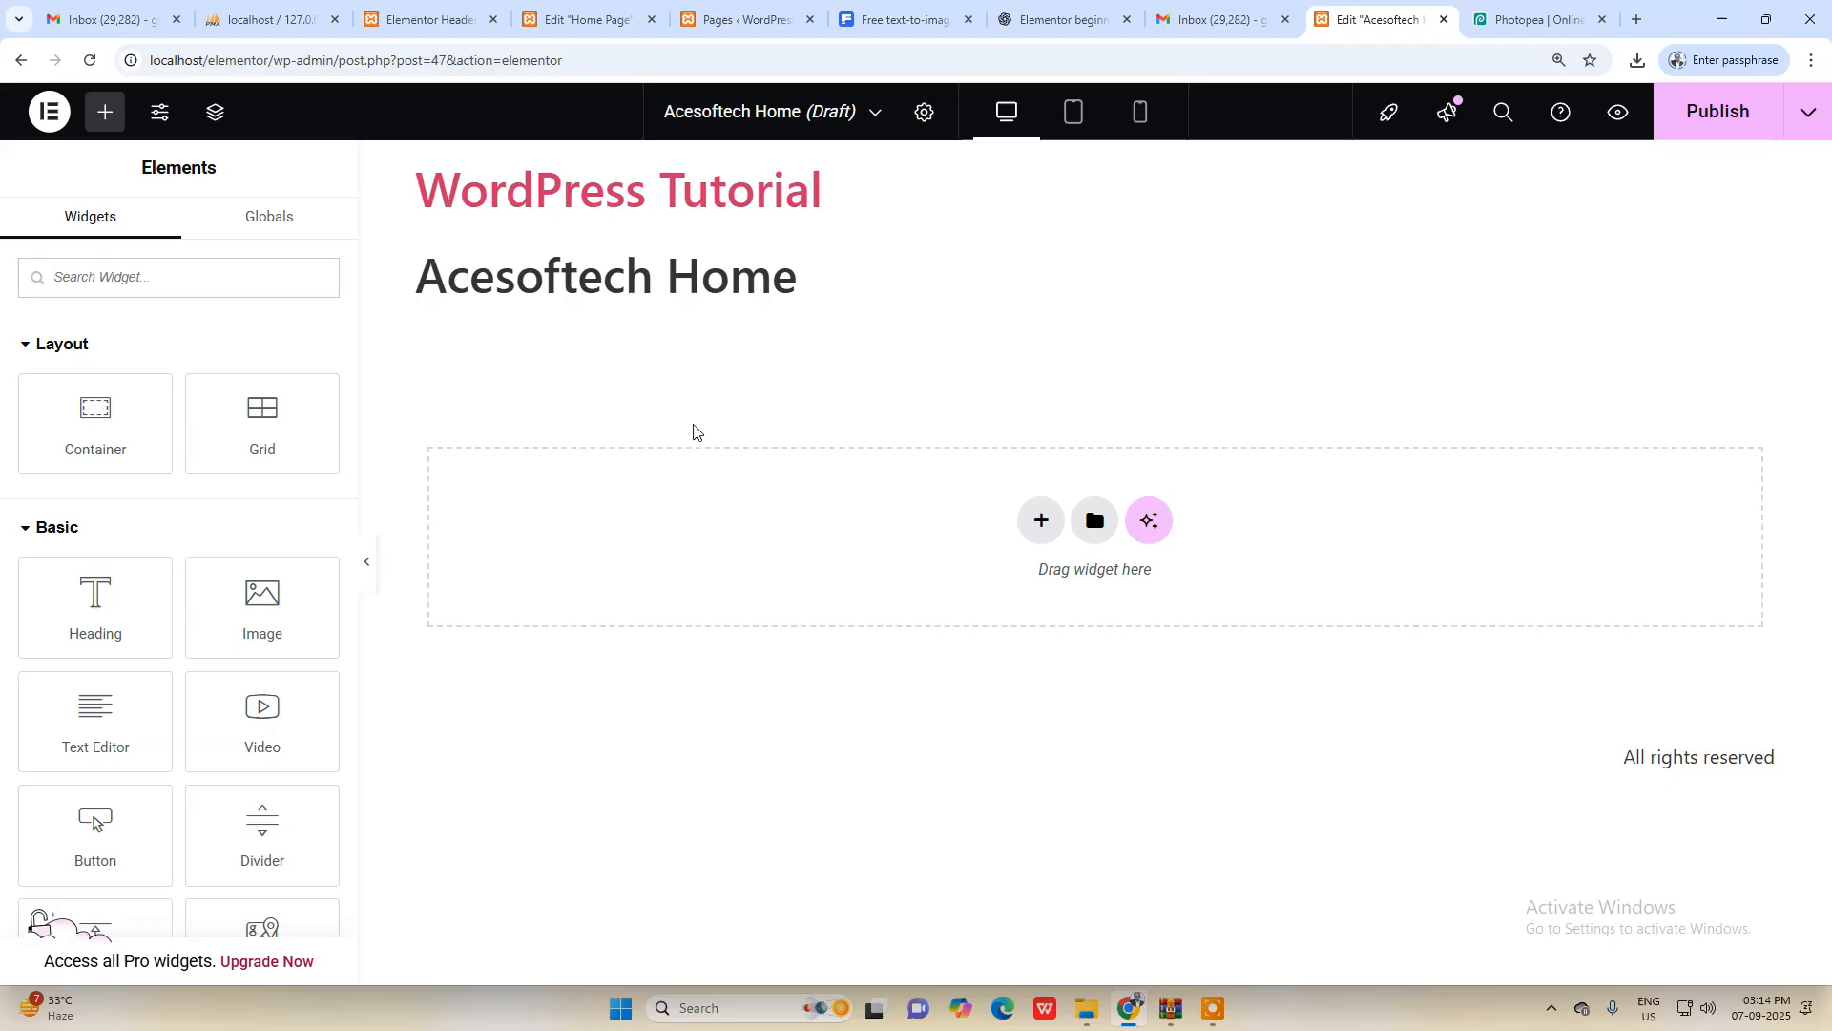
left_click_drag(395, 192, 356, 192)
left_click(893, 326)
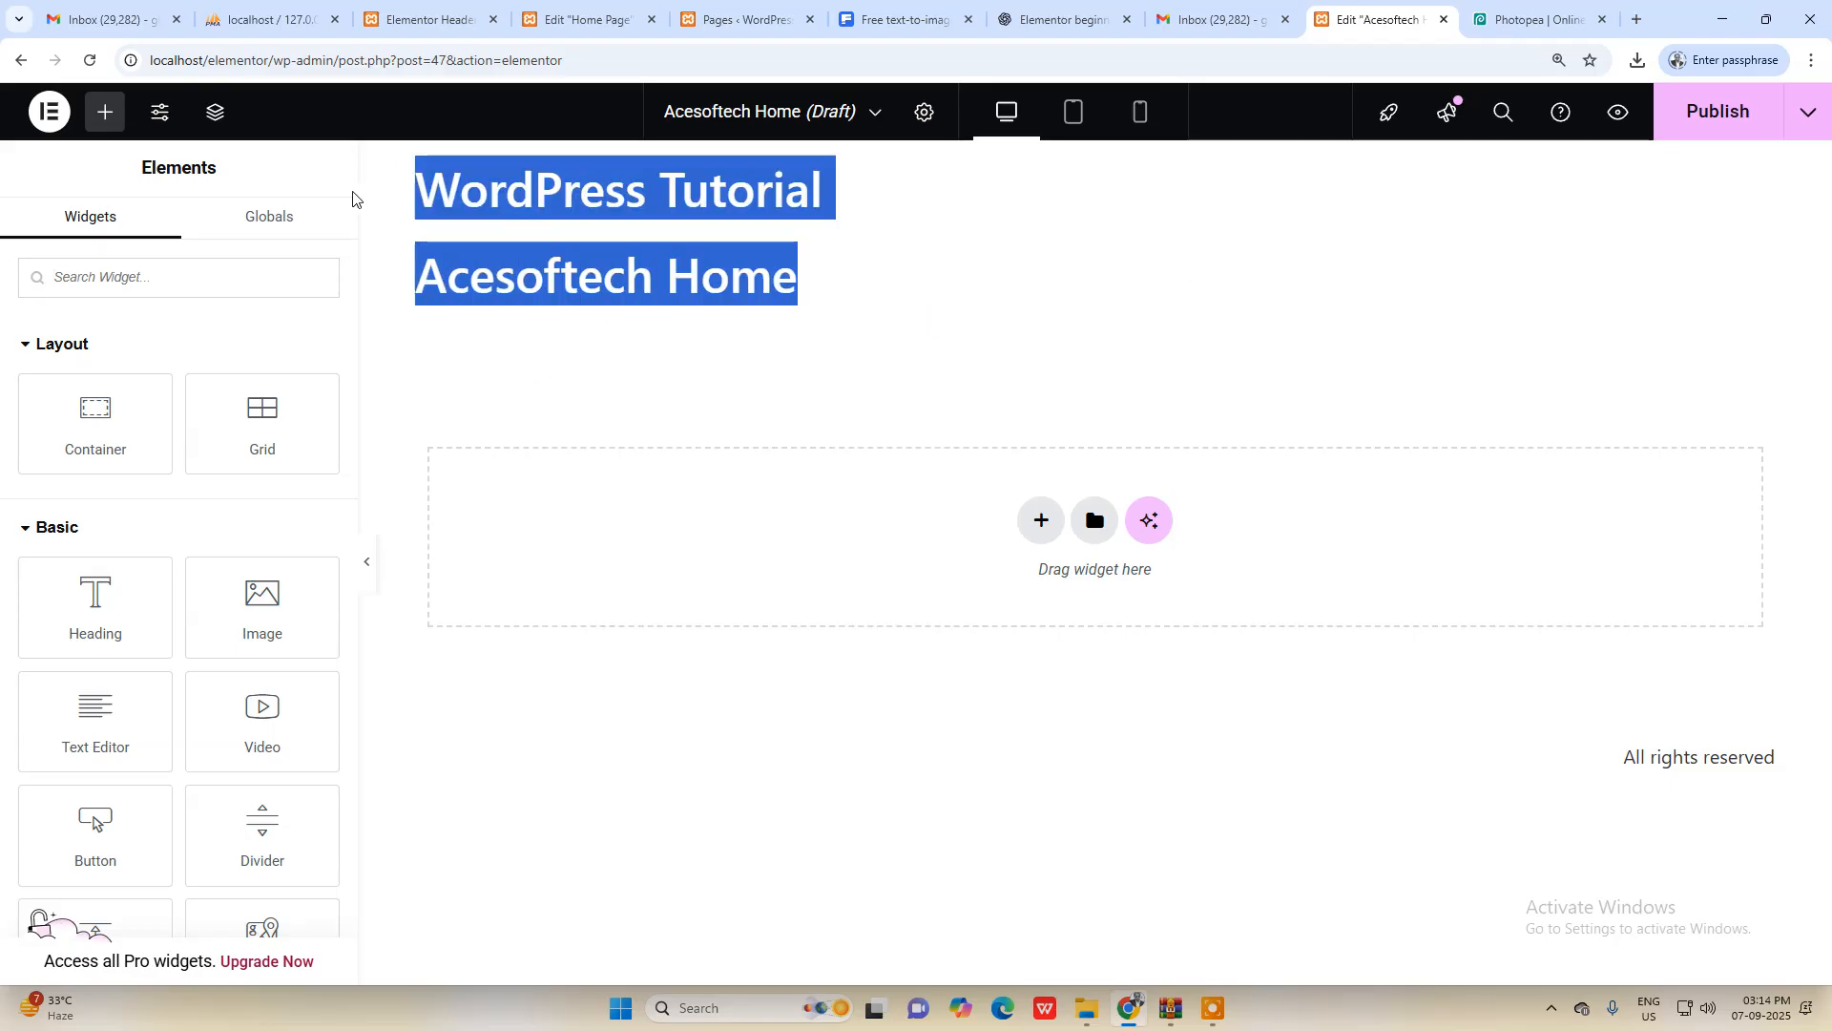
left_click(977, 335)
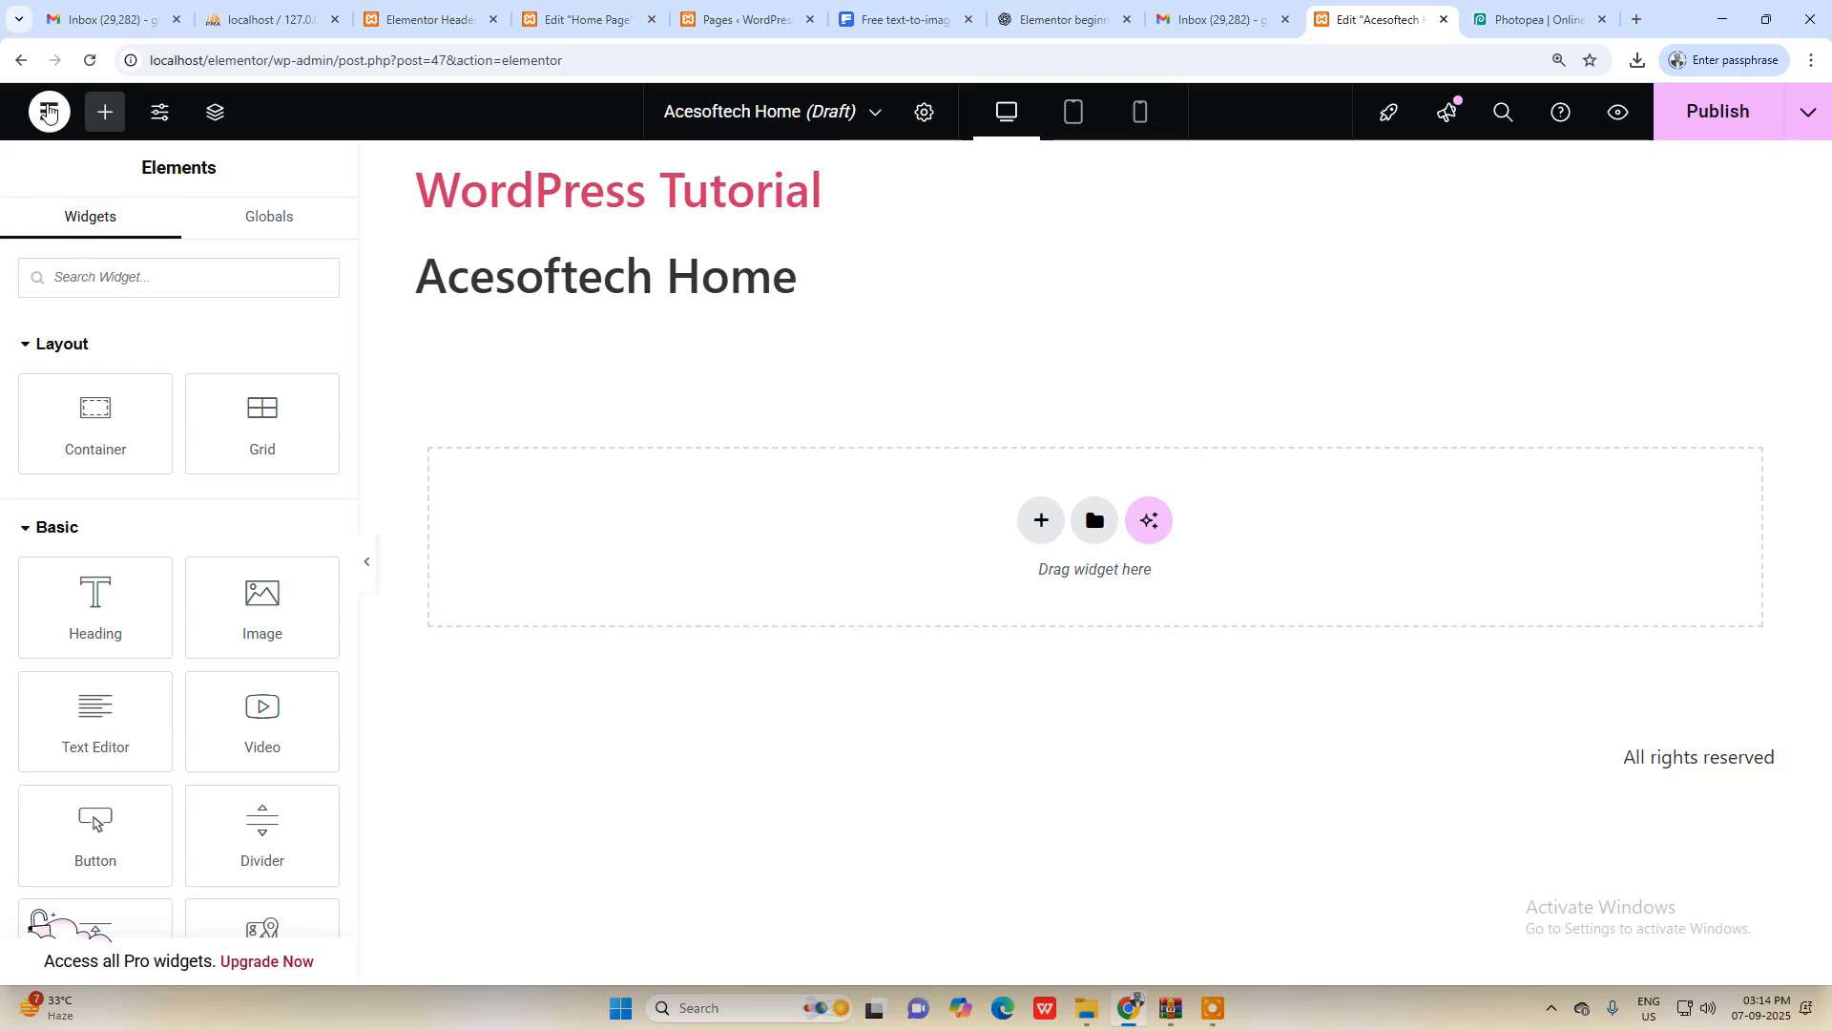
Step: Replace the Home Page editor with the WordPress dashboard and open Elementor's Features settings
left_click(584, 19)
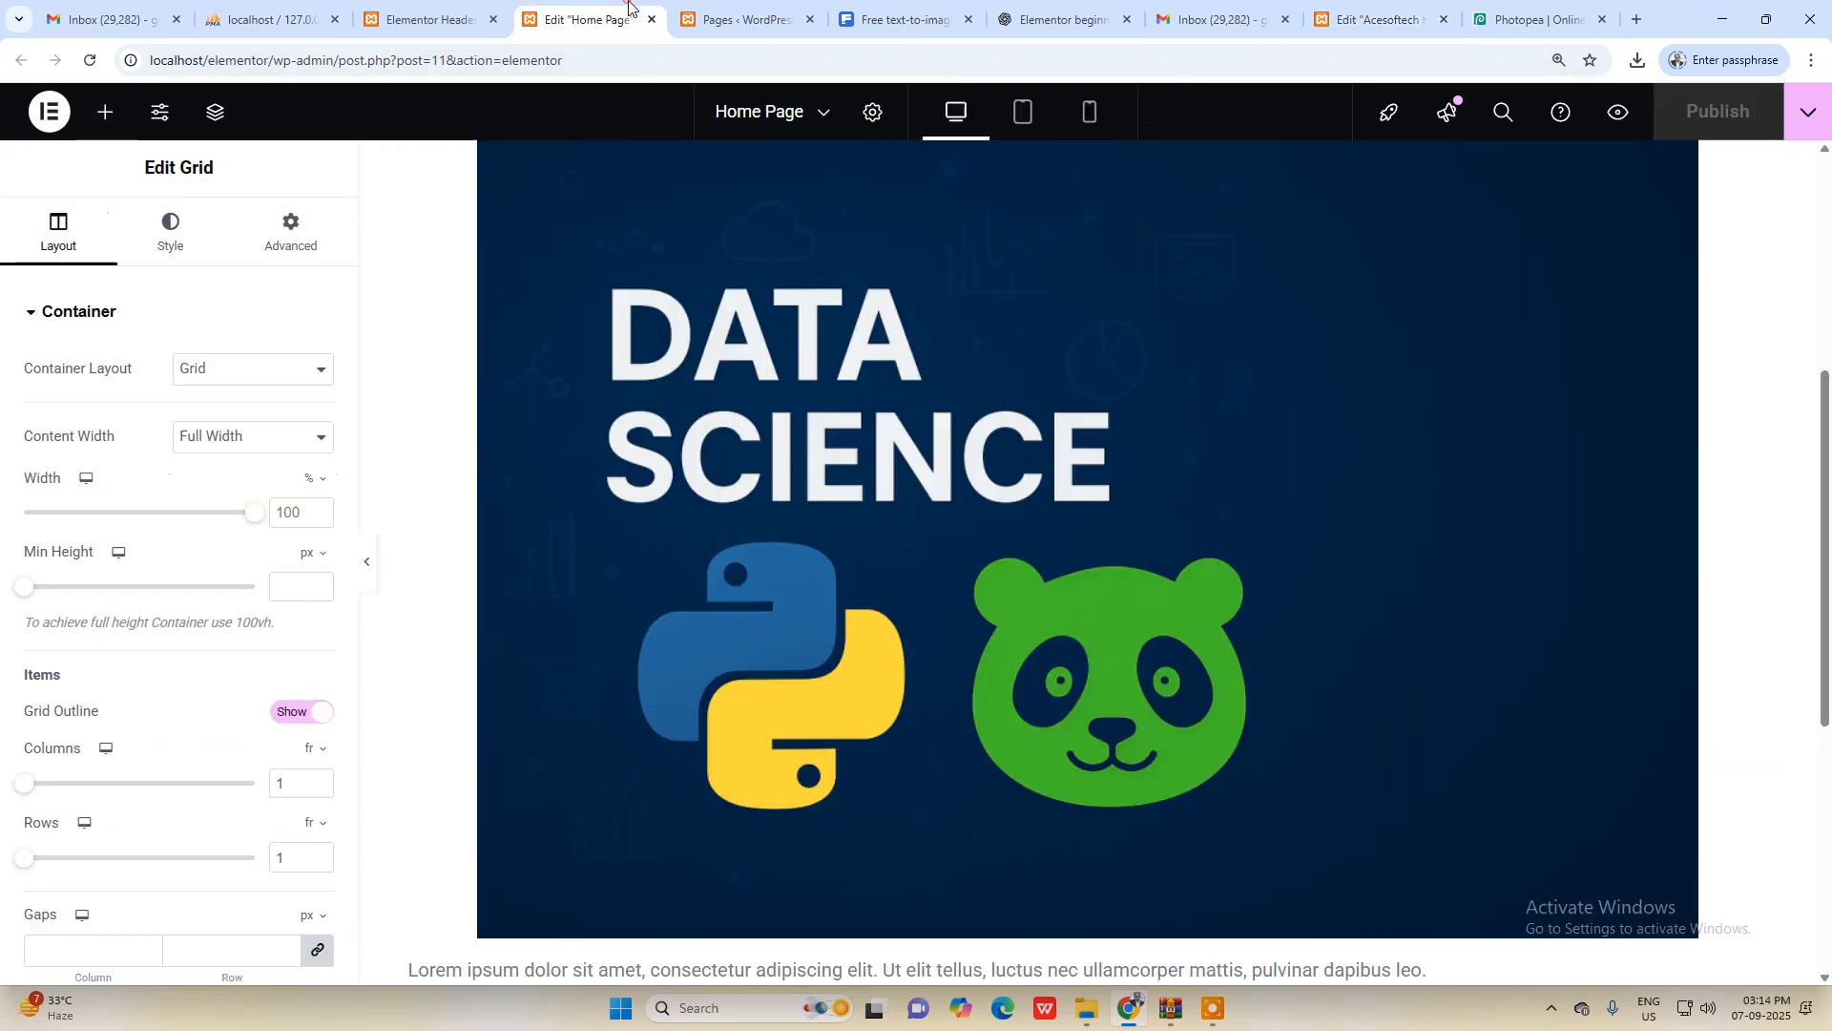
left_click(36, 112)
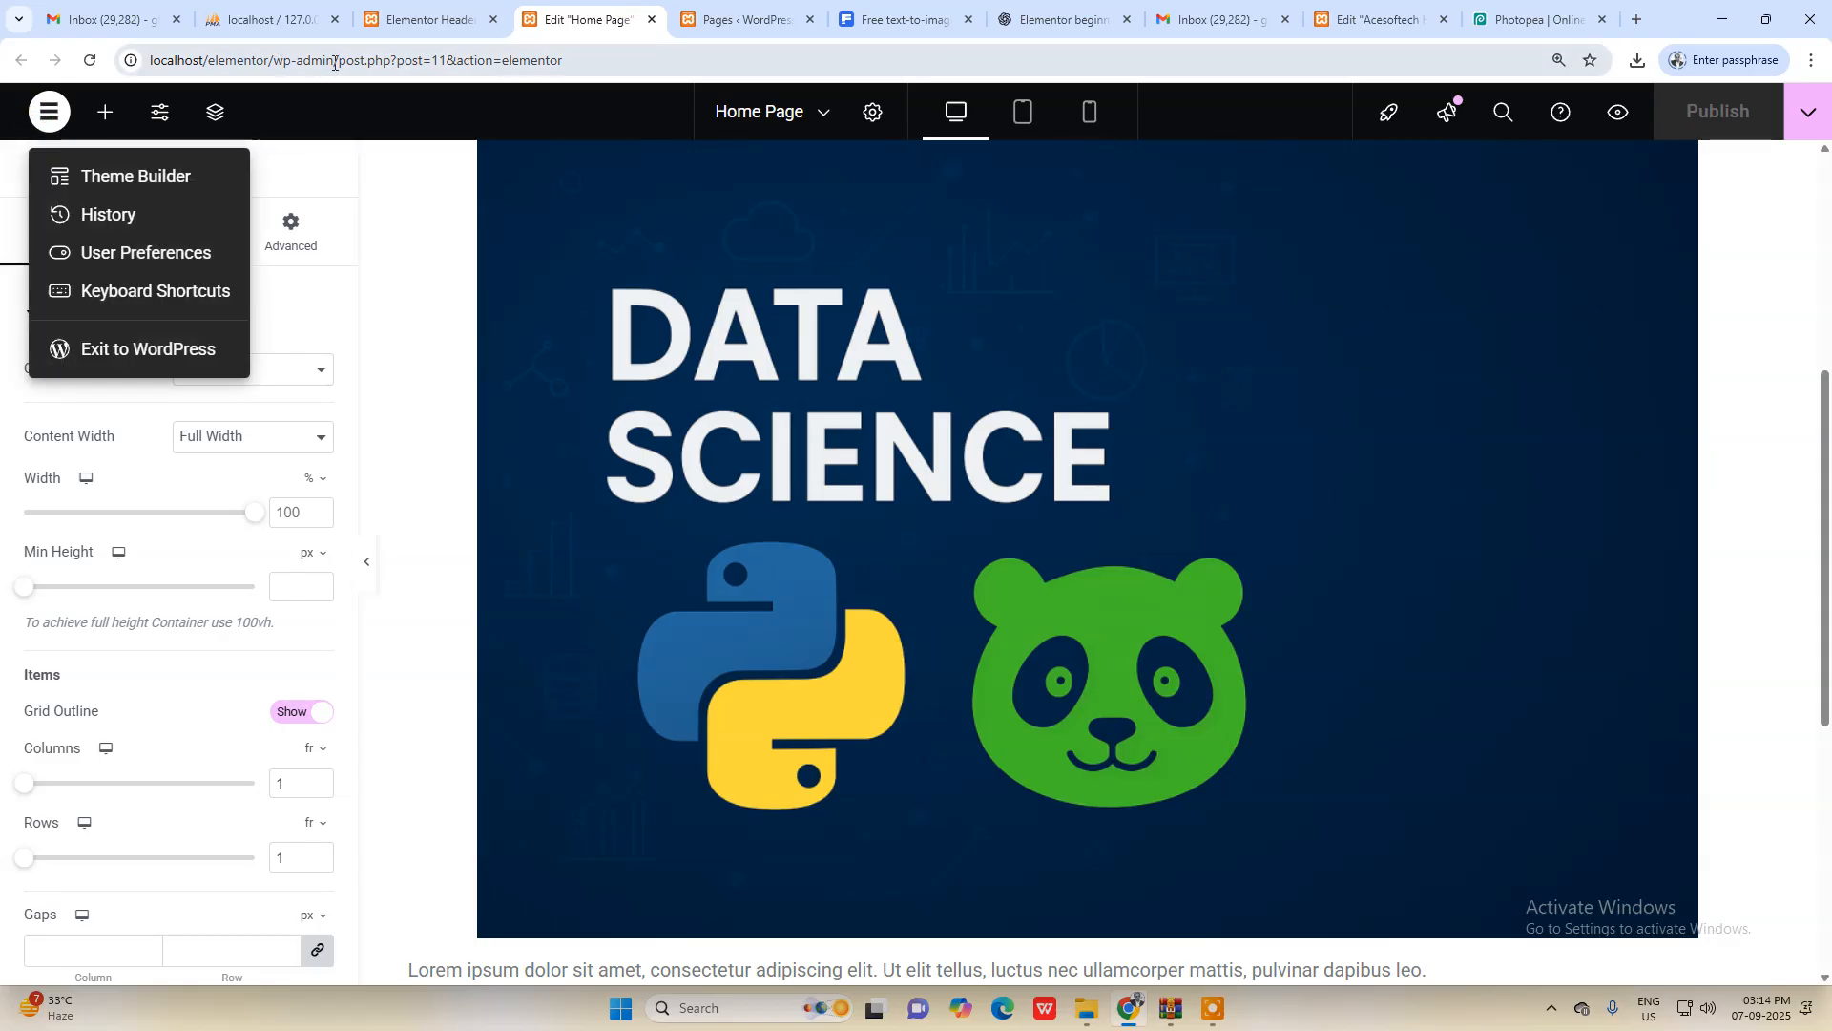
left_click_drag(336, 61, 592, 61)
key("BackSpace")
key("Return")
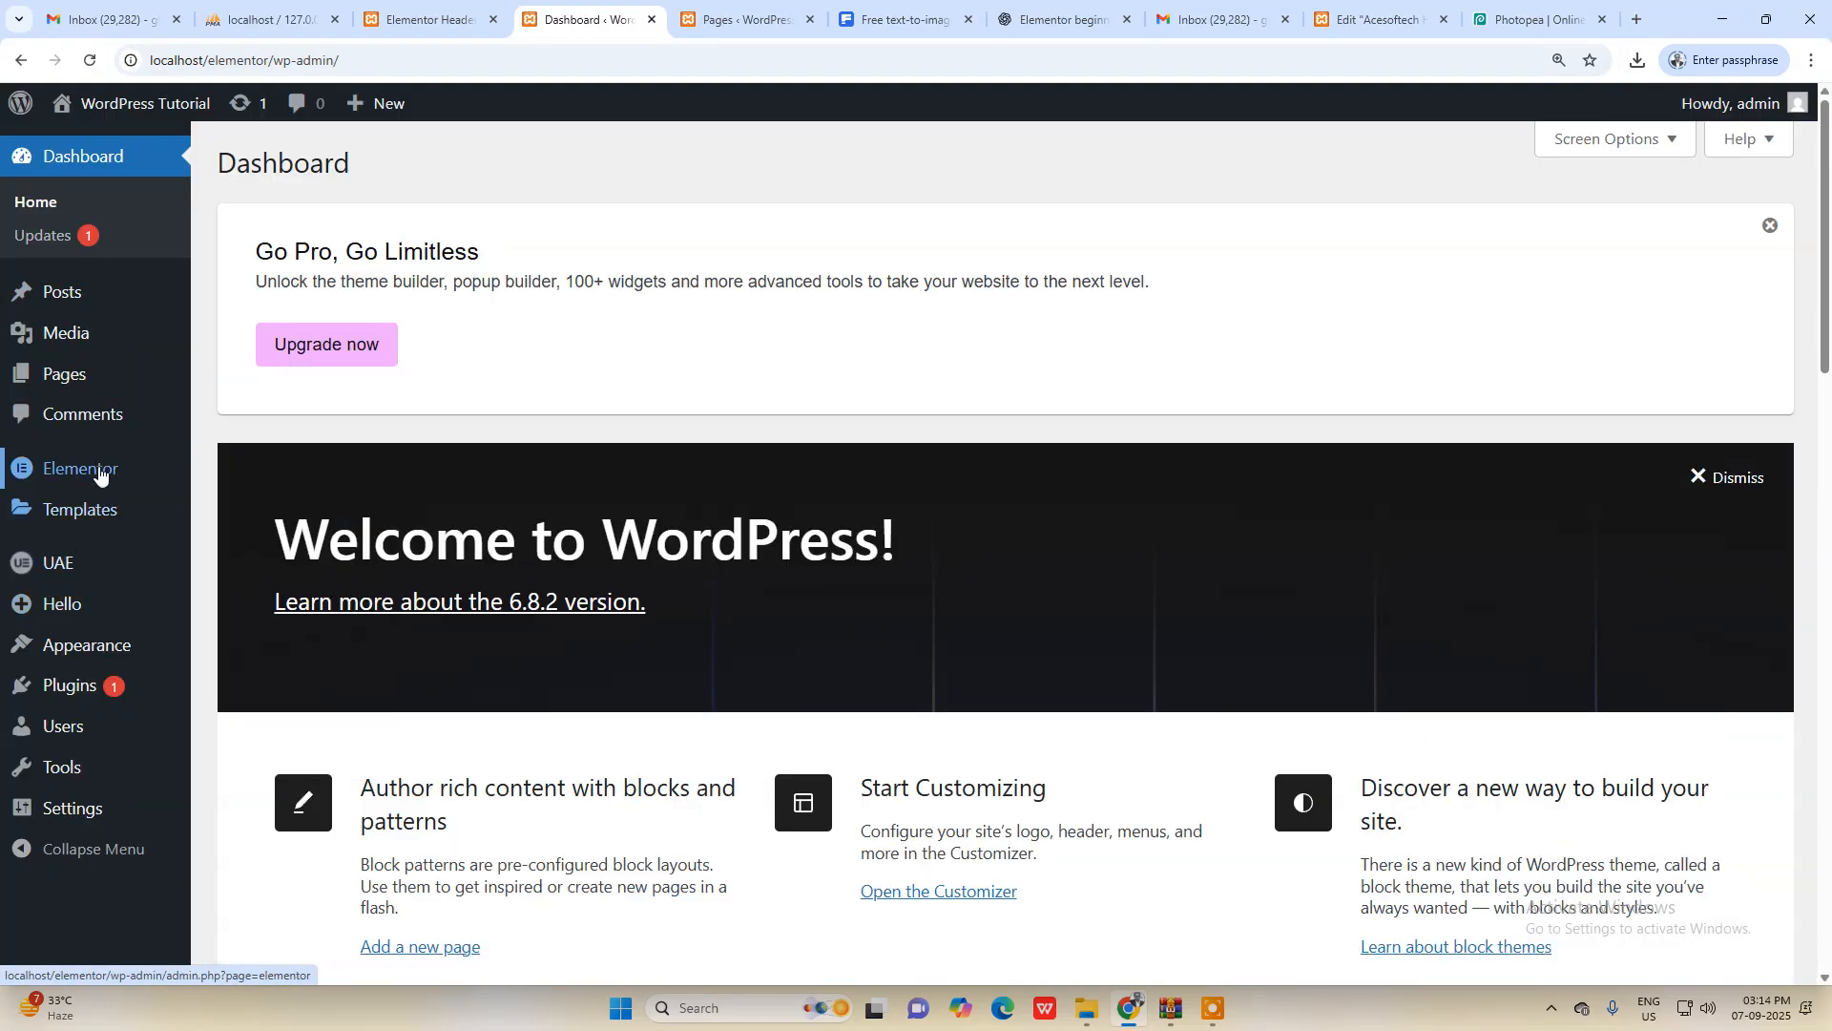
mouse_move(100, 475)
left_click(233, 508)
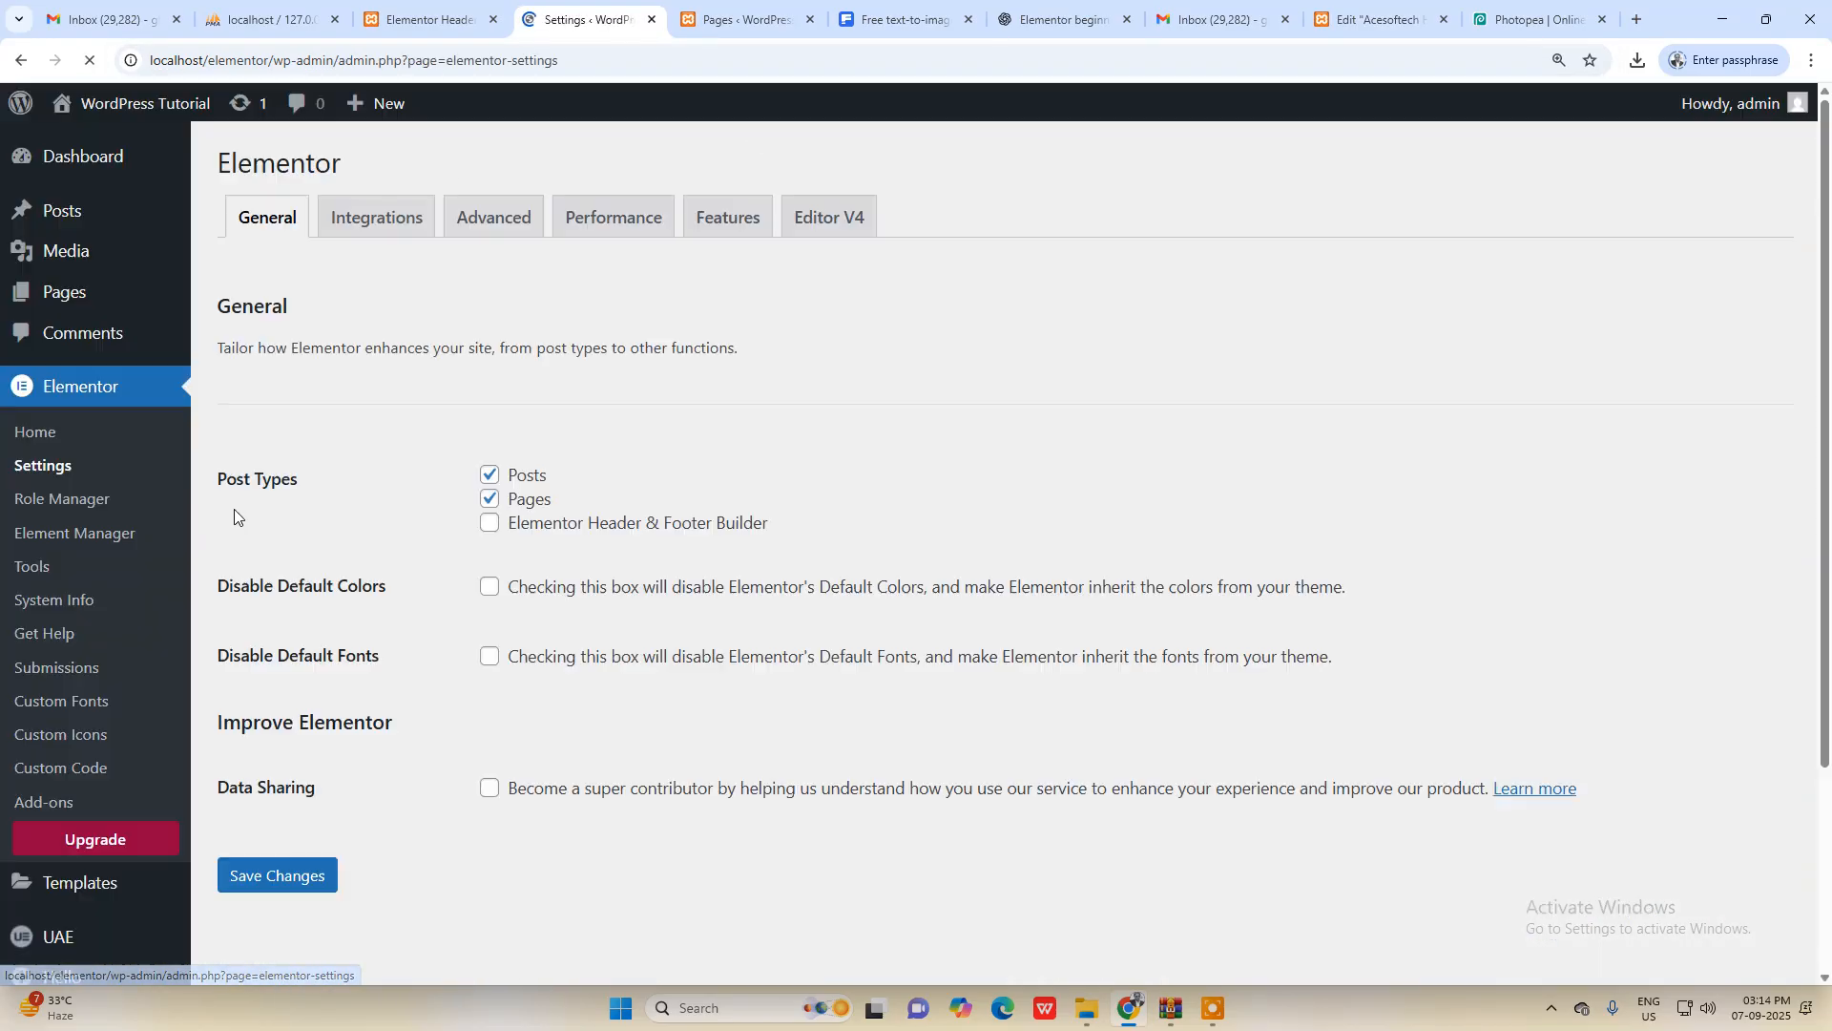
left_click(731, 475)
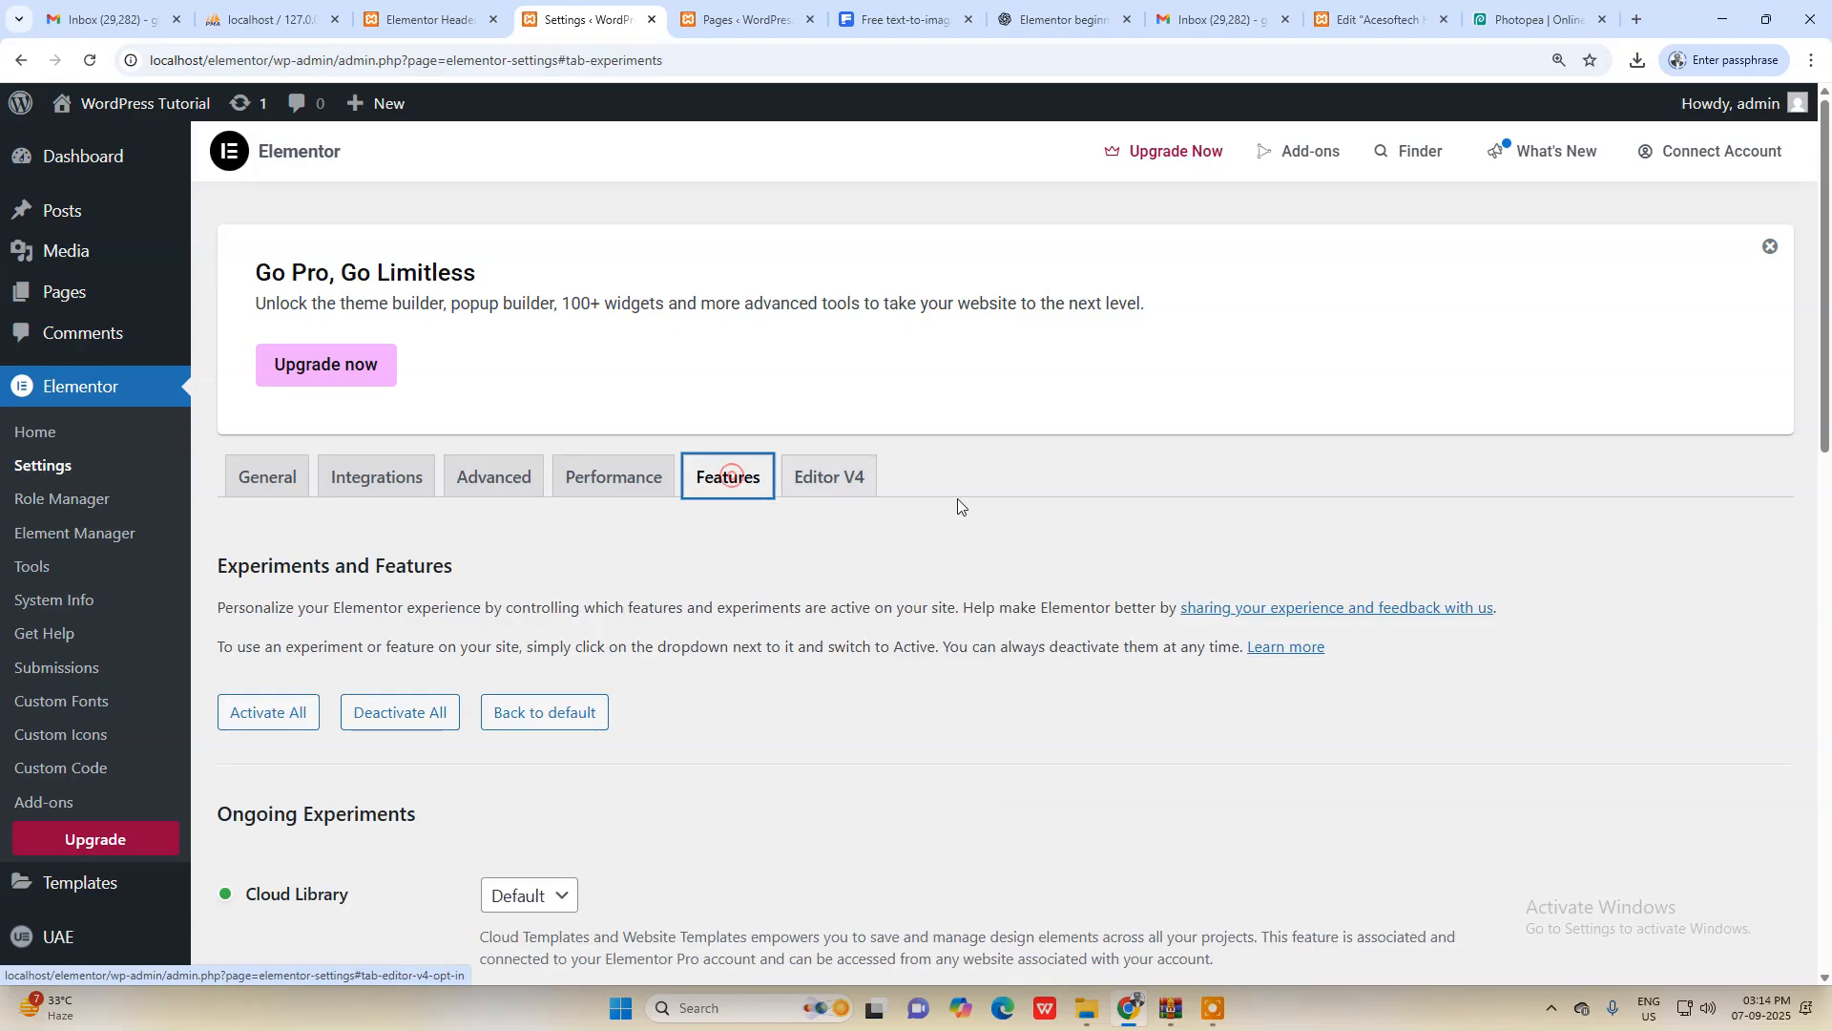
Step: Set Elementor's Container feature to Active
scroll(964, 503, "down", 6)
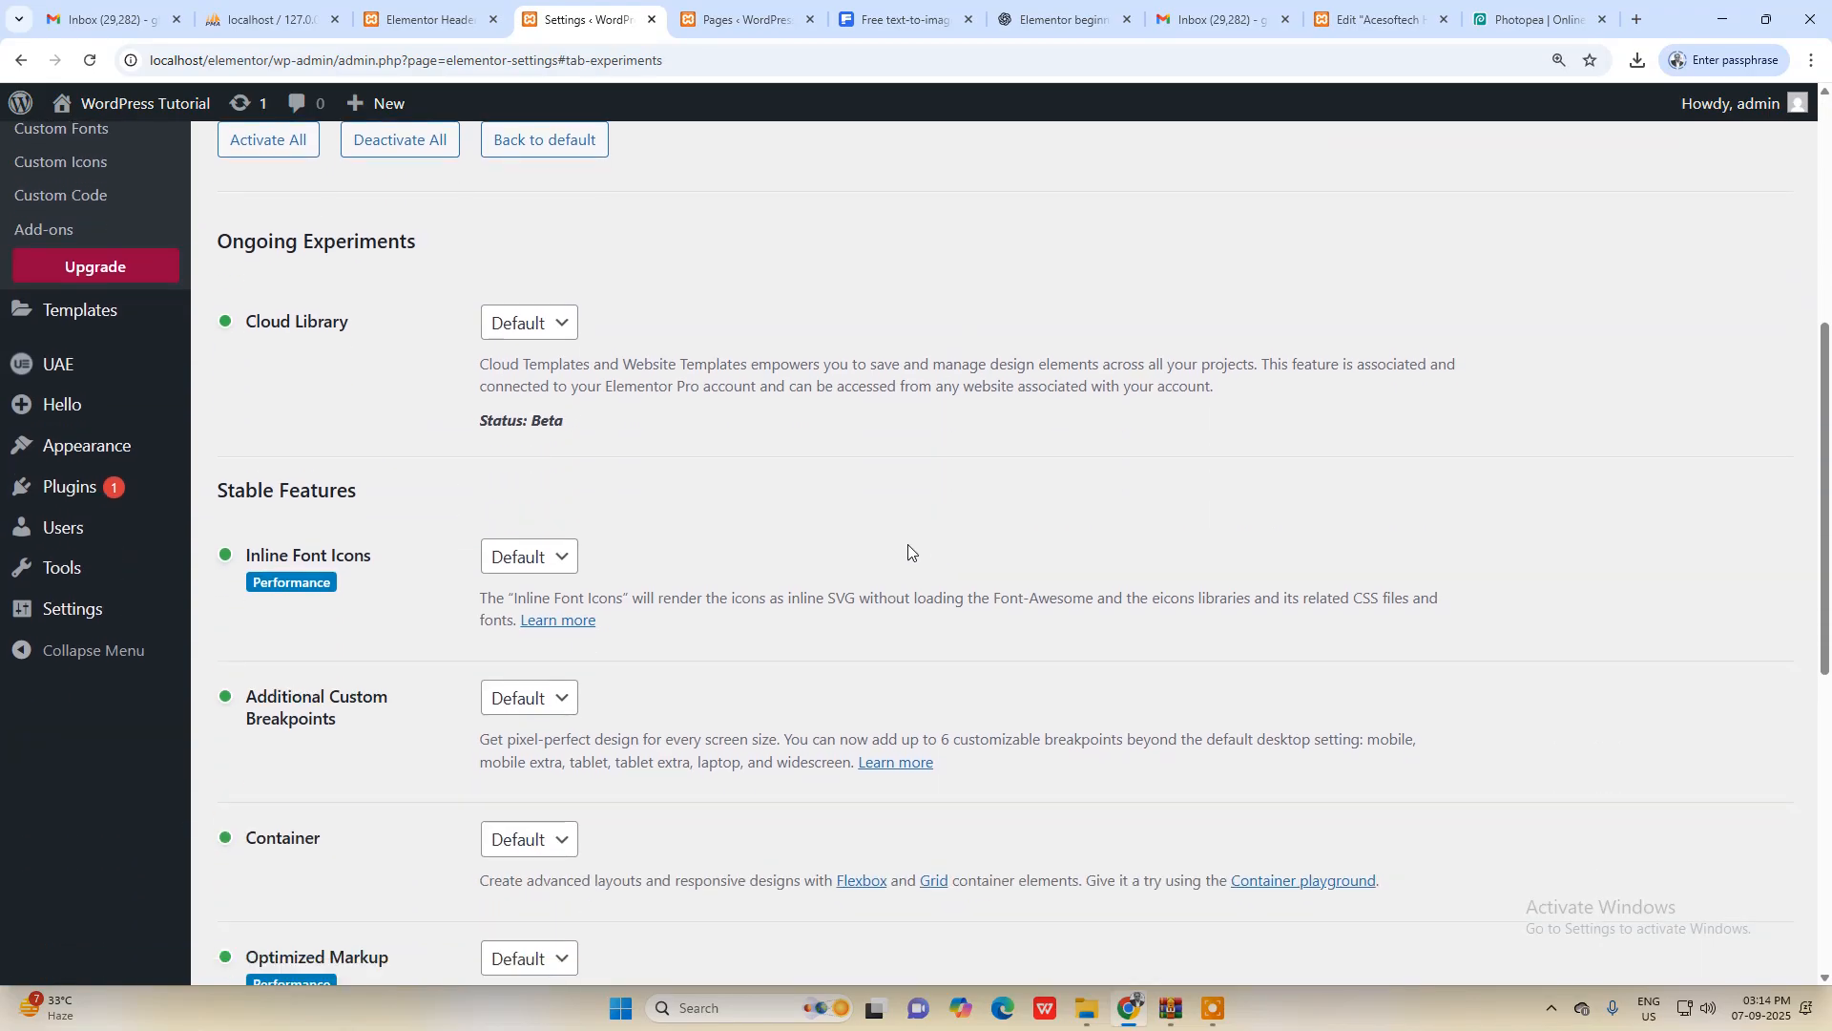
scroll(907, 544, "down", 2)
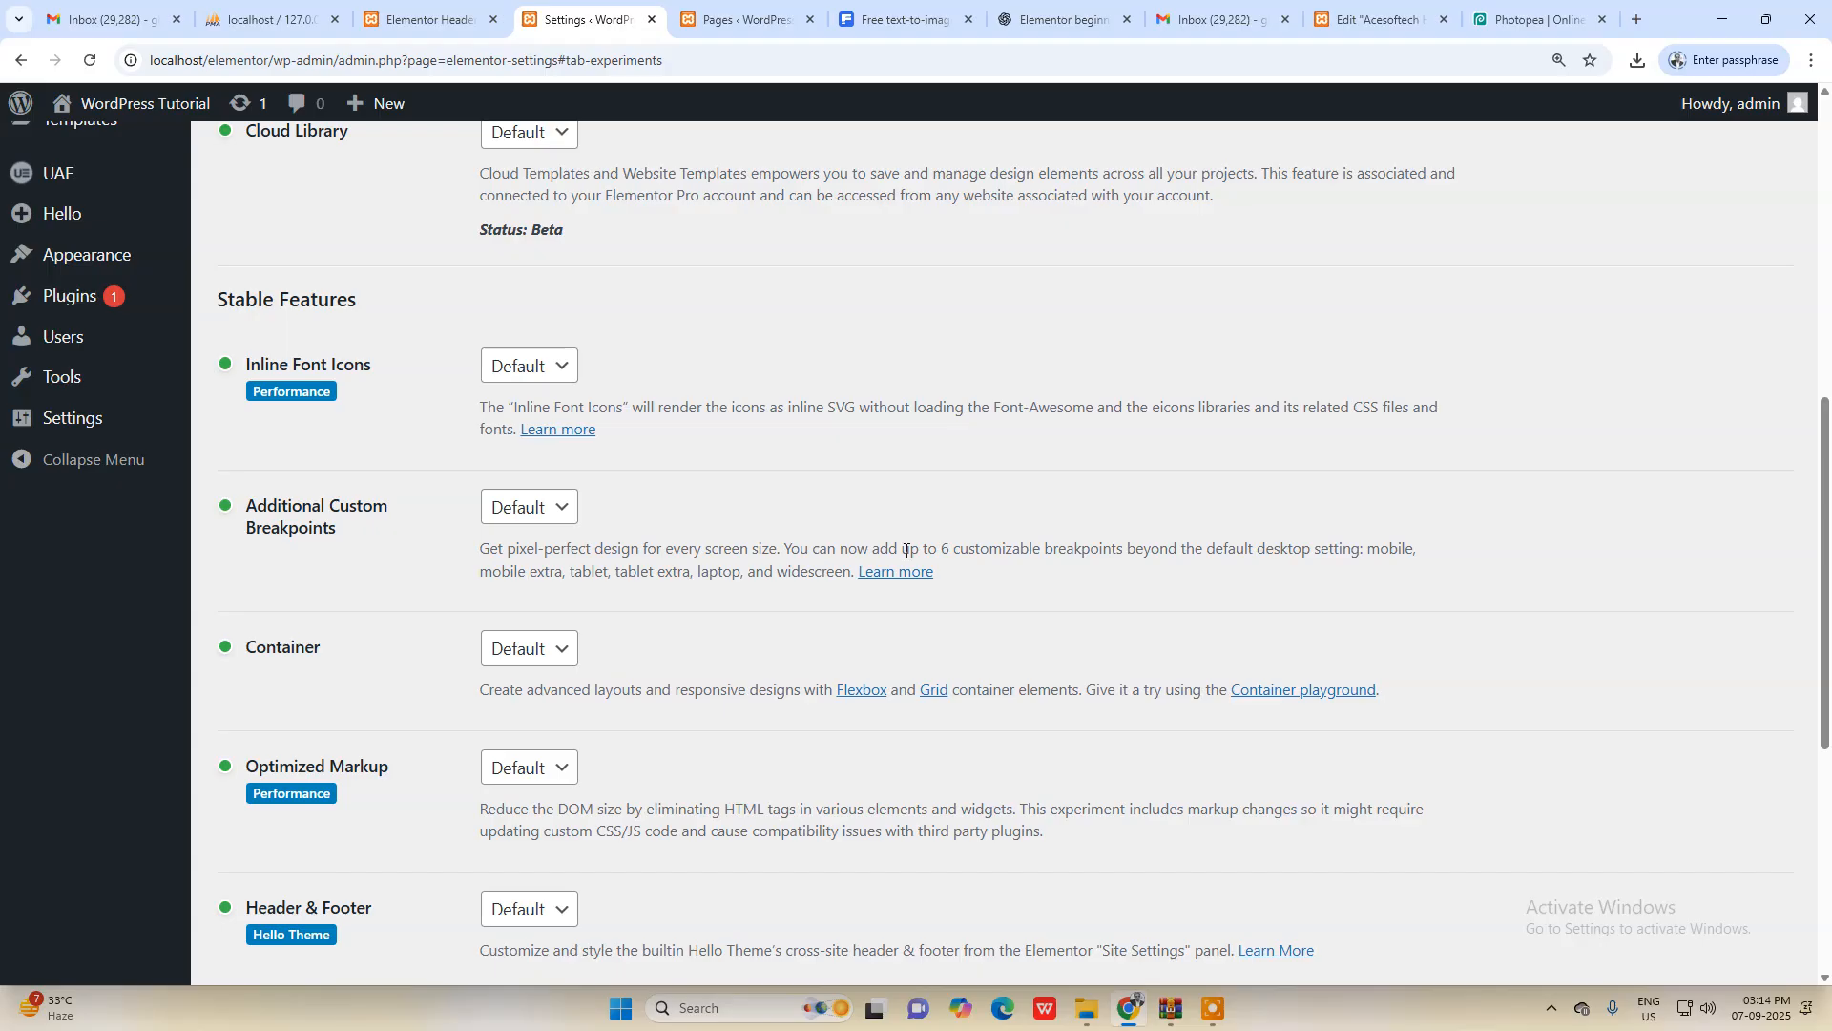
scroll(907, 551, "down", 3)
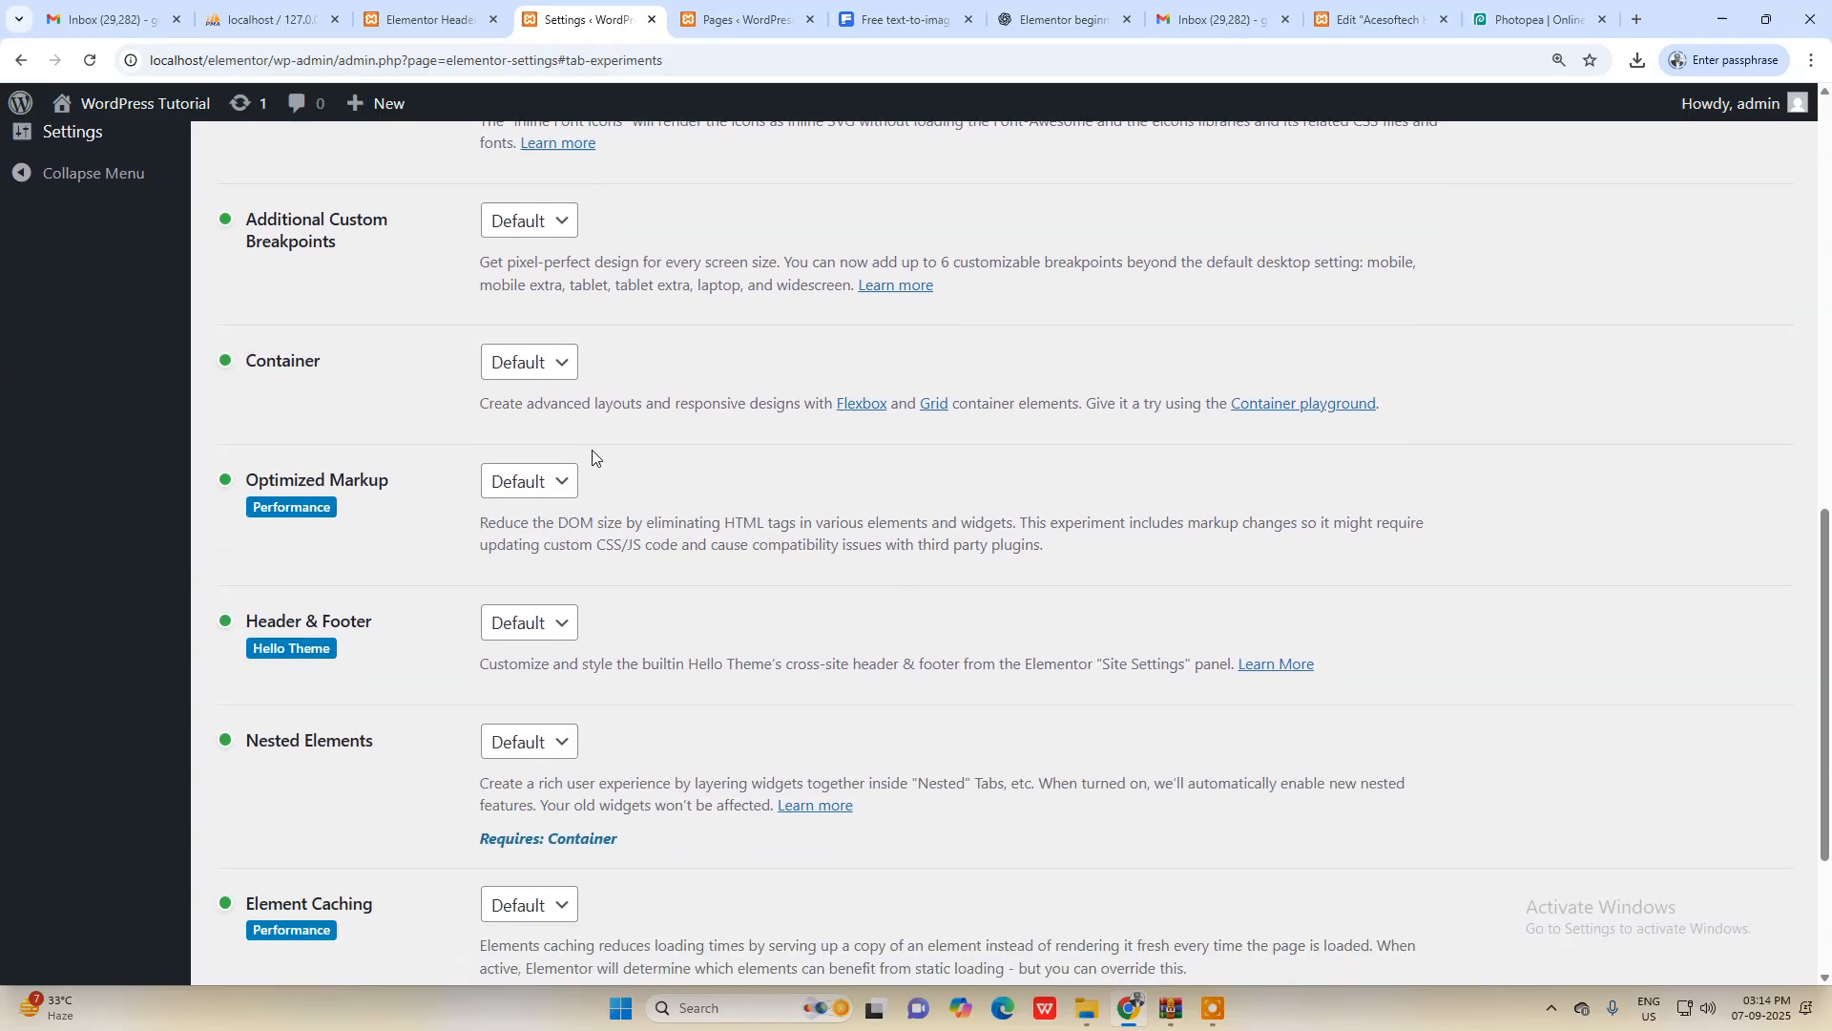
left_click(530, 374)
left_click(526, 429)
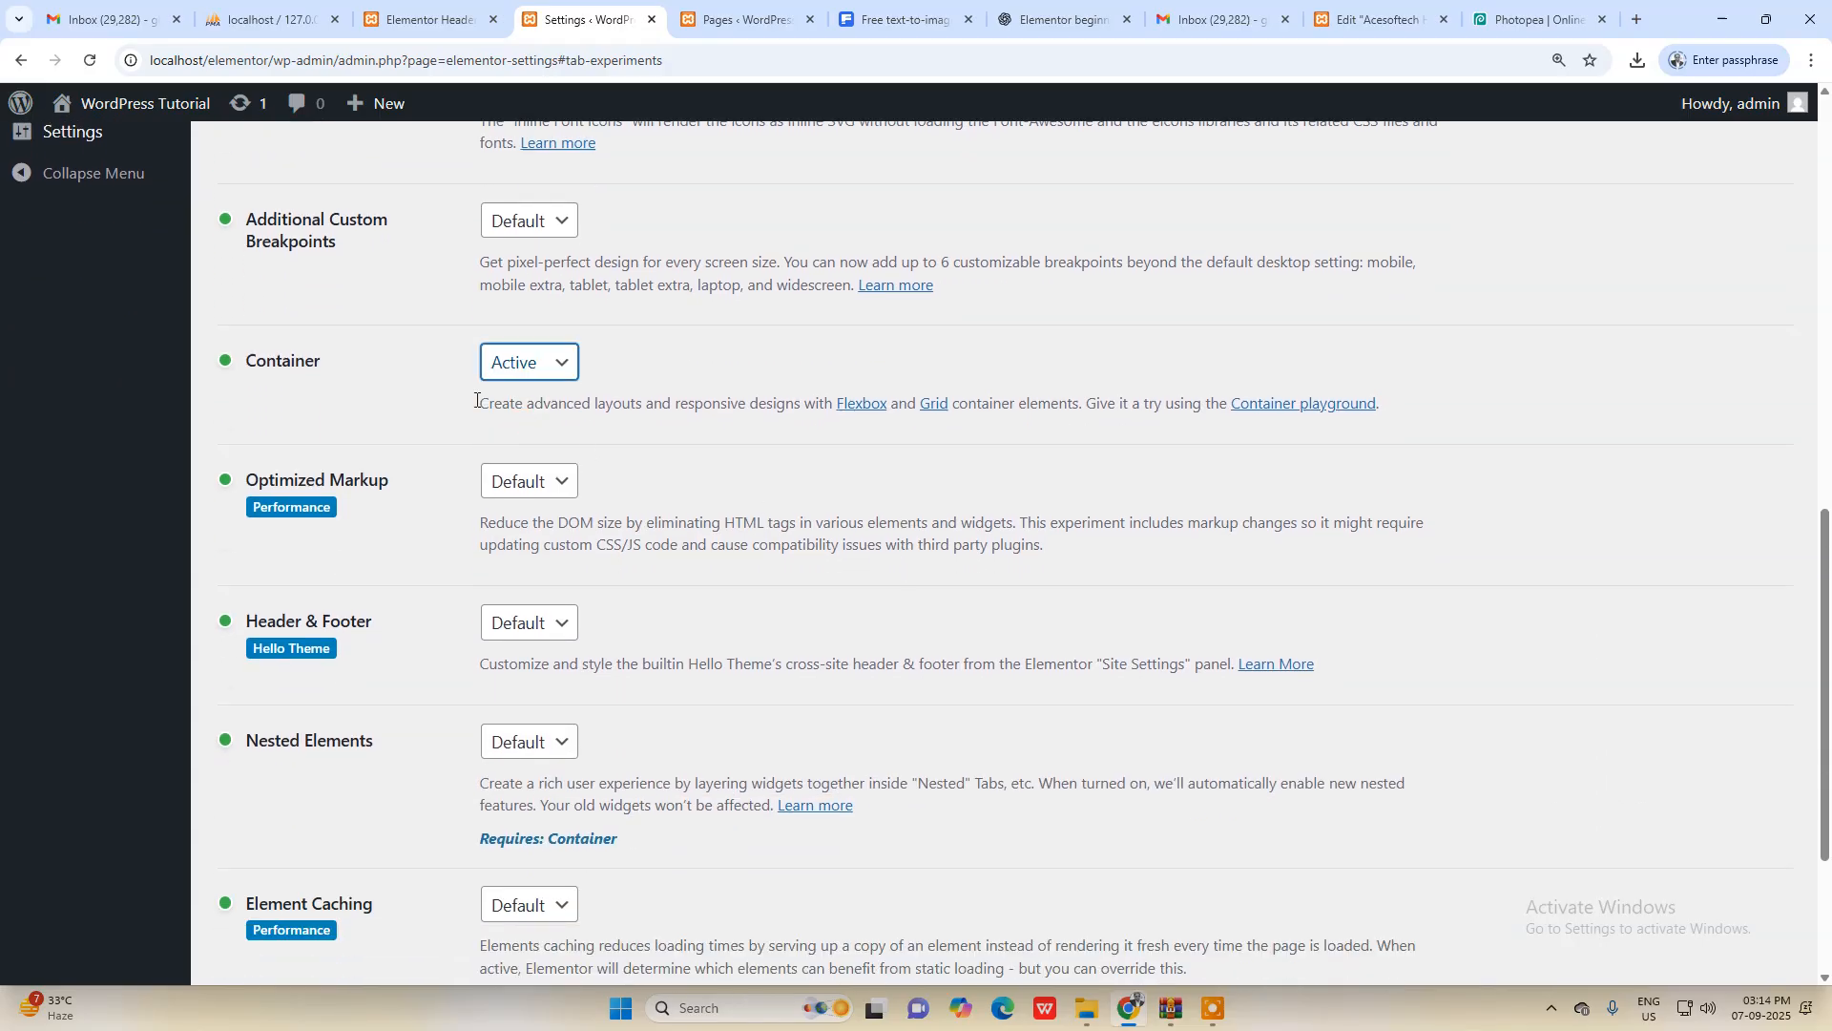
left_click(658, 435)
Step: Set the Hello Theme Header & Footer feature to Inactive and save the Elementor settings
scroll(657, 443, "down", 2)
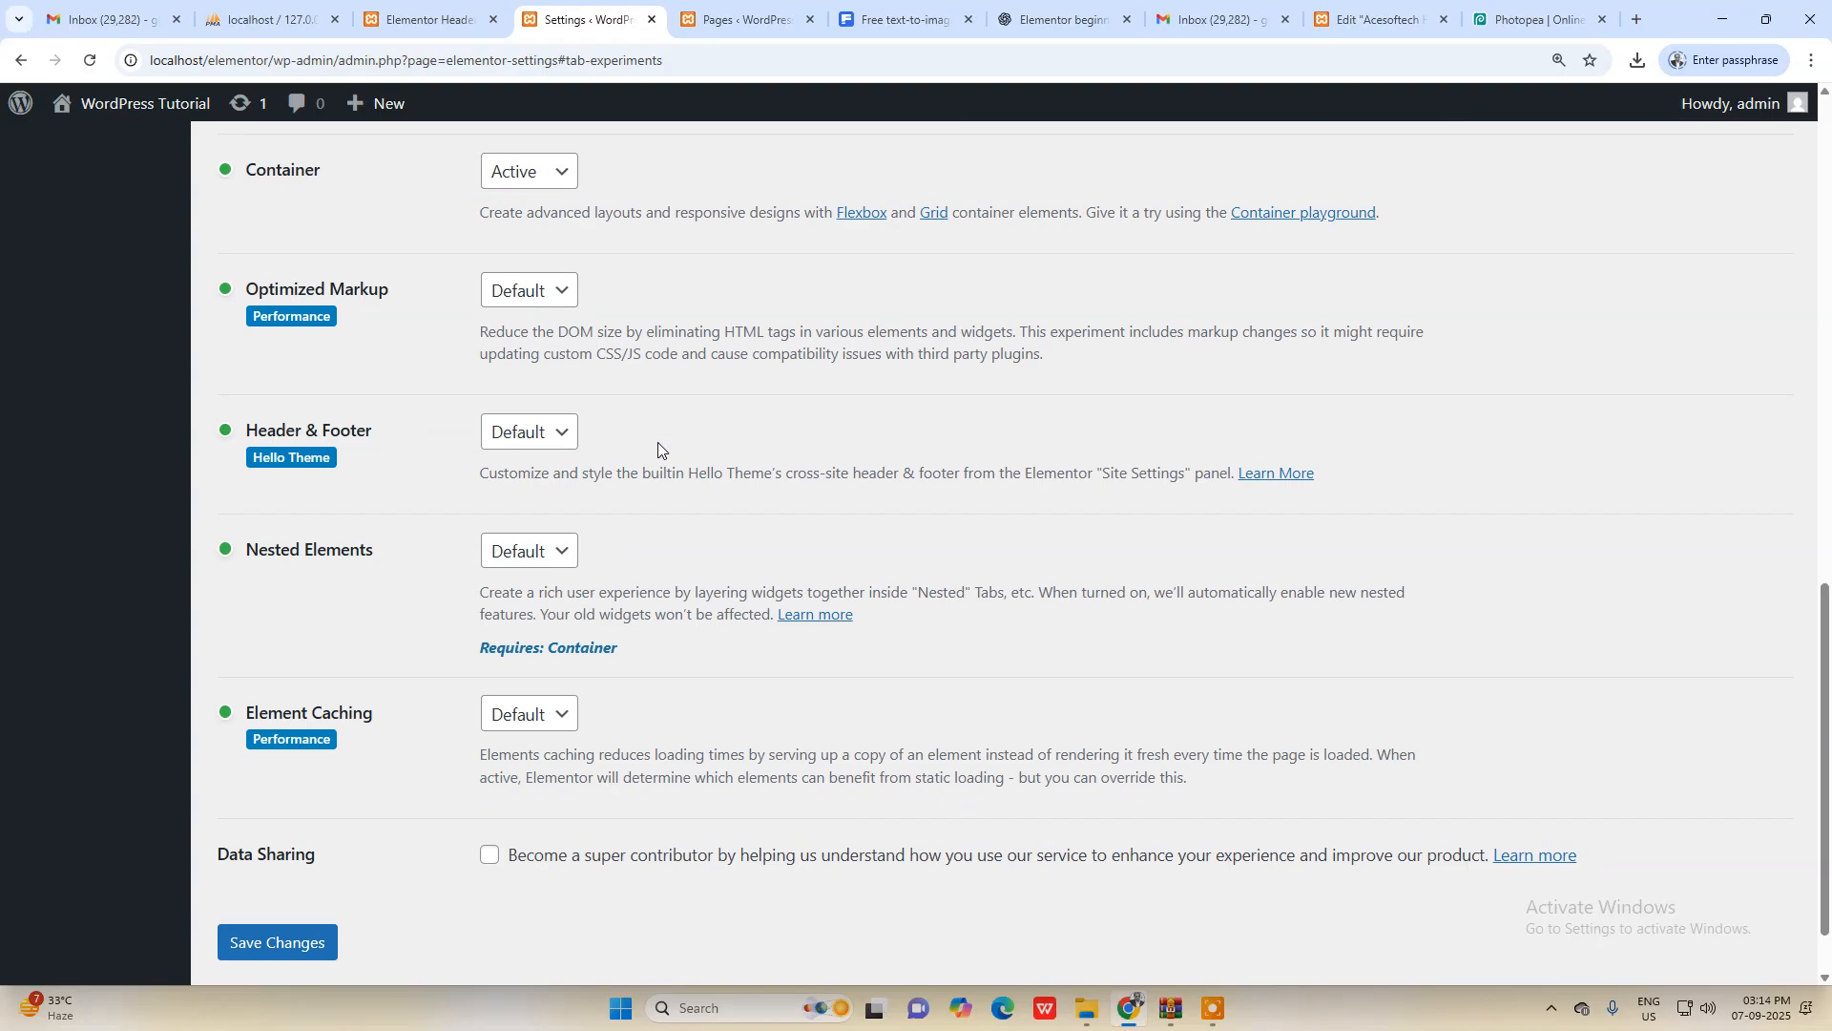
left_click(533, 435)
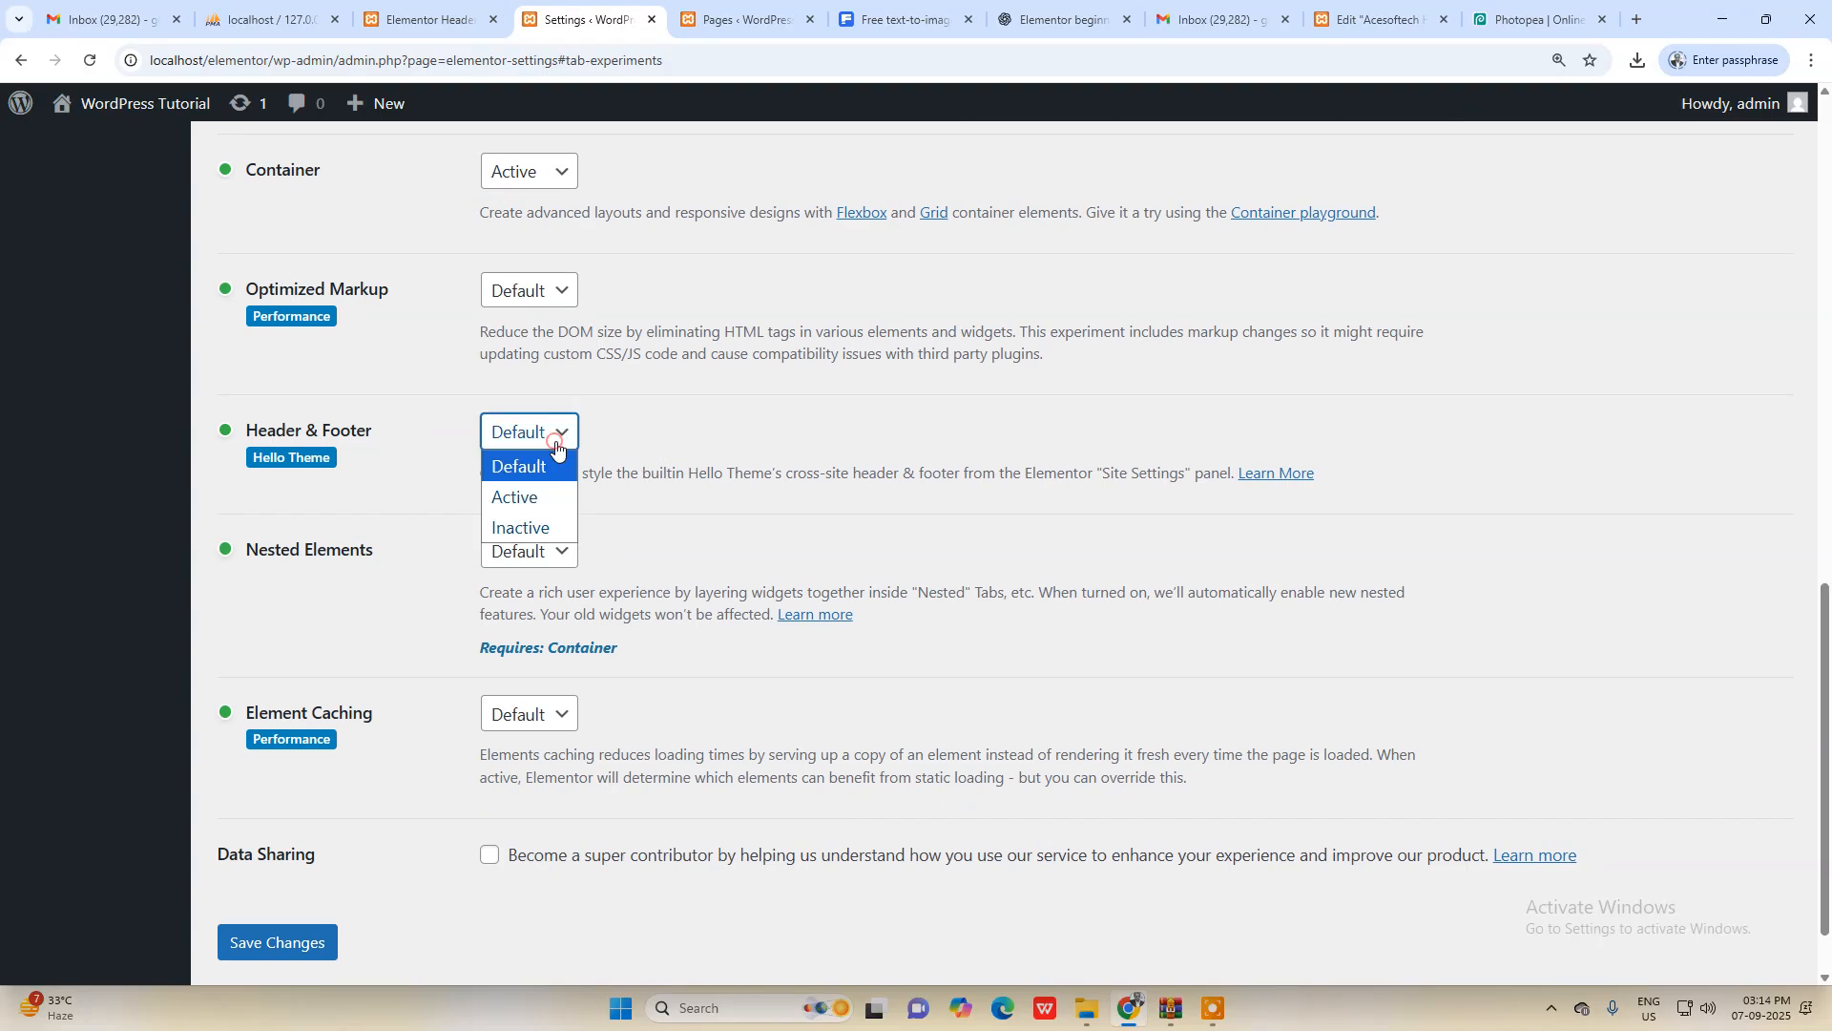
left_click(527, 529)
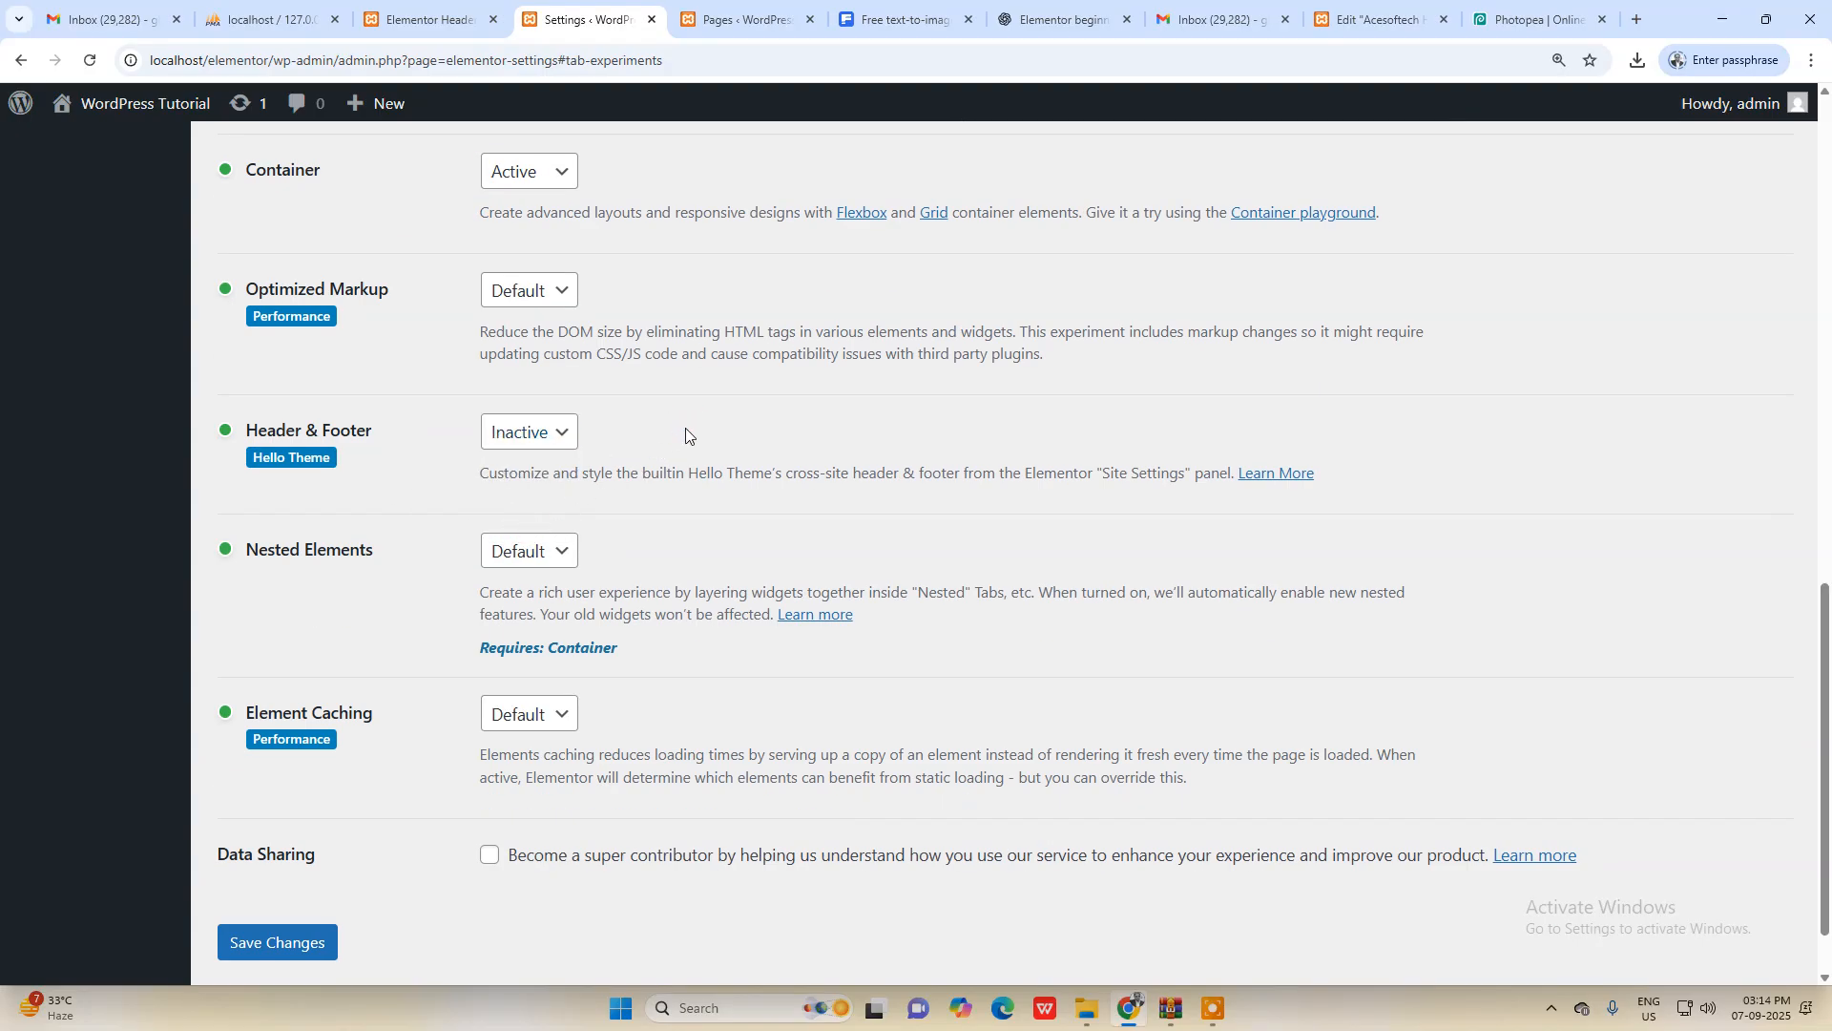
scroll(460, 456, "up", 2)
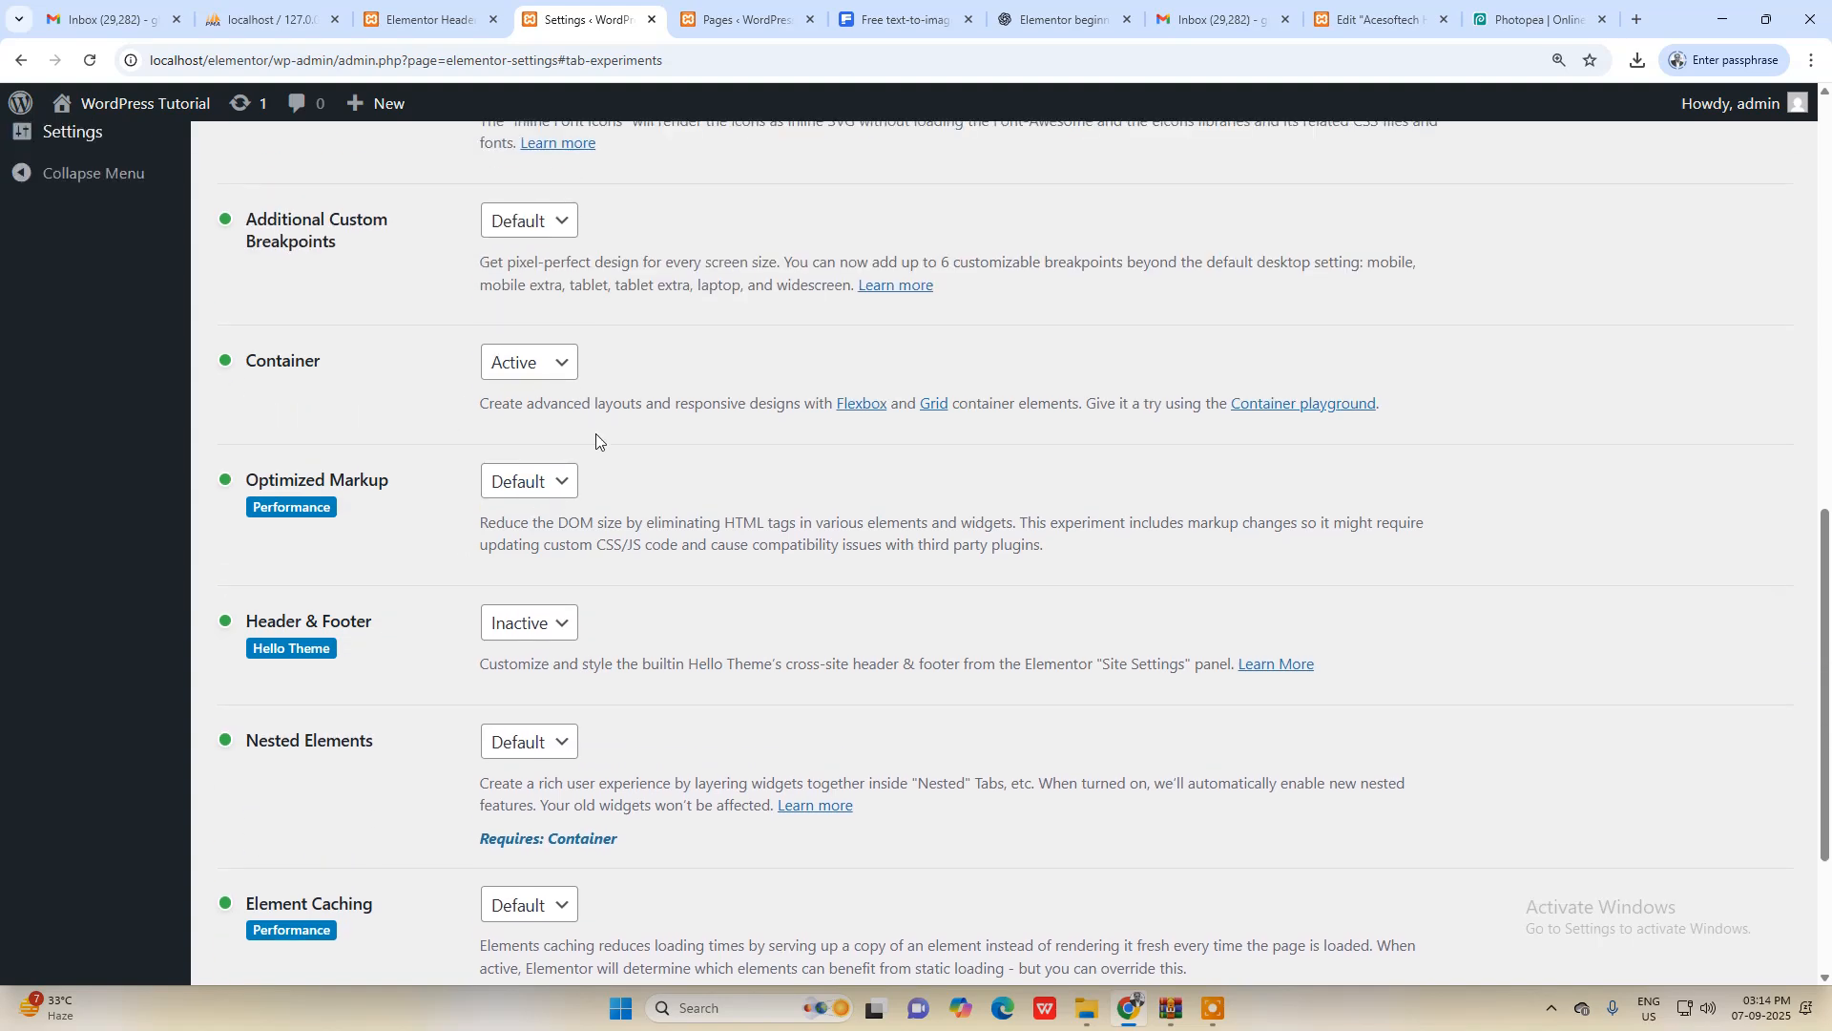
scroll(609, 471, "down", 3)
left_click(277, 862)
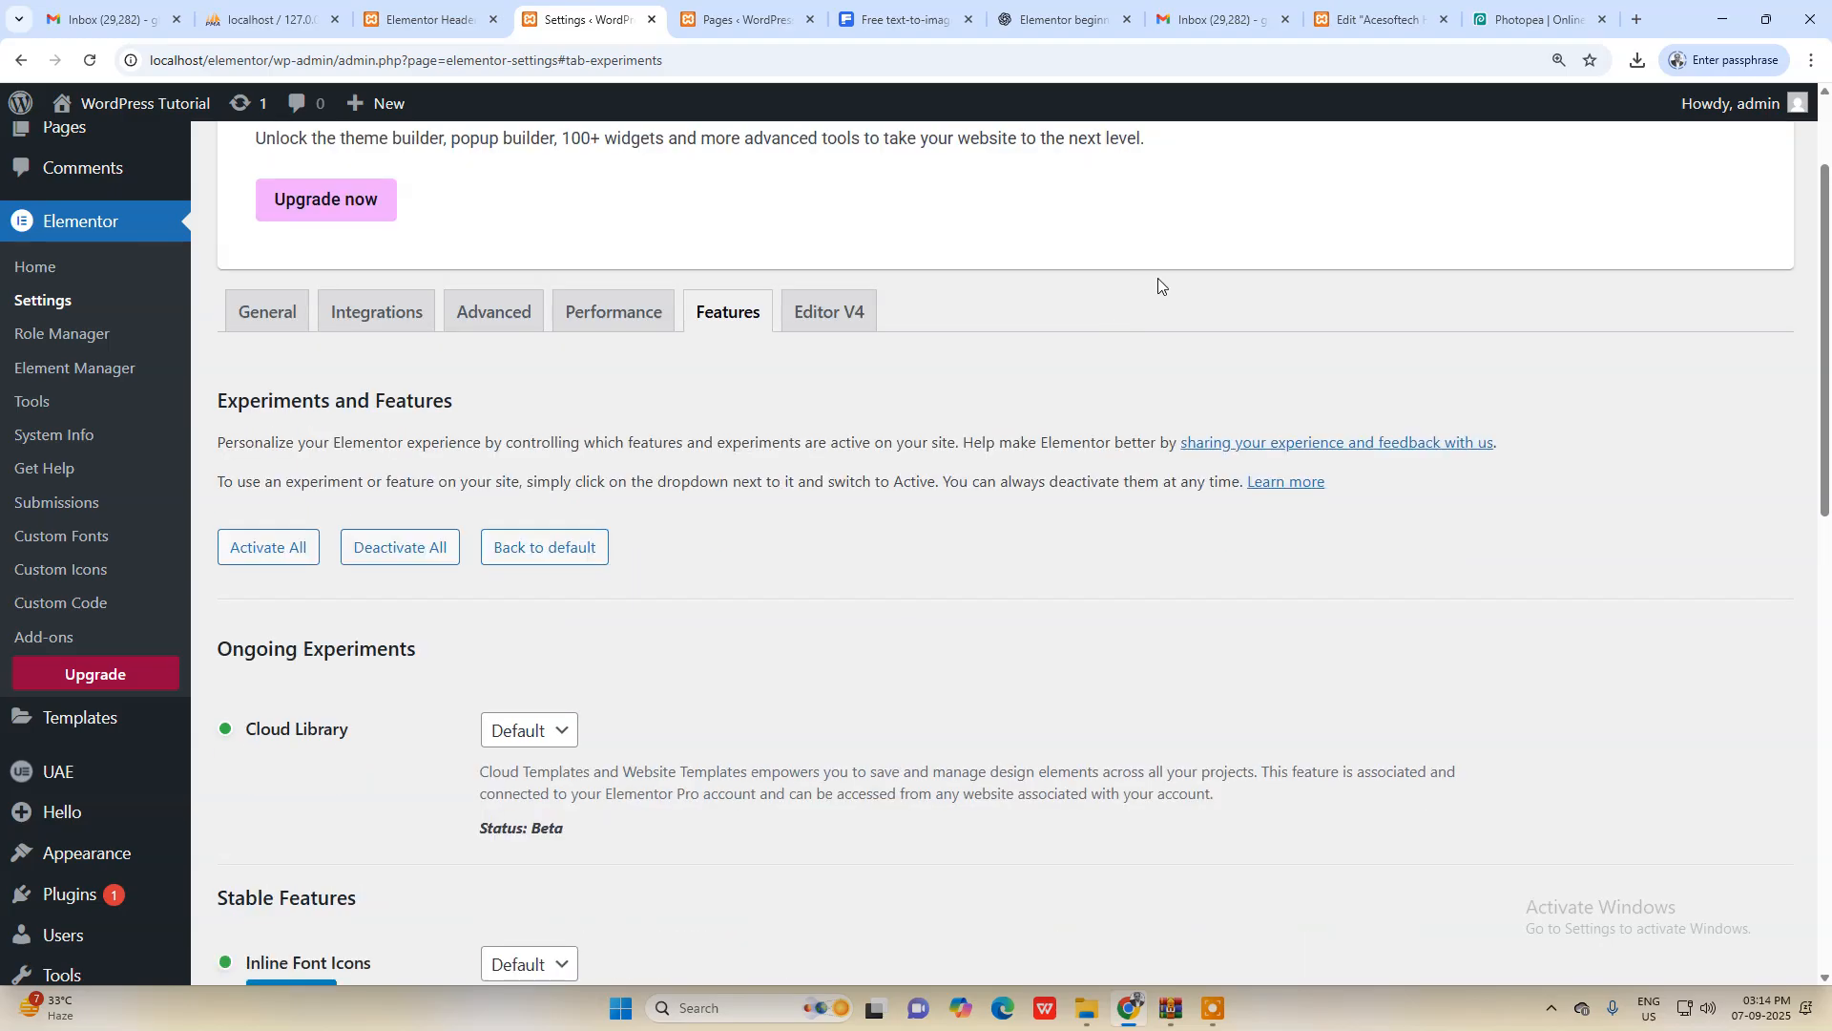
Step: Publish the Acesoftech Home page from its Elementor editor and reload the editor
left_click(735, 19)
scroll(1102, 172, "up", 3)
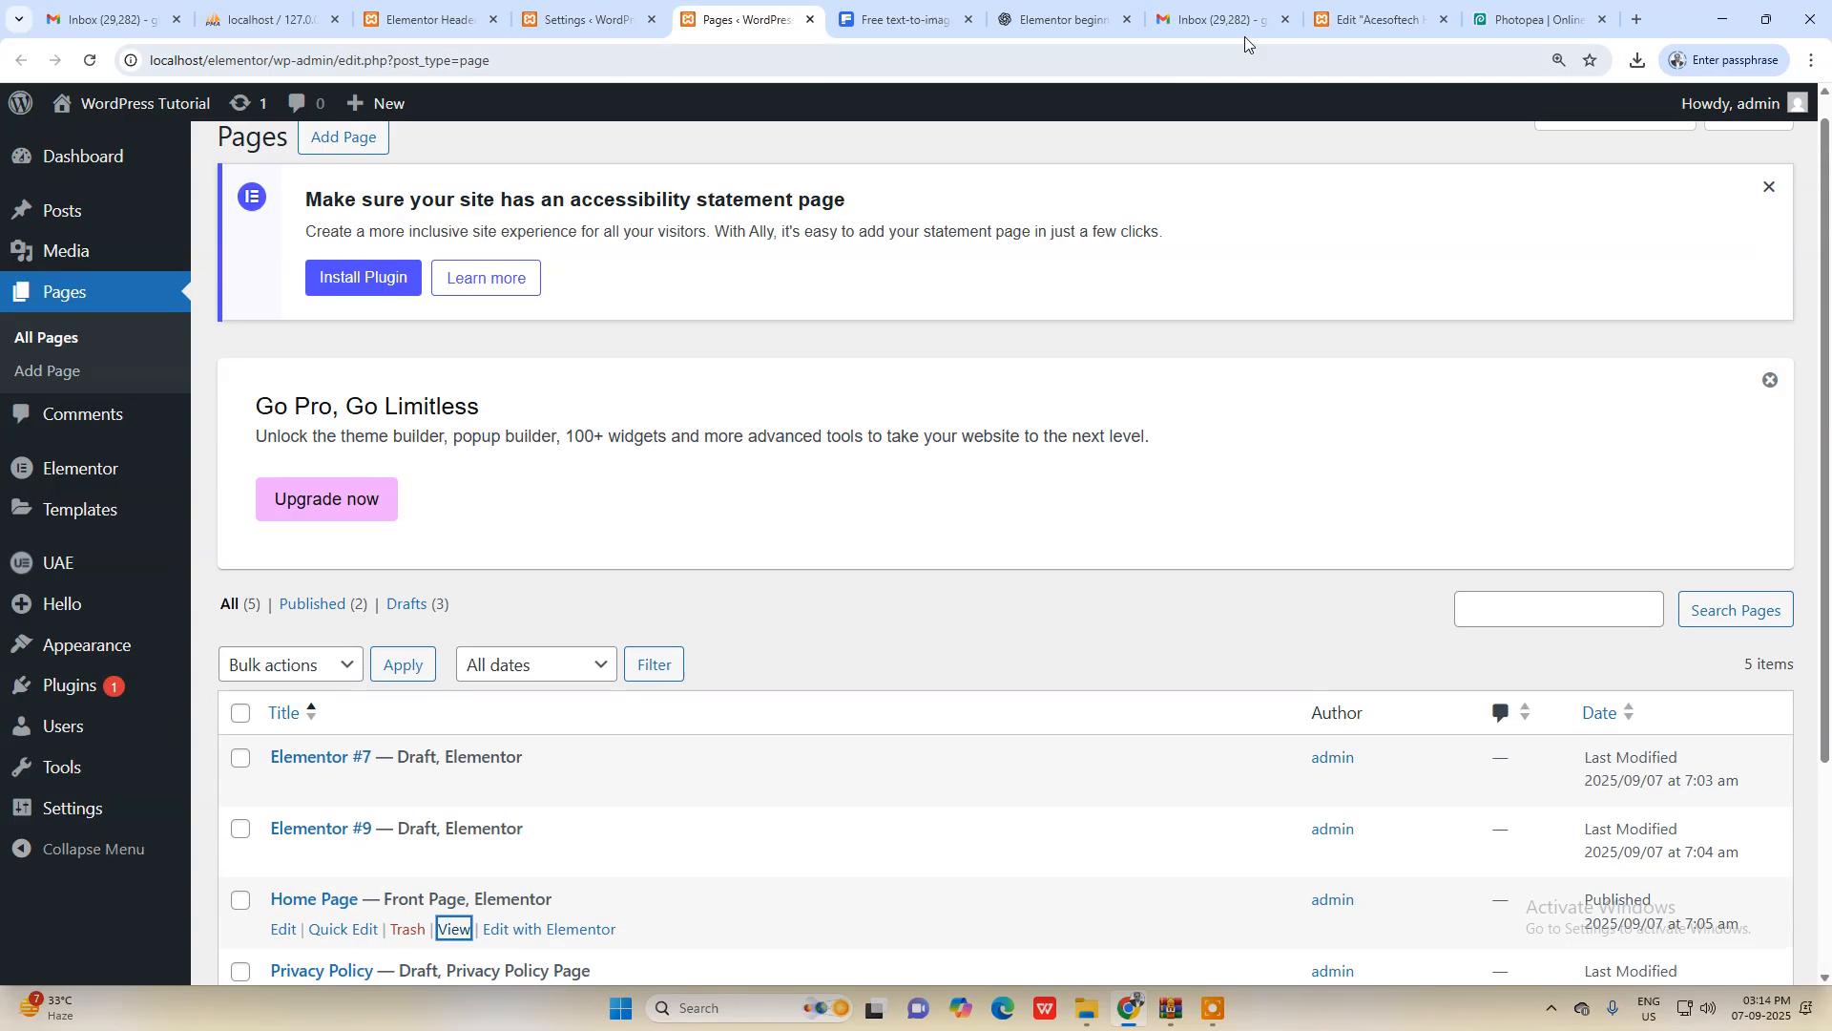
left_click(1355, 9)
left_click(1707, 118)
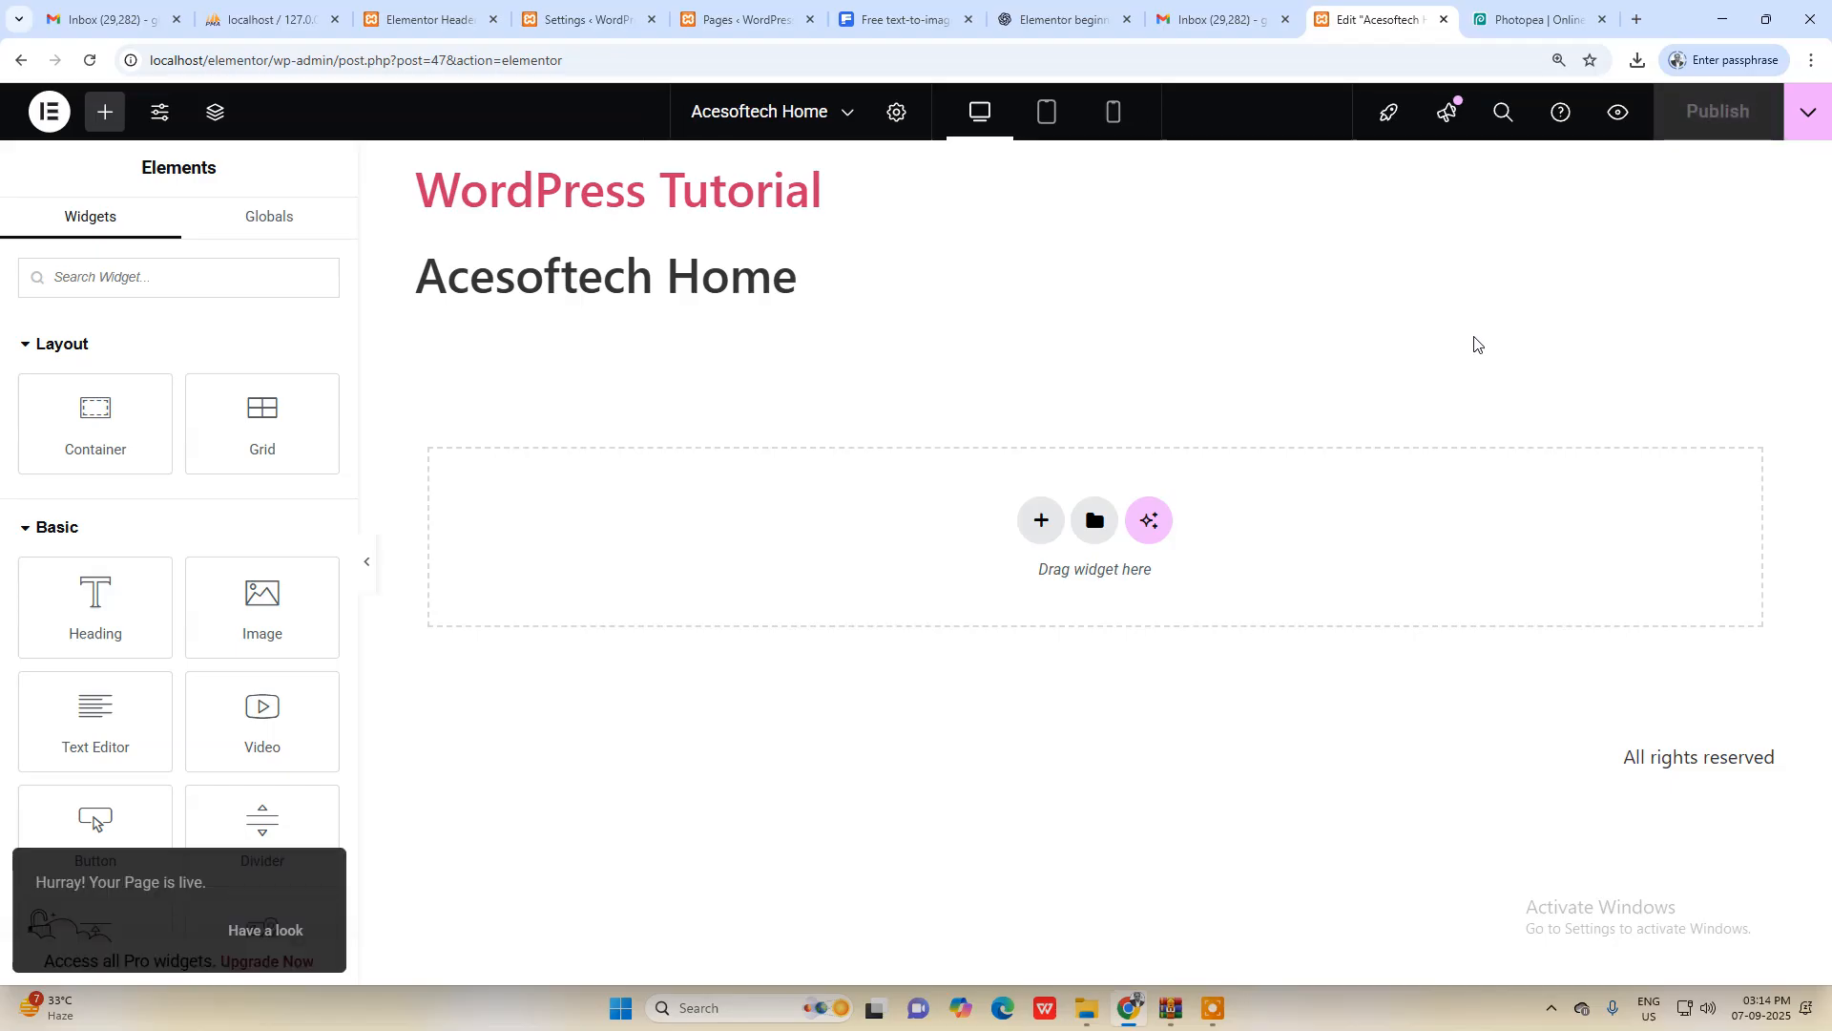
left_click(761, 62)
key("Return")
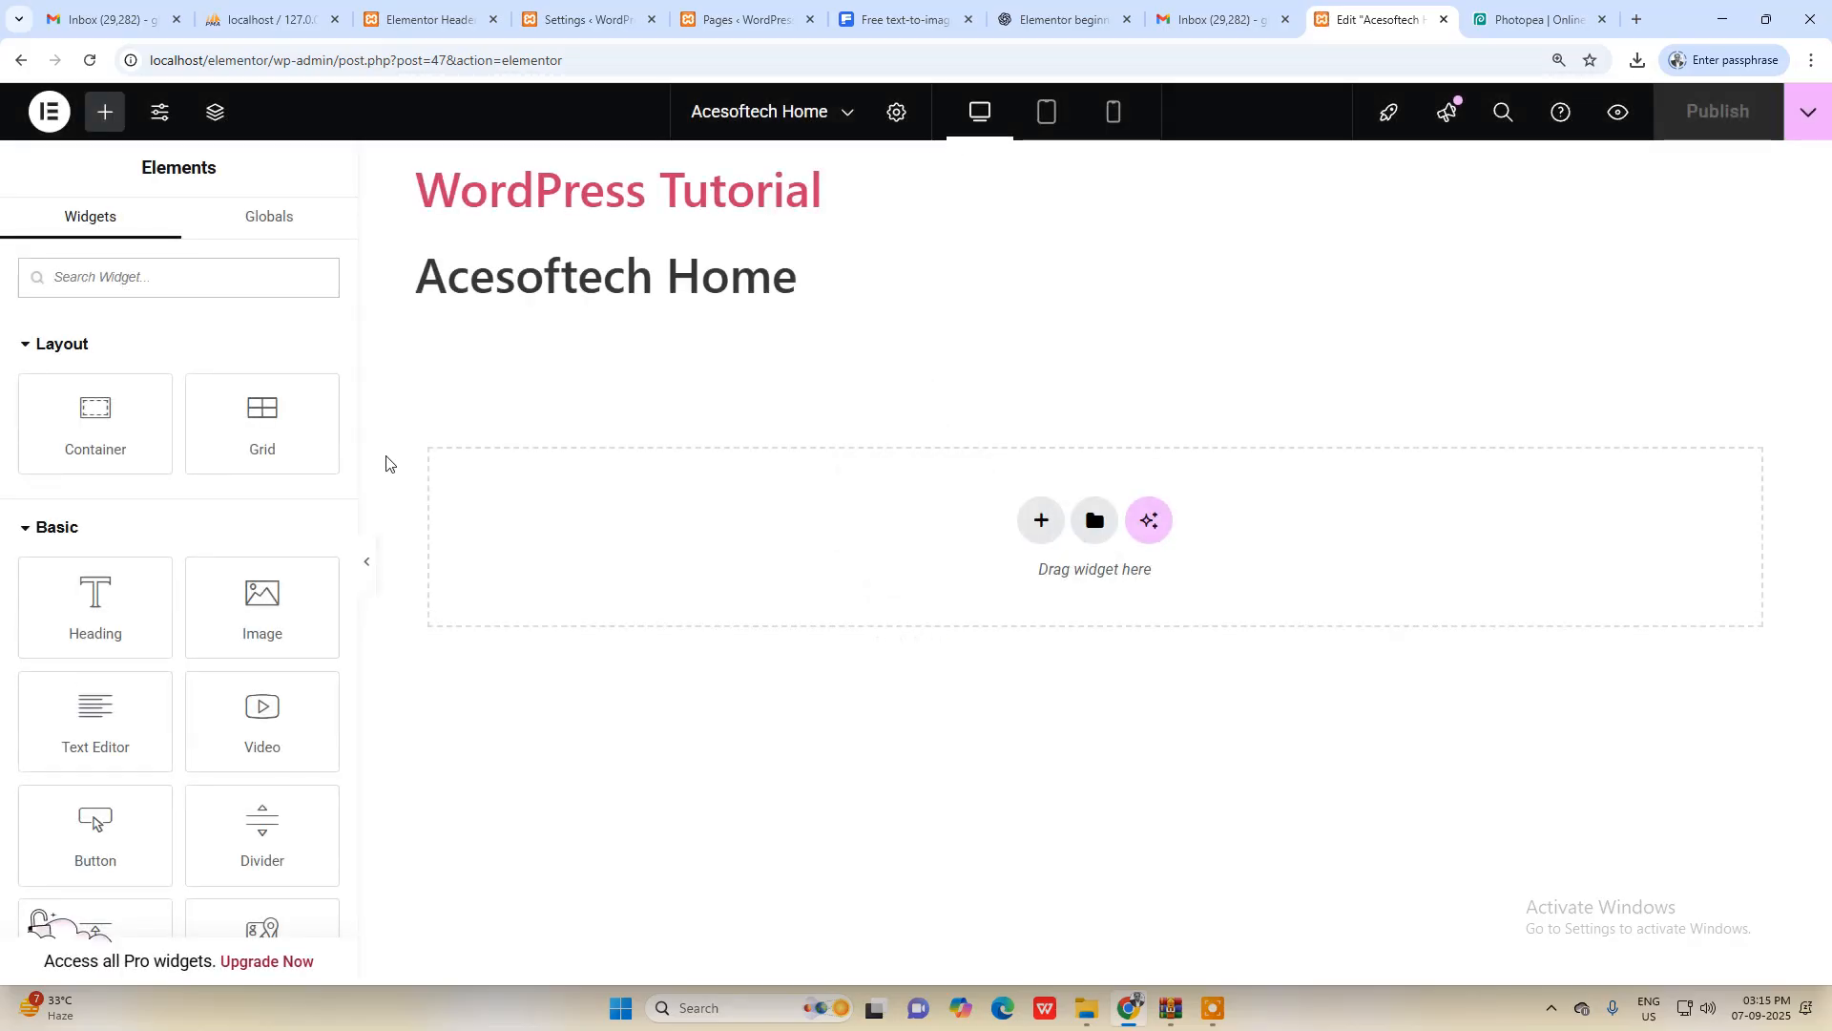
Step: Set the Acesoftech Home page's layout to Elementor Canvas in its page settings
left_click(896, 111)
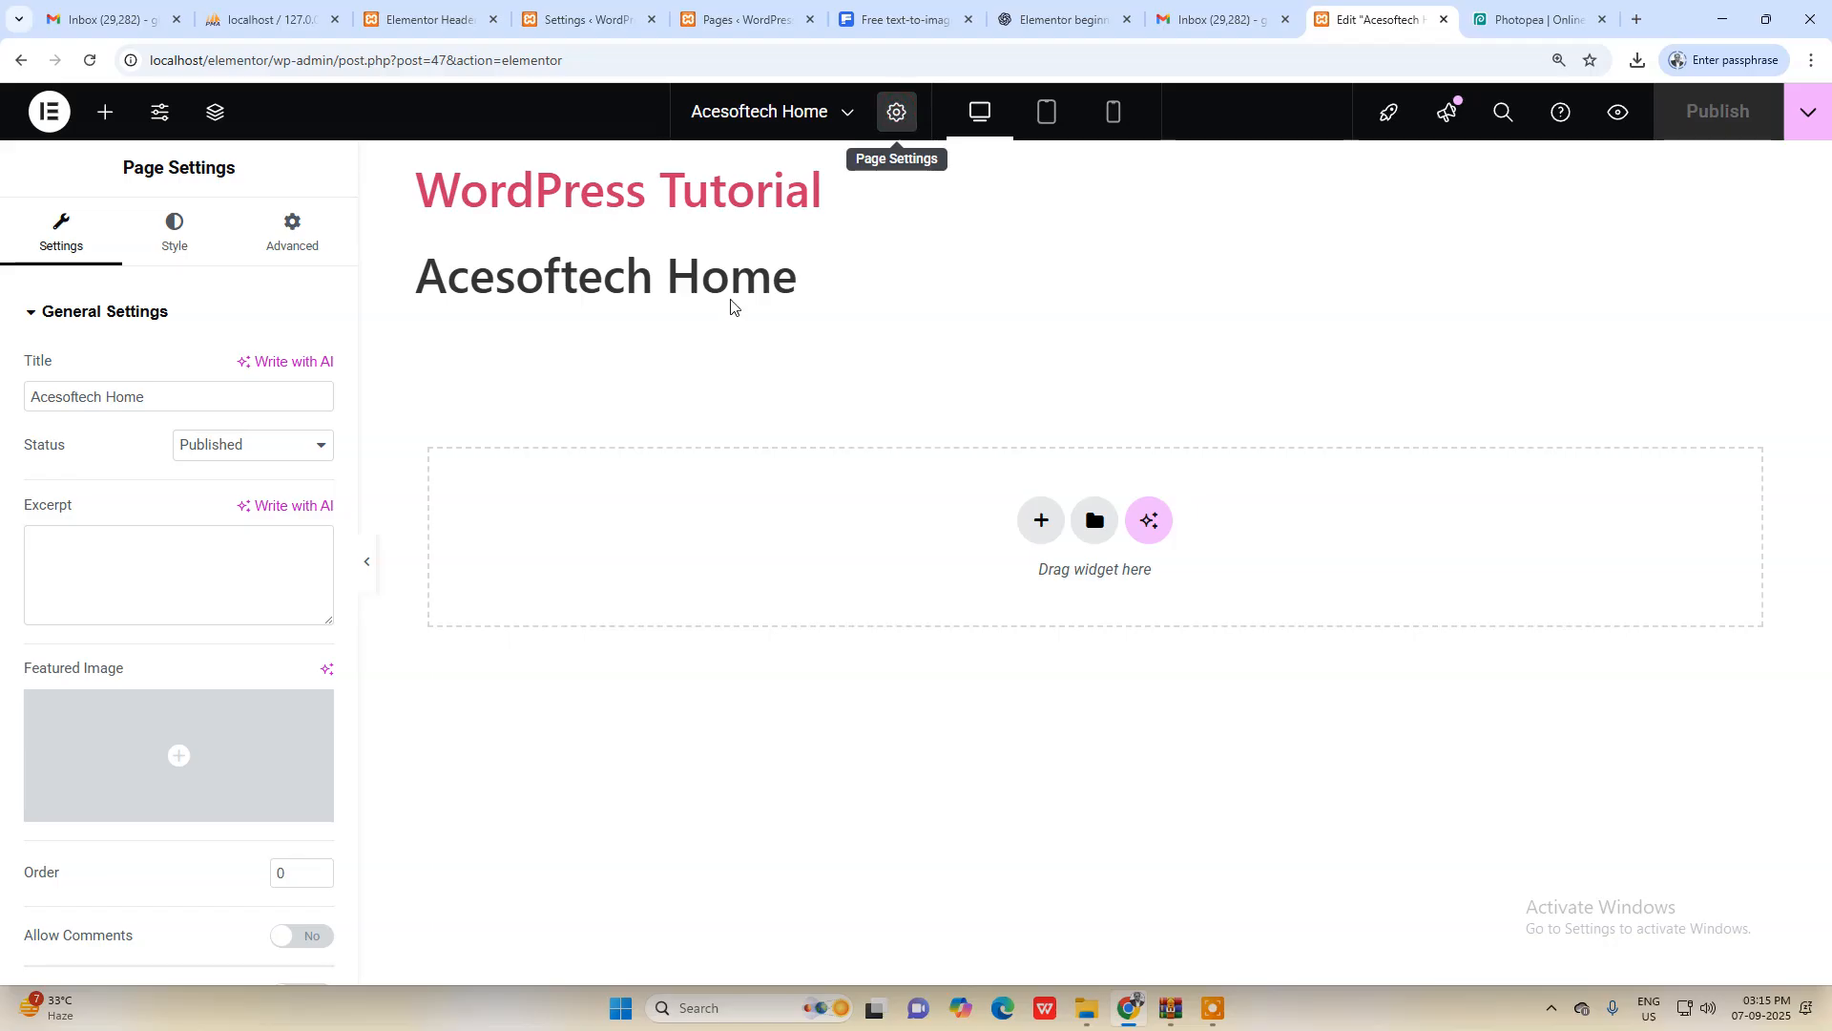
scroll(248, 668, "down", 2)
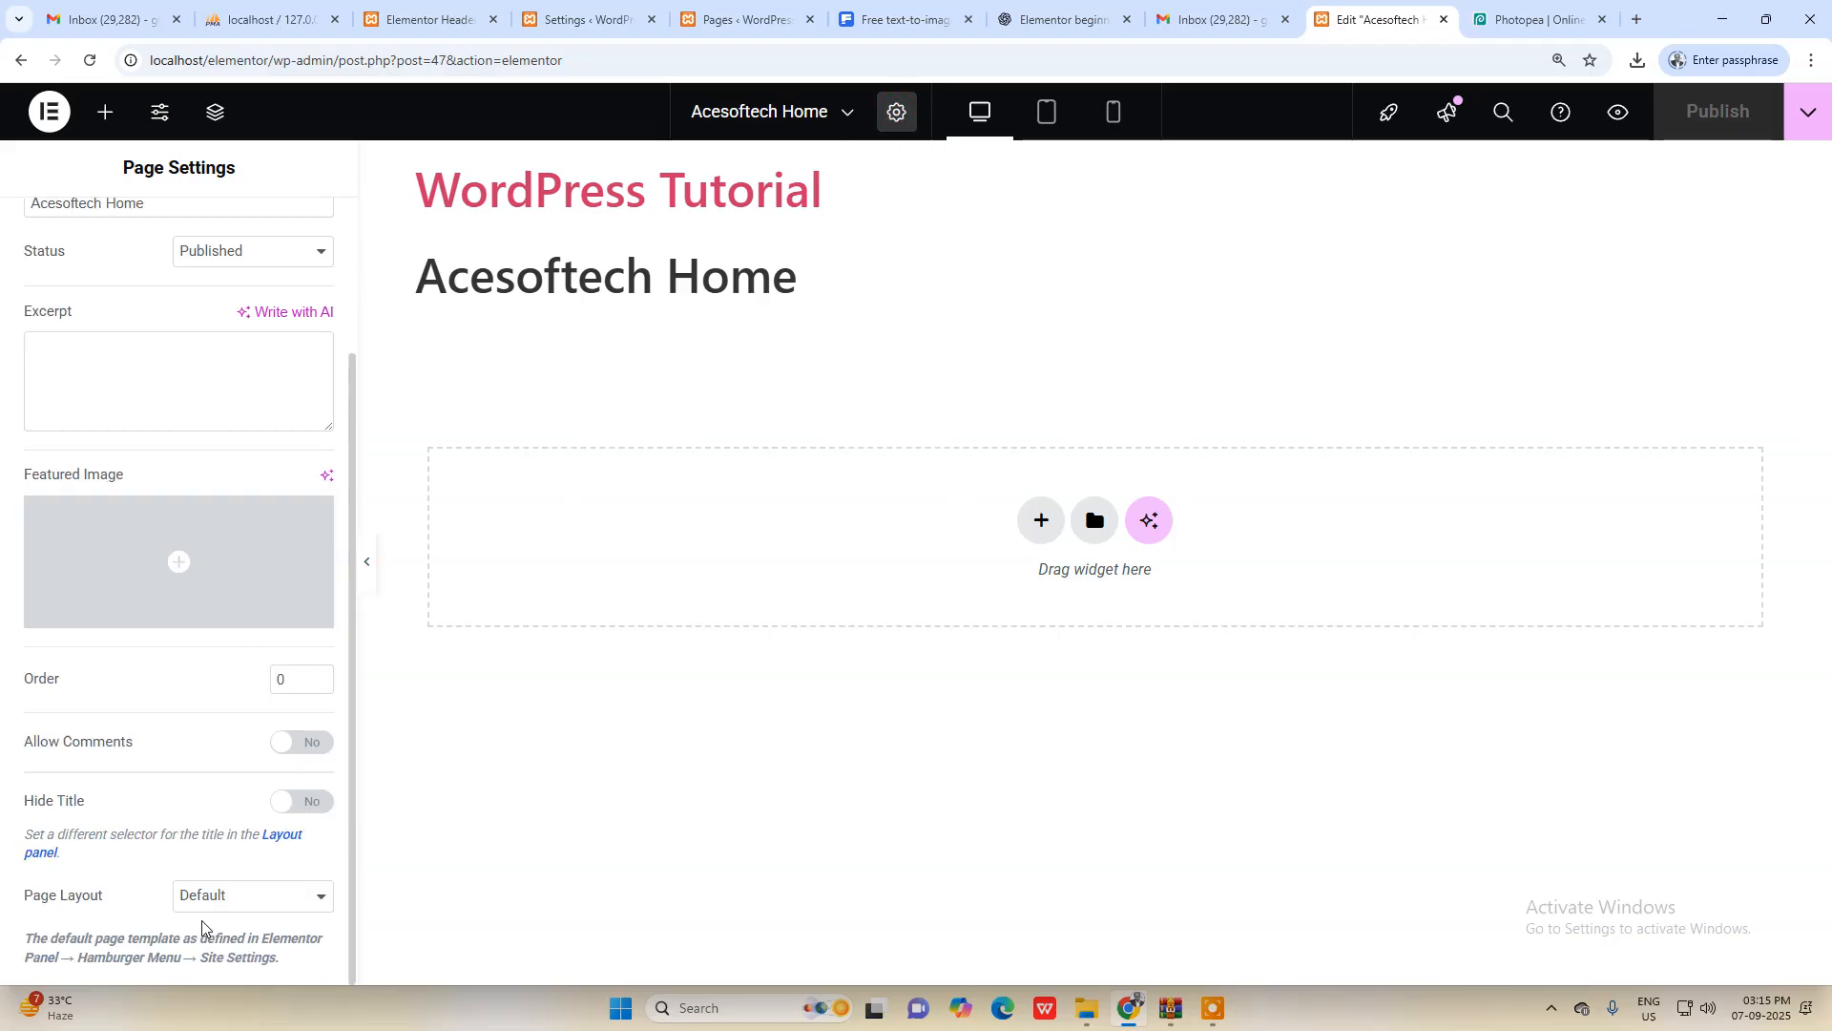
left_click(233, 895)
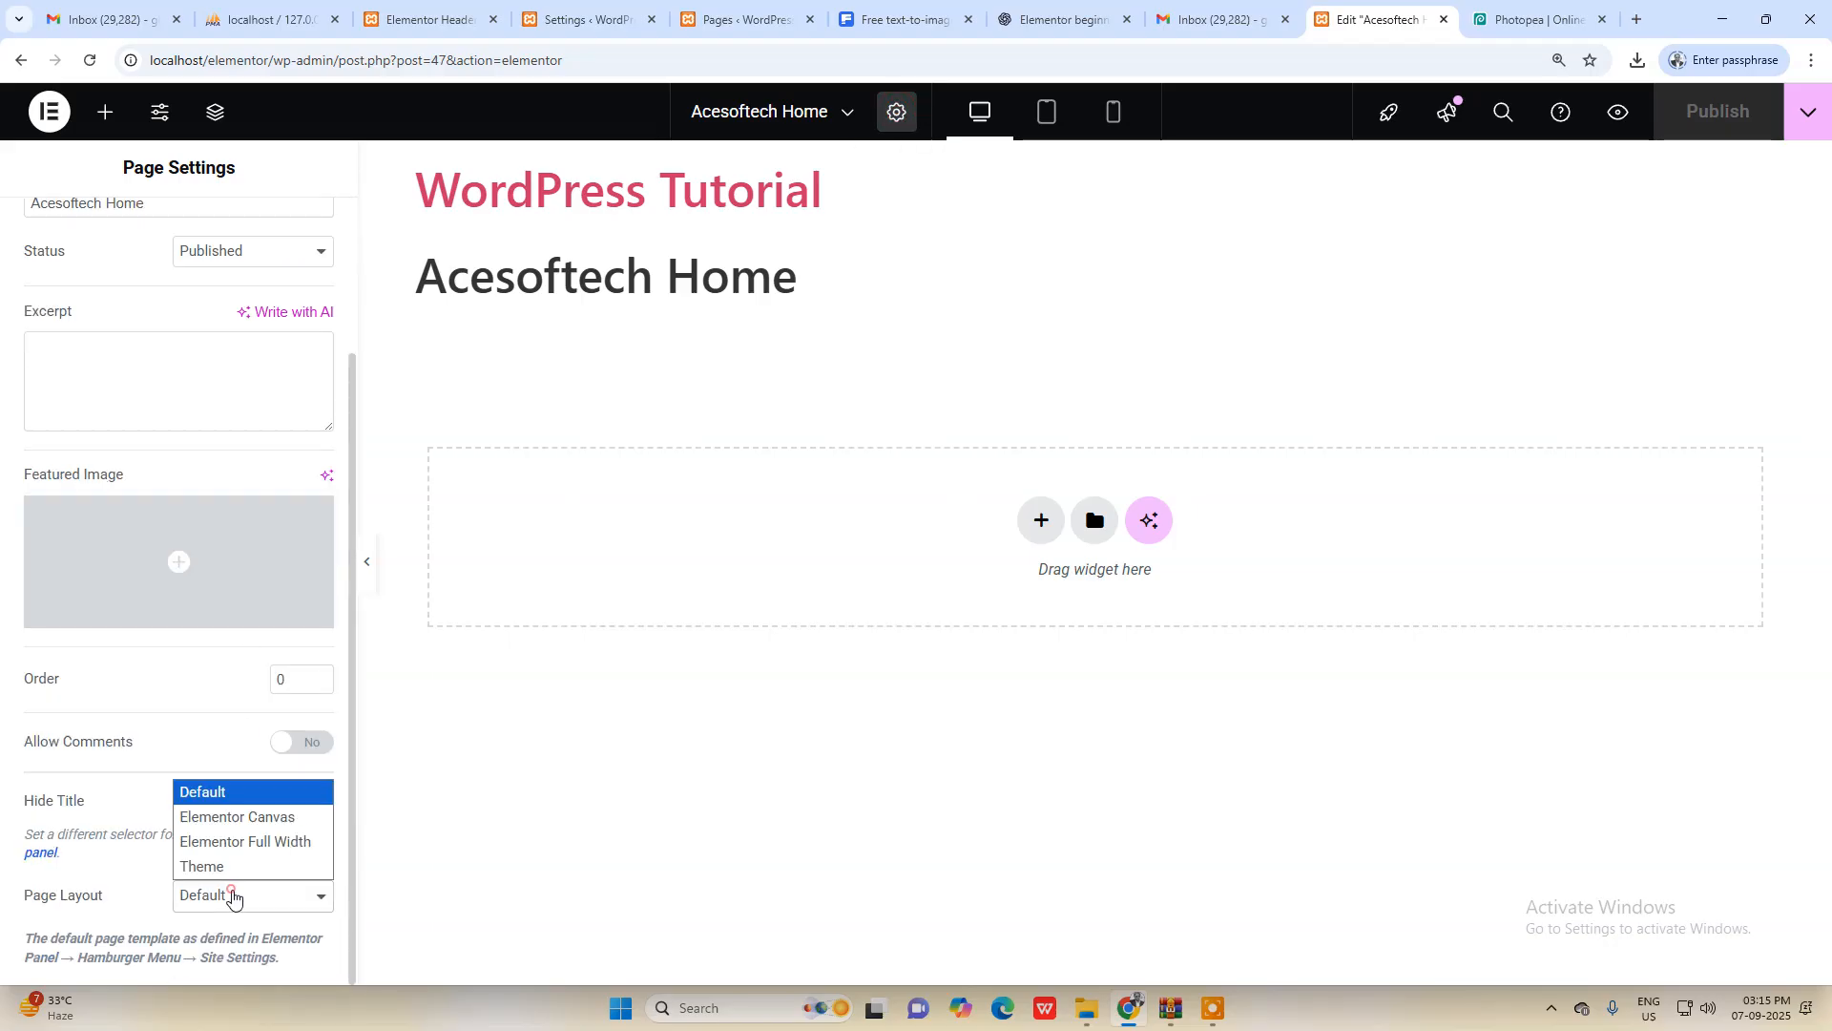
left_click(257, 818)
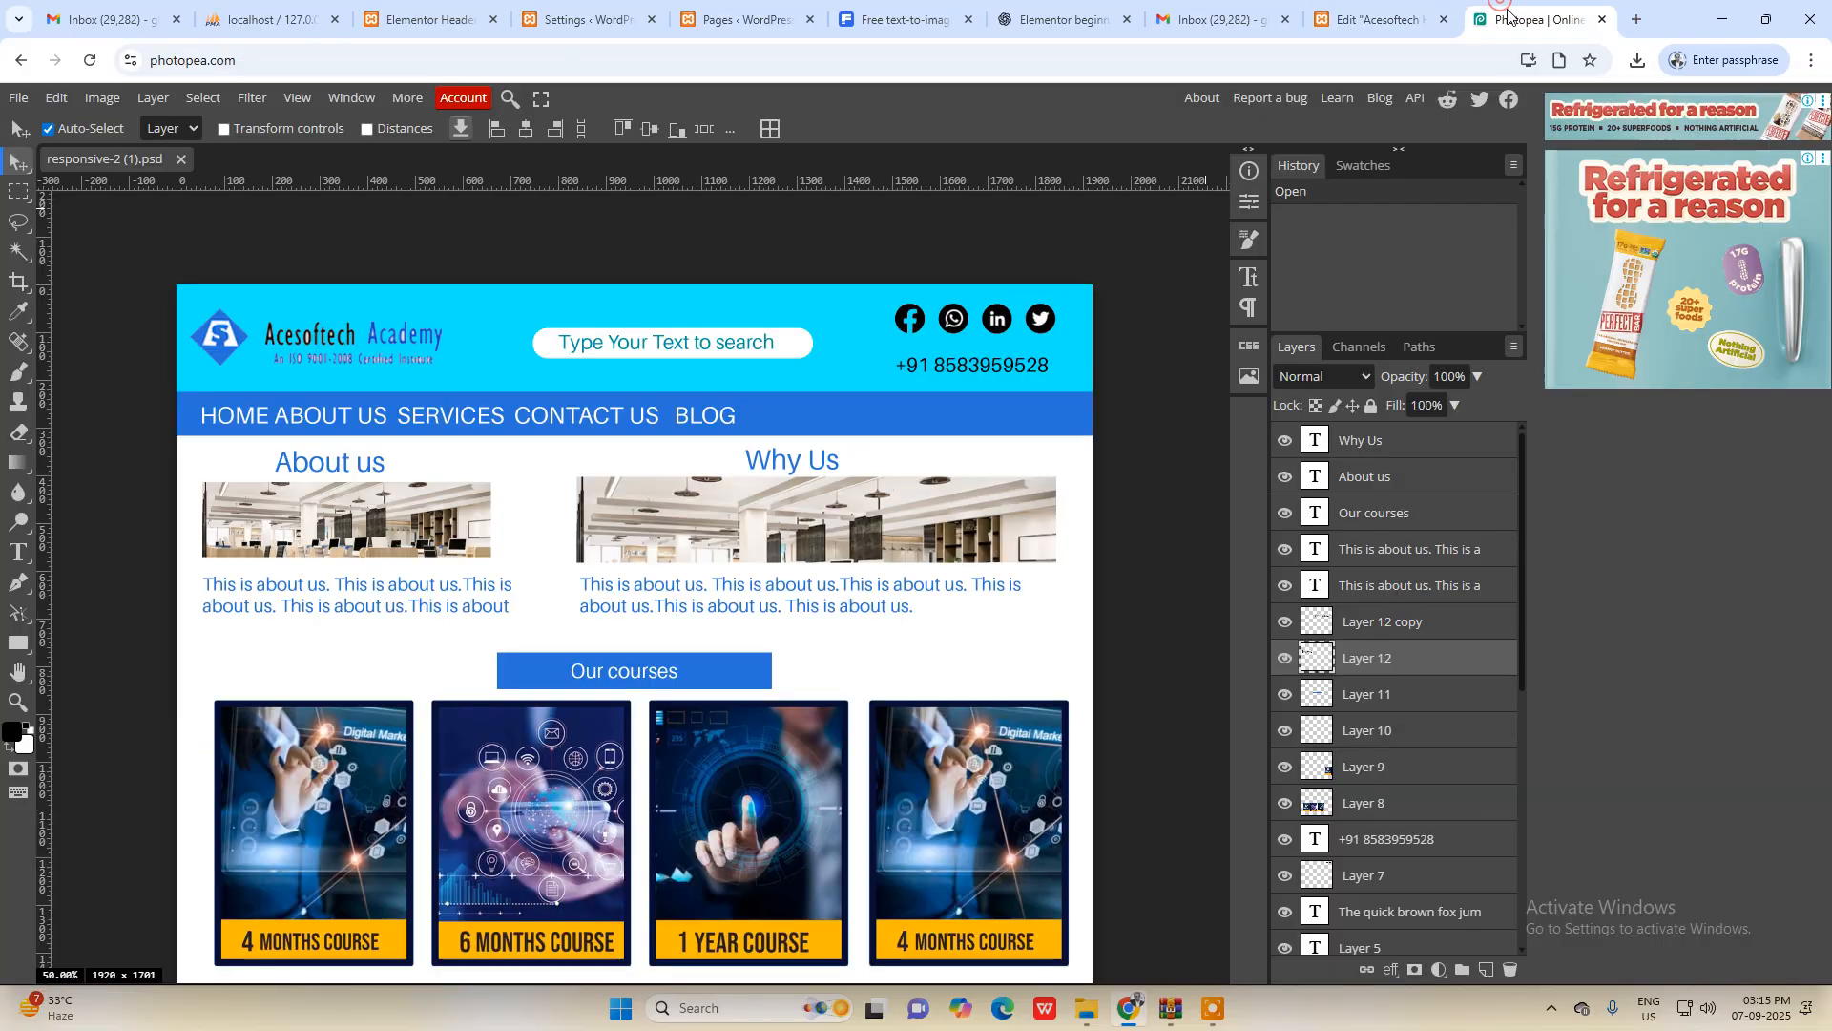
Step: Switch to Photopea and examine the PSD mockup's layout from the header down to the footer
left_click(1531, 19)
scroll(1186, 372, "up", 2)
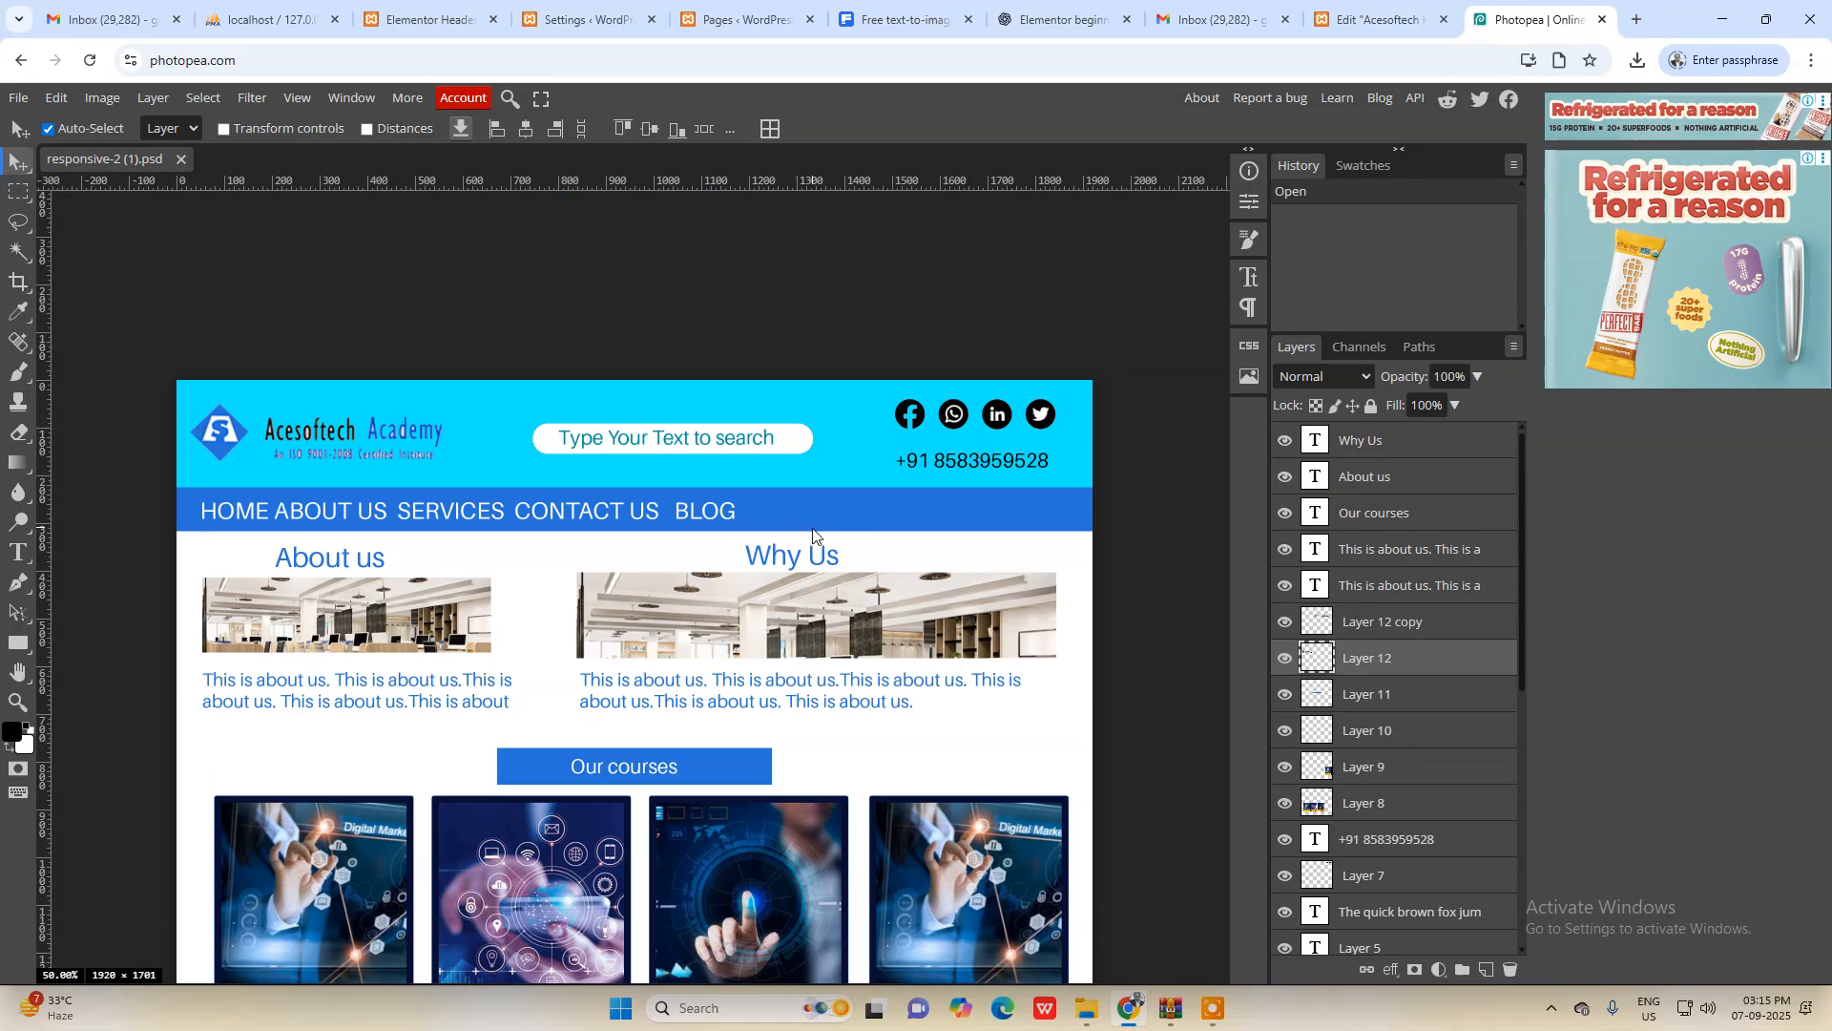
scroll(813, 535, "down", 5)
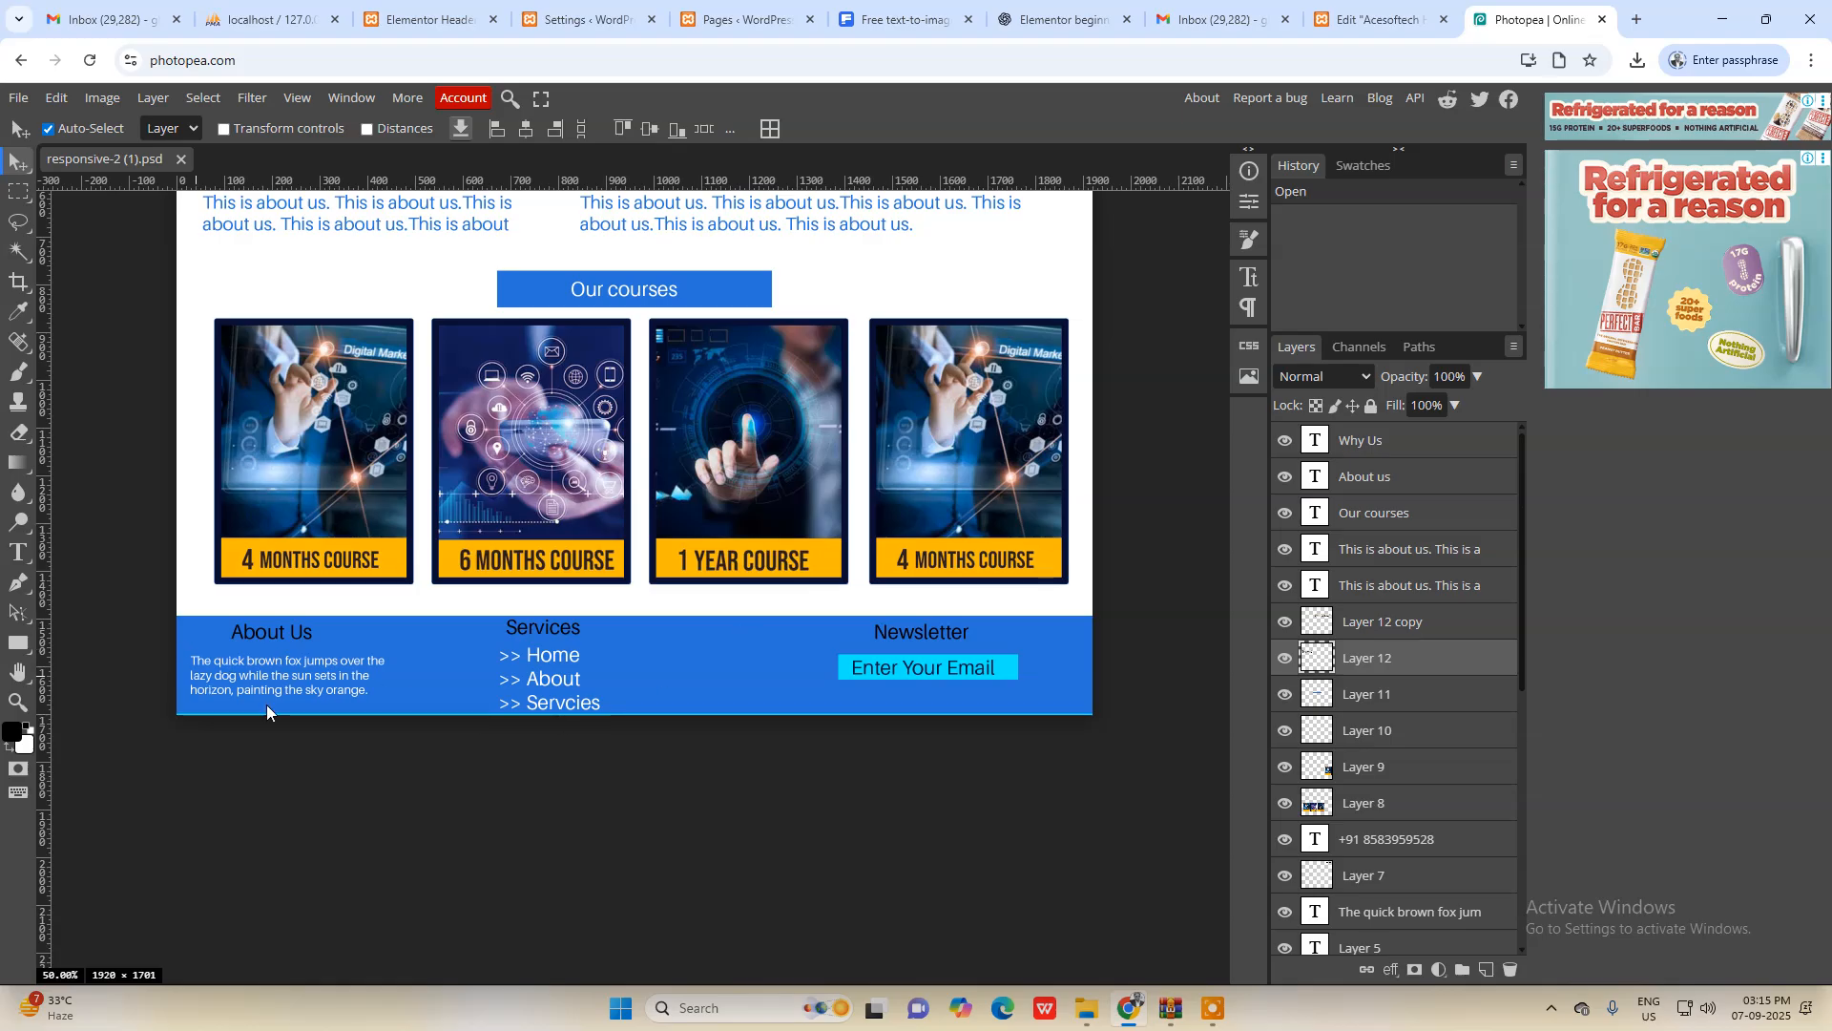
scroll(965, 654, "up", 5)
scroll(1120, 513, "down", 1)
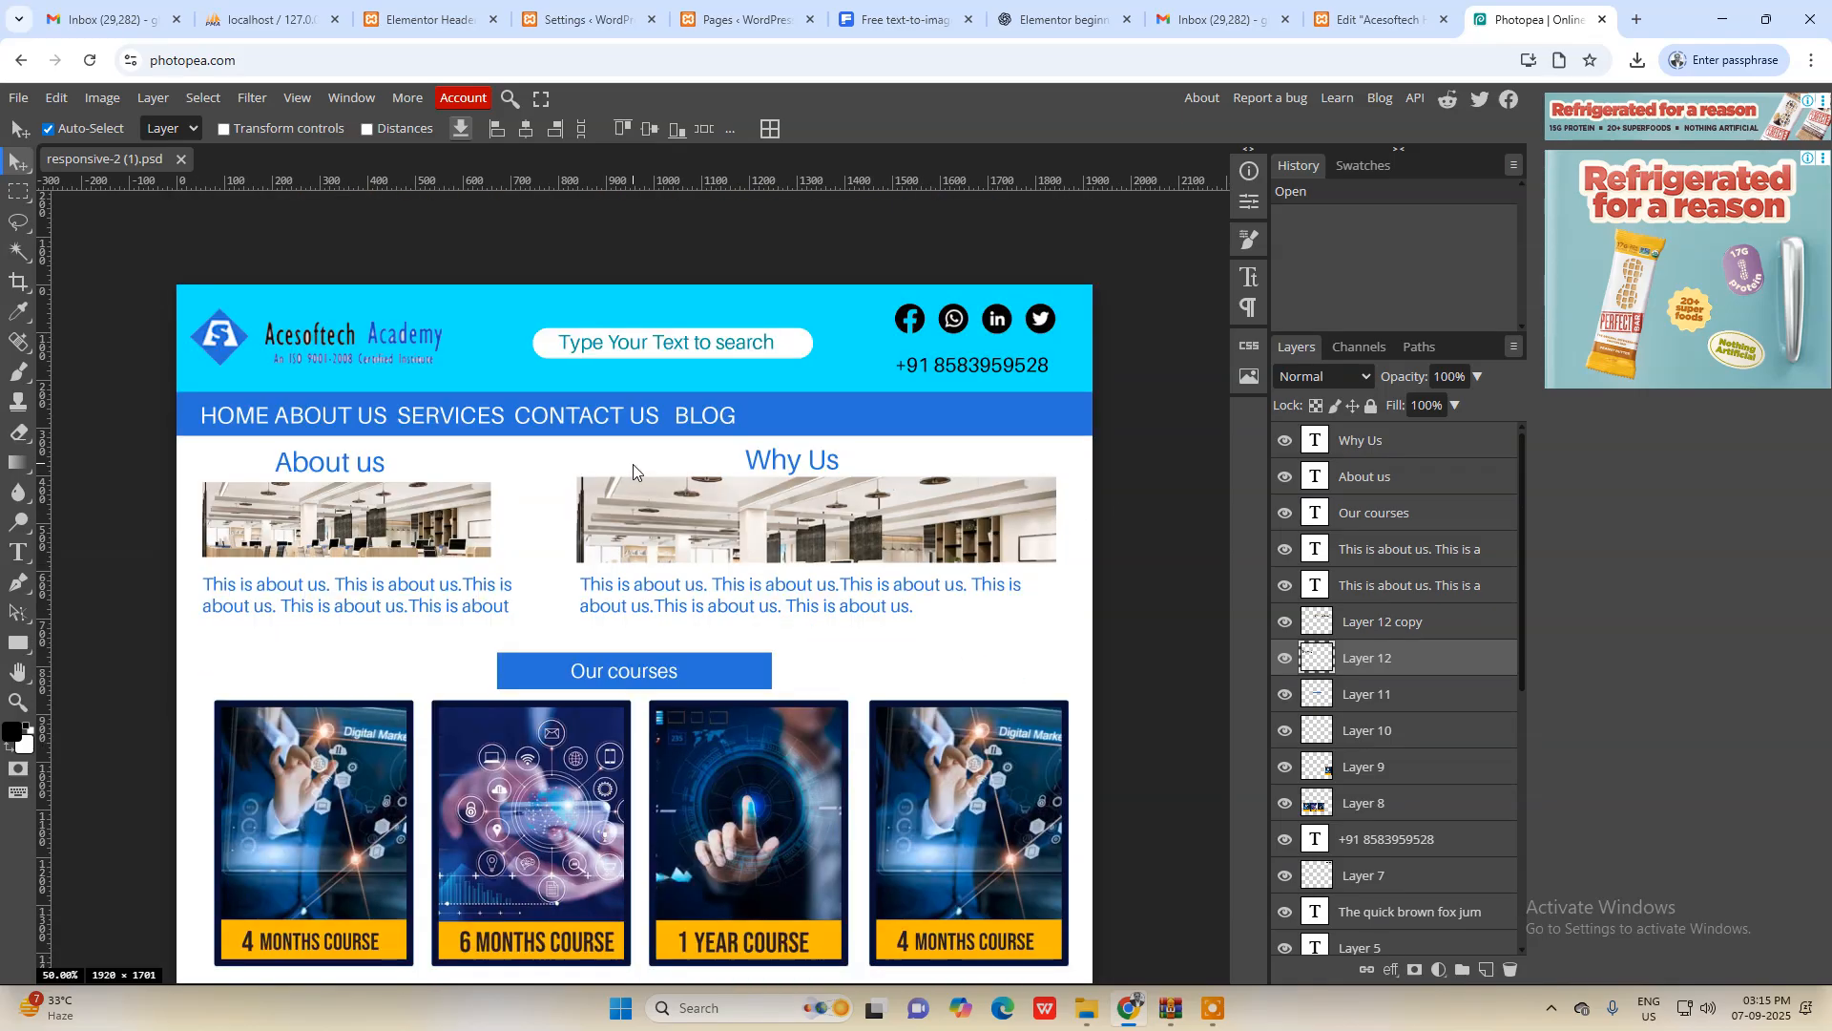
scroll(341, 441, "down", 1)
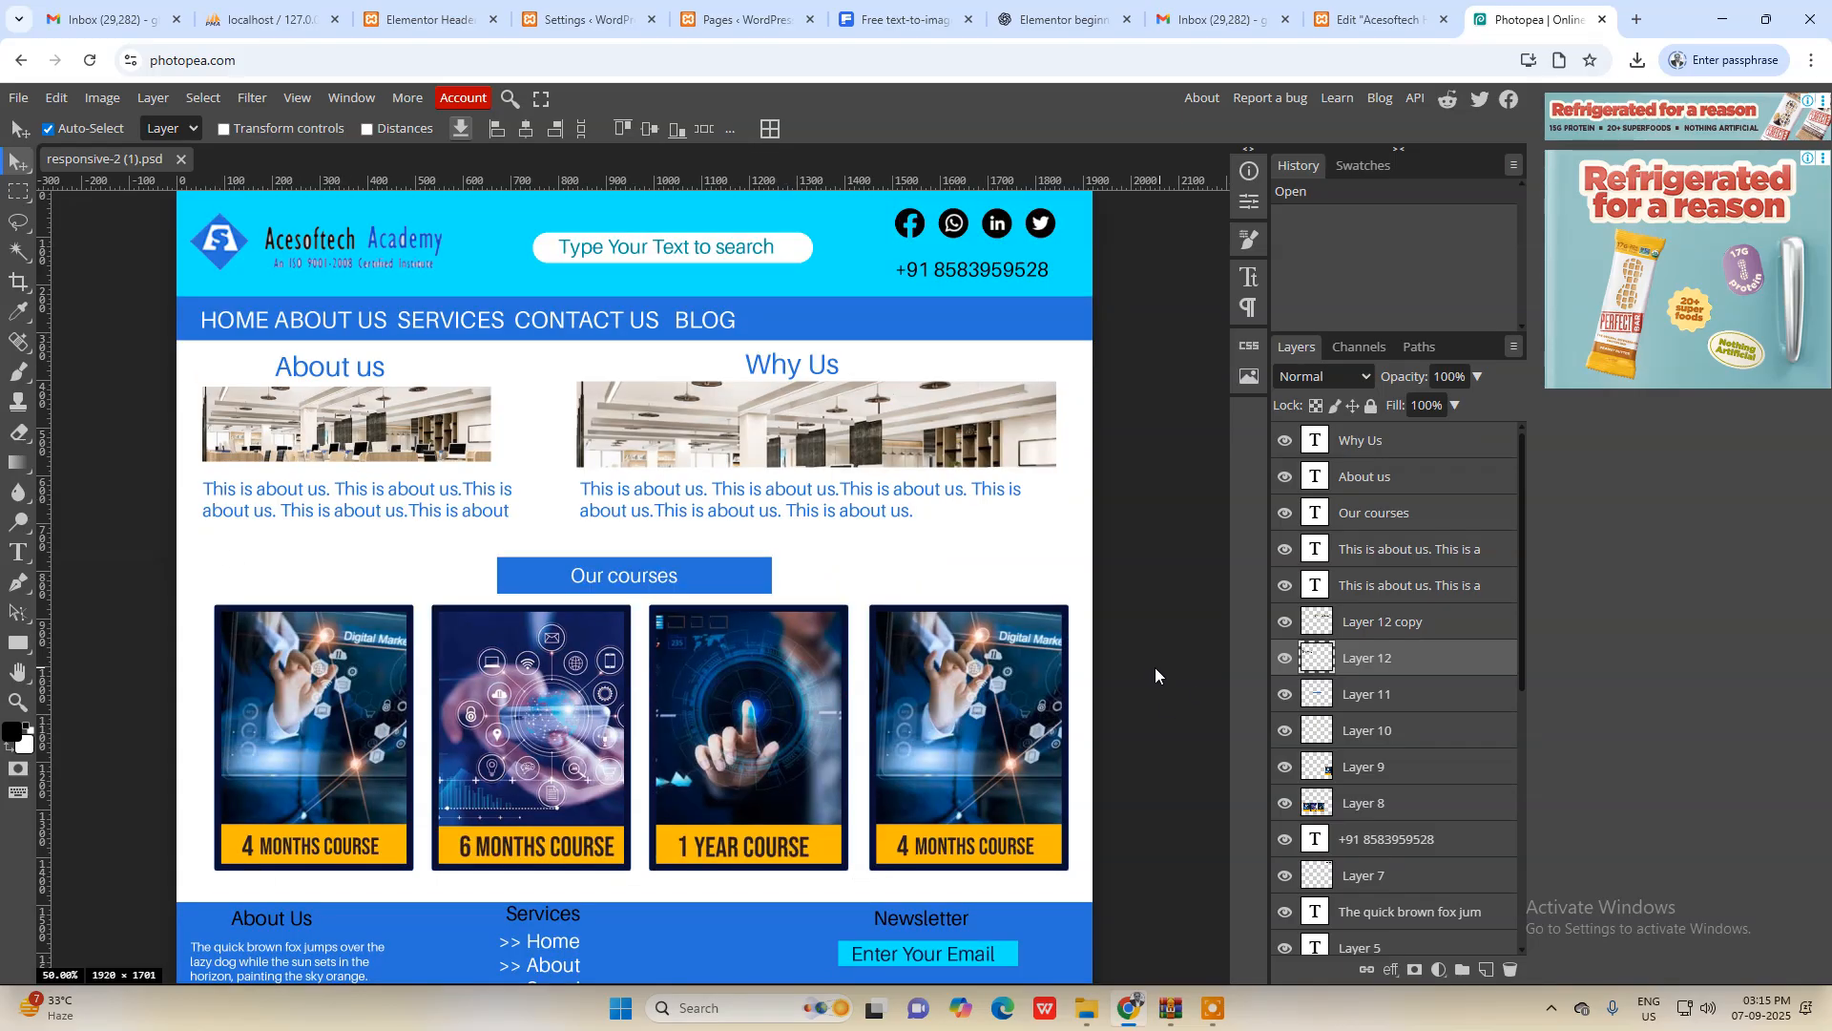
scroll(1143, 662, "up", 2)
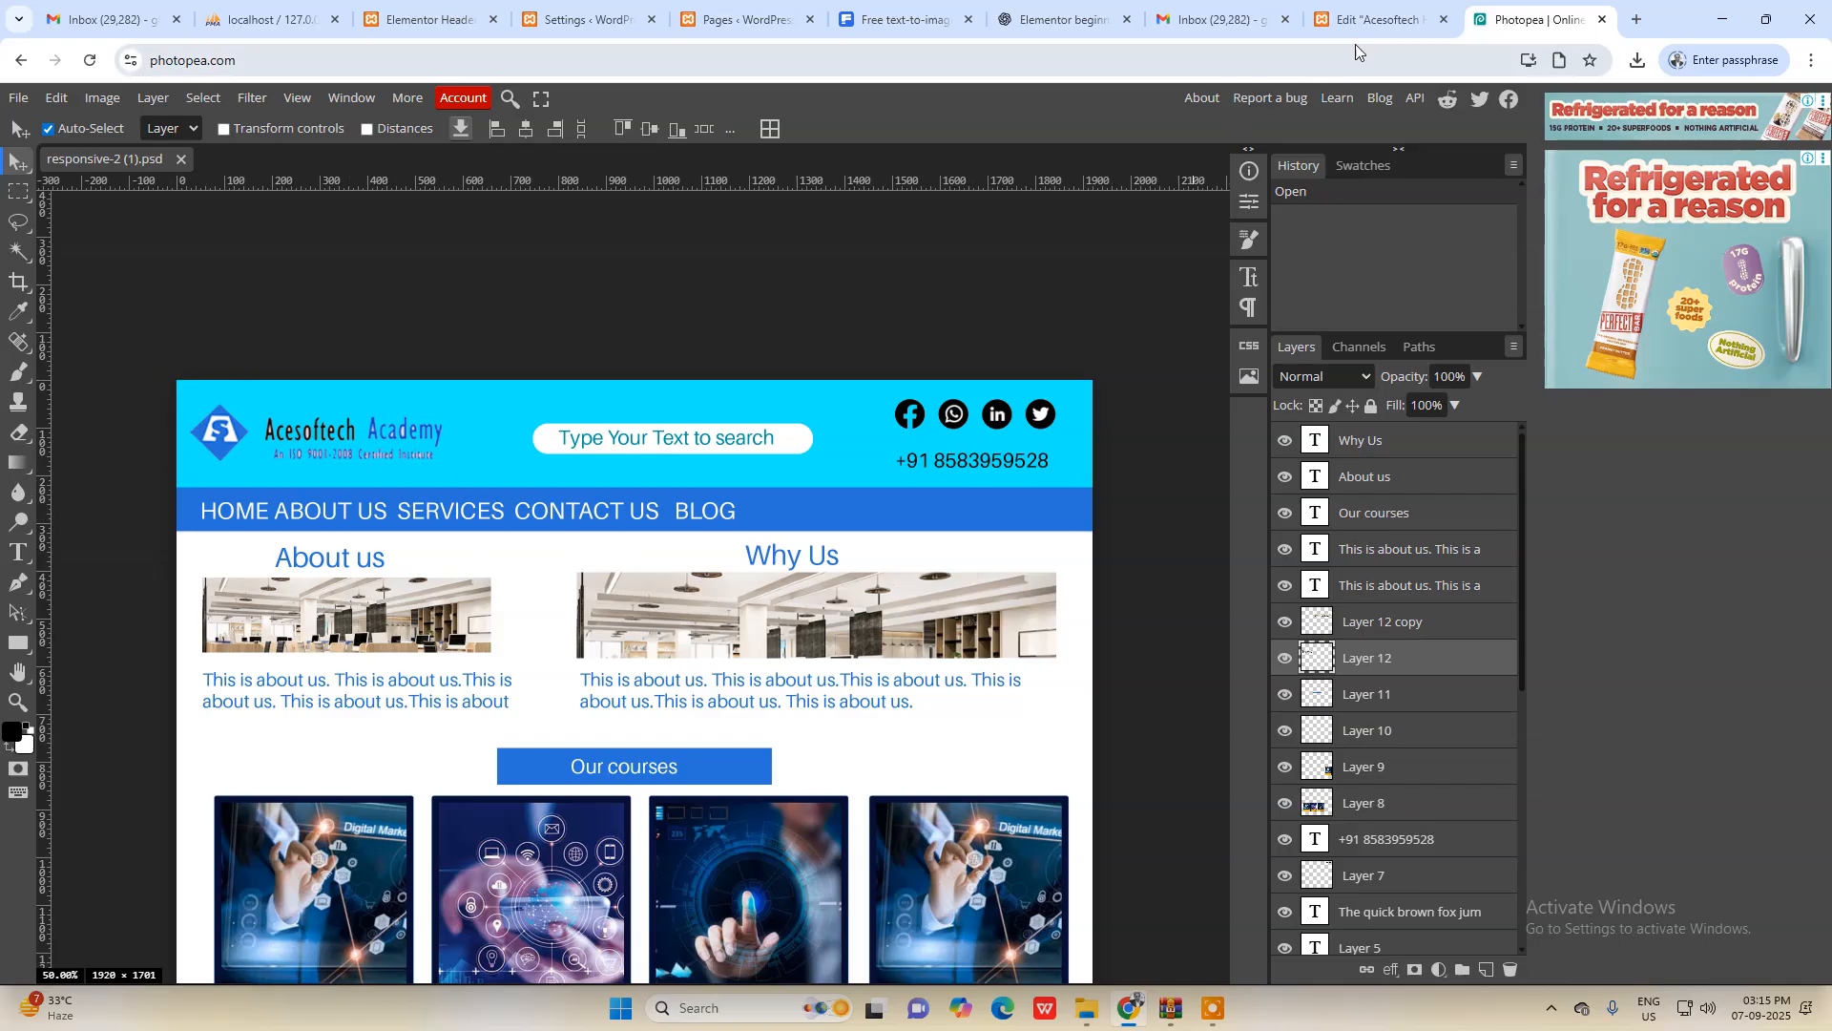
left_click(1368, 13)
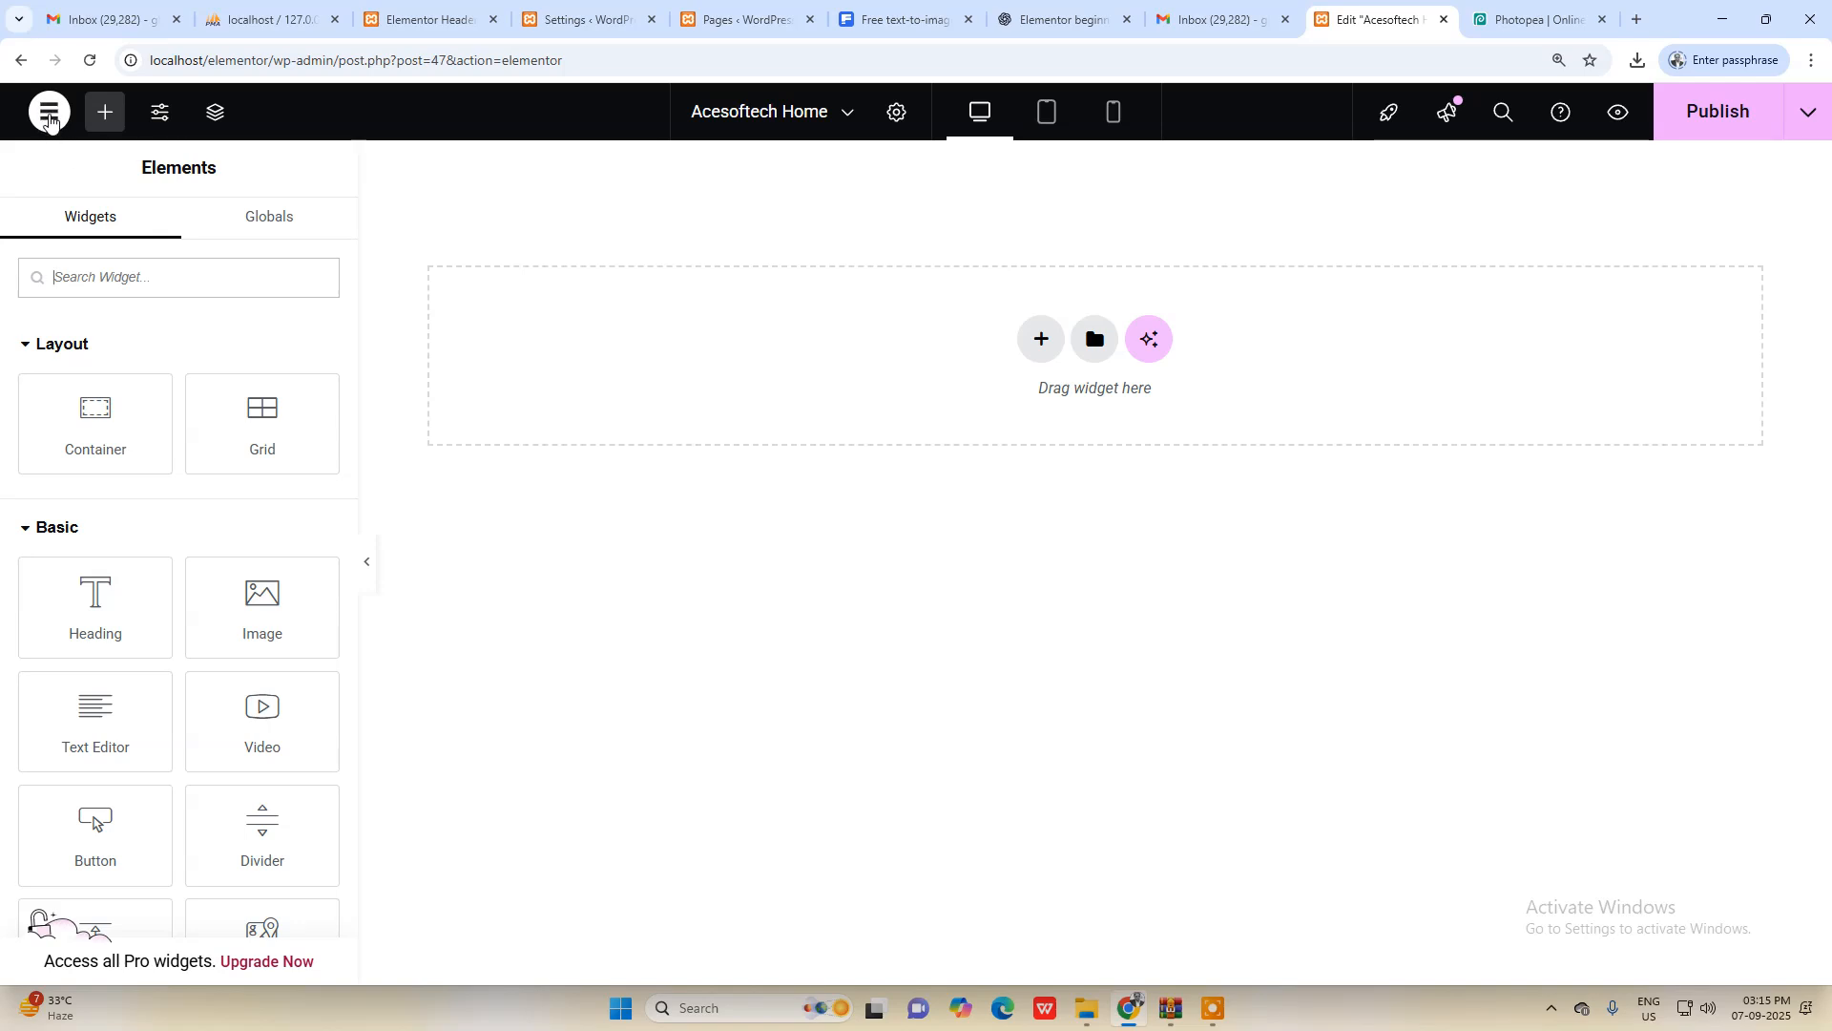
left_click(50, 116)
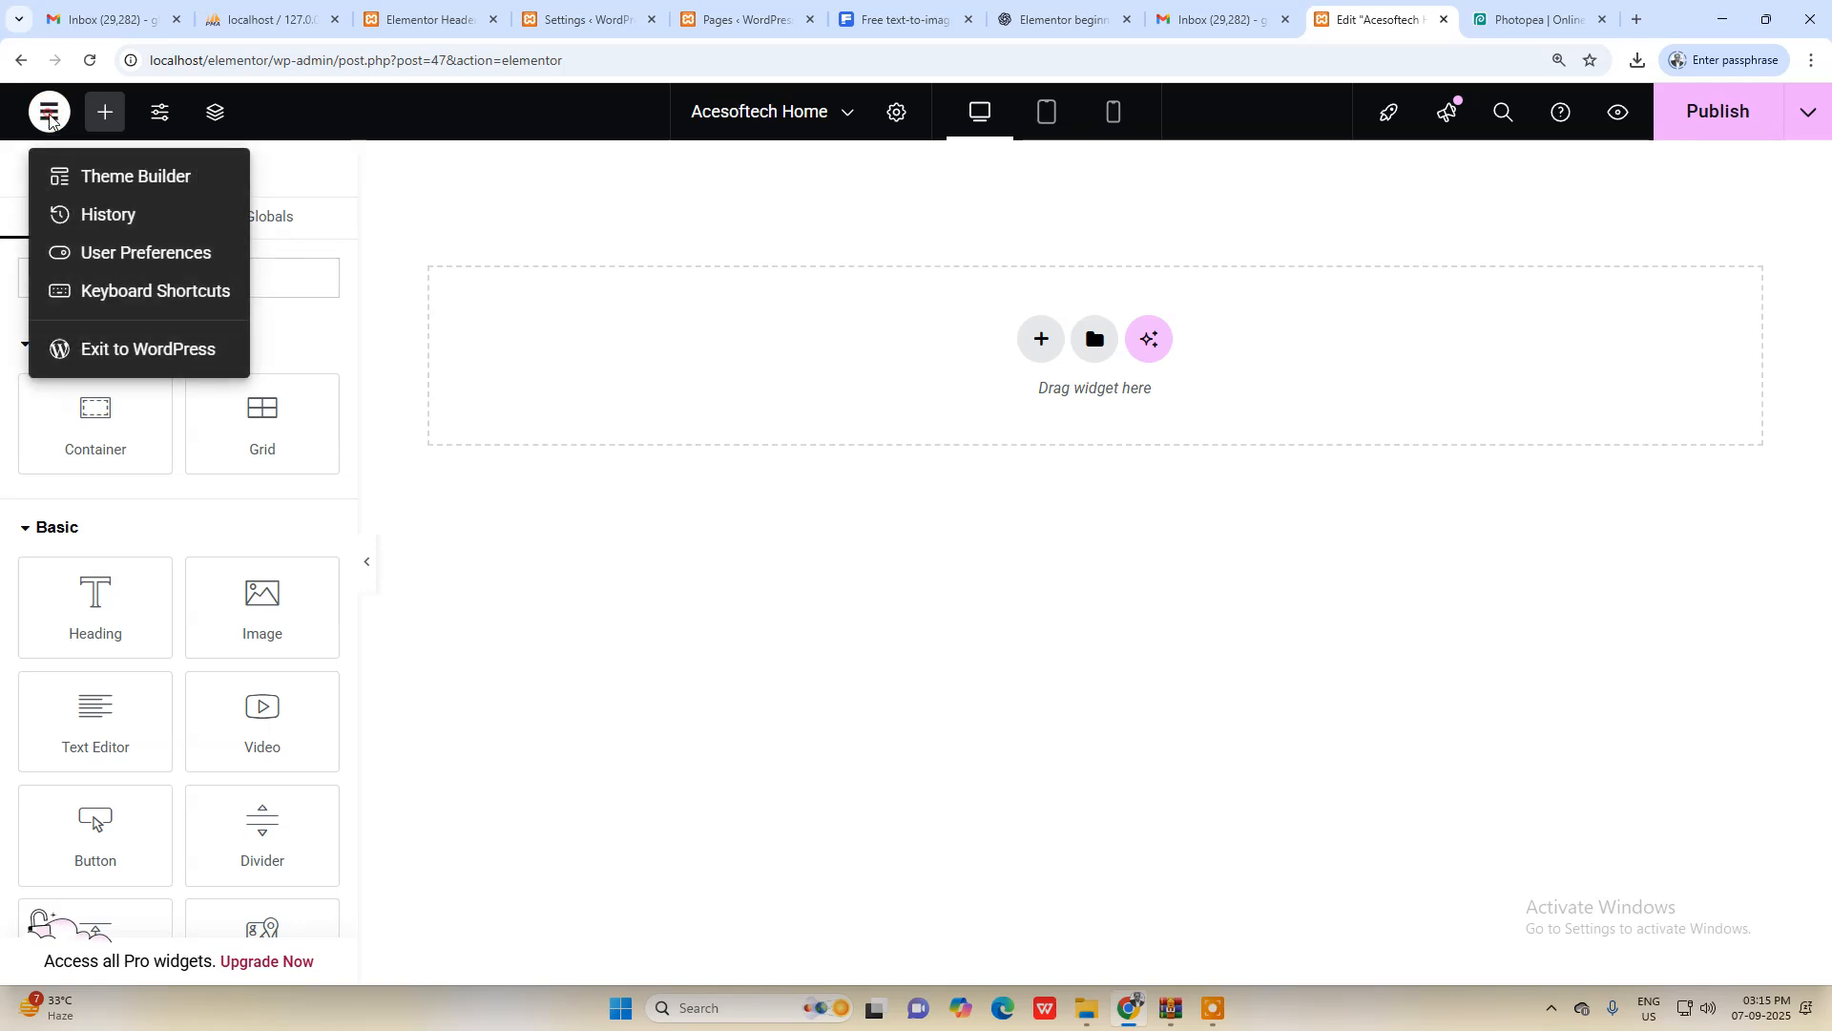
left_click(500, 501)
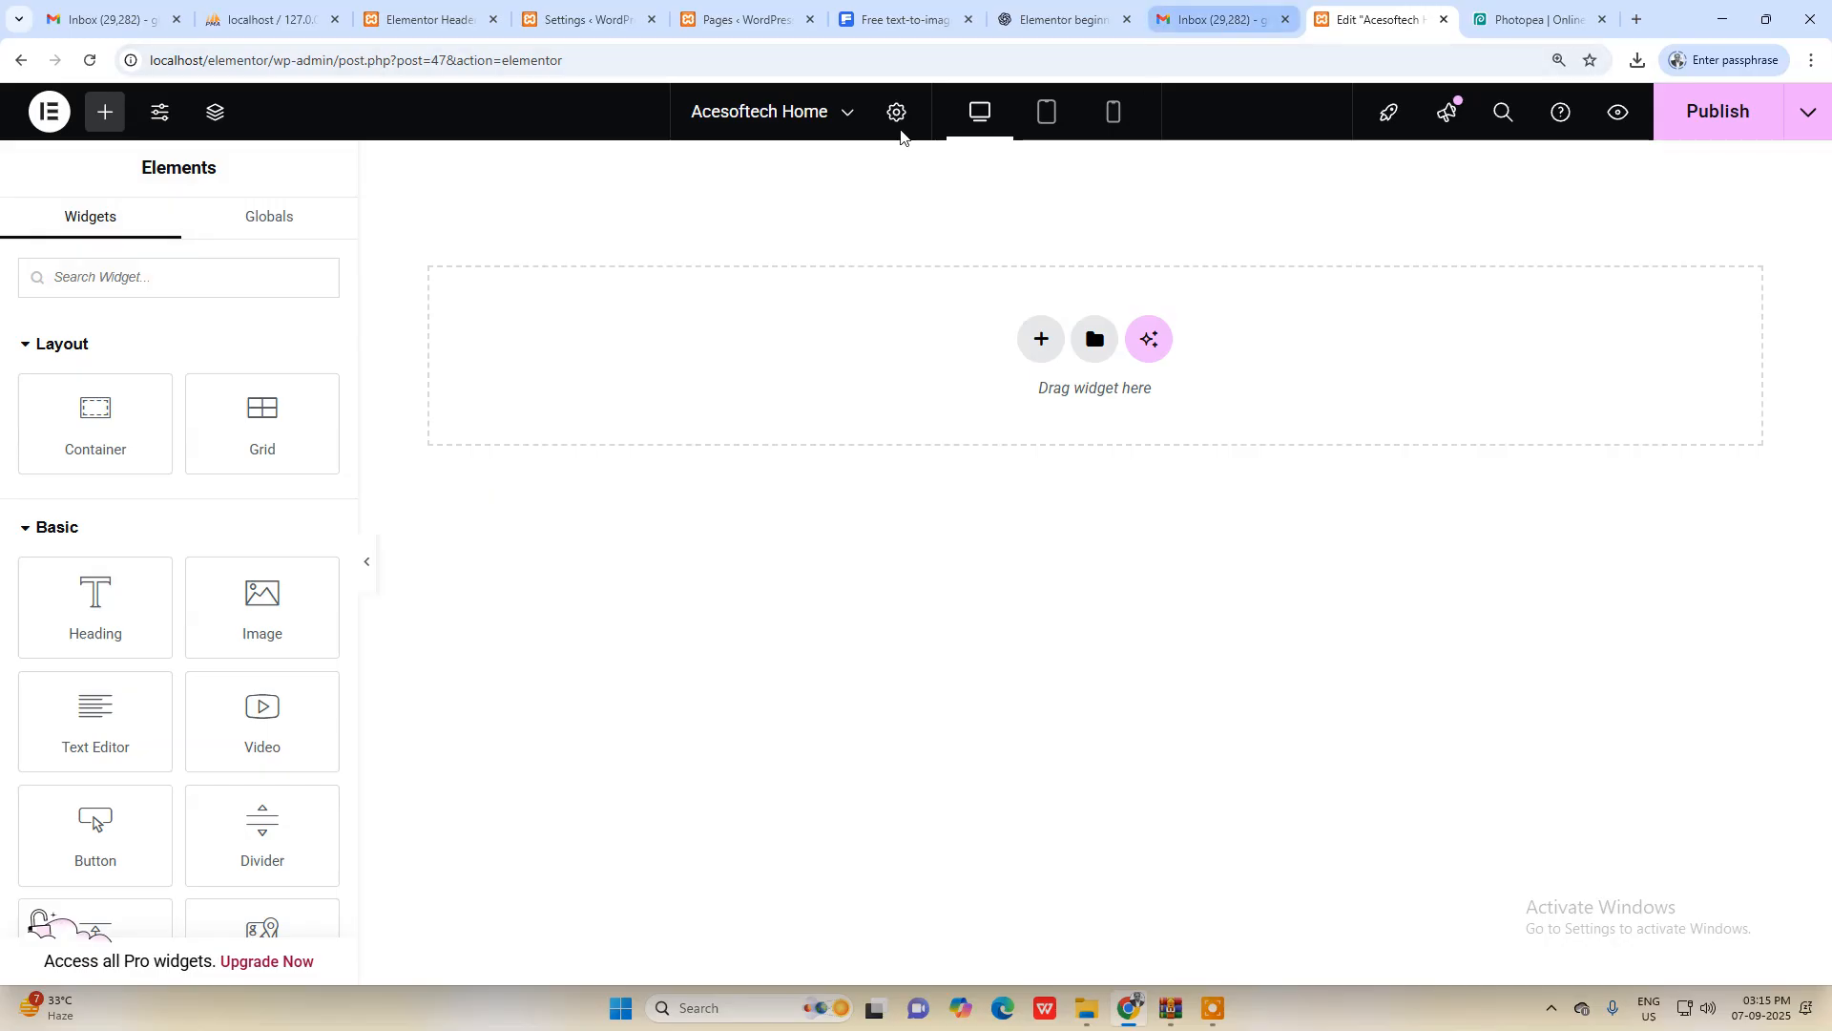
Step: In the WordPress dashboard, create a new UAE Header & Footer template titled Acesoftech Header
left_click(740, 11)
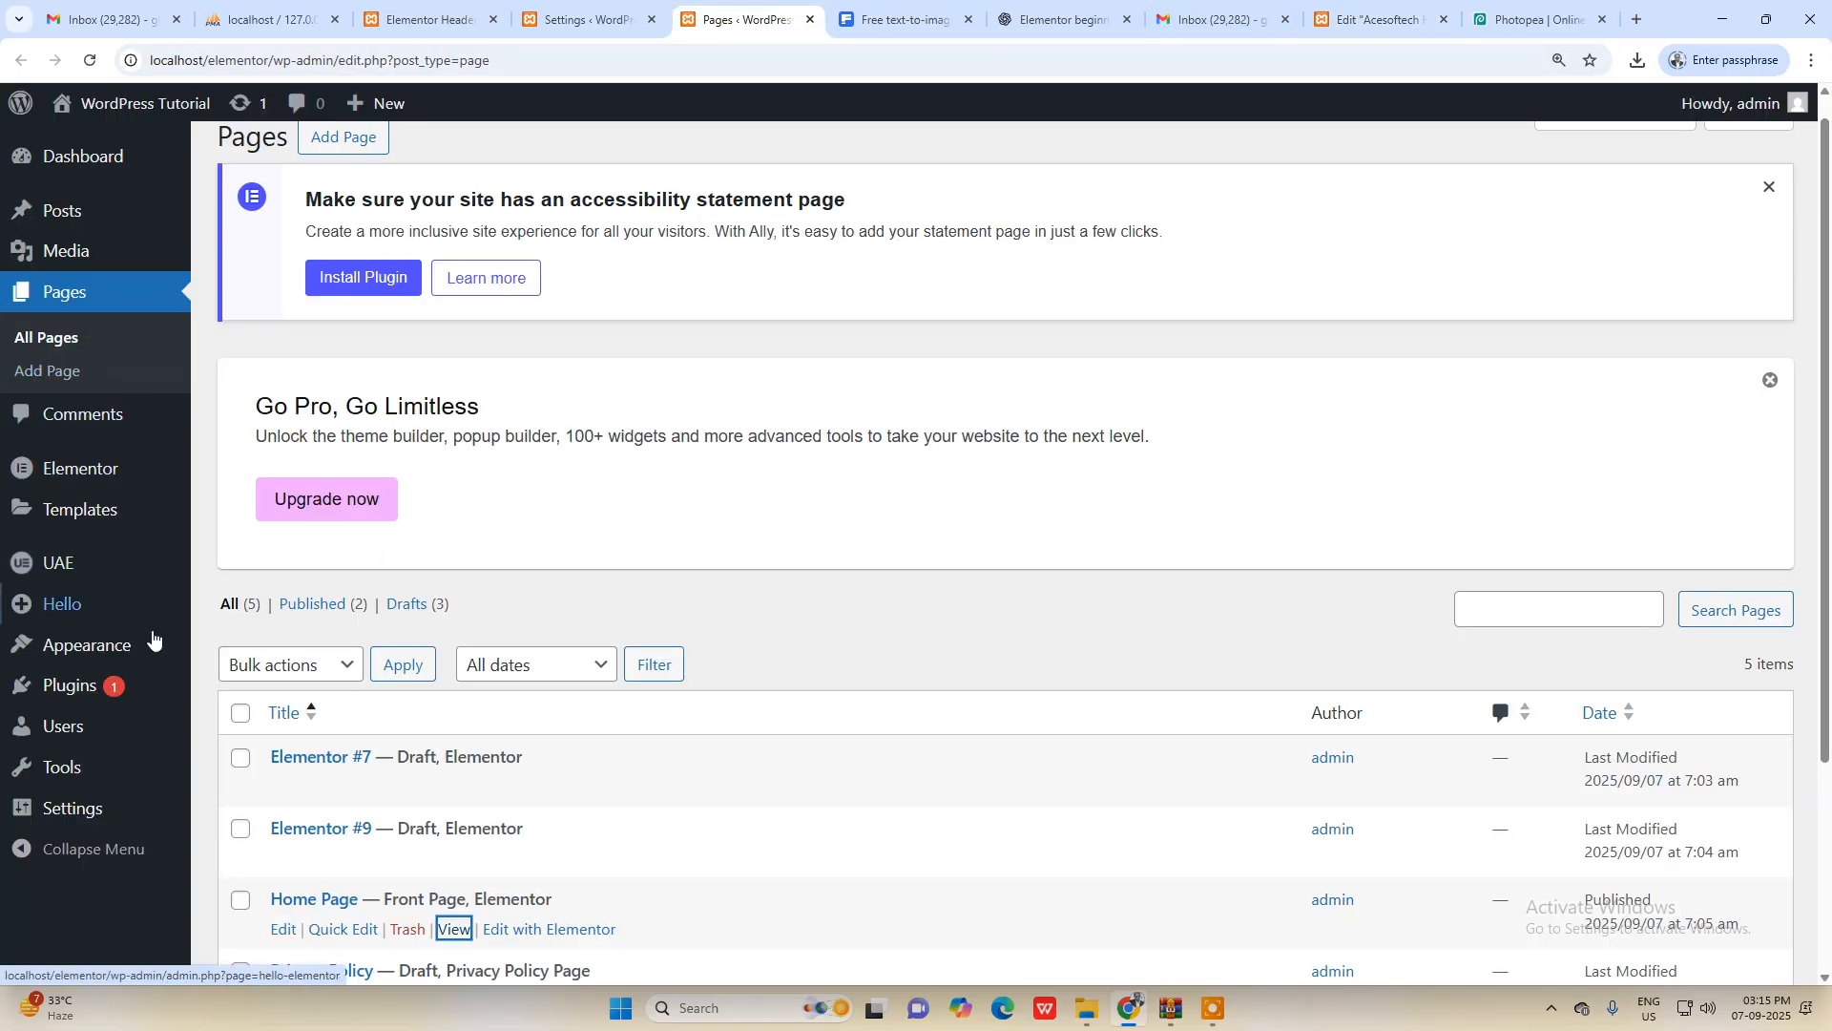
mouse_move(58, 572)
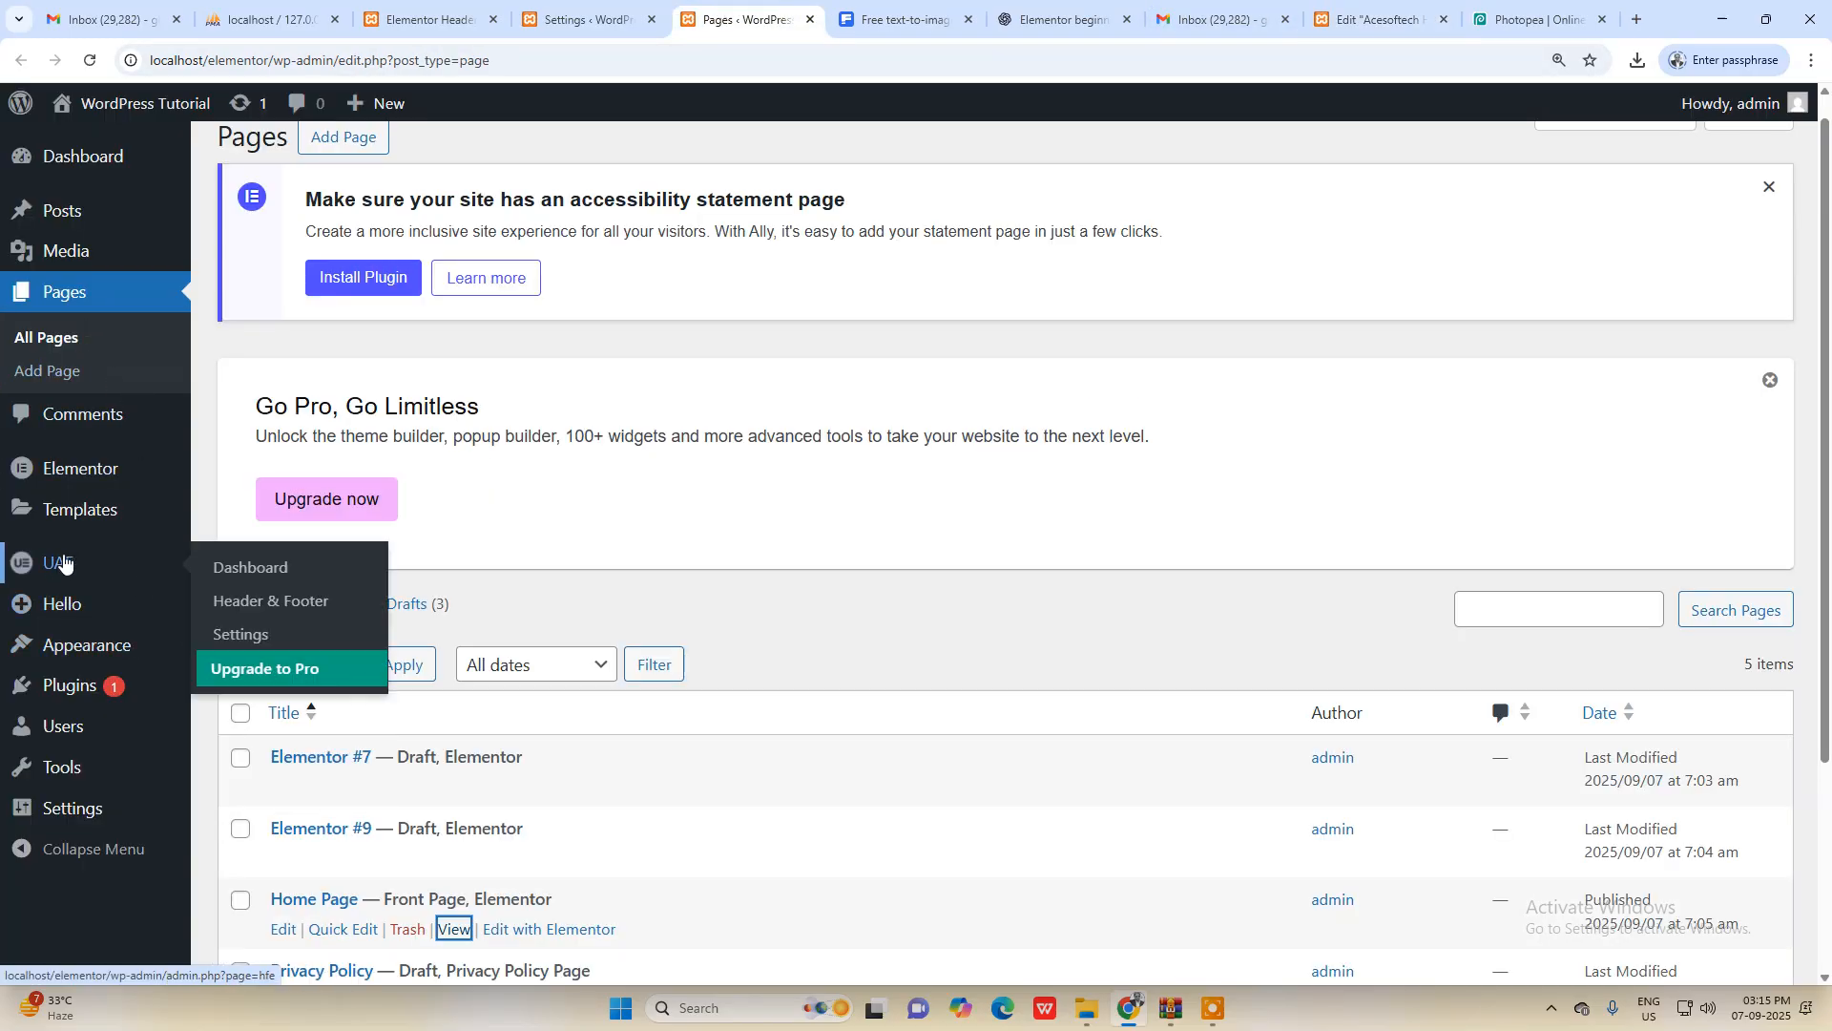
left_click(265, 605)
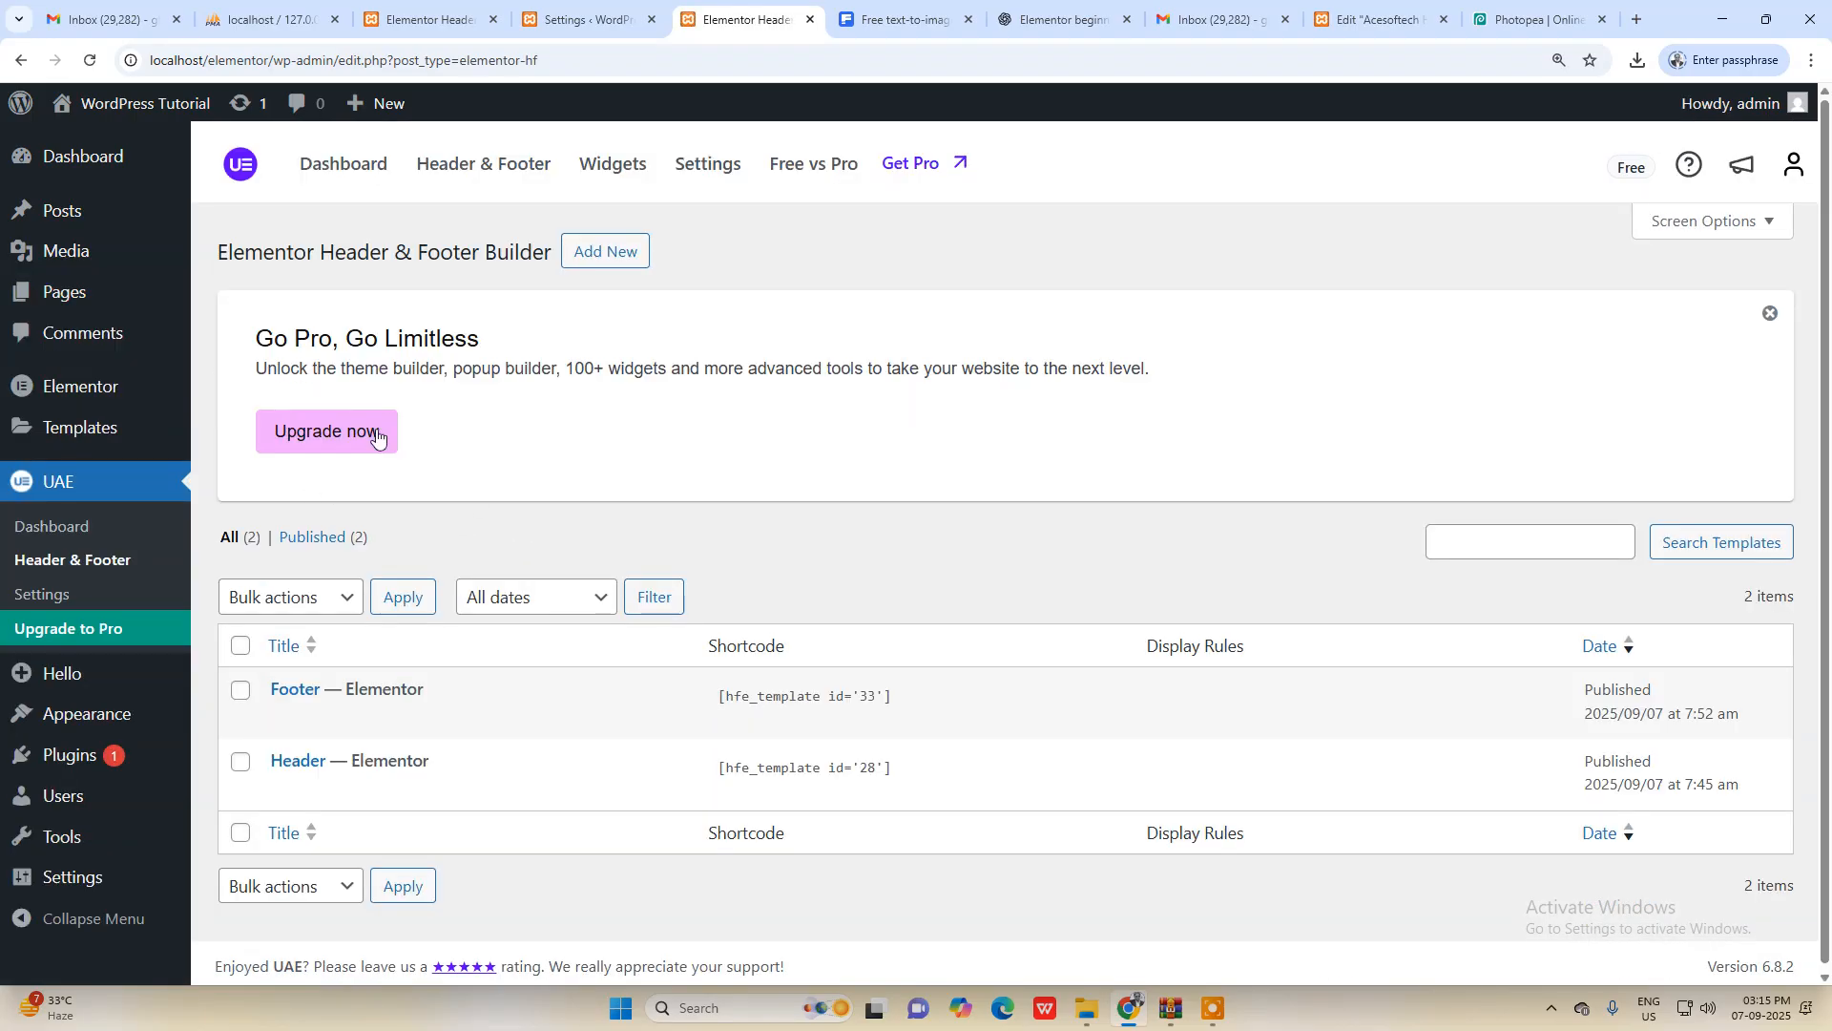
left_click(599, 252)
left_click(421, 555)
type("Aceso")
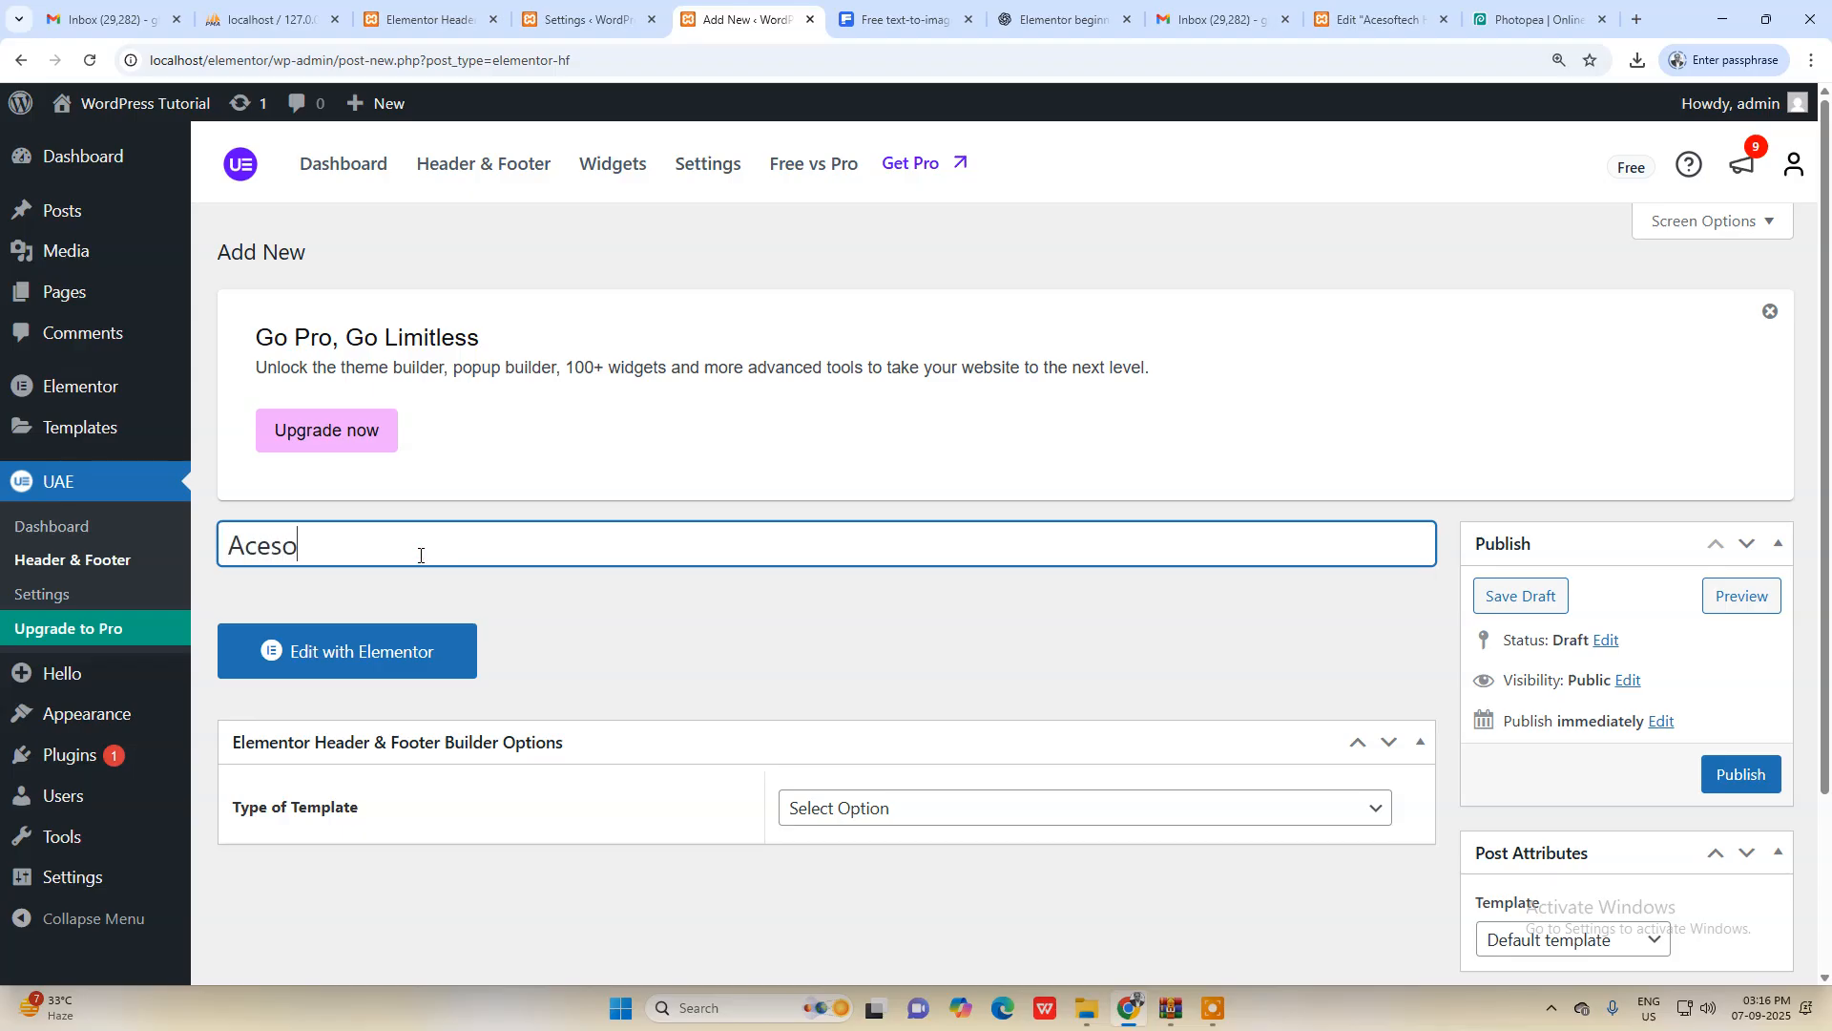
type("ftech Header")
Step: Assign the Elementor Canvas template to Acesoftech Header and publish it
scroll(1762, 648, "down", 1)
left_click(1546, 844)
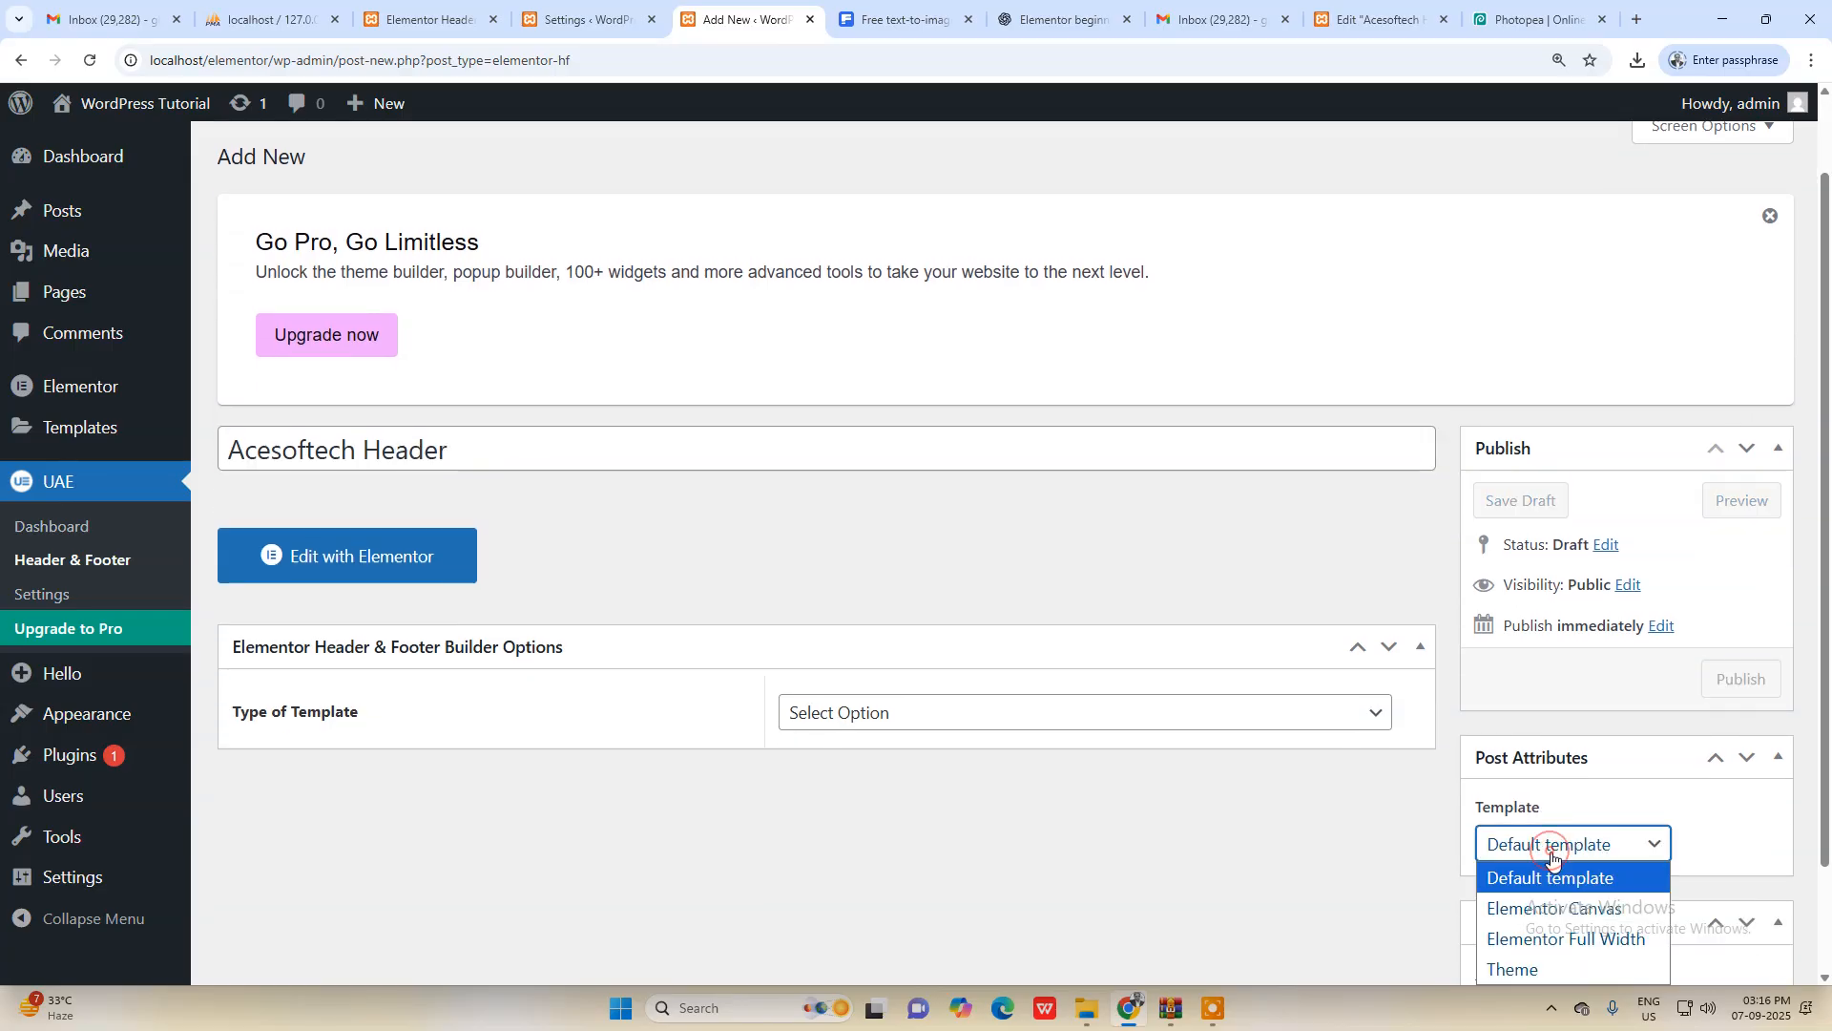
left_click(1552, 909)
scroll(1743, 649, "down", 1)
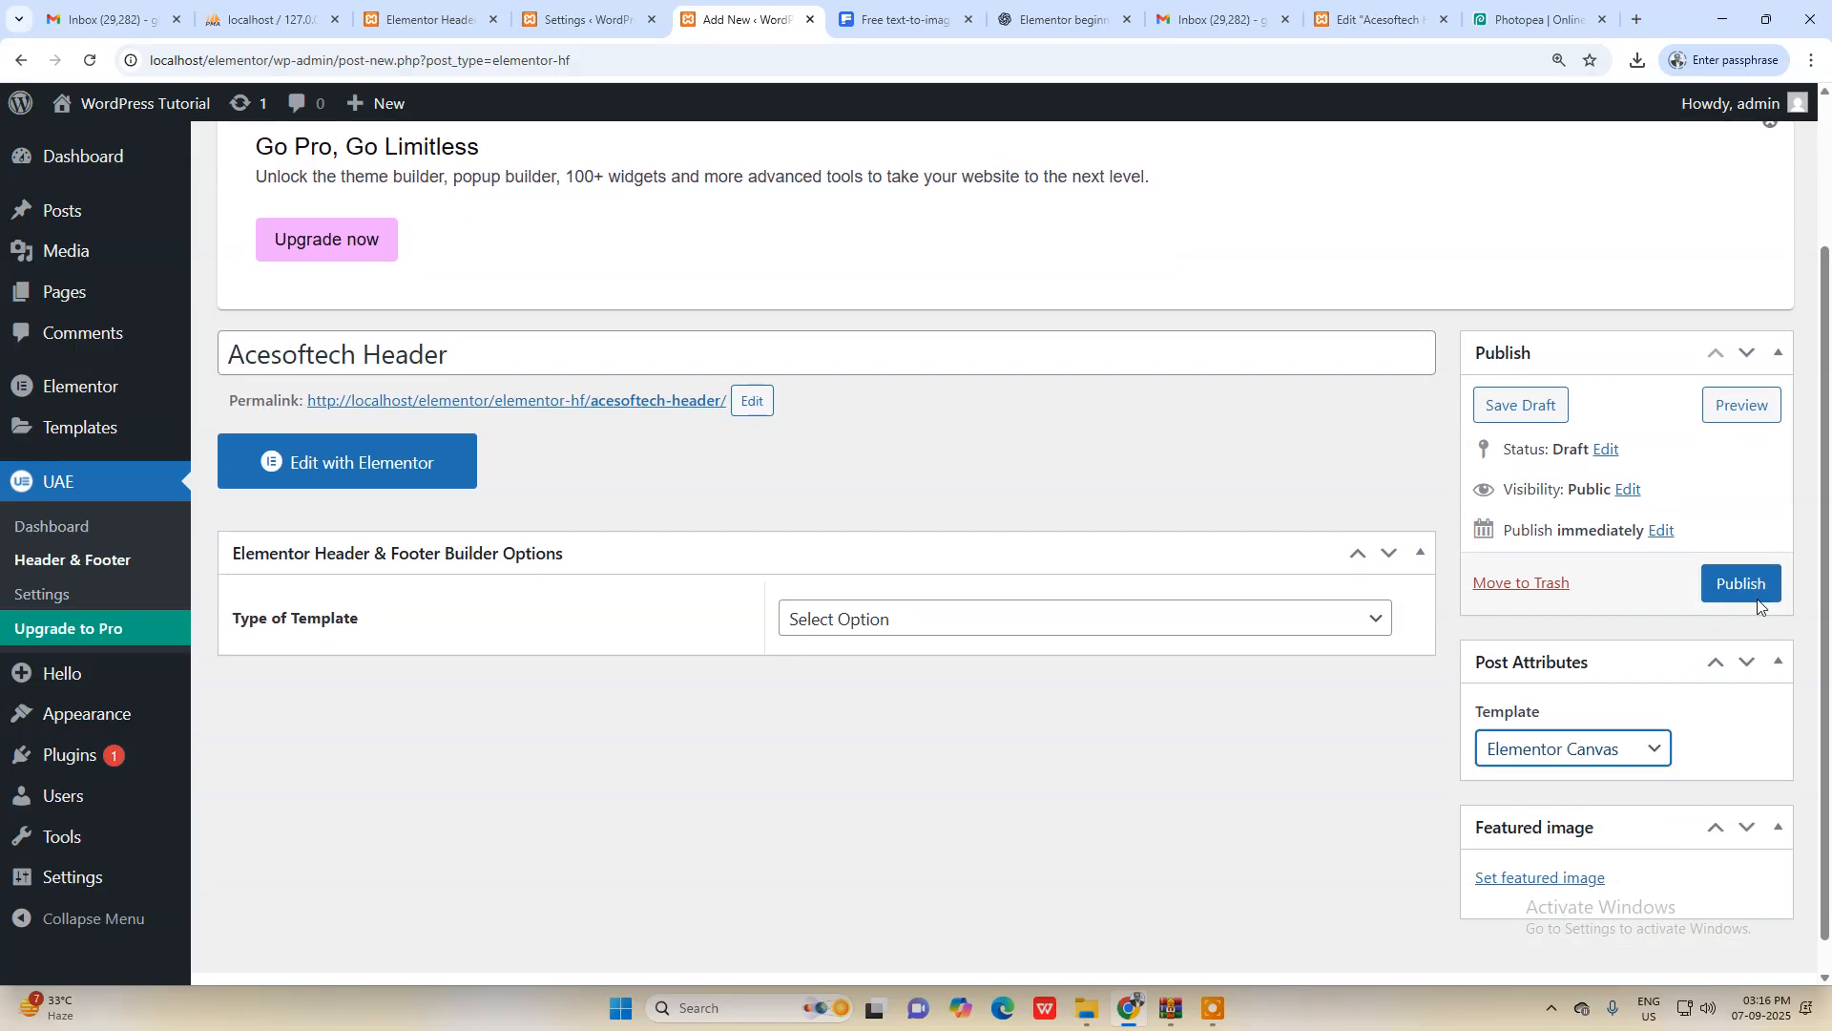
left_click(1754, 588)
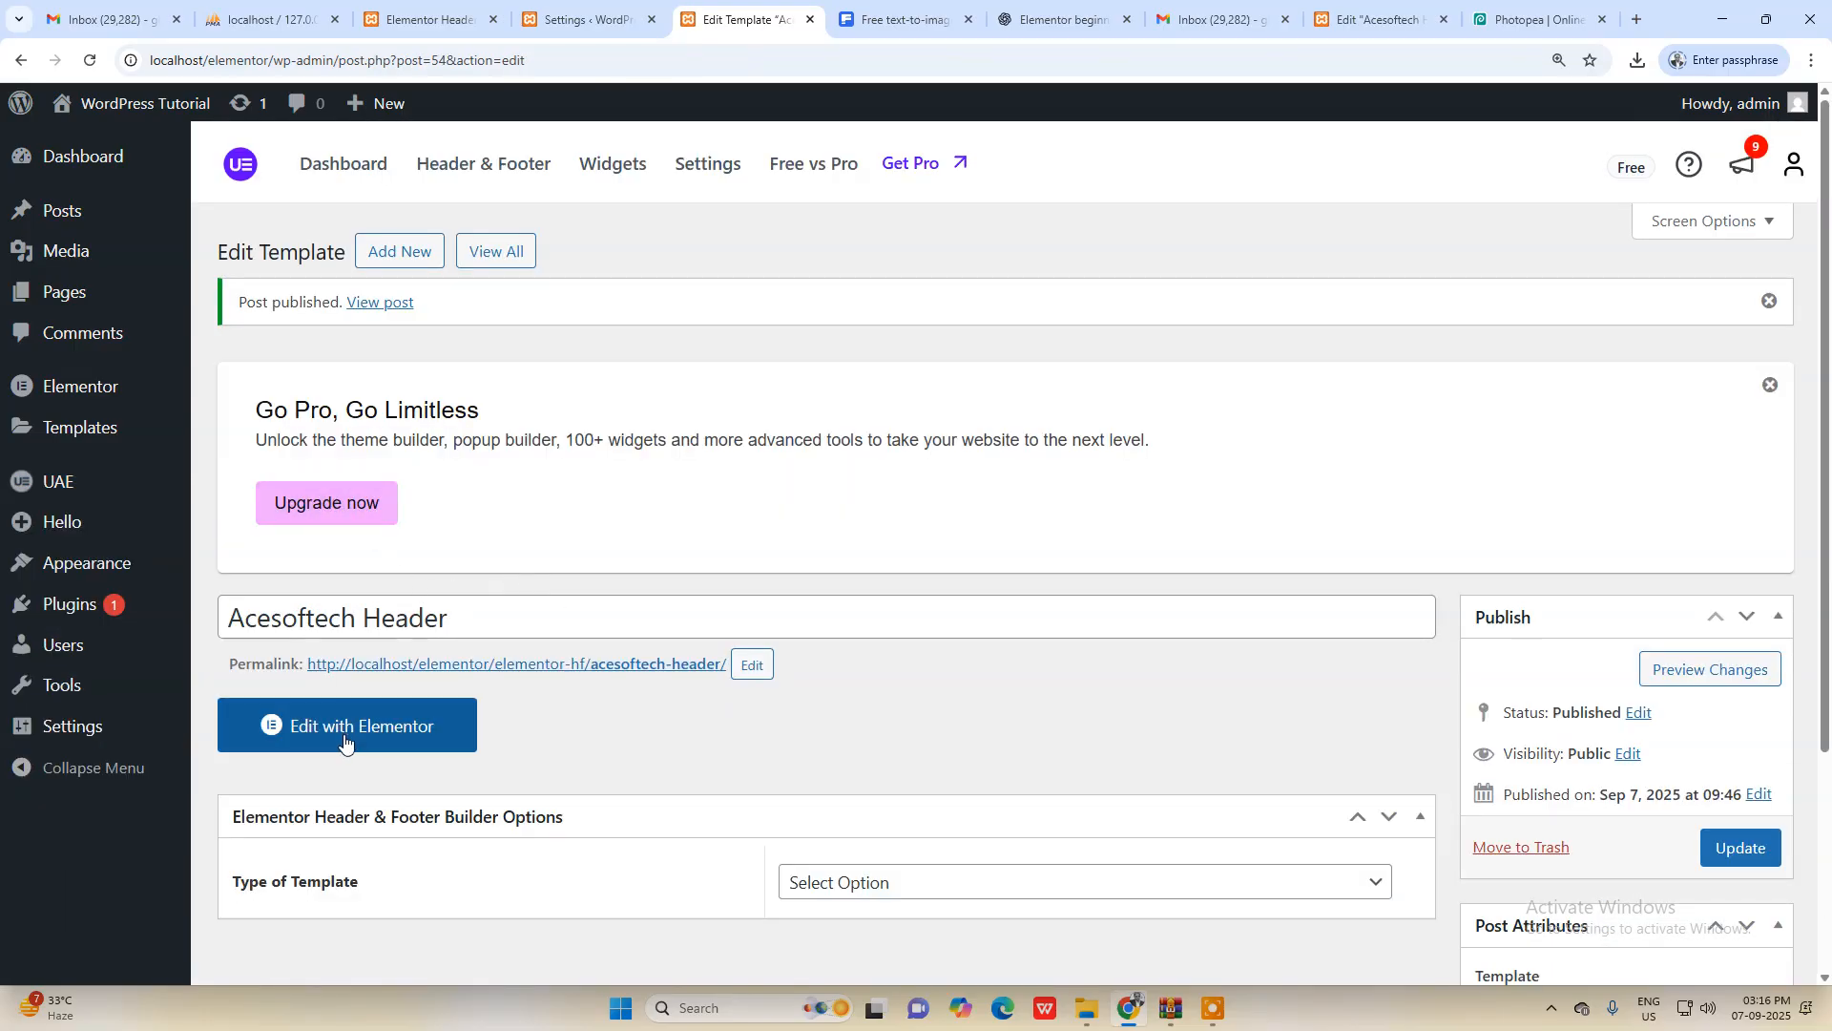
Step: Open the Acesoftech Header template in Elementor and view the header design in the Photopea mockup
scroll(357, 725, "down", 1)
left_click(356, 653)
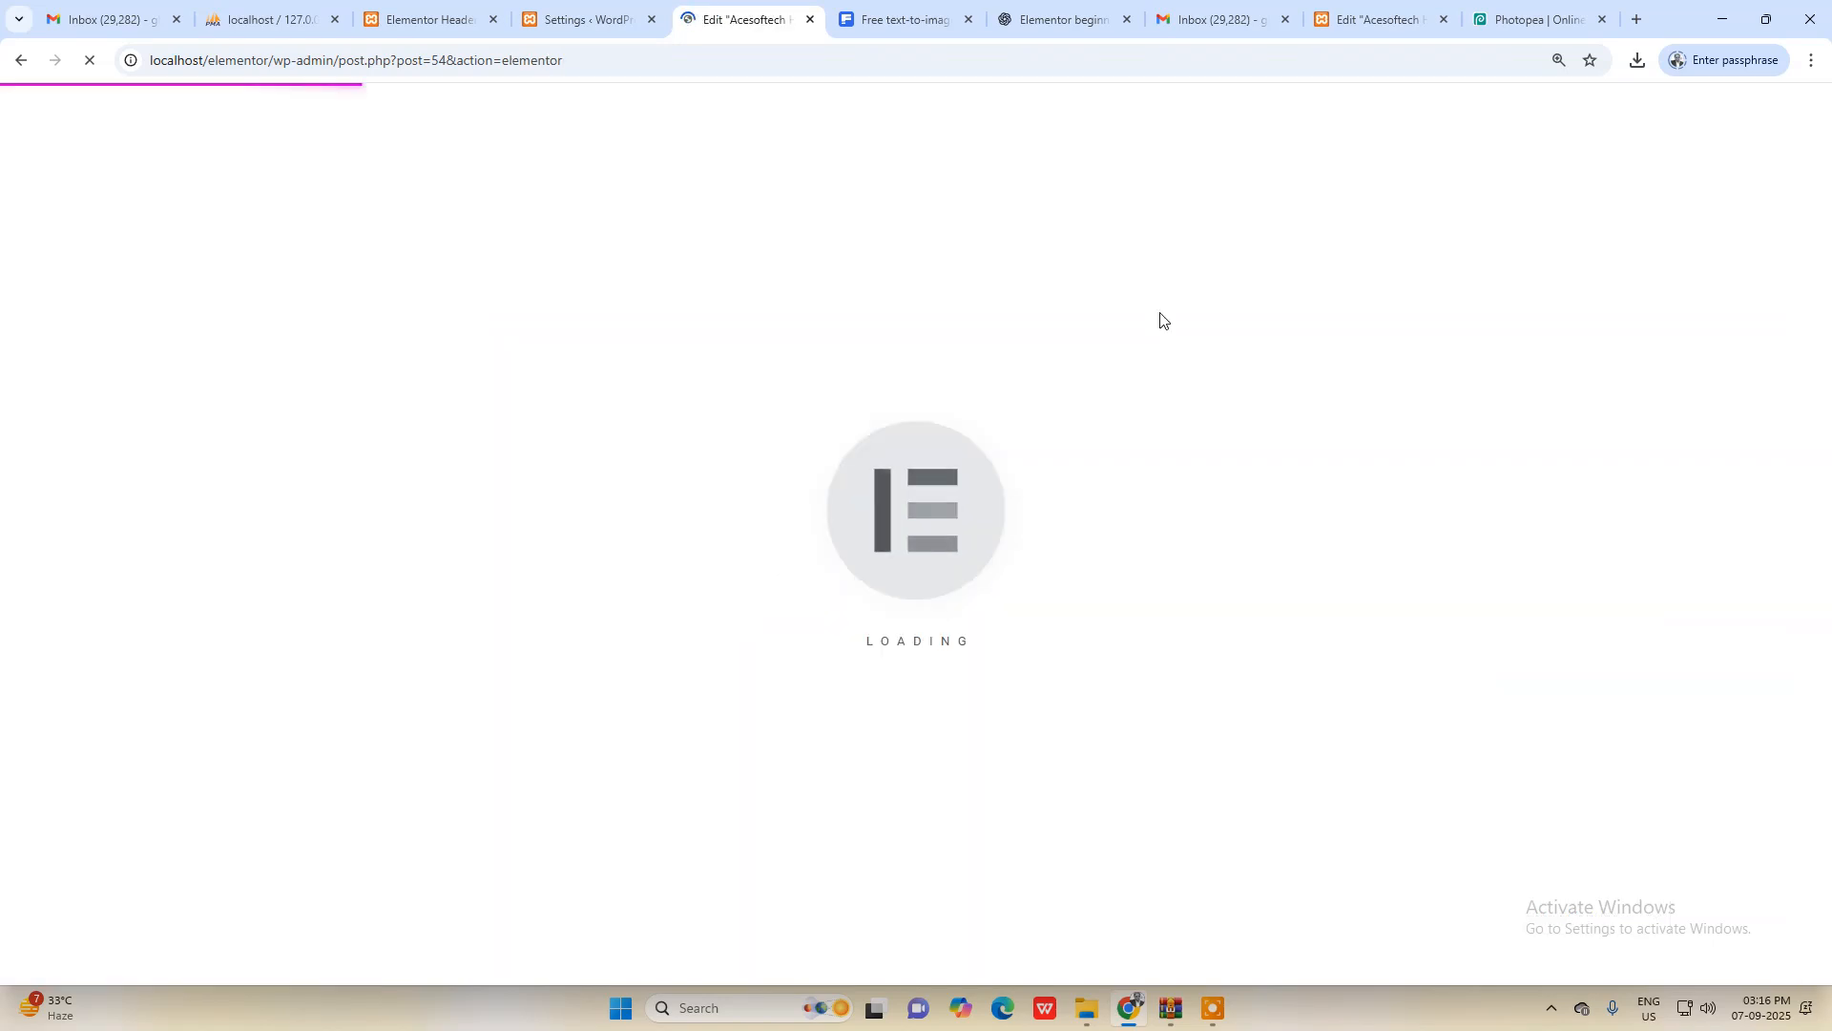
left_click(1532, 19)
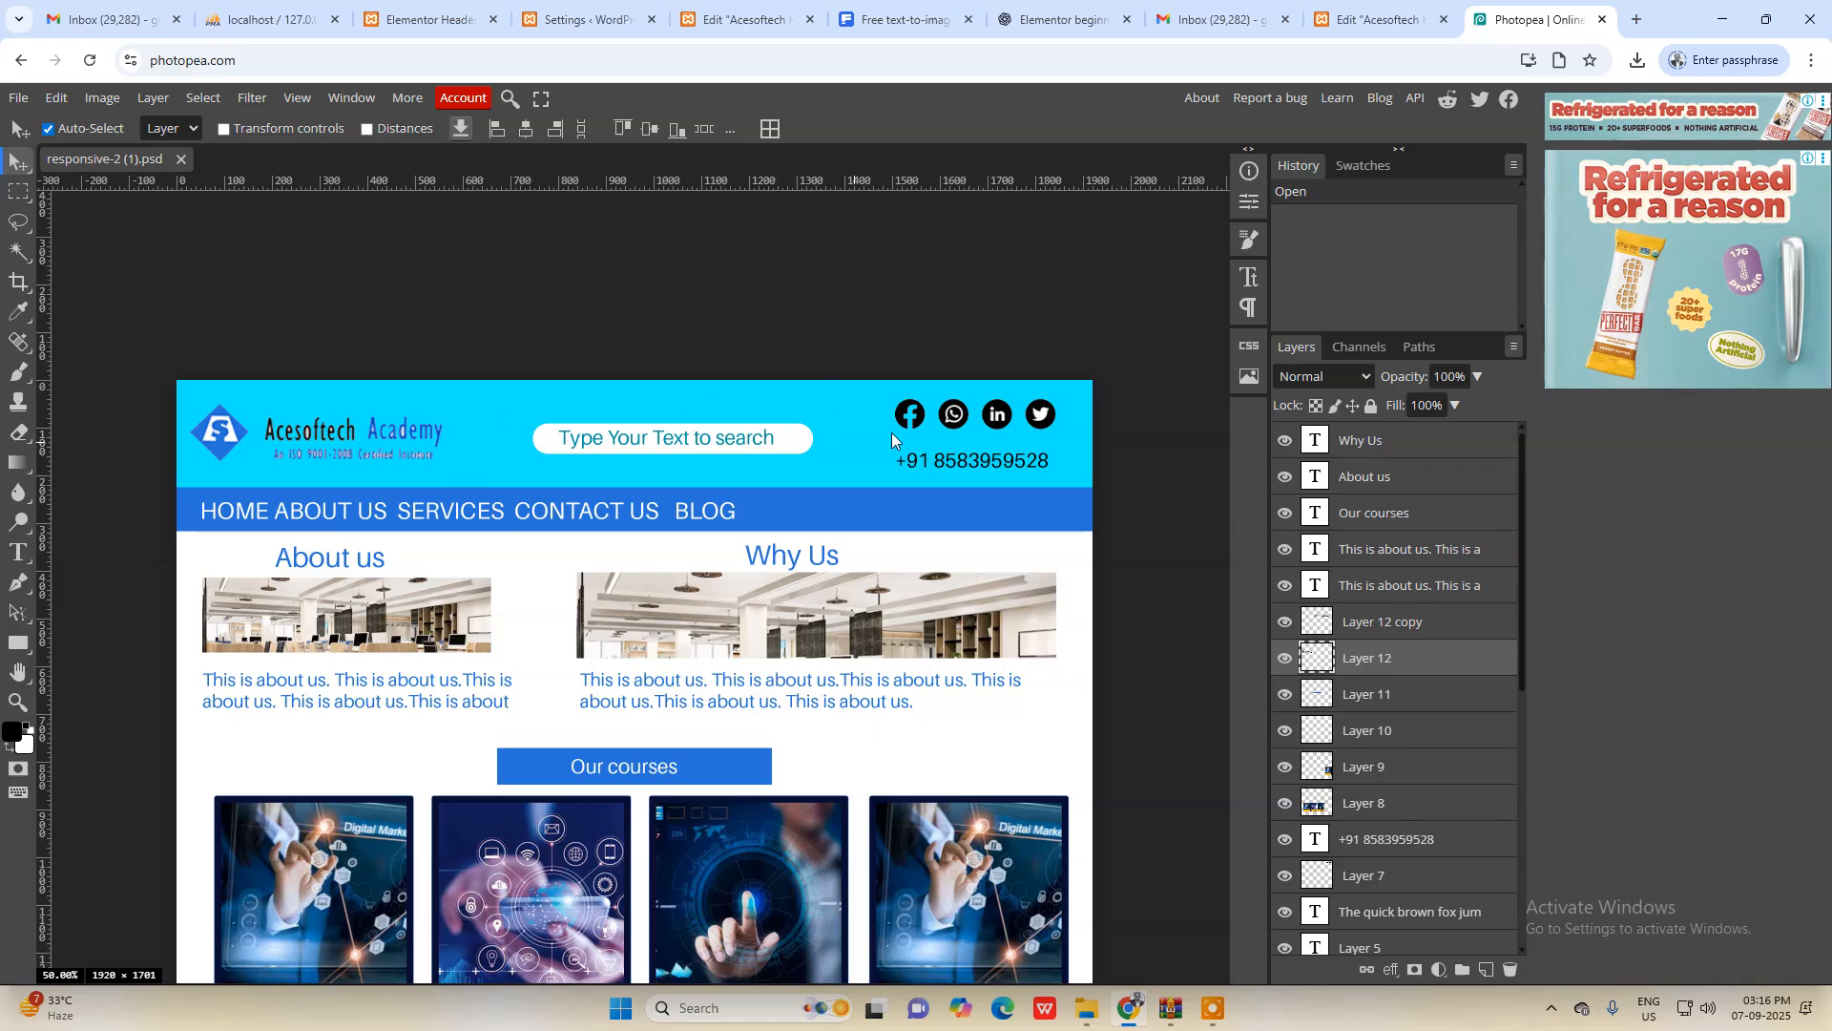
Step: Switch to the Acesoftech Home editor and add a grid container with three columns and one row
left_click(1374, 19)
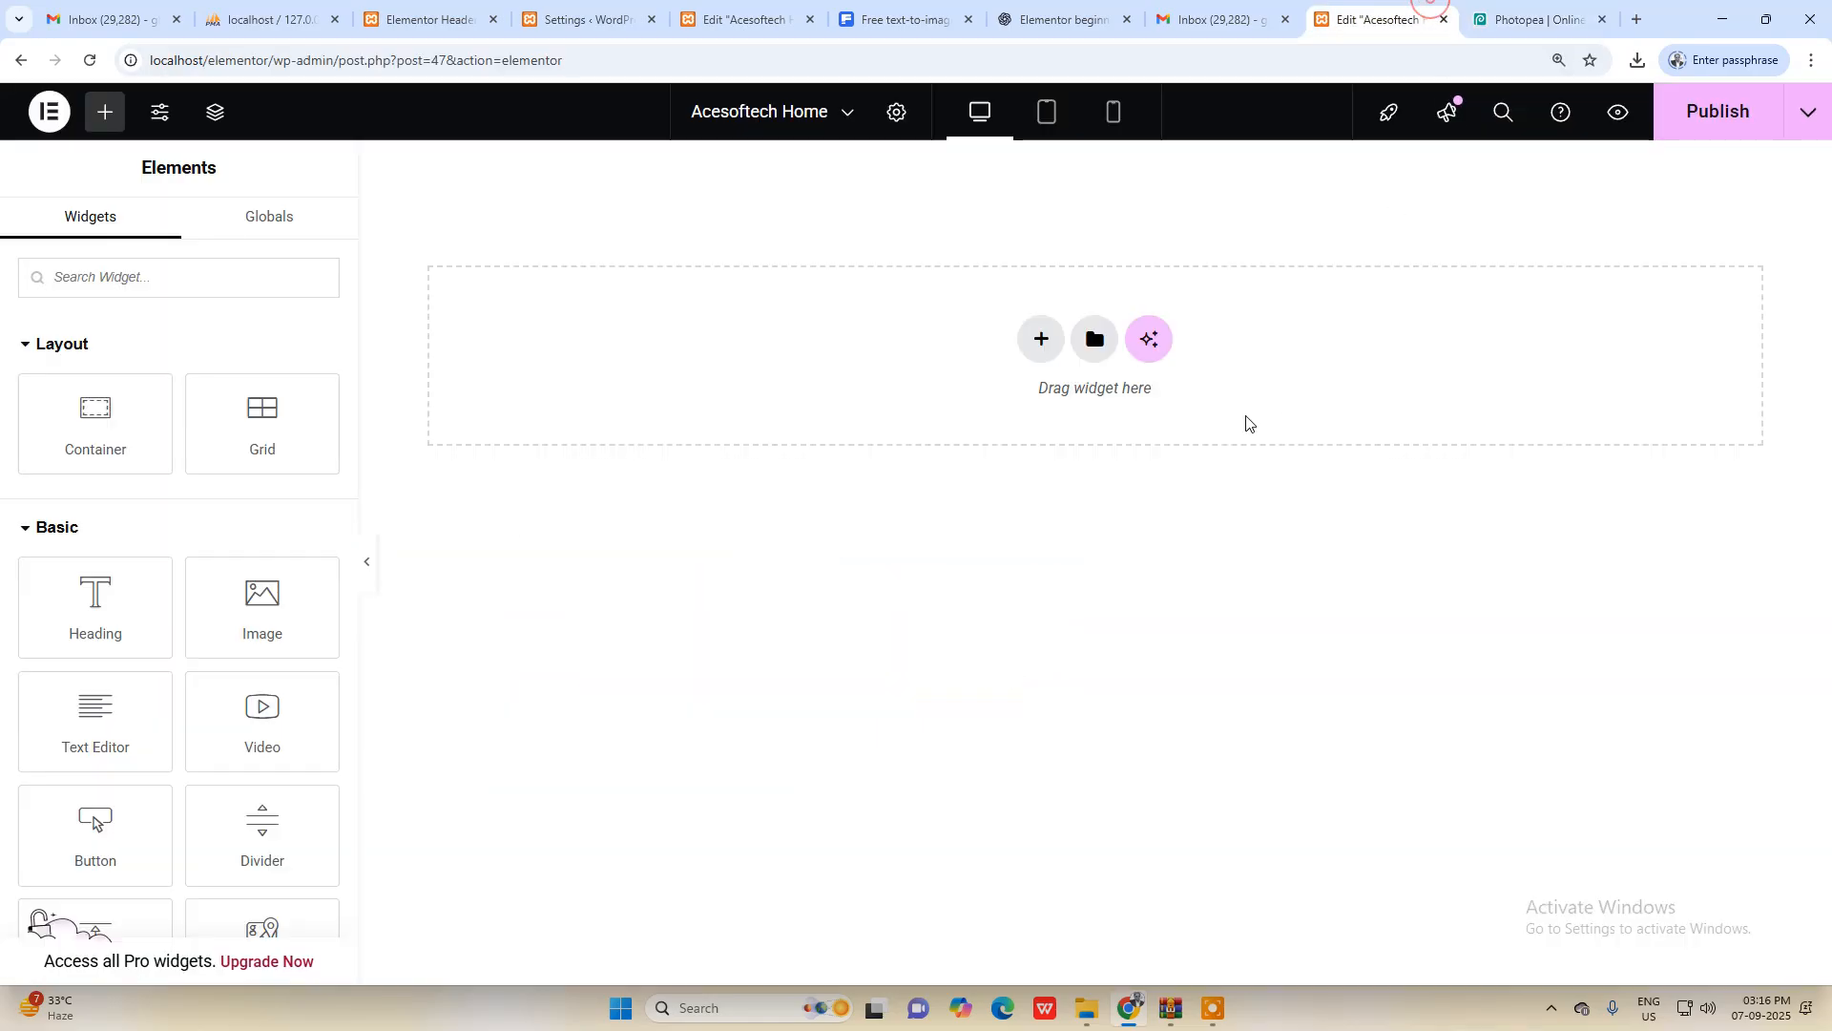
left_click(1039, 342)
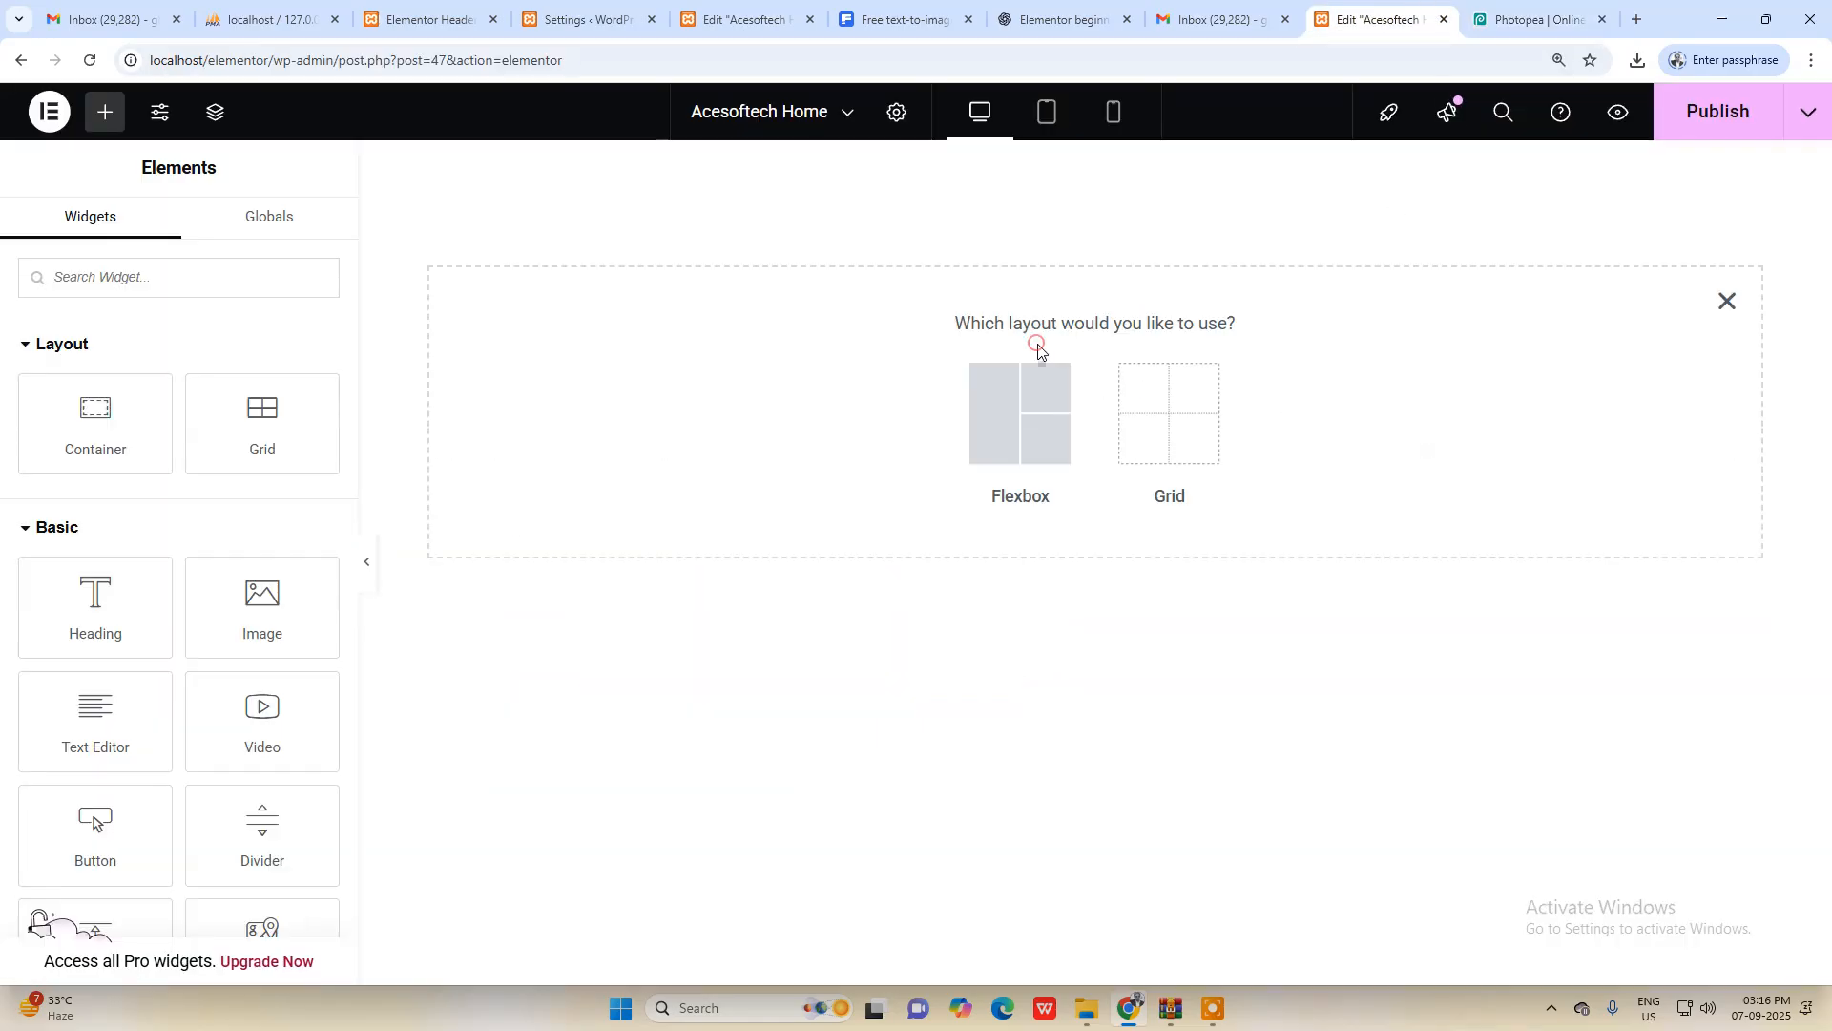
left_click(1183, 515)
left_click(1030, 430)
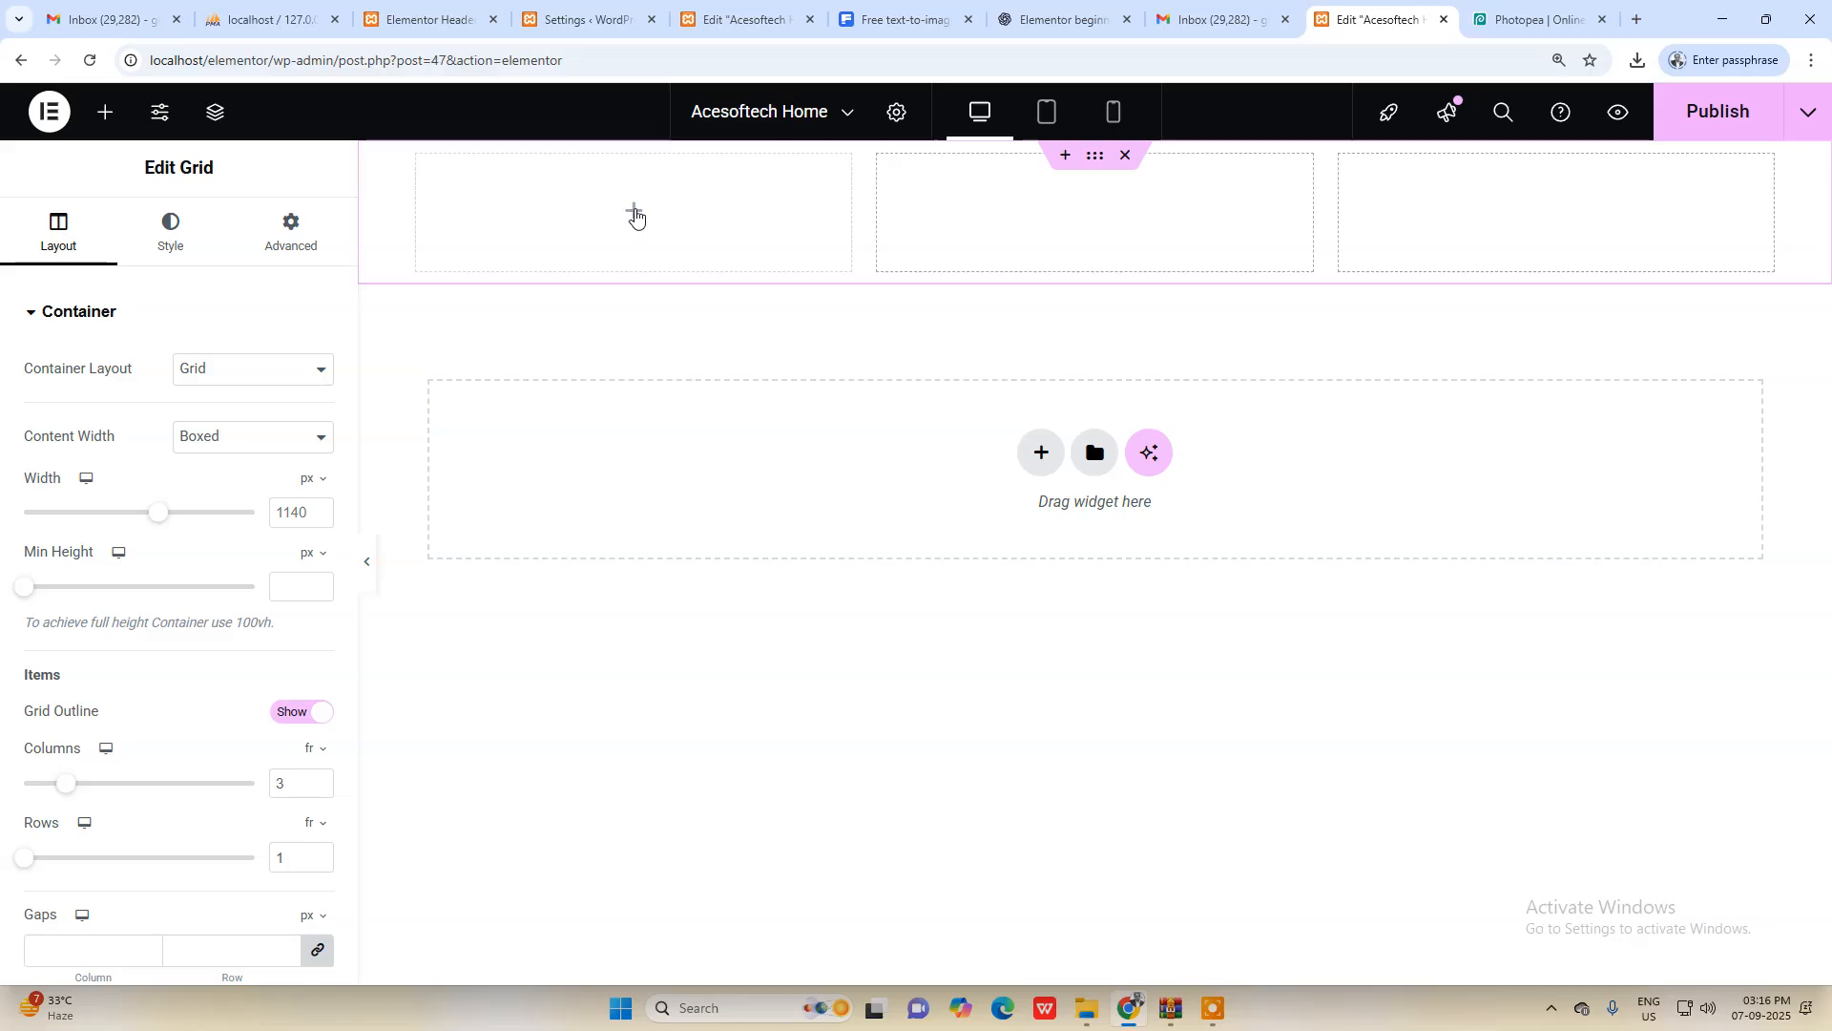
left_click(635, 212)
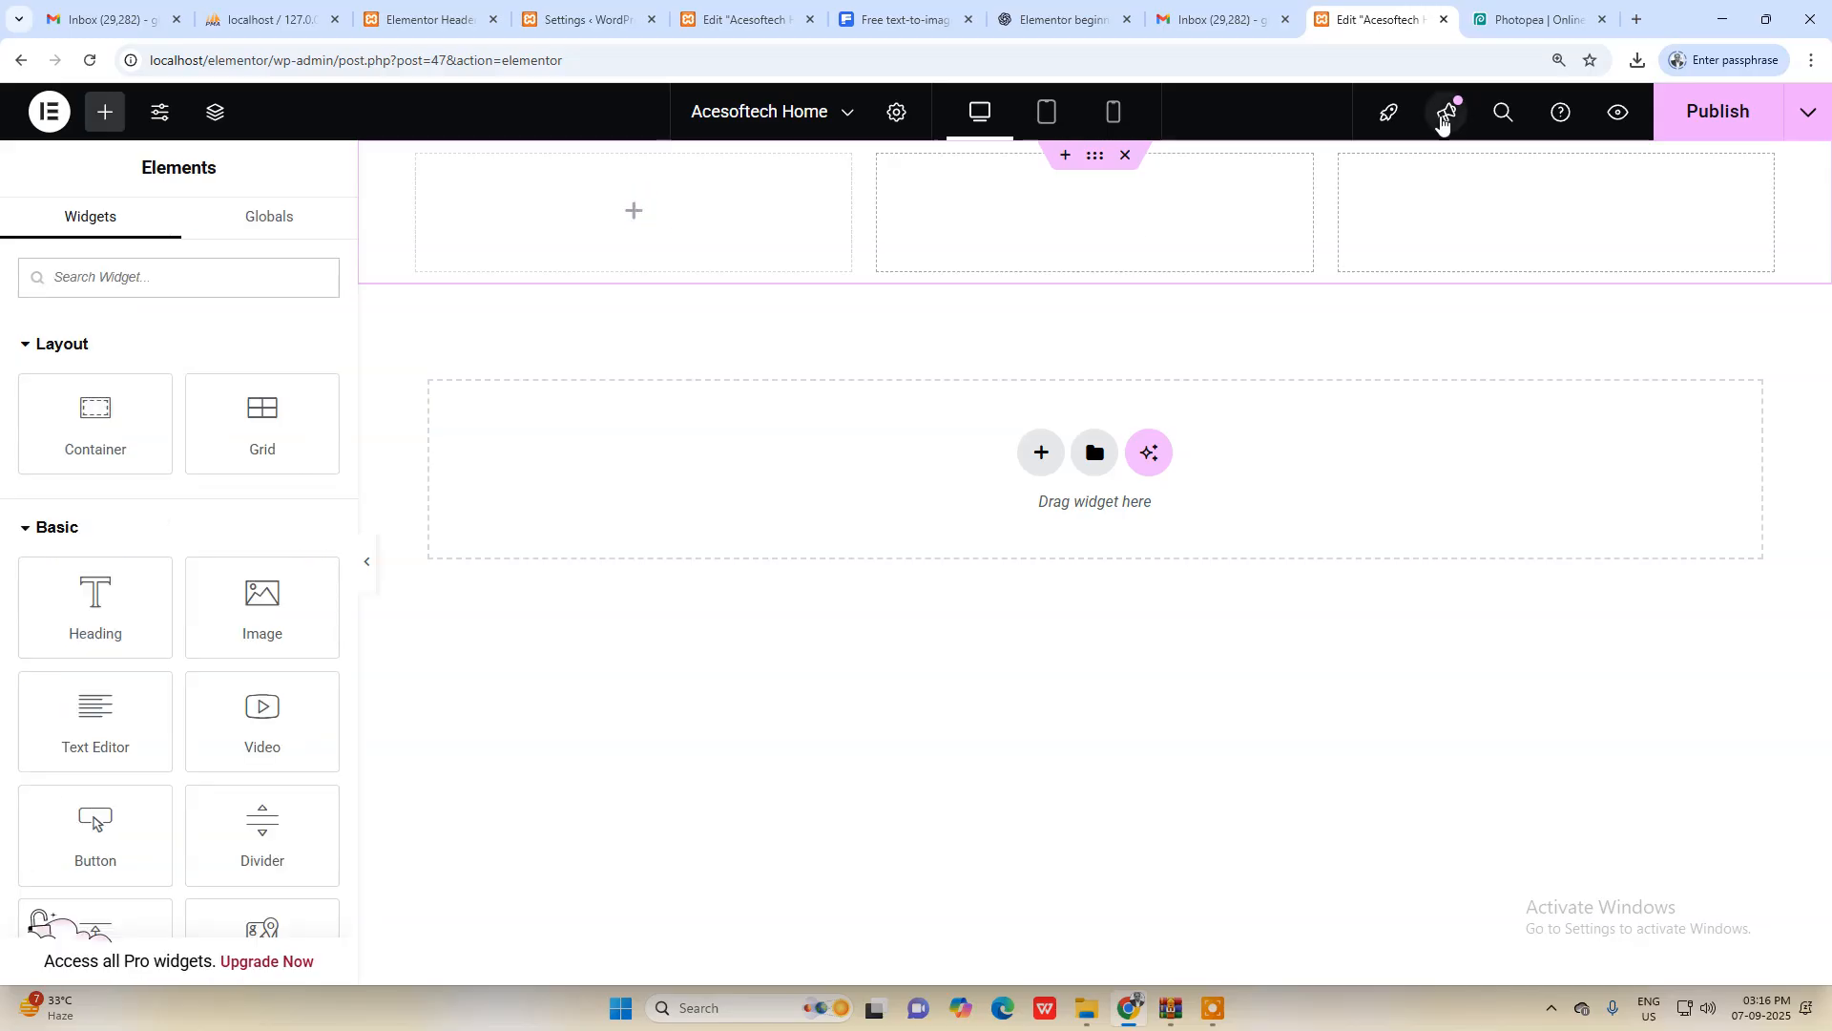
Step: Sample the mockup header's cyan background with the Eyedropper in Photopea and get its hex code
left_click(1536, 19)
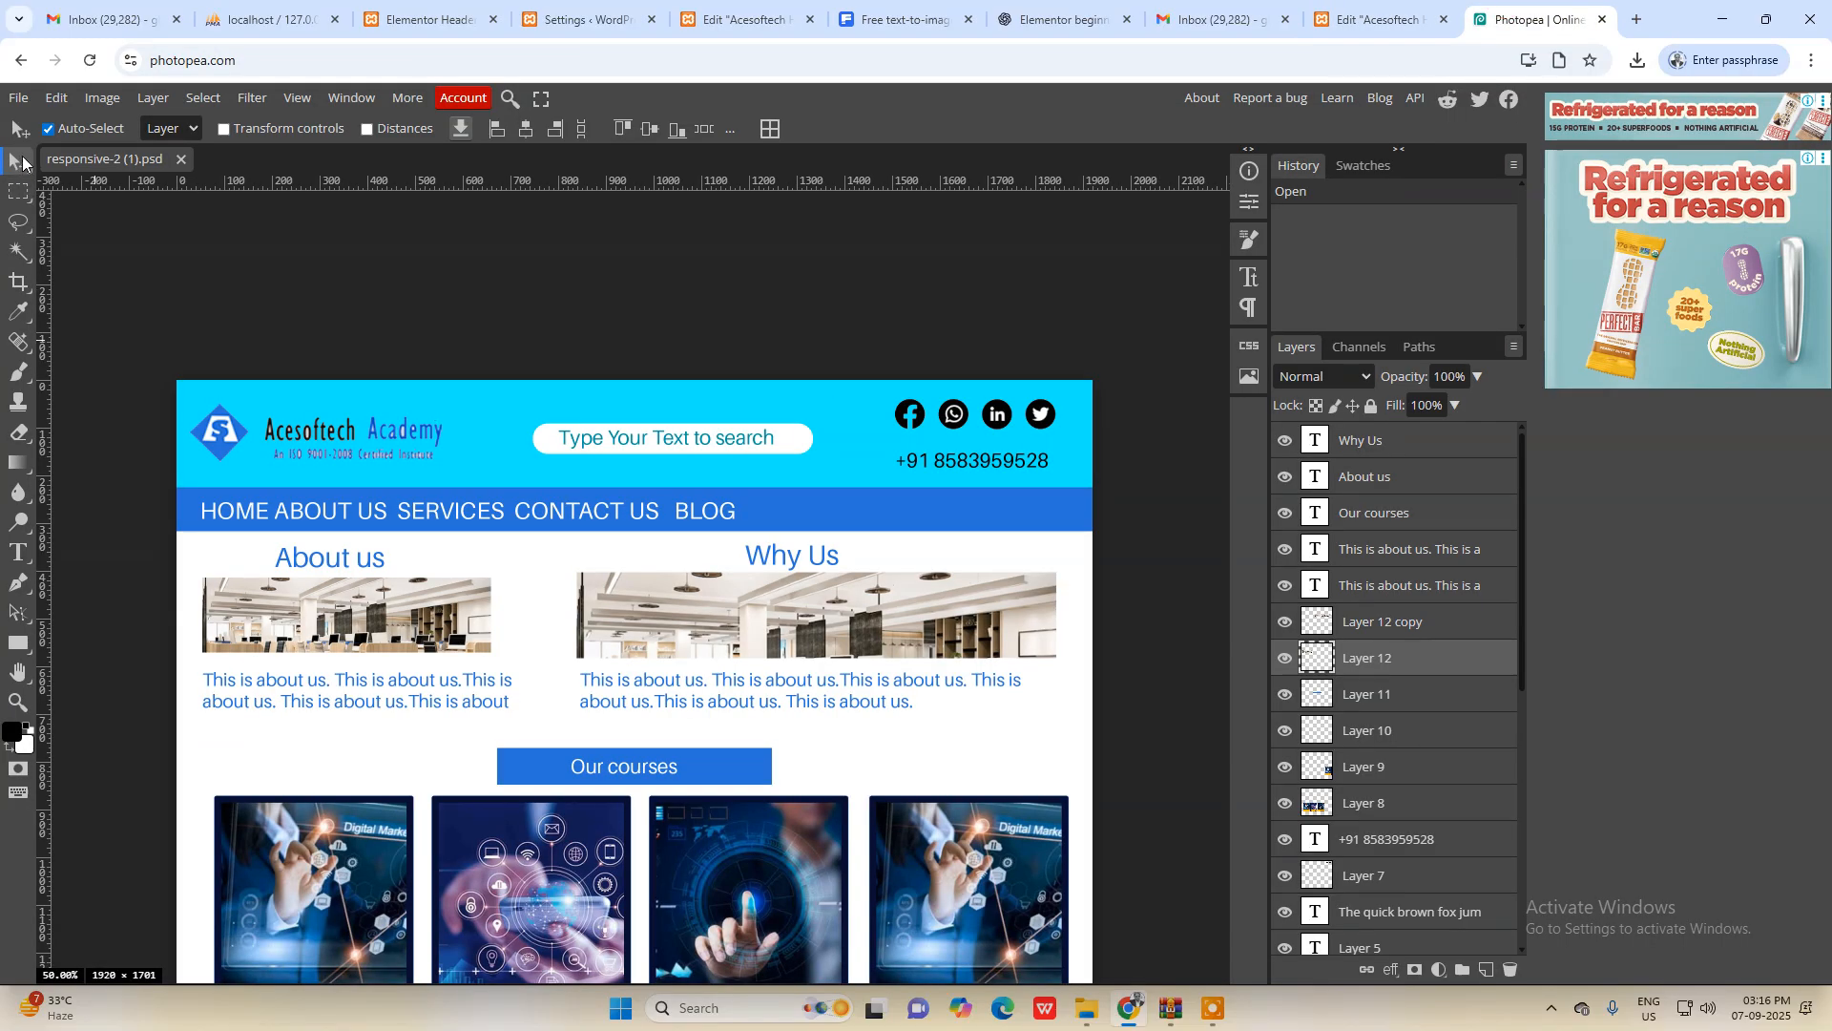
left_click(17, 311)
left_click(850, 415)
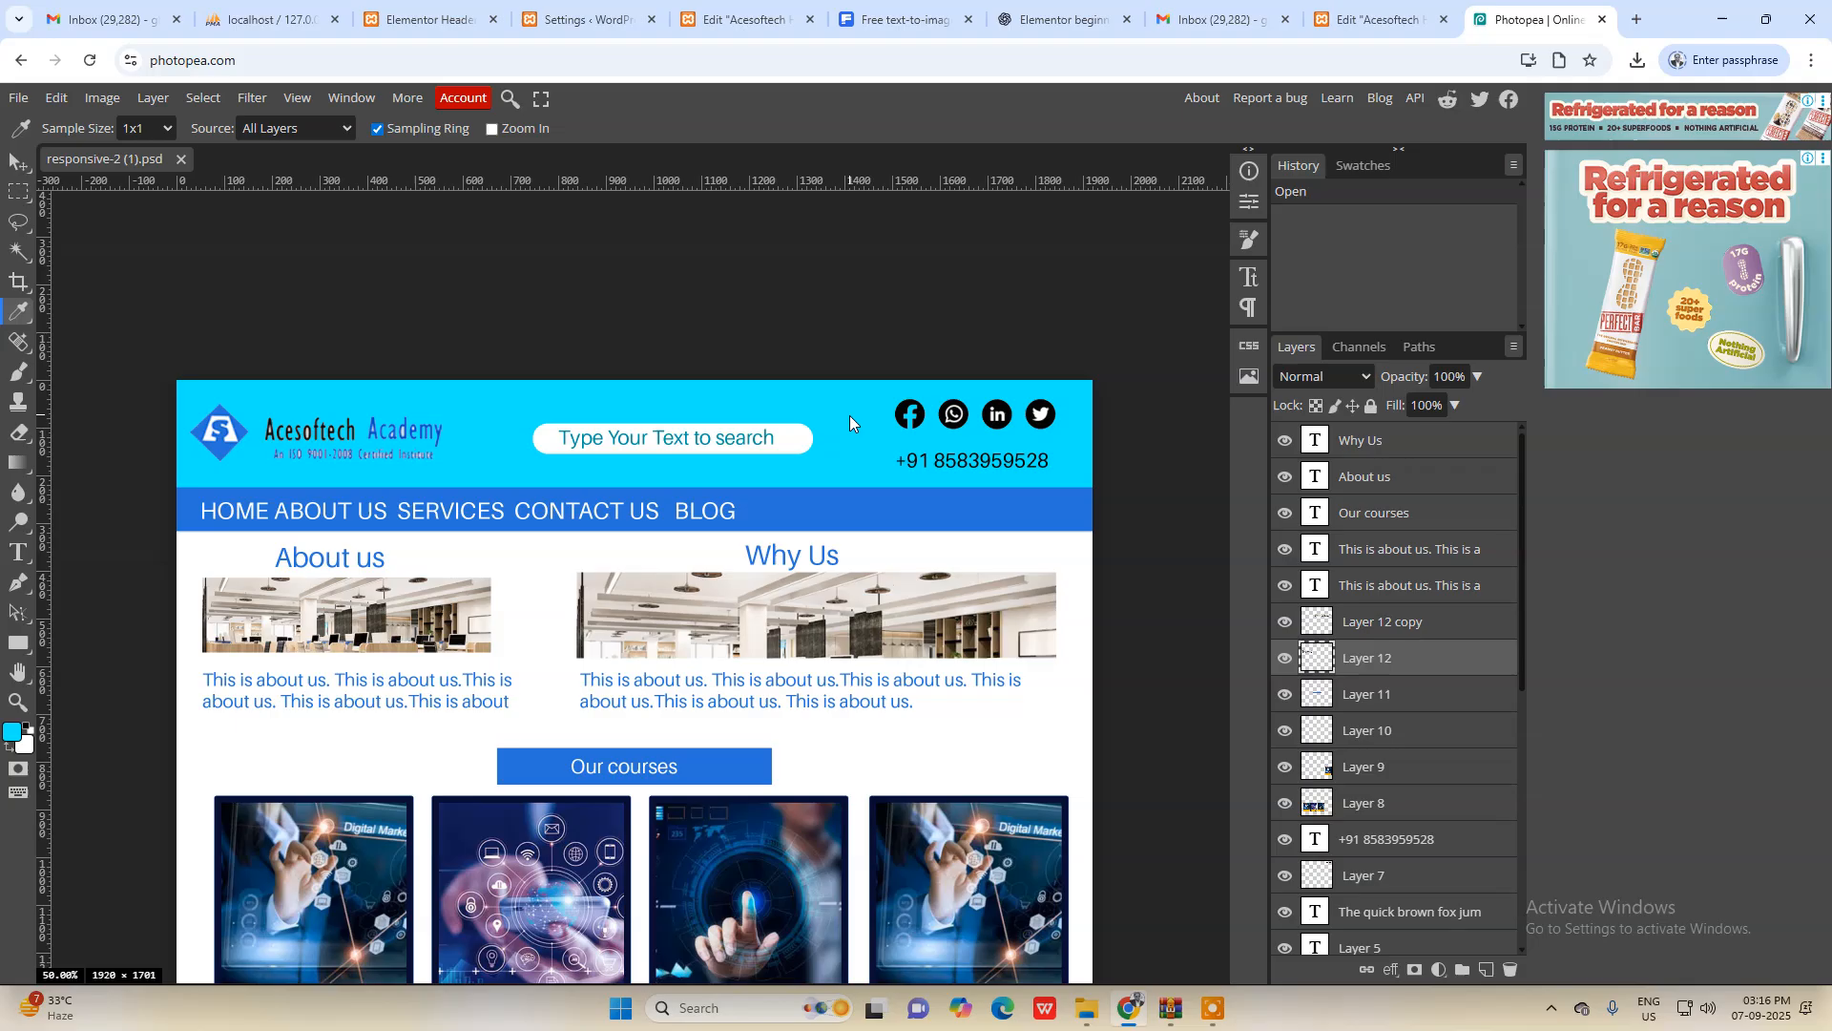
left_click(11, 732)
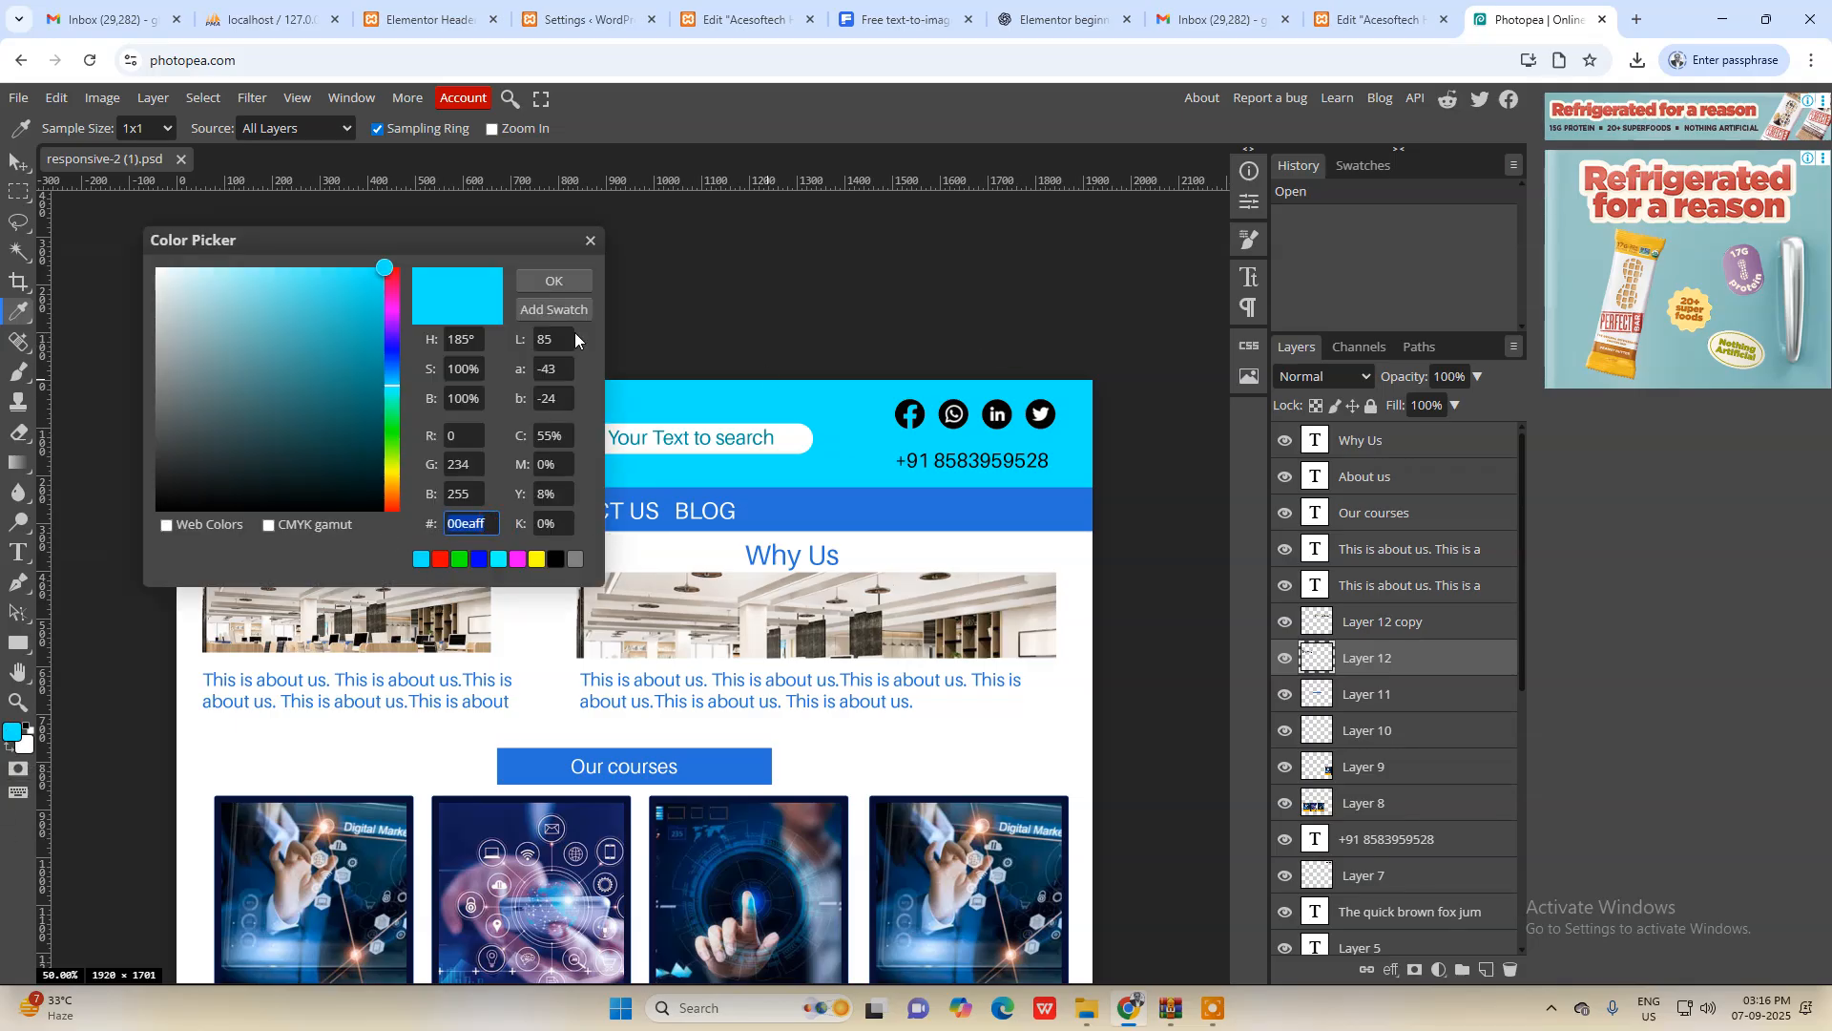
left_click(589, 239)
Step: Give the grid container on the Acesoftech Home page a classic background with the colour 00eaff
left_click(1374, 19)
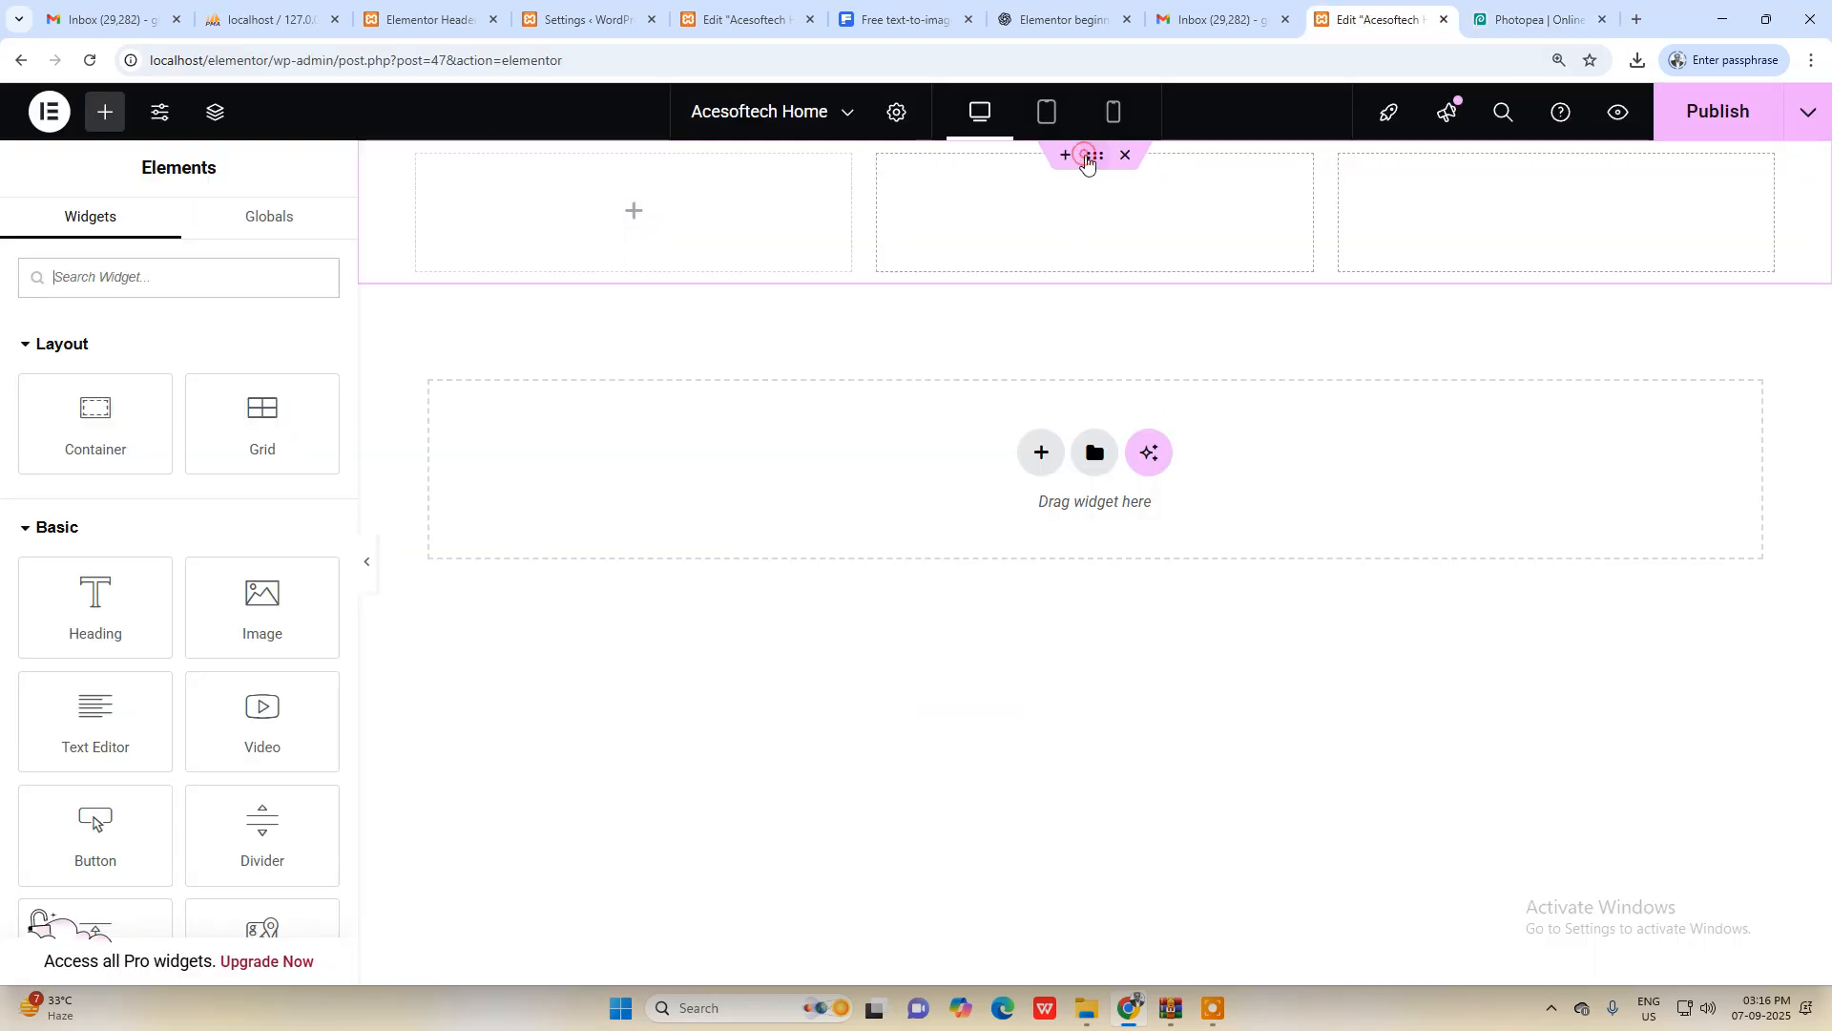
left_click(1086, 158)
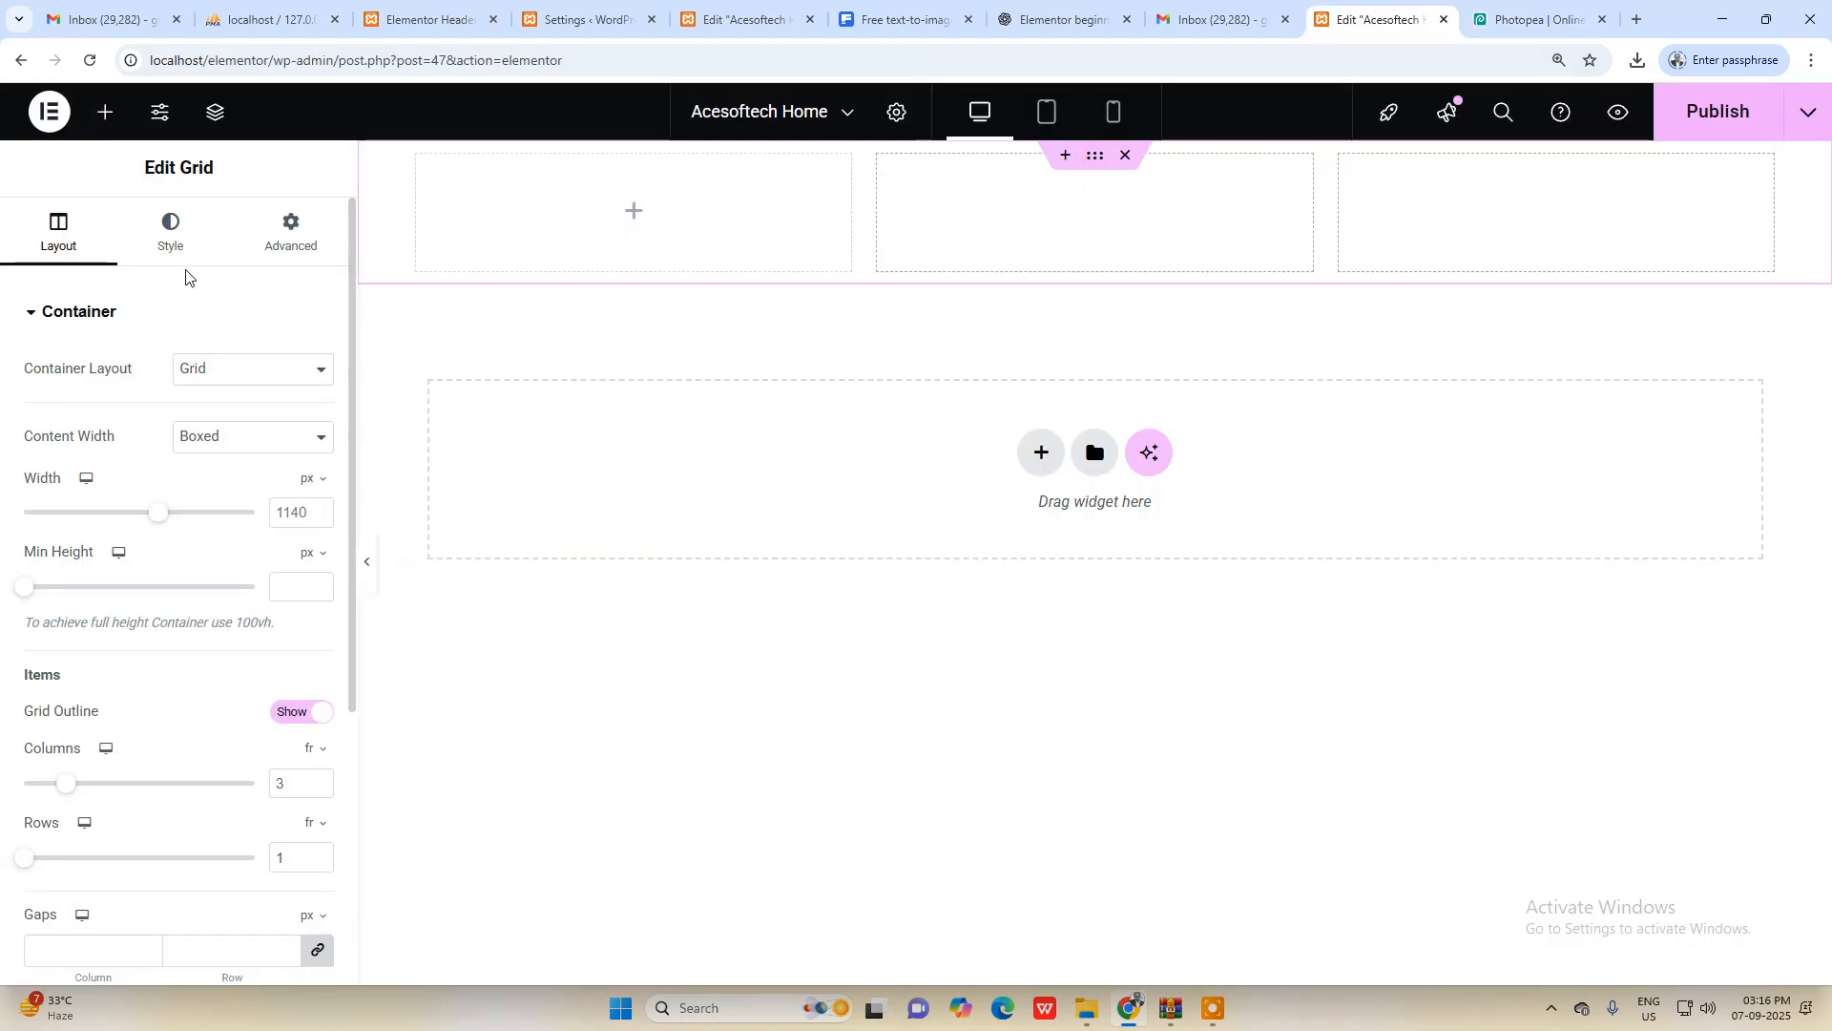
left_click(171, 228)
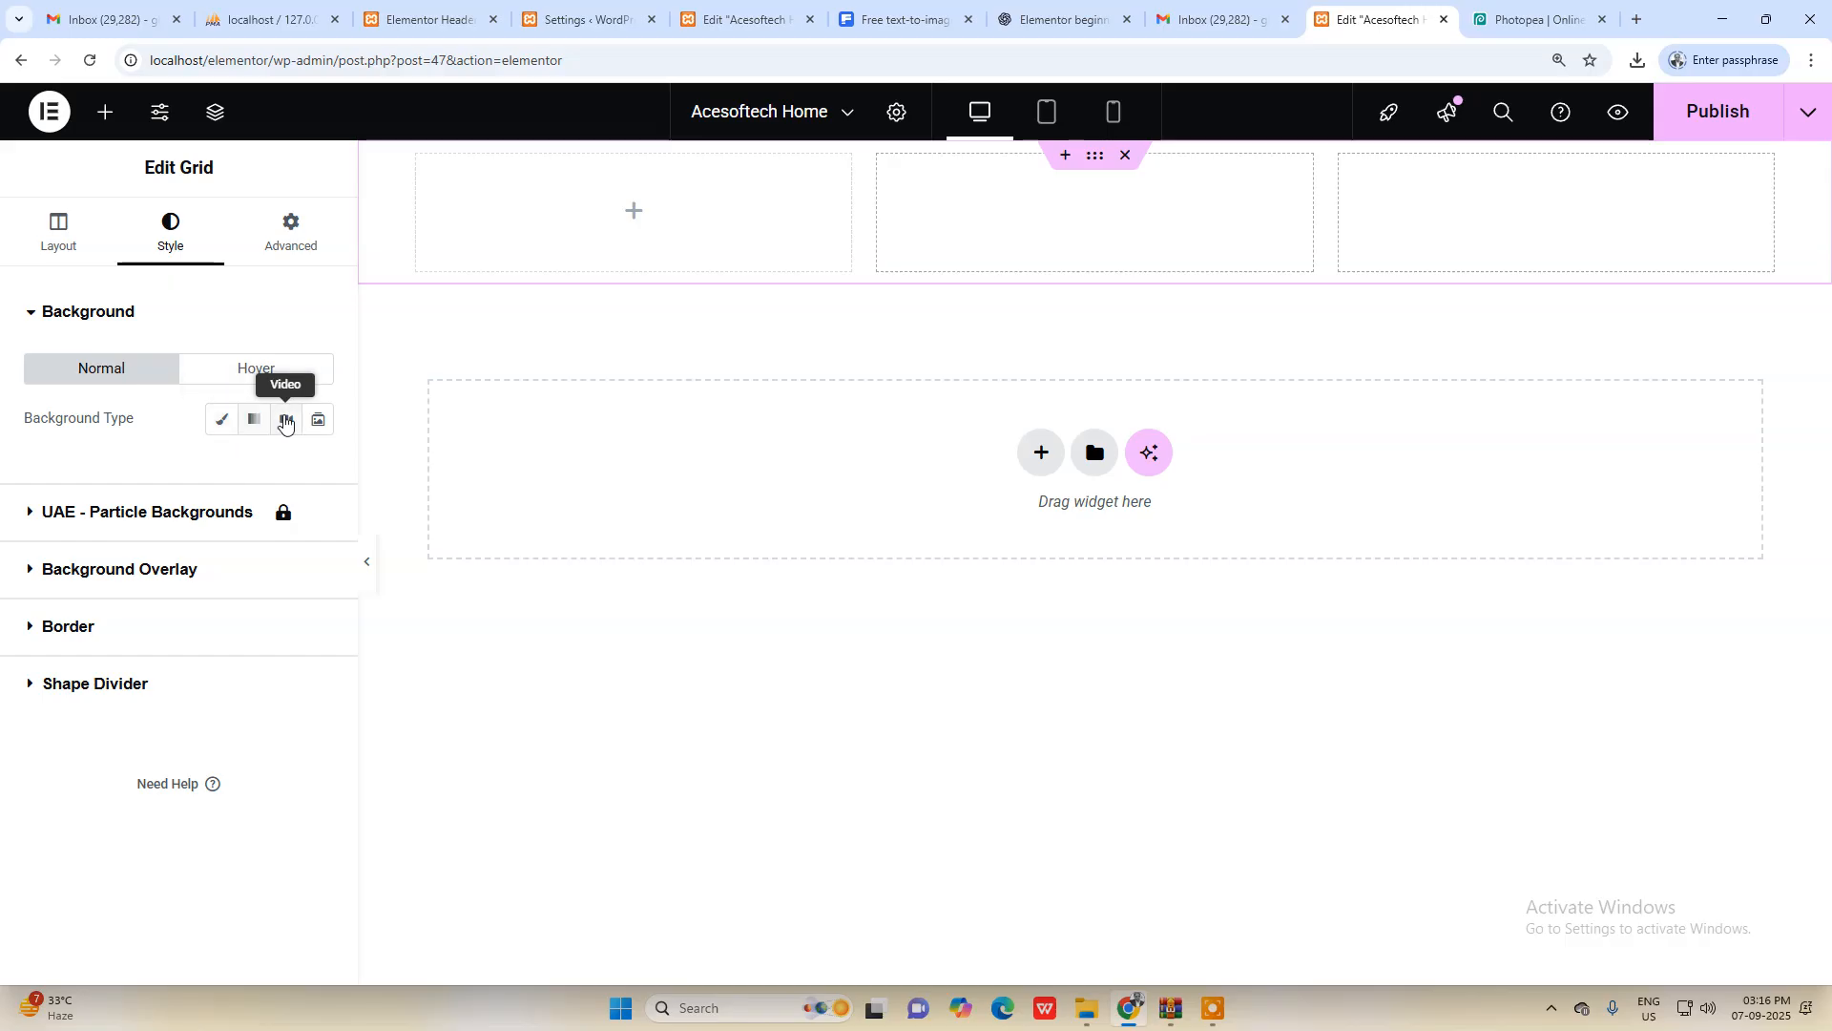
left_click(222, 422)
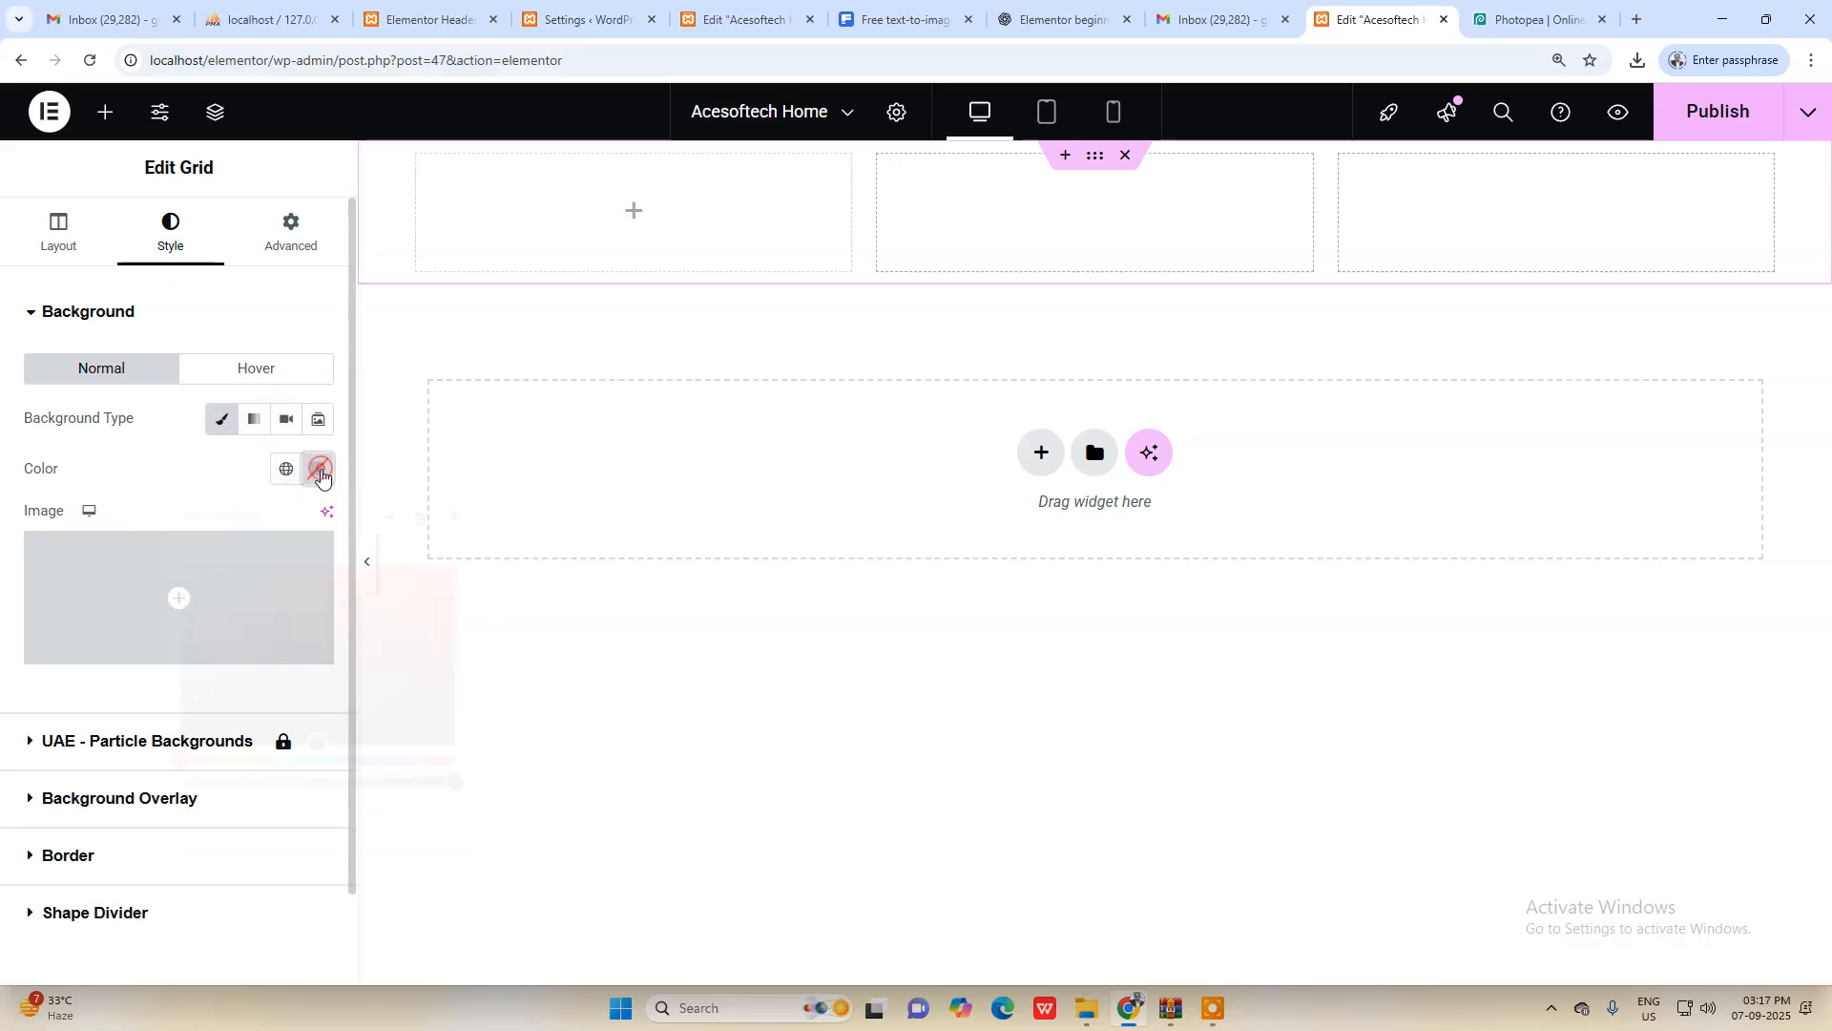
left_click(317, 469)
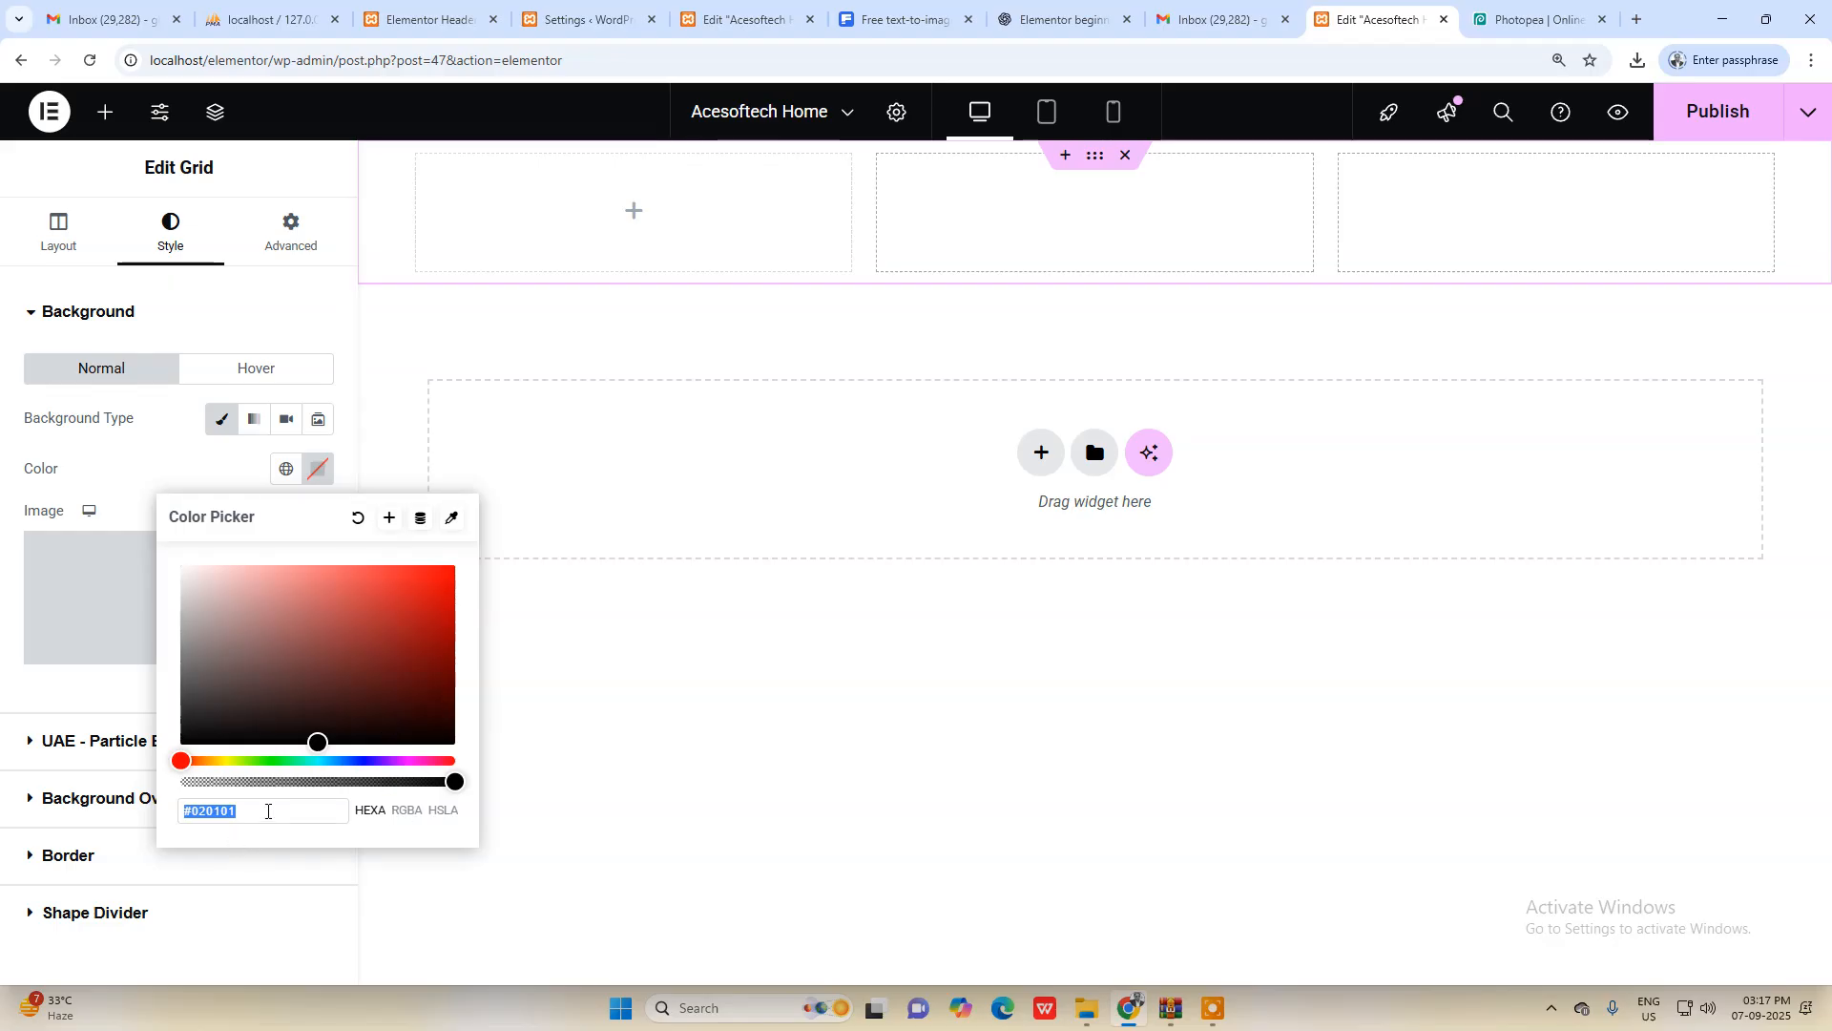
type("00eaff")
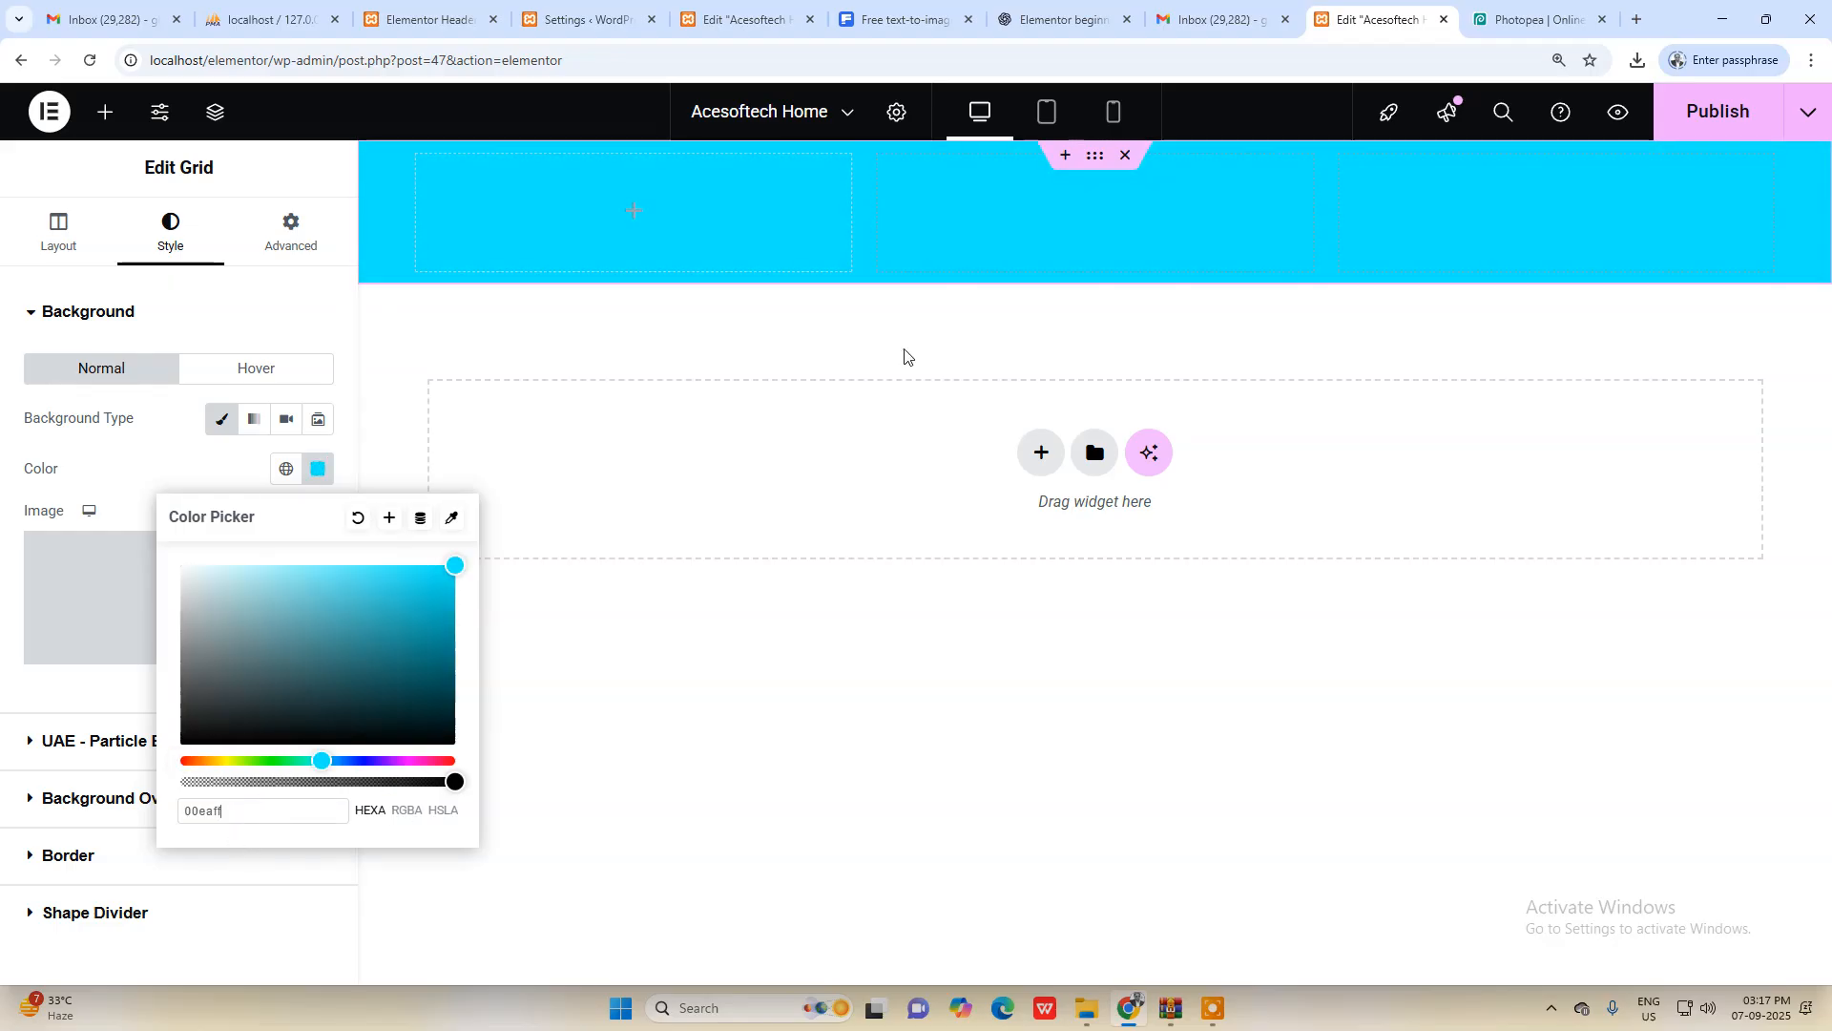
left_click(392, 411)
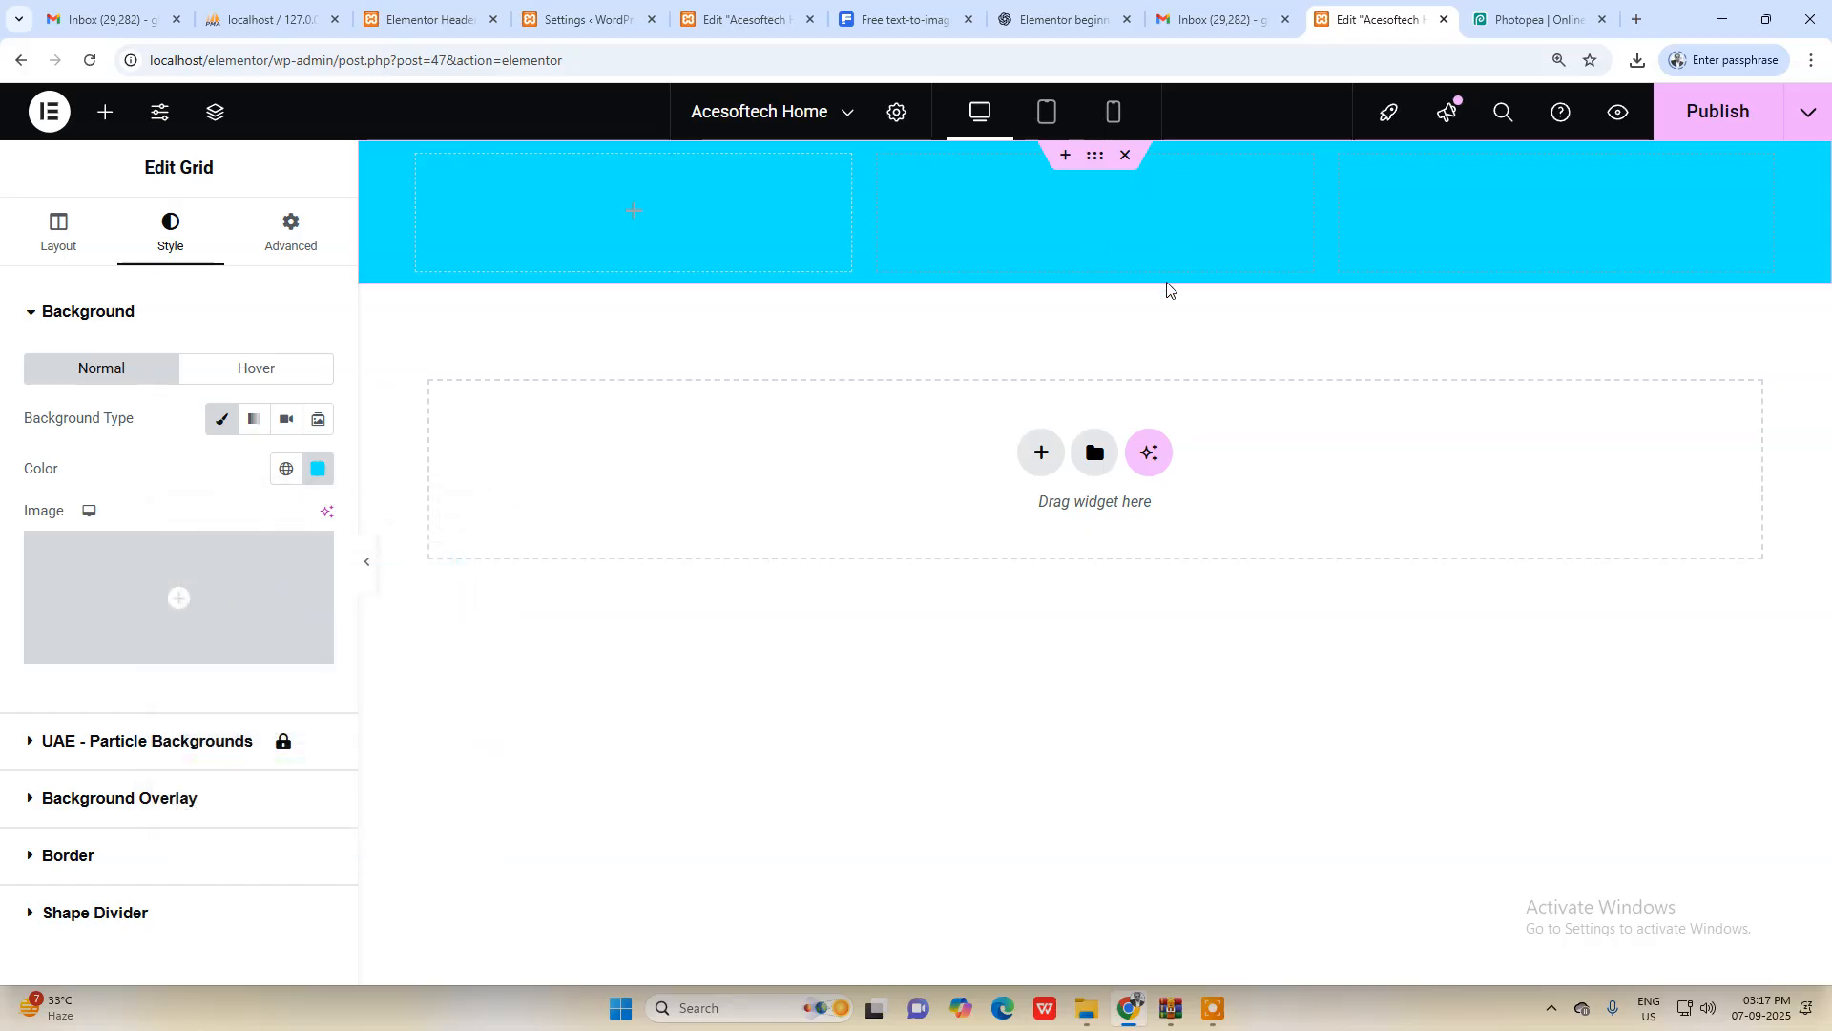
Step: Switch to the Photopea mockup and make a rectangular selection of about 552 by 146 px around the Acesoftech Academy logo
left_click(1517, 19)
left_click(19, 191)
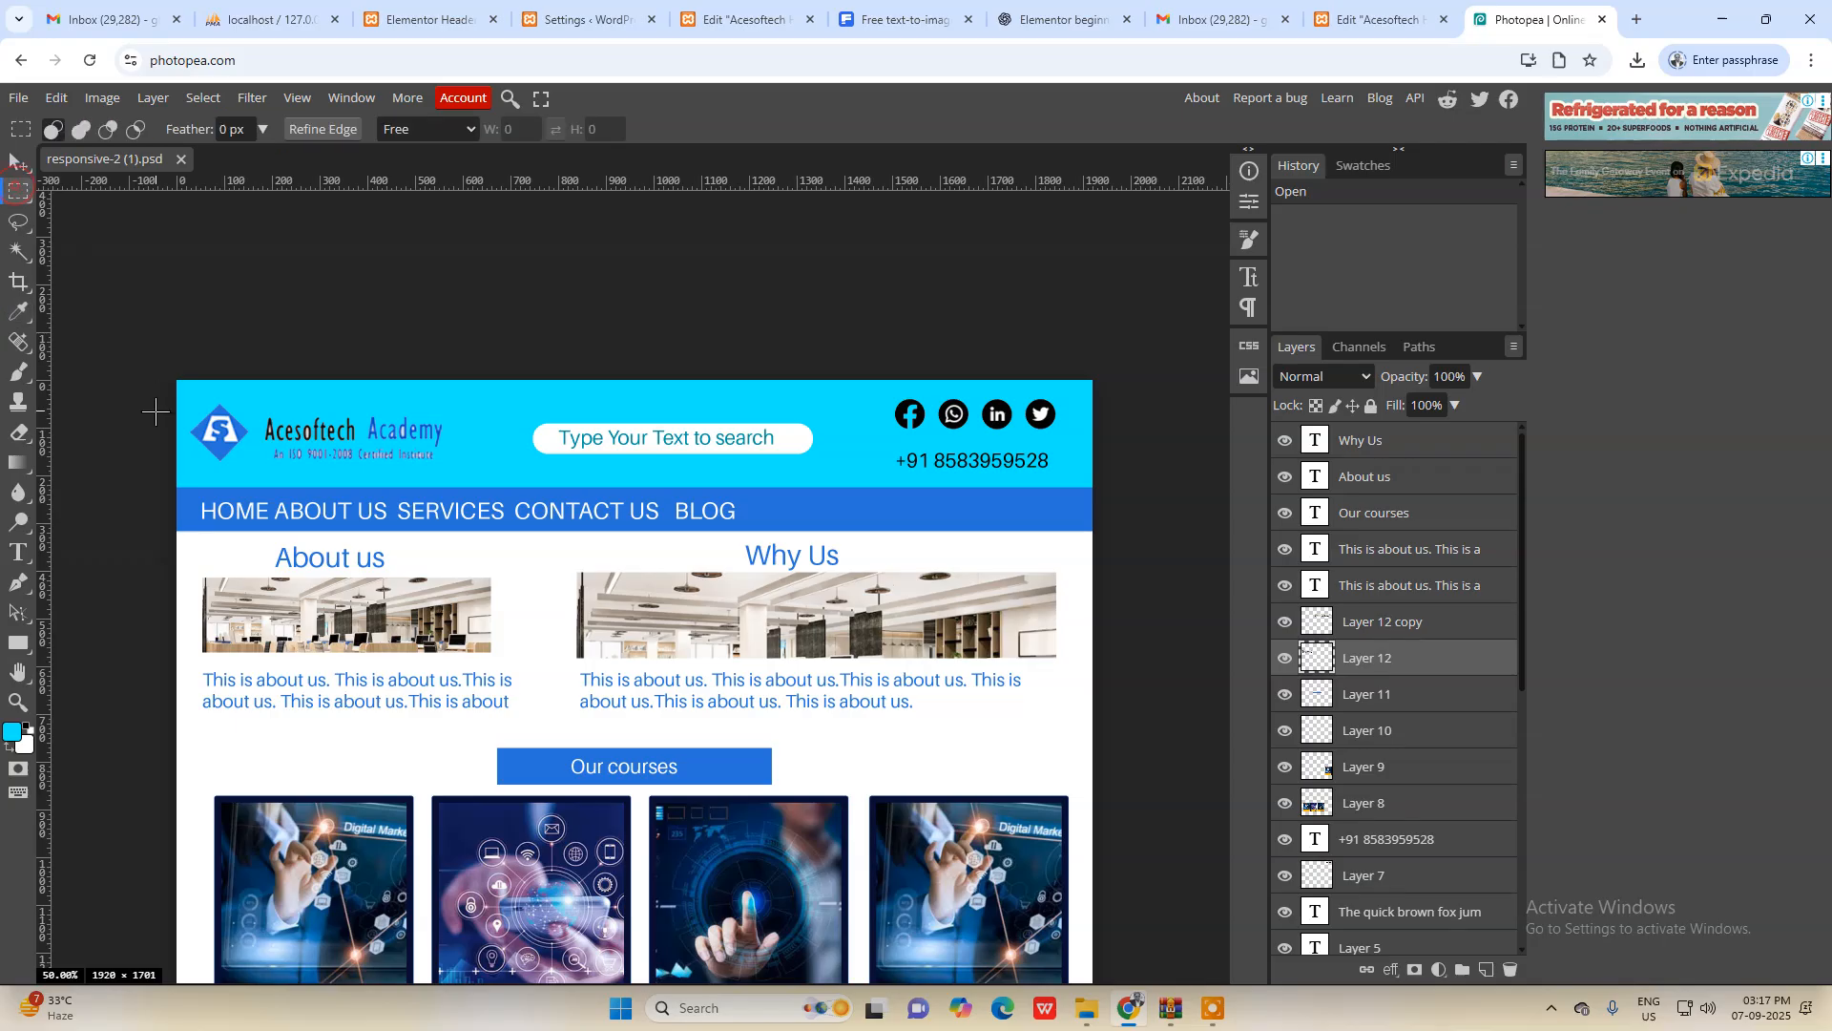
left_click_drag(188, 395, 449, 470)
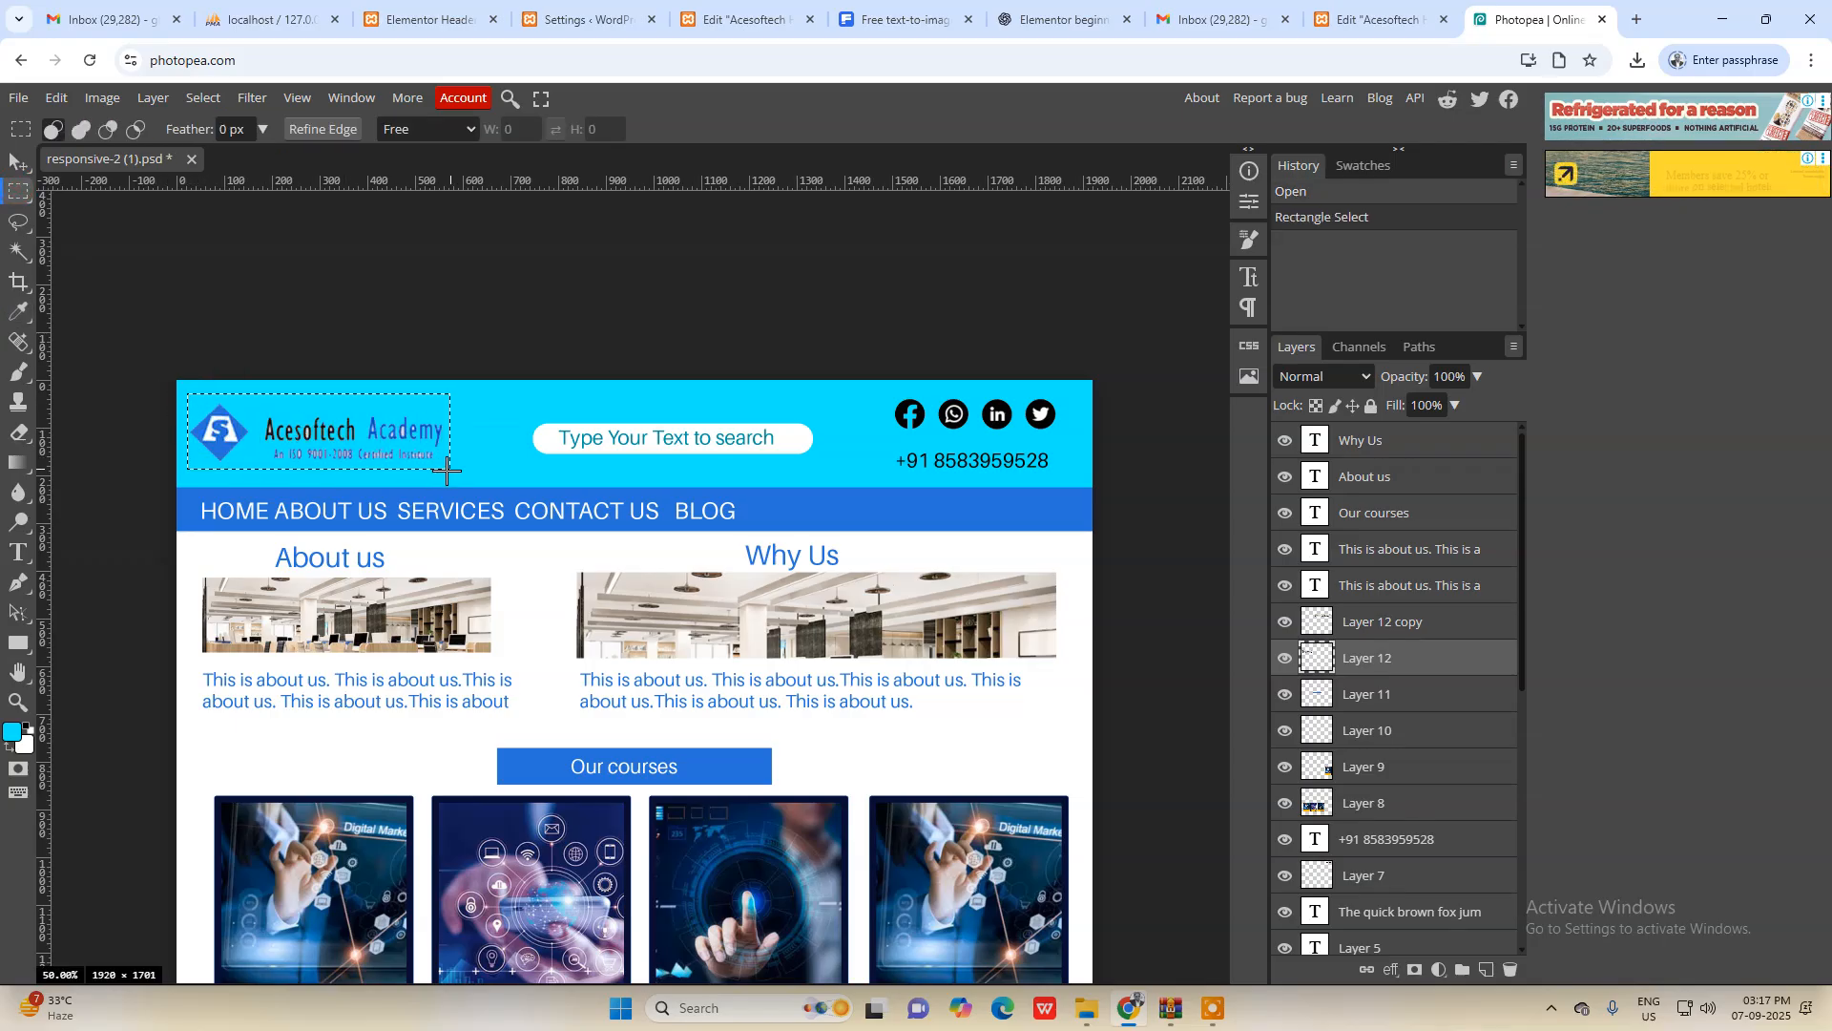
left_click_drag(143, 346, 552, 401)
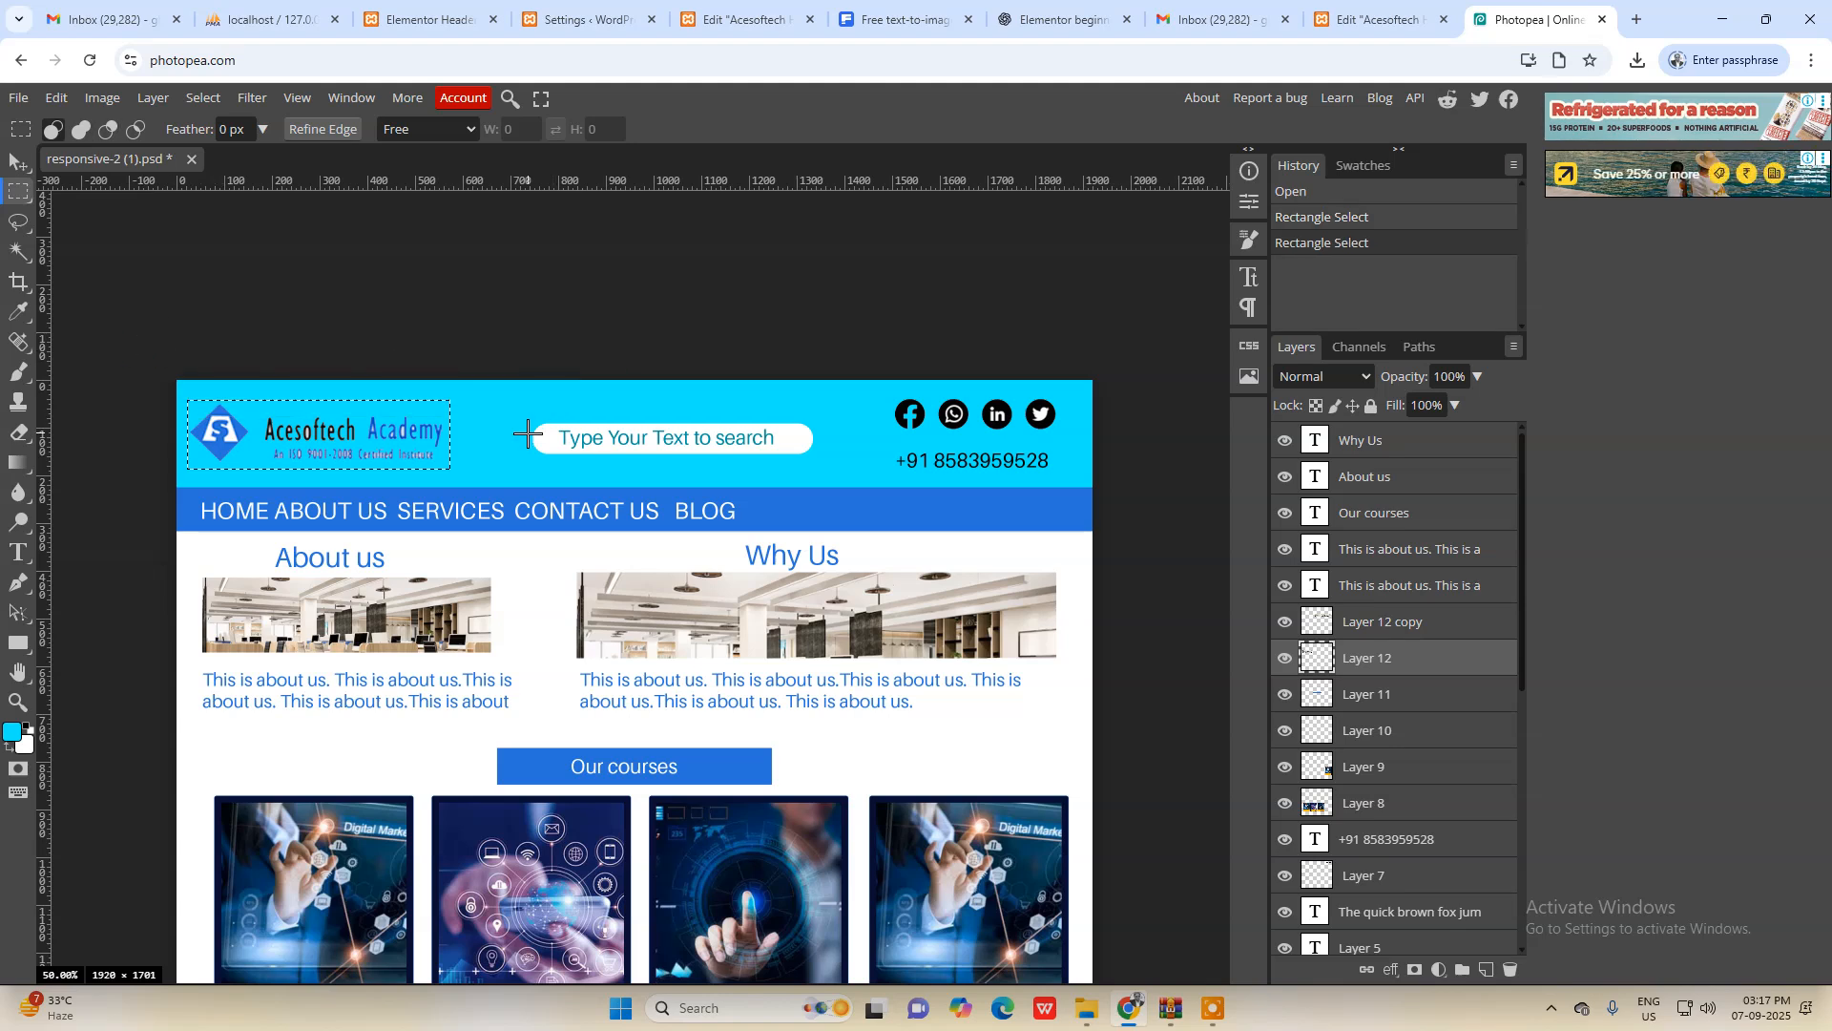
Step: Hide Layer 1 and the Background layer to leave the selected logo on transparency
scroll(1313, 645, "down", 5)
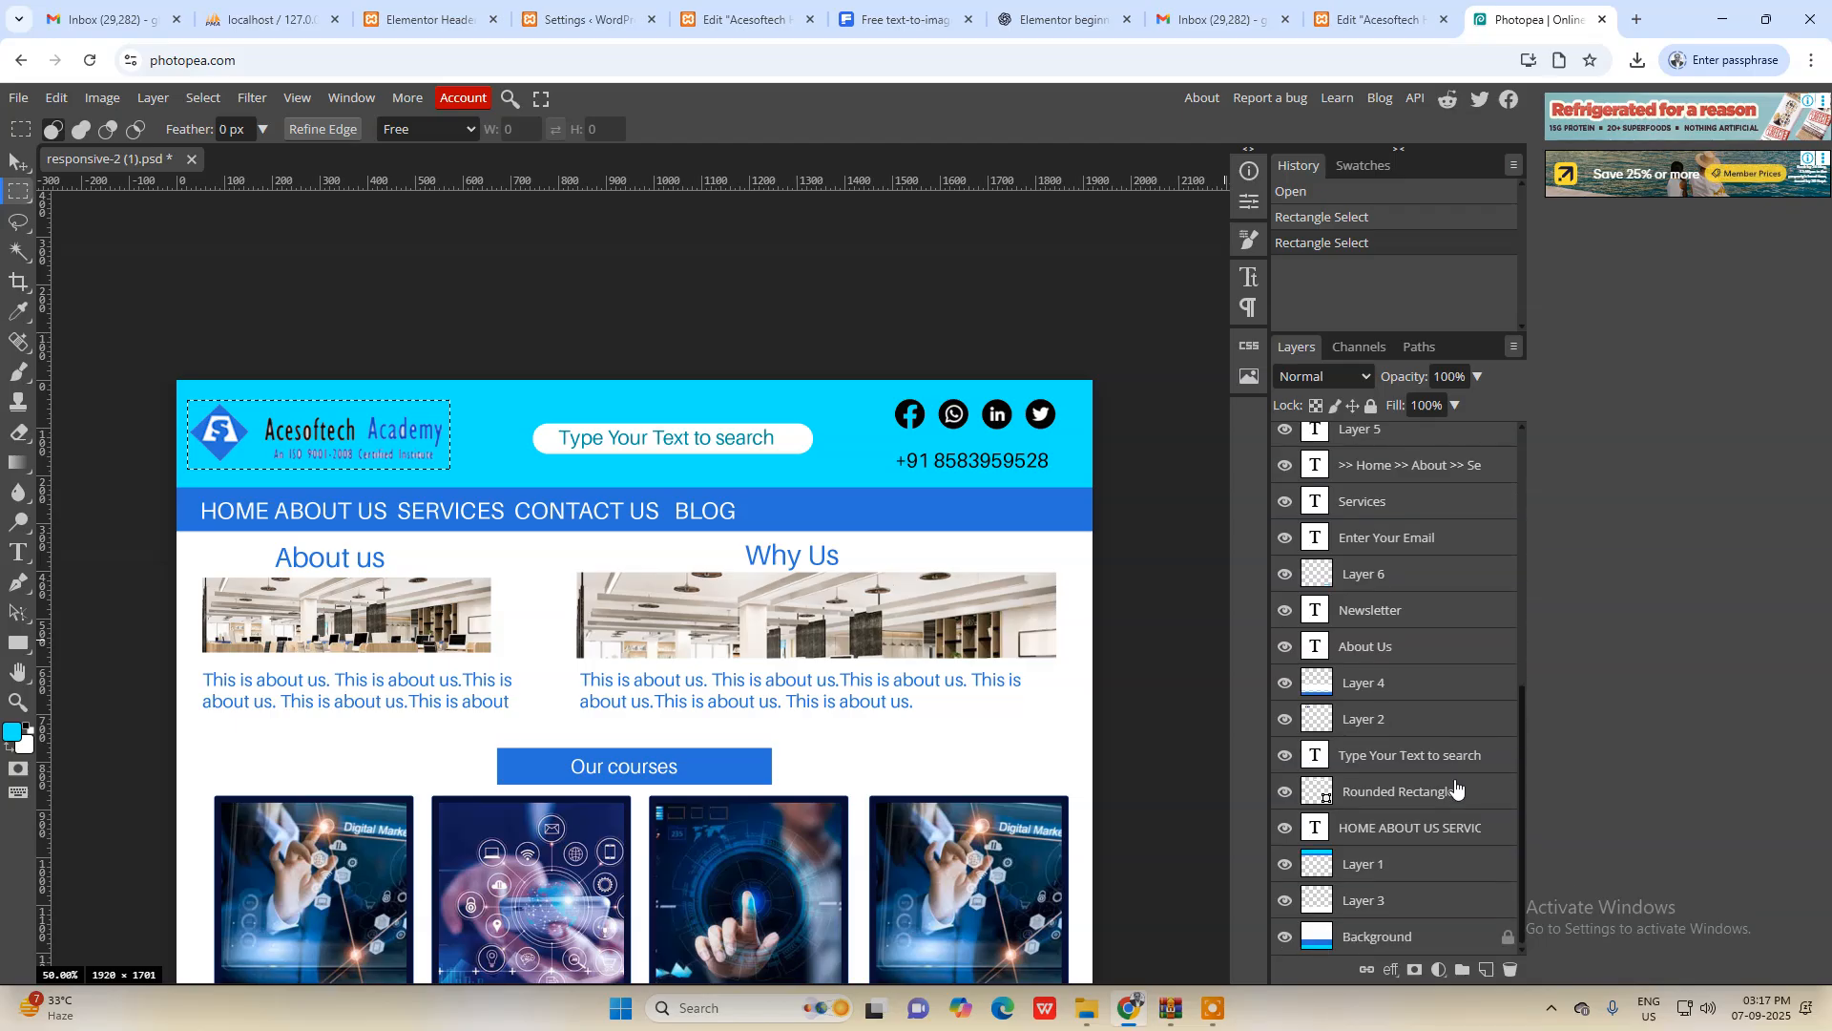
left_click(1285, 939)
left_click(1284, 940)
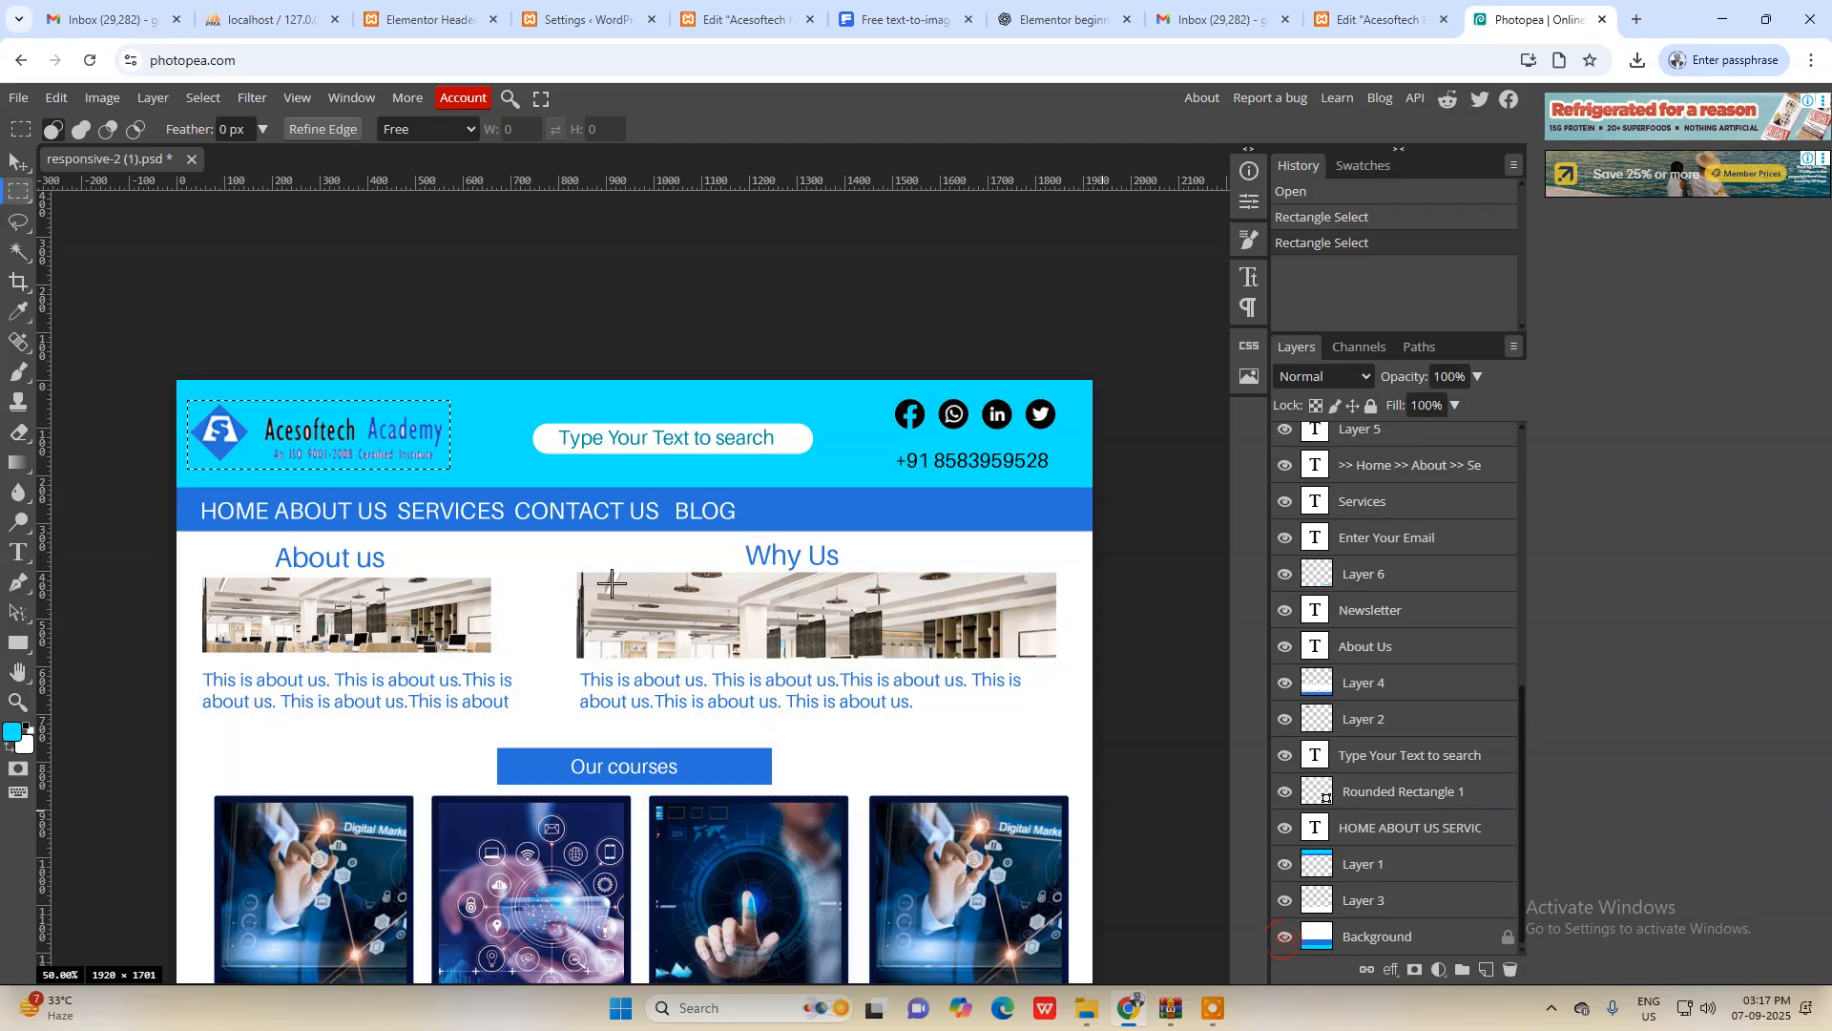
left_click(17, 161)
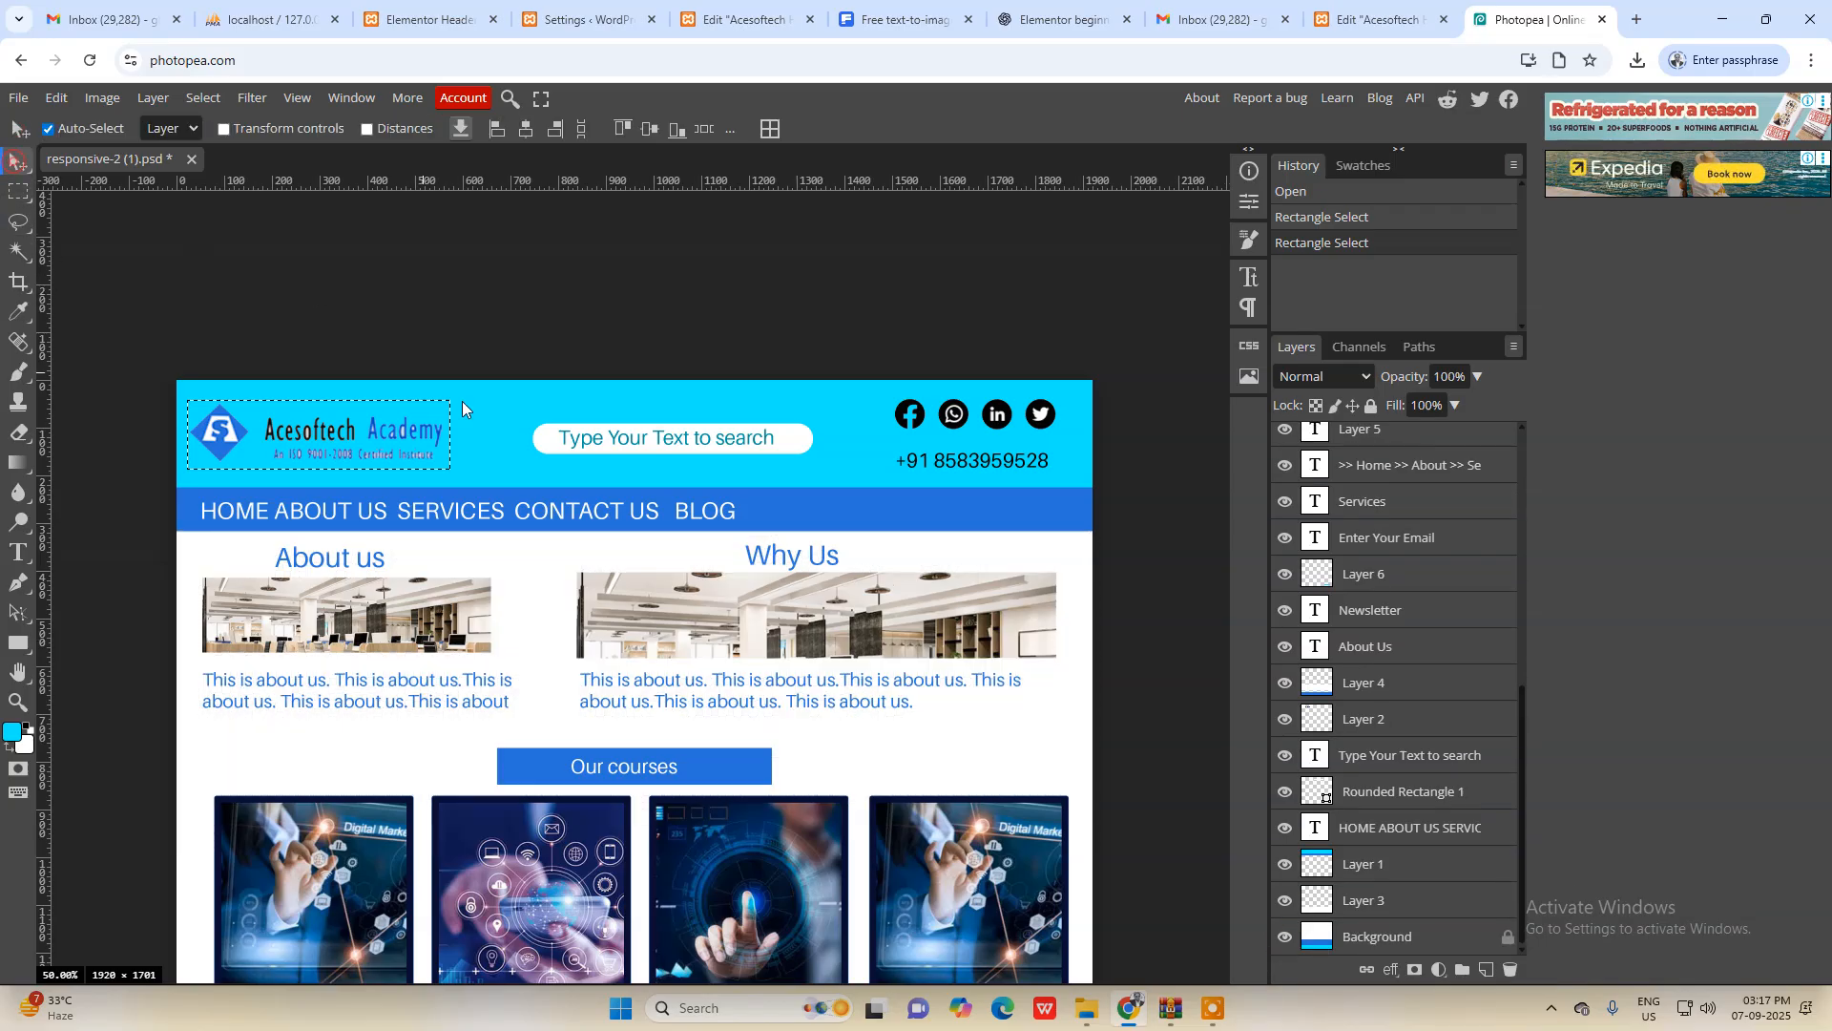
left_click(524, 408)
left_click(1285, 940)
left_click(1284, 939)
left_click(1285, 864)
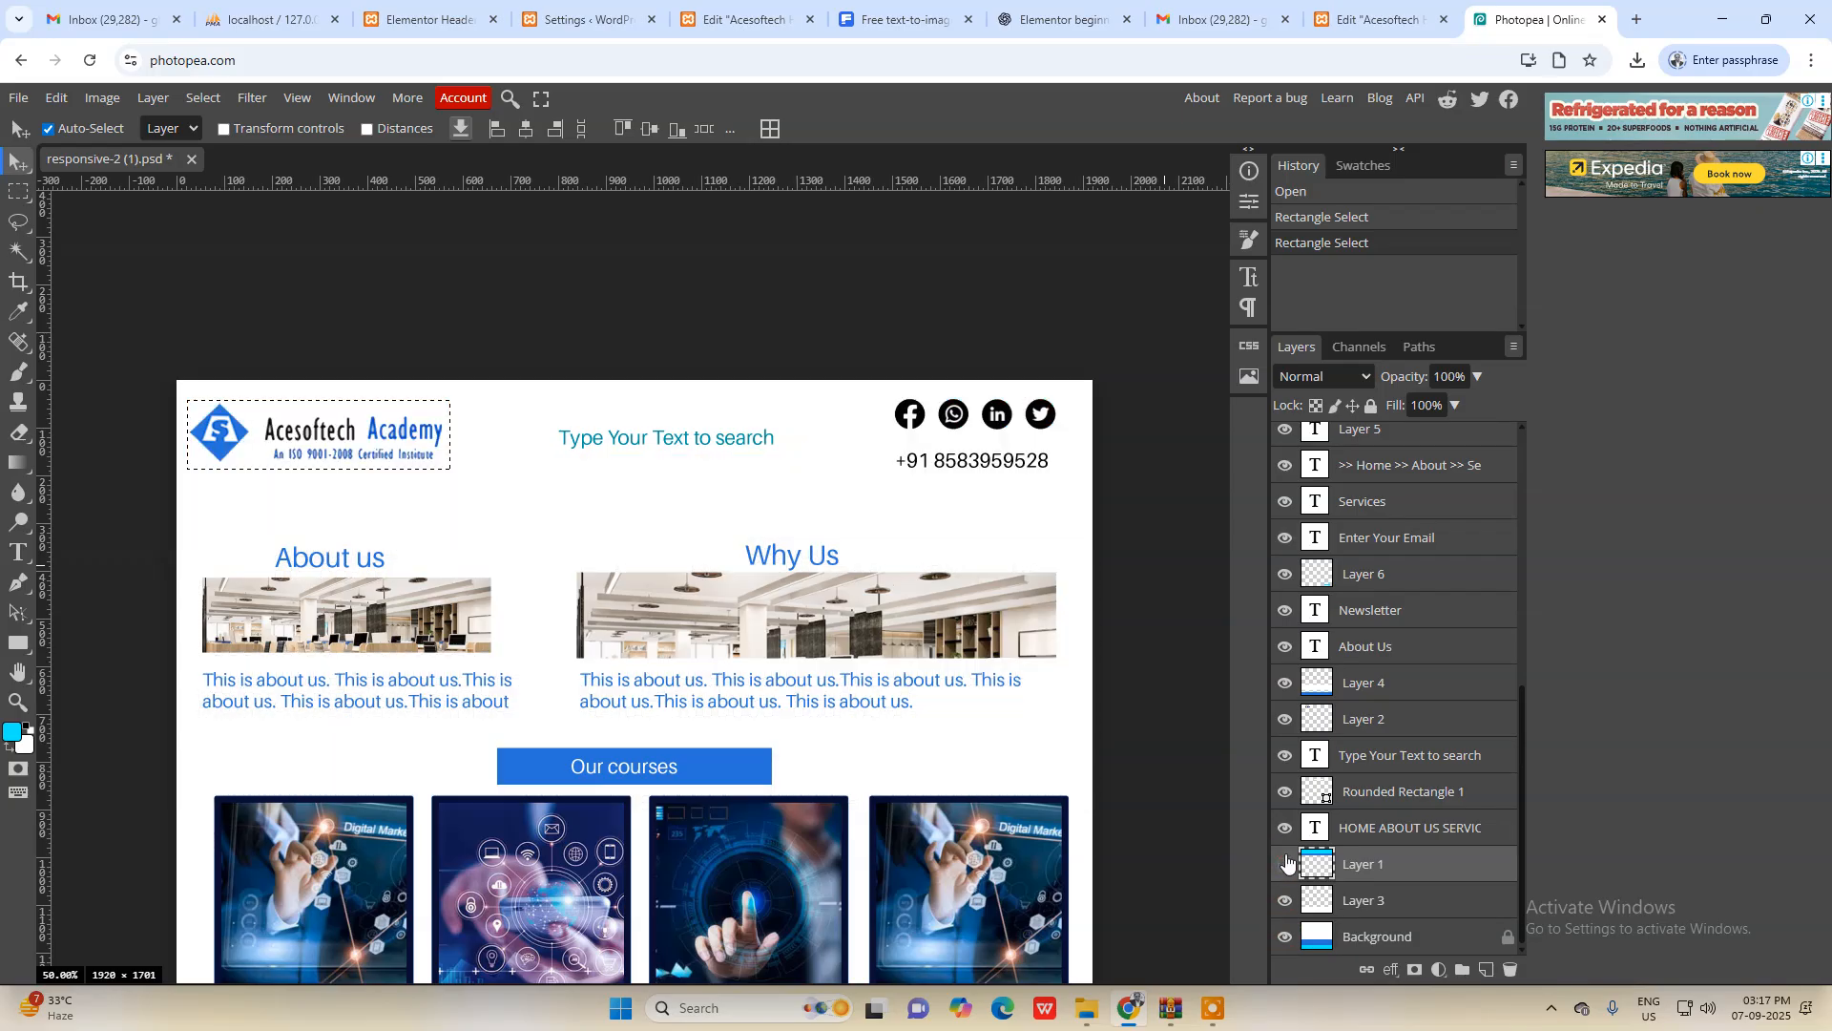
left_click(1285, 939)
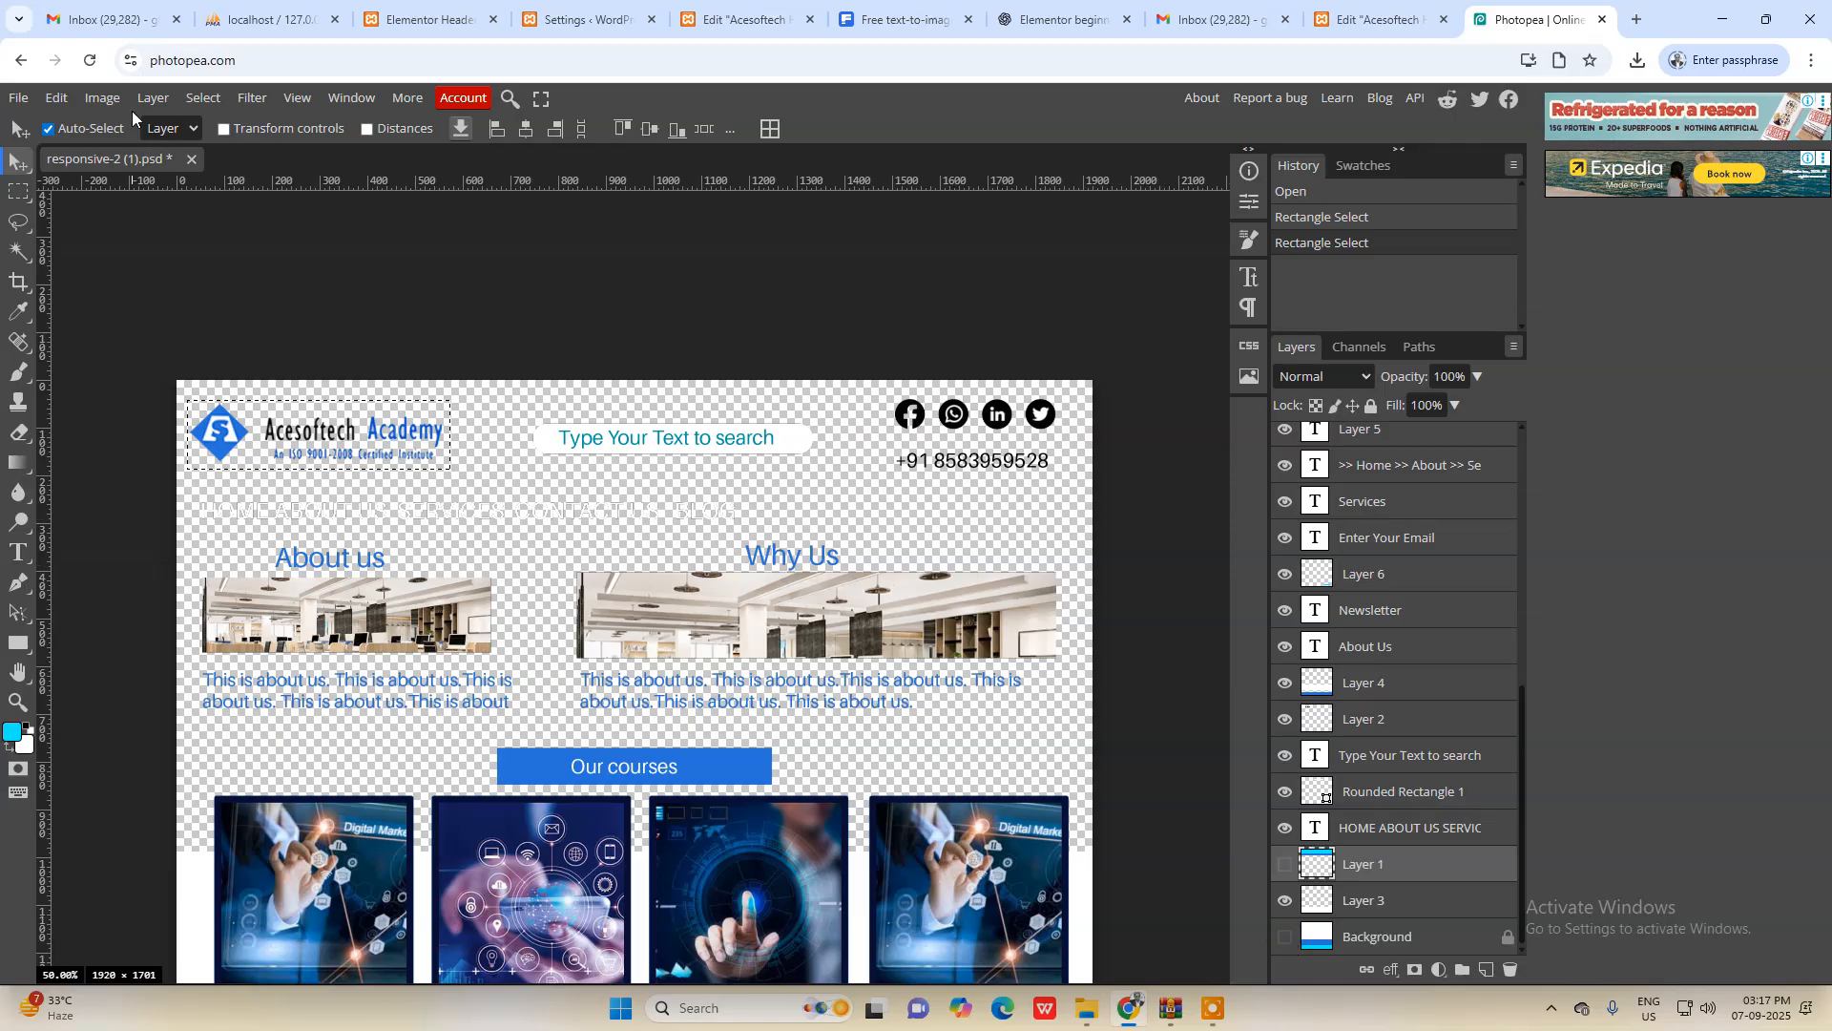
Step: Crop the image to the logo selection and export it as a PNG named logo_ace
left_click(101, 100)
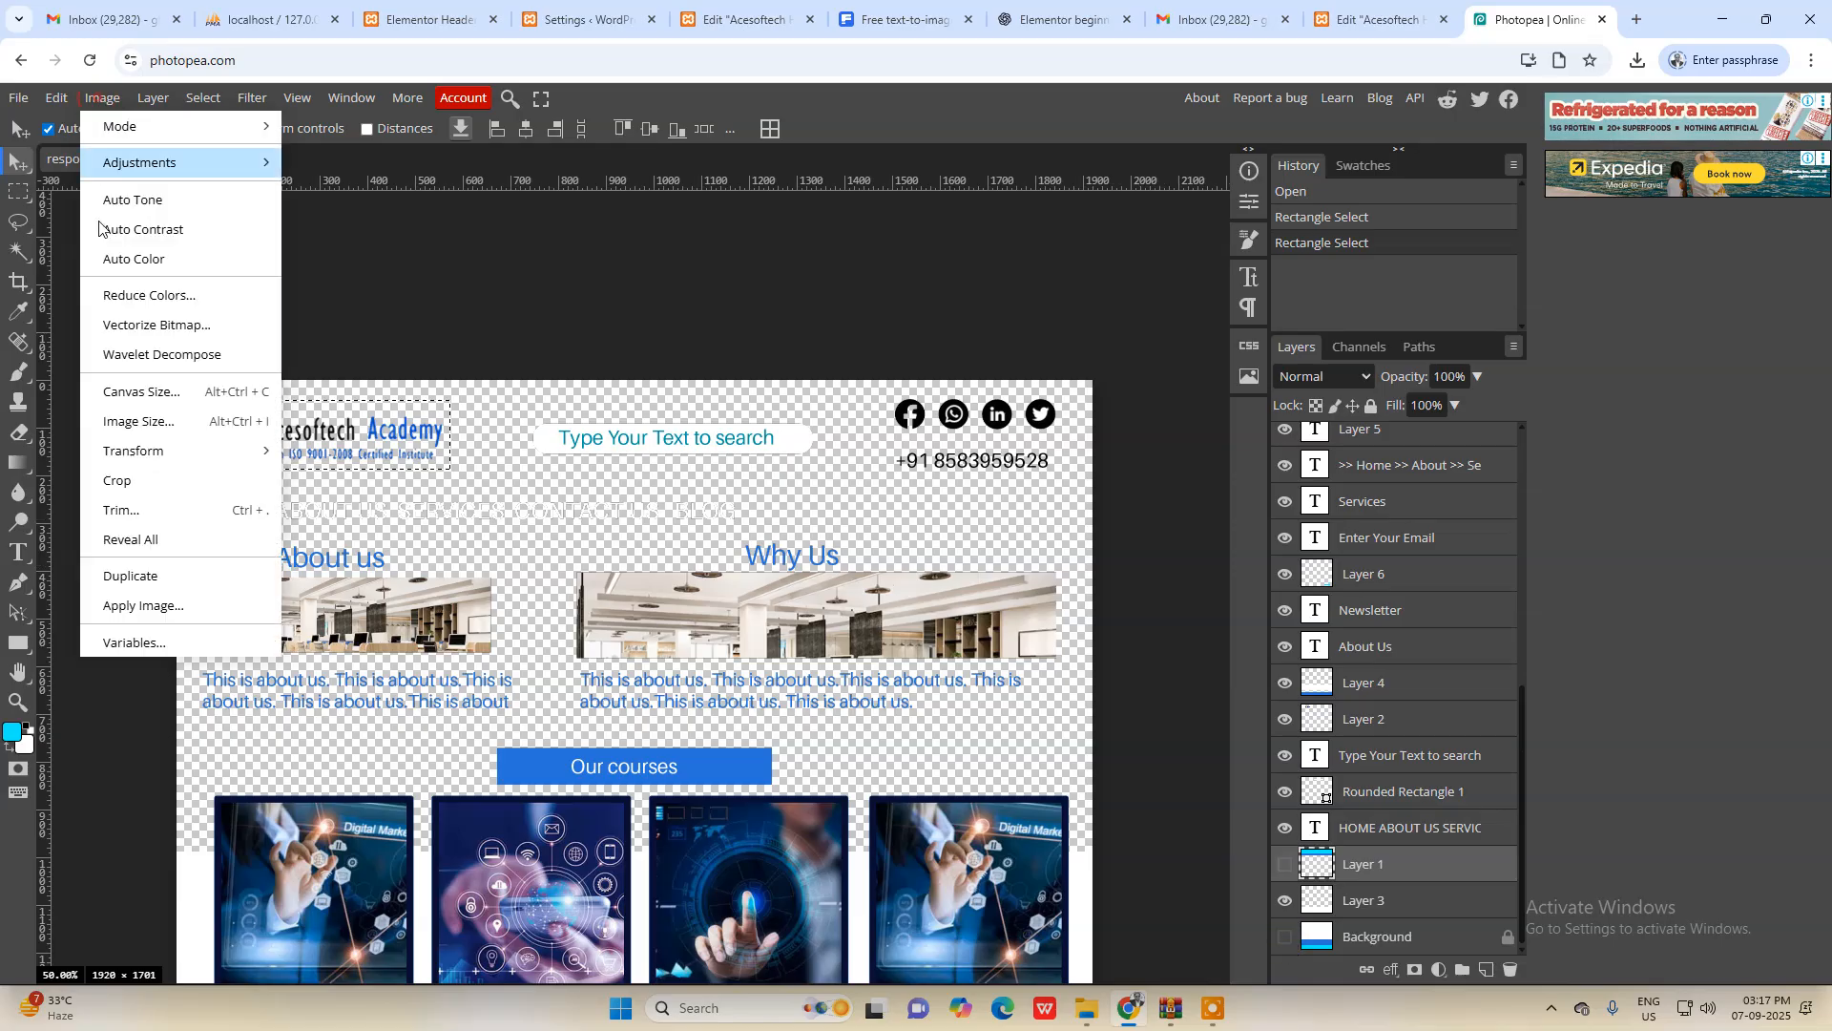
left_click(268, 487)
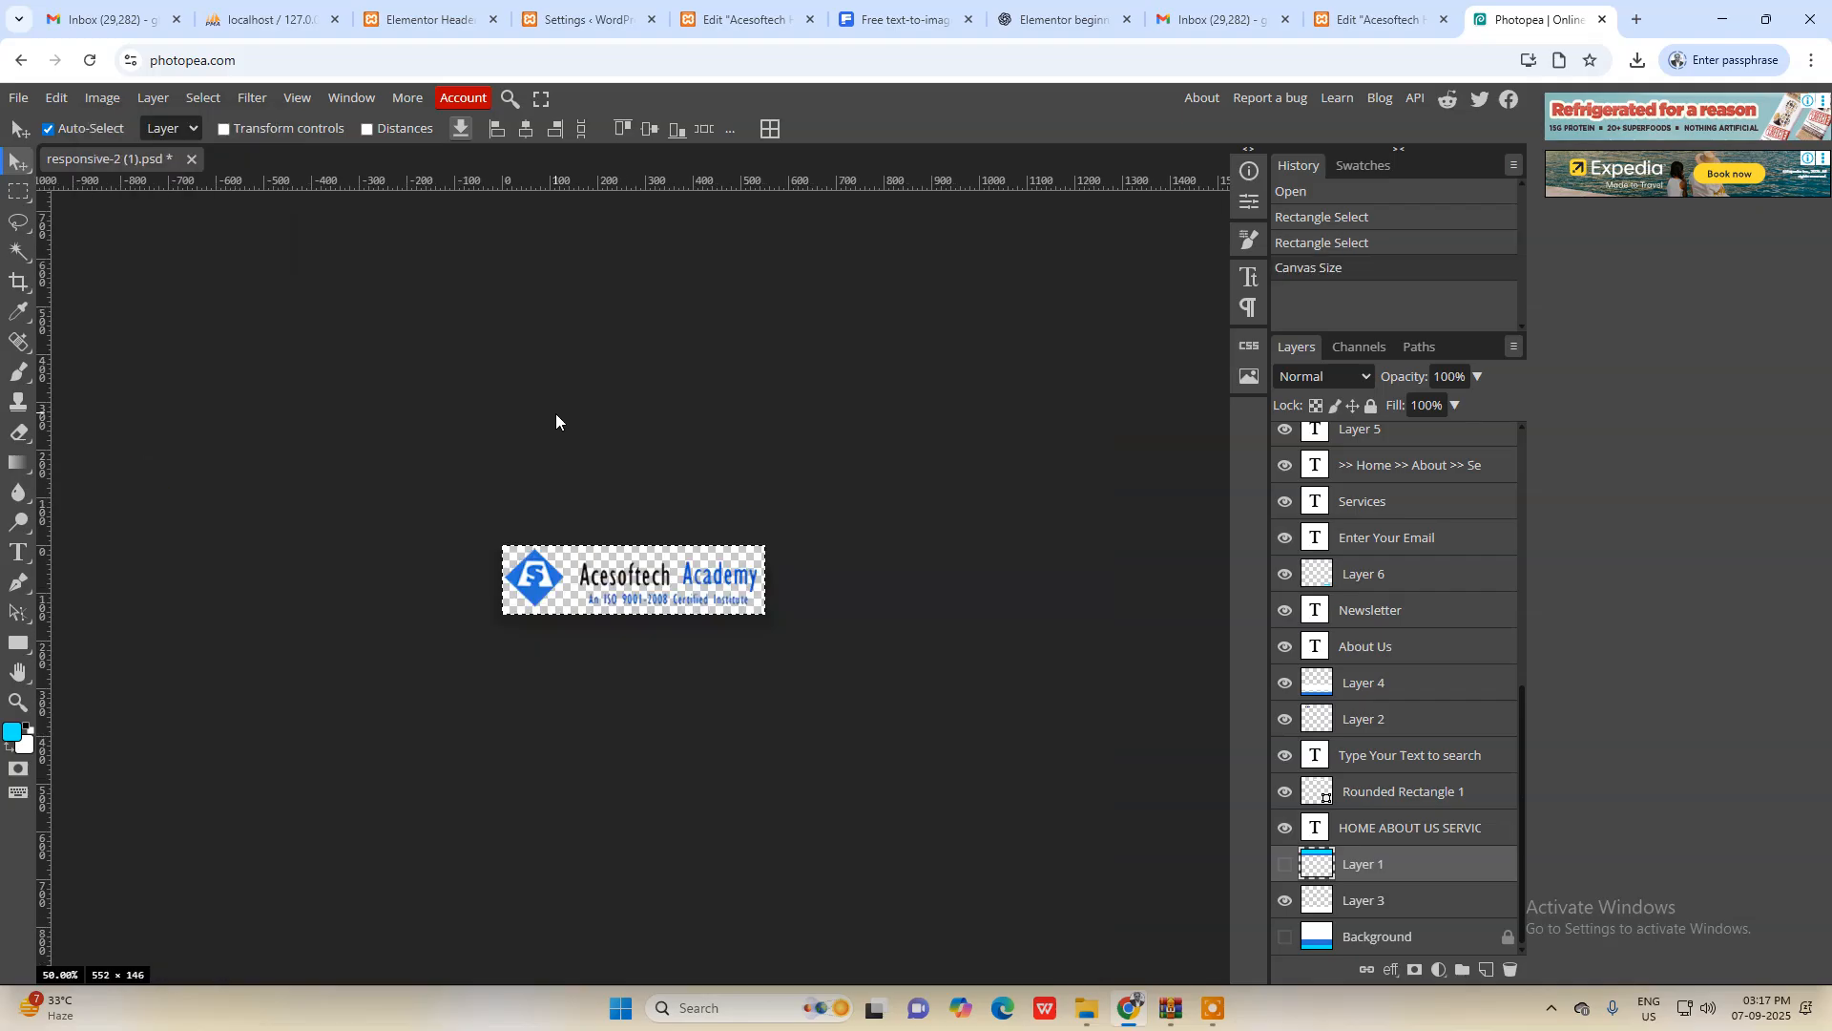
left_click(21, 99)
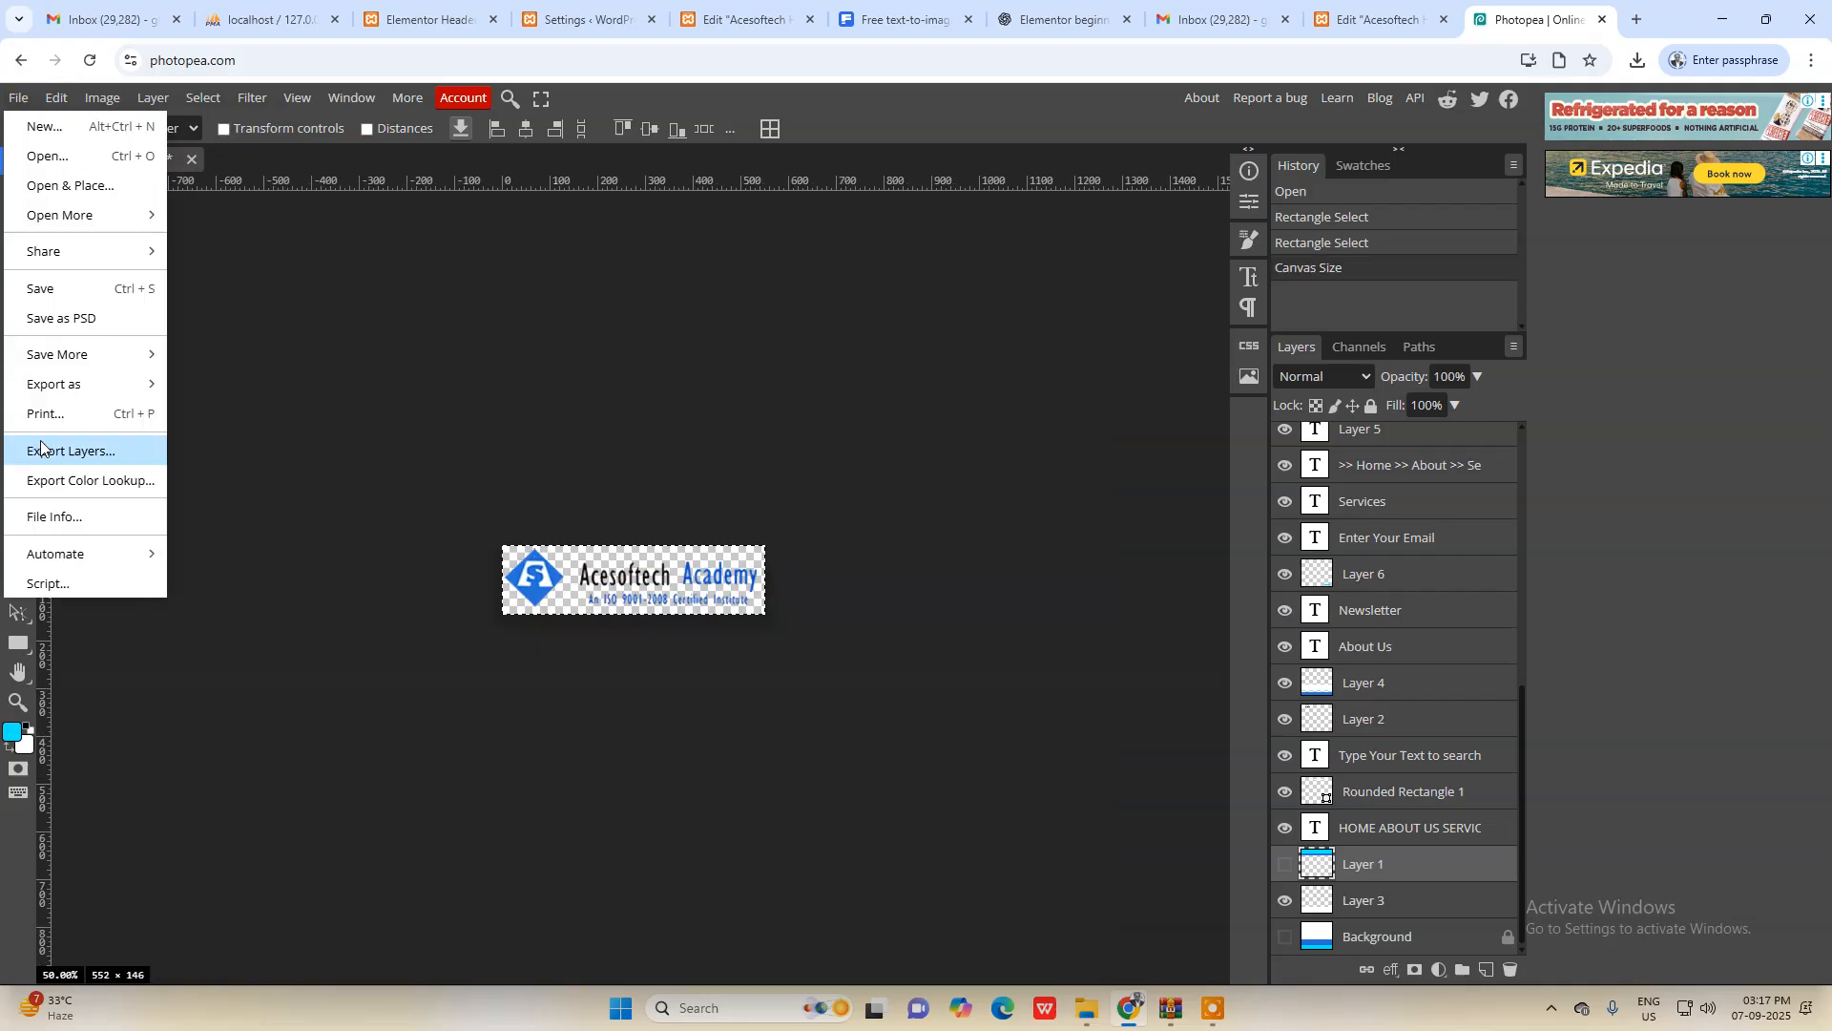
mouse_move(74, 389)
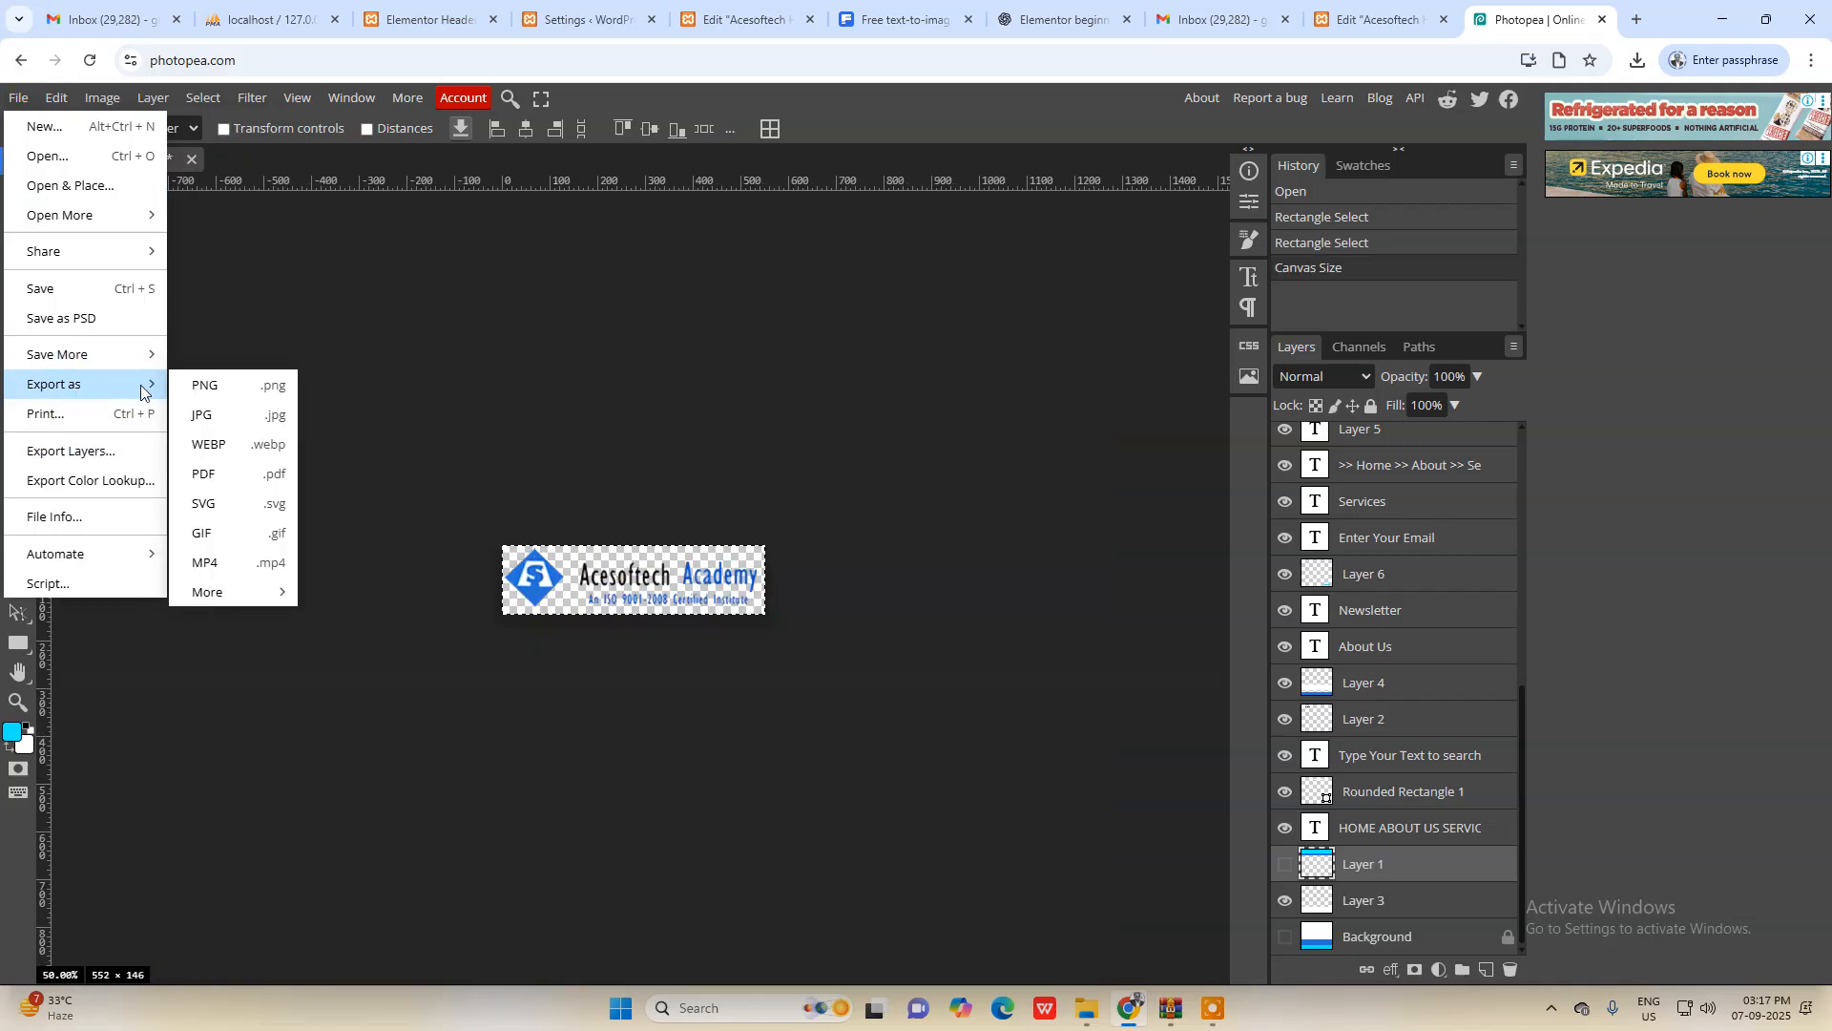
left_click(222, 387)
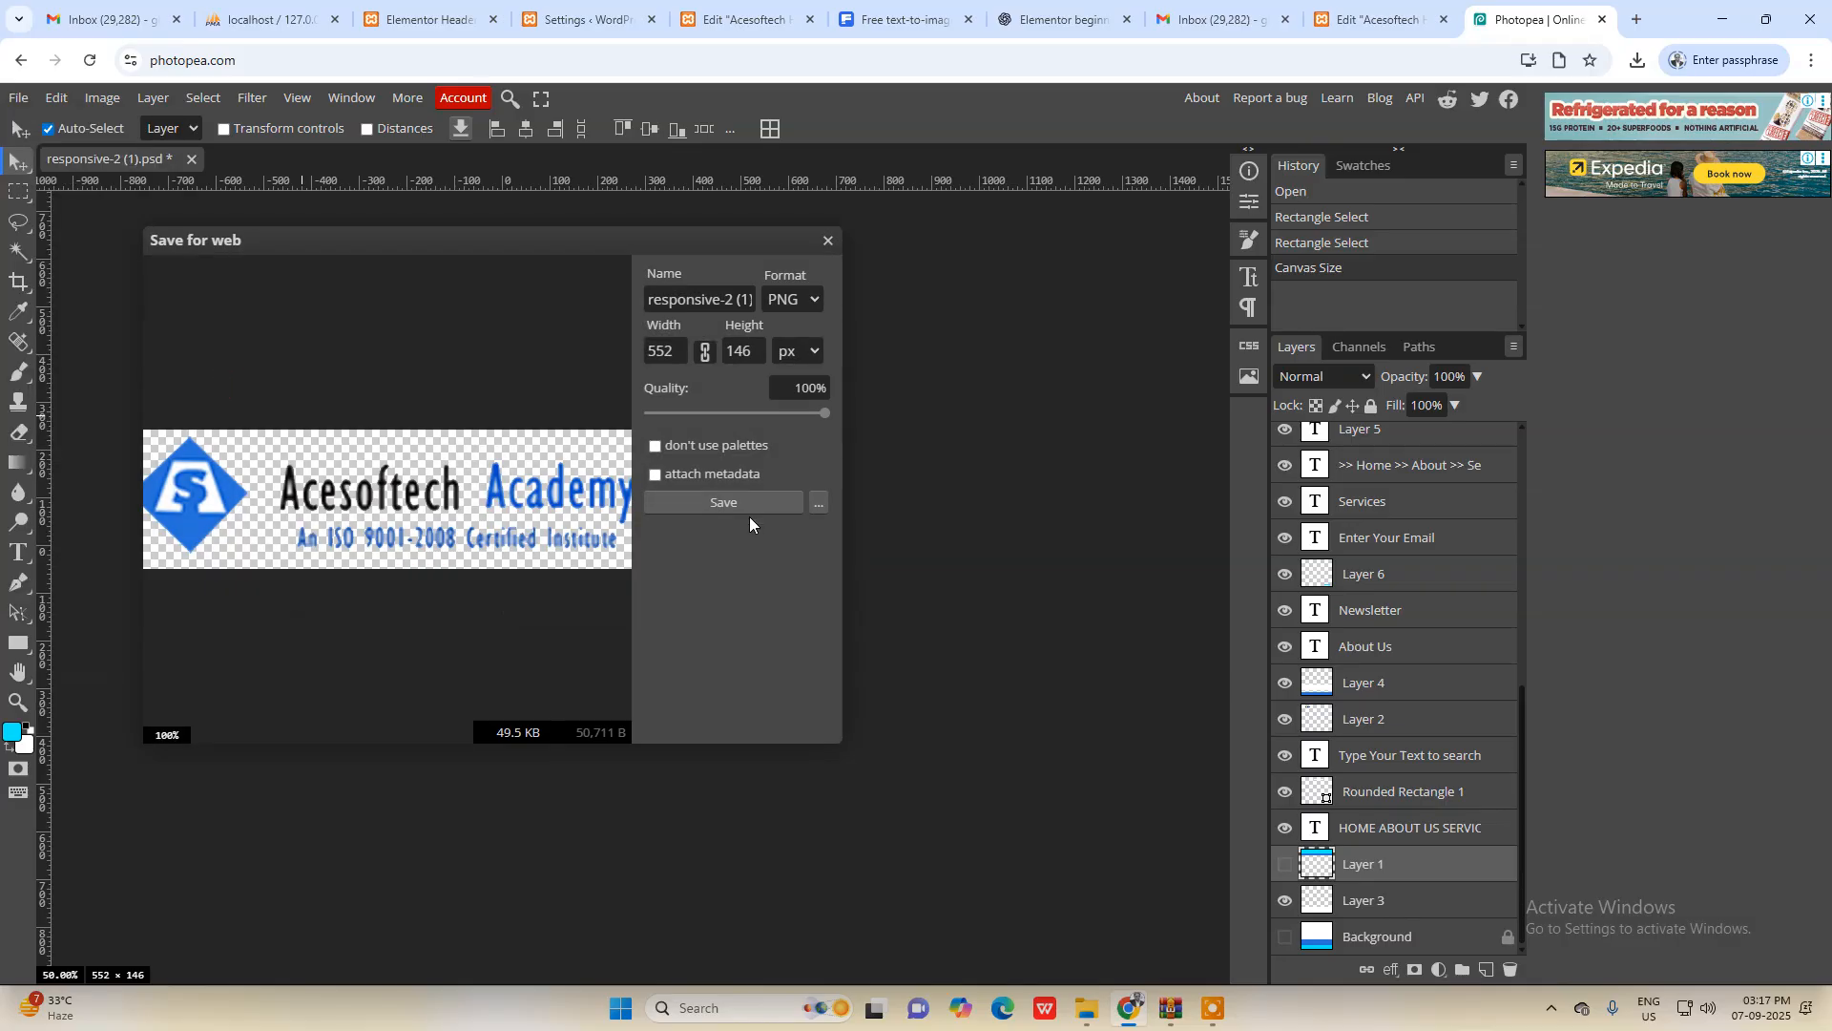
triple_click(706, 300)
type("logo_ace")
left_click(703, 504)
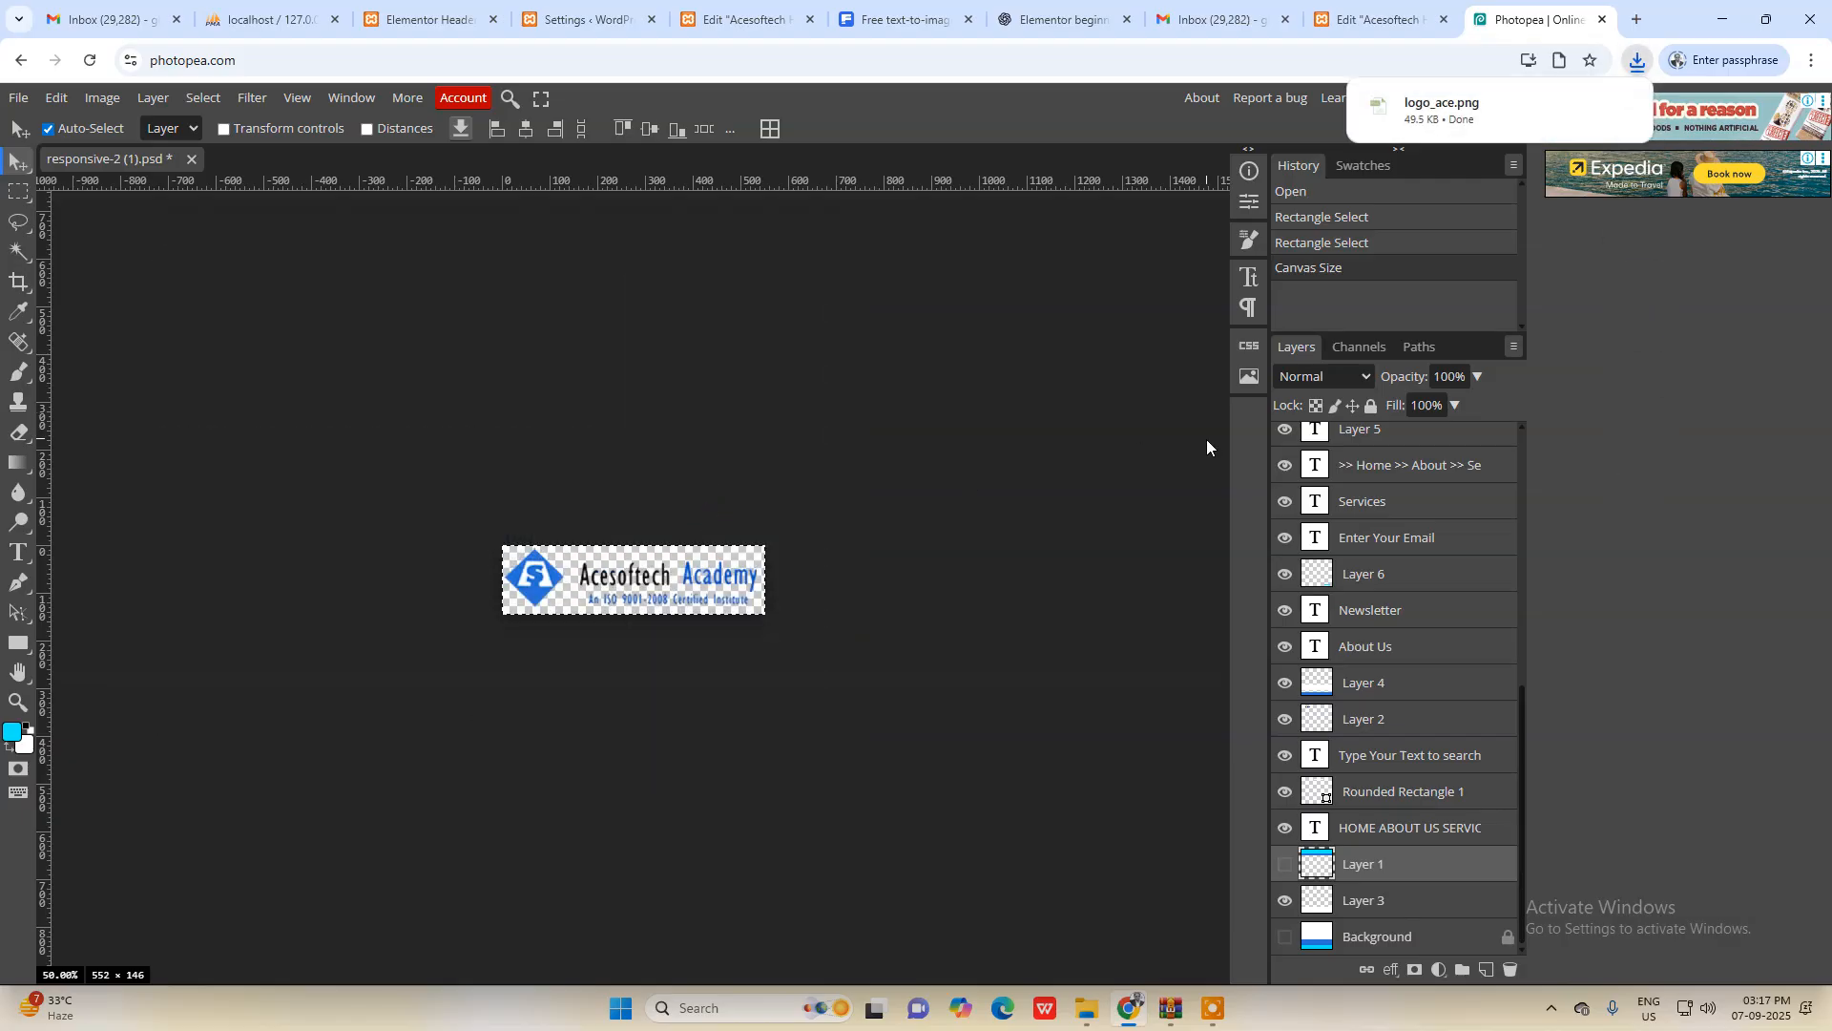
Step: Switch to the Acesoftech Home editor and add an Image widget to the first column of the cyan grid
left_click(1386, 21)
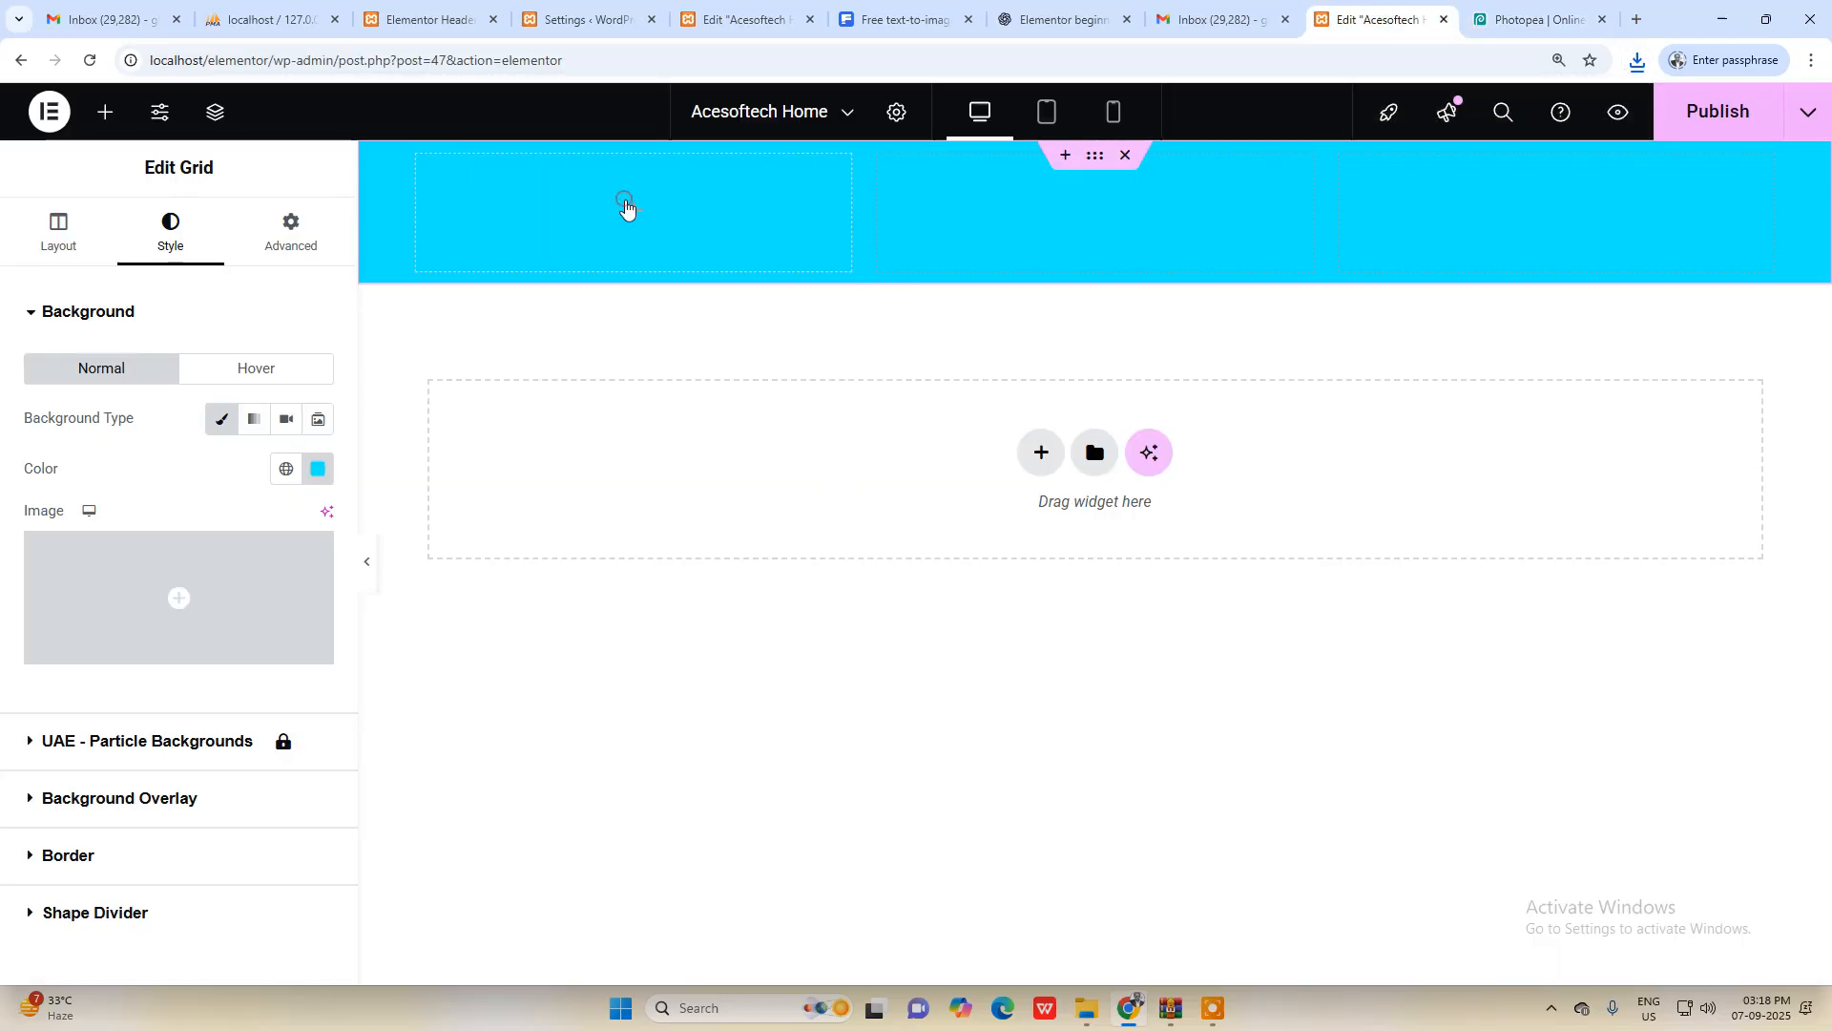
left_click(626, 208)
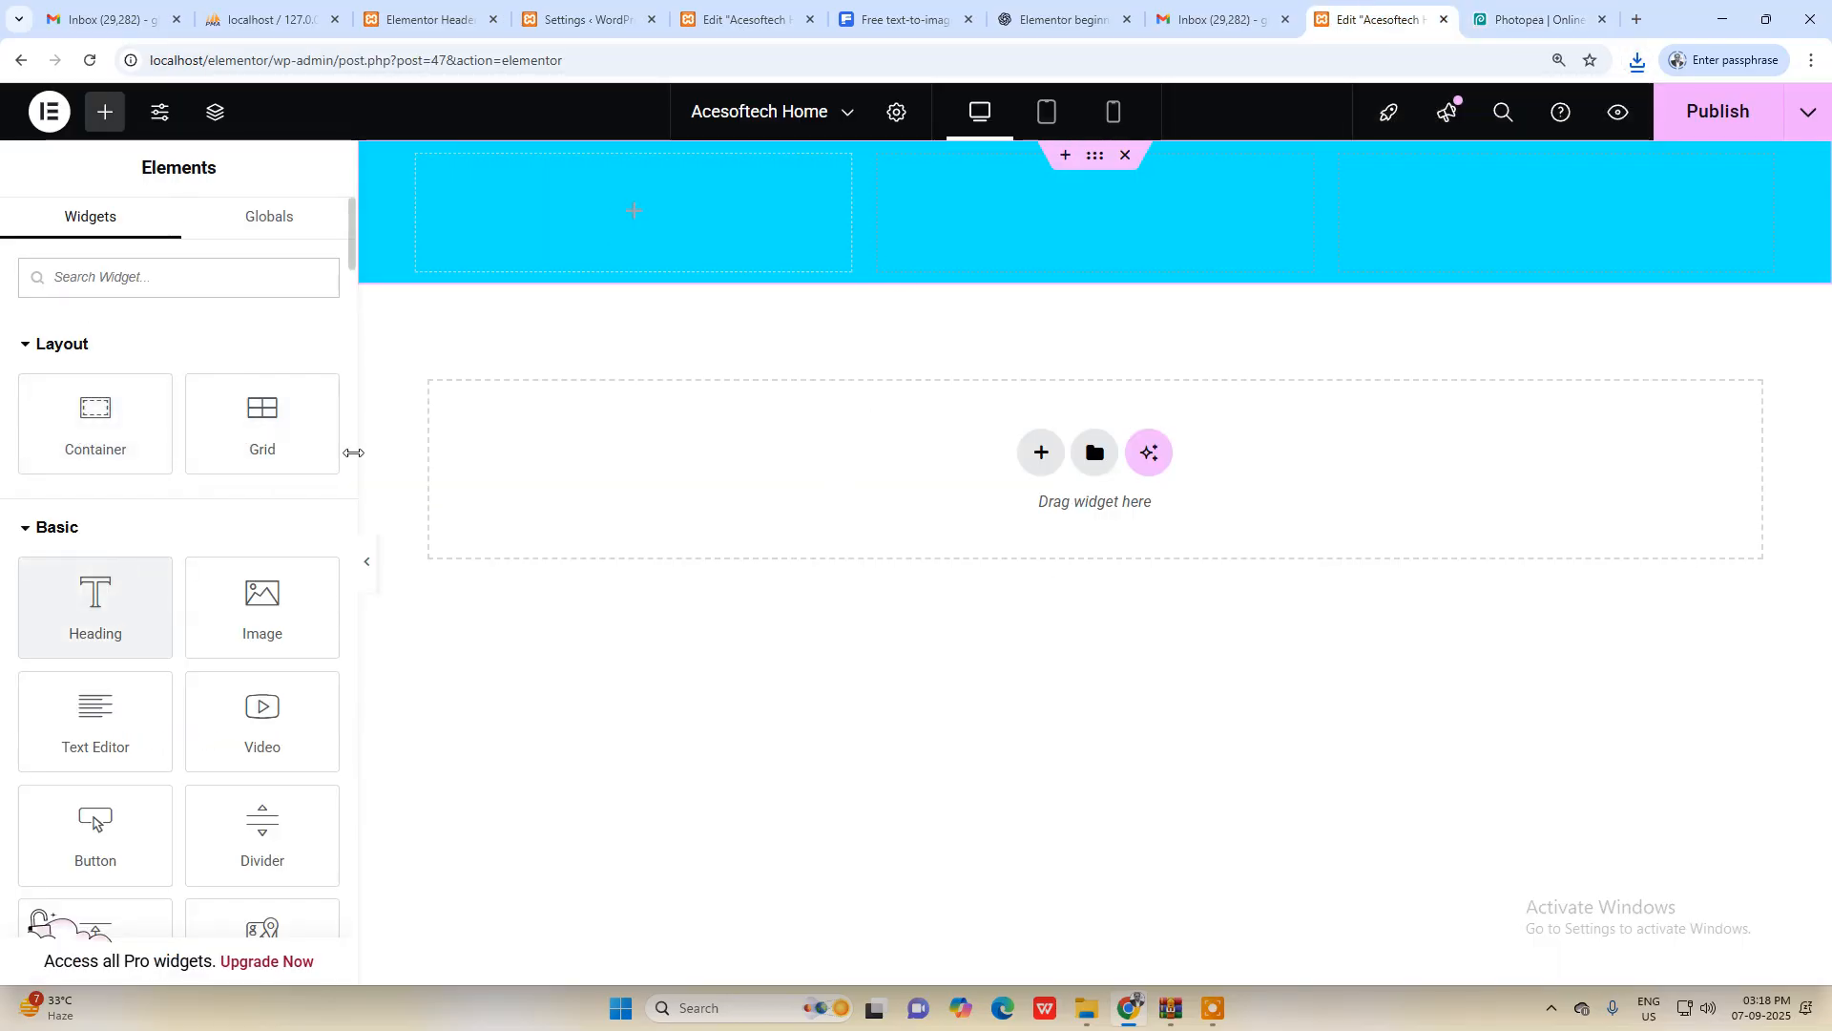
left_click_drag(258, 624, 630, 229)
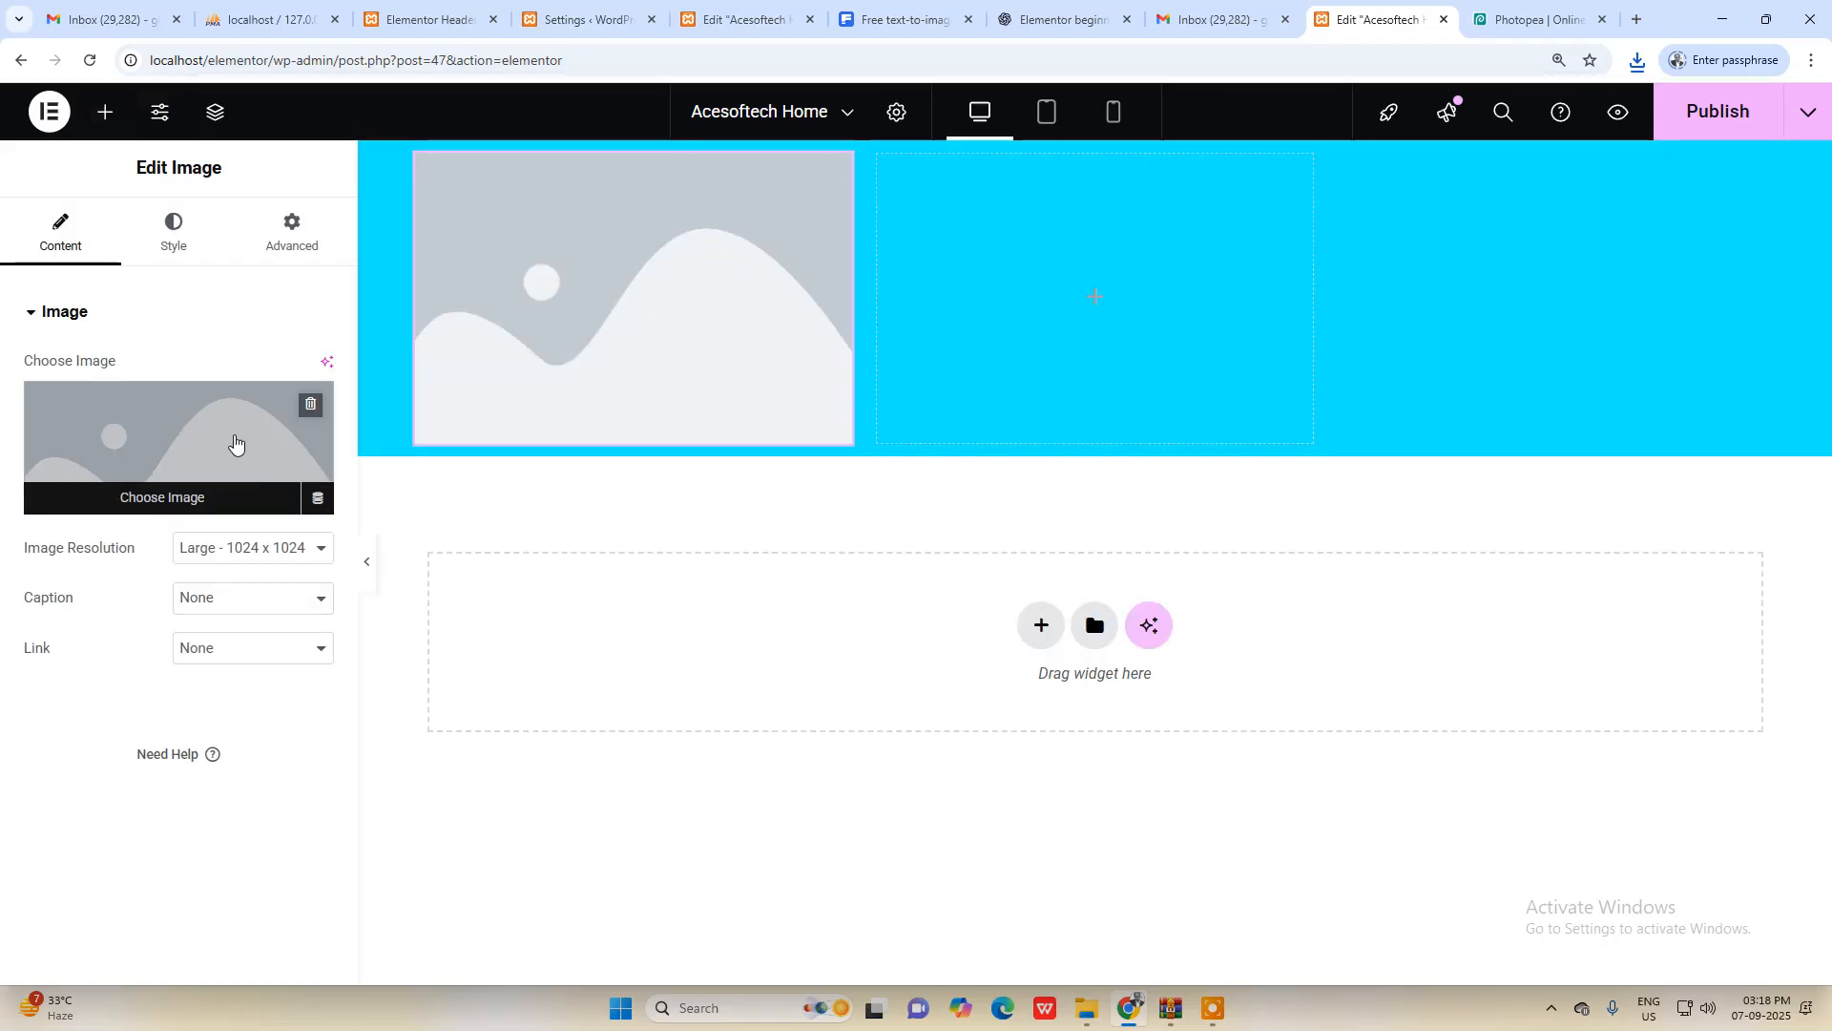
Step: Upload logo_ace.png from Downloads to the media library and use it as the Image widget's picture
left_click(240, 442)
left_click(342, 200)
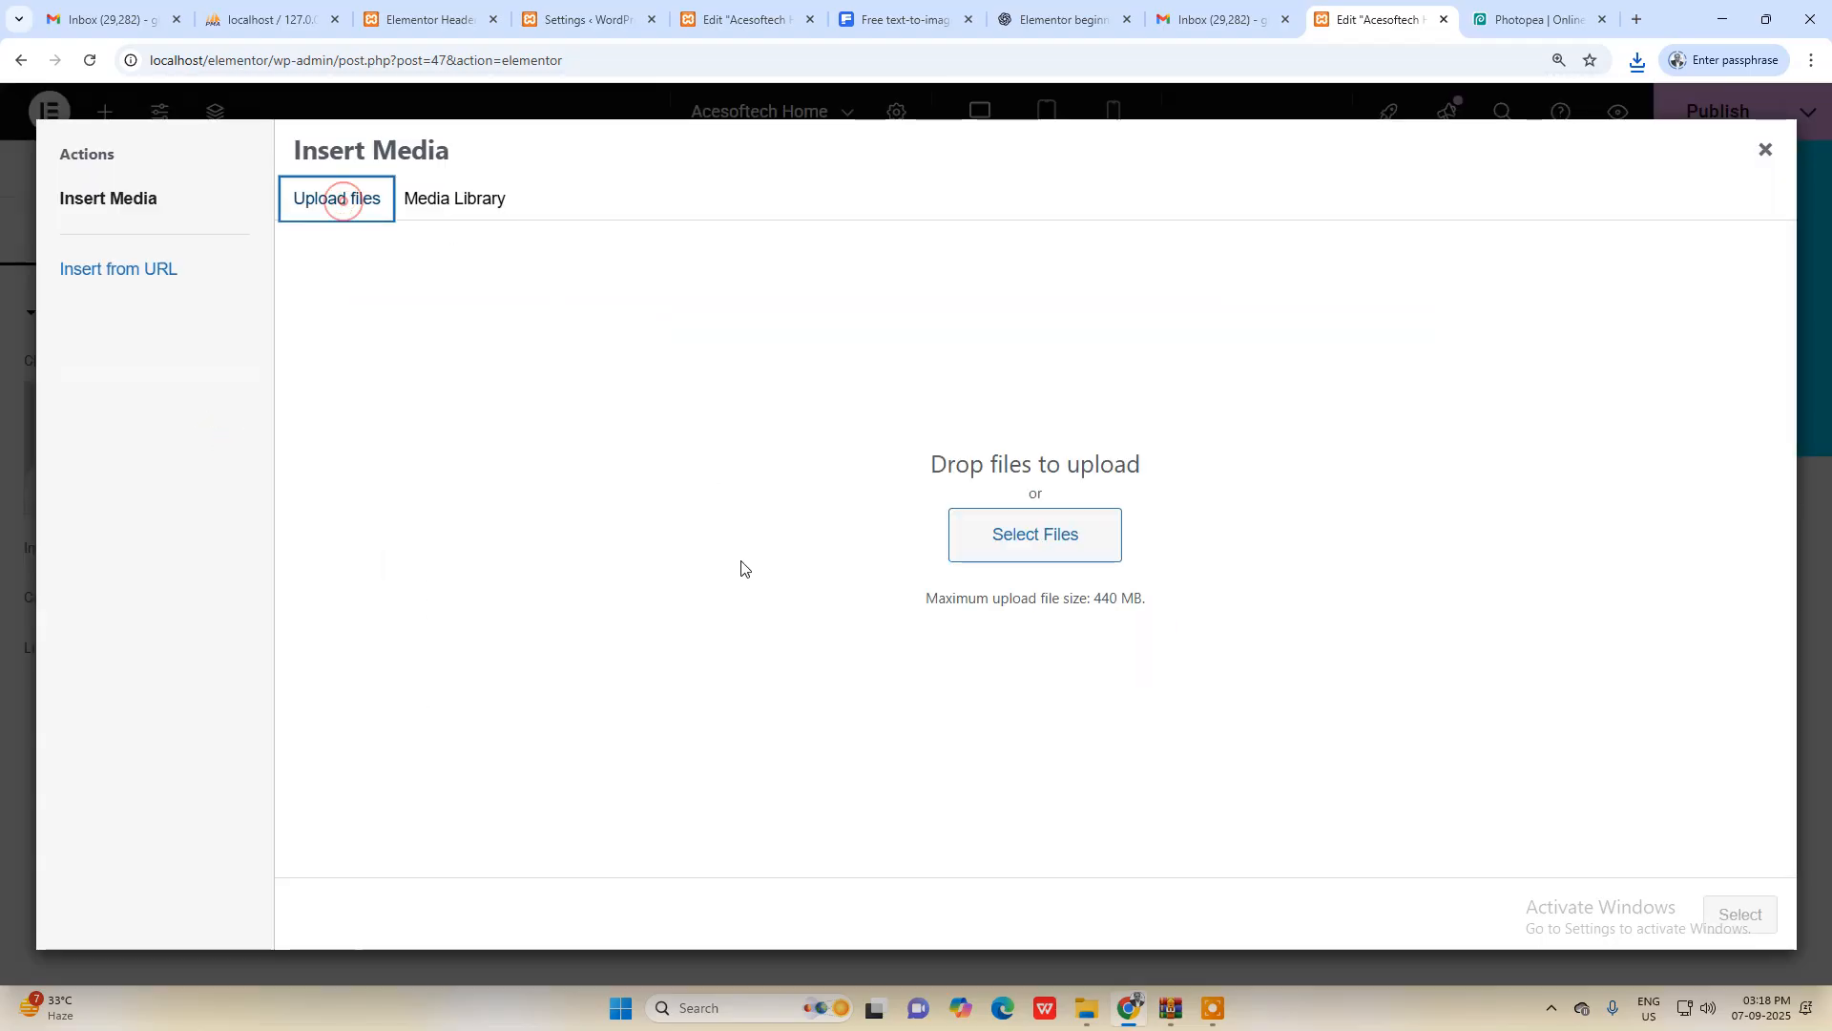
left_click(1027, 530)
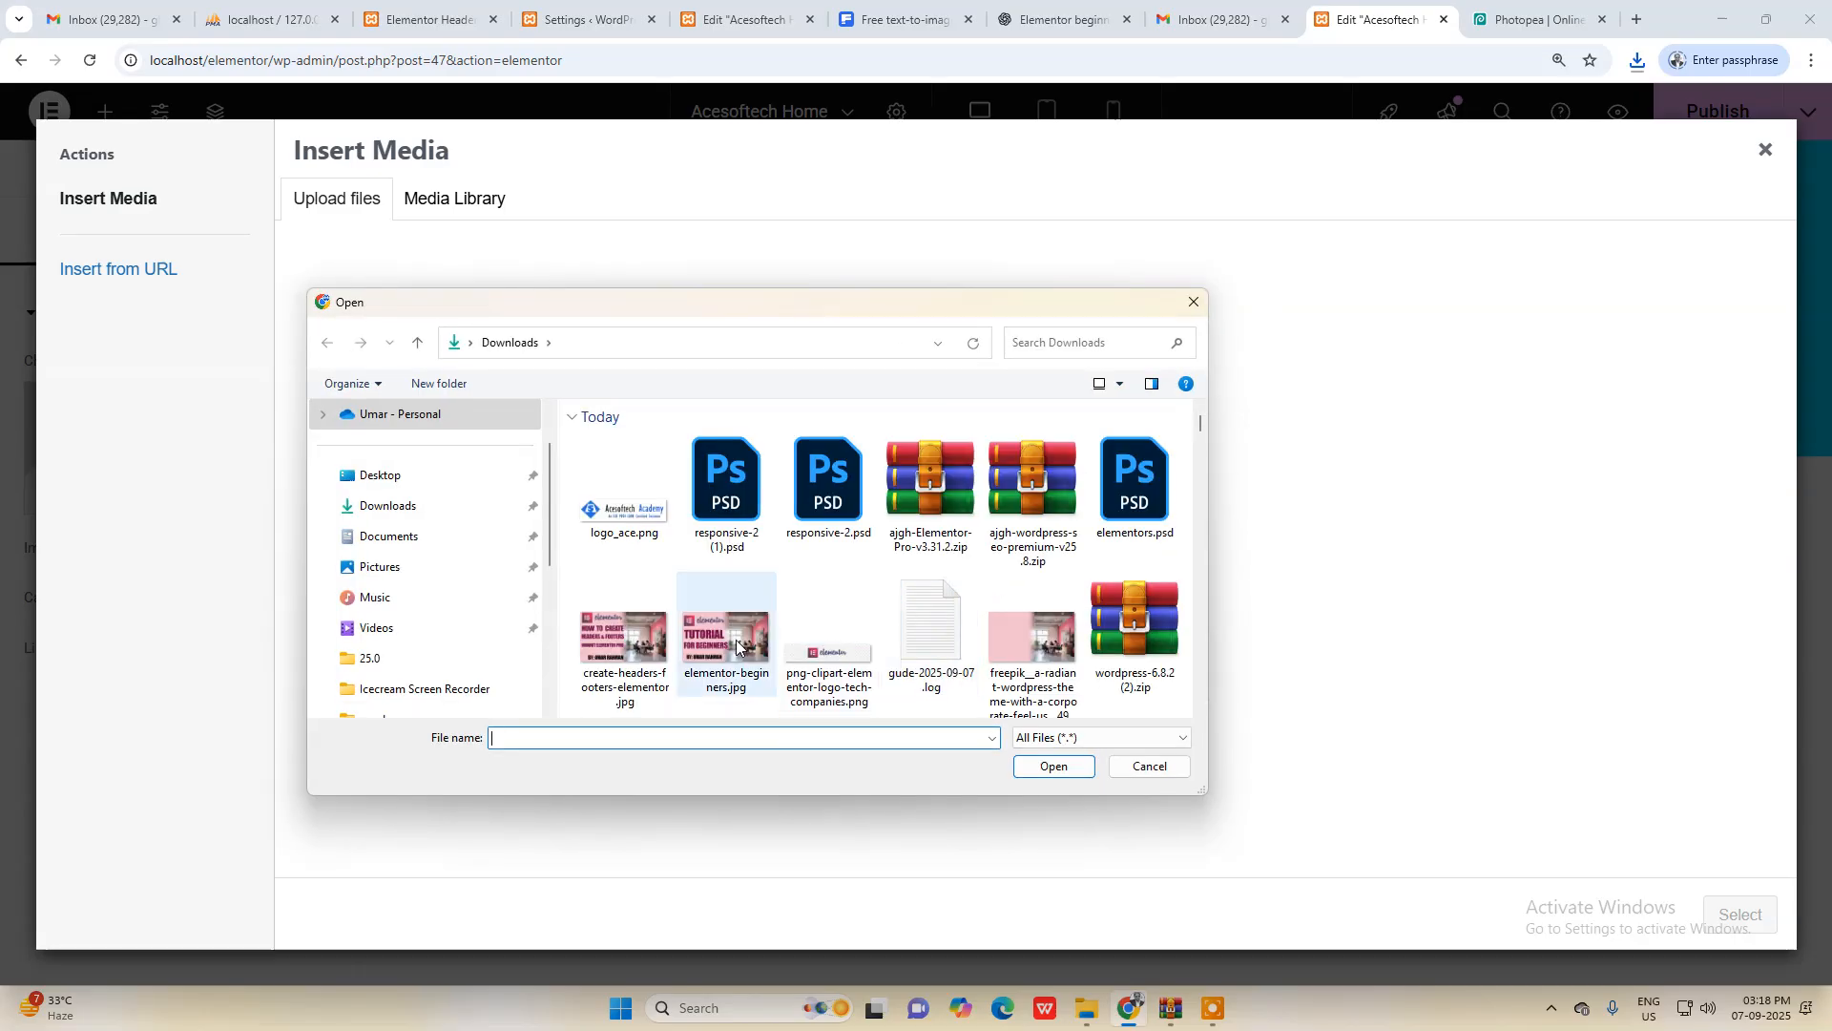
left_click(625, 516)
left_click(1053, 766)
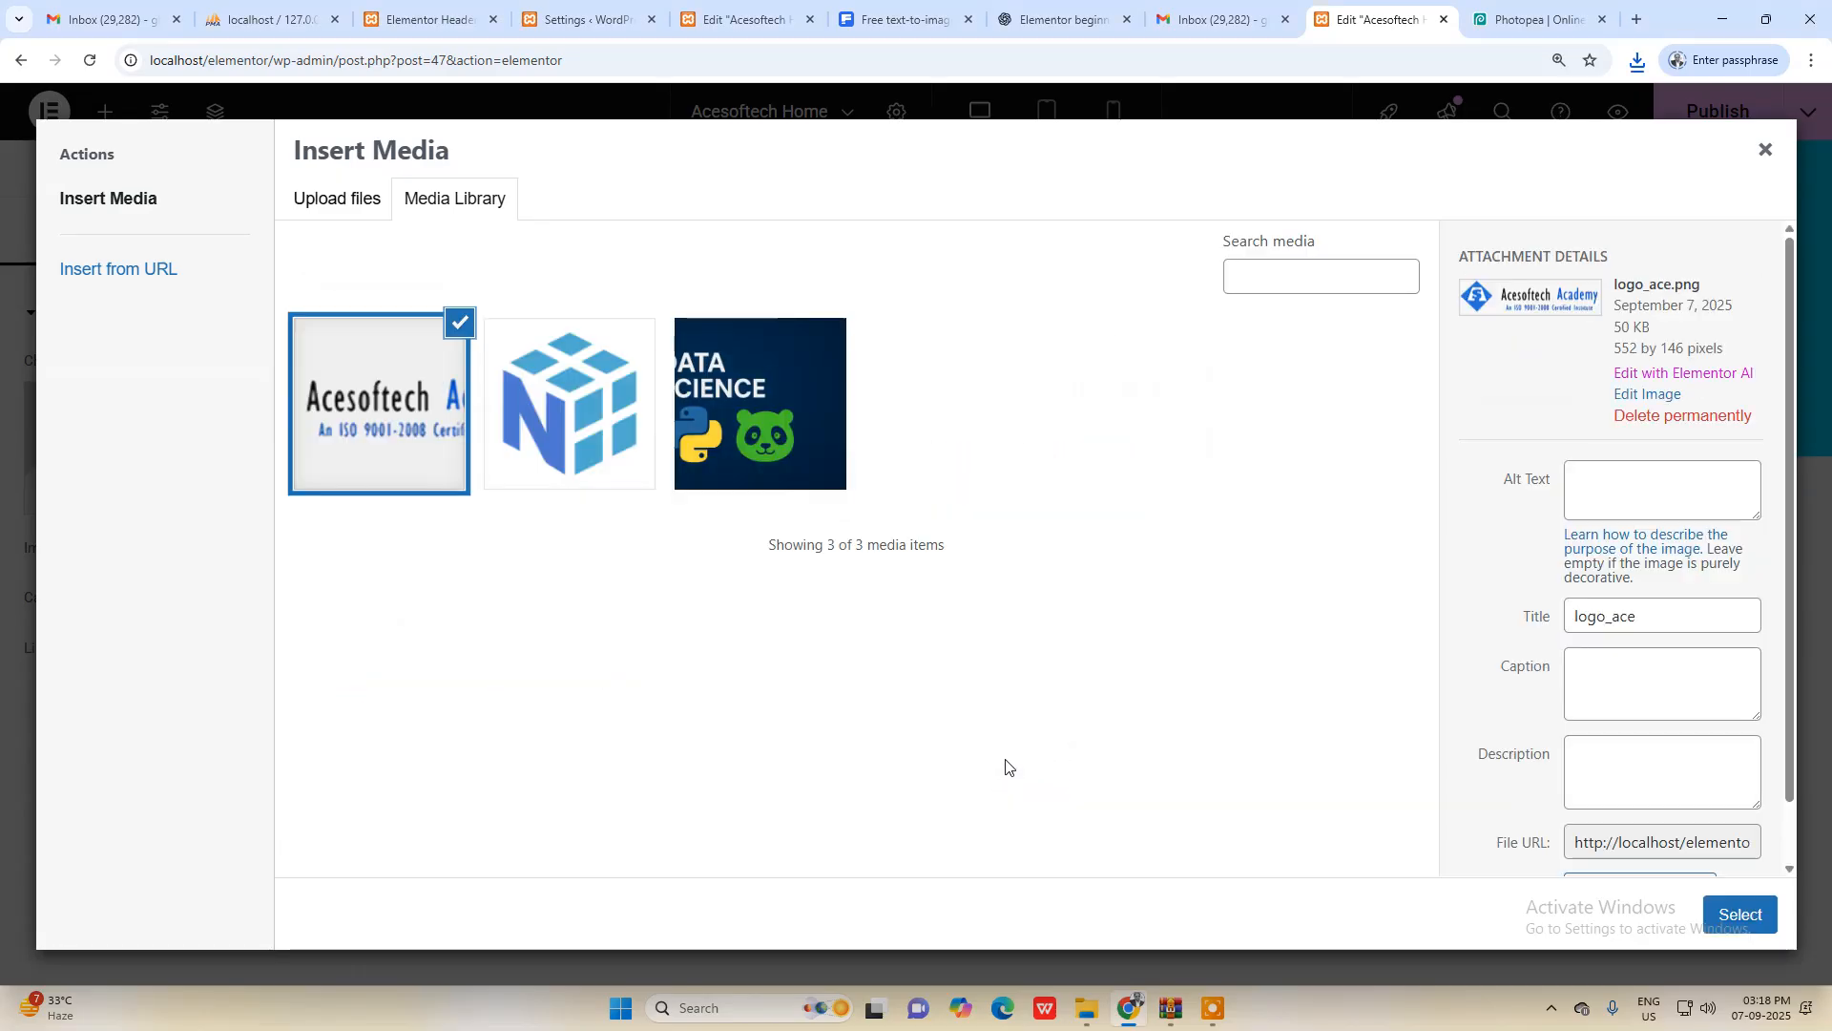
left_click(1741, 914)
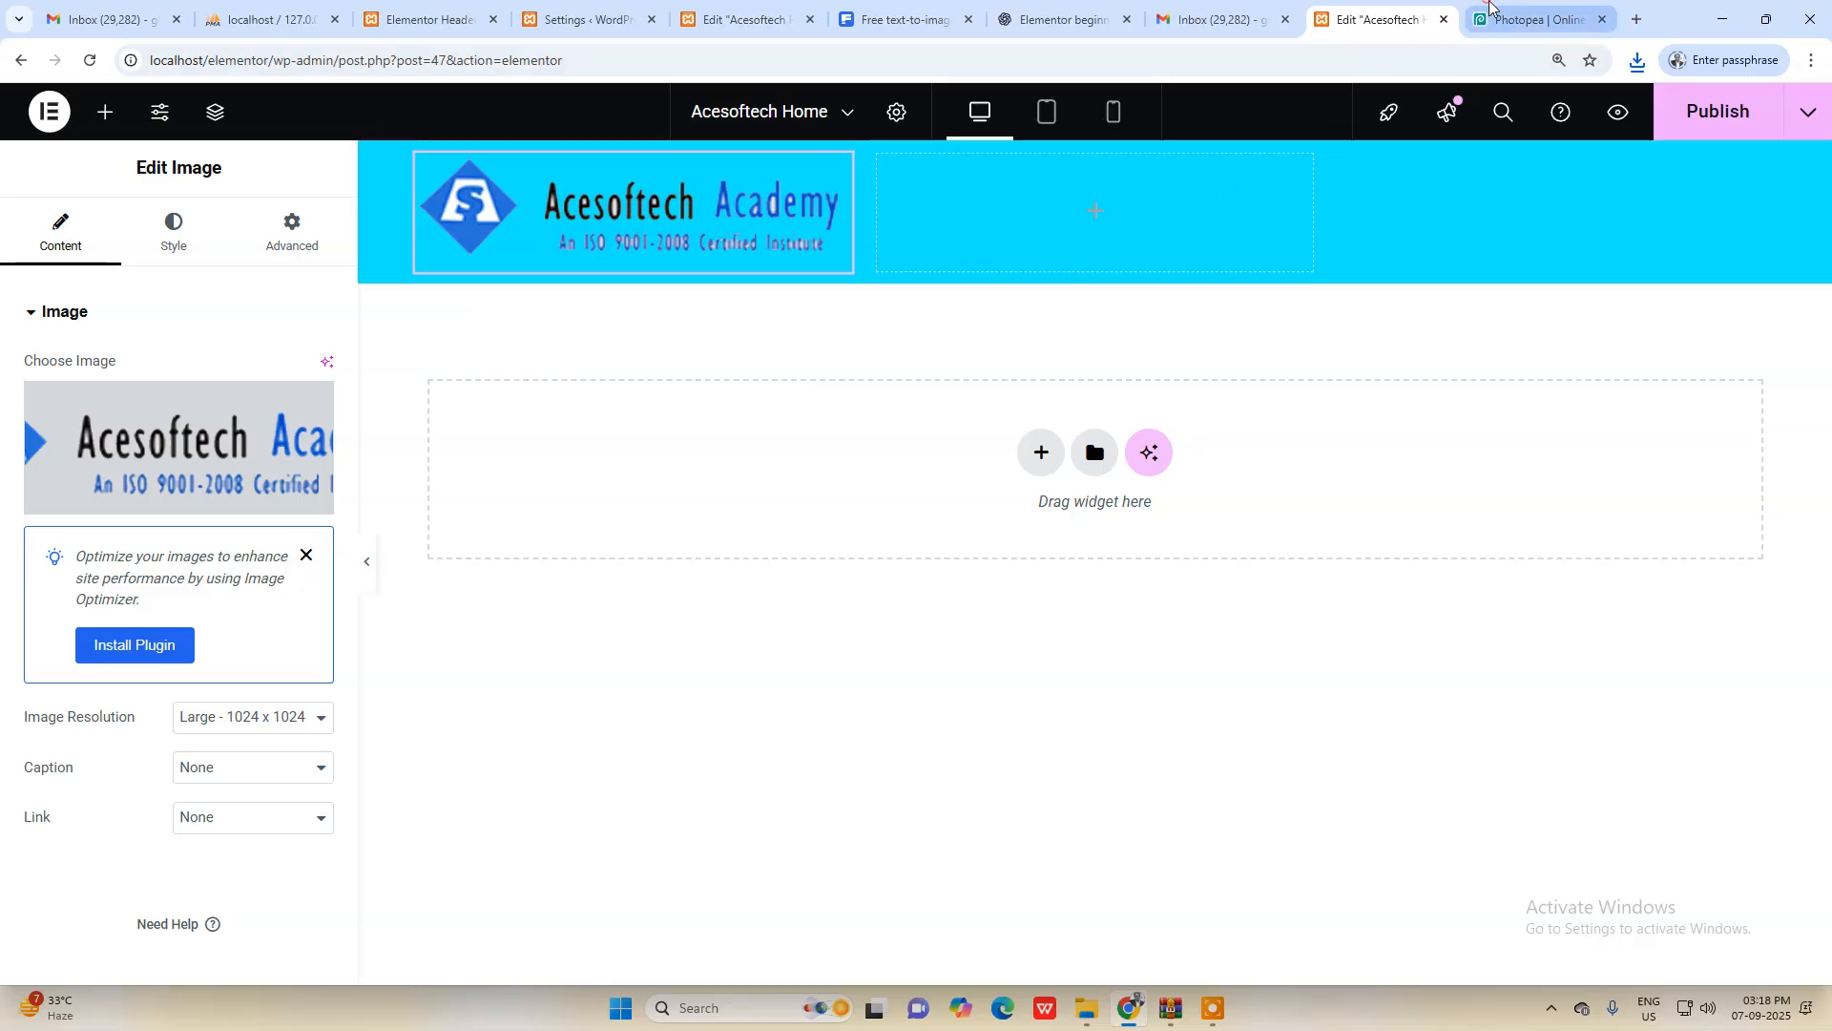
Step: Undo the crop in the Photopea mockup and show the Background layer and Layer 1 again
left_click(1489, 8)
key("ctrl+z")
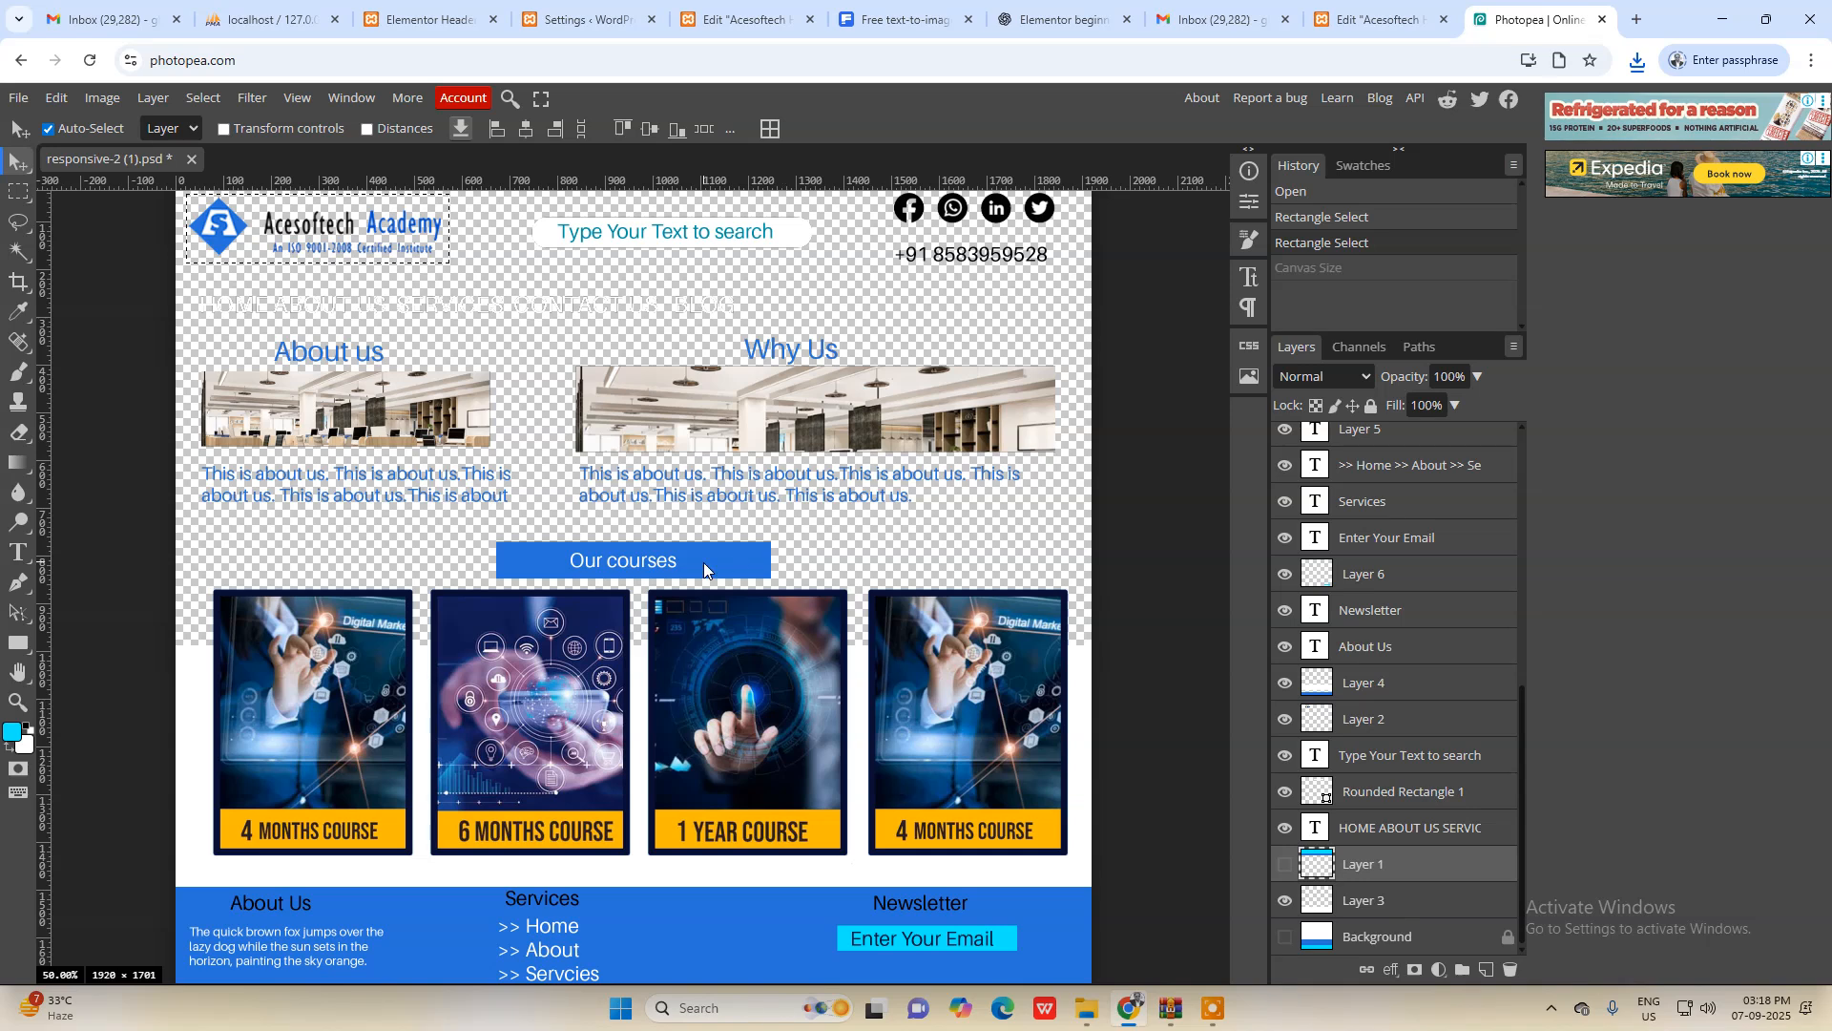
left_click(1286, 938)
left_click(1283, 864)
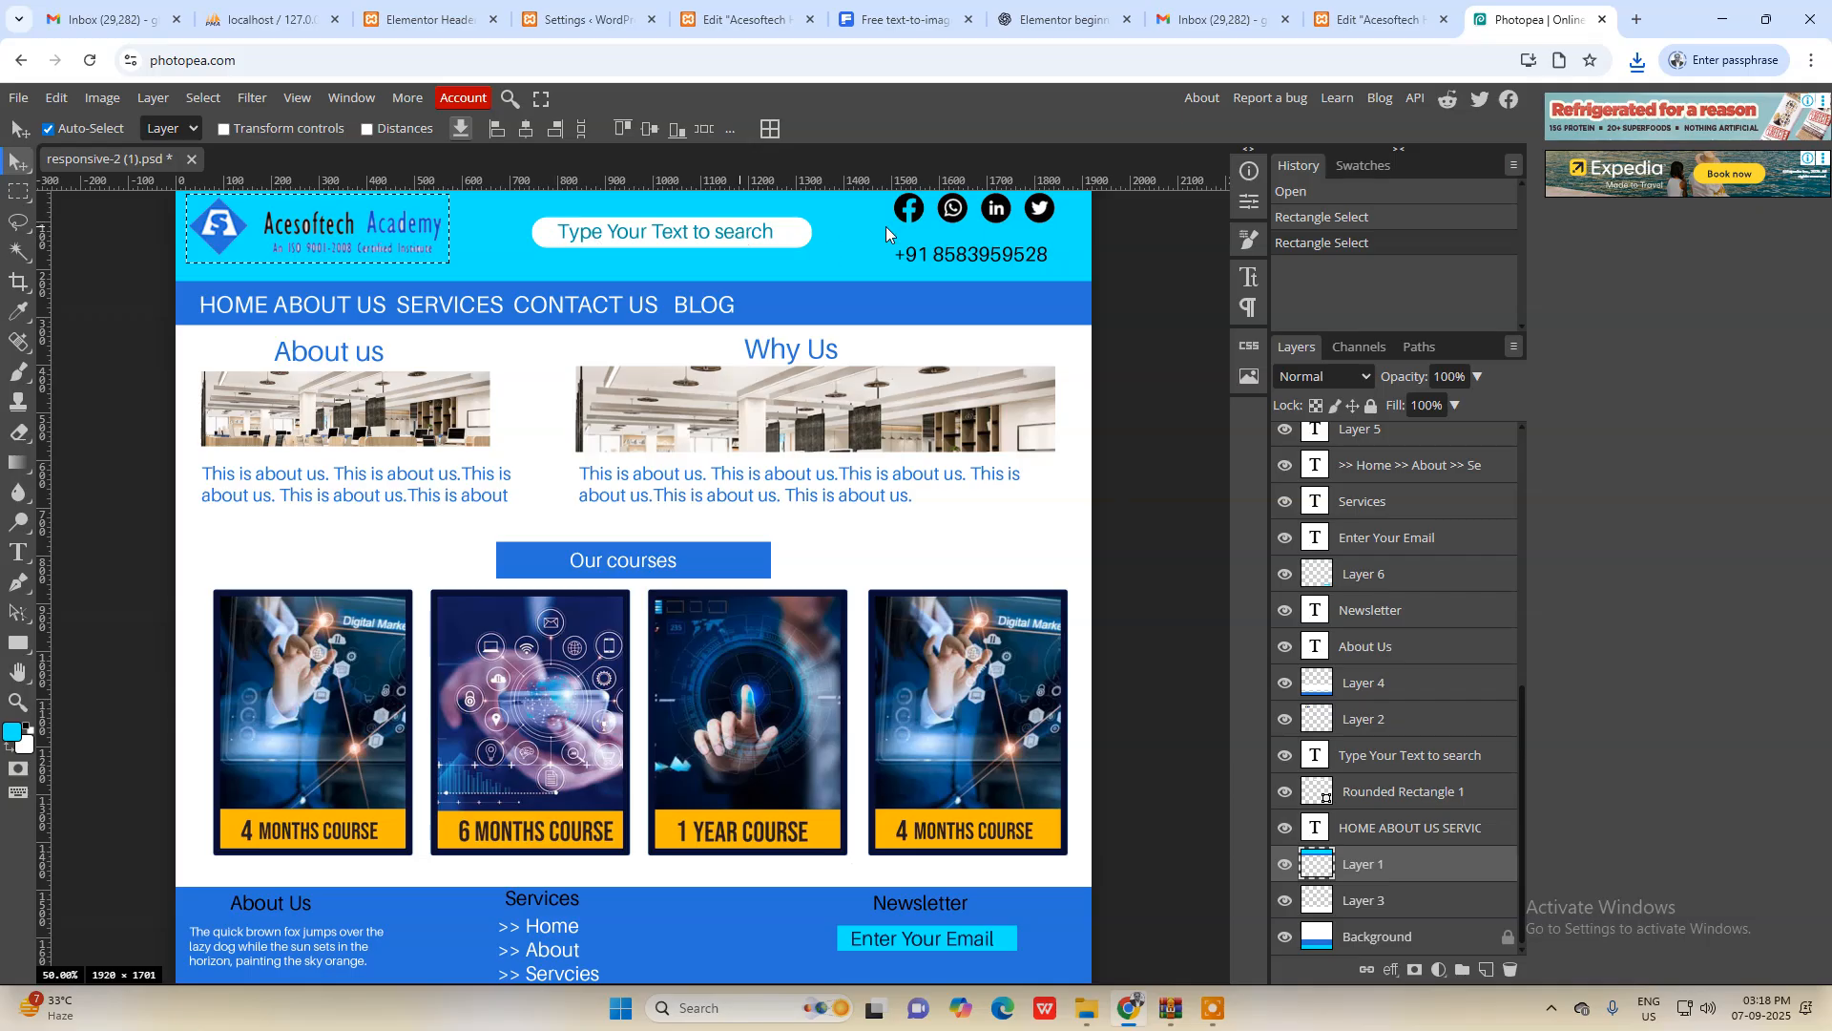
Step: Return to the Acesoftech Home editor and add the UAE Search widget to the middle column of the grid
left_click(1374, 19)
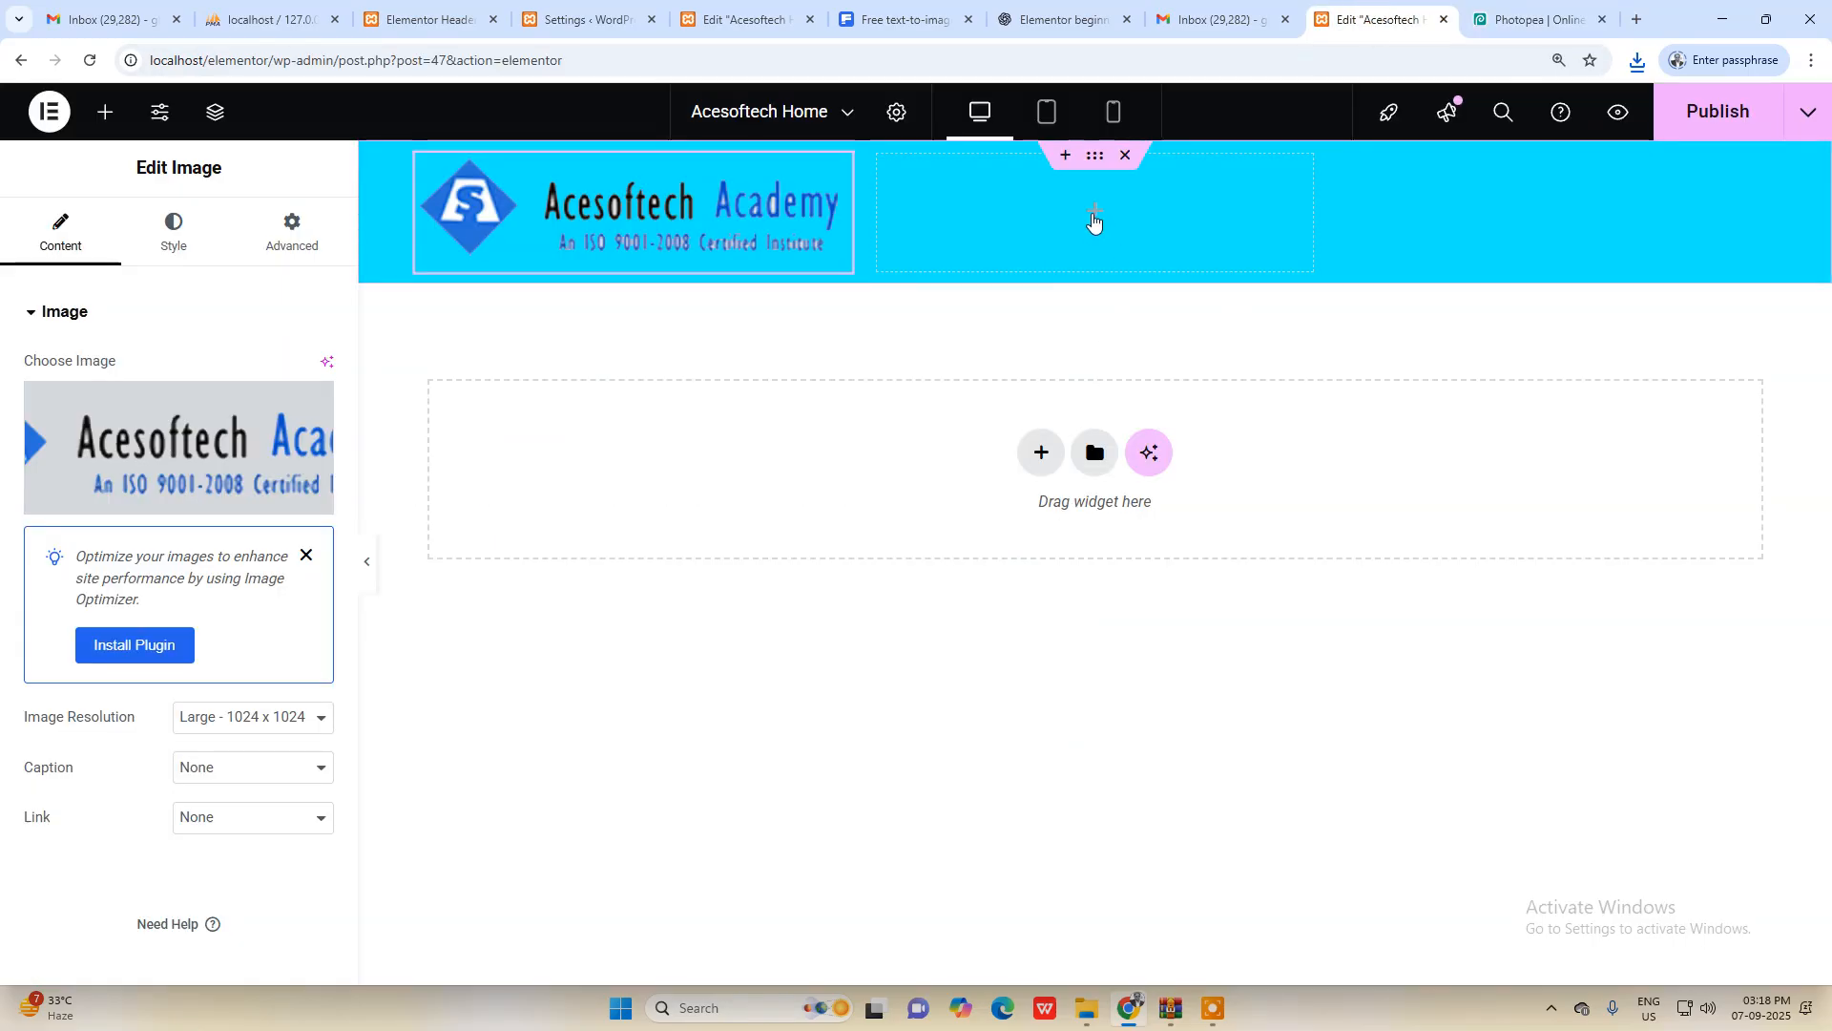
left_click(1094, 222)
type("sea")
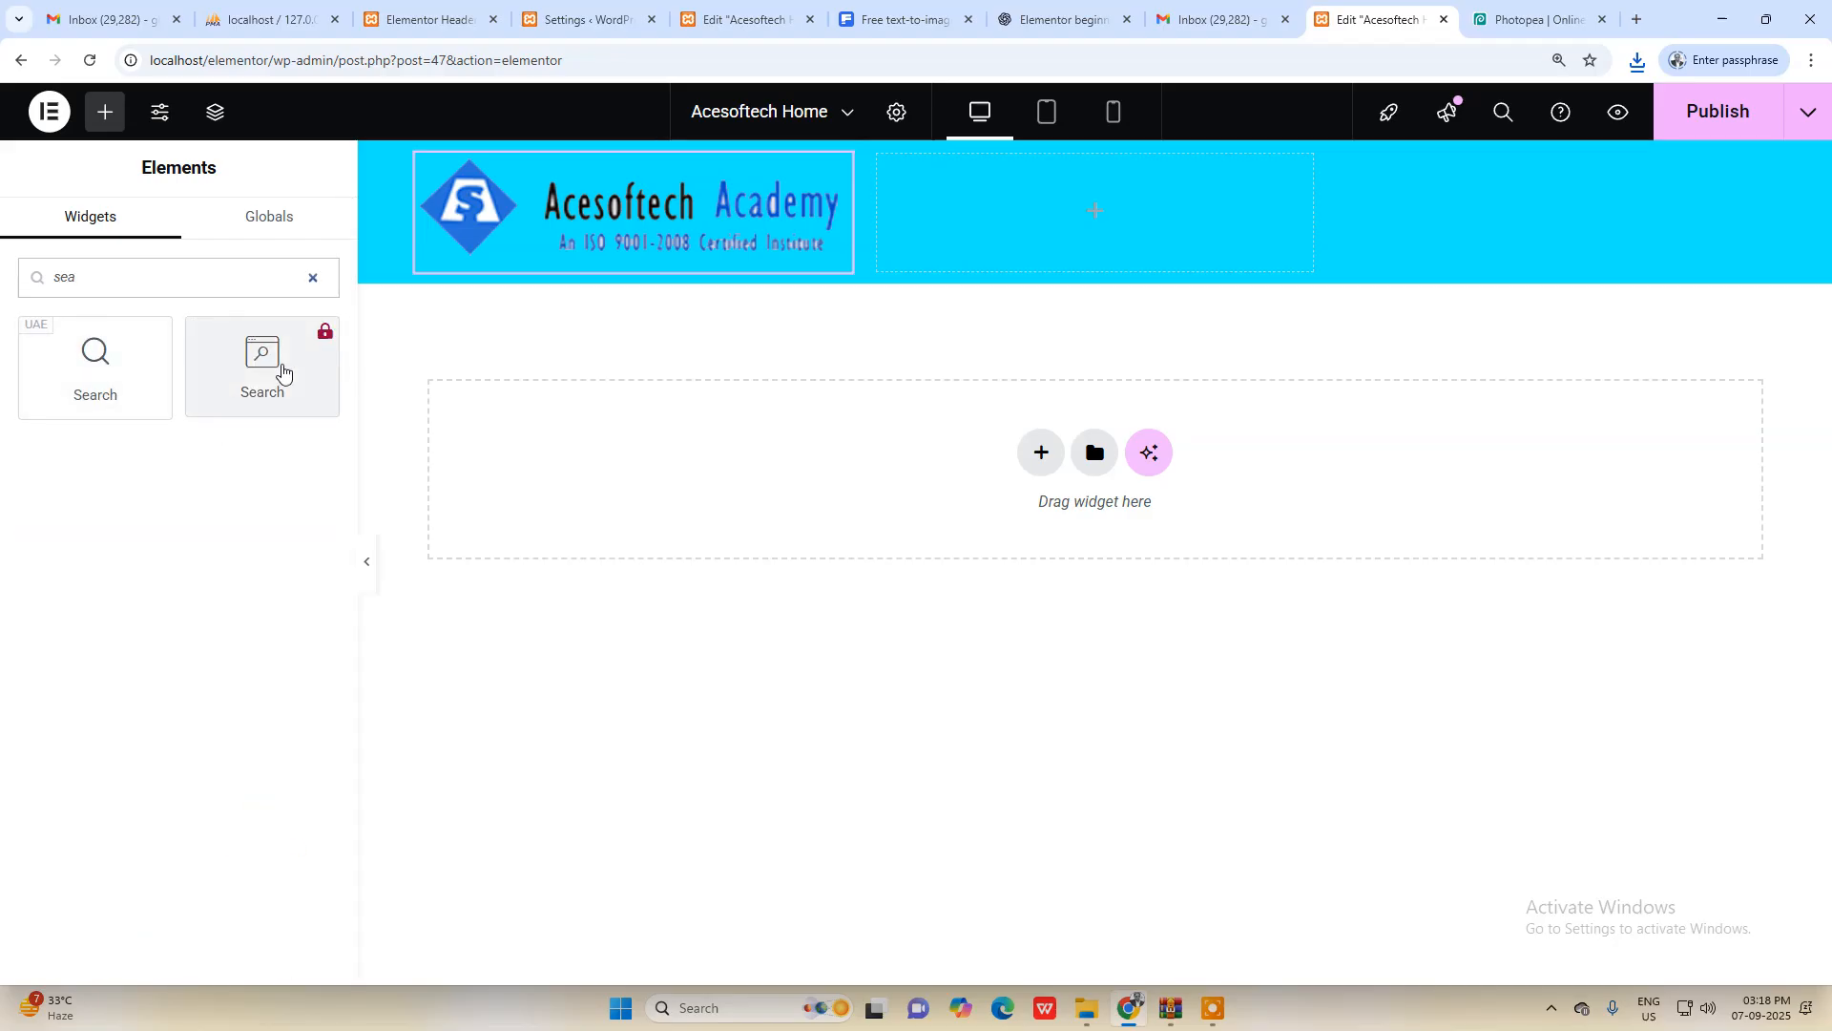
left_click_drag(108, 378, 1107, 238)
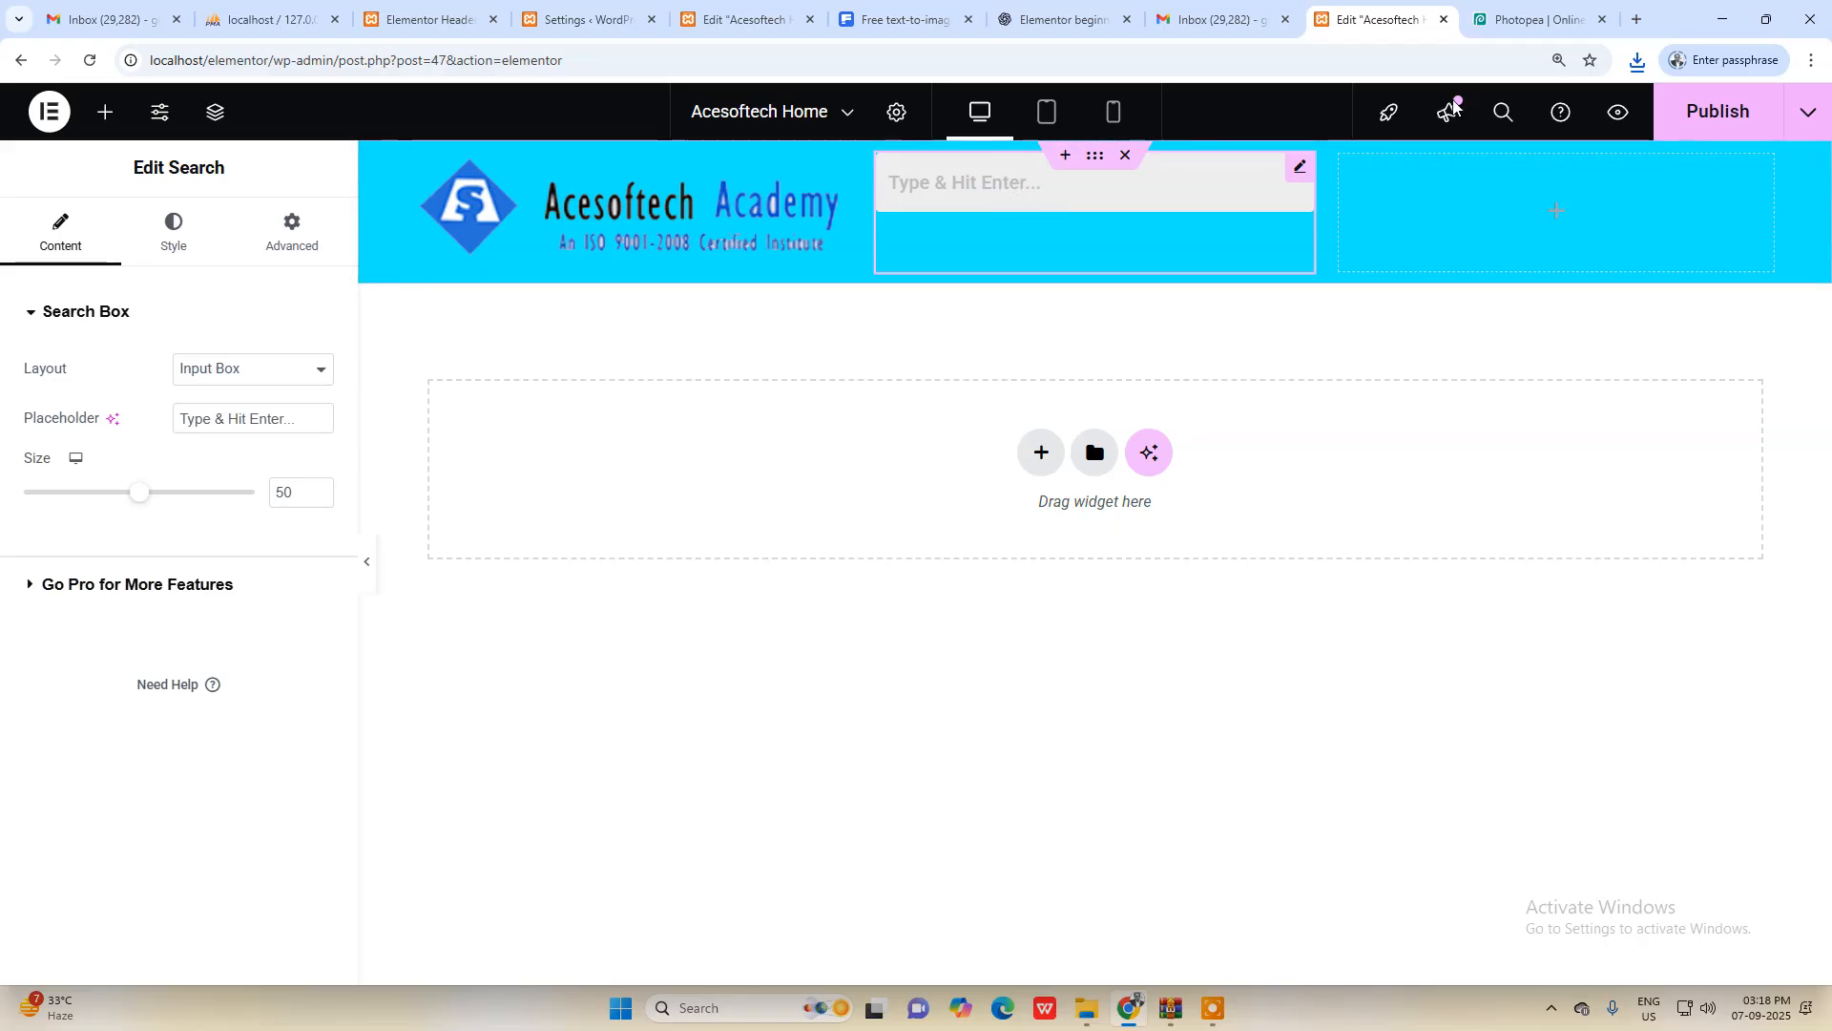
Step: Try the Icon and Input Box With Button layouts for the search widget and return it to Input Box
left_click(1551, 10)
left_click(1356, 21)
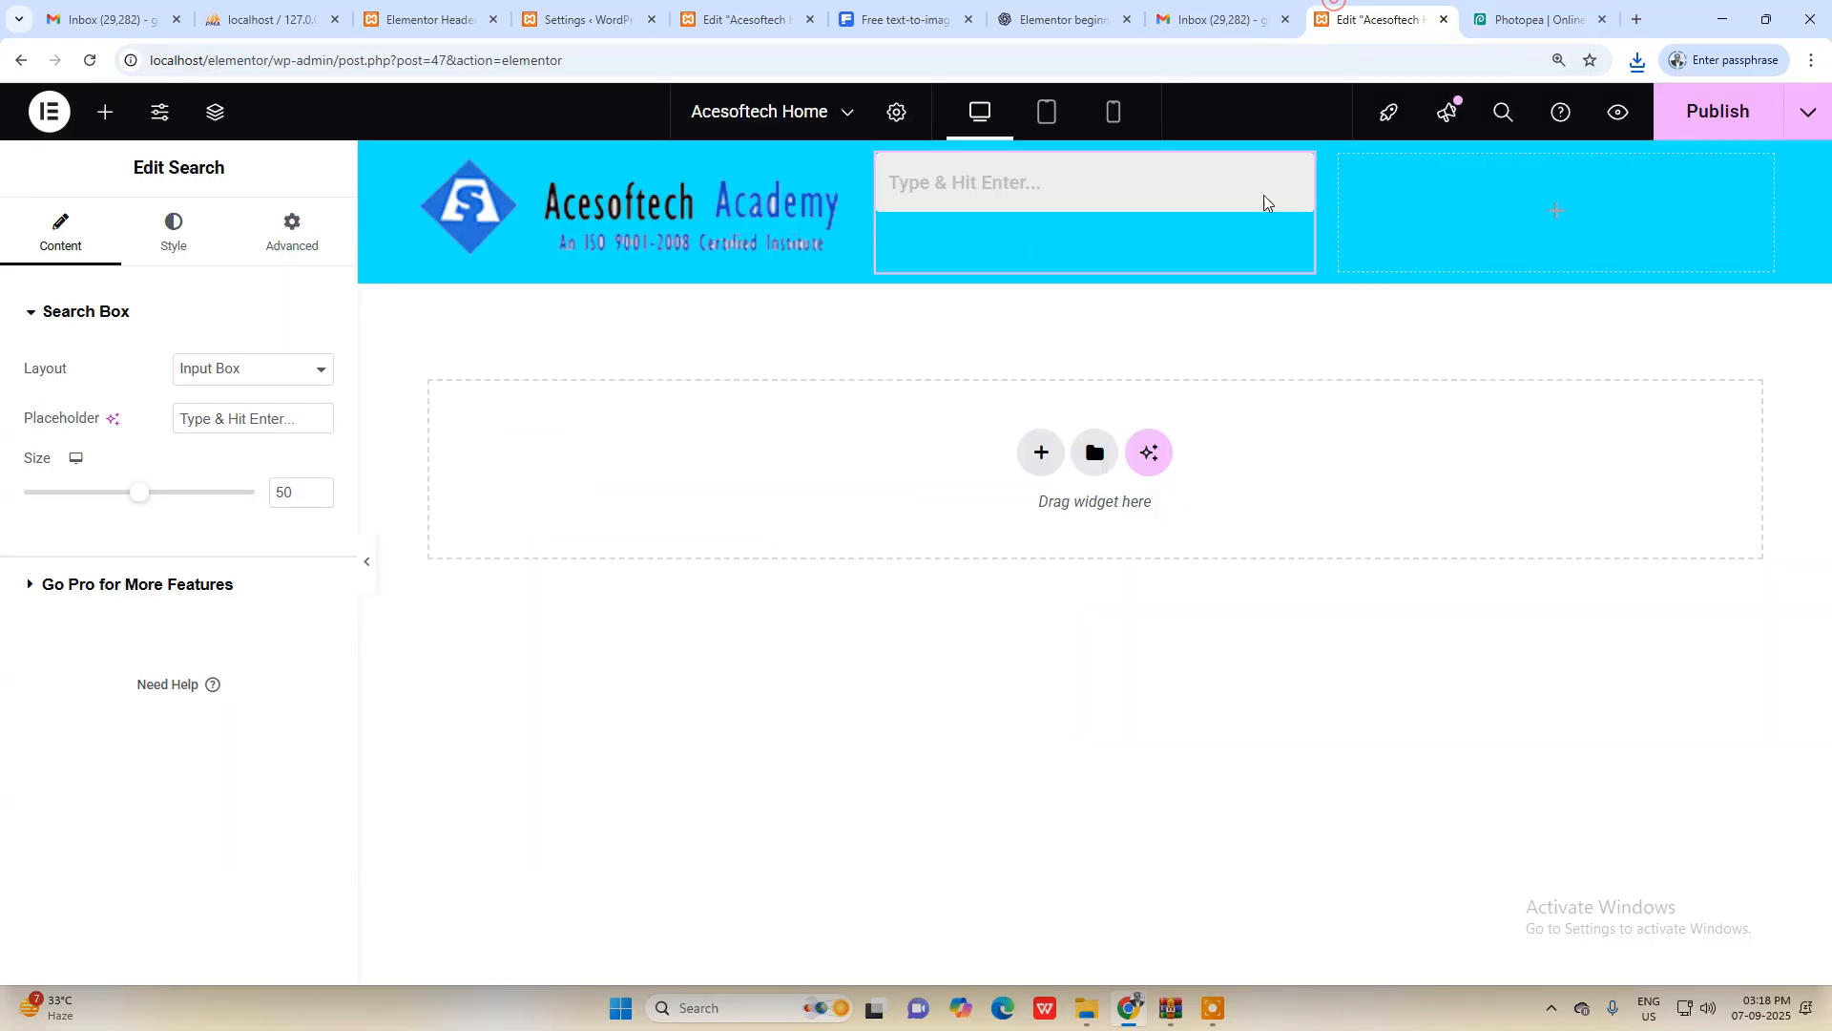
left_click(975, 186)
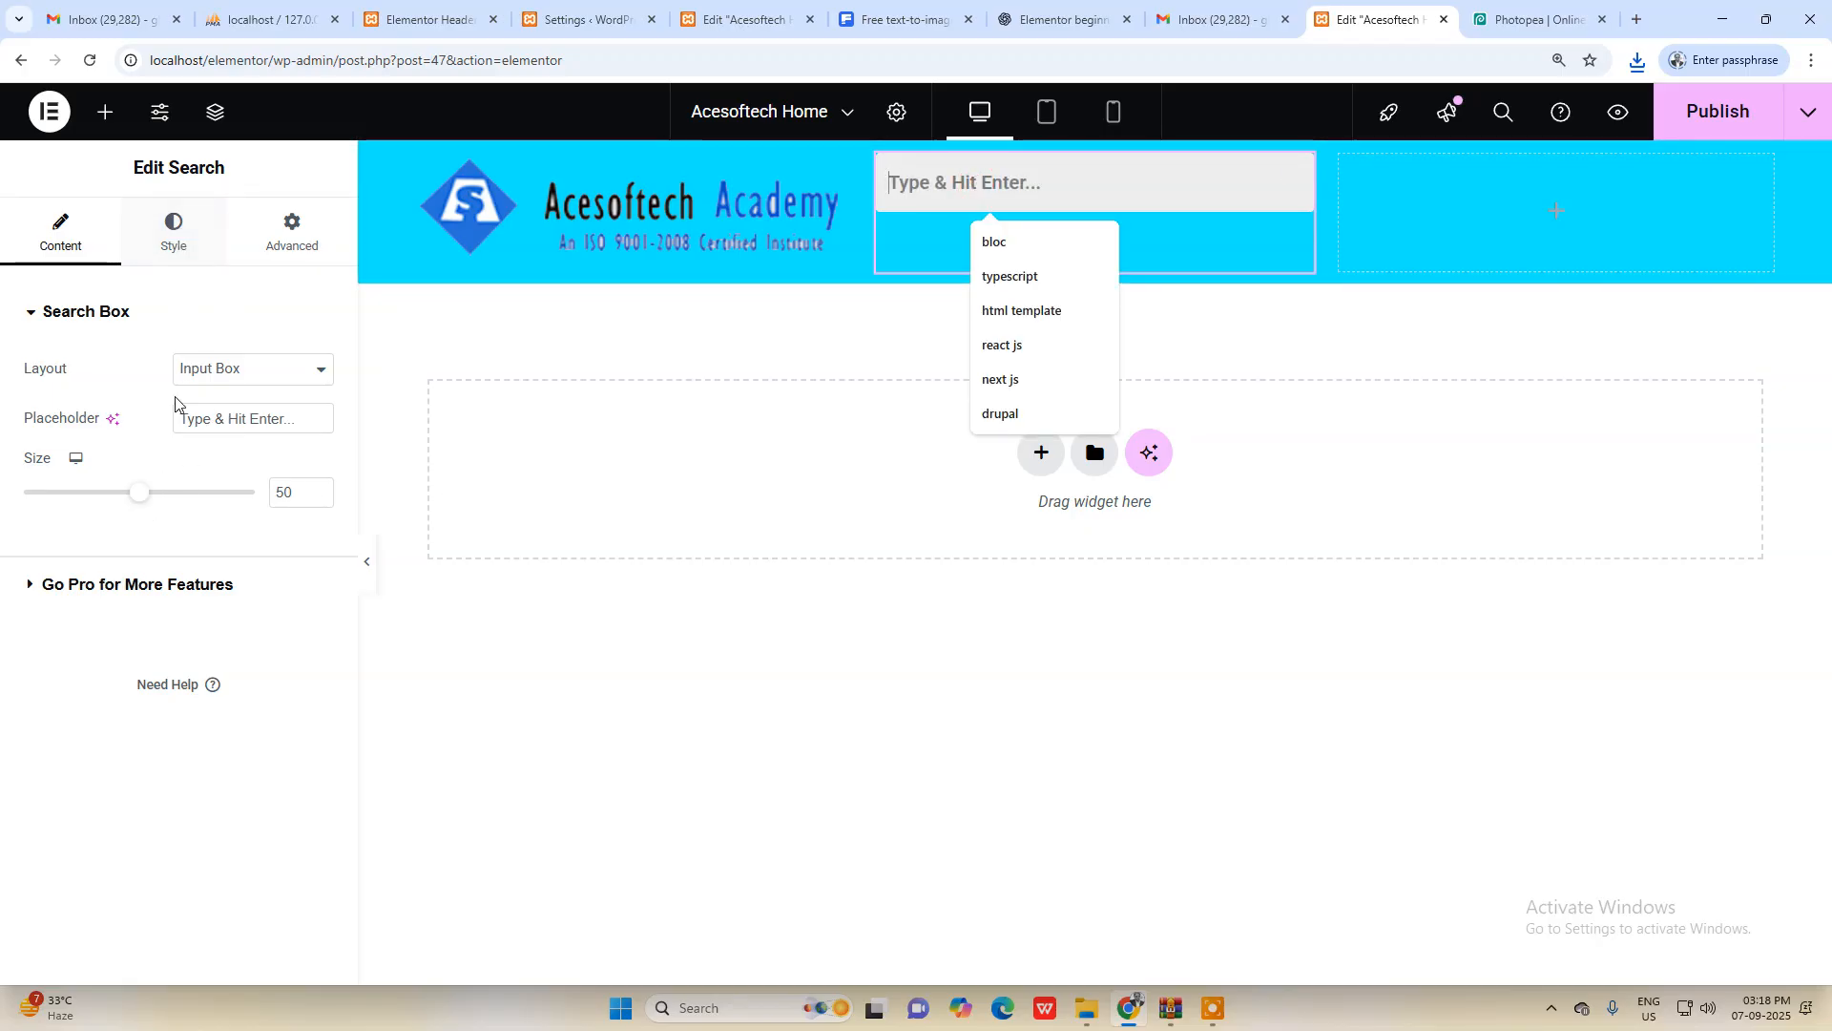
left_click(221, 368)
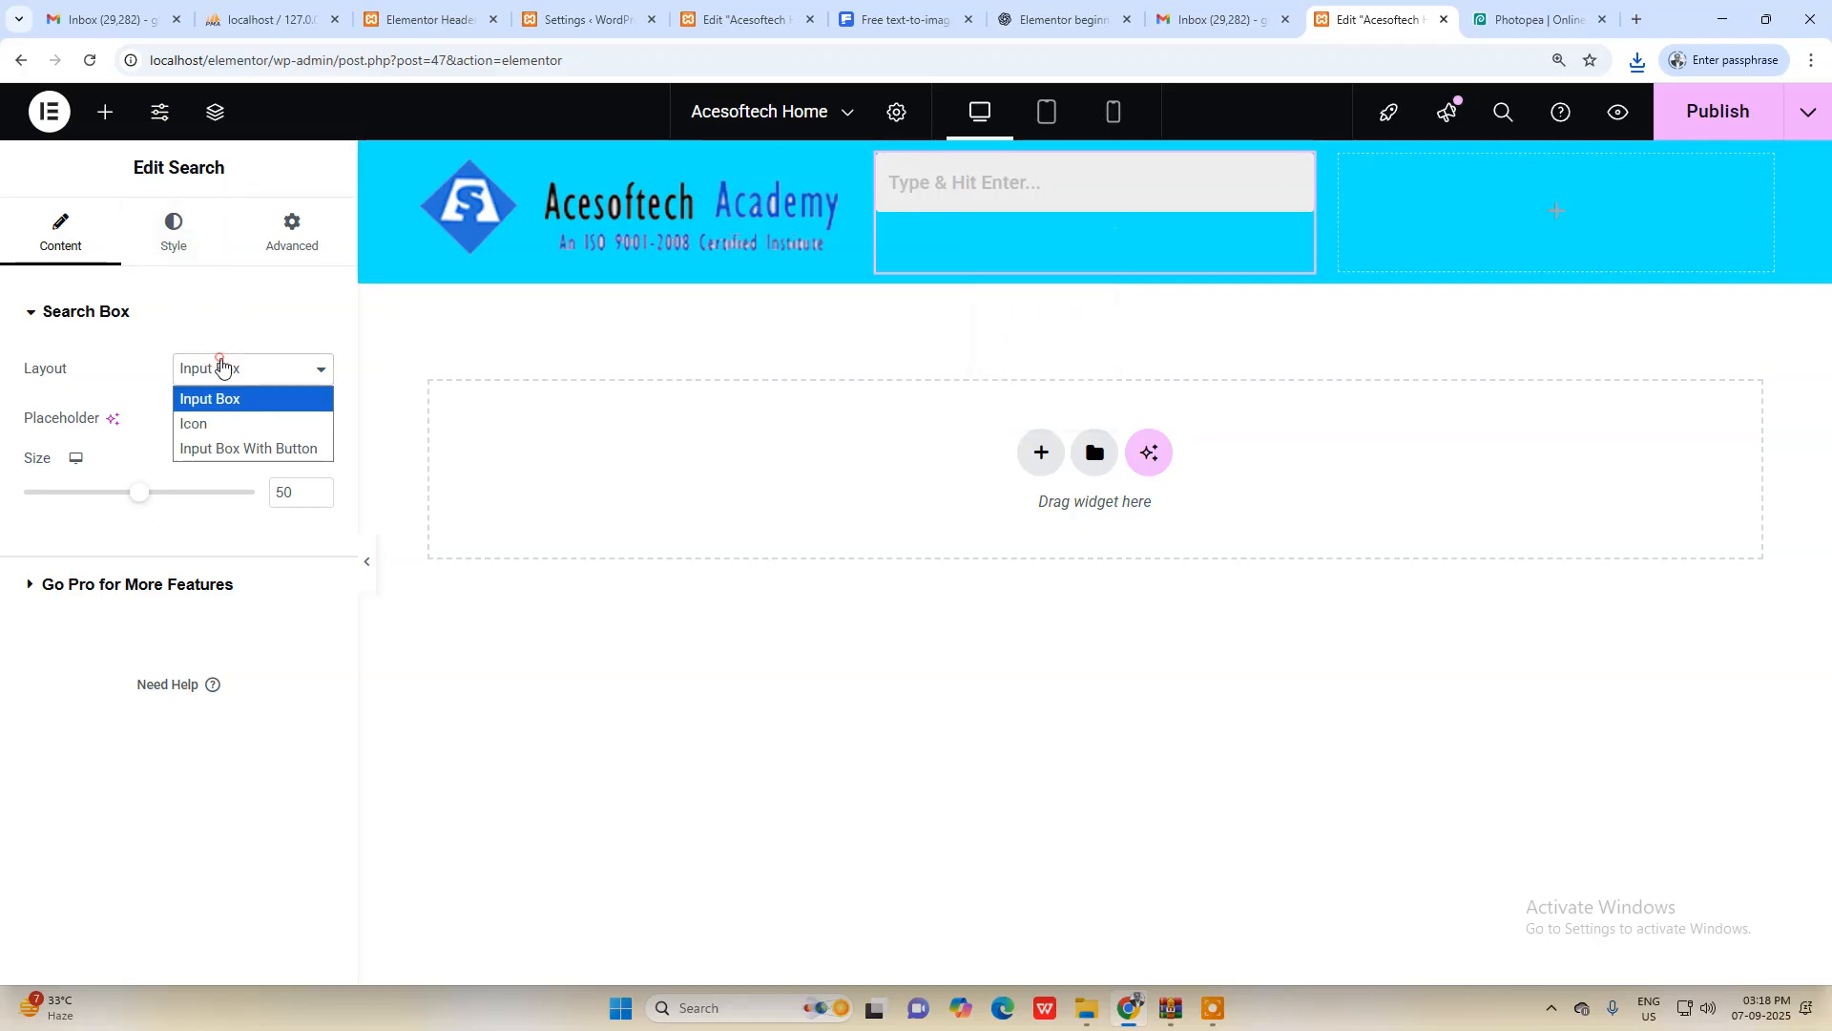
left_click(233, 420)
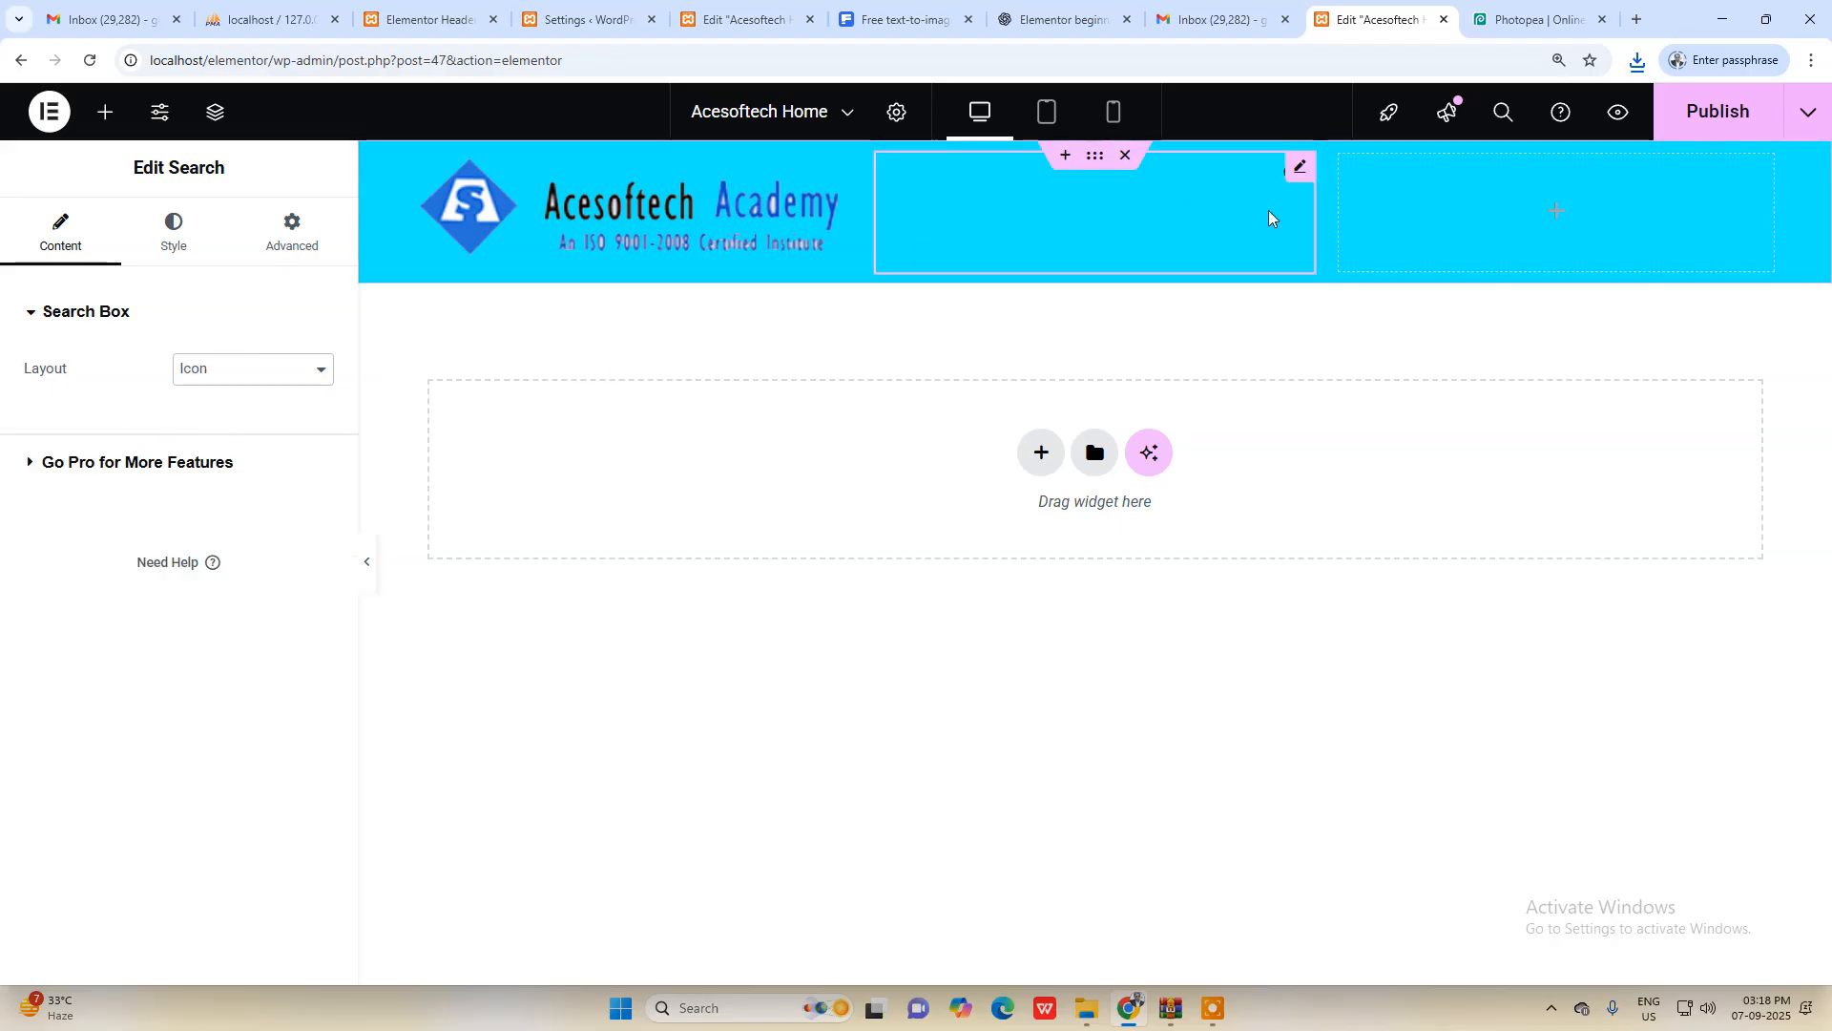
left_click(250, 370)
left_click(272, 444)
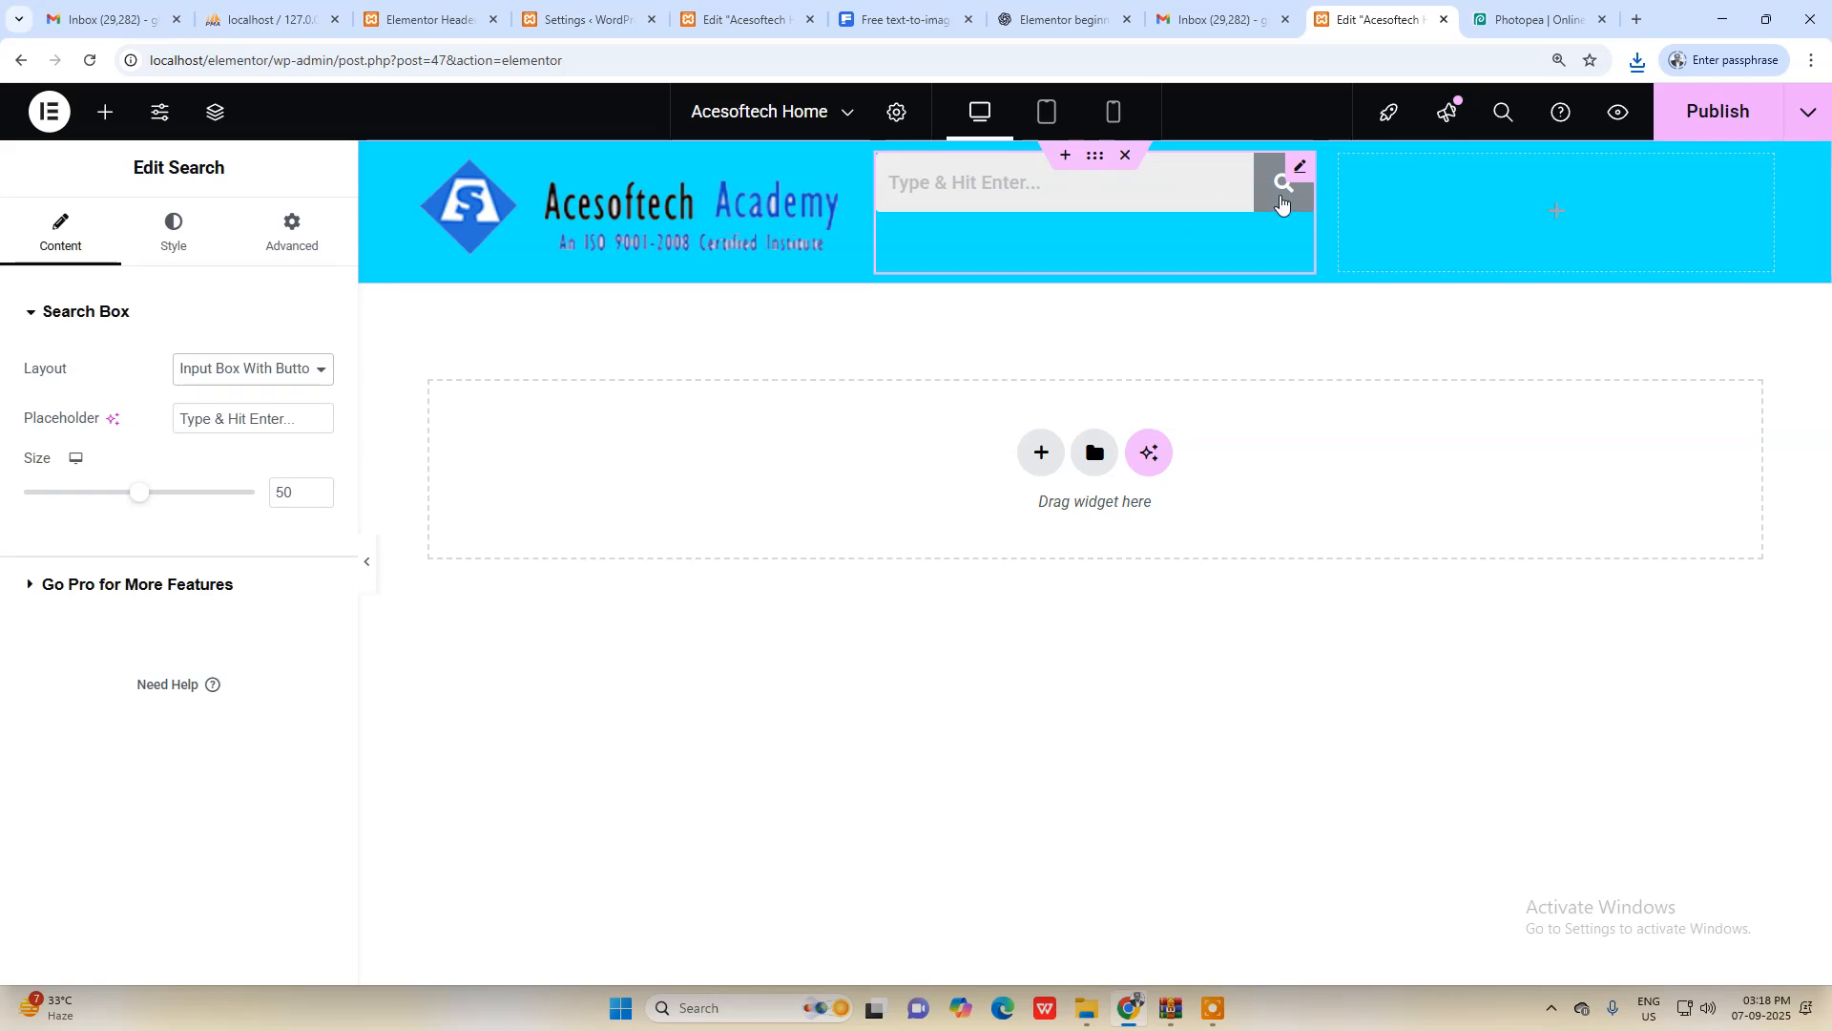
left_click(277, 367)
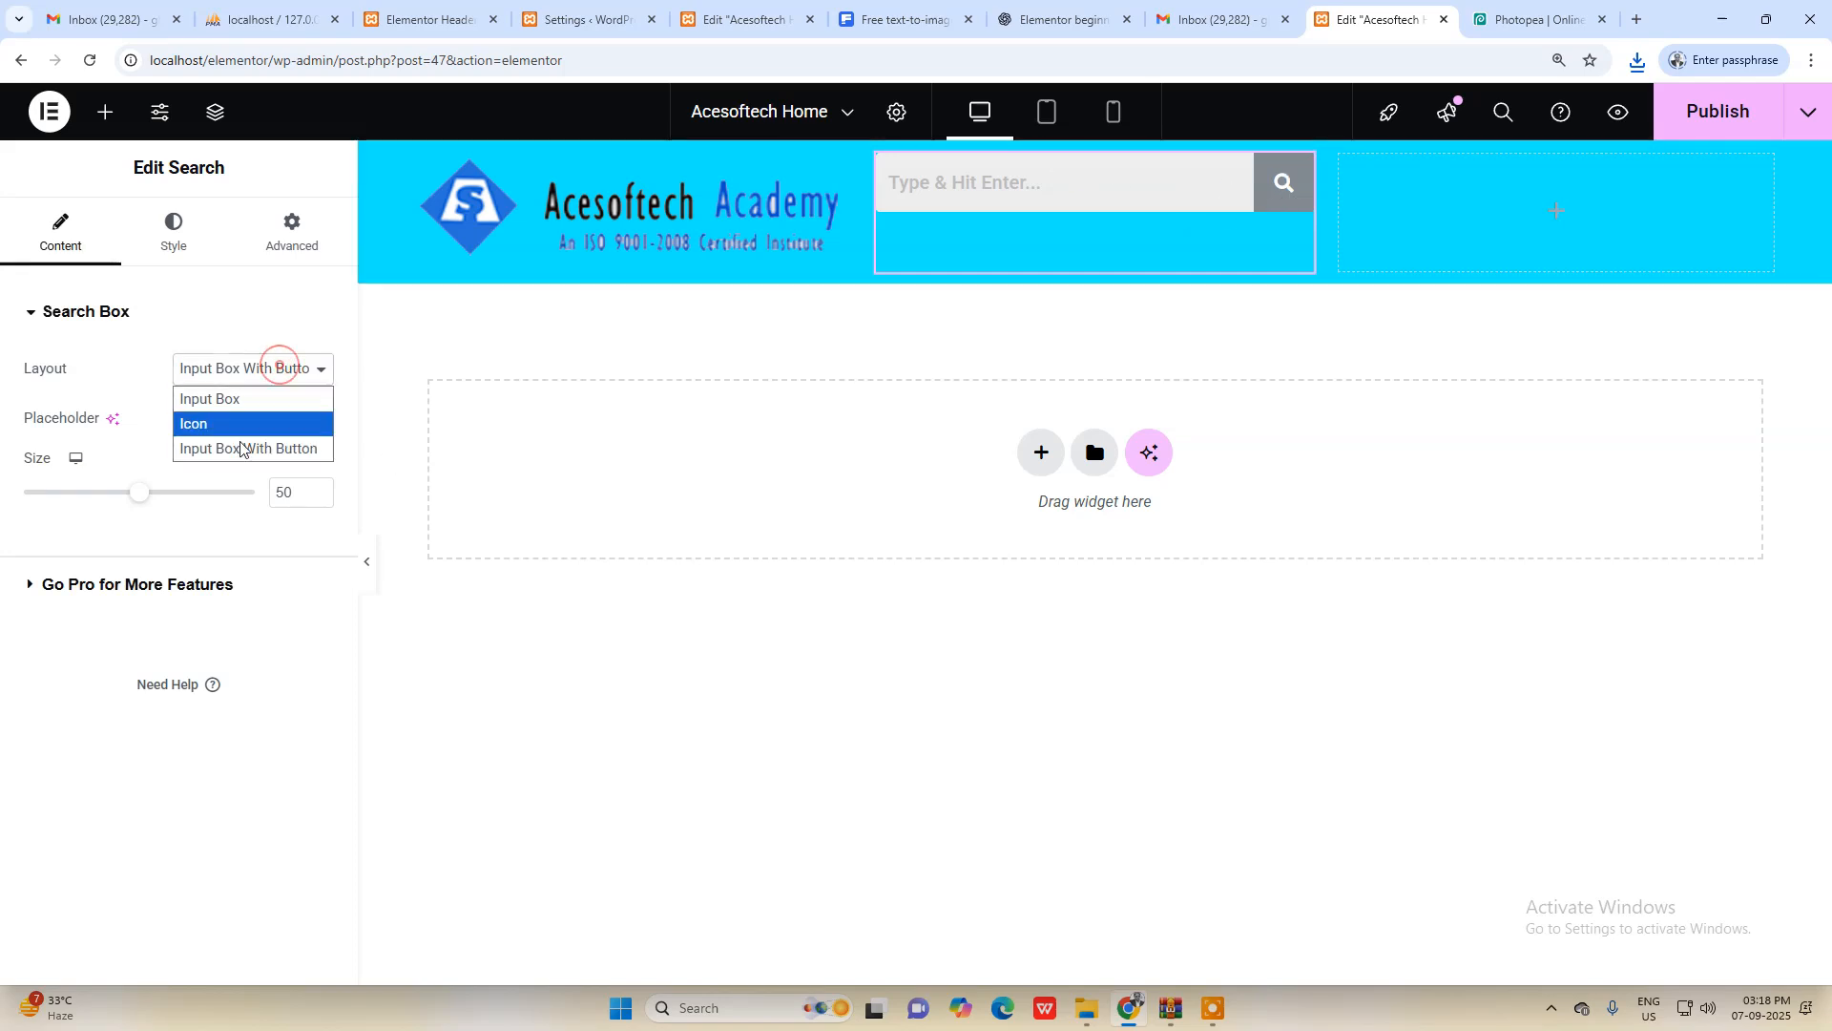
left_click(245, 399)
Step: Set the search box placeholder to "Search here" and open the widget's style settings
left_click(237, 419)
triple_click(315, 418)
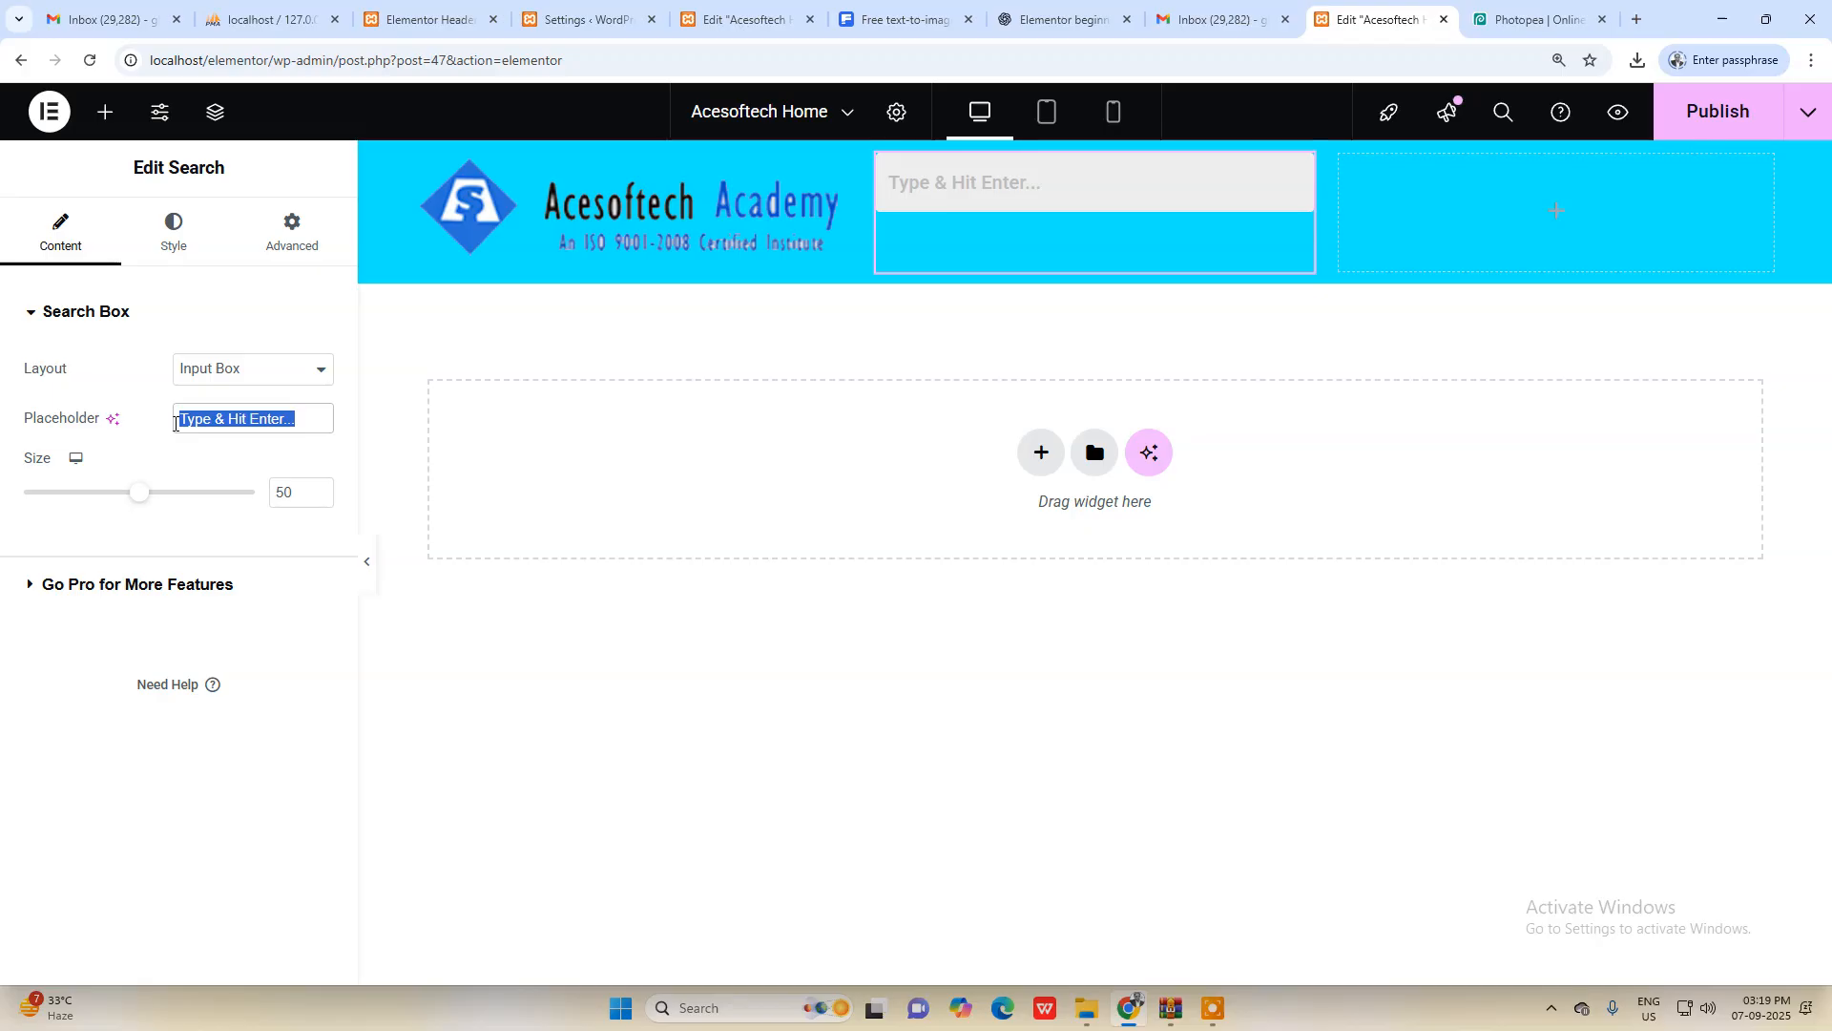
type("Search here")
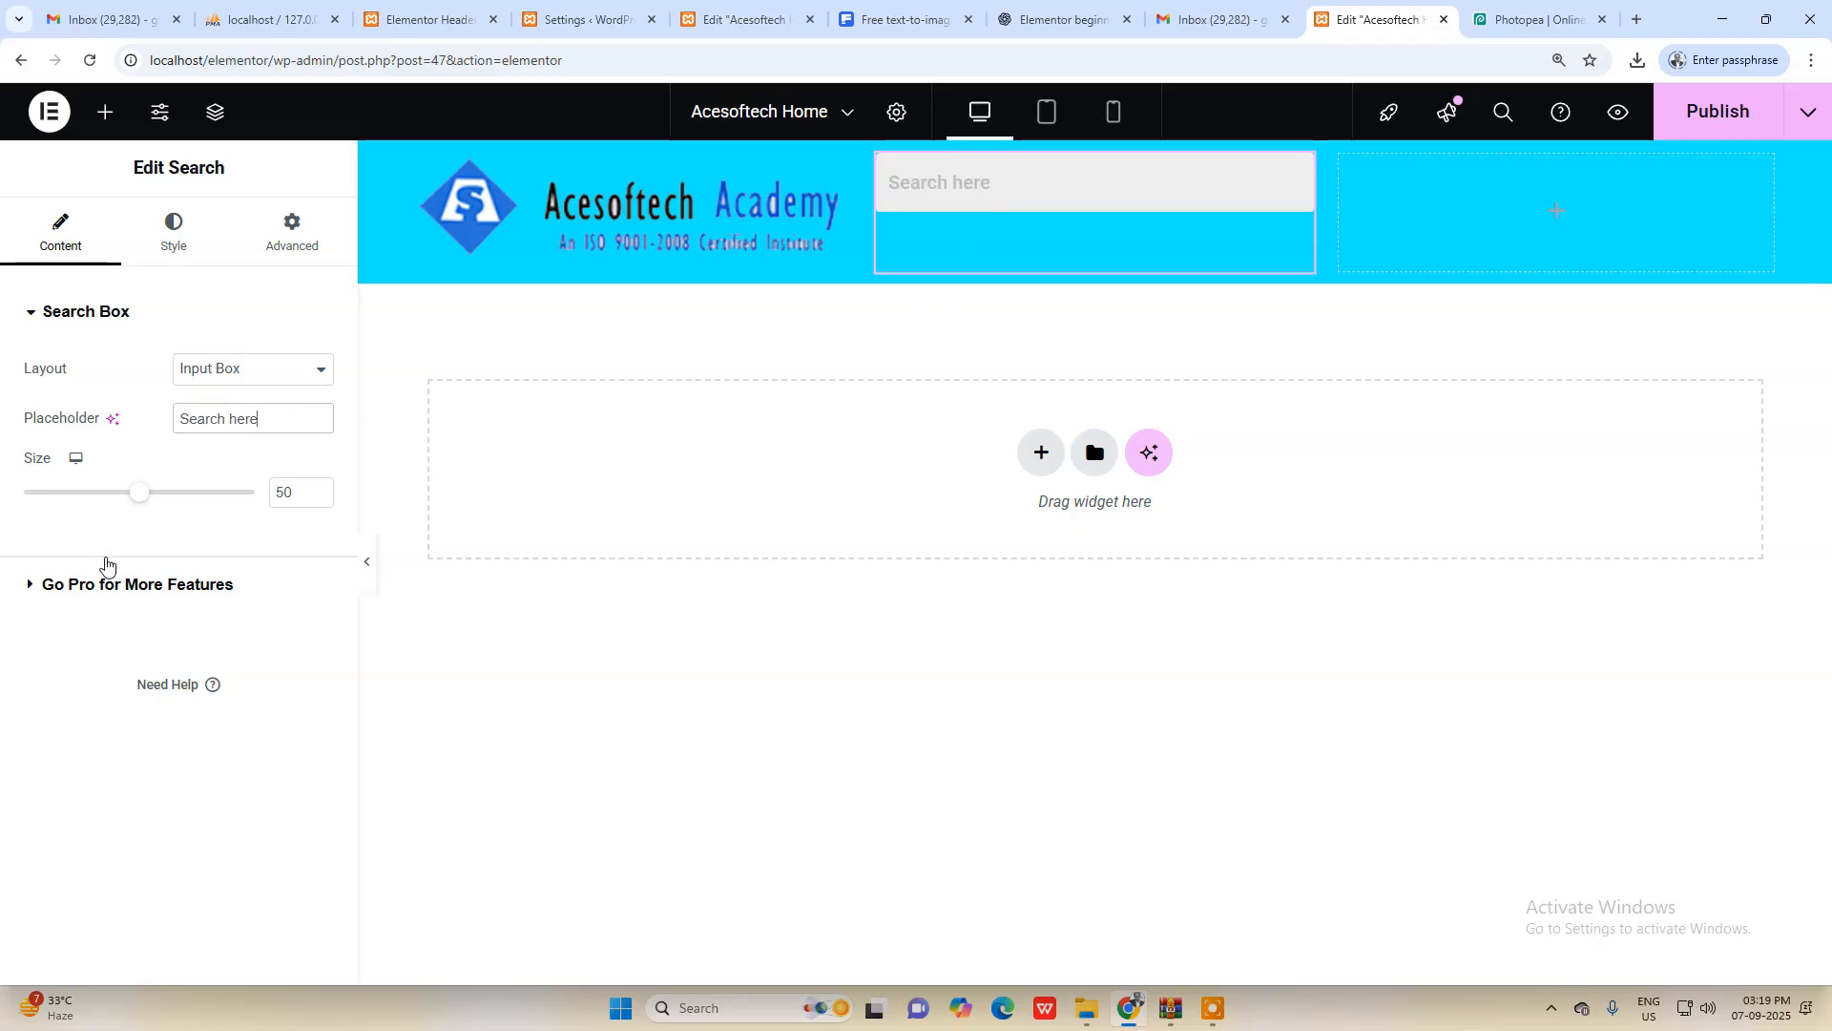
left_click(190, 260)
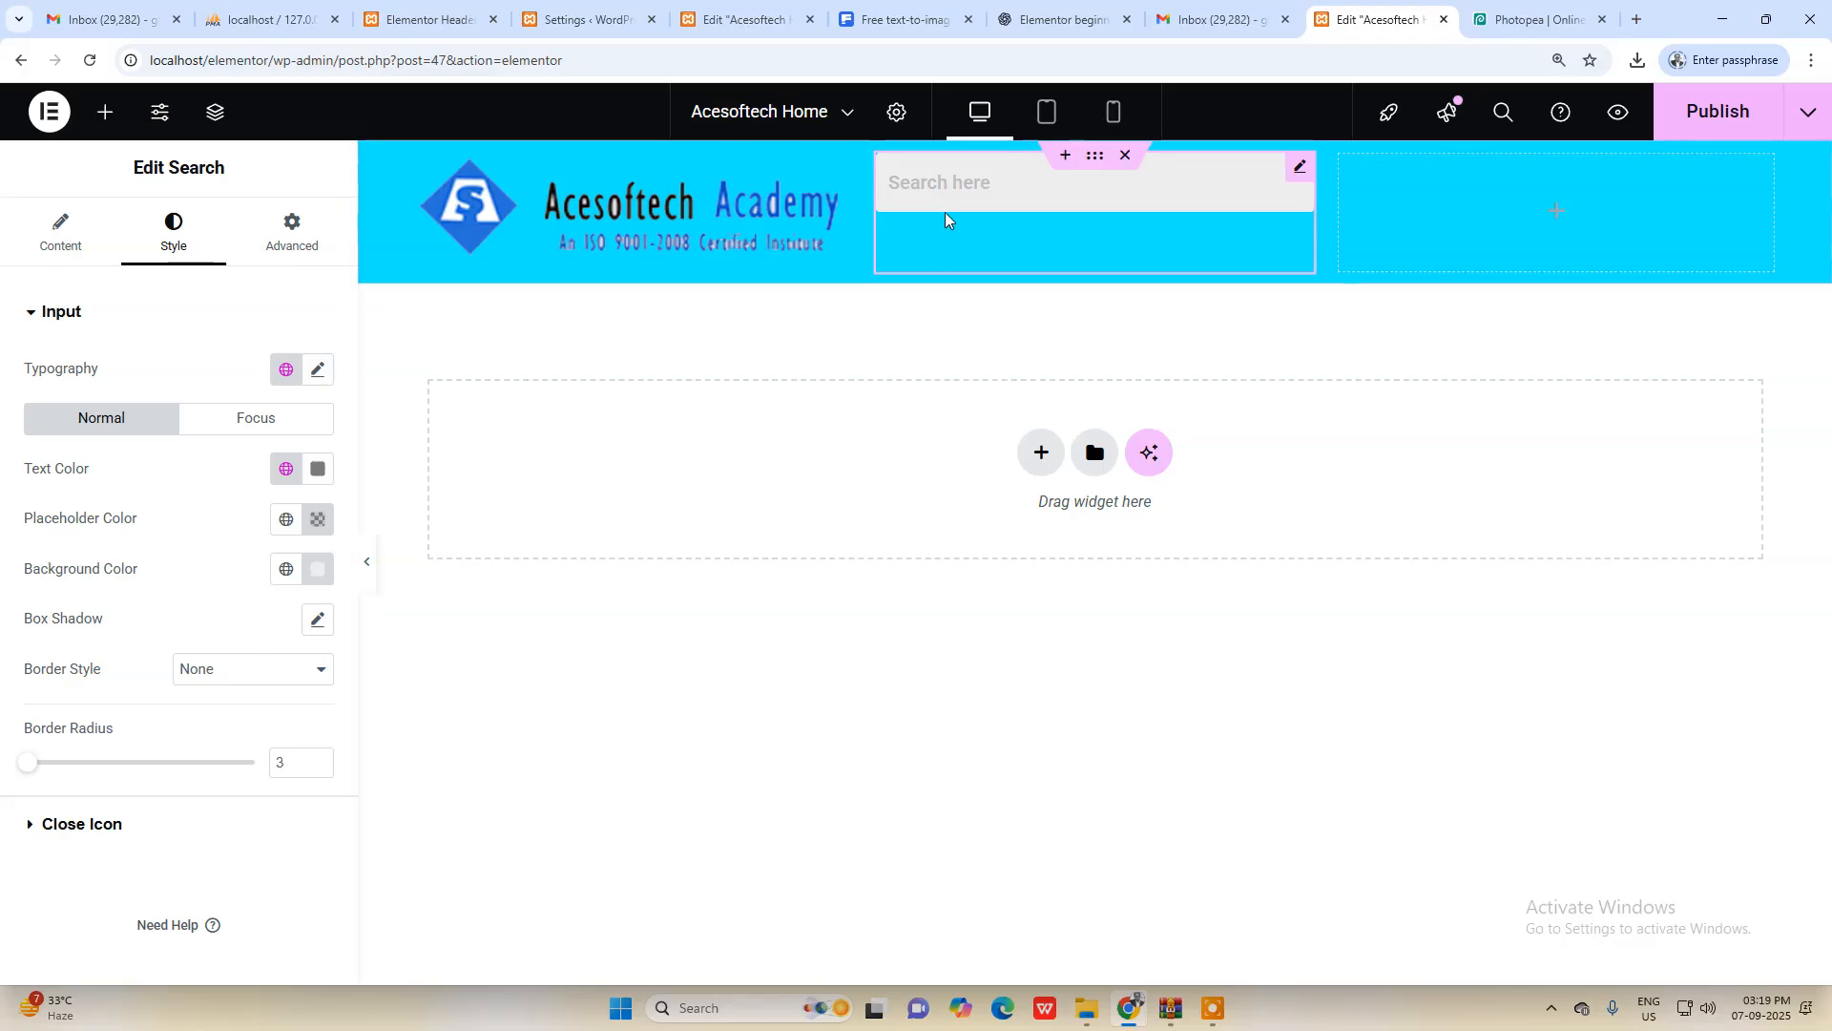
Step: Set the search box's border radius to 25 and open the widget's advanced layout settings
left_click(1485, 17)
left_click(1375, 19)
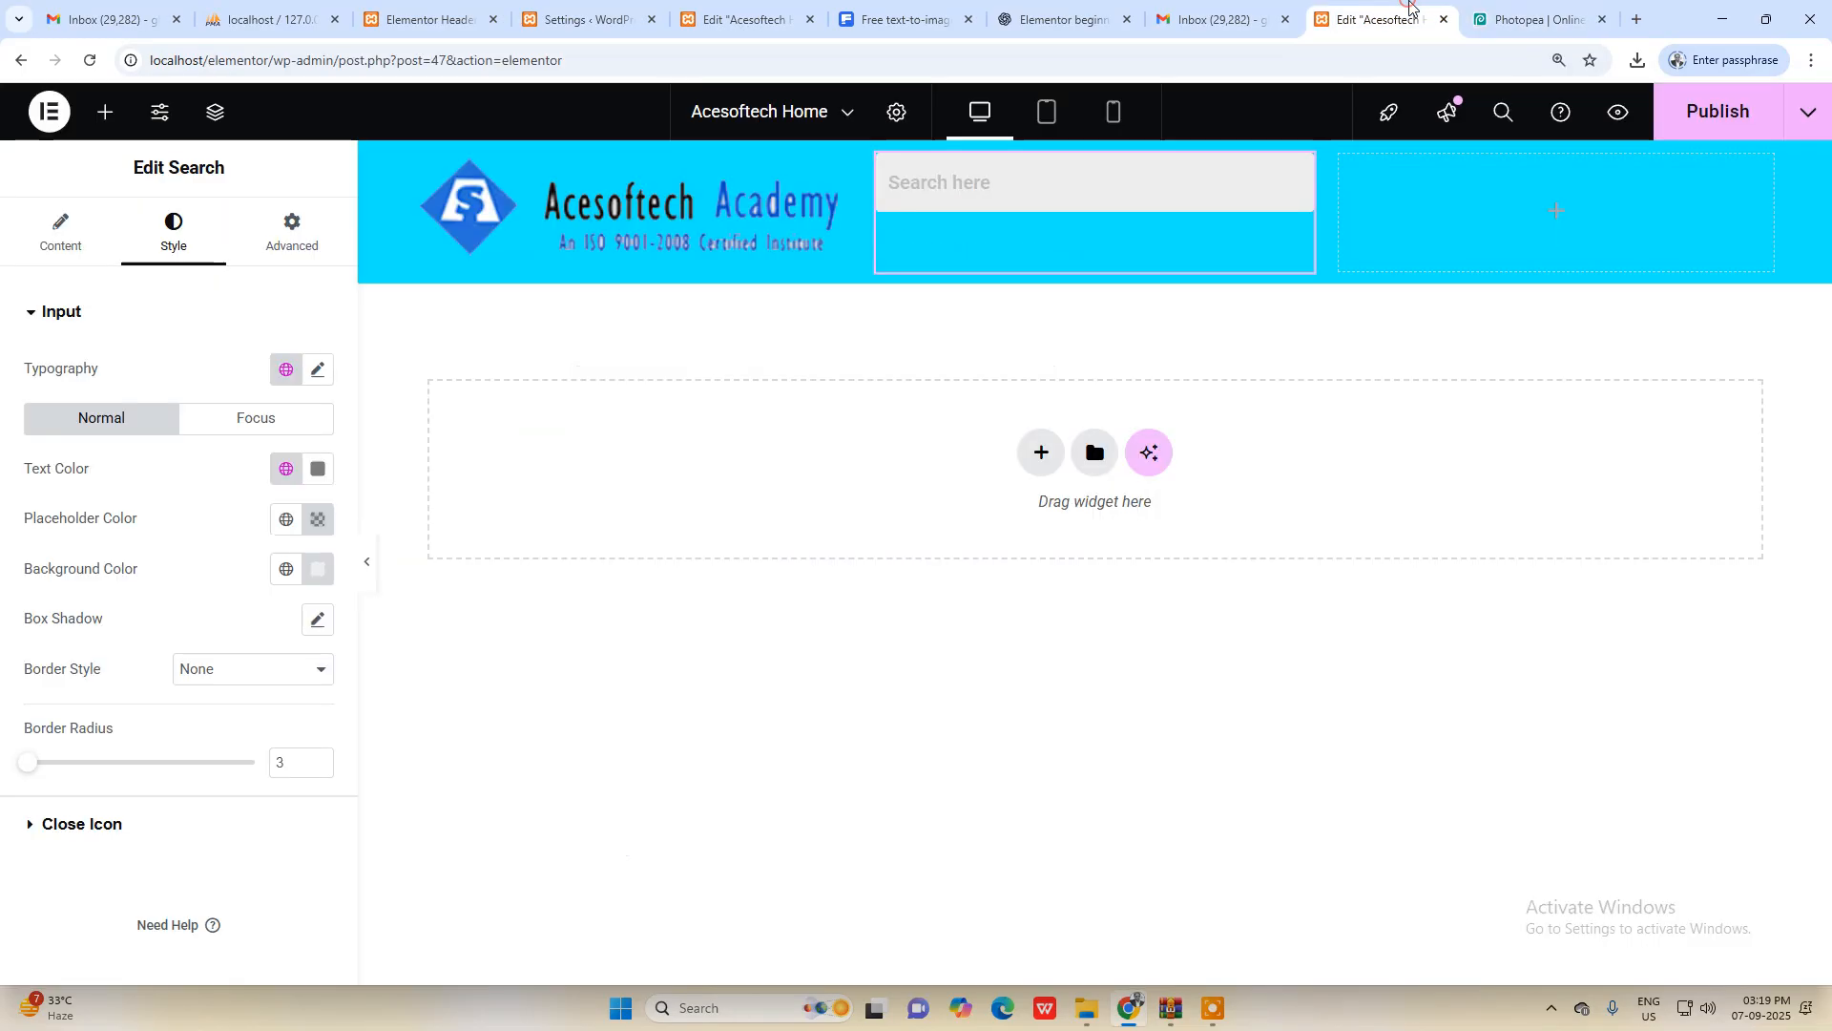
left_click(38, 765)
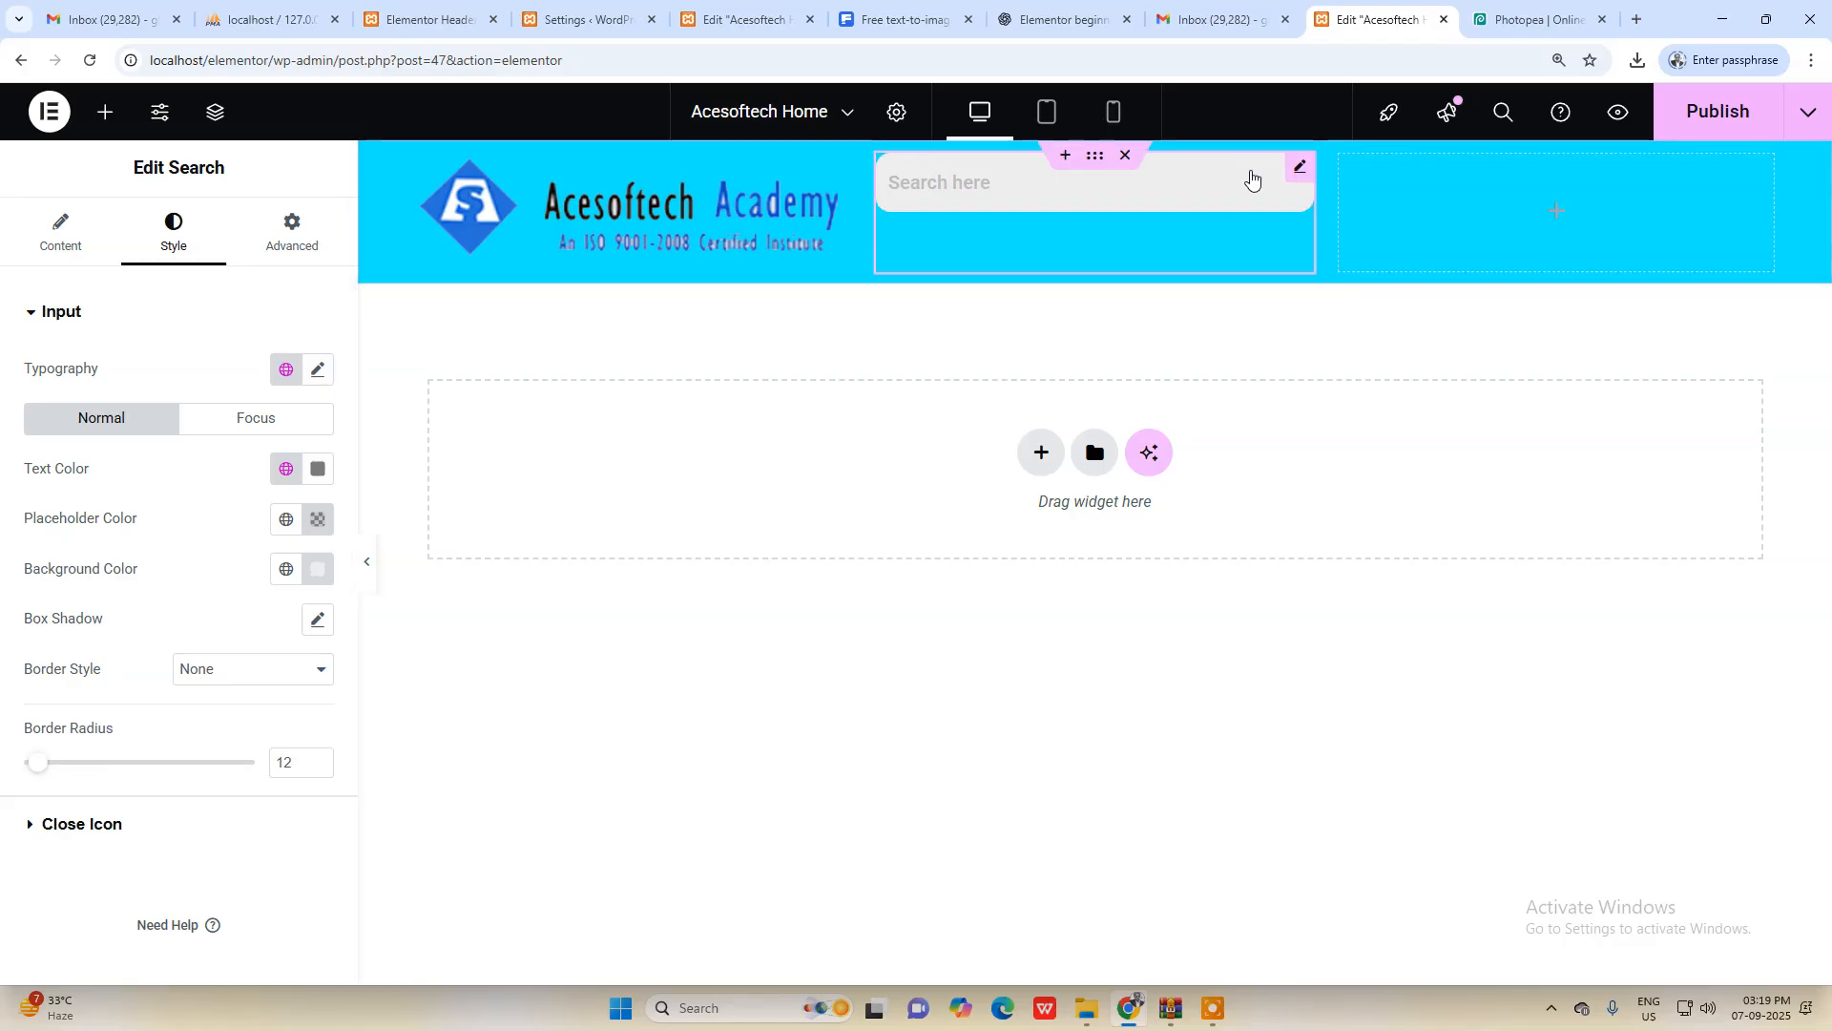
left_click_drag(44, 775, 92, 770)
left_click_drag(41, 767, 77, 765)
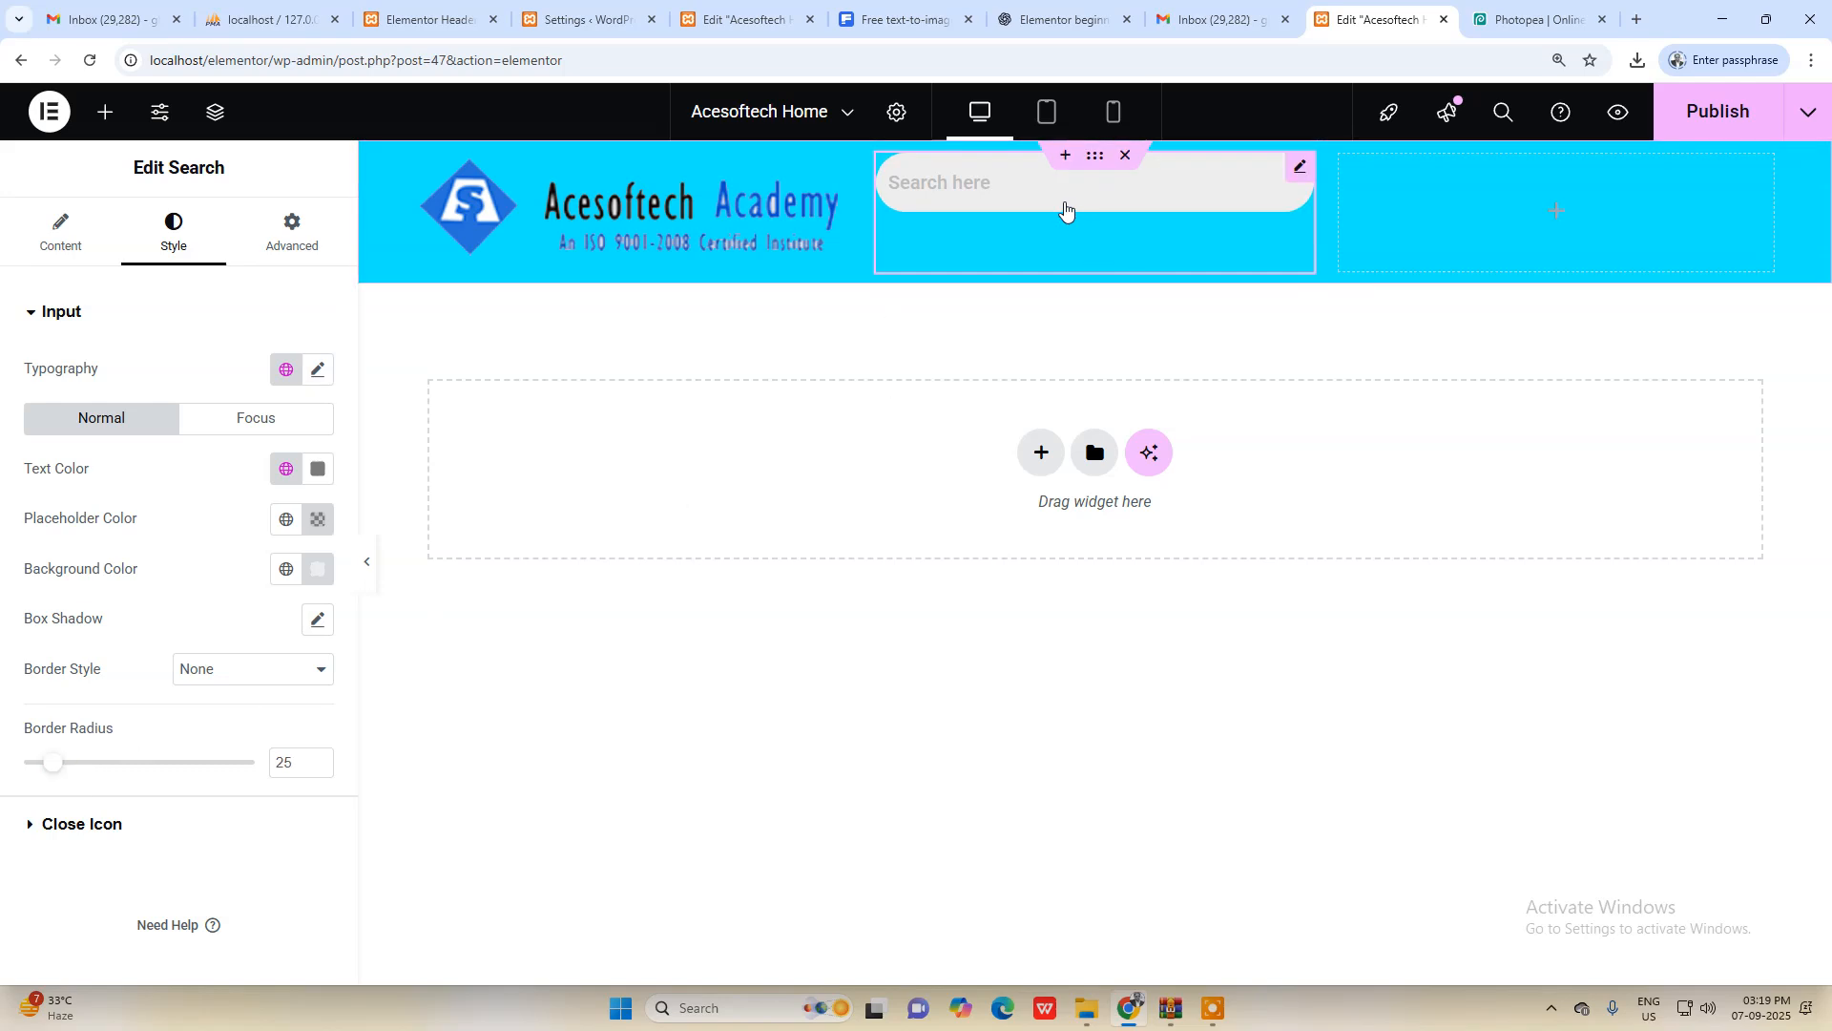
left_click(1063, 202)
left_click(1302, 171)
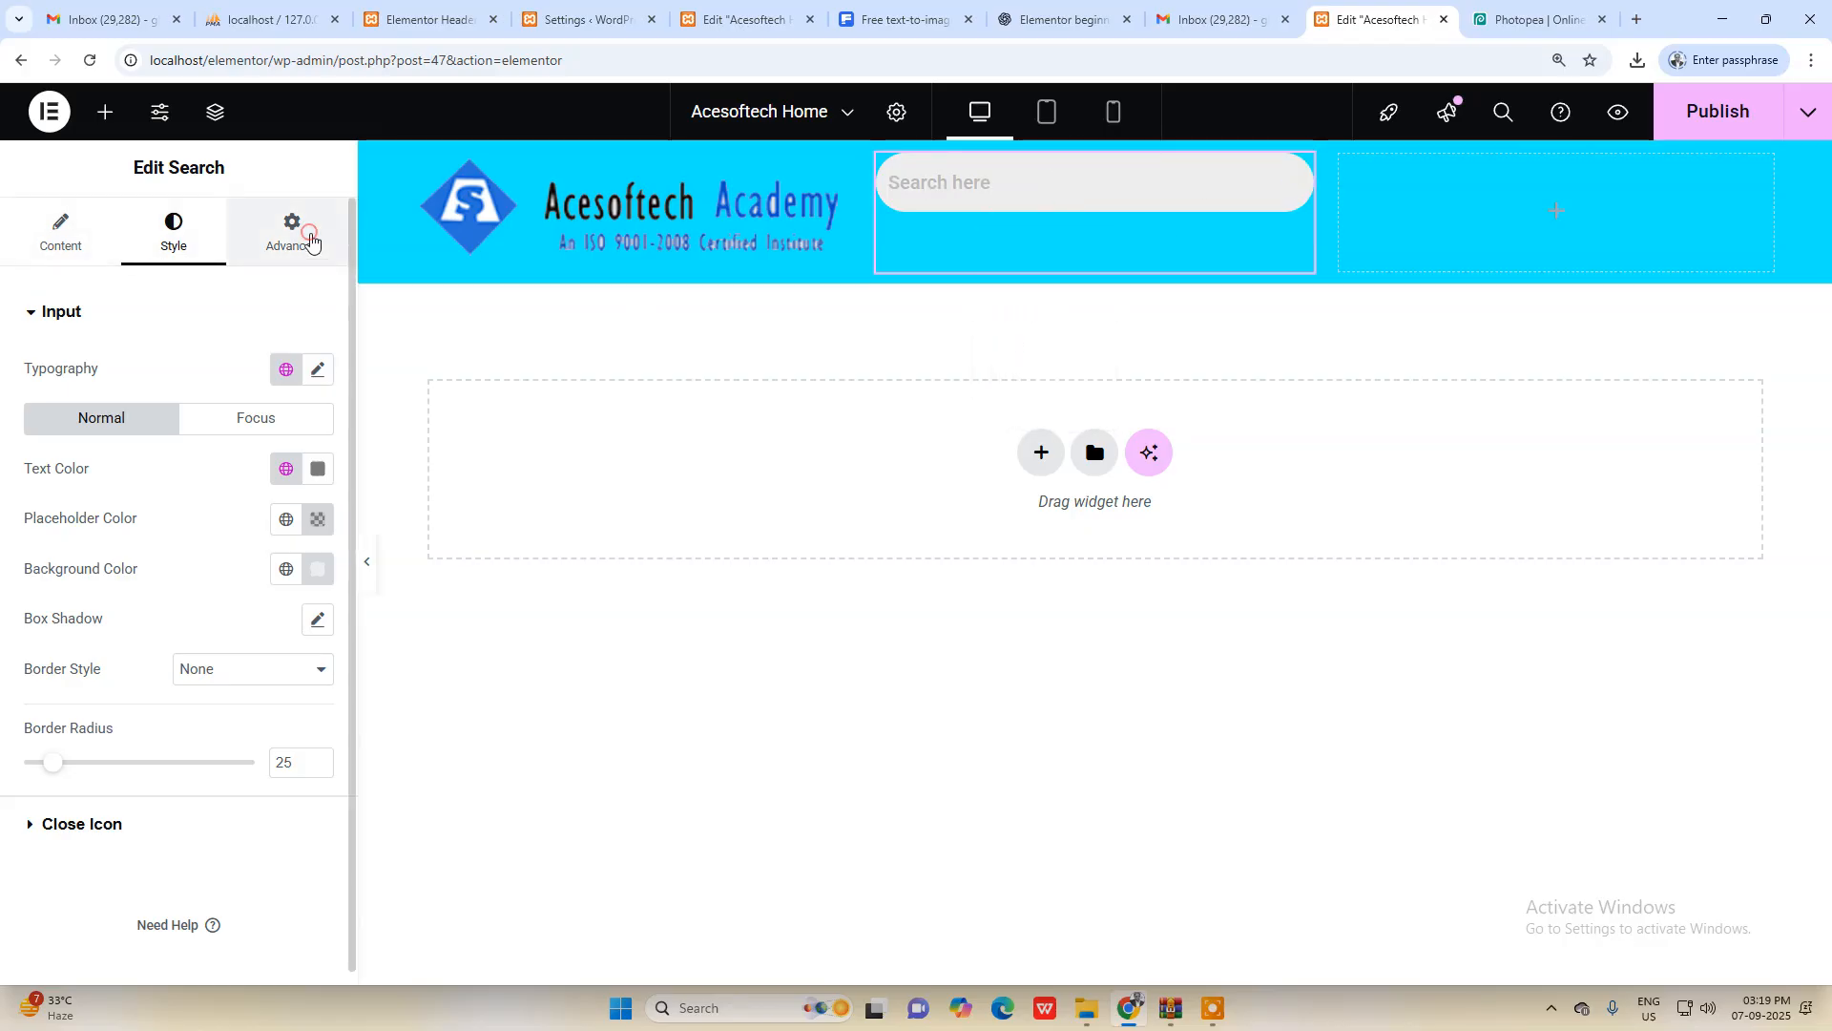
left_click(310, 237)
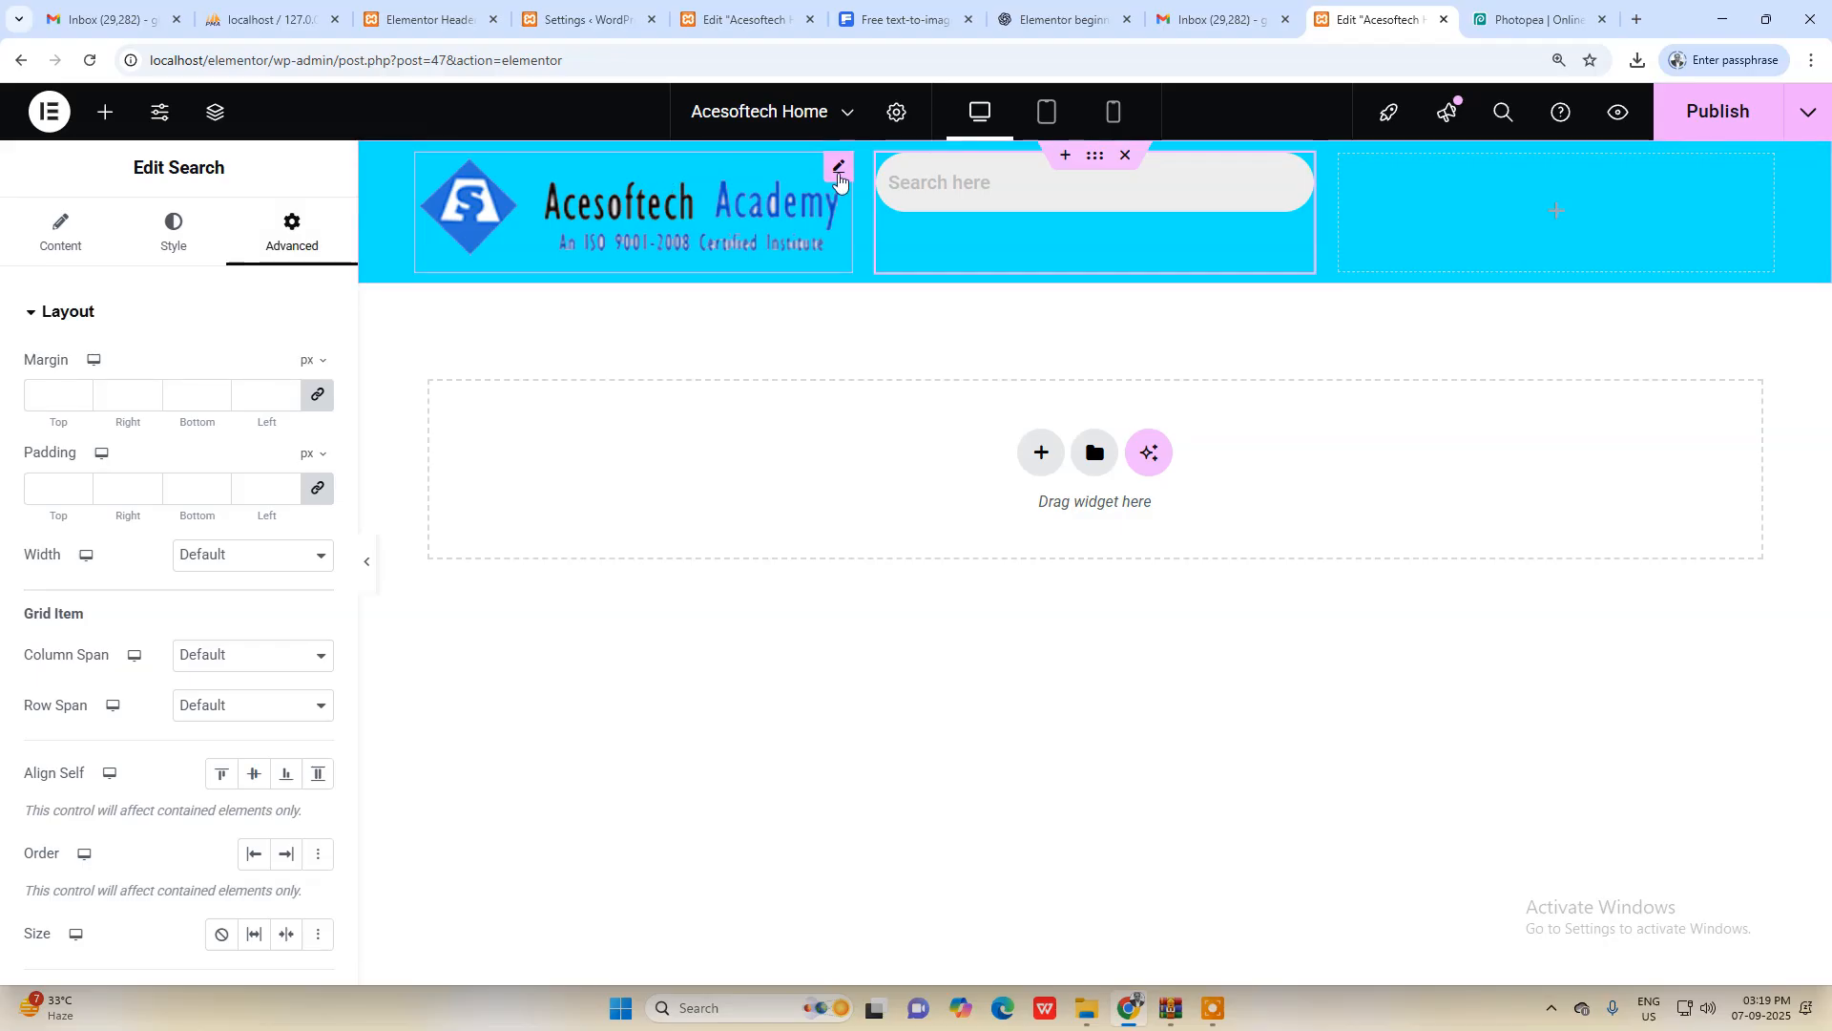
Step: Try the Thumbnail resolution for the header logo image and settle on Medium - 300 x 300
left_click(838, 189)
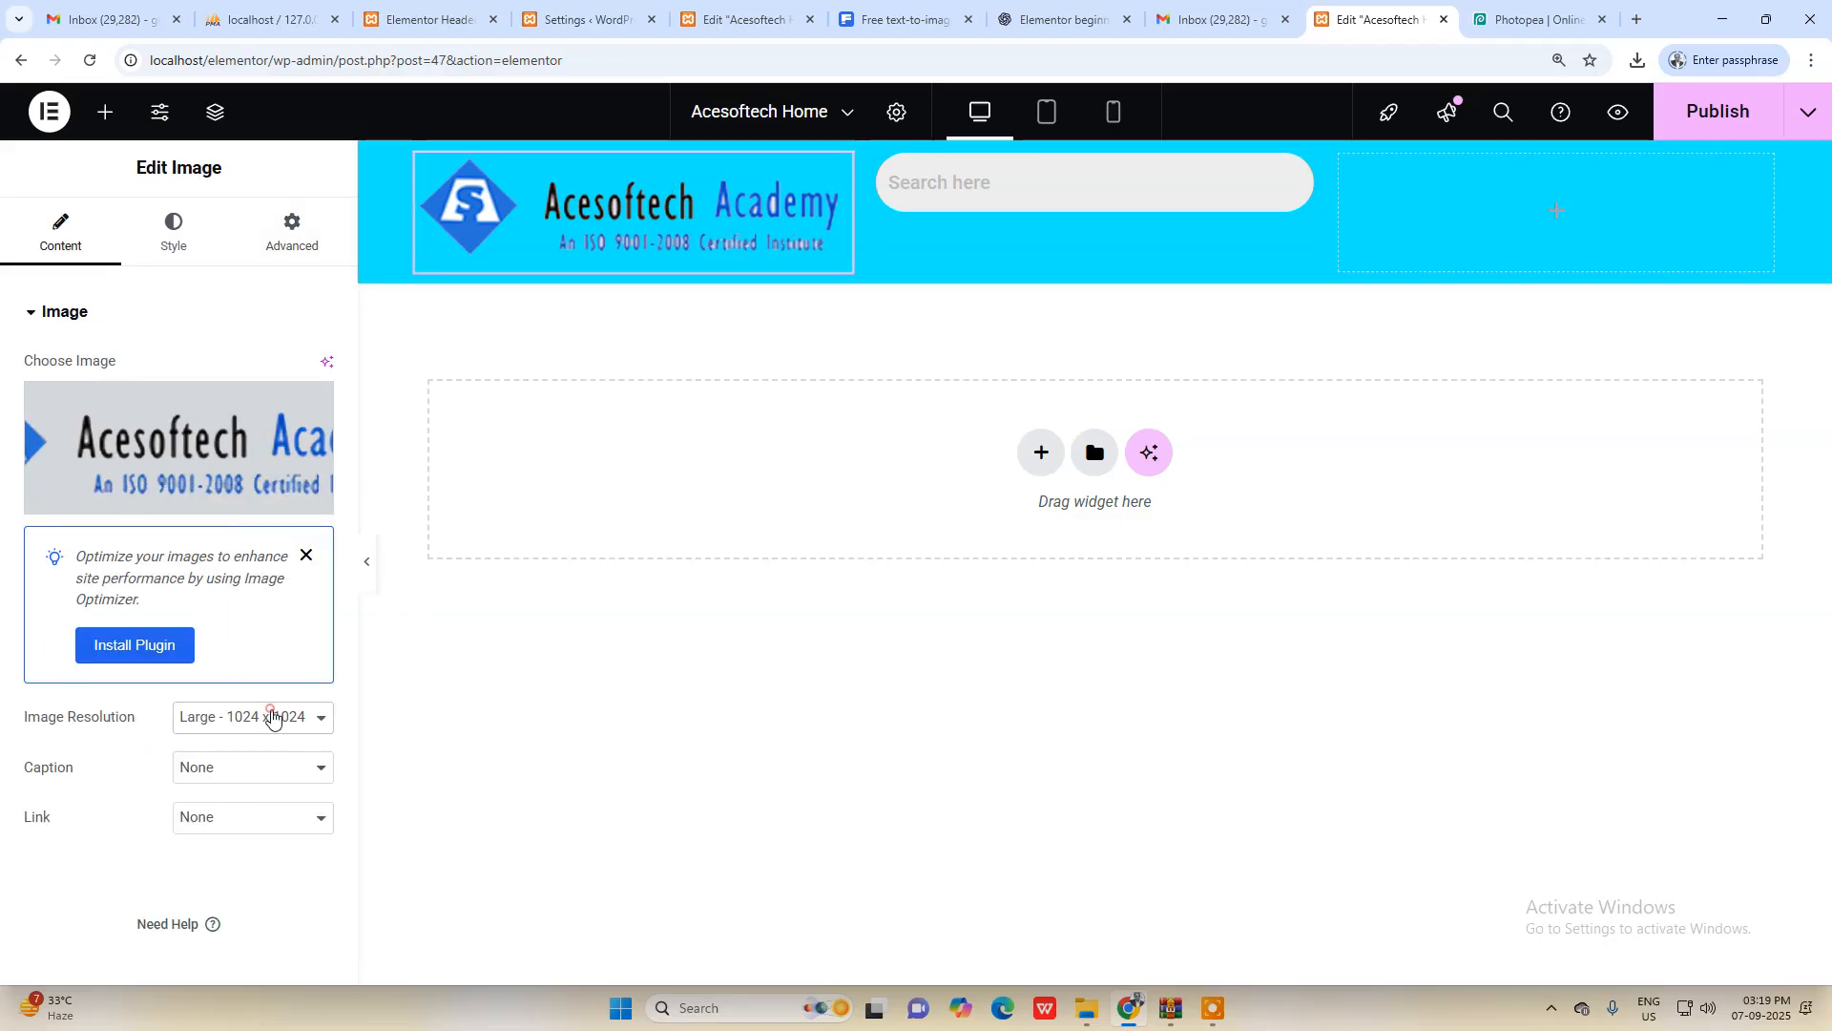
left_click(272, 718)
left_click(273, 750)
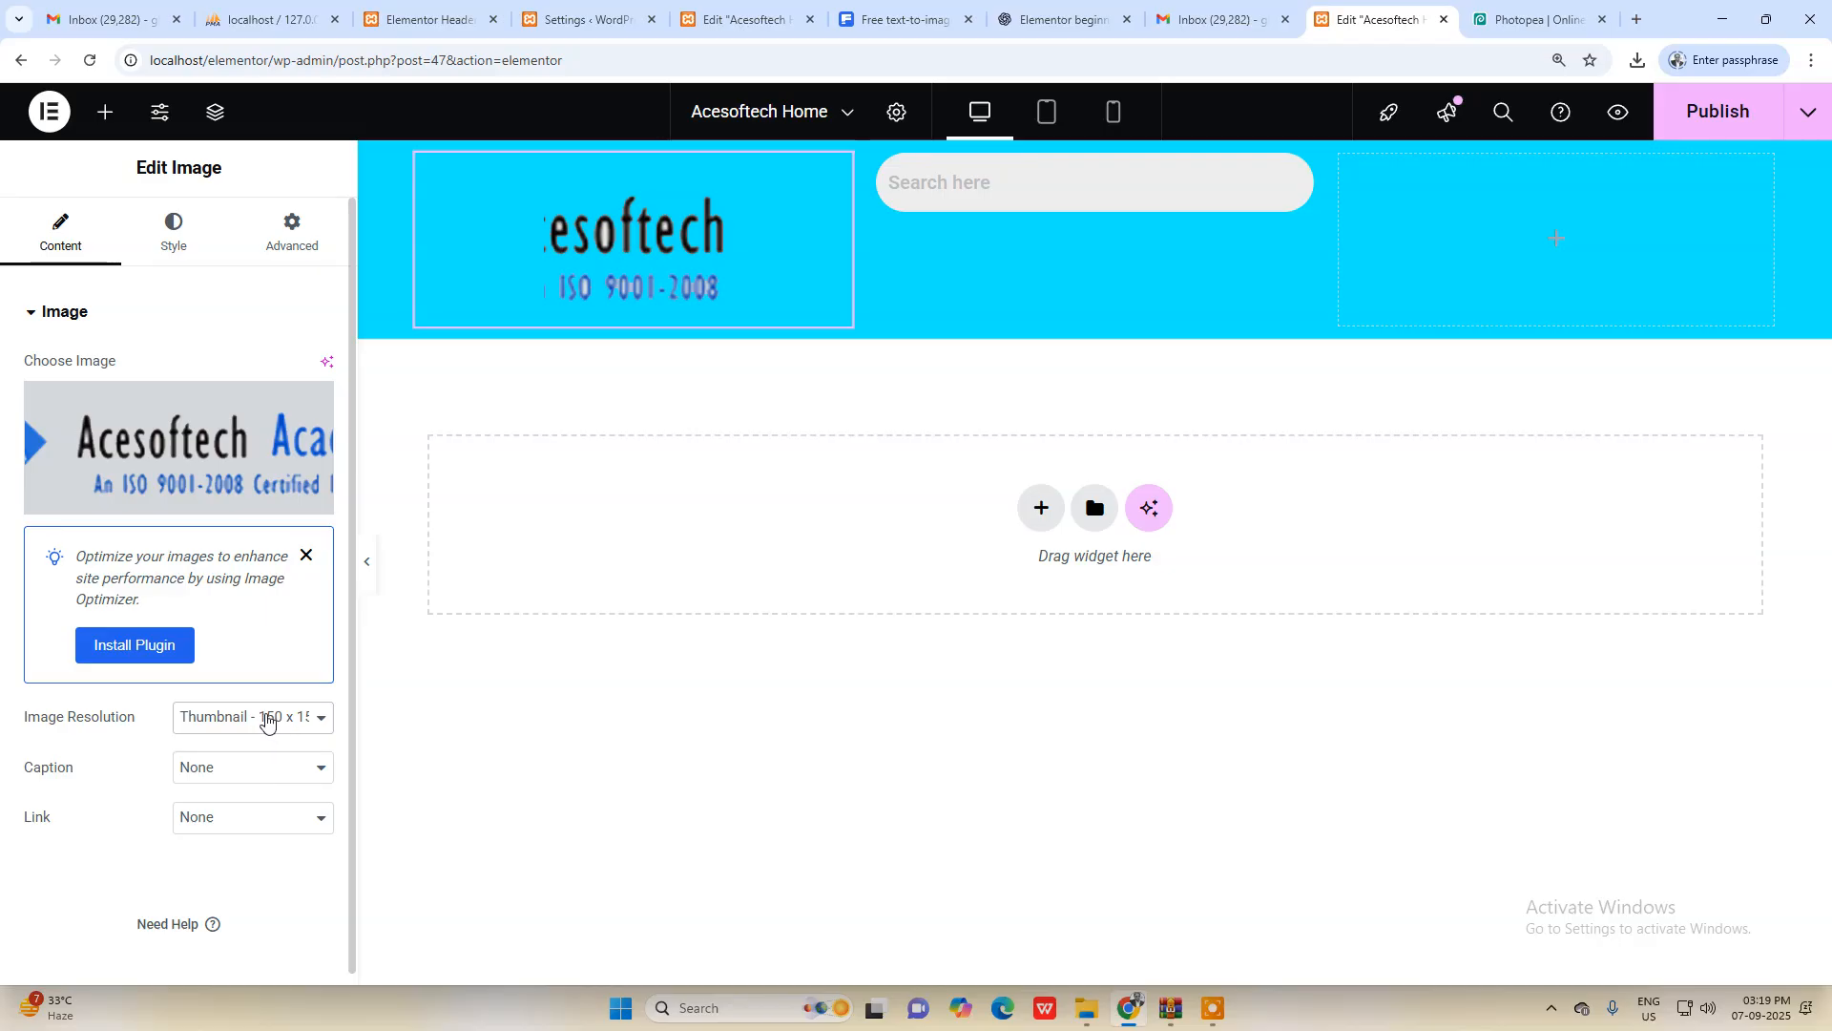
left_click(267, 723)
left_click(257, 773)
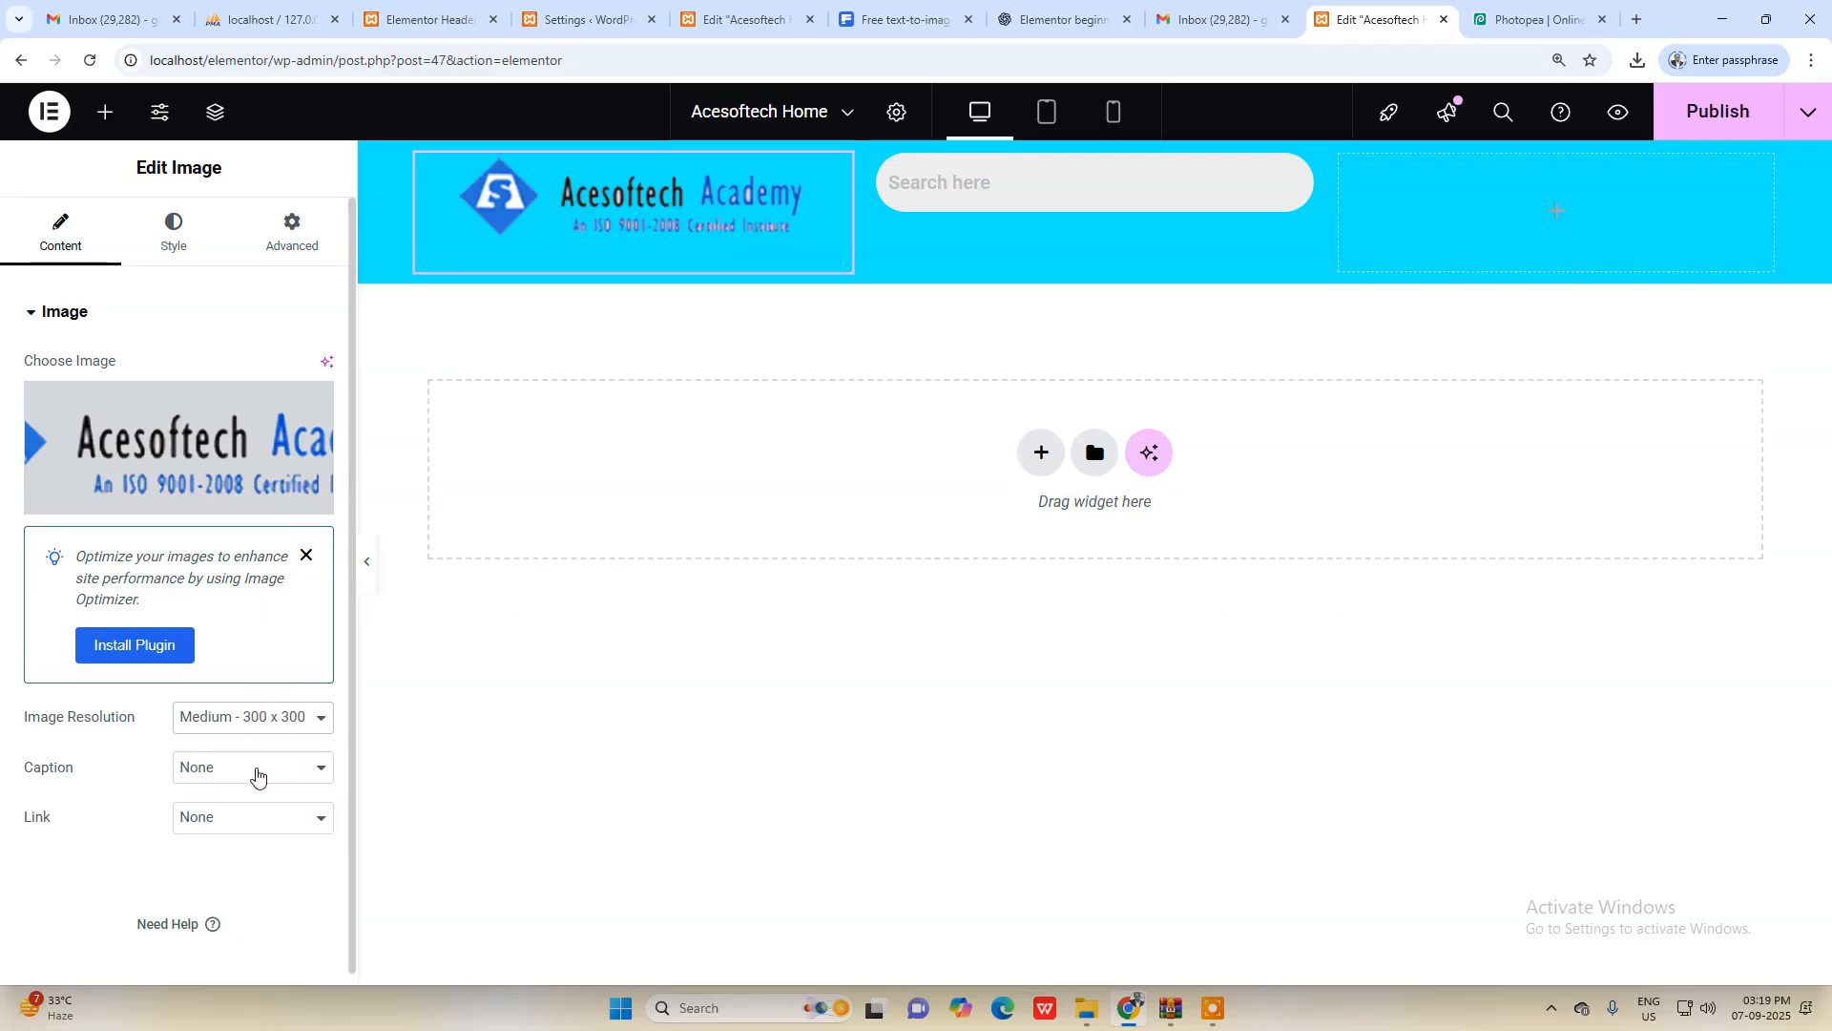
left_click(251, 718)
left_click(238, 744)
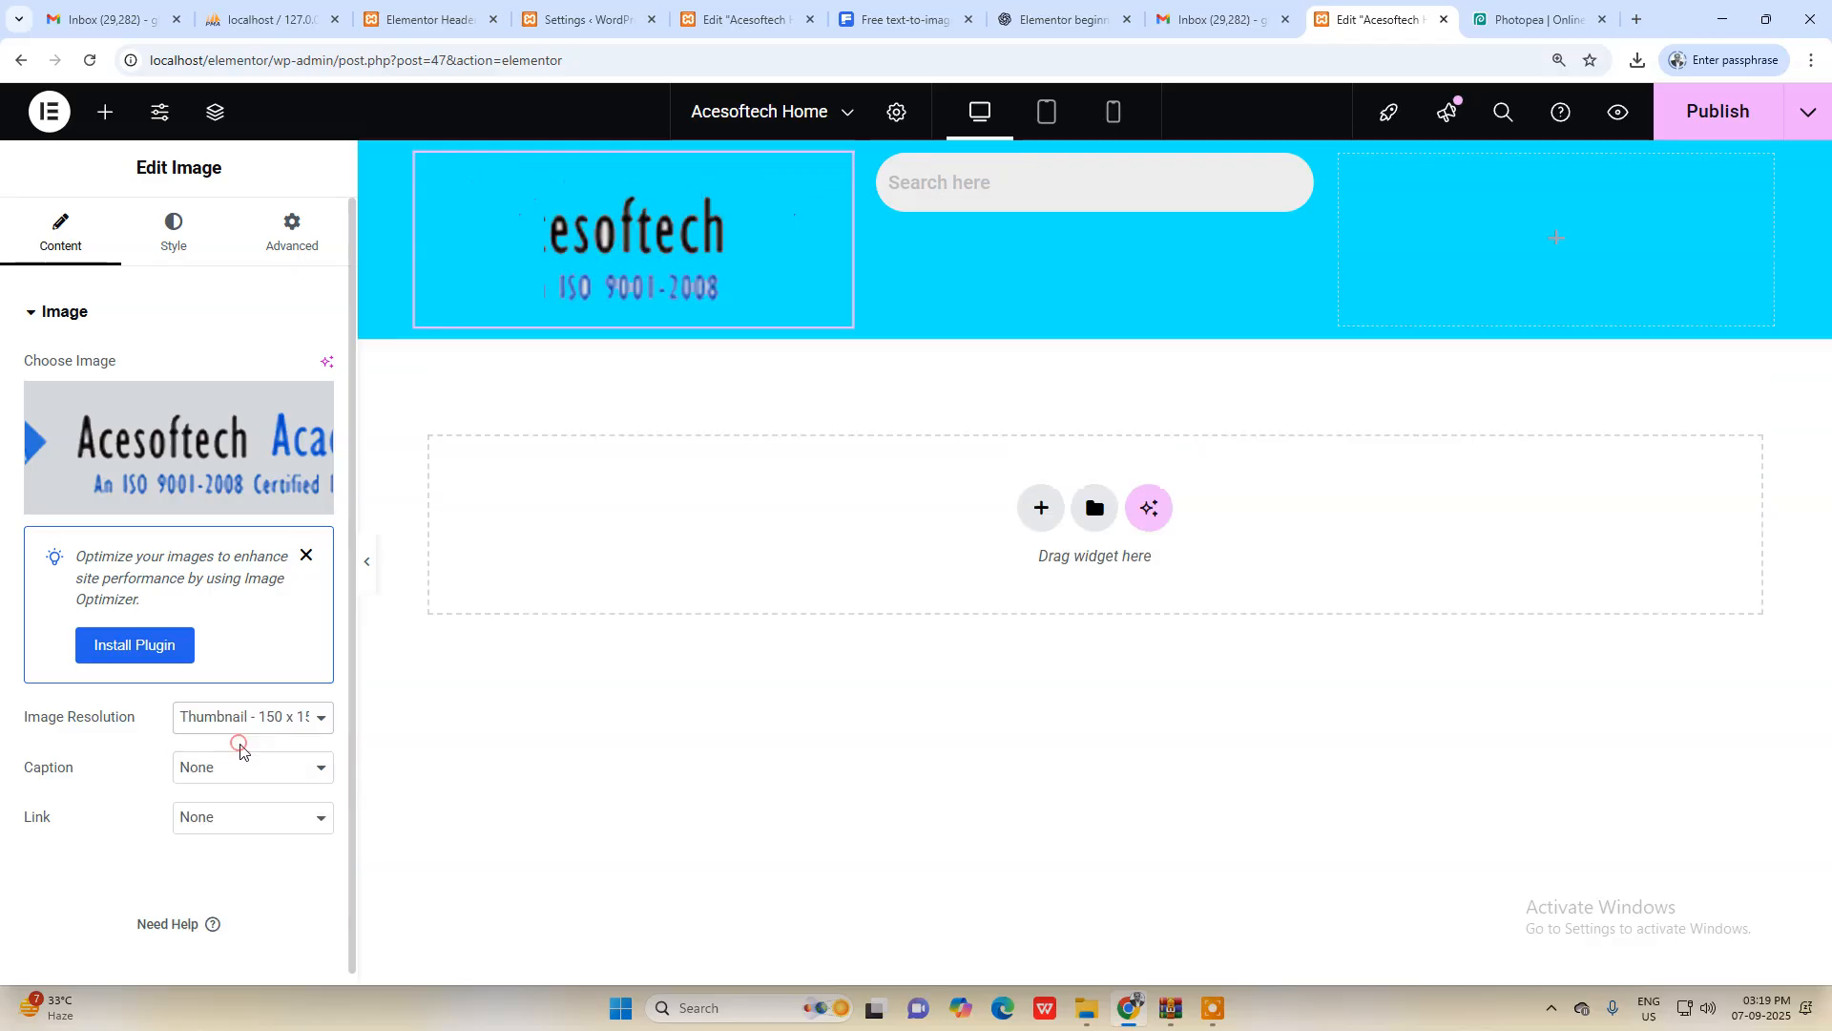
left_click(252, 715)
left_click(251, 770)
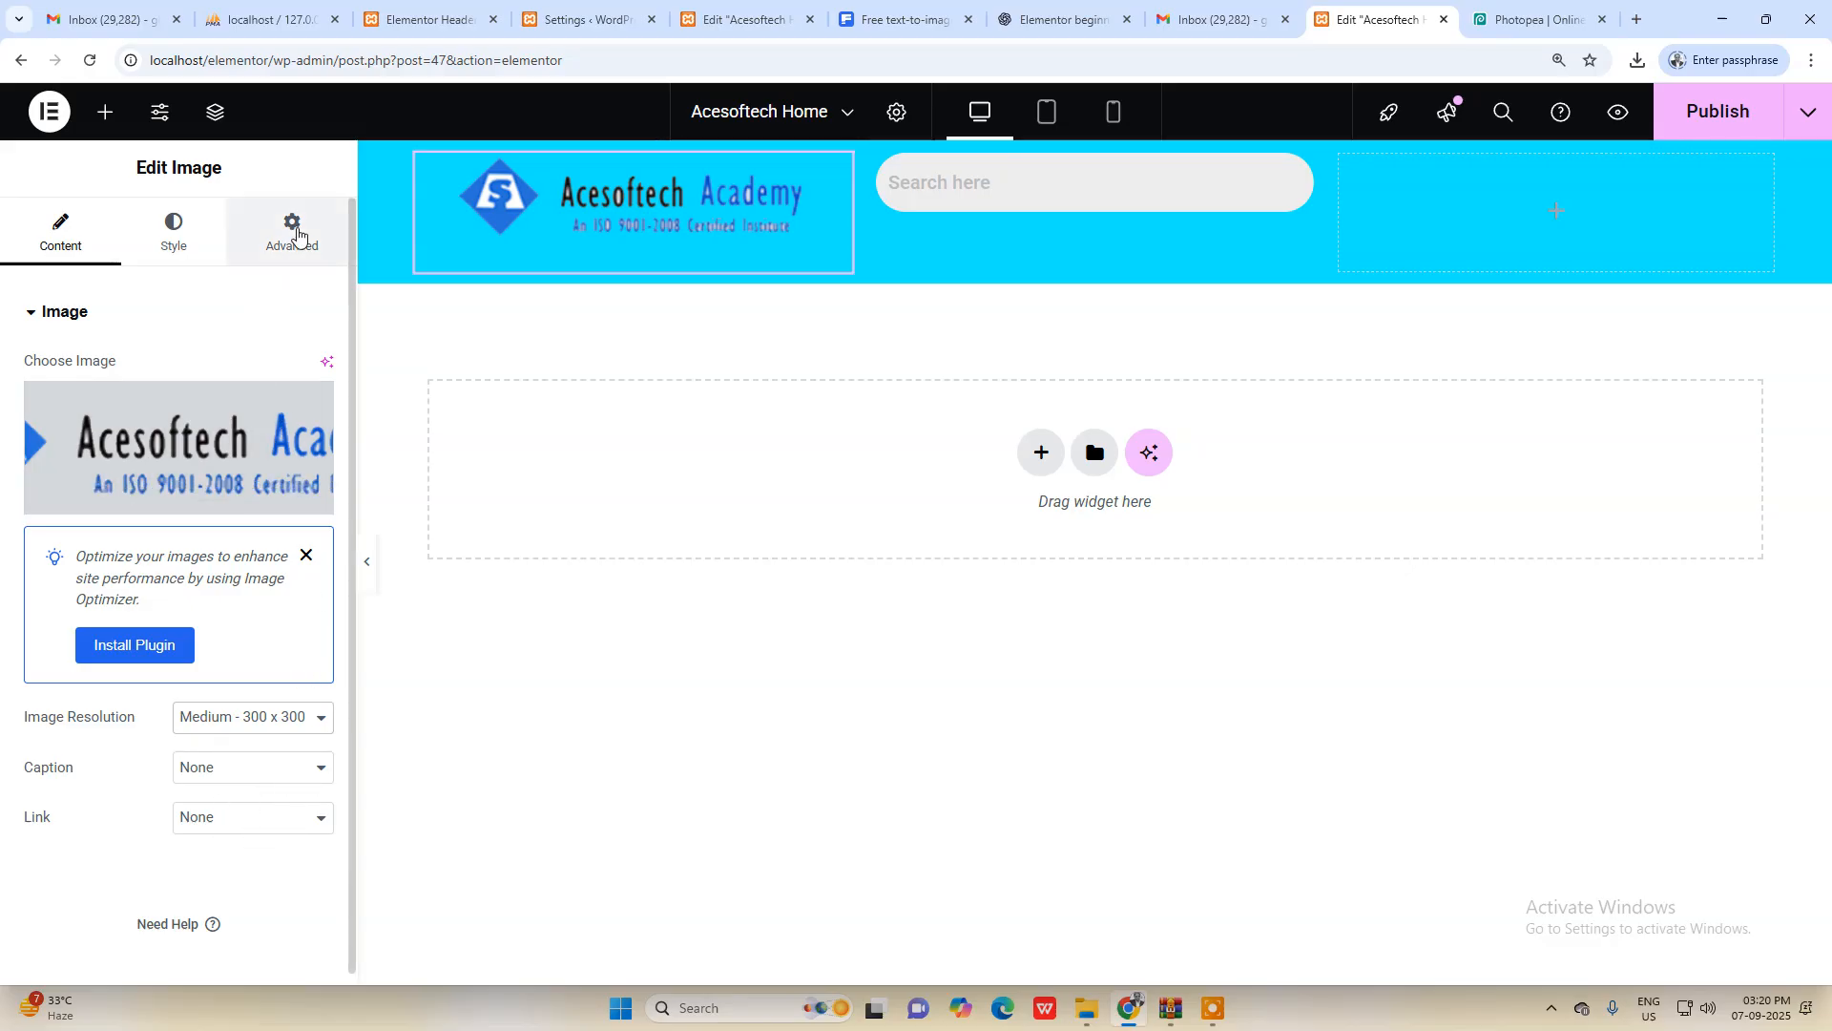
Step: Unlink the search widget's padding sides, set only the top padding to 22 px, and publish the page
left_click(1096, 181)
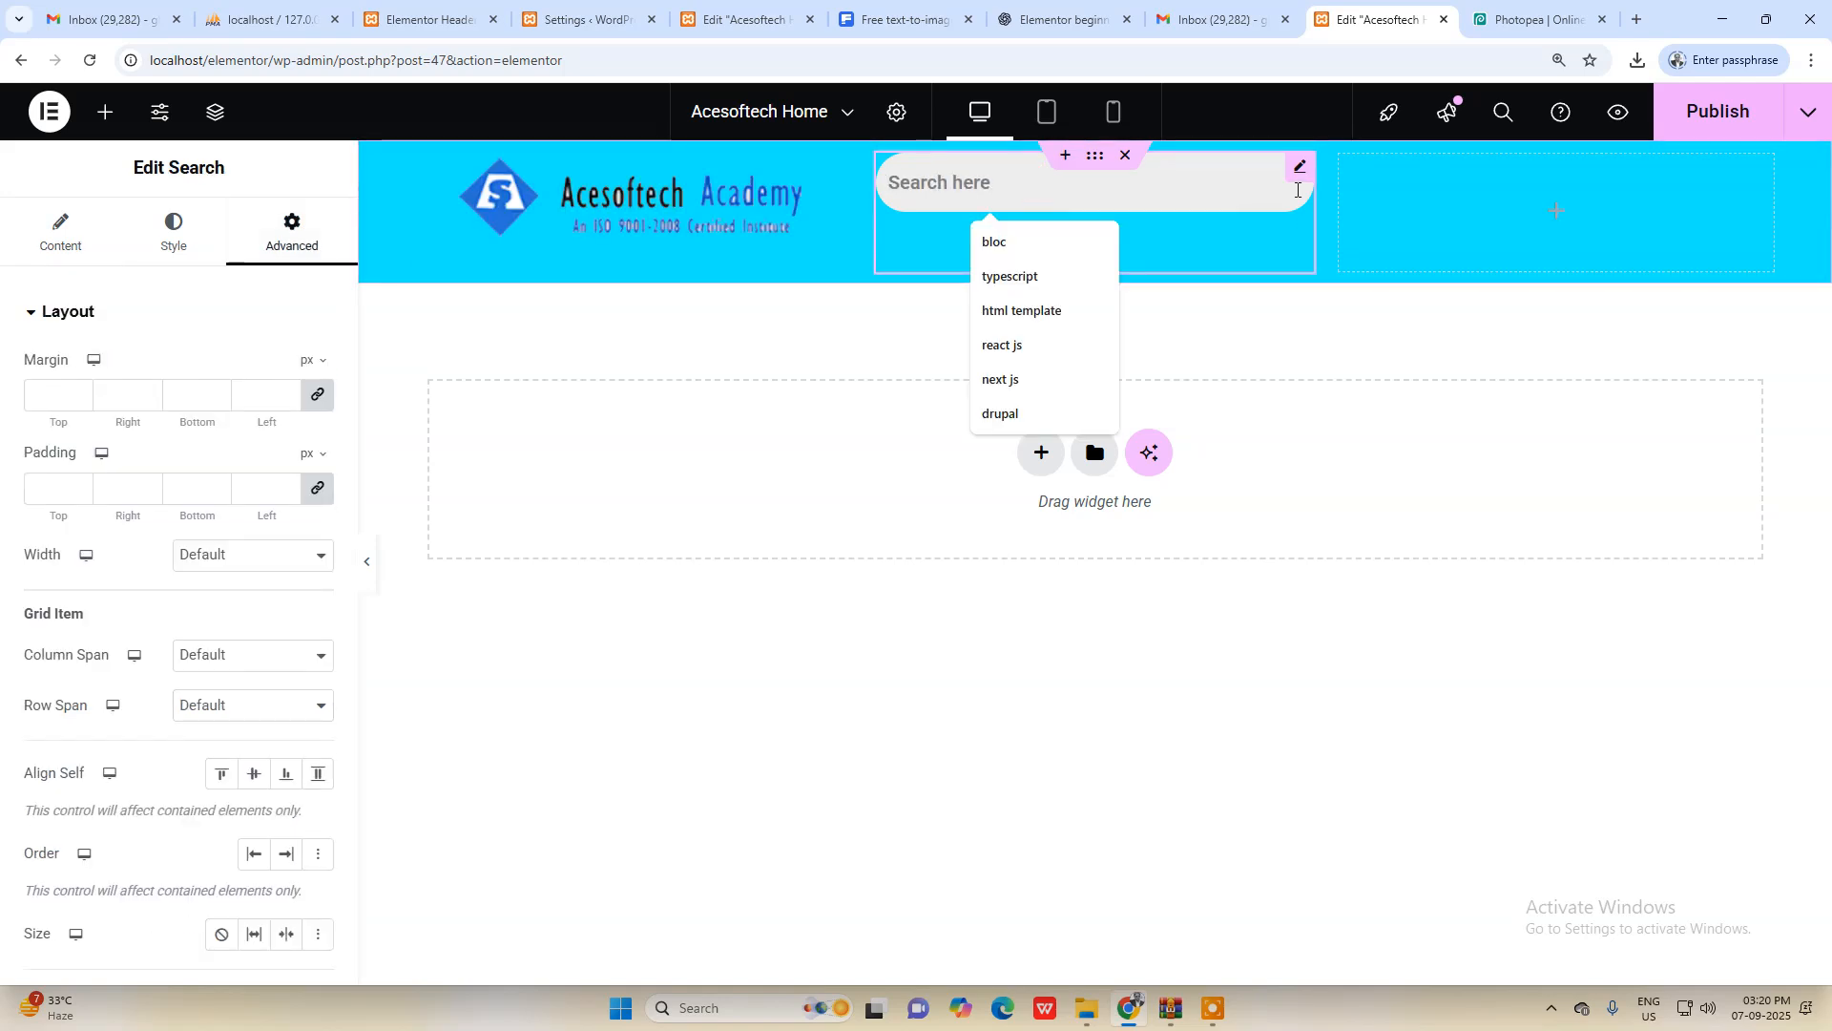
left_click(1285, 212)
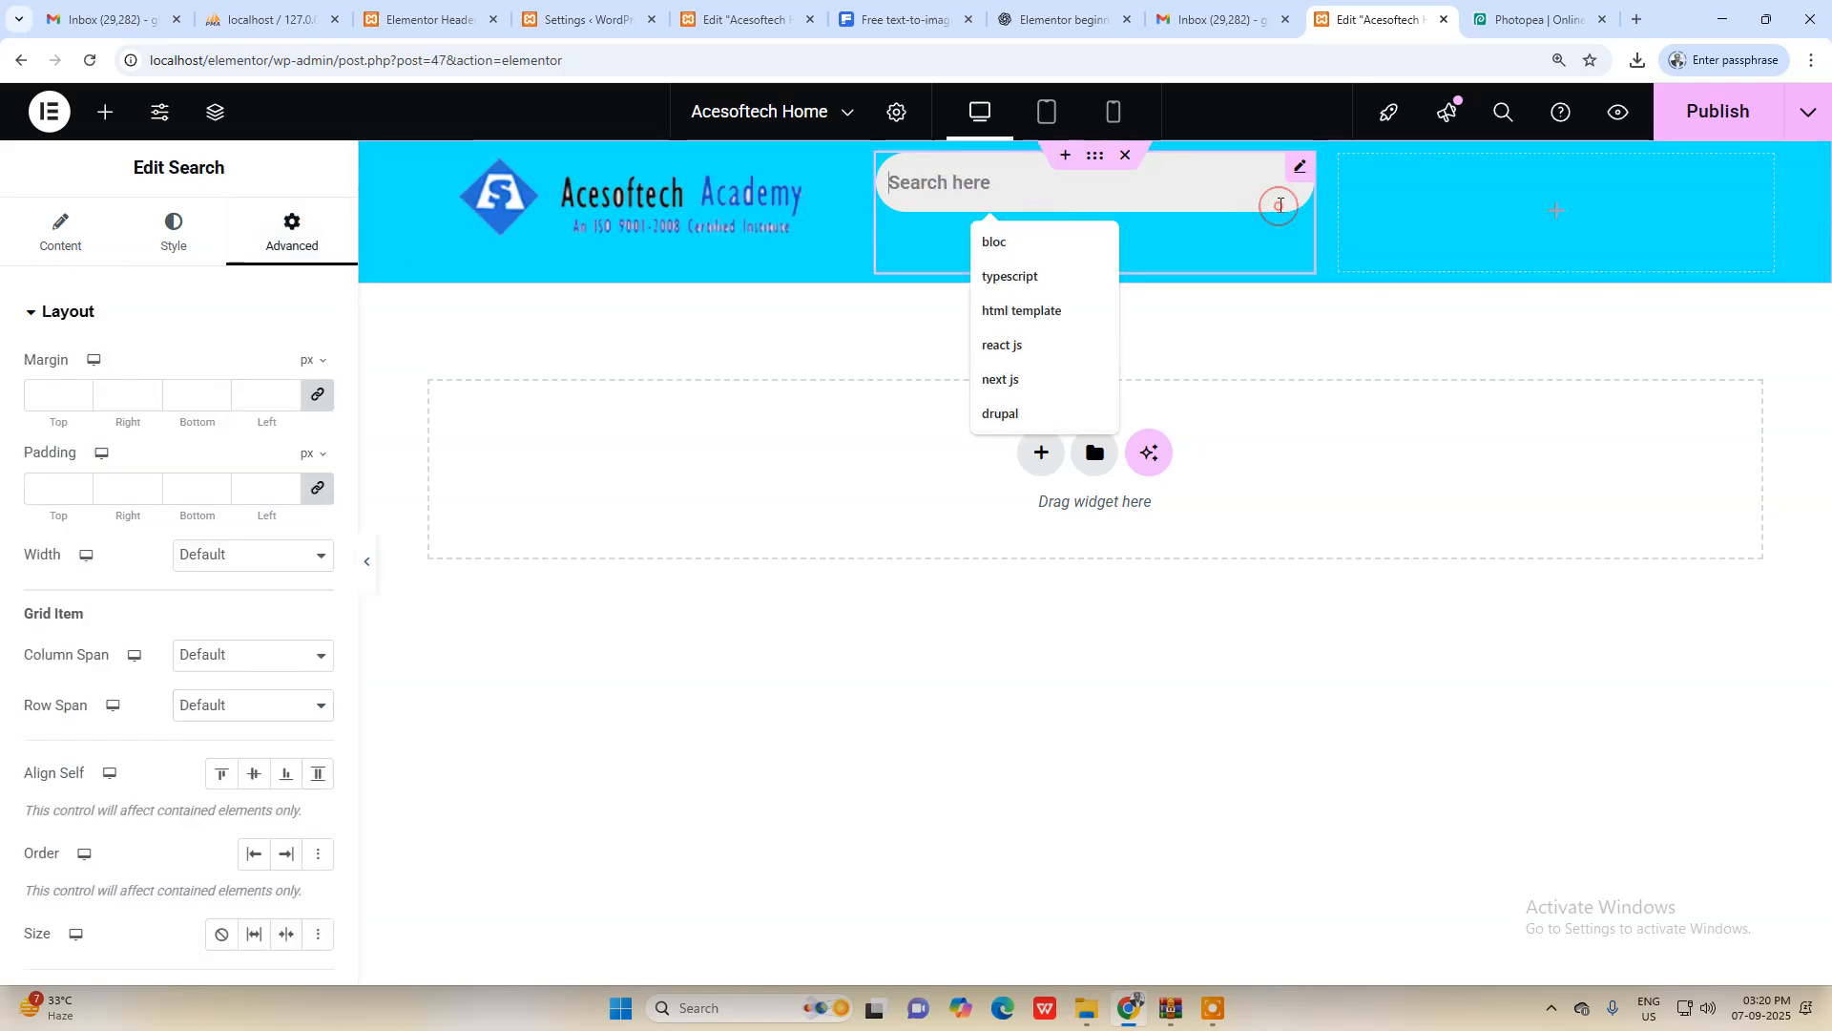
left_click(1298, 169)
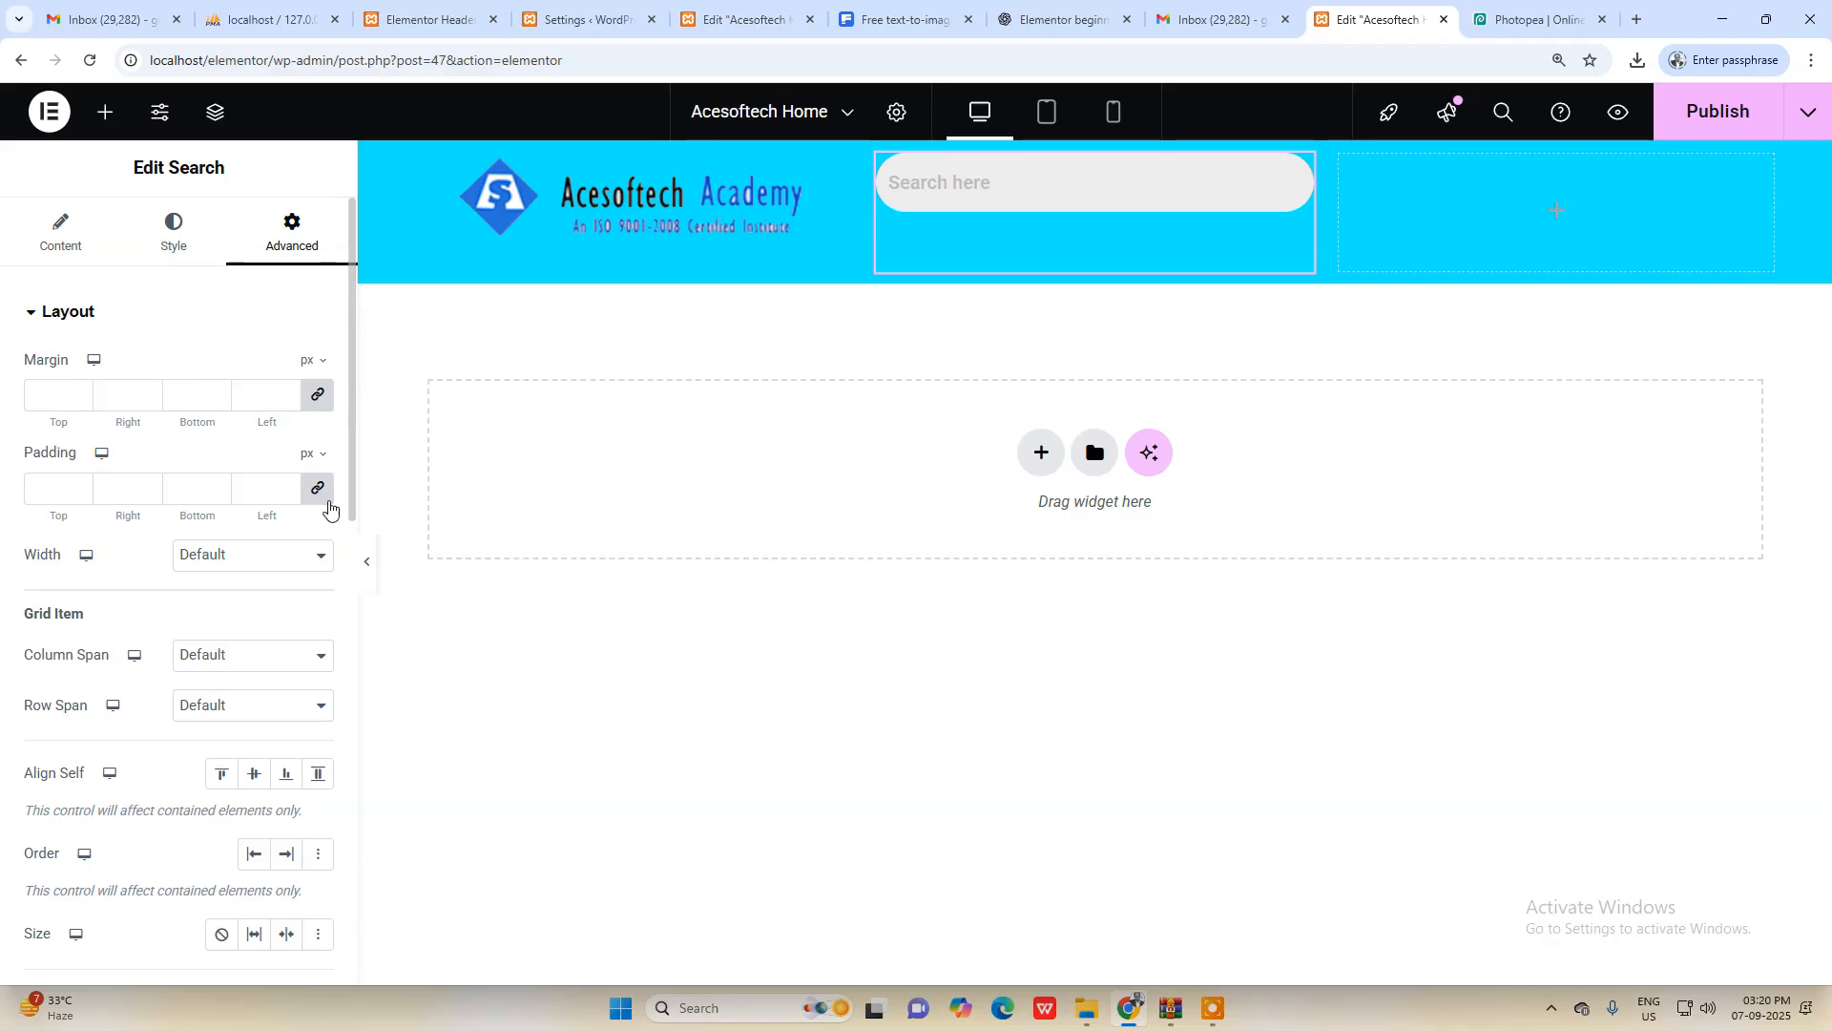
left_click(317, 487)
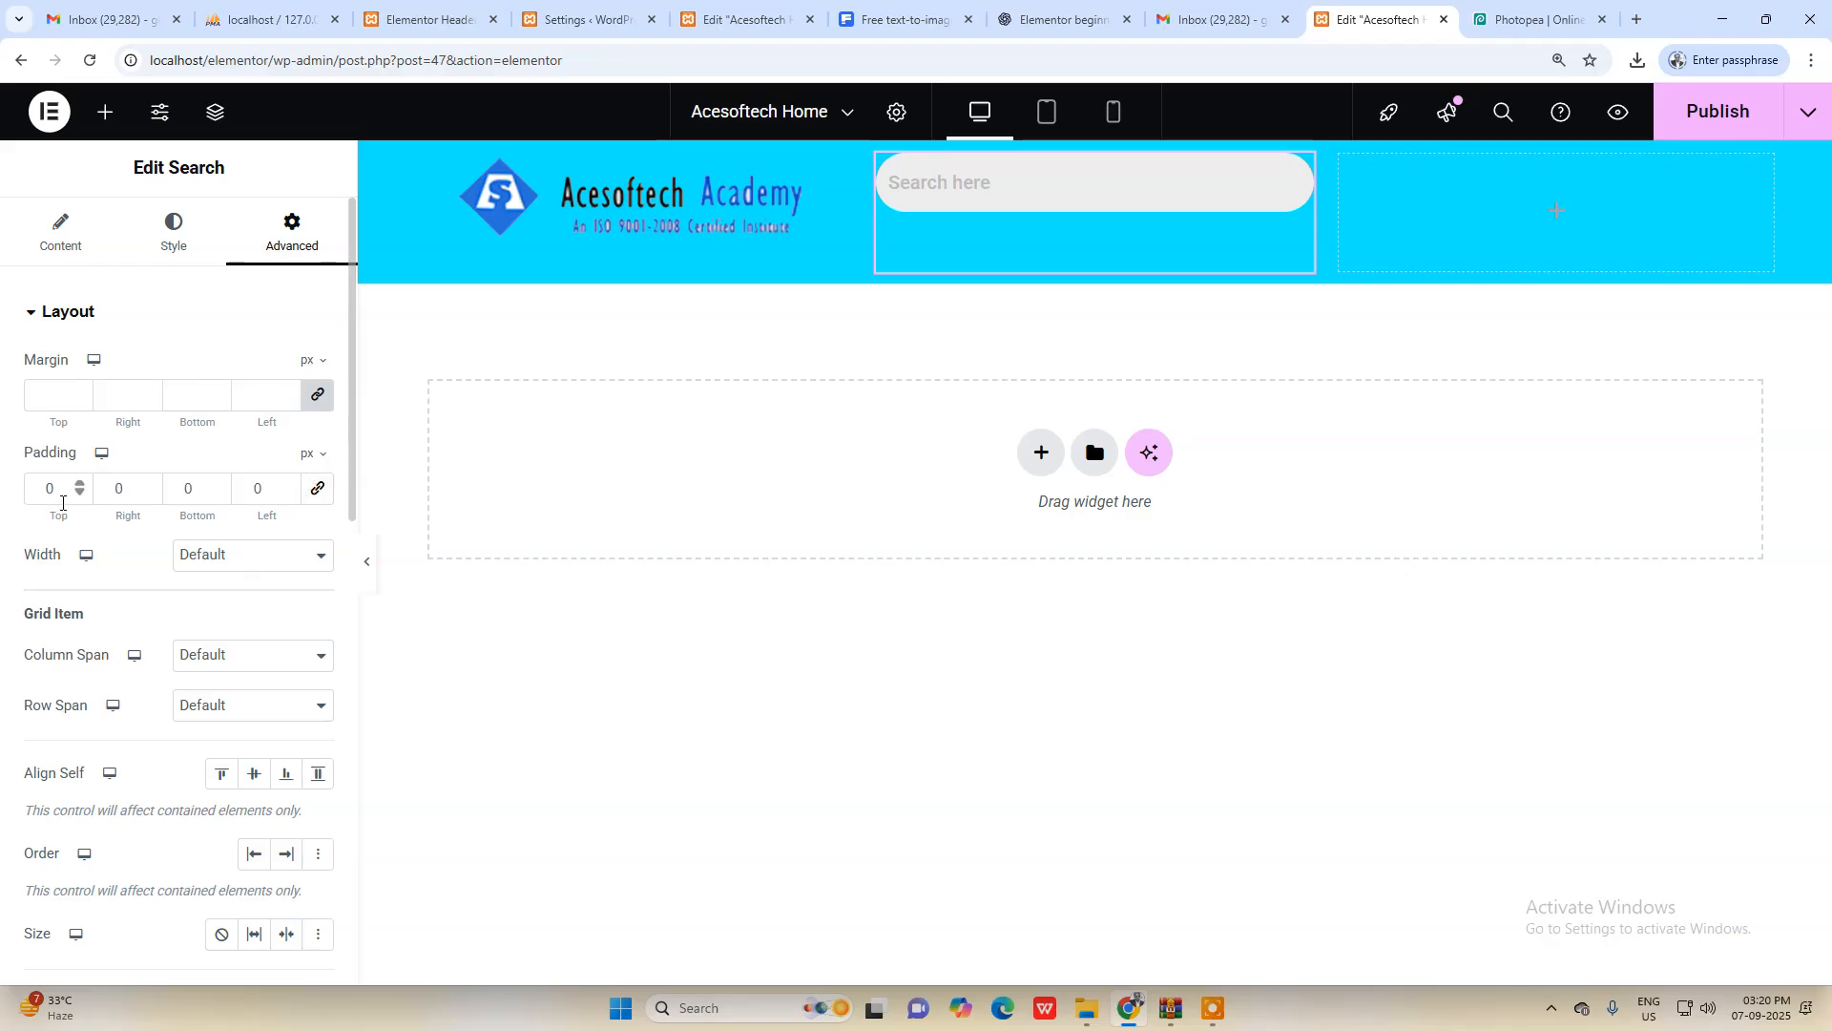
left_click(80, 484)
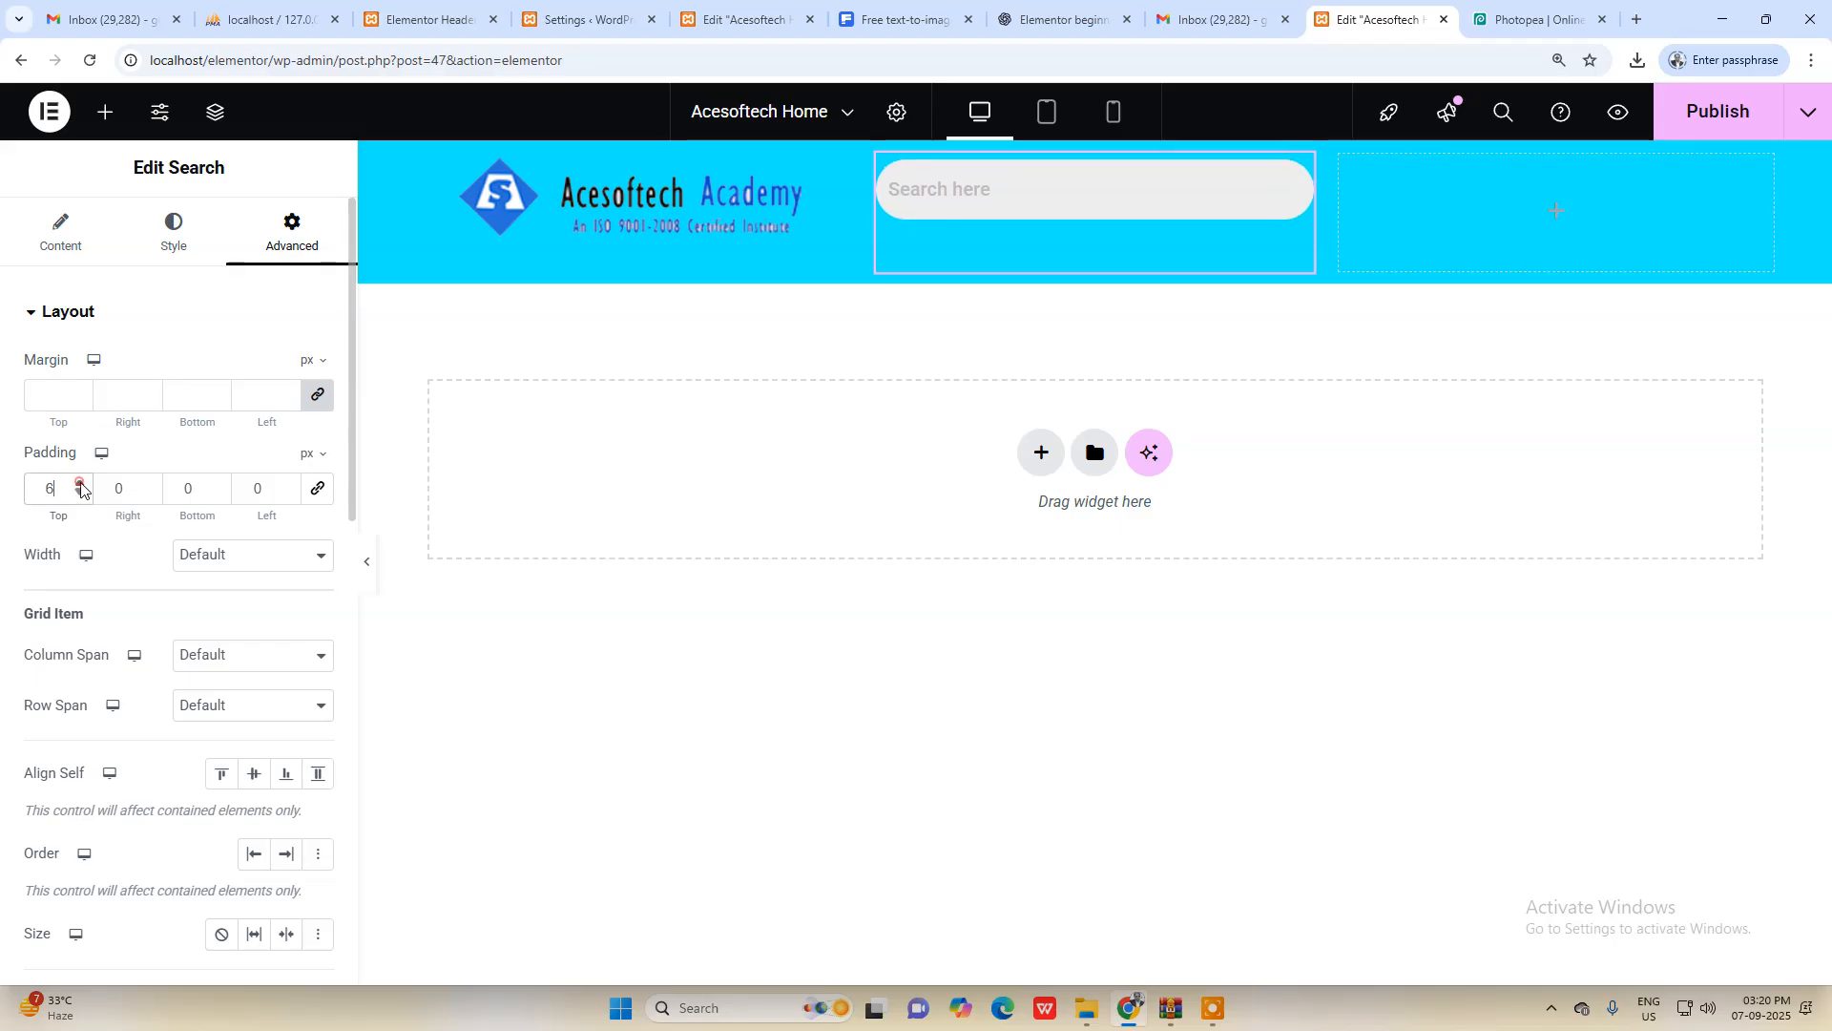
left_click(80, 484)
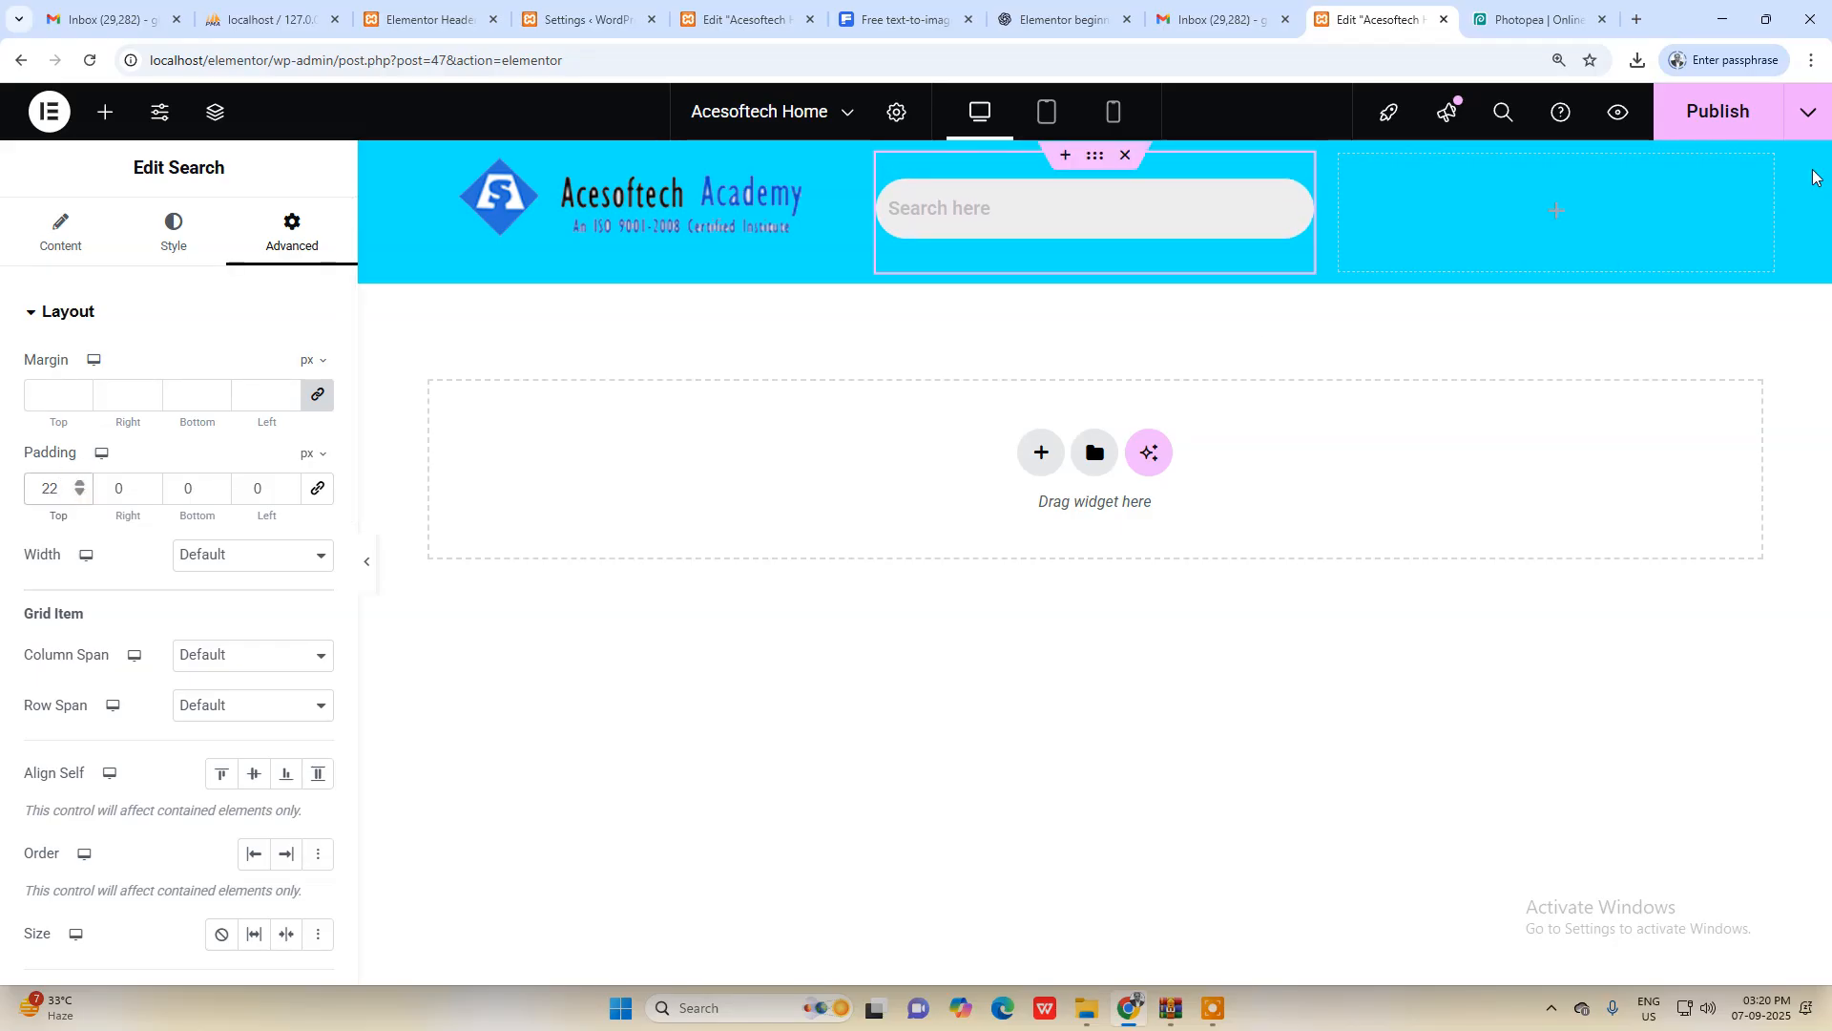
left_click(1709, 117)
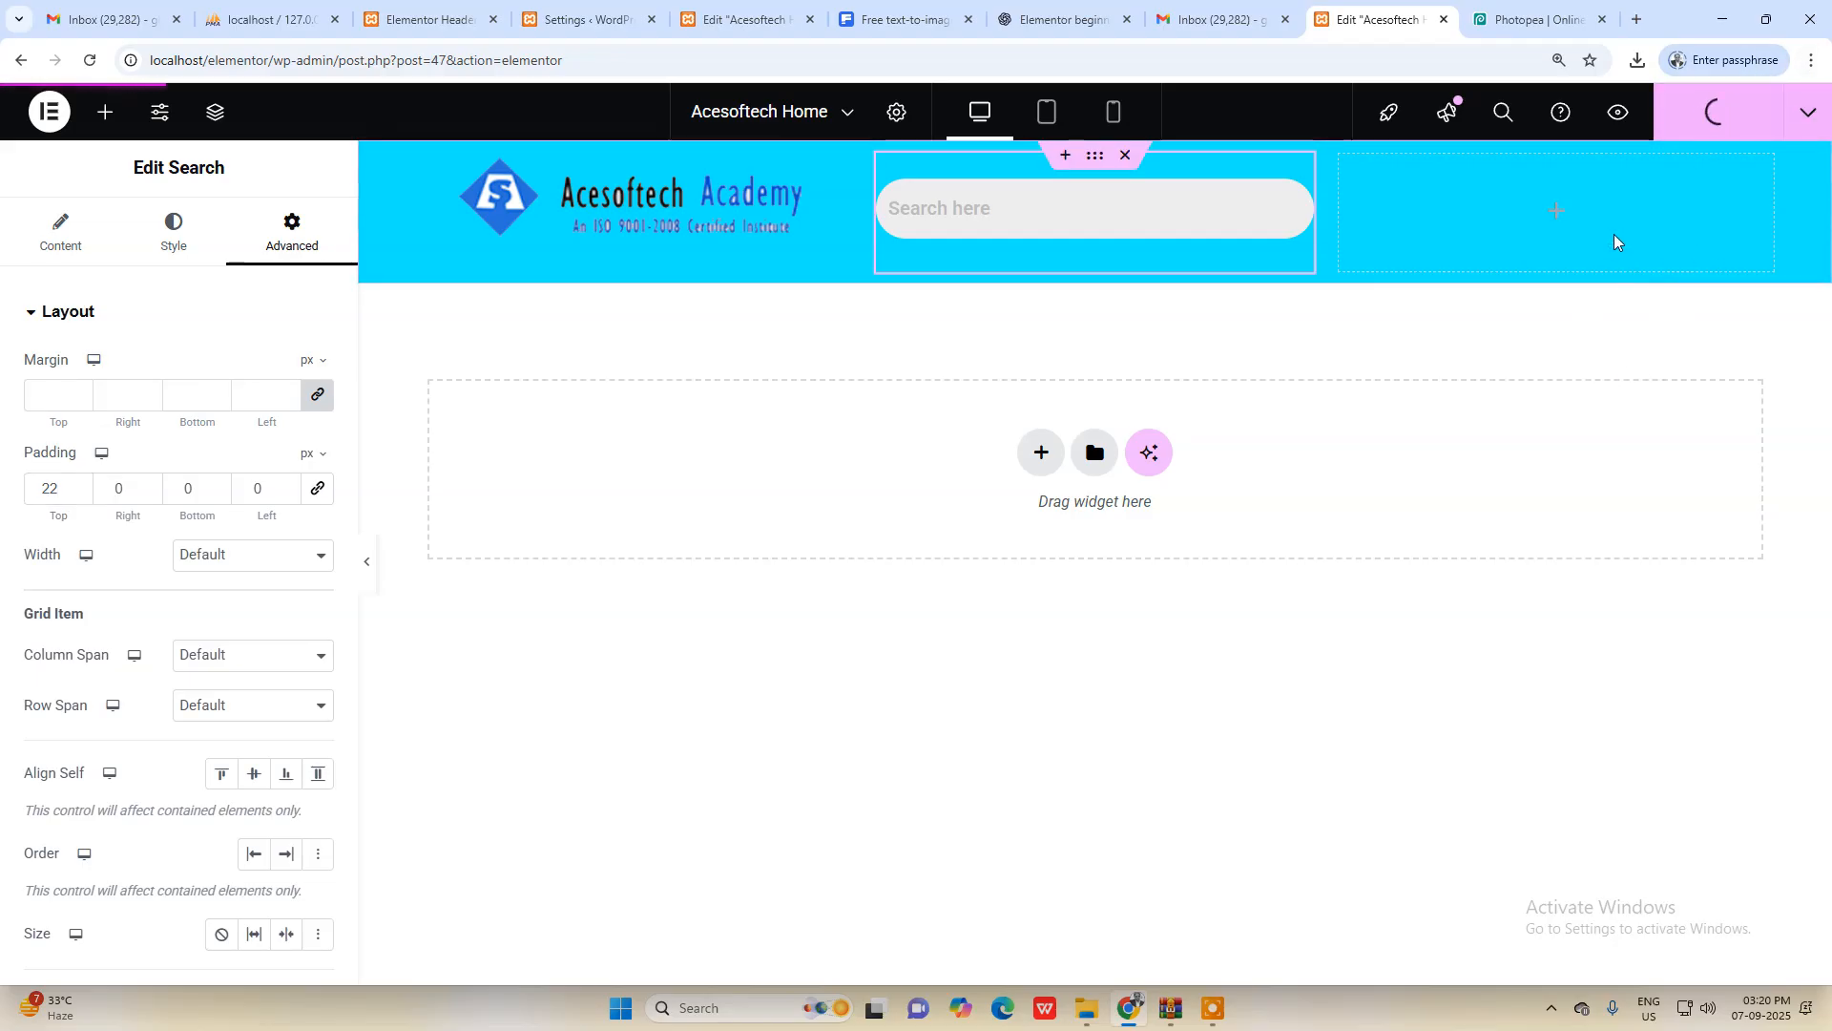
Step: Try a Social Icons widget in the empty third column of the header grid
left_click(1558, 213)
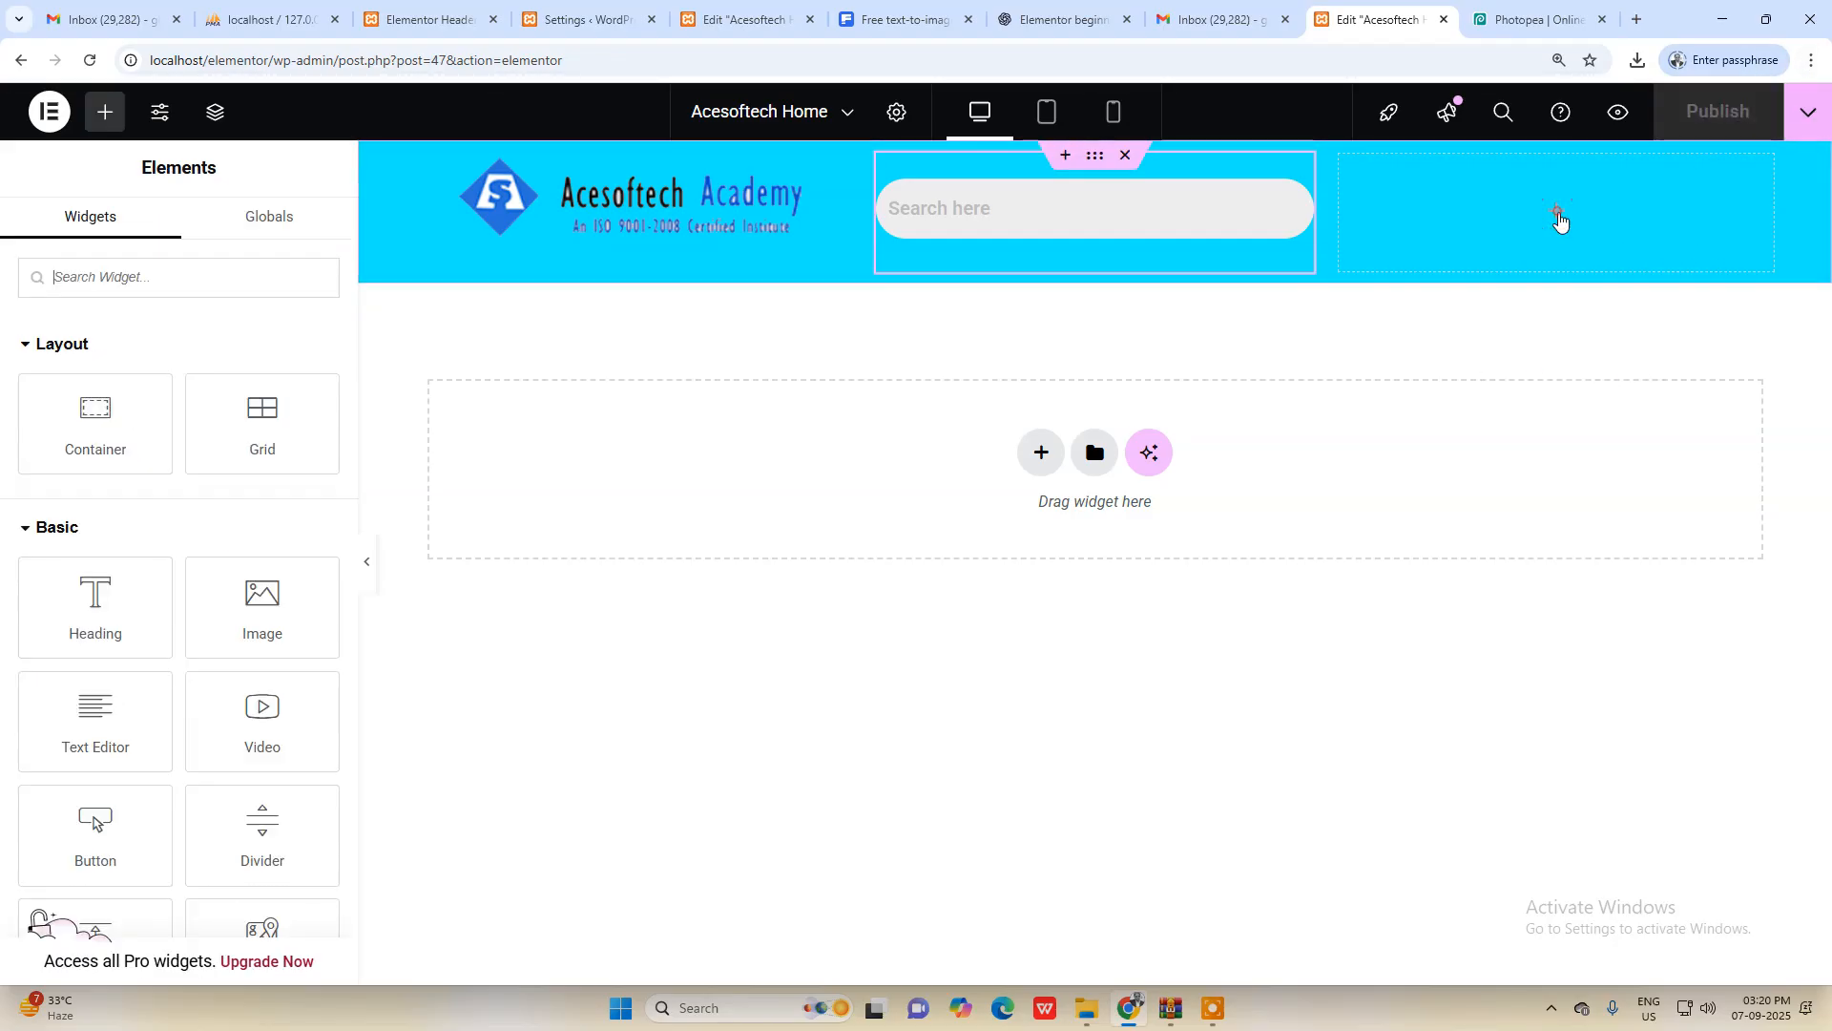
type("soa")
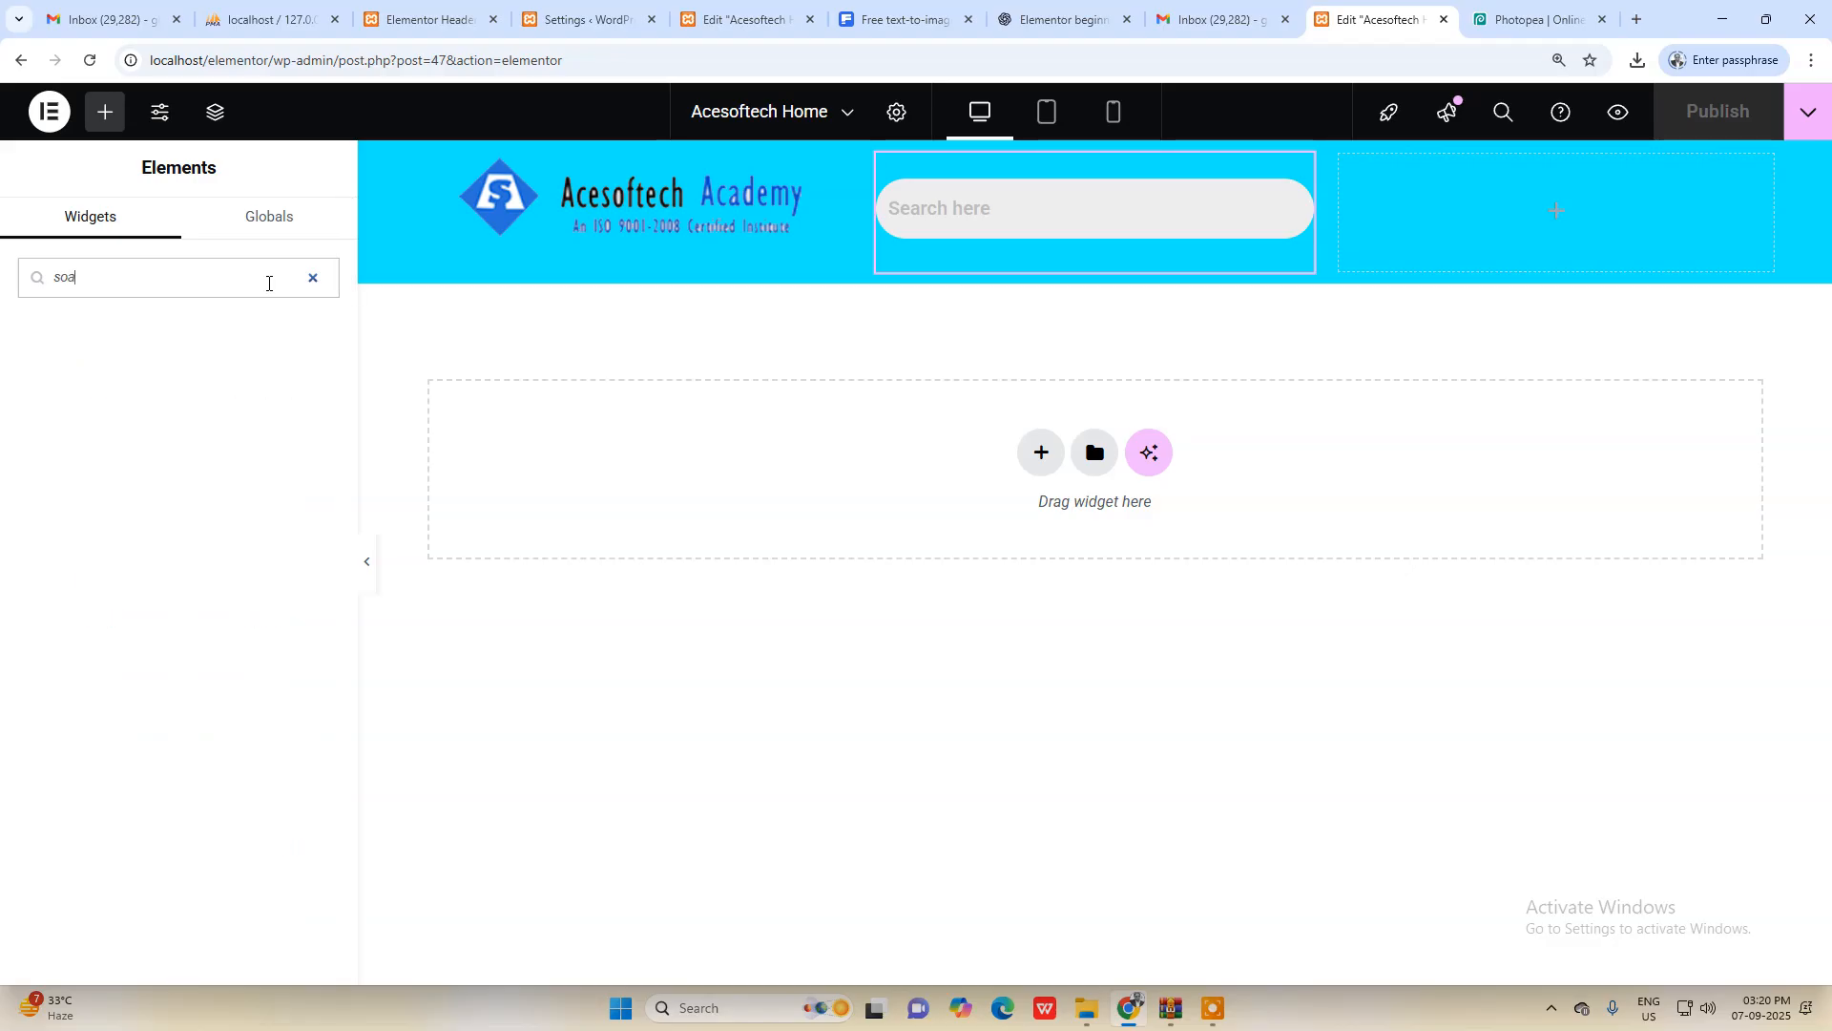
key("BackSpace")
key("BackSpace")
type("o")
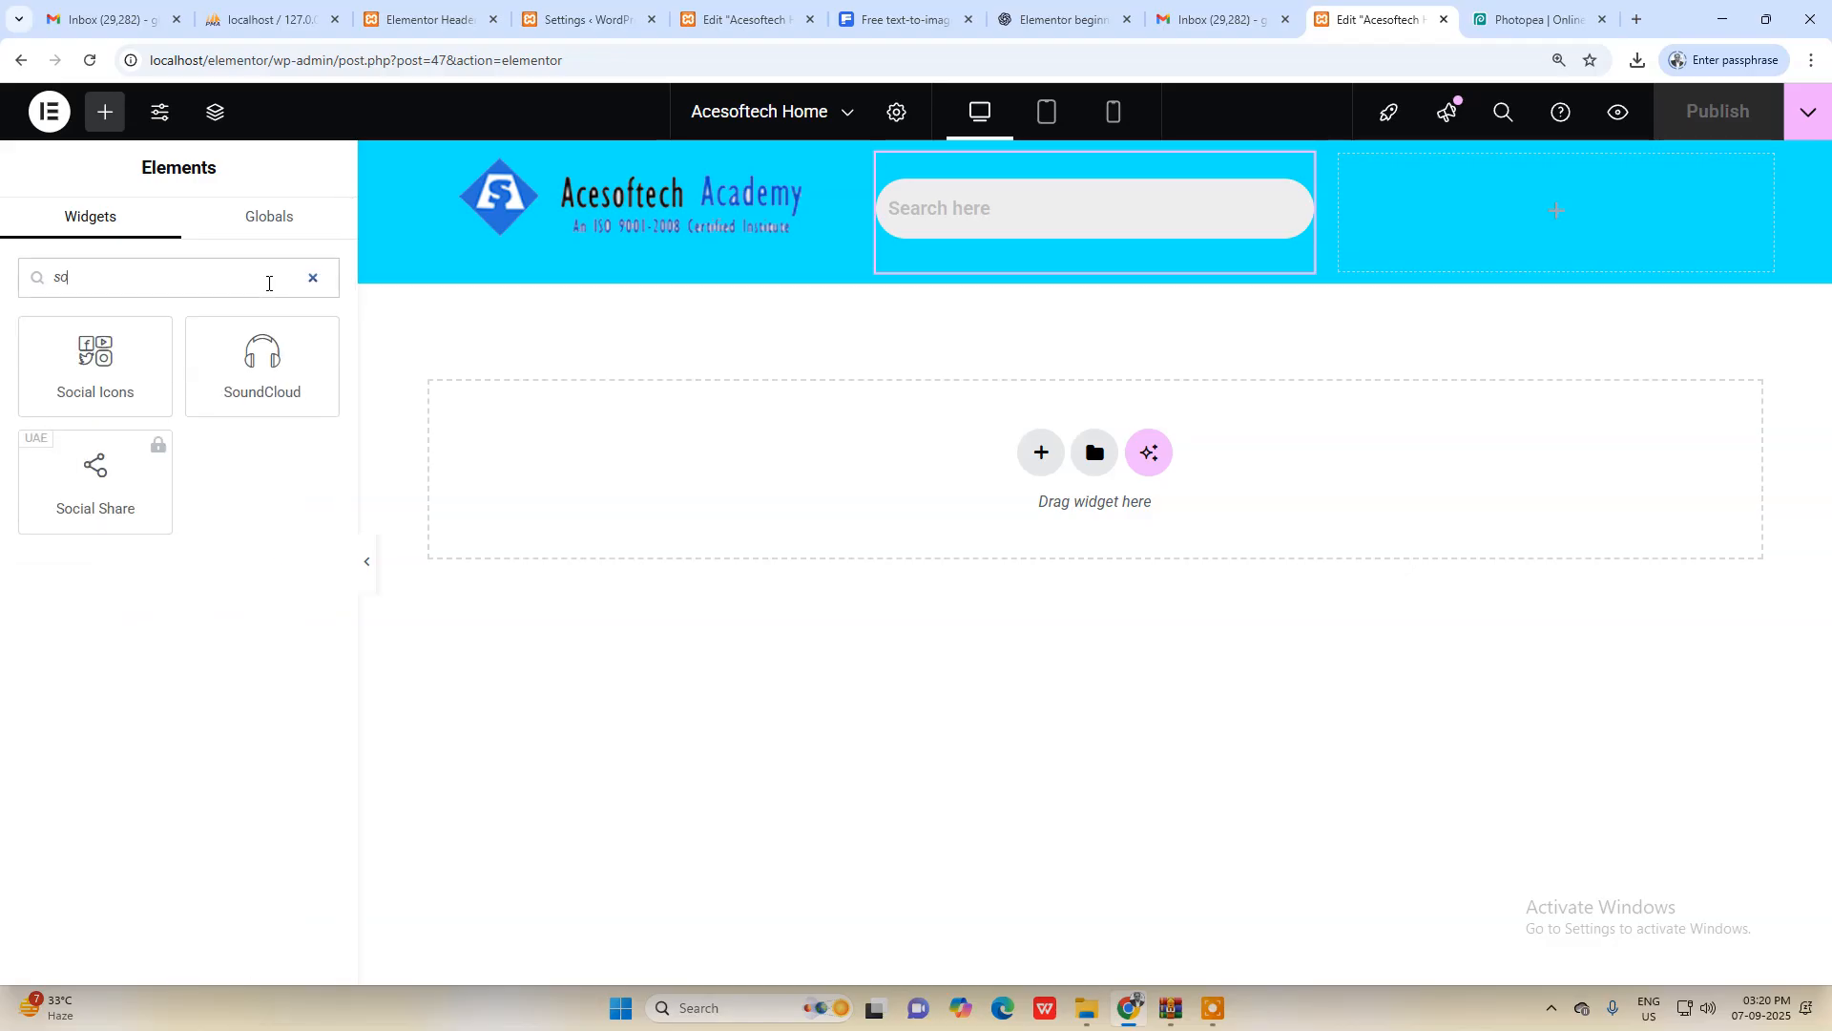
left_click_drag(127, 380, 1554, 290)
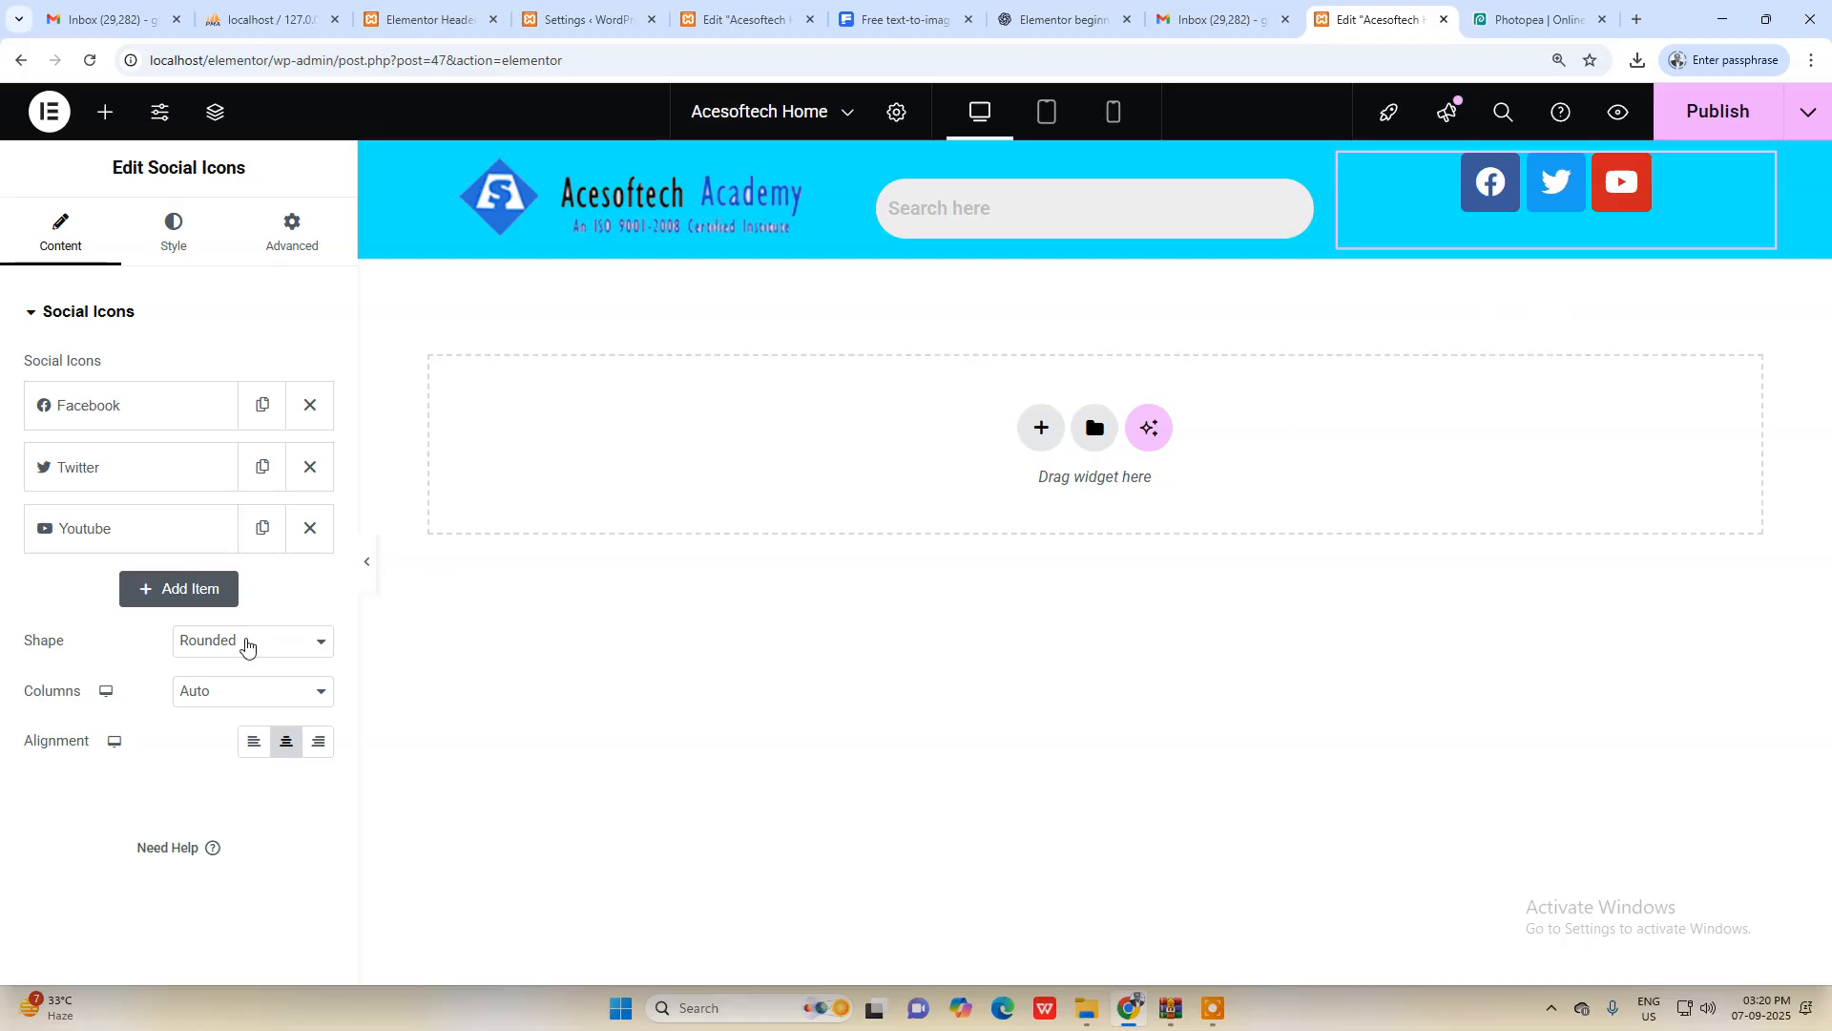
Step: Check the social icons' column and shape options and the Photopea mockup, and delete the Social Icons widget in the editor
left_click(245, 701)
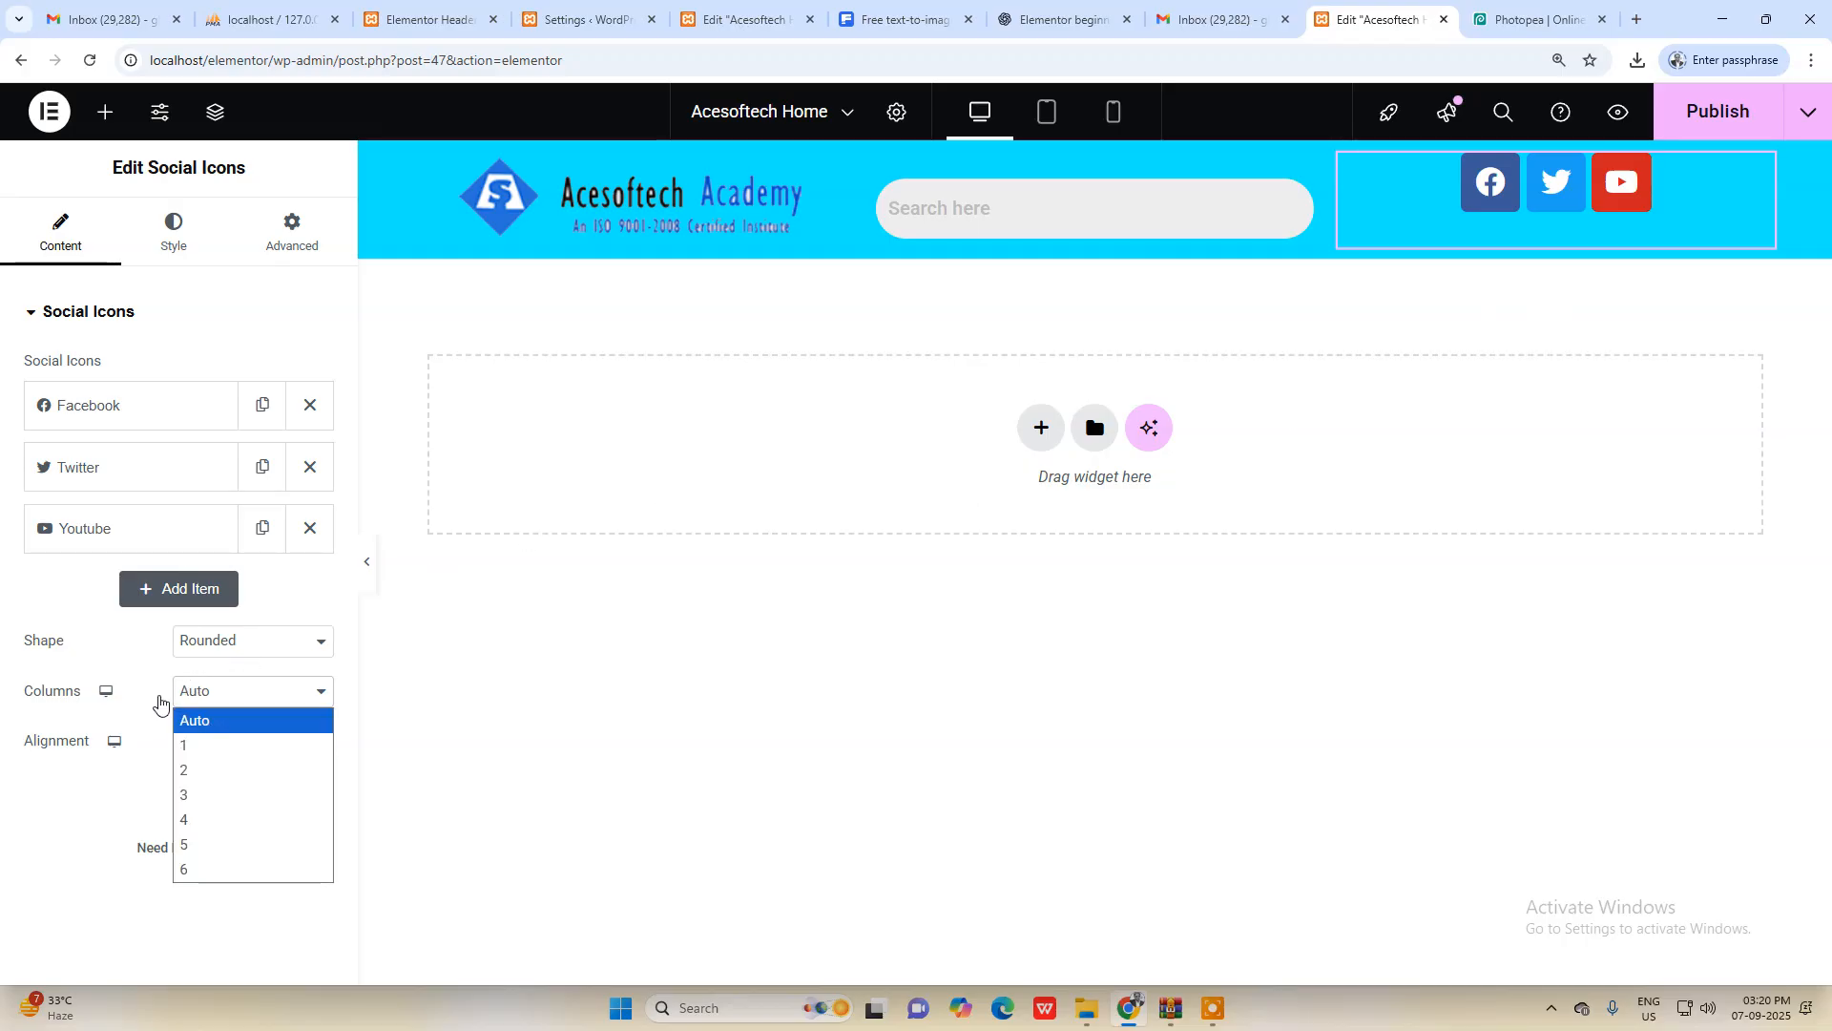
left_click(86, 796)
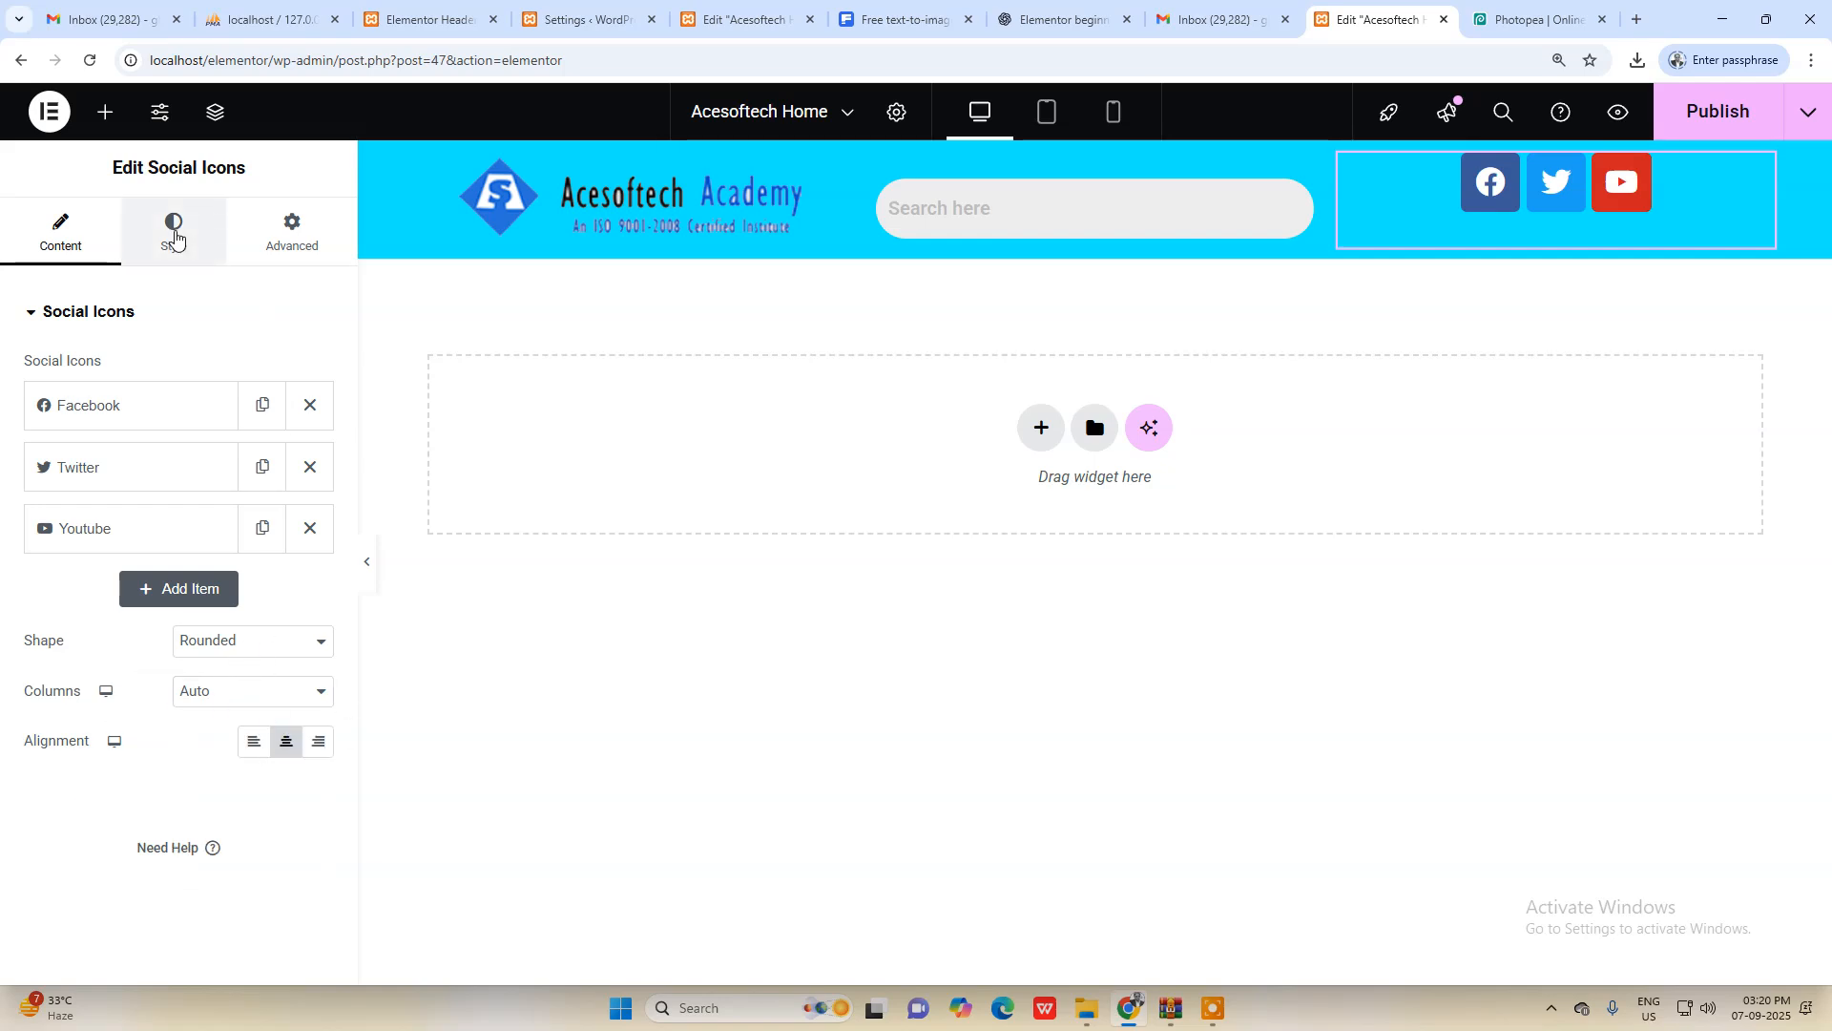
left_click(245, 647)
left_click(245, 646)
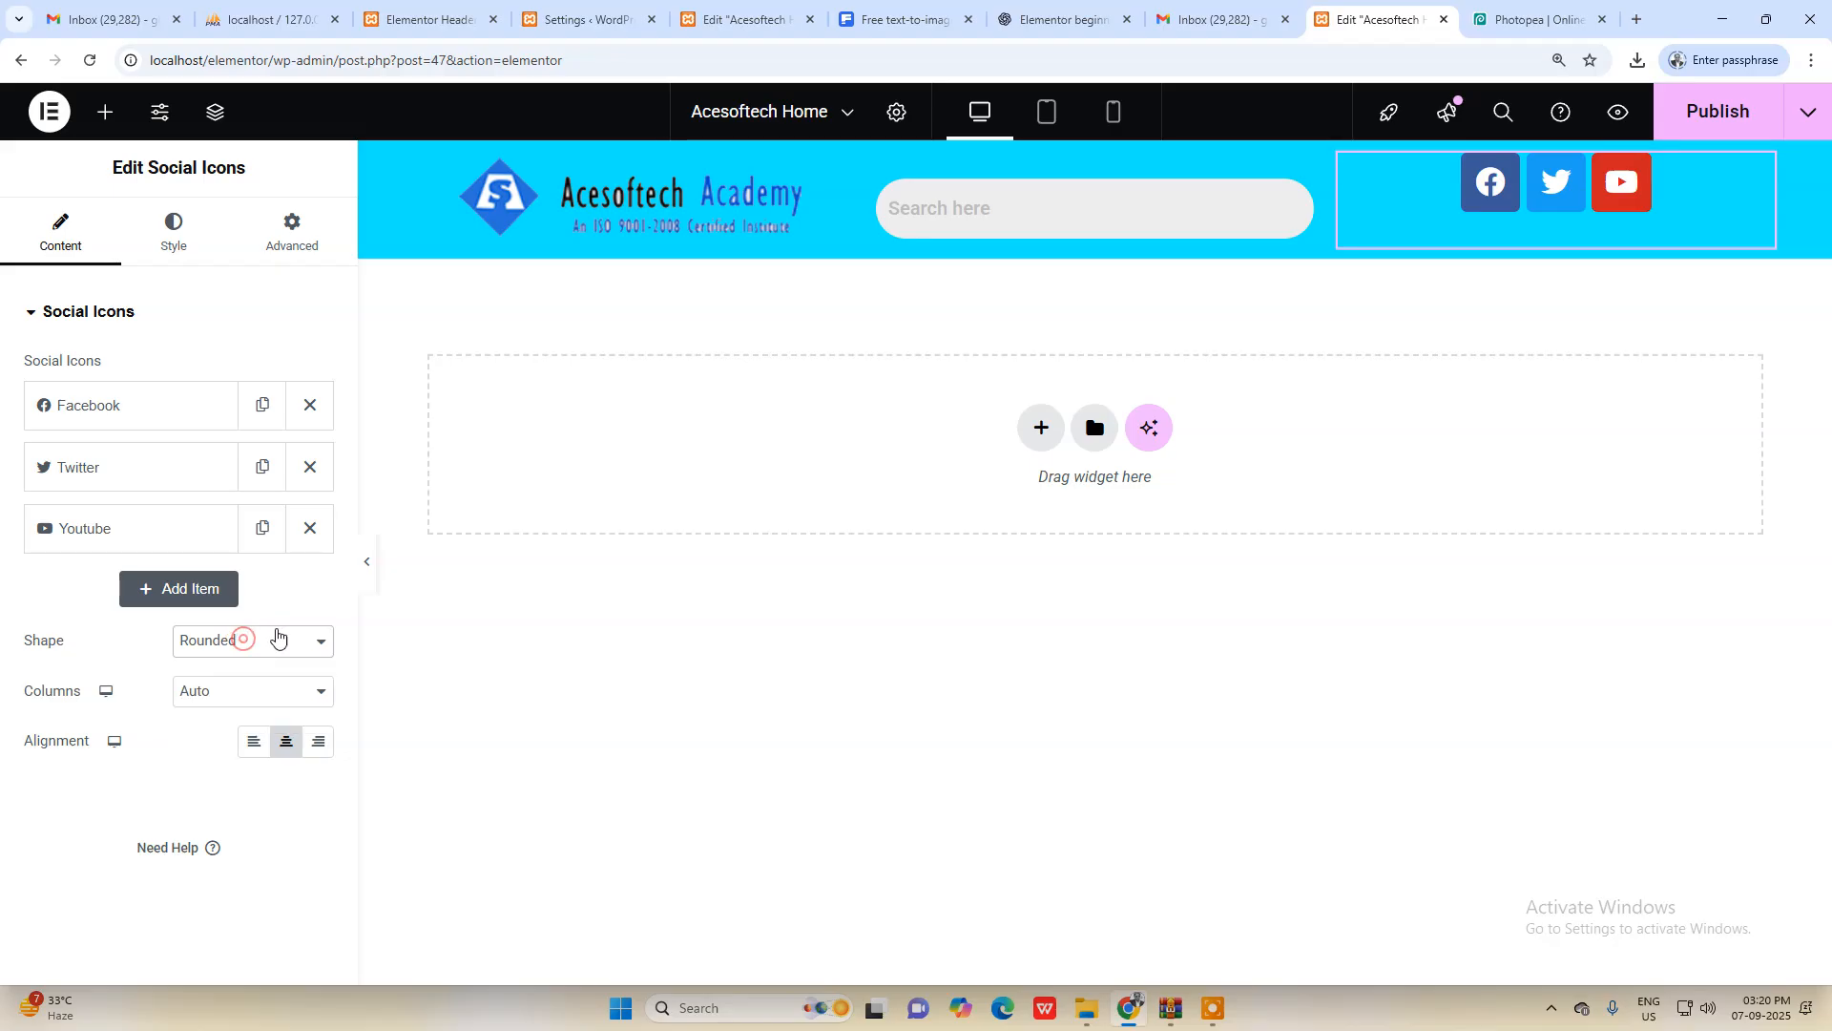
left_click(1513, 21)
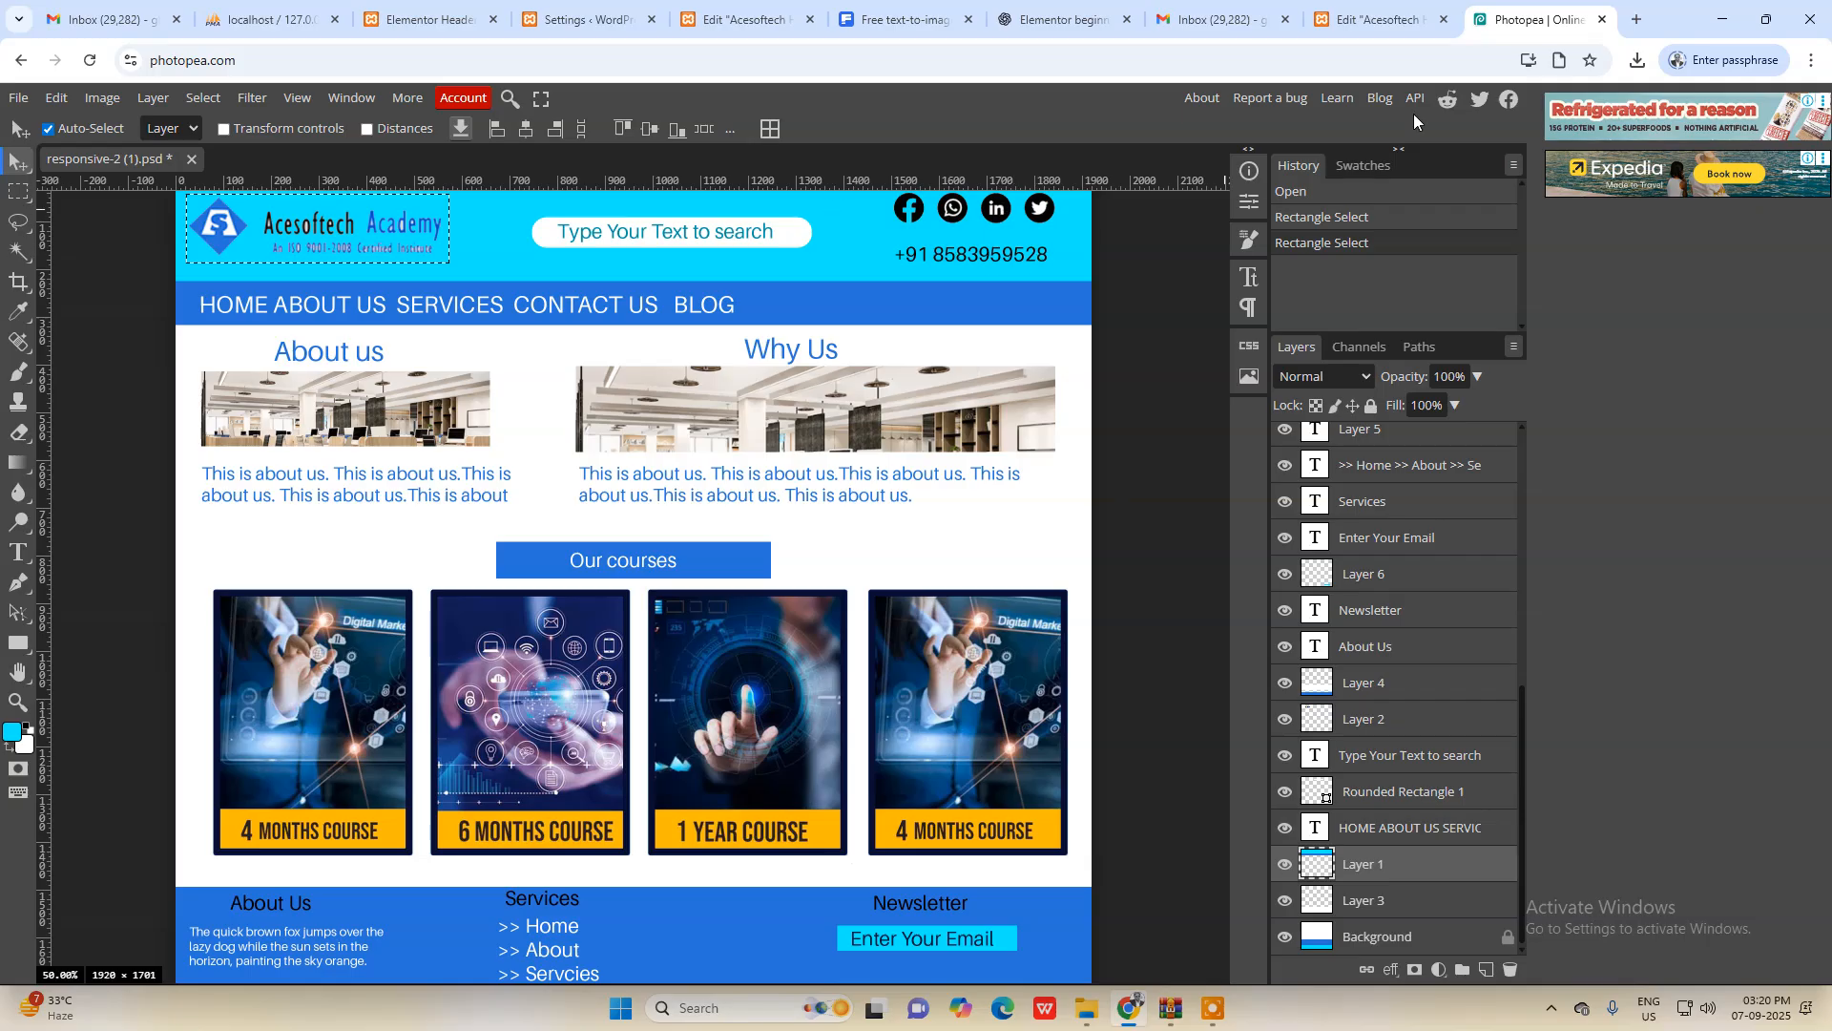
left_click(1379, 19)
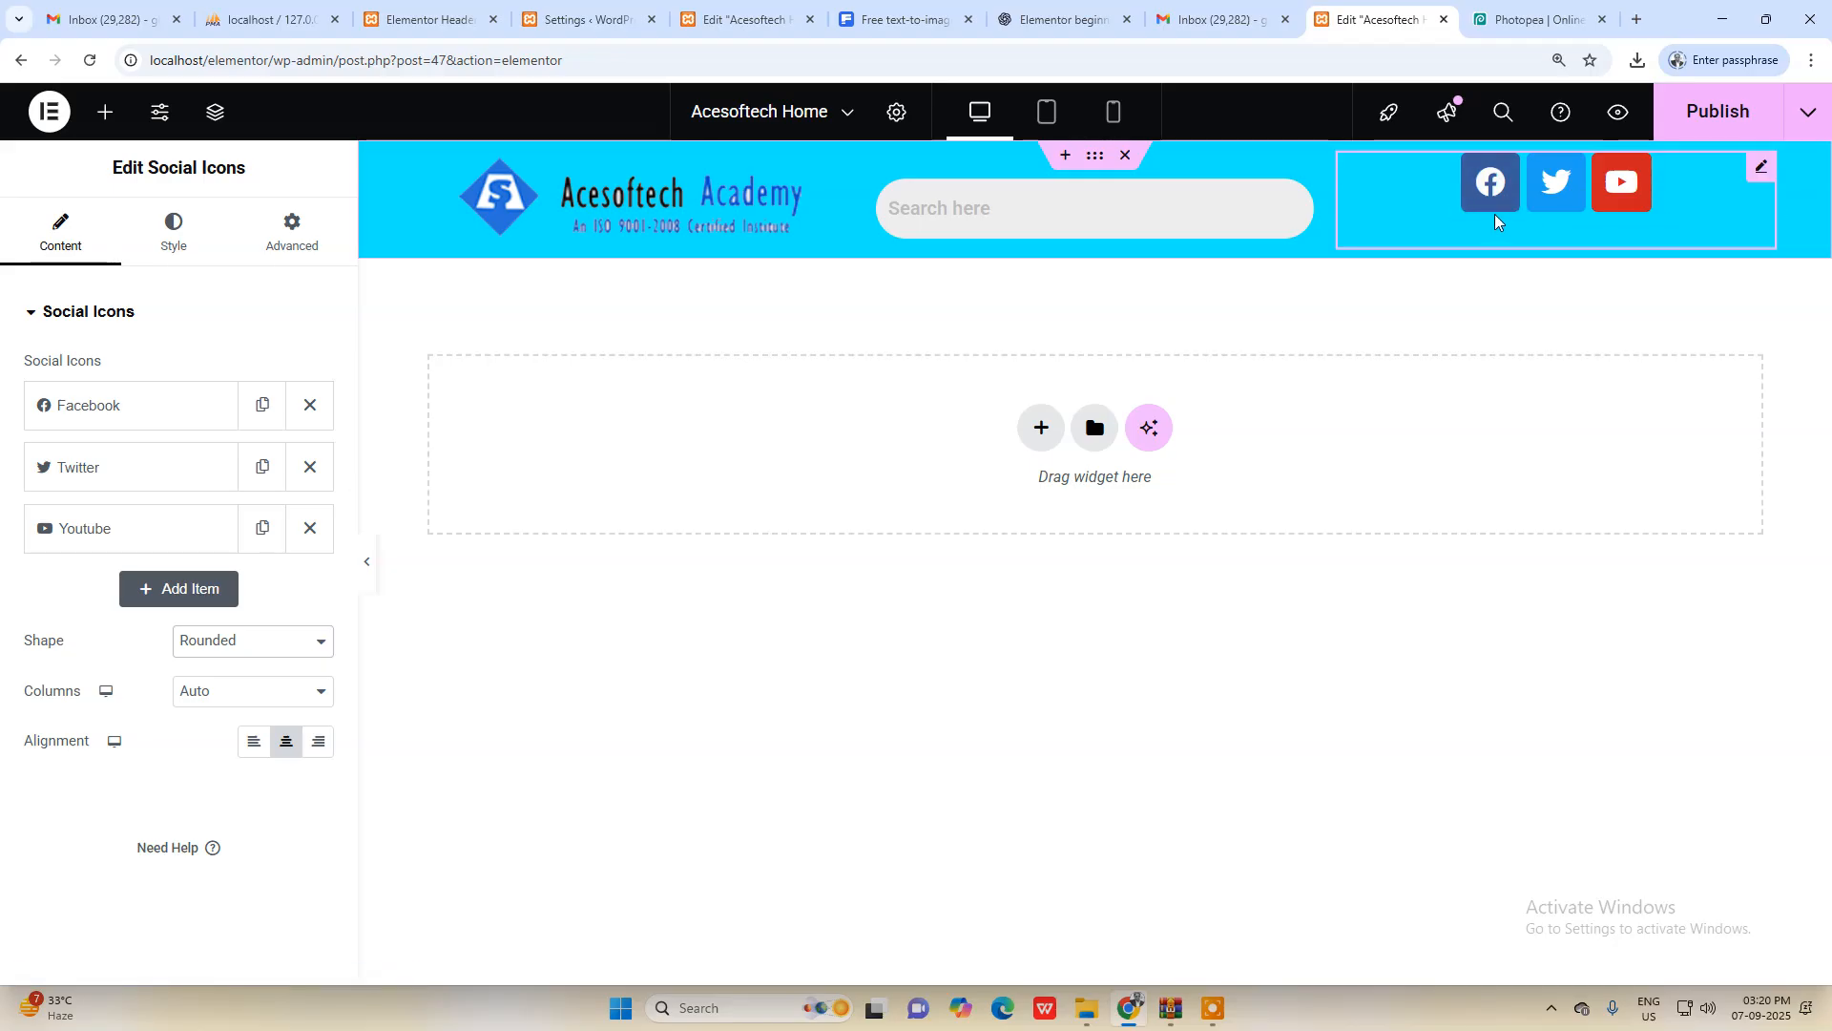
key("Delete")
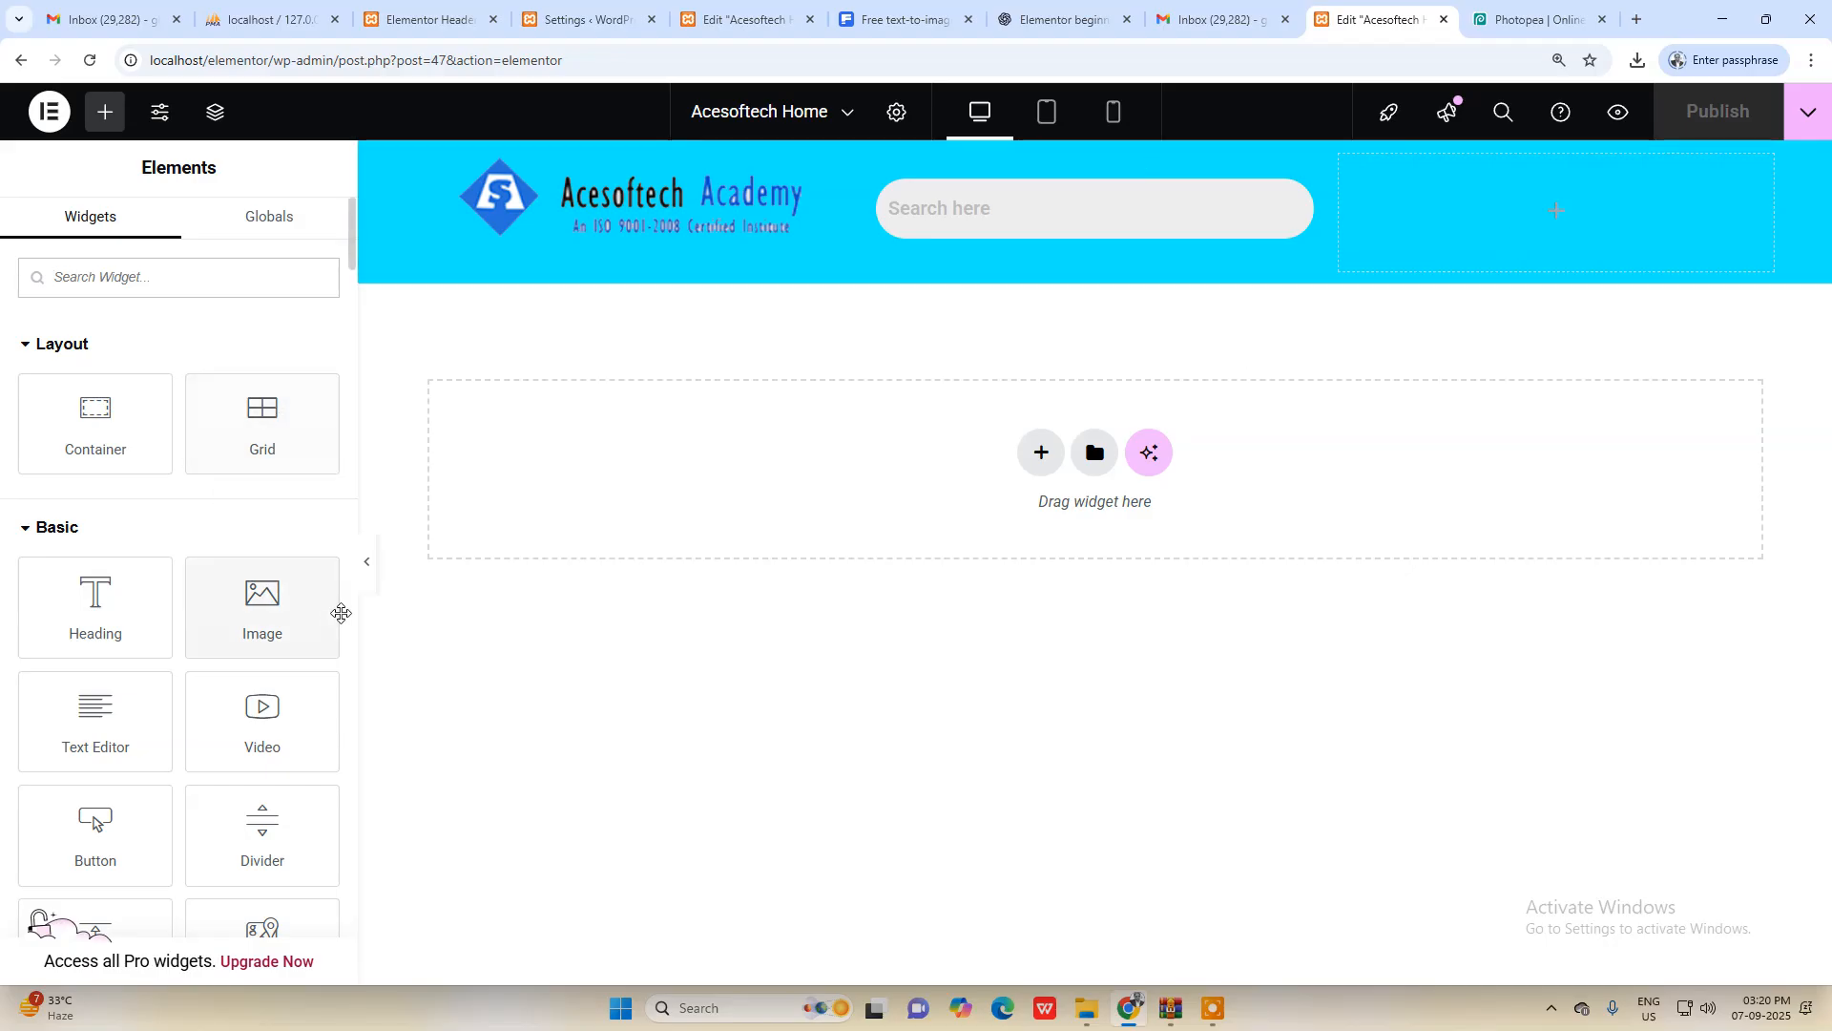
Step: Try a nested Grid container in the header's third column and remove it again
scroll(124, 706, "down", 2)
scroll(163, 495, "up", 2)
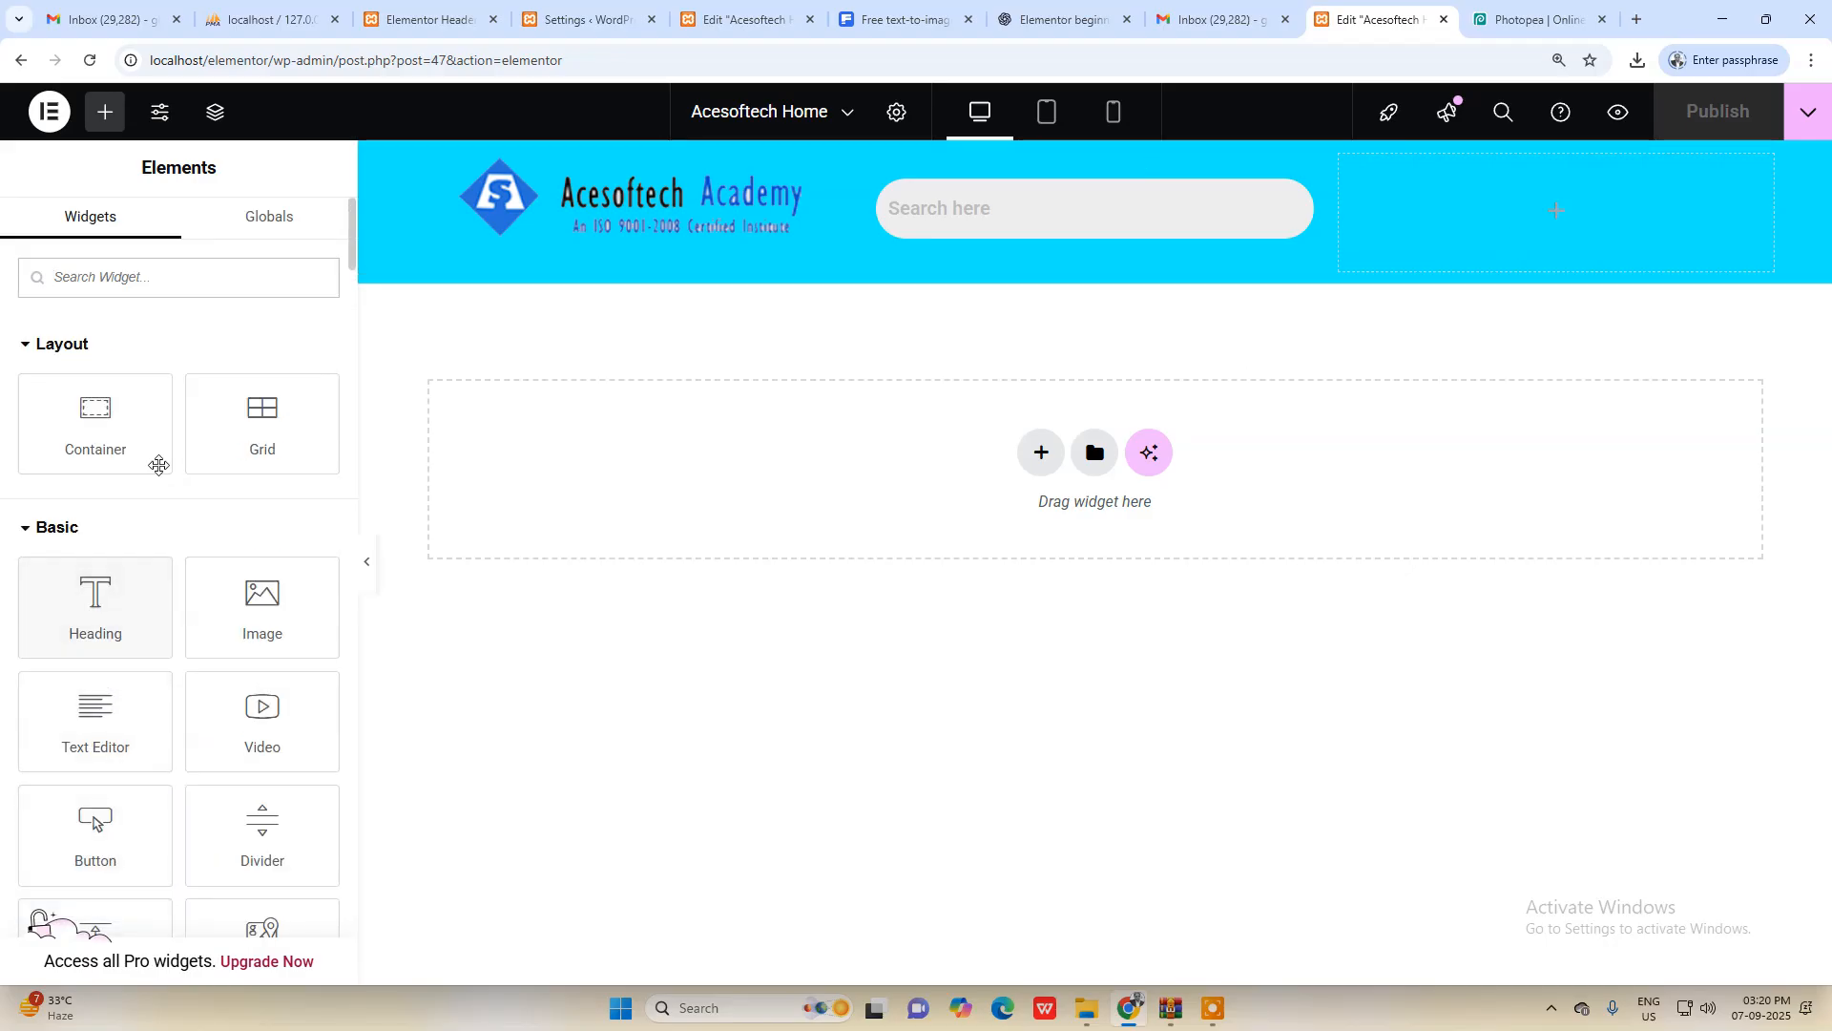
left_click_drag(253, 423, 1562, 276)
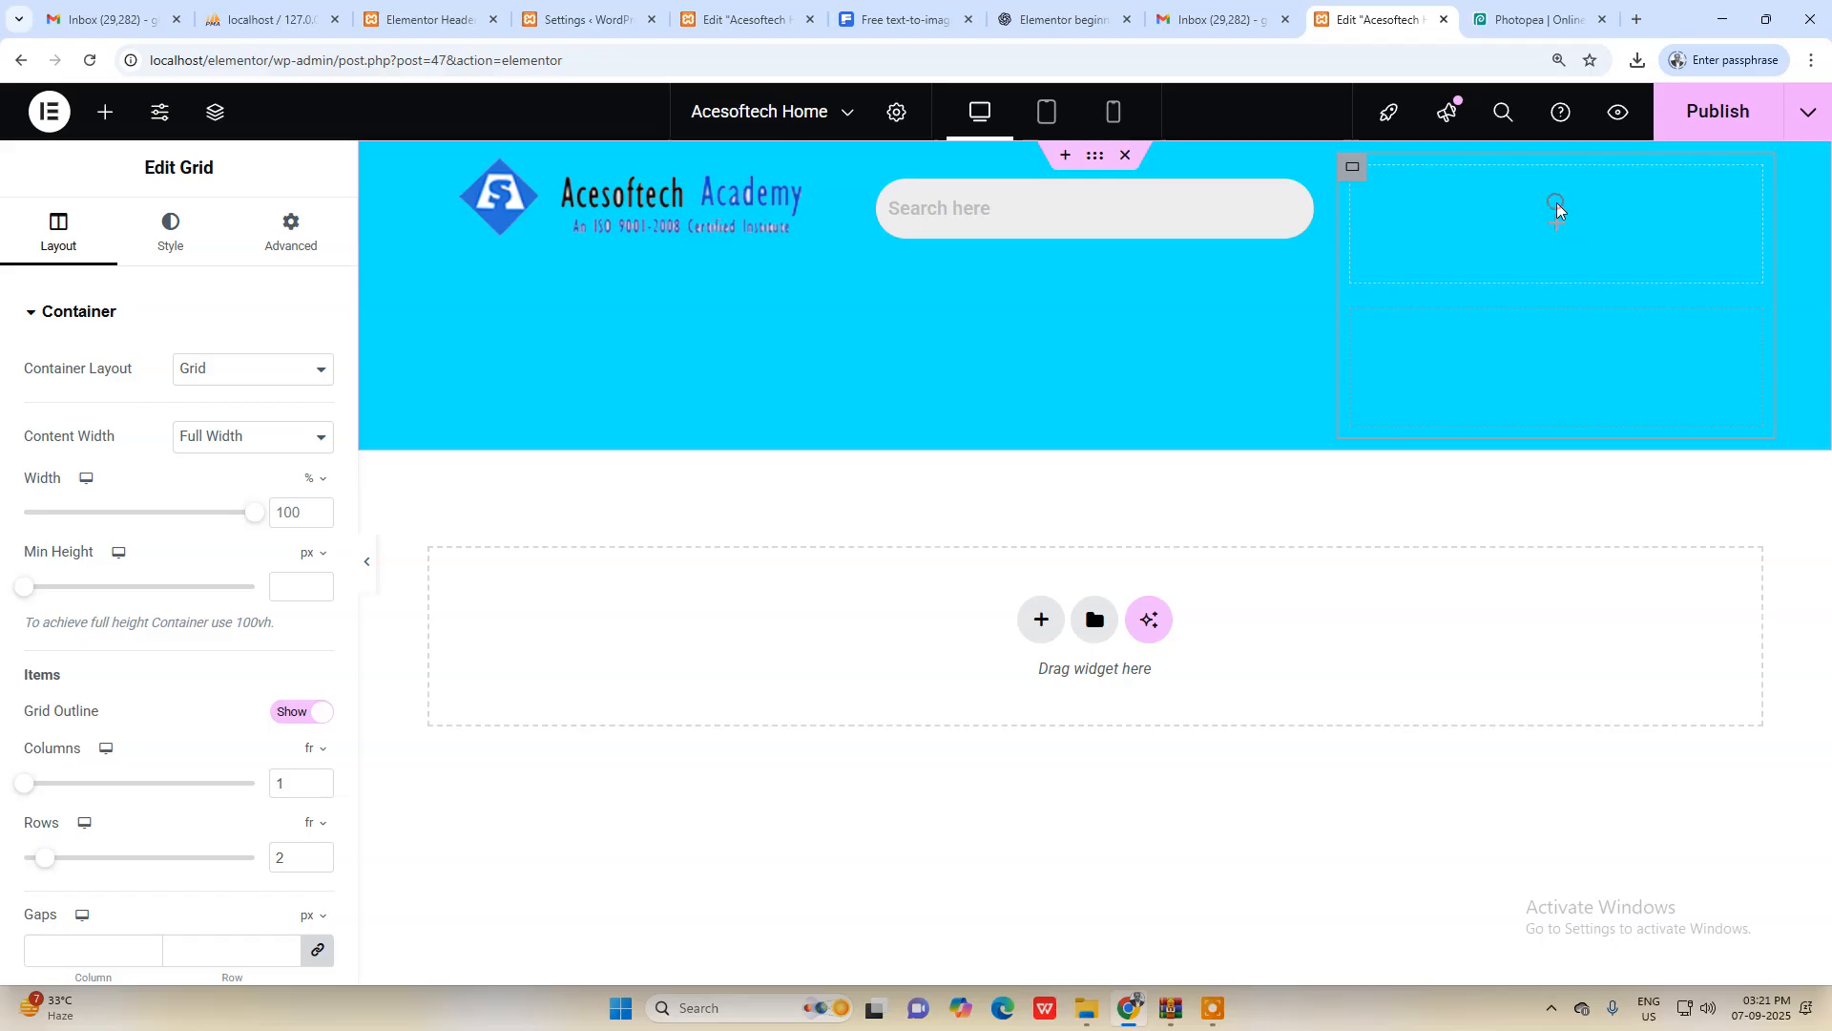
left_click(66, 784)
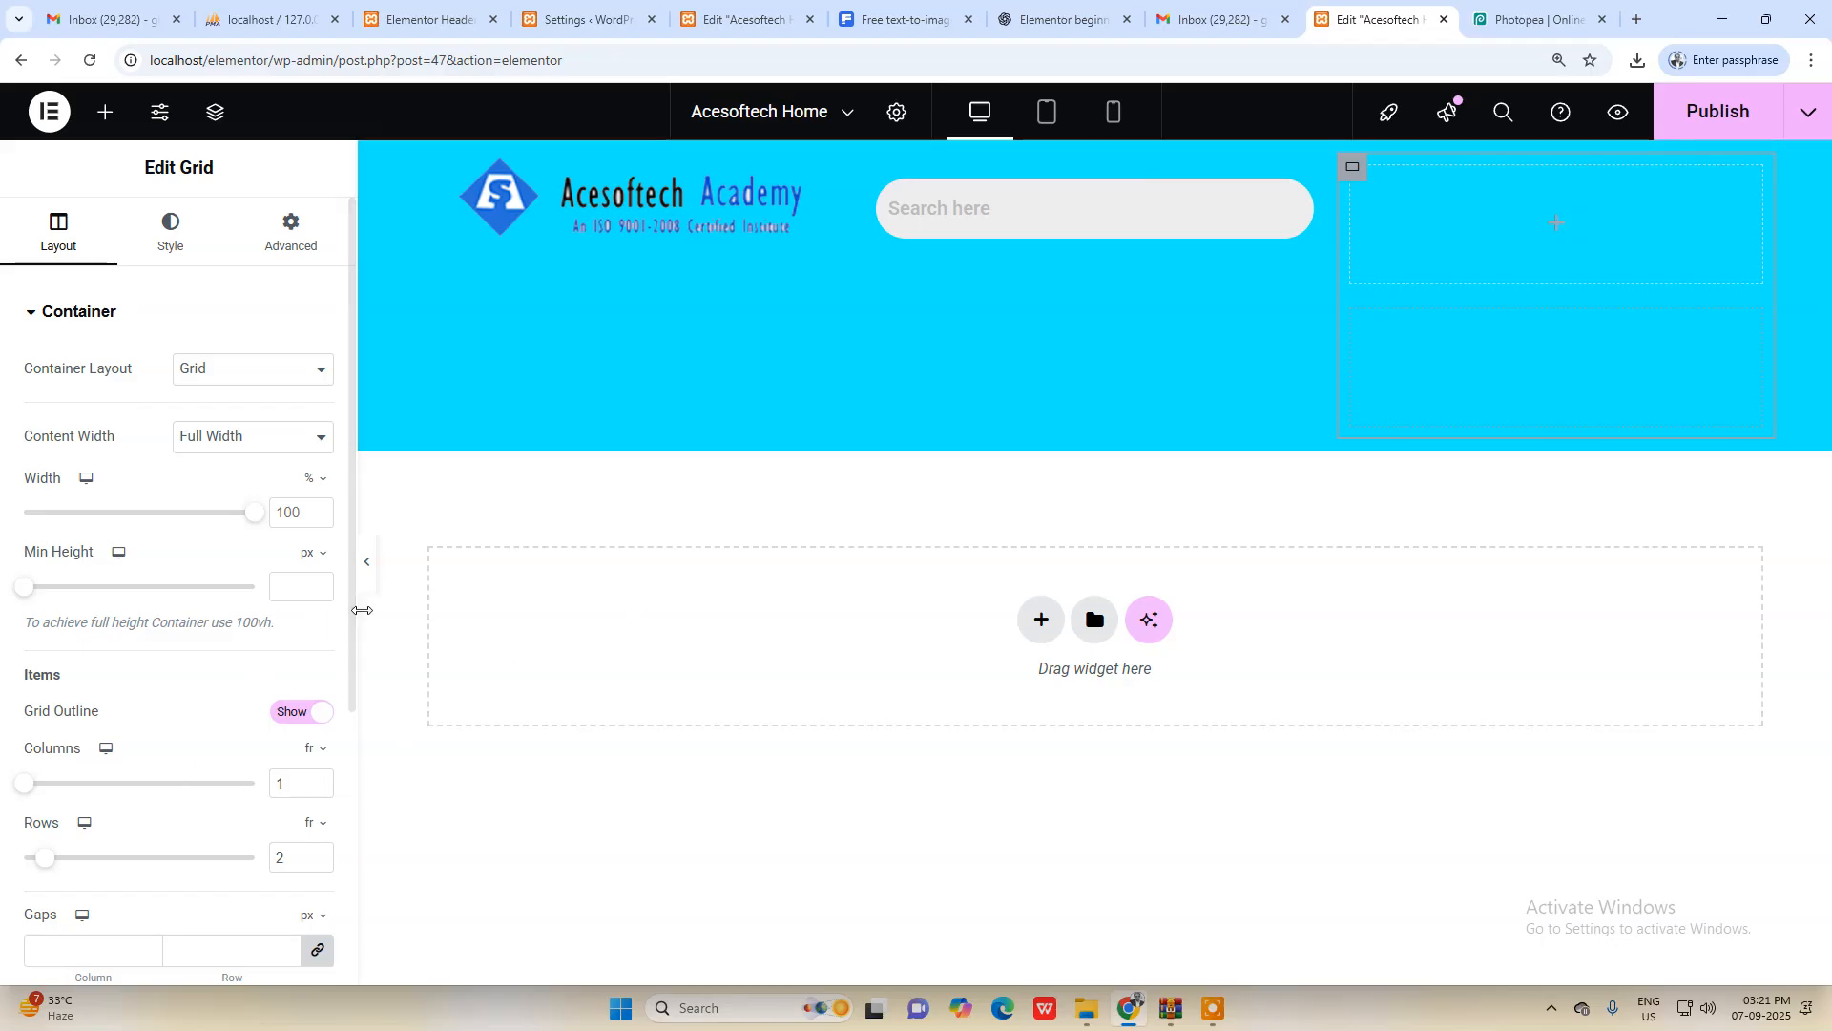
left_click(1421, 329)
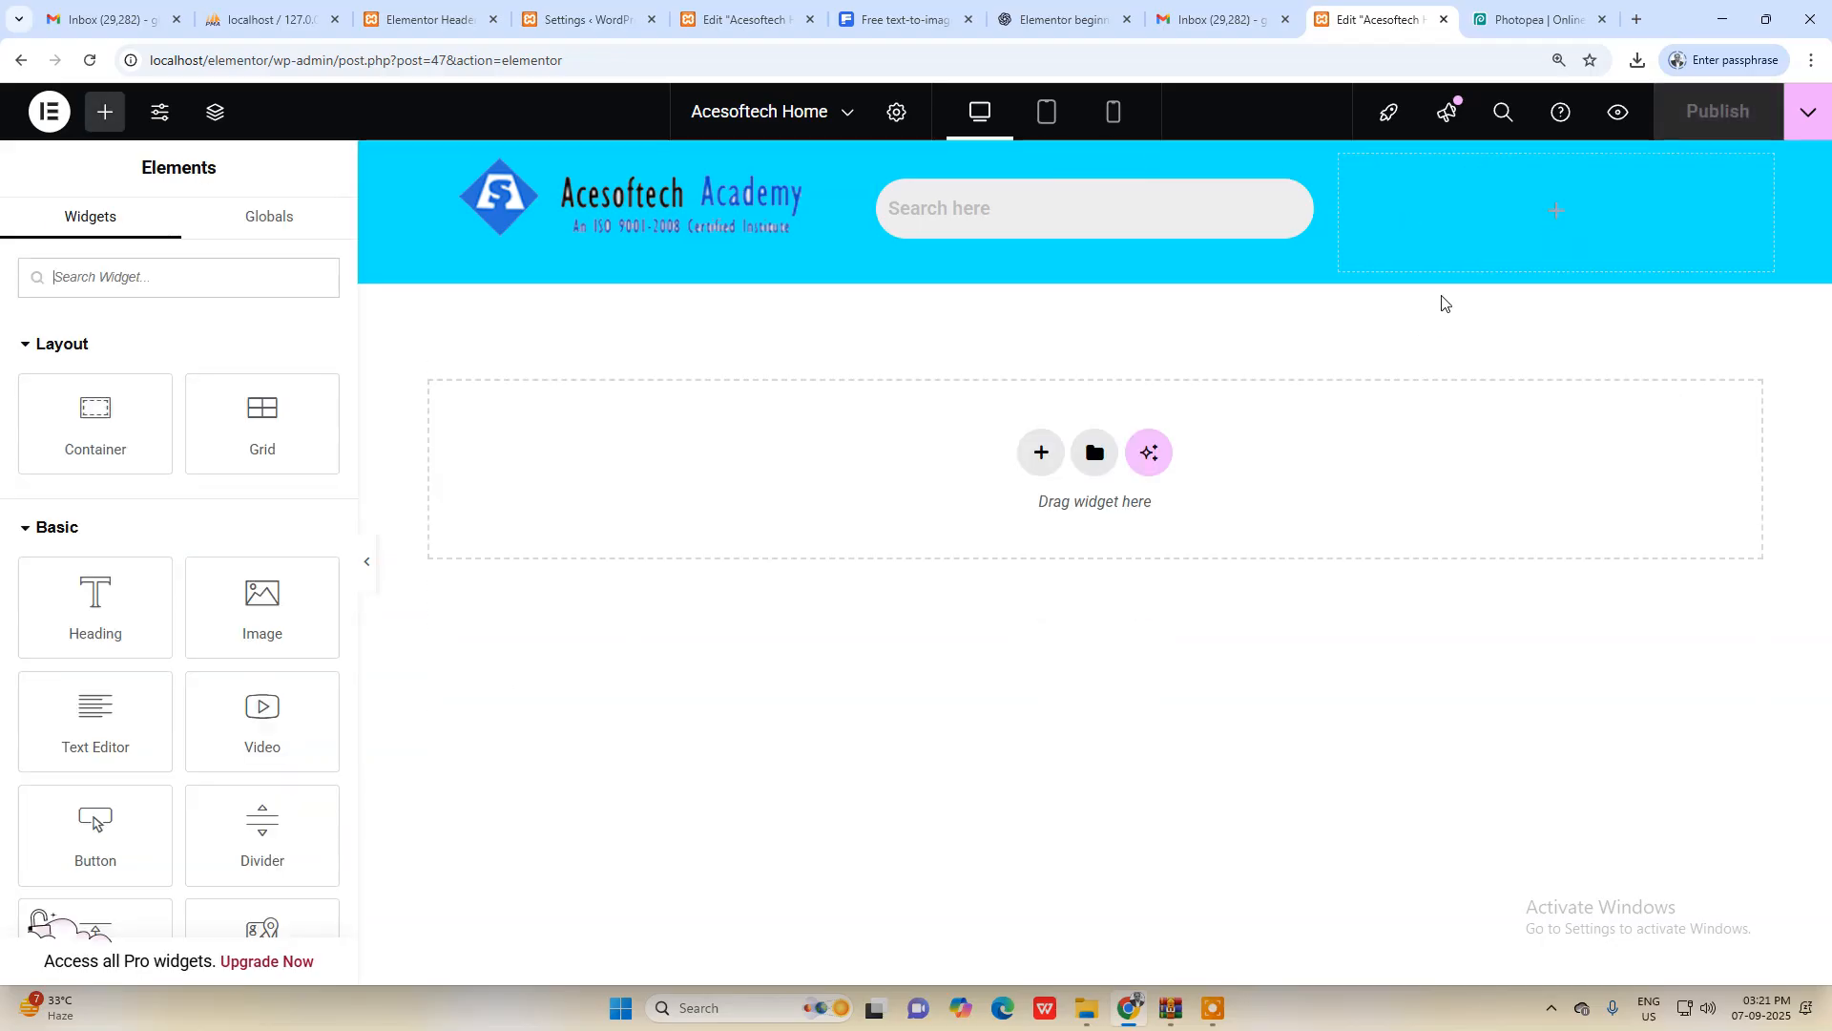
Step: Try a Text Editor widget in the third column of the header grid and clear its placeholder text
left_click_drag(102, 728, 1344, 198)
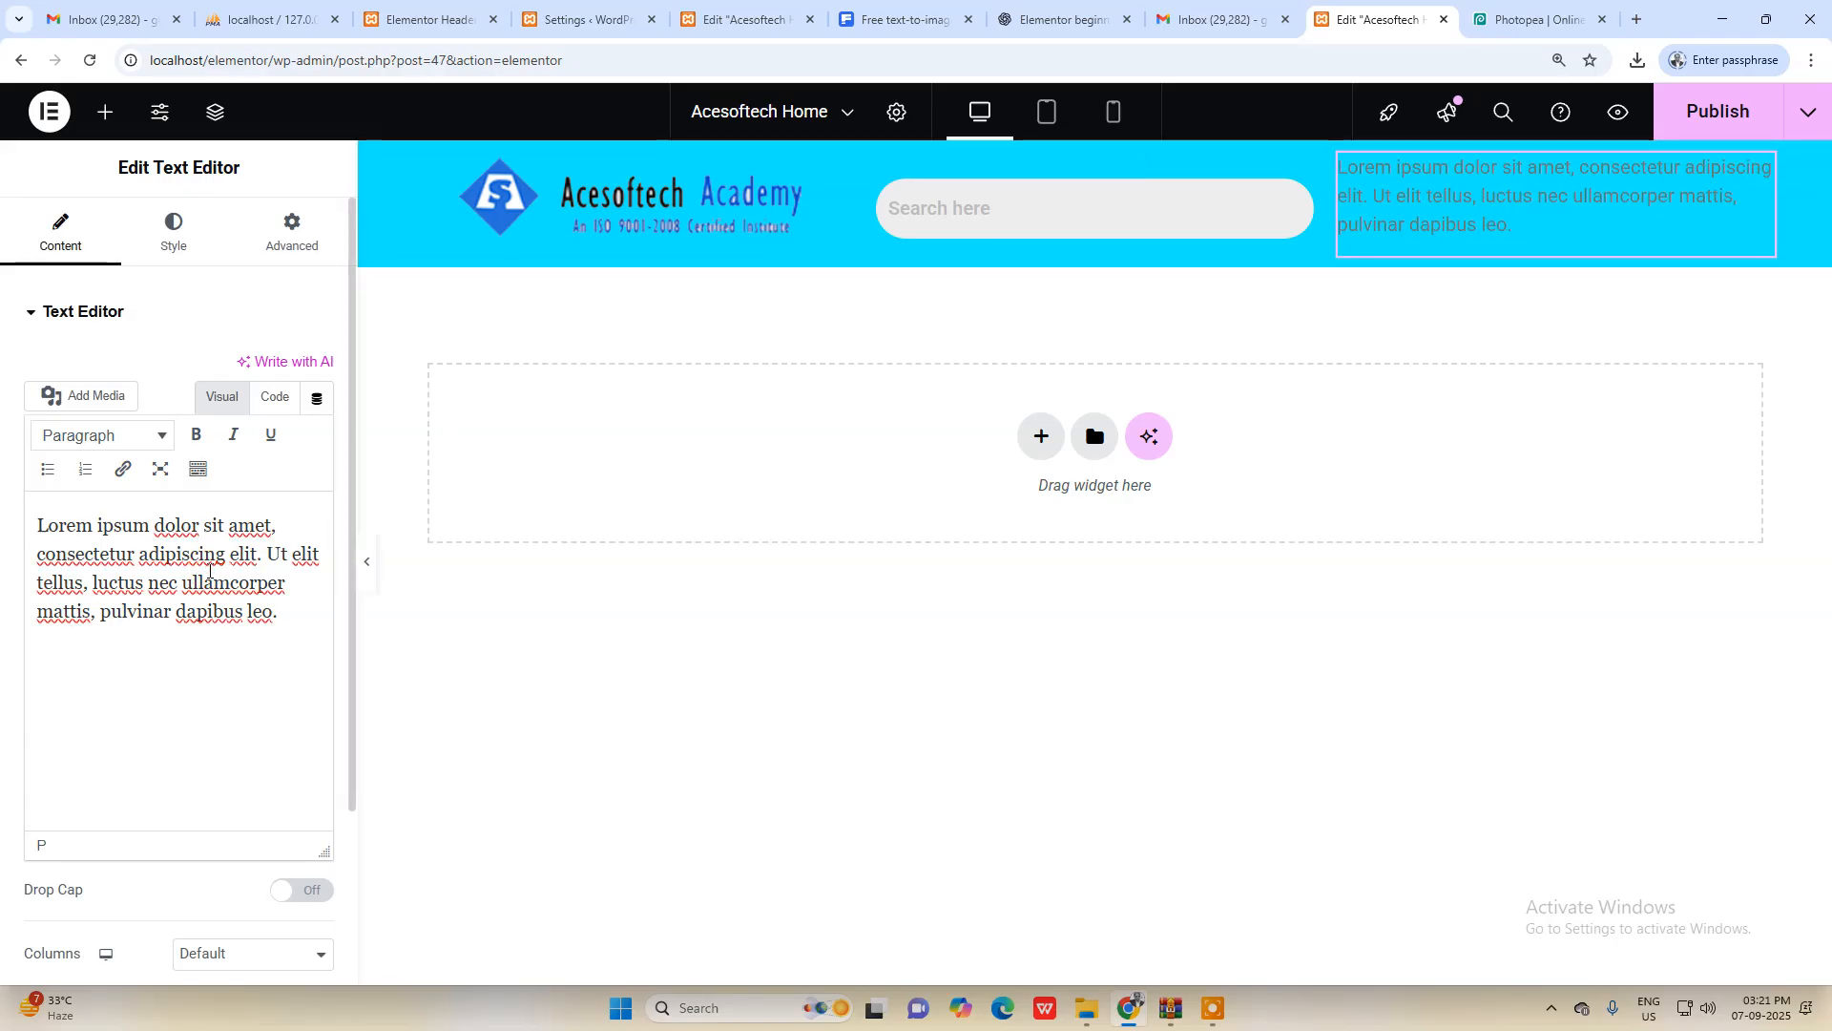
left_click(1417, 220)
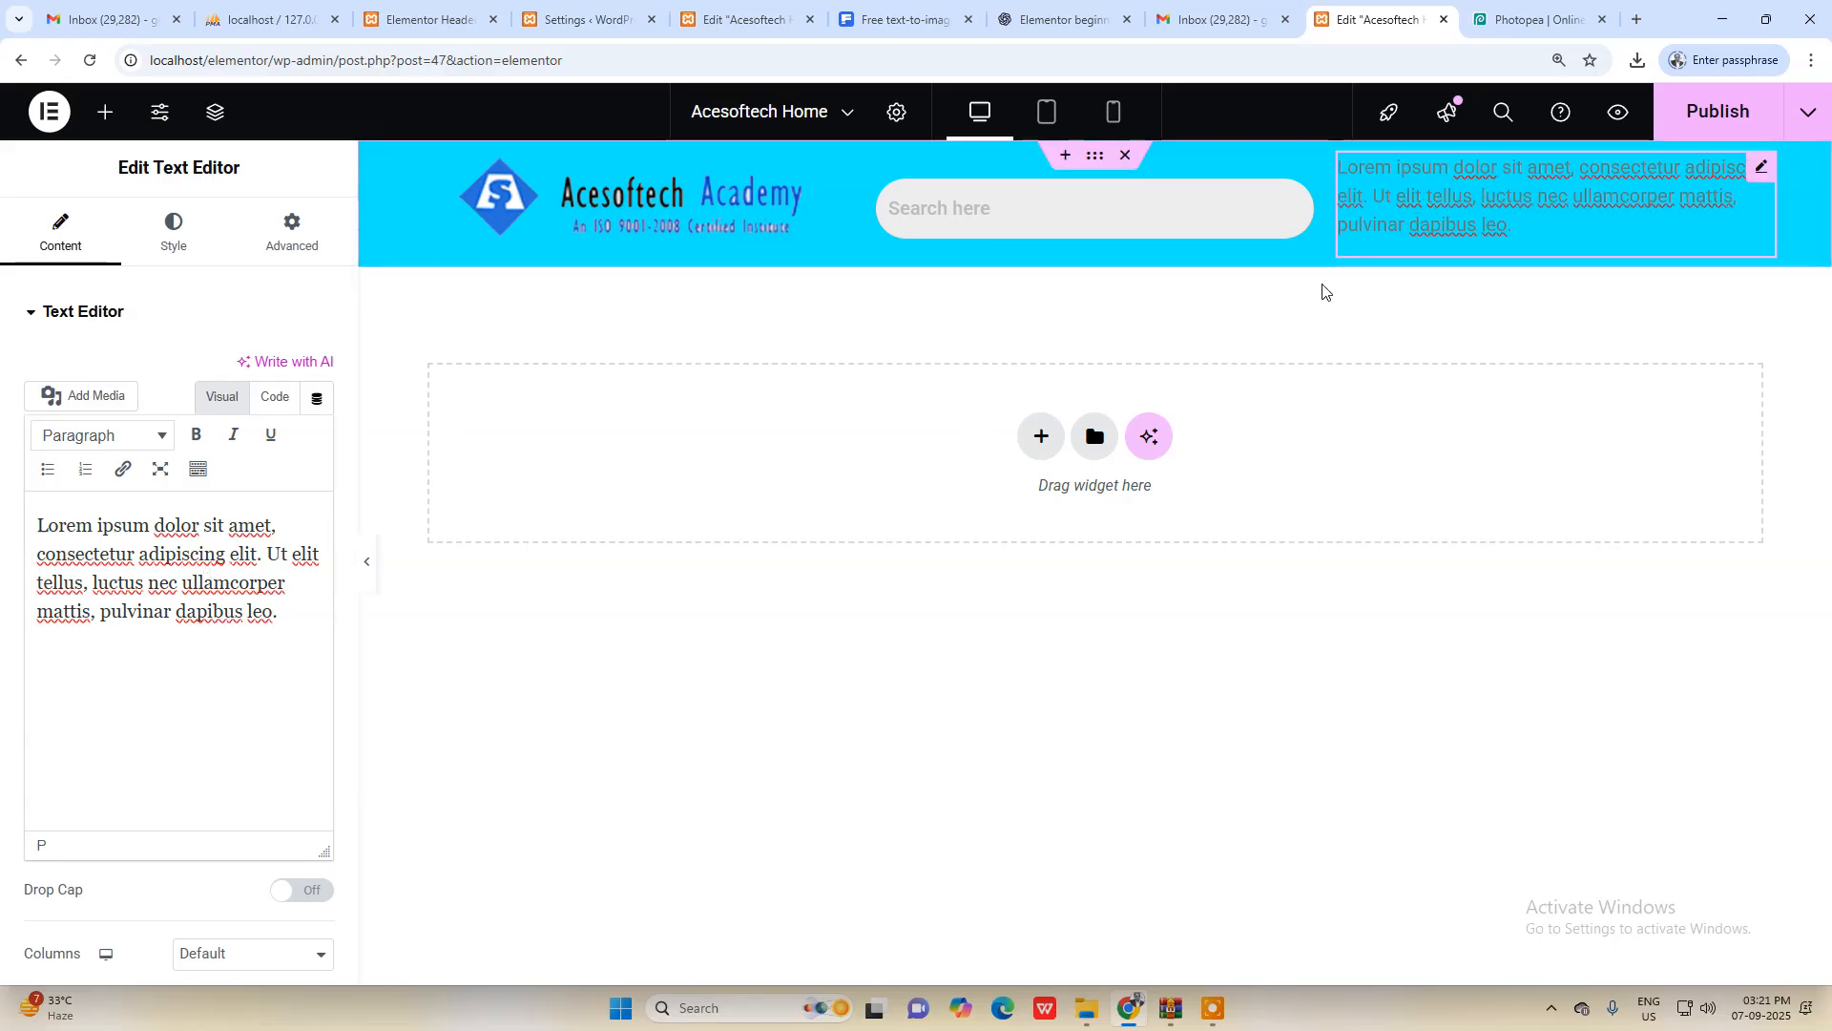
left_click(310, 599)
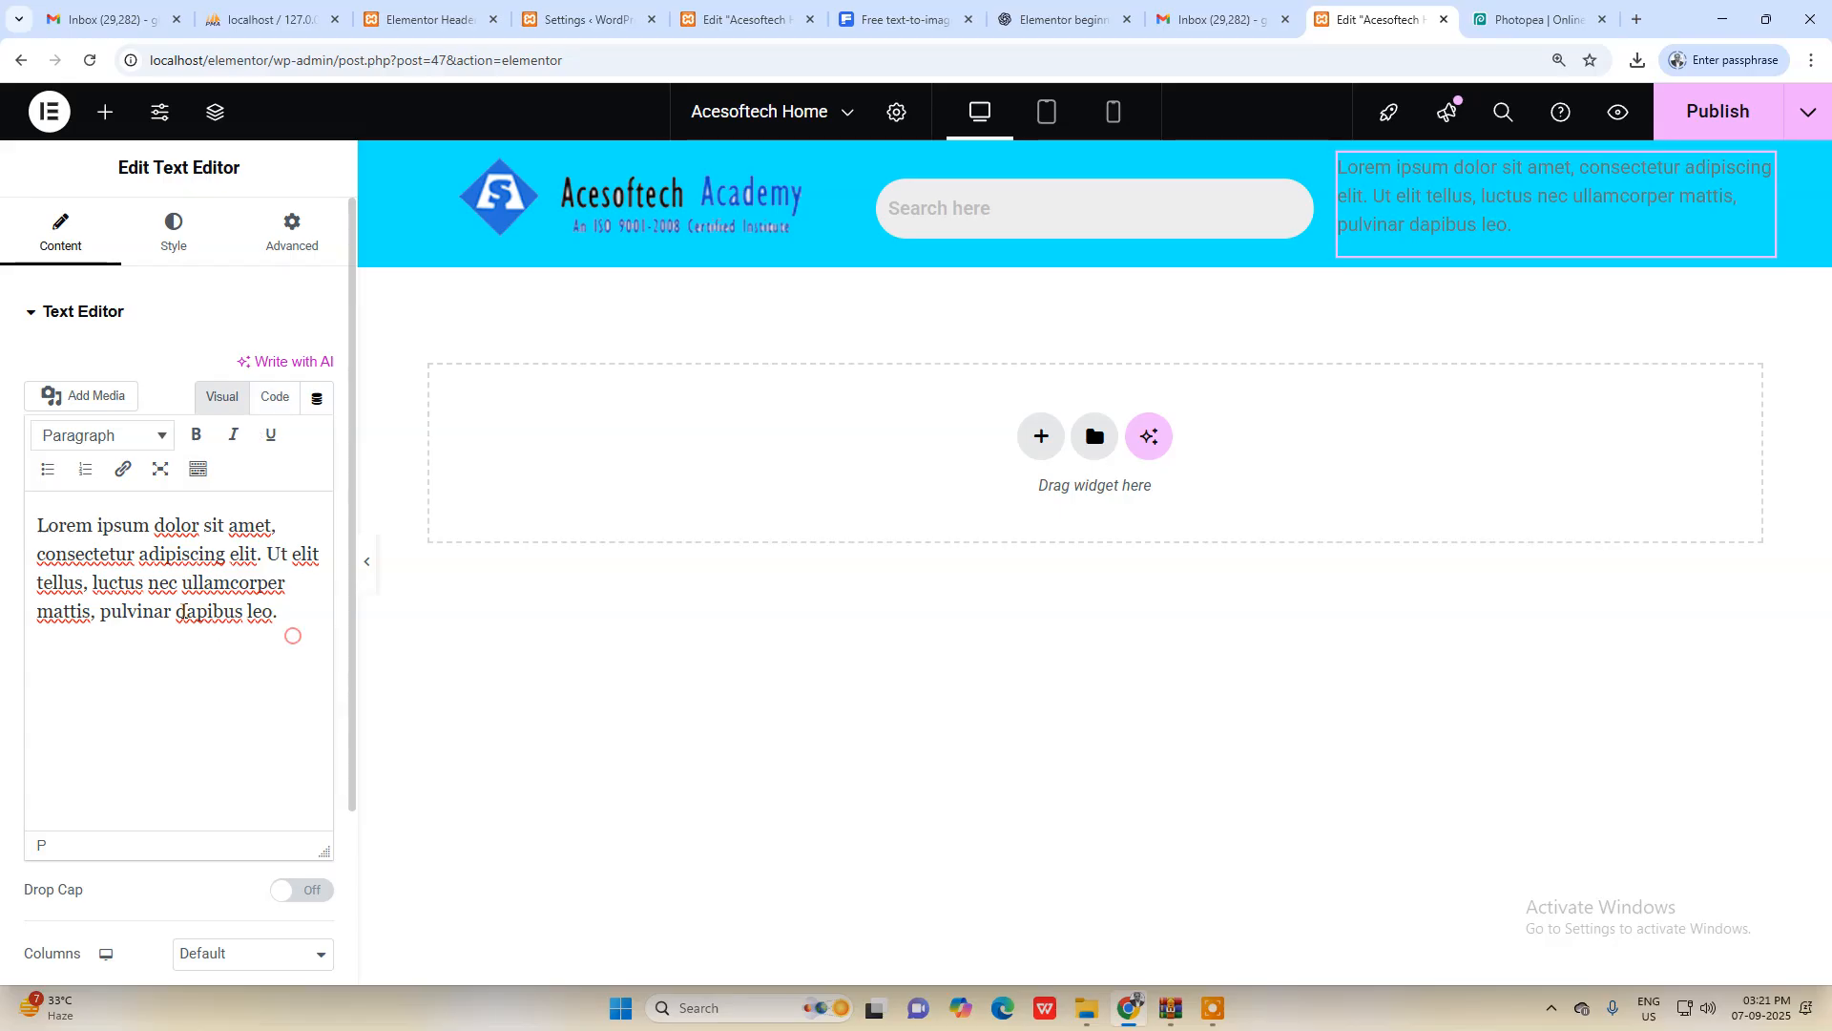
left_click_drag(36, 523, 343, 621)
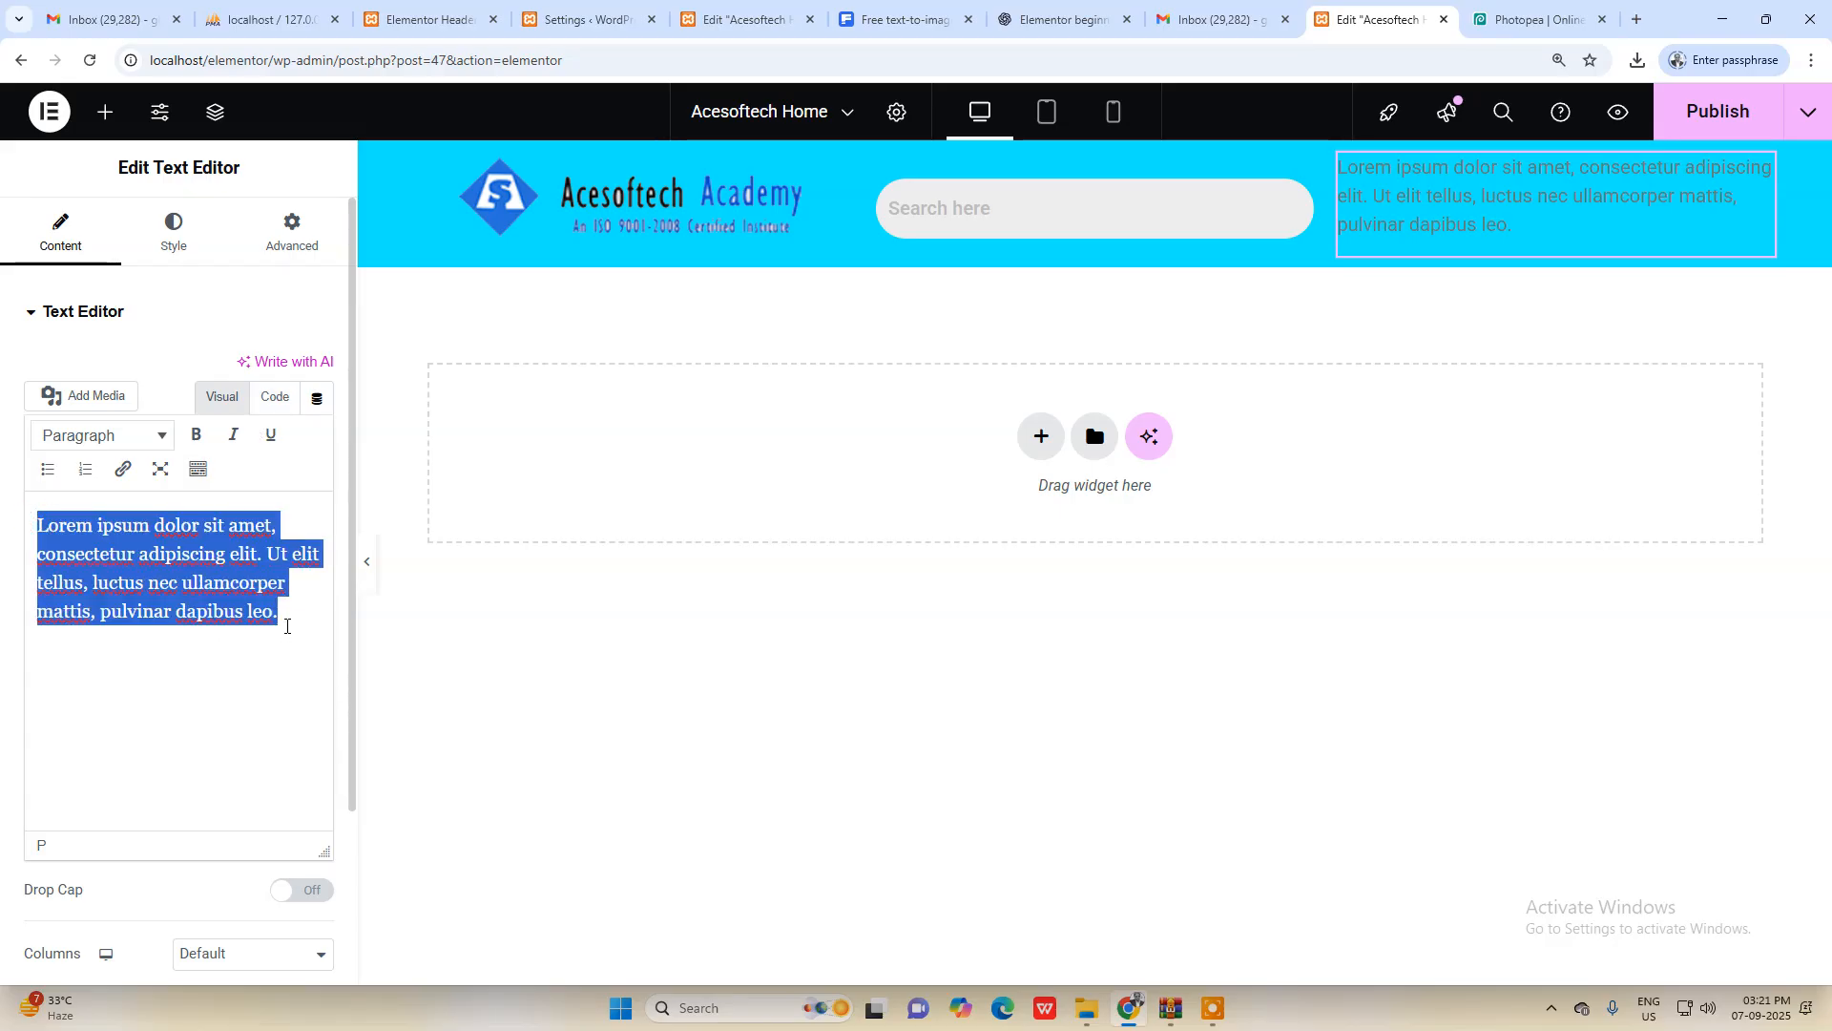
key("BackSpace")
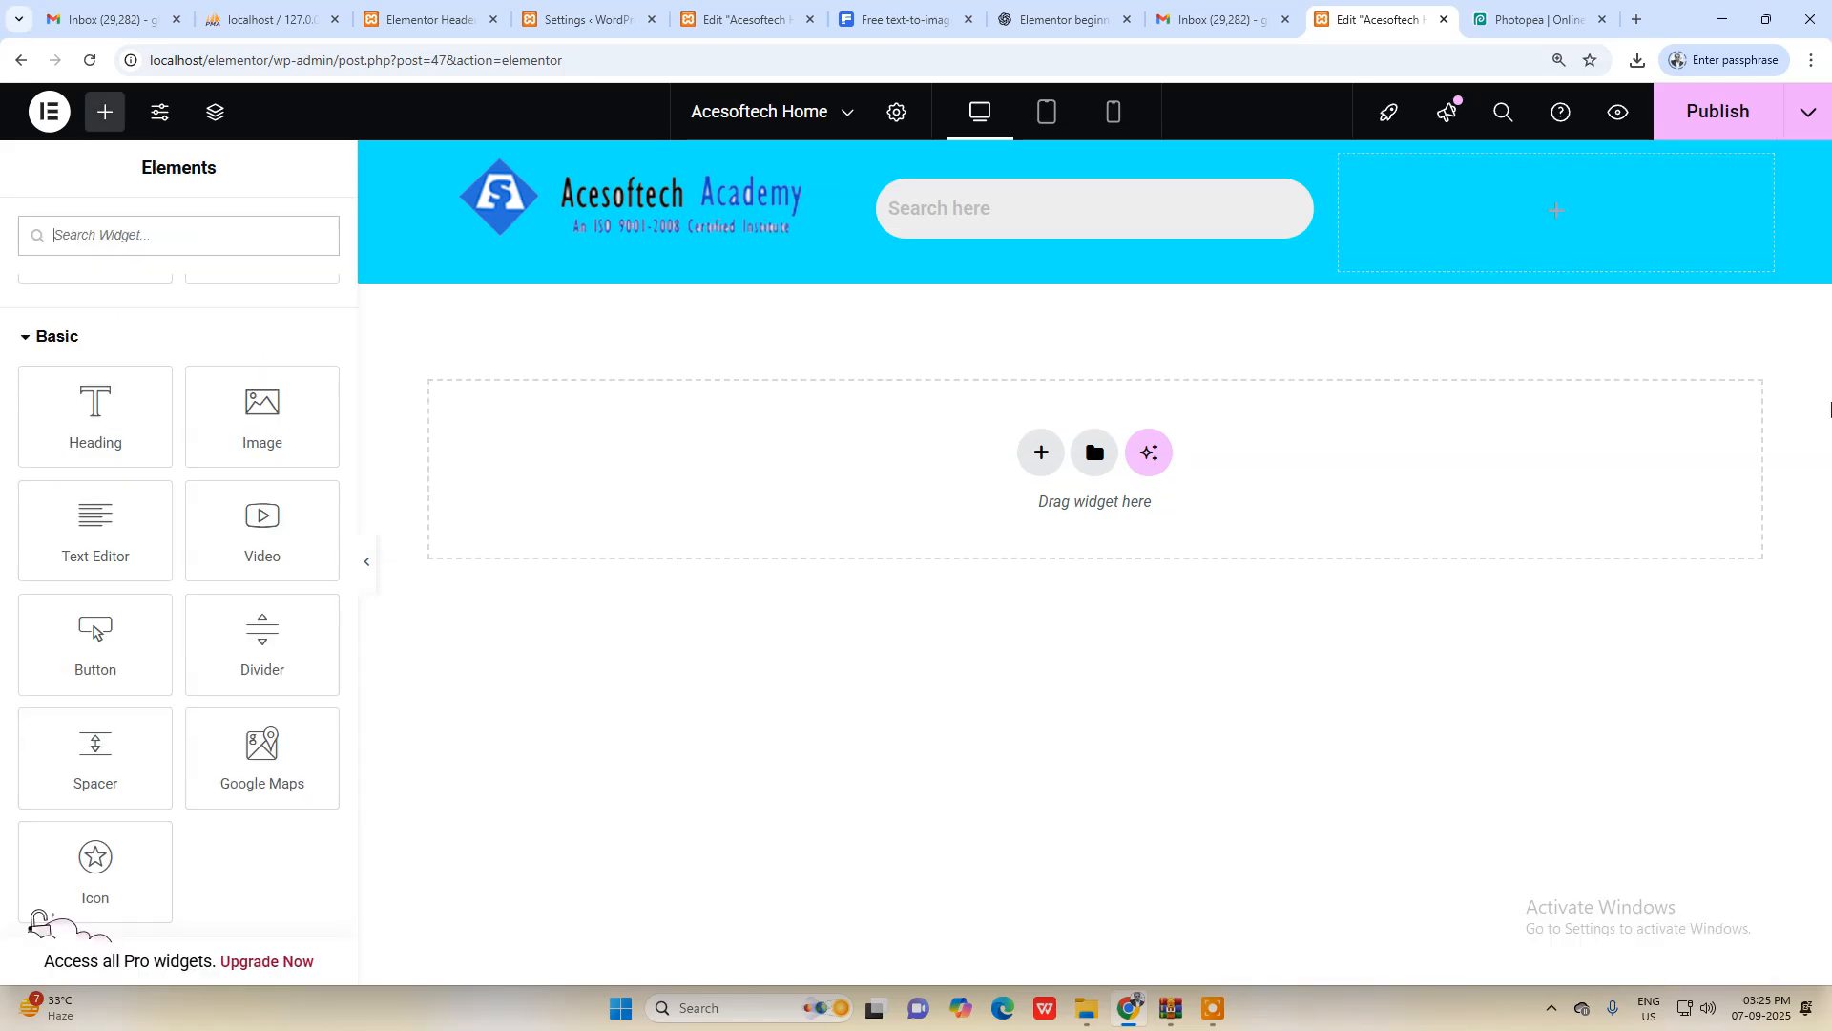
Step: Nest a Grid container with 1 column in the header's third column and place a Social Icons widget in its upper cell
left_click_drag(263, 420, 1574, 266)
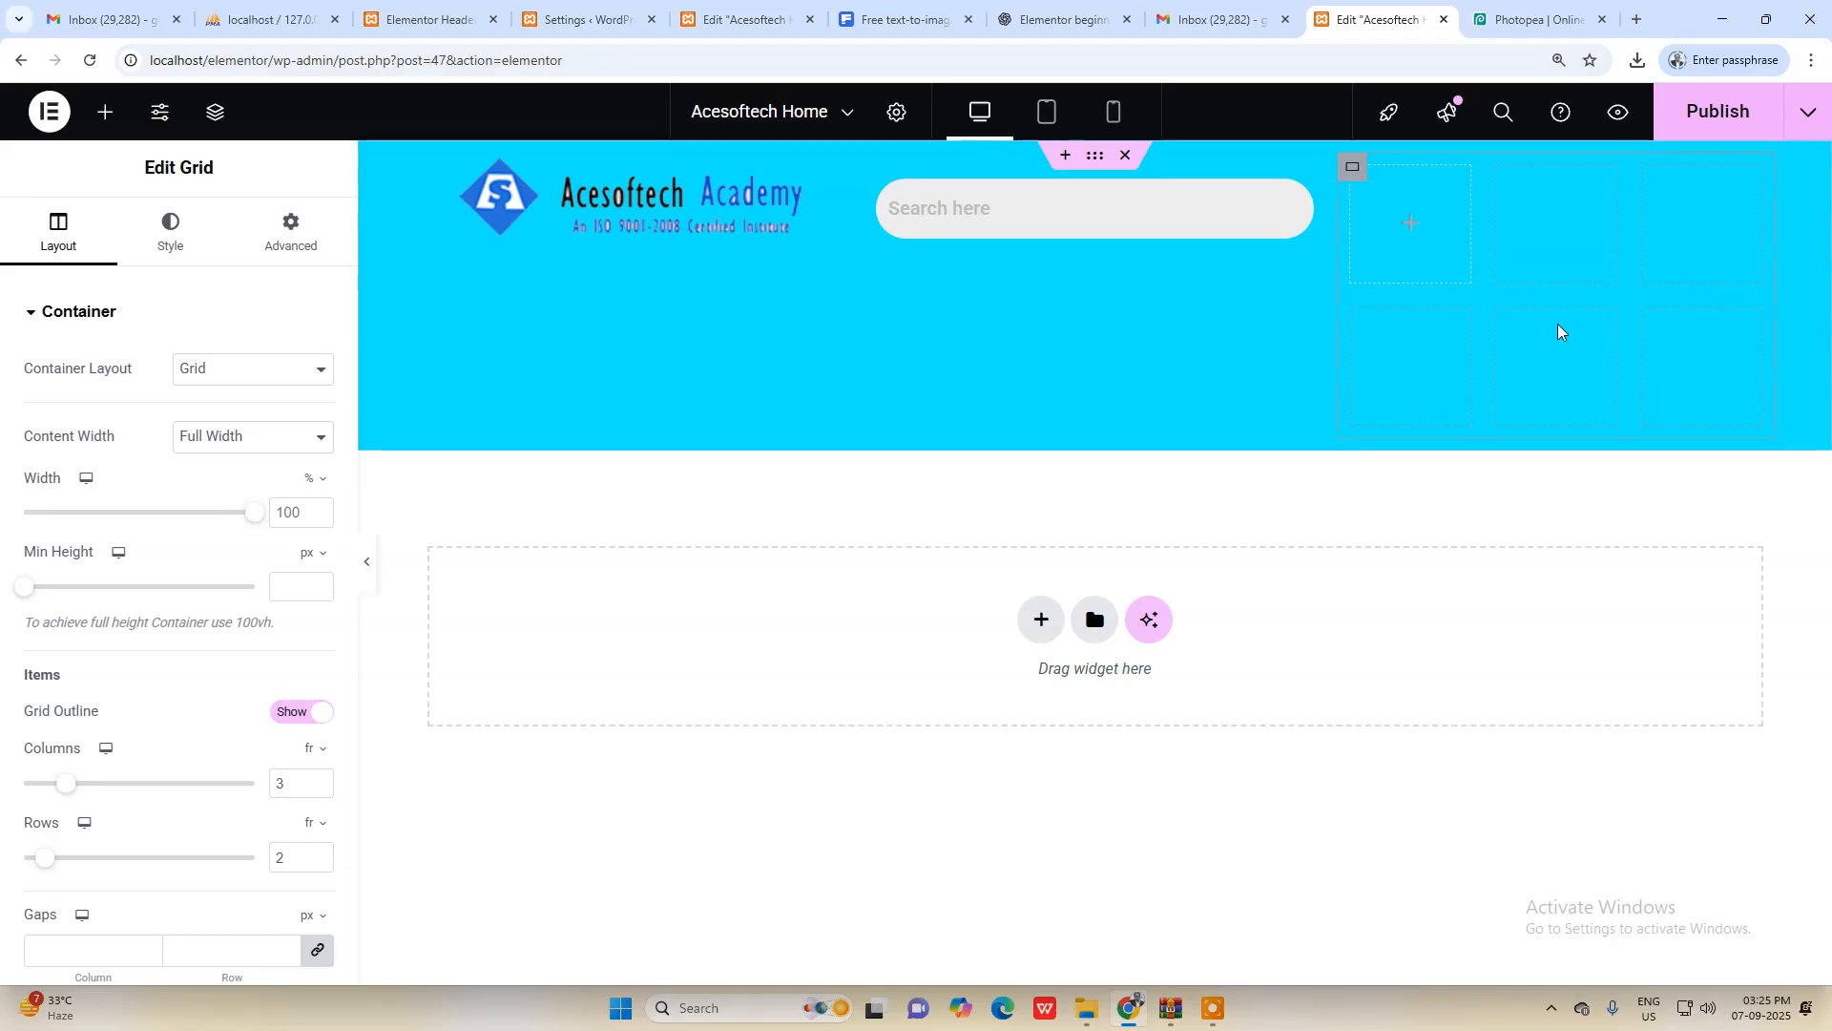
double_click(286, 783)
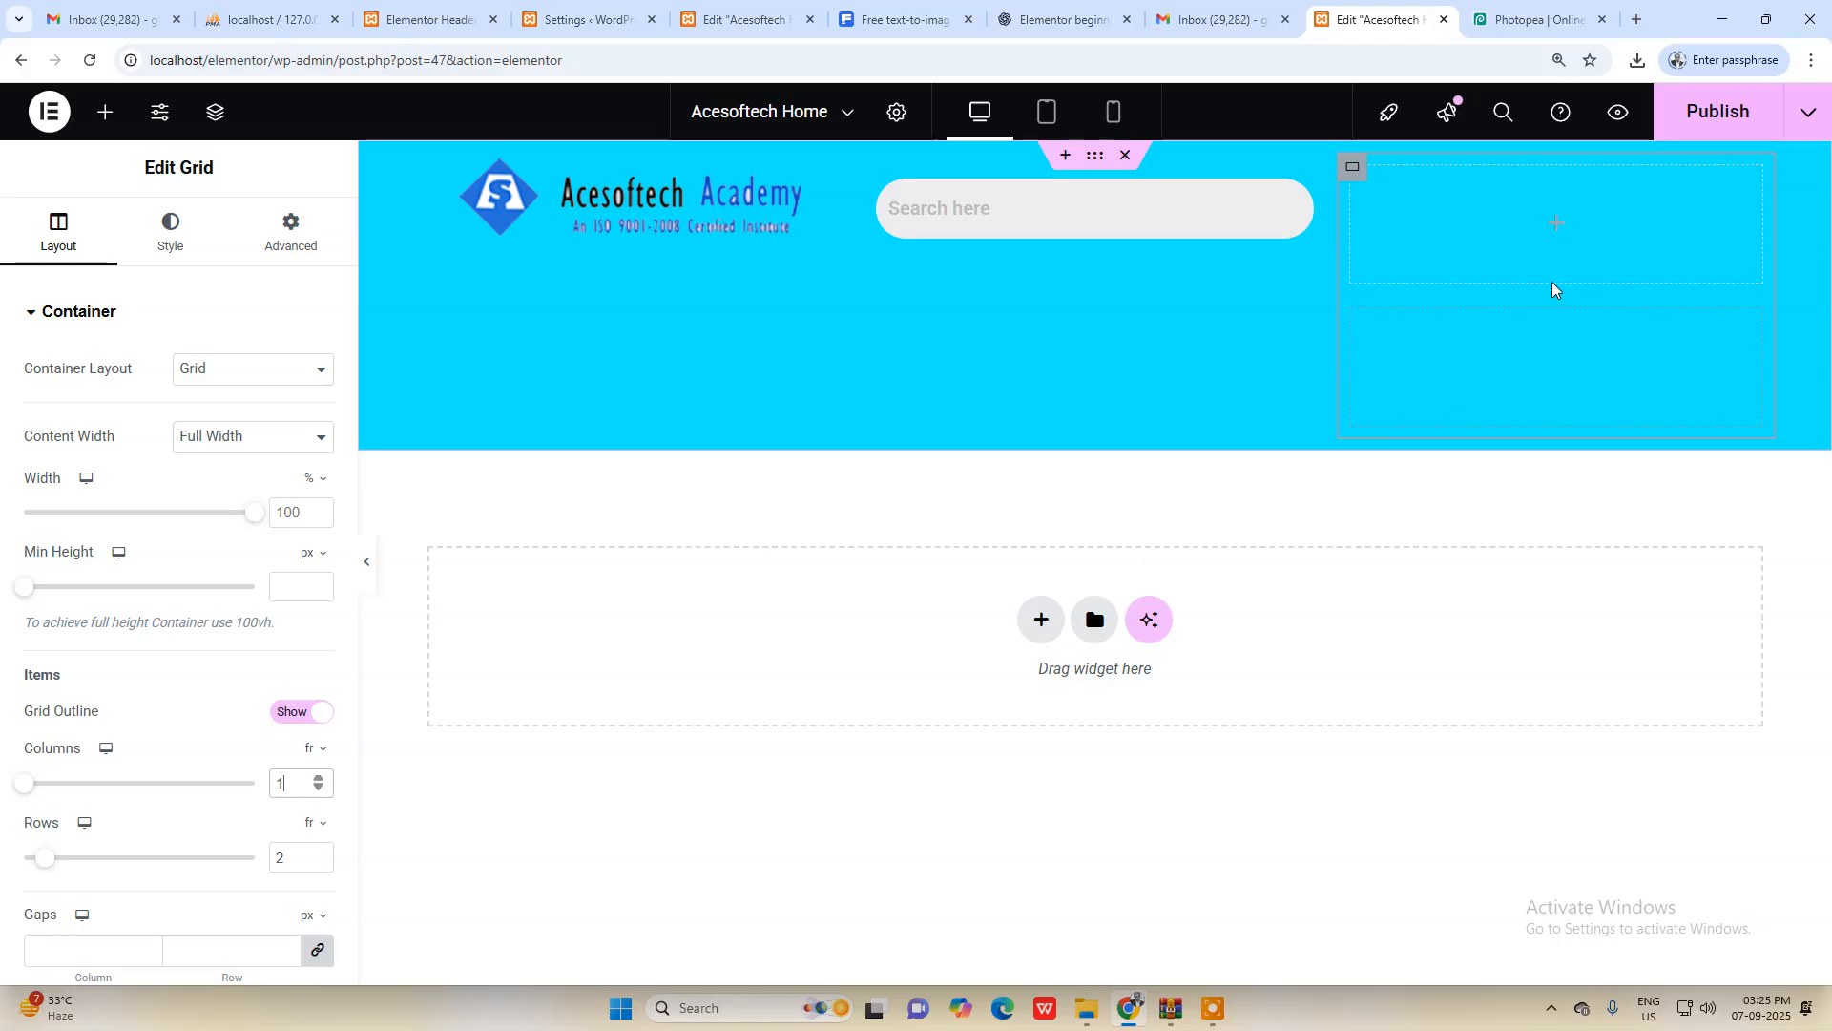
left_click(1557, 224)
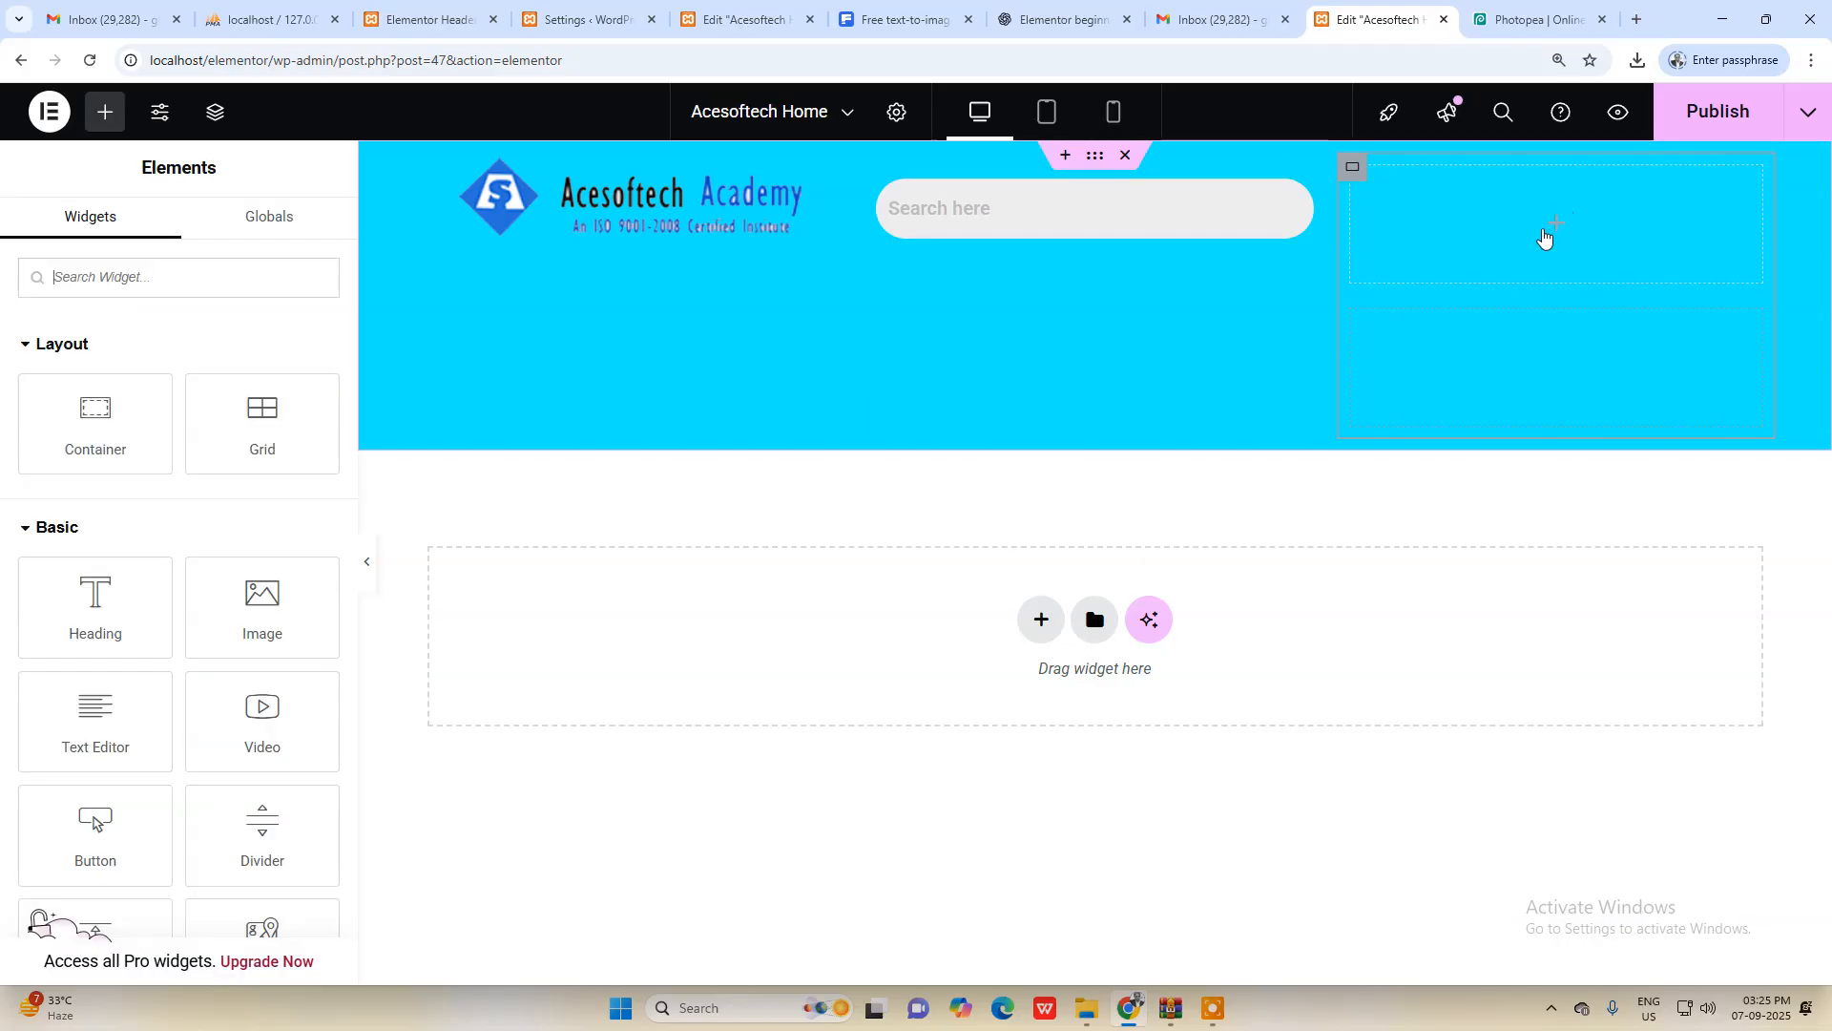
type("soa")
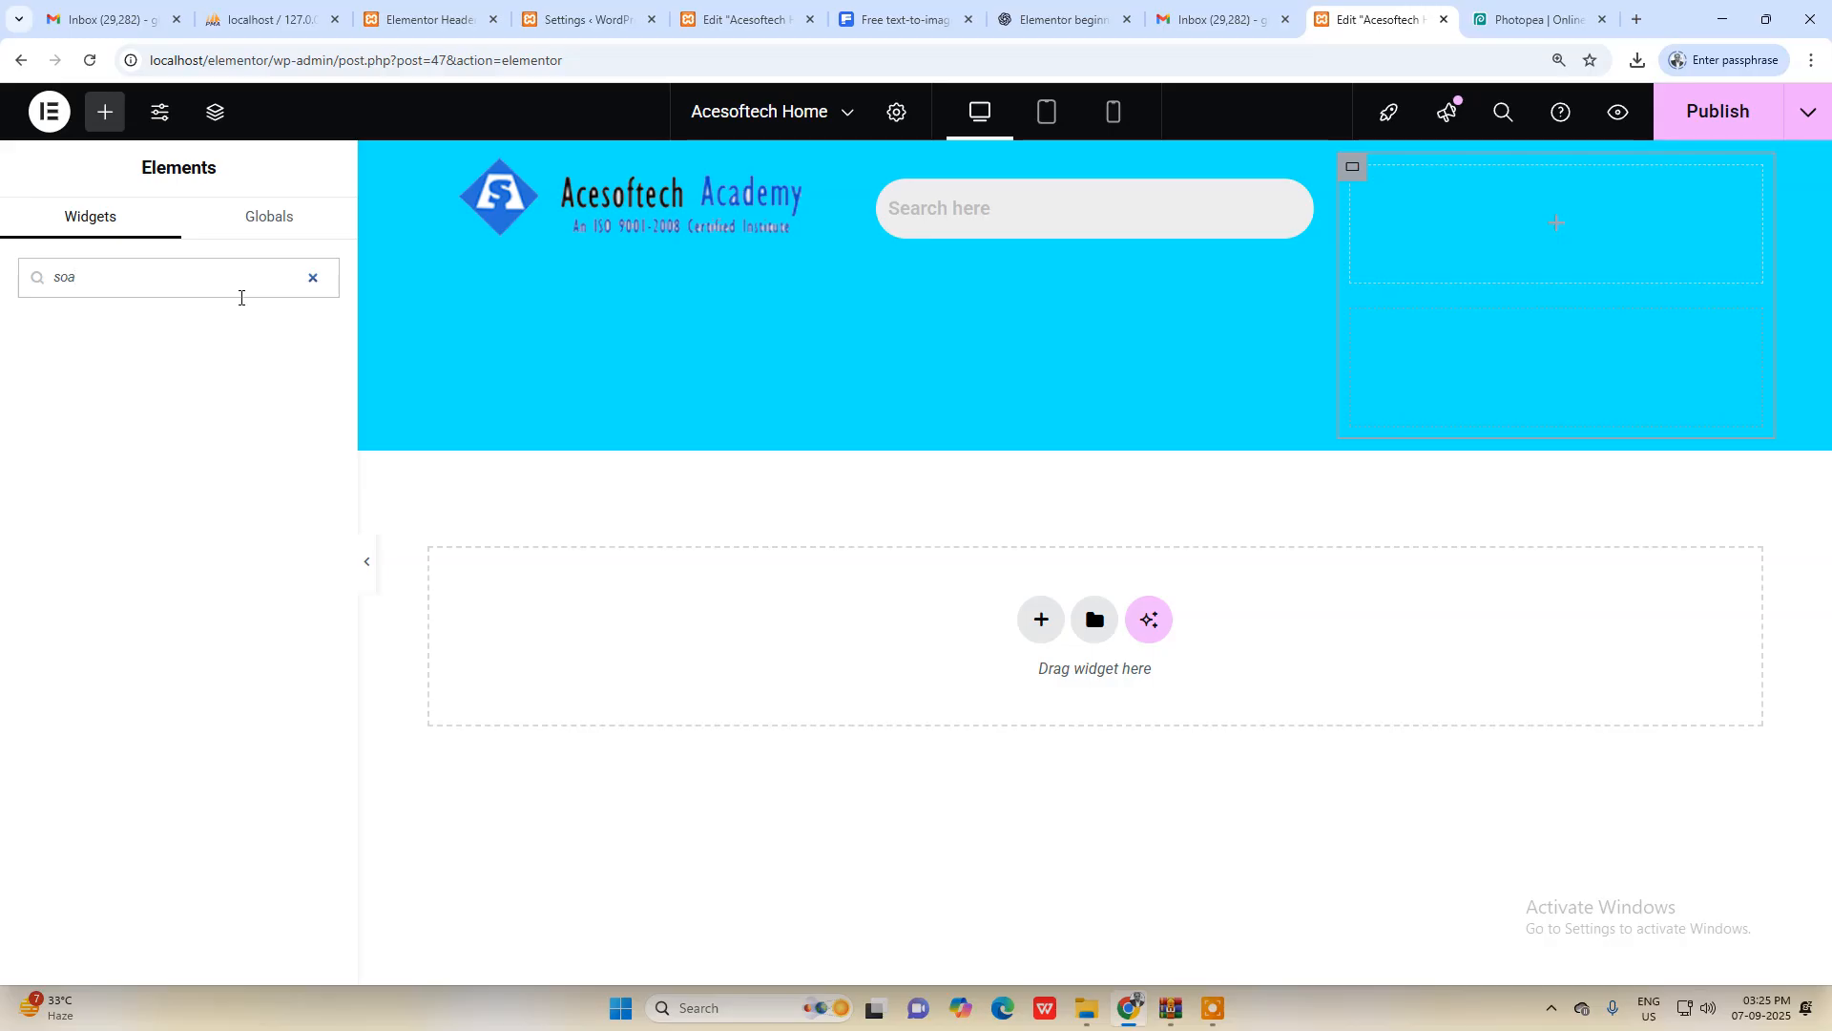
key("BackSpace")
left_click_drag(96, 382, 1570, 272)
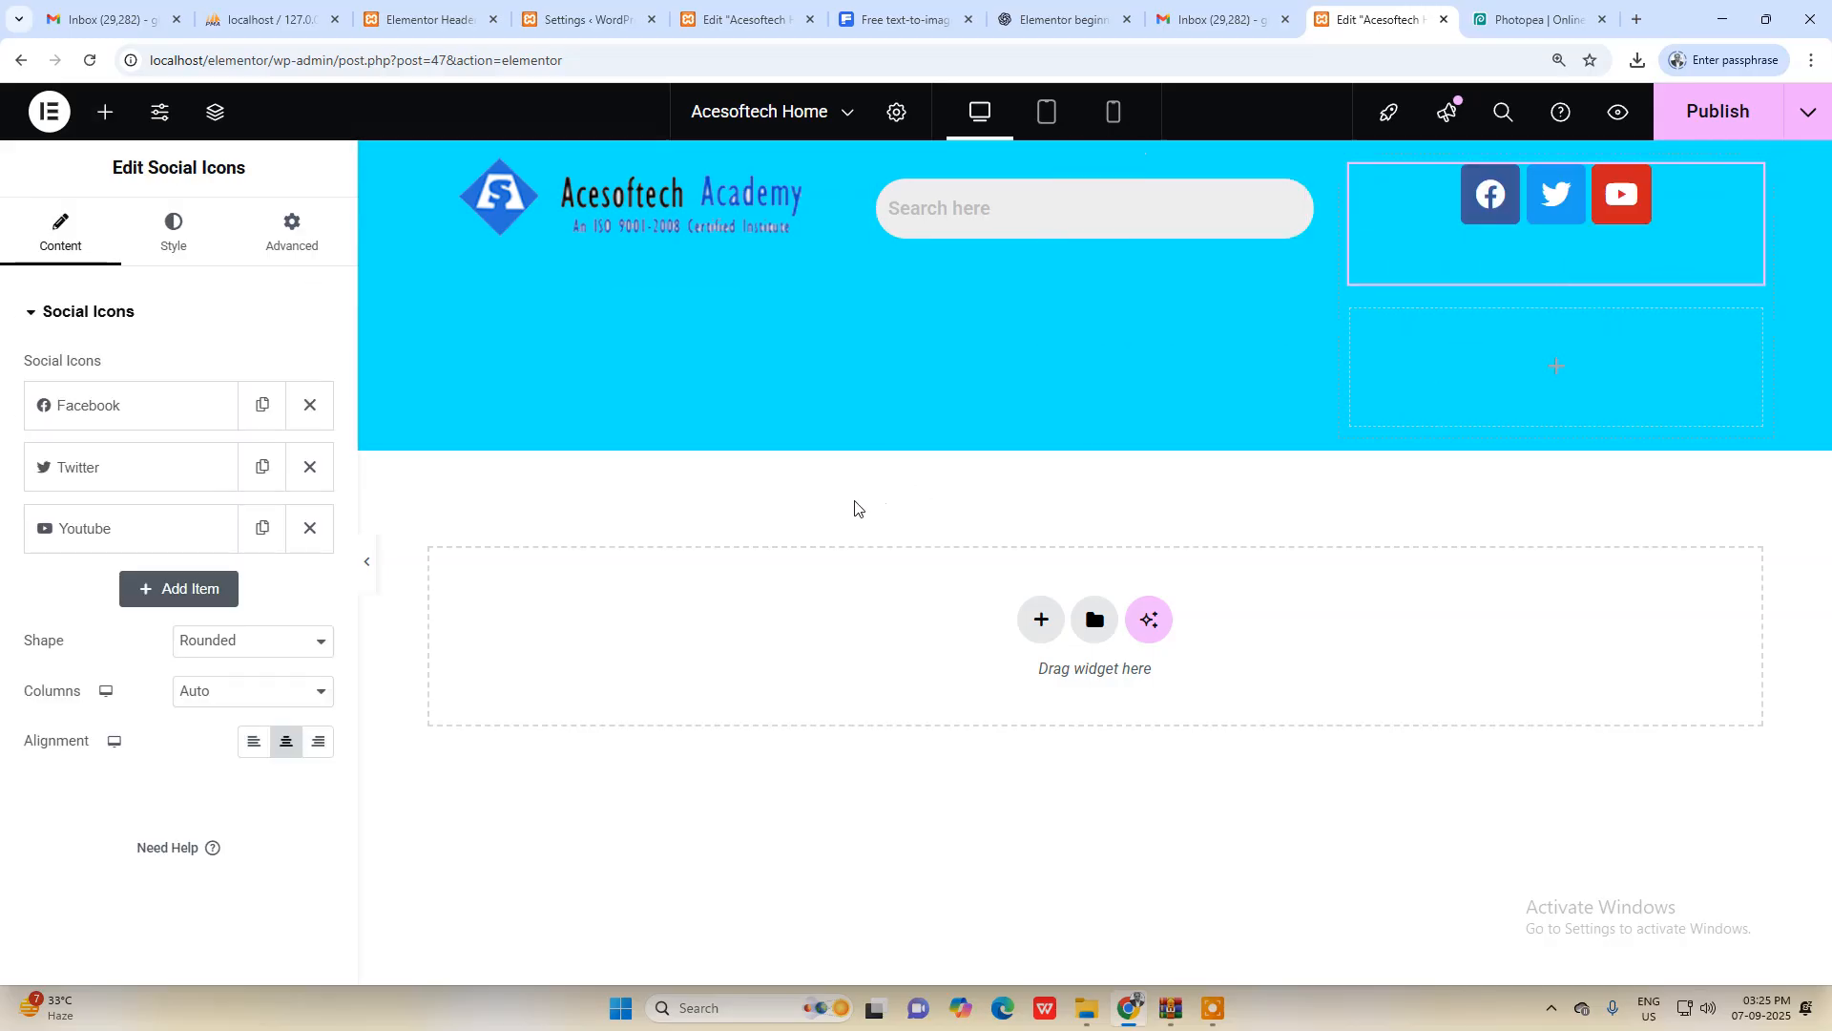
Step: Add a fourth item to the Social Icons widget and review its icon, link and color options
left_click(162, 591)
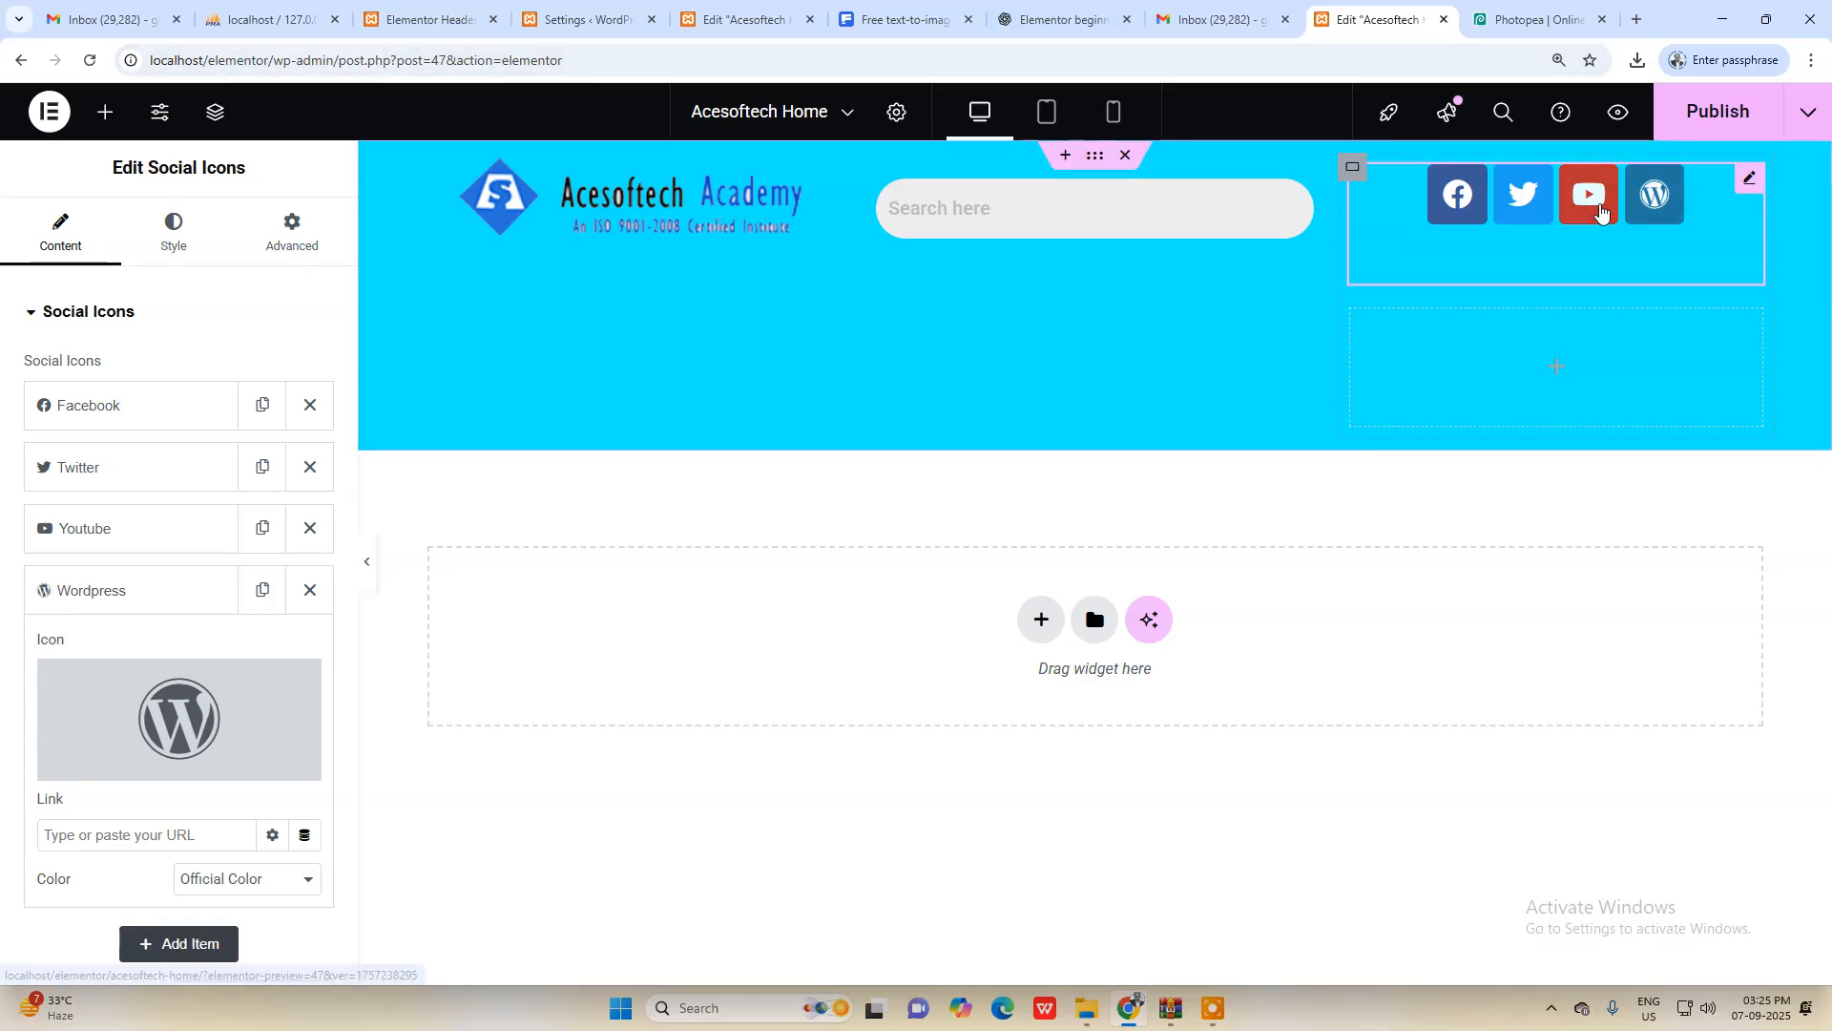
scroll(250, 629, "down", 1)
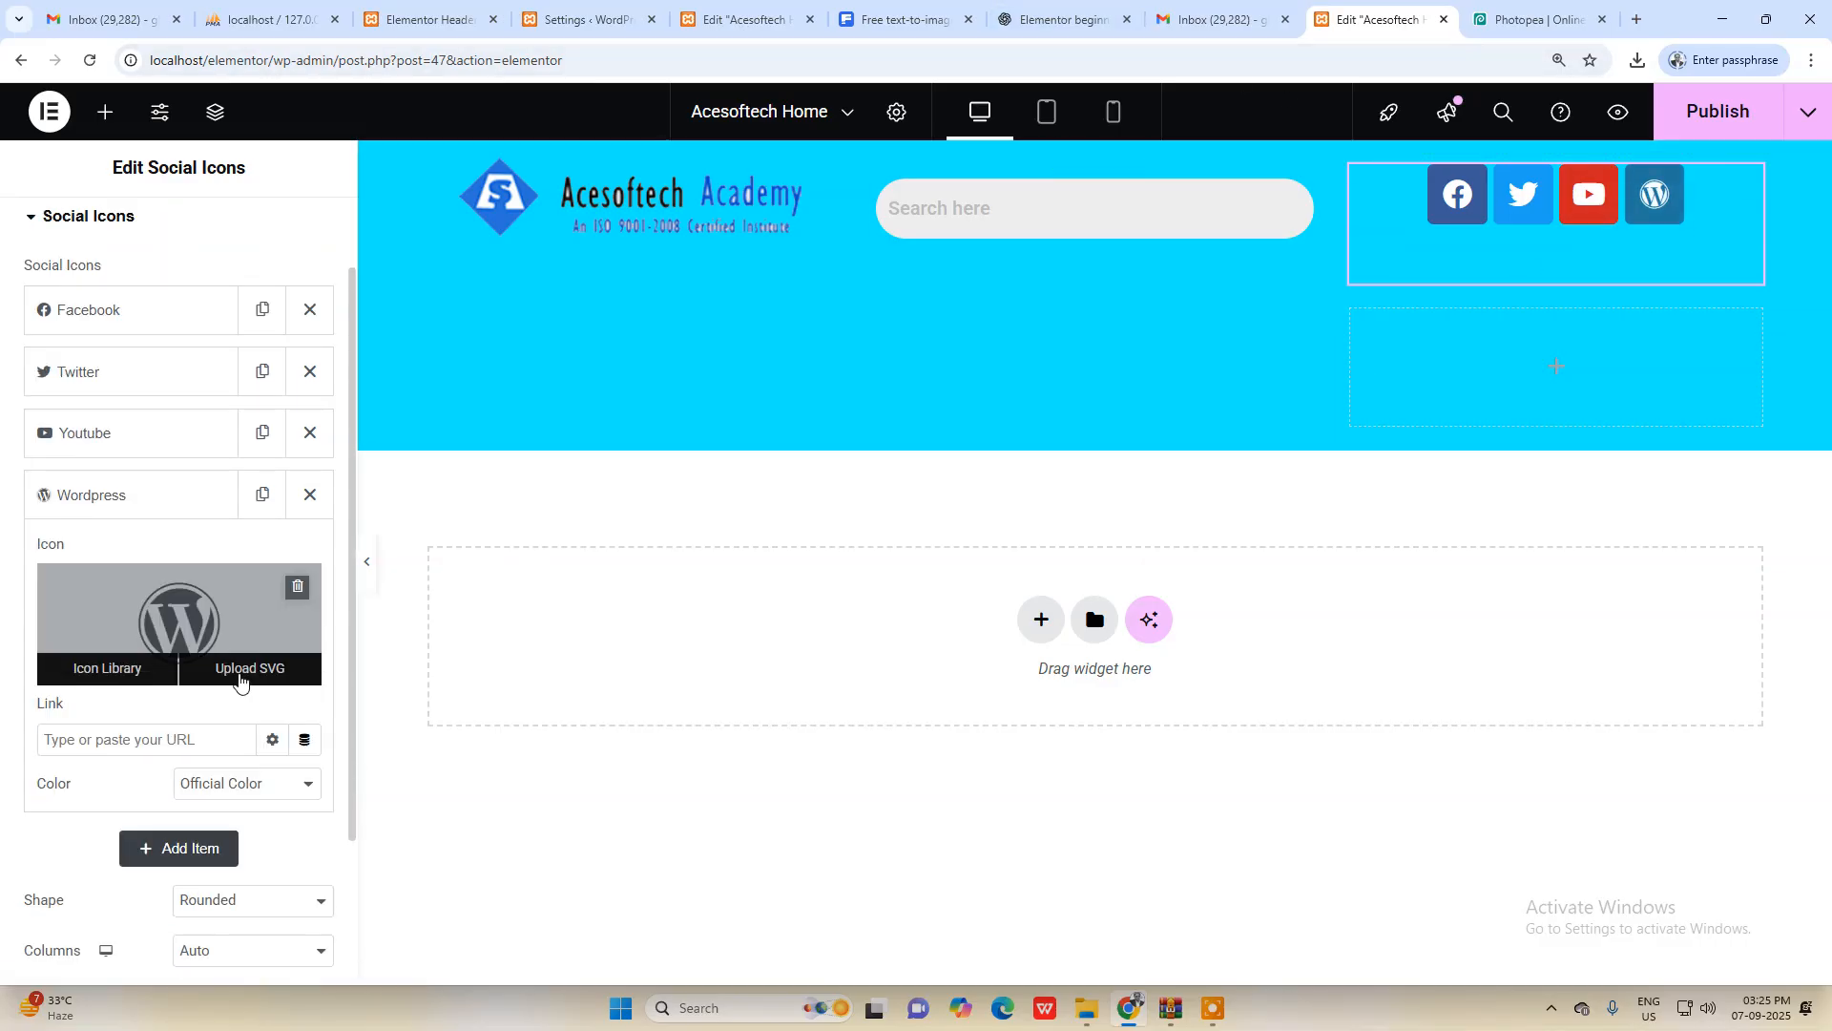
scroll(280, 814, "down", 1)
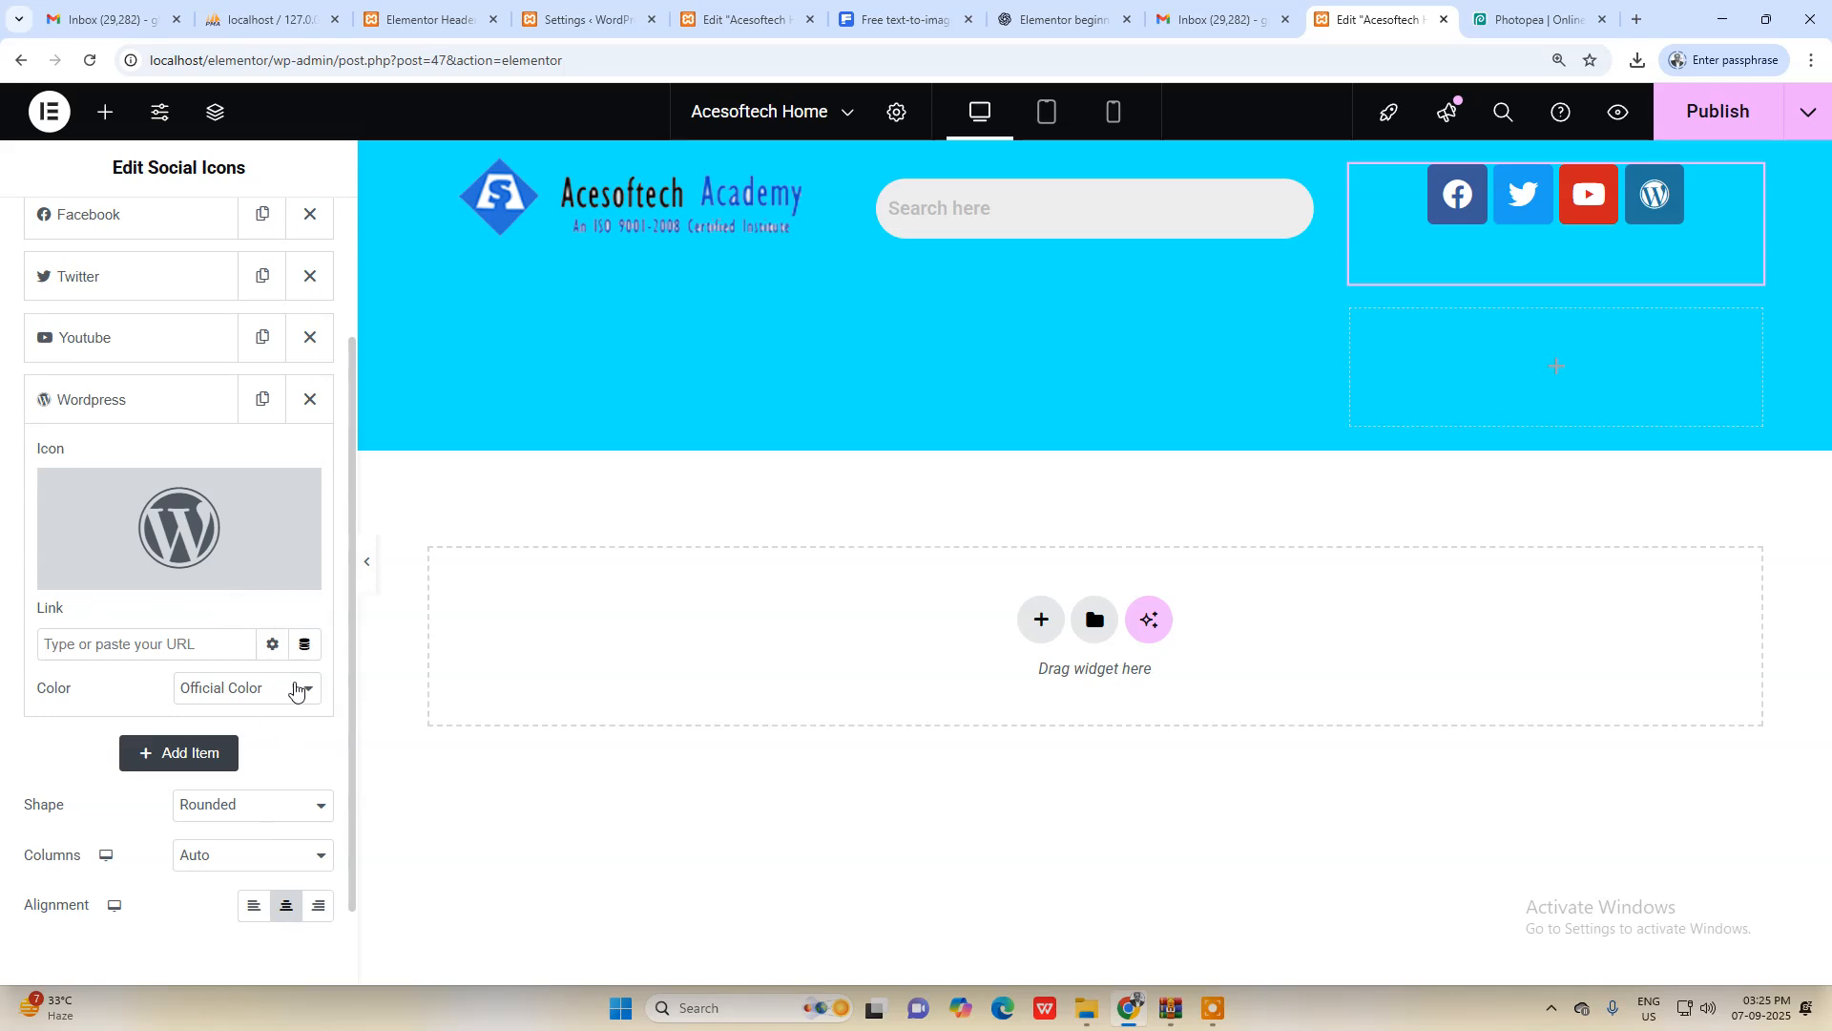
scroll(286, 805, "down", 1)
scroll(266, 706, "up", 3)
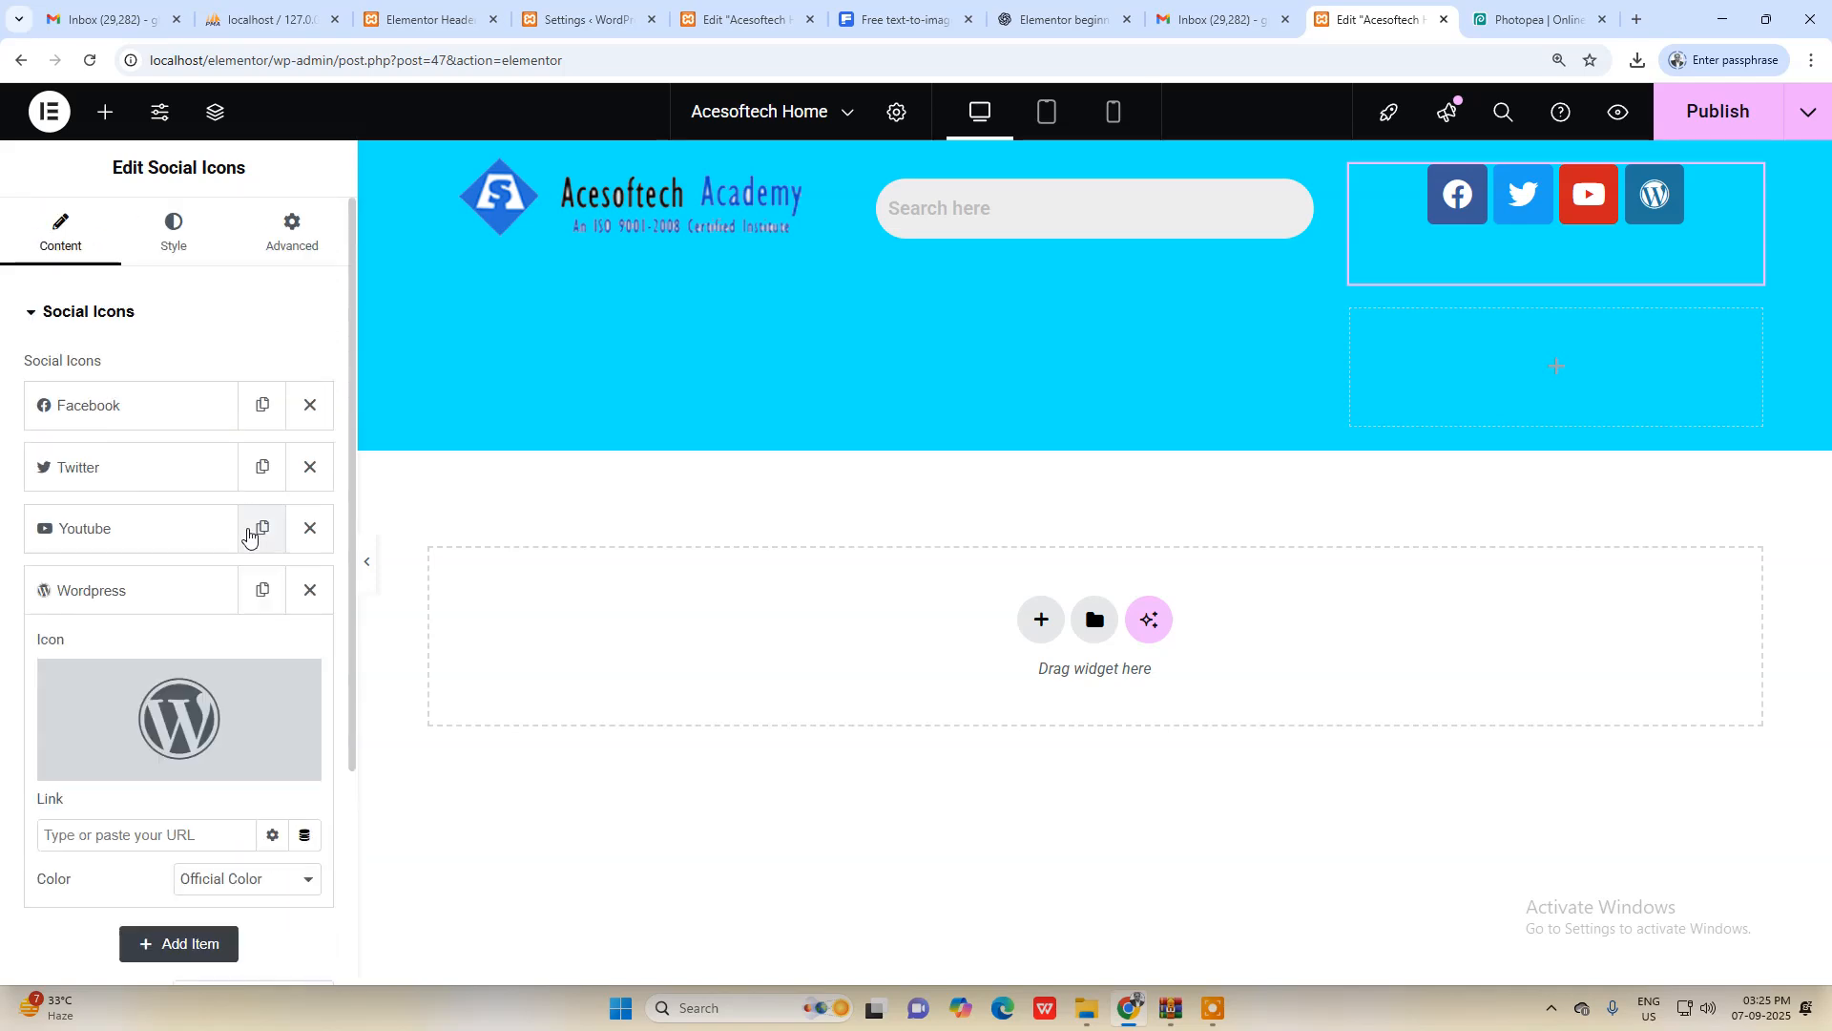
Step: Review the social icons' style and advanced settings and set their shape to Circle
left_click(181, 235)
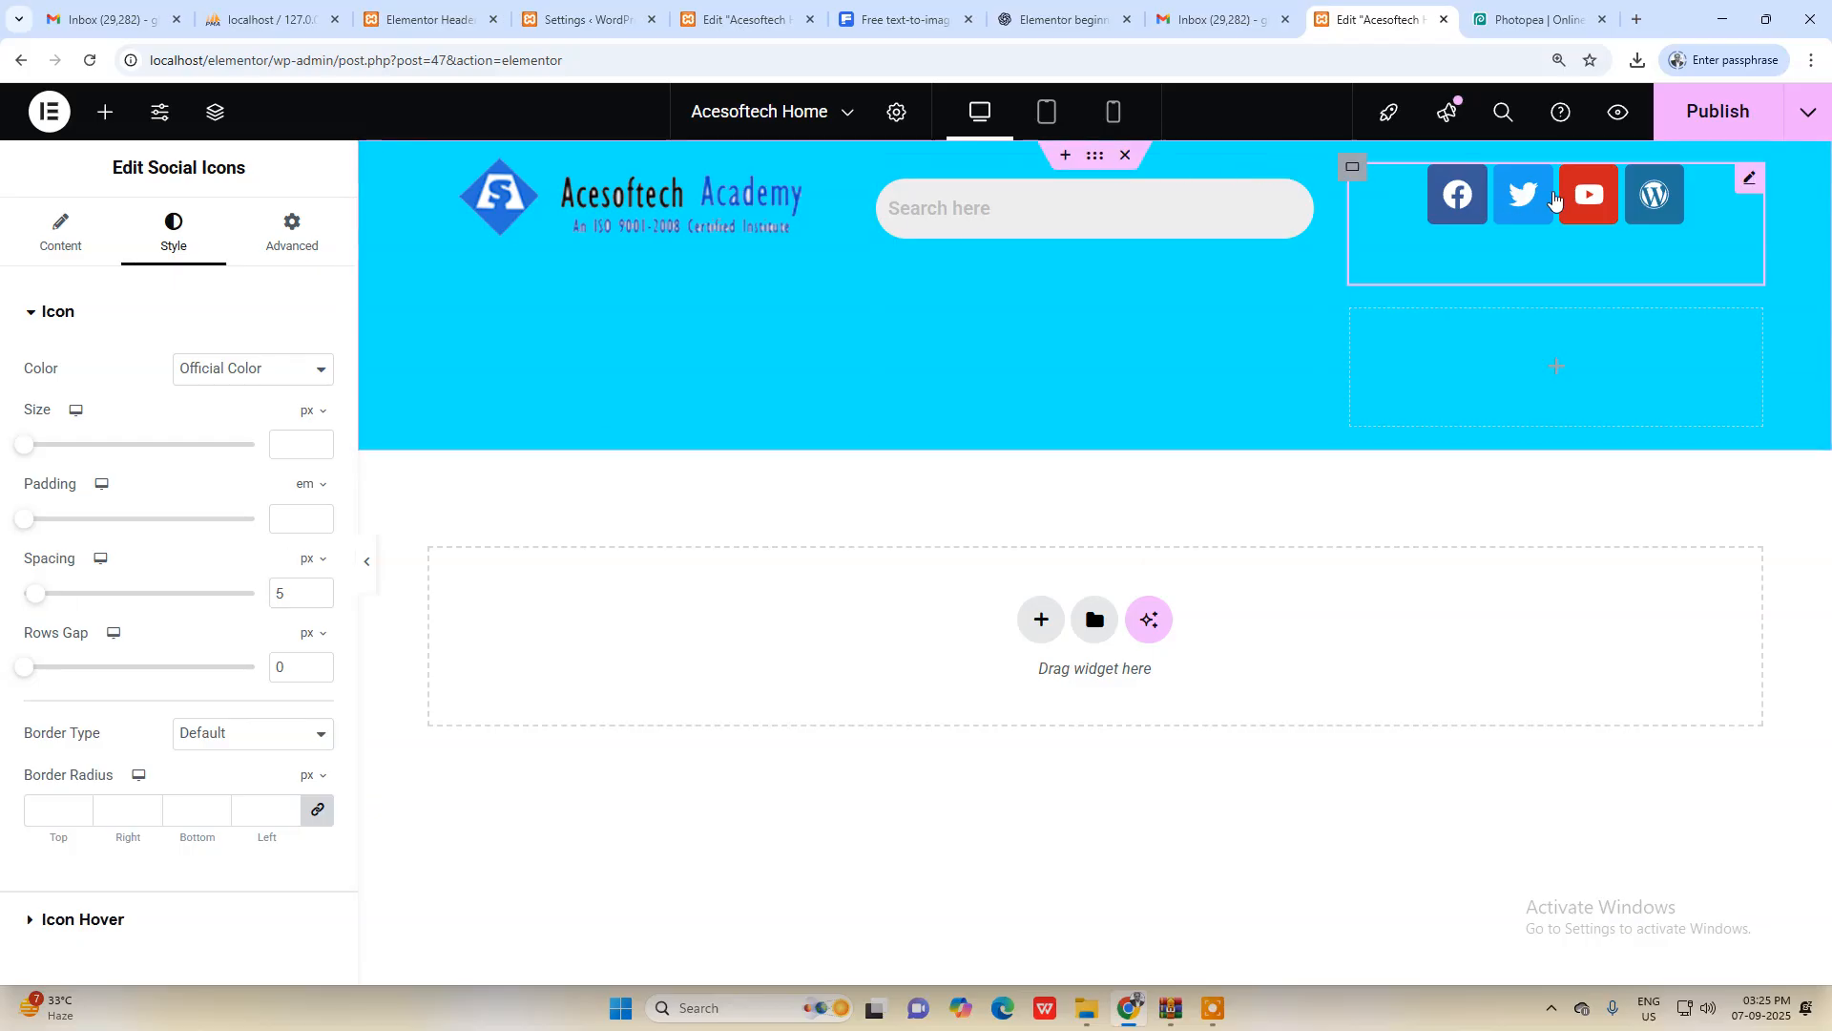
scroll(257, 626, "down", 2)
scroll(253, 339, "up", 2)
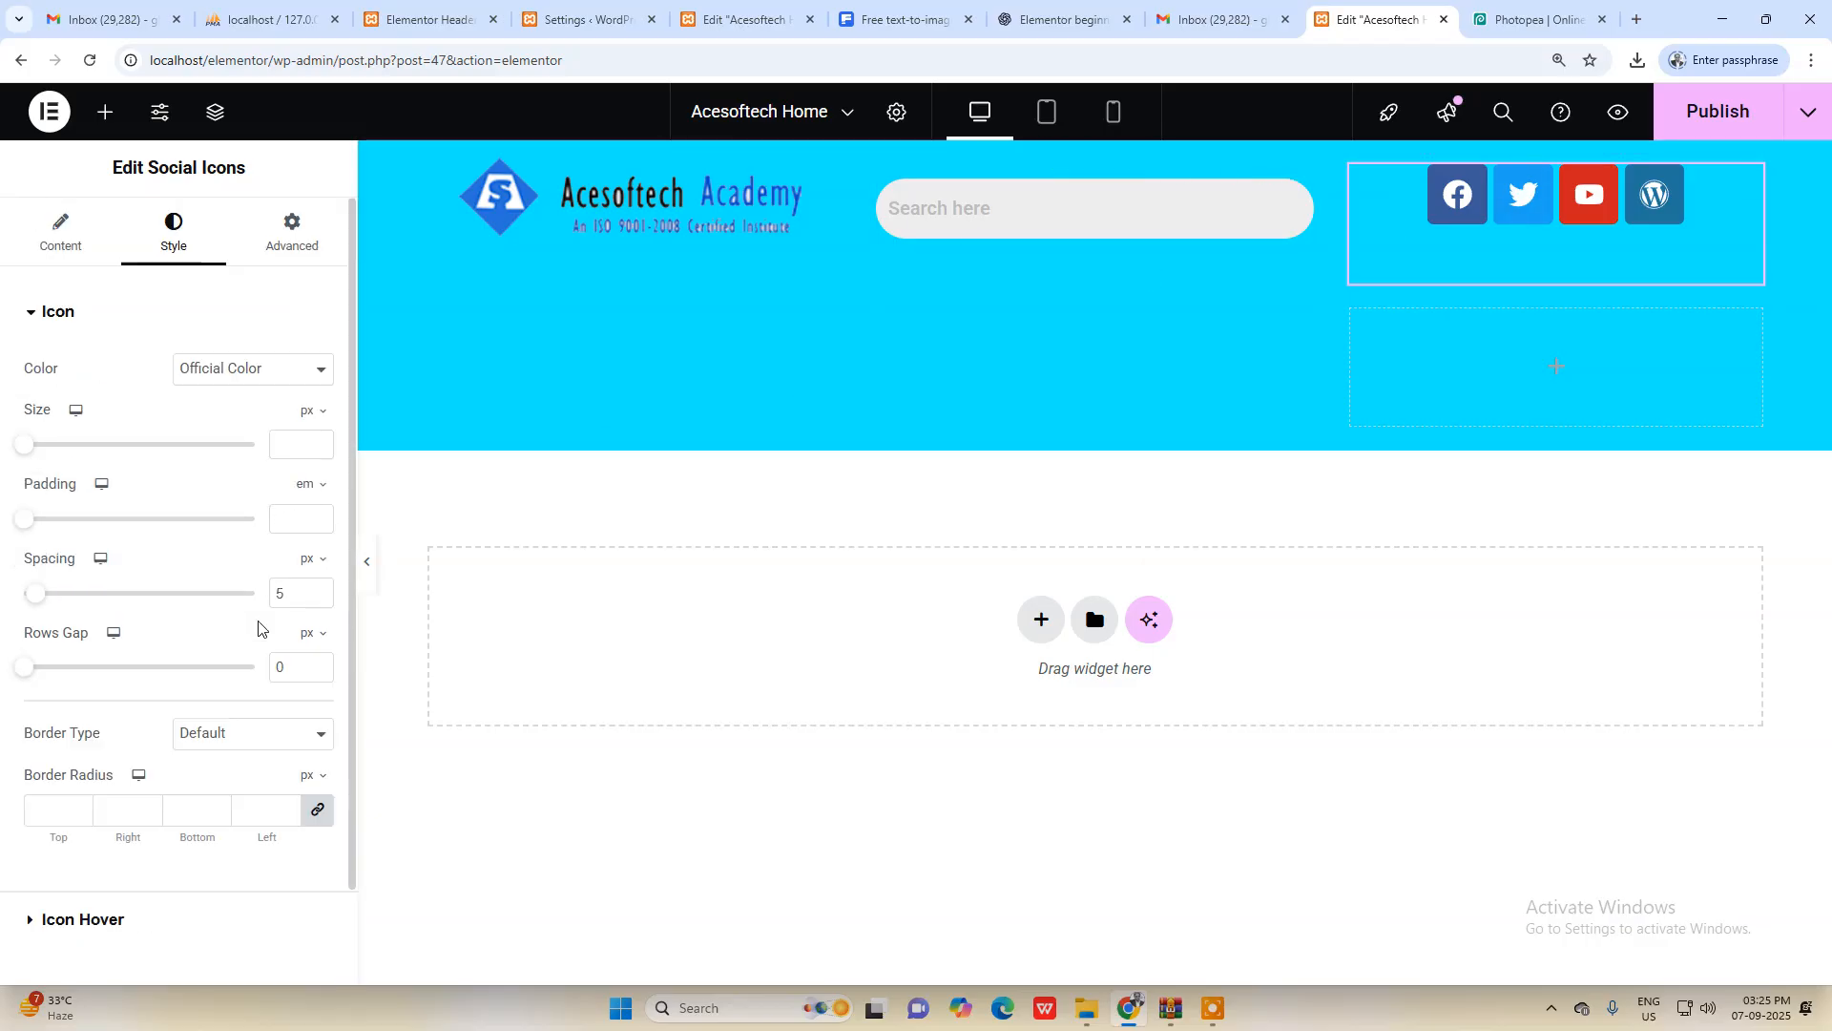
left_click(308, 250)
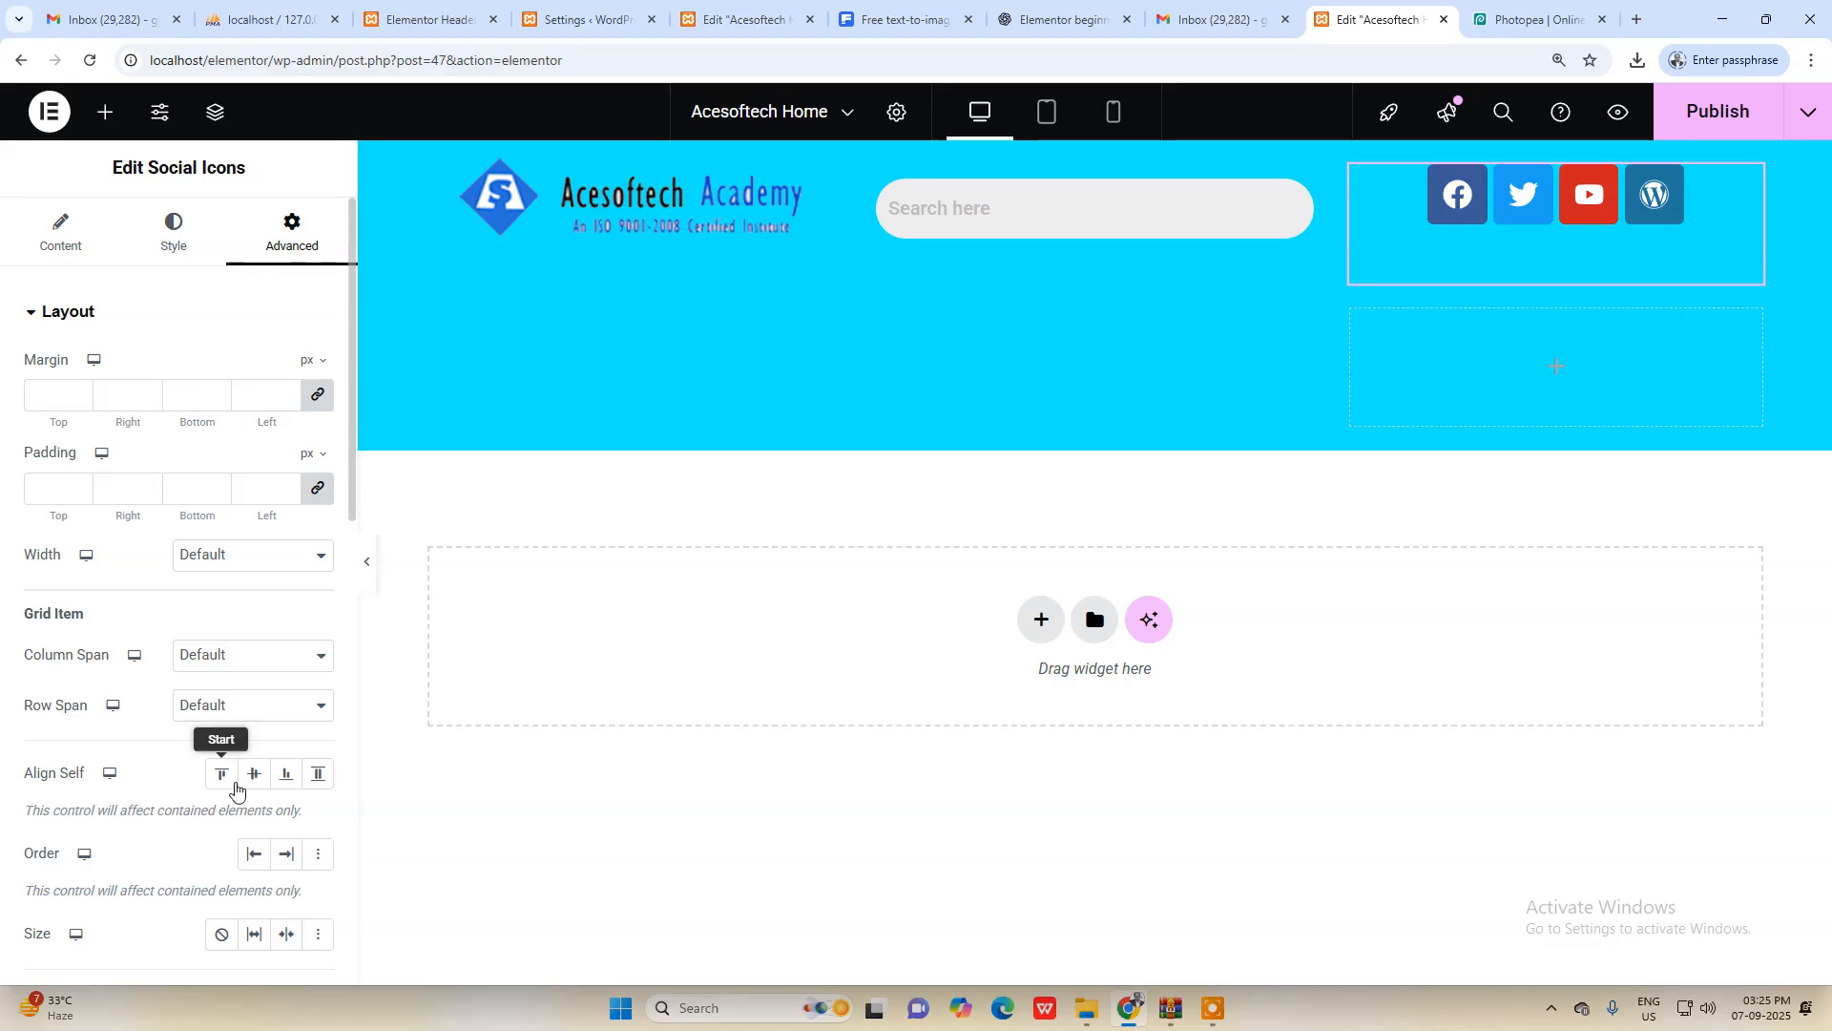
scroll(325, 744, "down", 4)
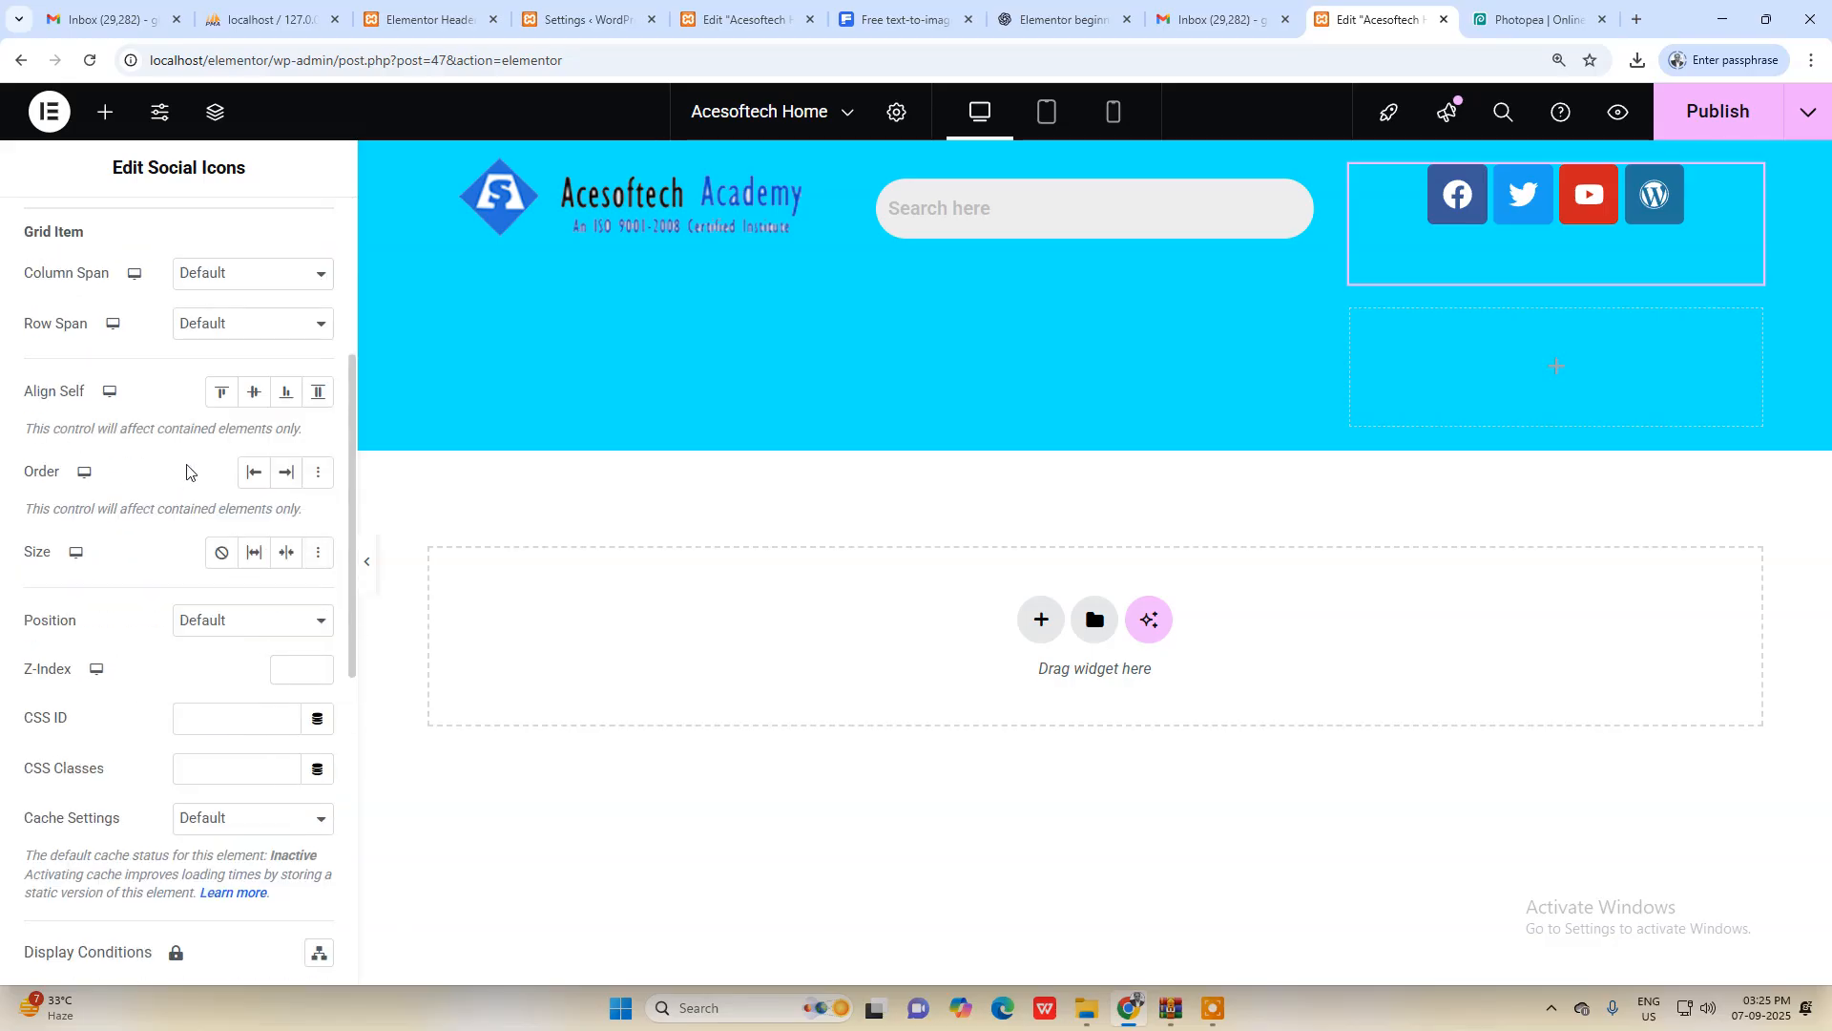
scroll(190, 506, "up", 5)
left_click(61, 229)
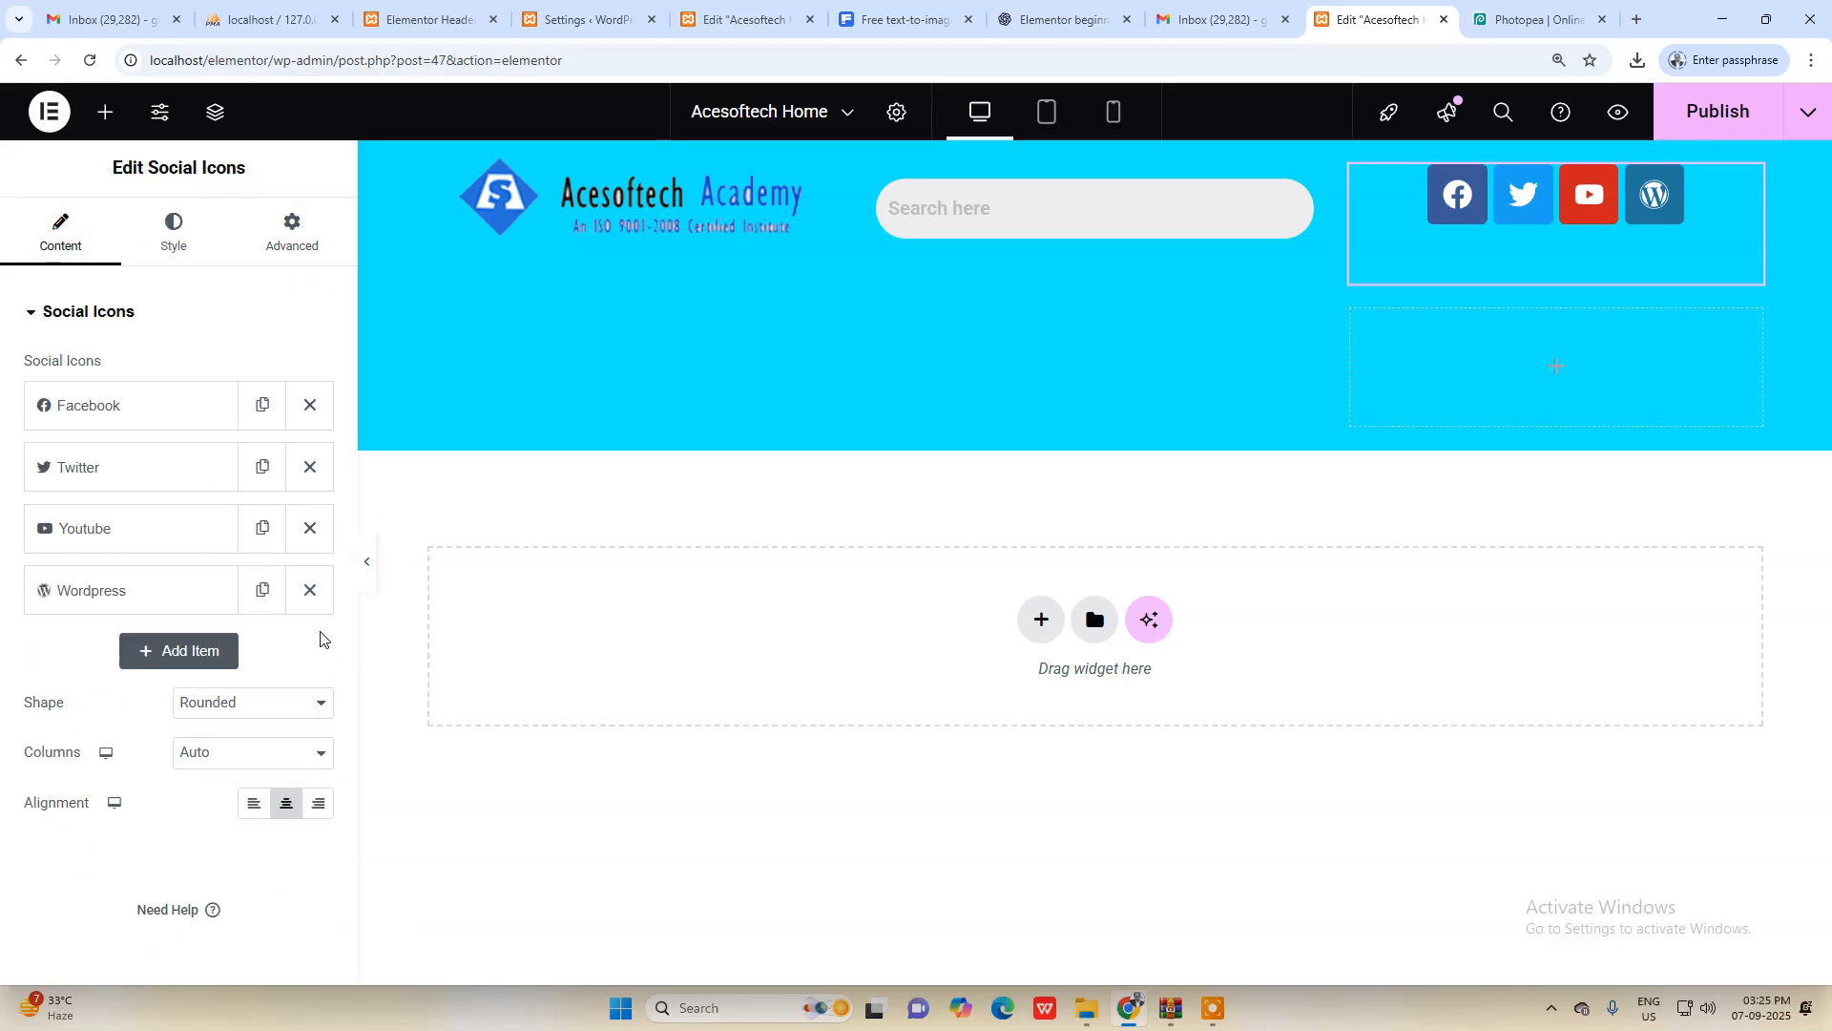
left_click(252, 701)
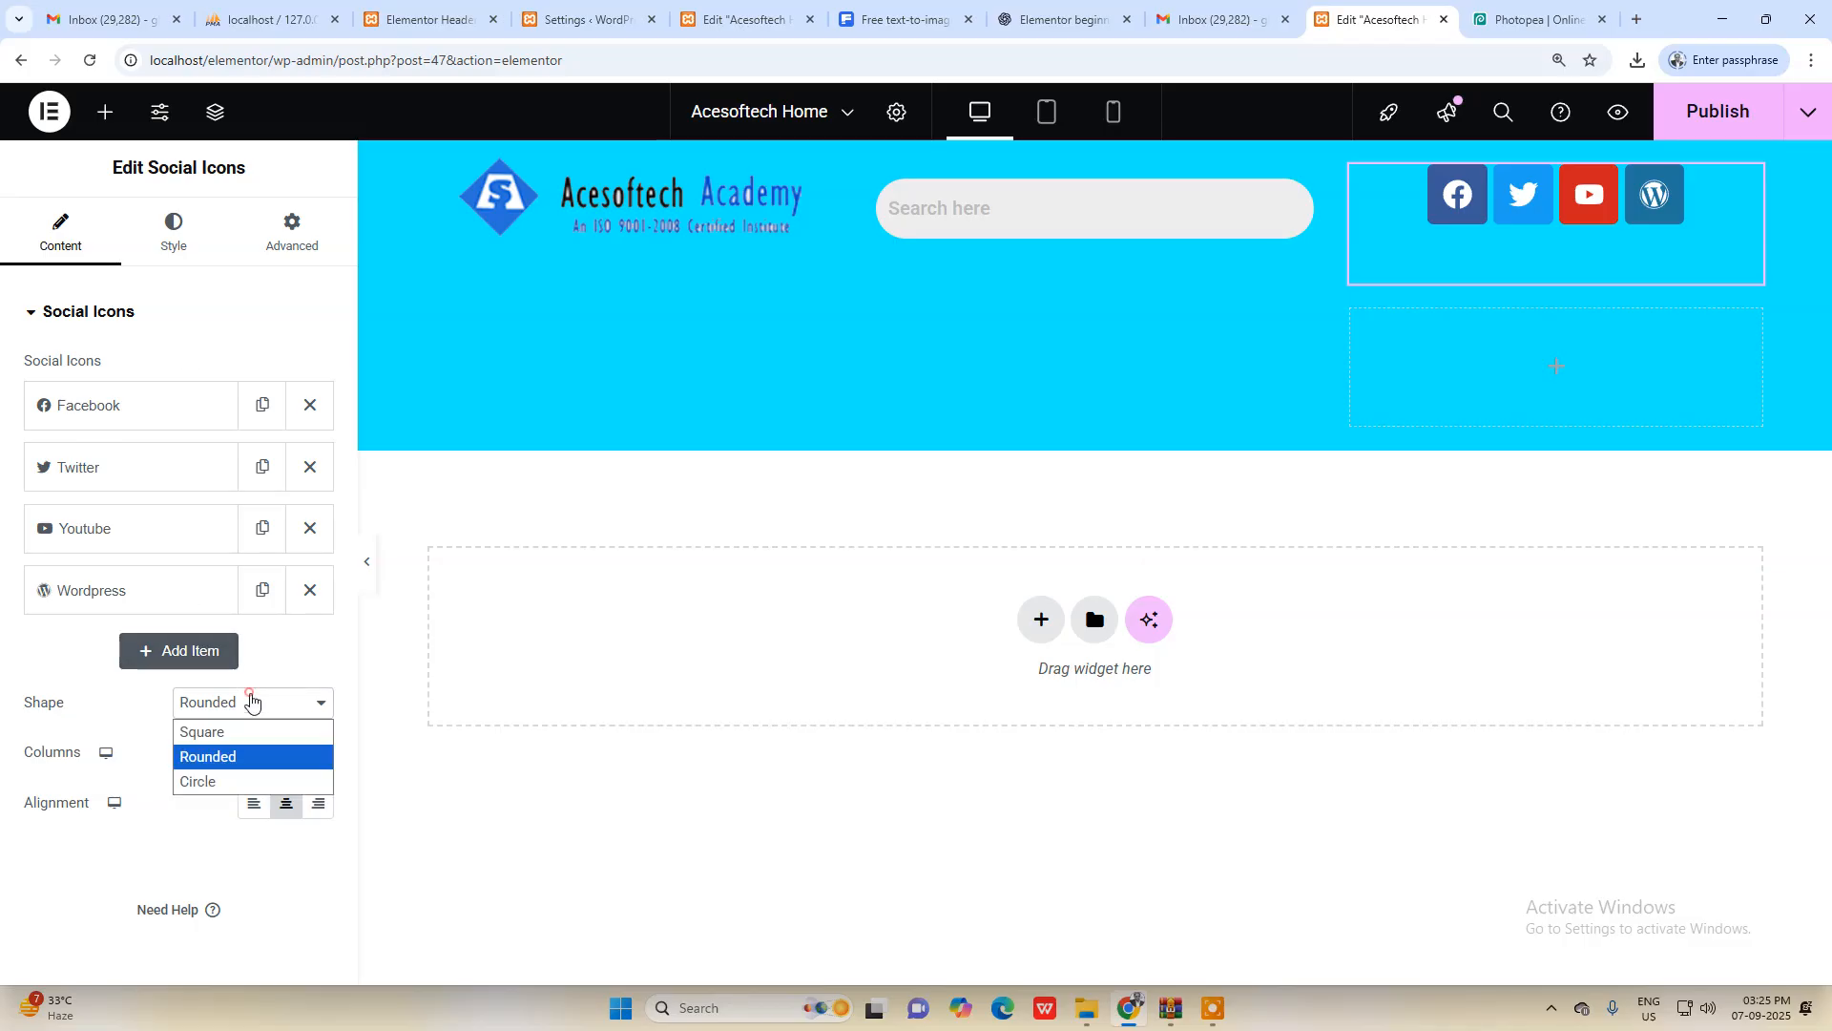
left_click(203, 782)
Step: Check the header contact details in the Photopea mockup and add a Text Editor widget with the phone number to the nested grid's lower cell
left_click(1532, 18)
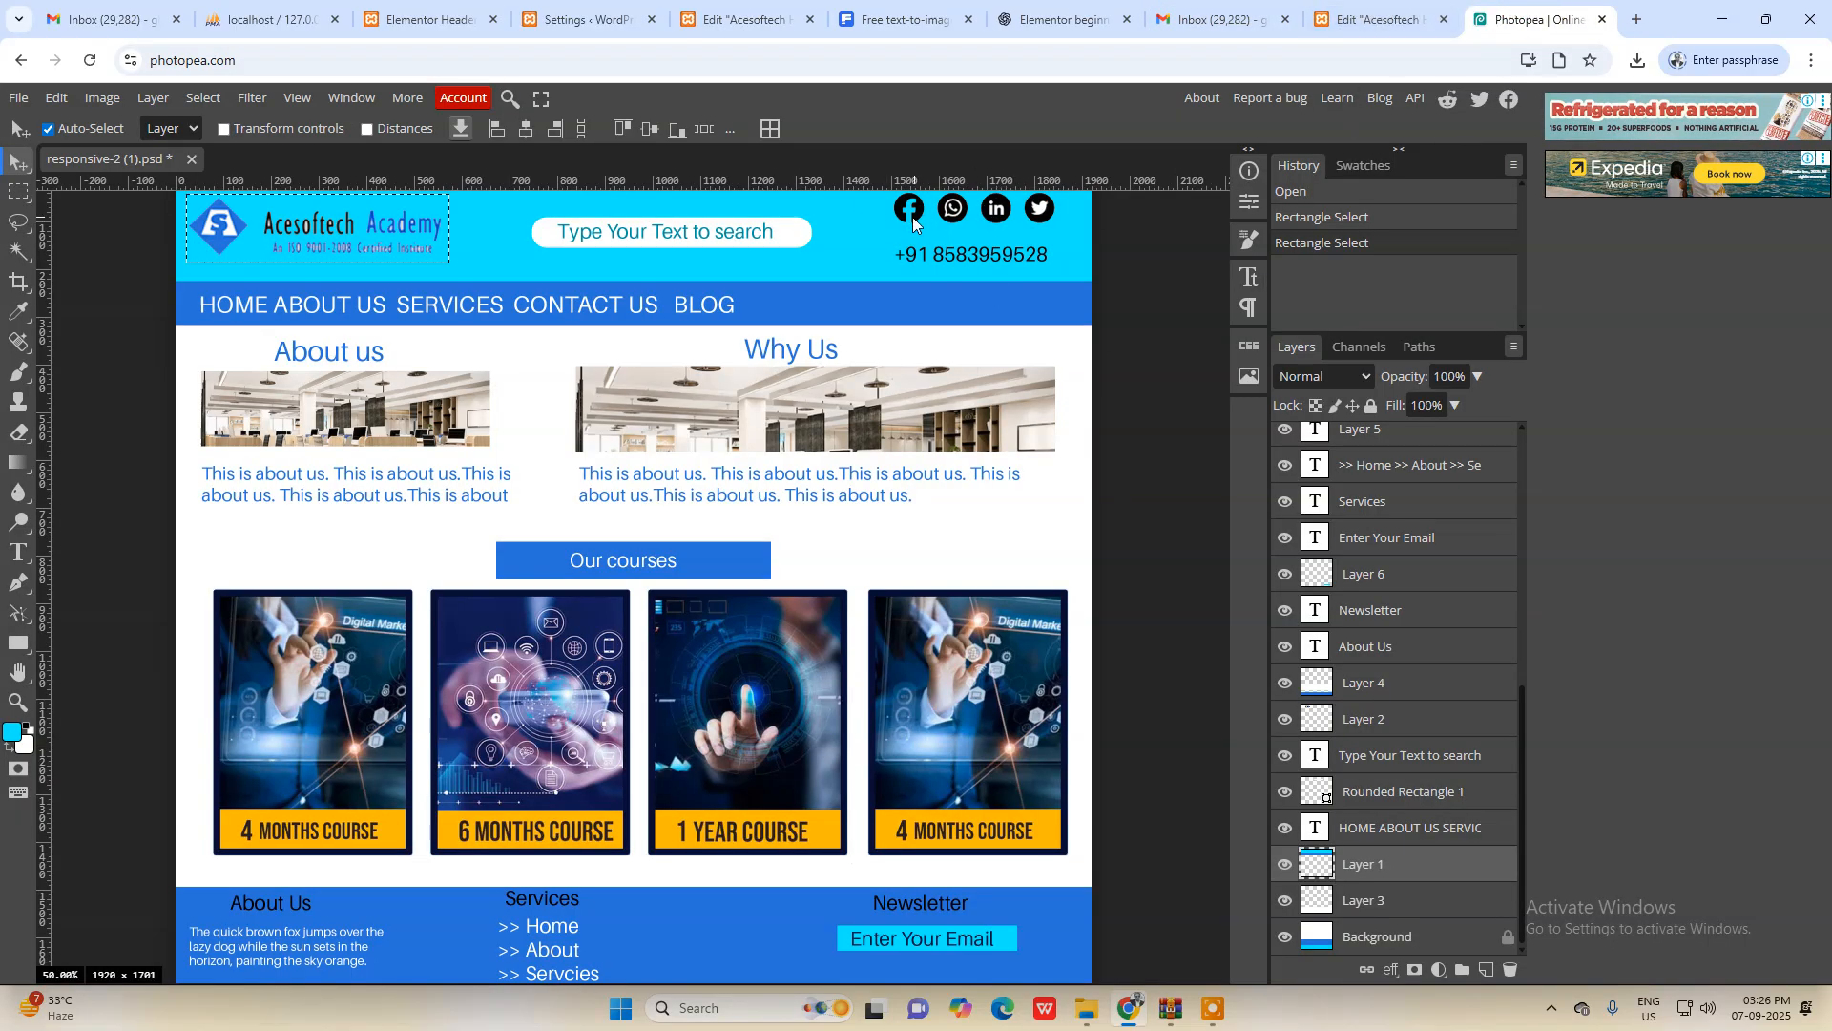
left_click(1399, 31)
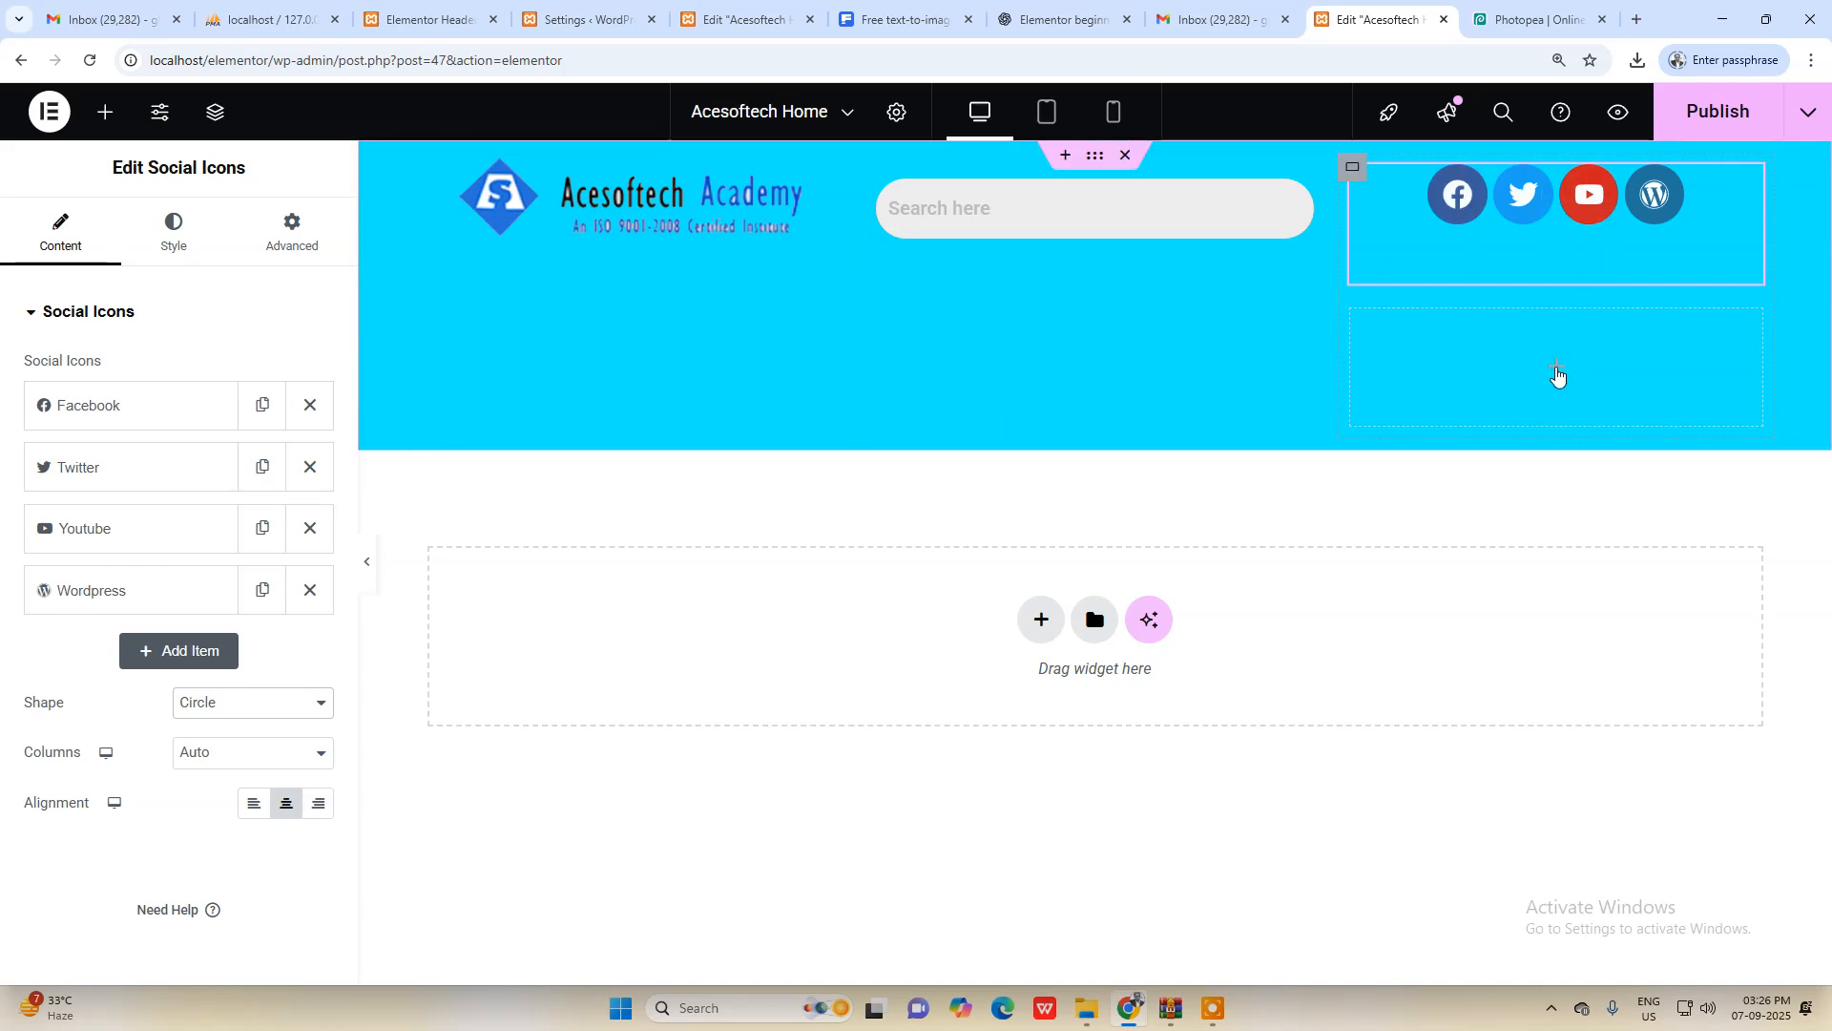
left_click(1515, 7)
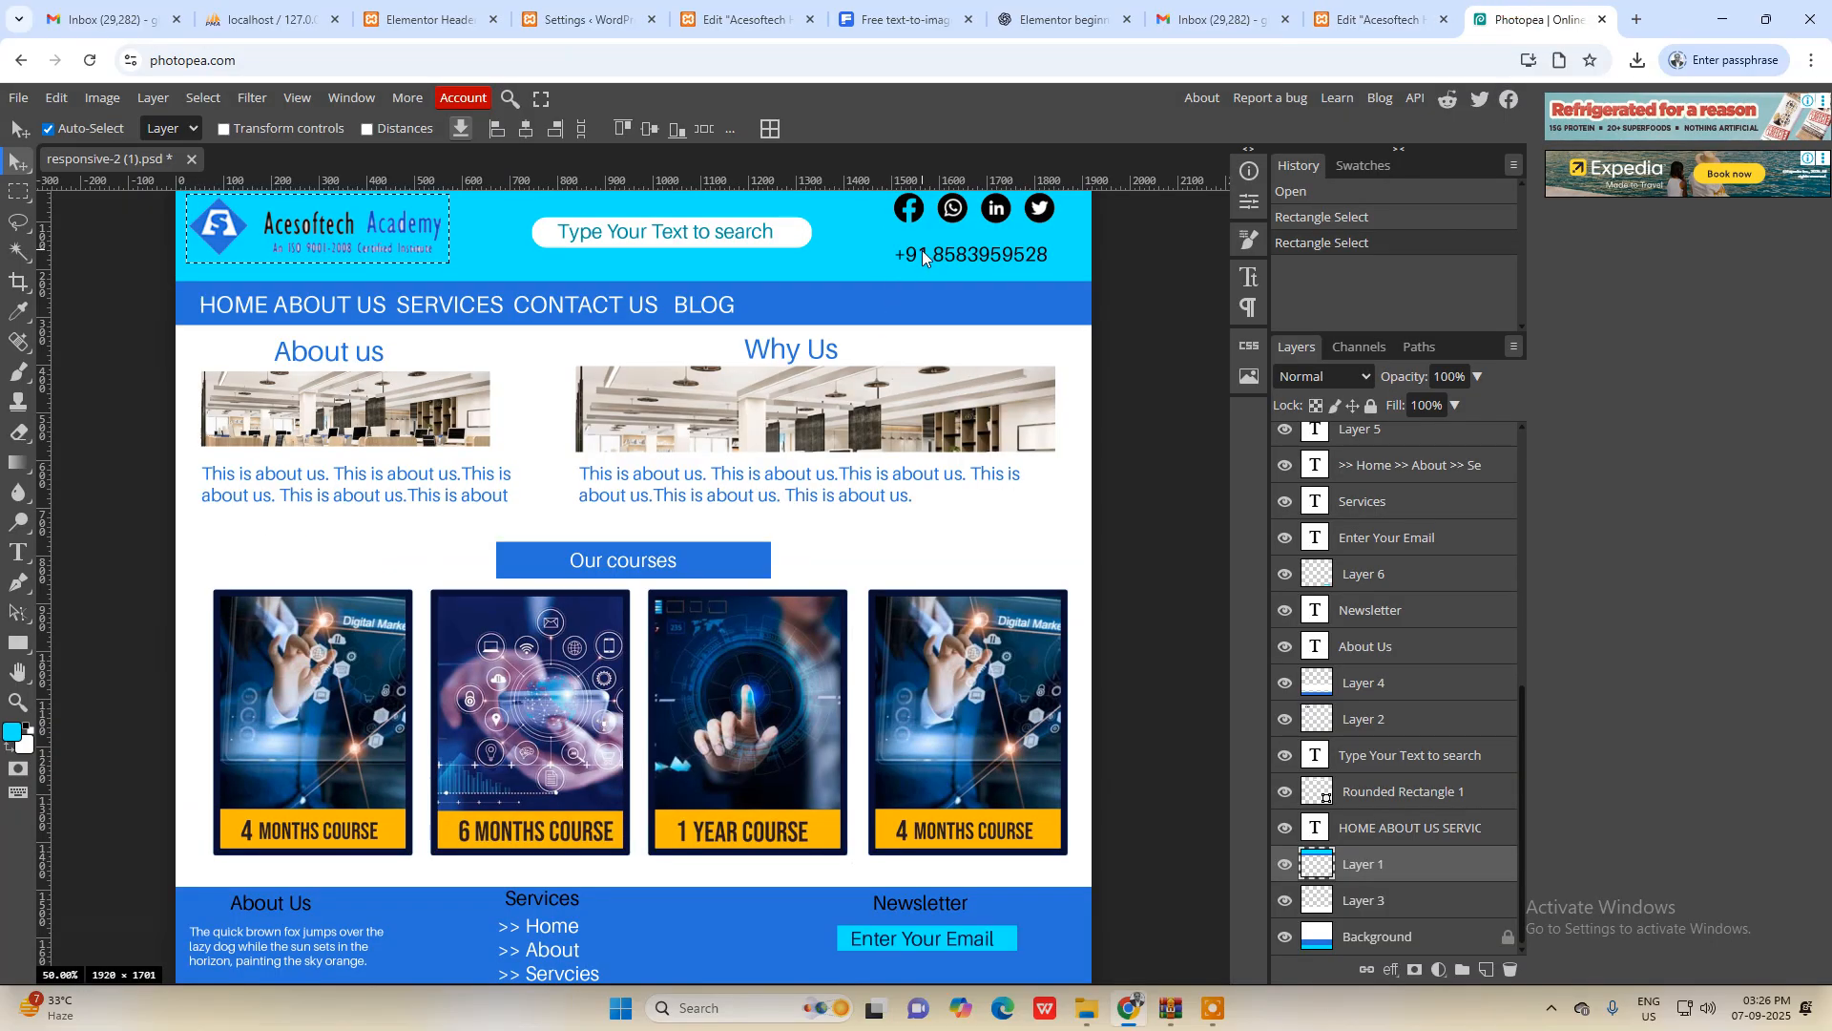
left_click(1379, 19)
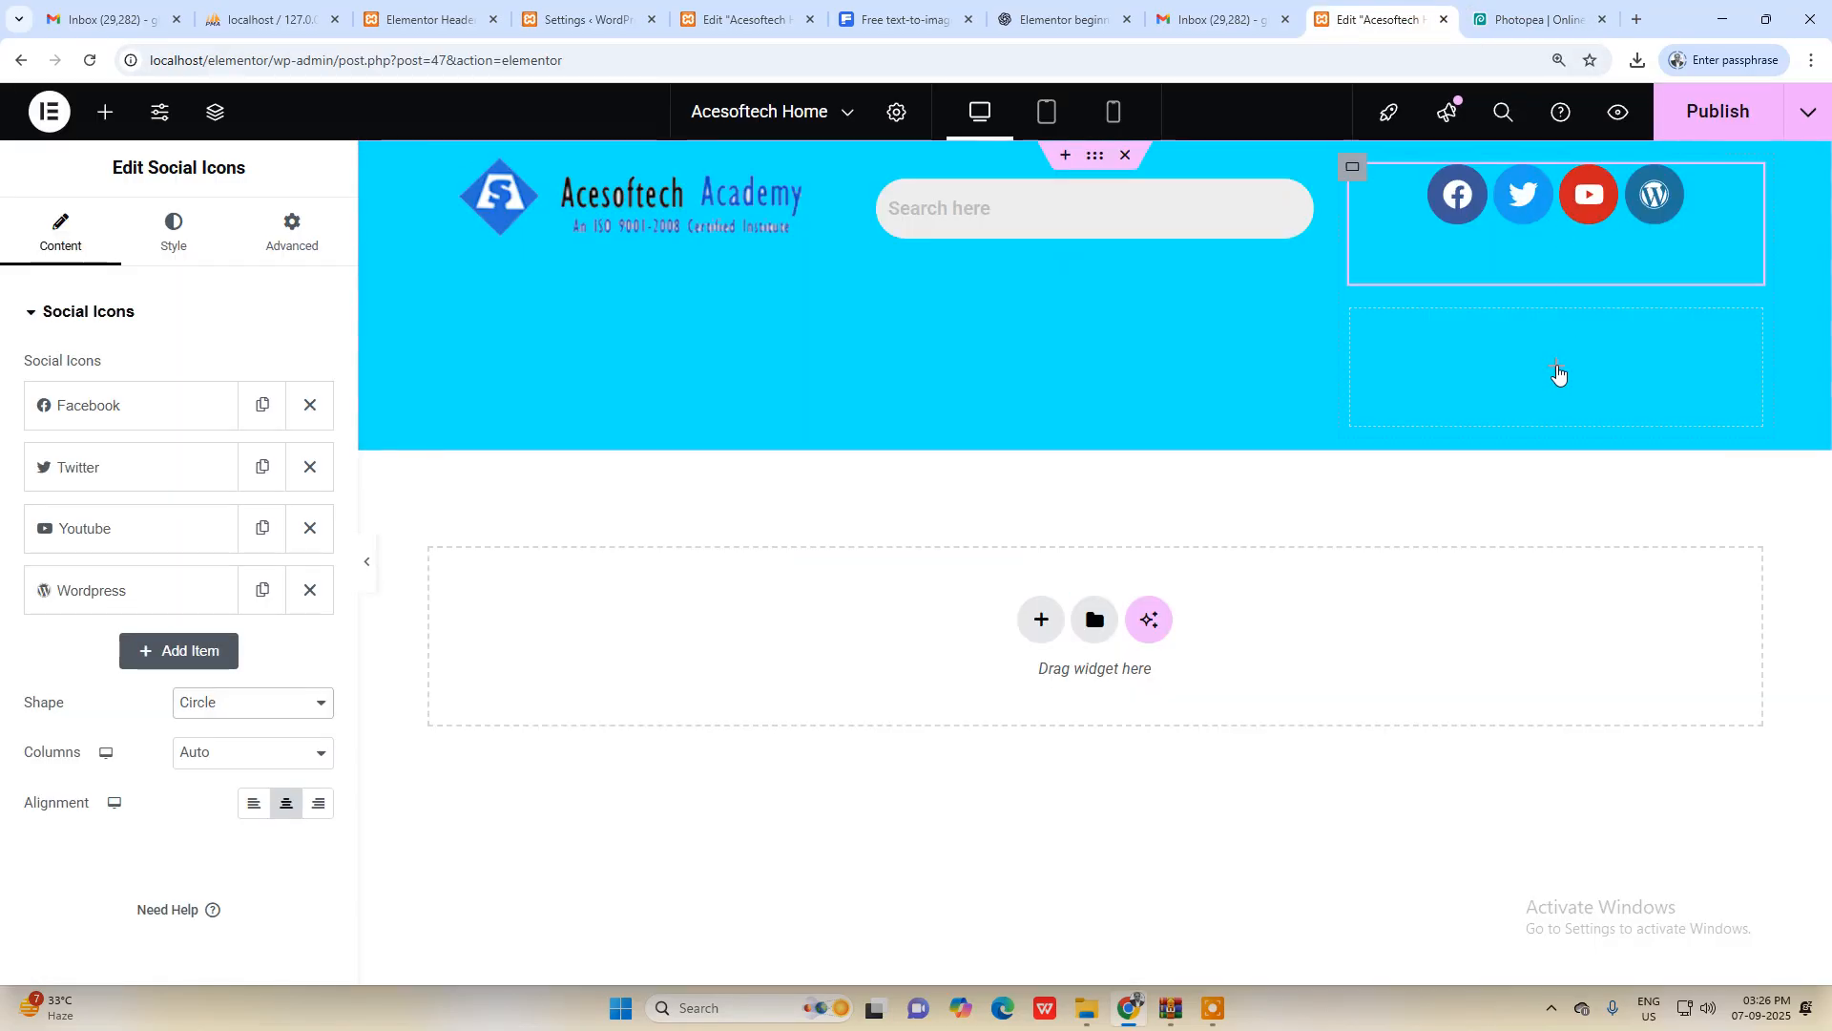
left_click(1558, 369)
left_click_drag(96, 714, 1485, 376)
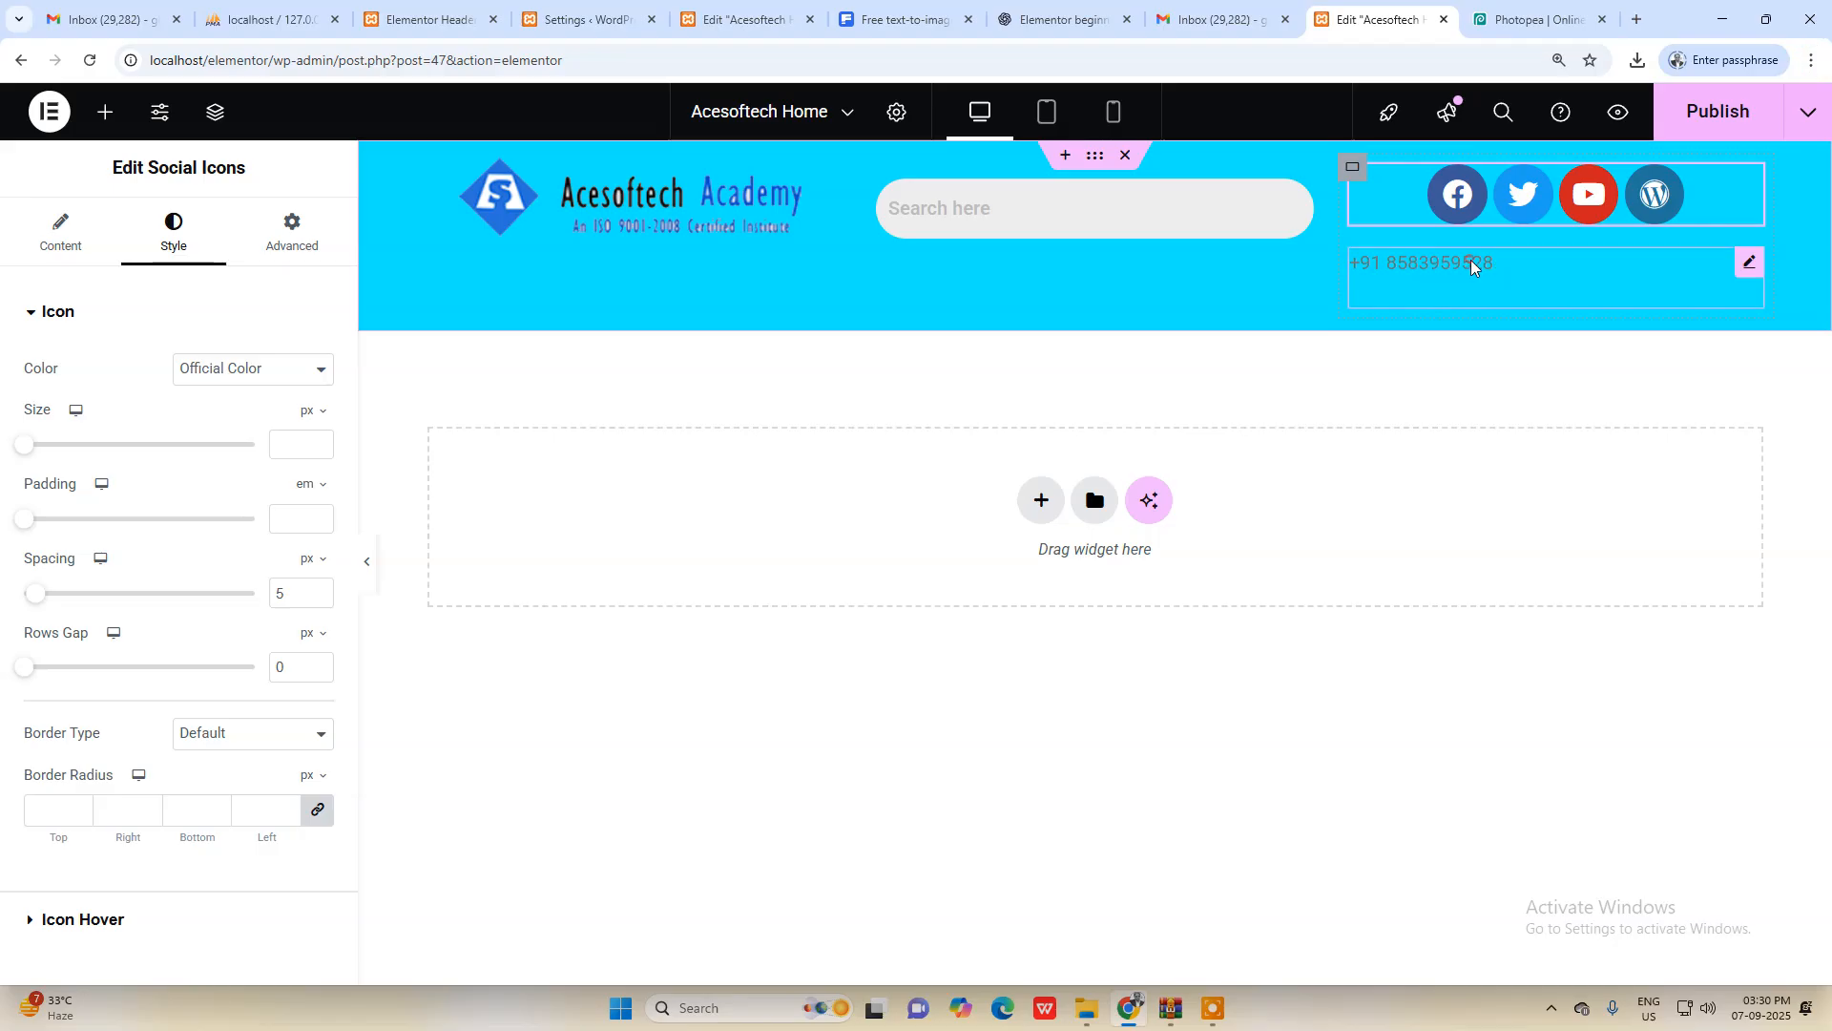
Step: Center the phone number text below the social icons
left_click(1498, 272)
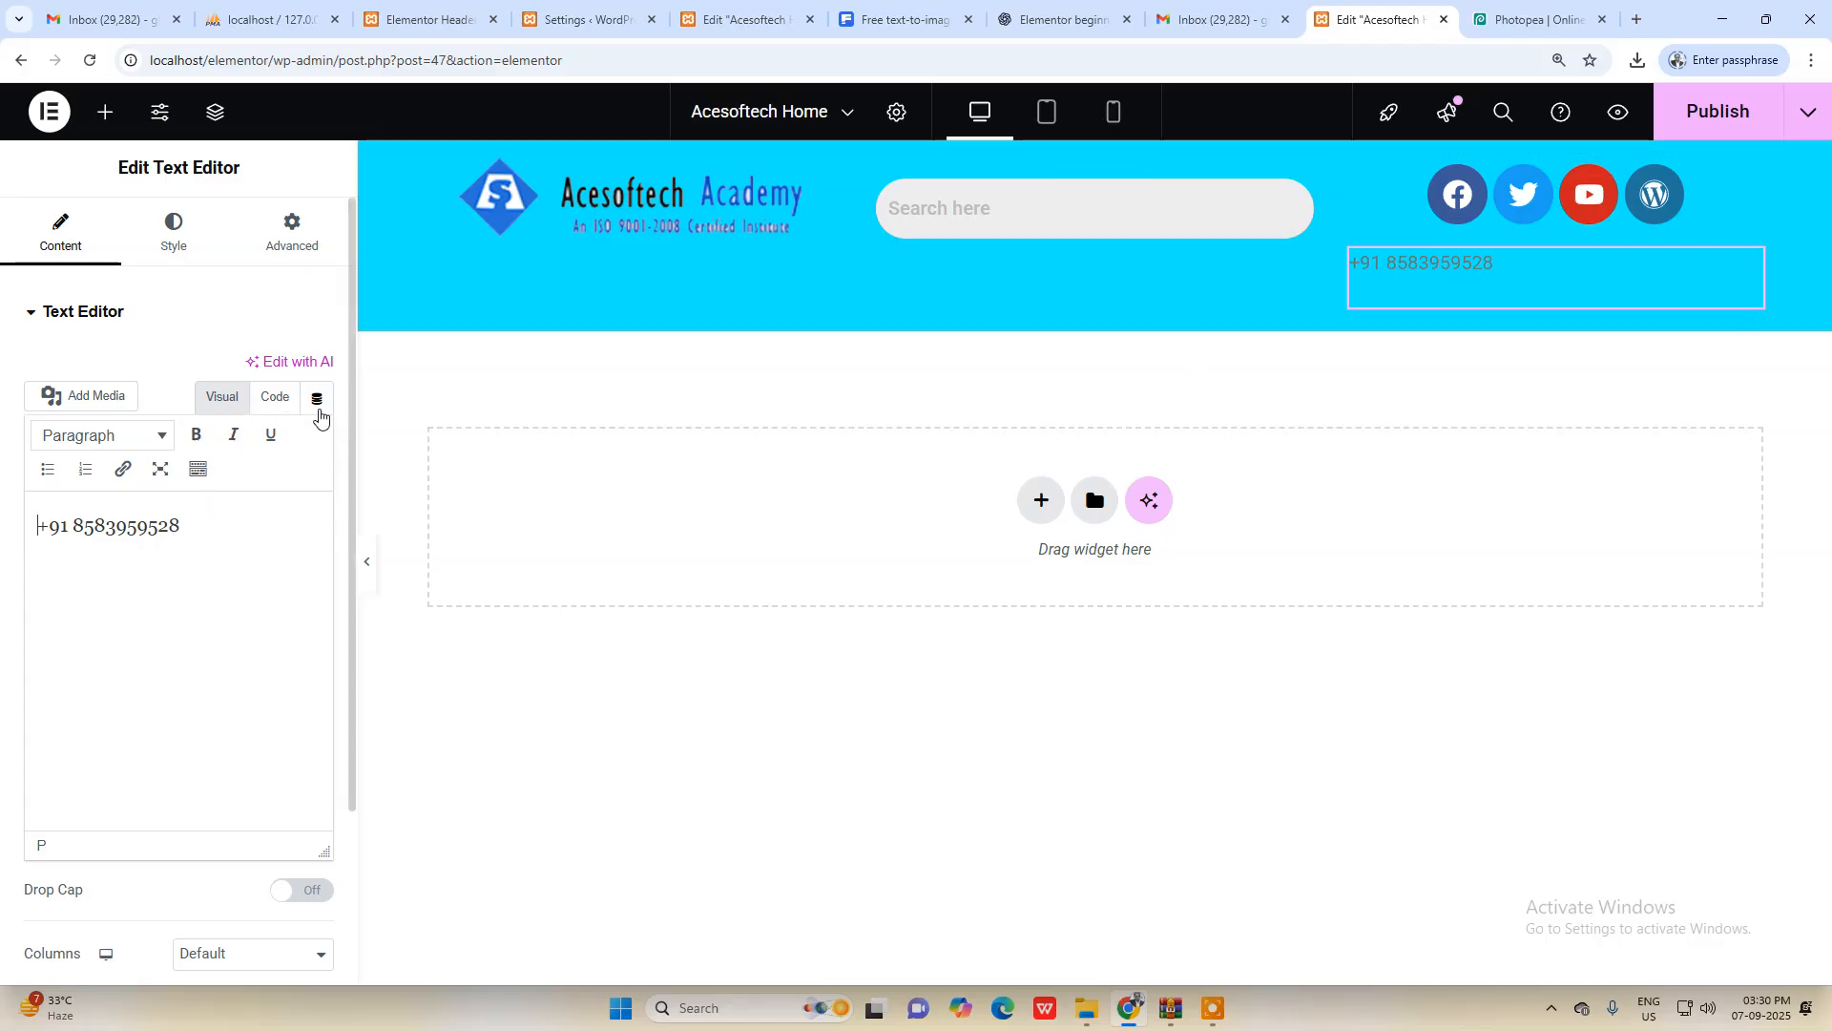
left_click(175, 237)
left_click(255, 369)
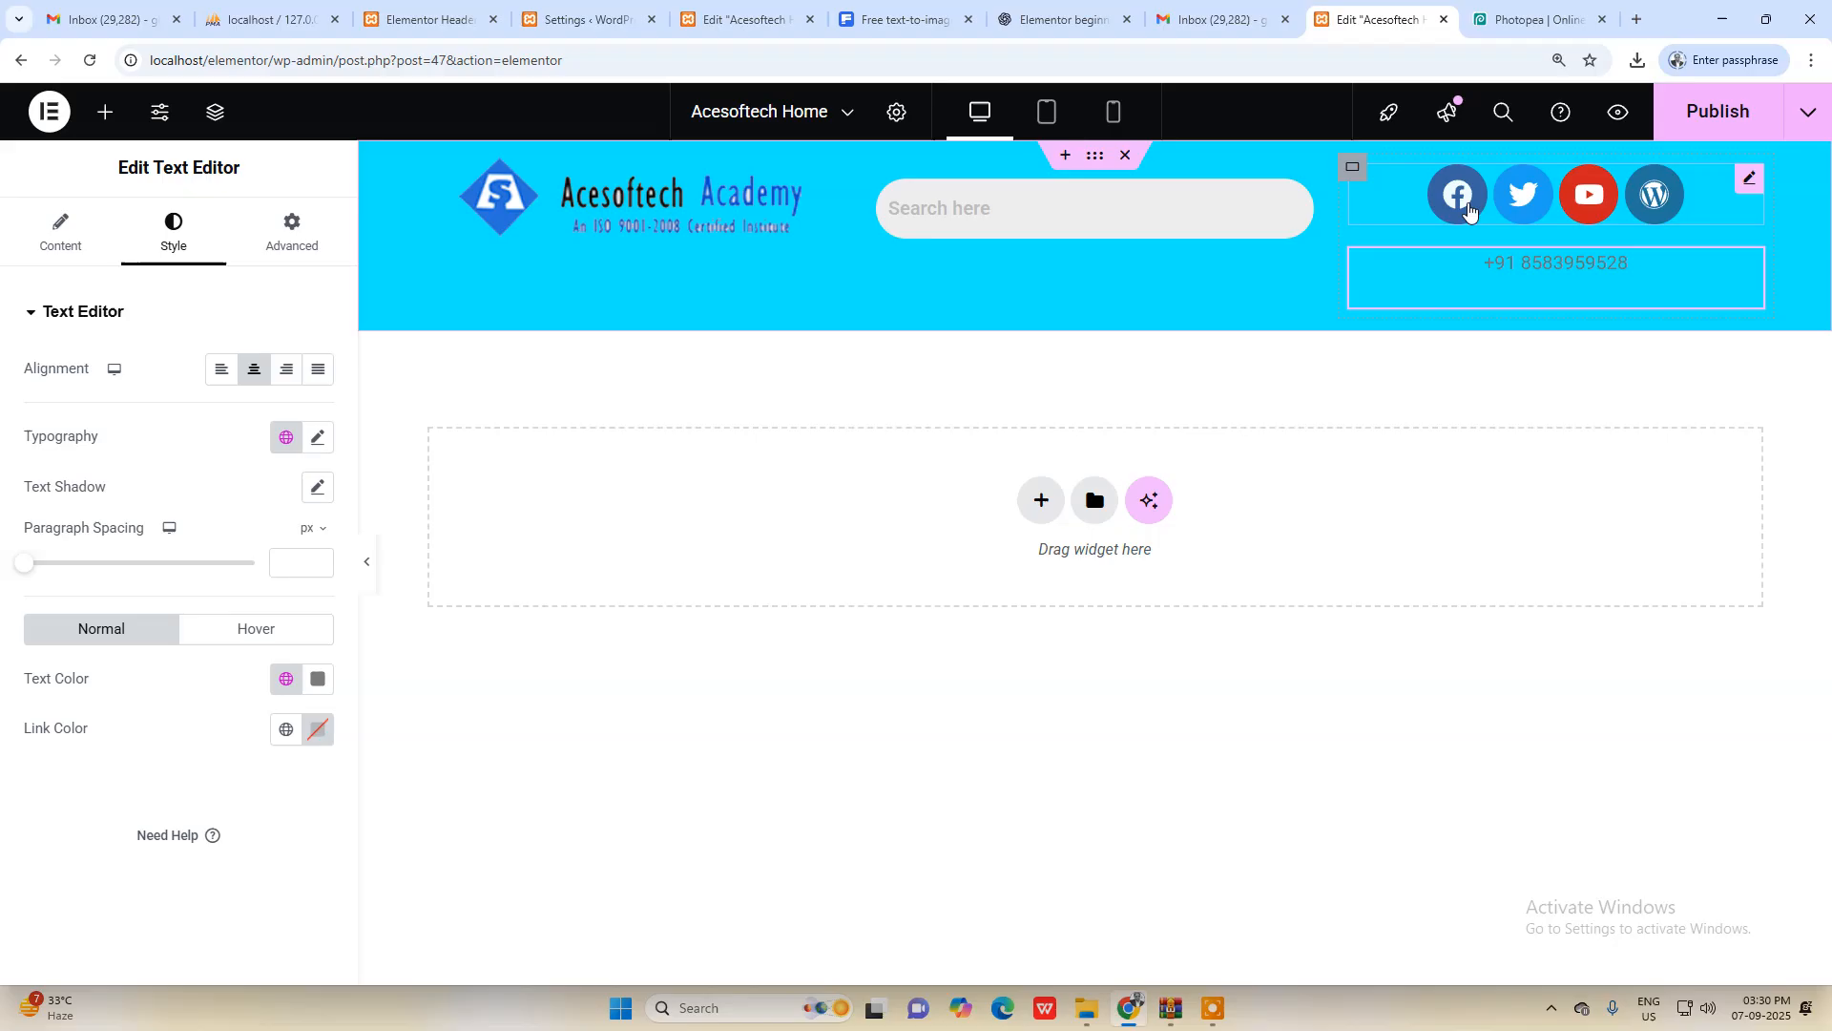
Step: Reduce the size of the social icons to 14 px
left_click(1750, 181)
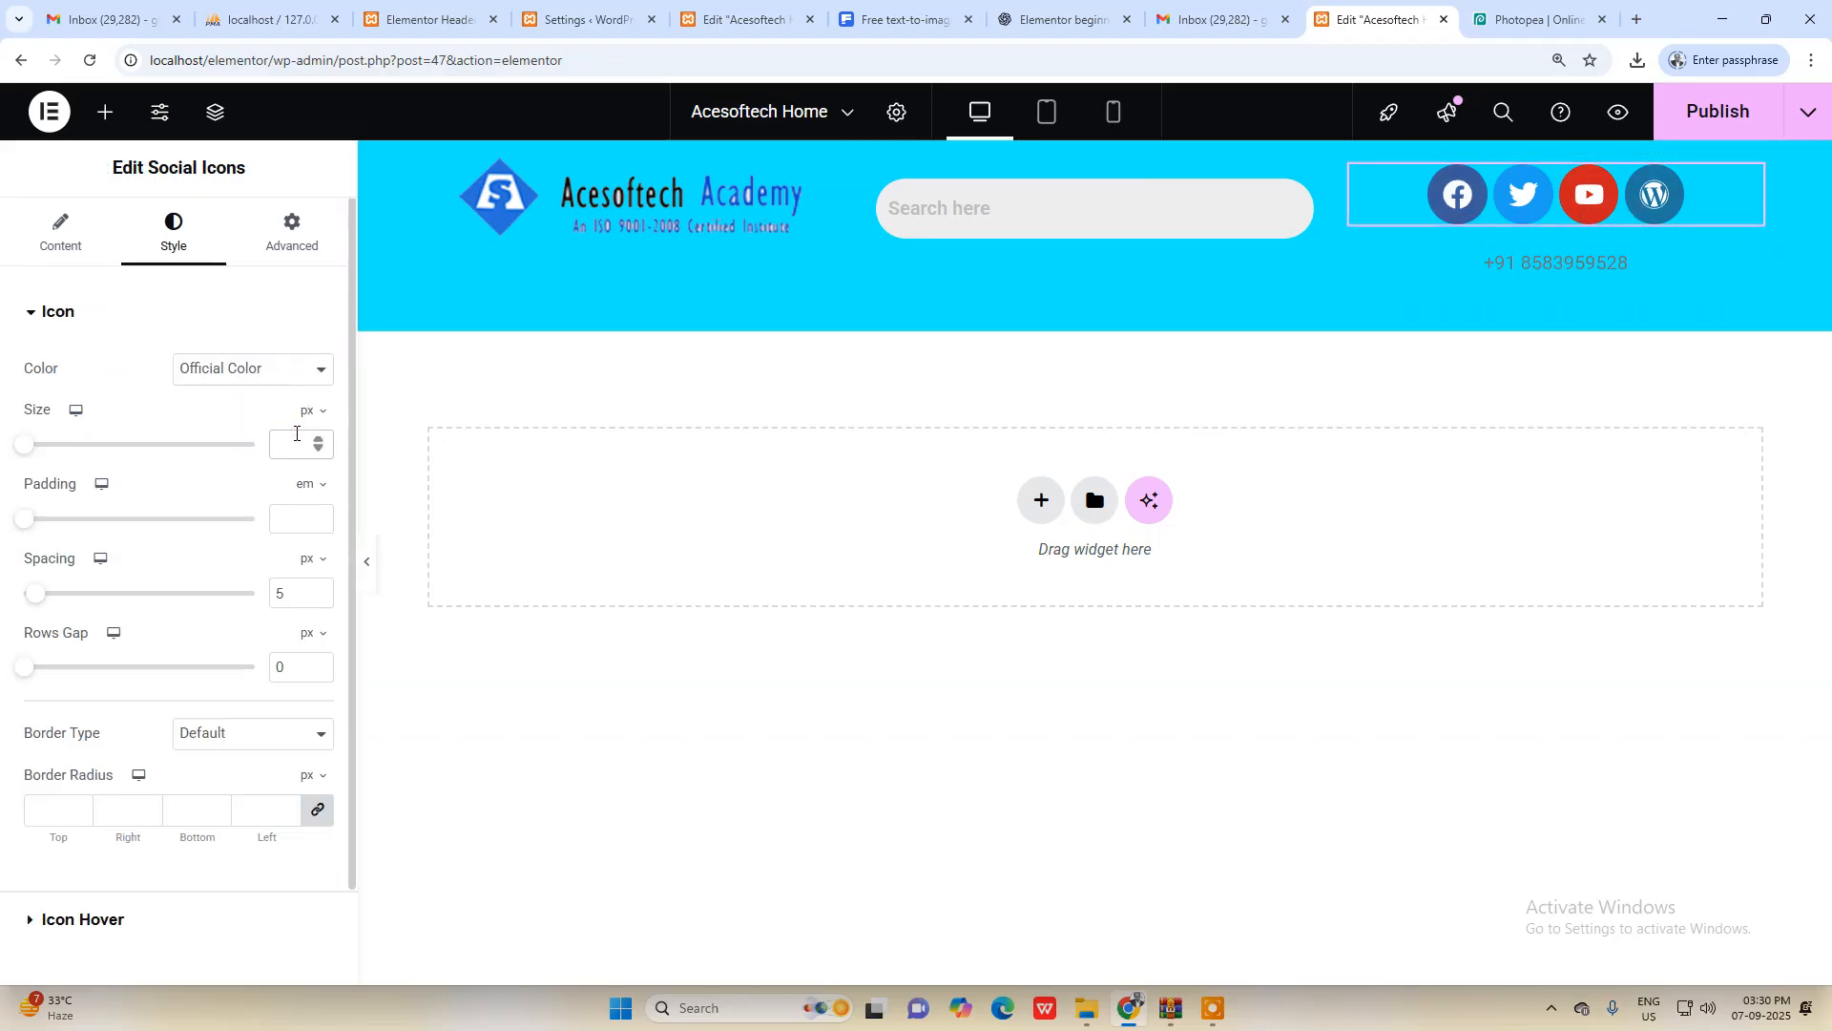
left_click(296, 444)
type("10")
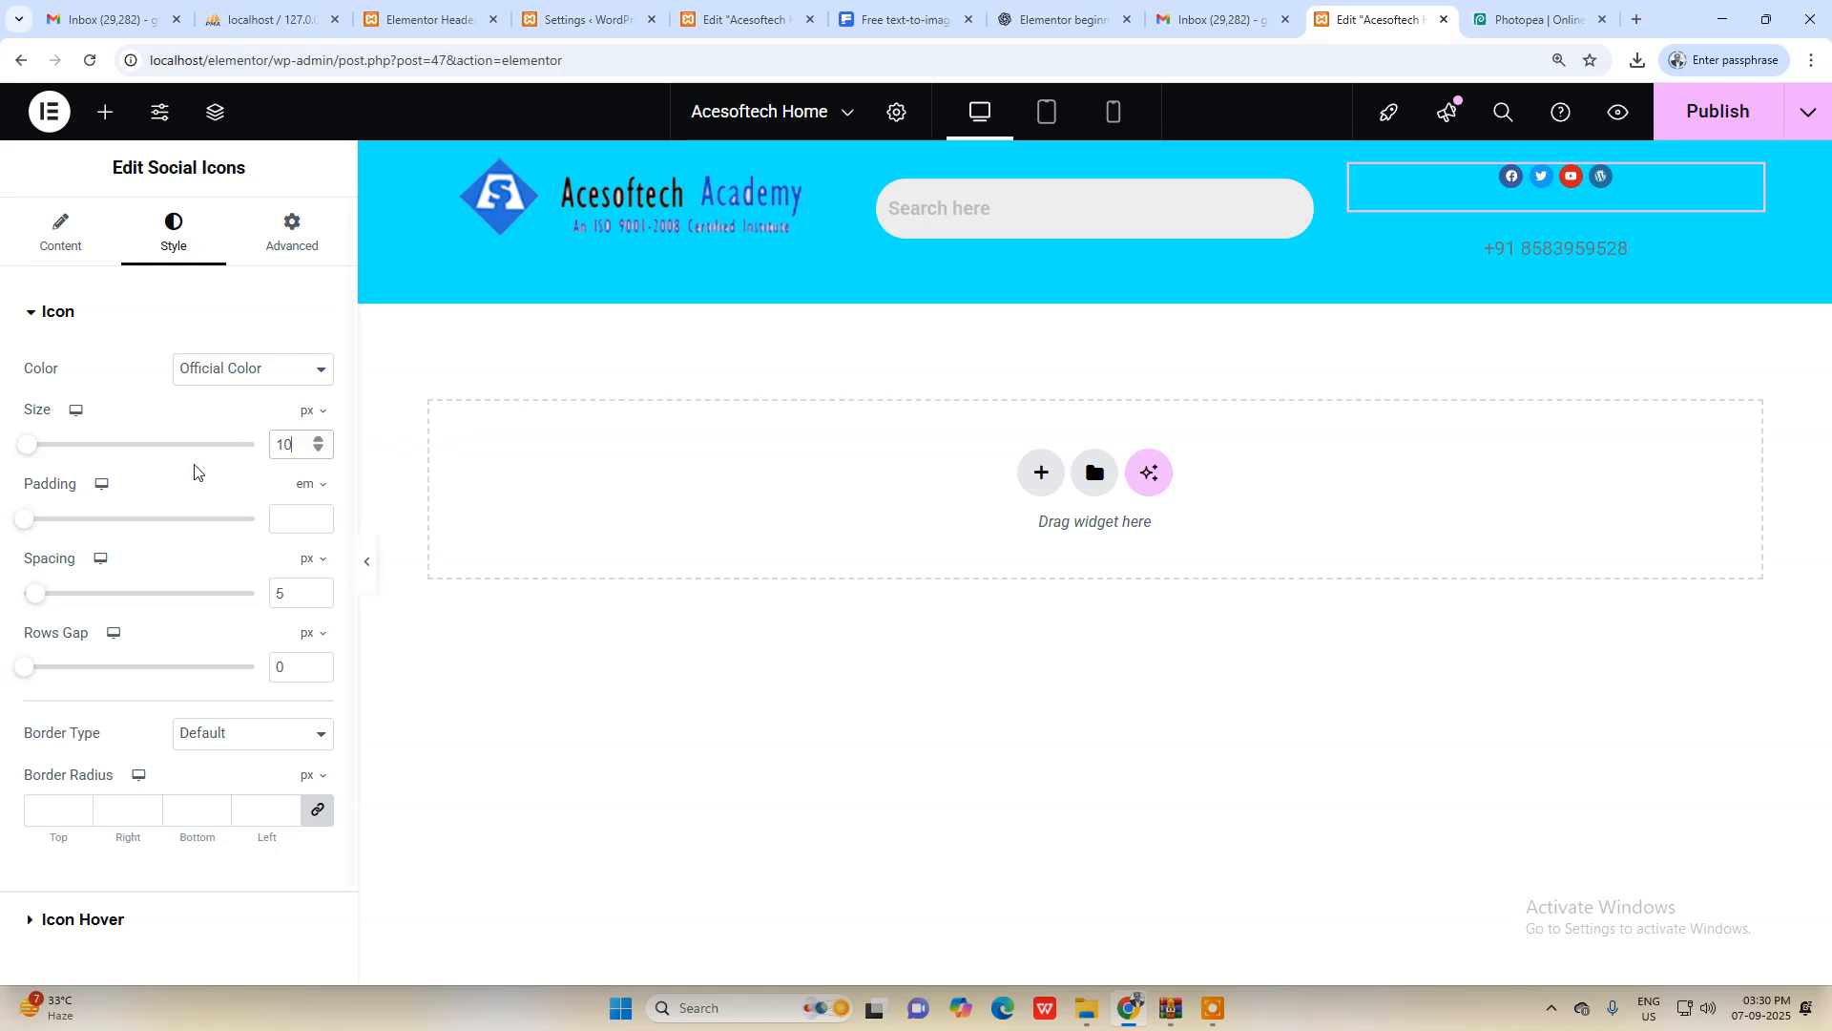
left_click(319, 439)
left_click(319, 439)
left_click(319, 439)
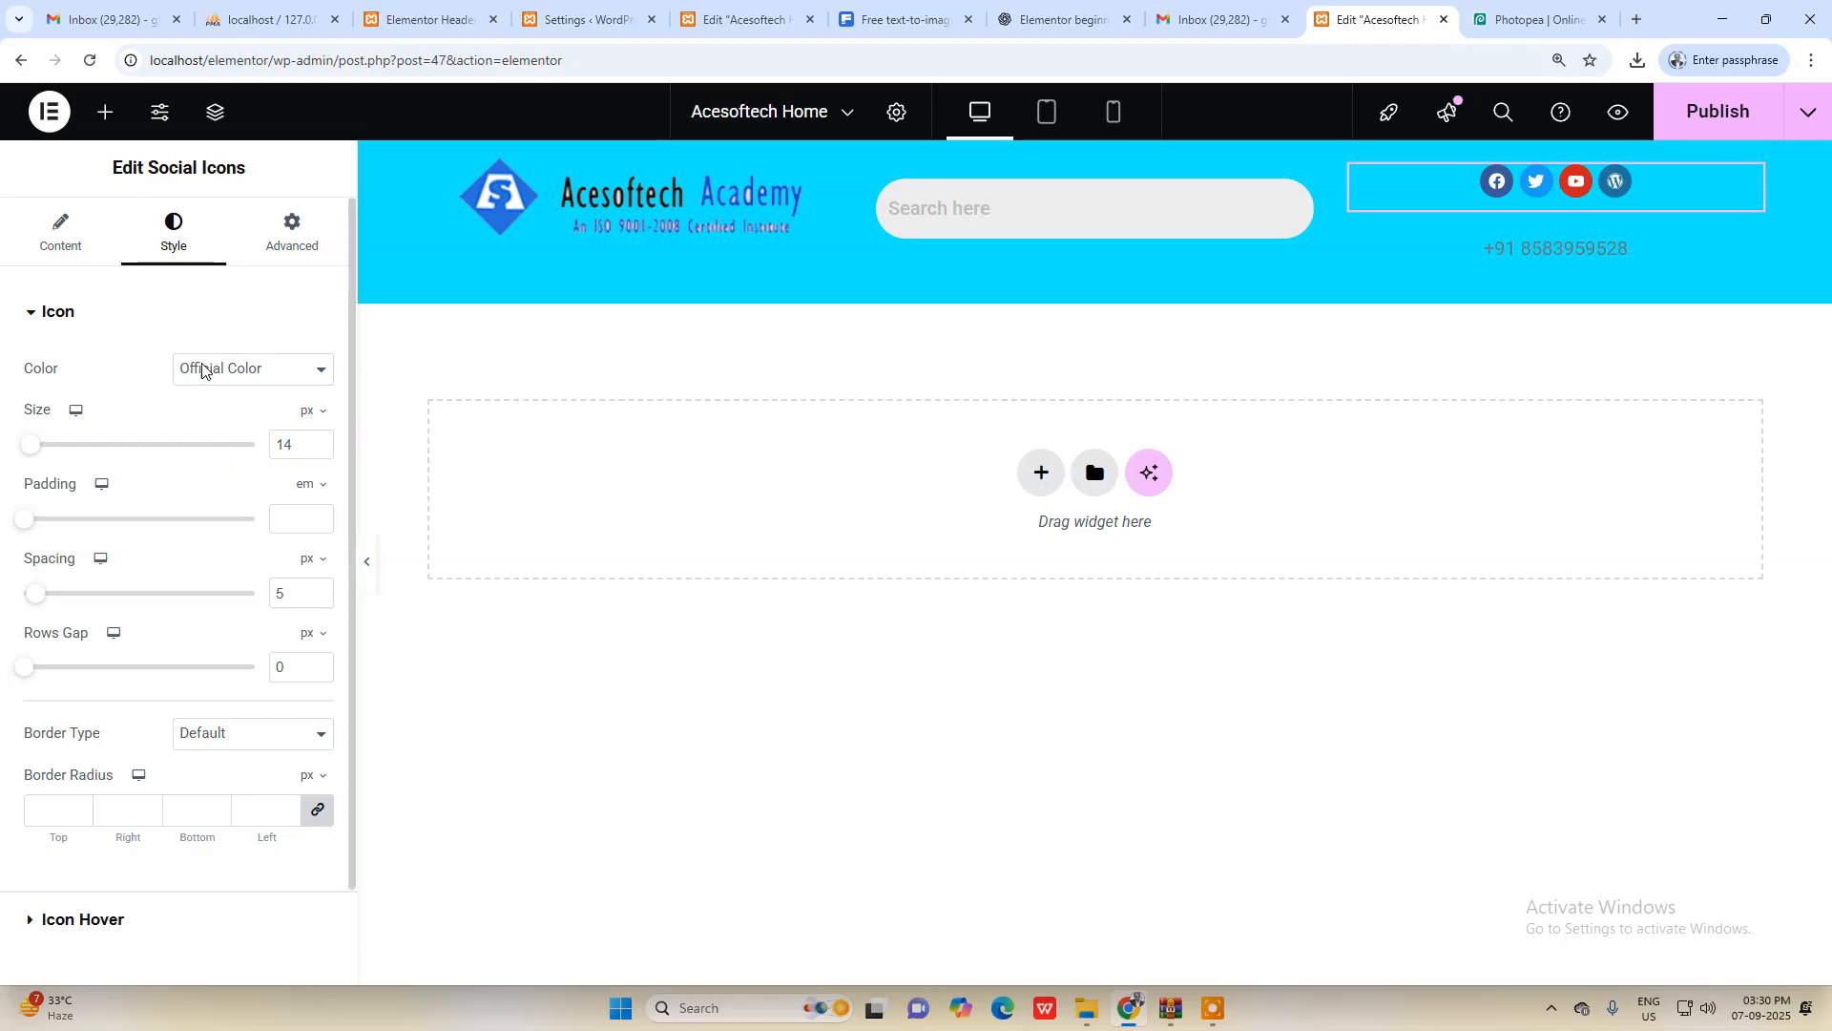
Step: Open the icon library for the WordPress social icon and check the header icons in the Photopea mockup
left_click(87, 218)
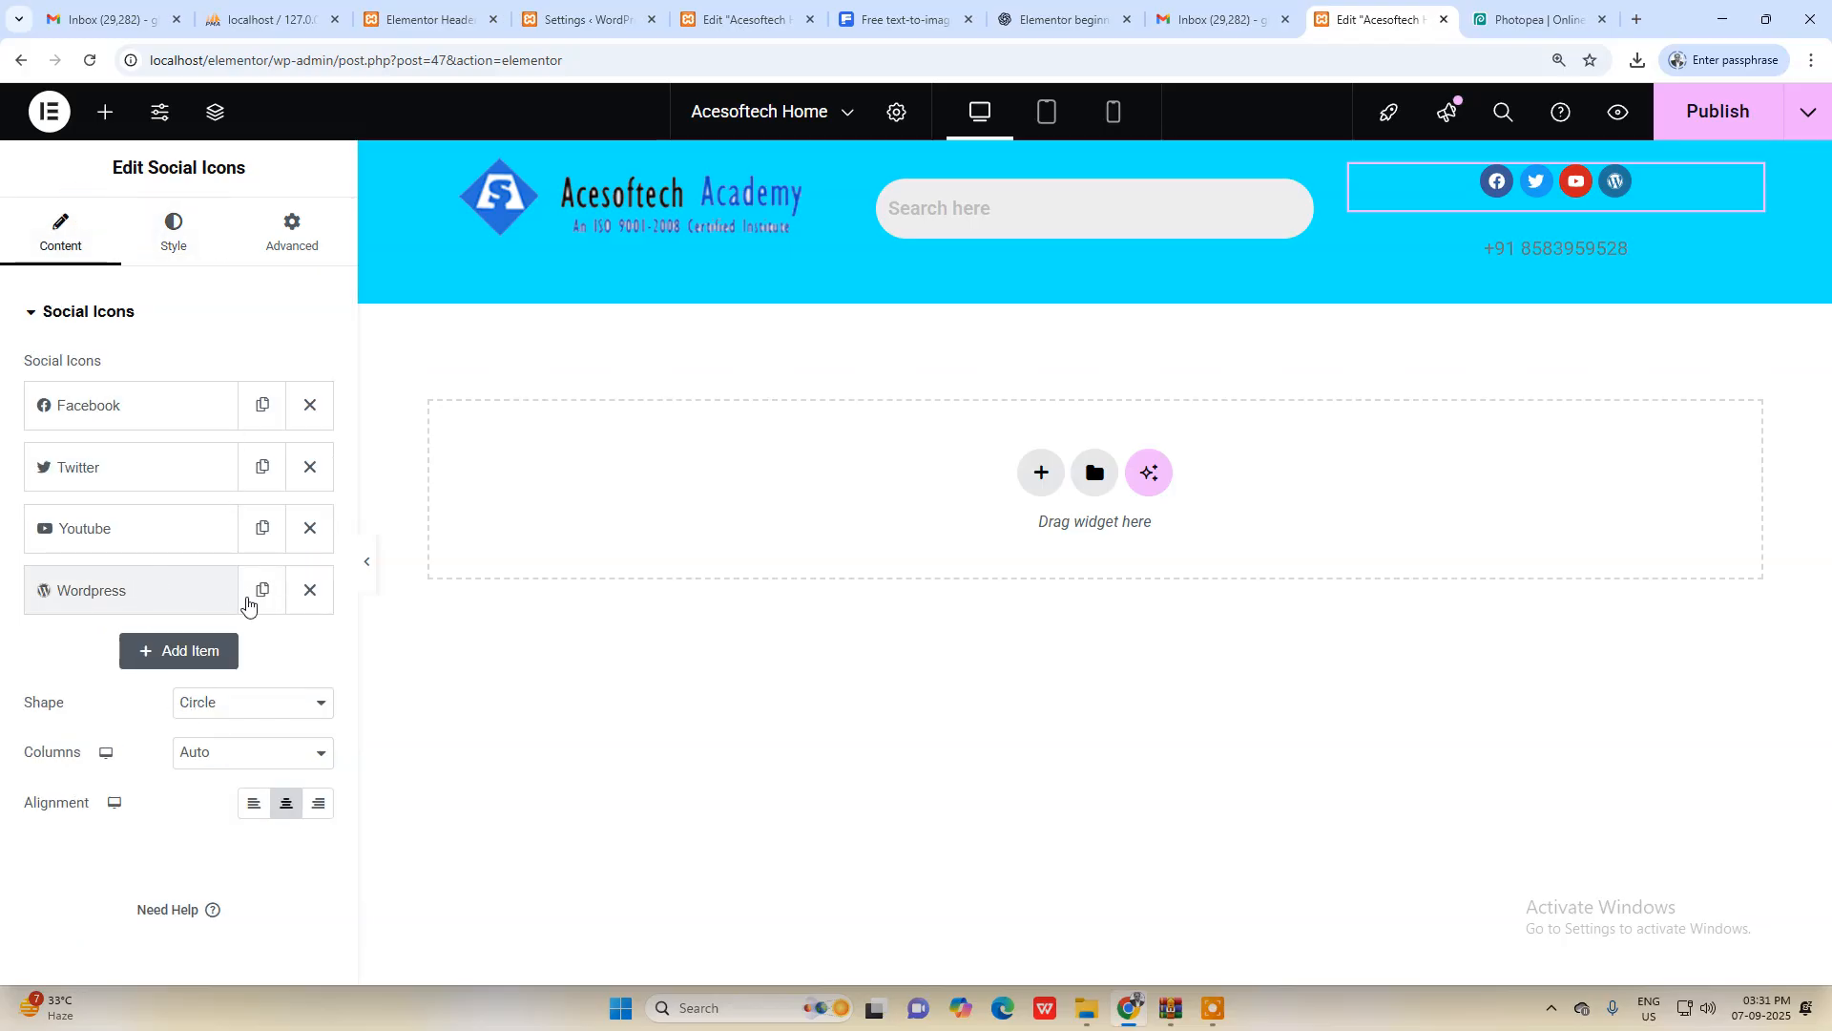
left_click(82, 593)
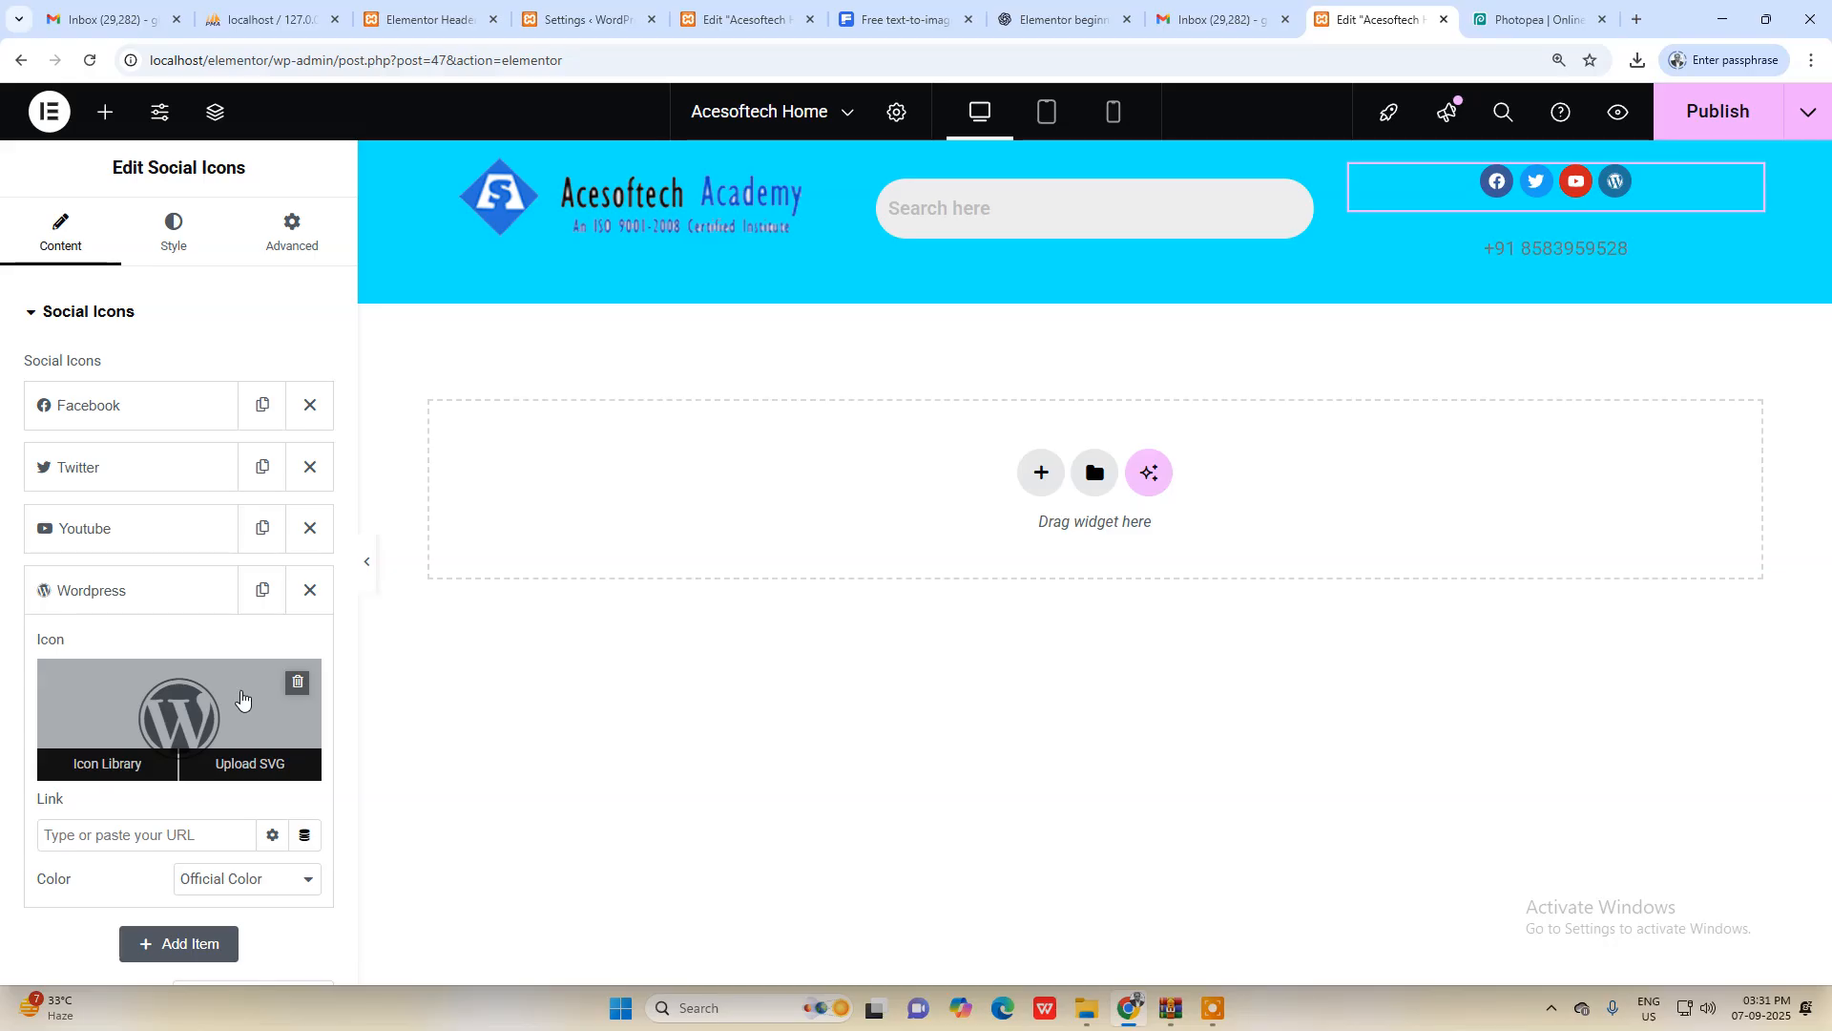
left_click(242, 699)
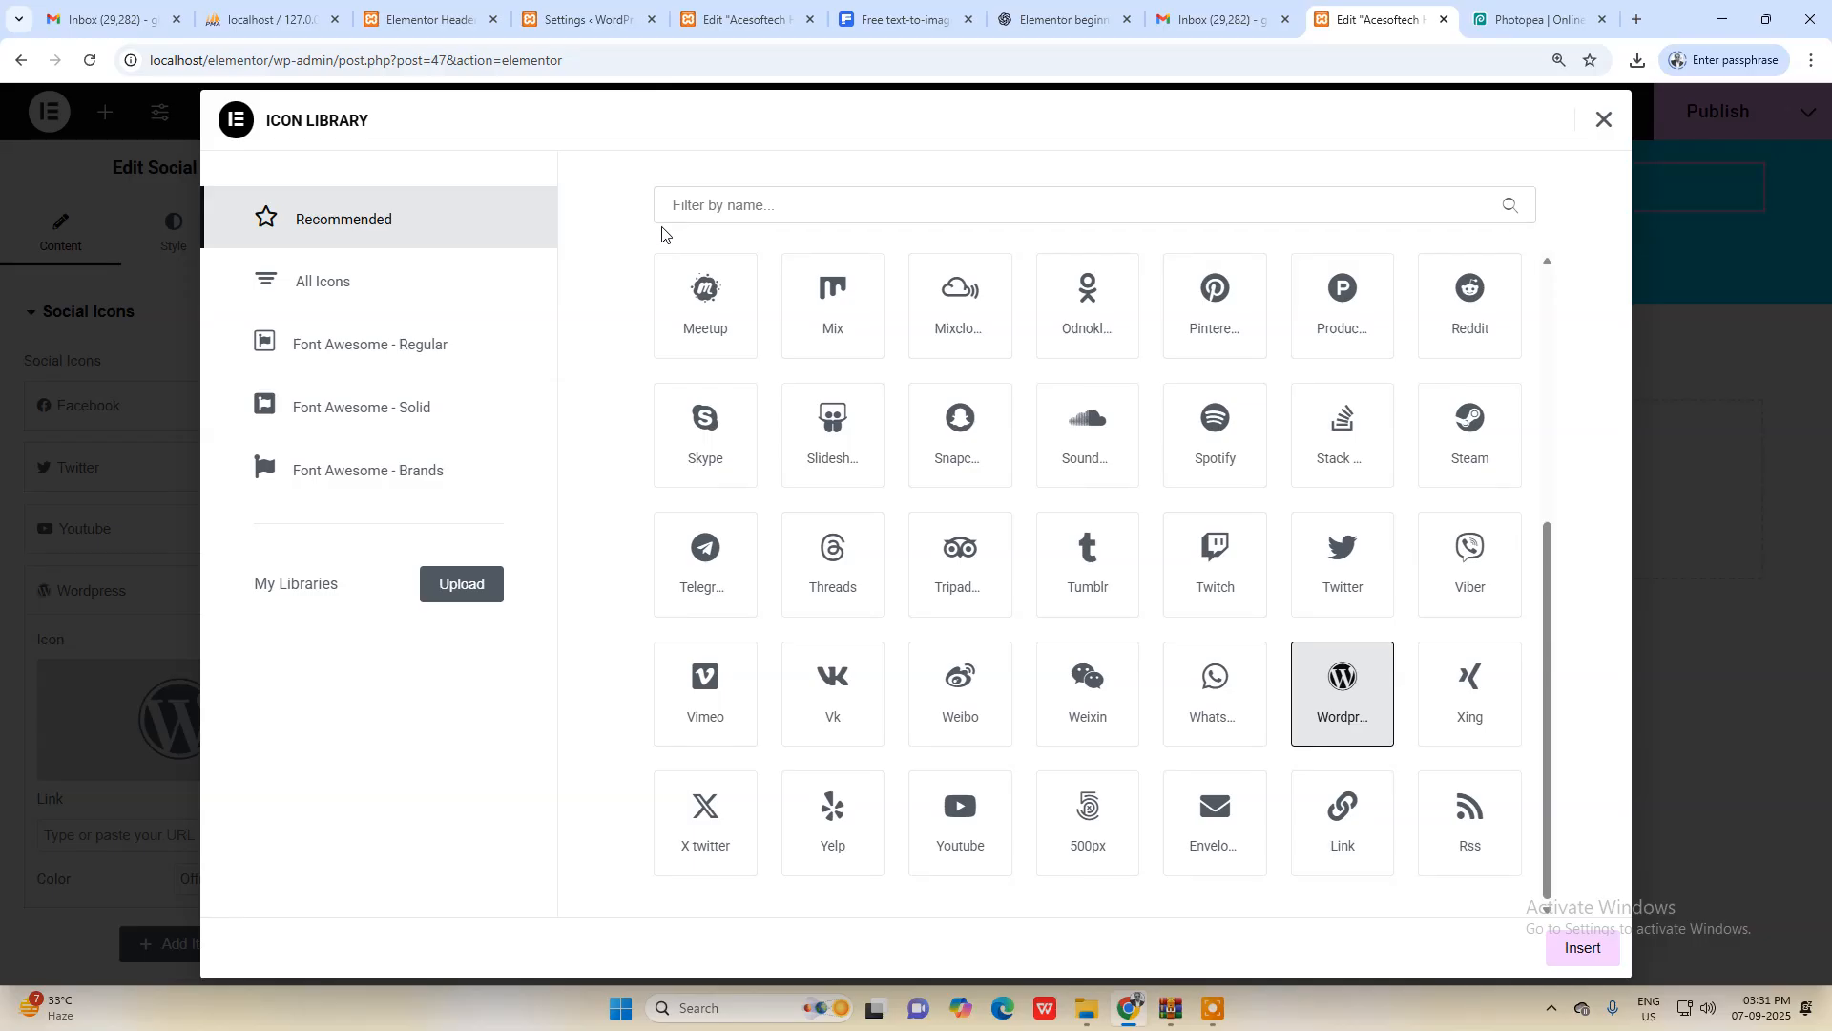
left_click(1494, 17)
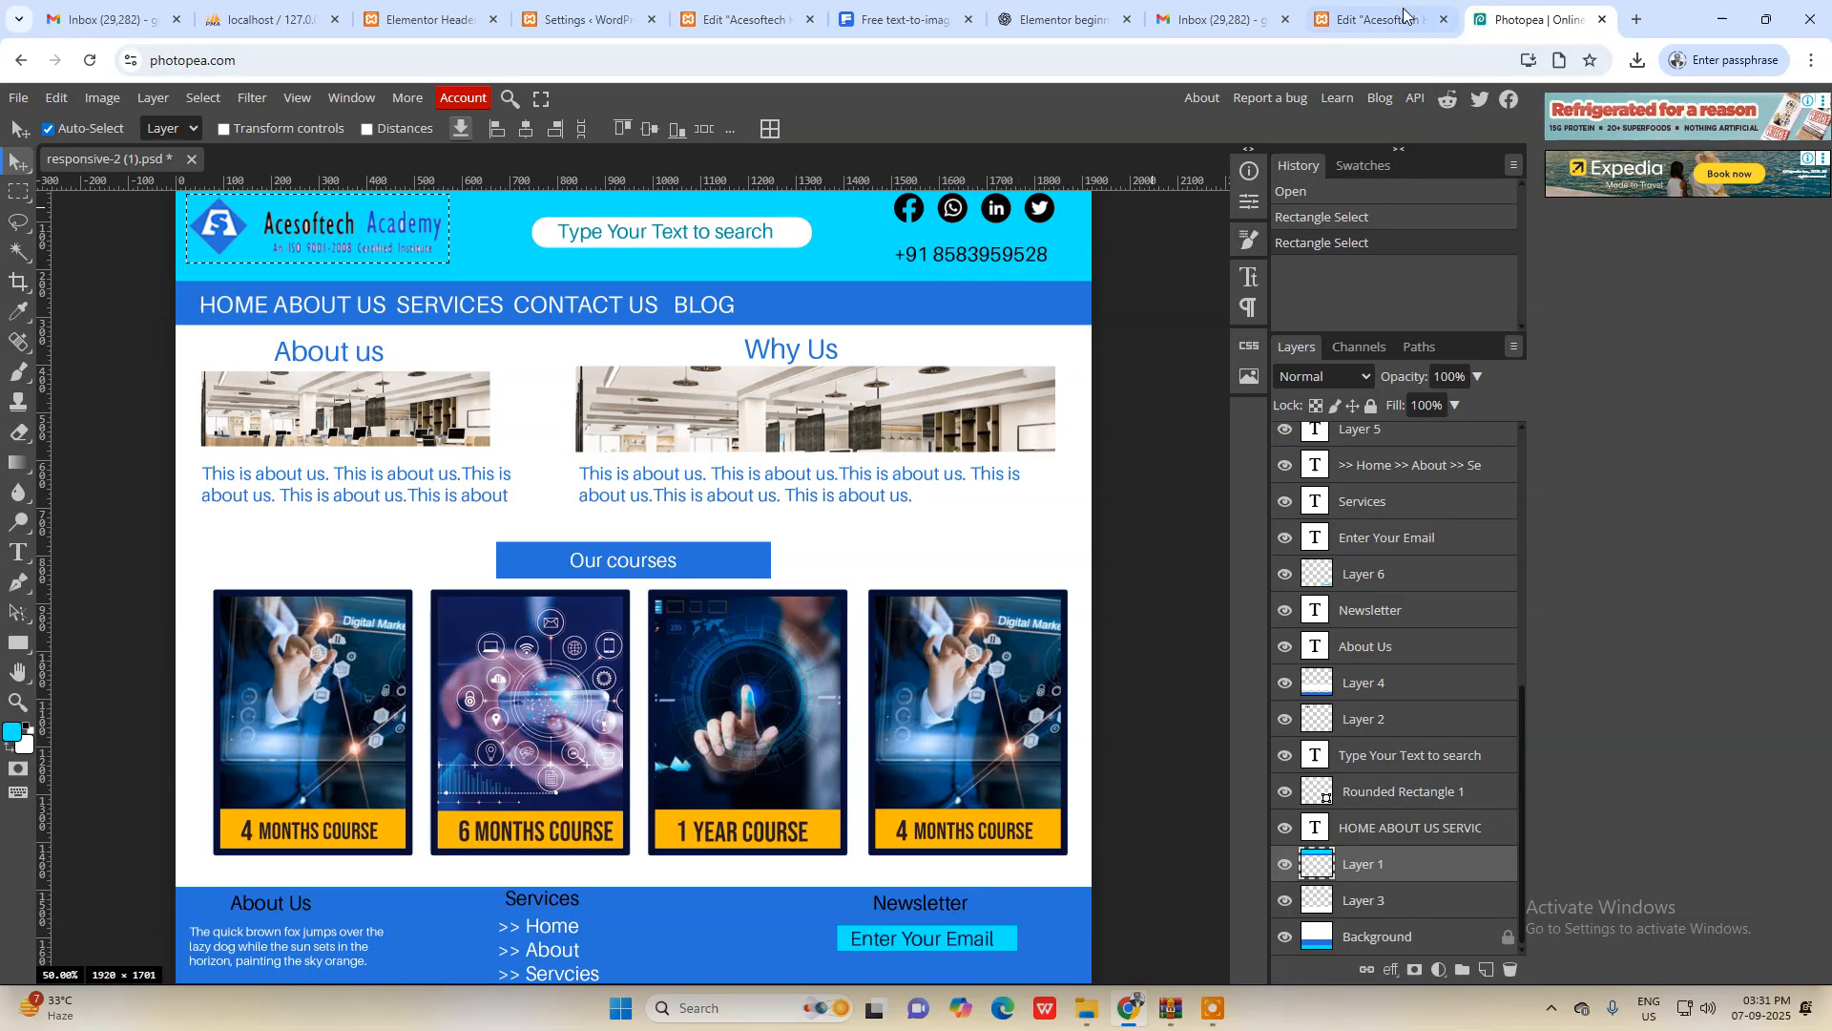
left_click(1374, 19)
Step: Try to replace the WordPress social icon with the Twitter icon
left_click(779, 205)
type("te")
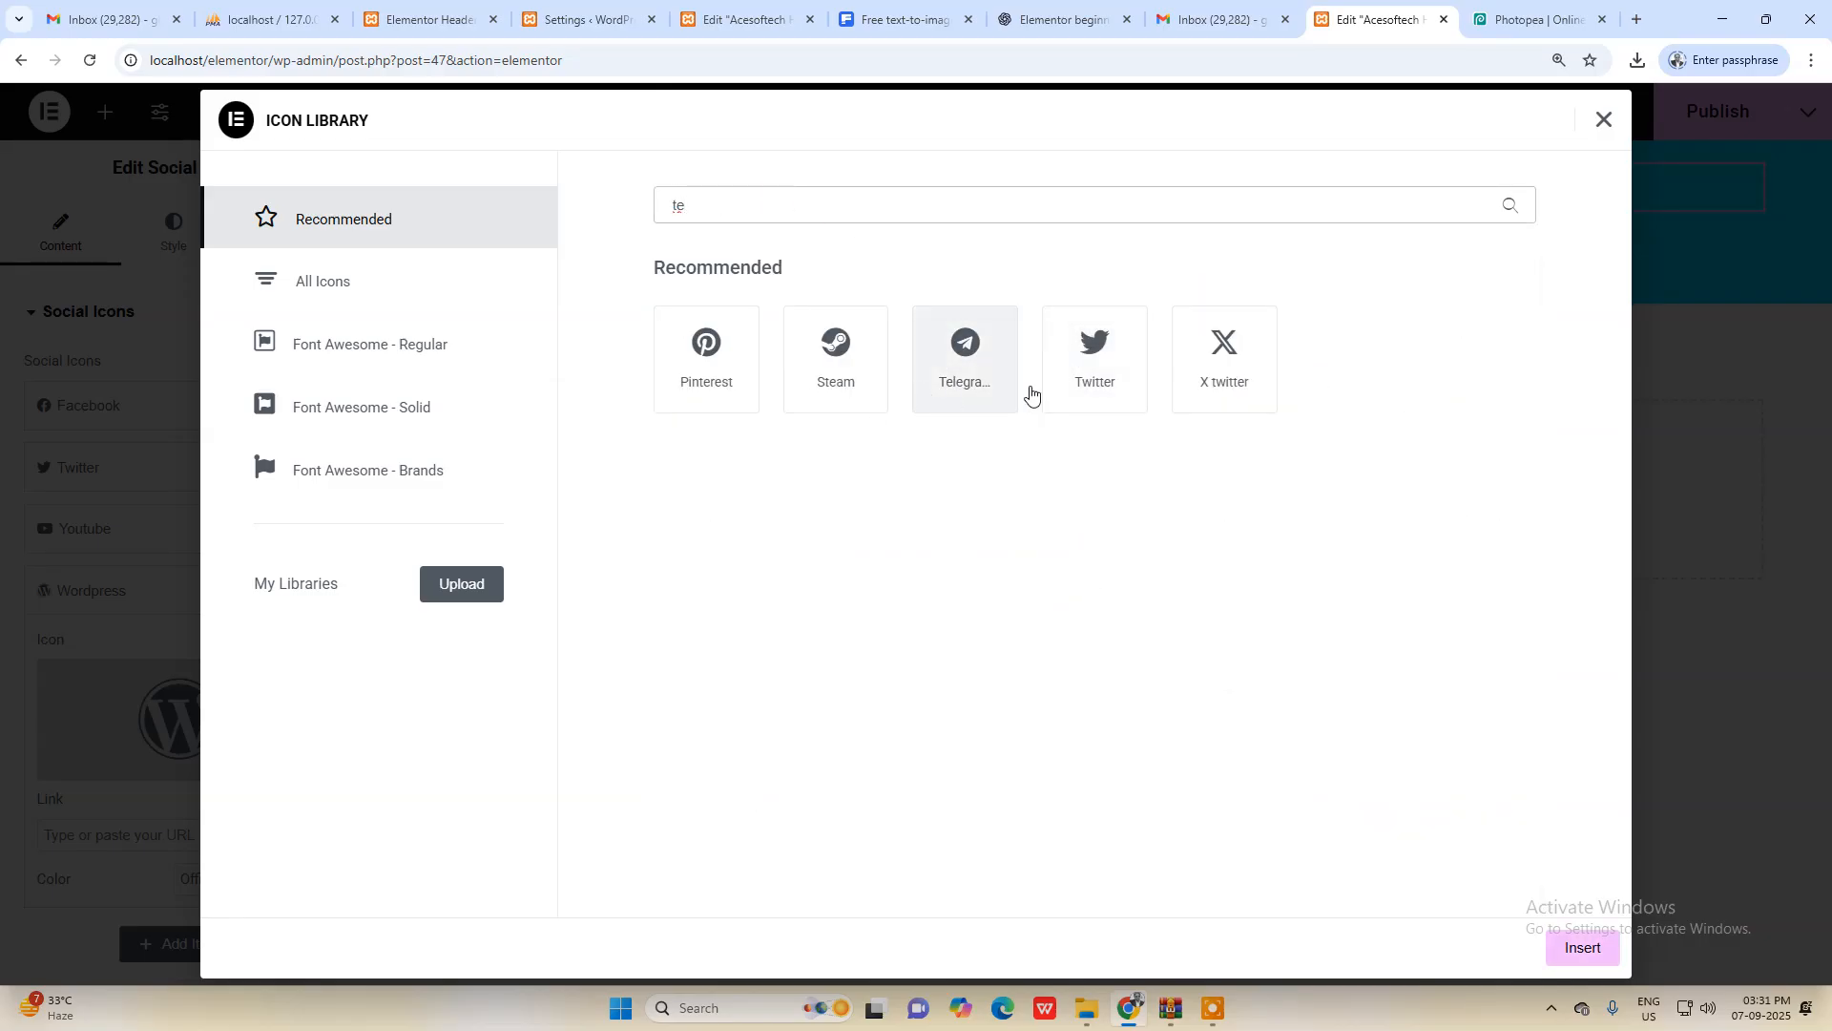
left_click(1096, 379)
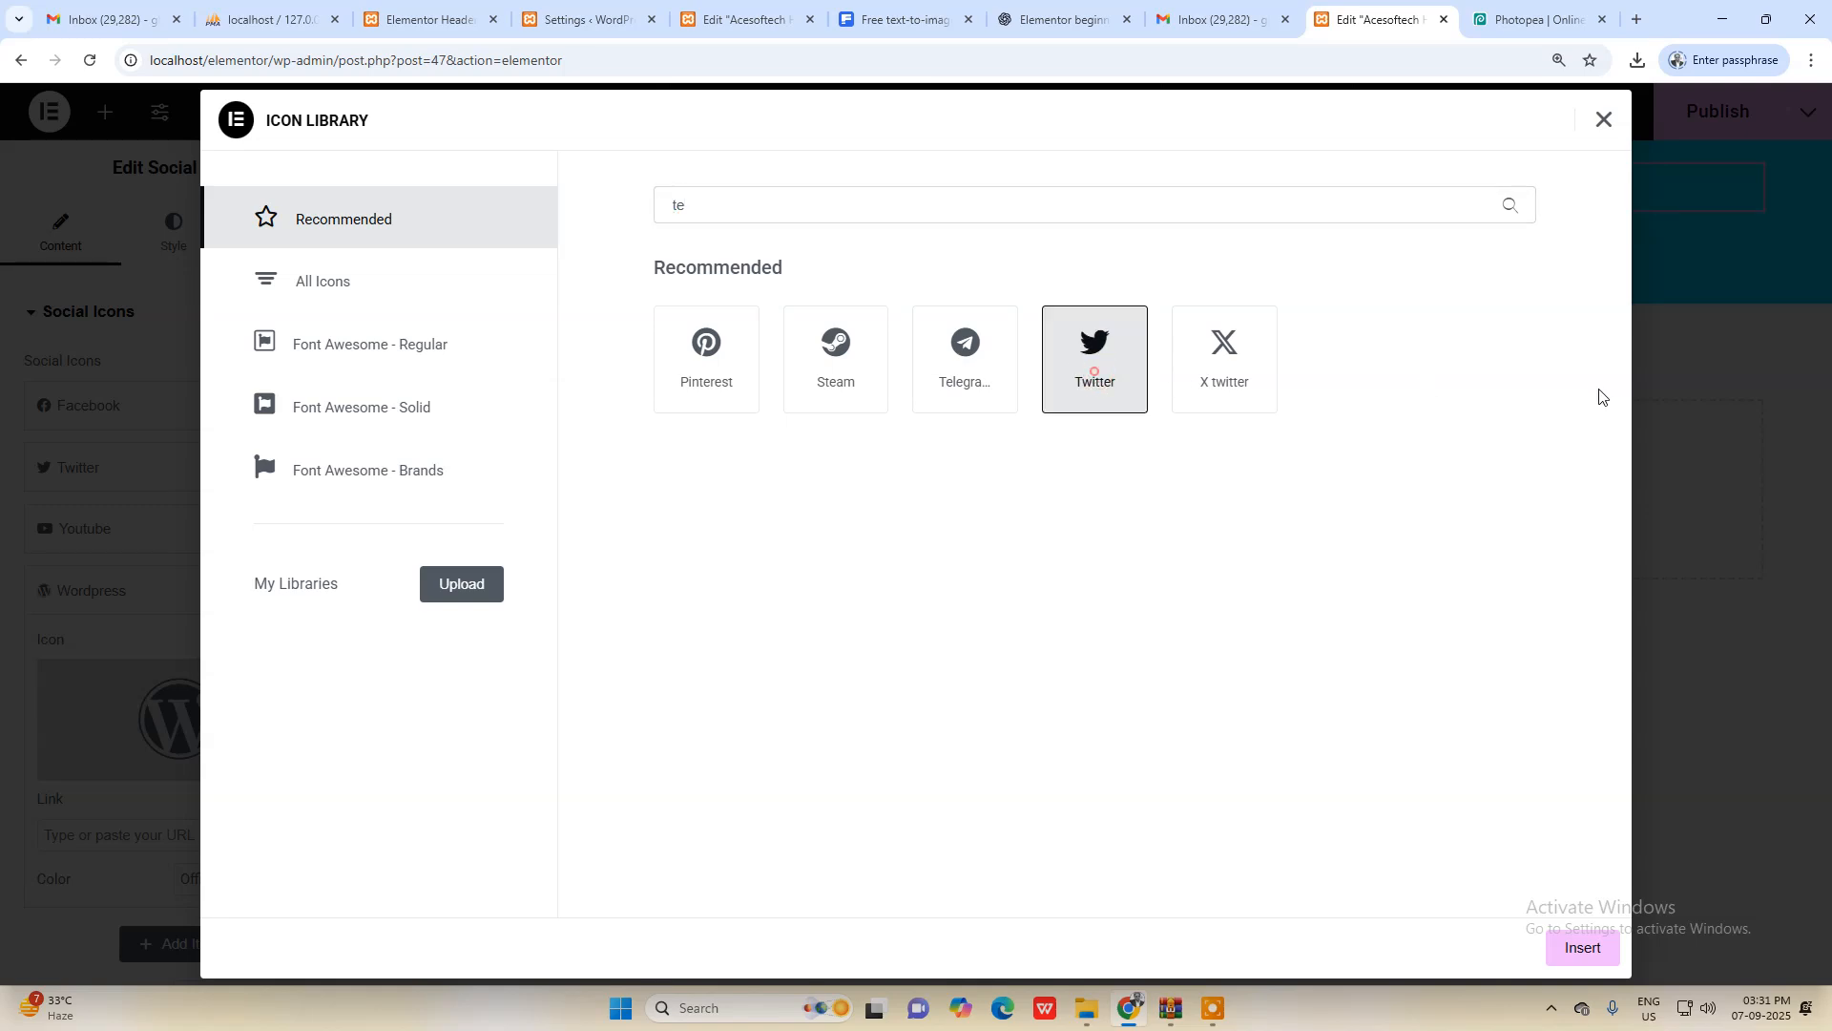
left_click(1582, 933)
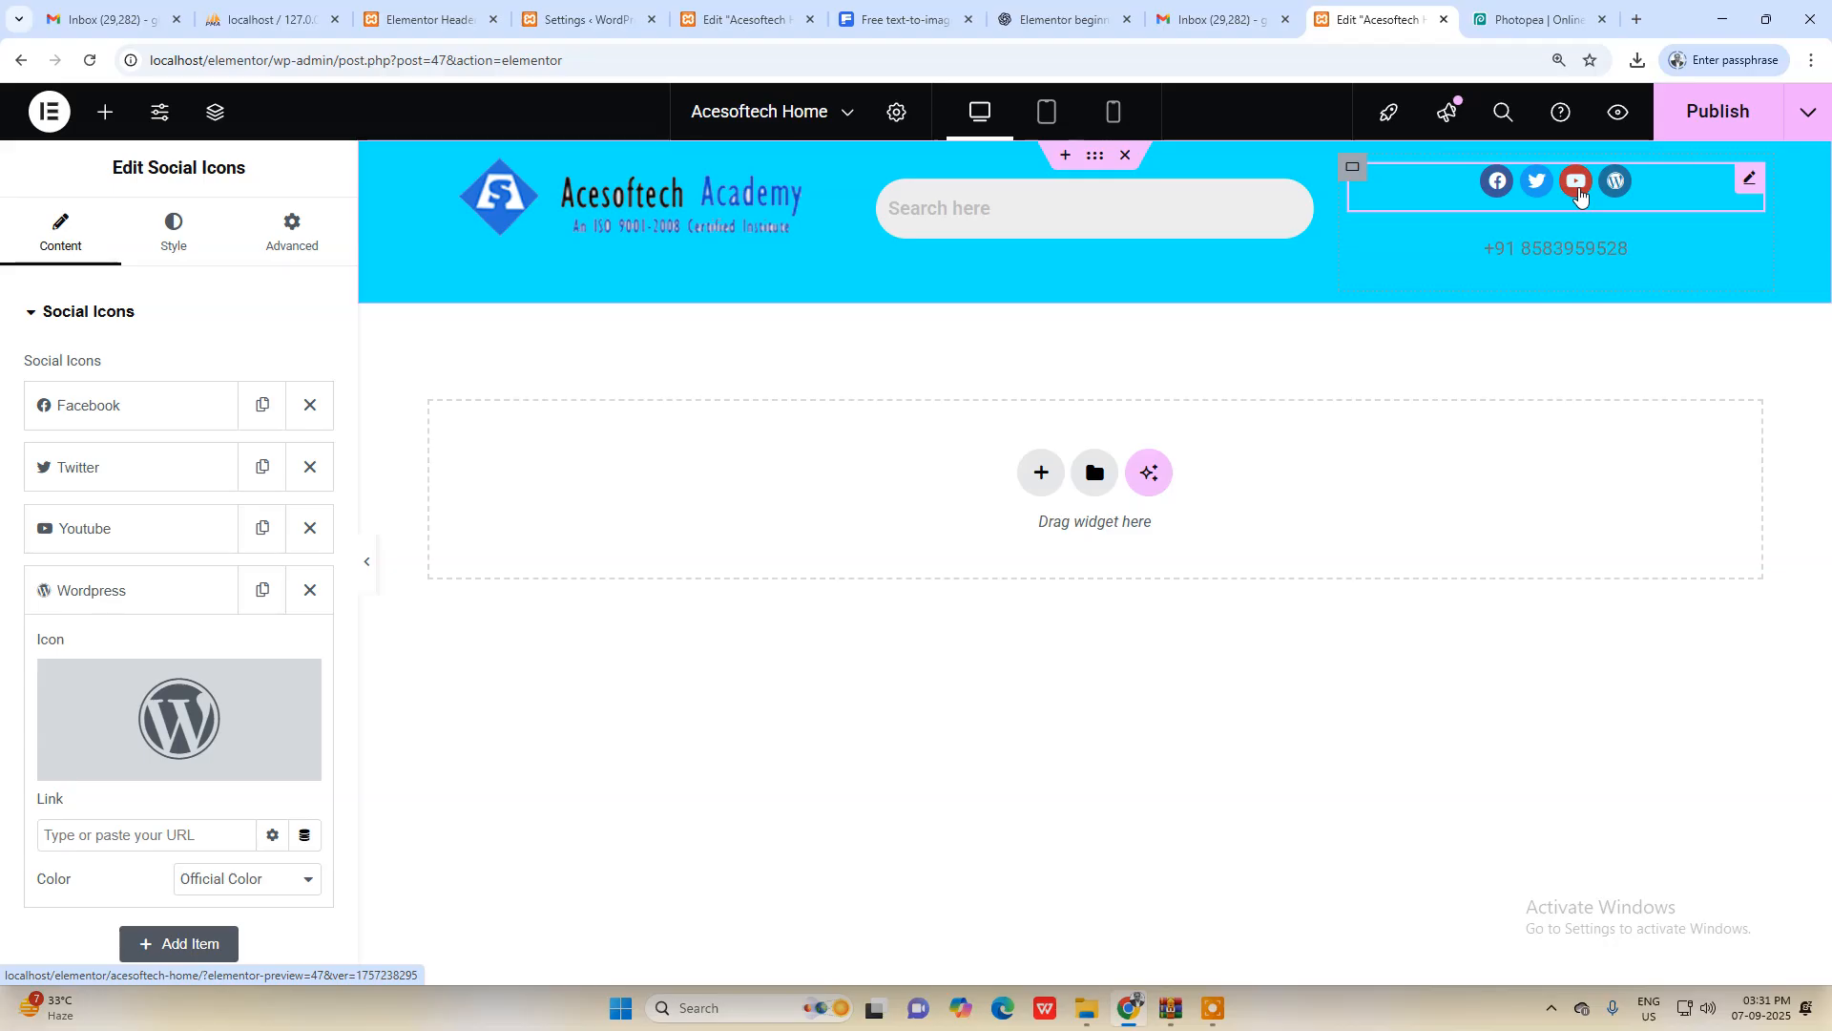
Step: Recheck the mockup's social icons, replace the WordPress social icon with Whatsapp, and save the page
left_click(1494, 19)
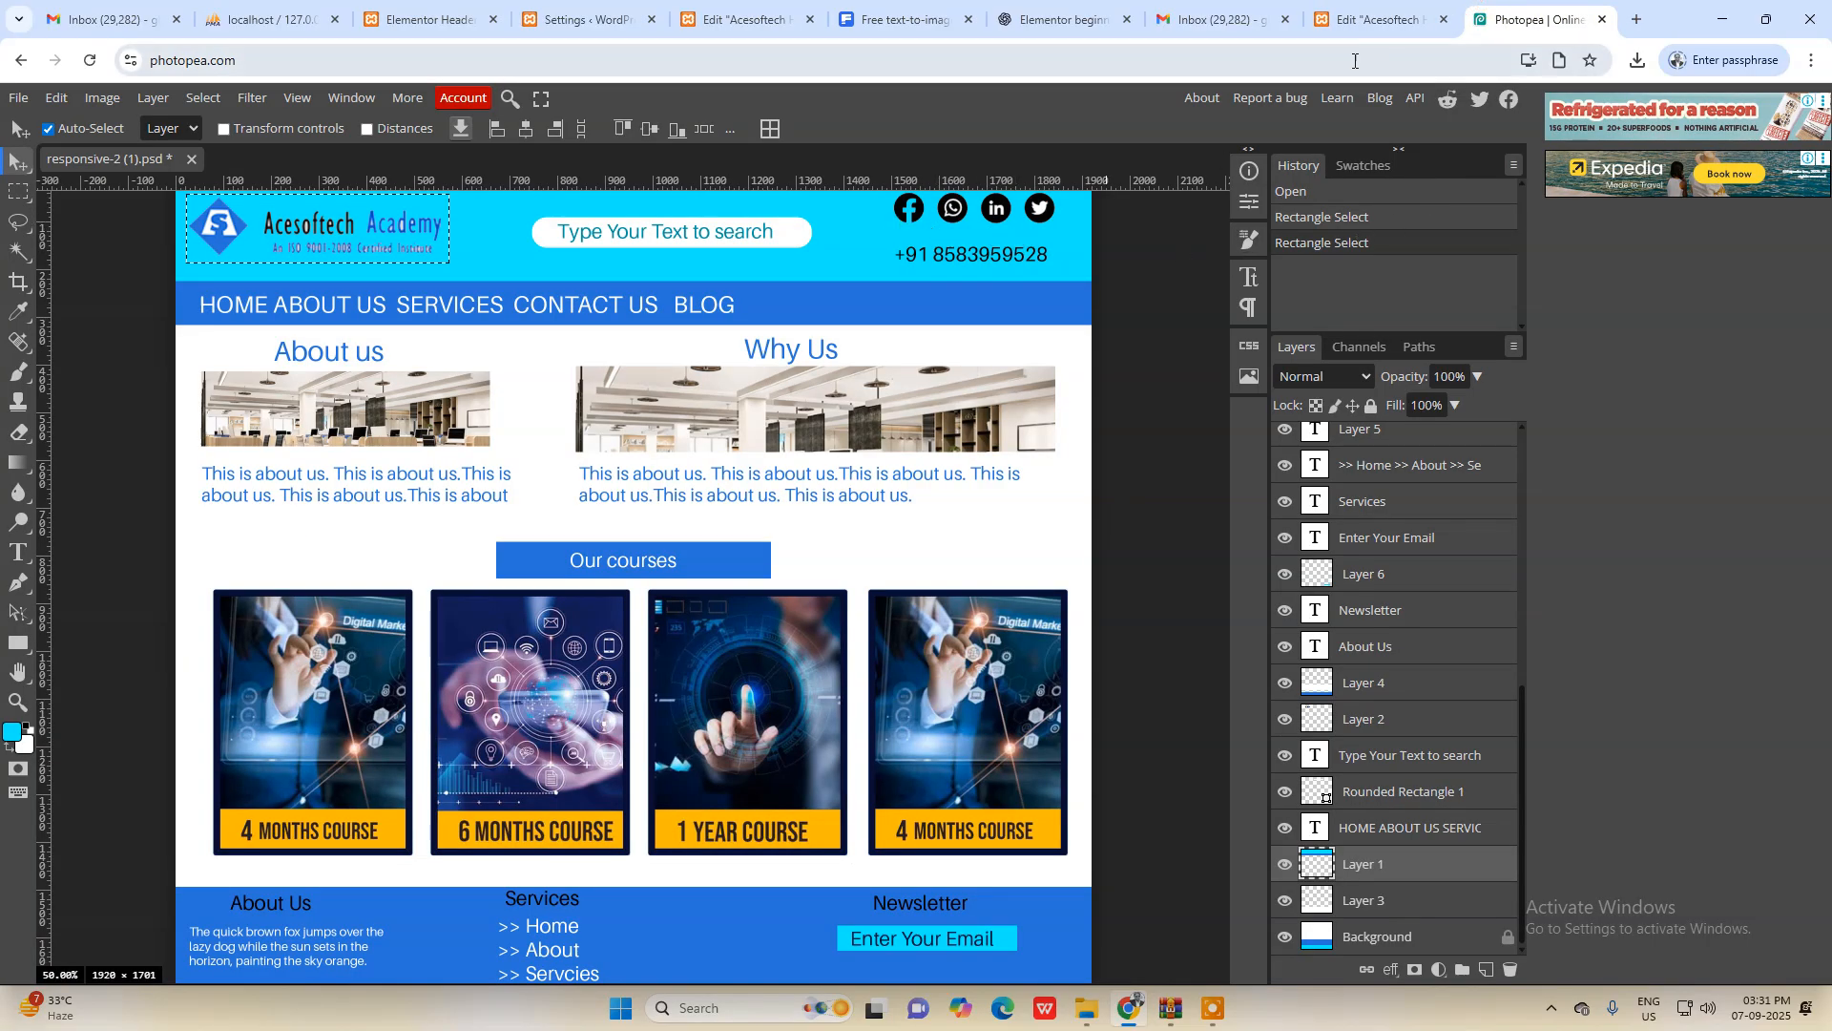
left_click(1381, 12)
left_click(181, 735)
left_click(832, 207)
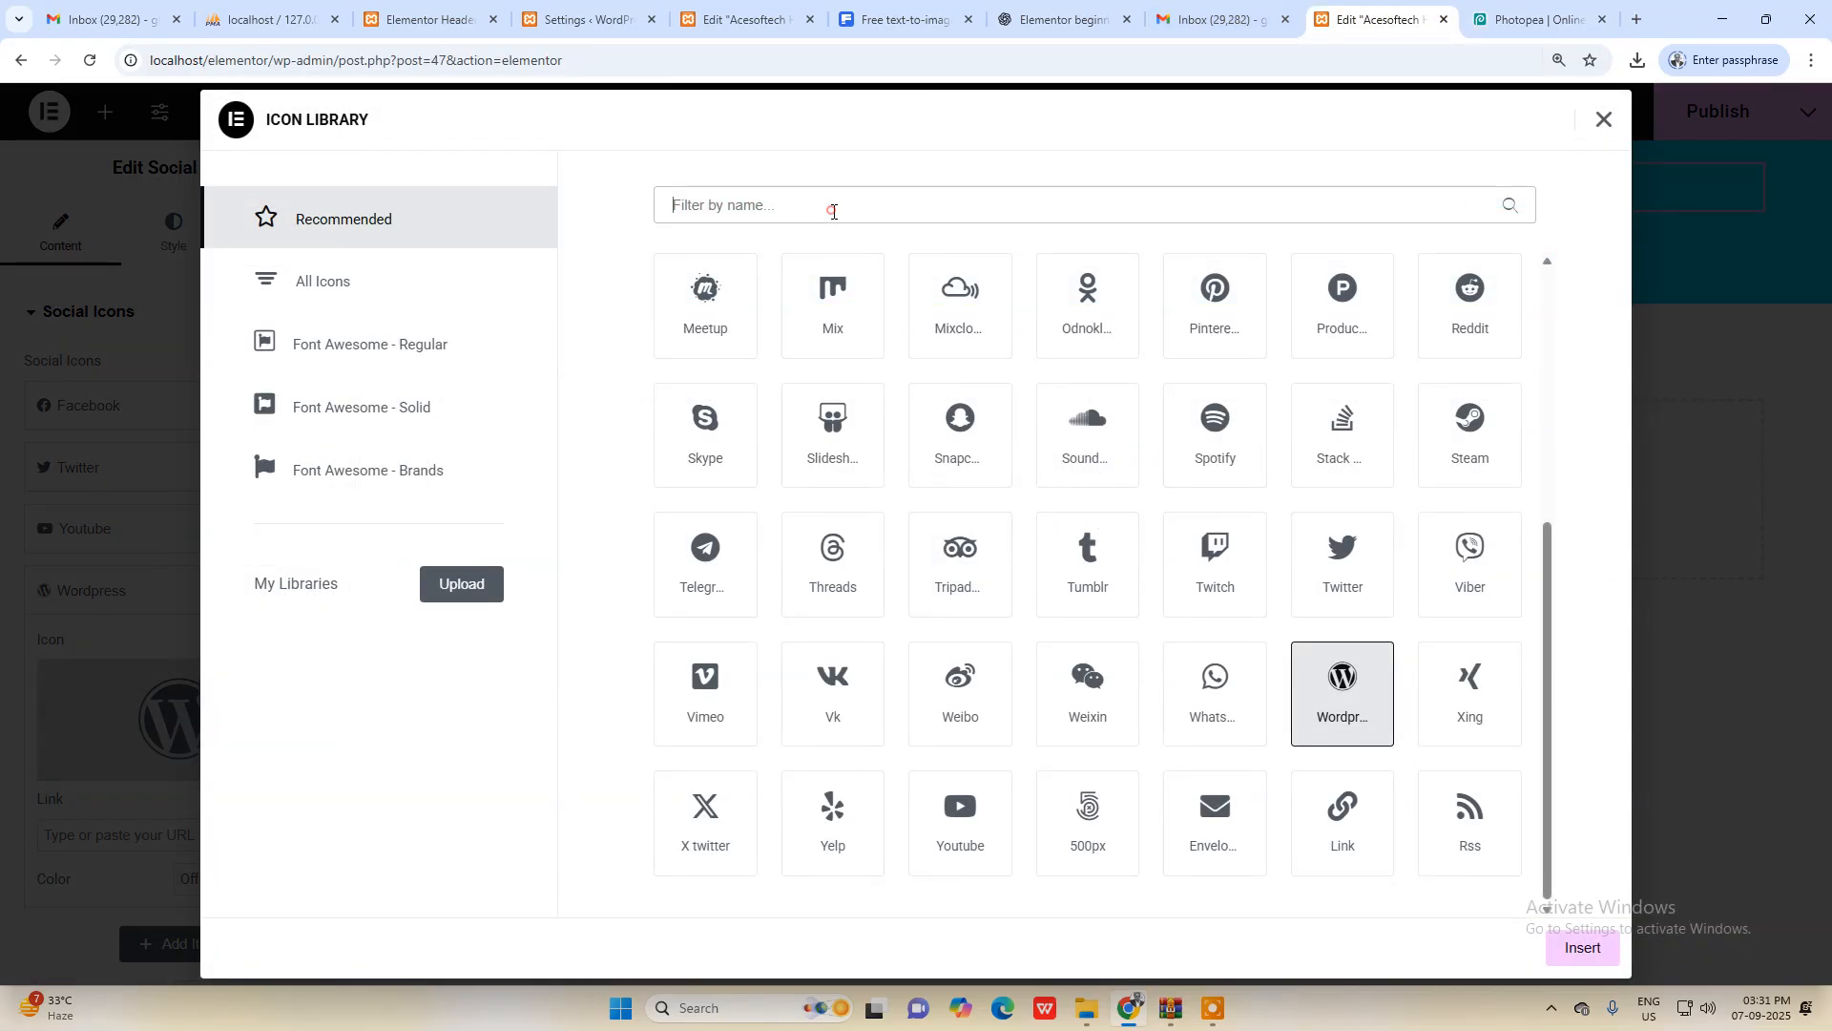
type("wha")
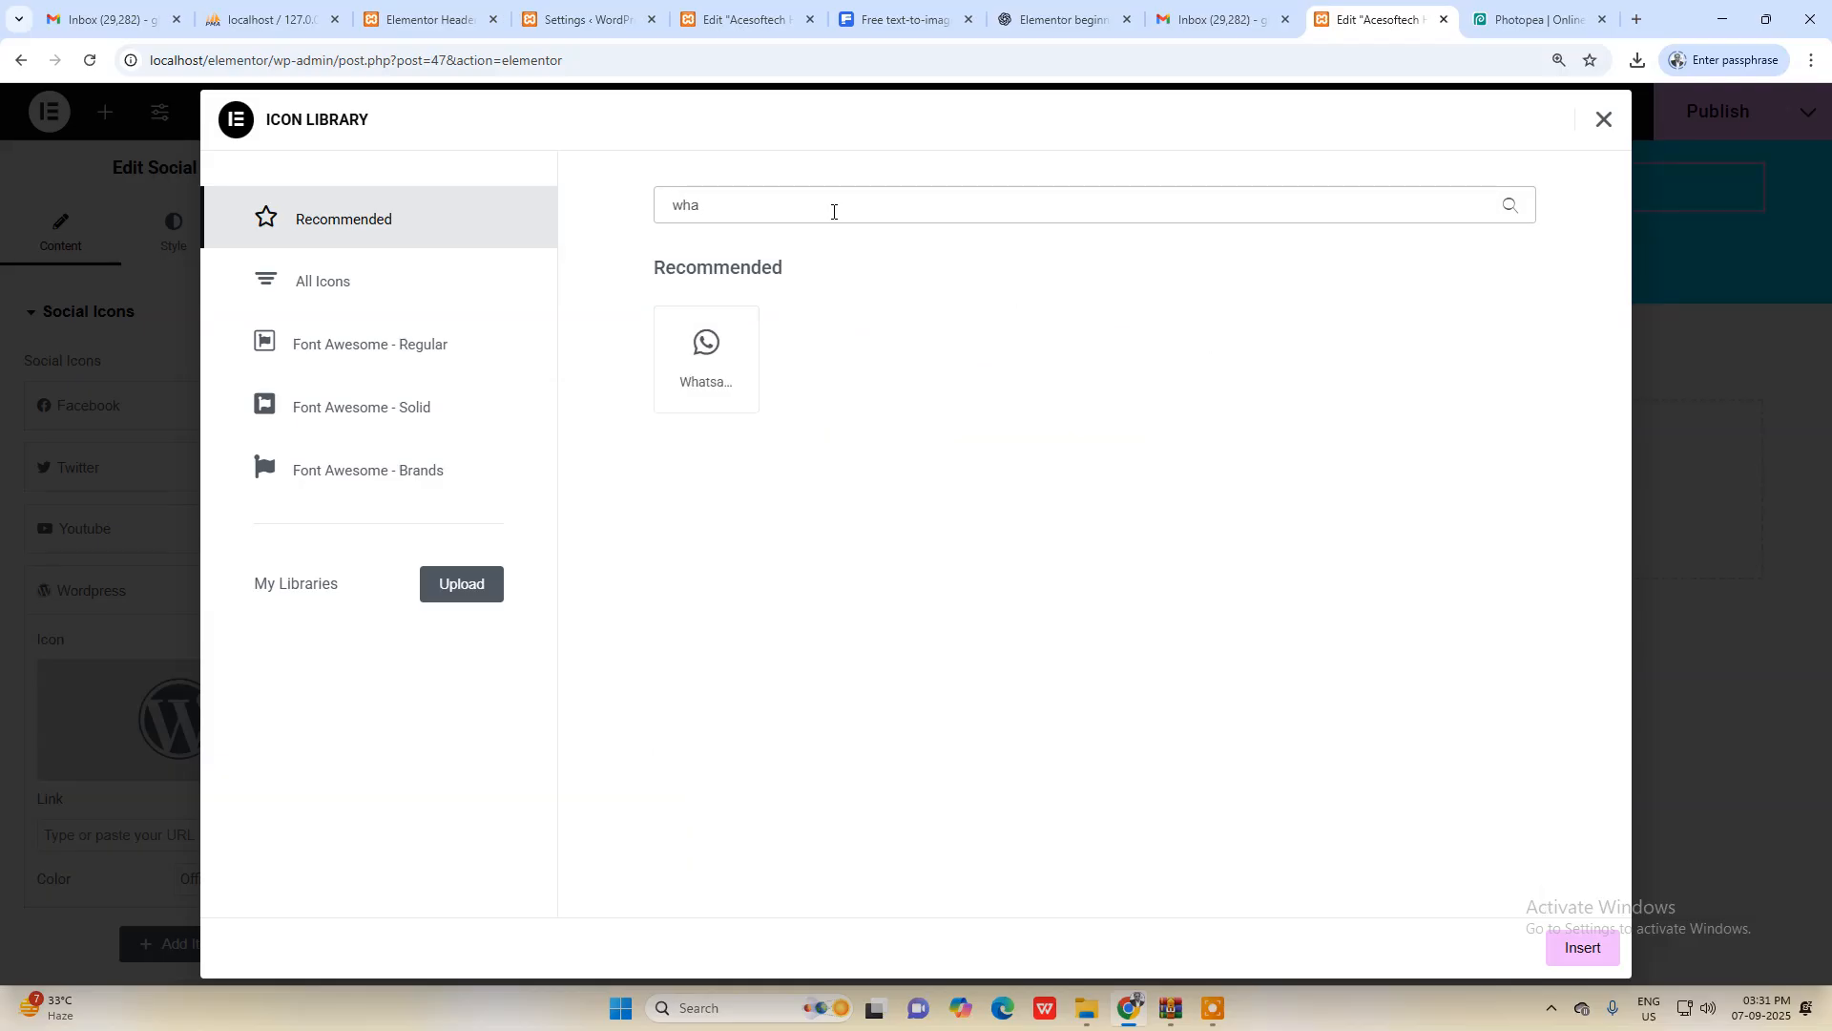
left_click(710, 349)
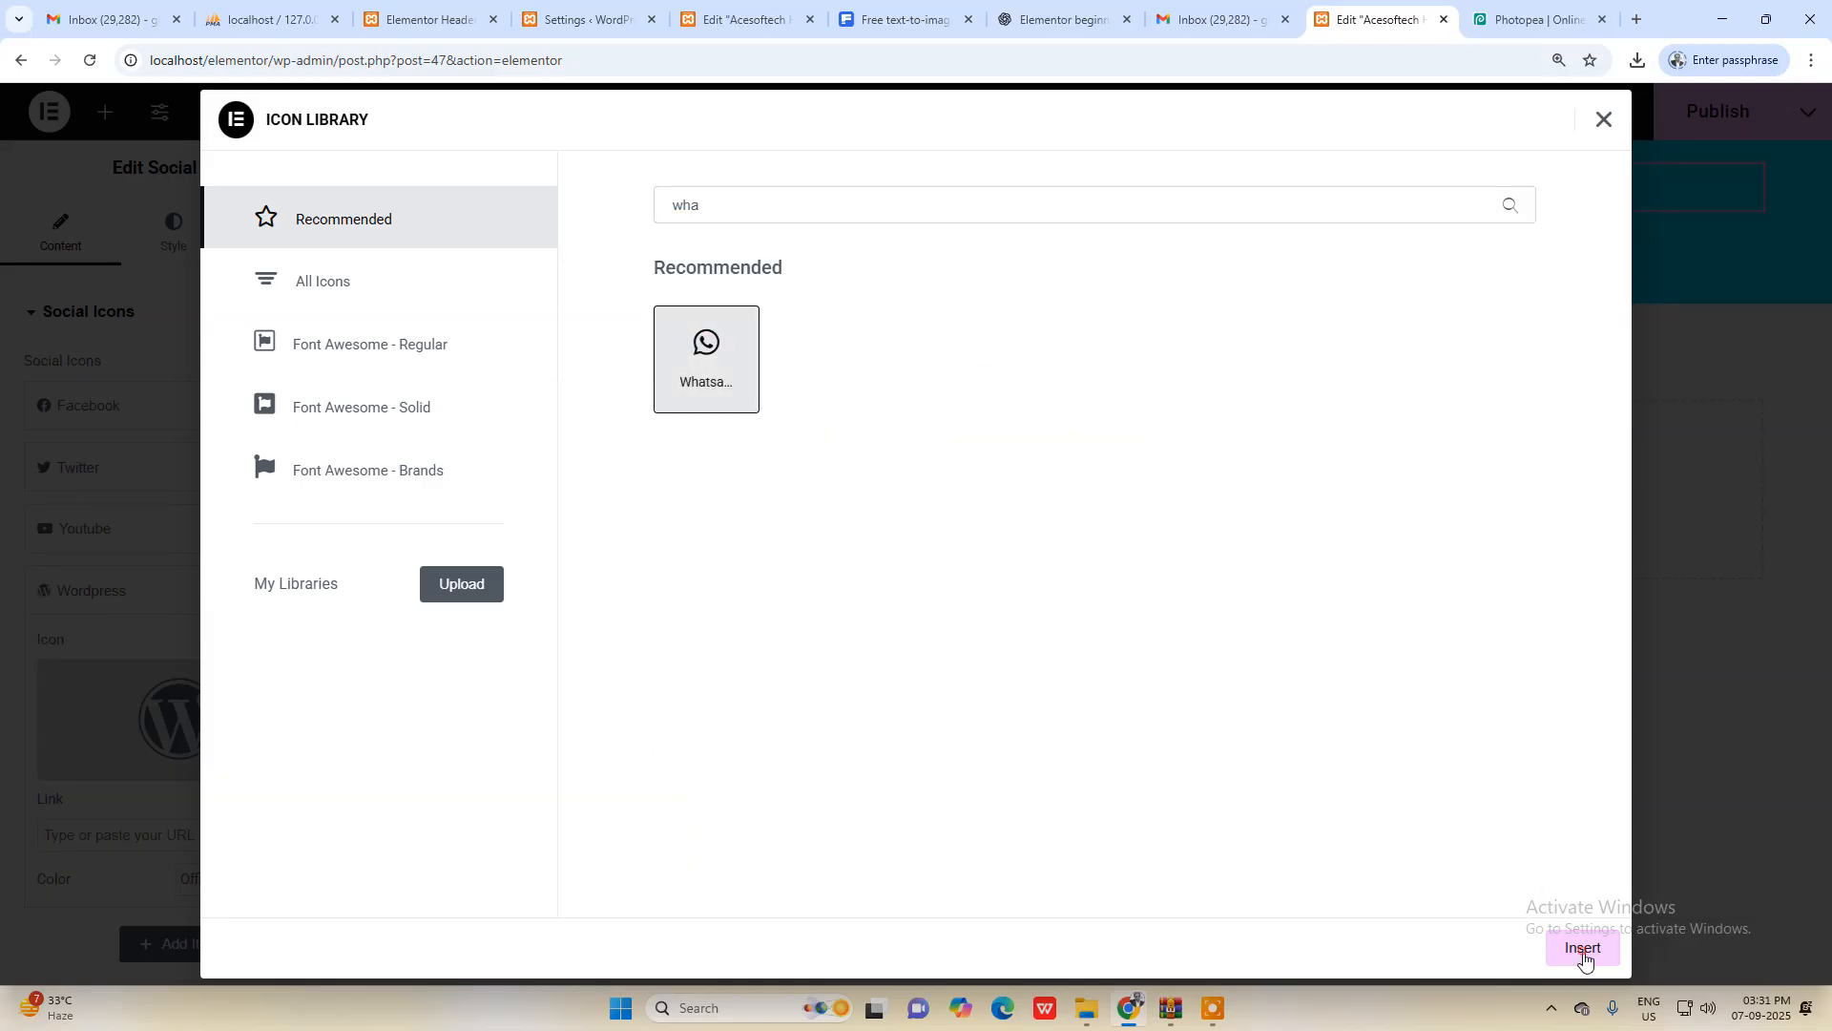
left_click(1583, 948)
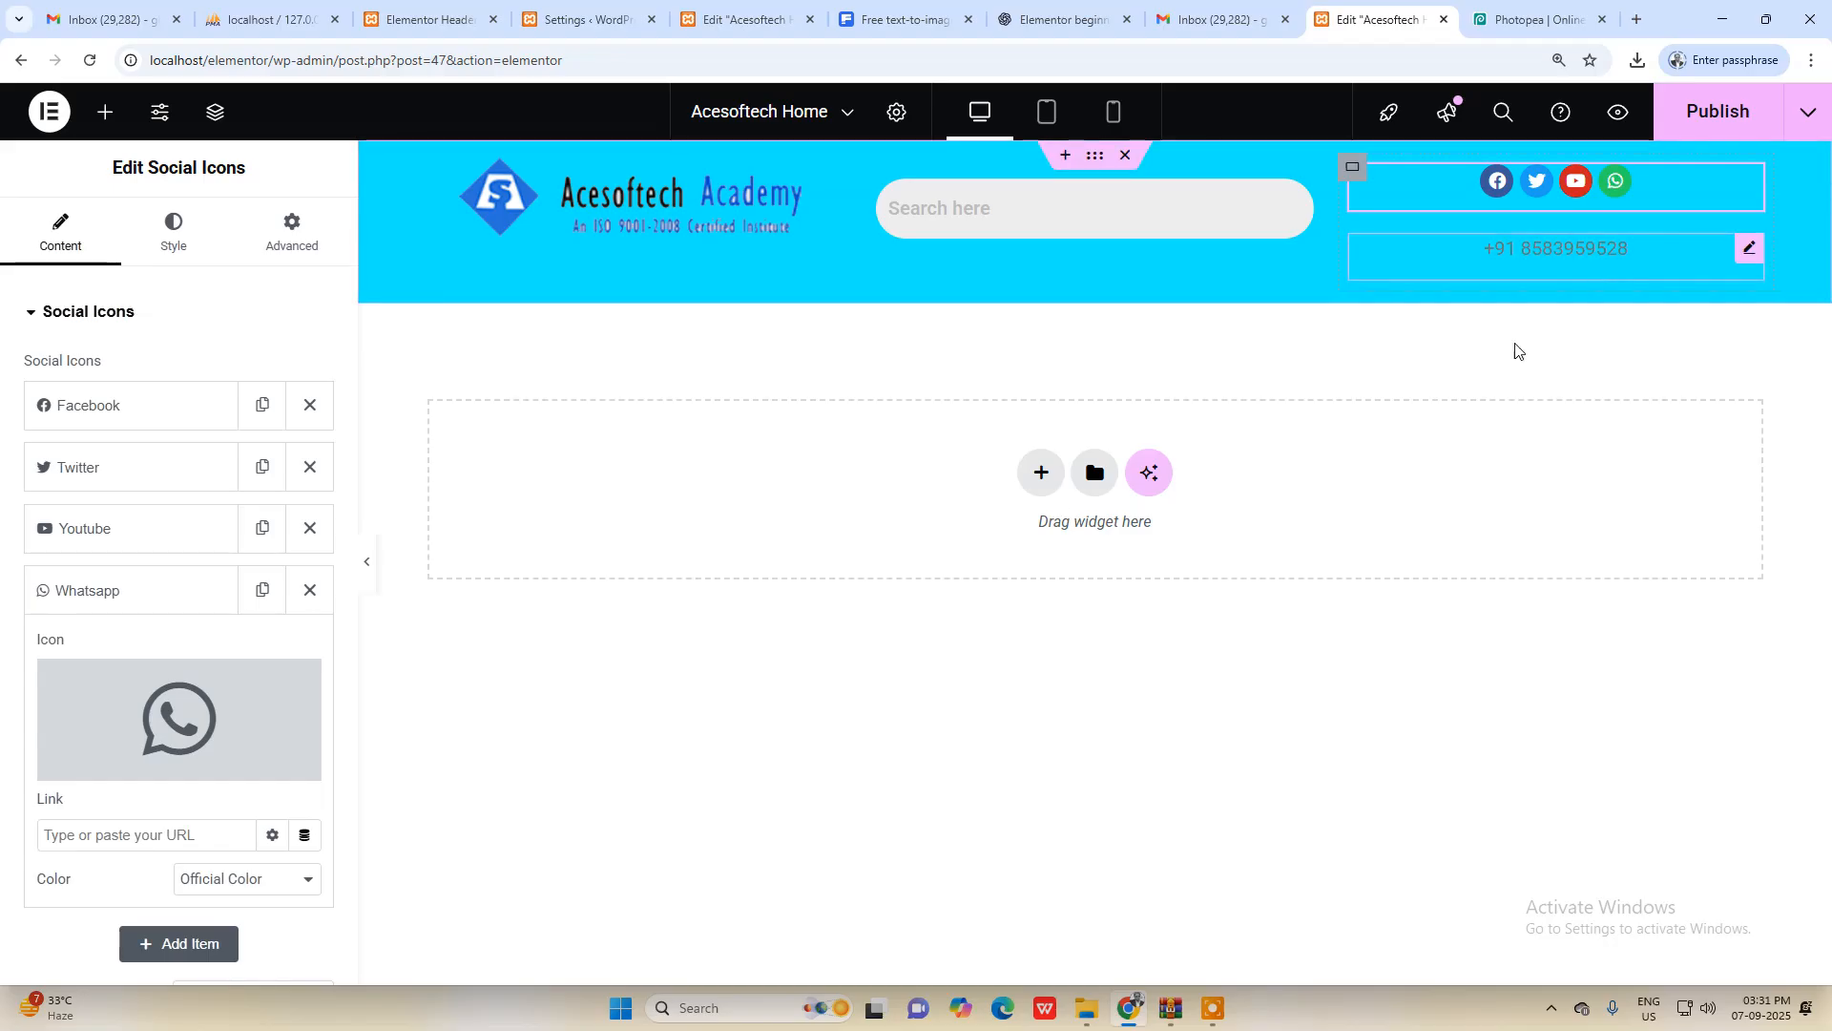
key("ctrl+s")
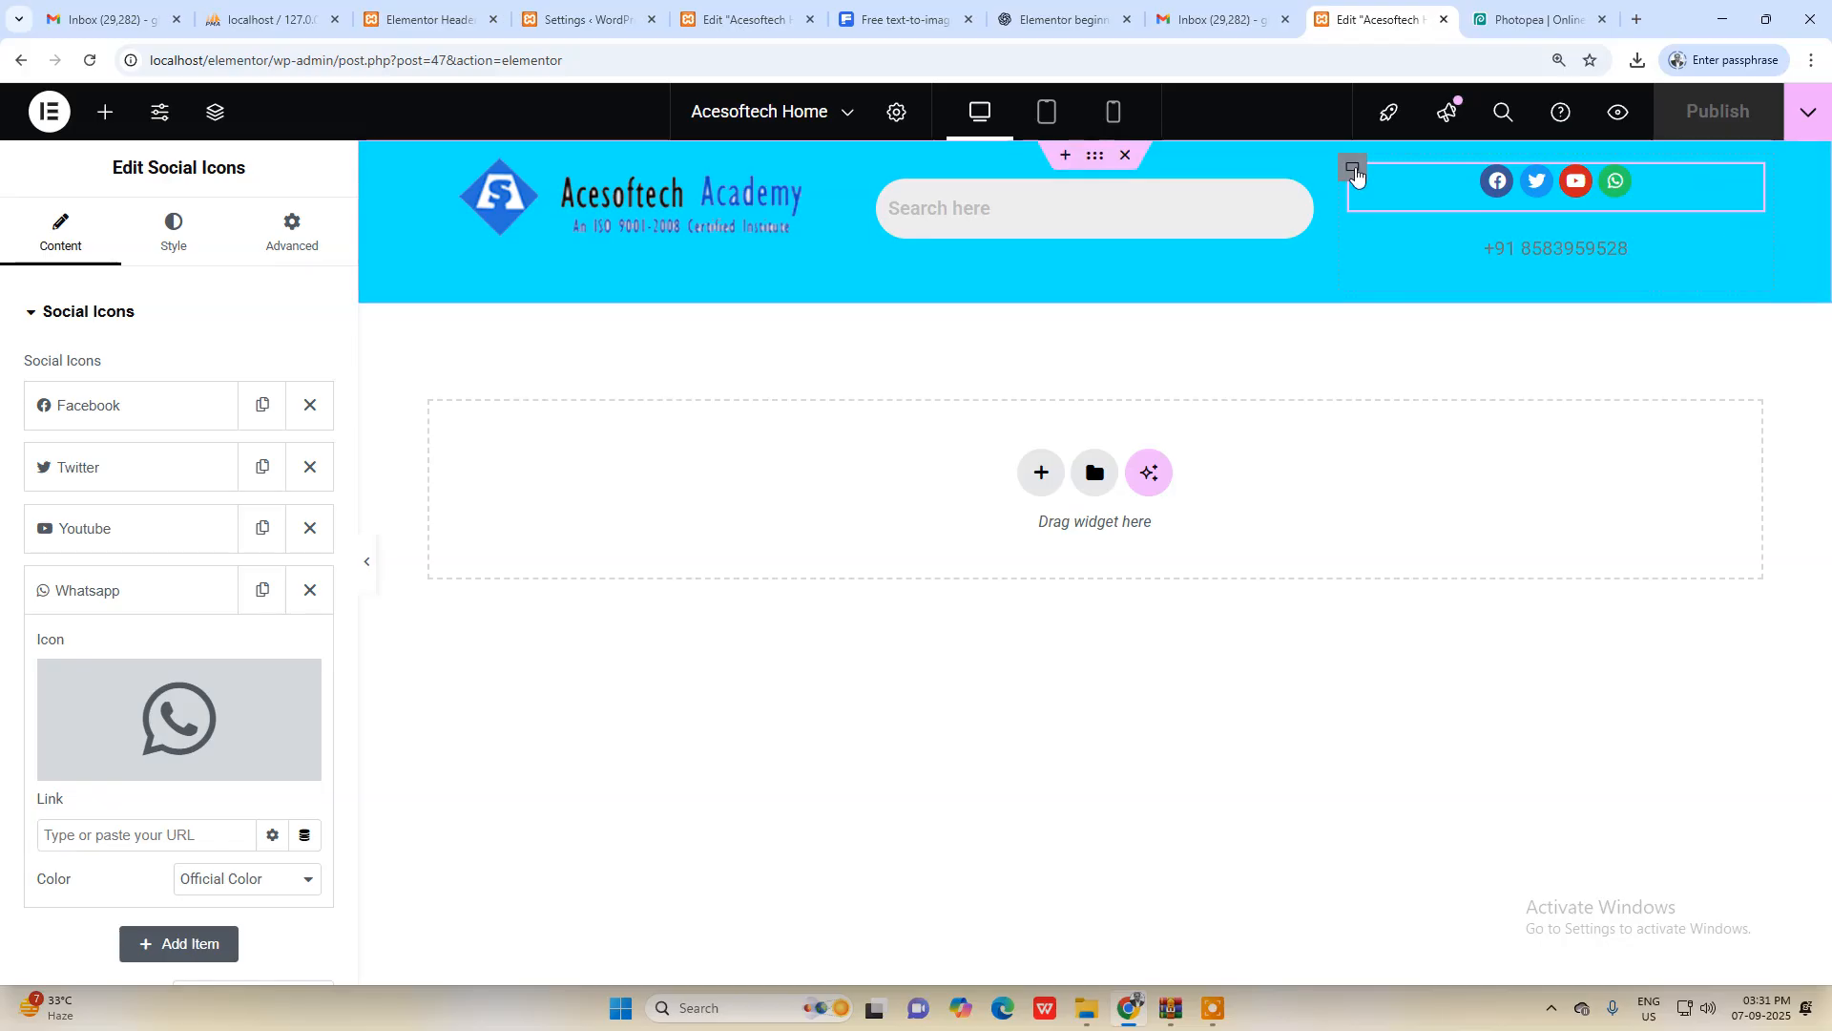
Step: Set the nested contact grid's column and row gaps to 0, center its items horizontally and vertically, and save the page
left_click(1353, 169)
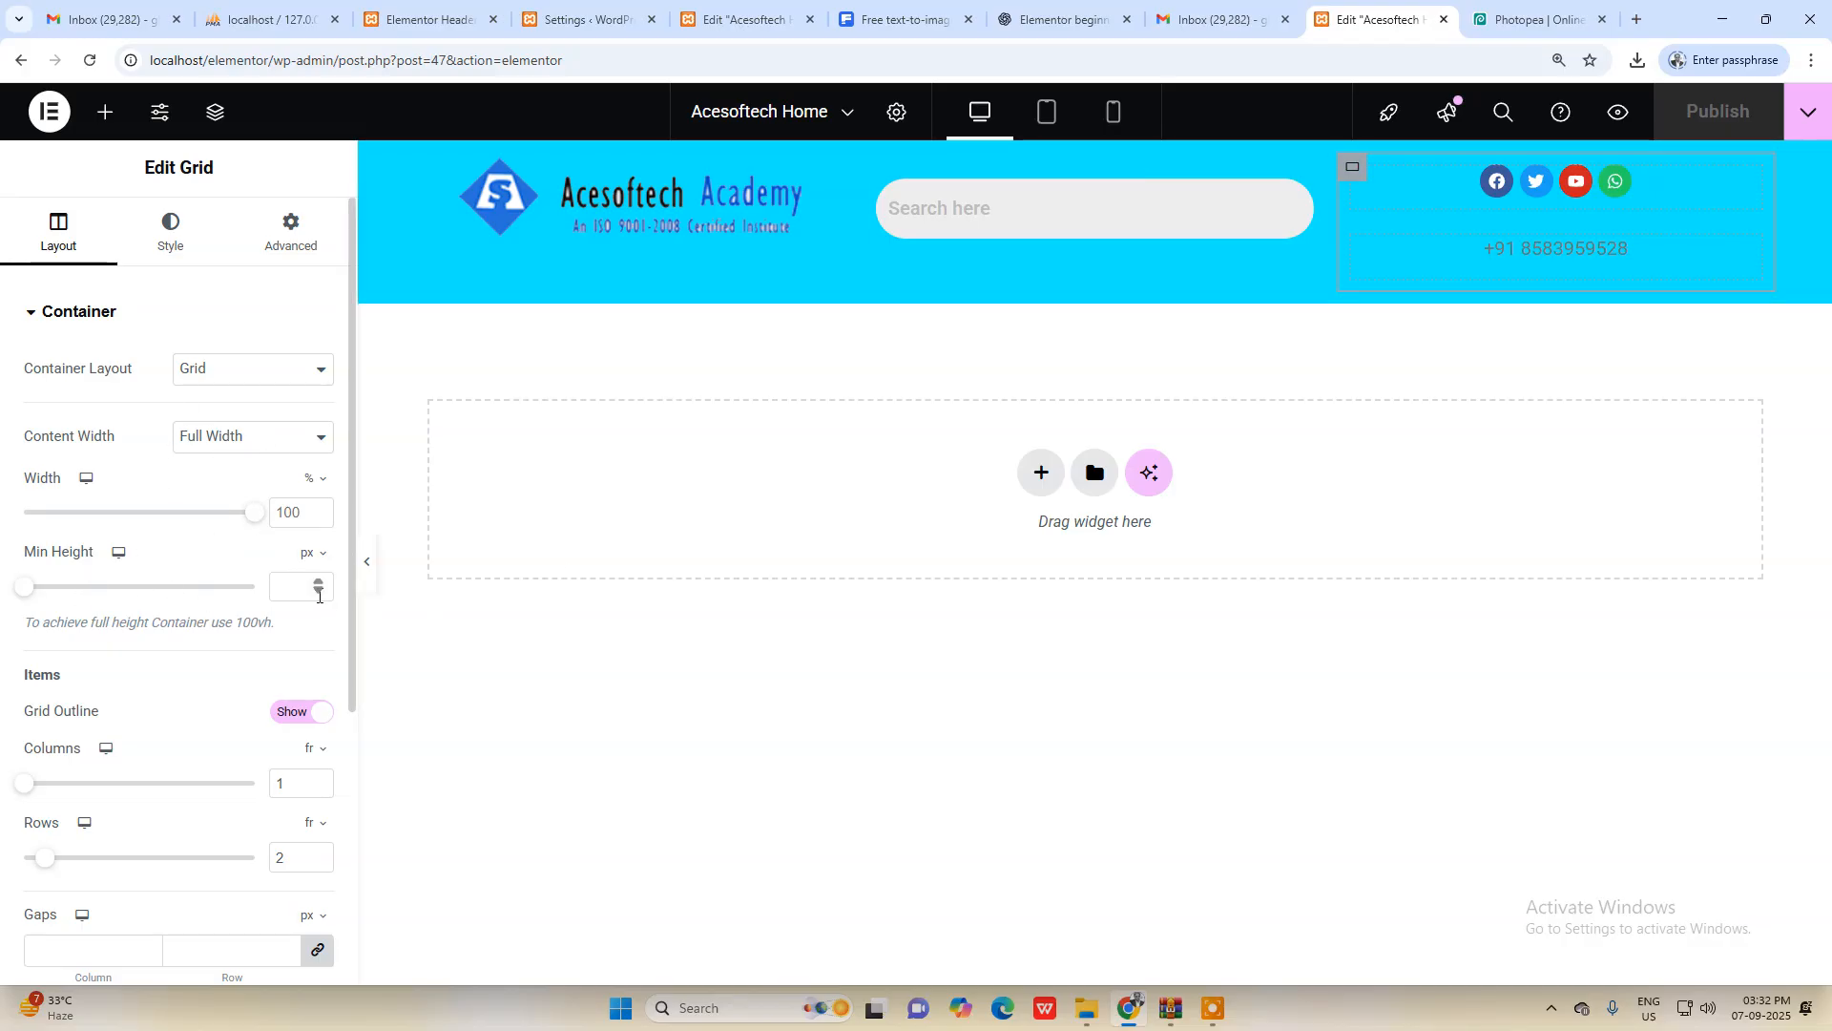
scroll(238, 651, "down", 2)
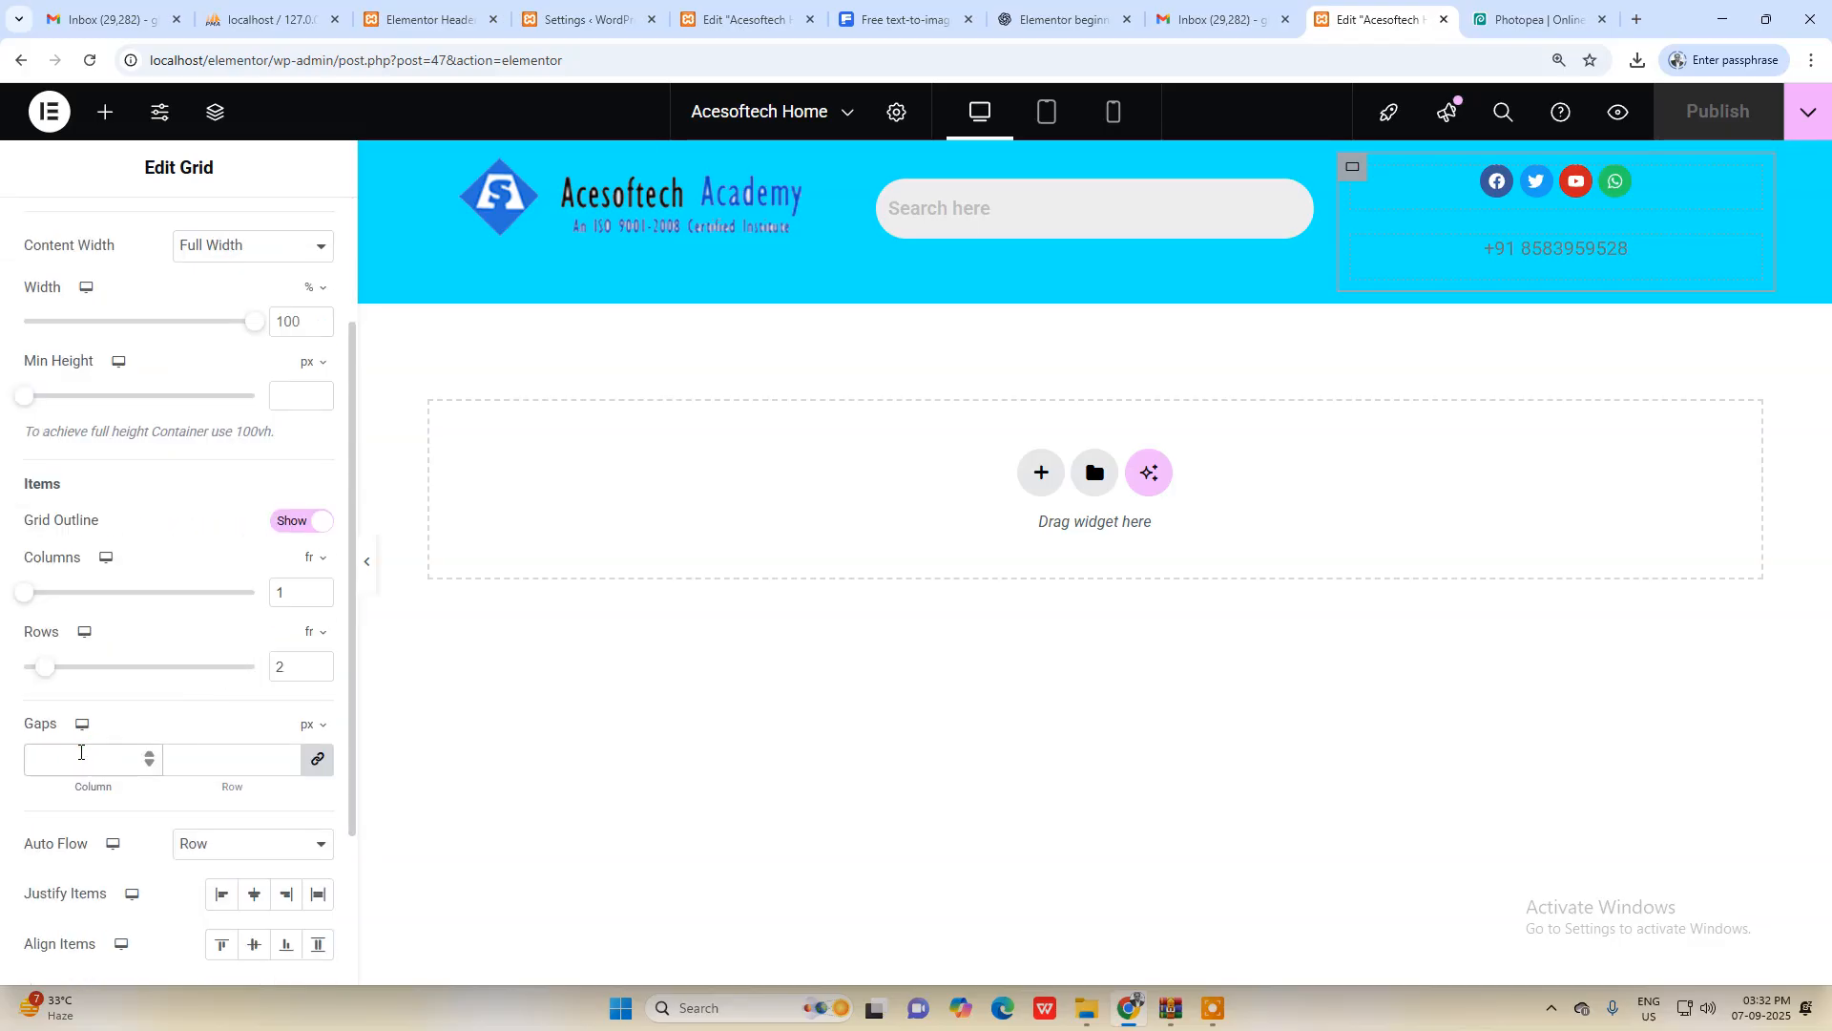
left_click(80, 752)
type("0")
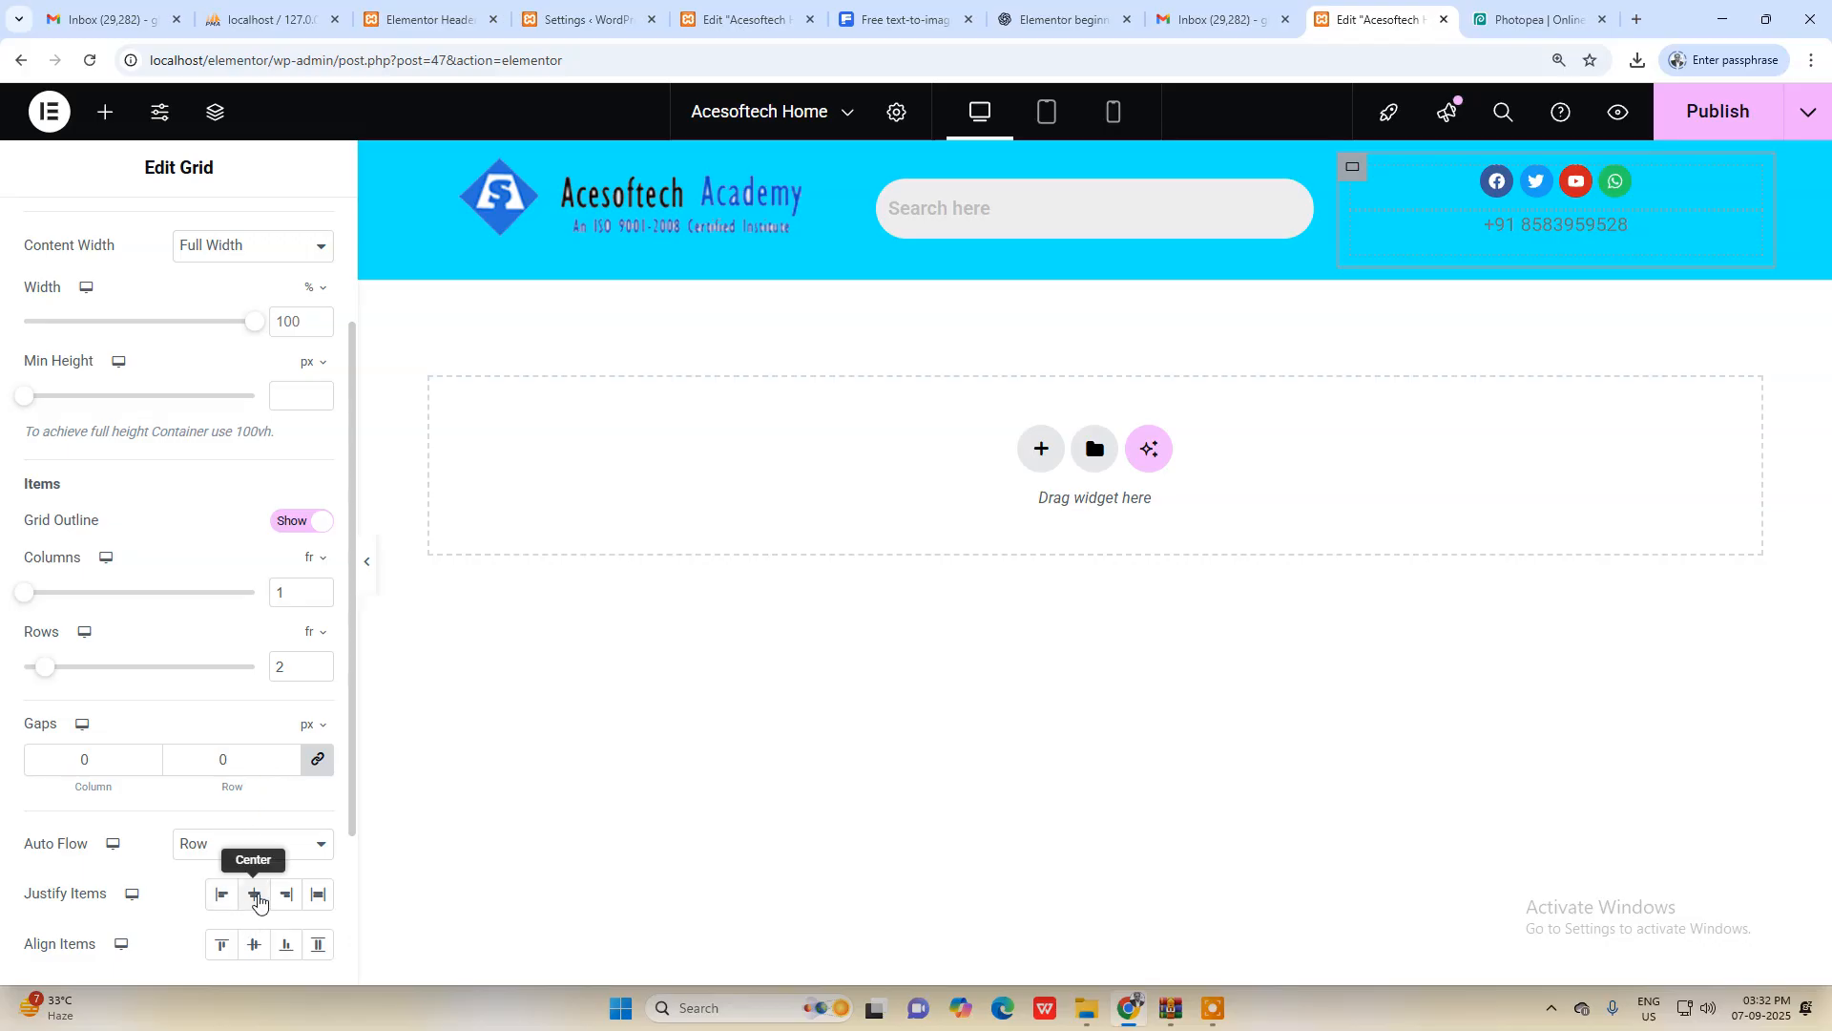
left_click(257, 898)
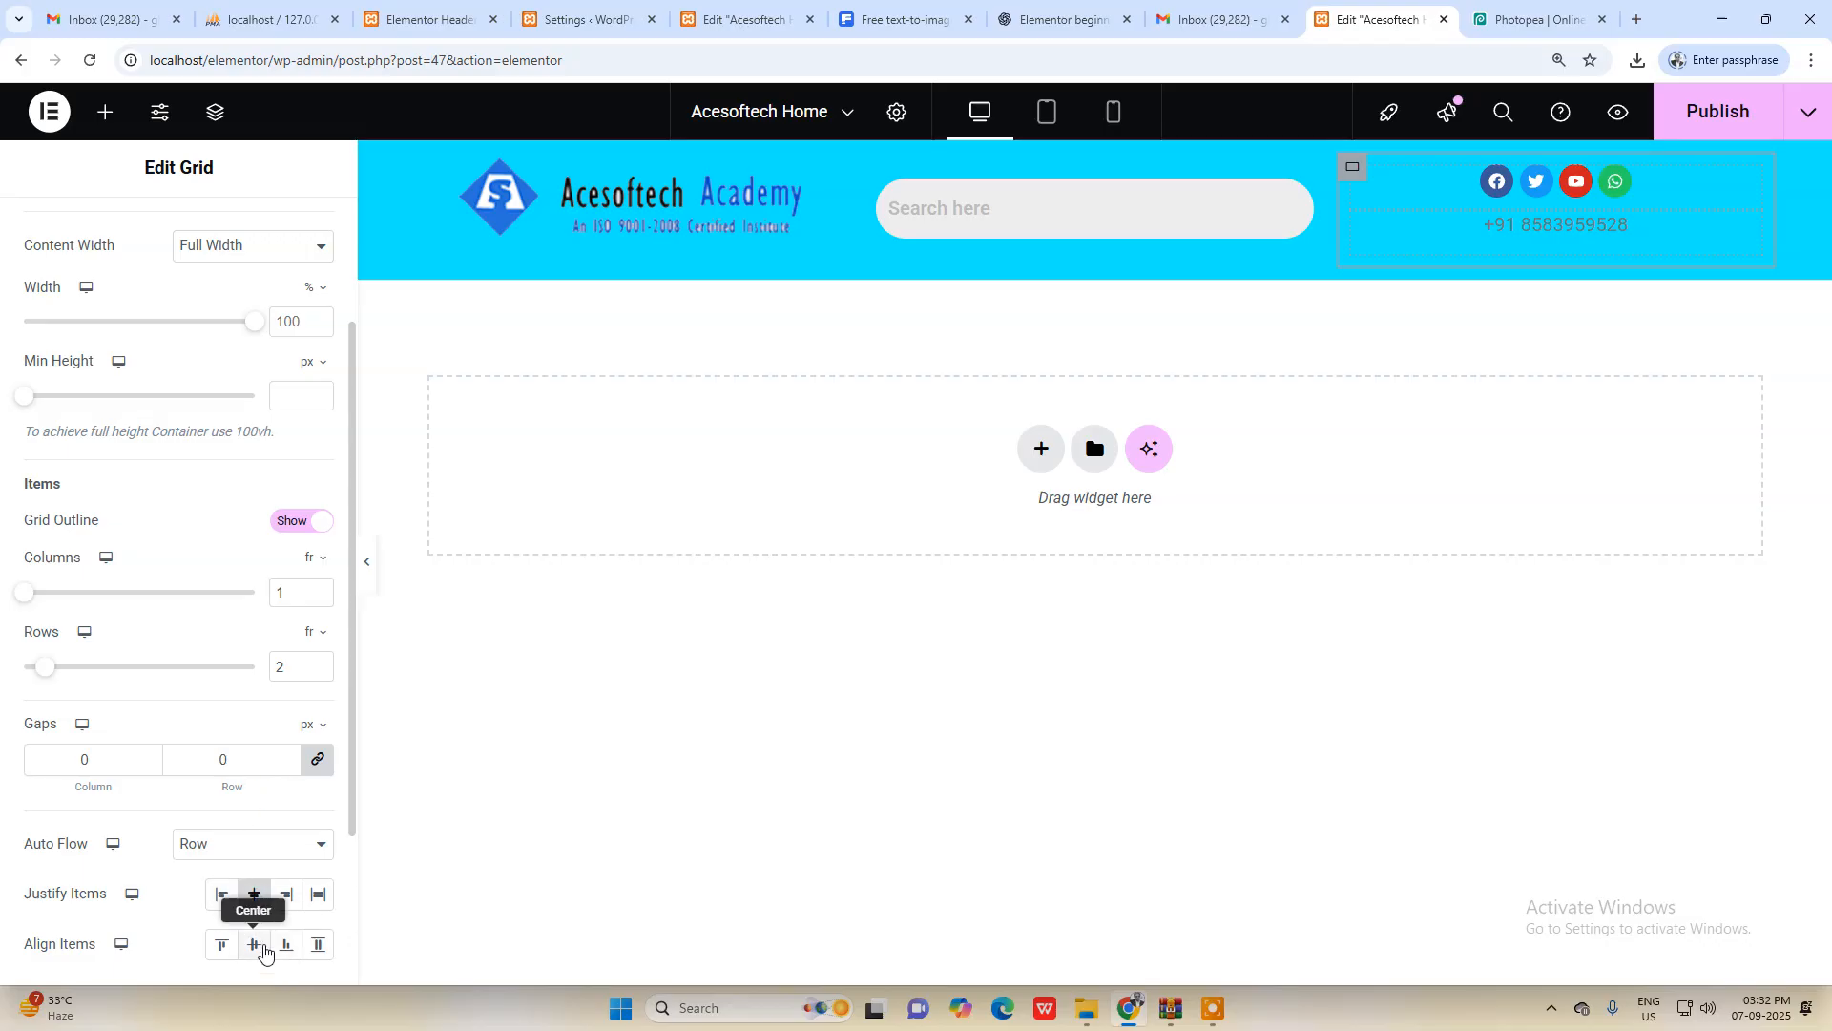
left_click(259, 947)
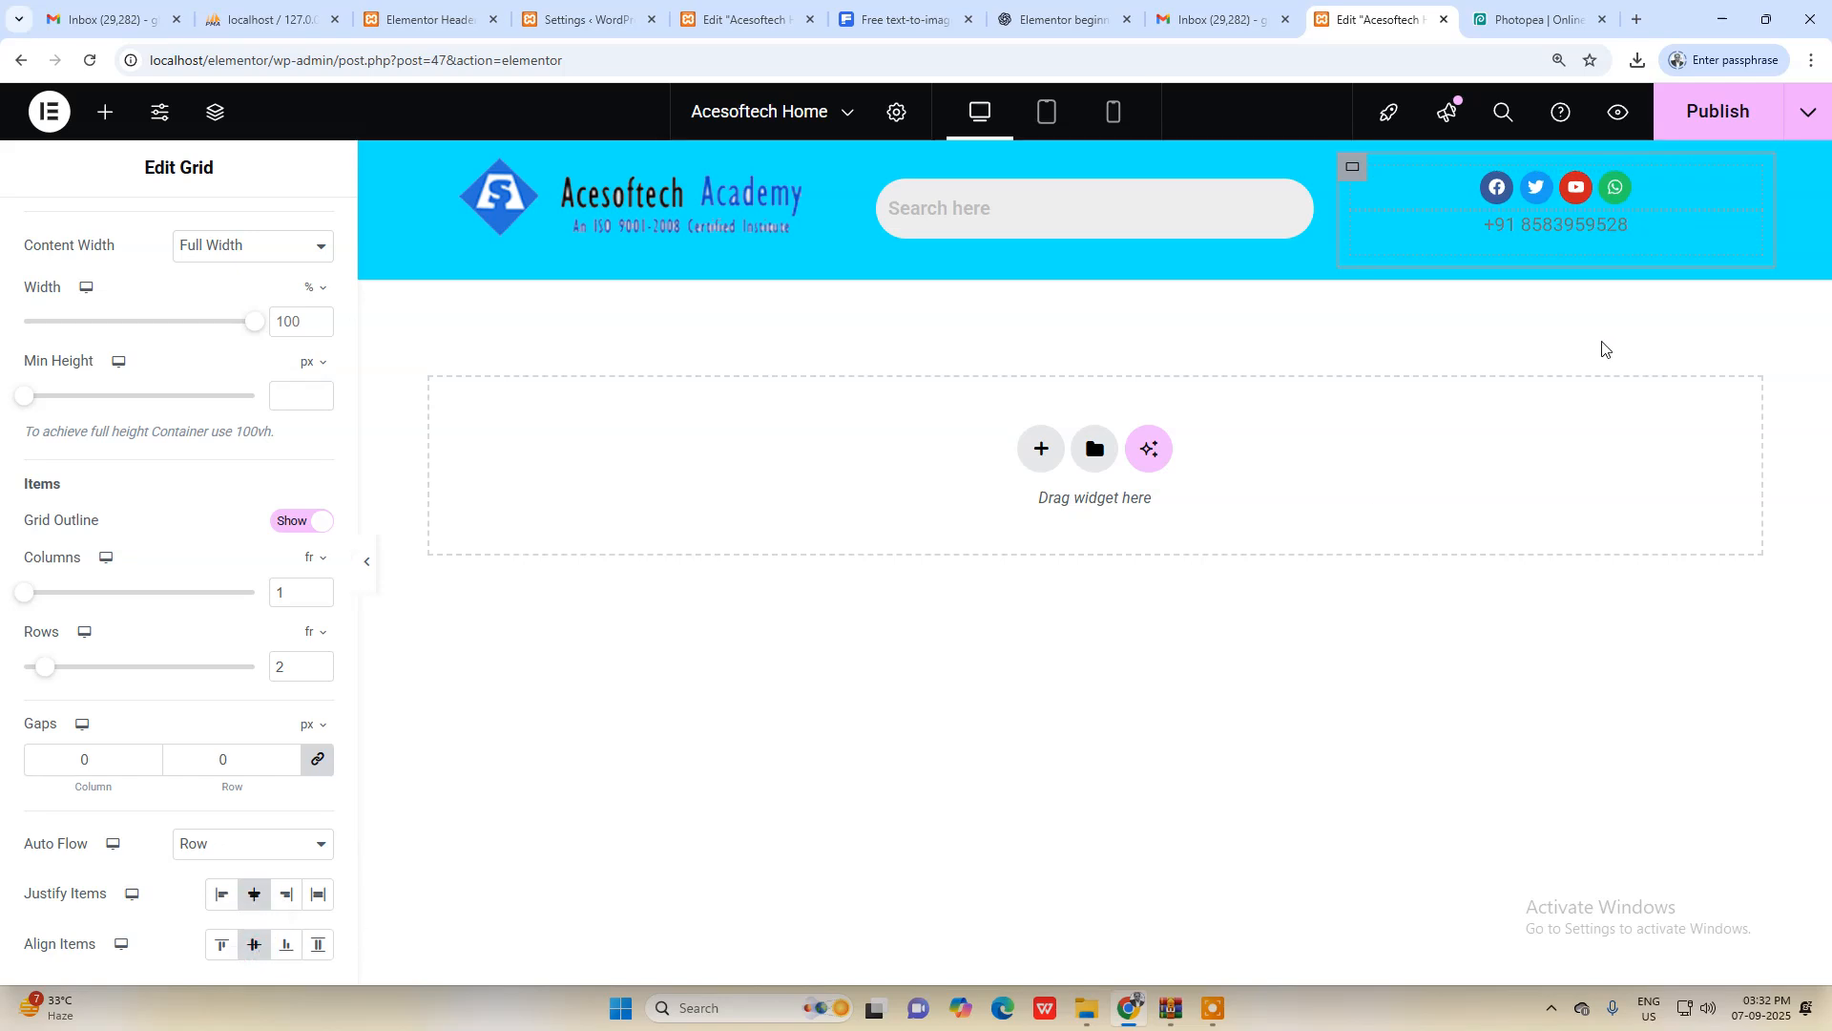
left_click(1561, 229)
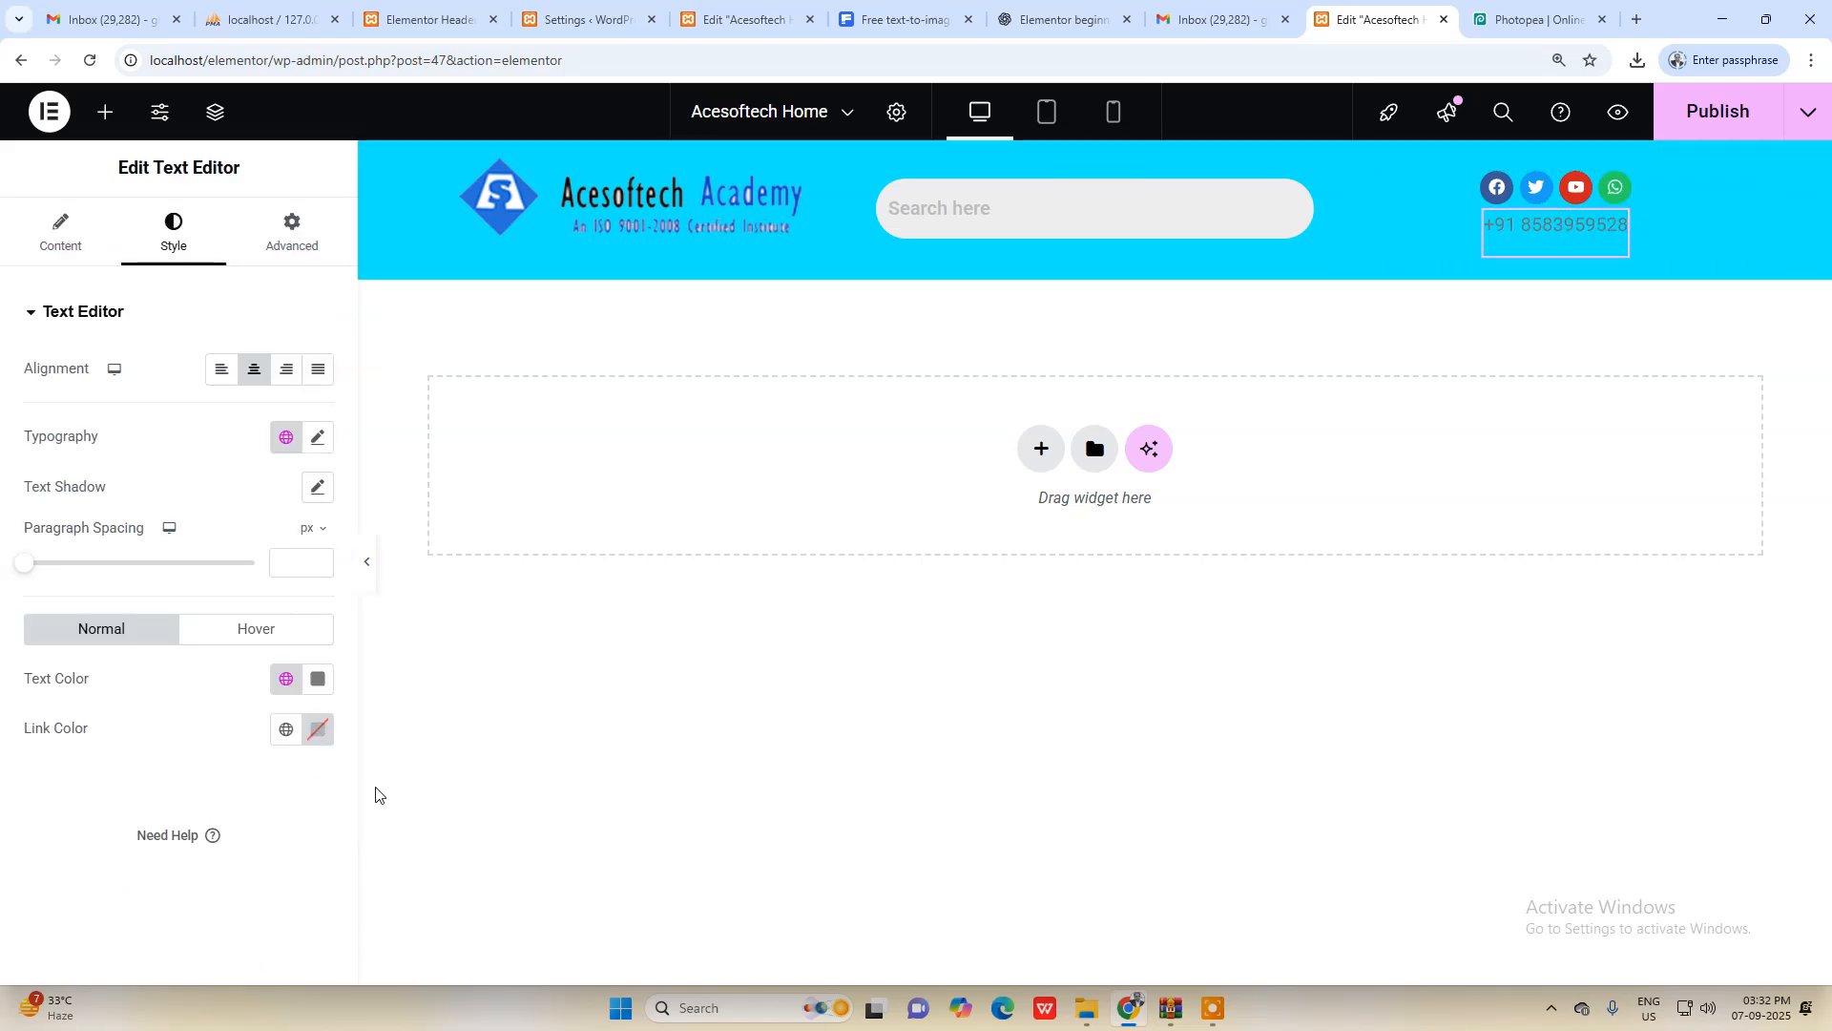
key("ctrl+s")
Step: Check the menu bar in the Photopea mockup and add a grid with 1 column and 1 row above the header
left_click(1532, 19)
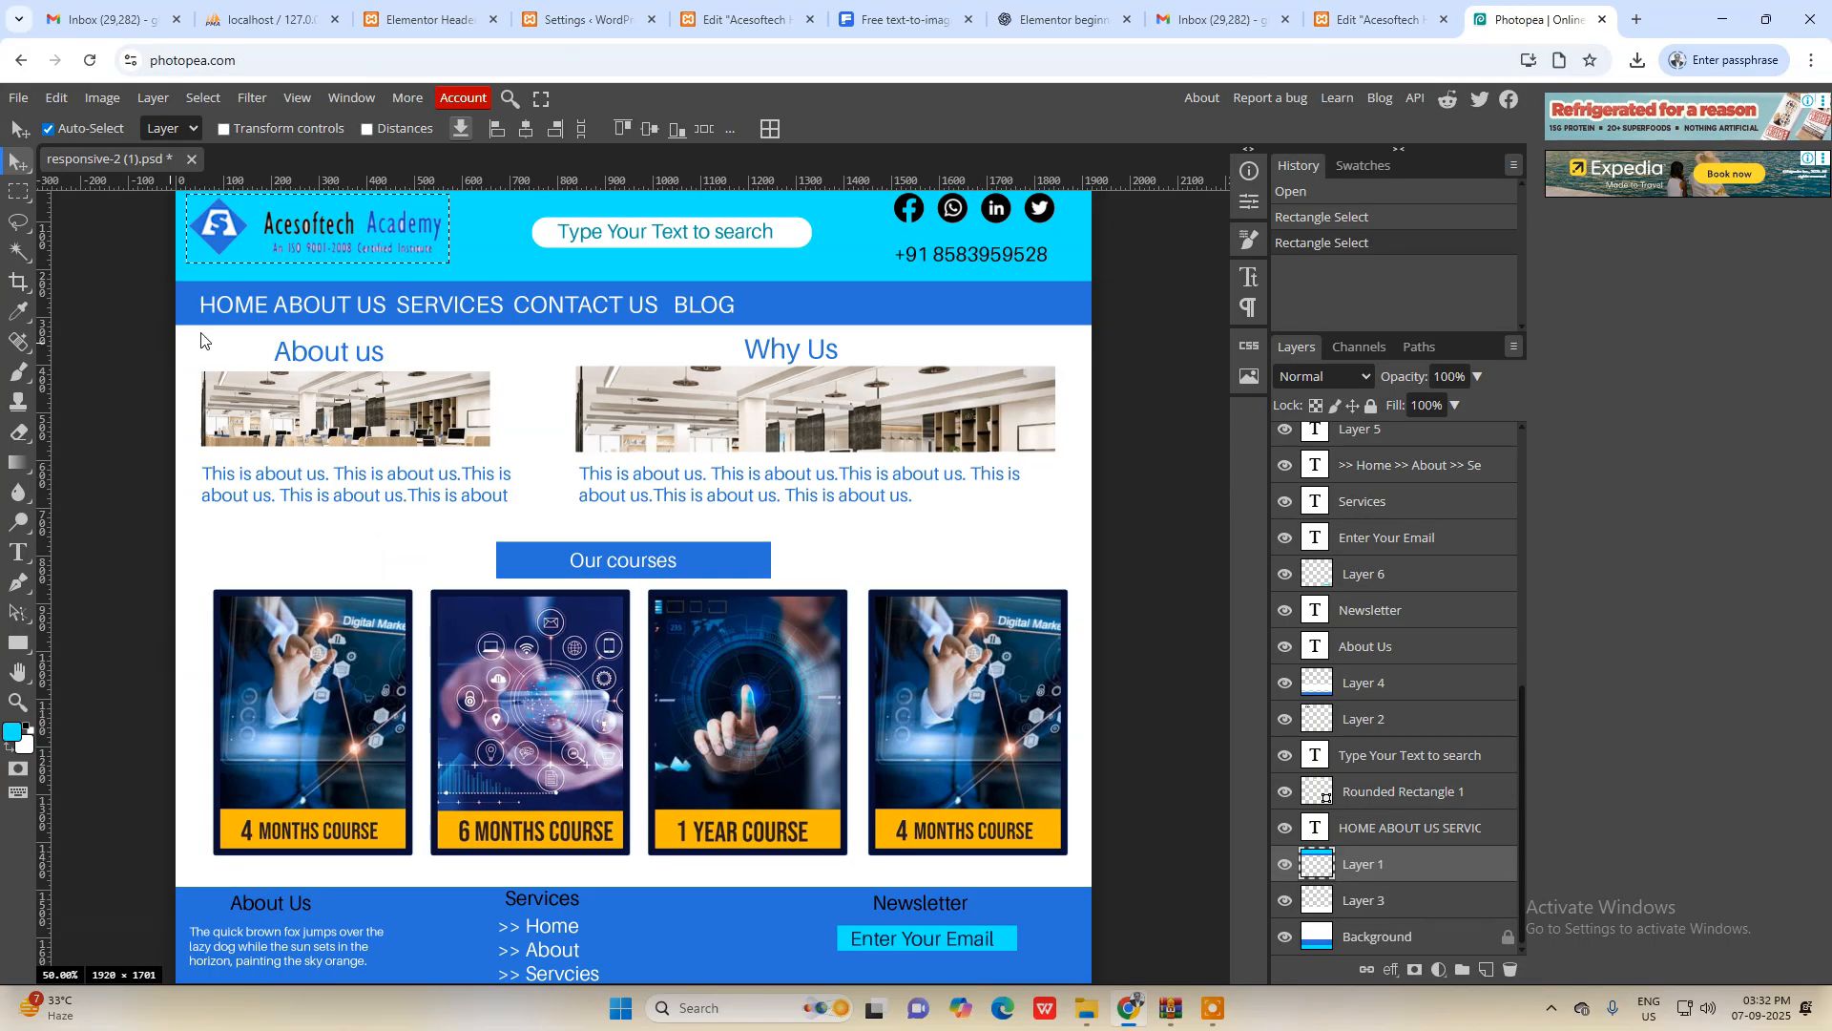
left_click(1379, 19)
mouse_move(1086, 236)
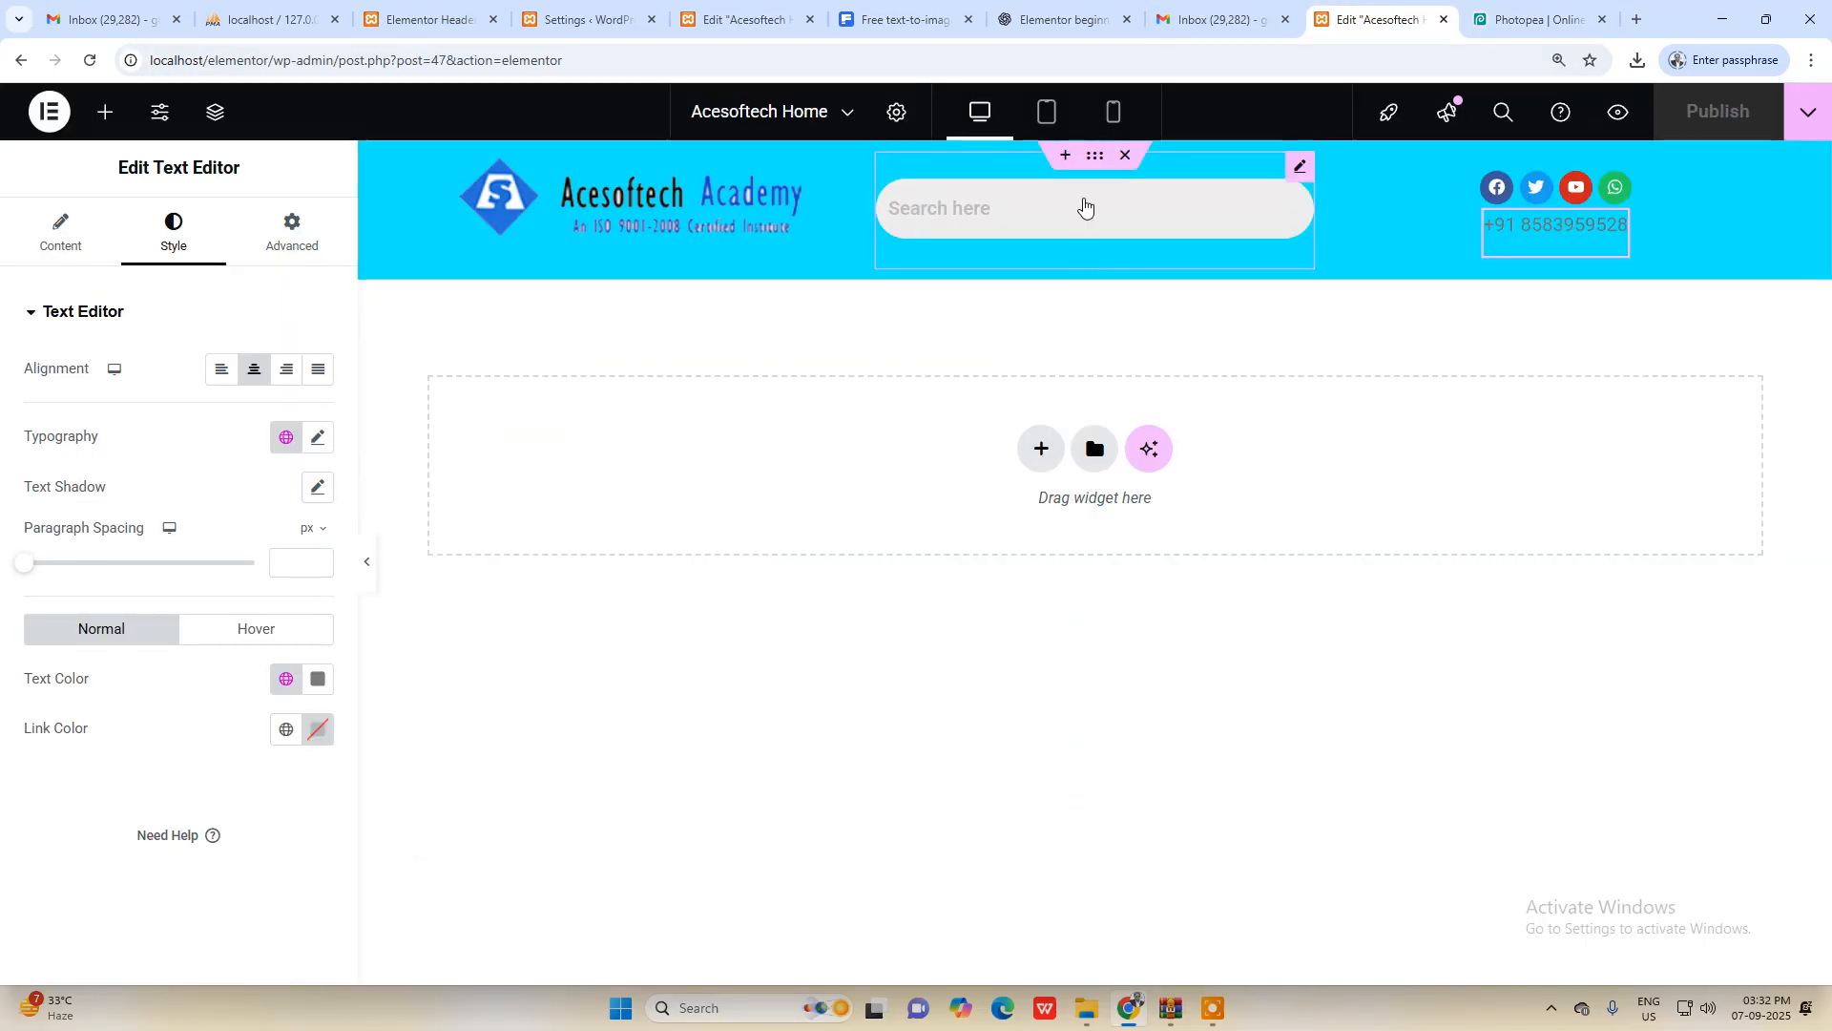
left_click(1064, 157)
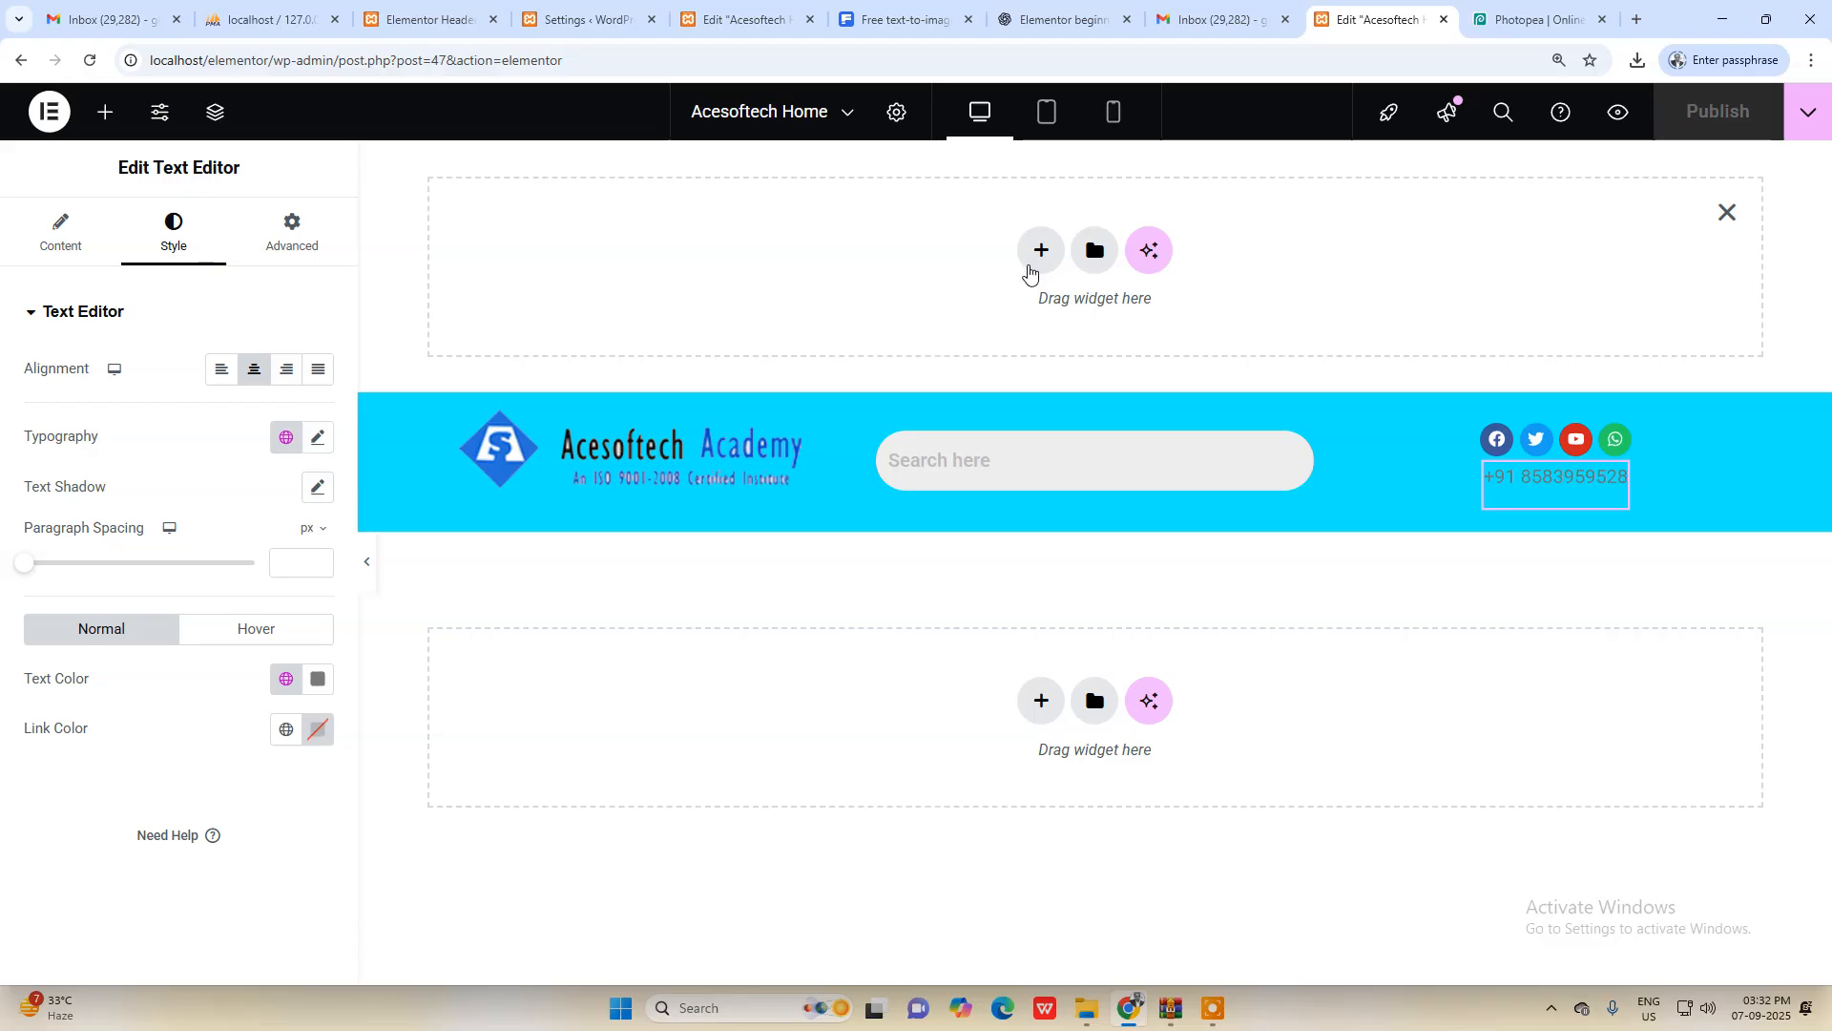
left_click(1038, 253)
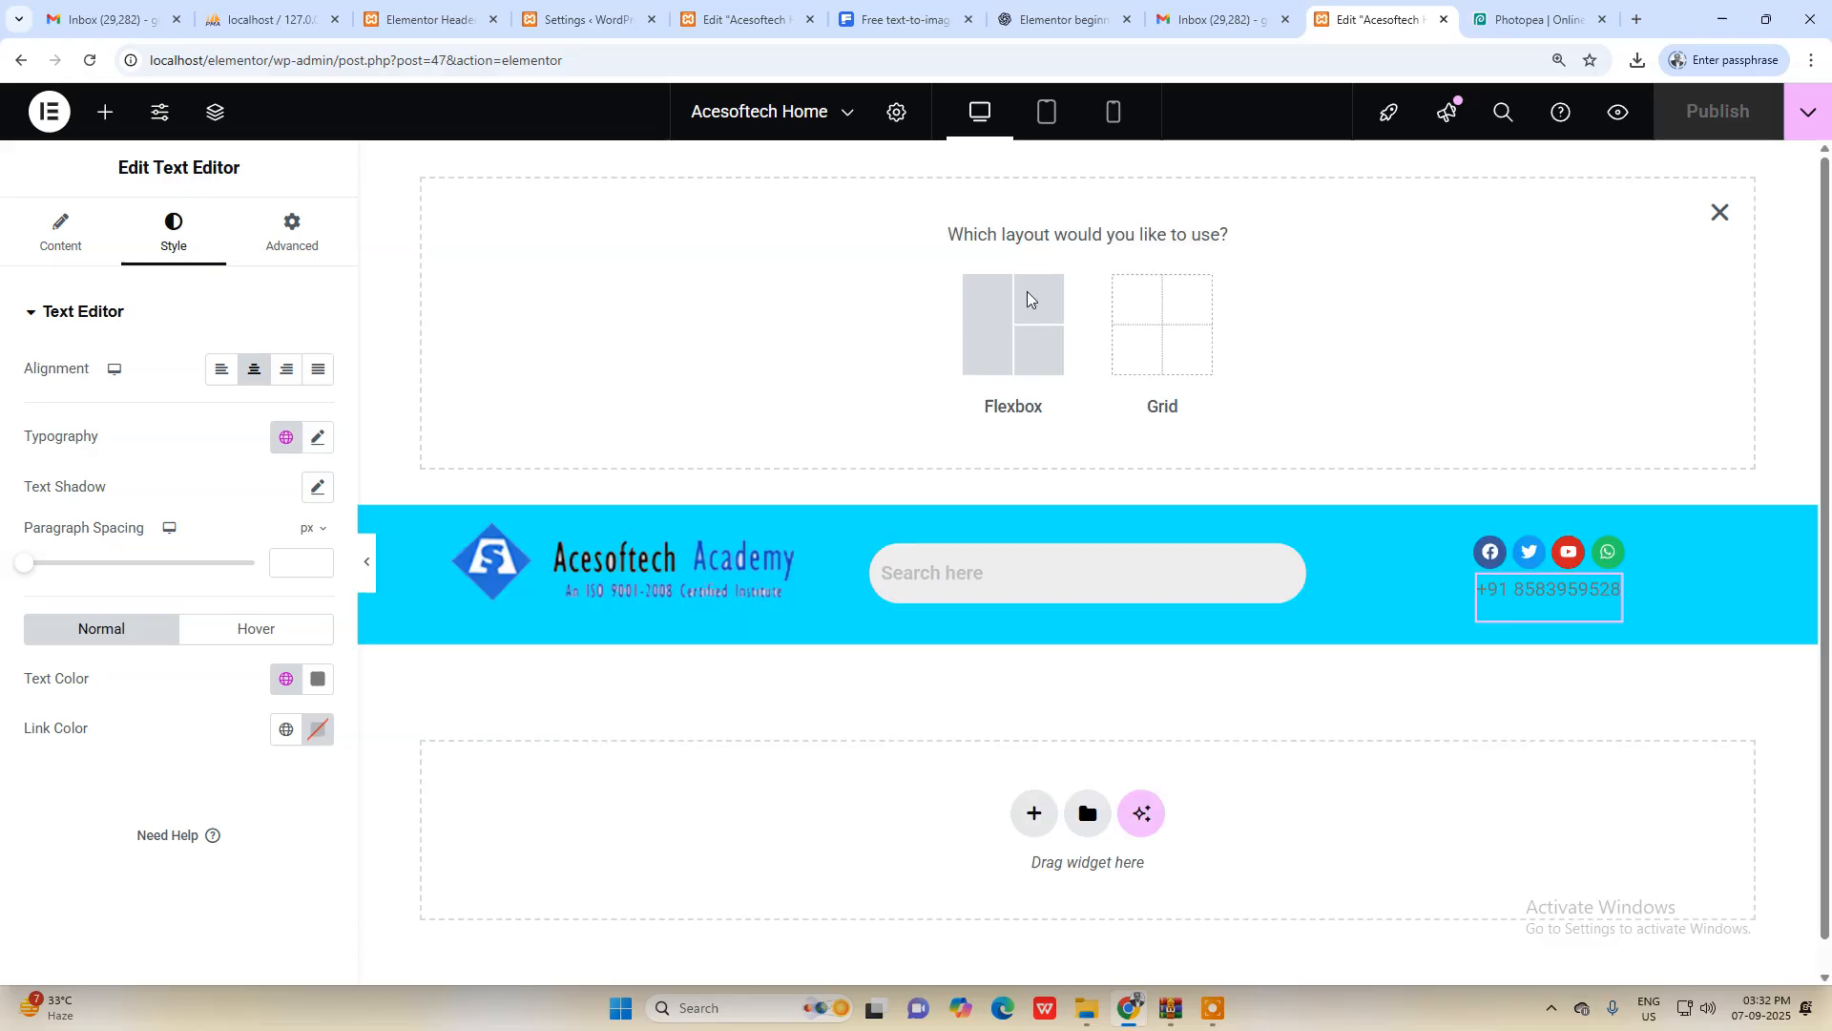
left_click(1155, 334)
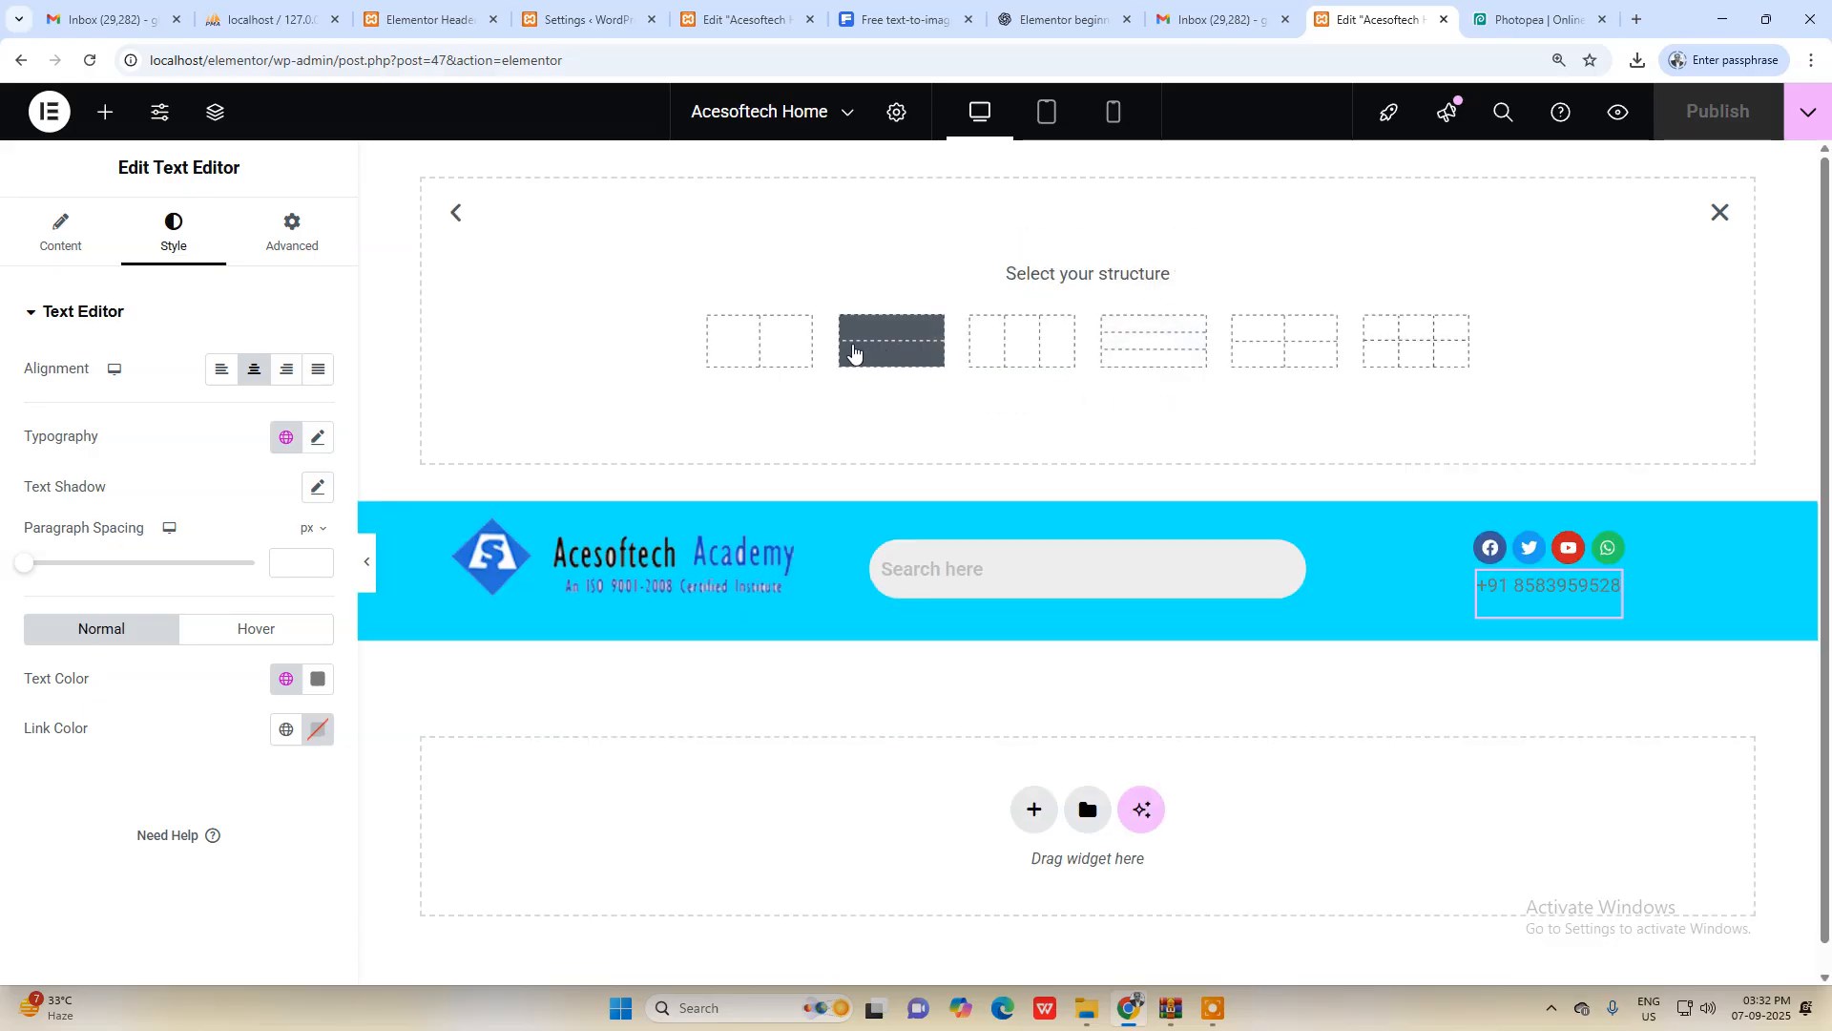
left_click(889, 337)
left_click_drag(290, 858, 225, 858)
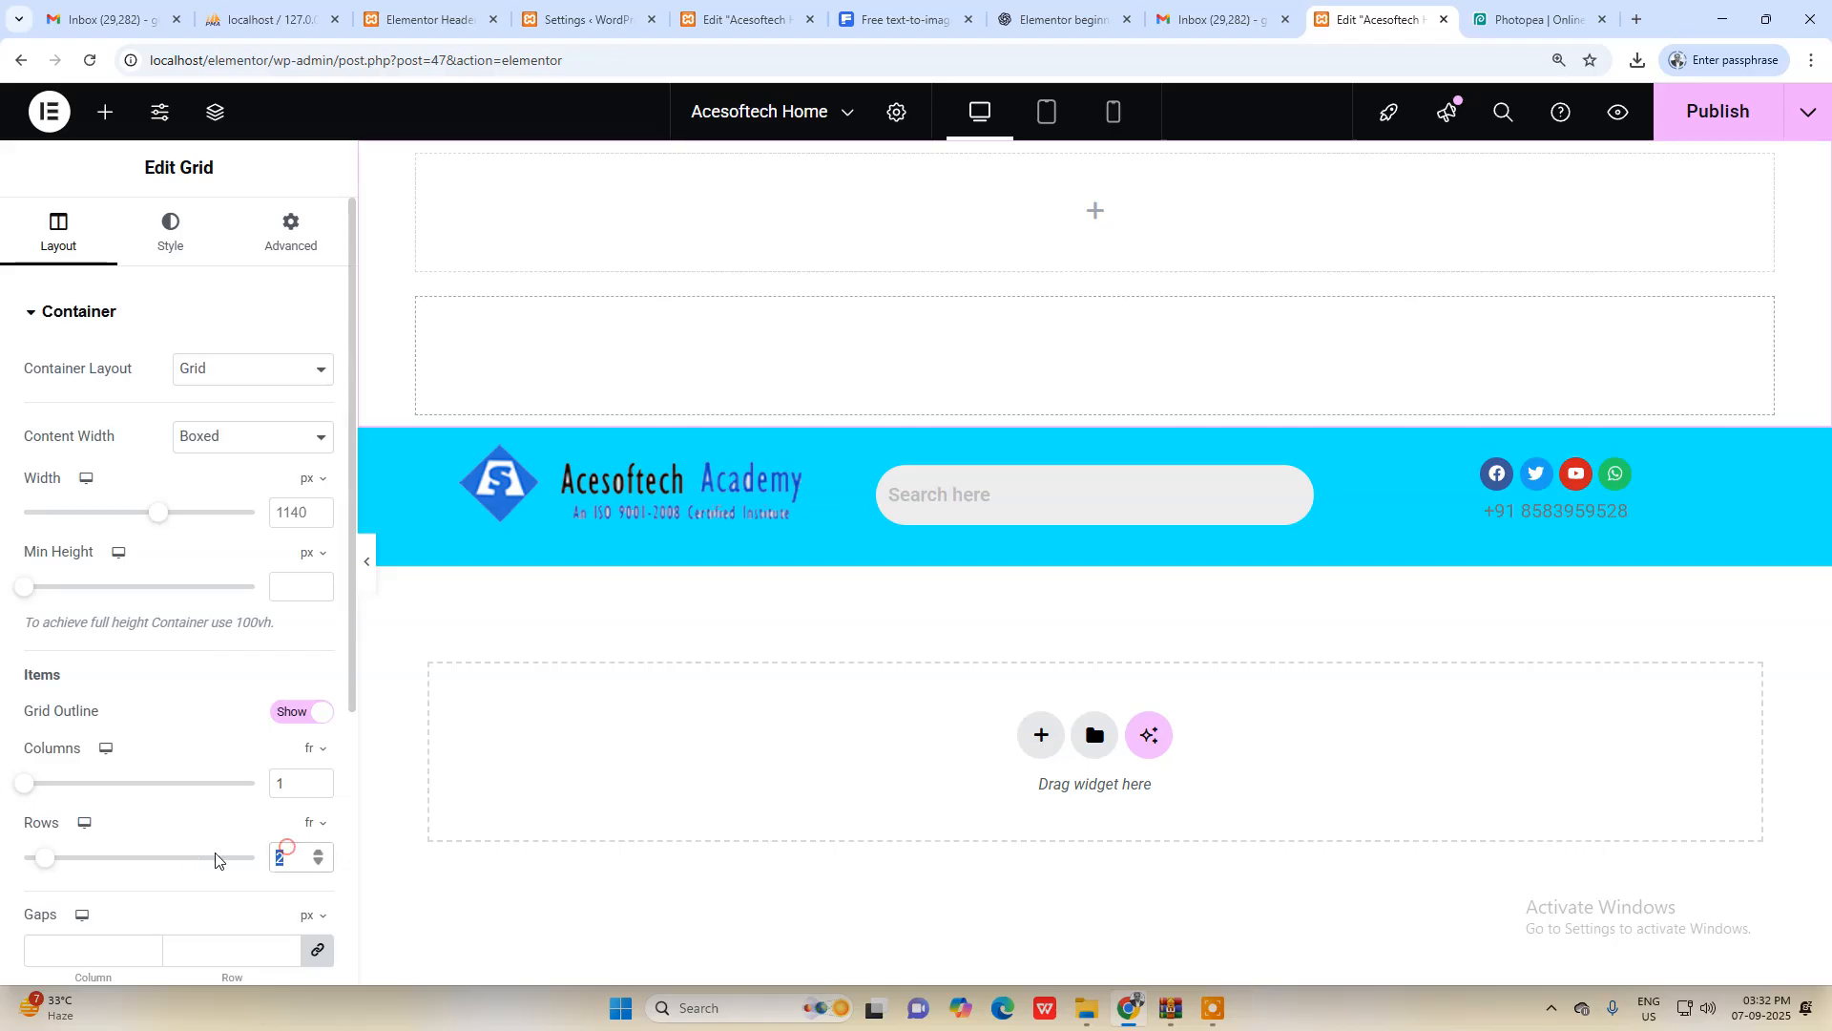
type("1")
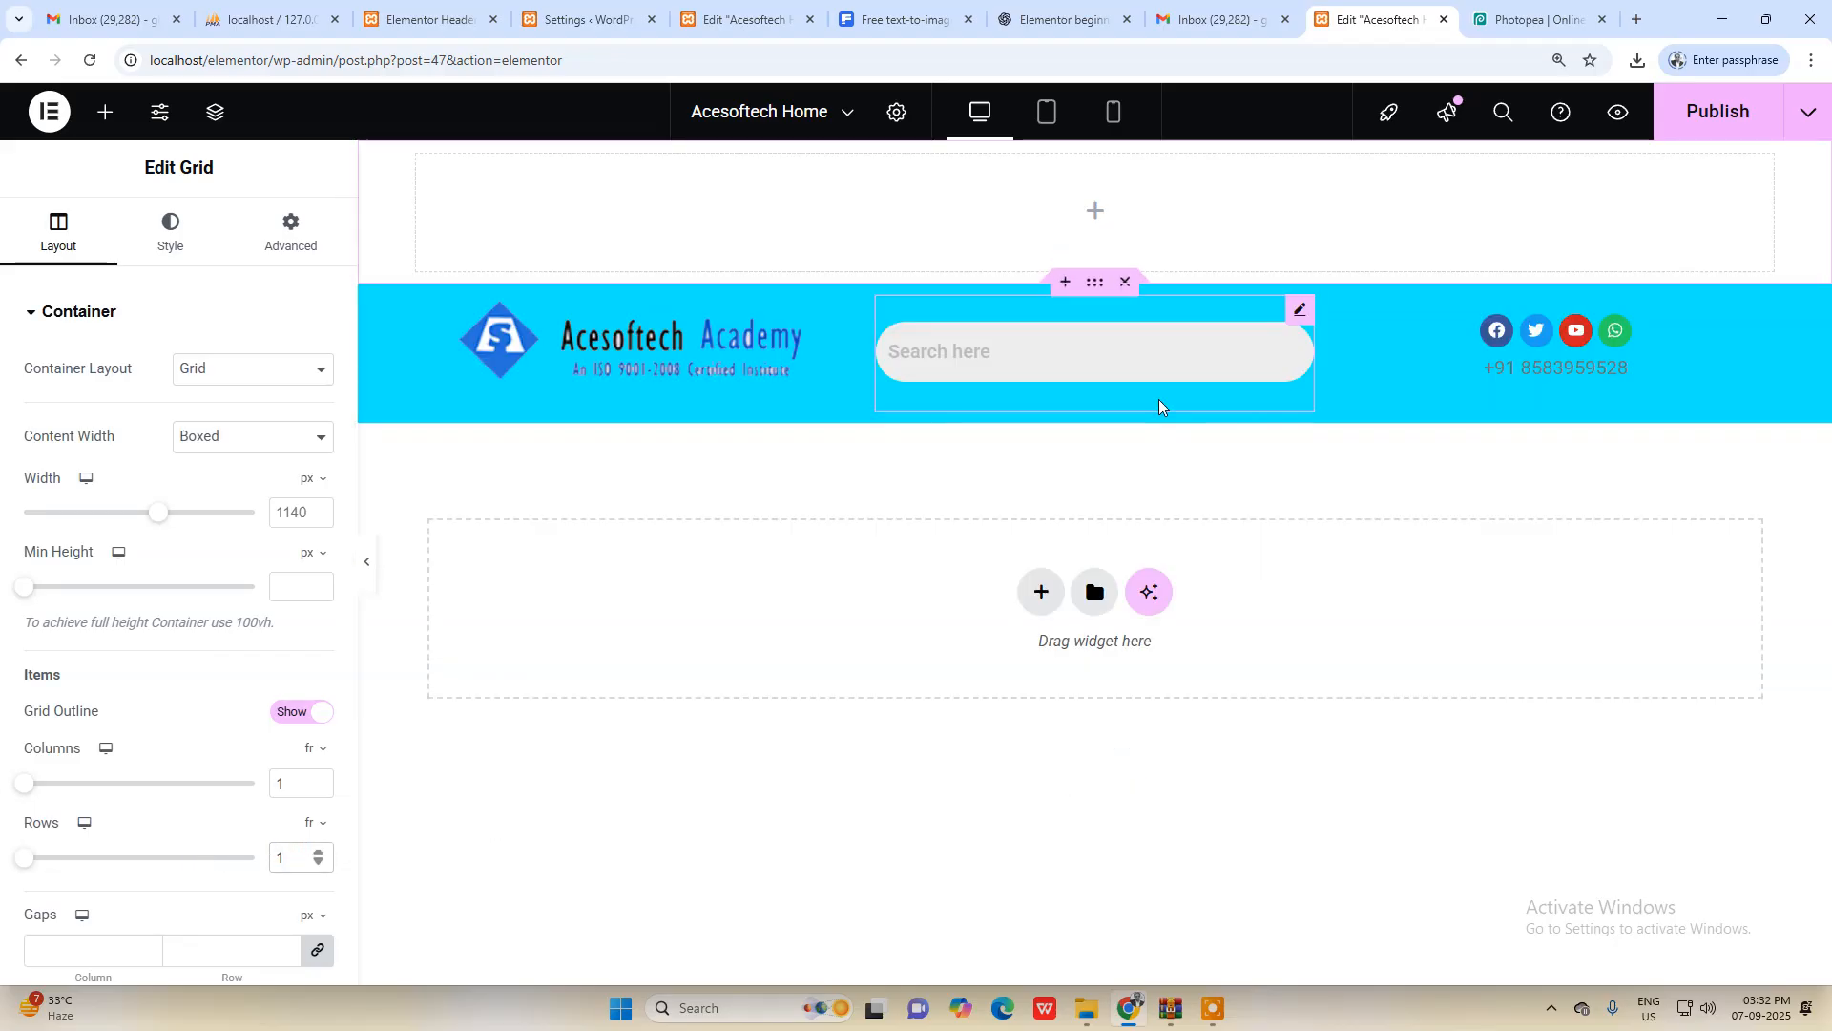
Step: Add the UAE Navigation Menu widget to the new grid and move that grid below the header
left_click(1096, 212)
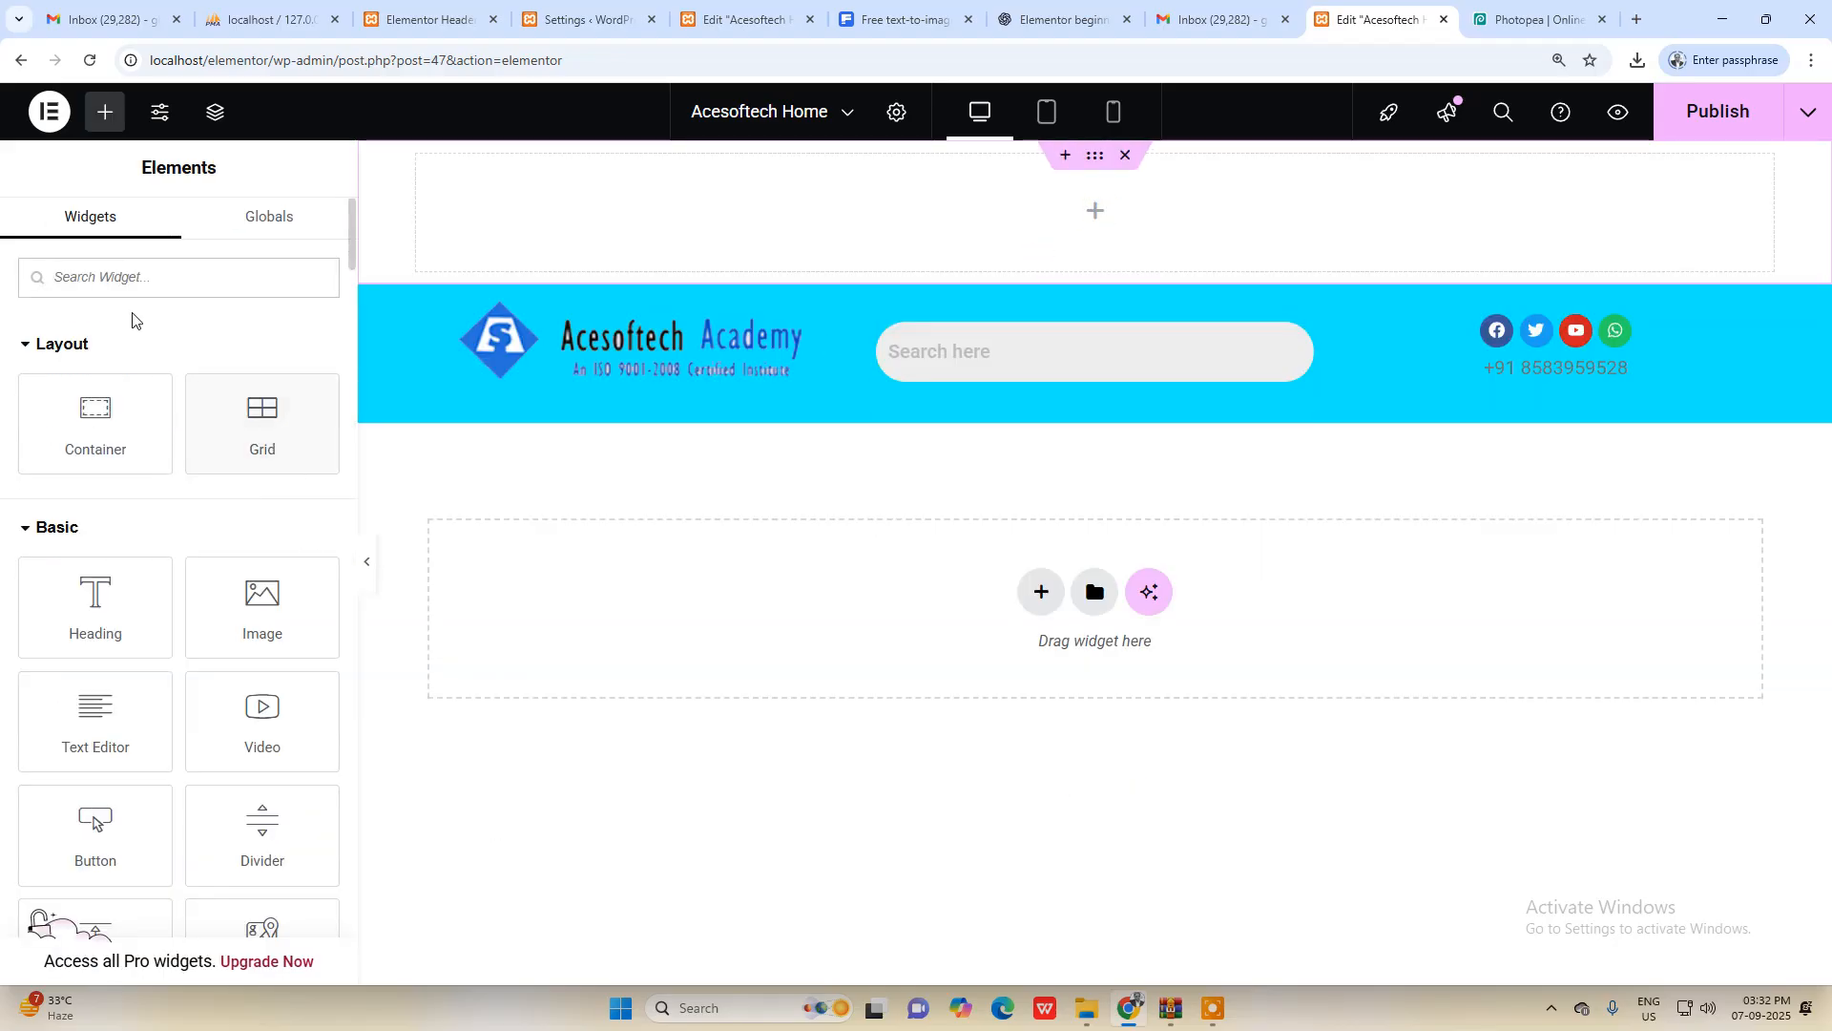
type("men")
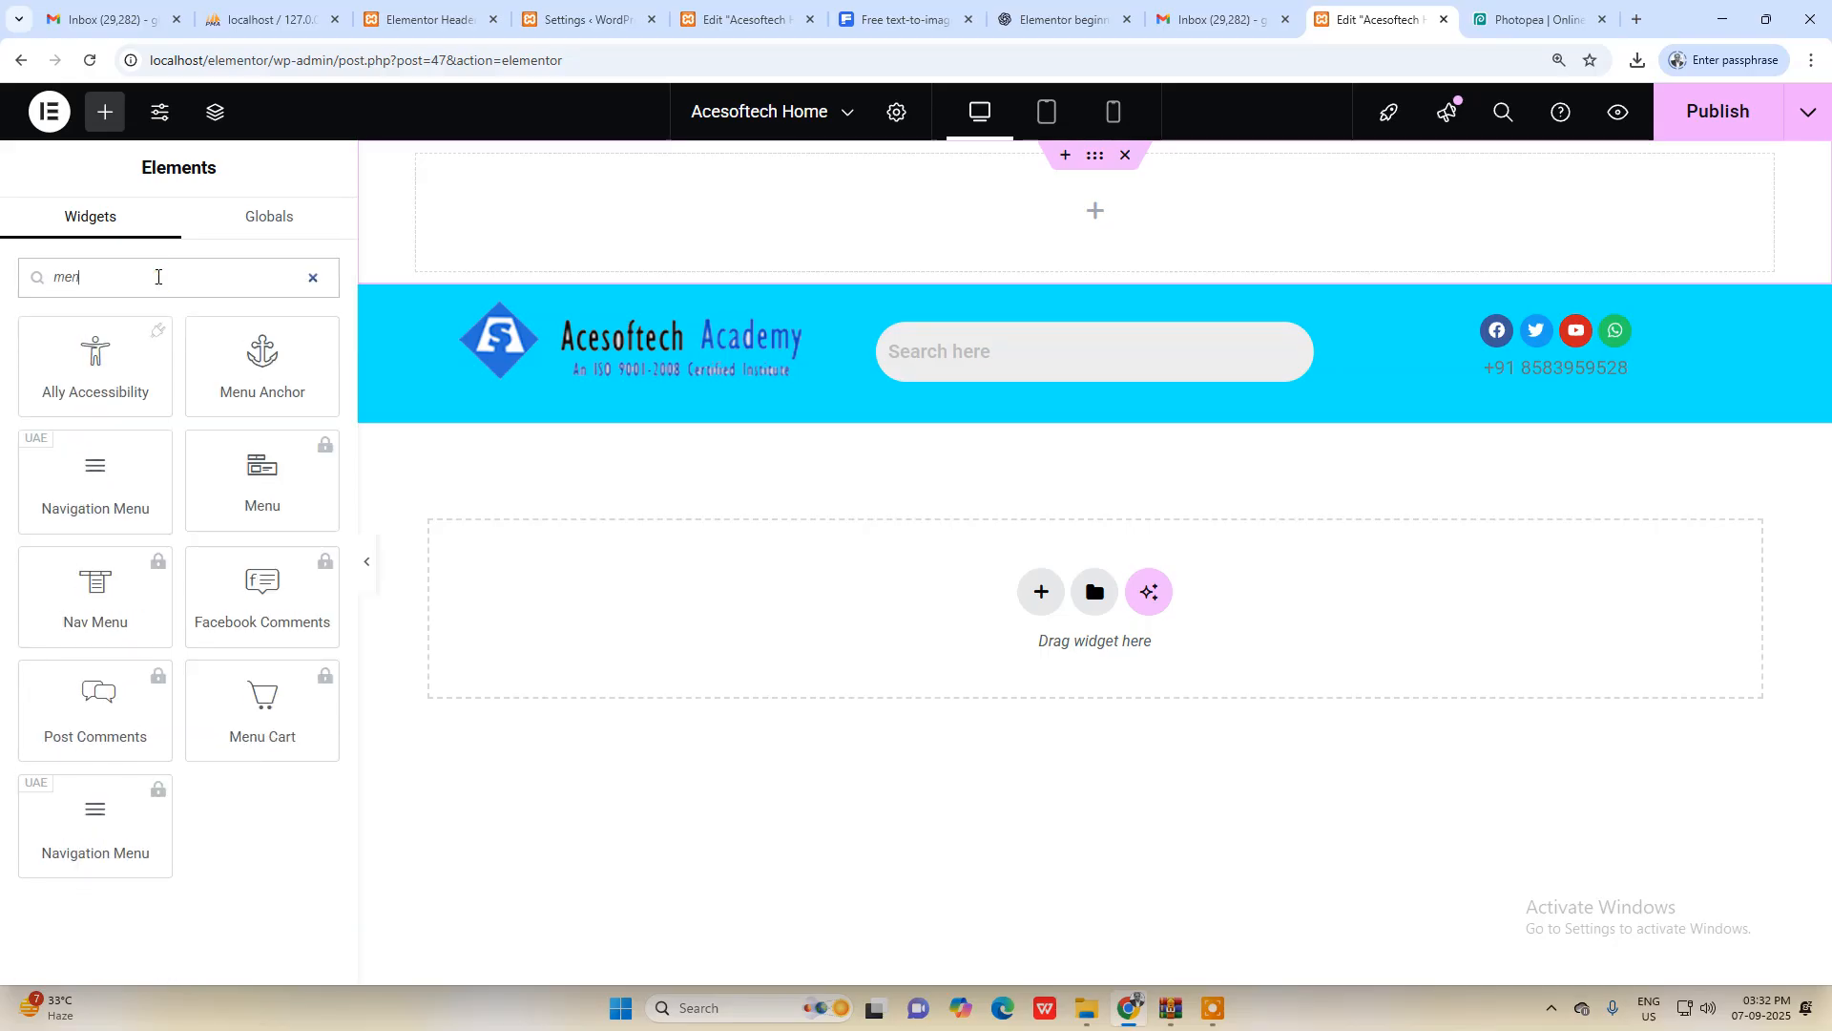
left_click(111, 481)
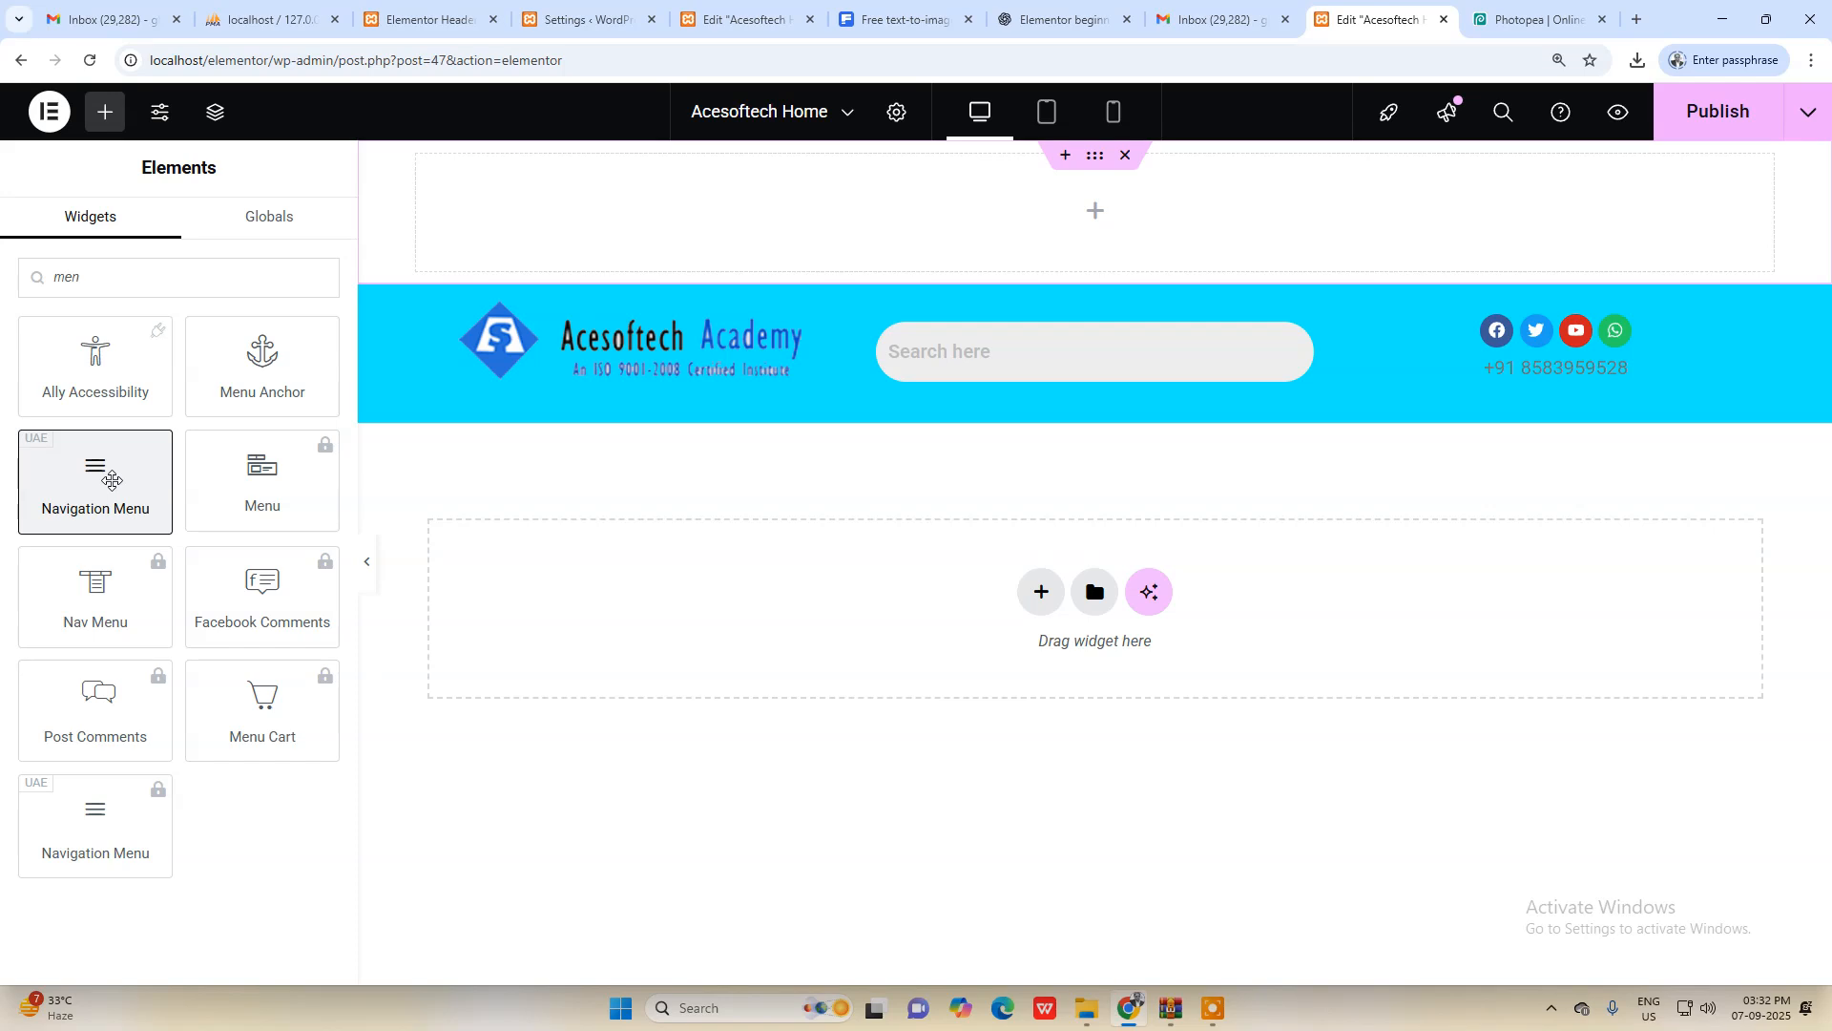
left_click(112, 480)
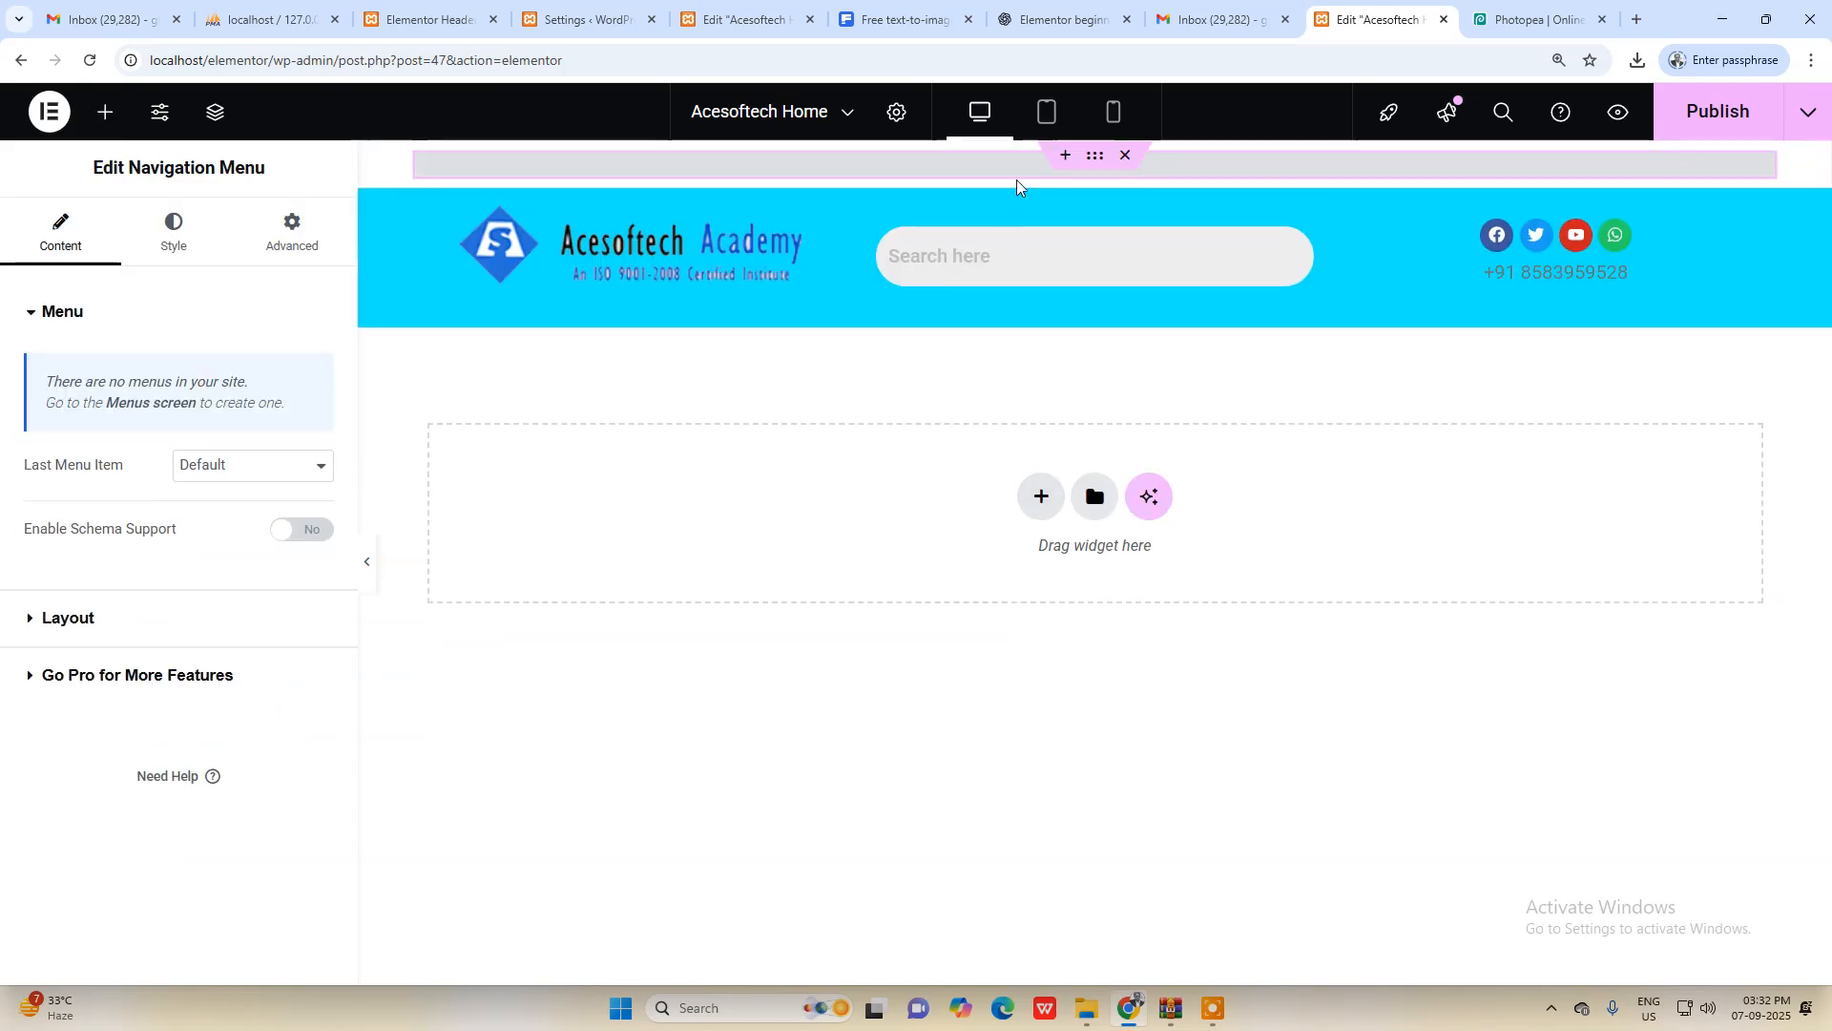
left_click_drag(1095, 154, 1105, 366)
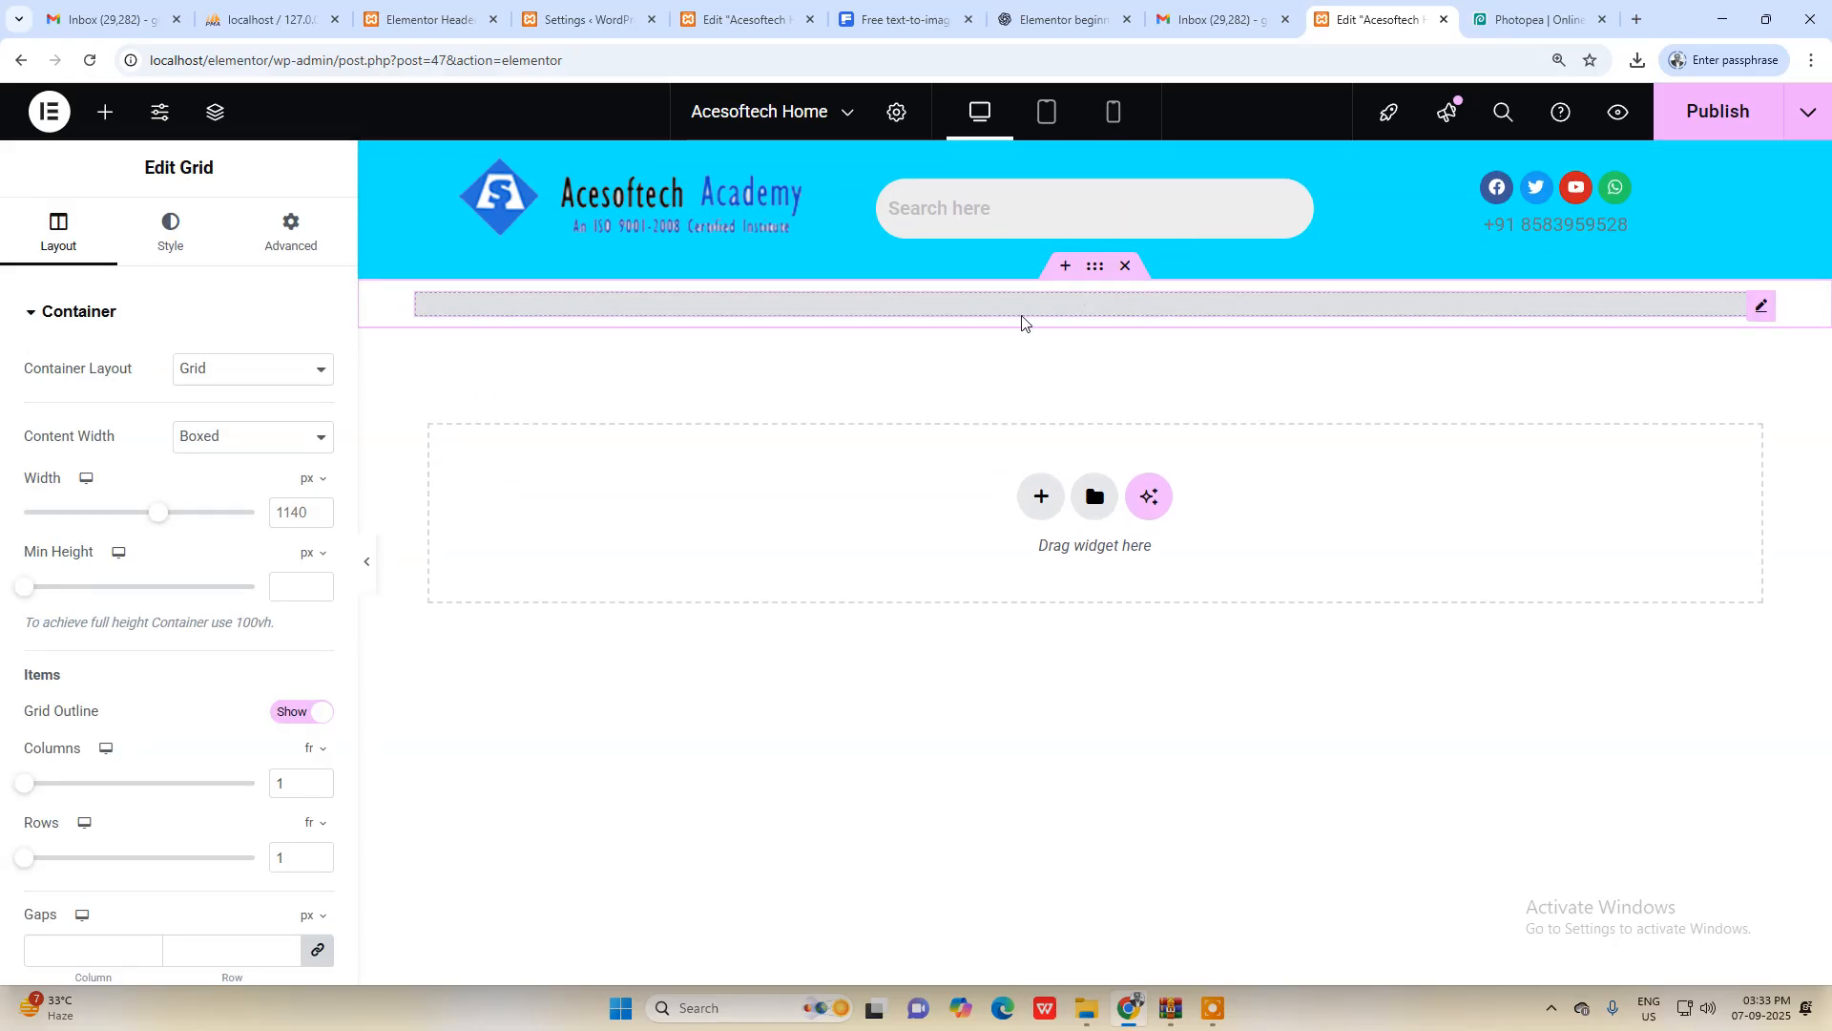
Step: Open the page structure and try to reposition the navigation menu grid at the end of the list
left_click(214, 115)
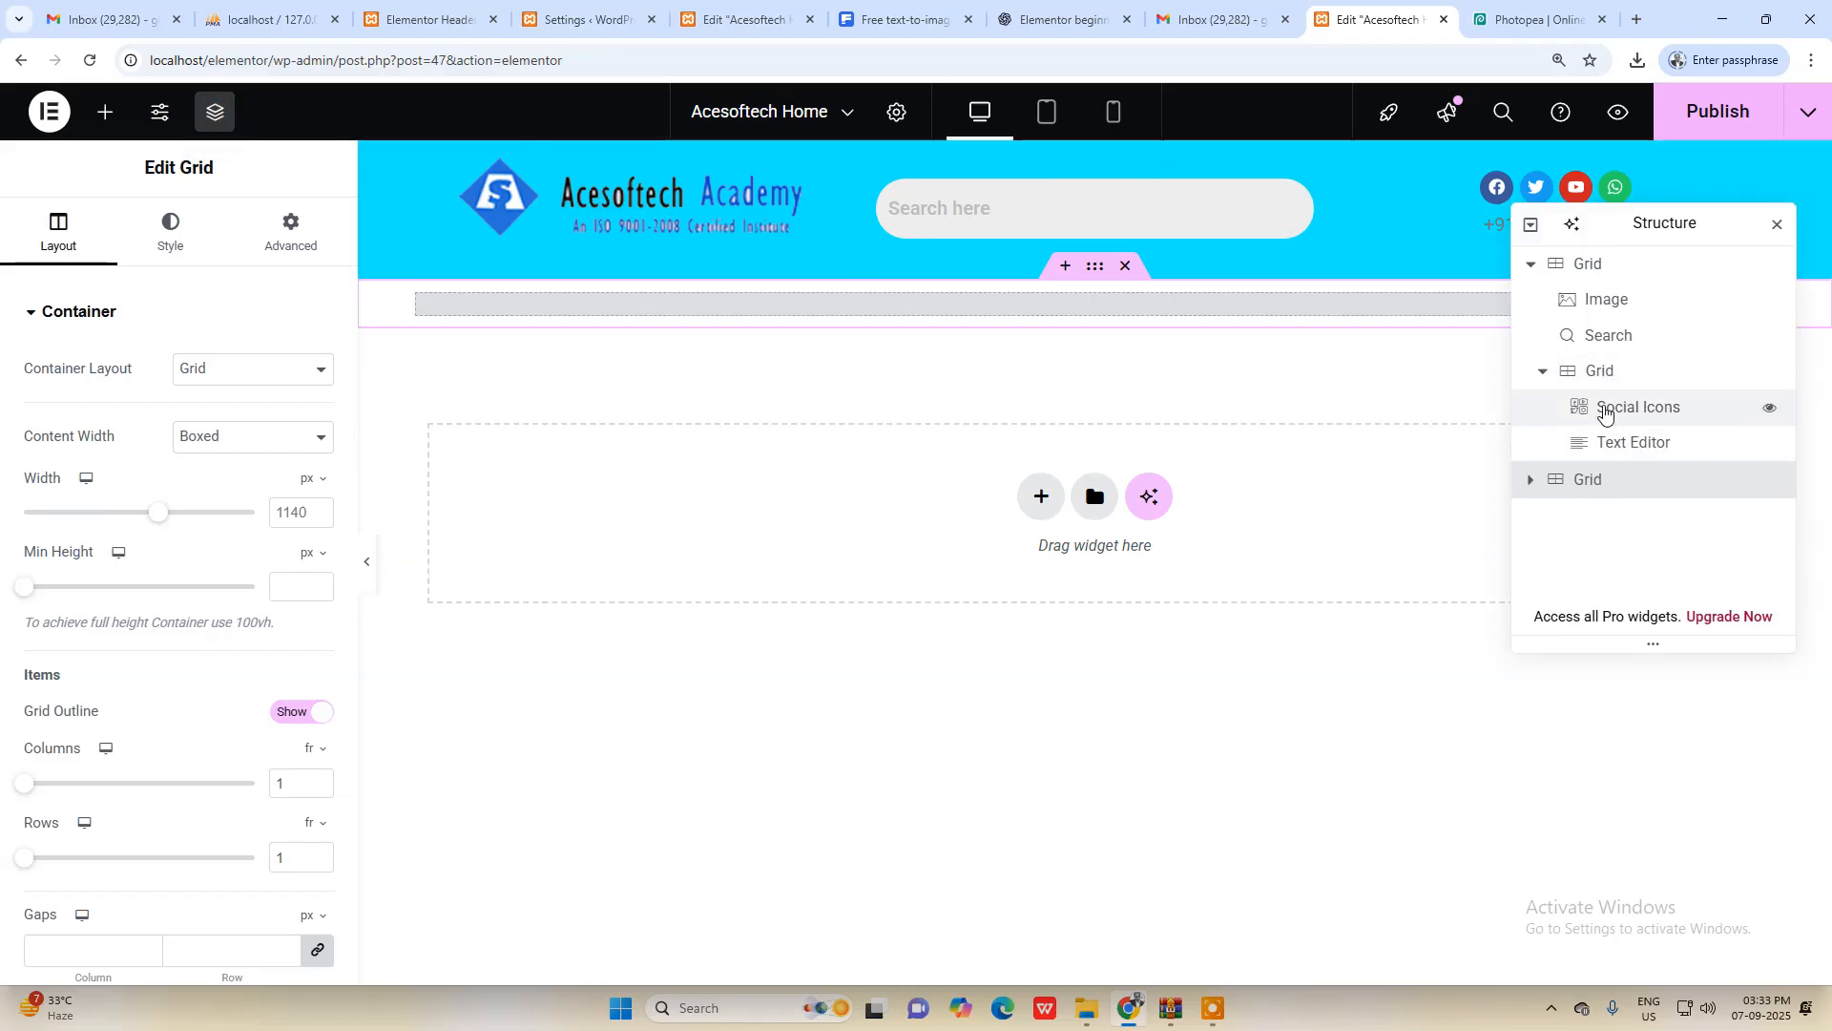
left_click_drag(1589, 479, 1573, 560)
left_click_drag(1568, 483, 1556, 556)
left_click_drag(1577, 474, 1567, 531)
left_click_drag(1566, 445, 1546, 561)
left_click_drag(1604, 496, 1536, 565)
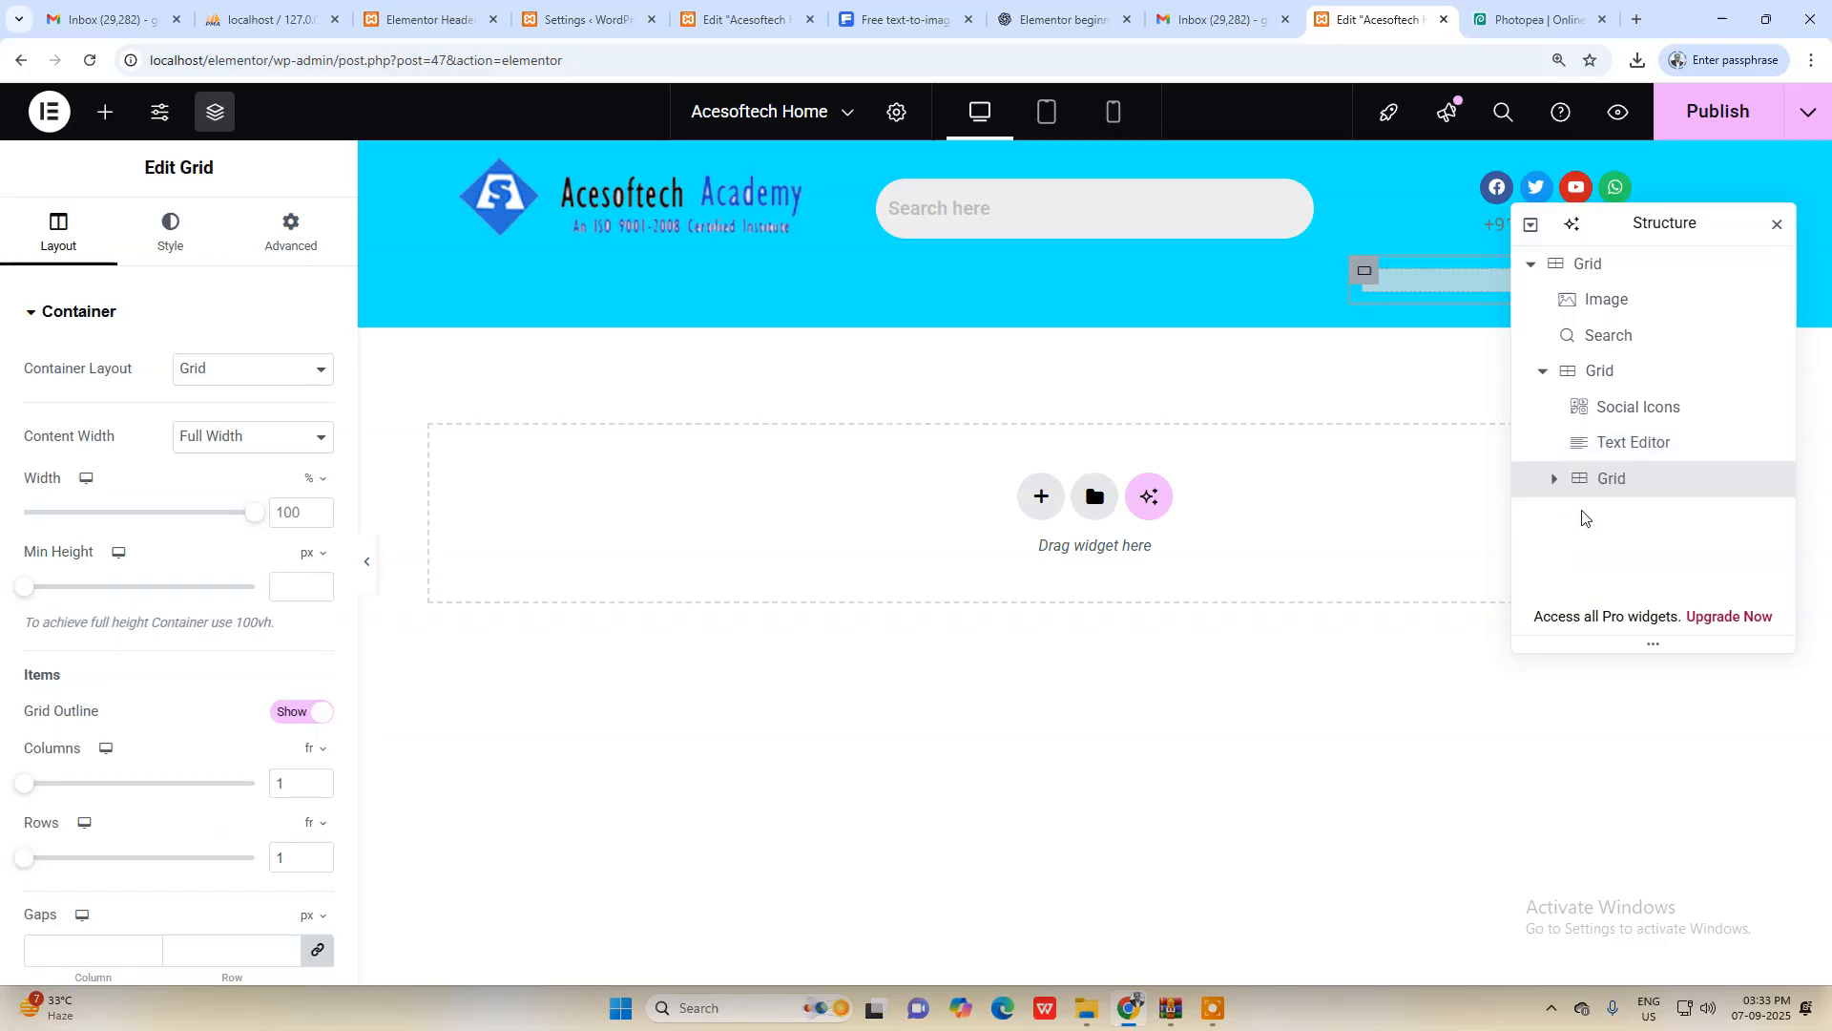
Step: Try to move the nested navigation menu grid out of the contact grid within the page structure
left_click_drag(1677, 225, 1608, 416)
left_click(1491, 673)
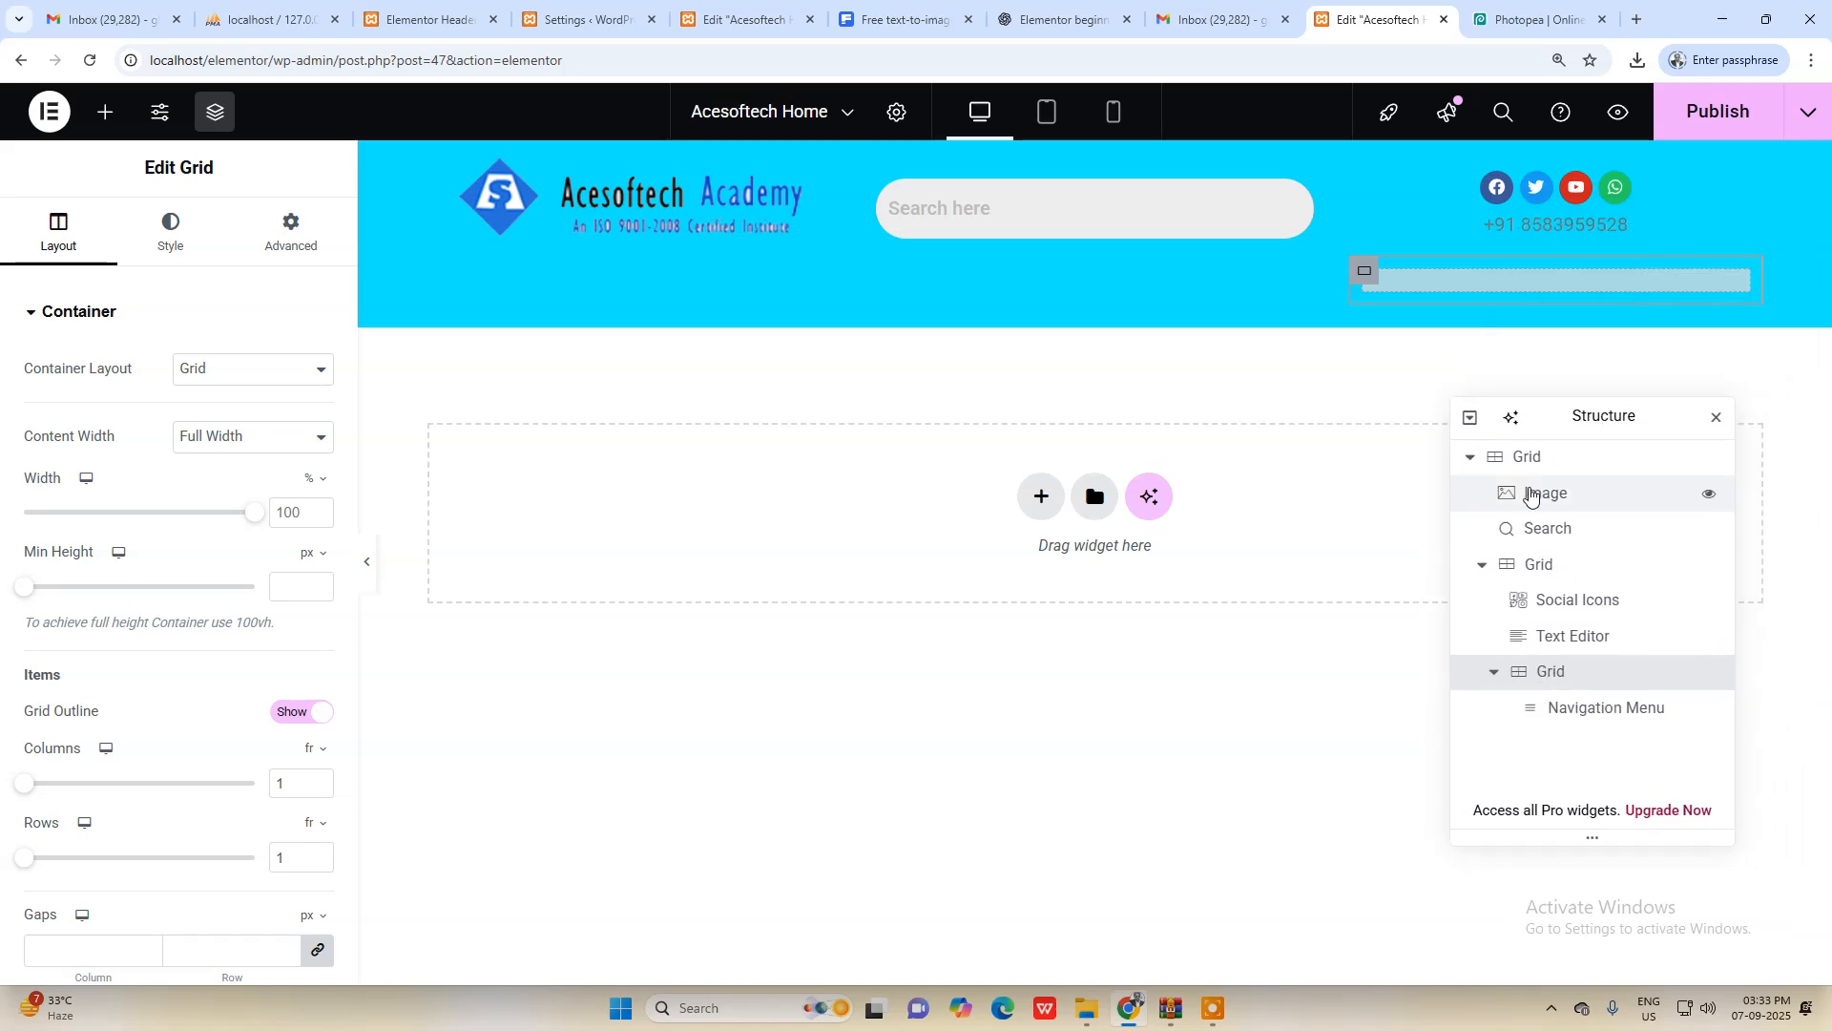
left_click_drag(1522, 675, 1578, 721)
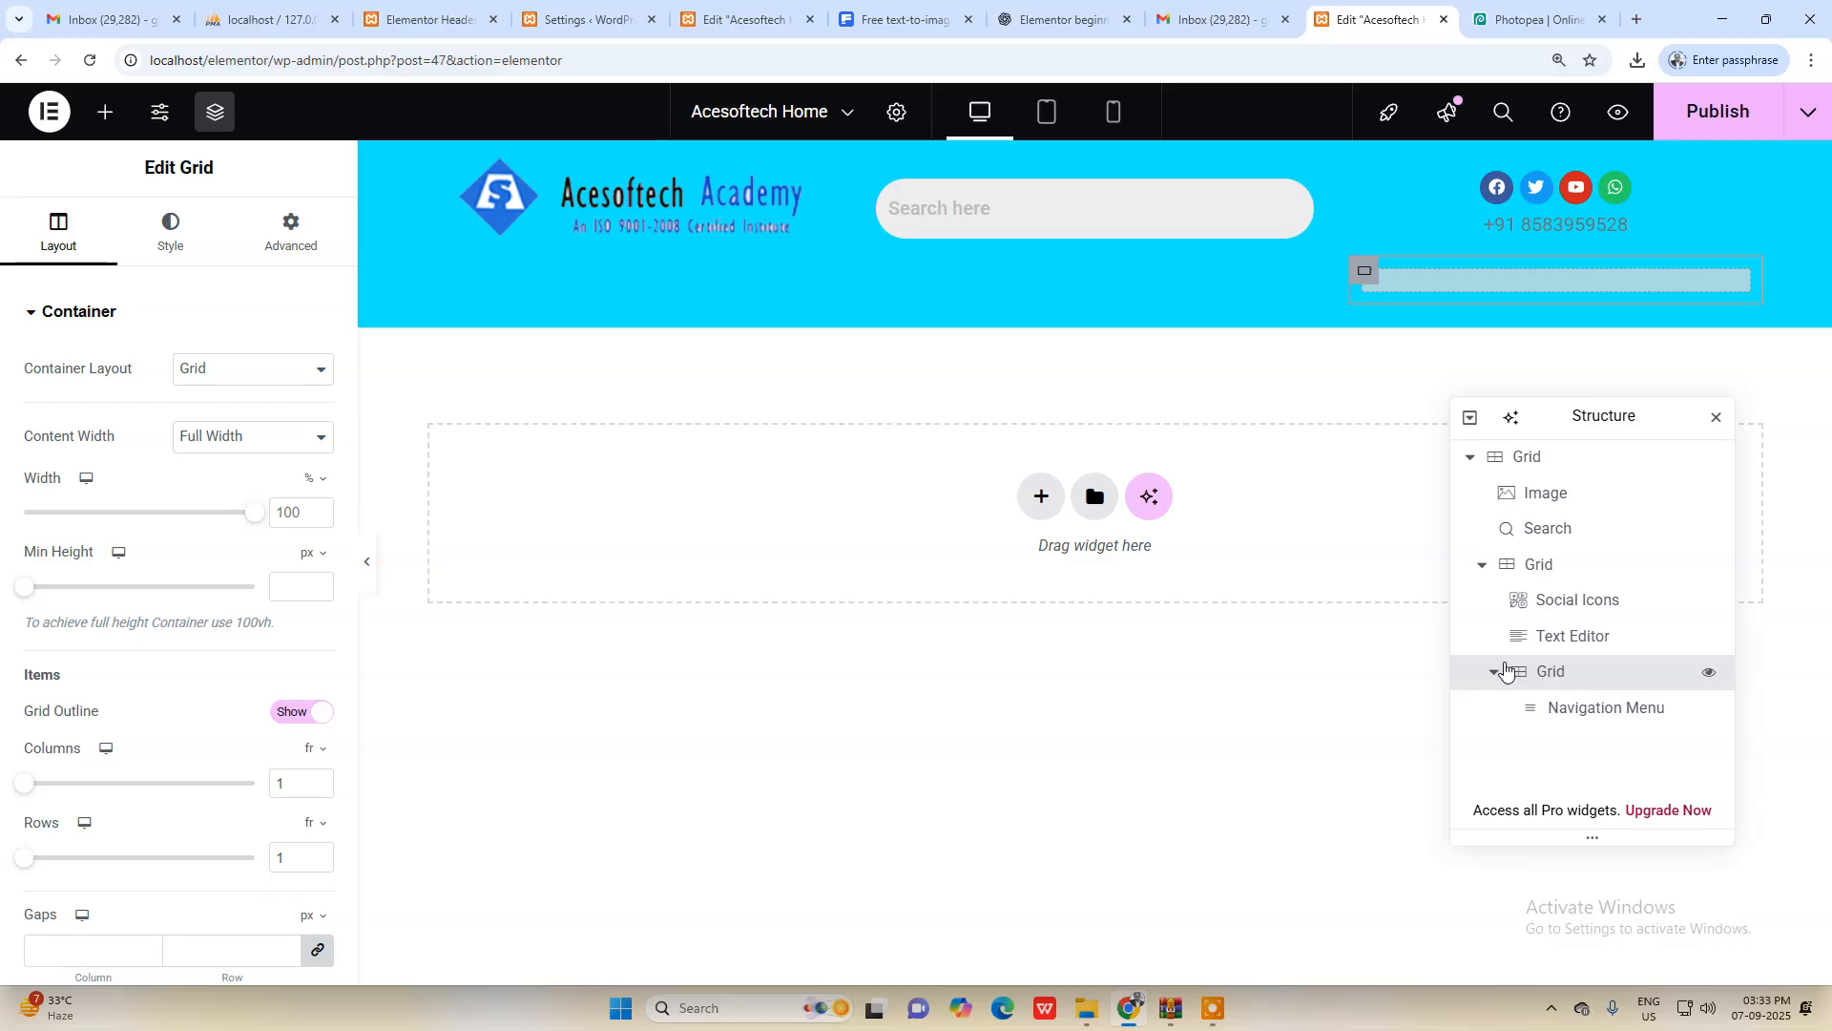
left_click(1482, 465)
left_click(1468, 463)
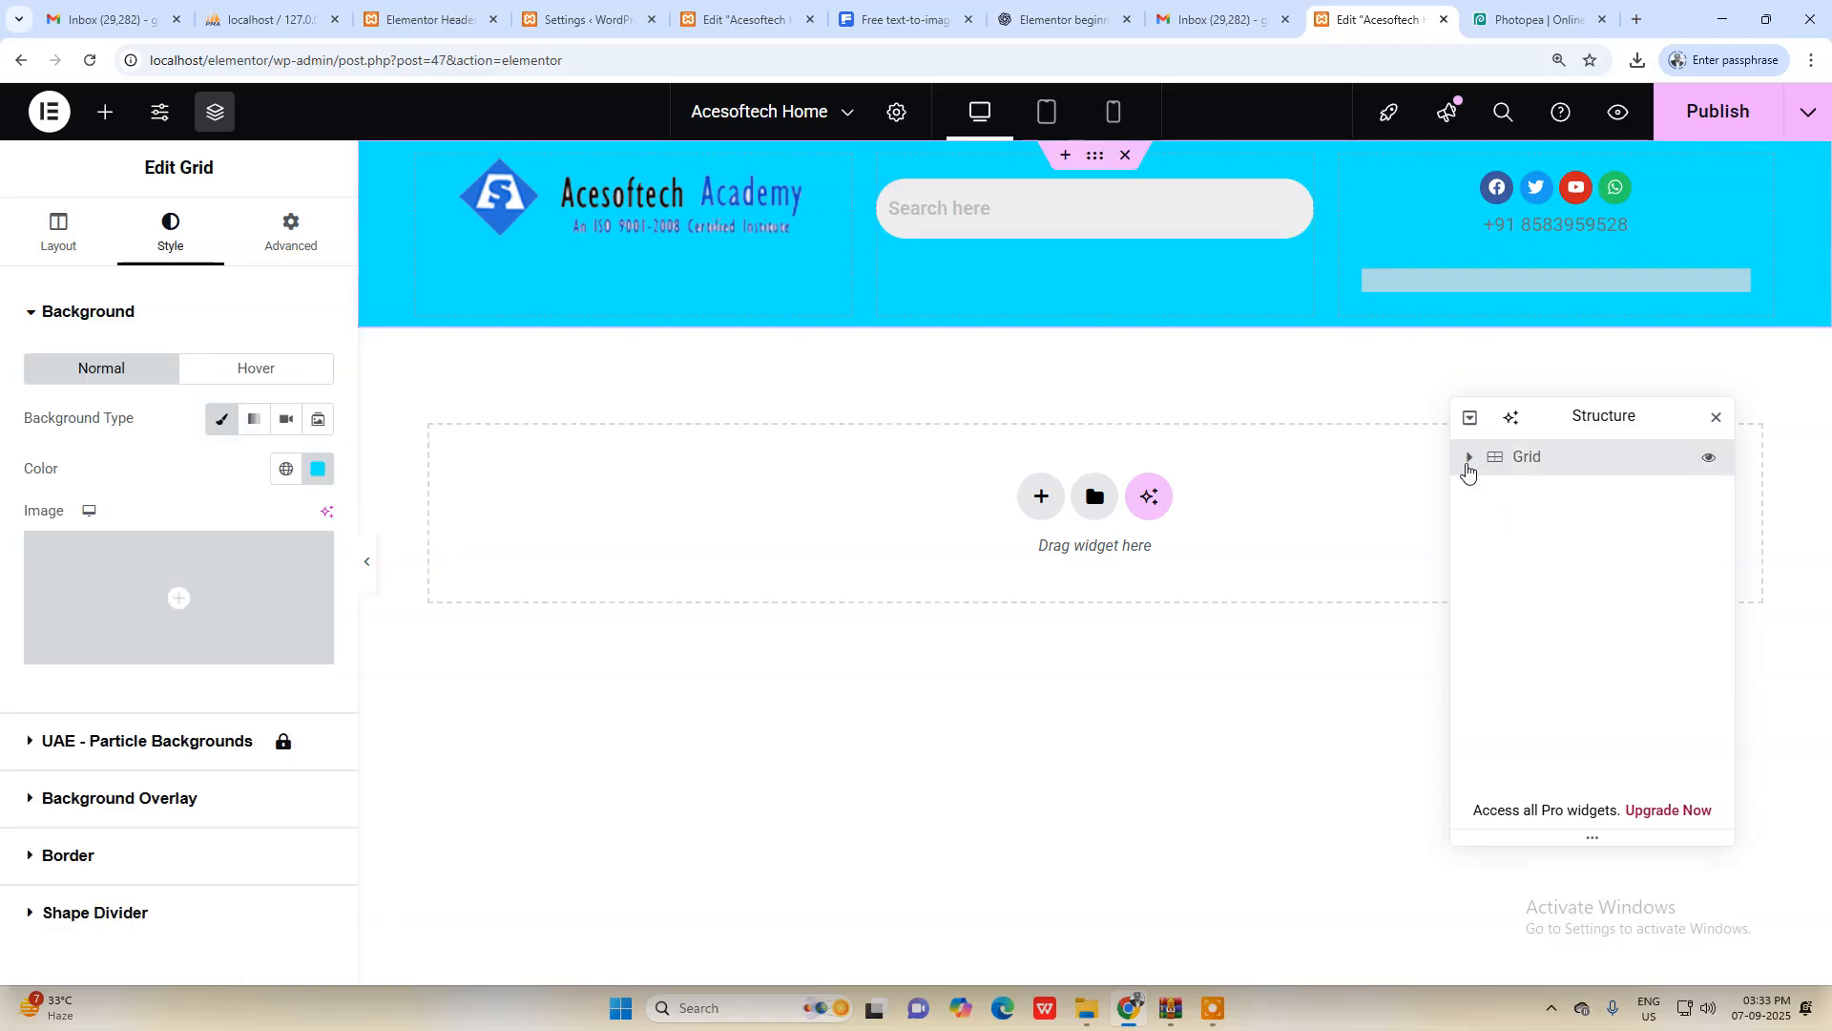
left_click(1467, 458)
left_click(1466, 460)
left_click(1467, 459)
left_click(1481, 565)
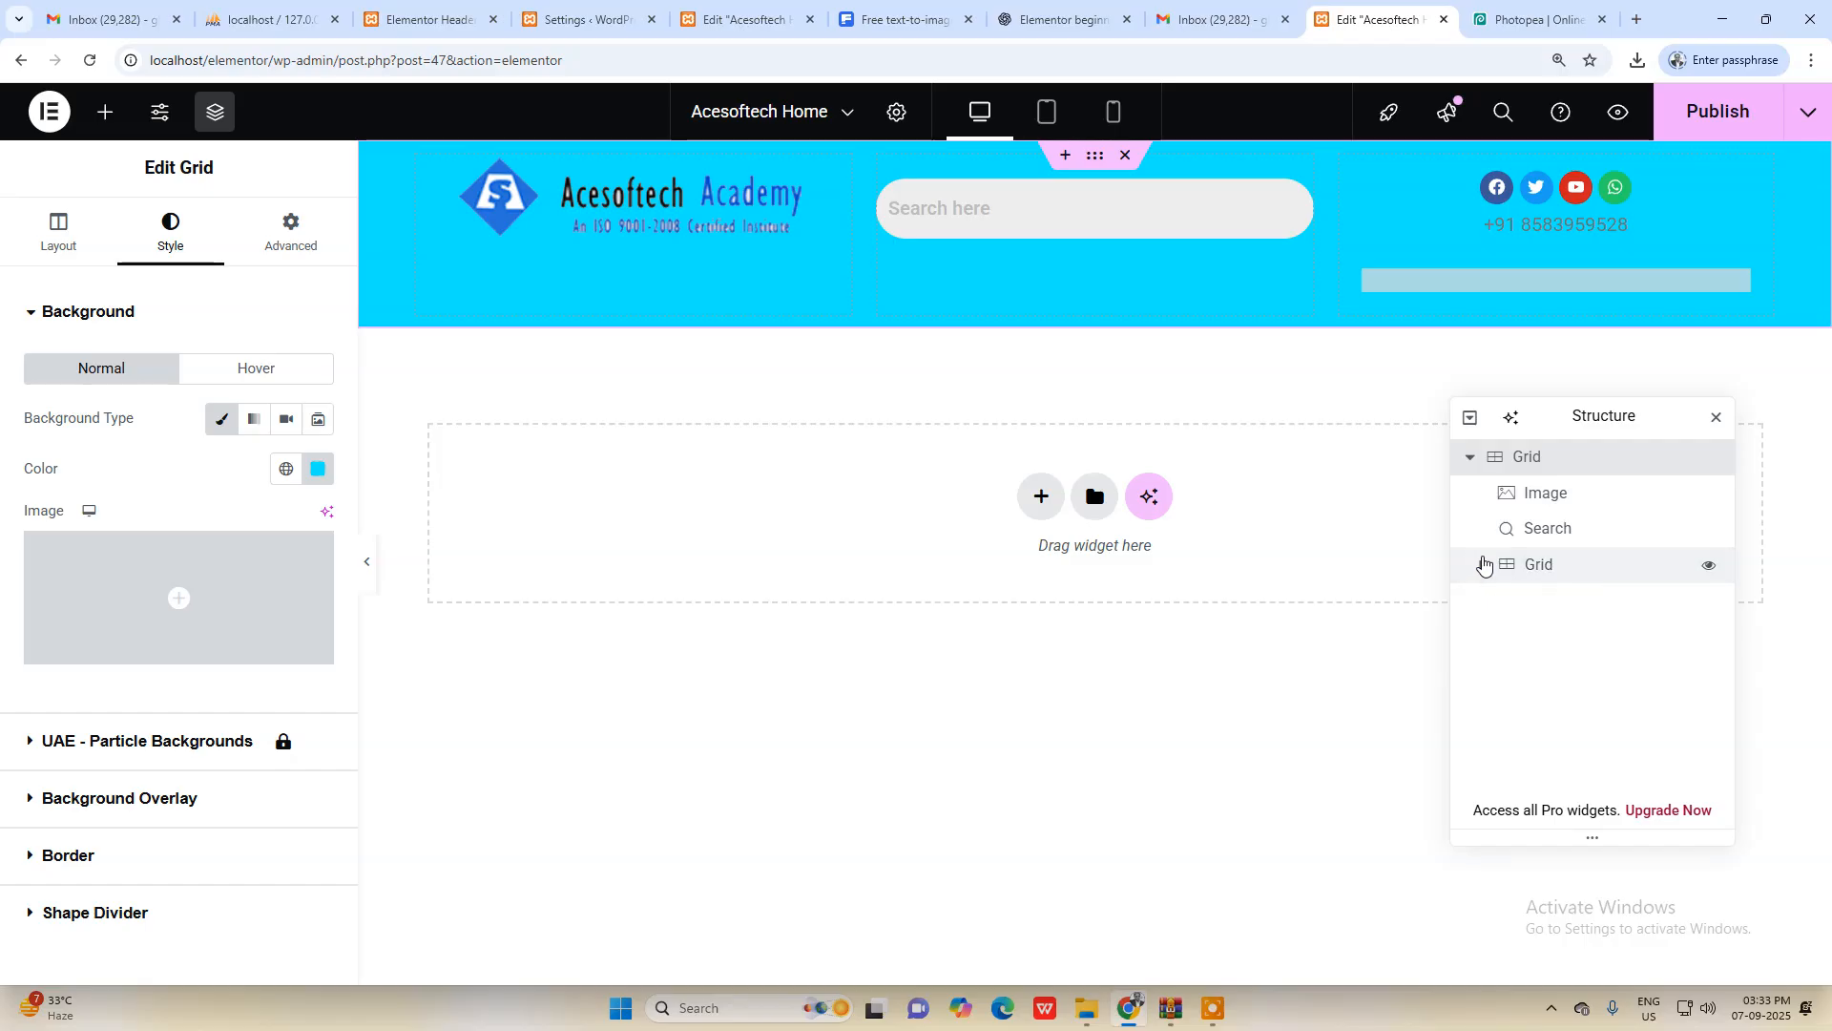
left_click(1482, 559)
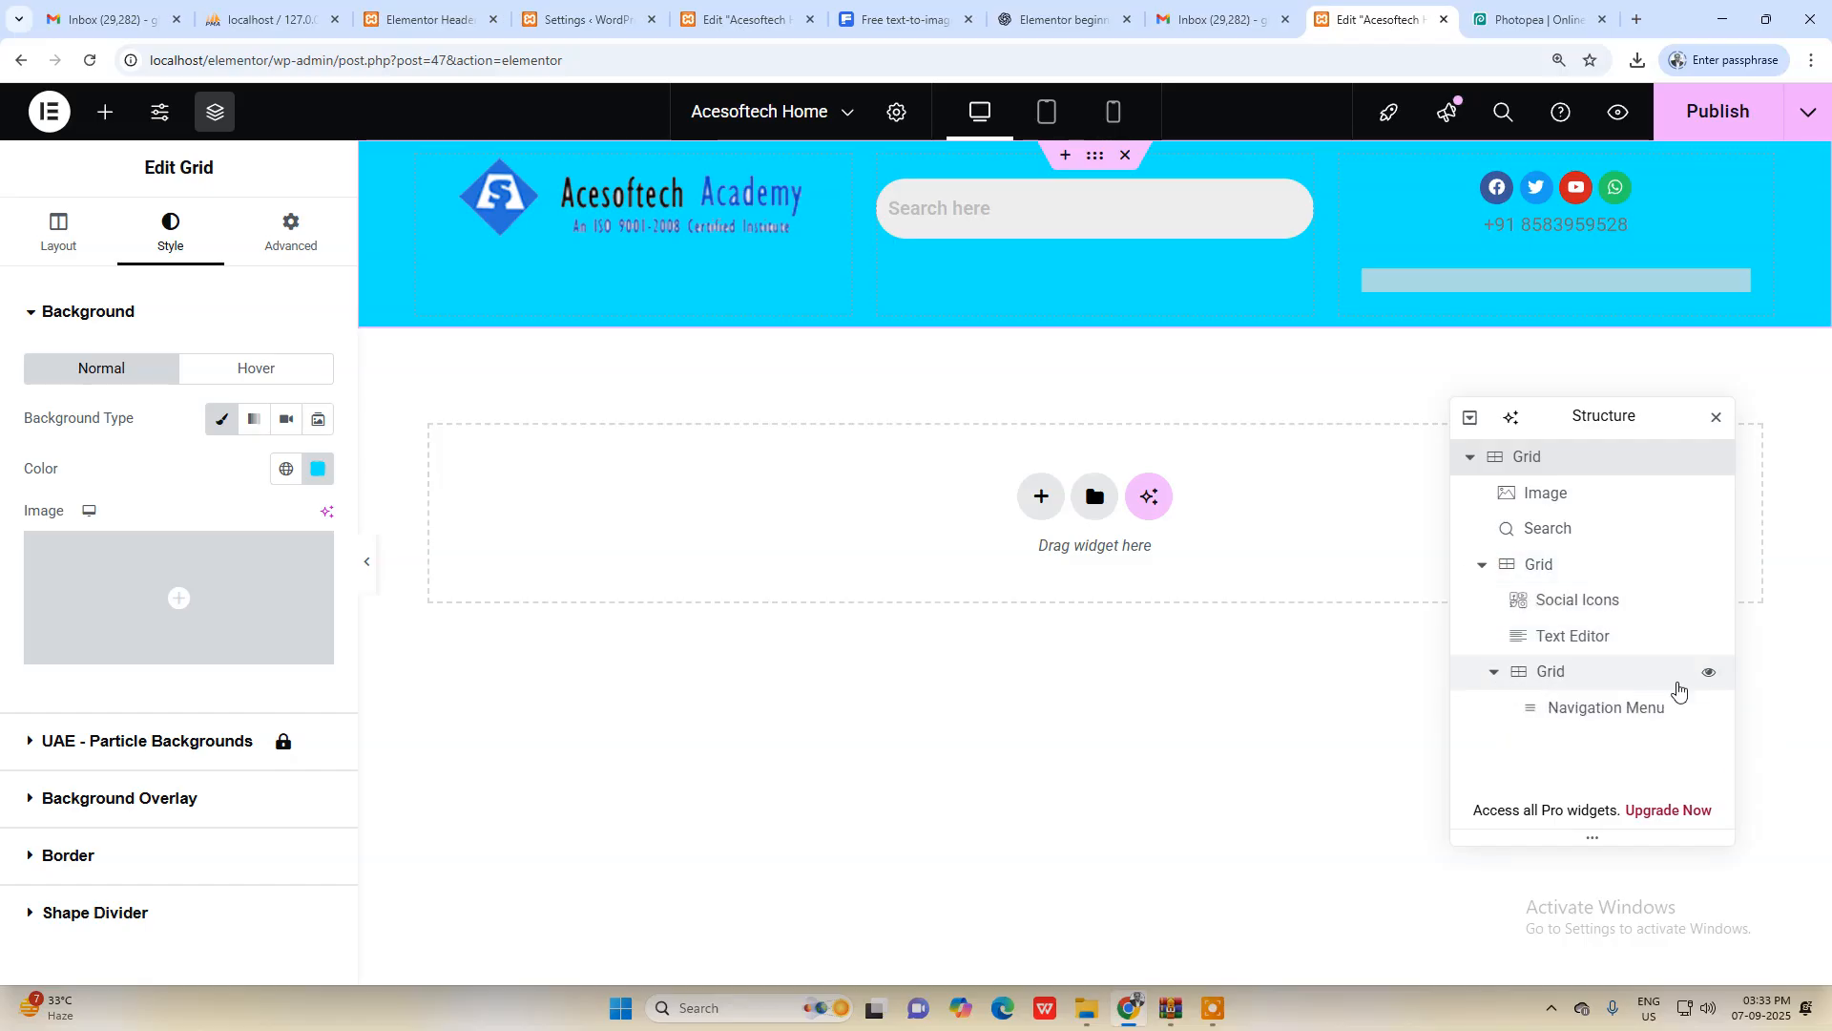
Step: Delete the navigation menu grid nested inside the header's contact grid
right_click(1611, 676)
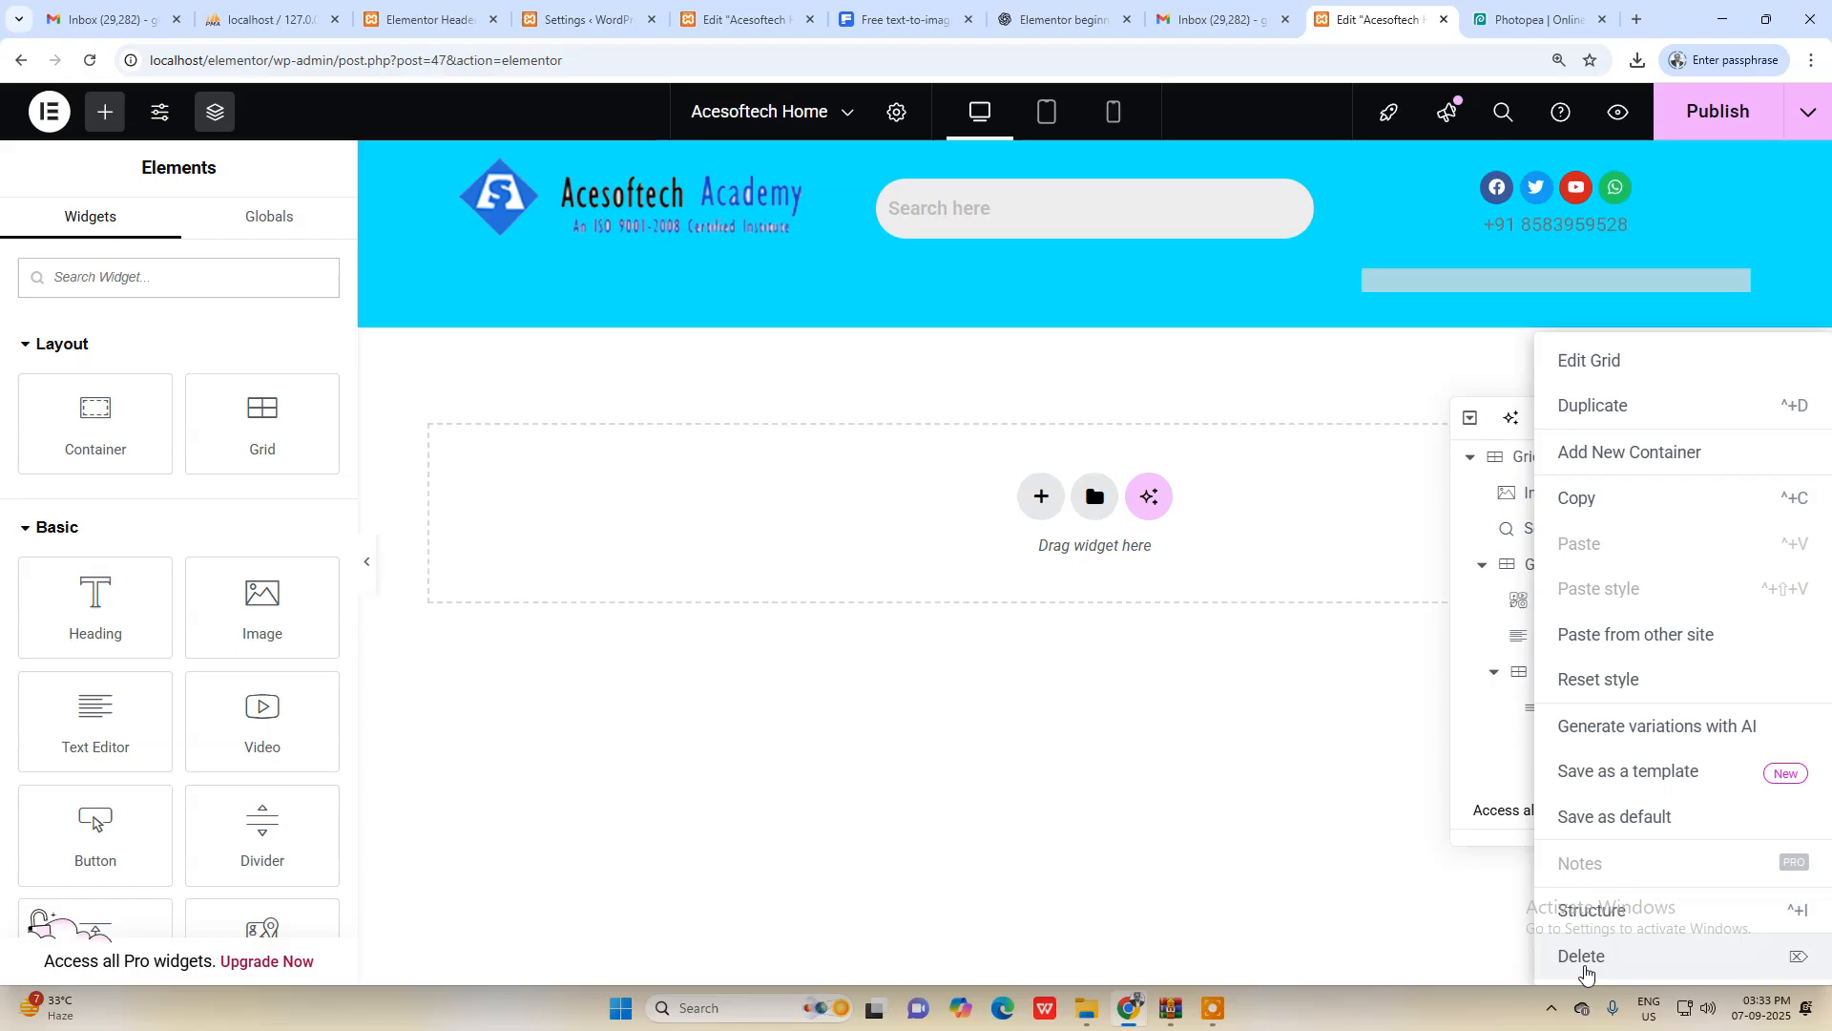
left_click(1585, 967)
left_click(1480, 565)
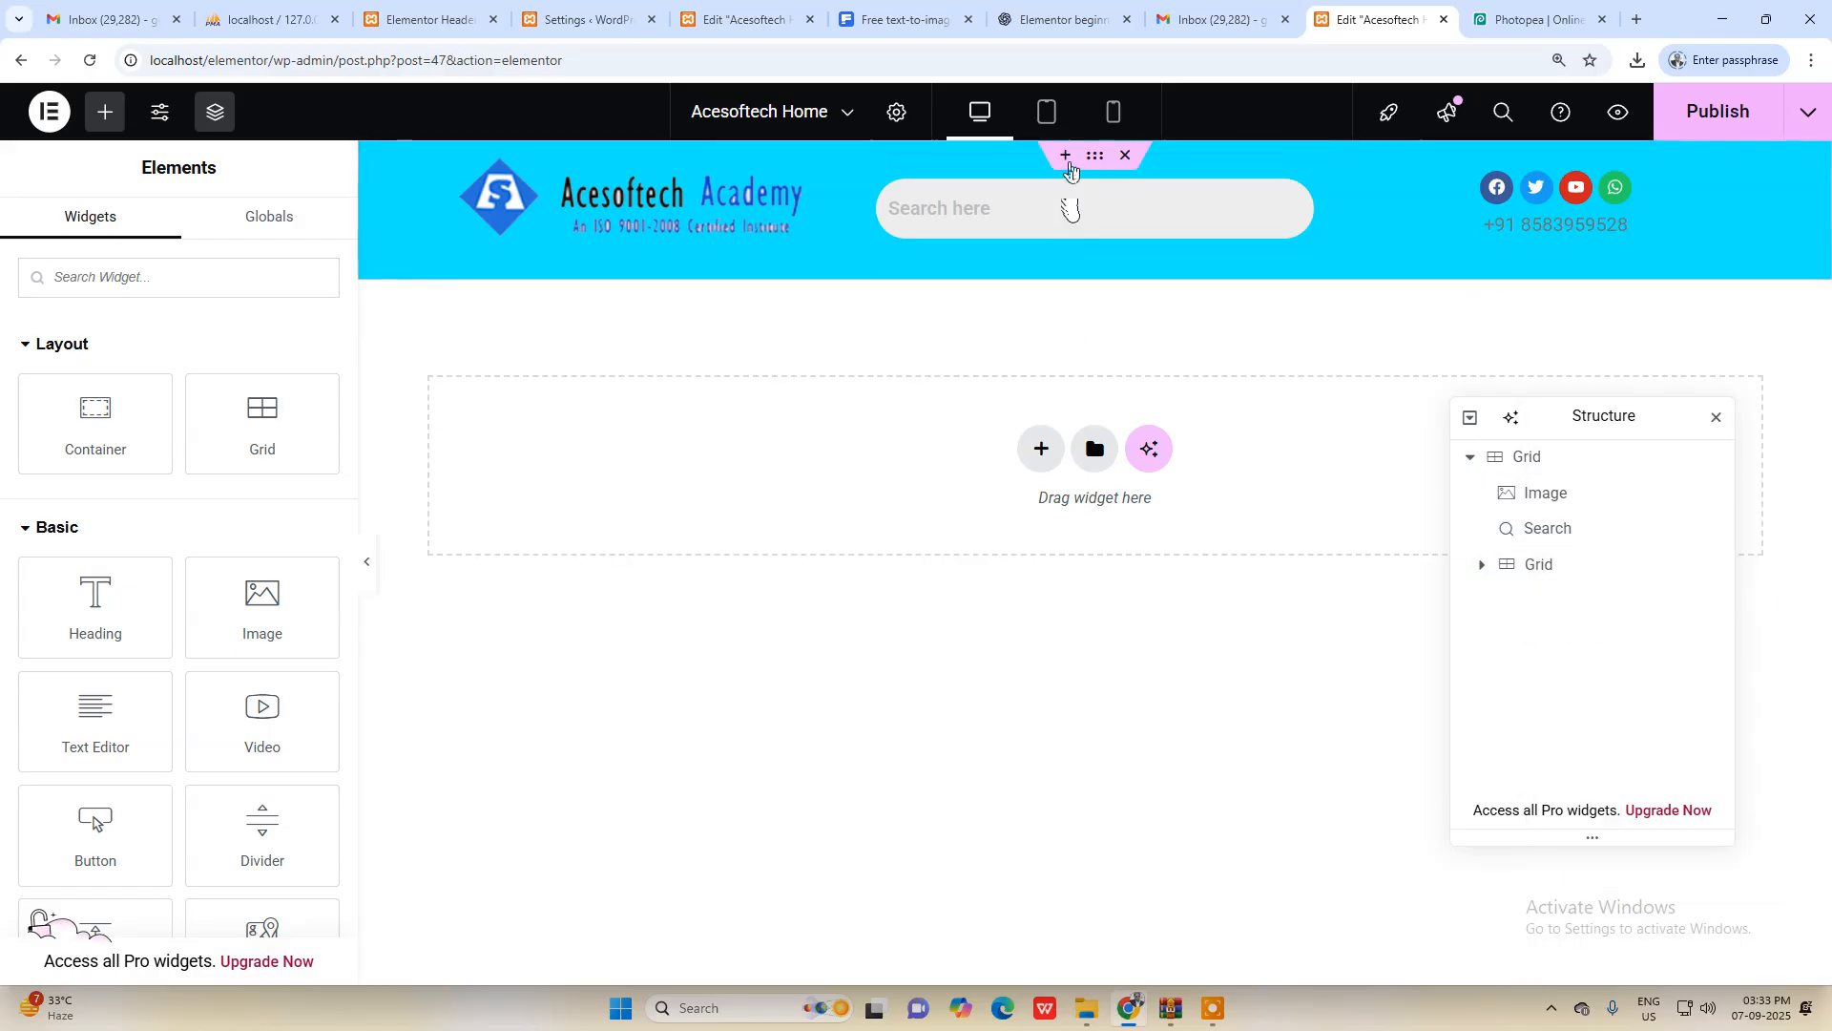
Step: Add a grid container with 1 column and 1 row above the header
left_click(1061, 155)
left_click(1042, 244)
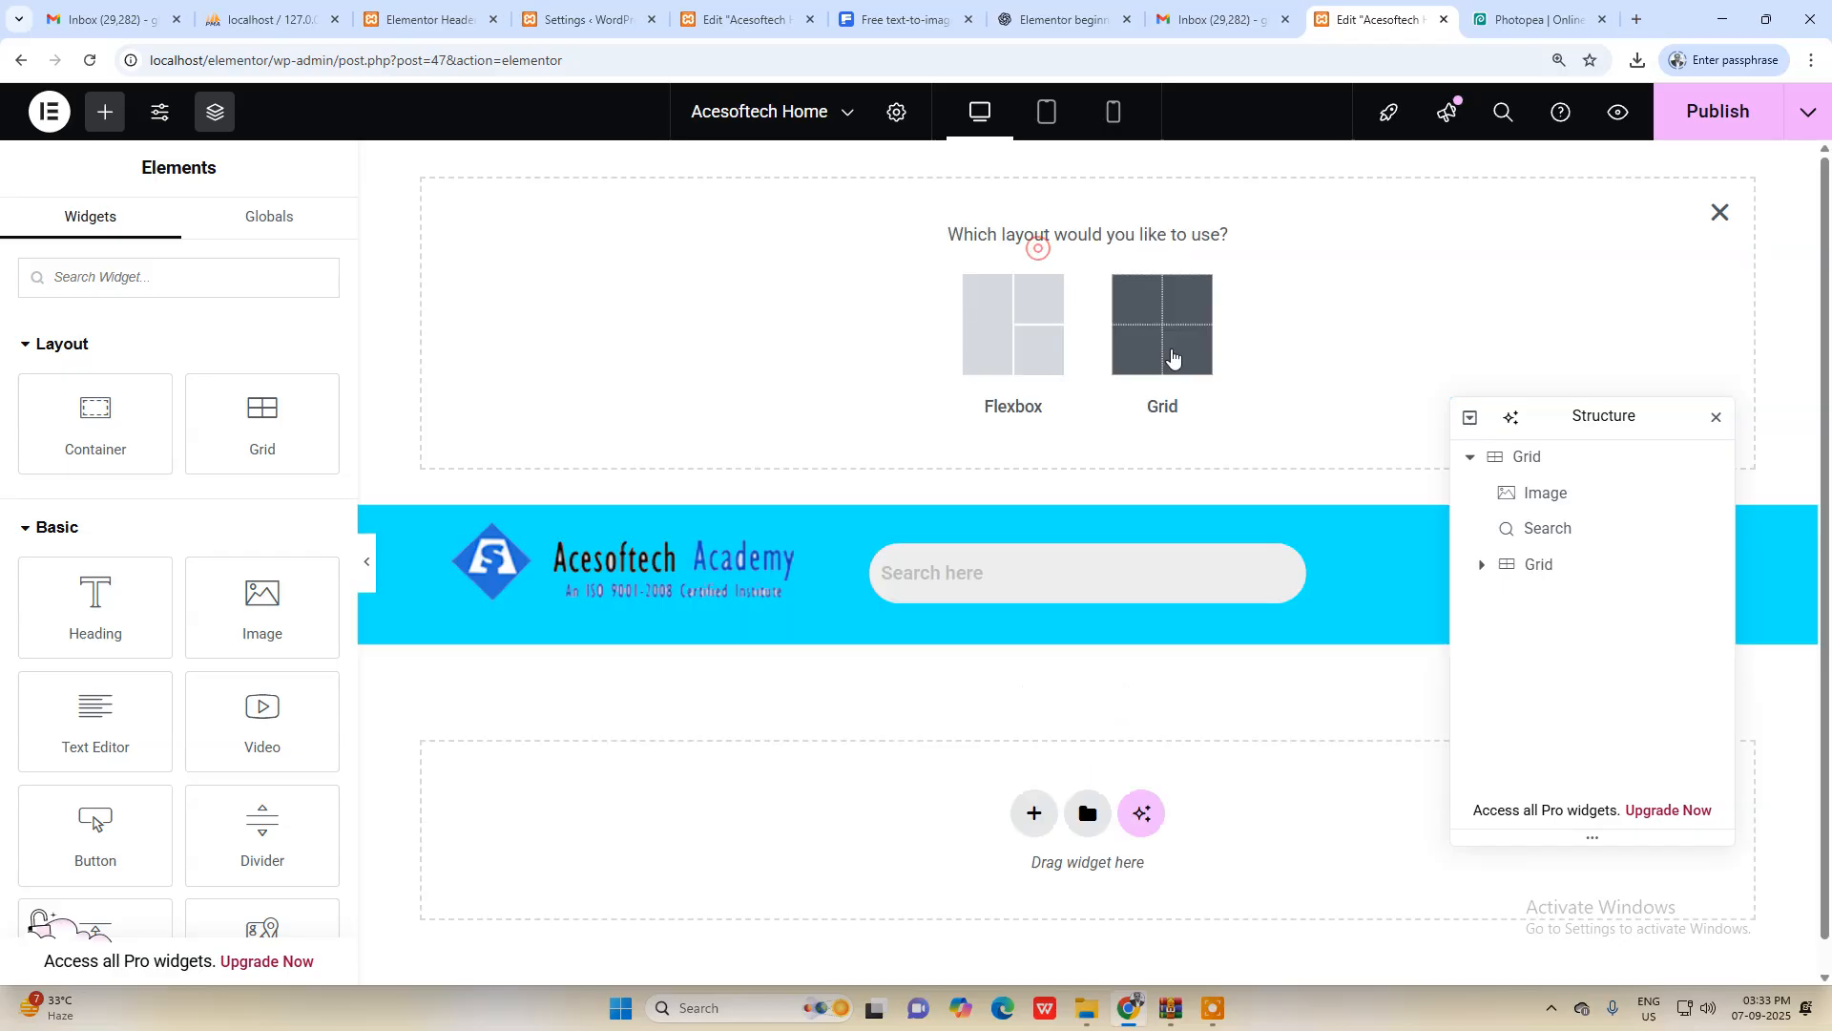
left_click(1161, 334)
left_click(1141, 343)
left_click_drag(292, 855, 172, 878)
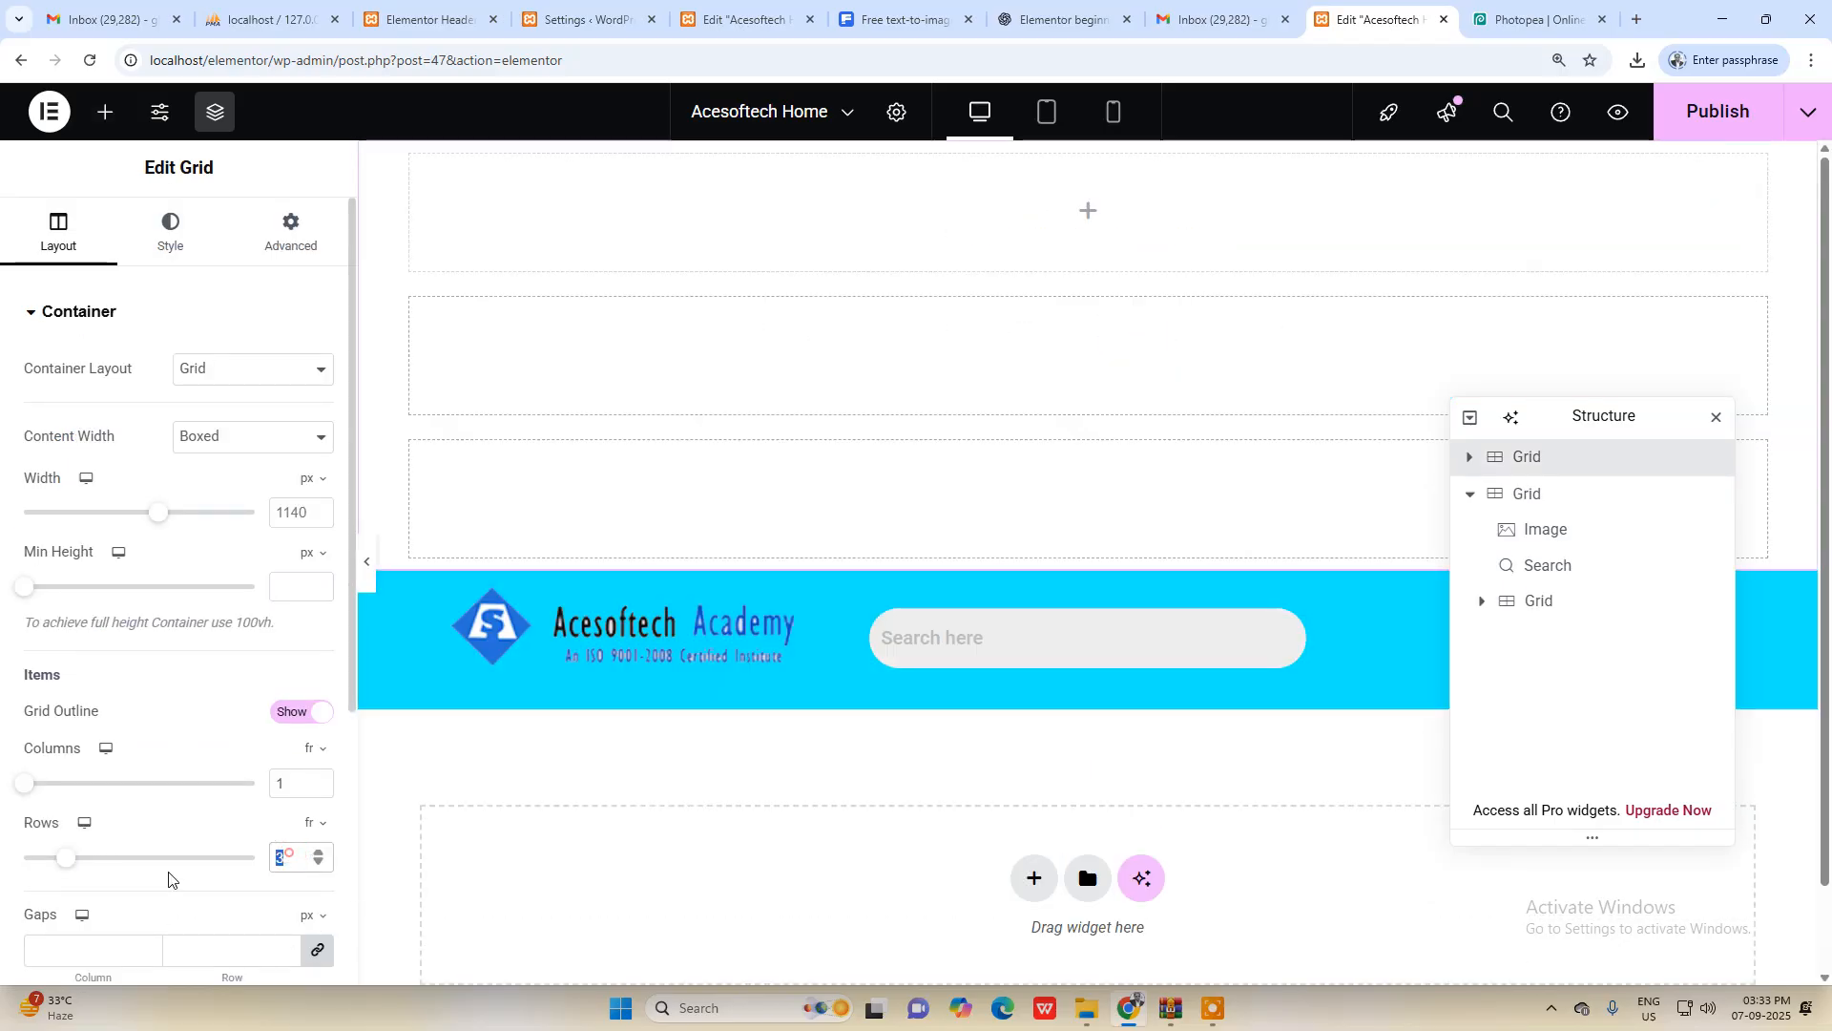
type("1")
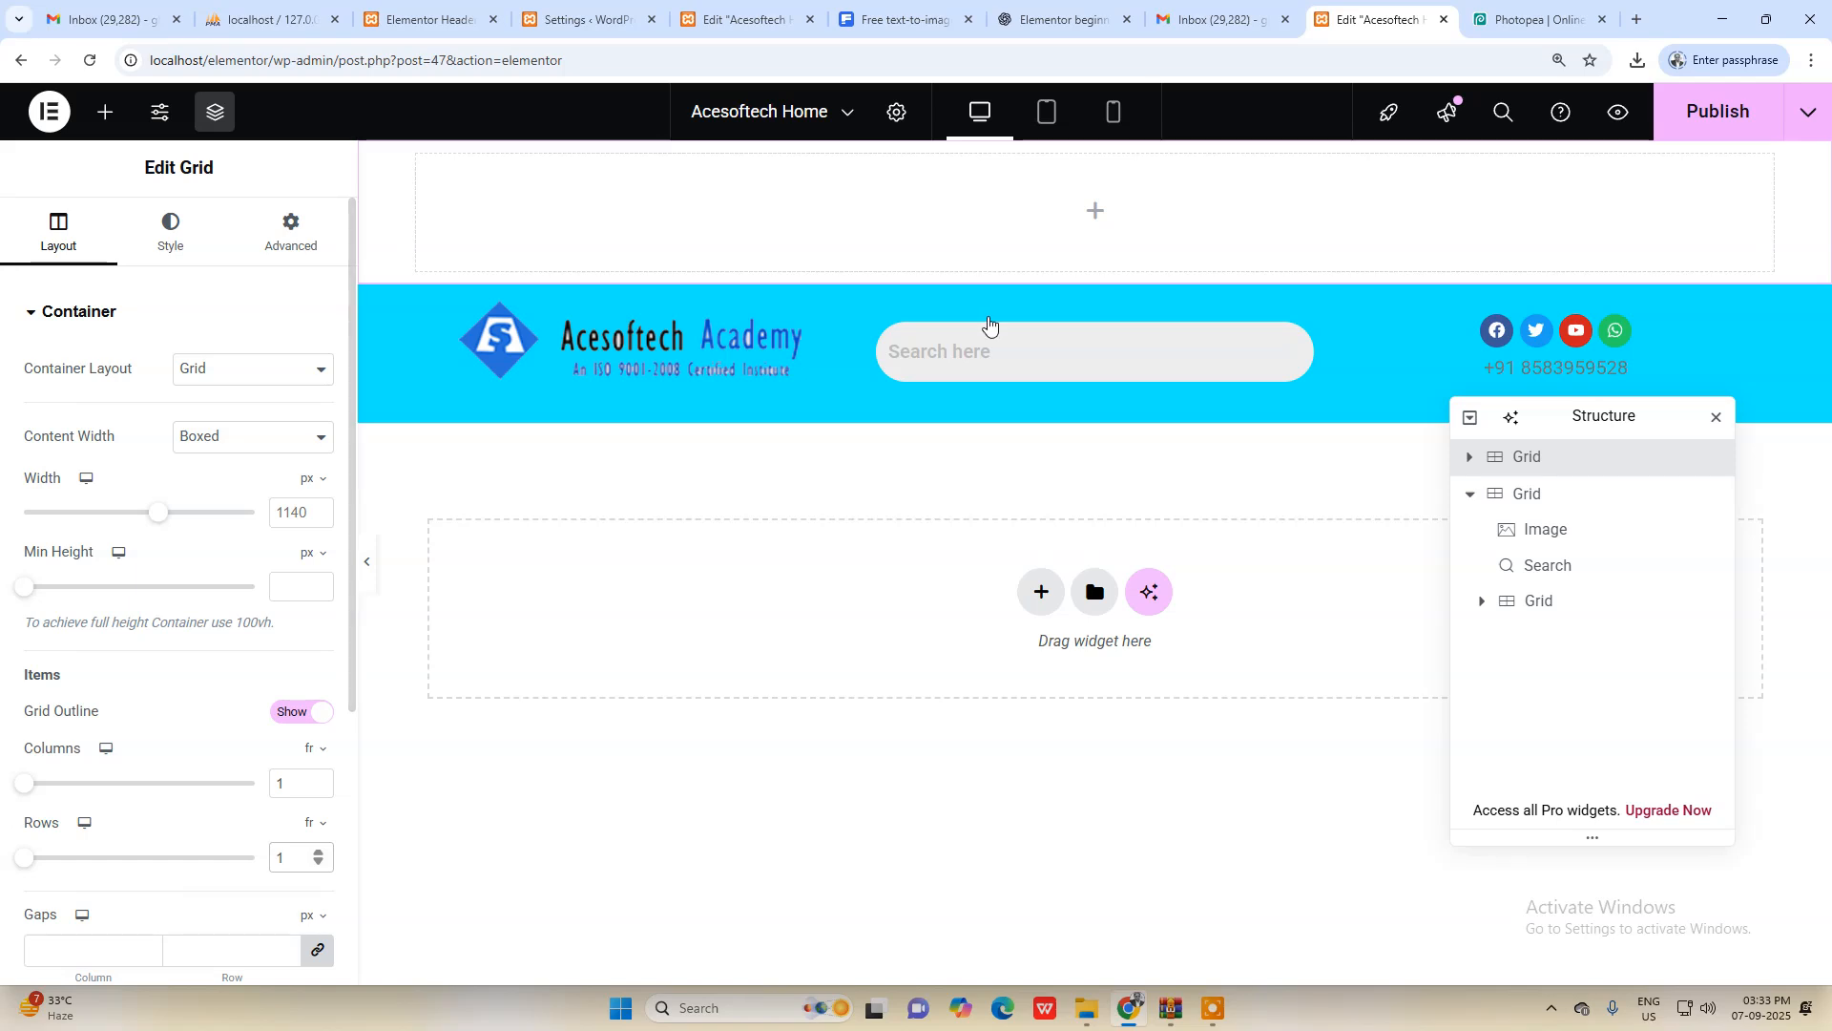
Step: Find the UAE Navigation Menu widget and place it in the new grid above the header
left_click(1095, 210)
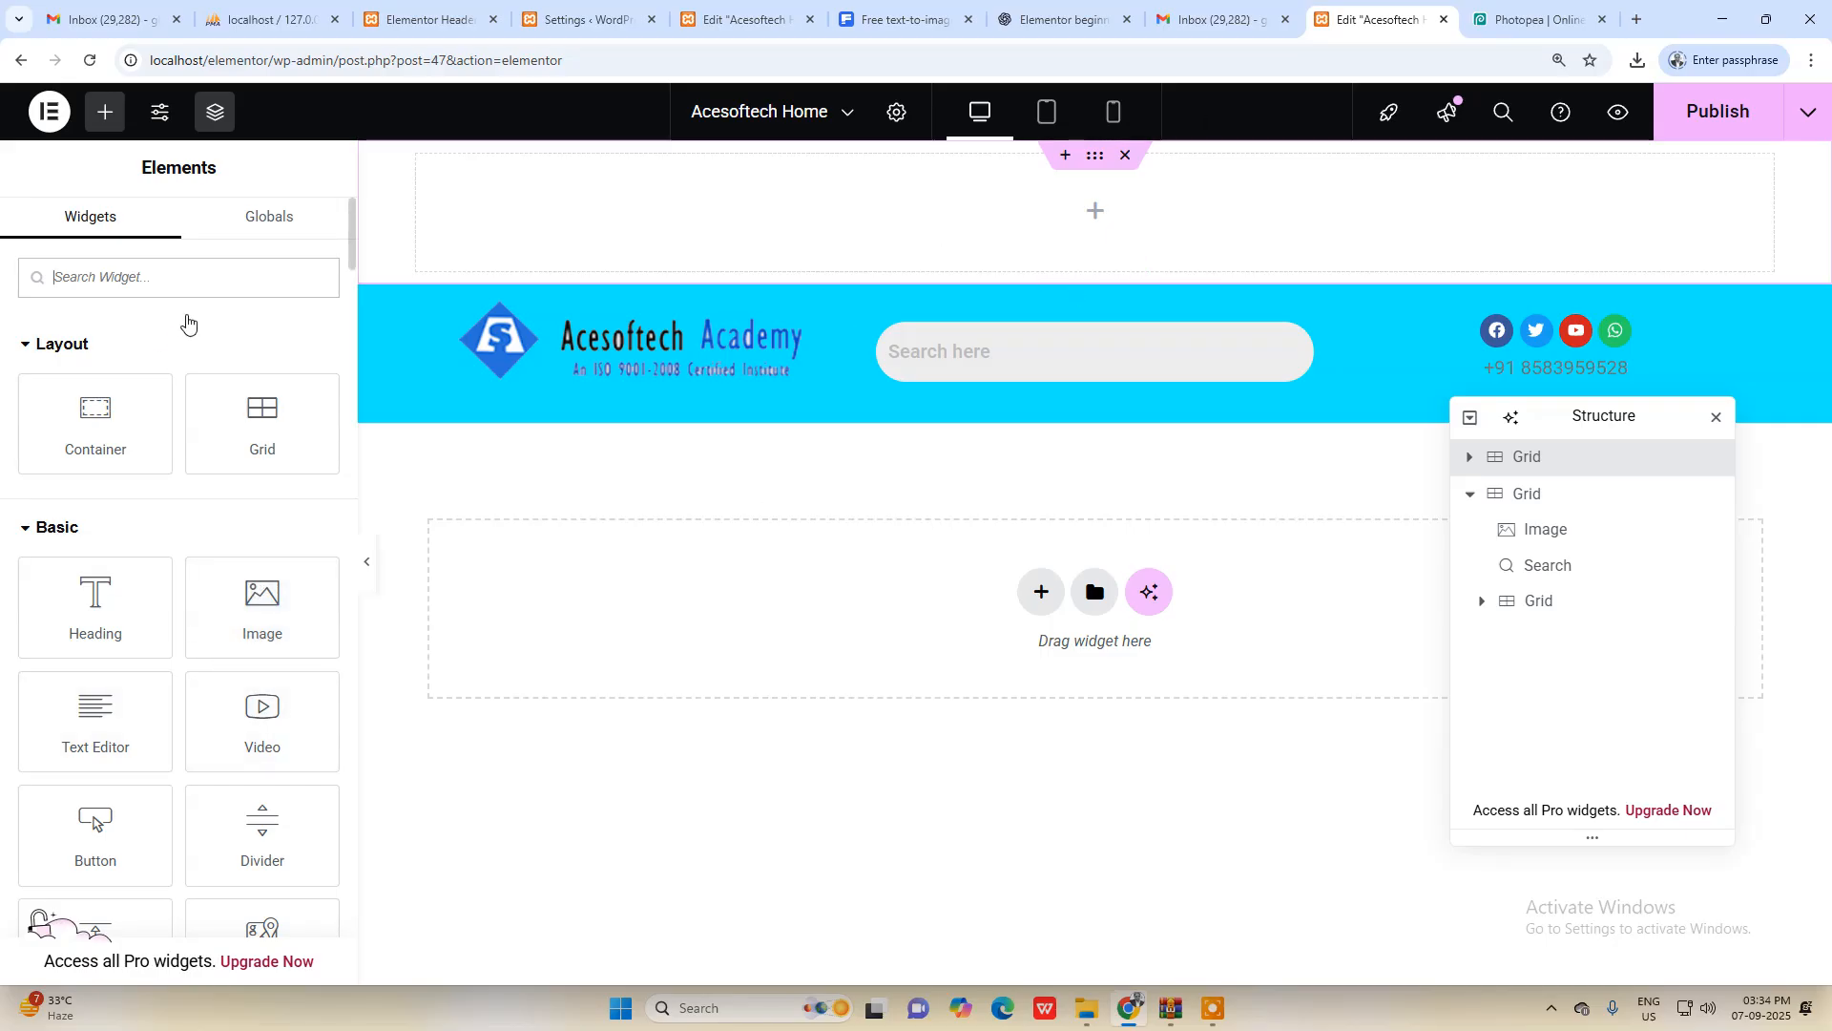
type("men")
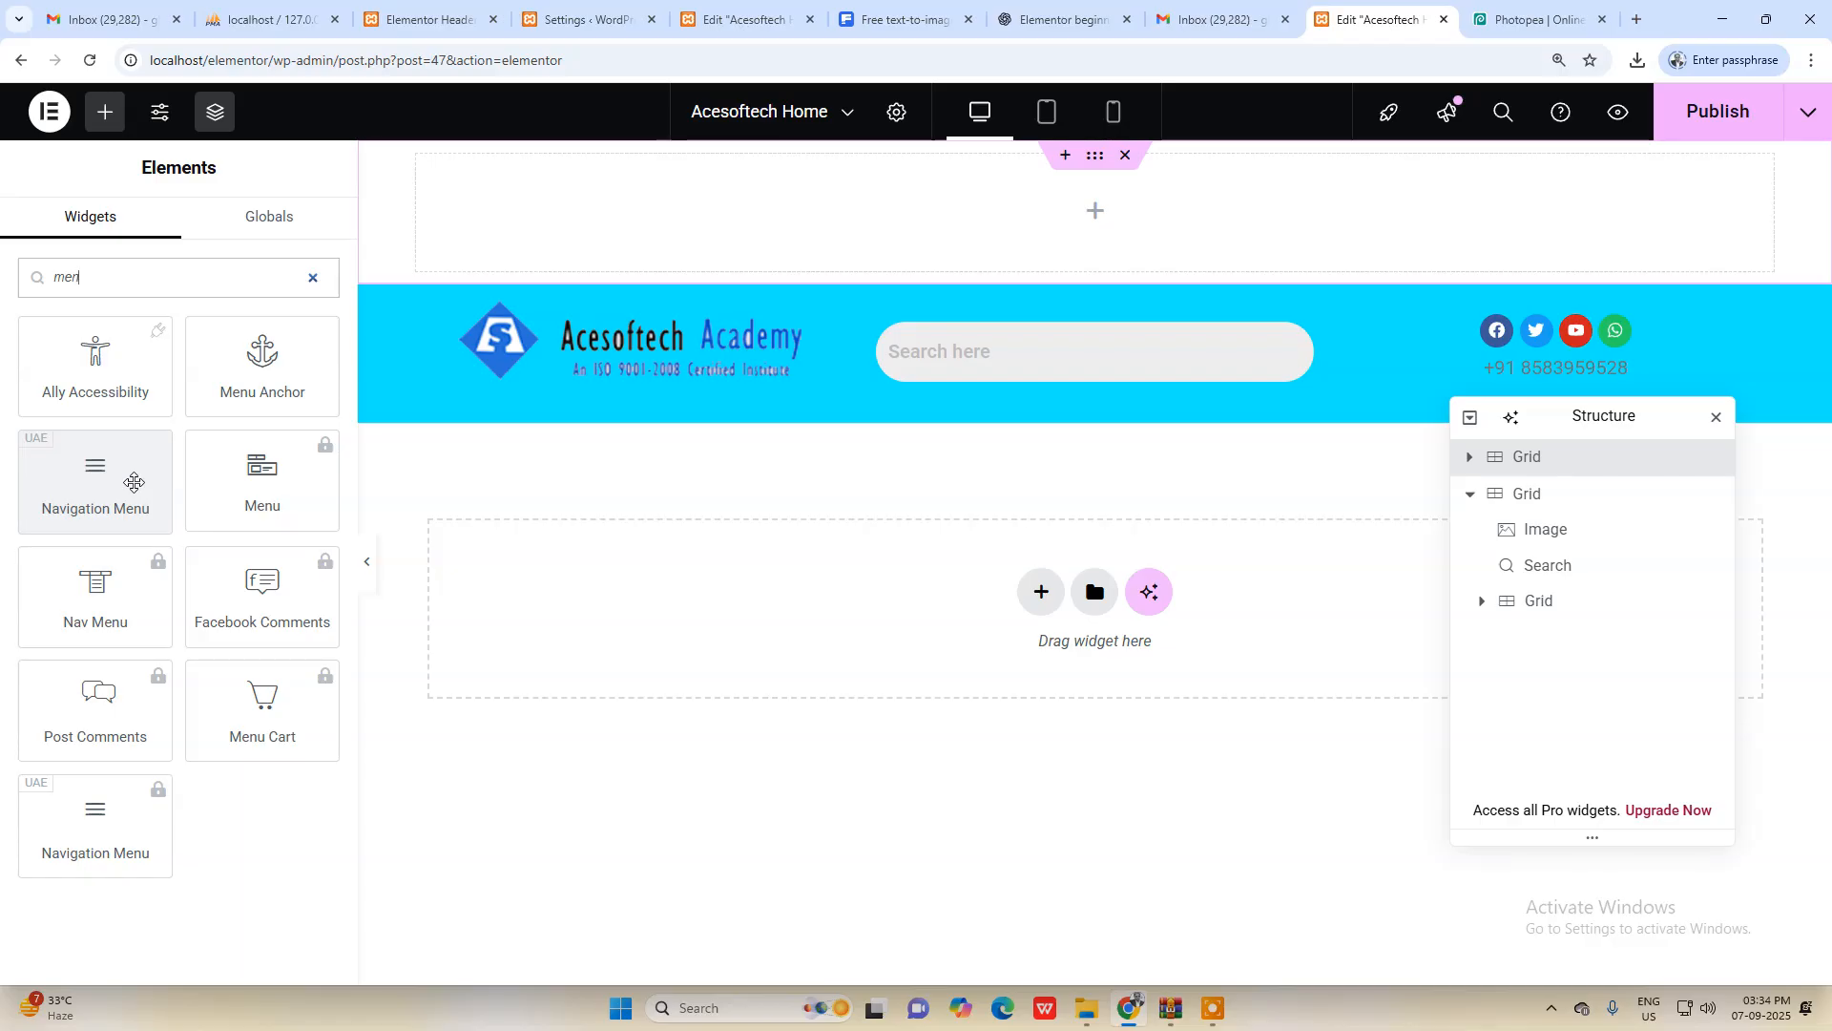
left_click(120, 480)
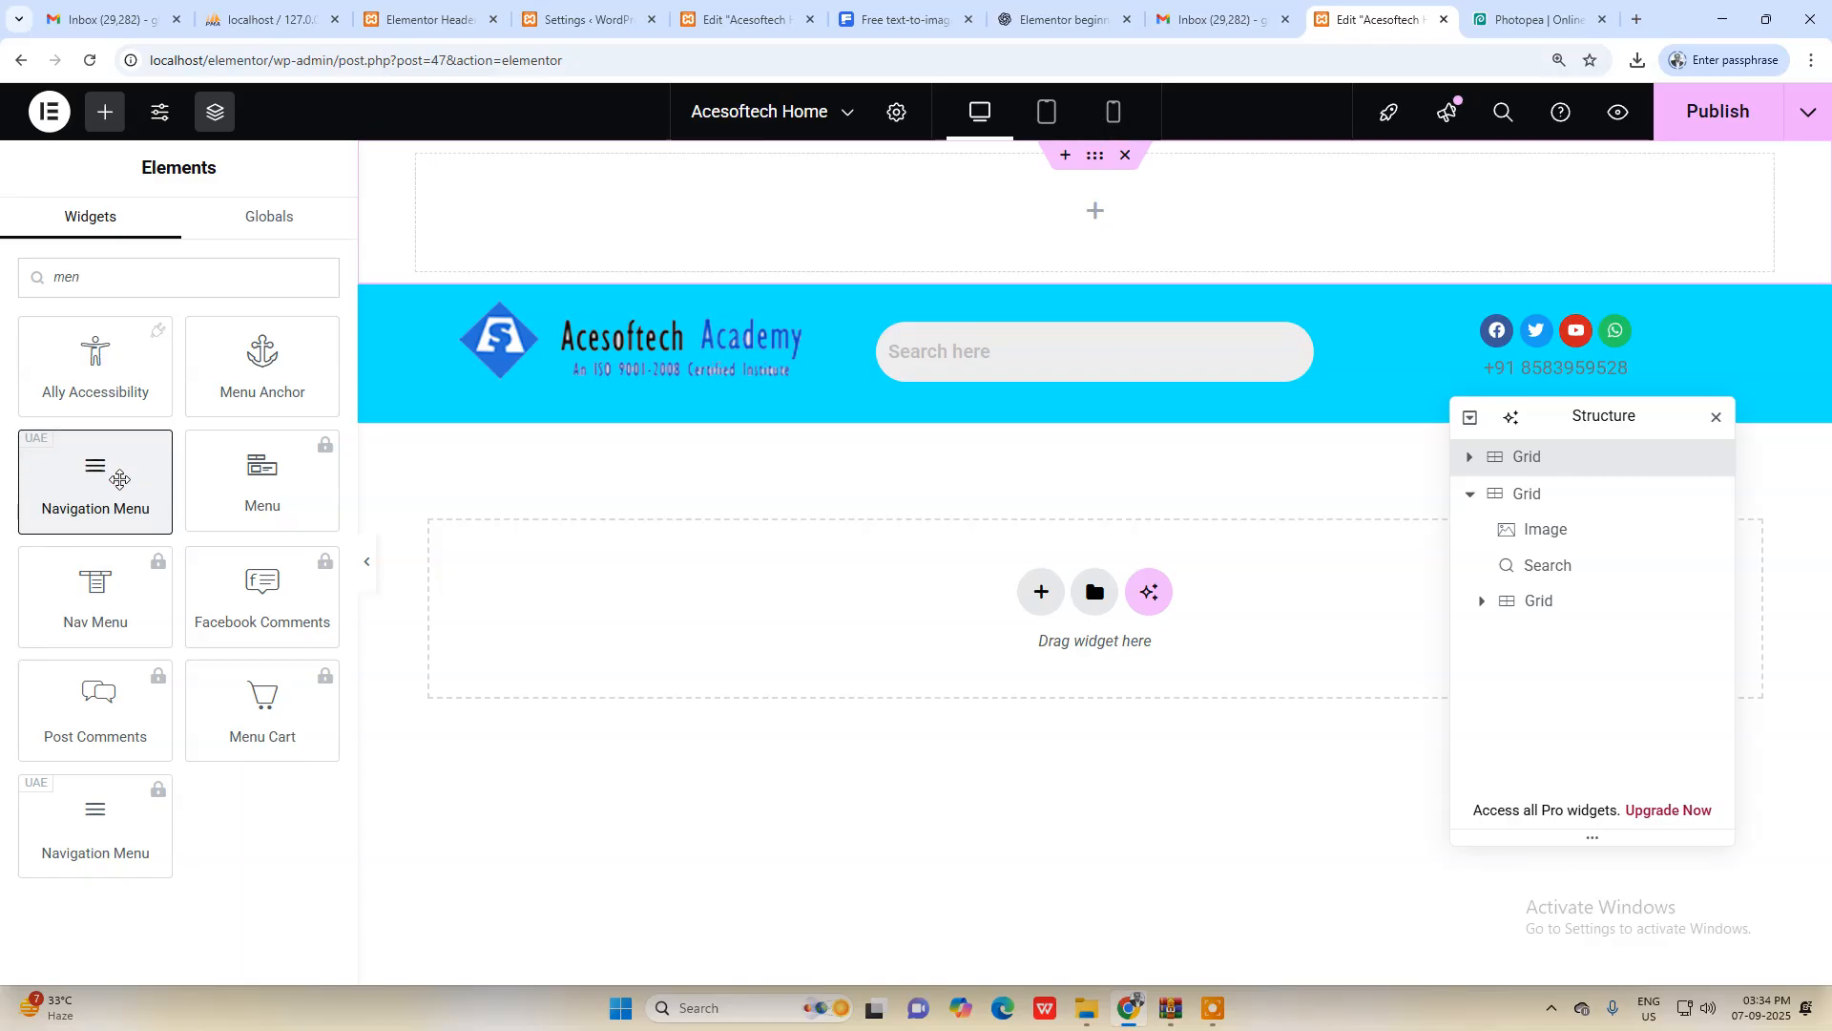
left_click_drag(133, 479, 1146, 253)
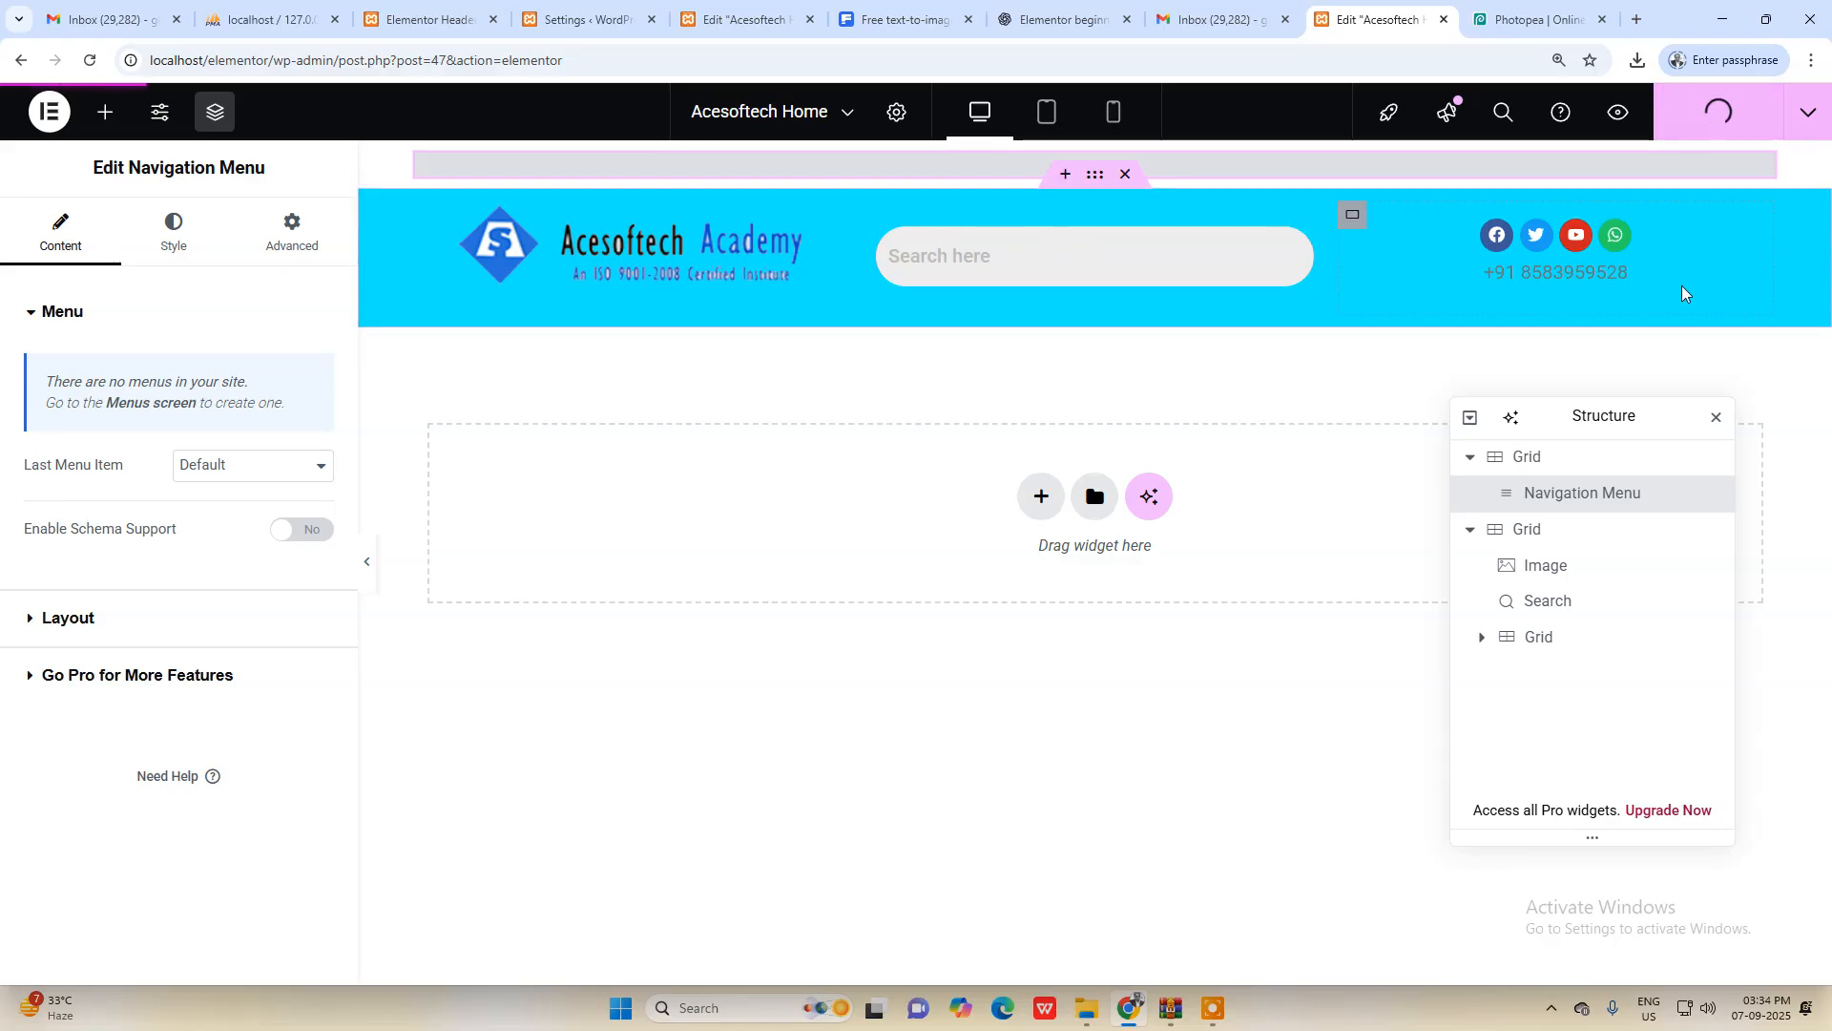
Step: Move the navigation menu grid directly below the header and publish the page
left_click_drag(1095, 174, 1095, 319)
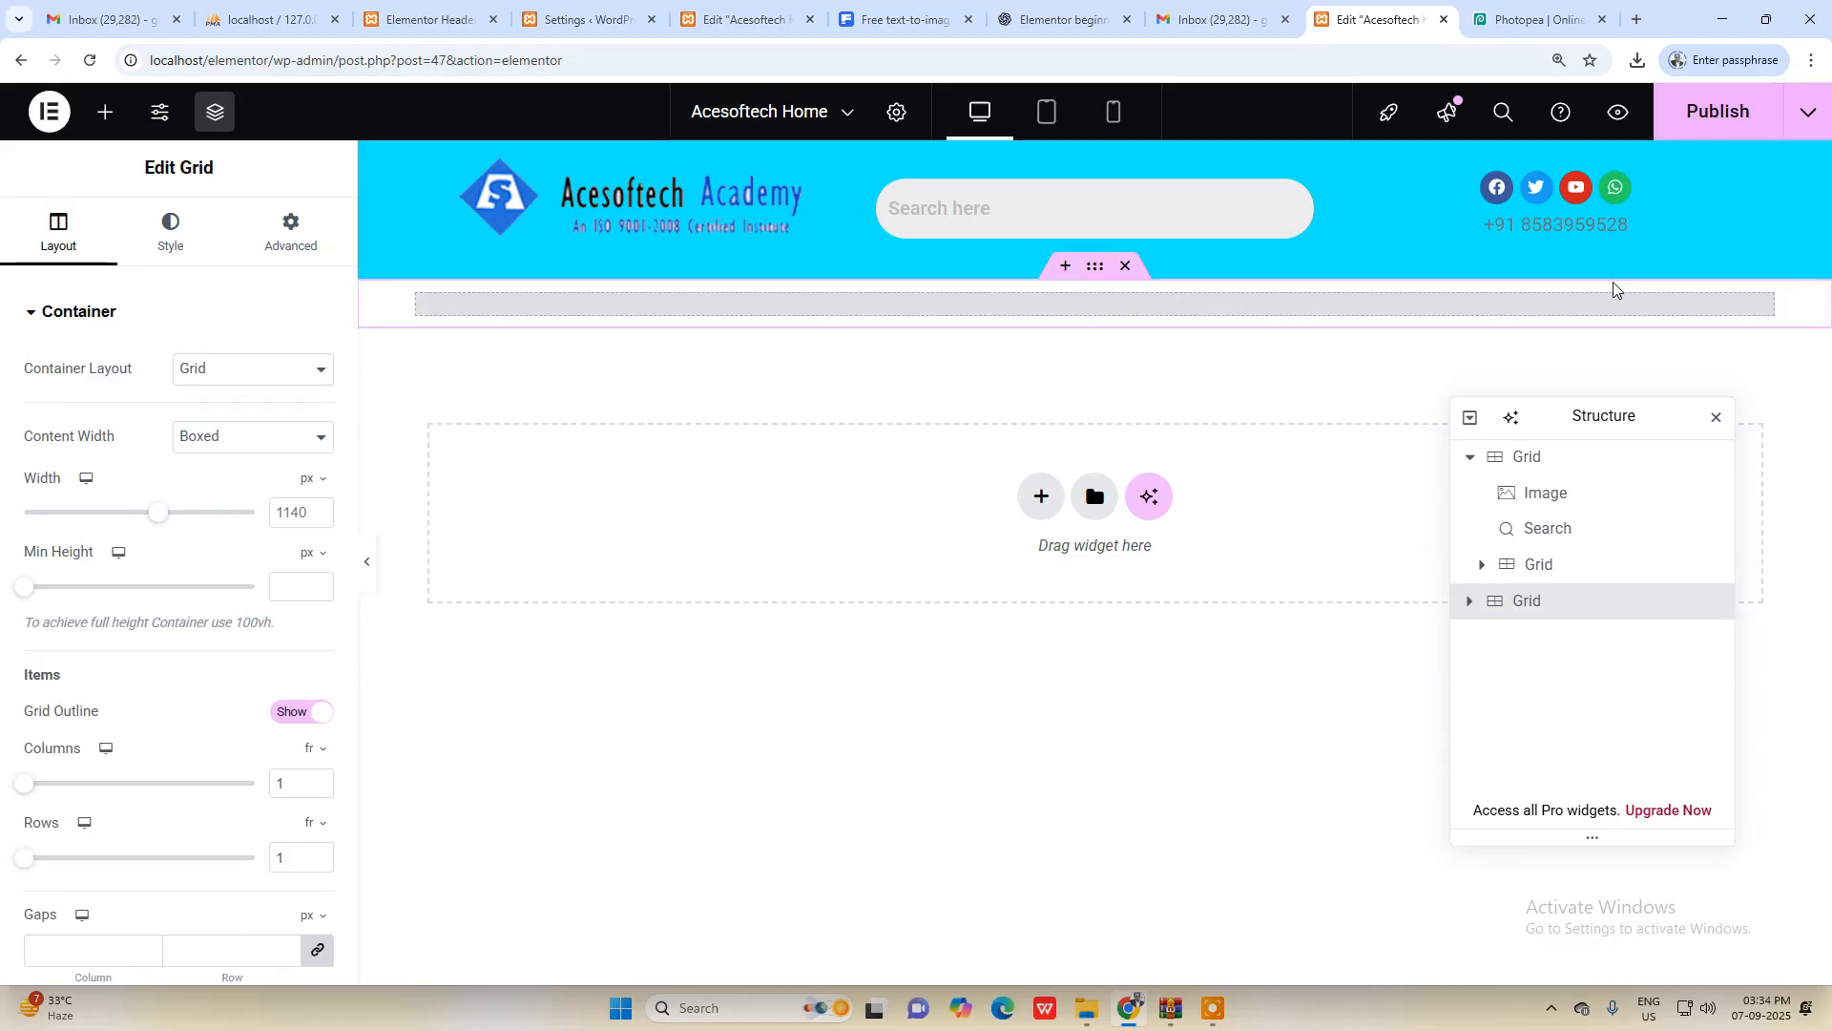
left_click(1719, 114)
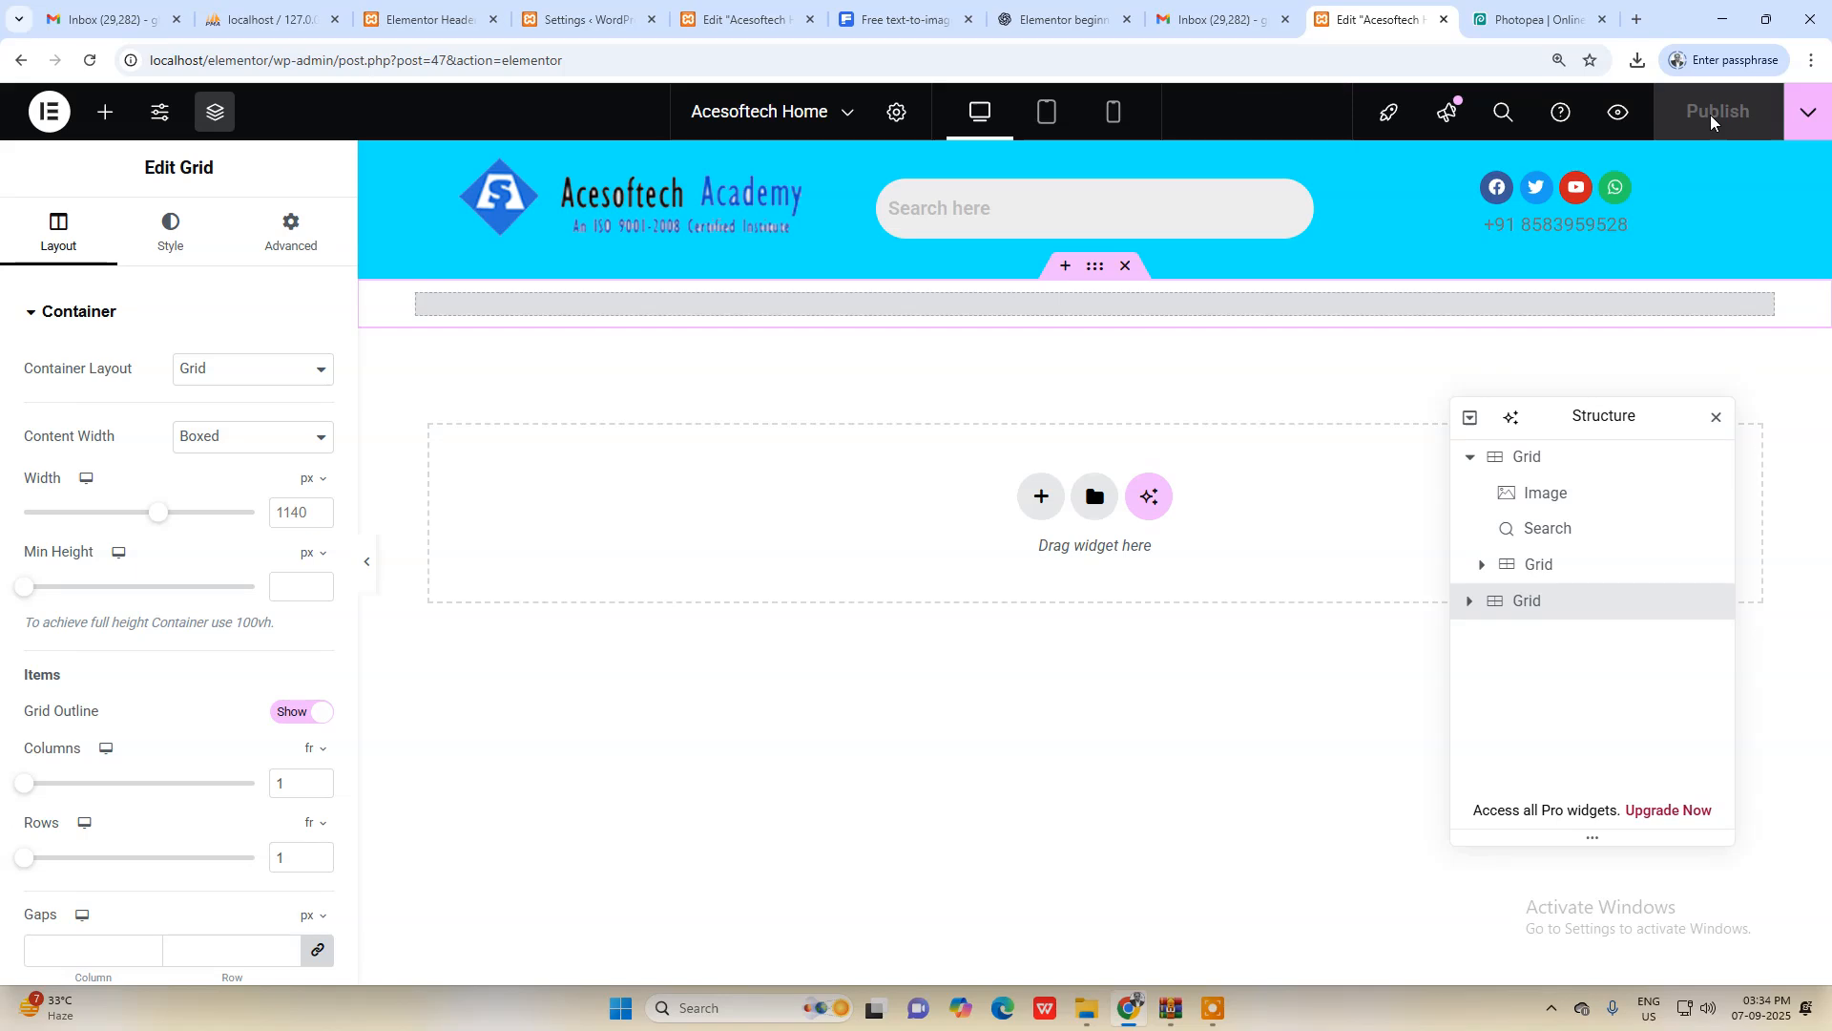
Step: Close the home page editor and reload the UAE Header & Footer template list
left_click(1444, 20)
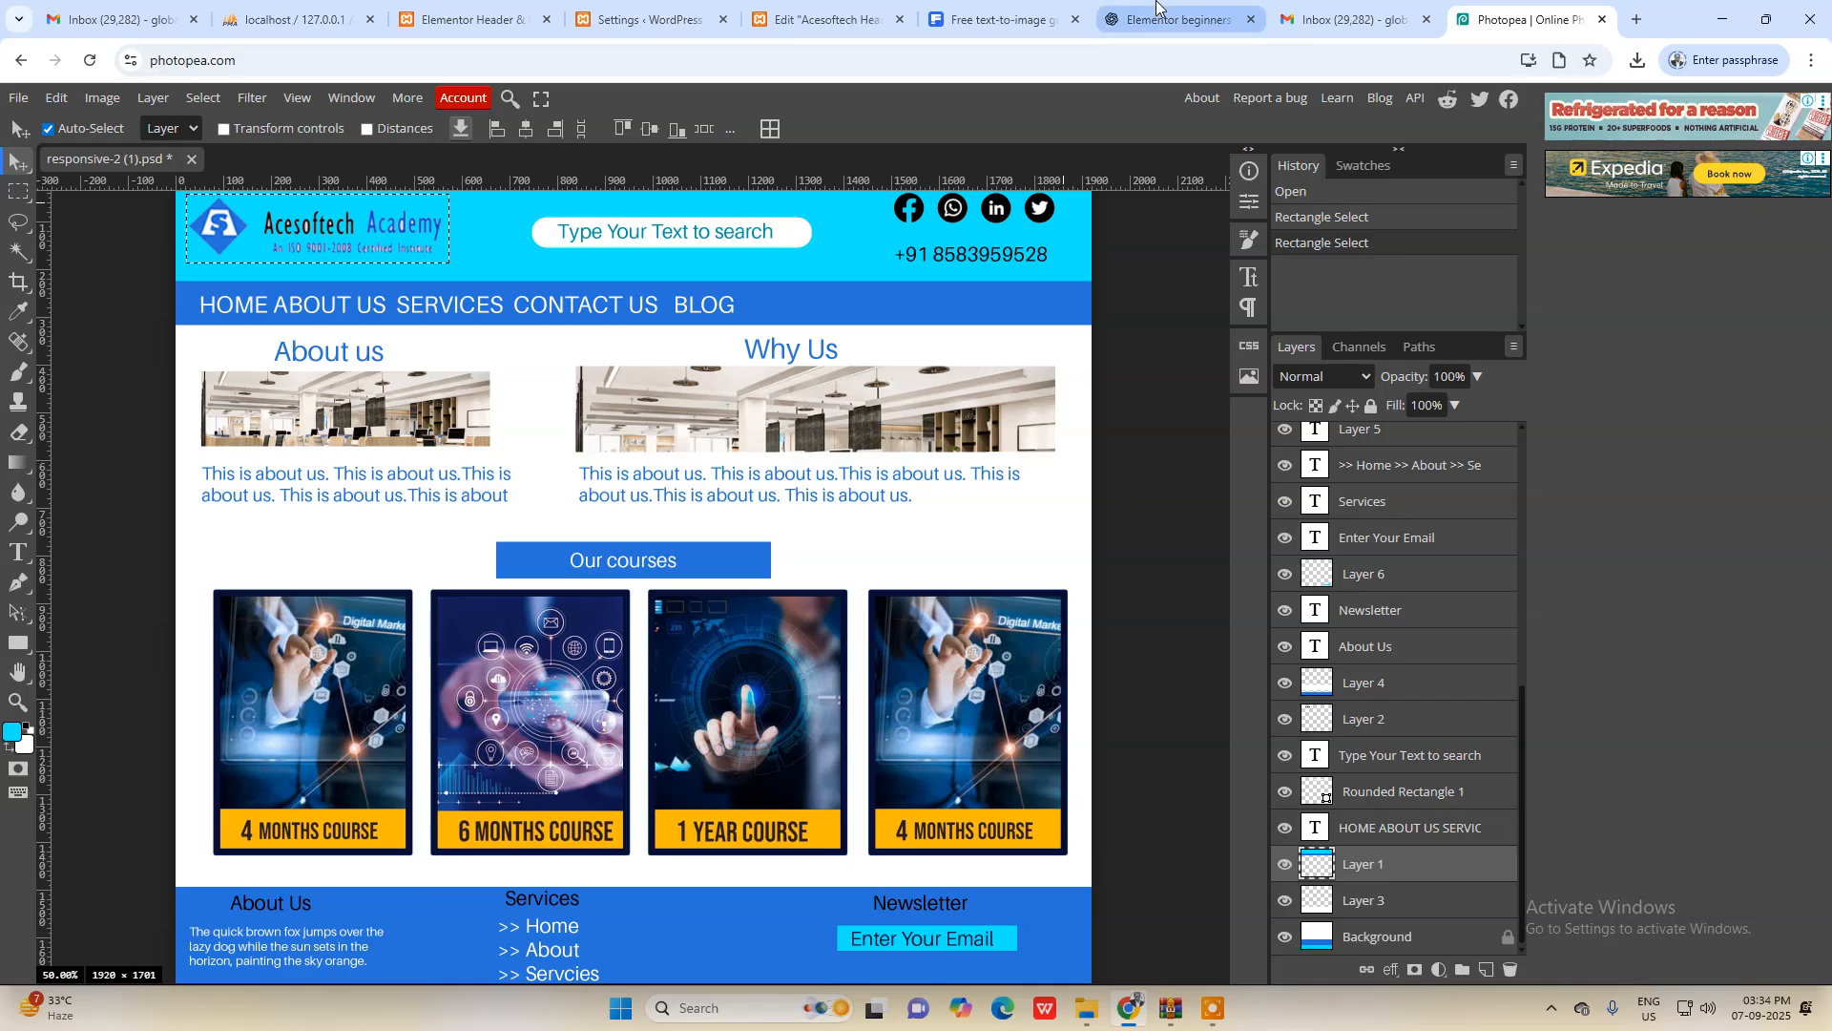
left_click(822, 20)
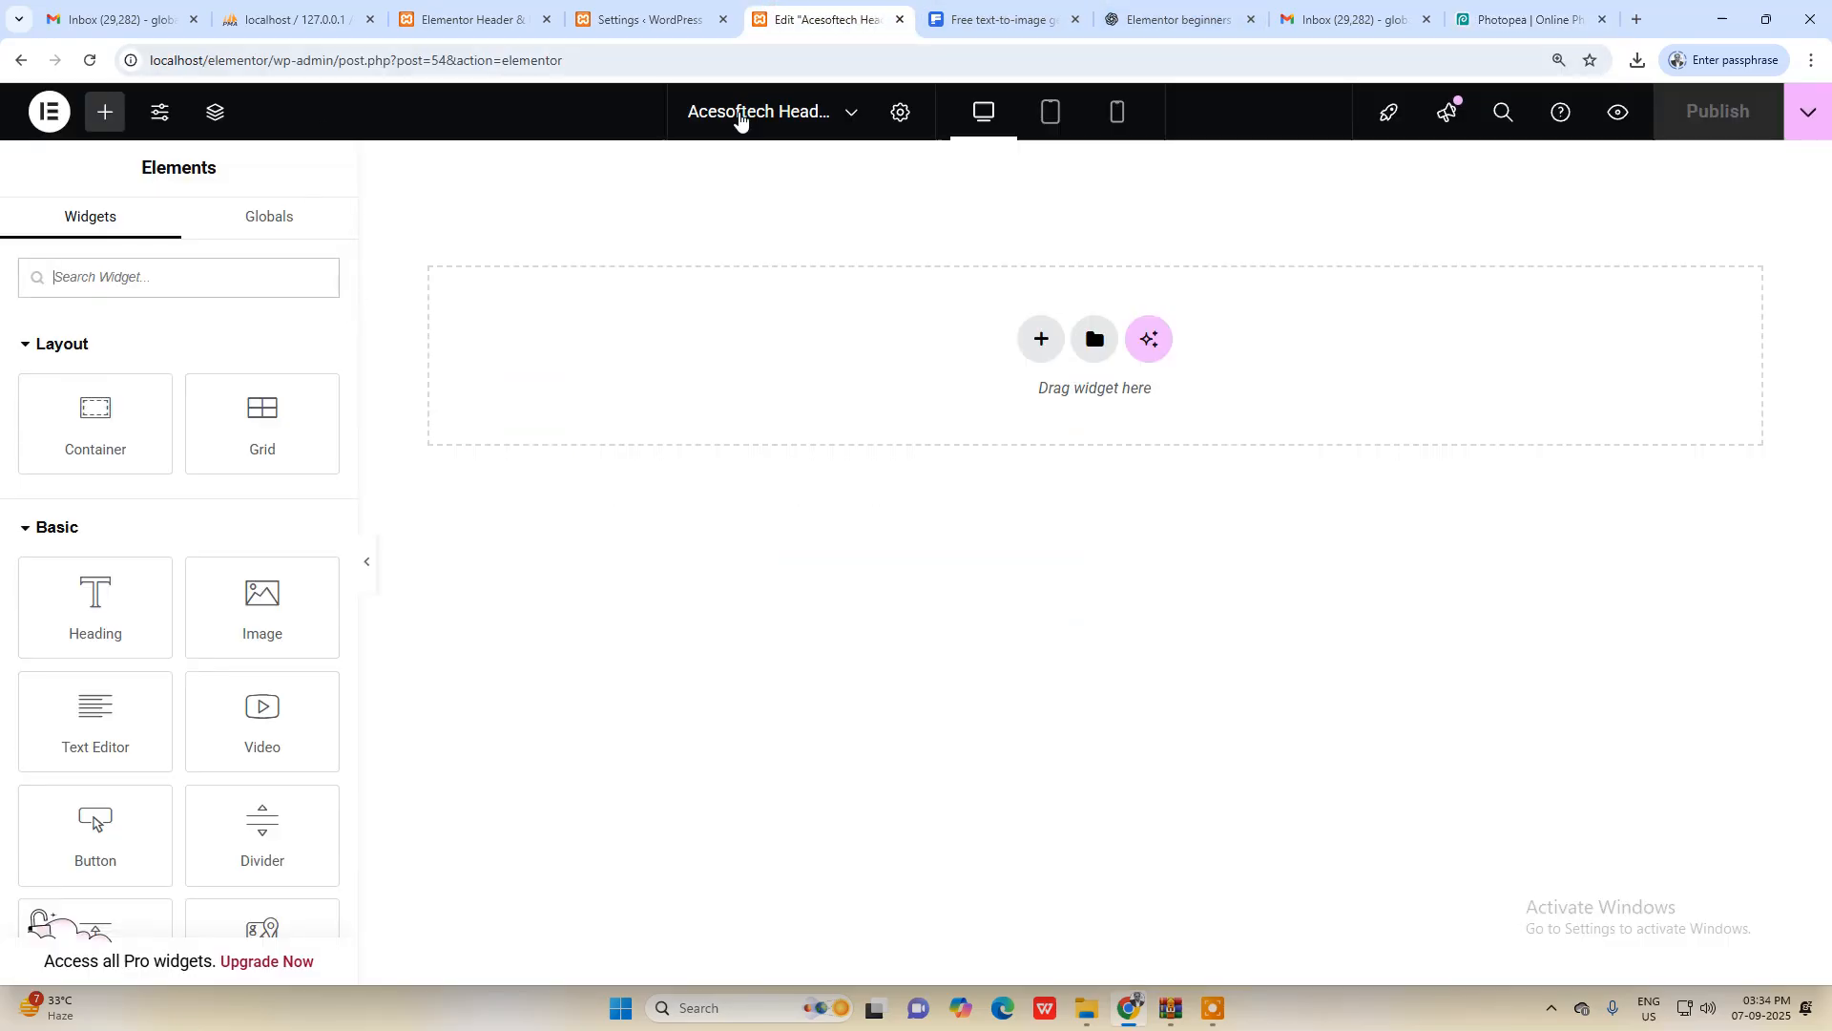
left_click(608, 19)
left_click(488, 11)
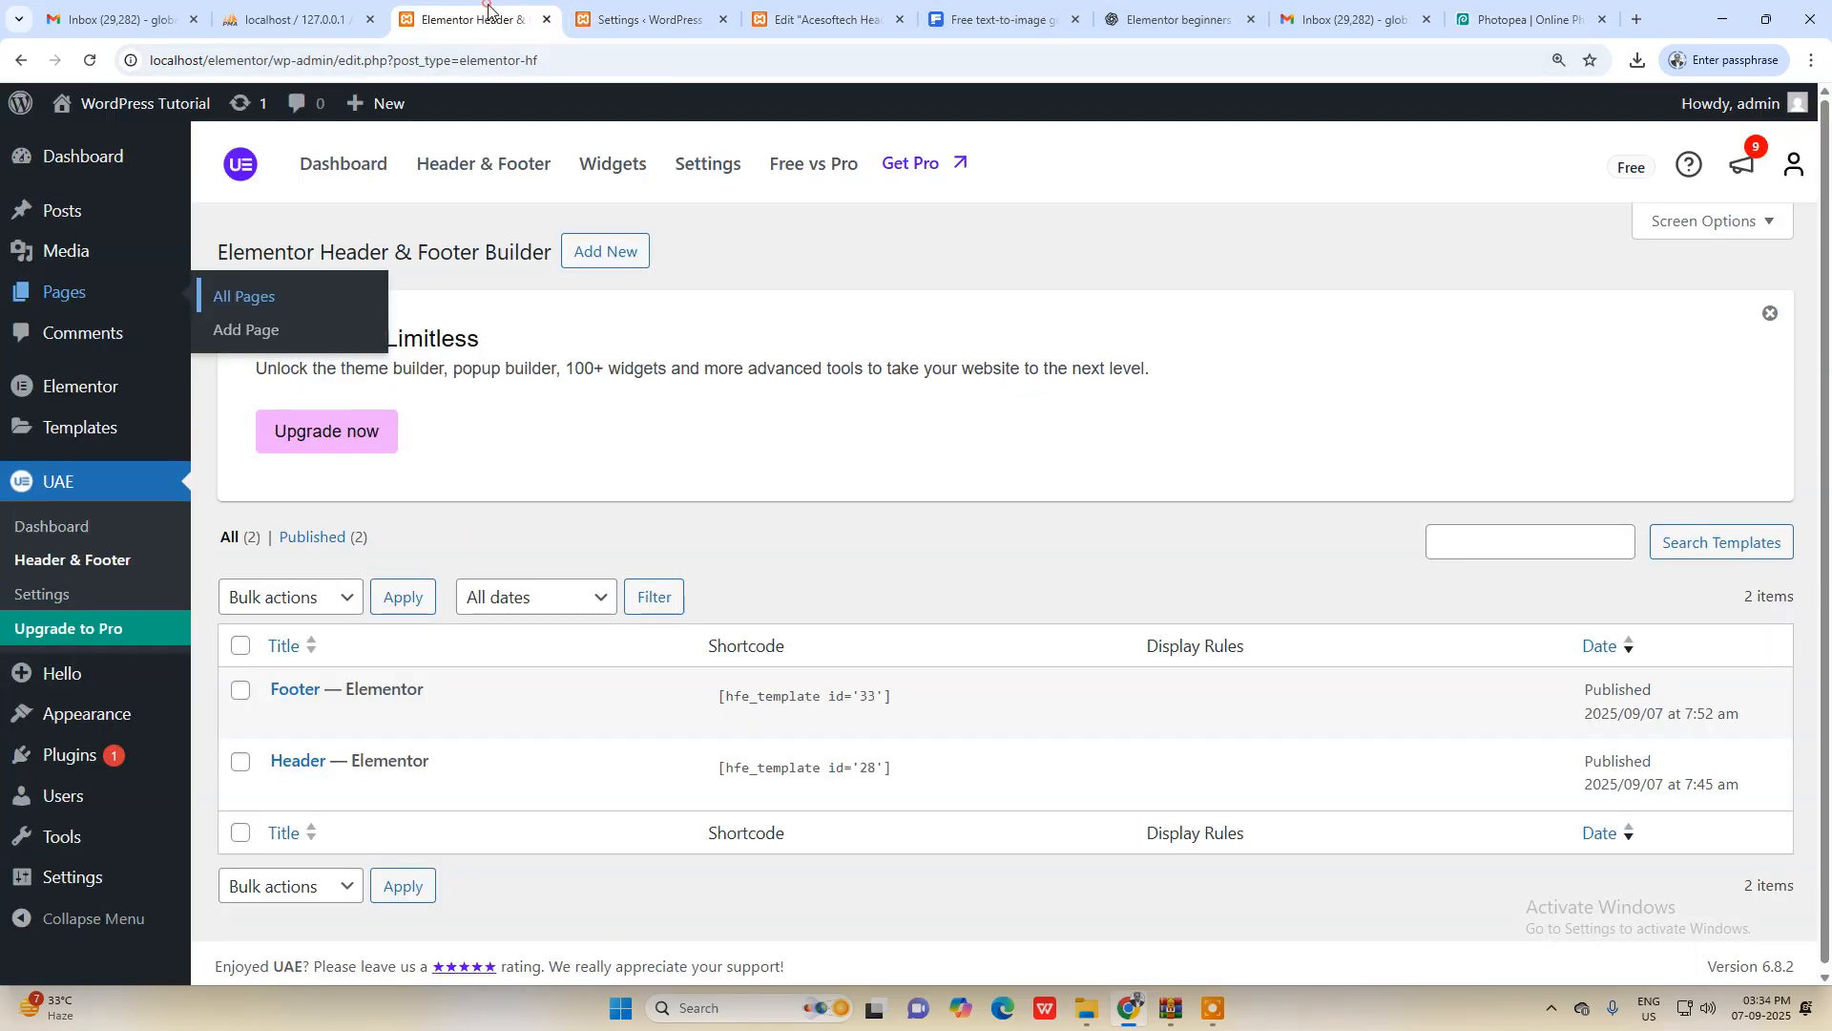
left_click(90, 61)
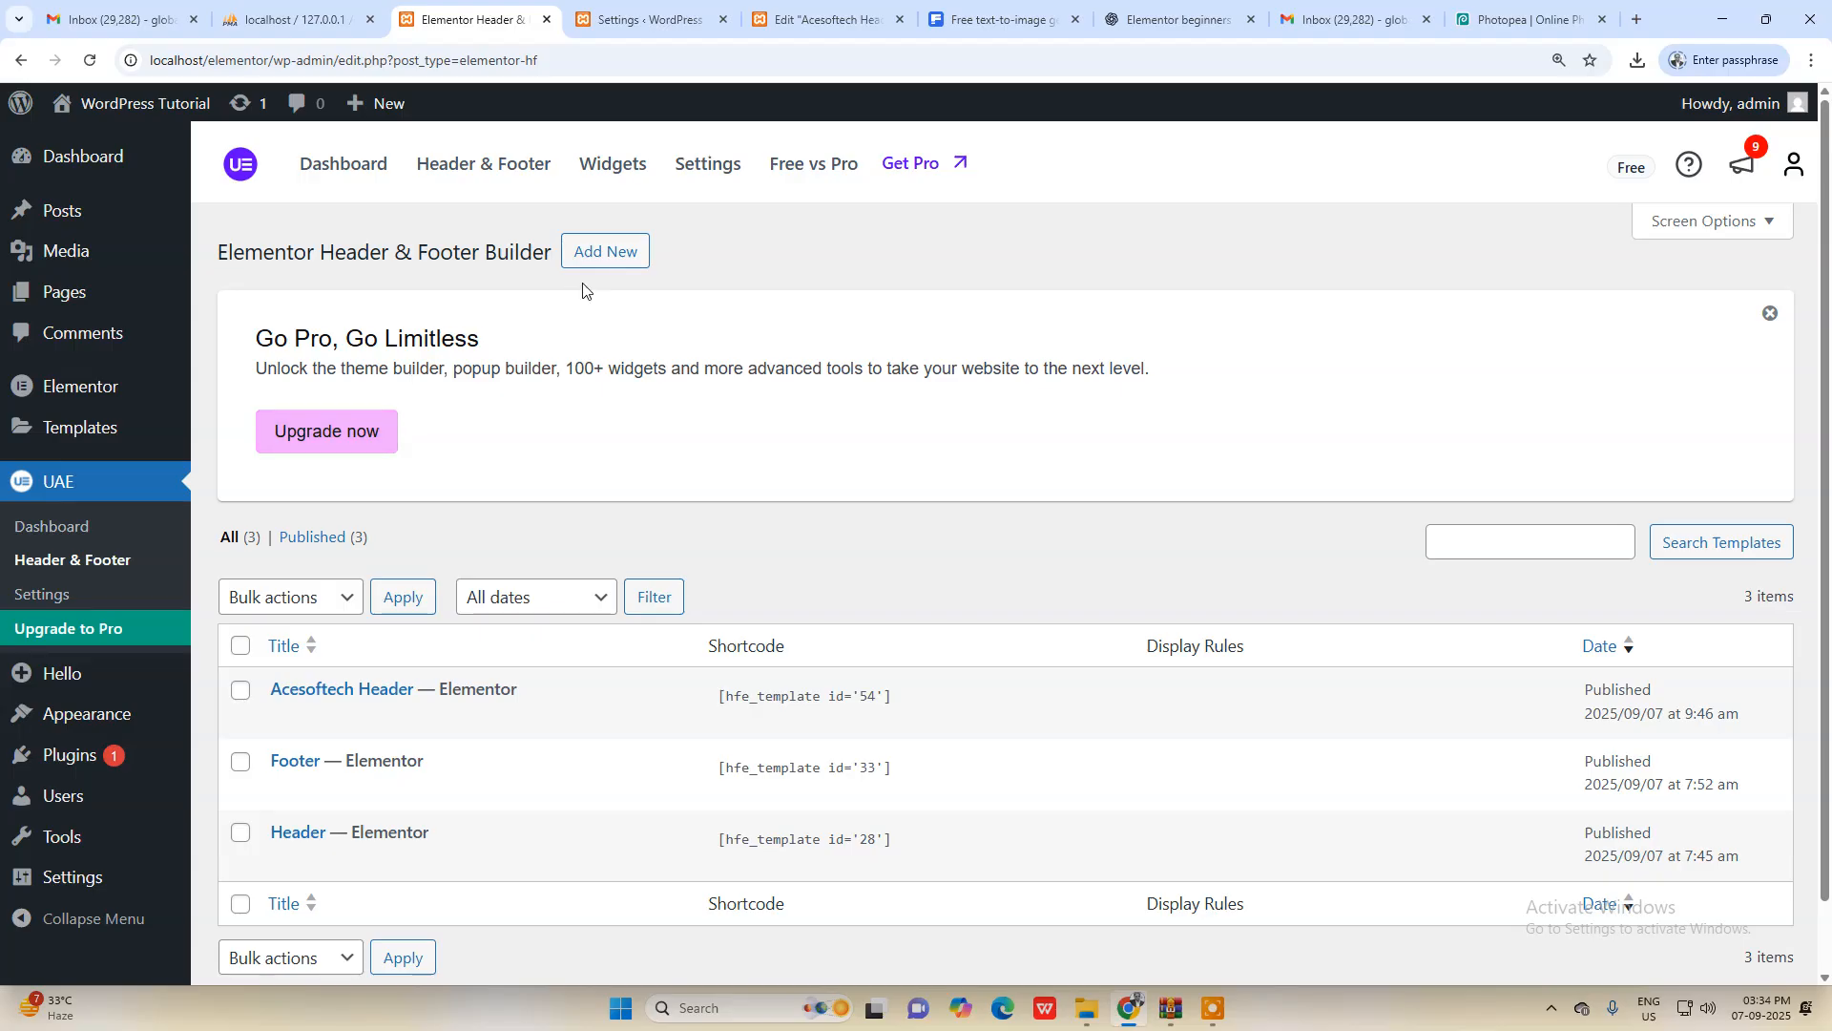
Step: Create a UAE template titled "Acesoftech Footer" using the Elementor Canvas page template and publish it
left_click(599, 252)
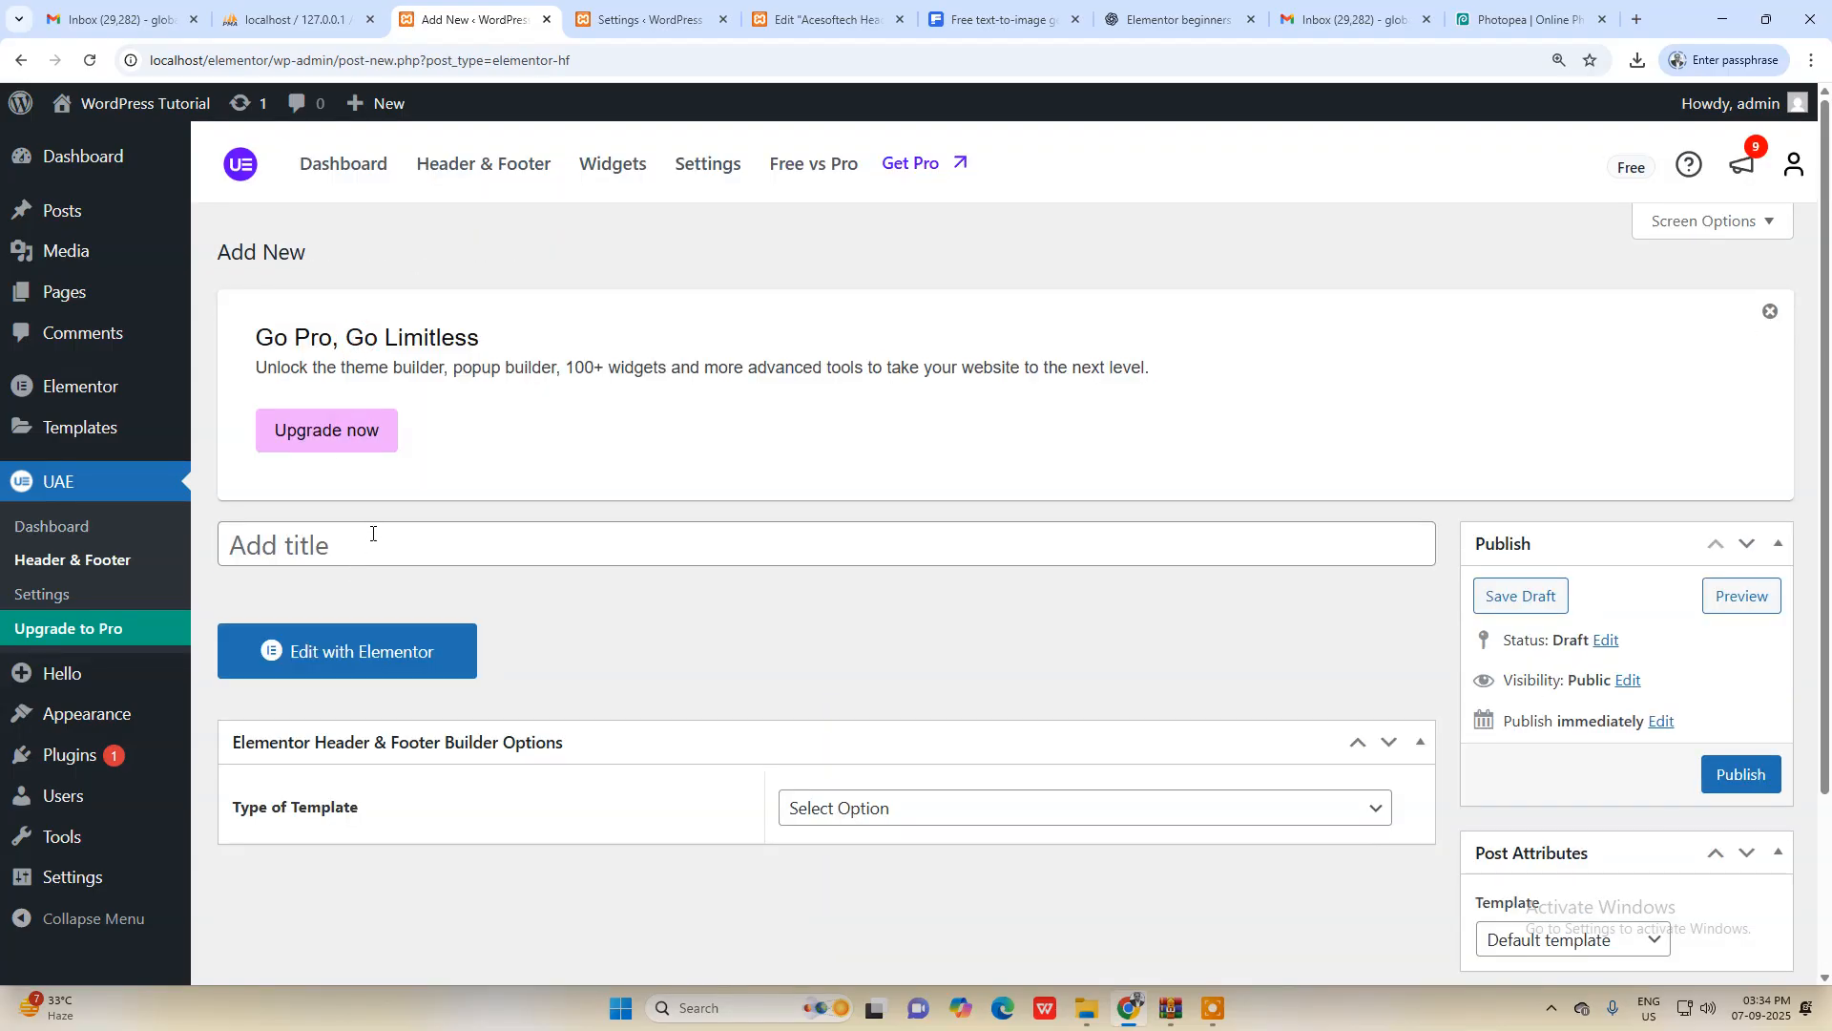
left_click(373, 534)
left_click(360, 556)
type("Acesoftech Footer")
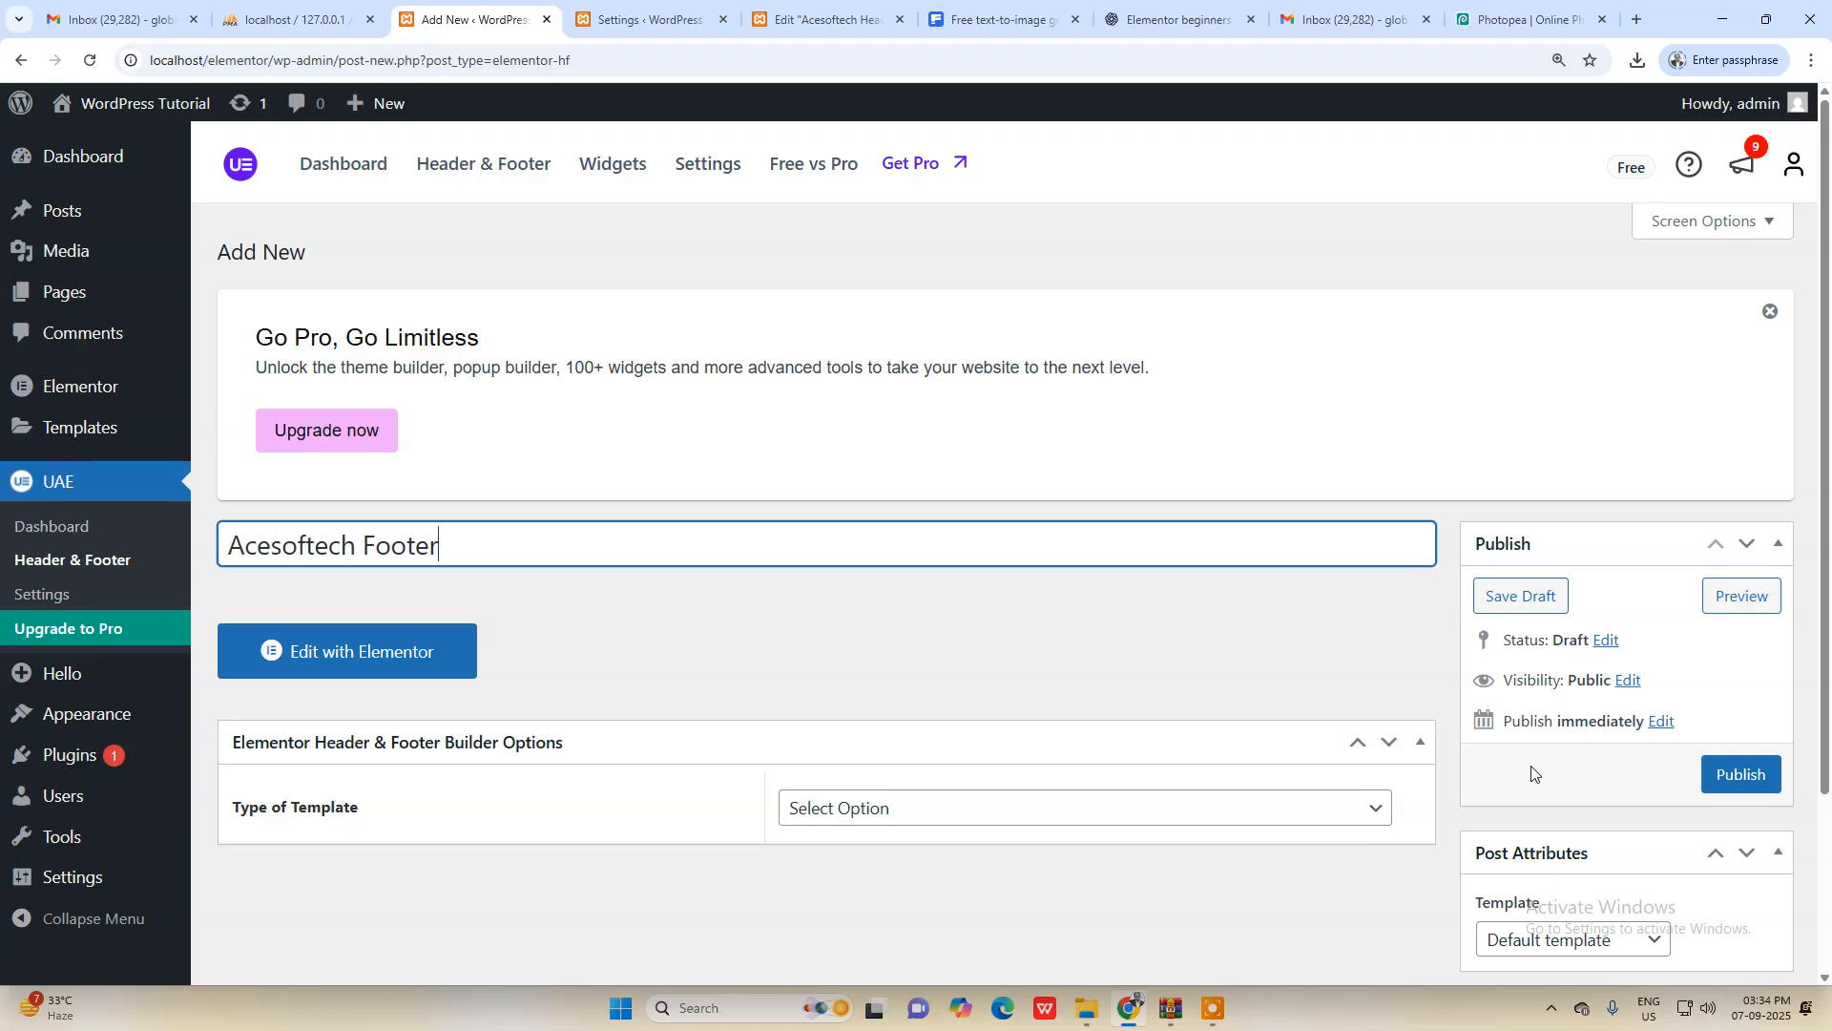
scroll(1546, 820, "down", 1)
left_click(1565, 844)
left_click(1553, 906)
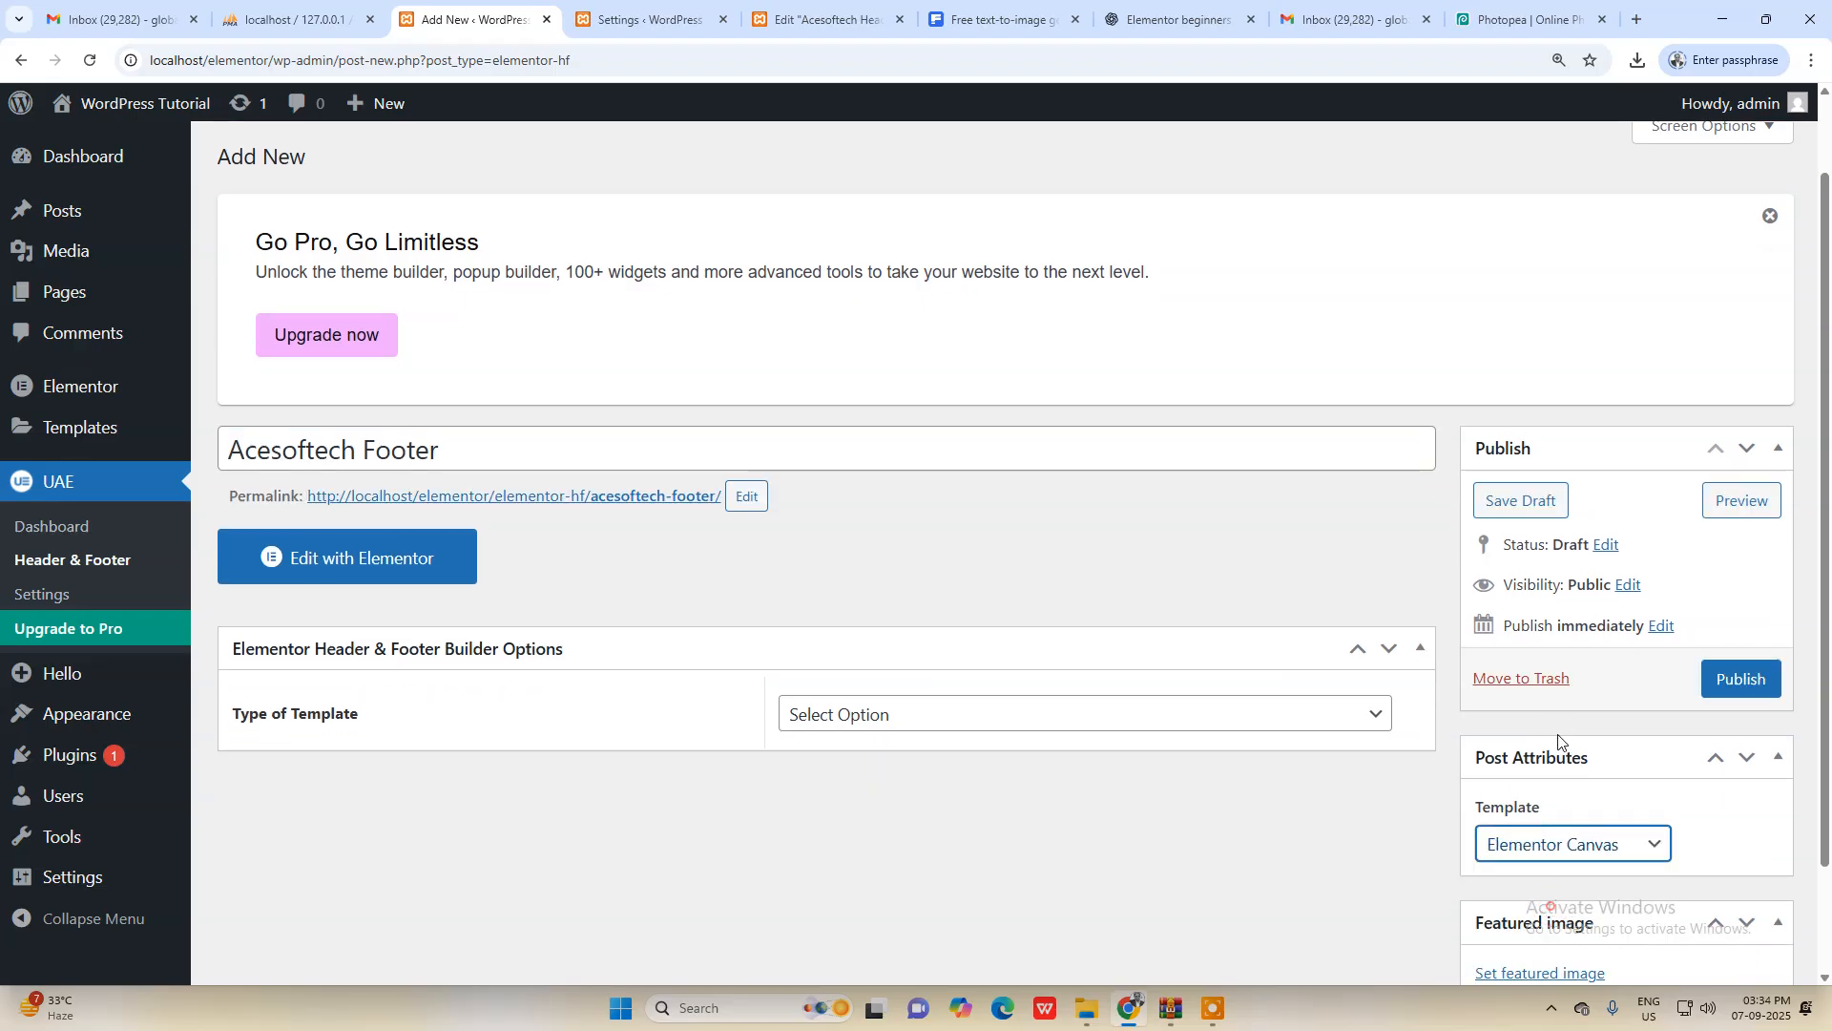
left_click(1733, 681)
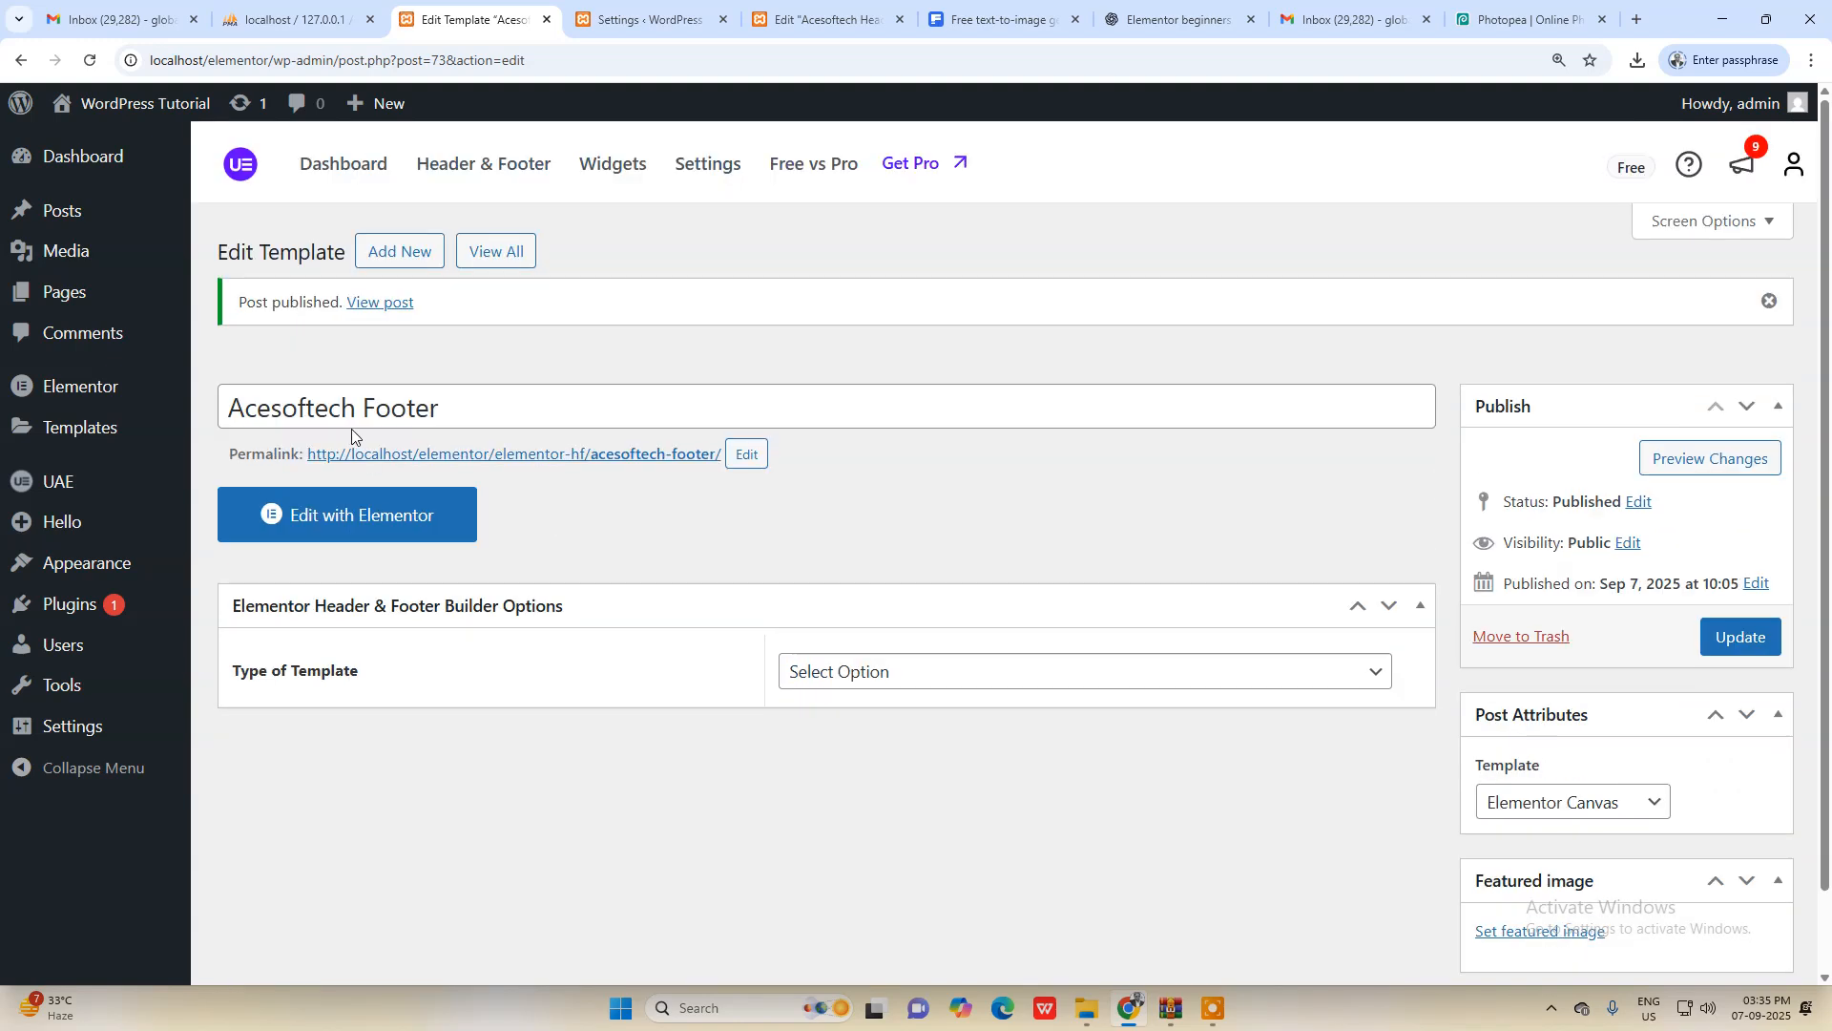
Step: Open the Acesoftech Footer template in Elementor and close its structure overview
left_click(327, 505)
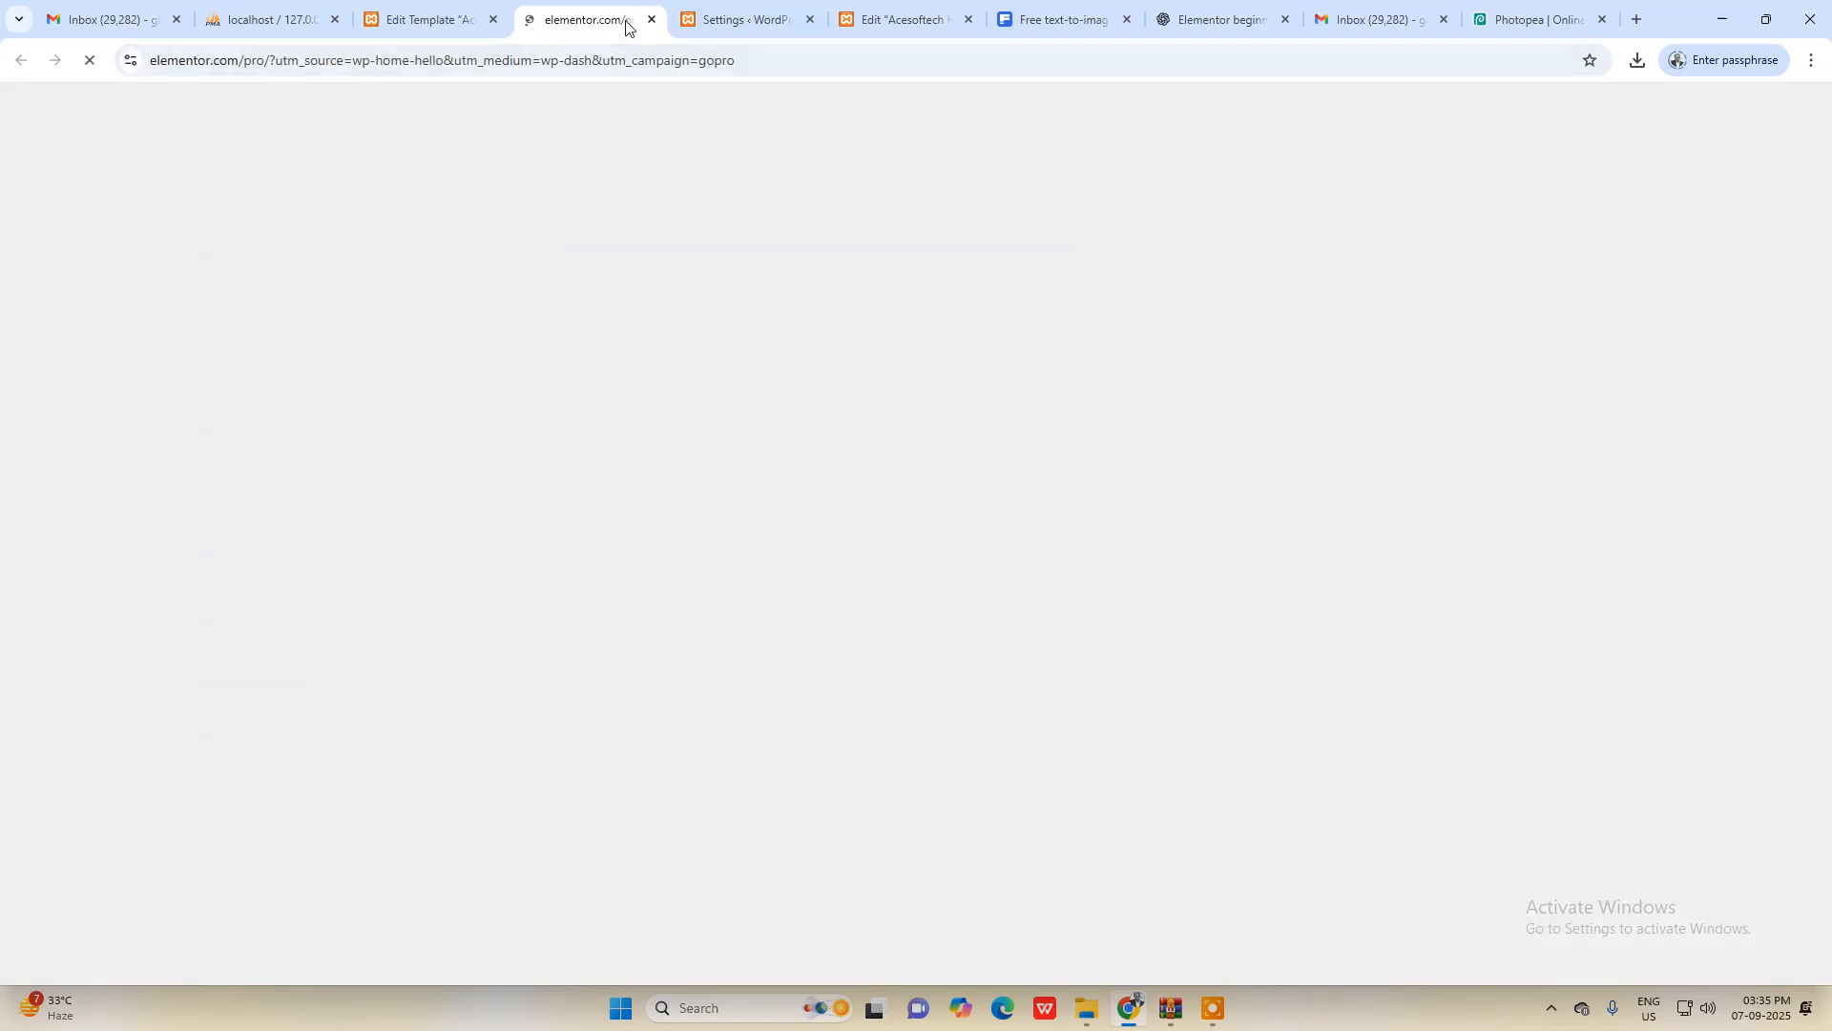
left_click(651, 19)
left_click(327, 732)
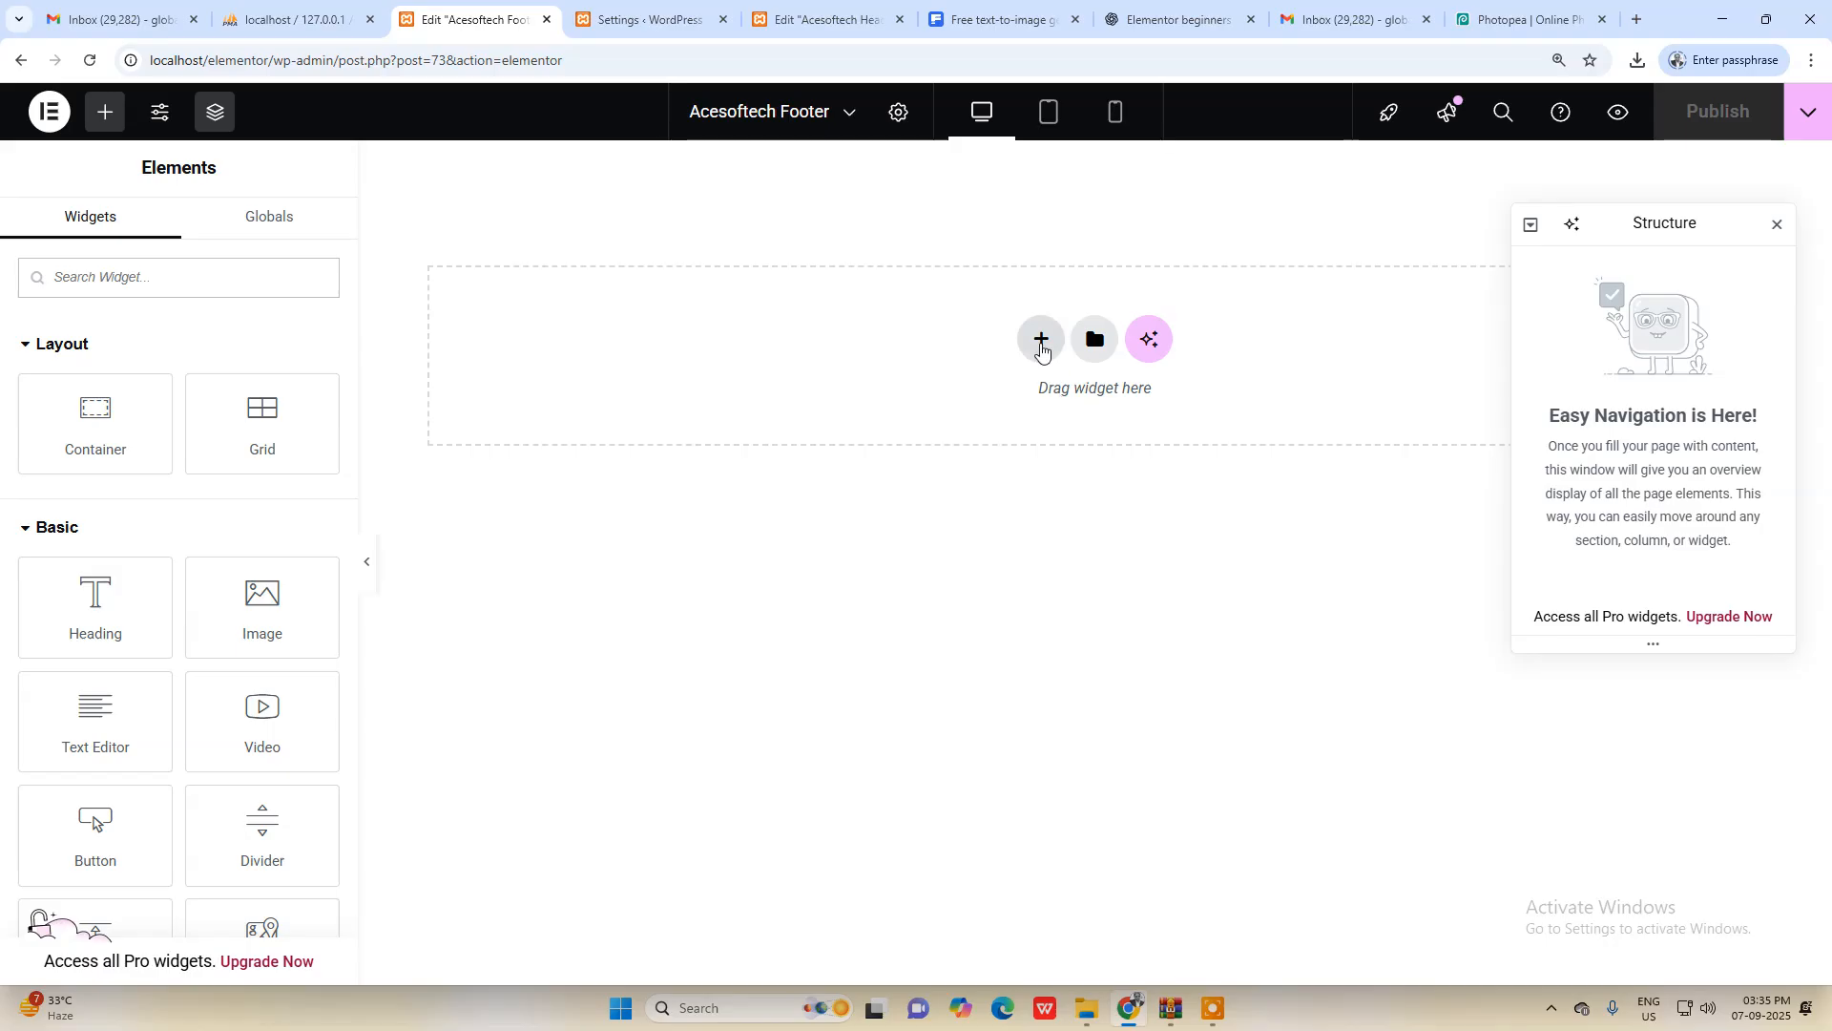
left_click(1777, 225)
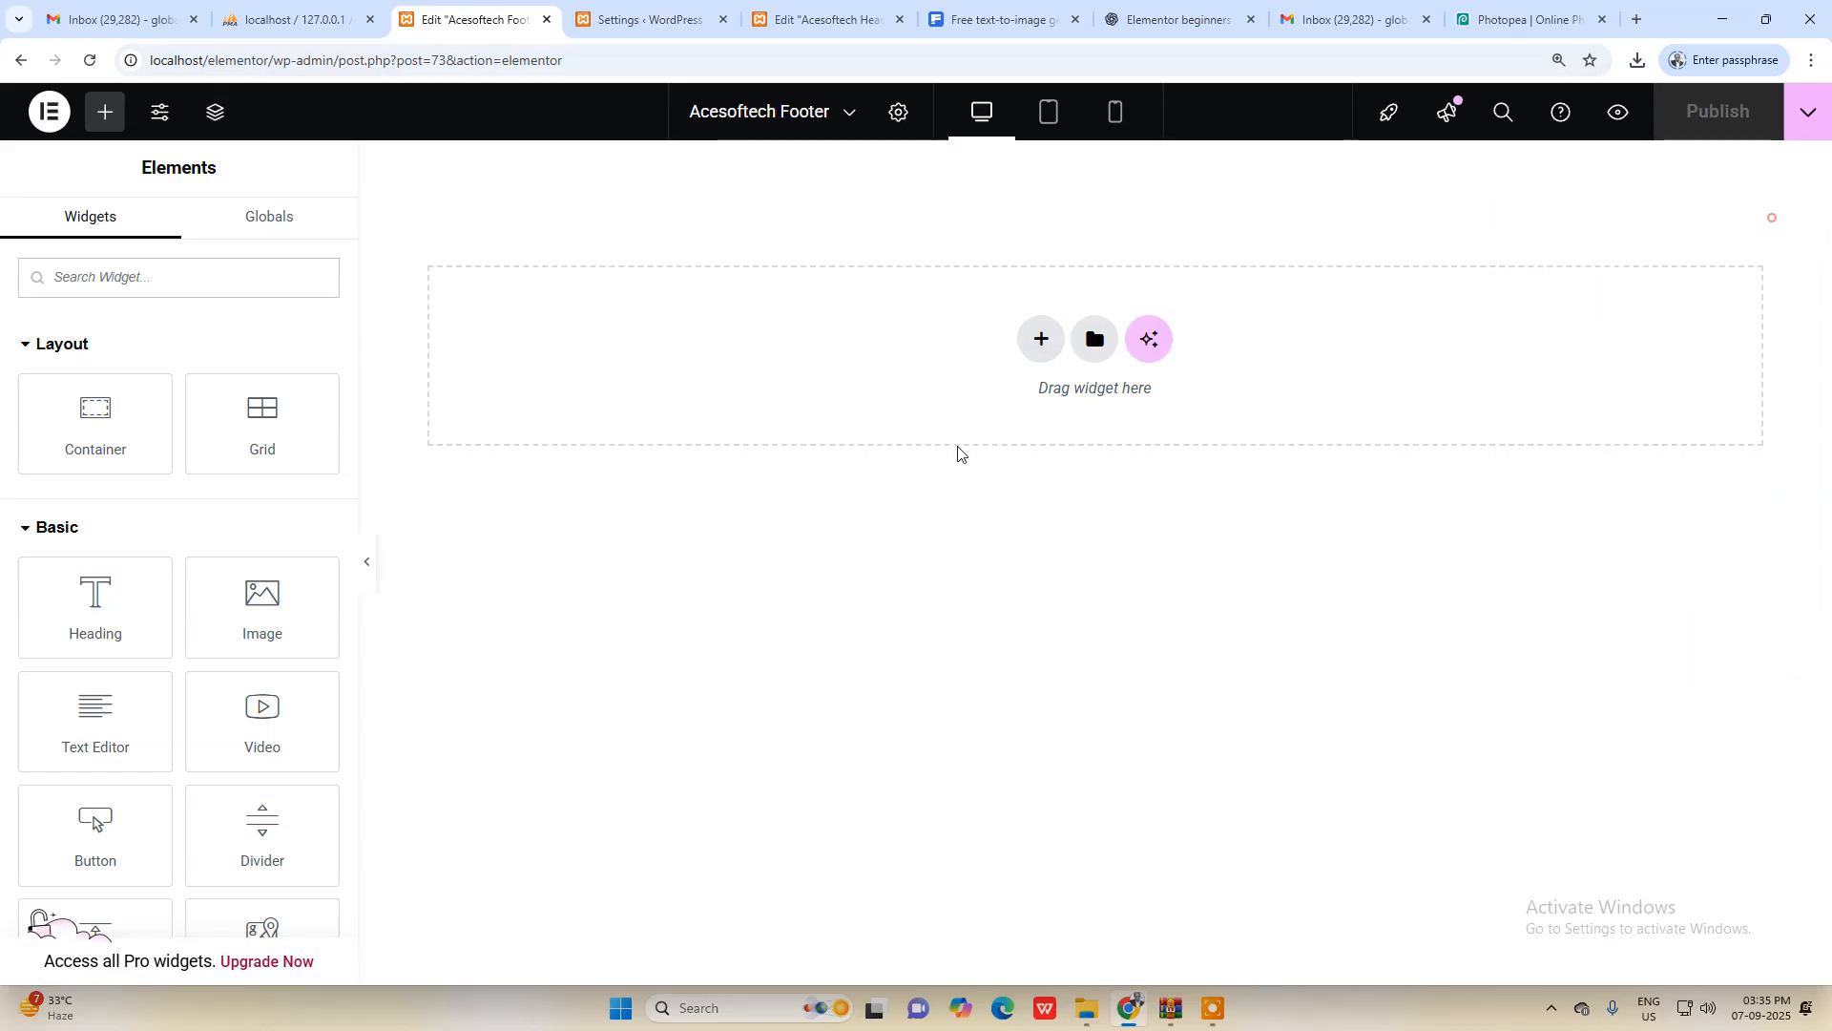
Step: Start a grid container in the footer template and check the footer section of the Photopea mockup
left_click(1053, 345)
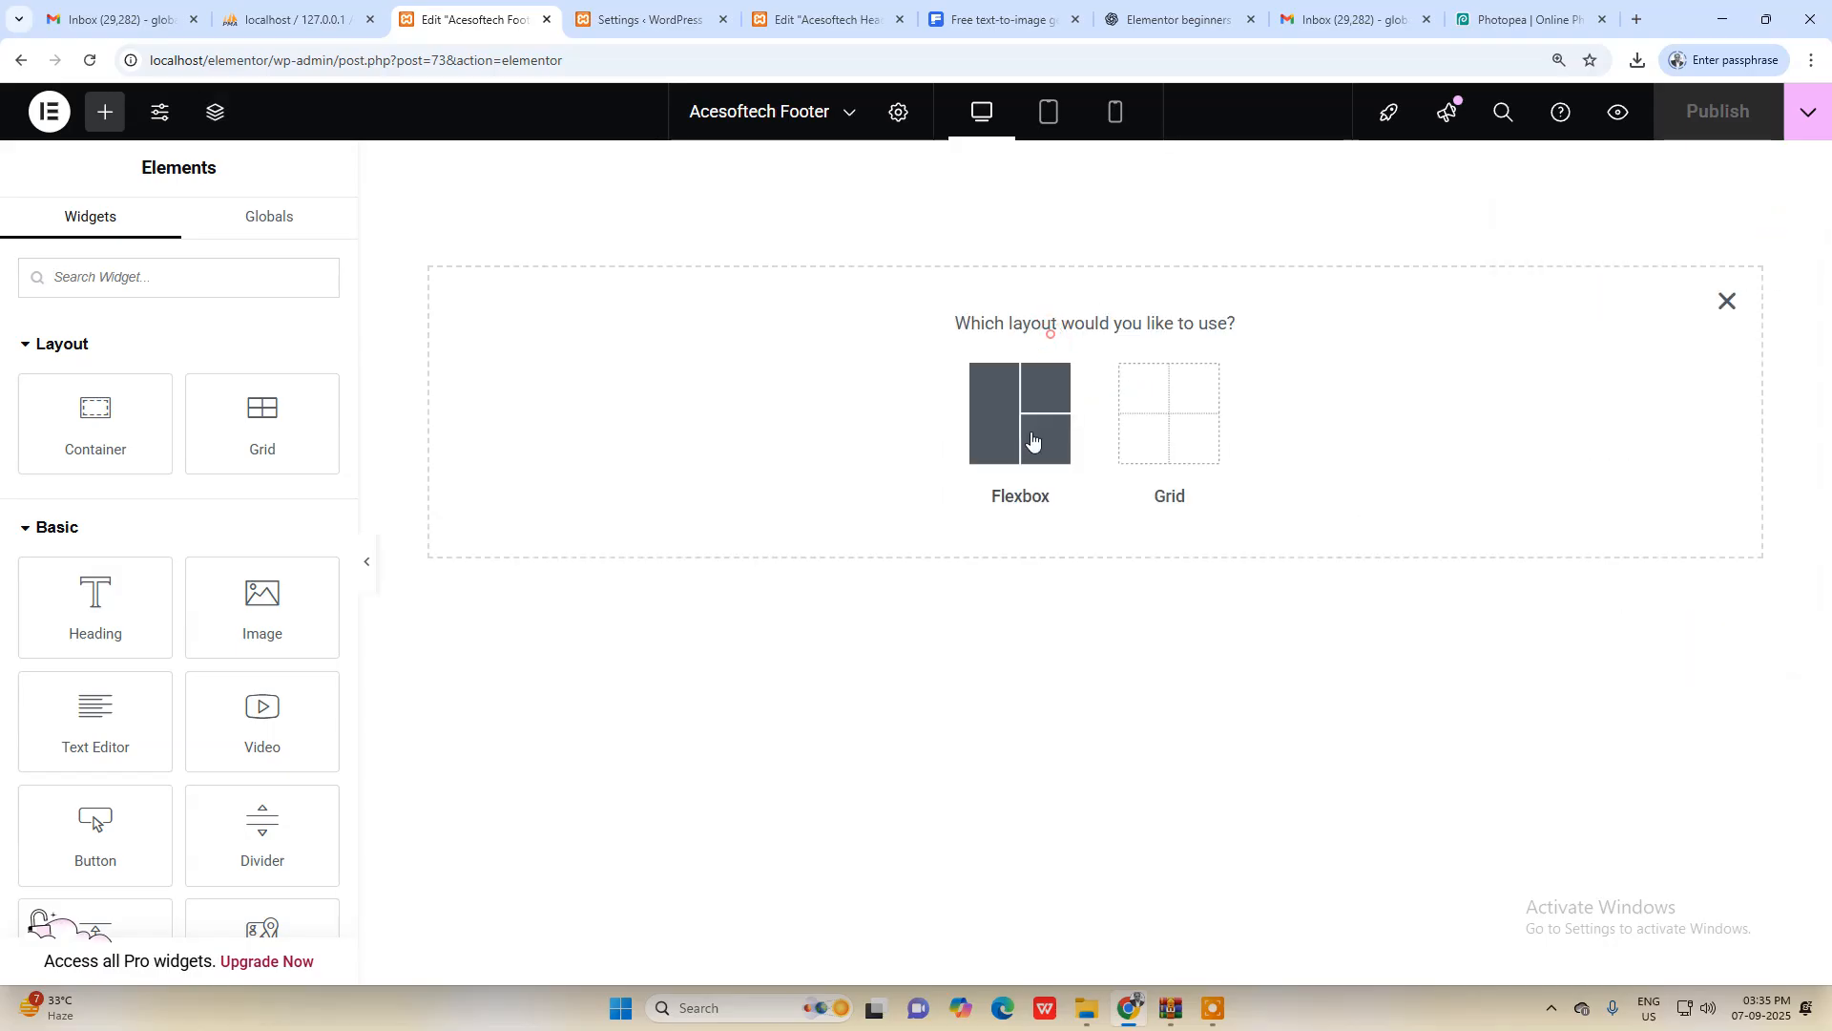
left_click(1165, 431)
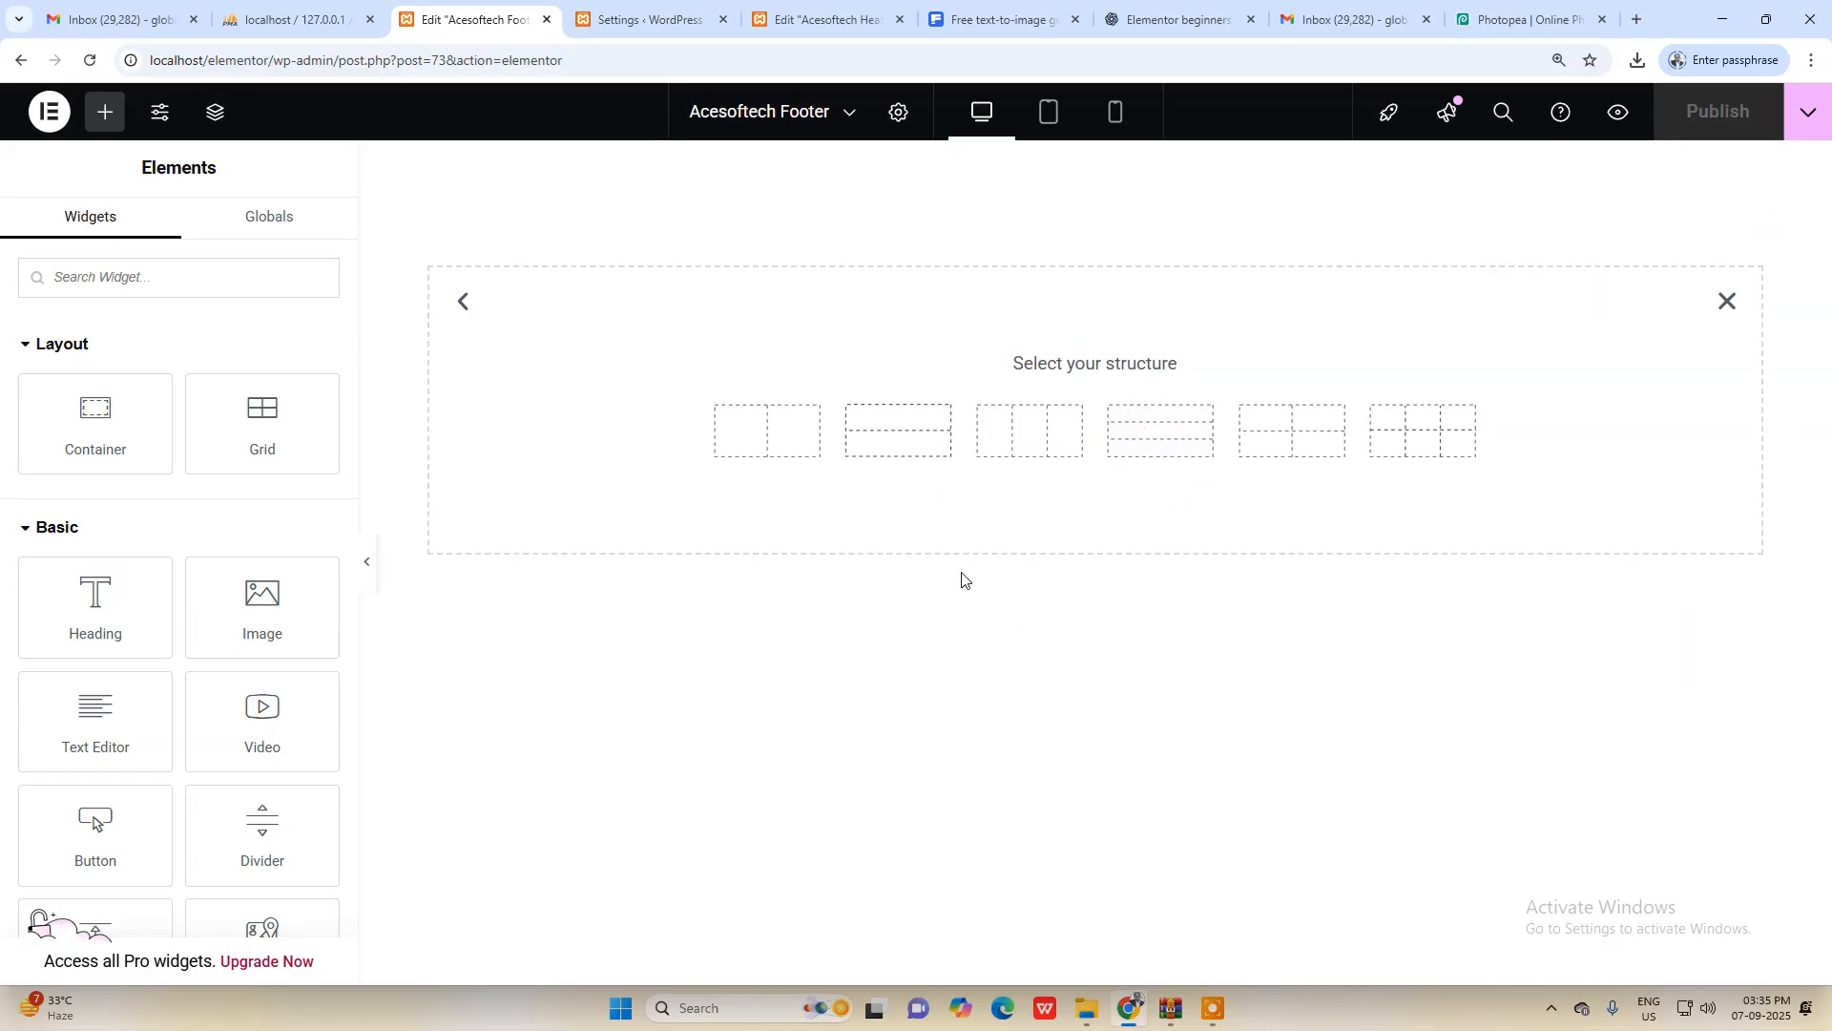
left_click(1483, 31)
scroll(1027, 800, "down", 5)
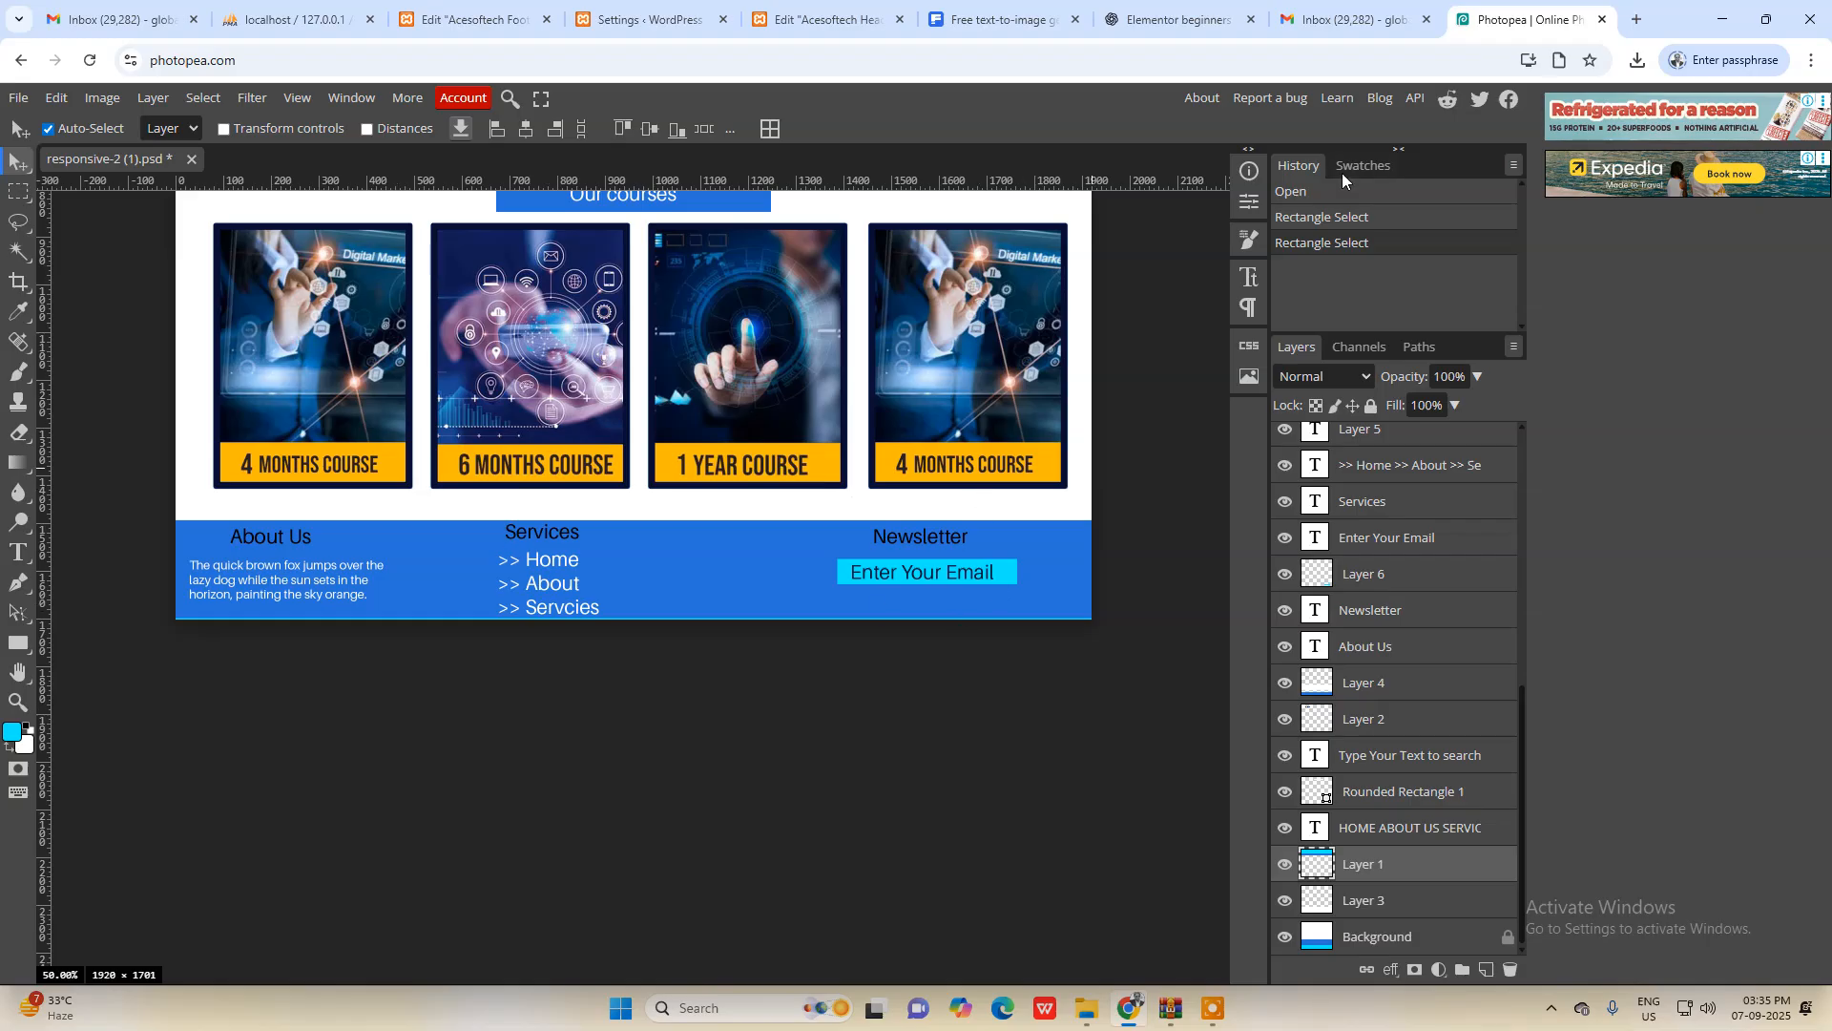
Step: Place the Acesoftech Header editor beside the Photopea mockup, add a grid with 3 columns and 1 row, and return to the mockup
left_click_drag(847, 7, 1373, 14)
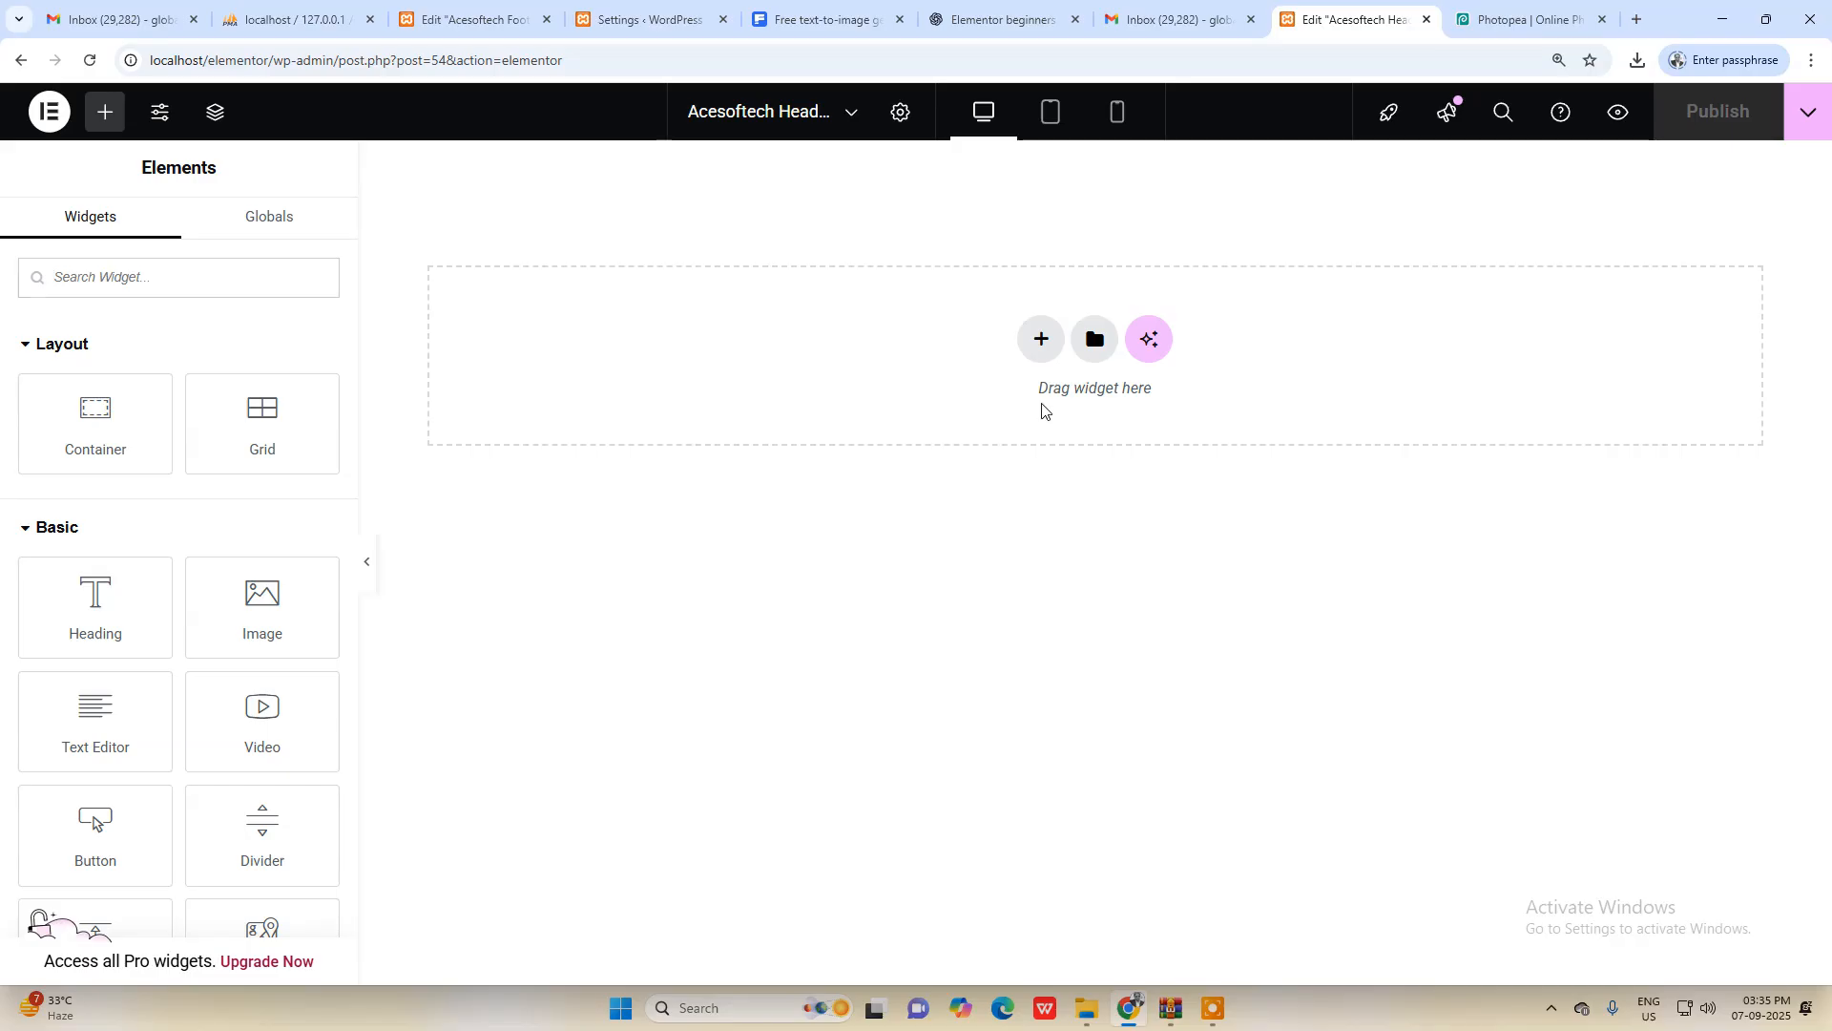
left_click(1042, 354)
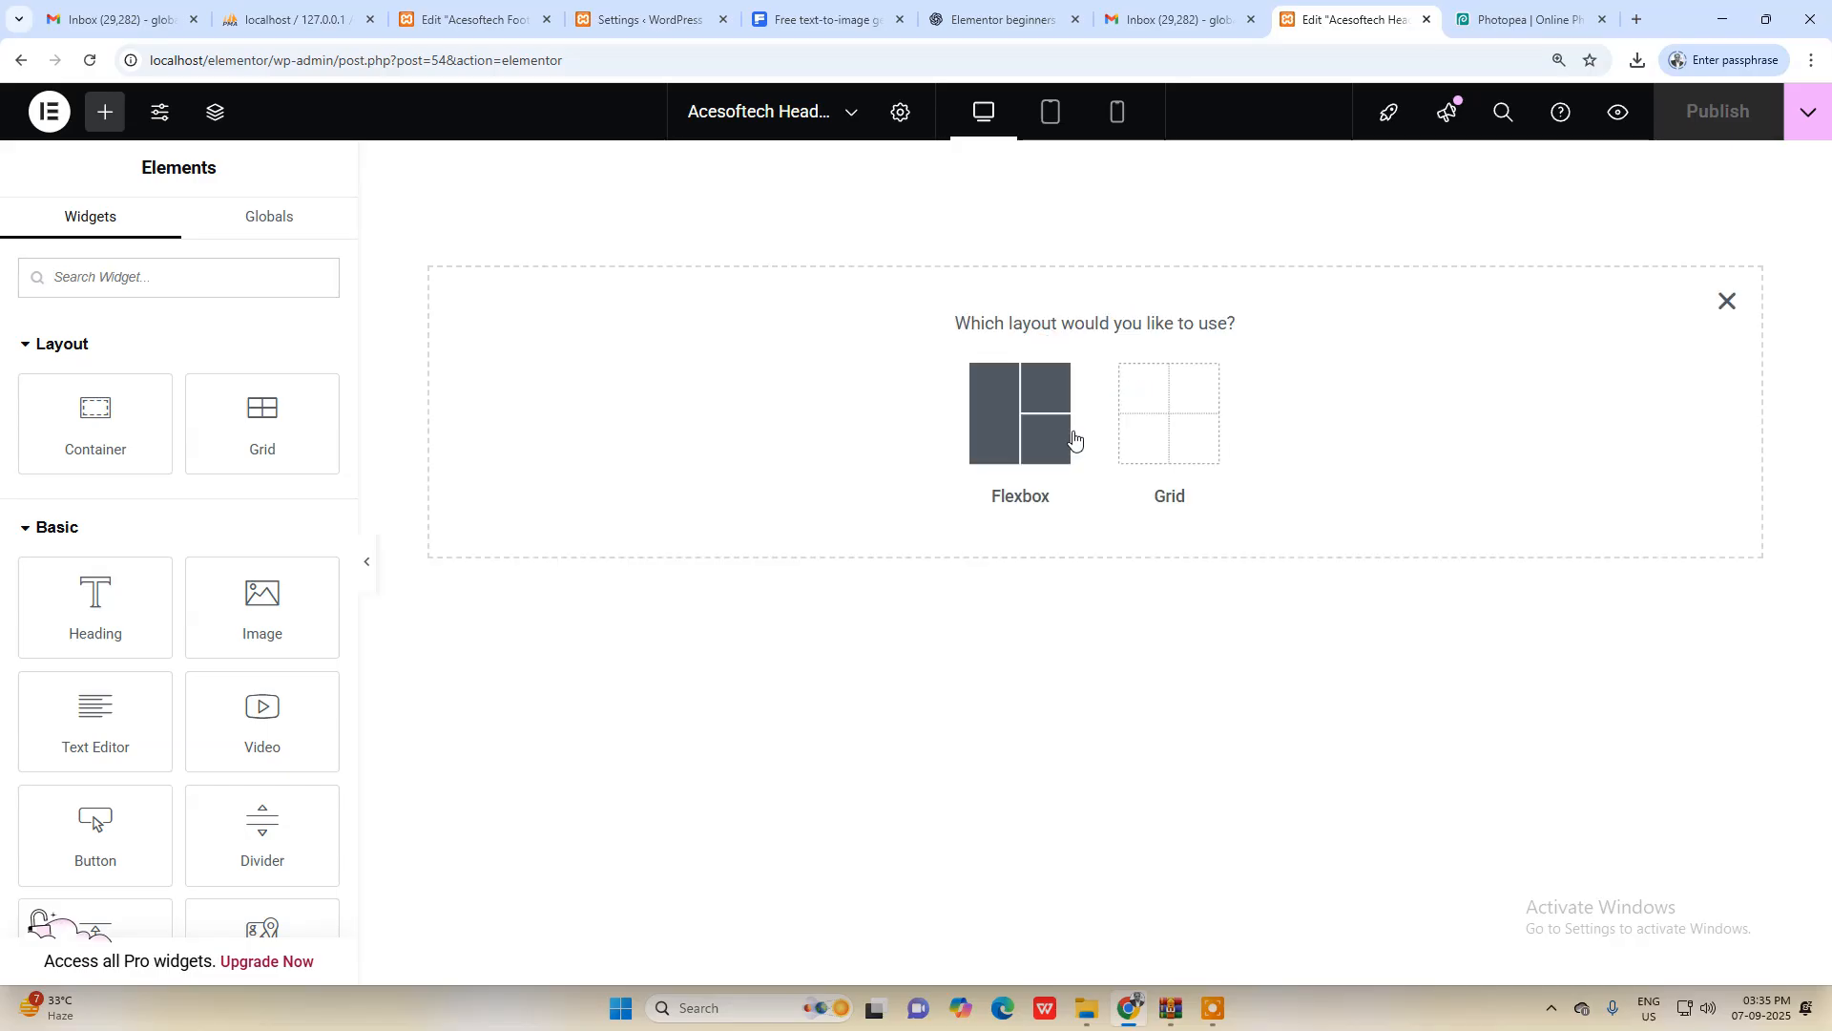
left_click(1137, 402)
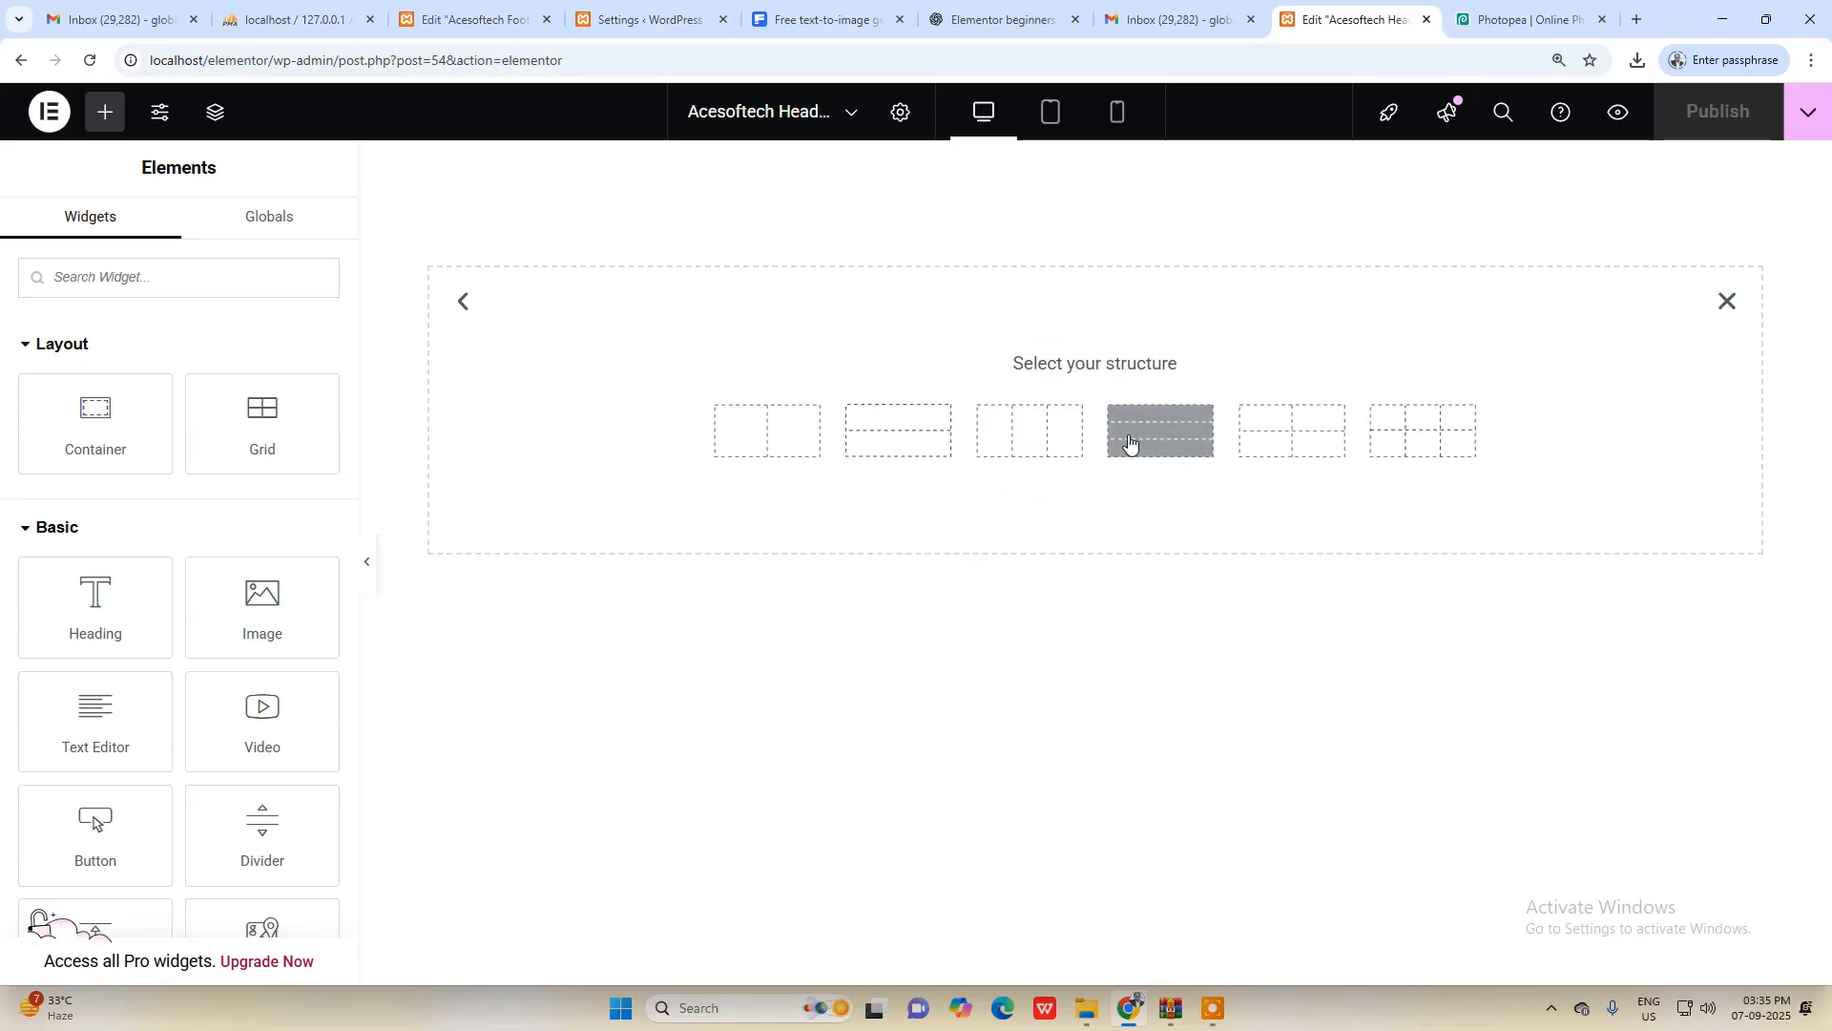
left_click(1075, 457)
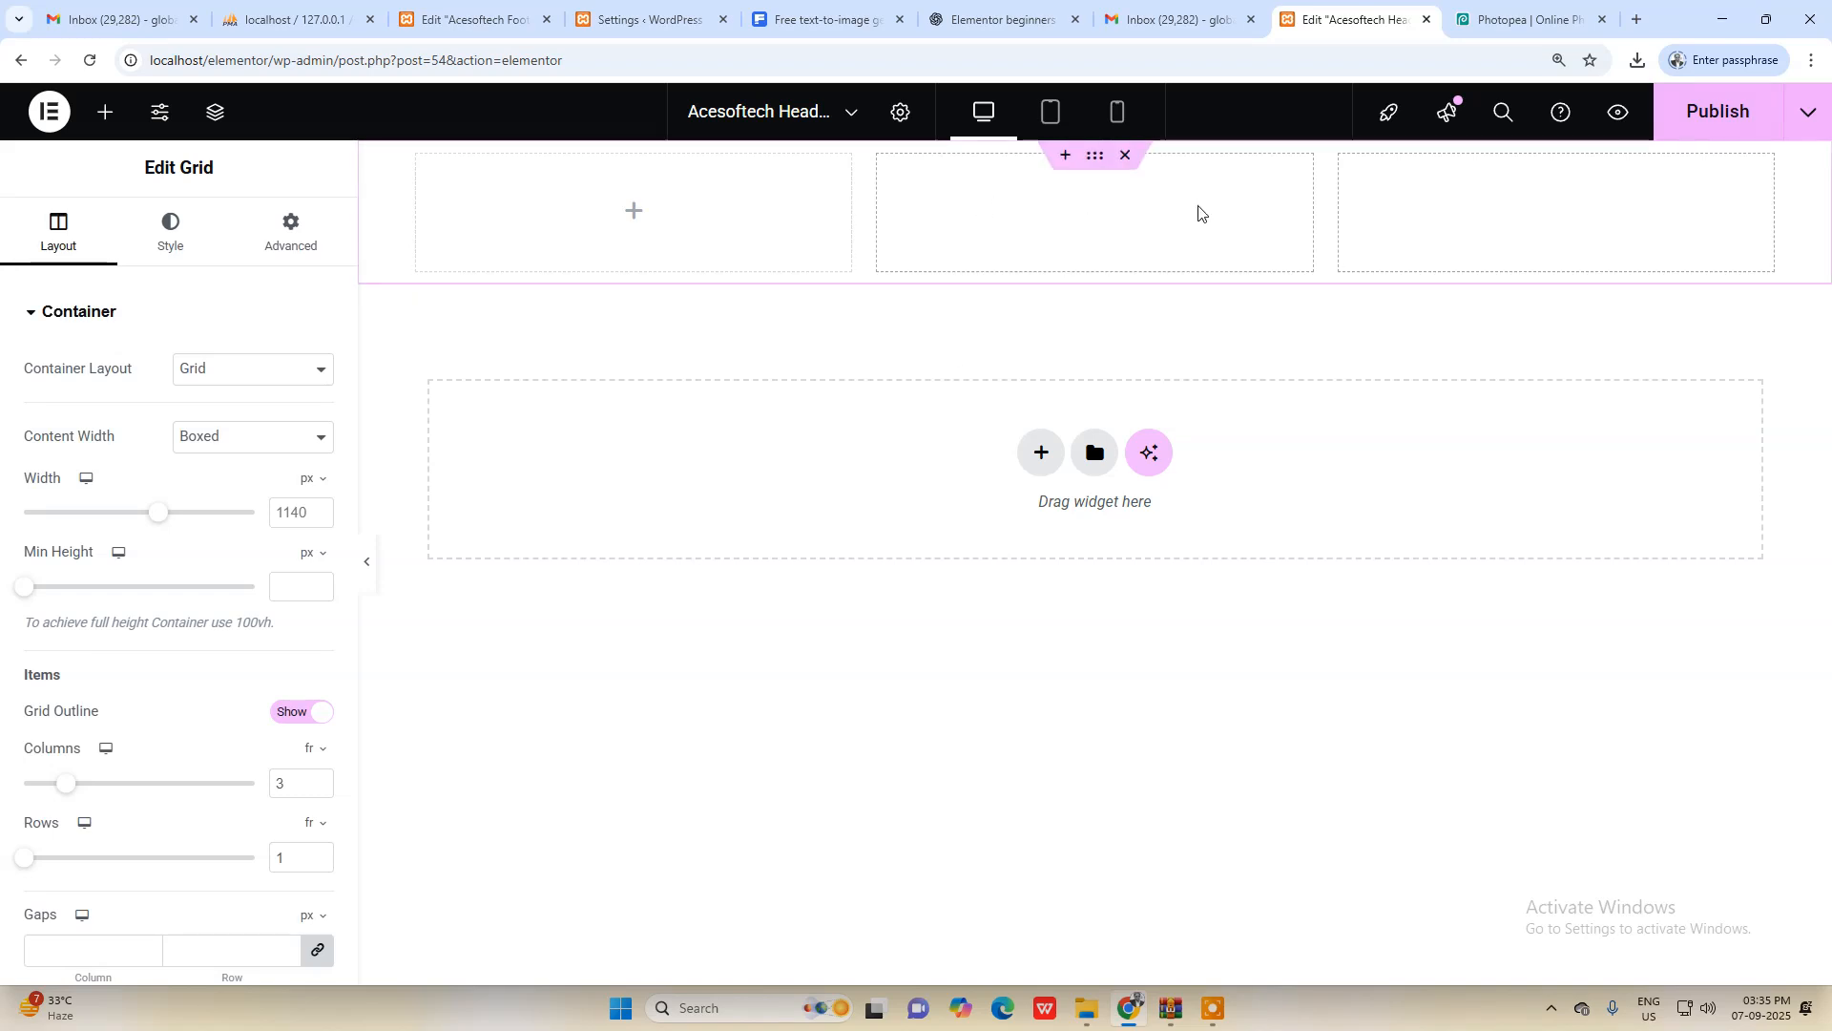
left_click(1474, 17)
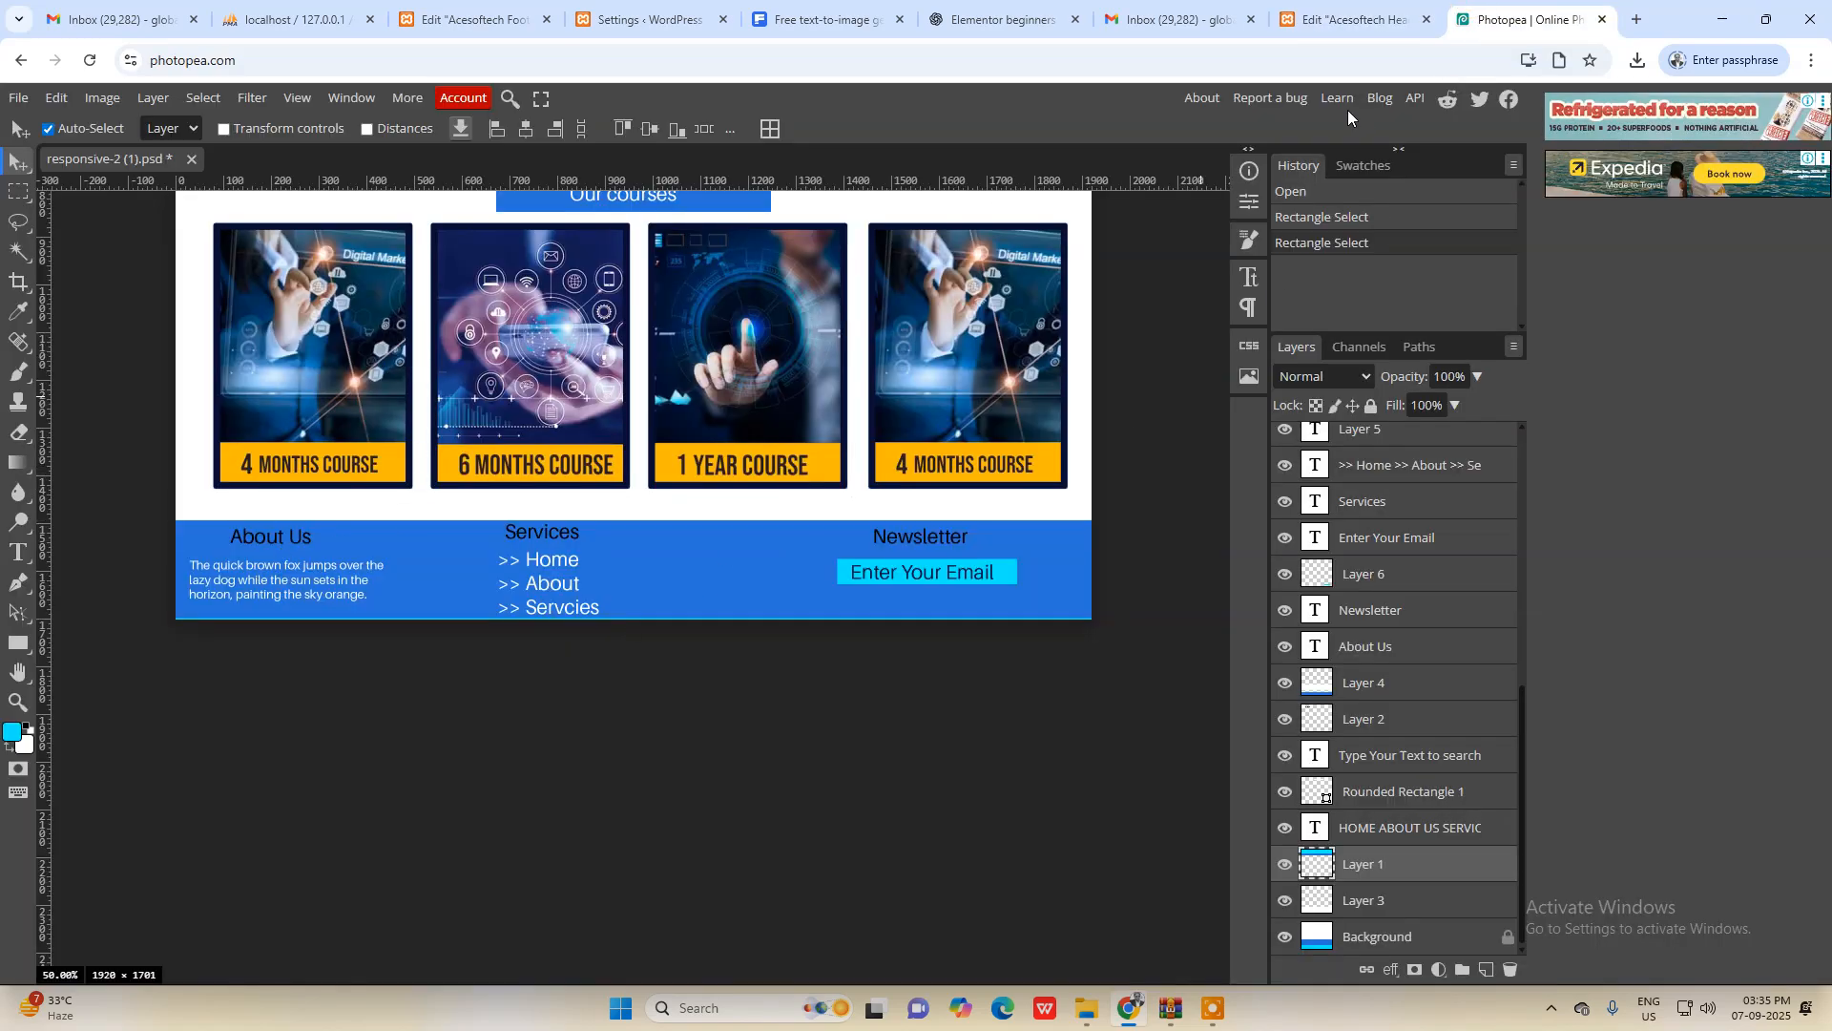
Step: Add a Text Editor widget to the grid's first column and replace its placeholder text with "About Us"
left_click(1356, 19)
left_click(623, 212)
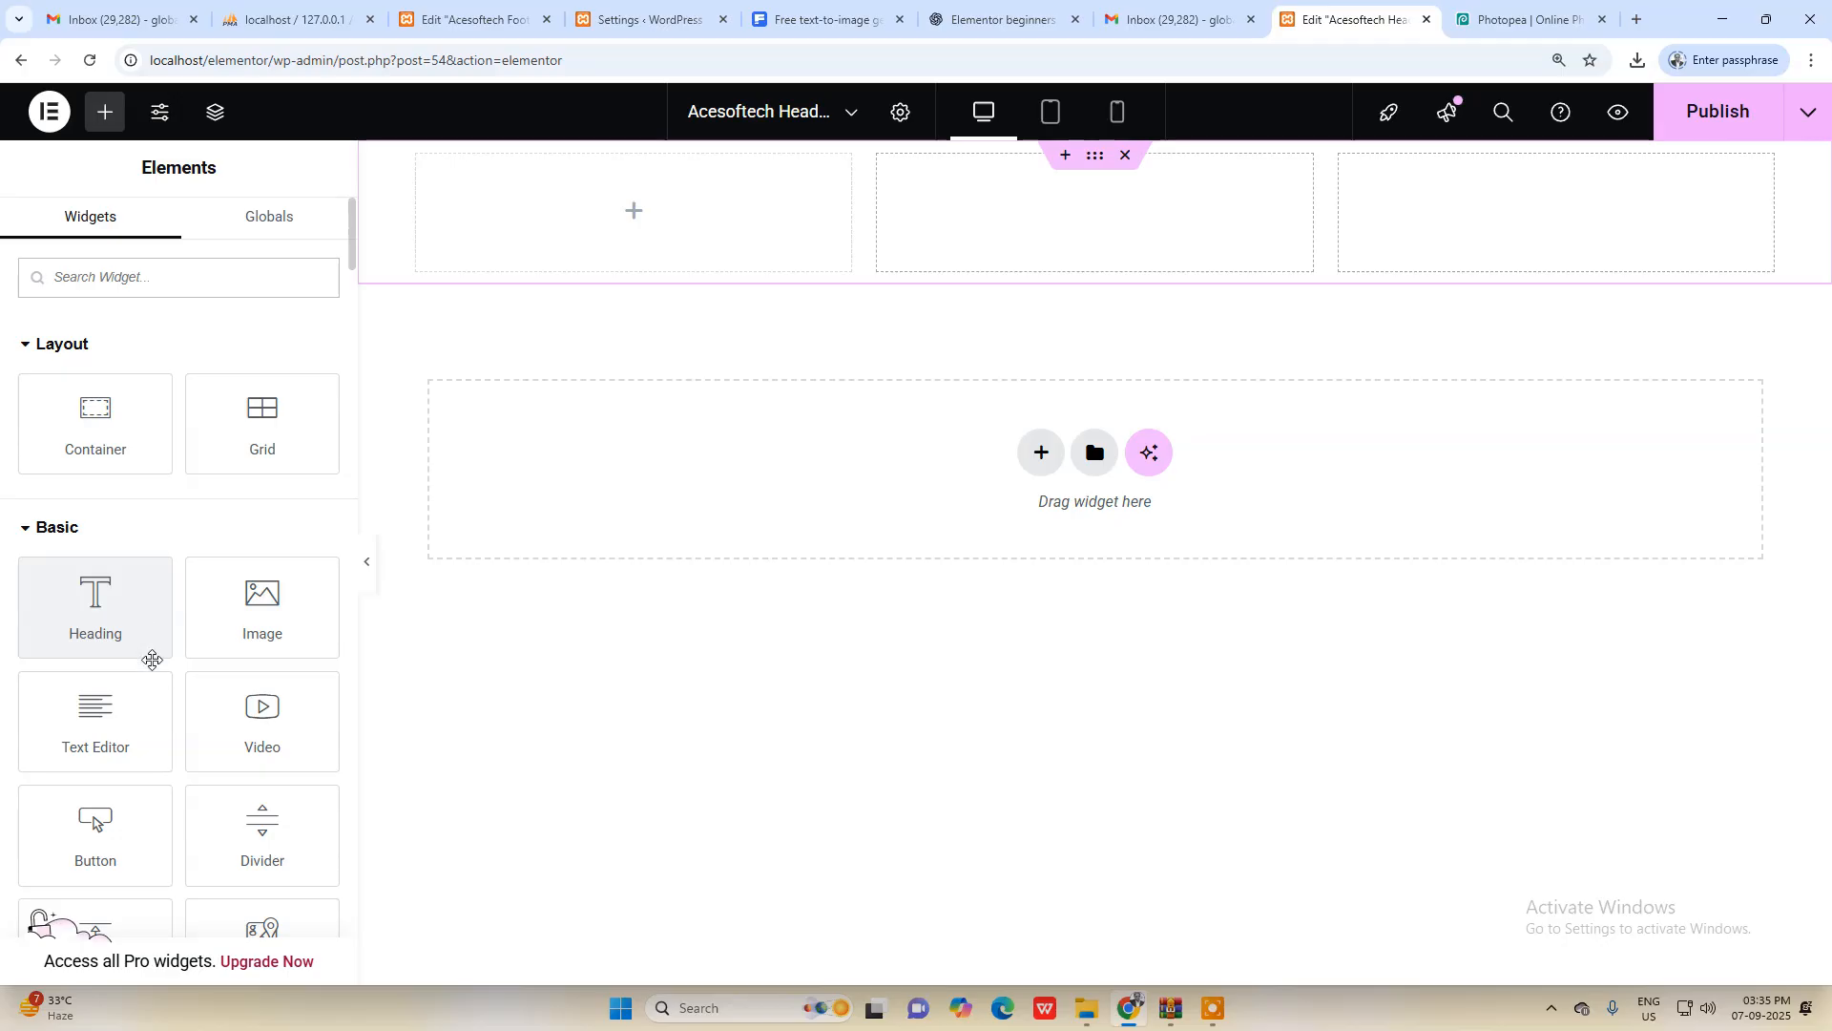
left_click_drag(103, 732, 107, 732)
left_click_drag(597, 310, 647, 240)
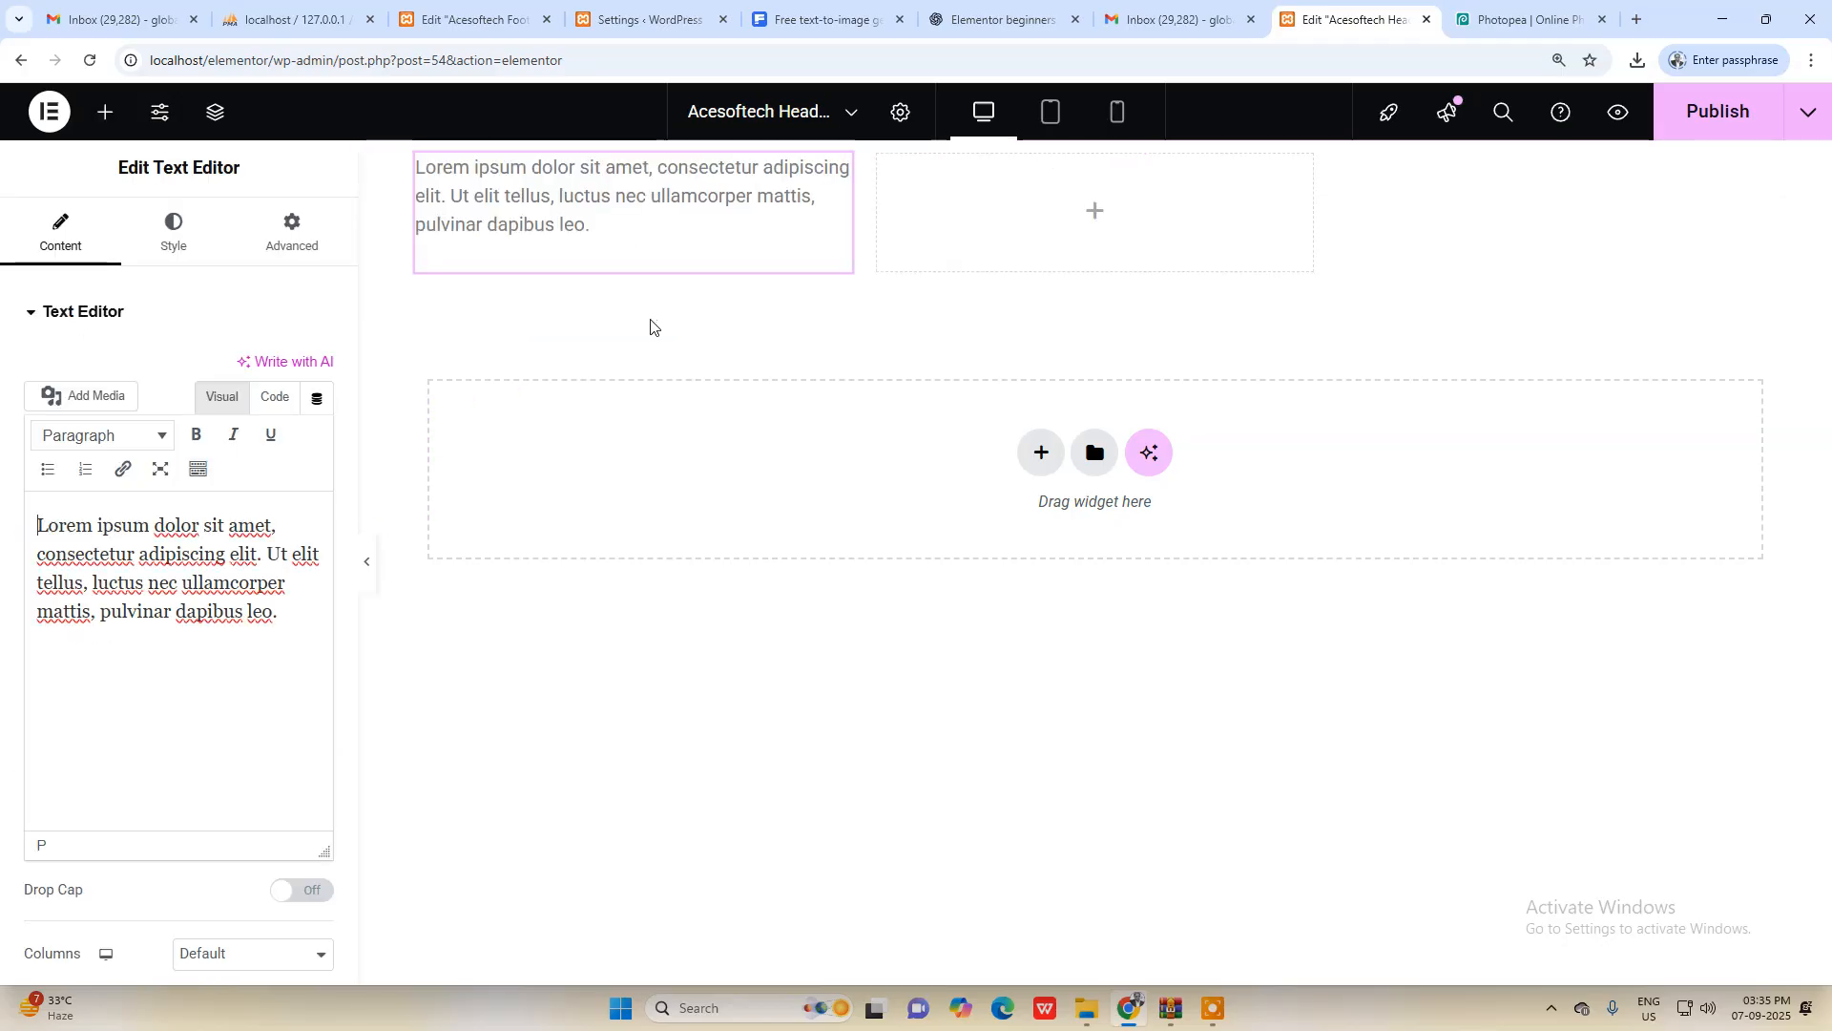
left_click(589, 225)
left_click(206, 547)
key("ctrl+a")
type("About UIs")
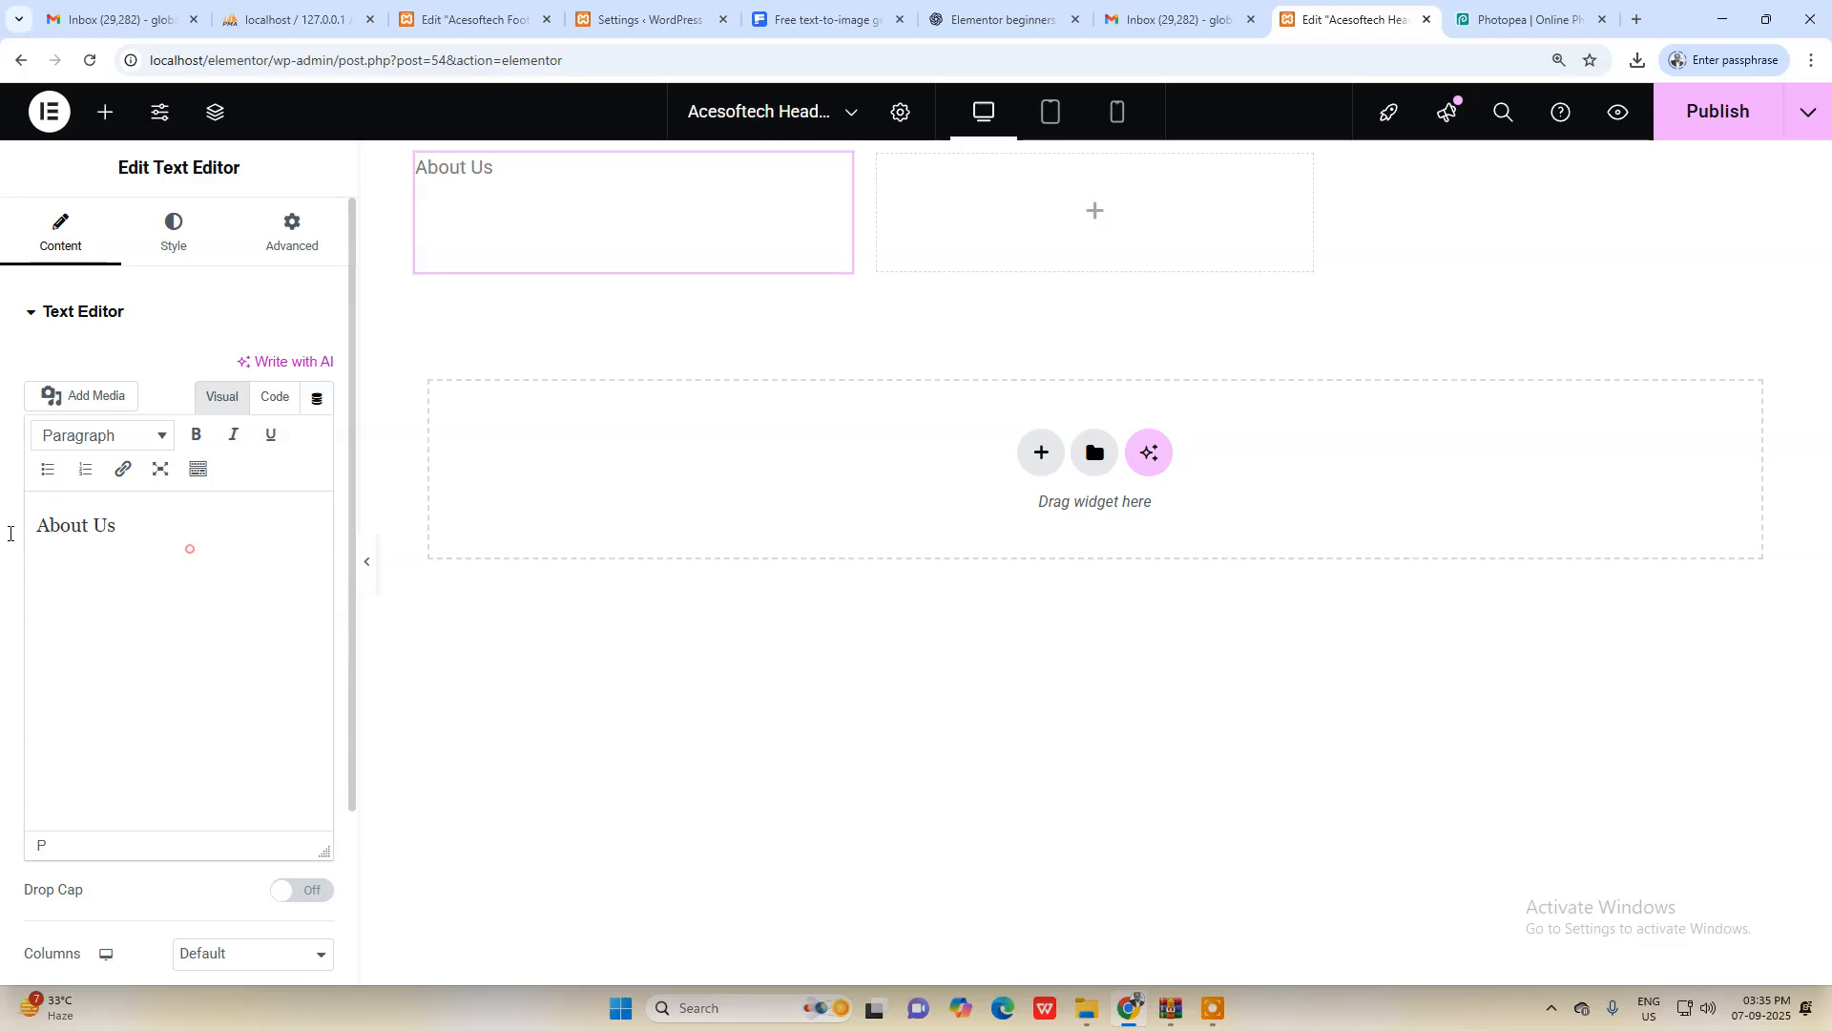
Step: Center-align the About Us text
key("ctrl+a")
left_click(181, 220)
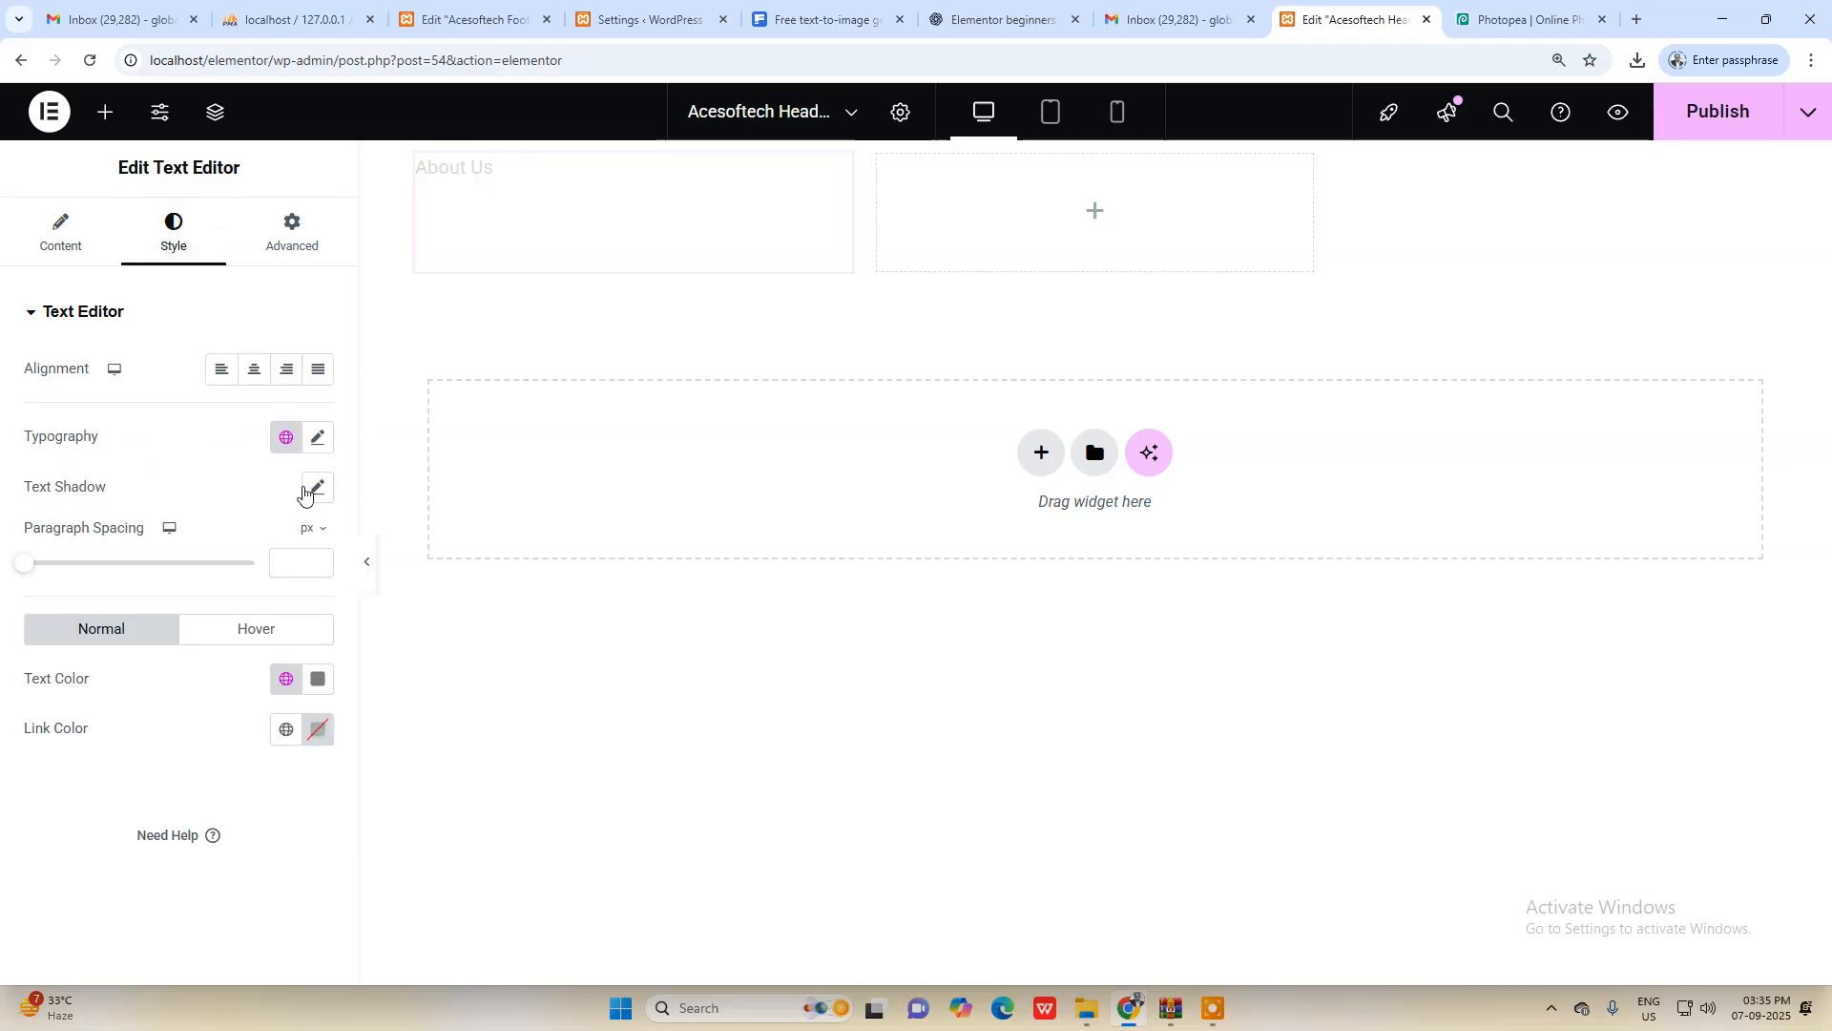
left_click(253, 368)
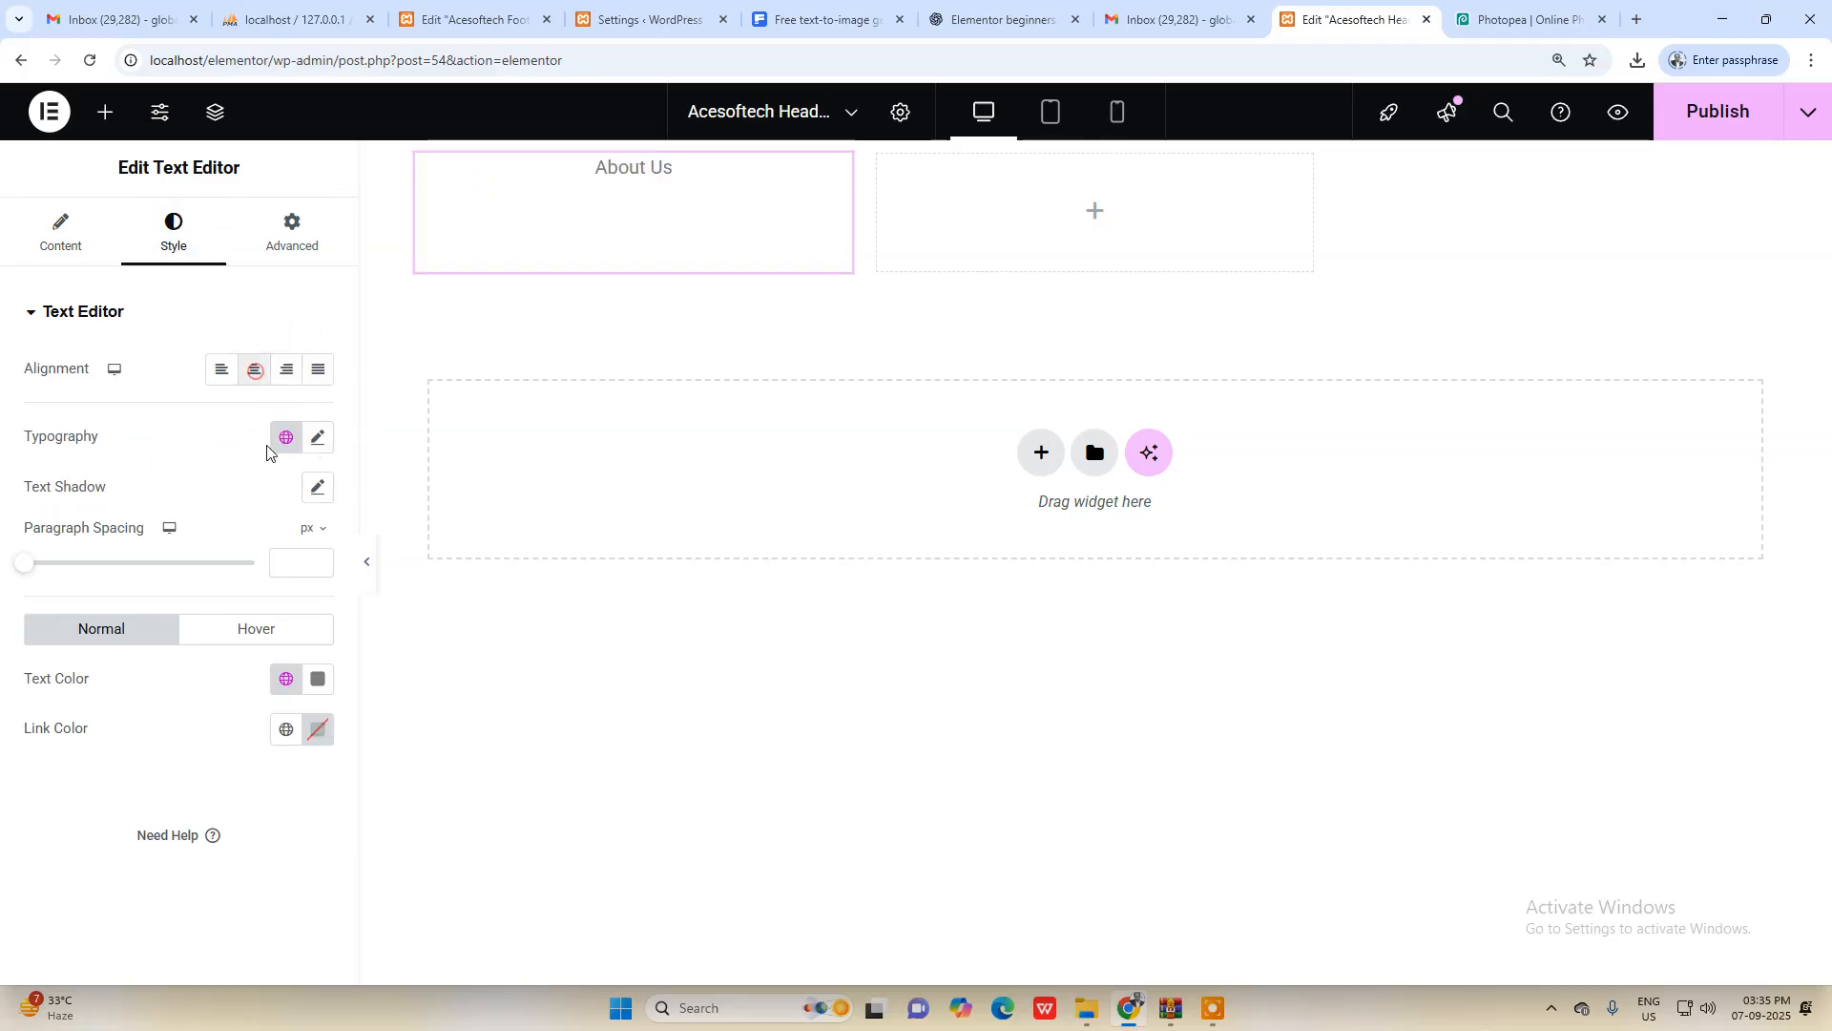
Step: Format the About Us line as Heading 2
left_click(80, 239)
left_click_drag(139, 522, 28, 524)
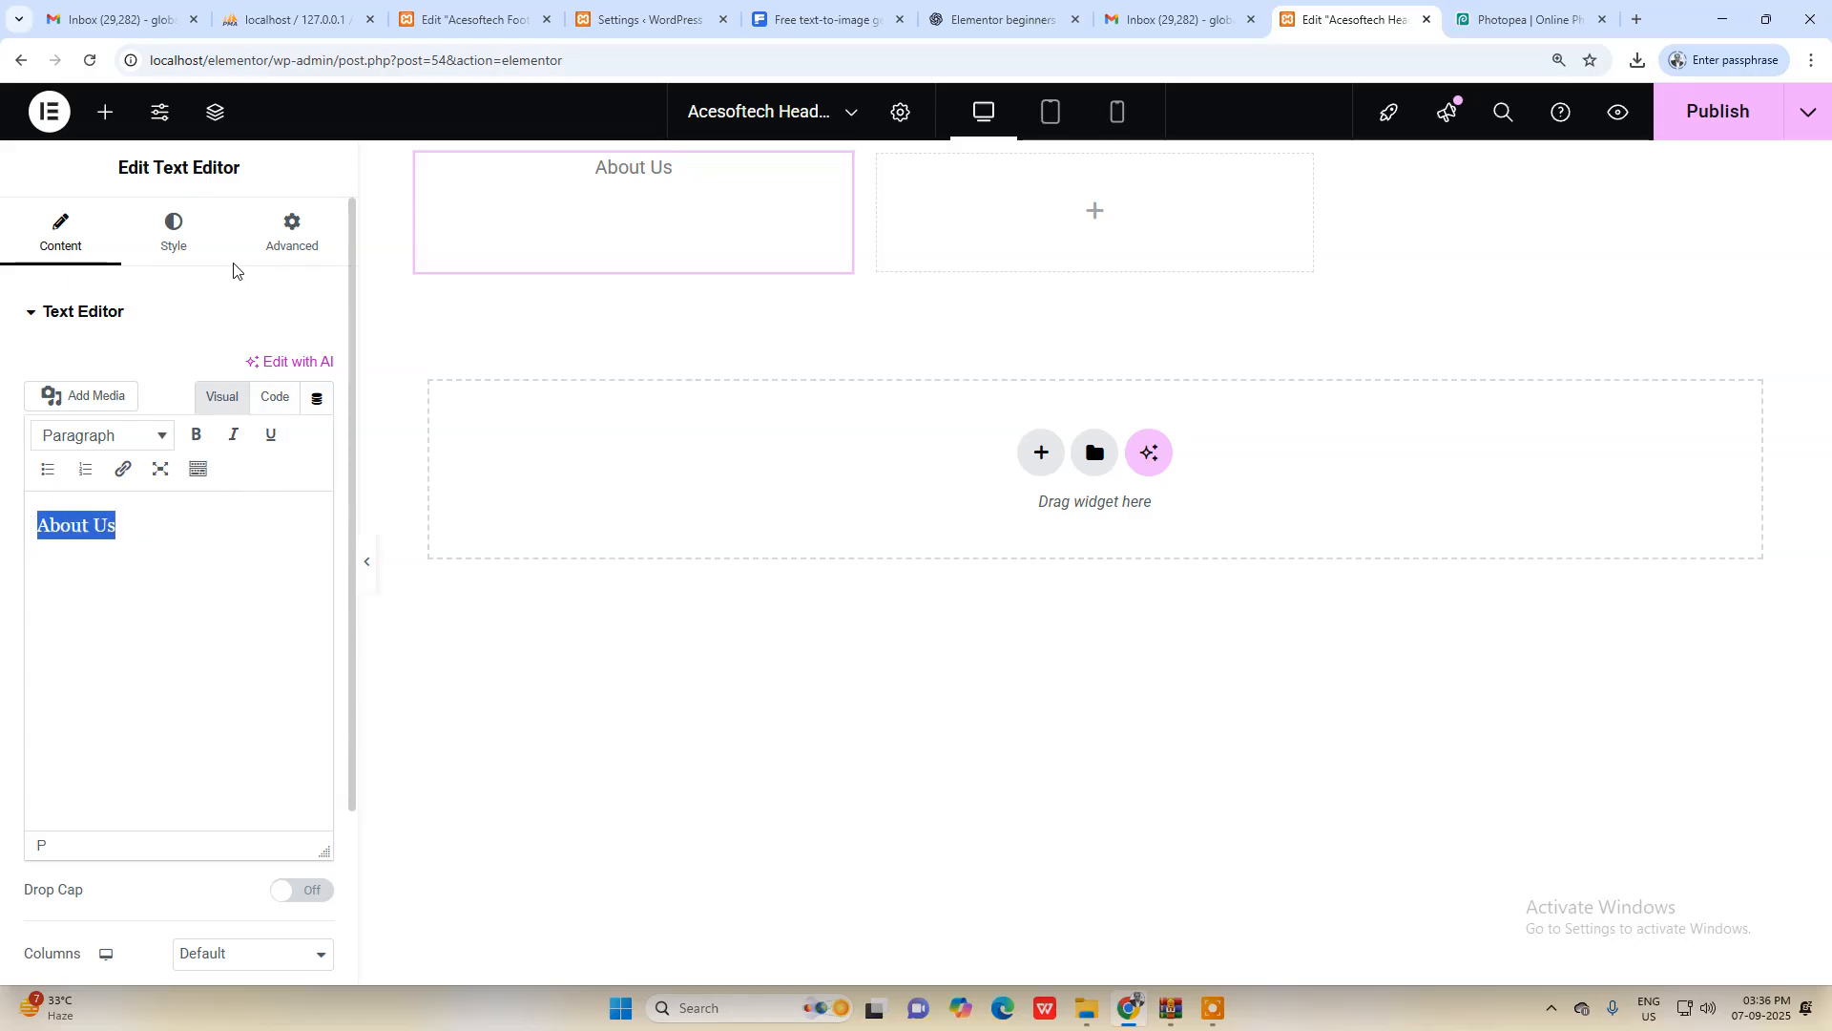
left_click(174, 239)
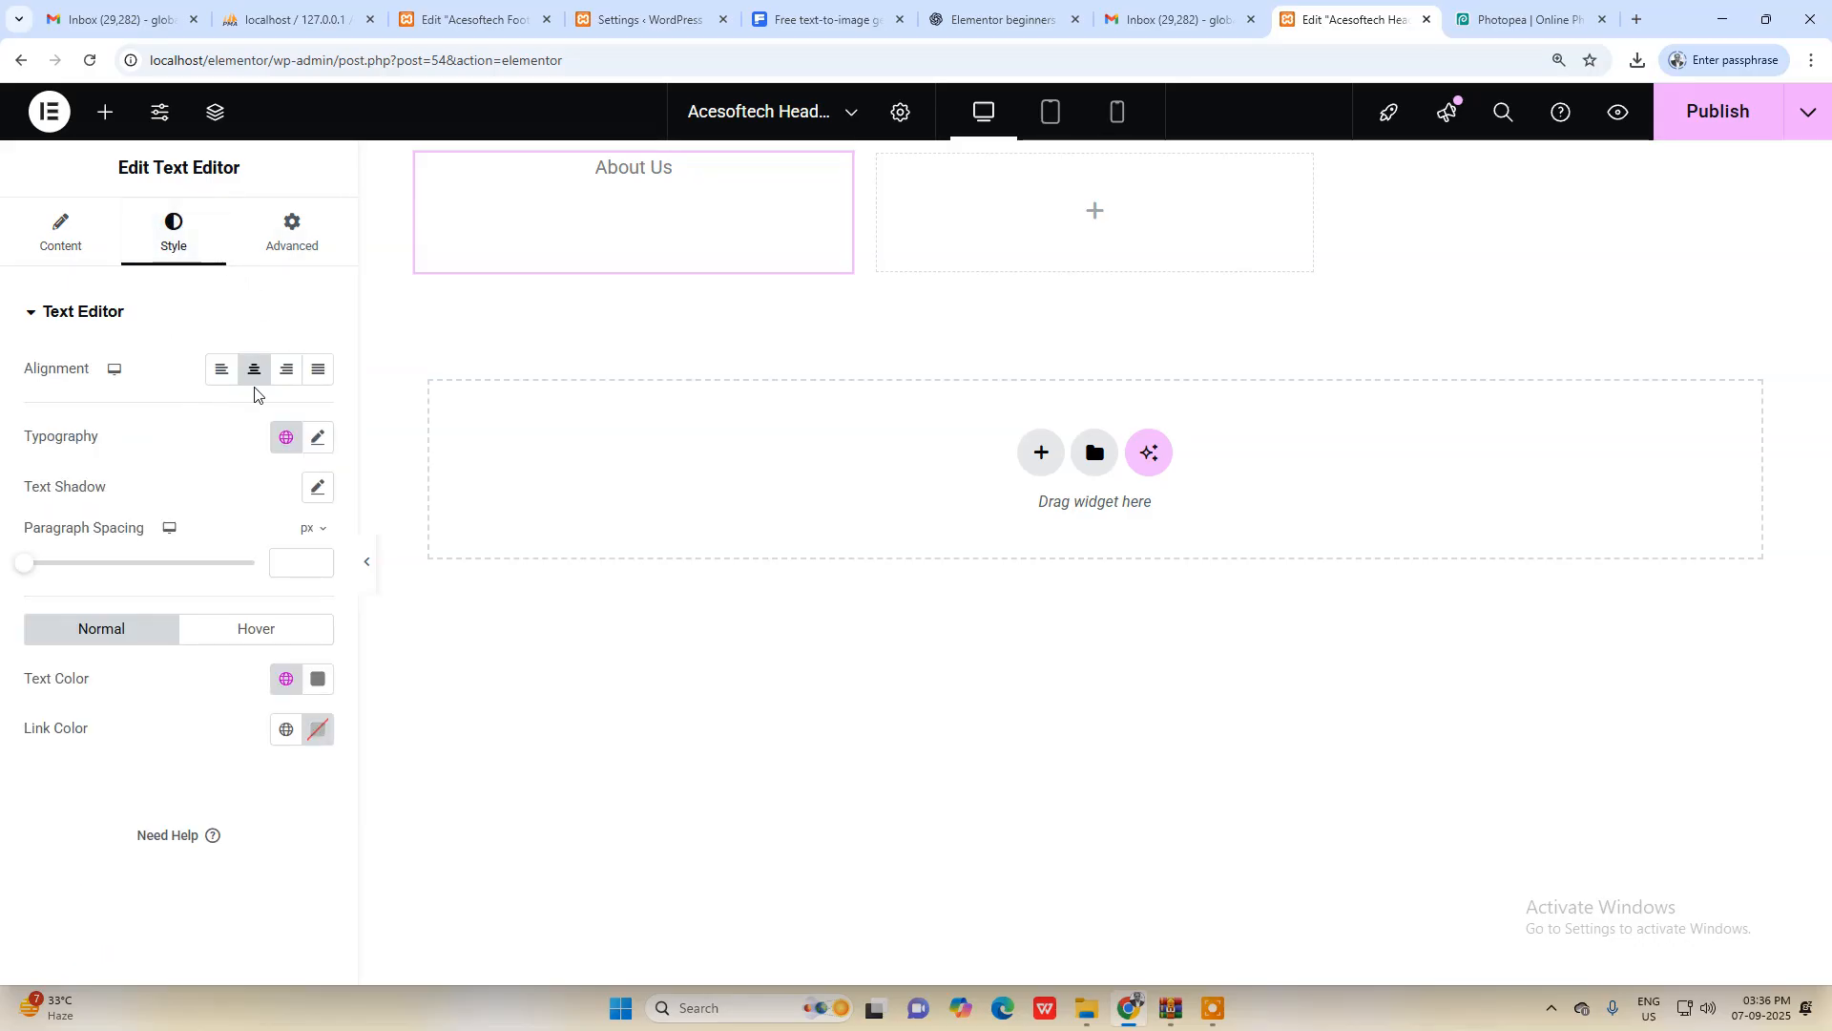
left_click(61, 234)
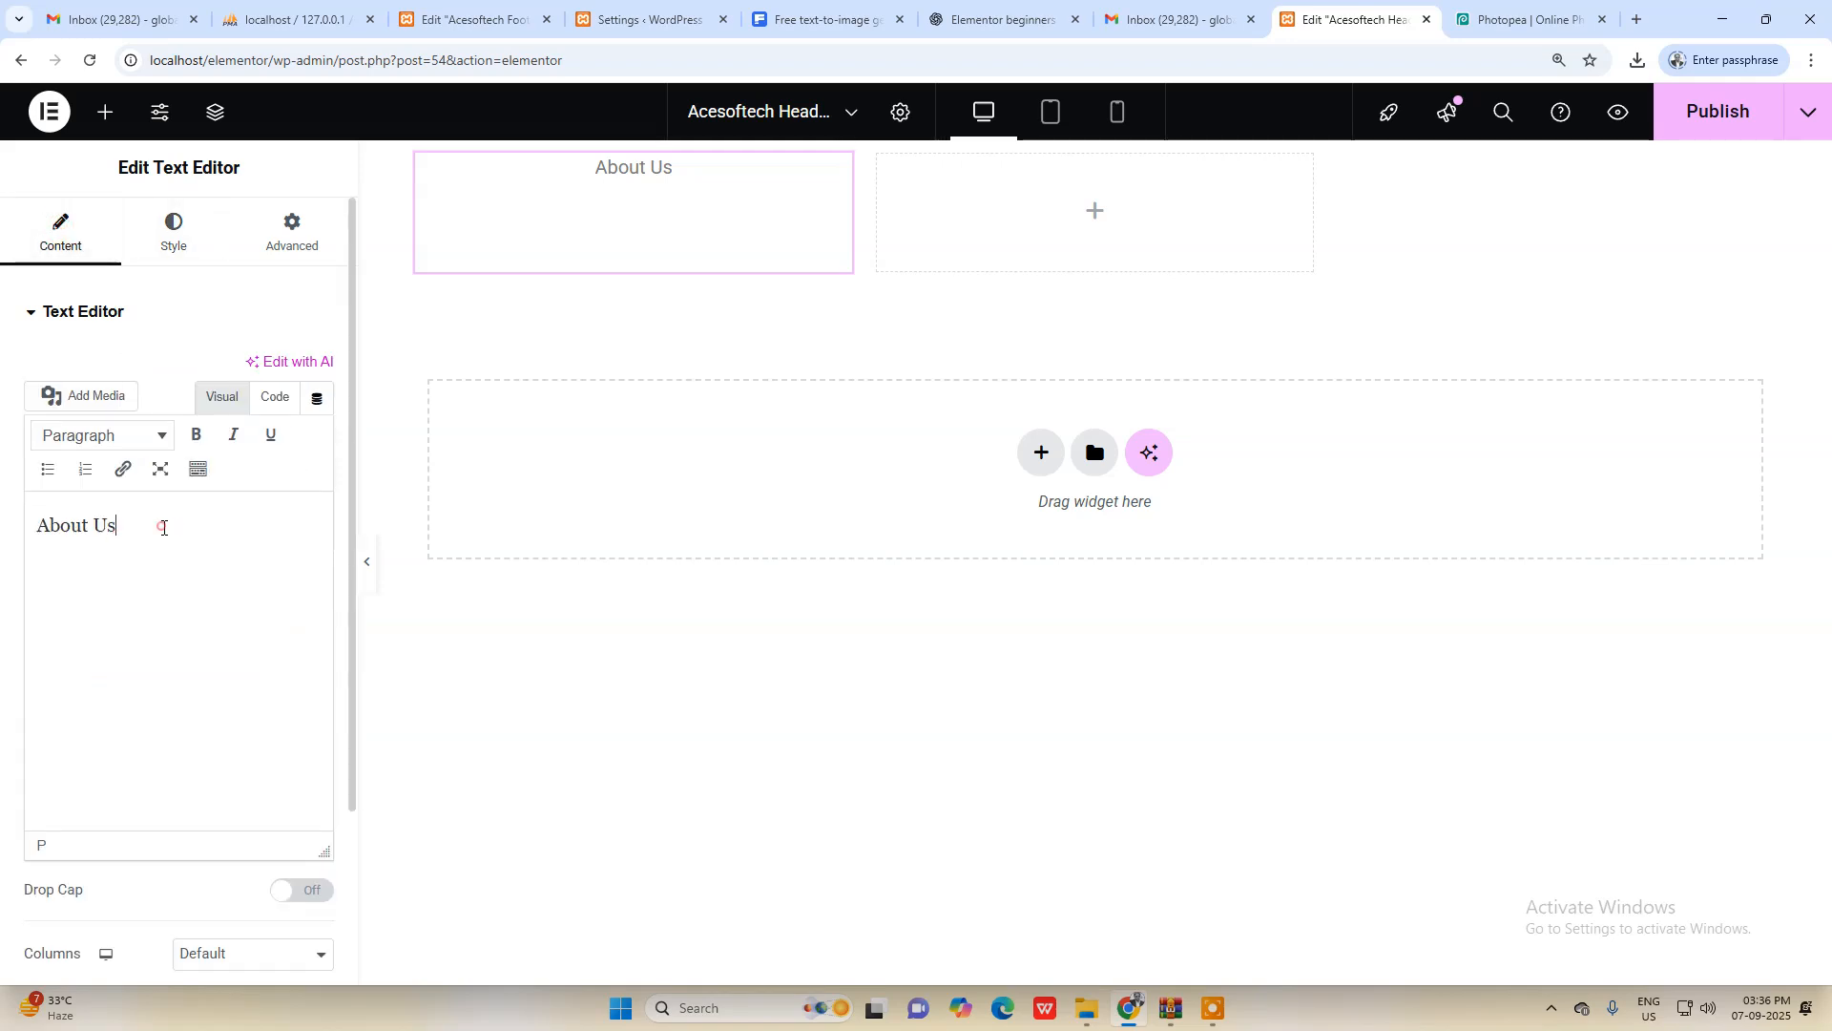
left_click_drag(134, 525, 21, 515)
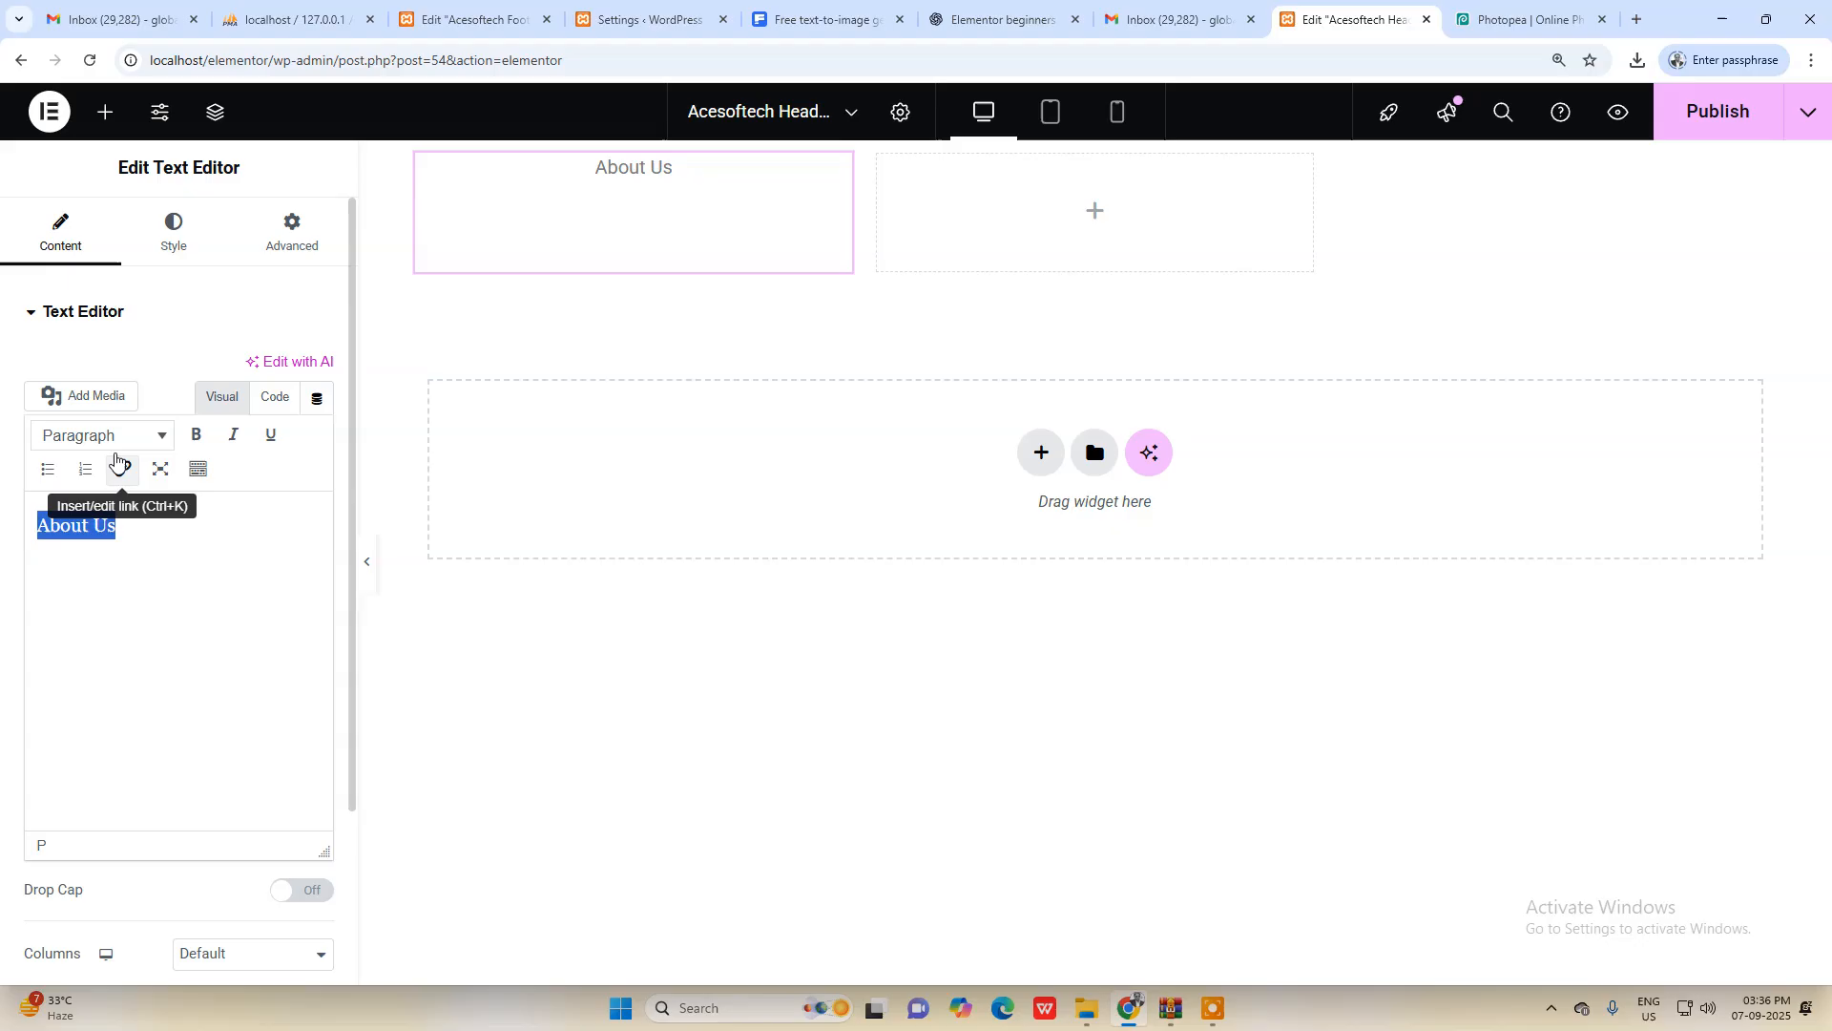
left_click(122, 434)
left_click(127, 805)
triple_click(143, 529)
left_click(100, 439)
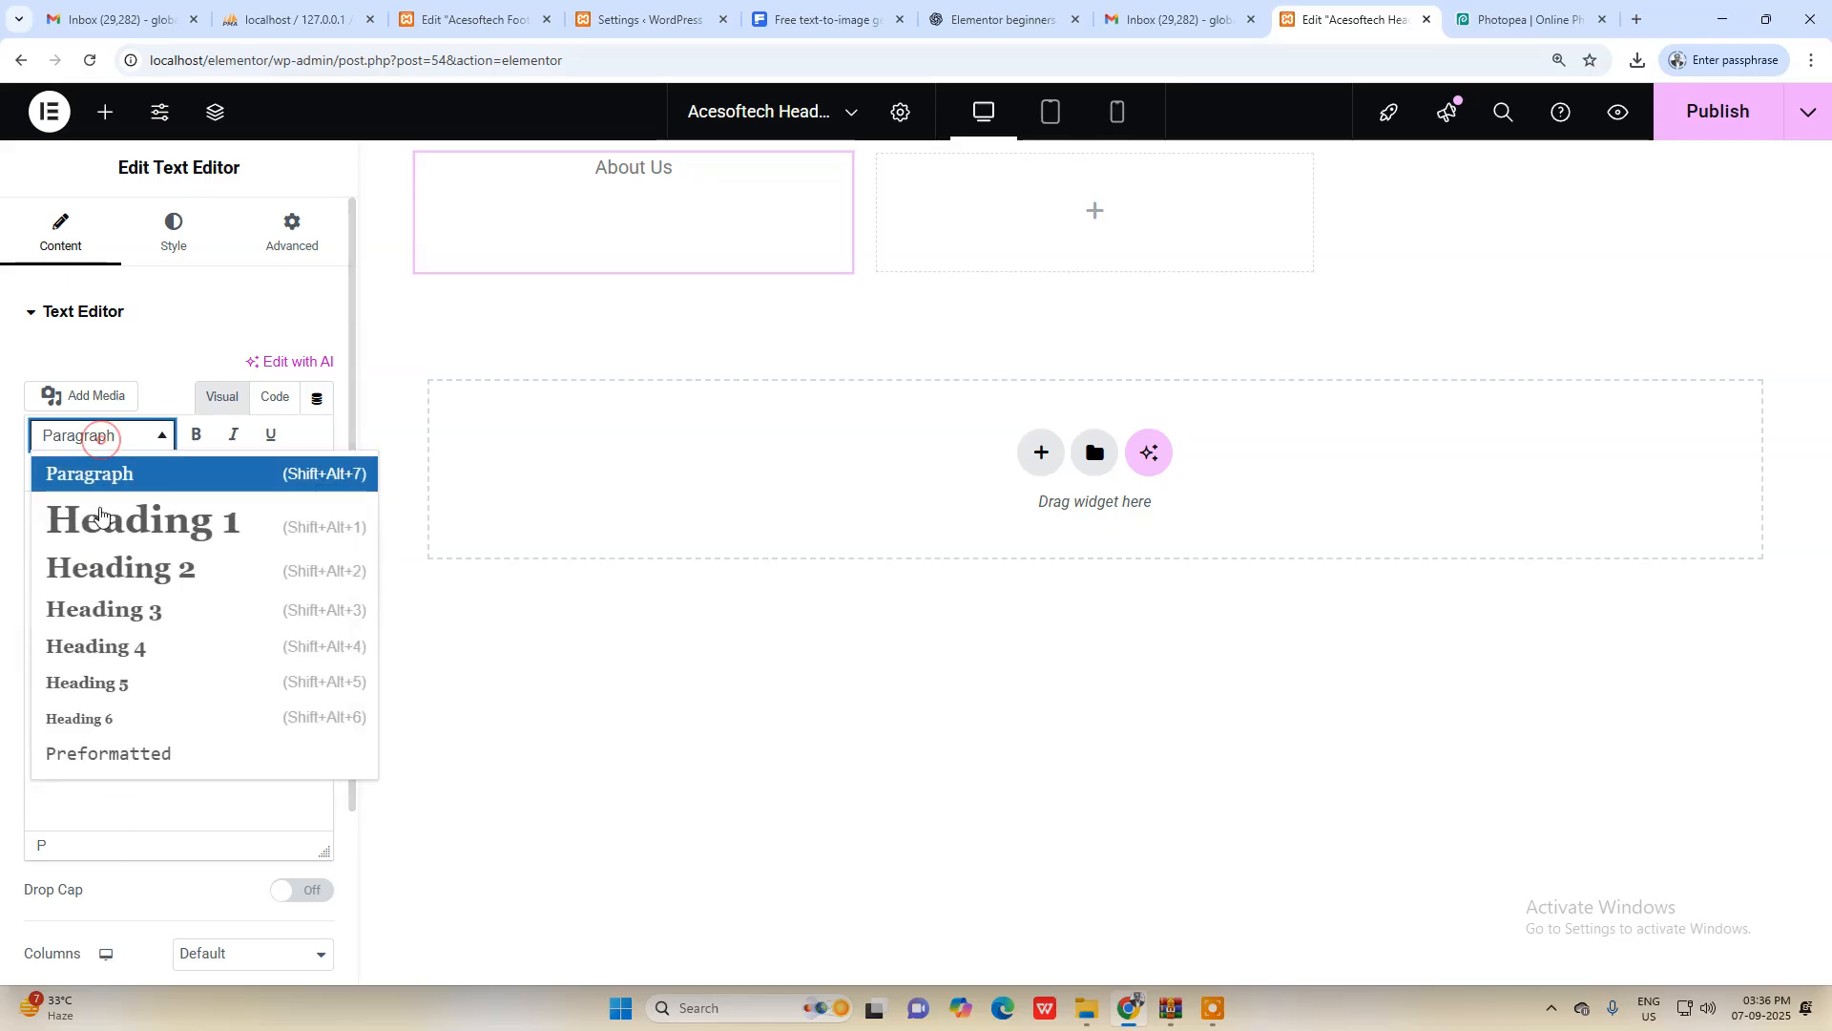
left_click(141, 571)
Step: Add a placeholder paragraph reading "fsdfdfffd" below the About Us heading
left_click(186, 544)
key("Return")
type("fsdfdfffd")
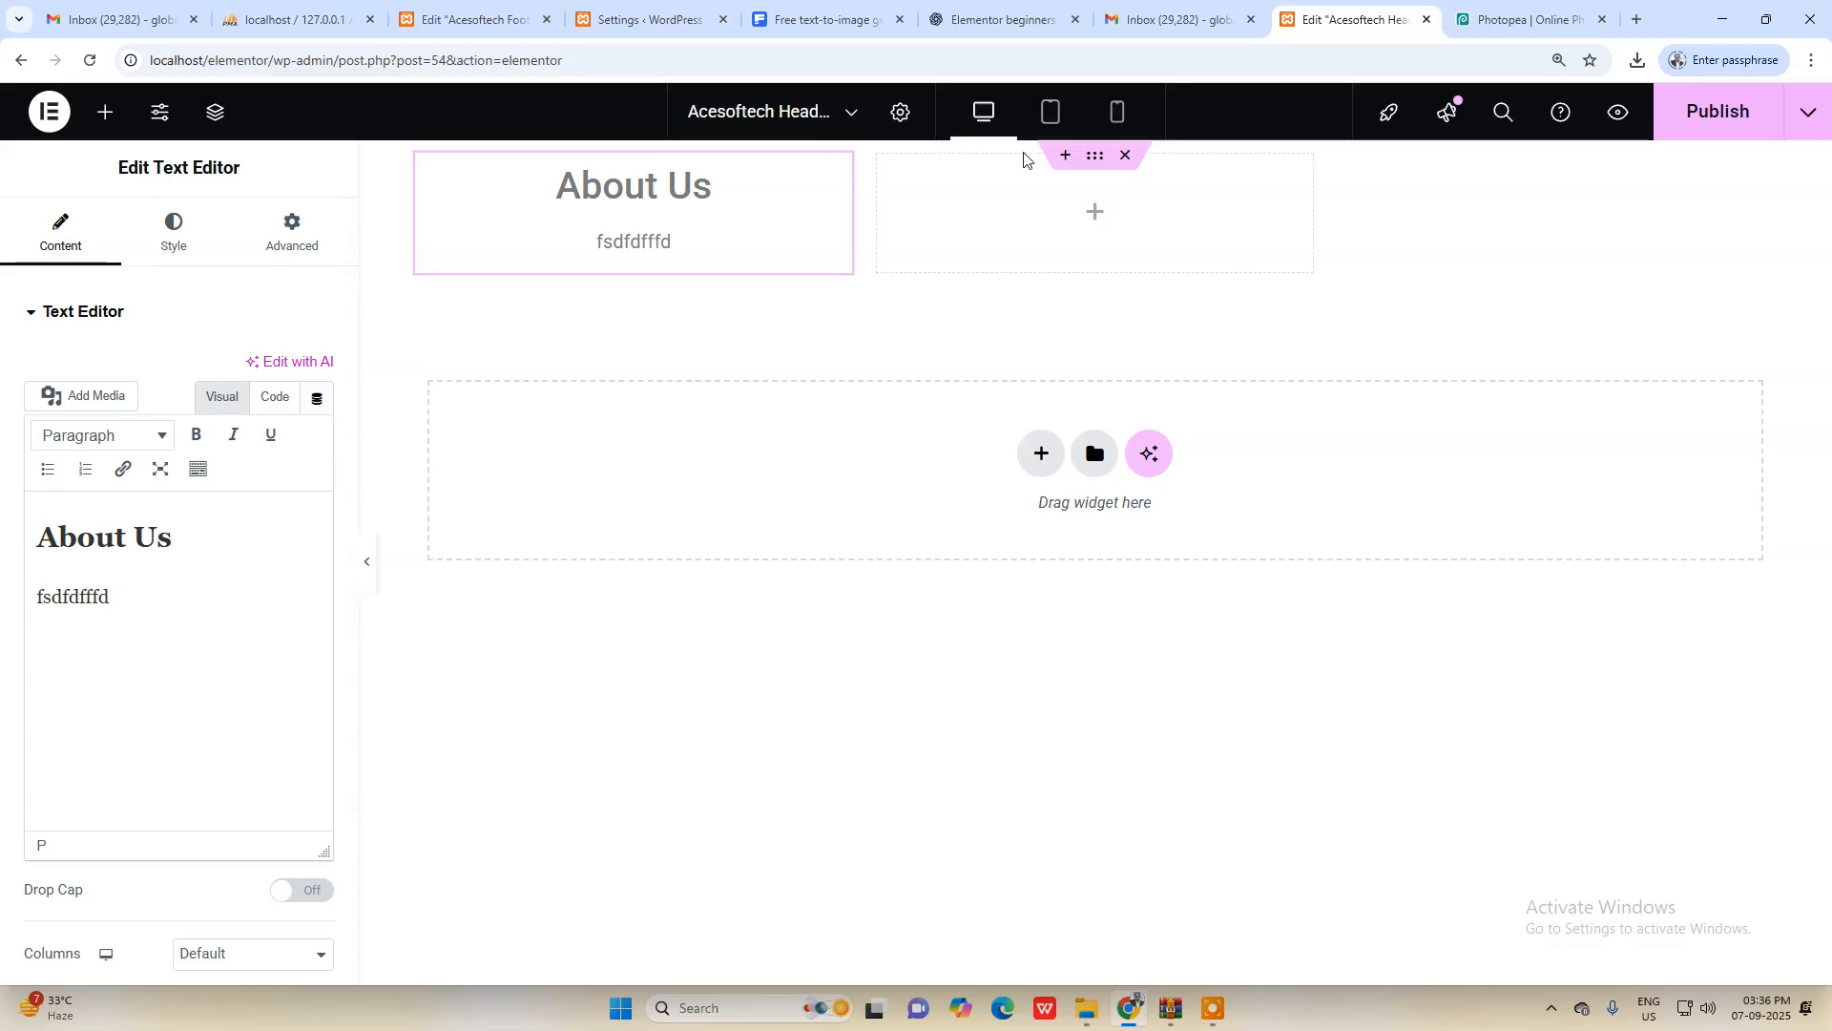
Step: Replace the placeholder paragraph with the footer's About Us description copied from the Photopea mockup
left_click(852, 19)
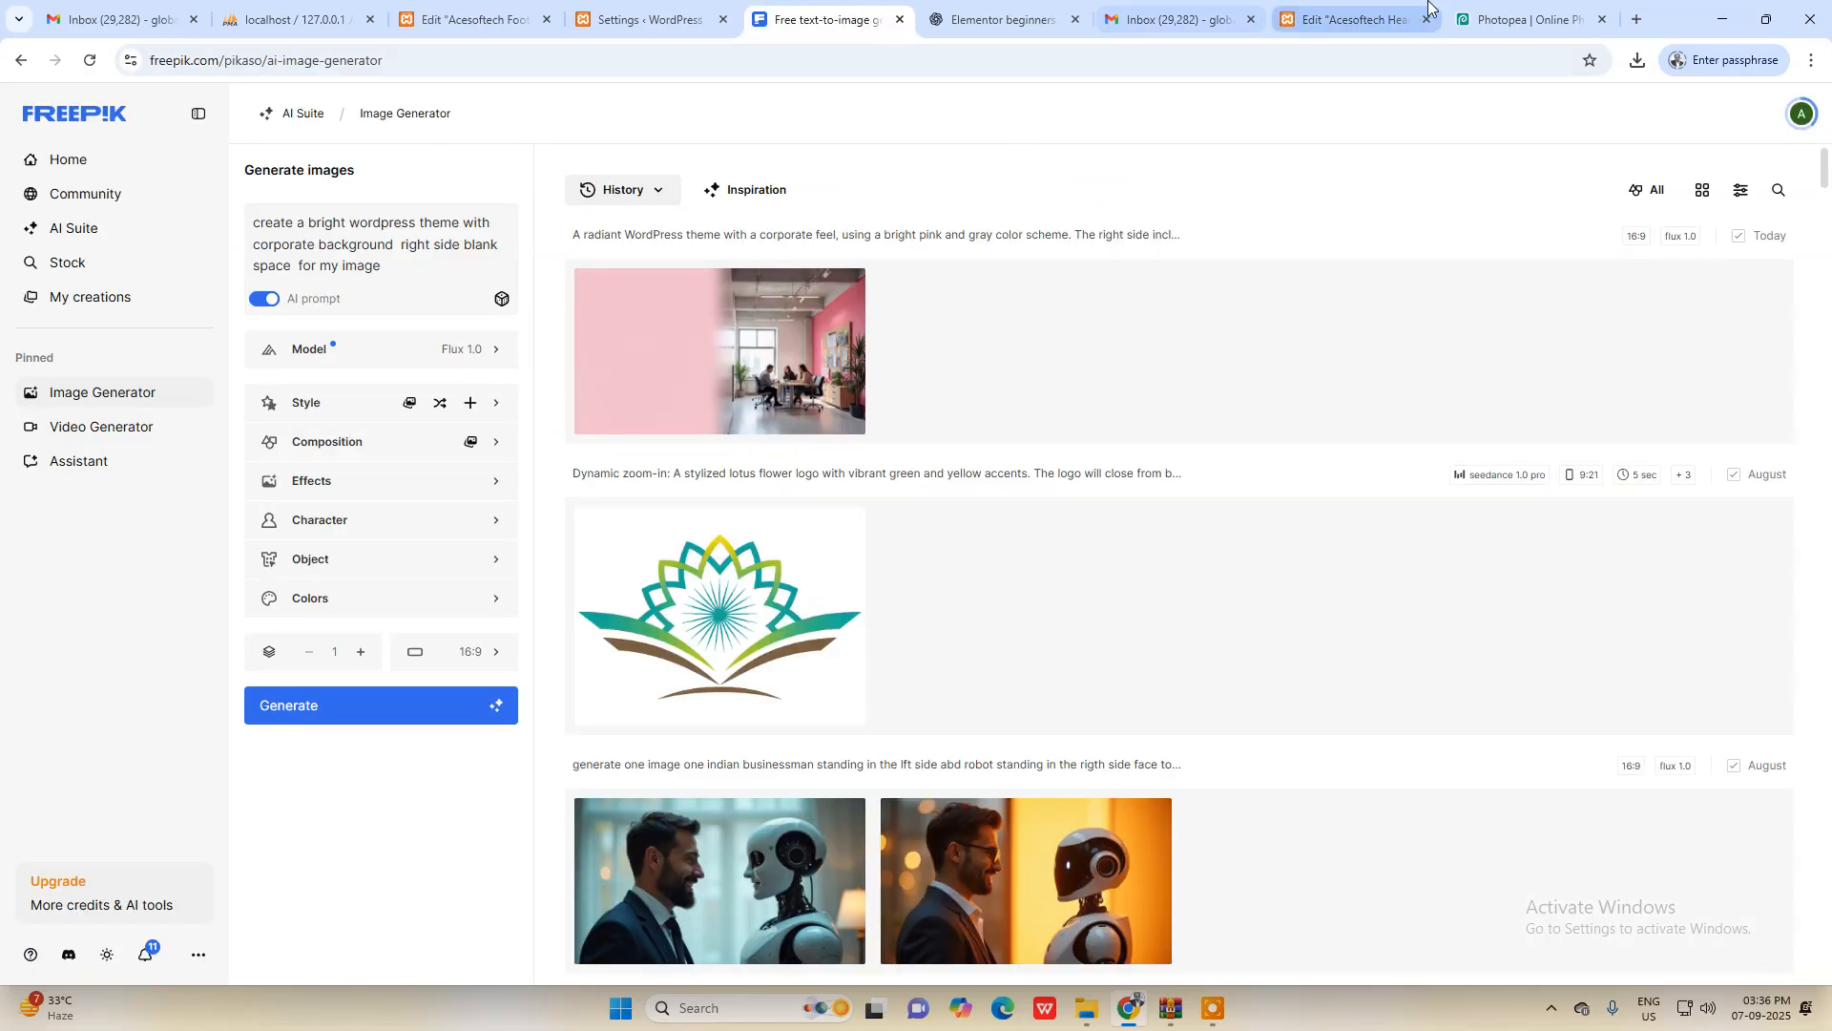
left_click(1488, 17)
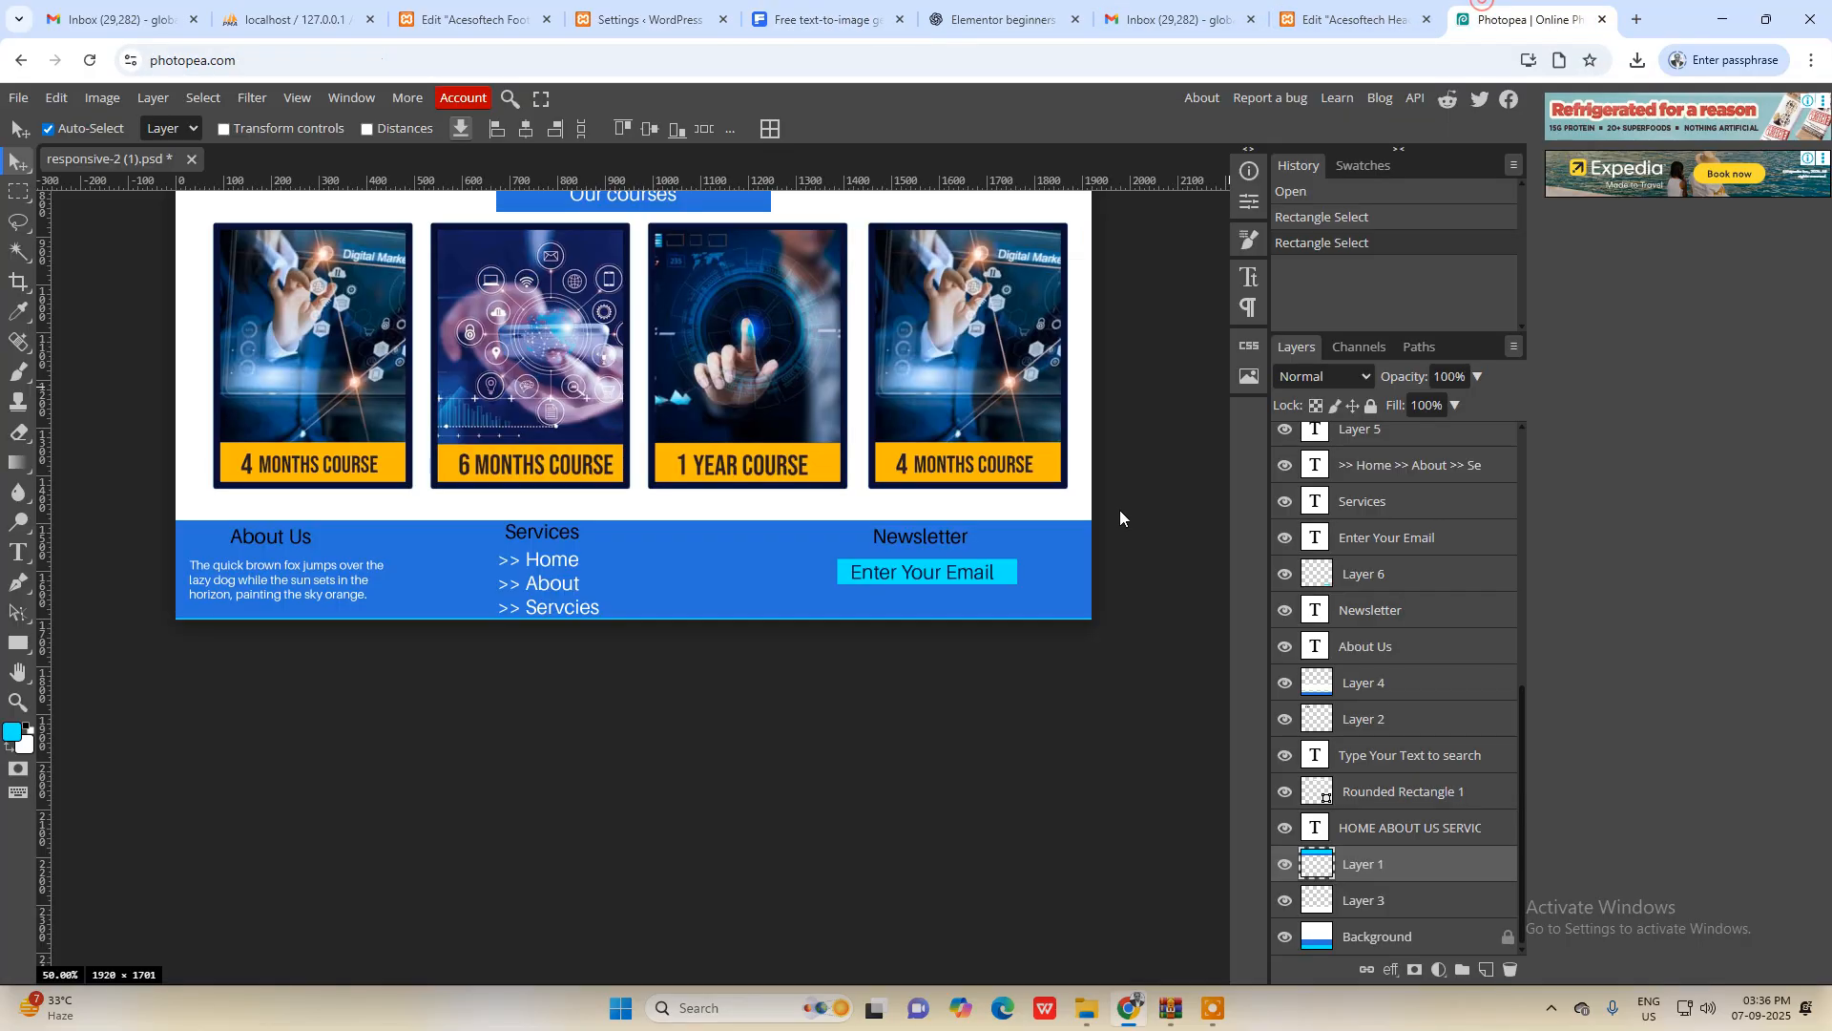
left_click(17, 553)
left_click(286, 574)
key("ctrl+c")
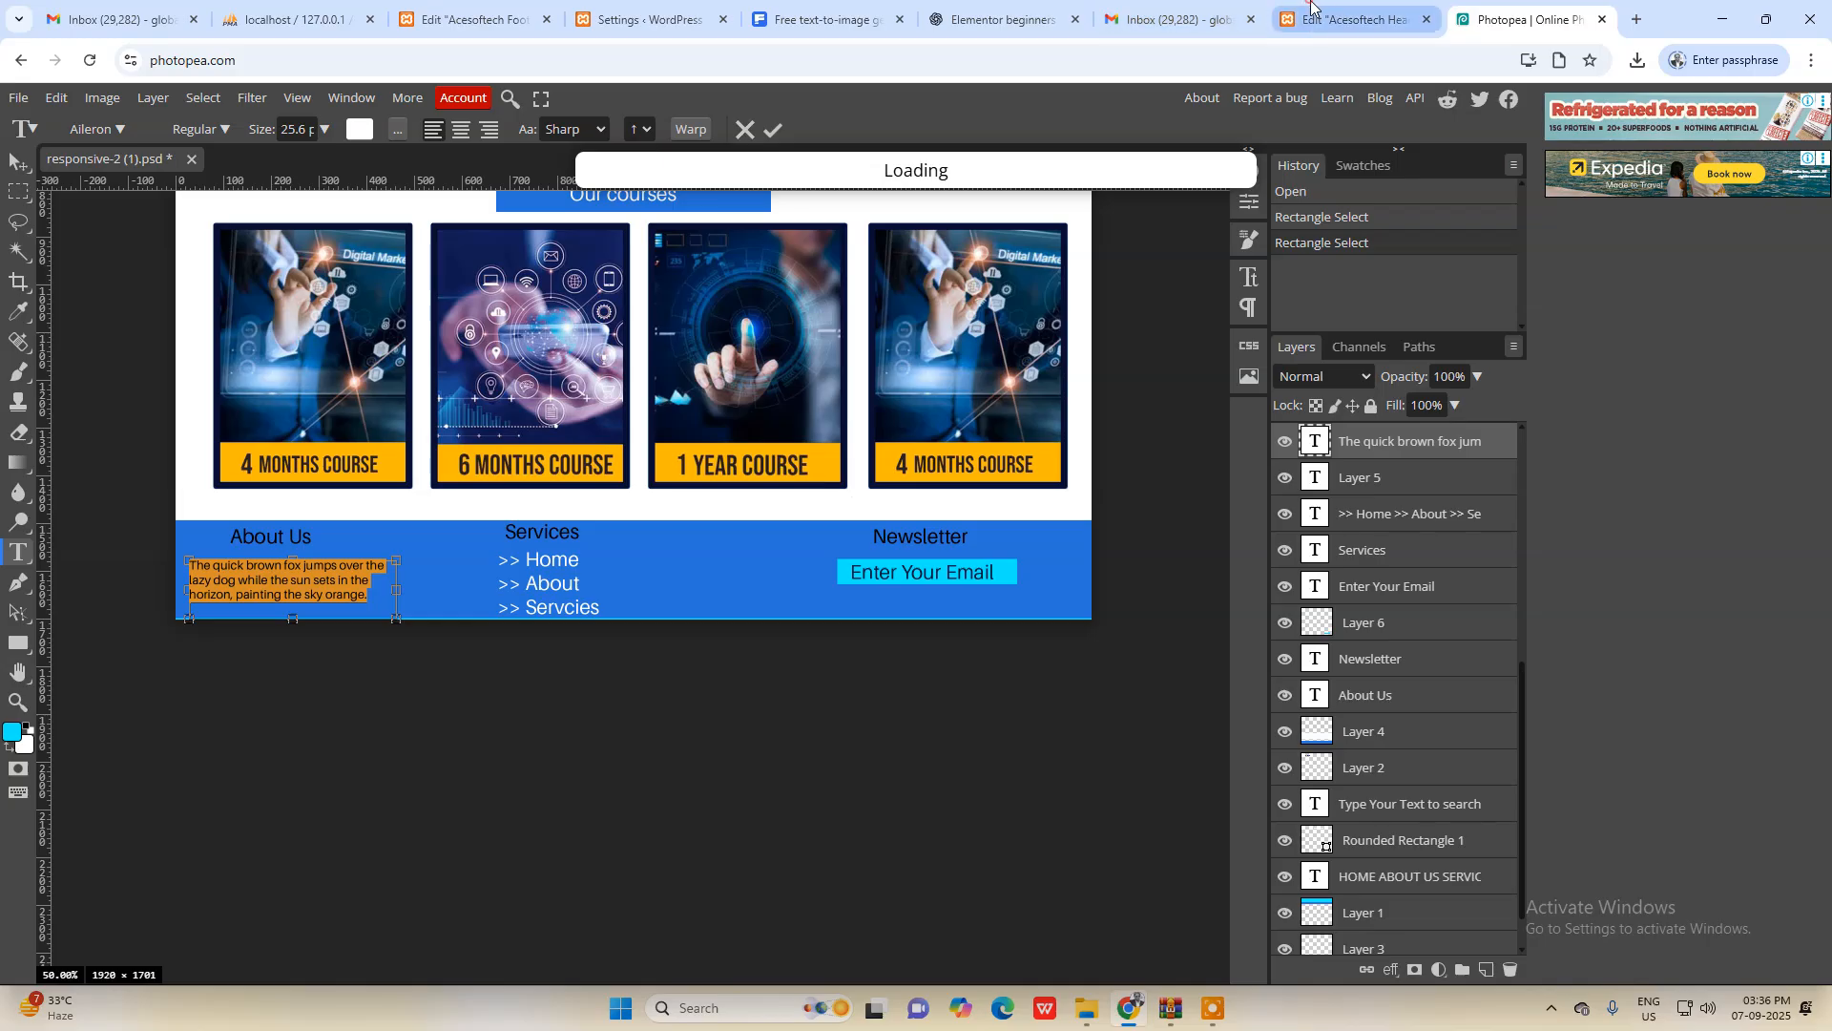
left_click(1355, 19)
double_click(84, 600)
key("ctrl+v")
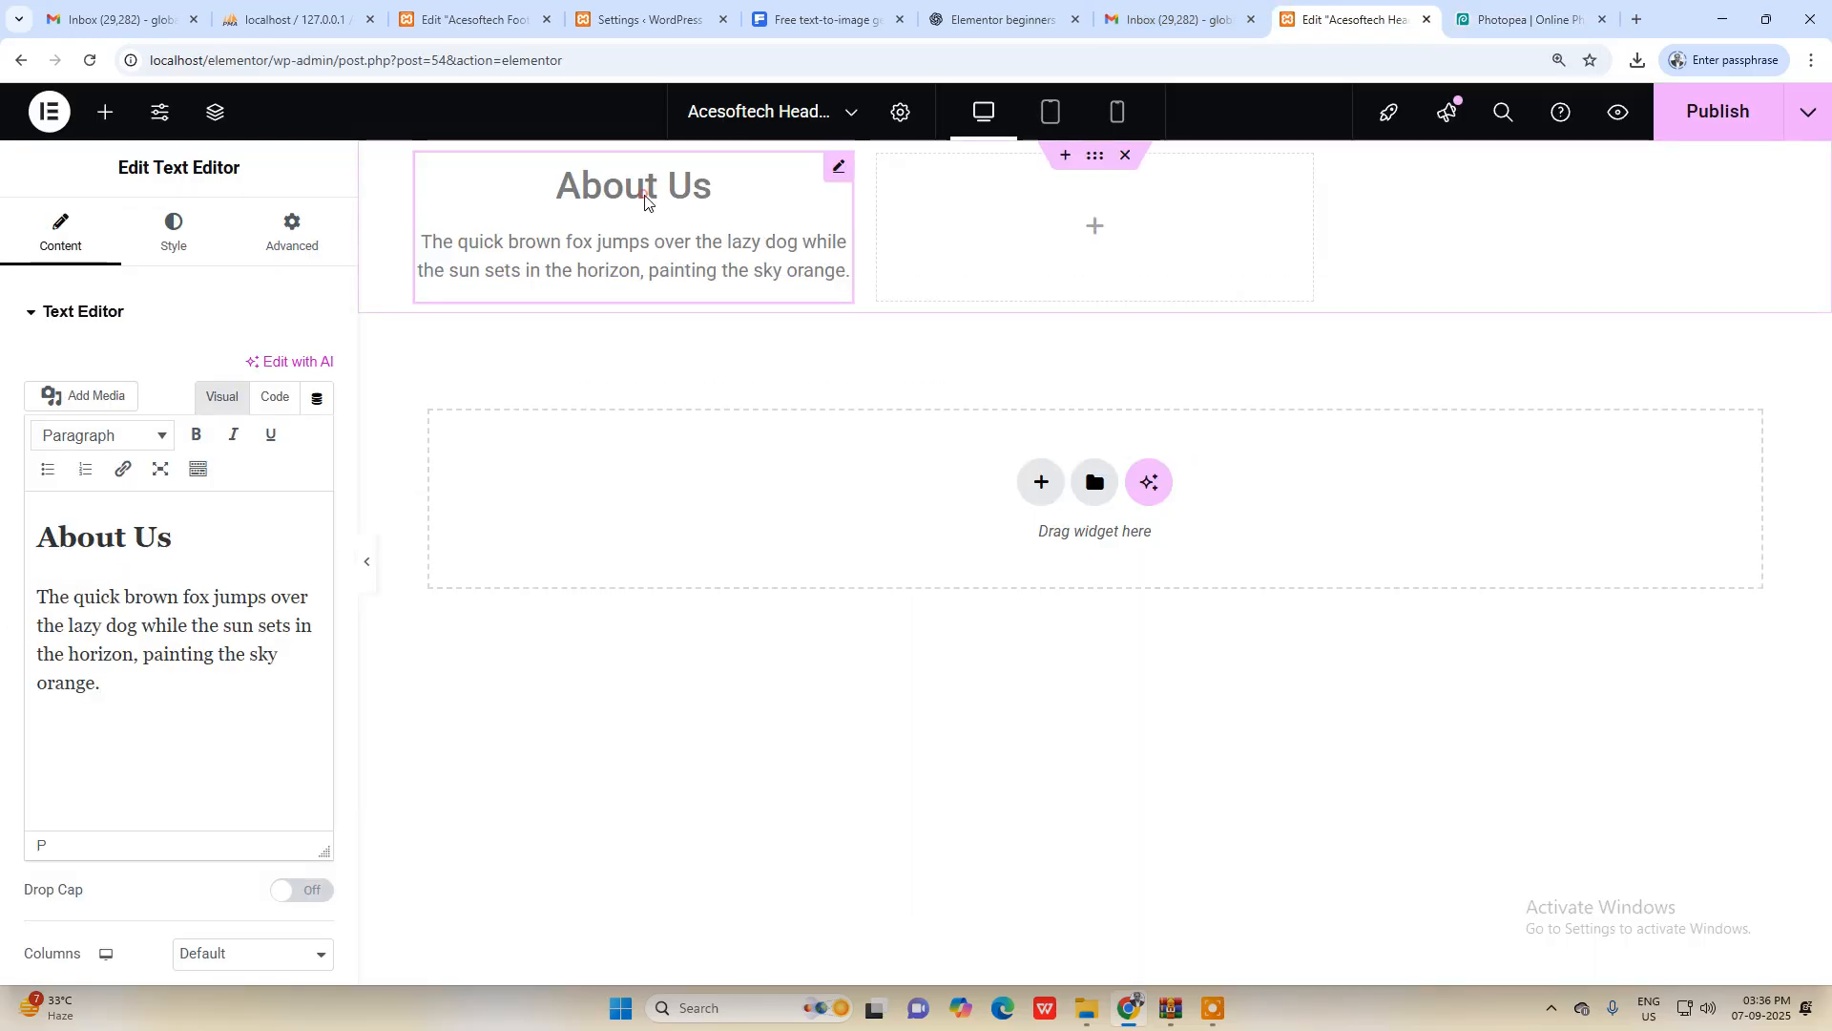
Step: Set the About Us widget's text color to black
left_click(177, 532)
left_click_drag(178, 532, 34, 538)
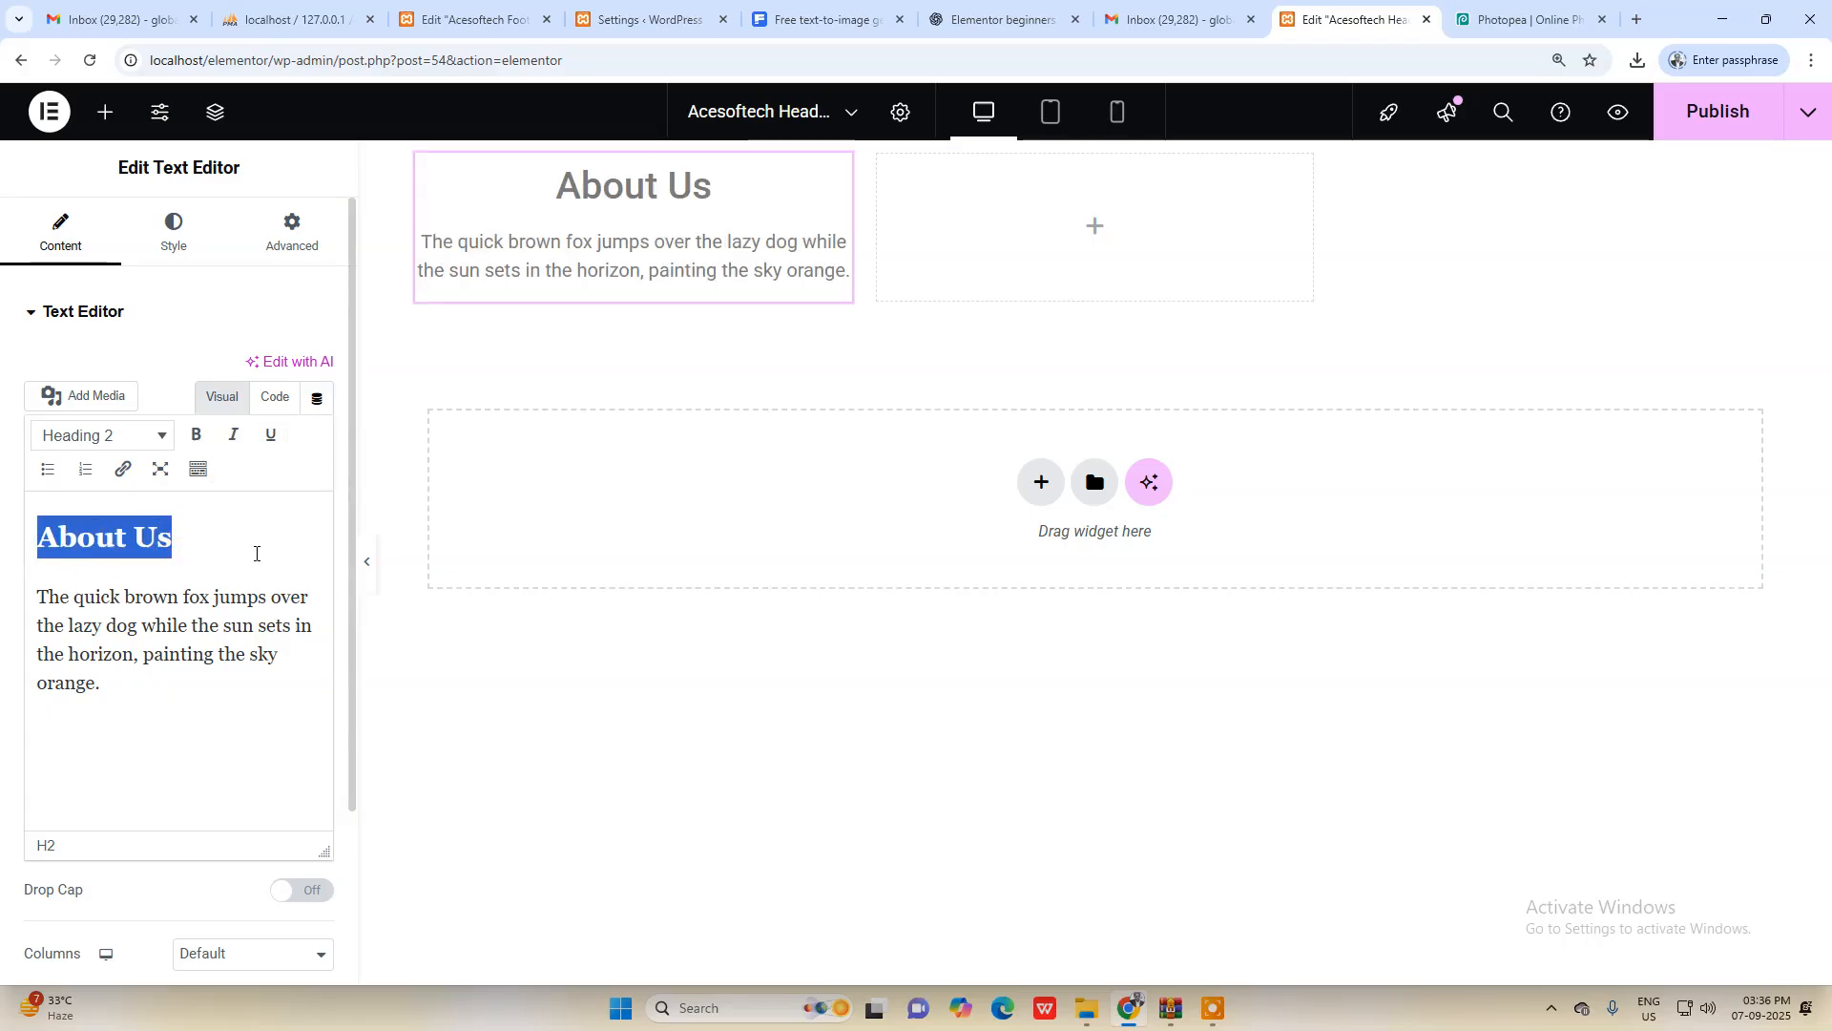
left_click(173, 227)
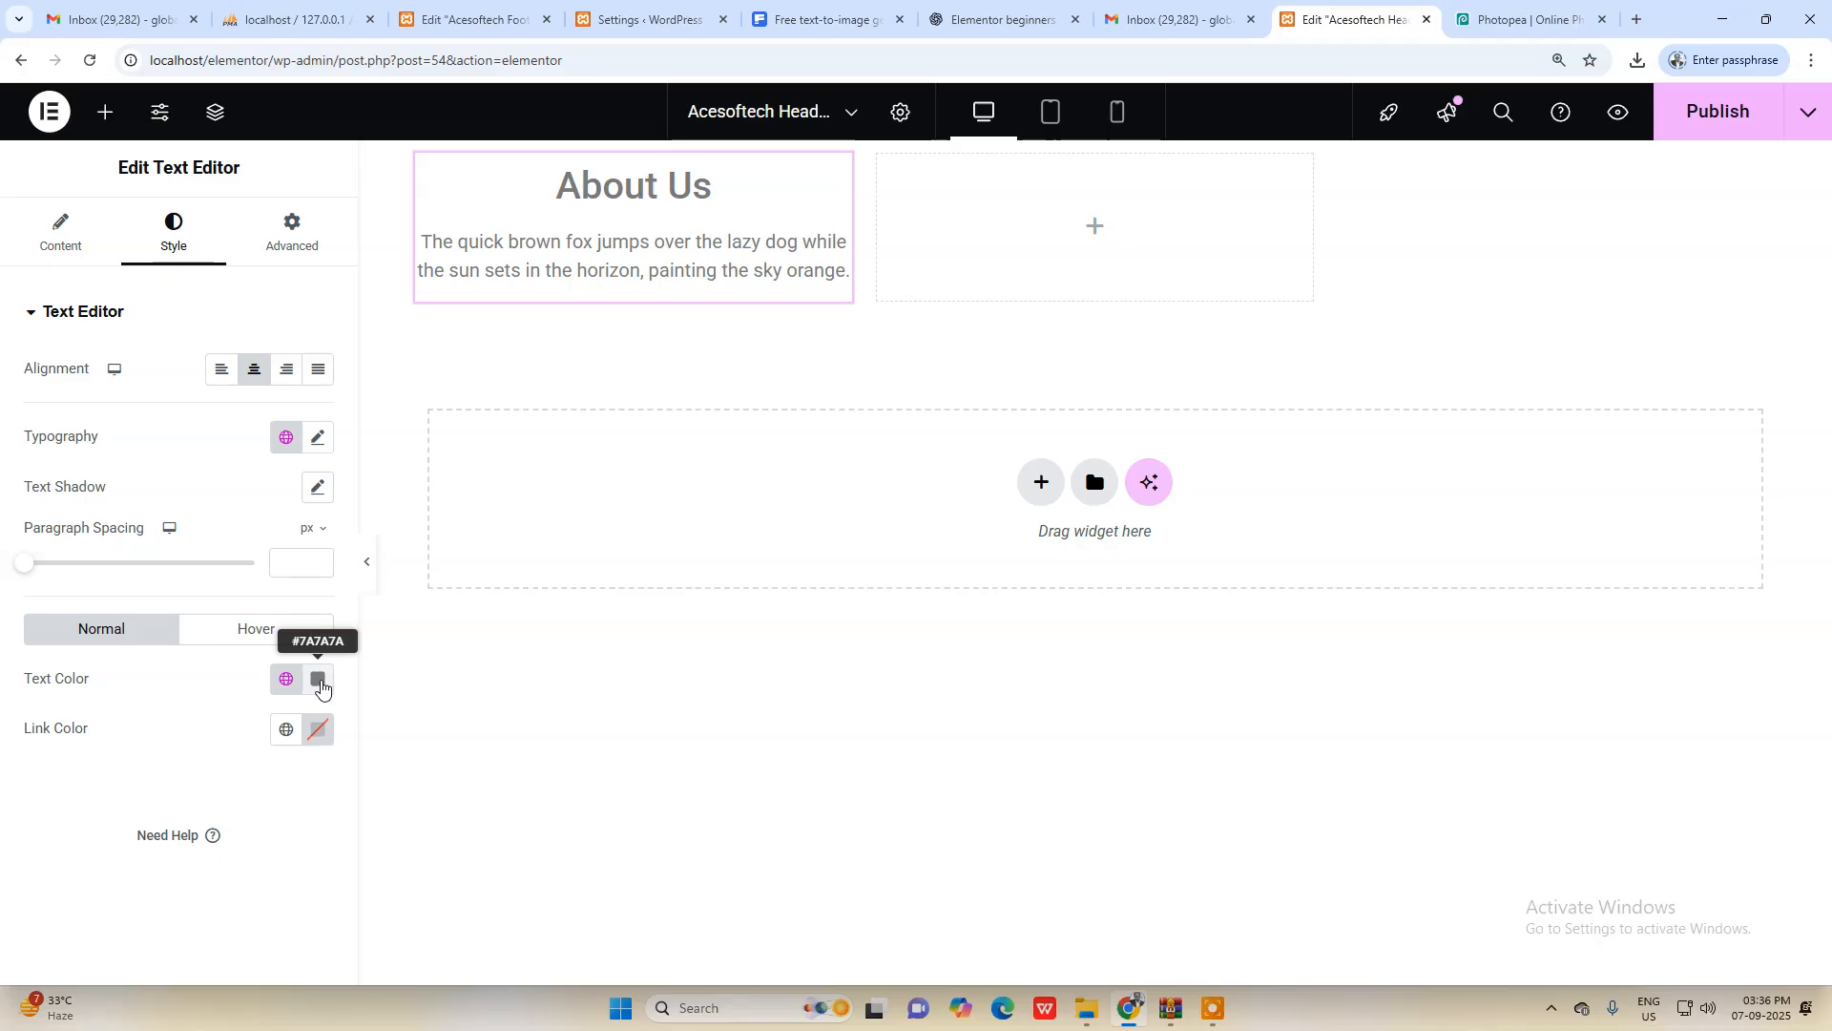
left_click(320, 683)
mouse_move(348, 479)
left_mouse_down()
mouse_move(229, 515)
mouse_move(209, 551)
left_mouse_up()
left_click(139, 738)
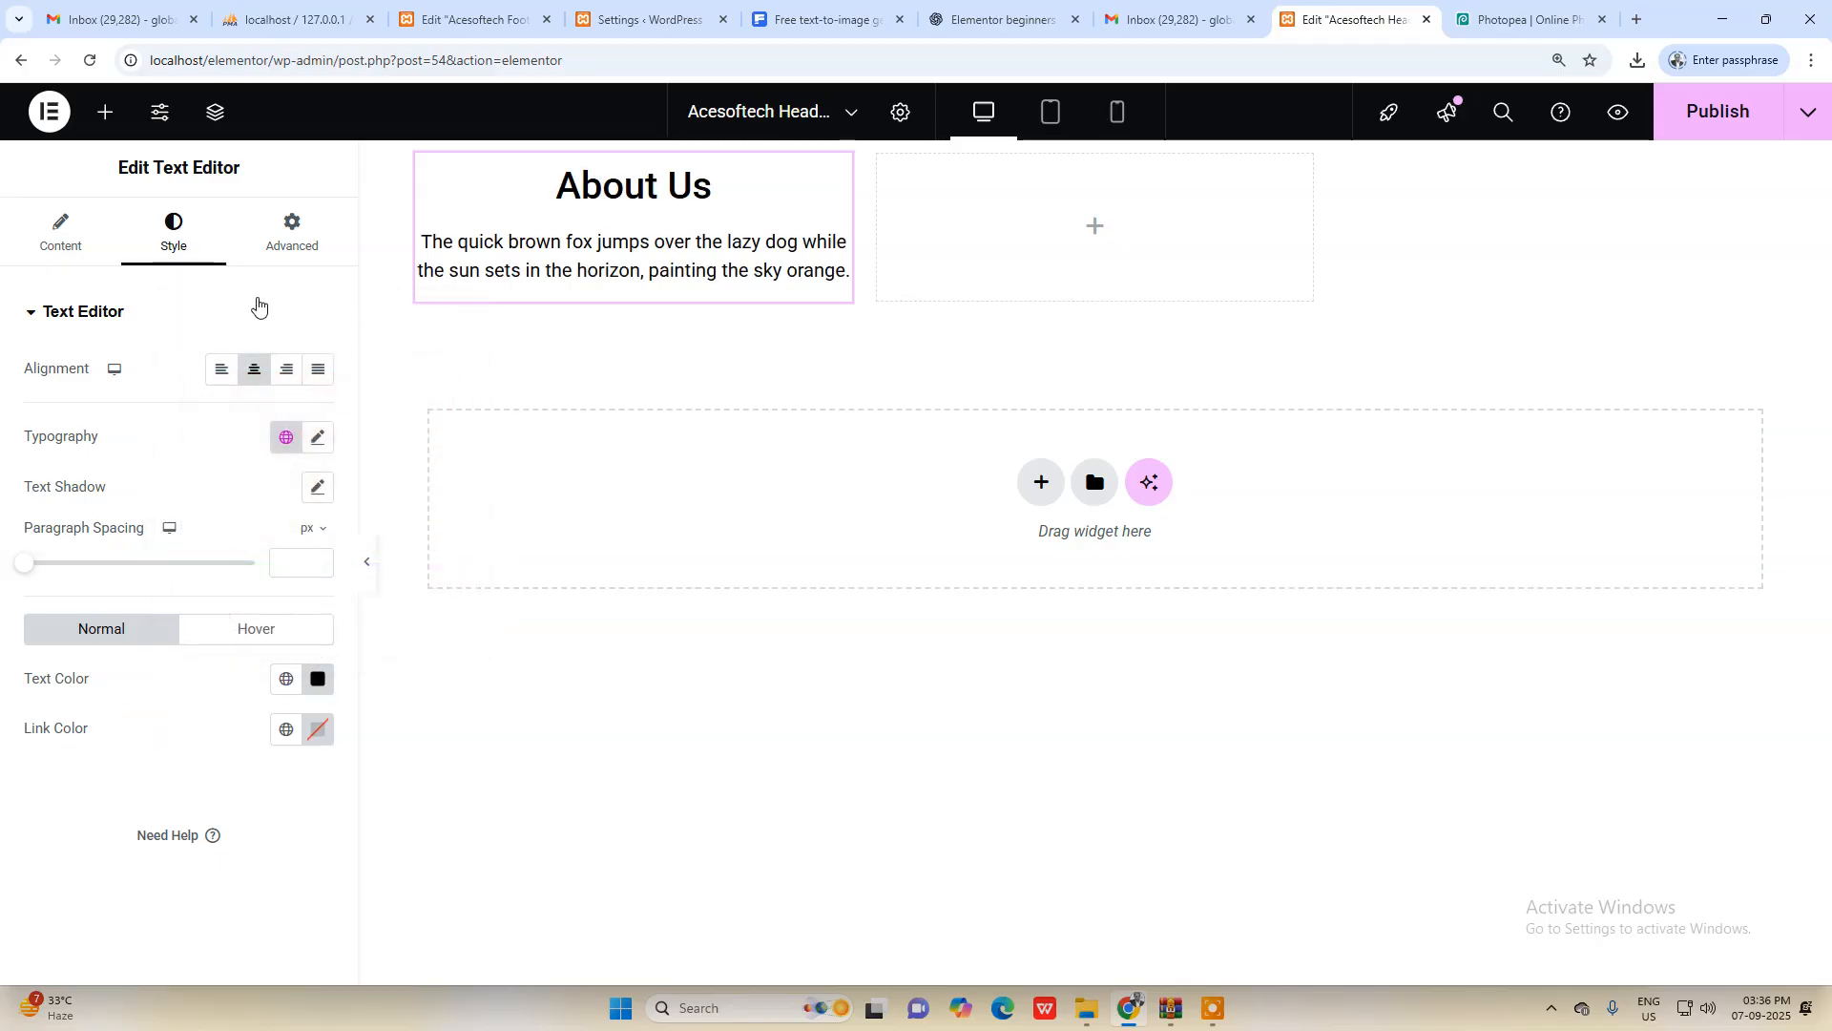
Step: Wrap the paragraph below the About Us heading in a div in the widget's HTML code
left_click(61, 231)
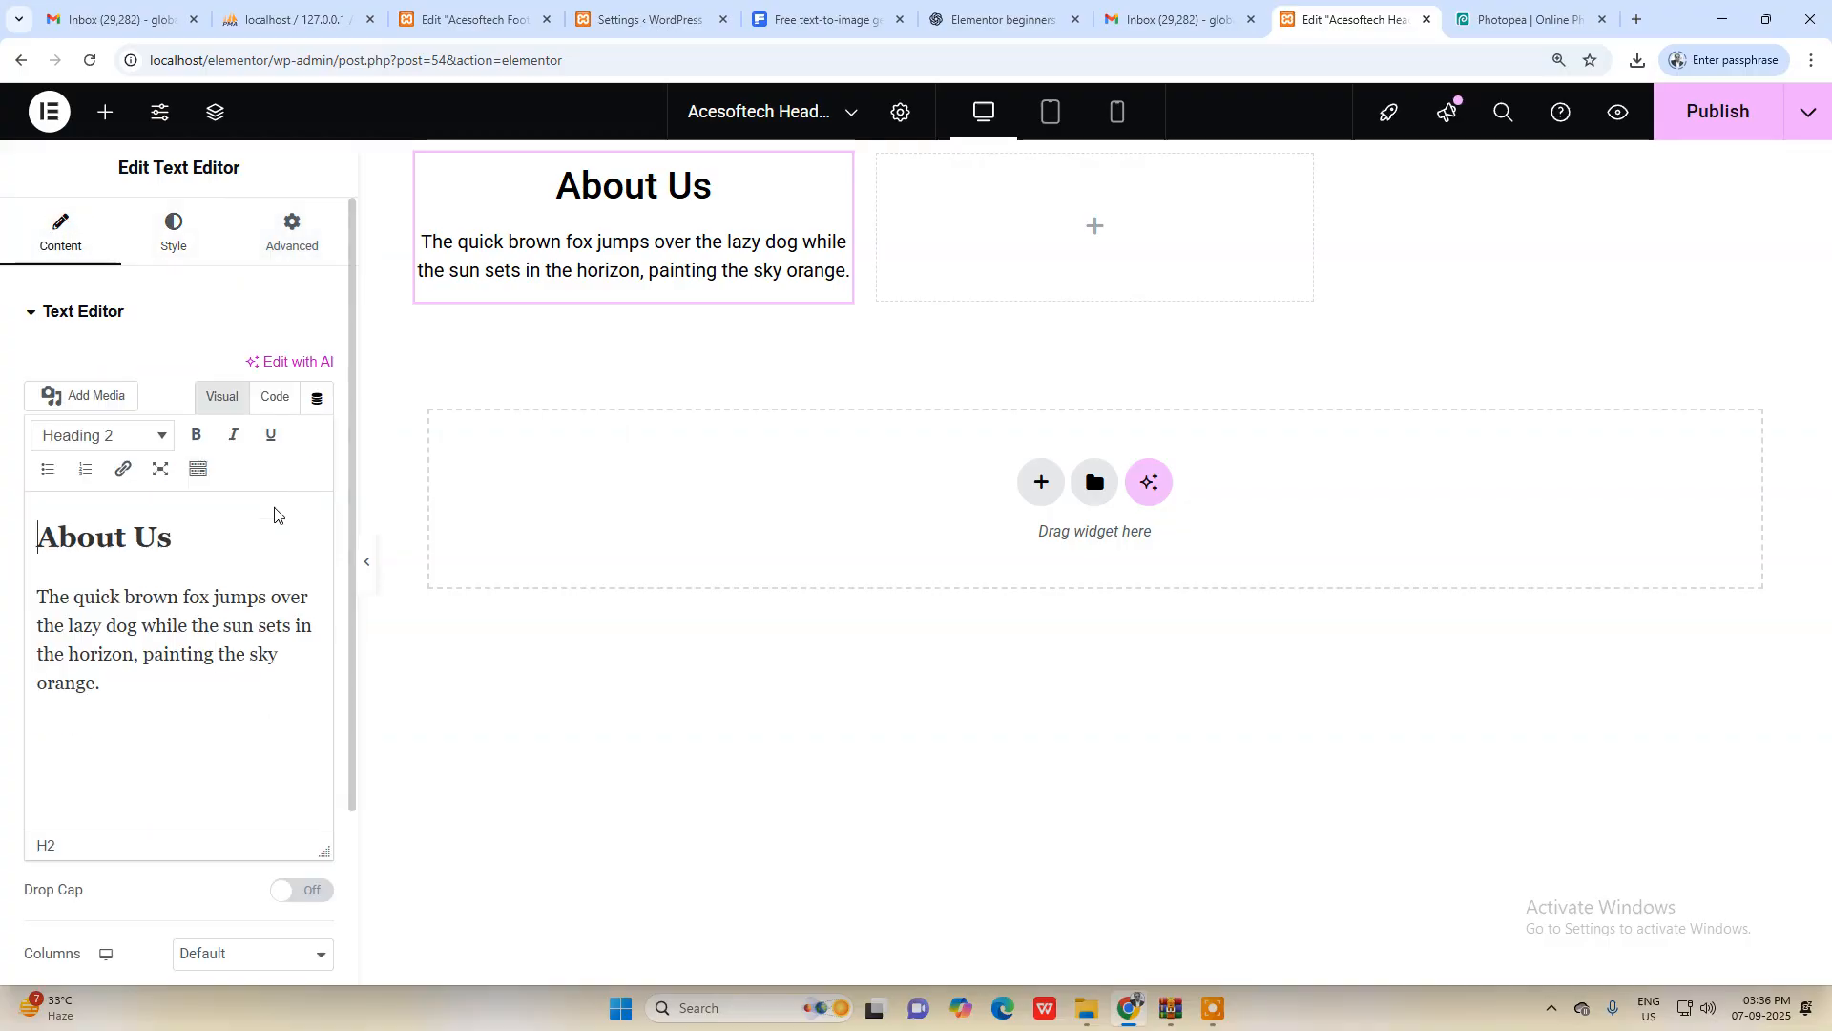
left_click_drag(216, 537, 33, 537)
left_click(273, 396)
left_click(169, 553)
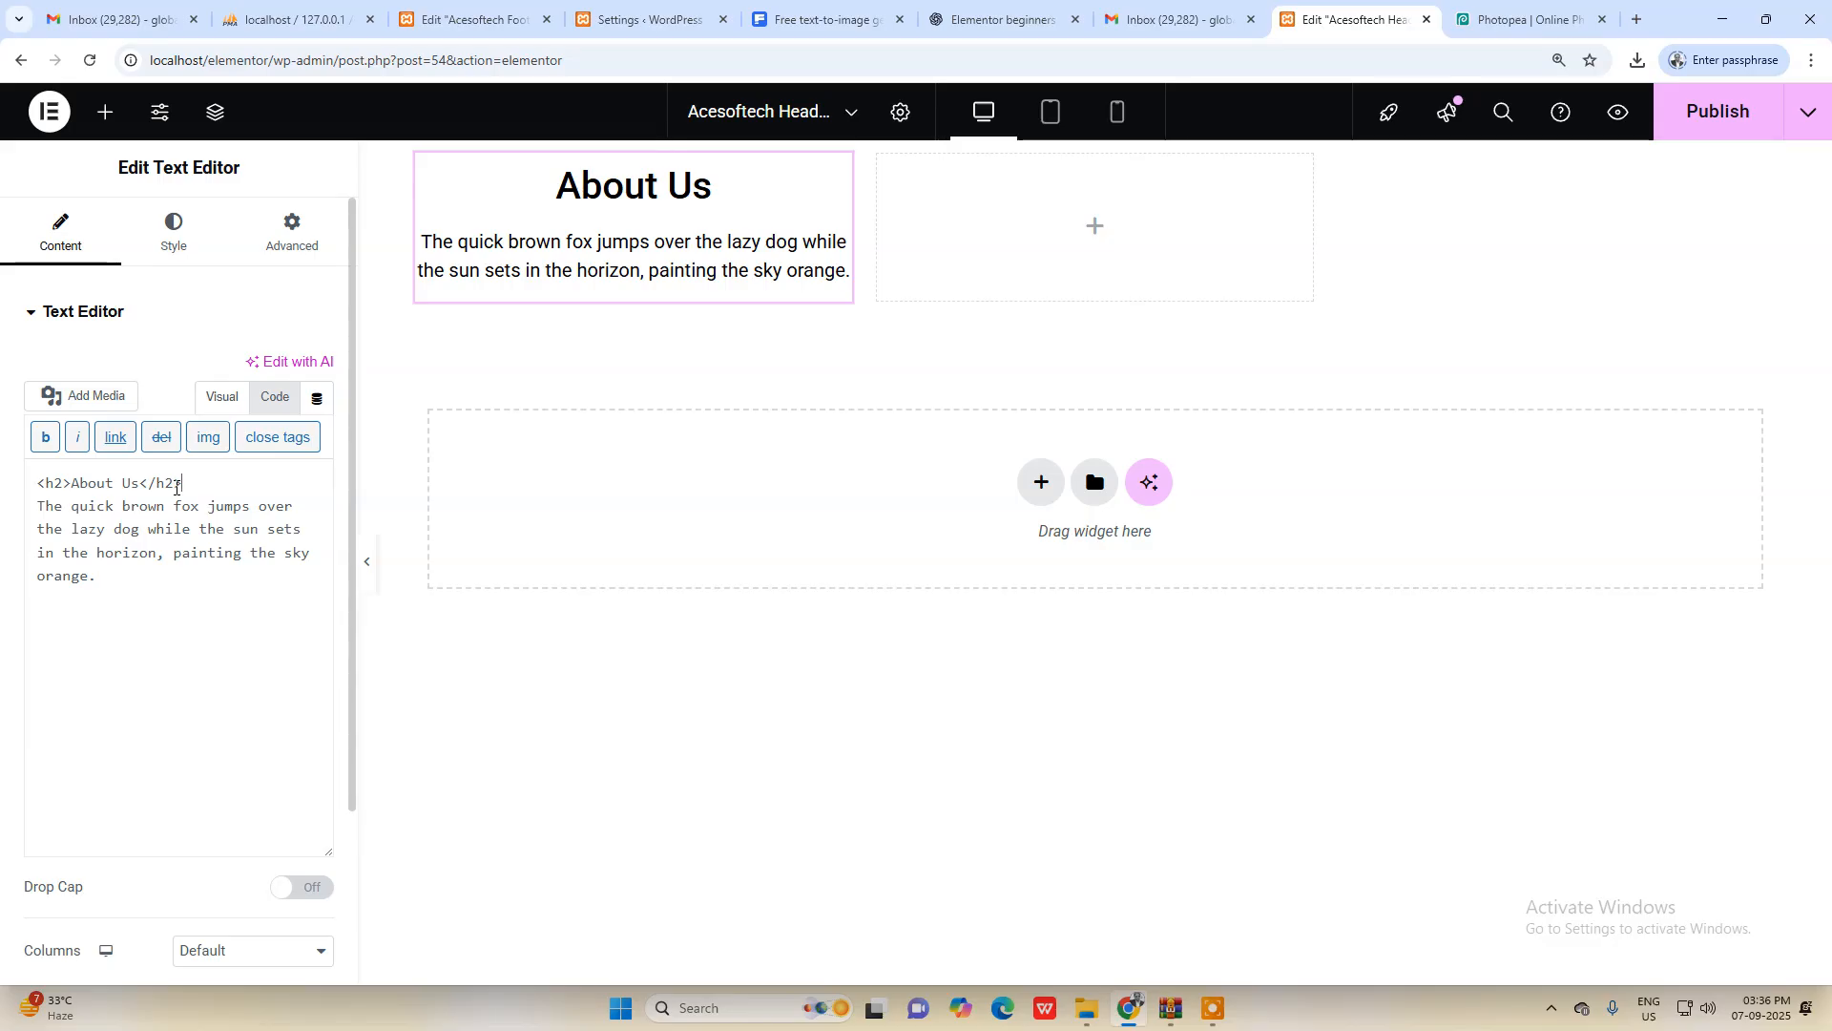
type("<")
key("BackSpace")
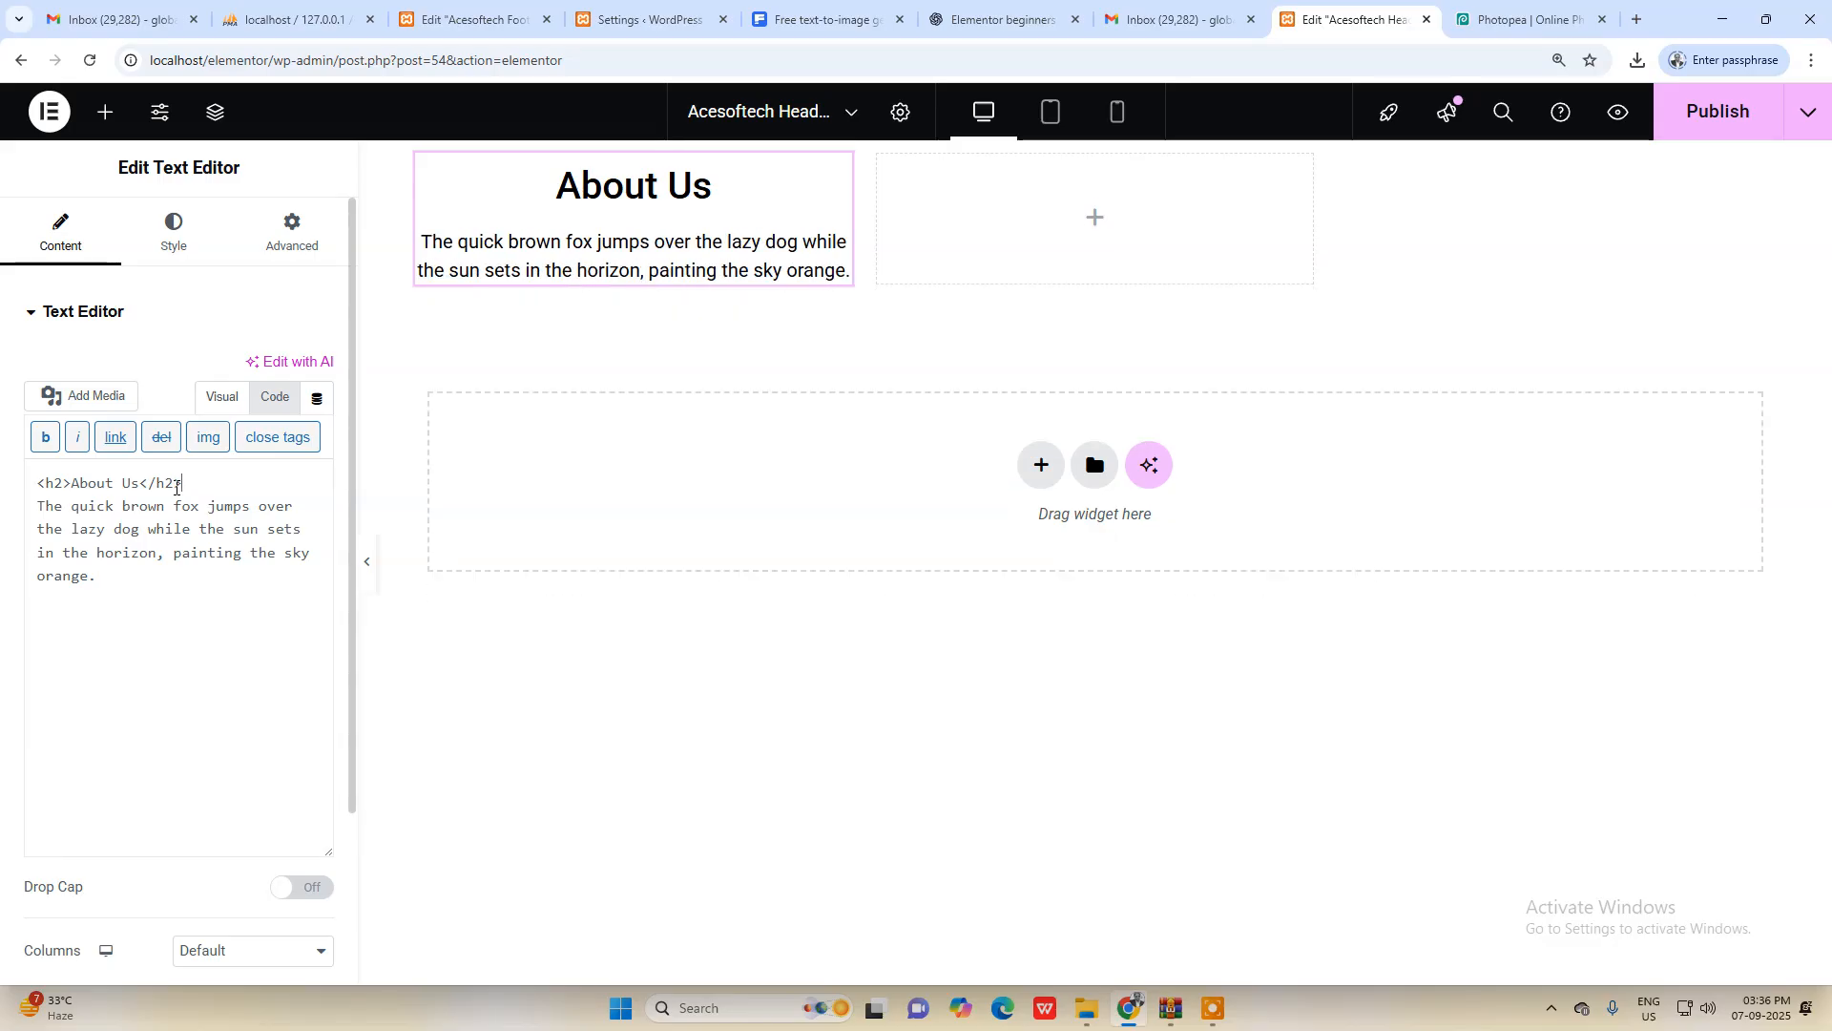
key("Return")
type("<div>")
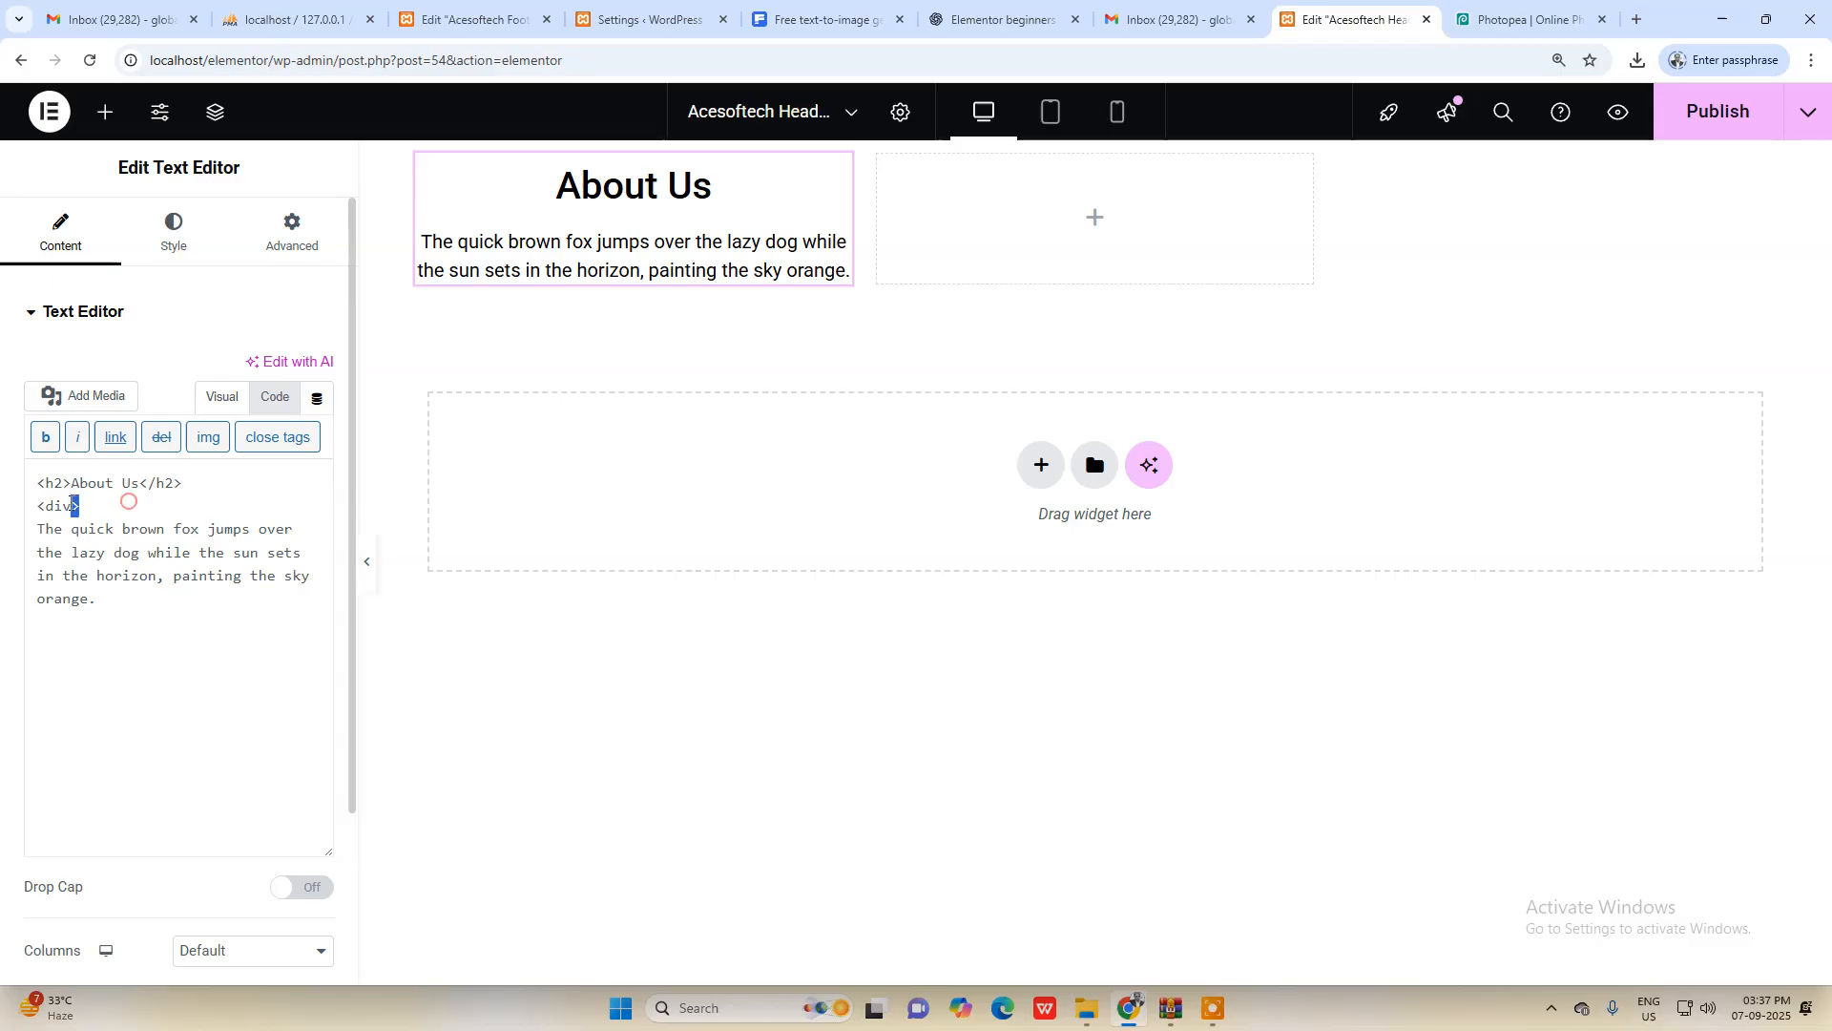
left_click_drag(129, 501, 23, 520)
left_click(140, 608)
Step: Give the About Us h2 tag the class "about_heading"
left_click(46, 625)
type("cl")
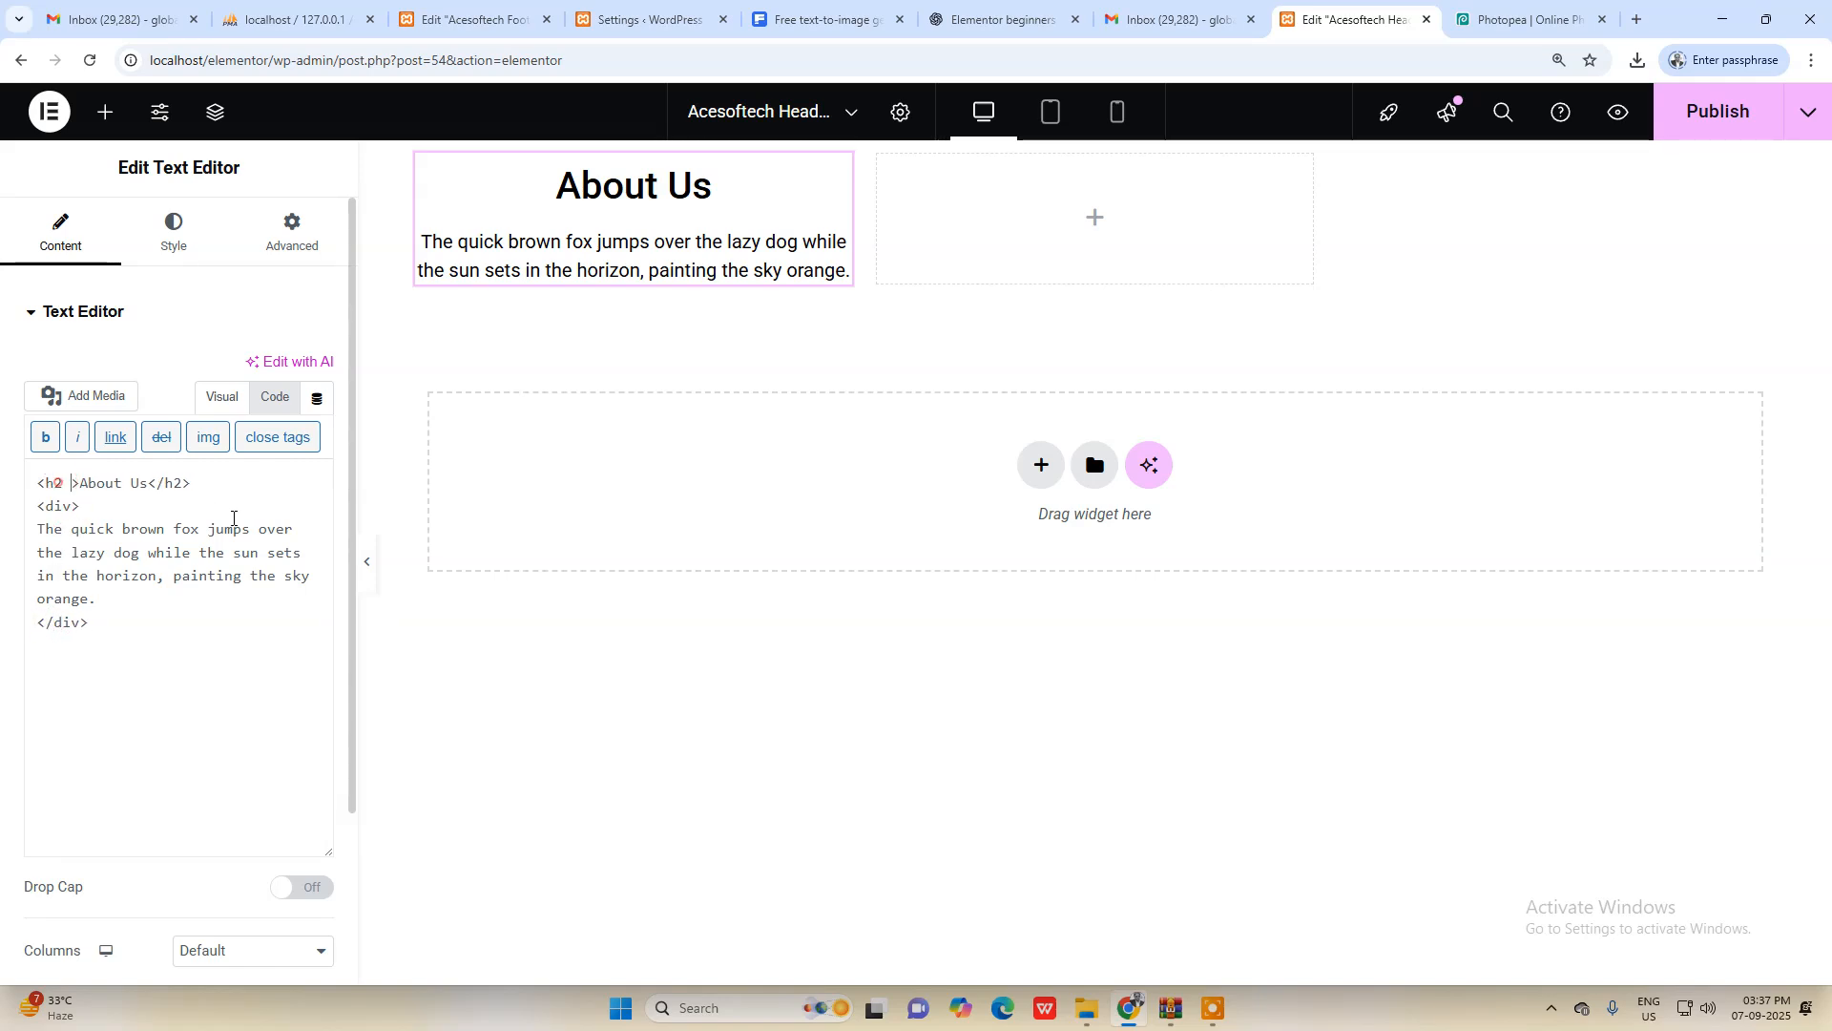
type("ass=\"a\">Abo")
key("BackSpace")
key("BackSpace")
key("BackSpace")
type("about_heading\"")
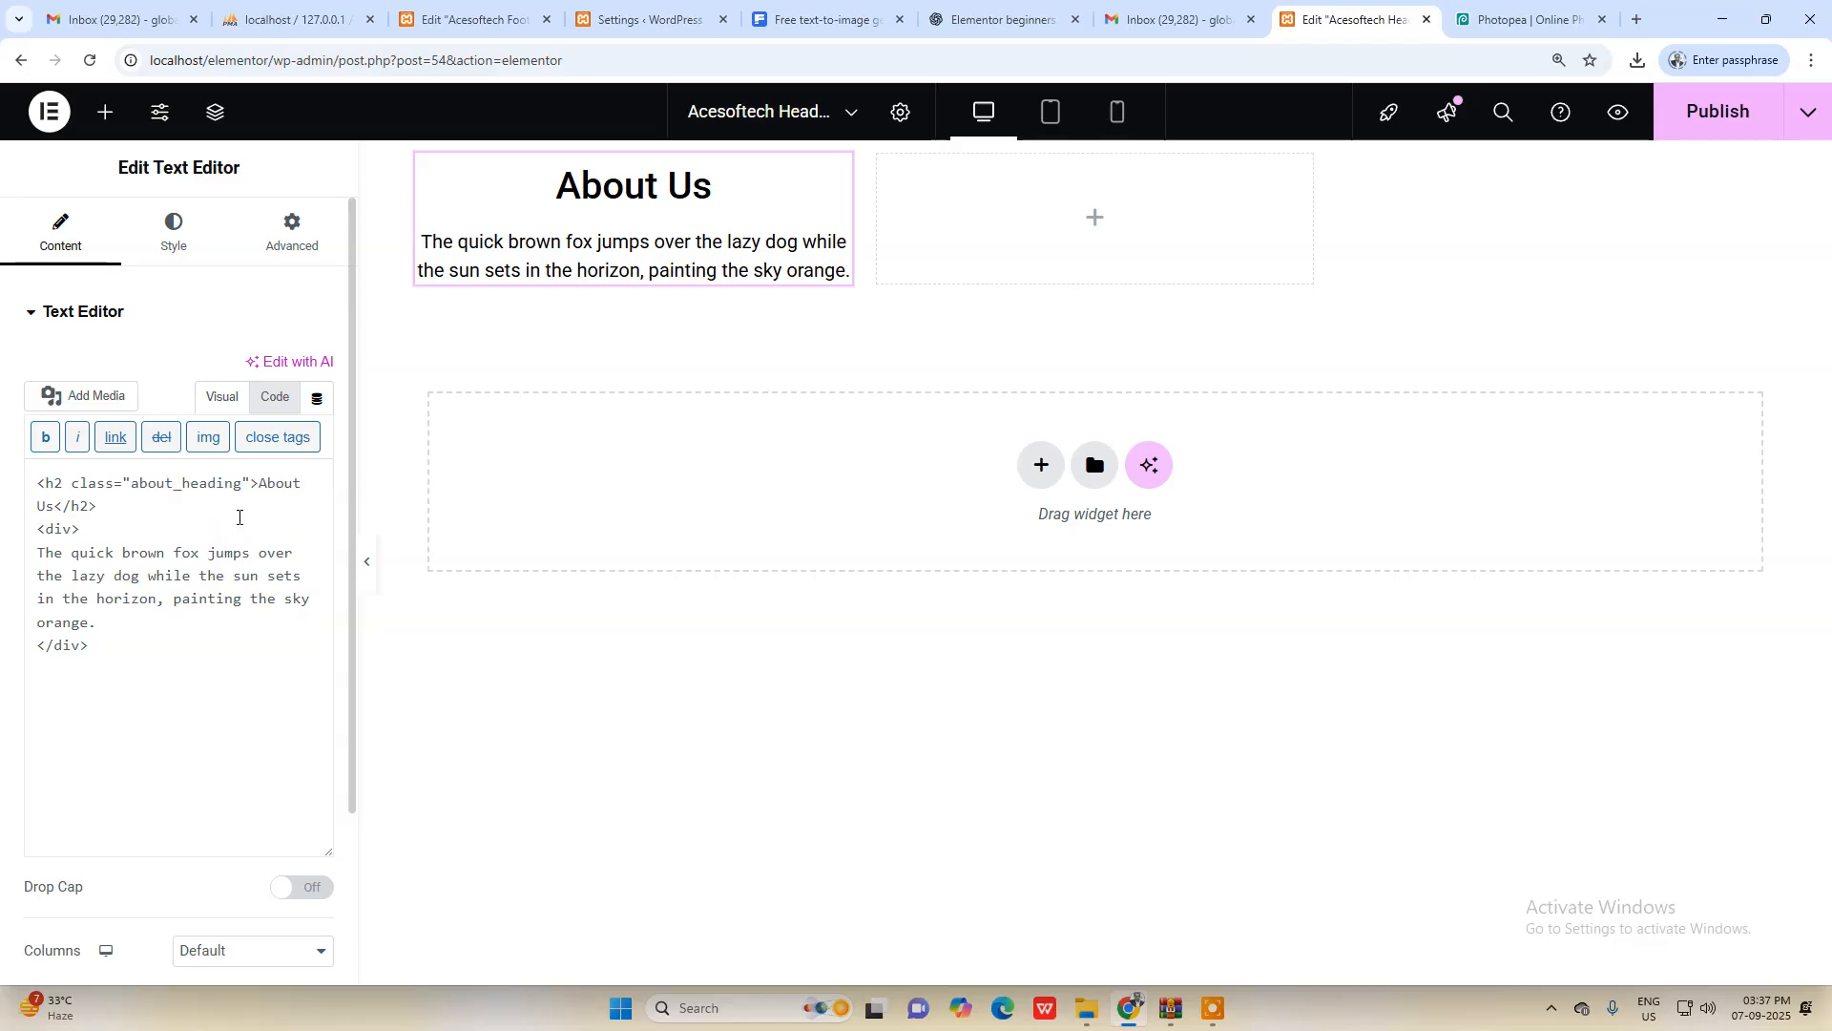
Step: Give the paragraph's div the class "about_text", reusing the heading's class attribute
left_click_drag(117, 480, 237, 475)
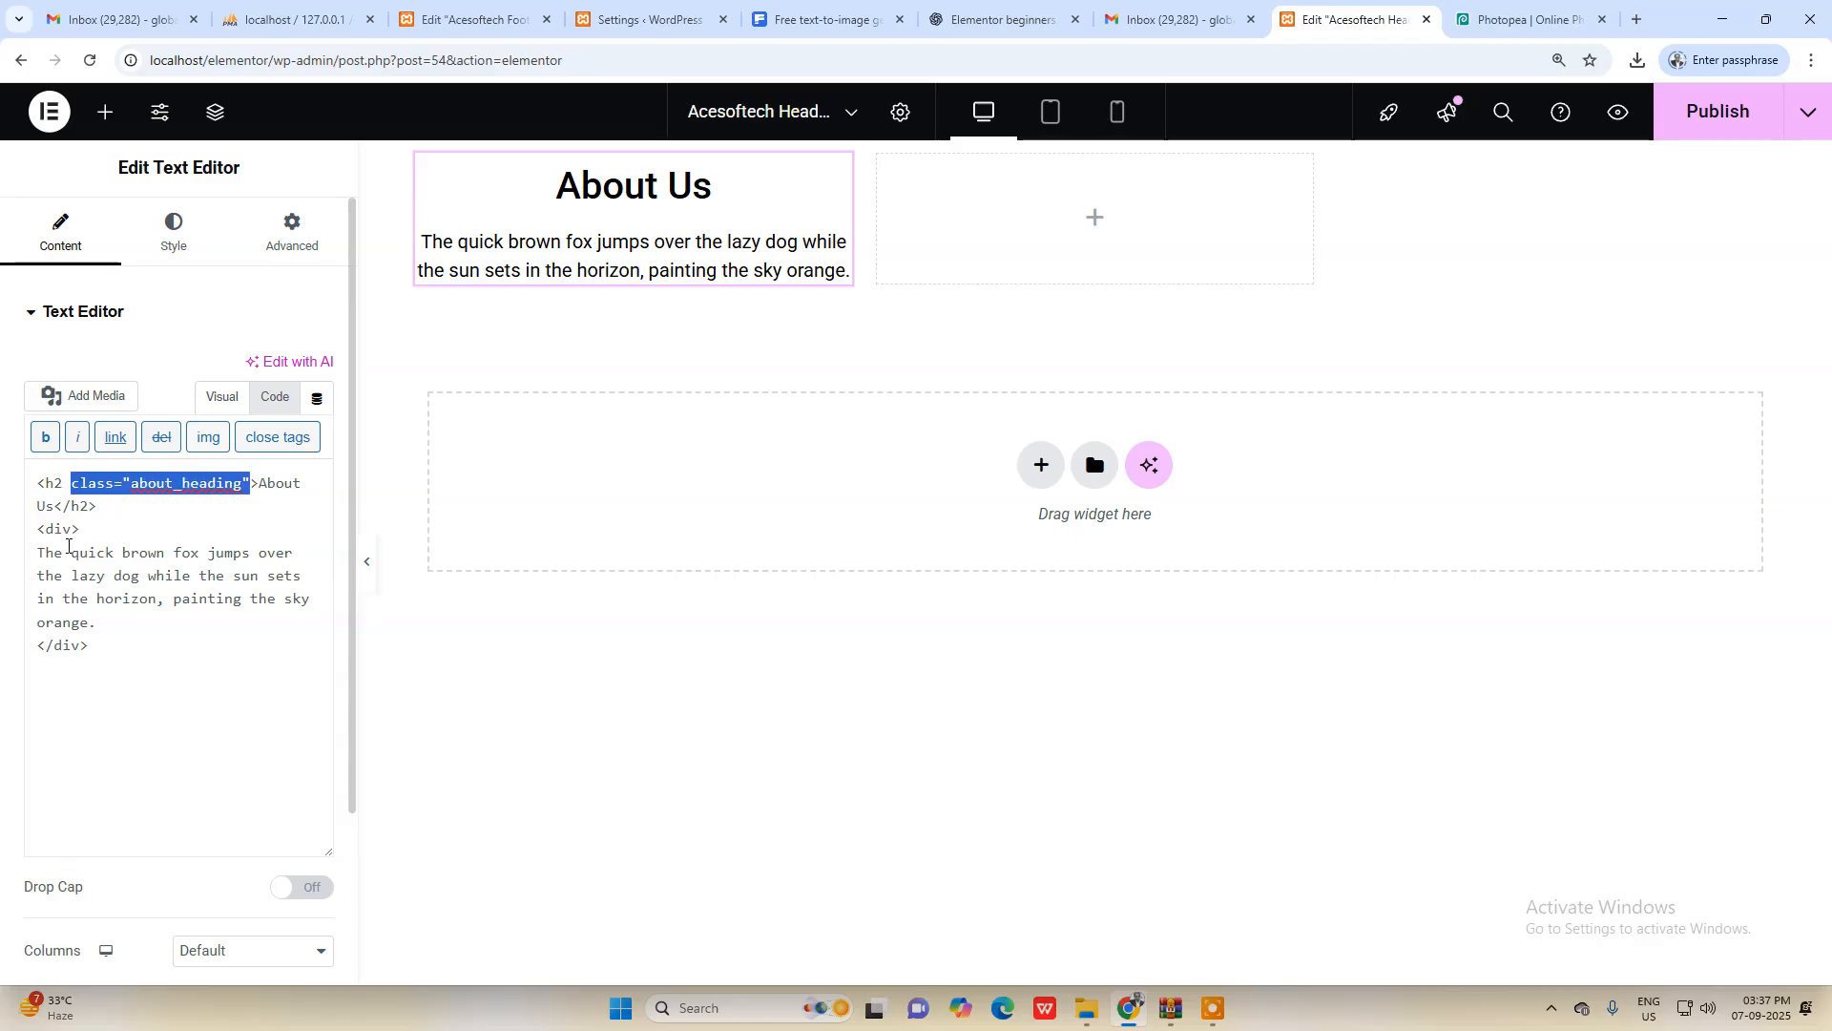
left_click(74, 529)
type("class=\"about_heading\"")
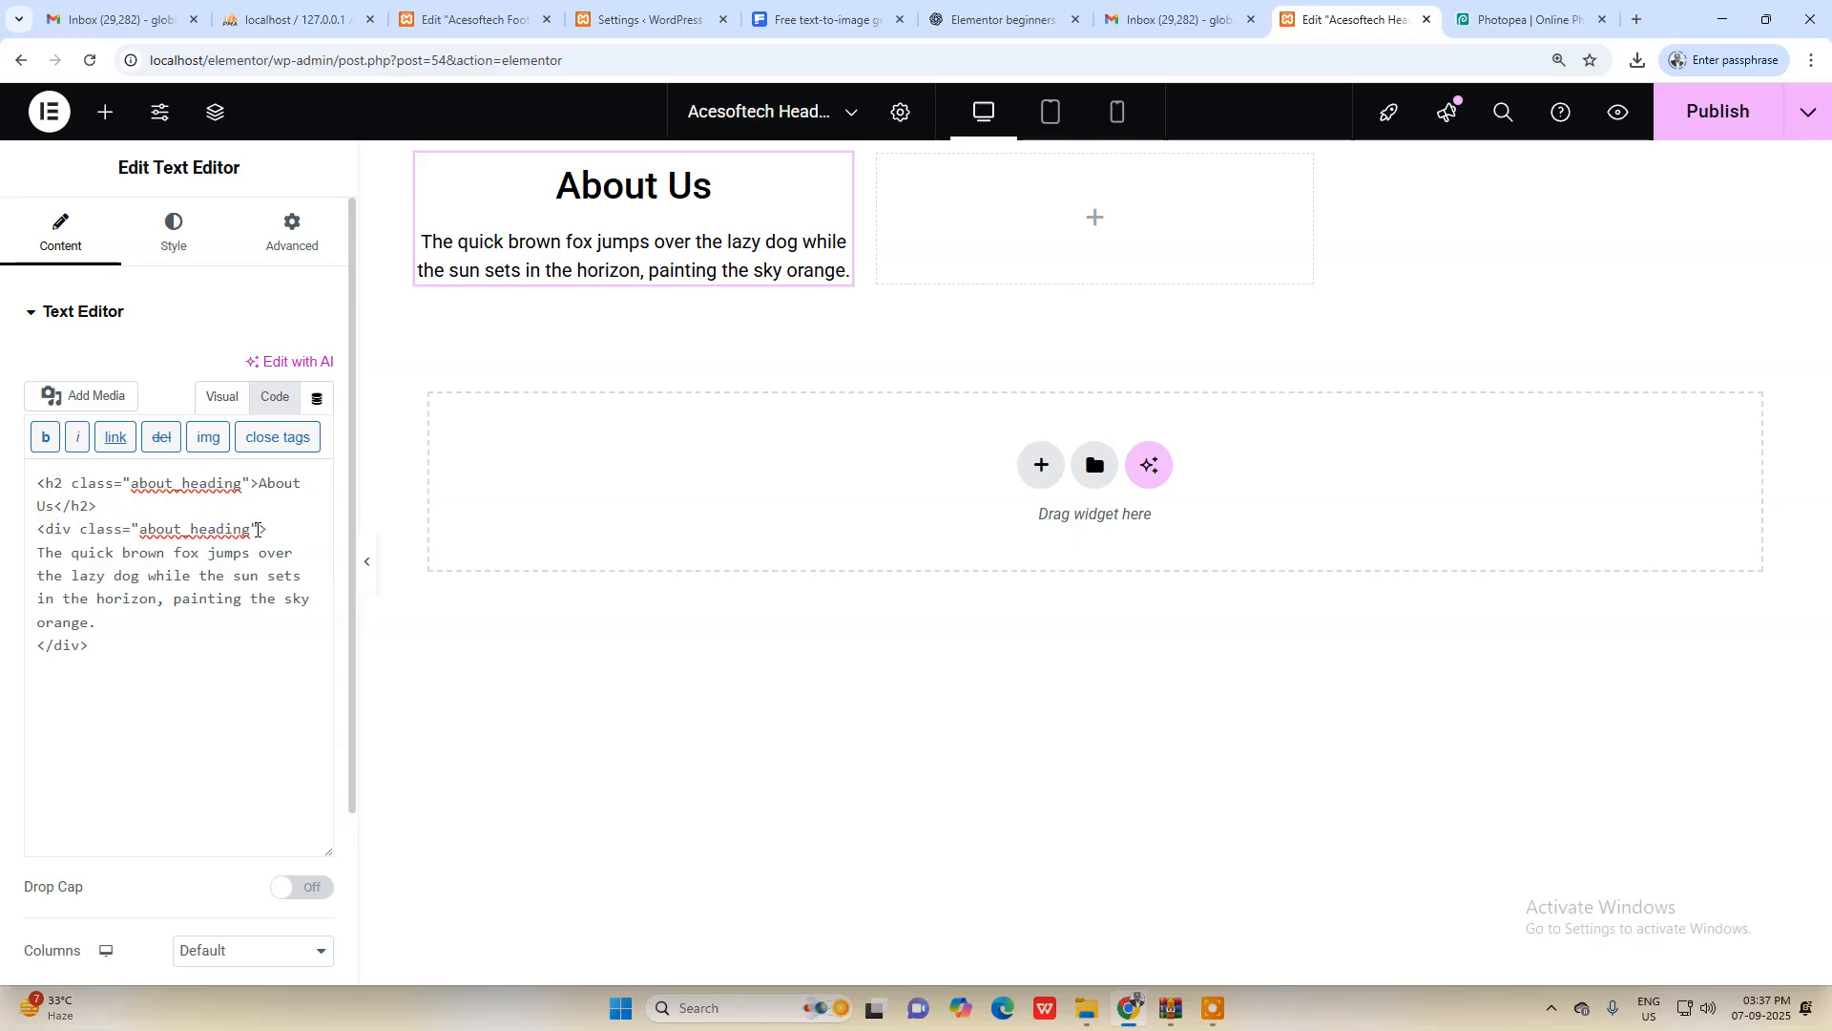
key("BackSpace")
key("BackSpace")
key("BackSpace")
Step: Review the About Us content in visual and code form, and publish the template
left_click(244, 391)
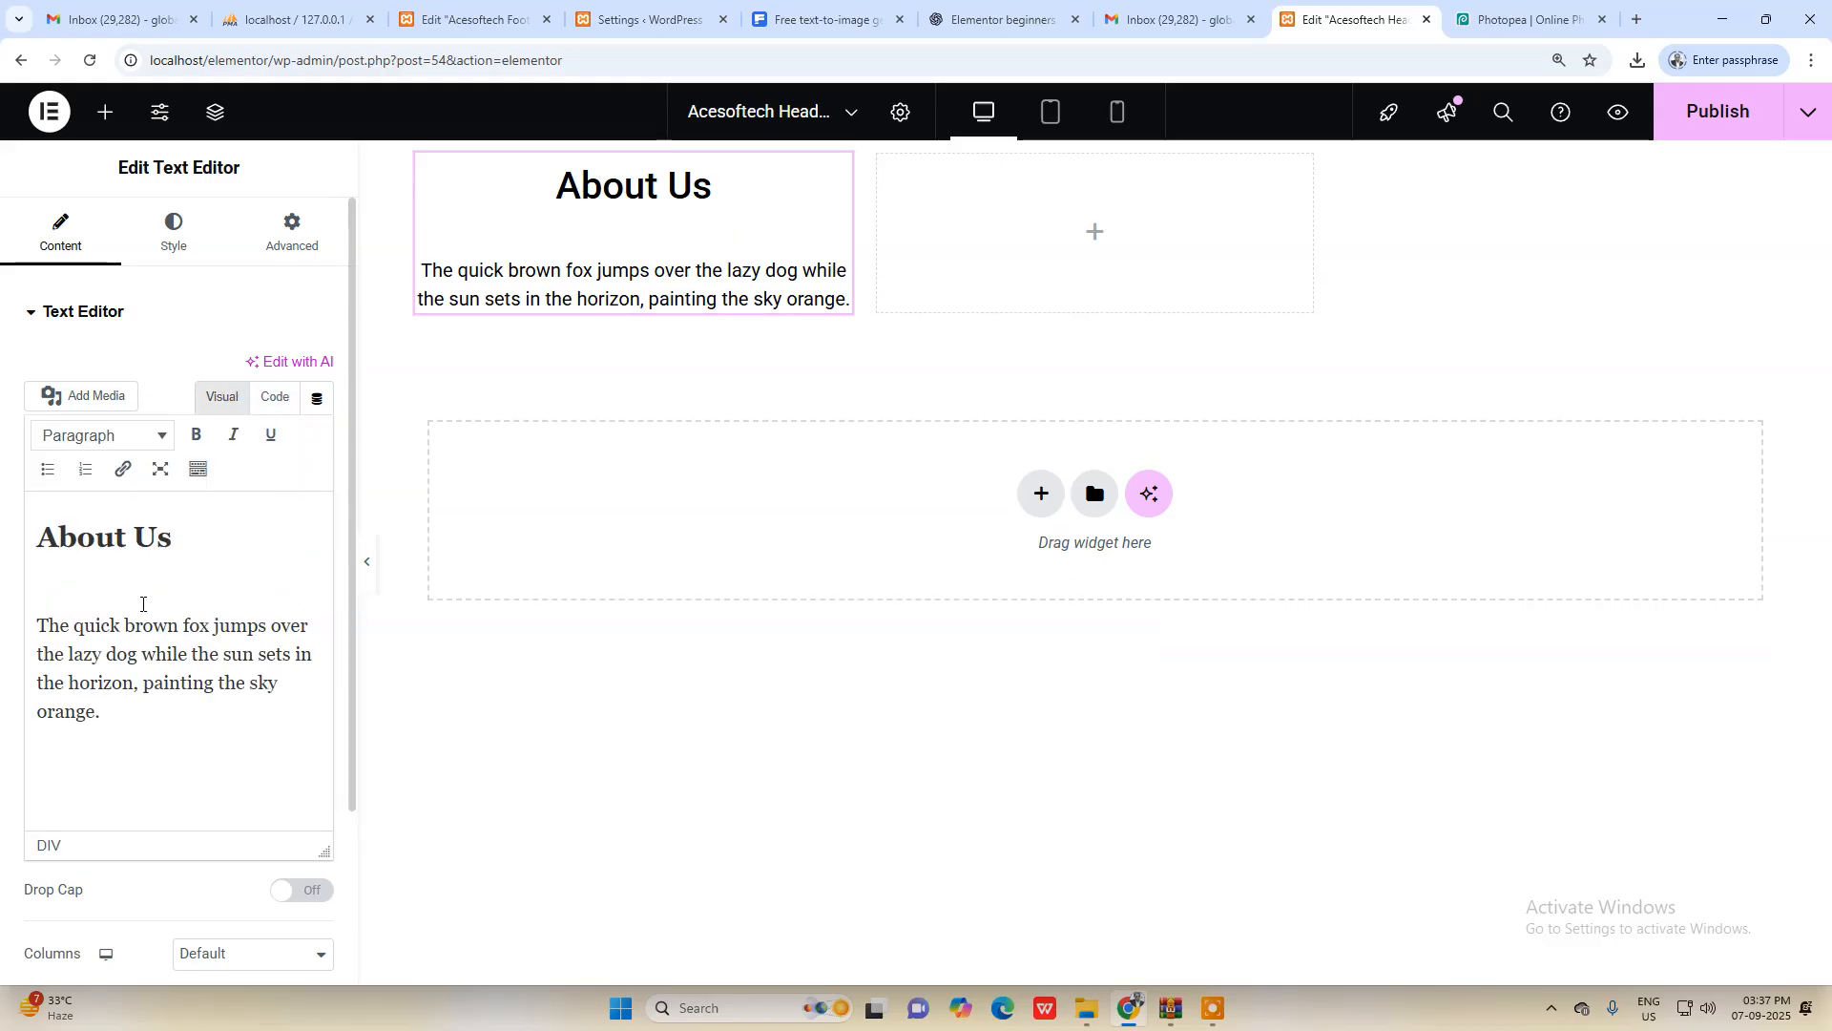
left_click(271, 395)
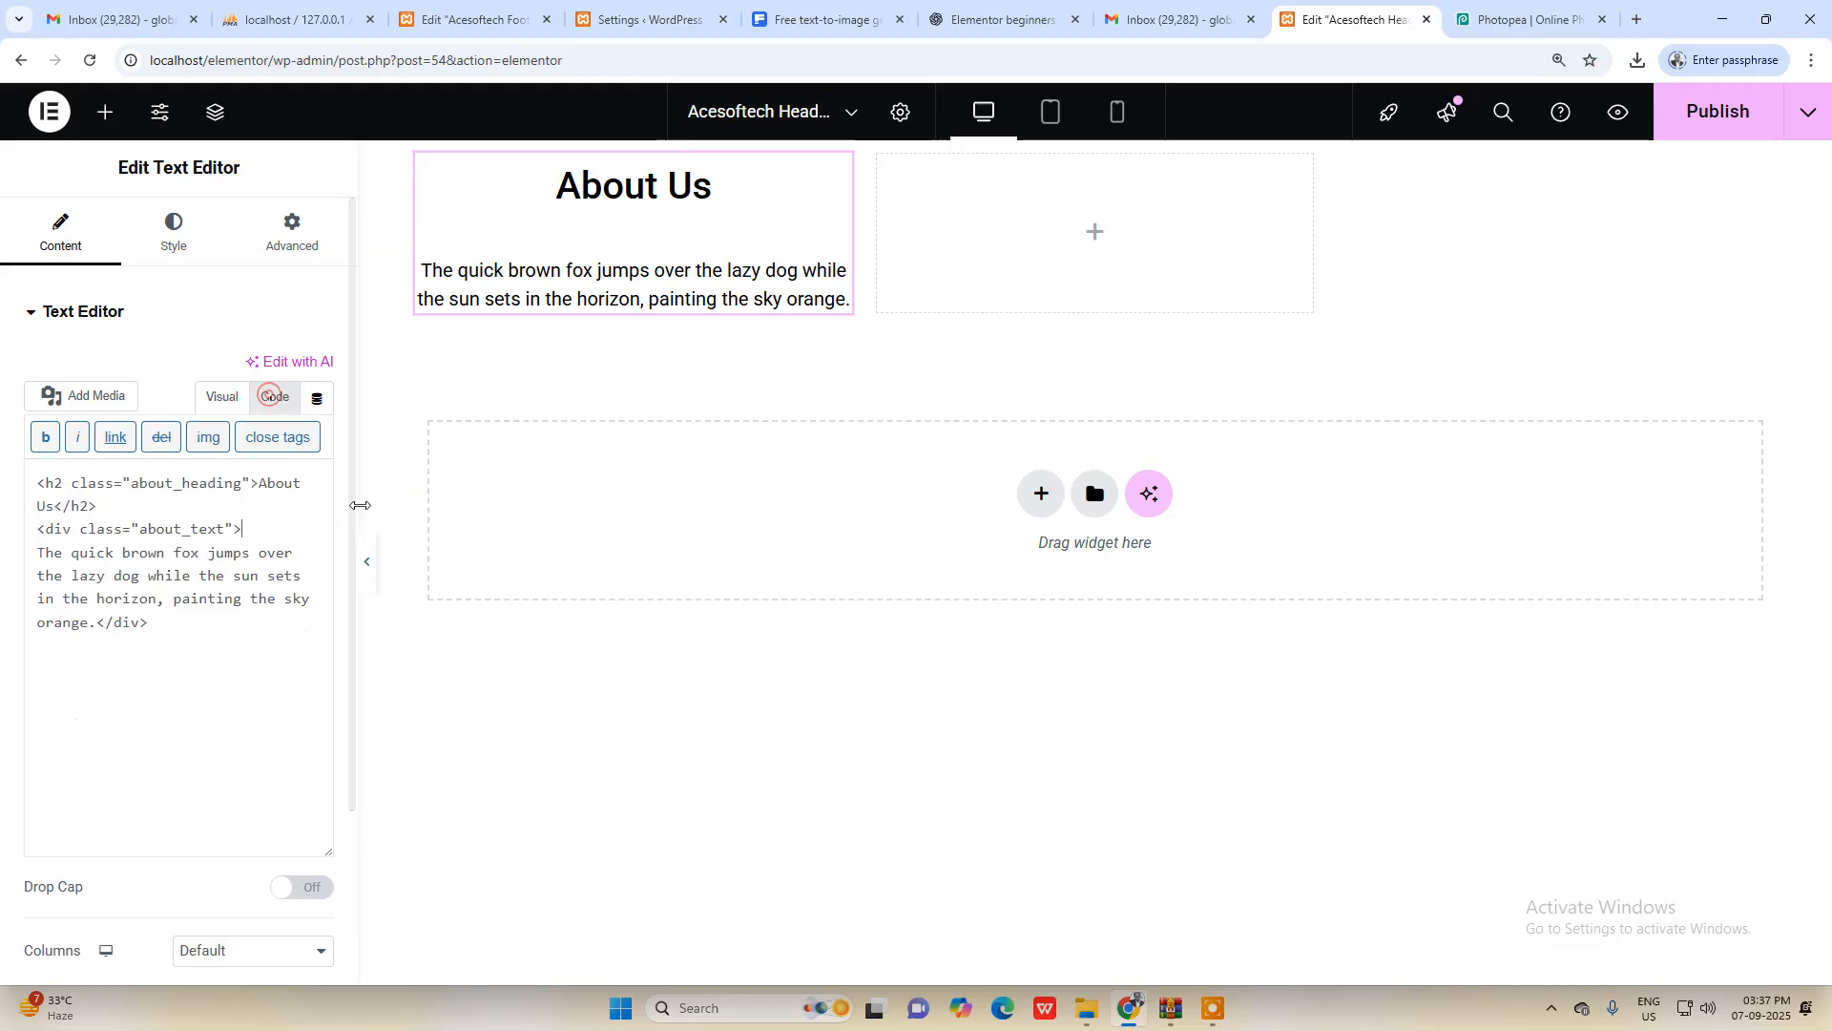
left_click(170, 601)
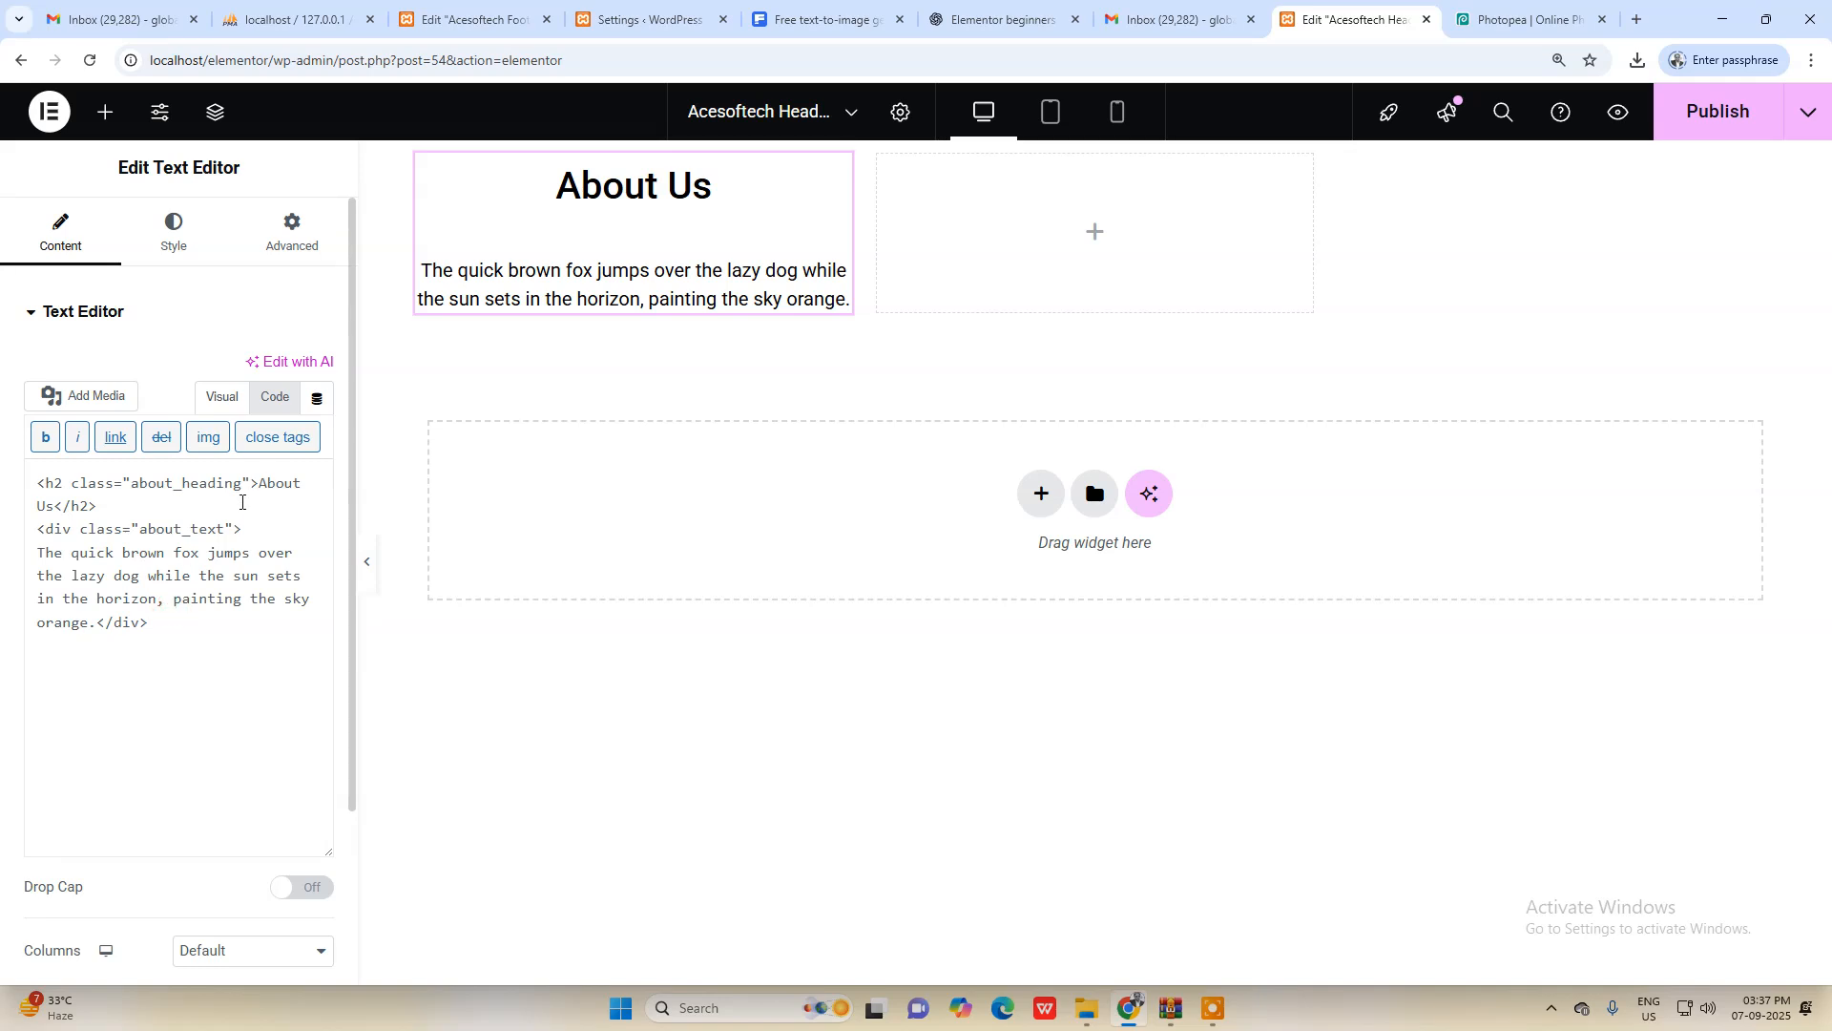
left_click(227, 399)
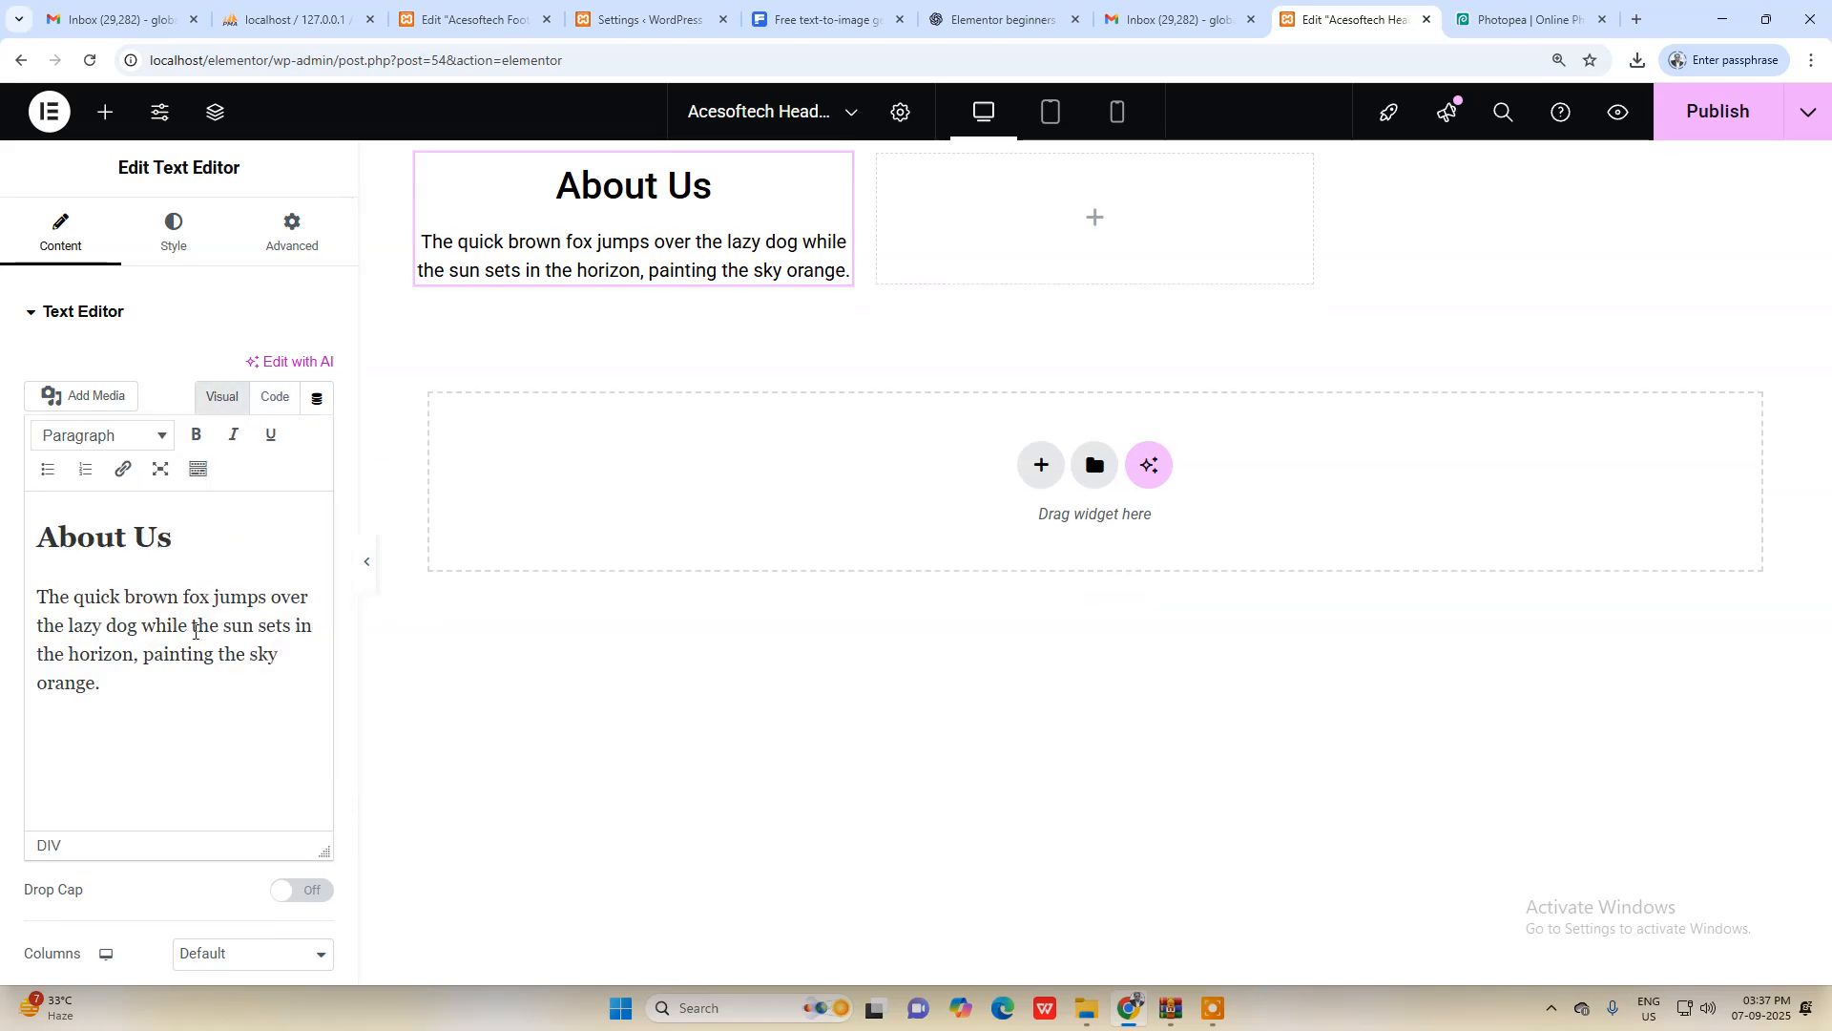
left_click(1716, 111)
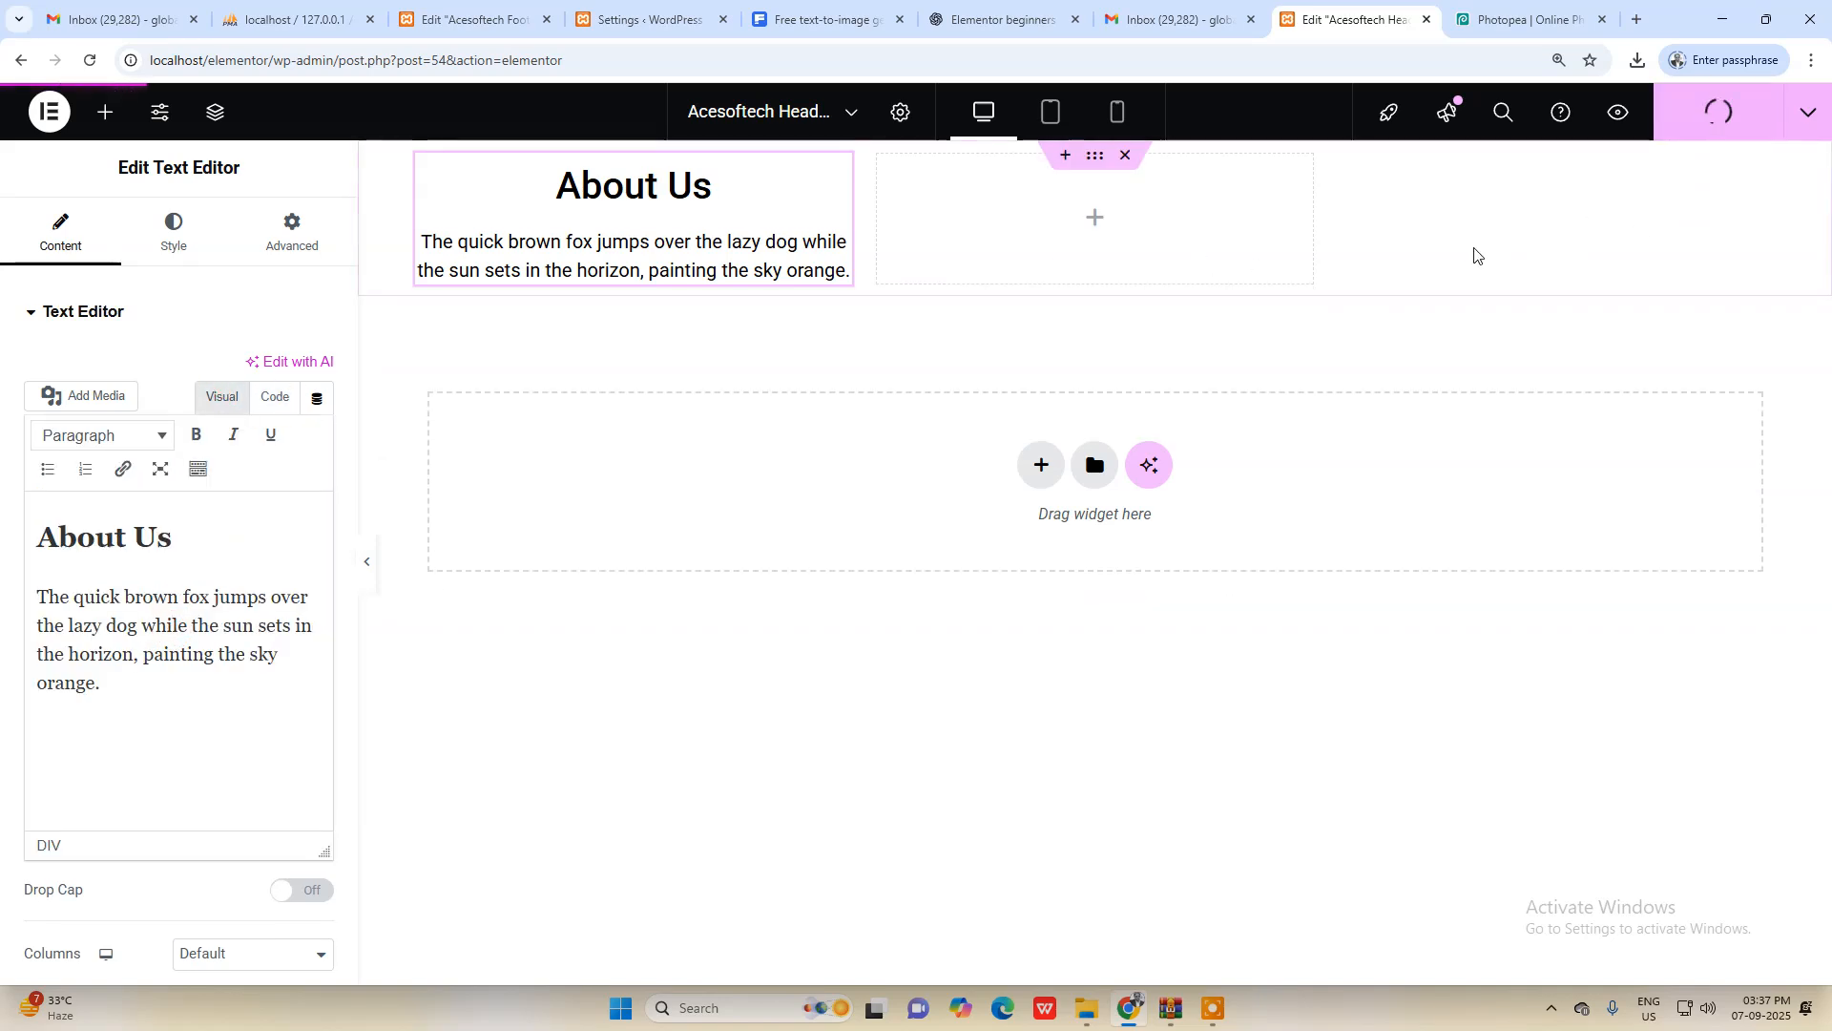
Step: Copy the About Us heading and paragraph into a new Text Editor widget in the grid's second column
left_click(1489, 19)
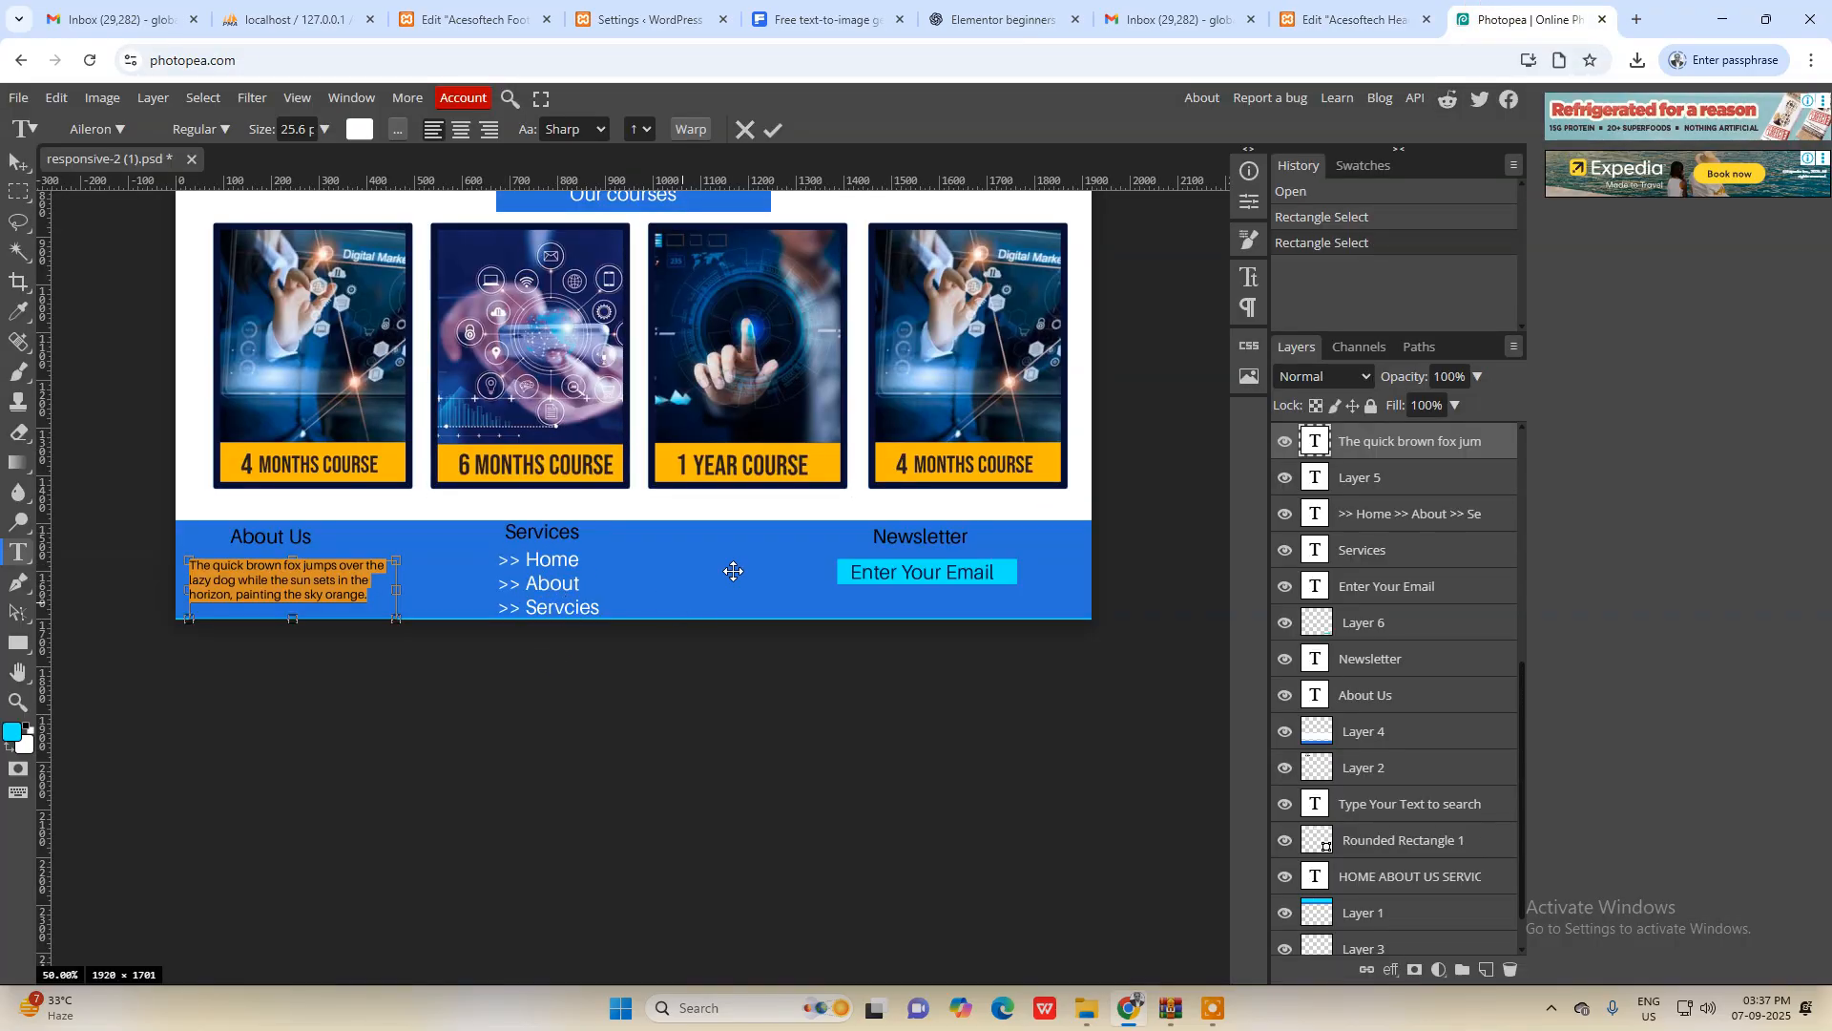
left_click(1384, 17)
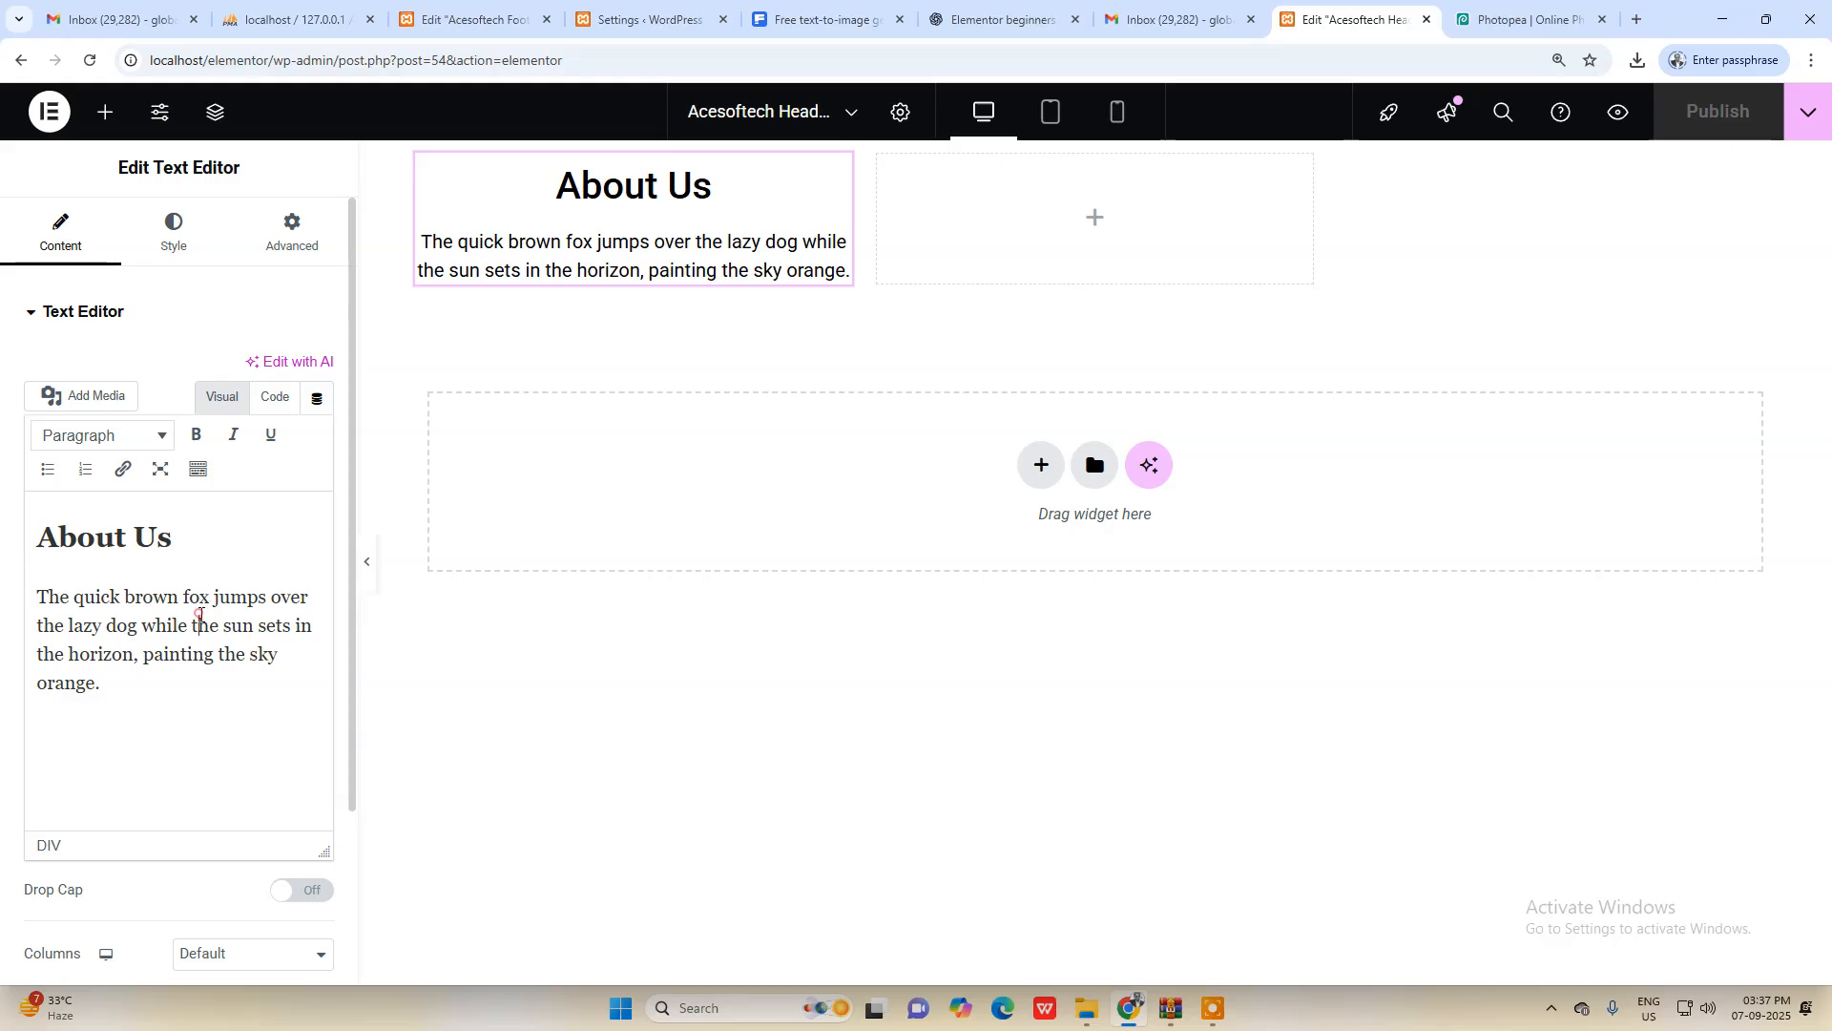
key("ctrl+a")
key("ctrl+c")
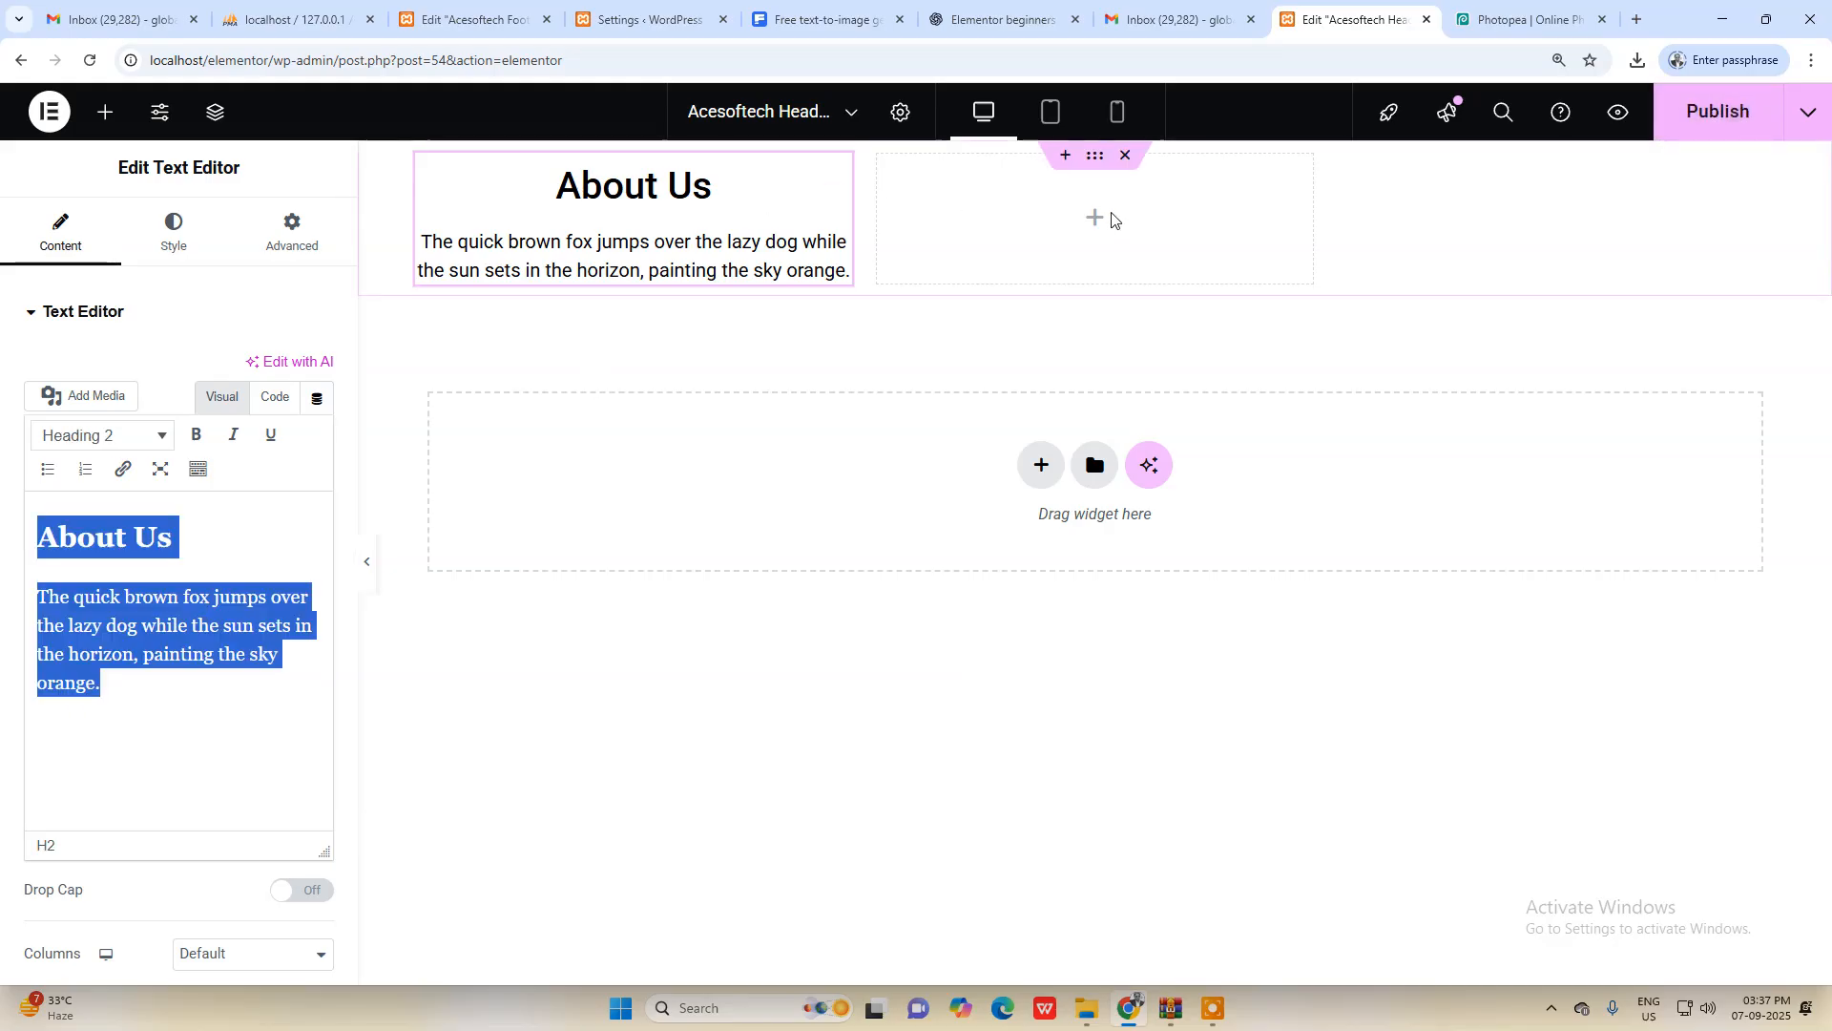
left_click(1092, 231)
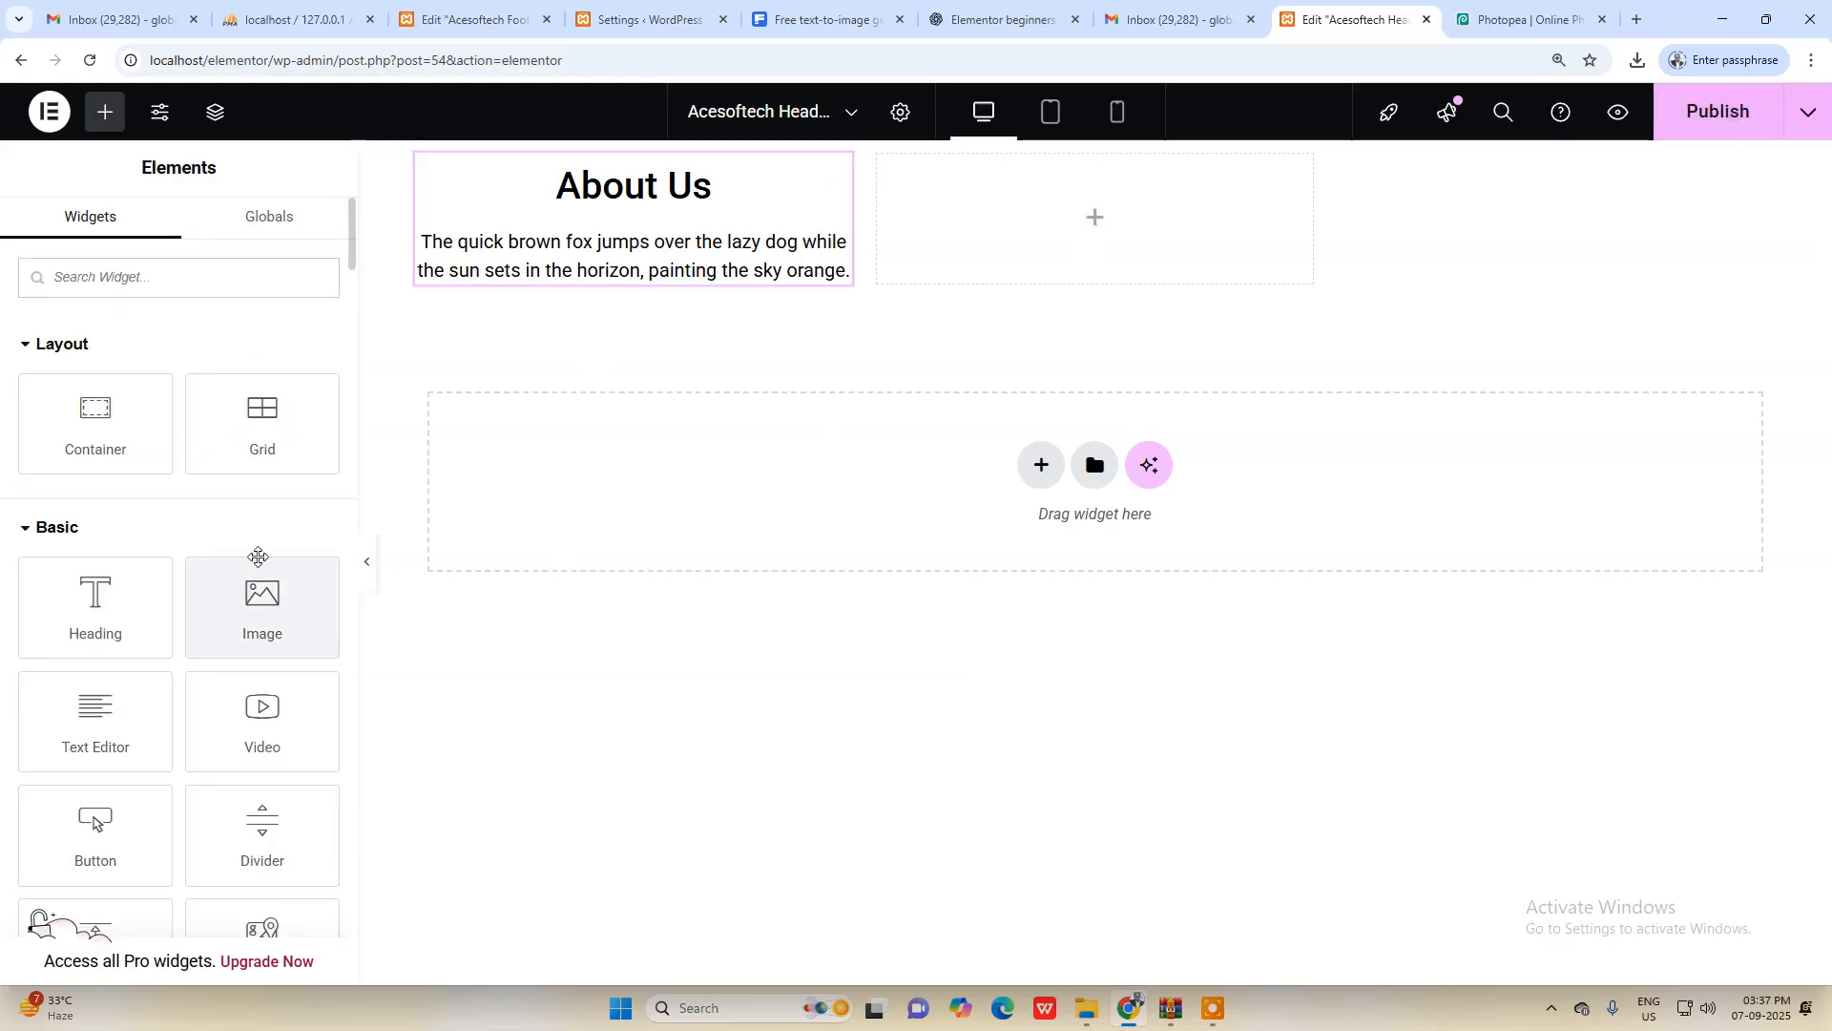
left_click_drag(99, 731, 1093, 227)
left_click(174, 637)
key("ctrl+a")
key("ctrl+v")
Step: Change the copied heading to "Services" and check the heading and div classes in the widget's HTML code
triple_click(221, 545)
type("Services")
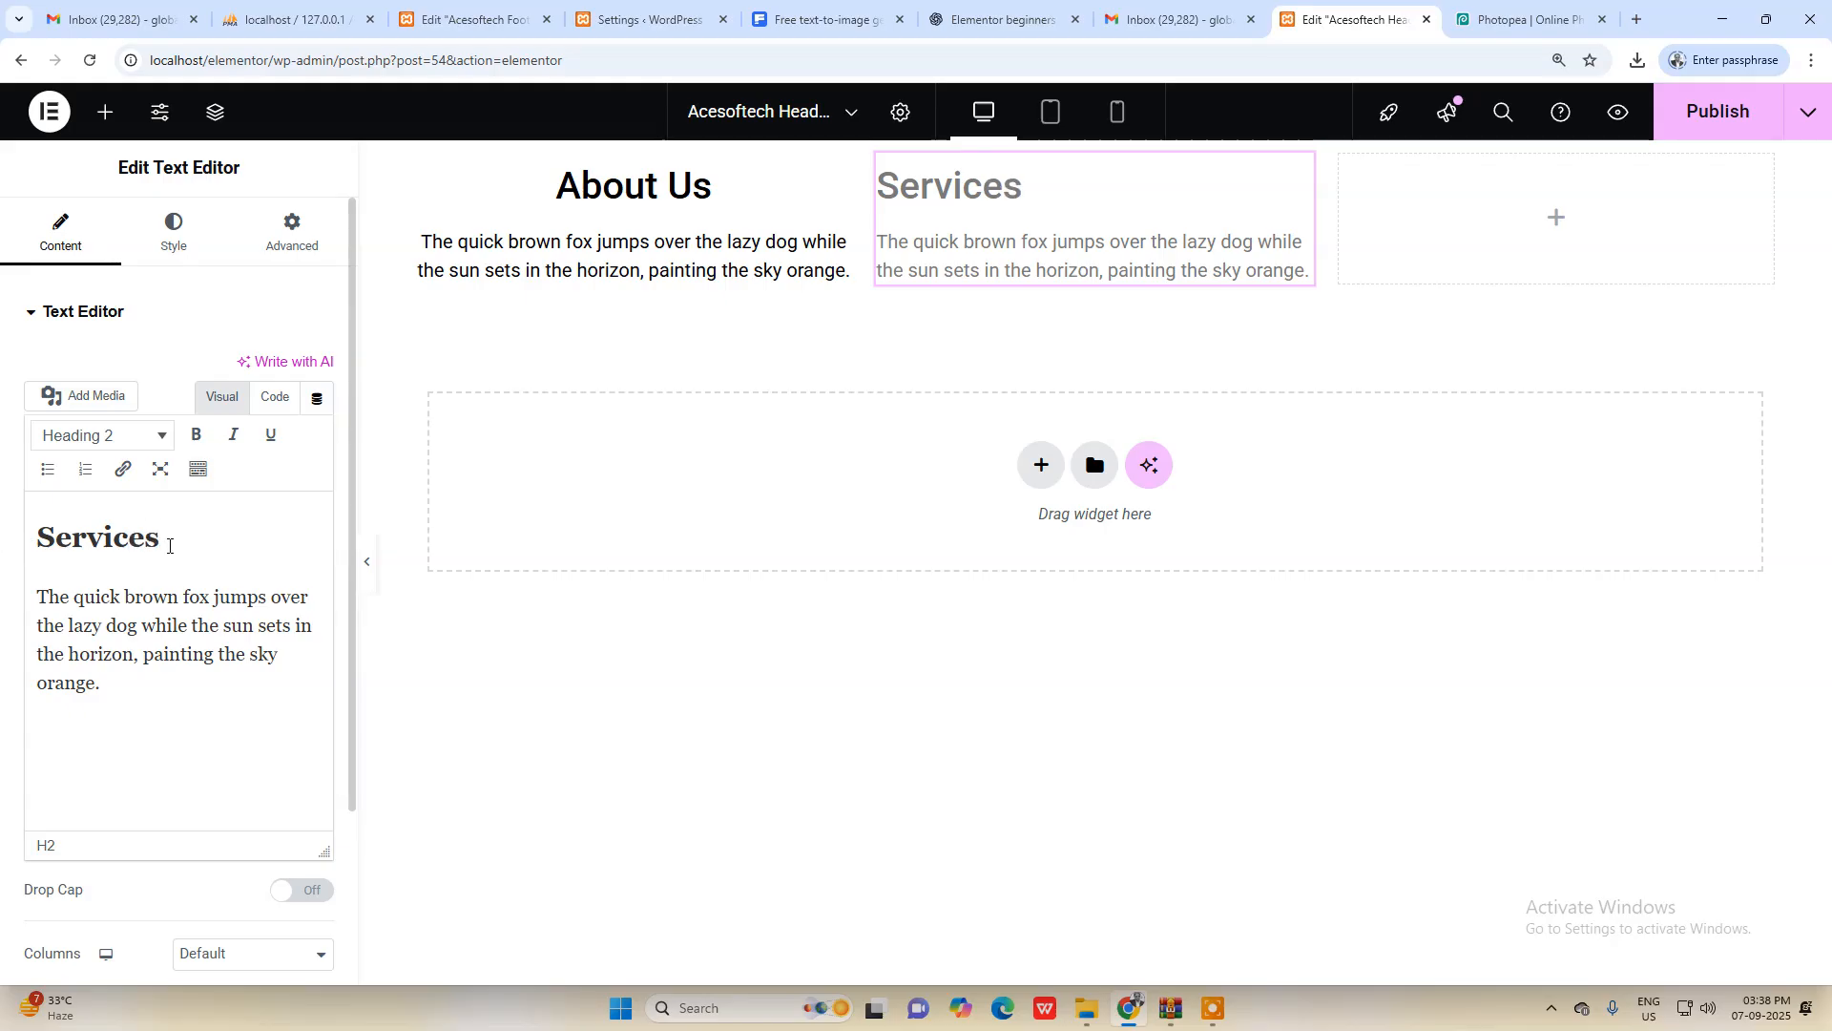
left_click_drag(206, 548, 44, 534)
left_click(275, 397)
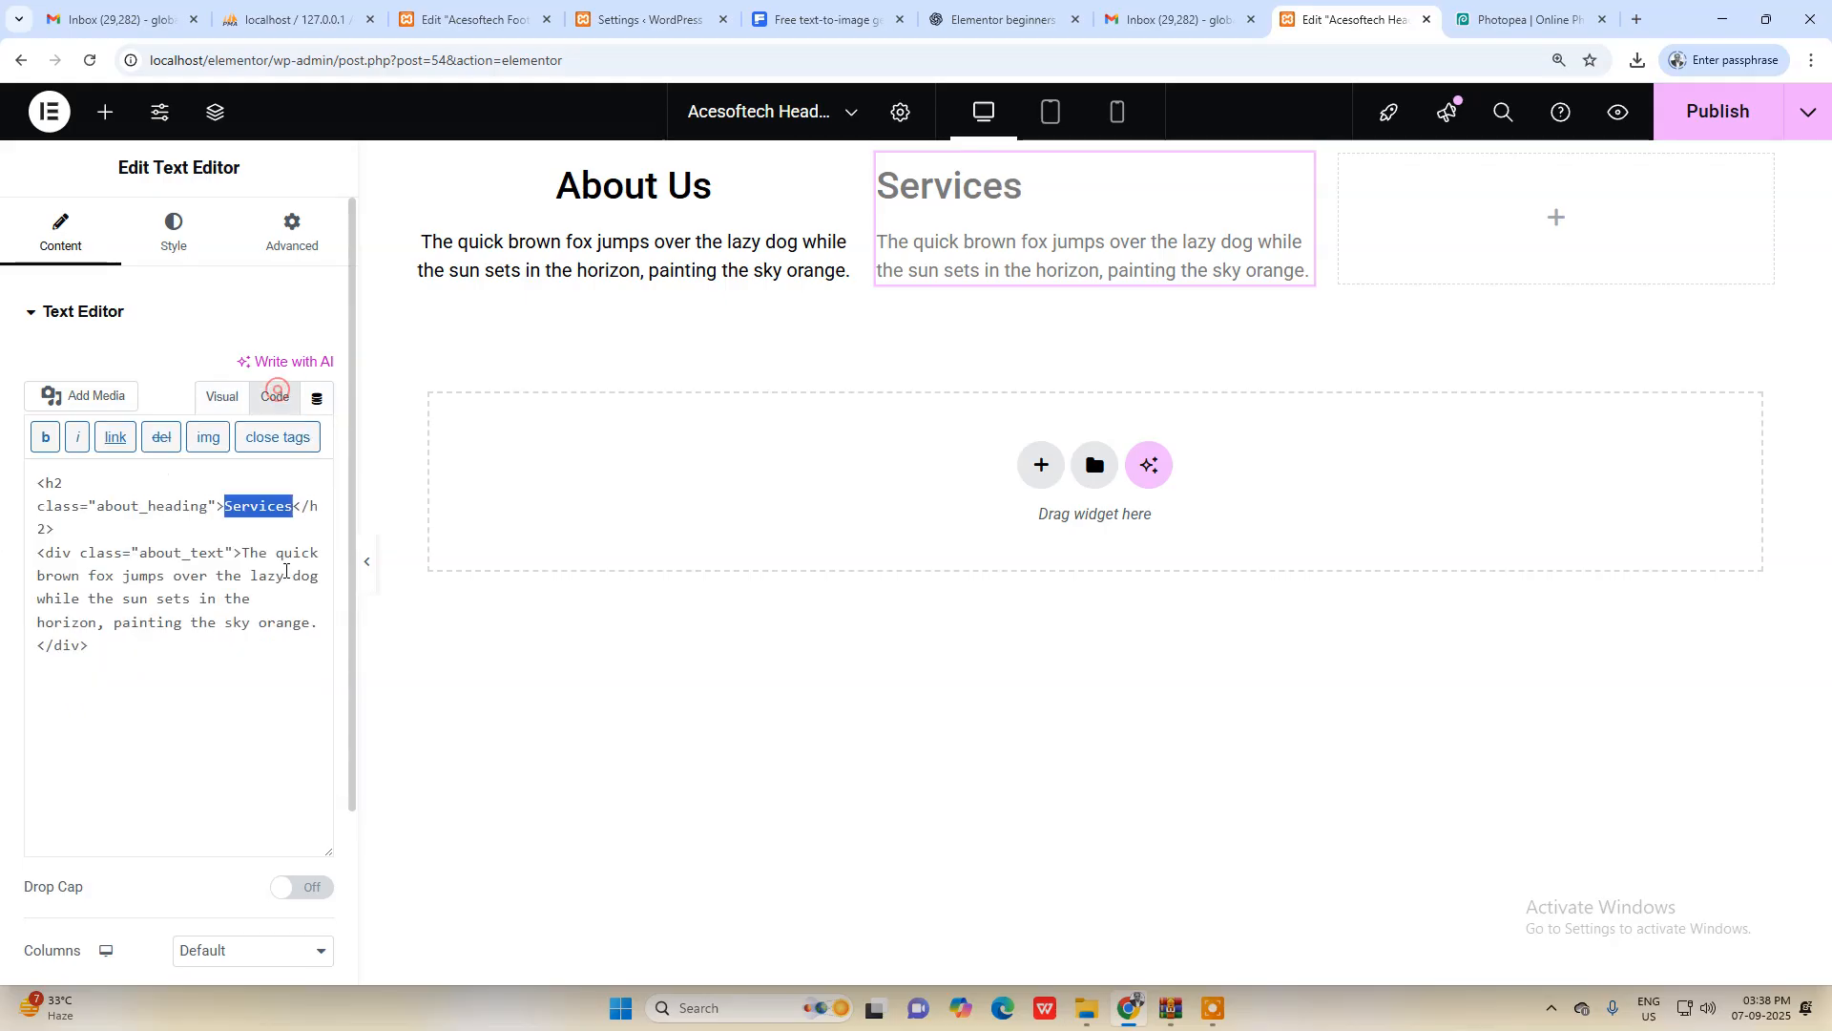
left_click(63, 520)
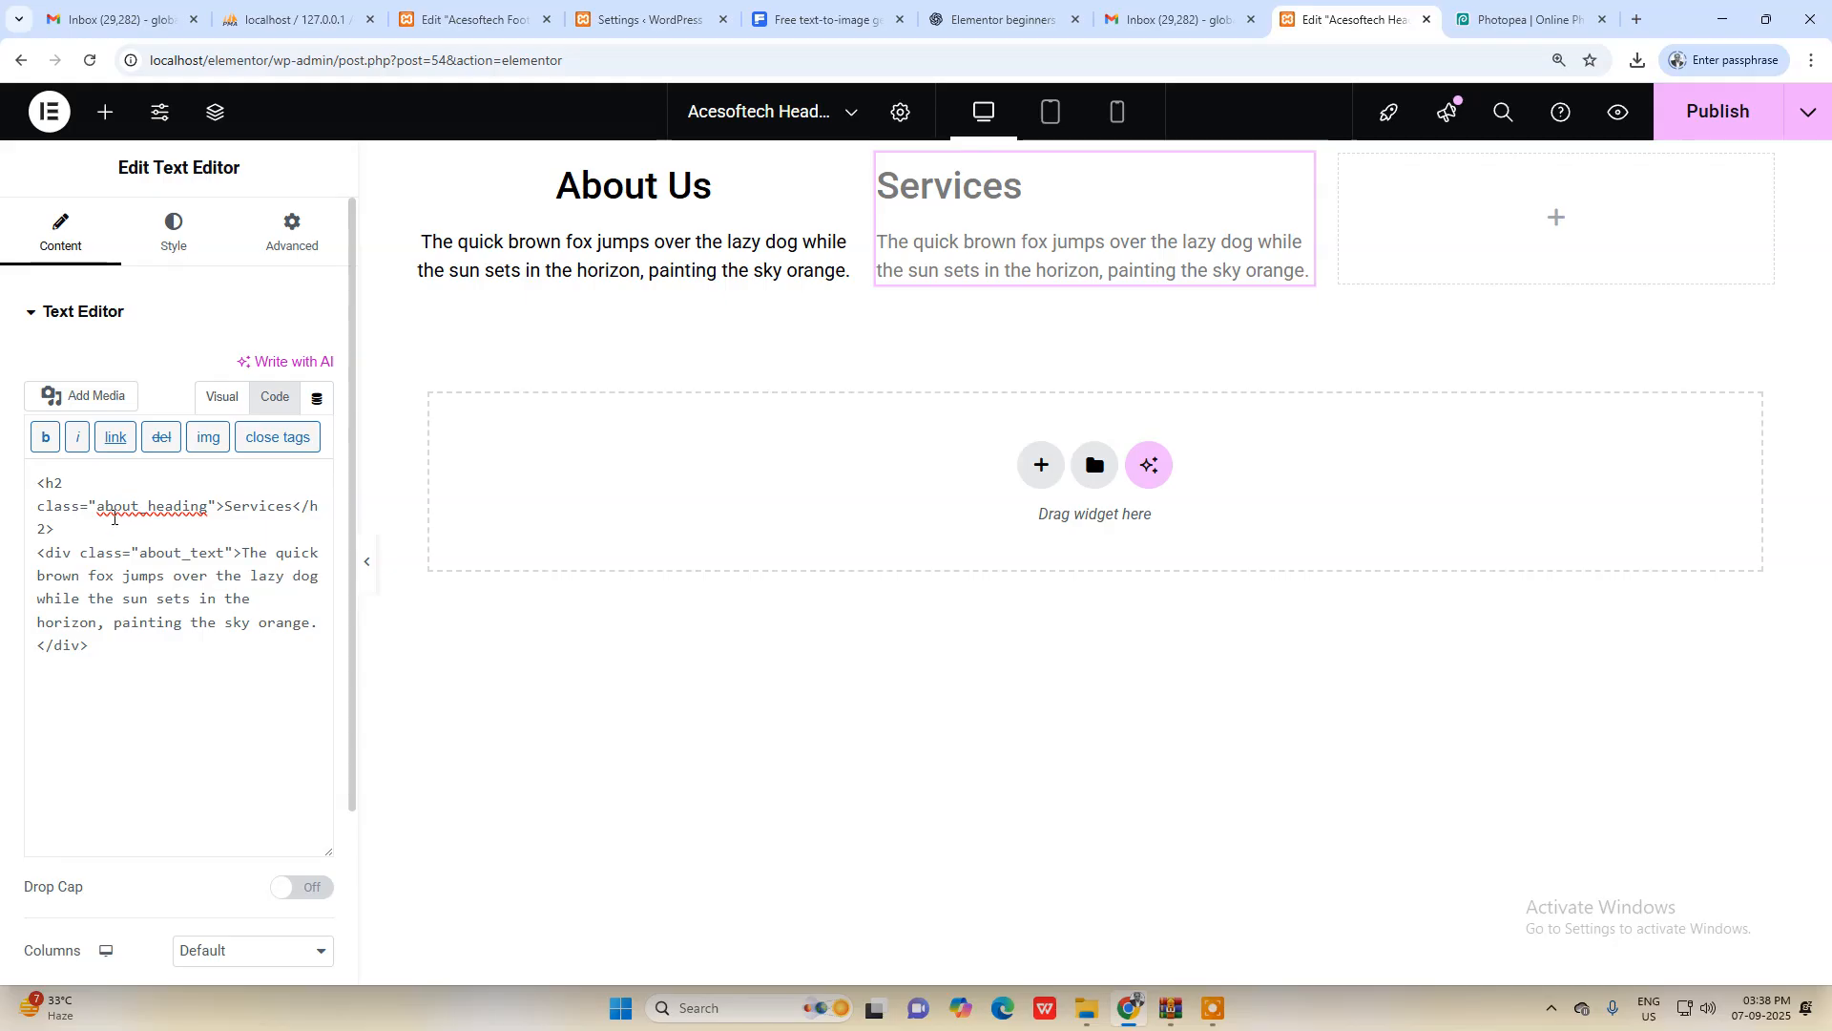
double_click(157, 513)
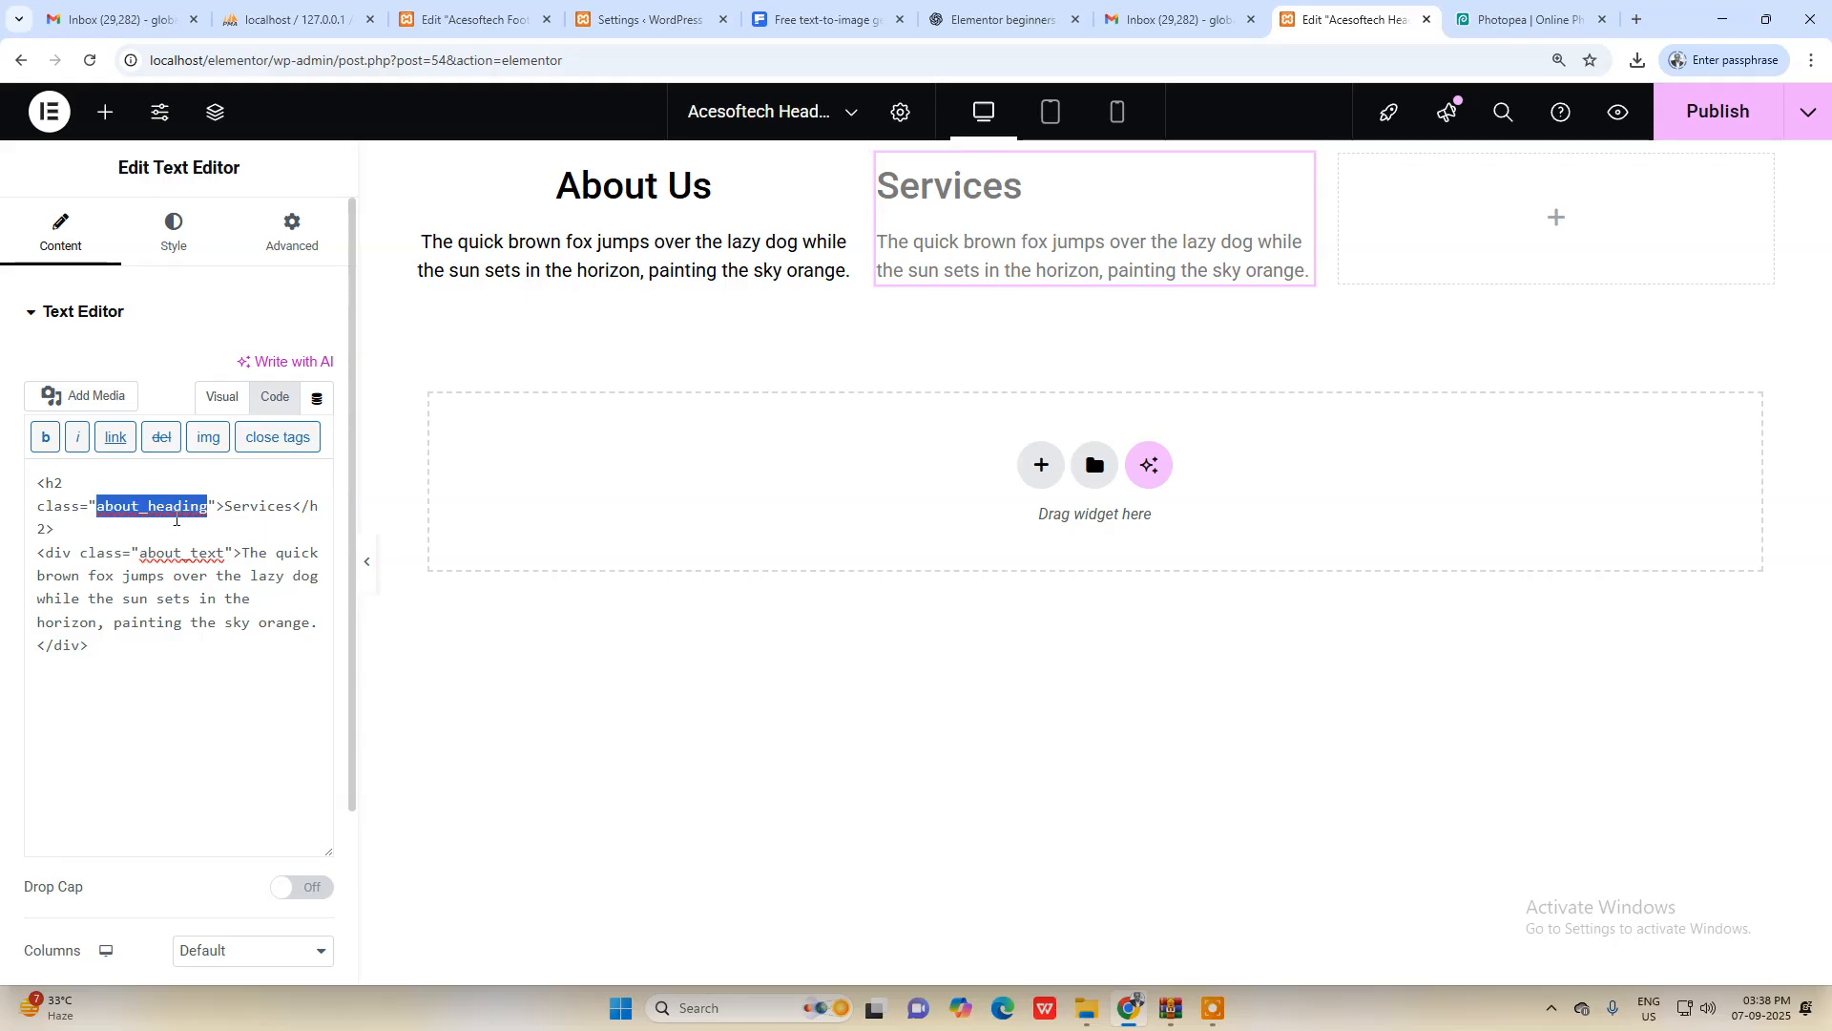
left_click(206, 571)
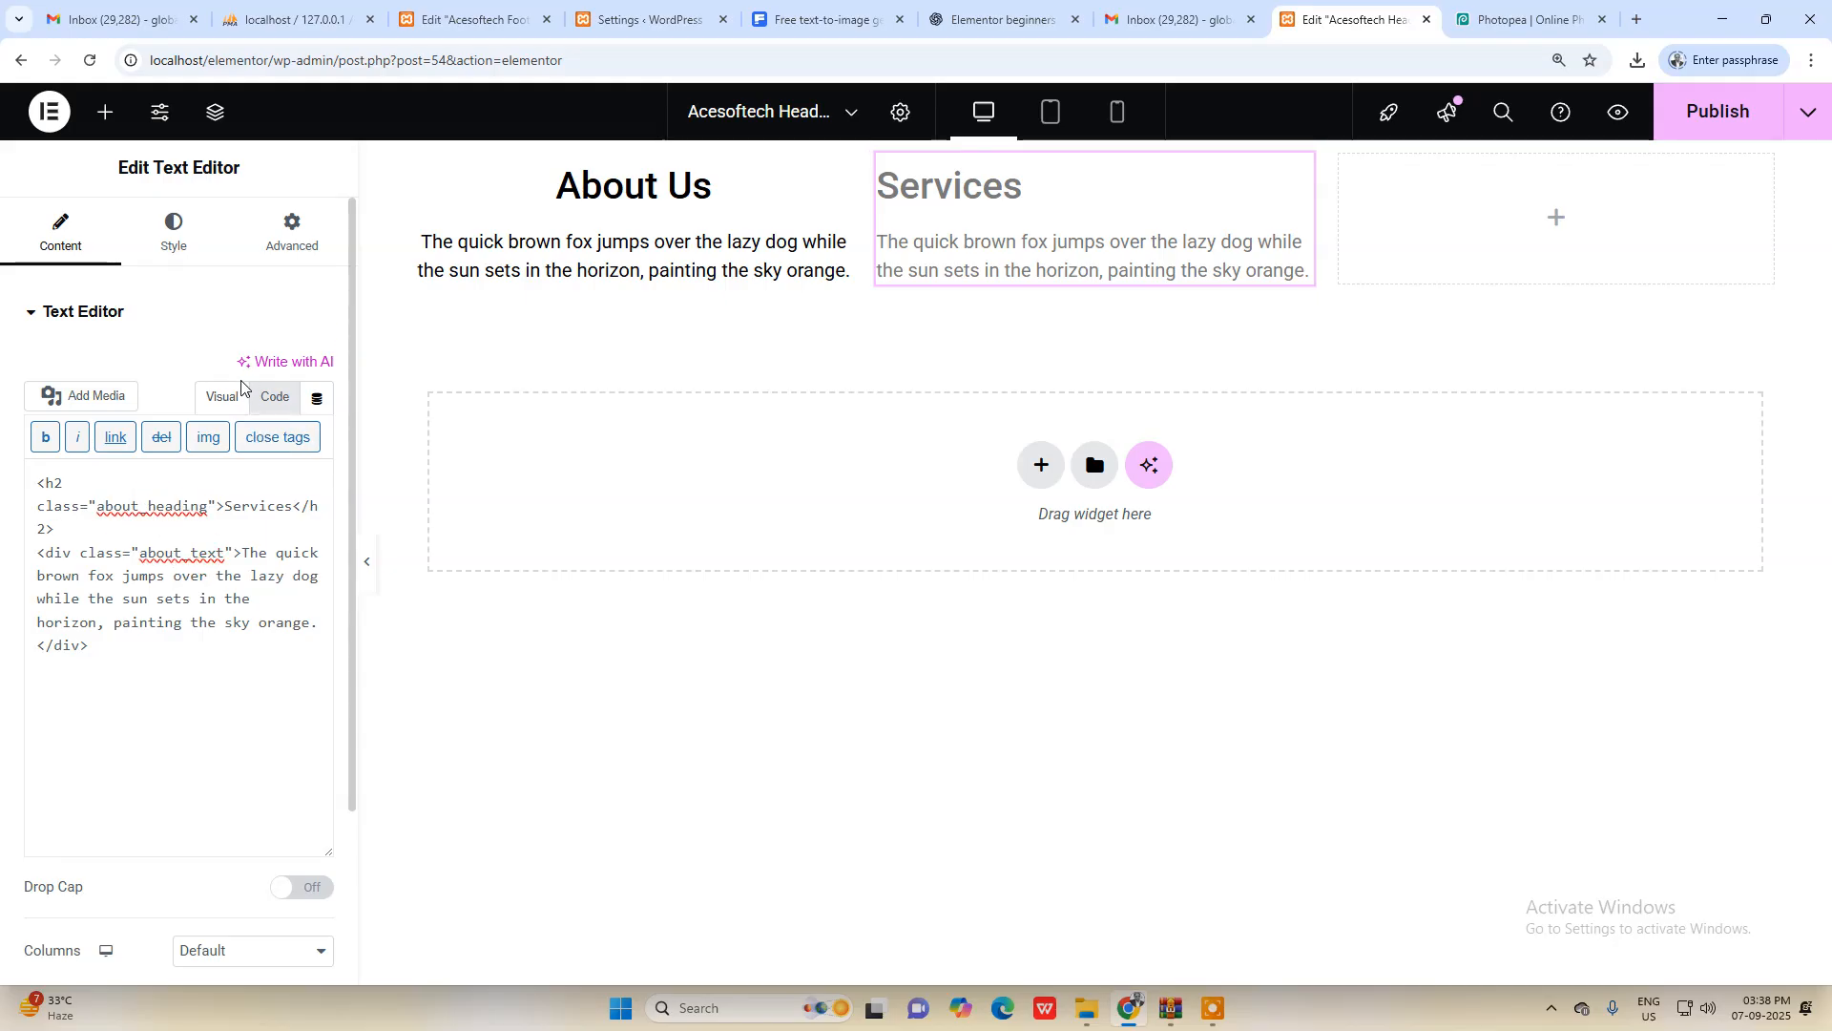
left_click(215, 394)
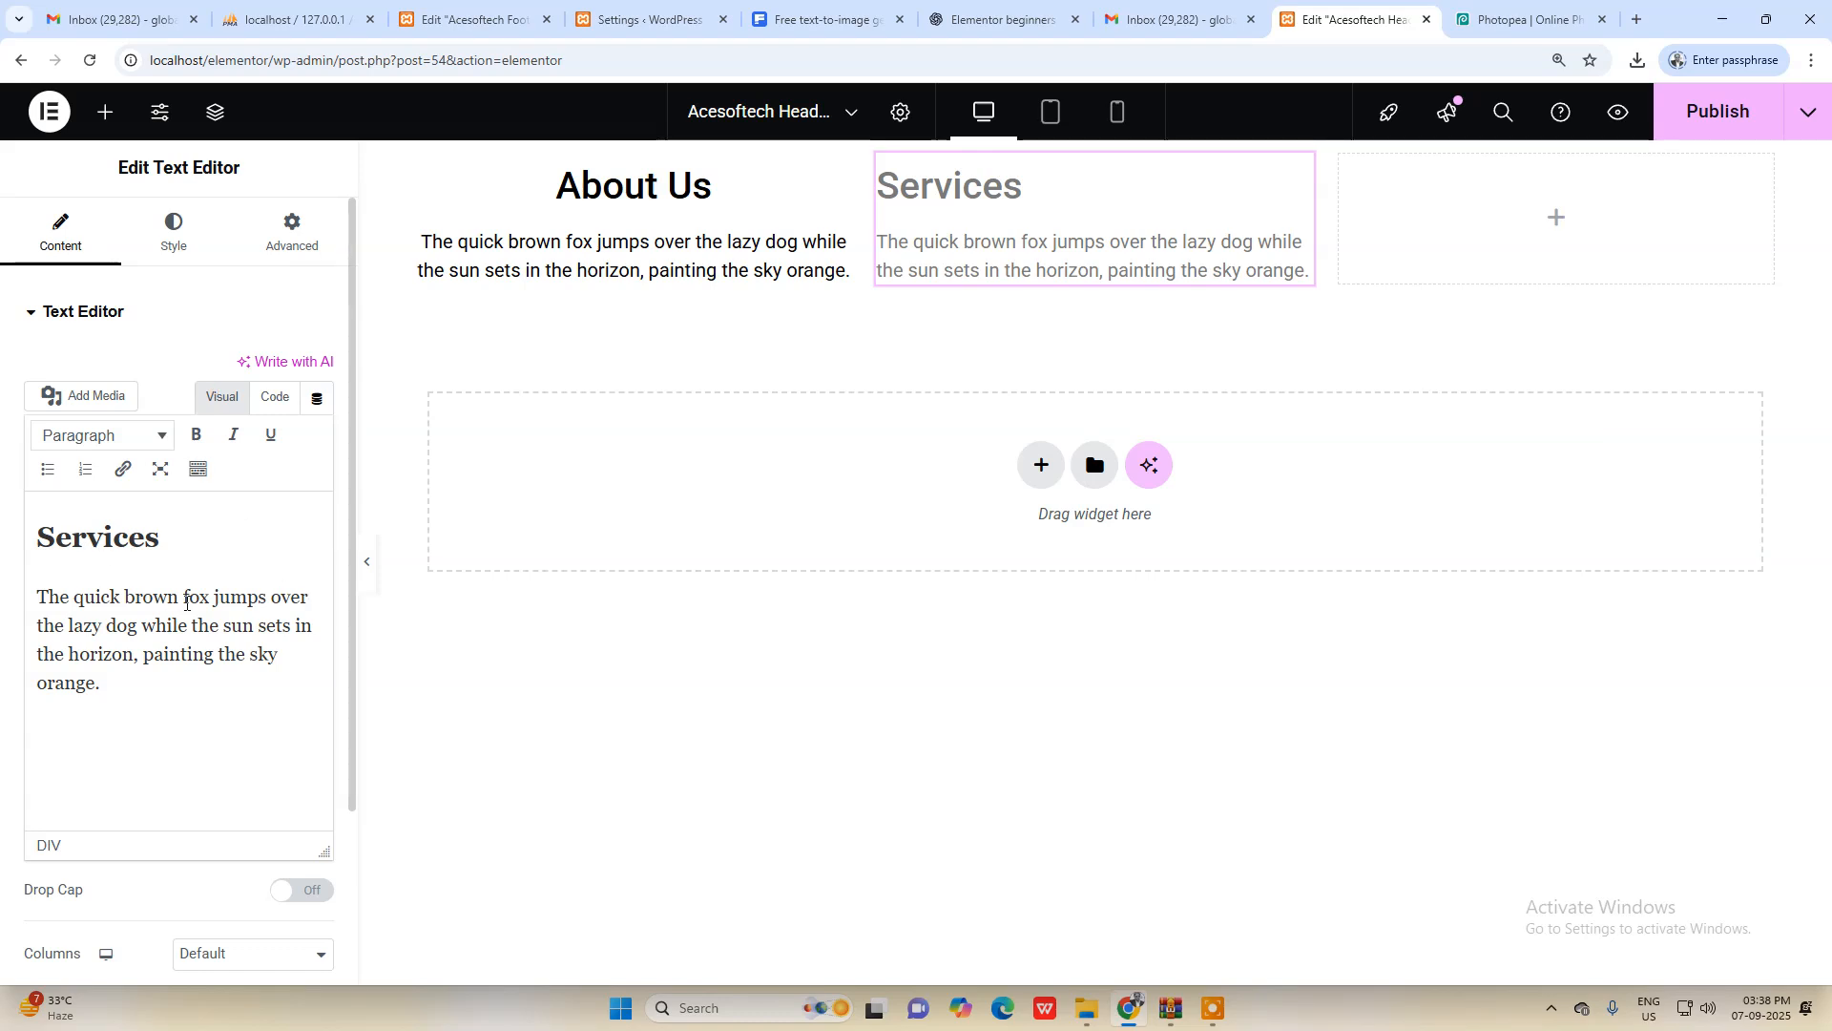
Step: Replace the paragraph under the Services heading with the mockup's links "Home", "About" and "Services" on separate lines
left_click(112, 703)
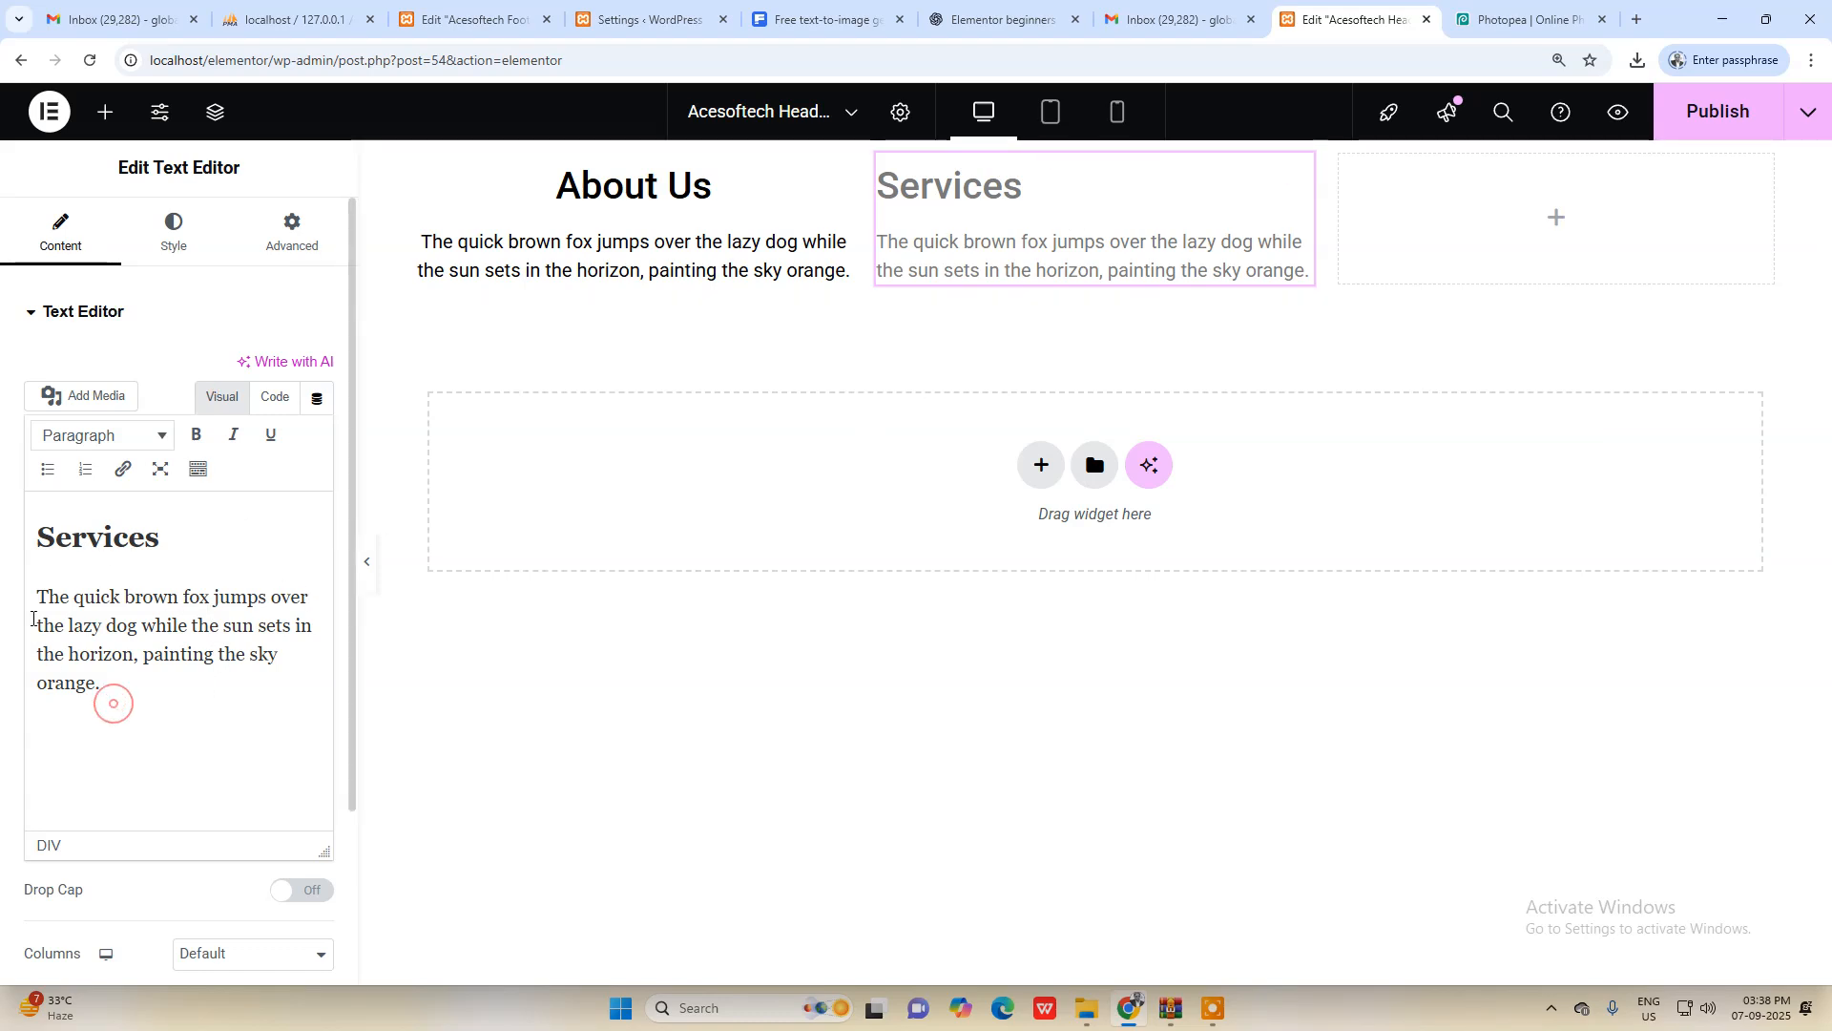
left_click_drag(37, 597, 121, 707)
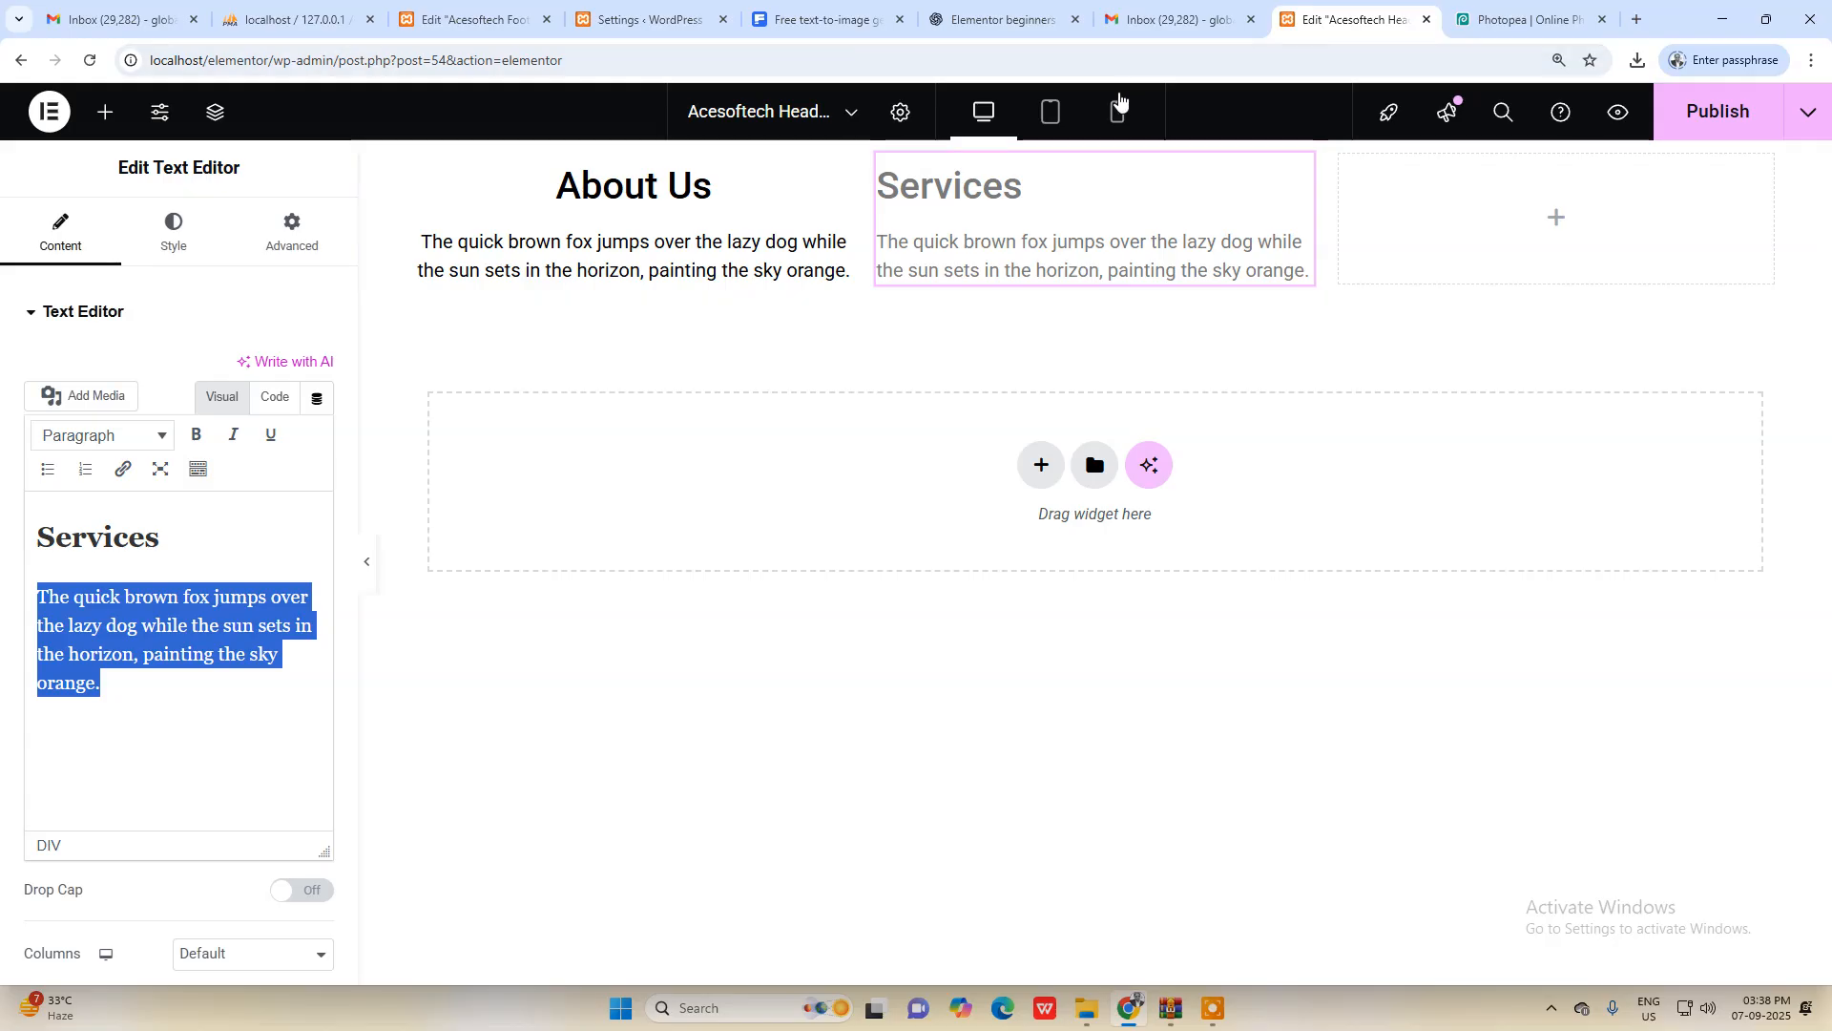
left_click(1517, 19)
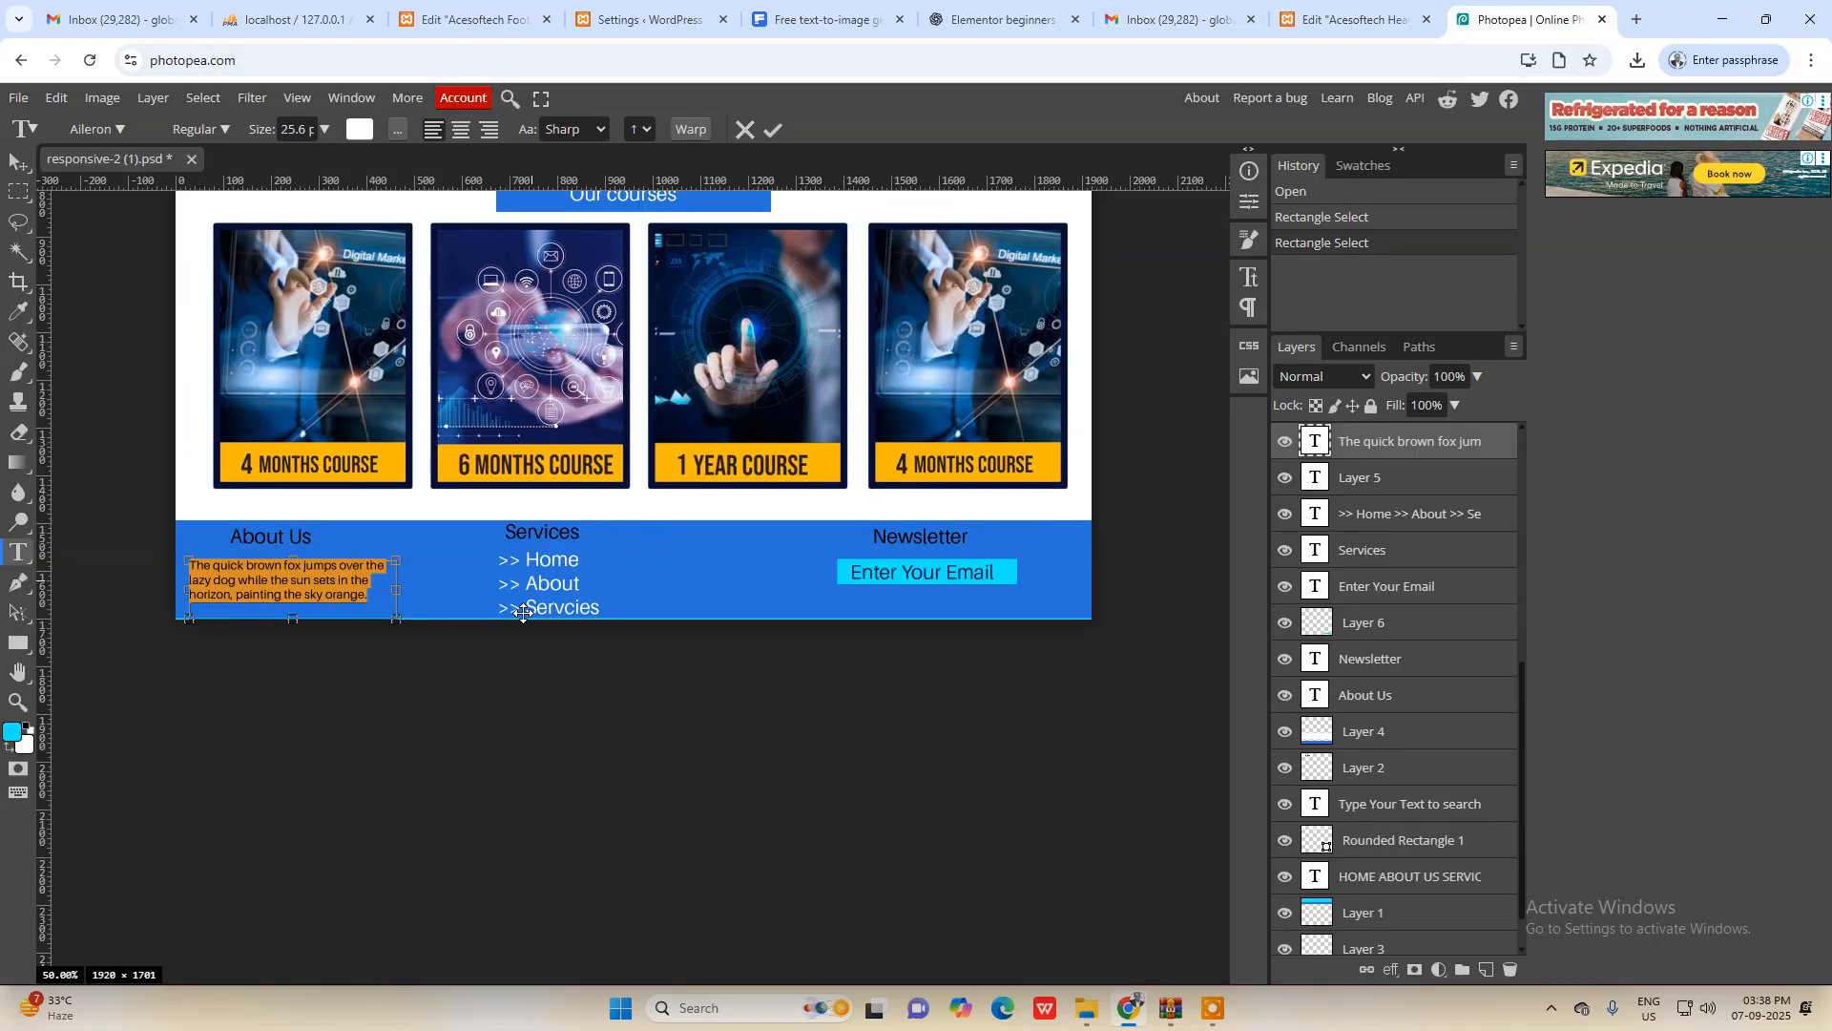
left_click(1360, 19)
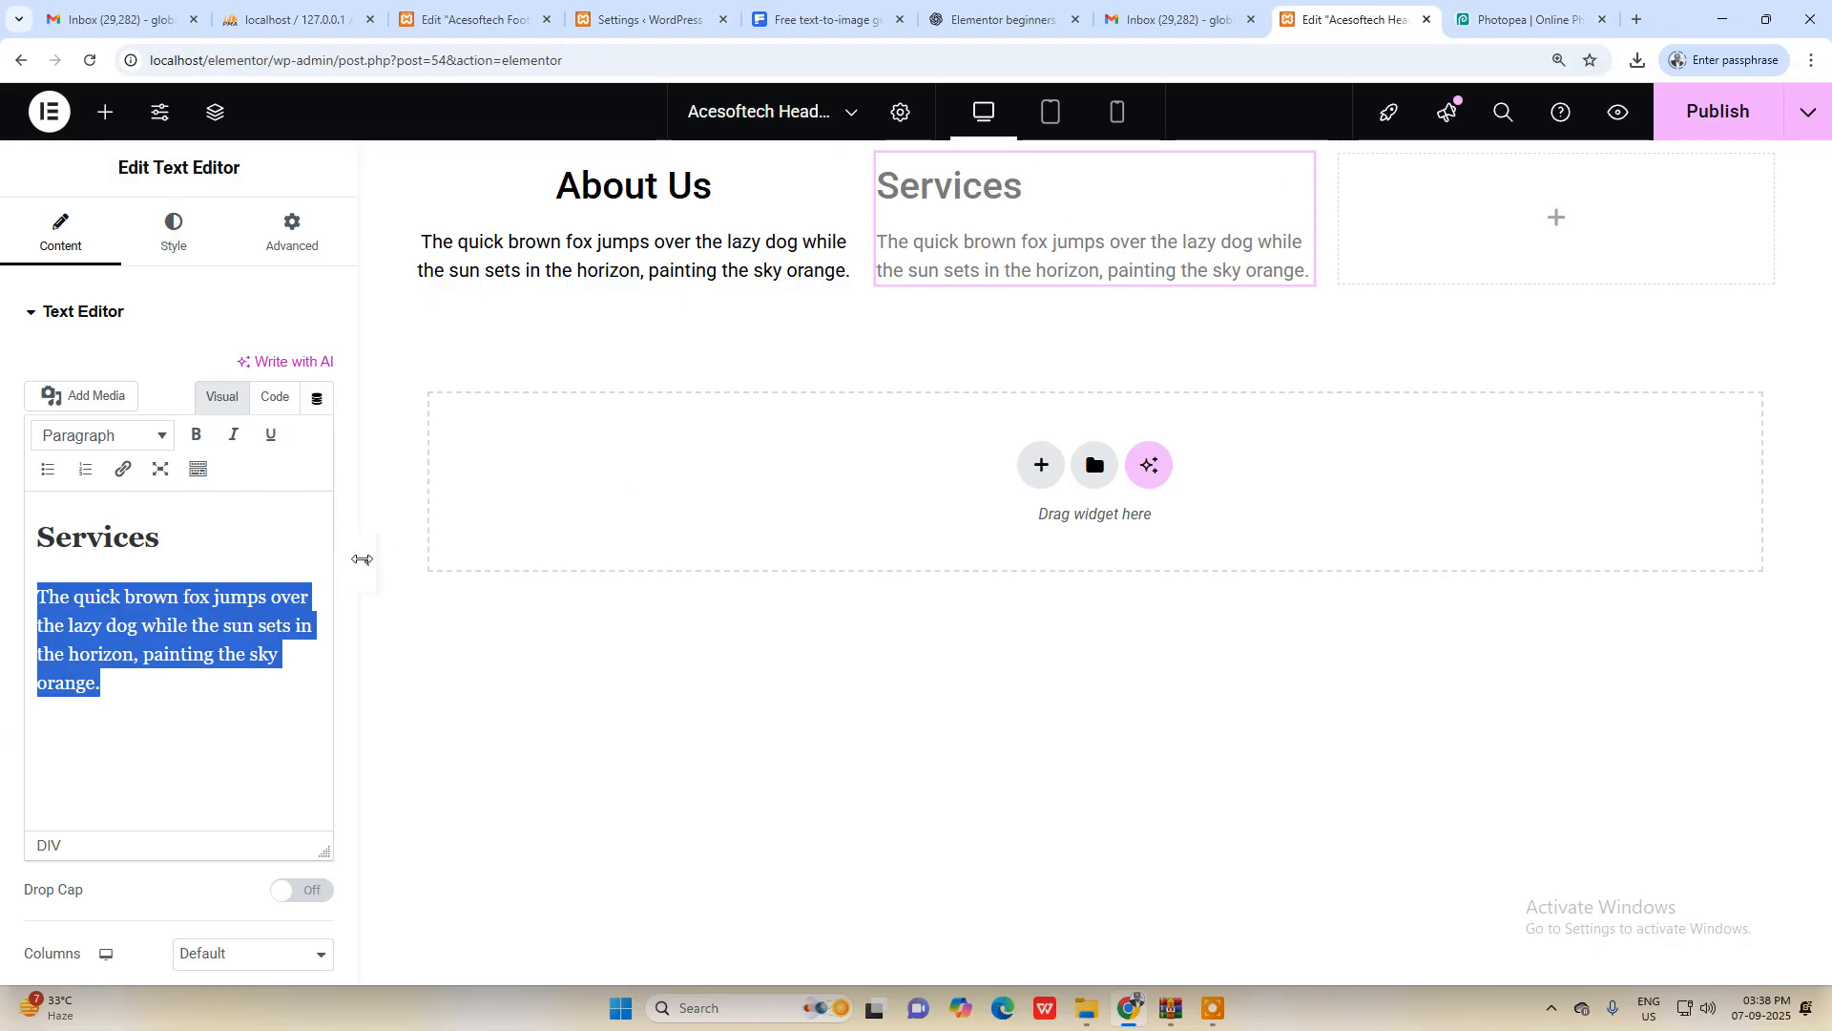
type("Home")
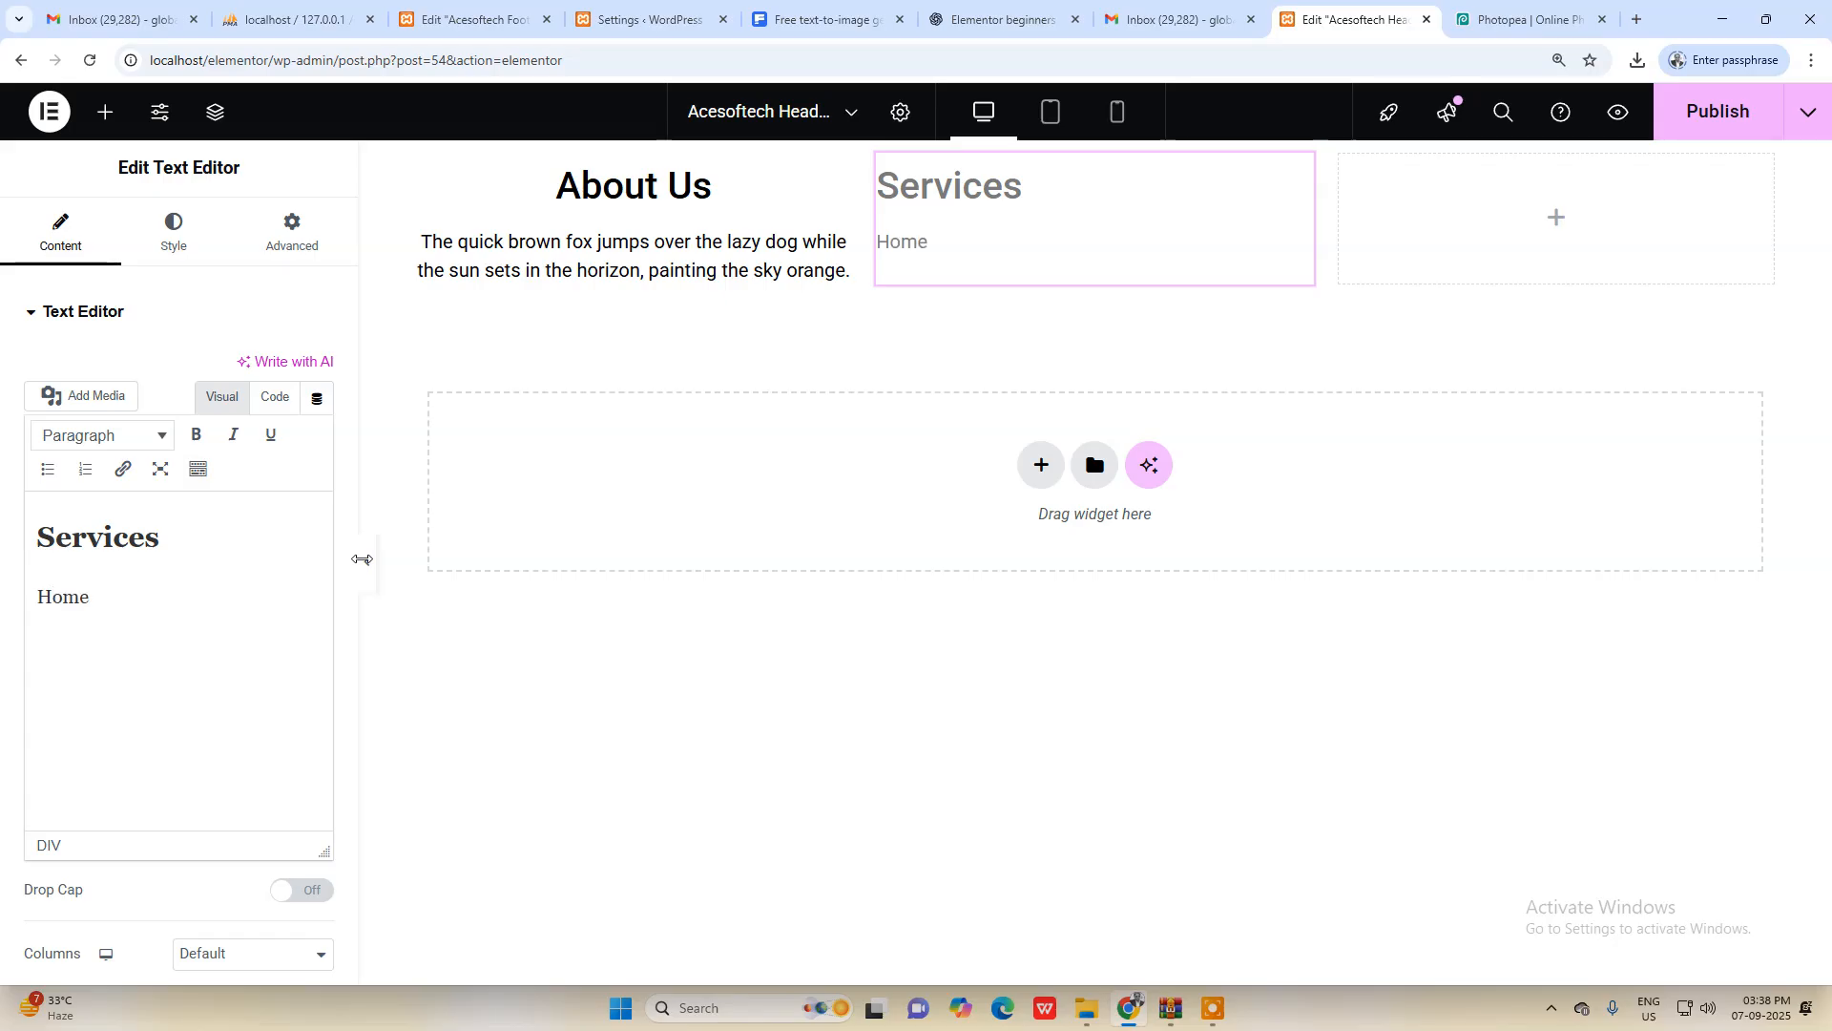
key("shift+Return")
type("Bout")
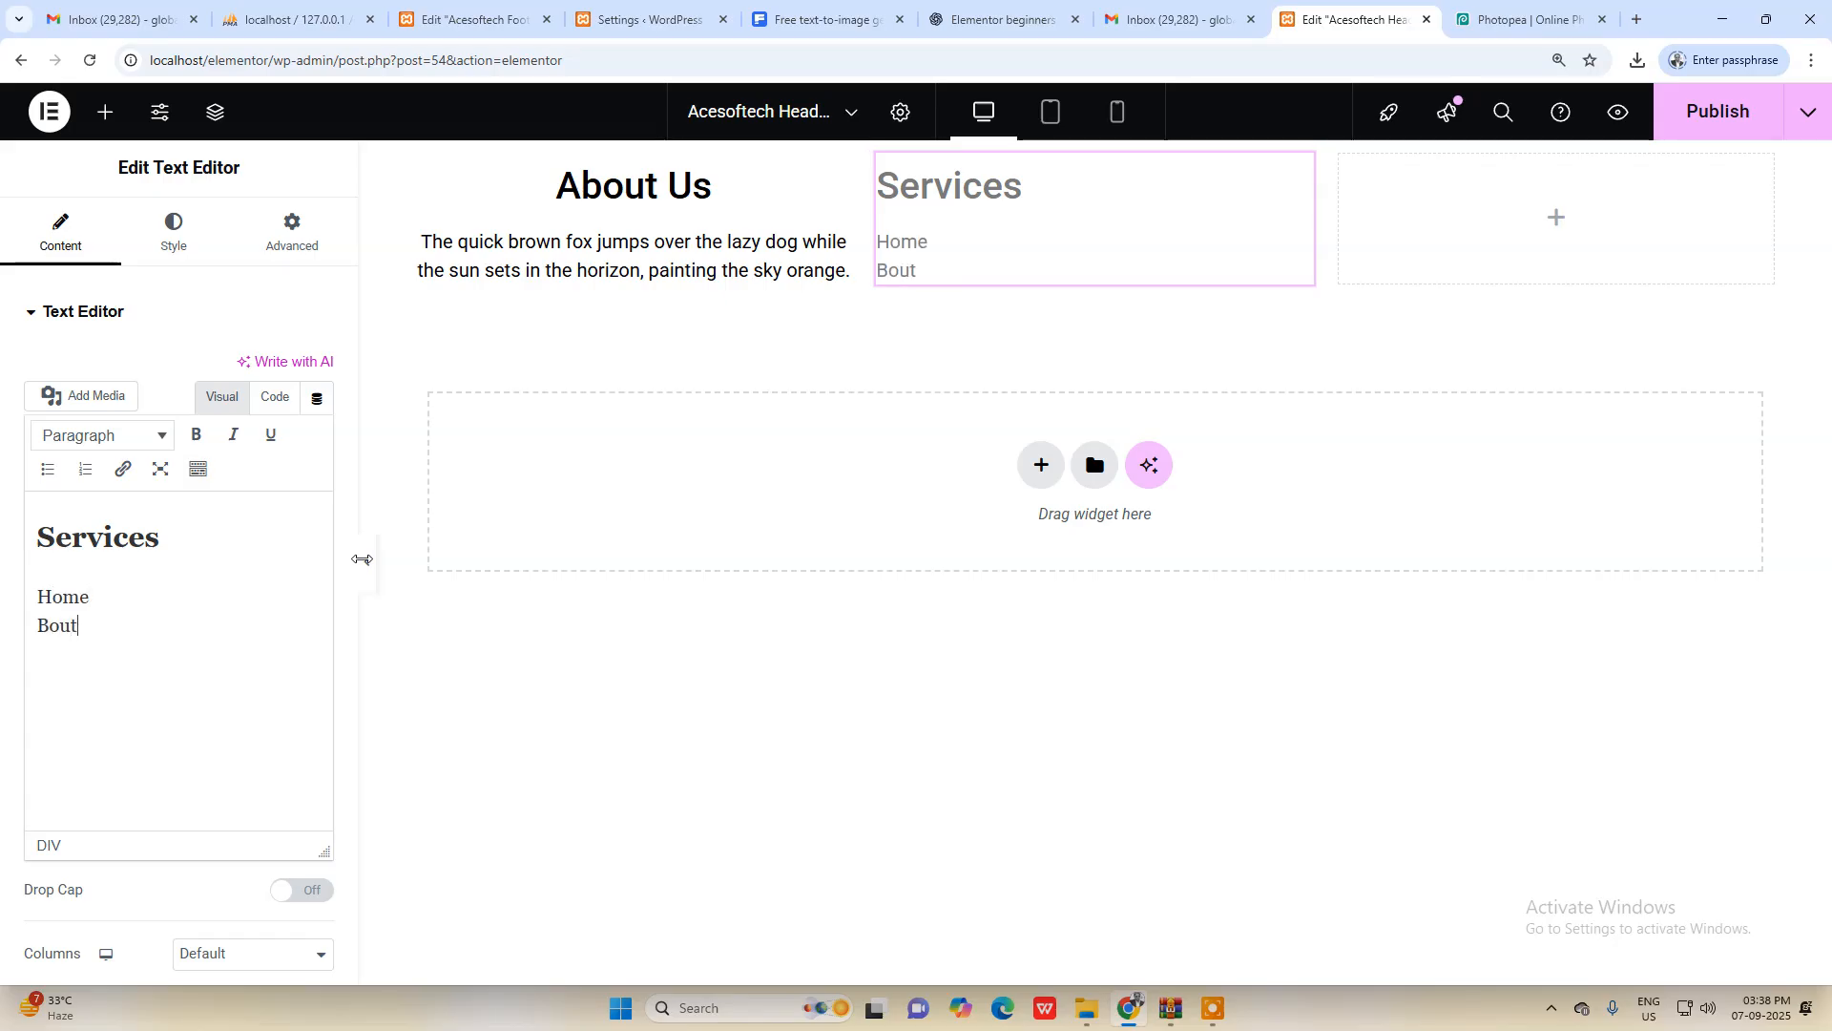
type("outServices")
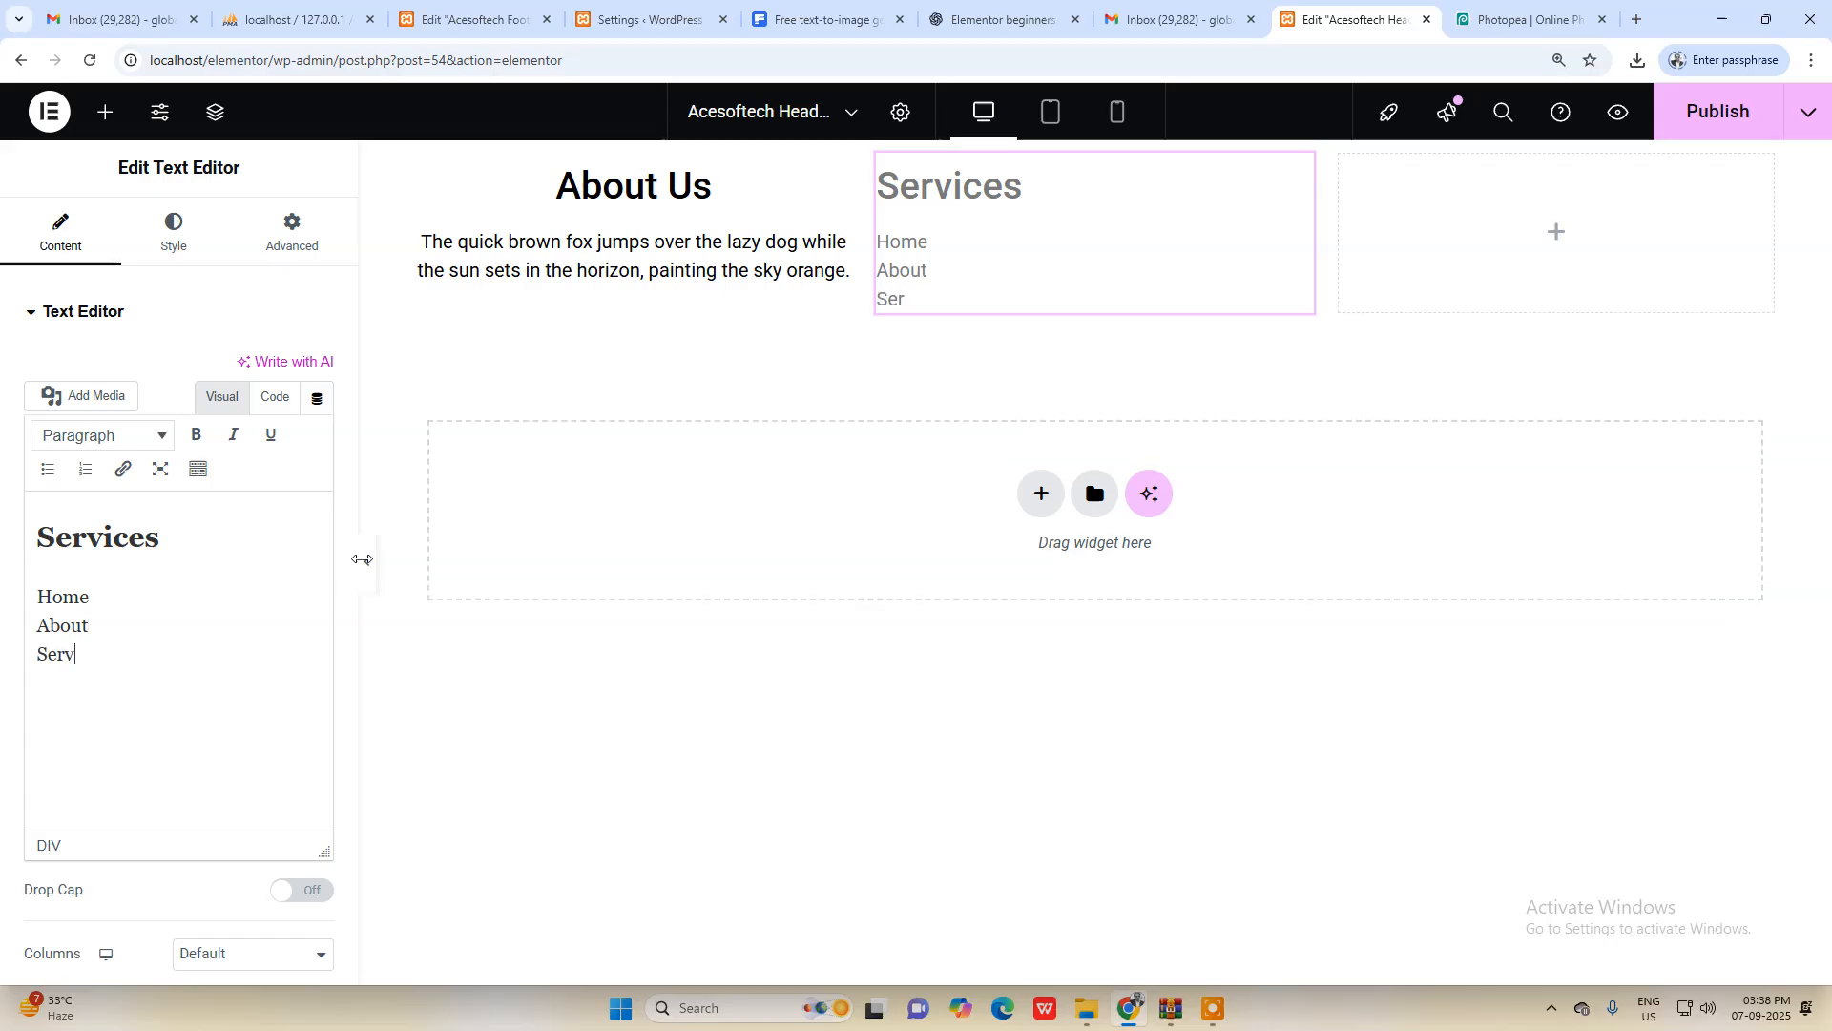
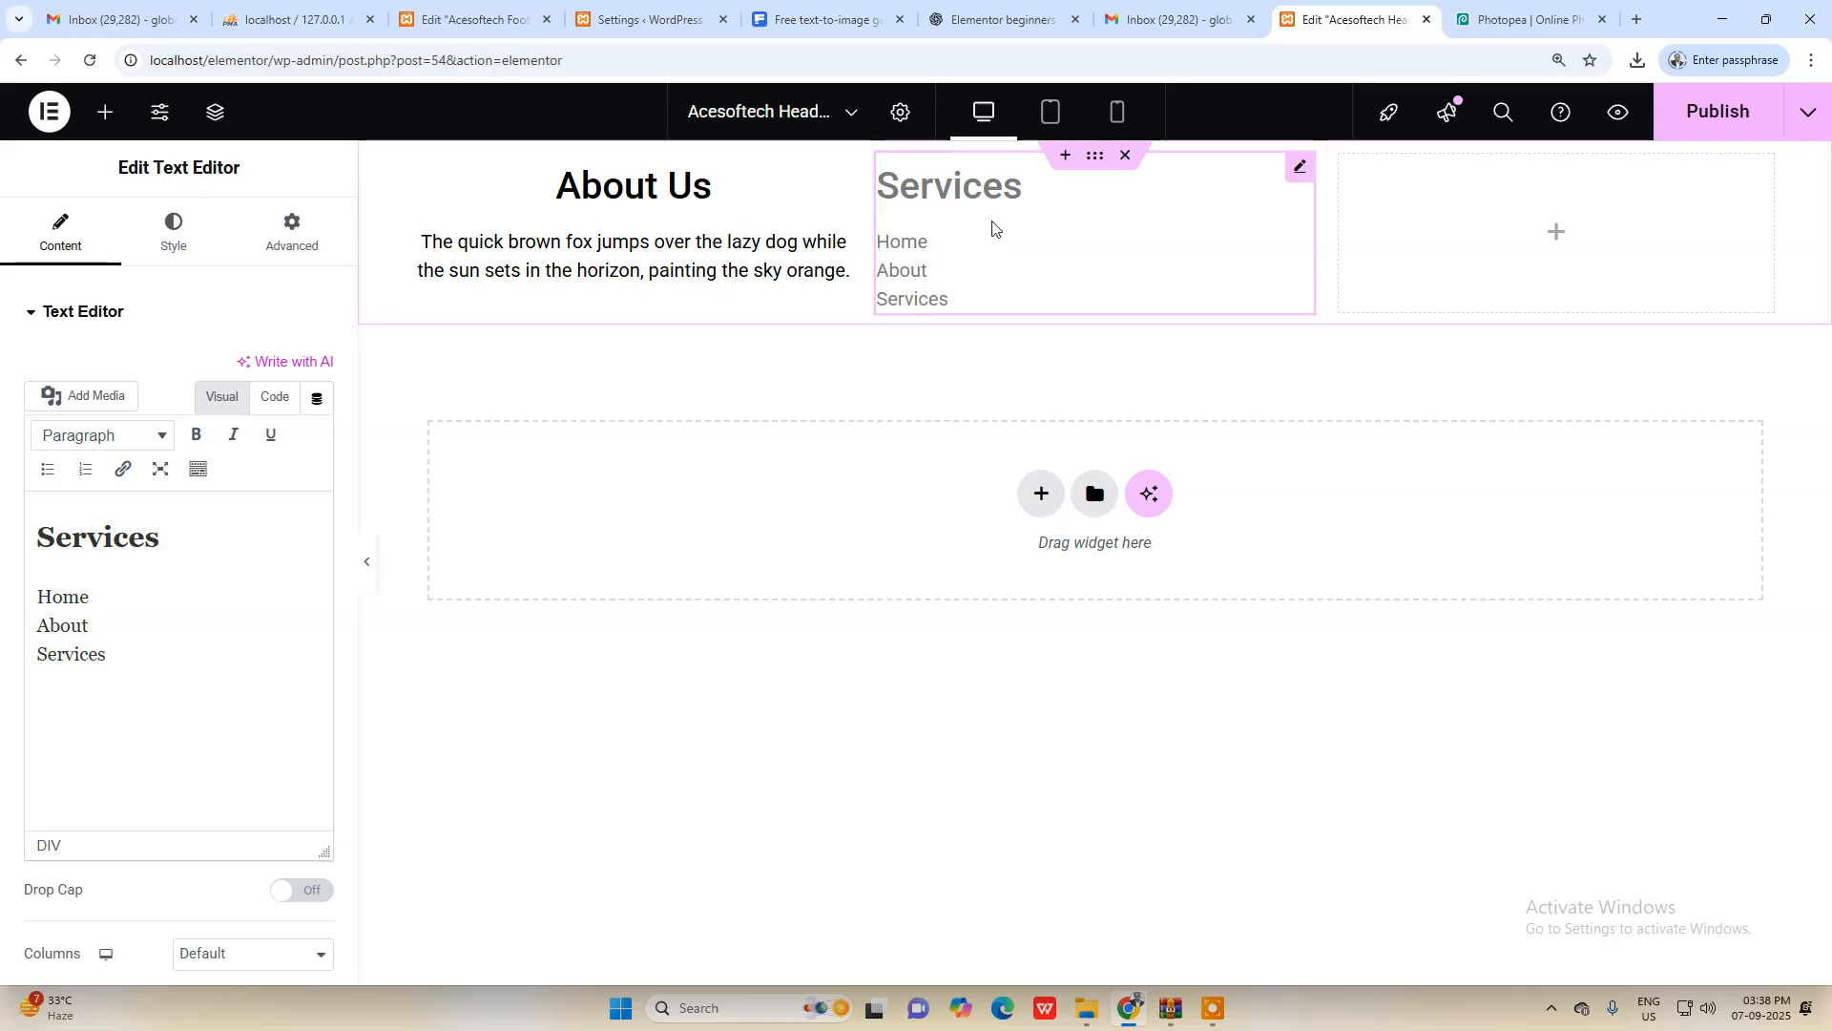
Step: Close the Freepik image generator tab and check the Newsletter block in the Photopea mockup's footer
left_click(1553, 232)
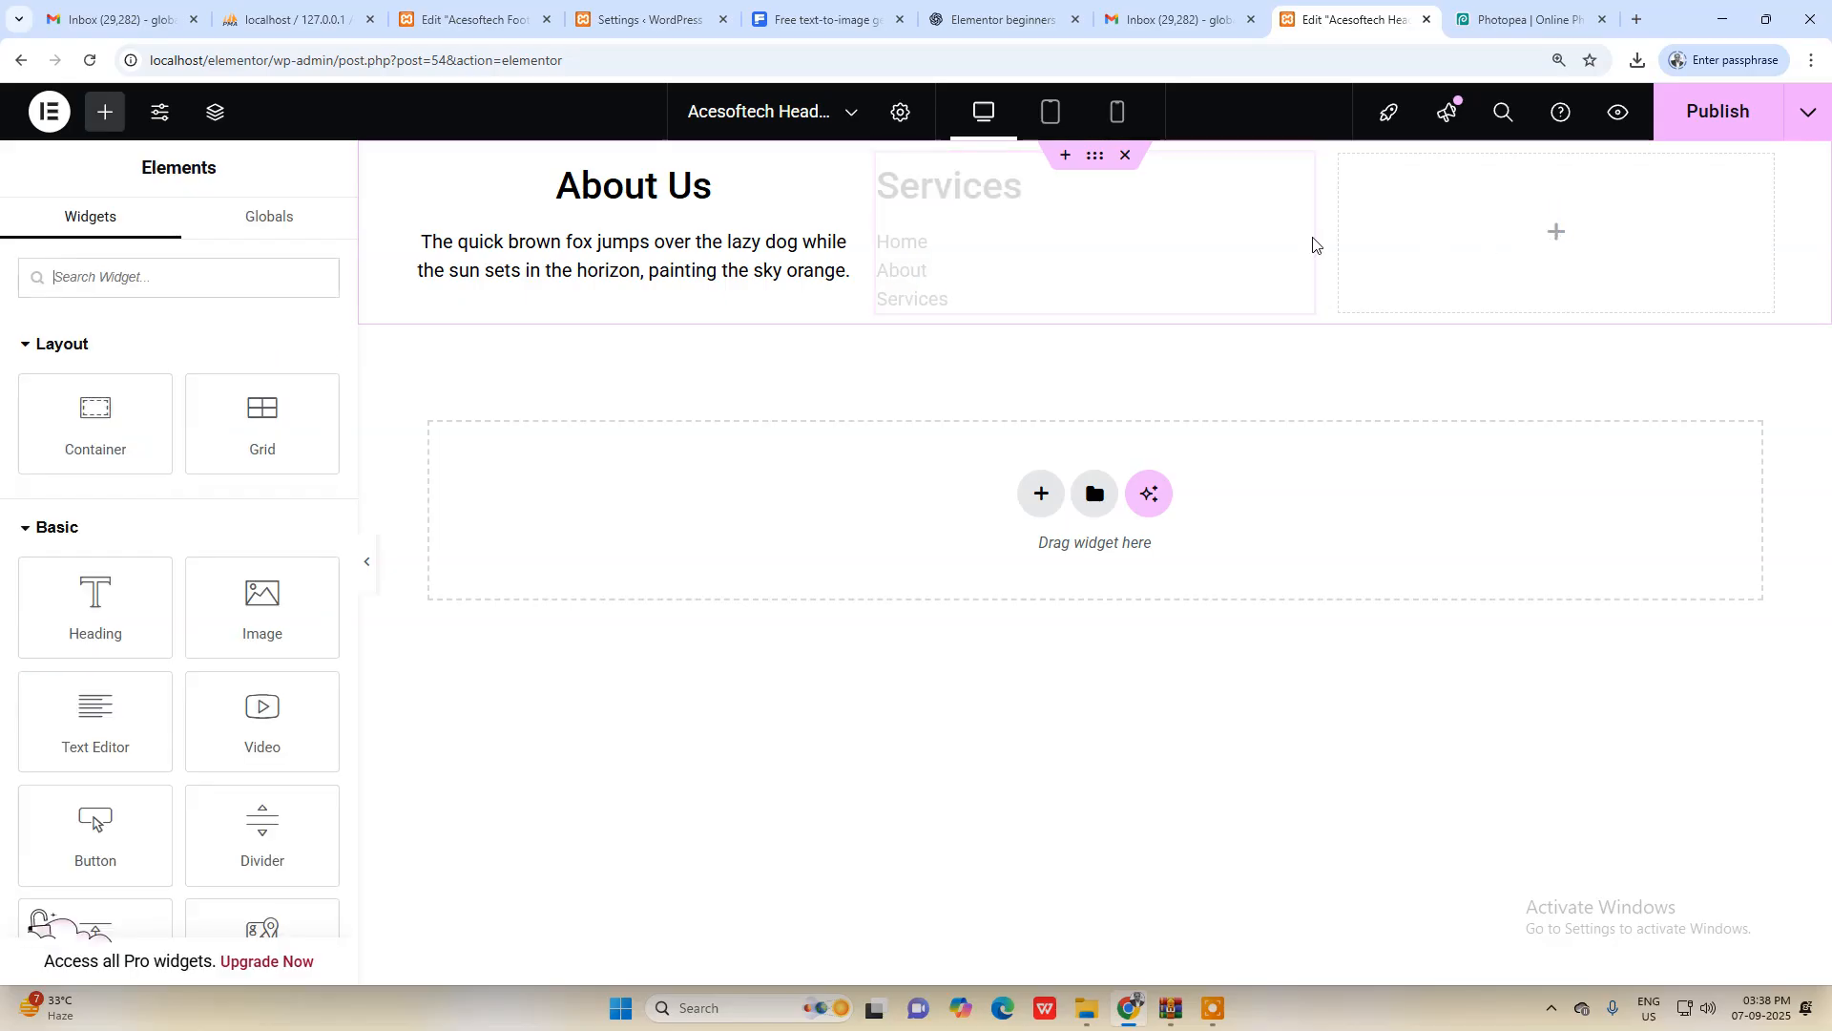
left_click(856, 20)
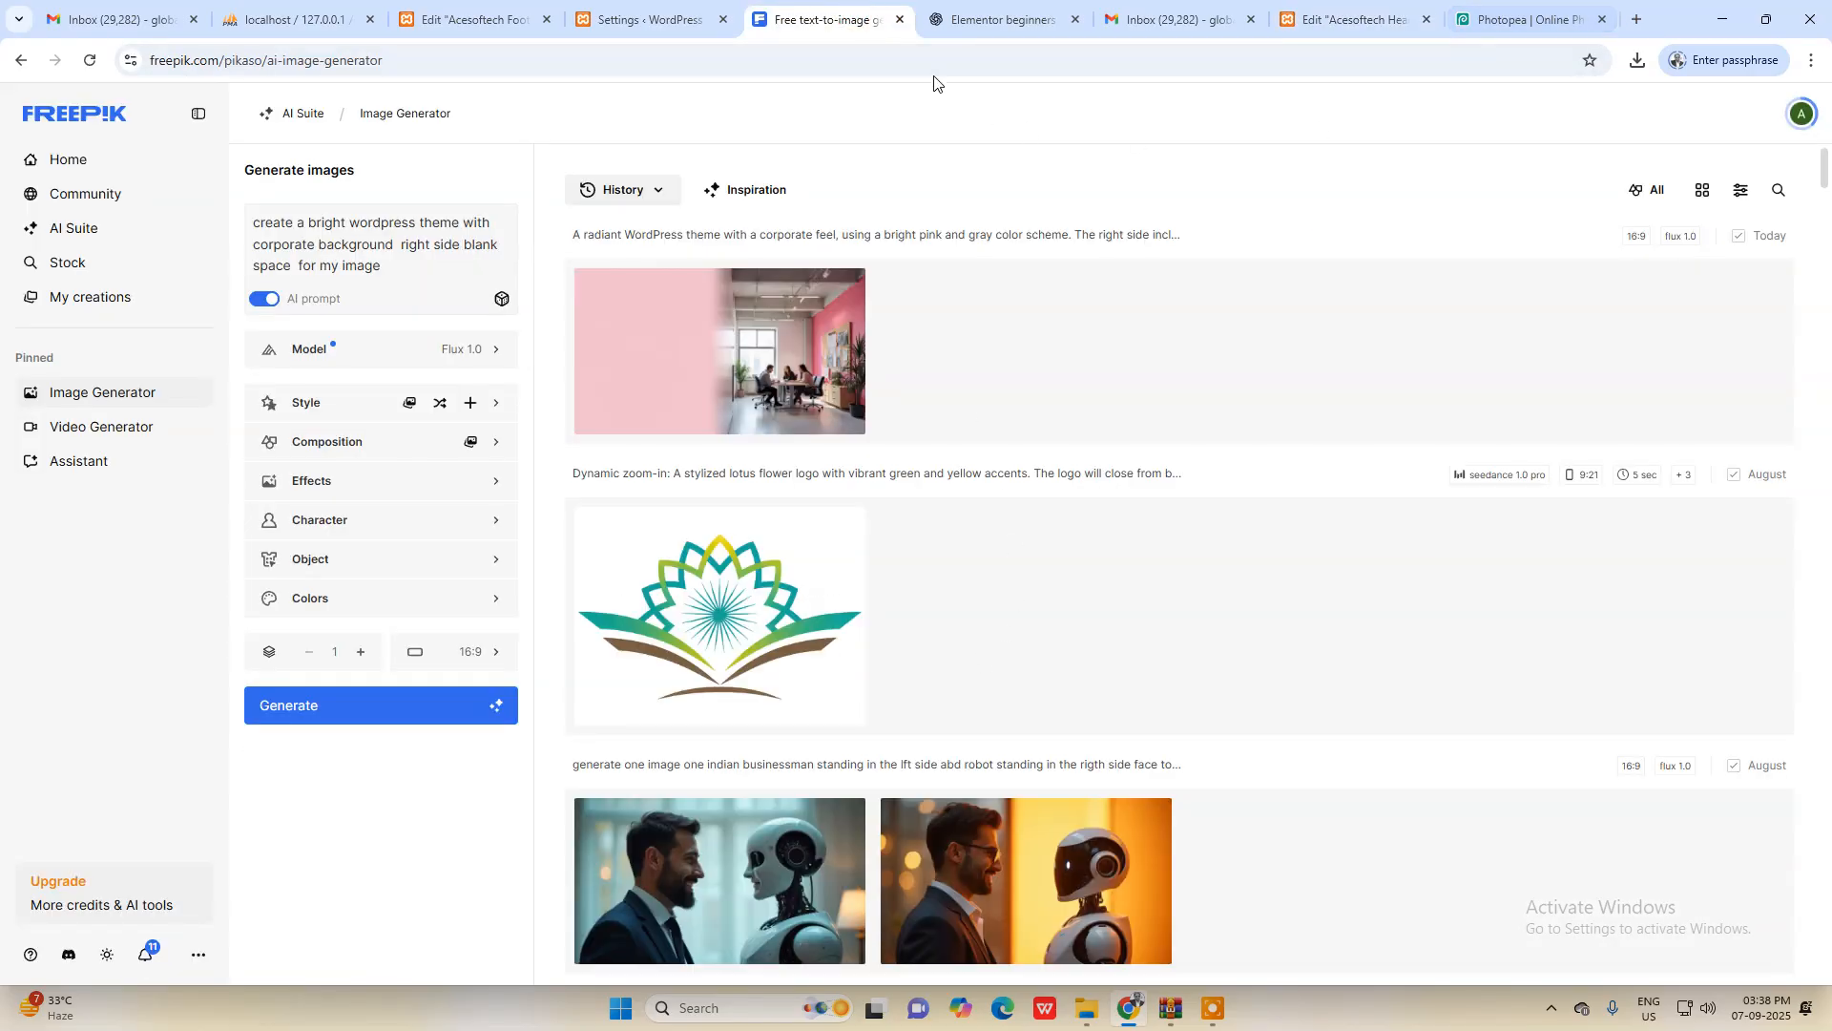
left_click(900, 19)
left_click(1322, 19)
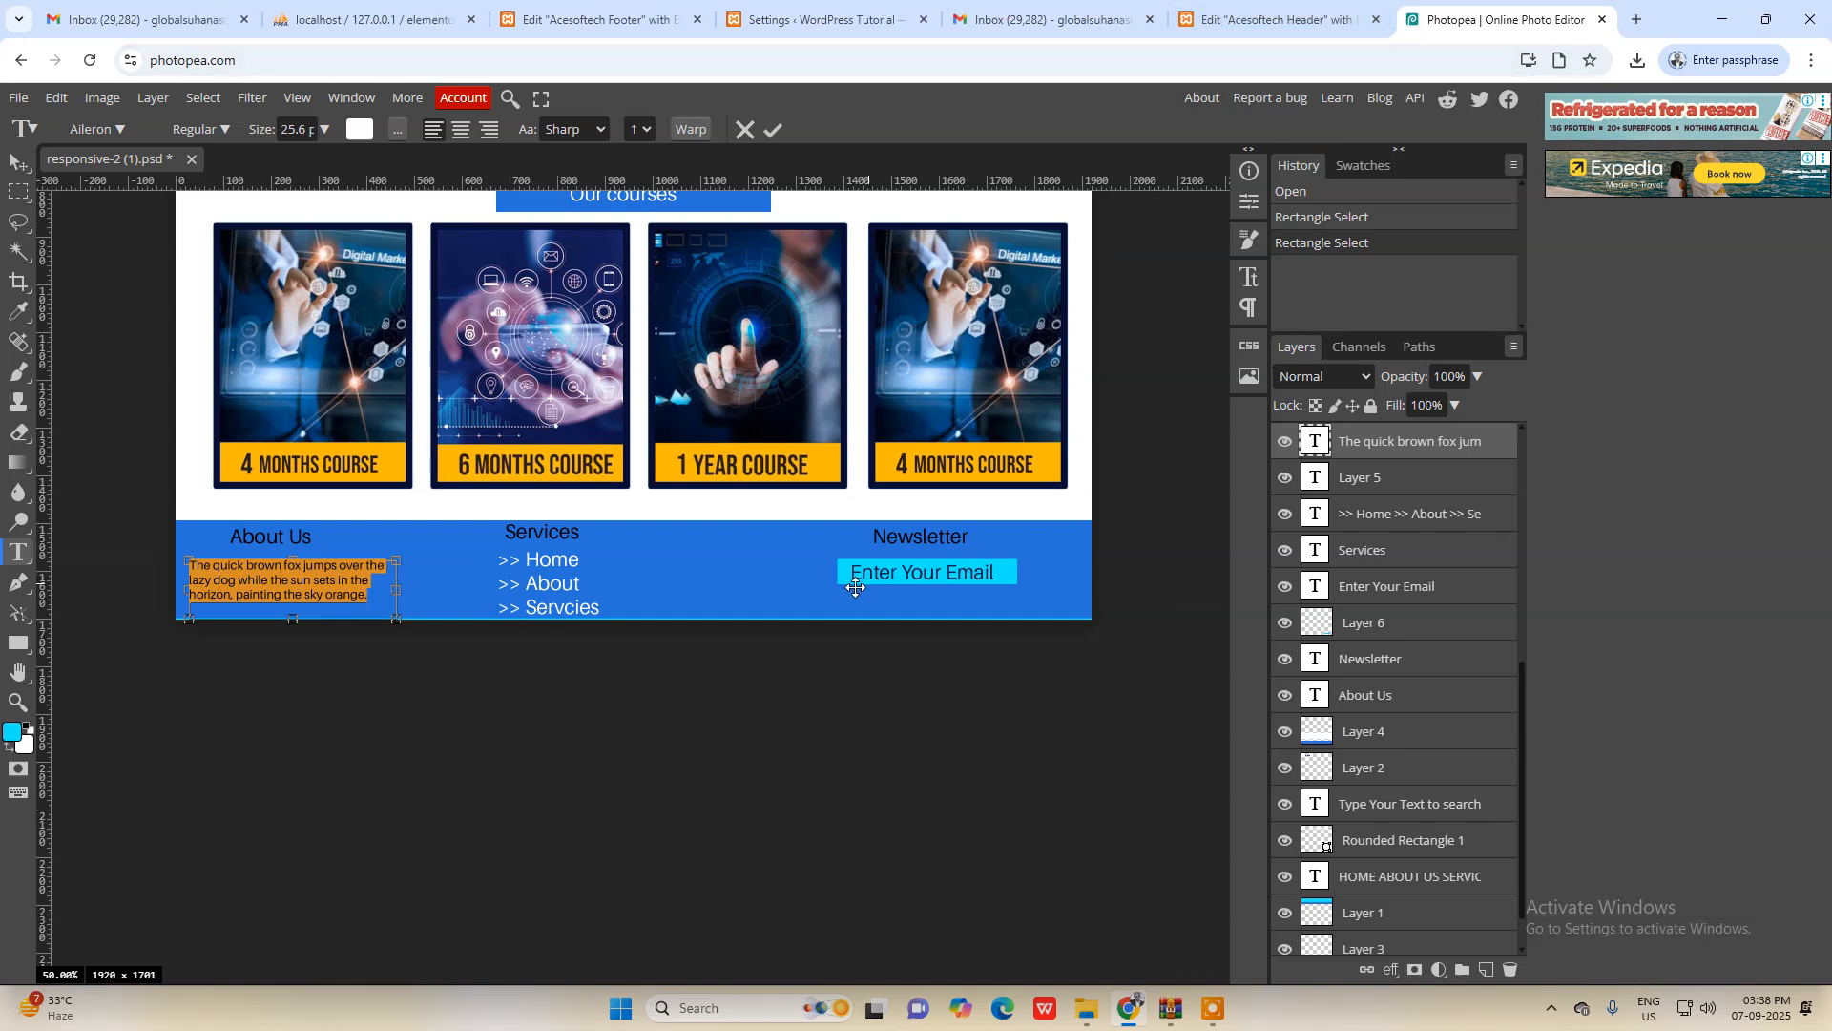
left_click(1269, 19)
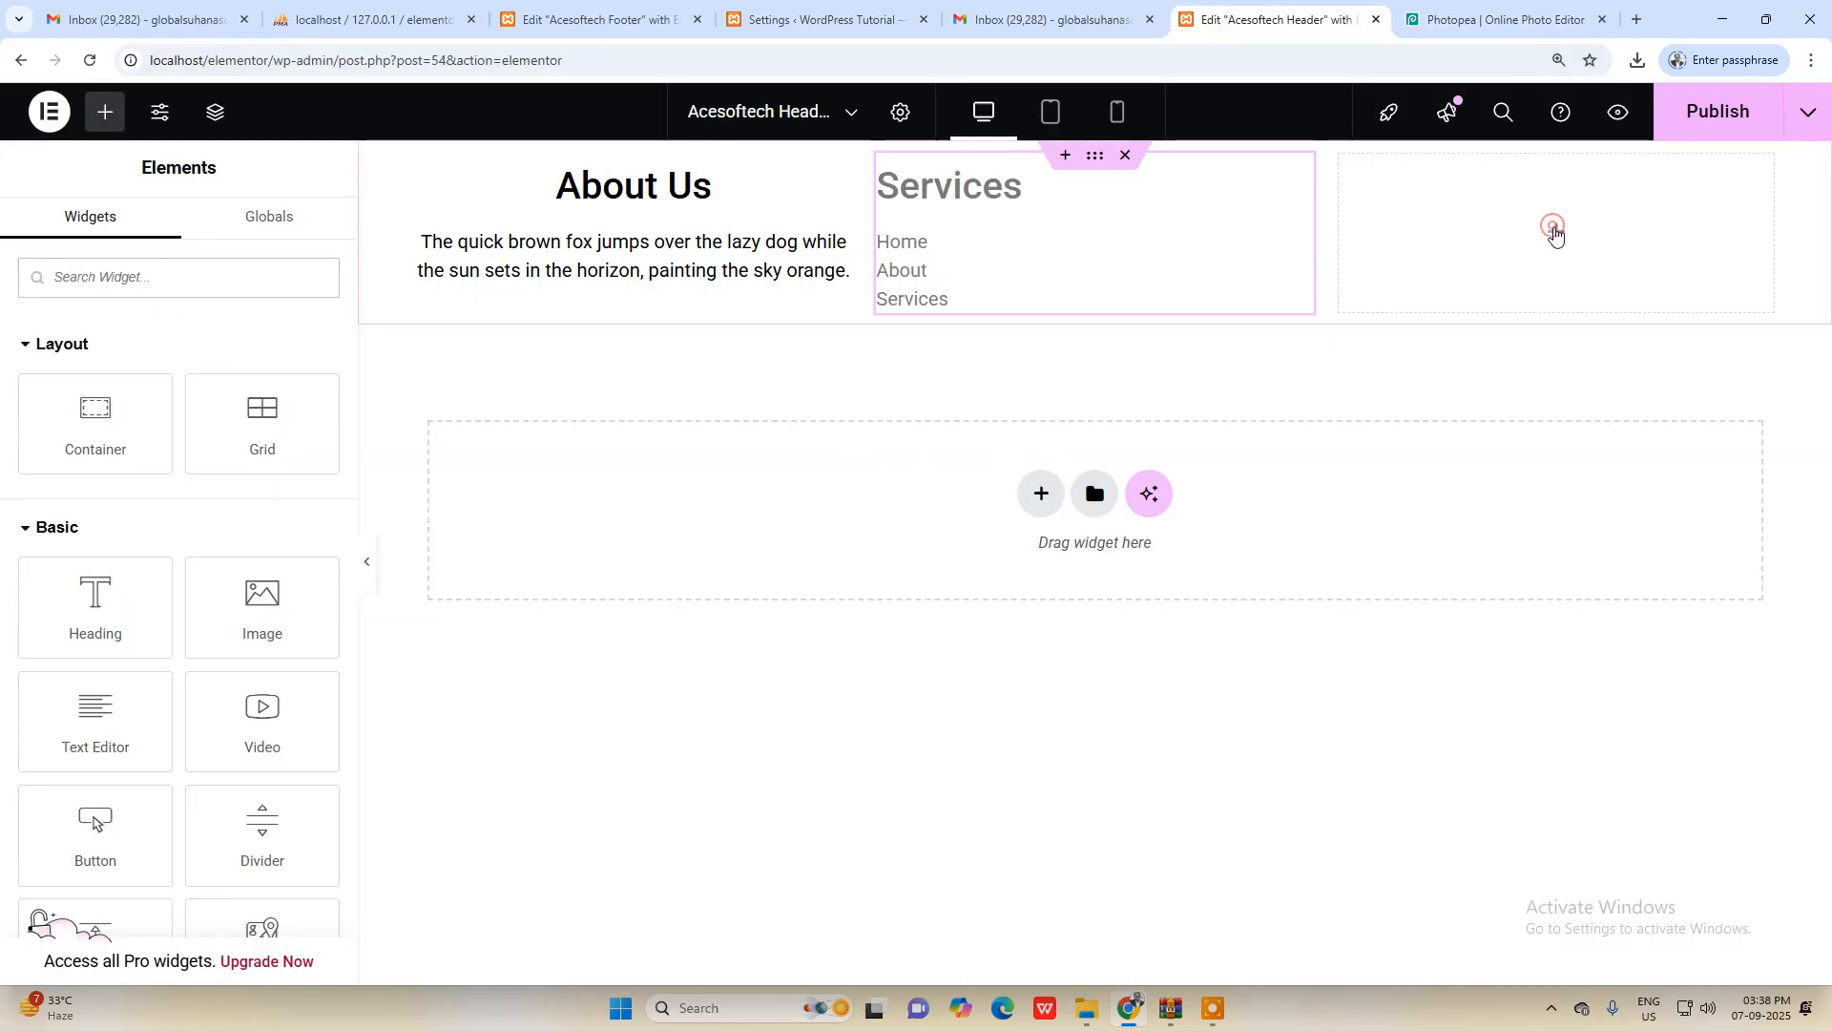
Step: Add a Text Editor widget to the grid's third column with the text "Newsletter"
left_click_drag(140, 759, 1517, 265)
key("ctrl+a")
type("News")
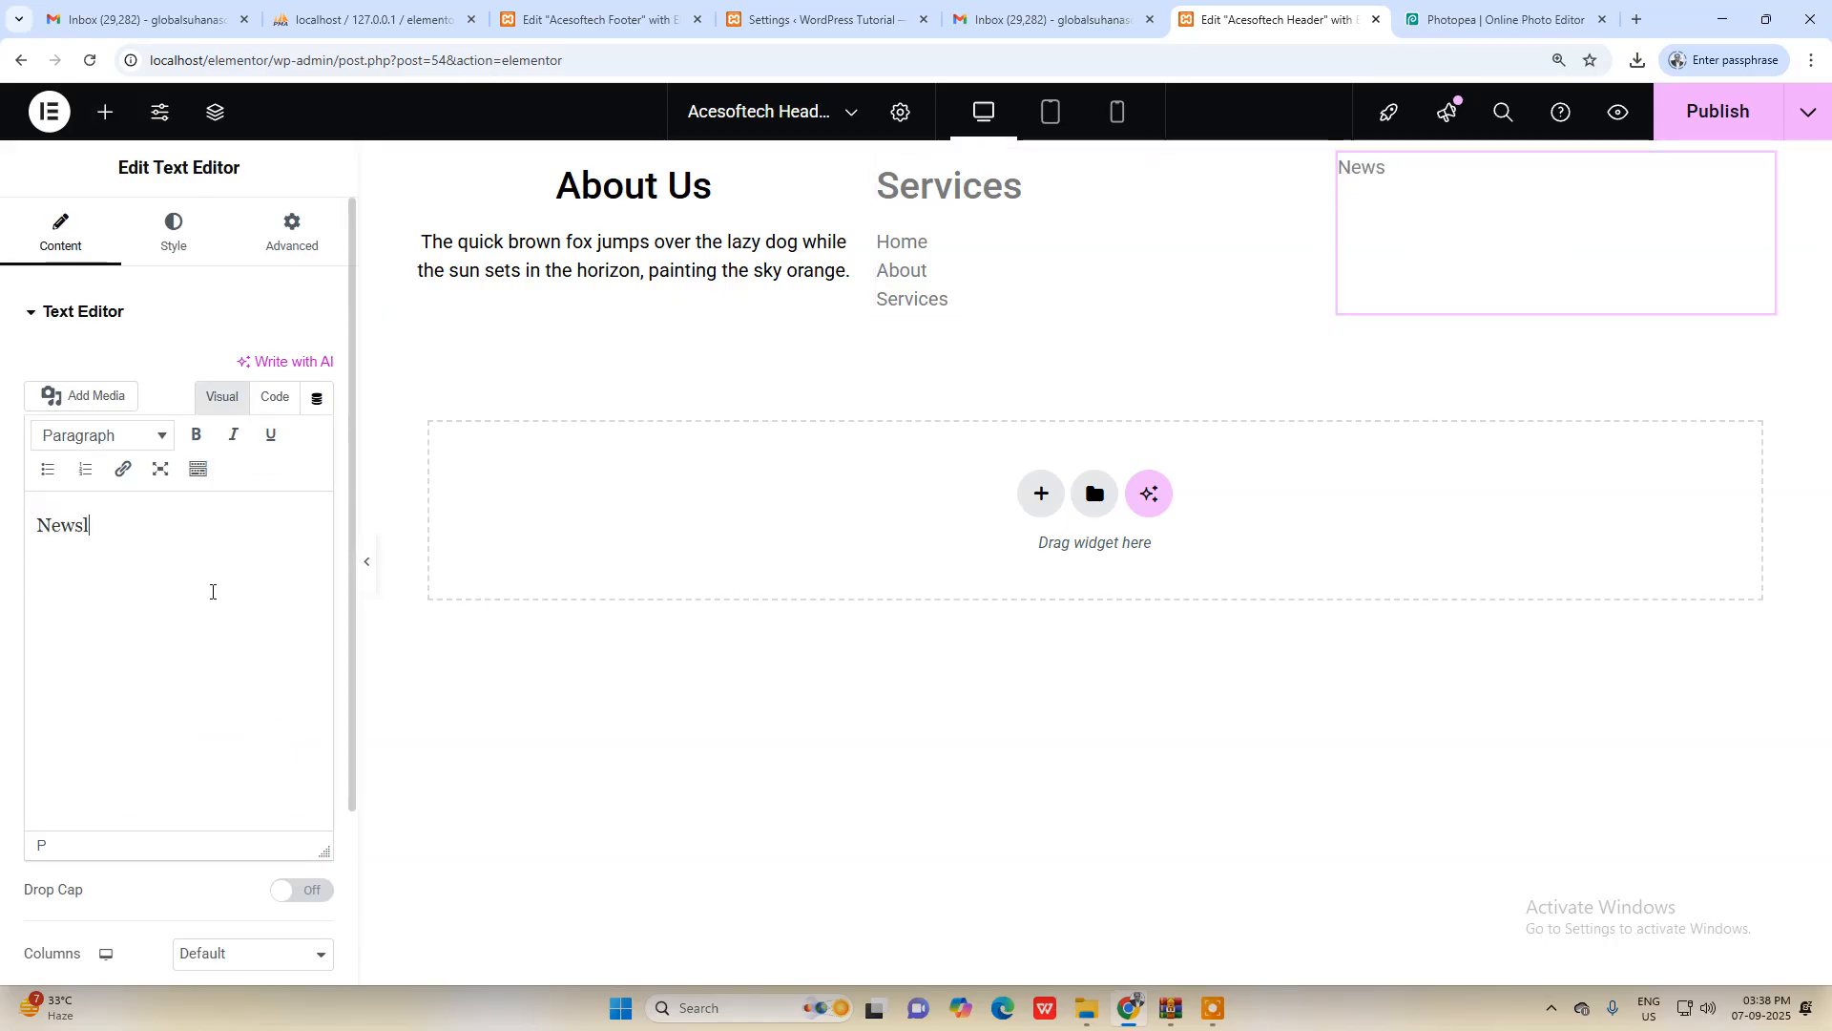
type("letter")
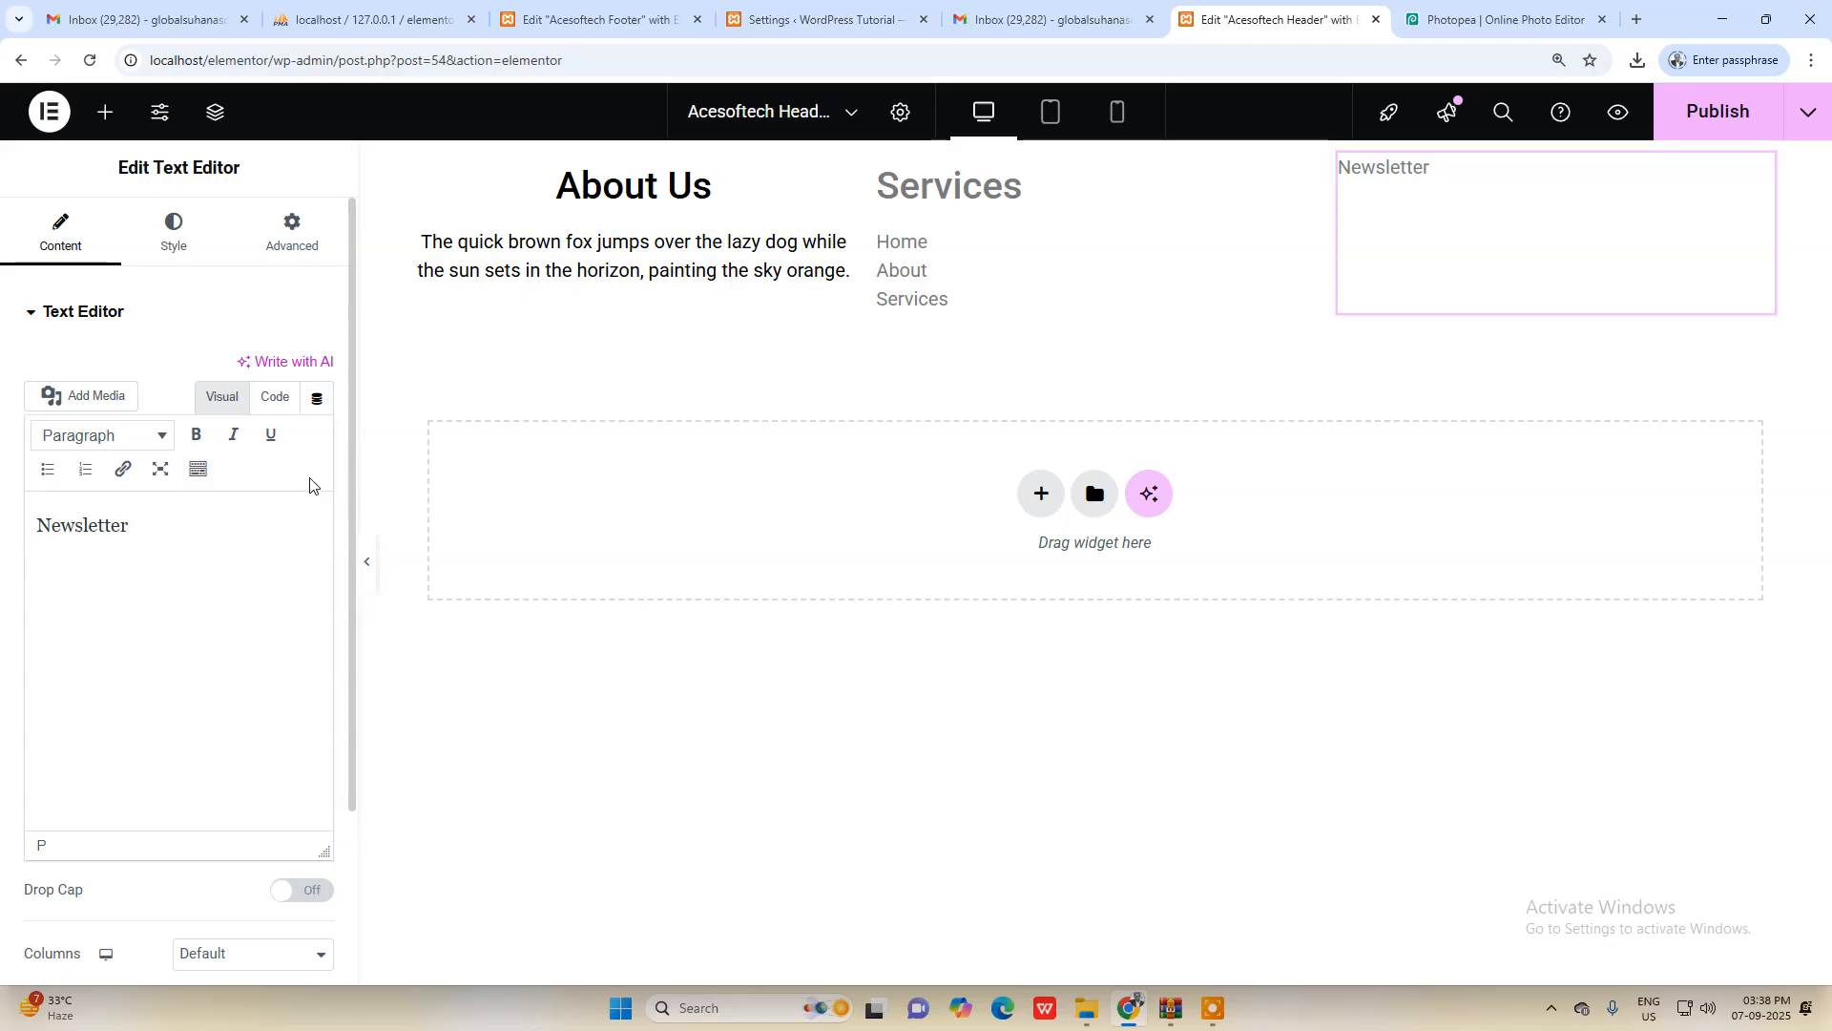
Step: Add the code <input type="text"> on a new line below Newsletter in the widget's HTML
left_click(275, 397)
left_click_drag(40, 515, 21, 518)
type("<input ty")
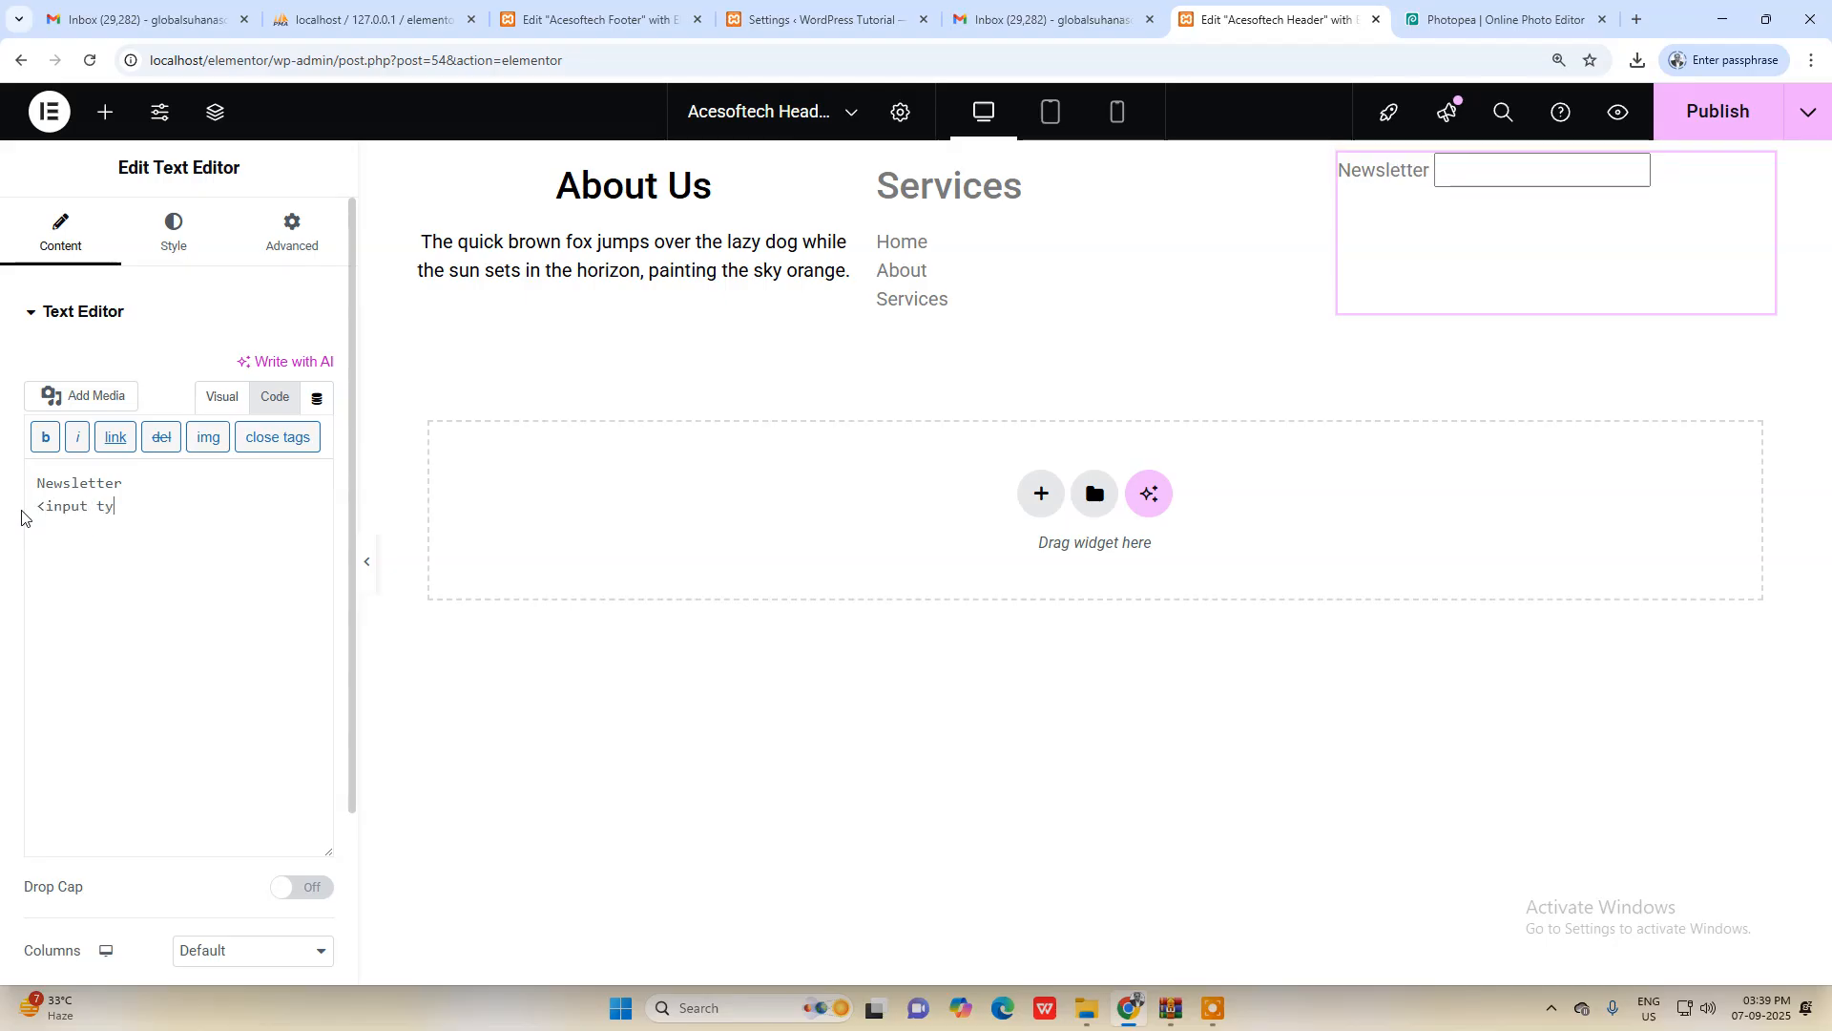
type("pe=\"\"text\">")
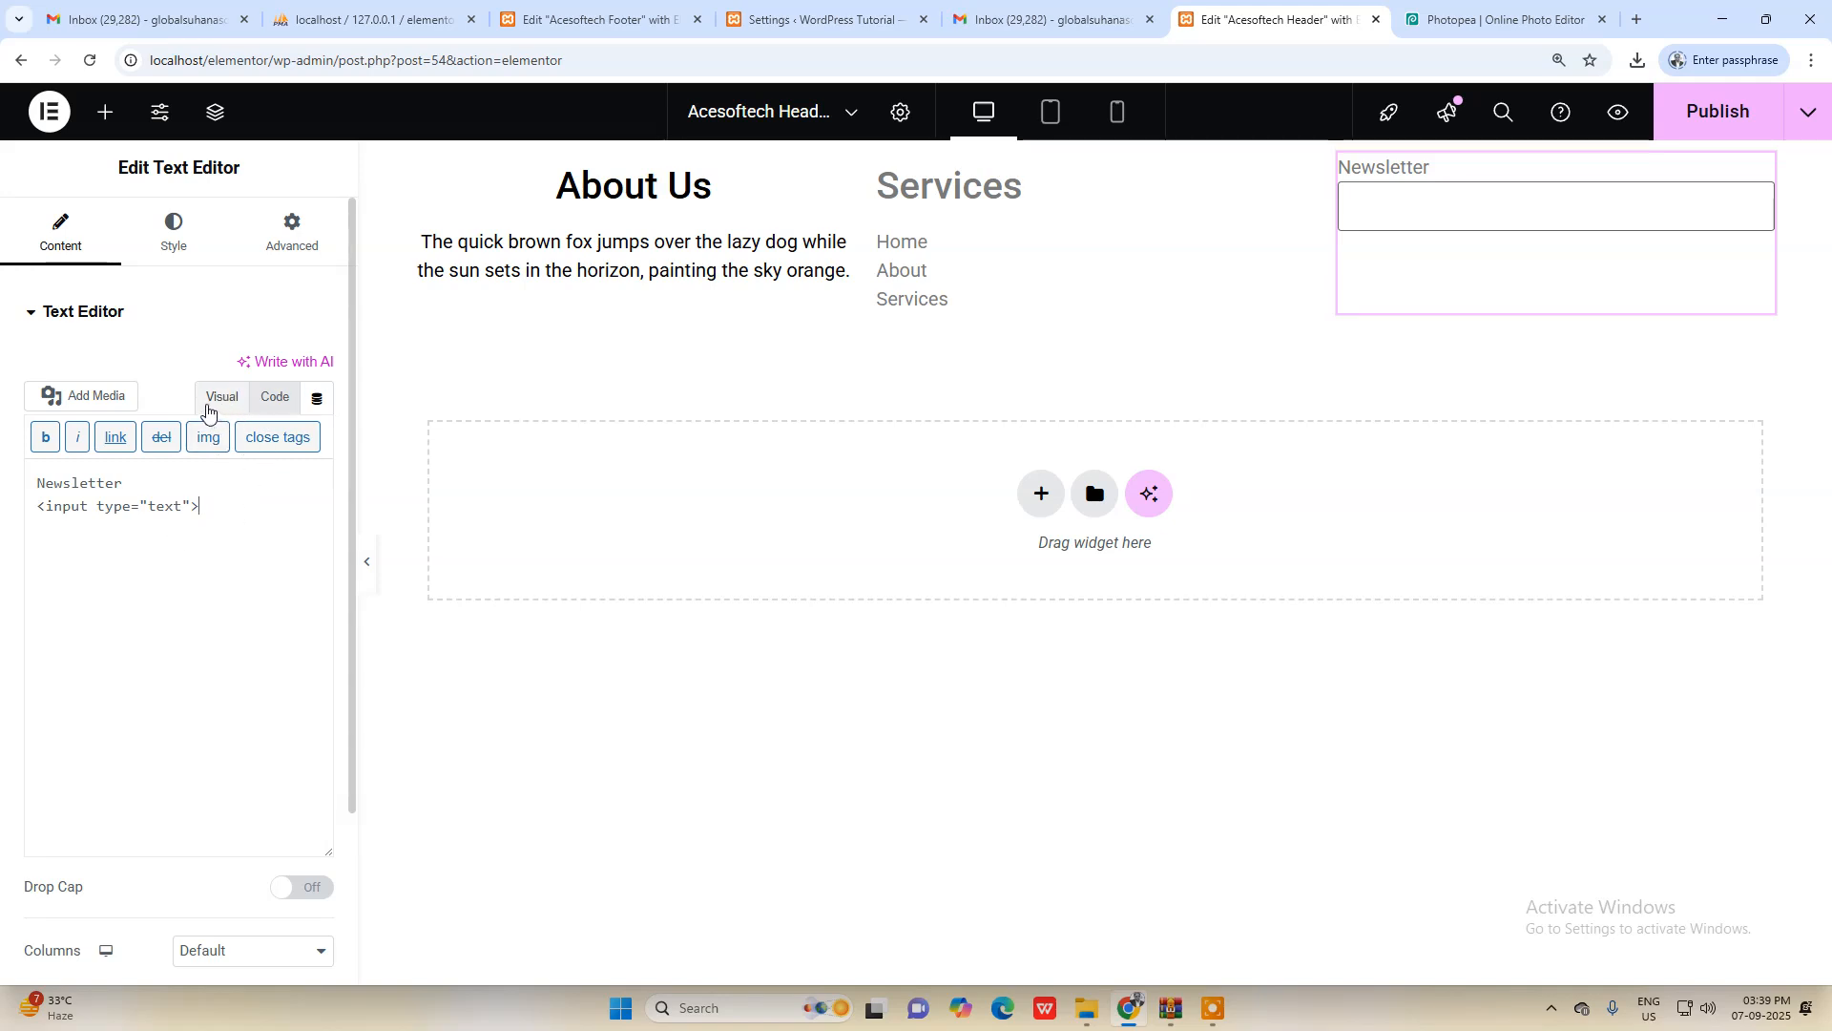
left_click(218, 397)
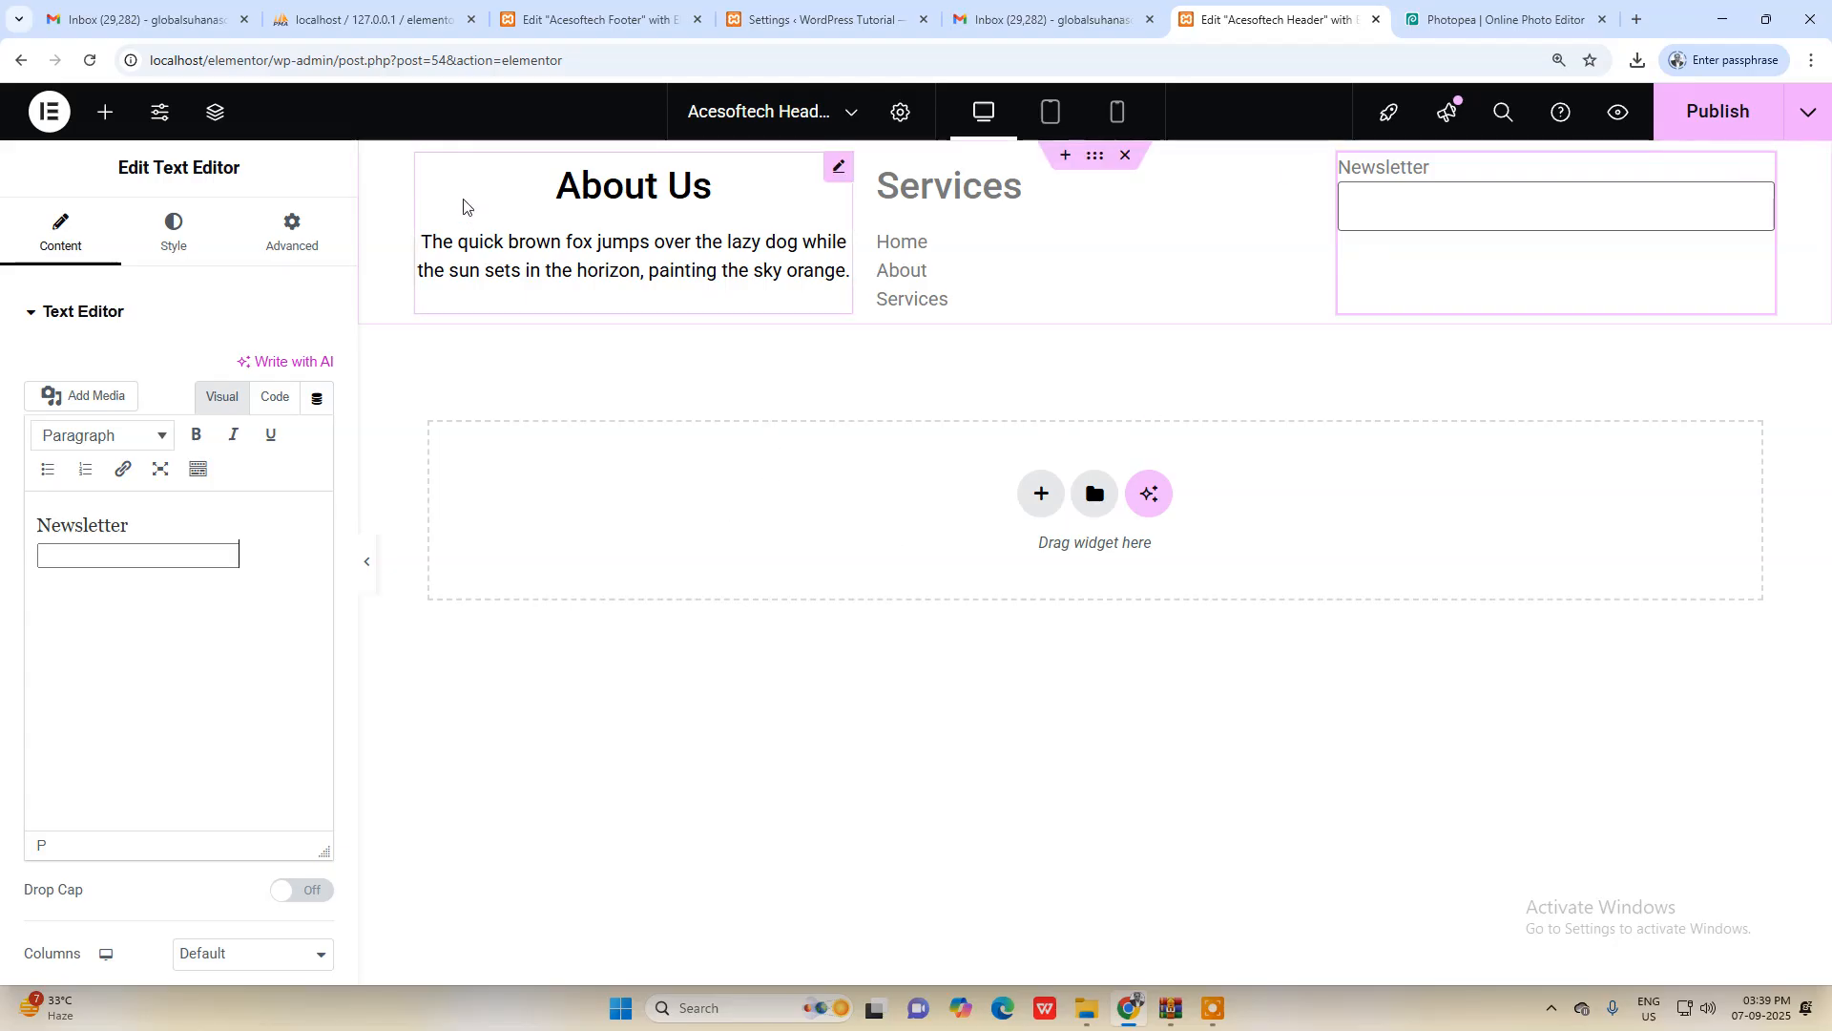
Step: Set the grid container's content width to Full Width and its column and row gaps to 0
left_click(1098, 157)
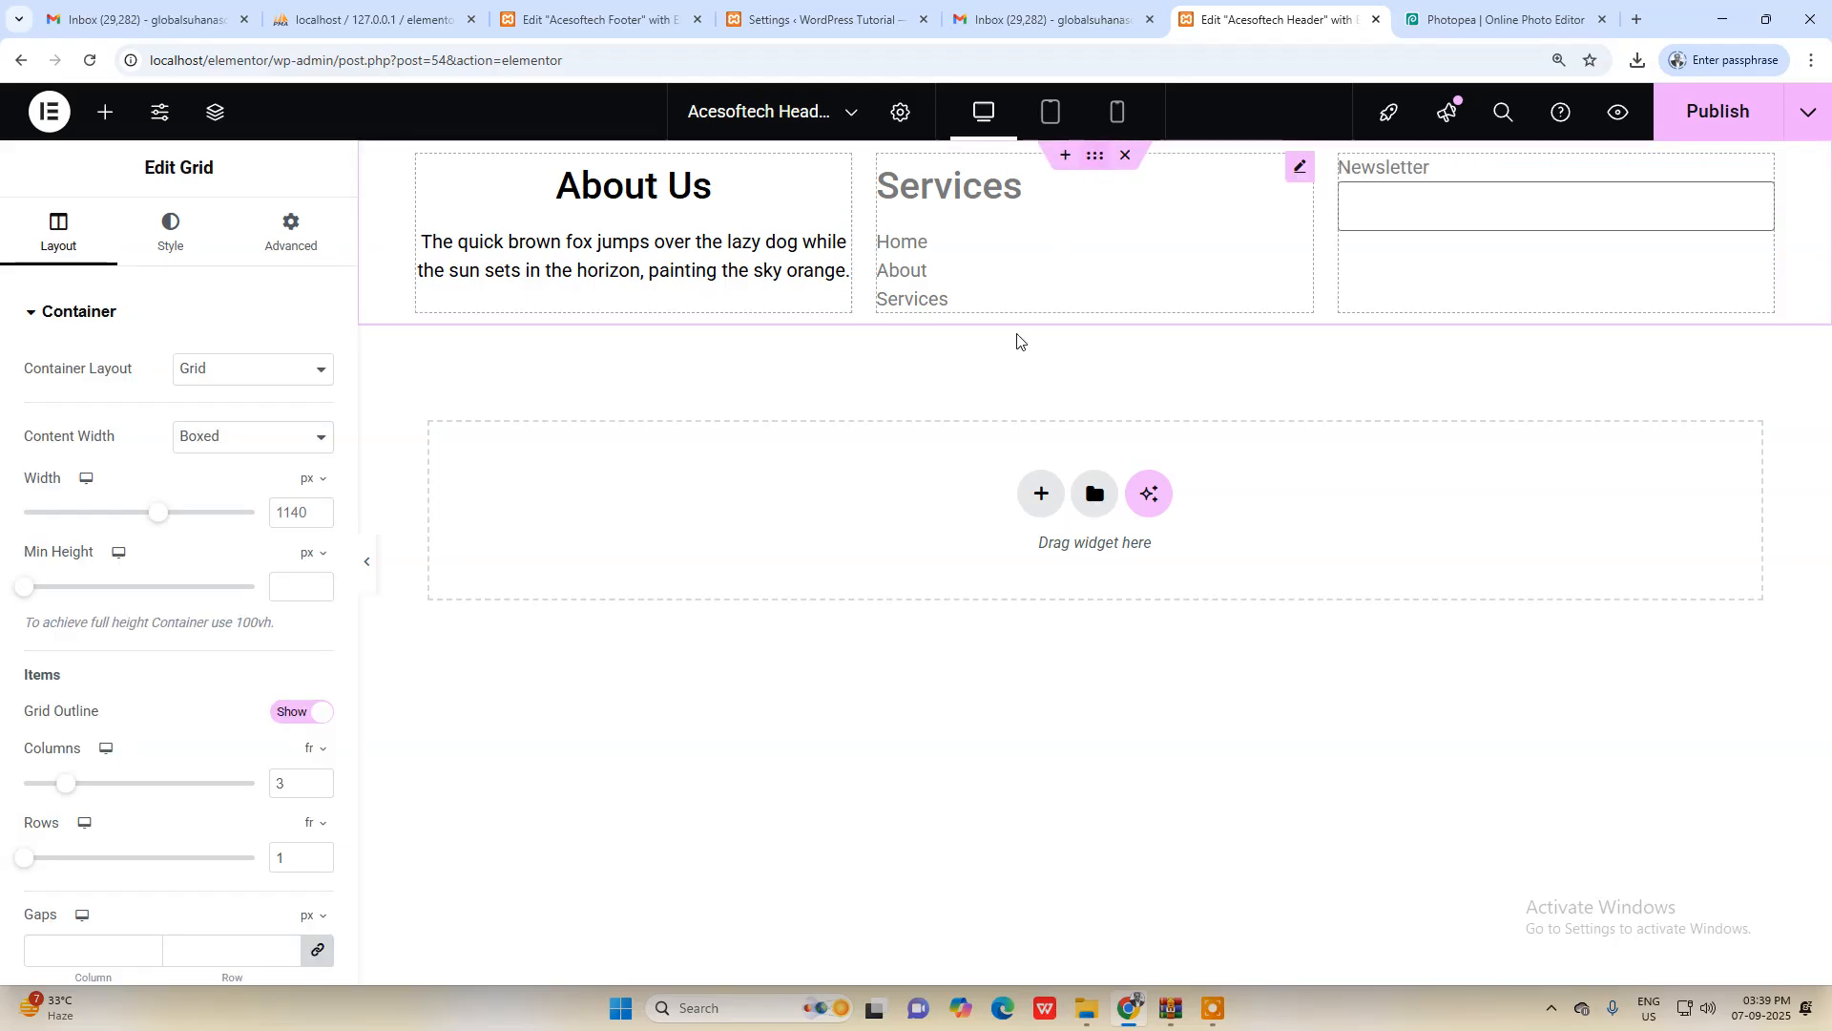
left_click(251, 437)
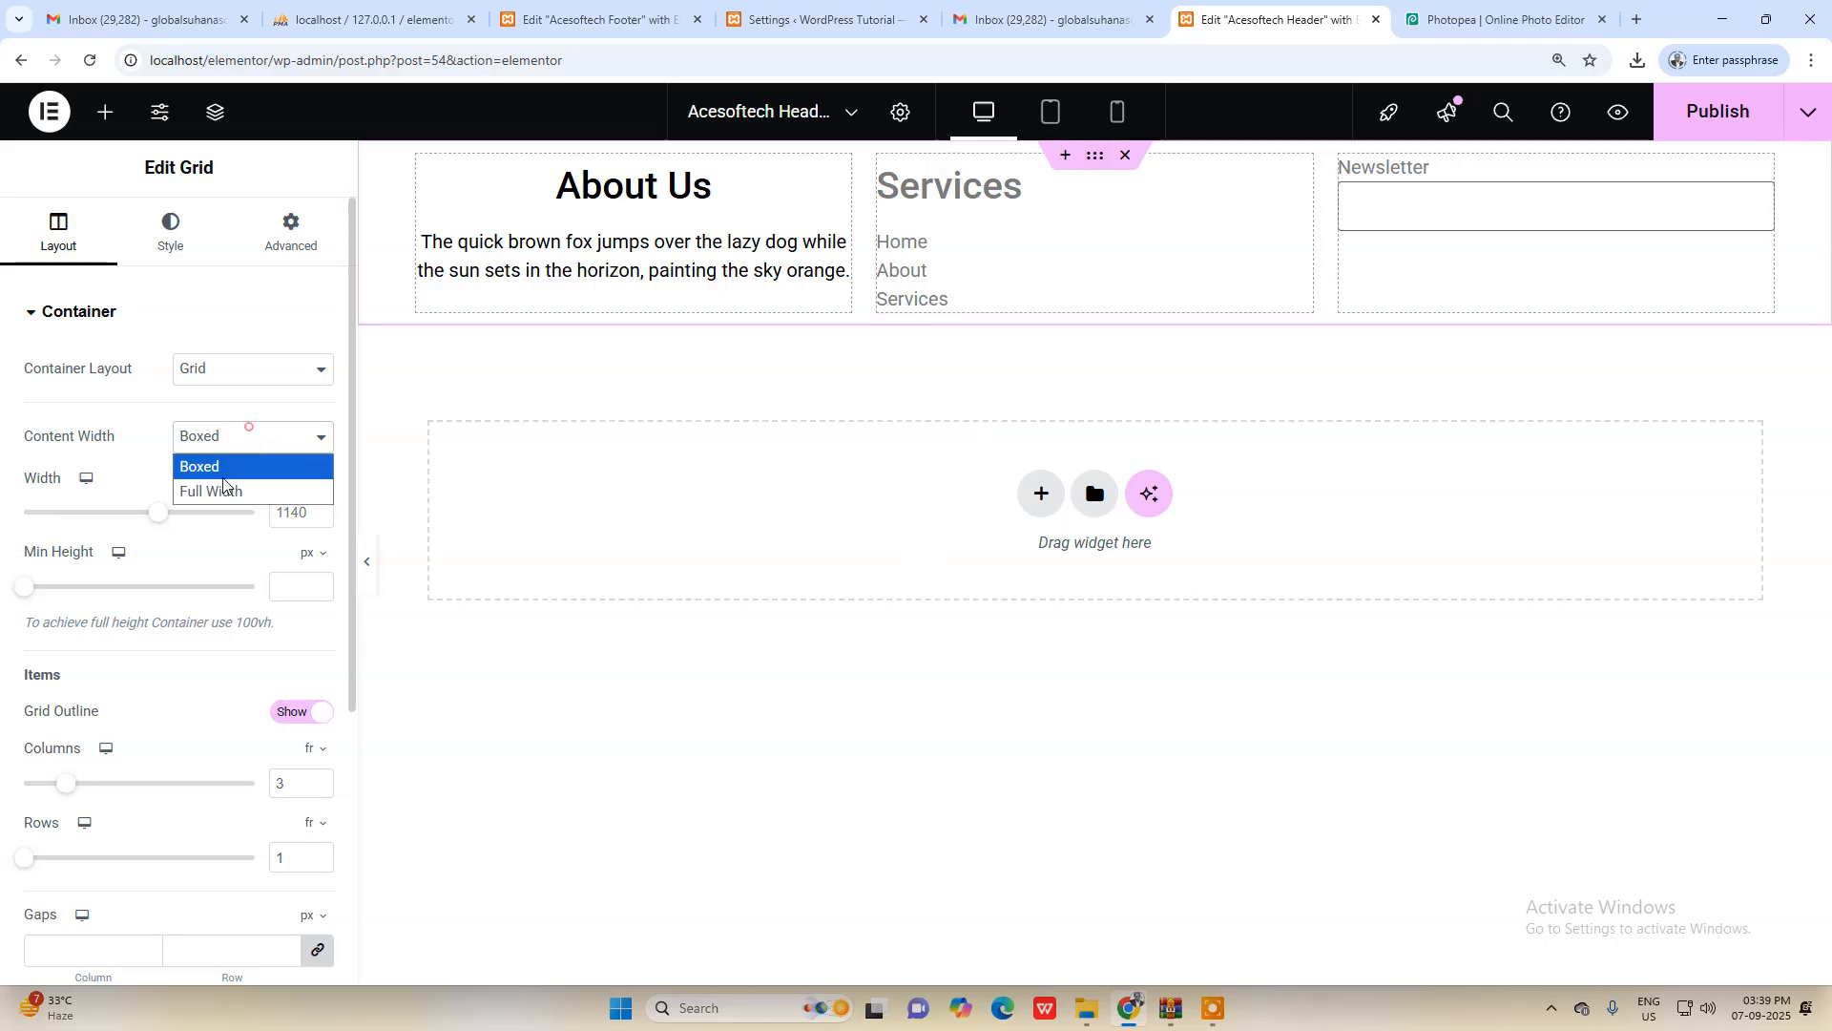
left_click(229, 491)
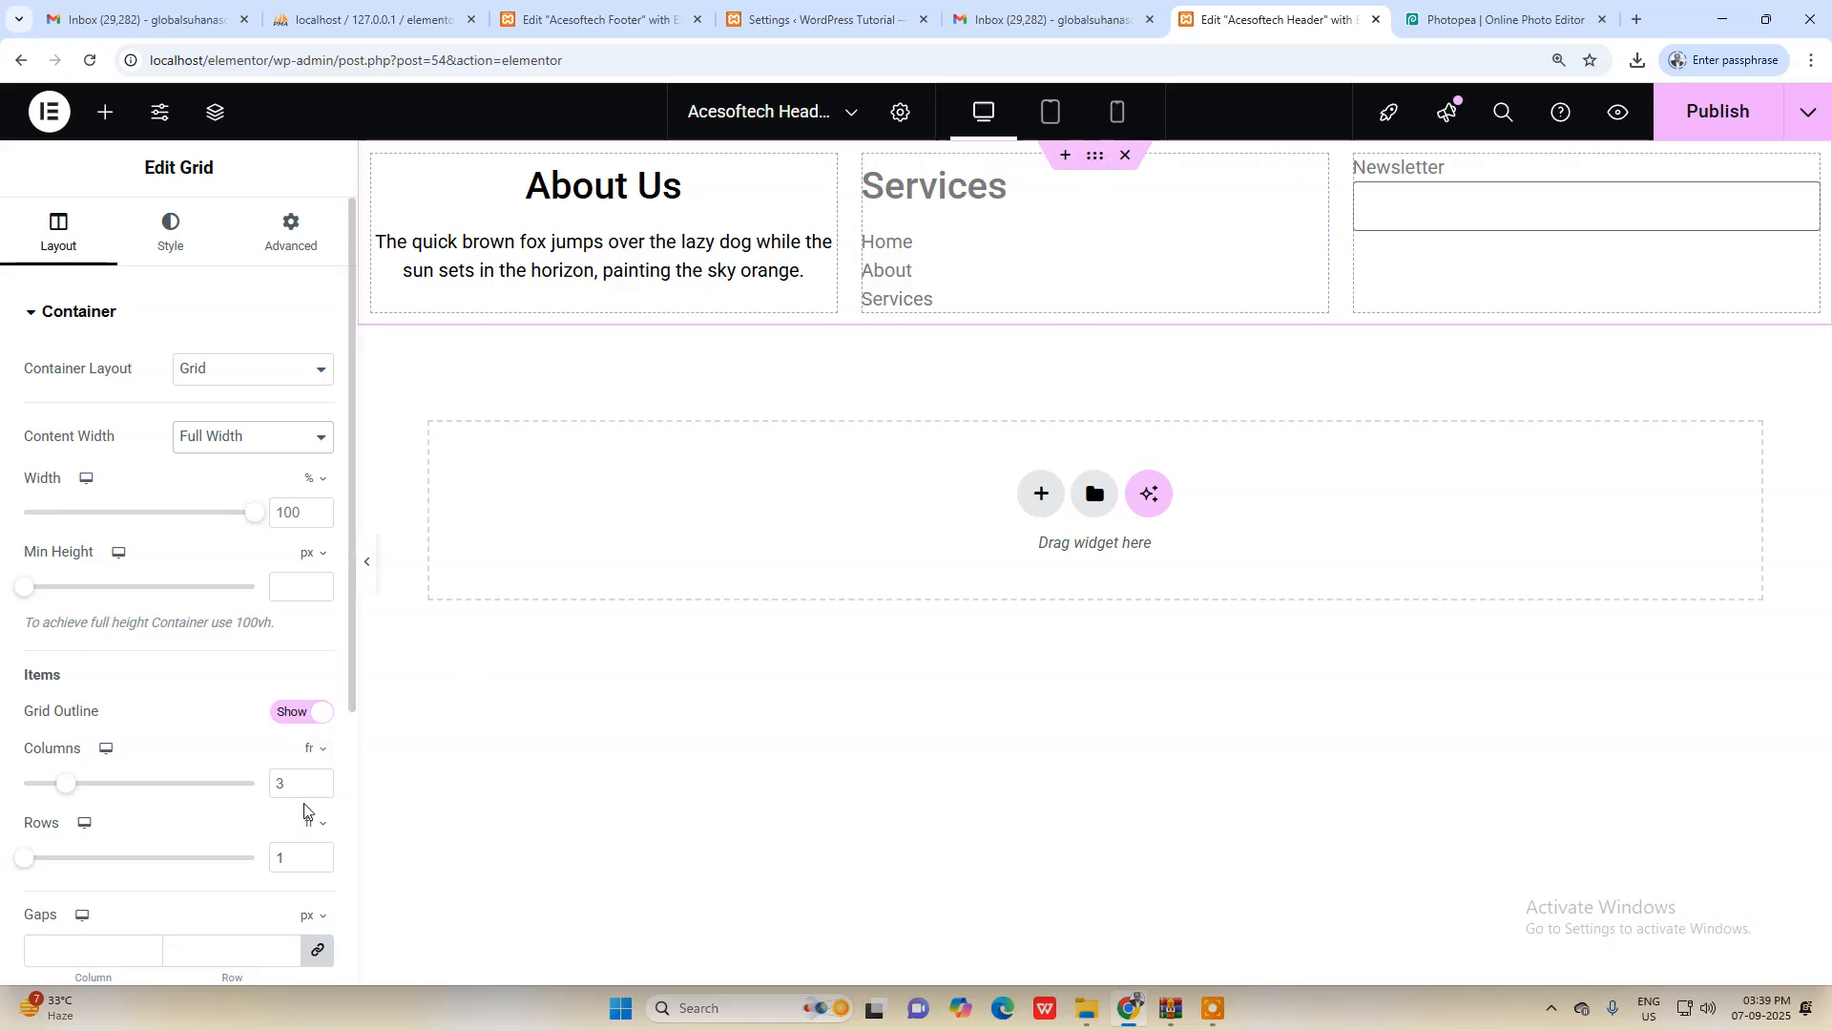
scroll(305, 763, "down", 3)
left_click(84, 659)
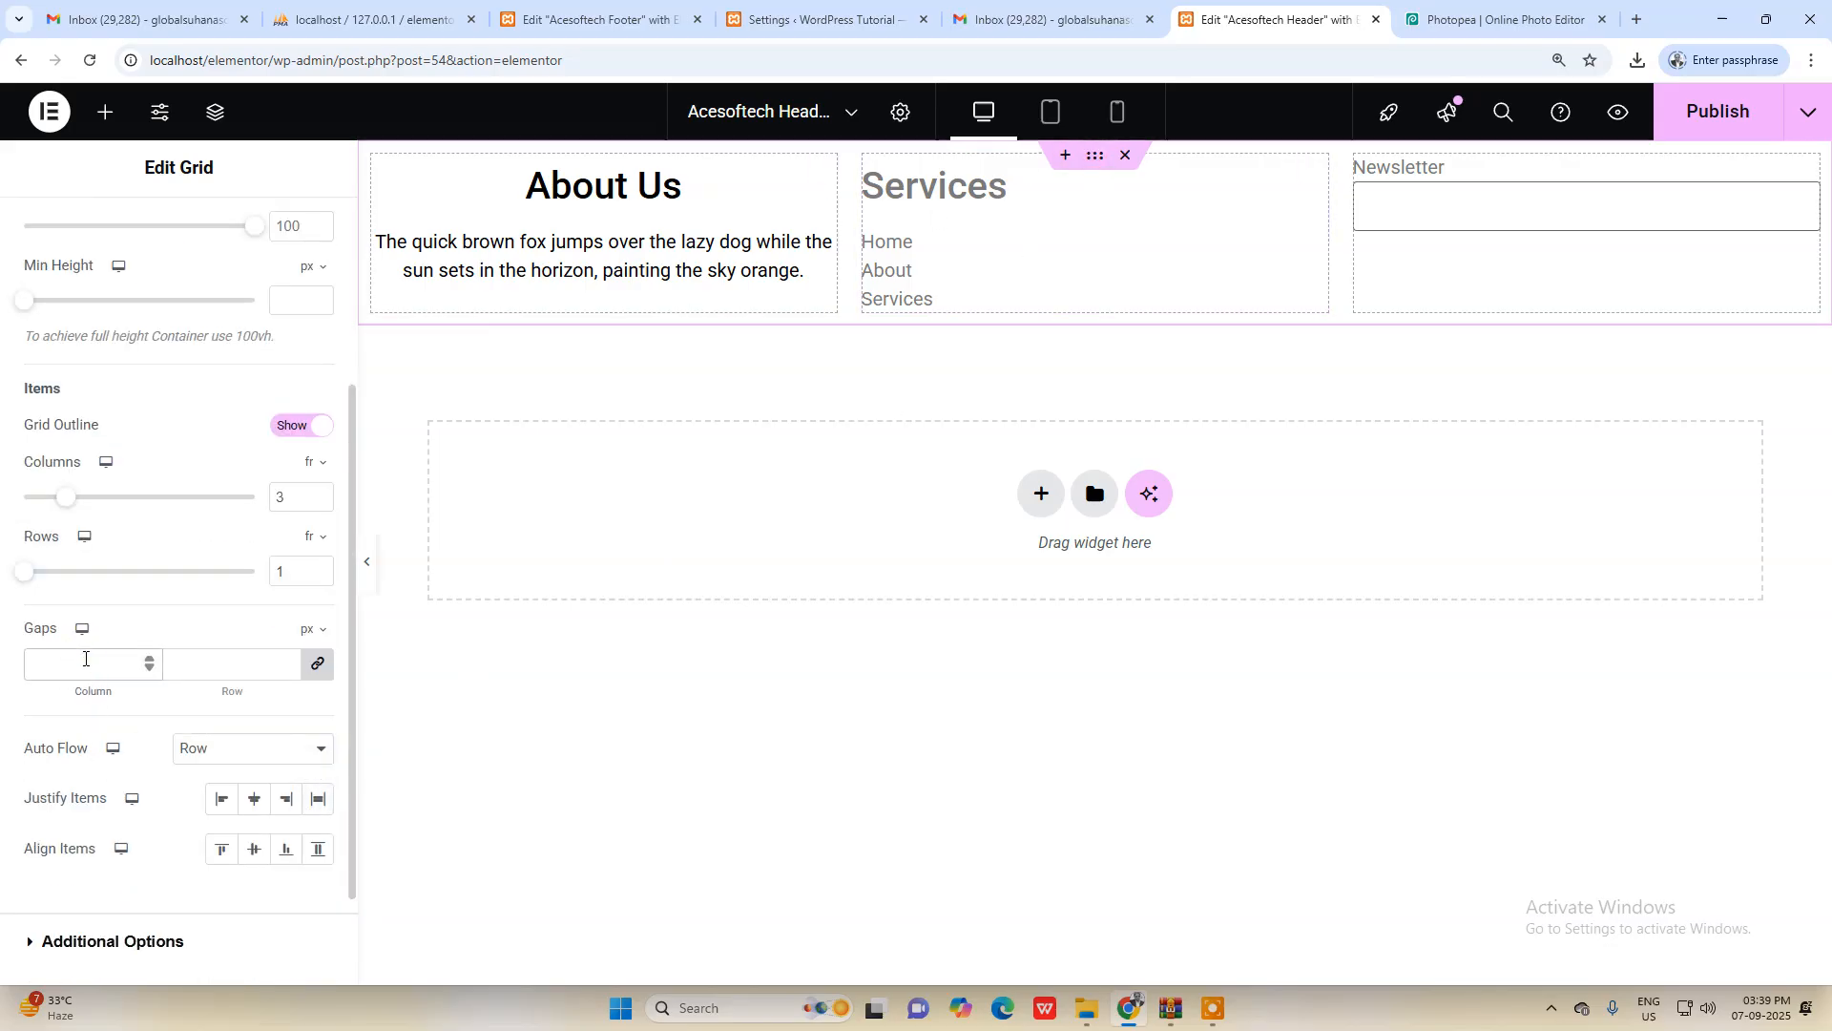
type("0")
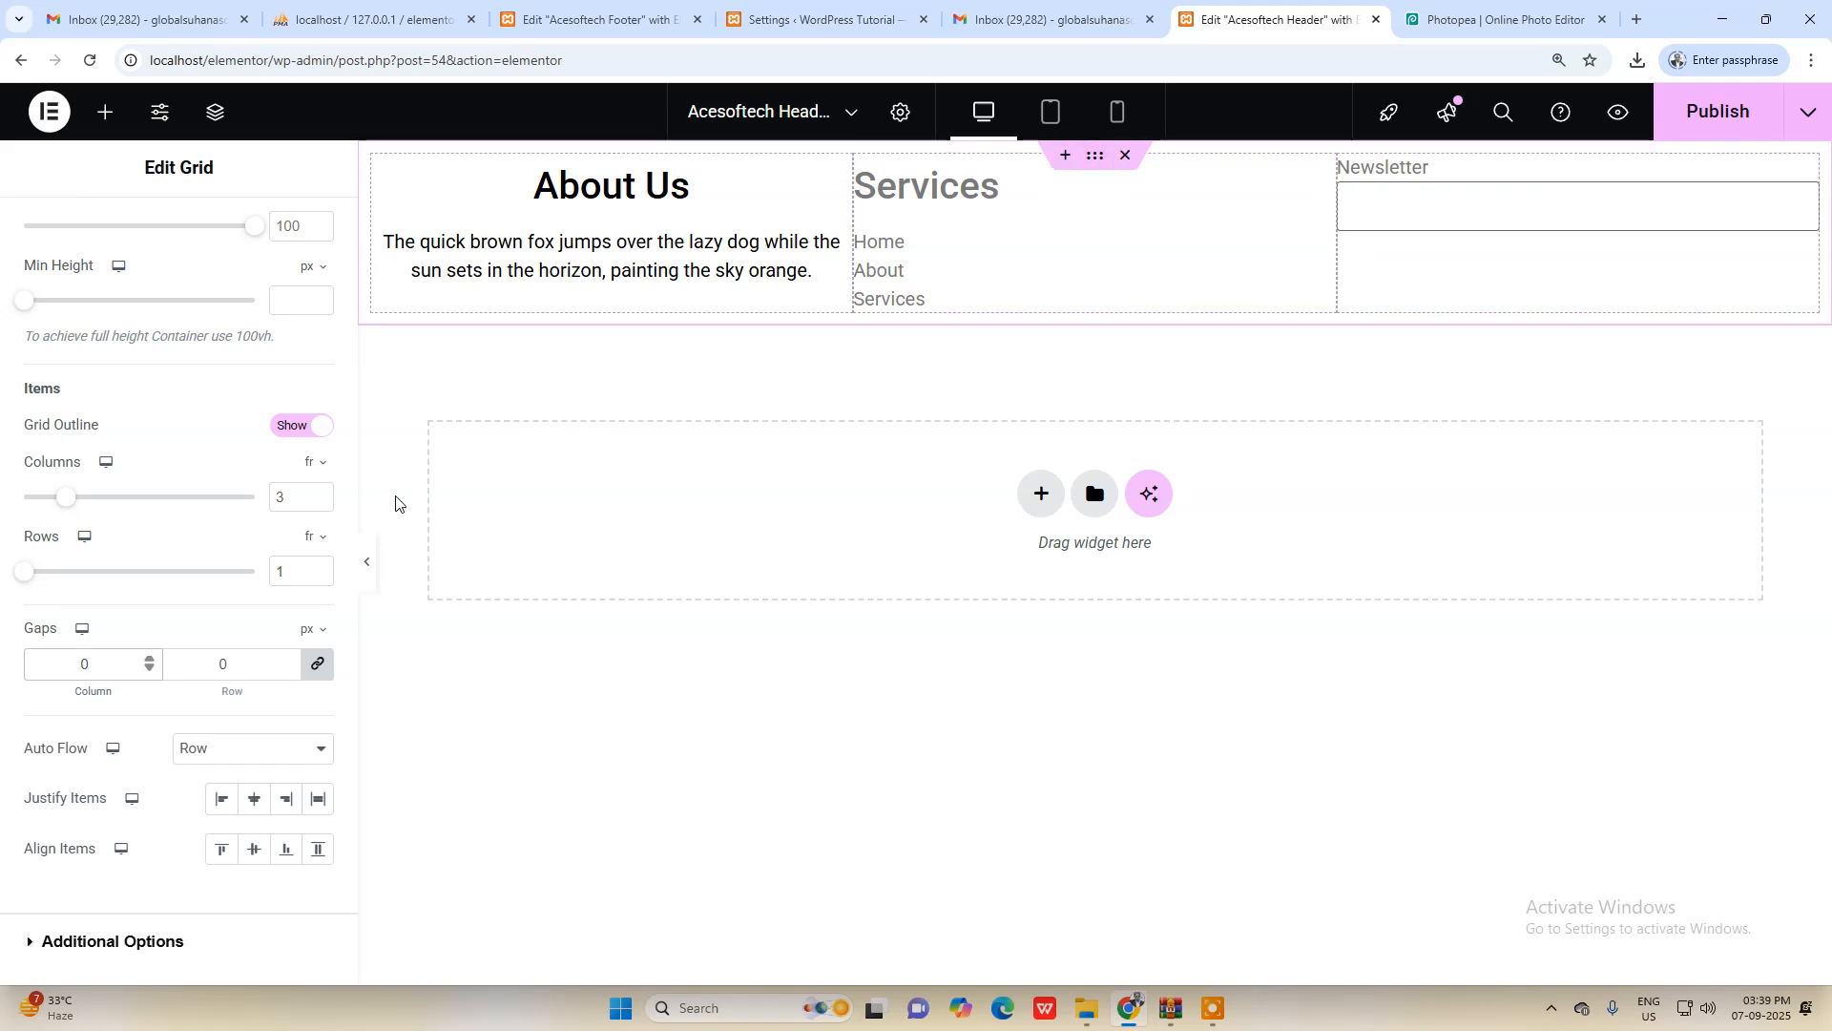
Step: Set the grid's background type to Classic and open its background color picker
scroll(148, 363, "up", 3)
left_click(170, 229)
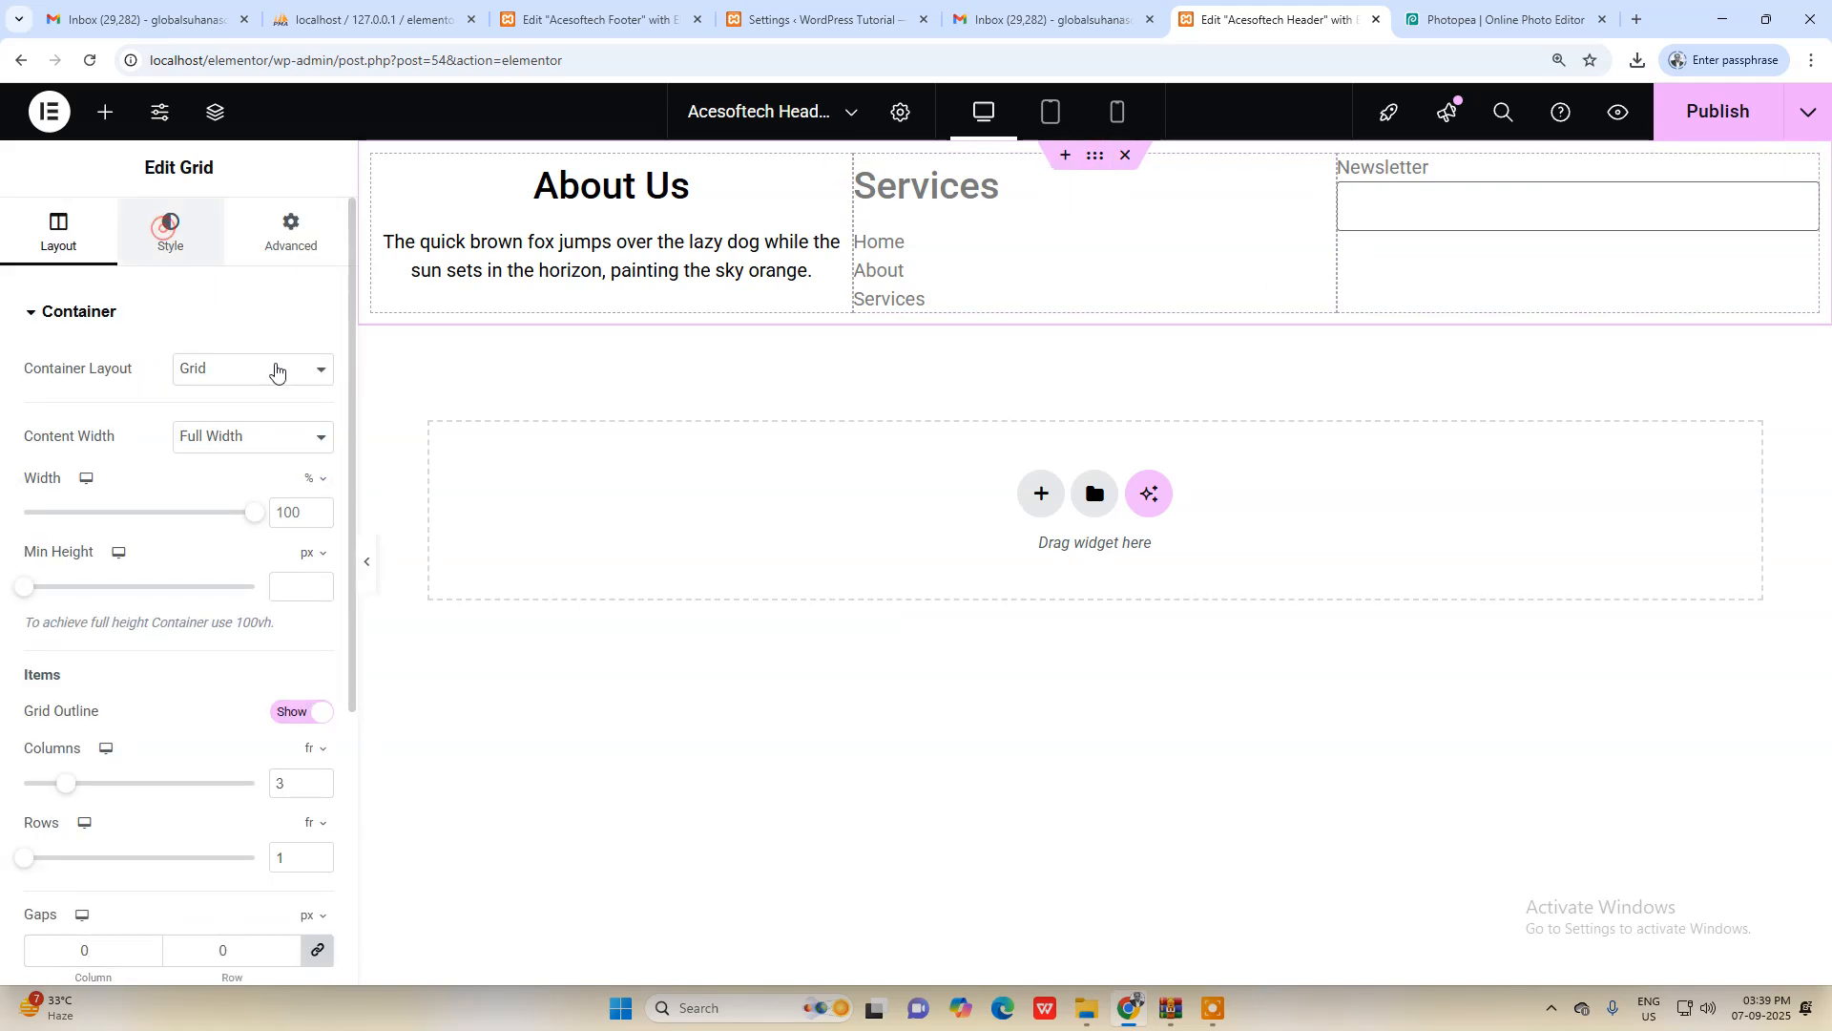
left_click(222, 420)
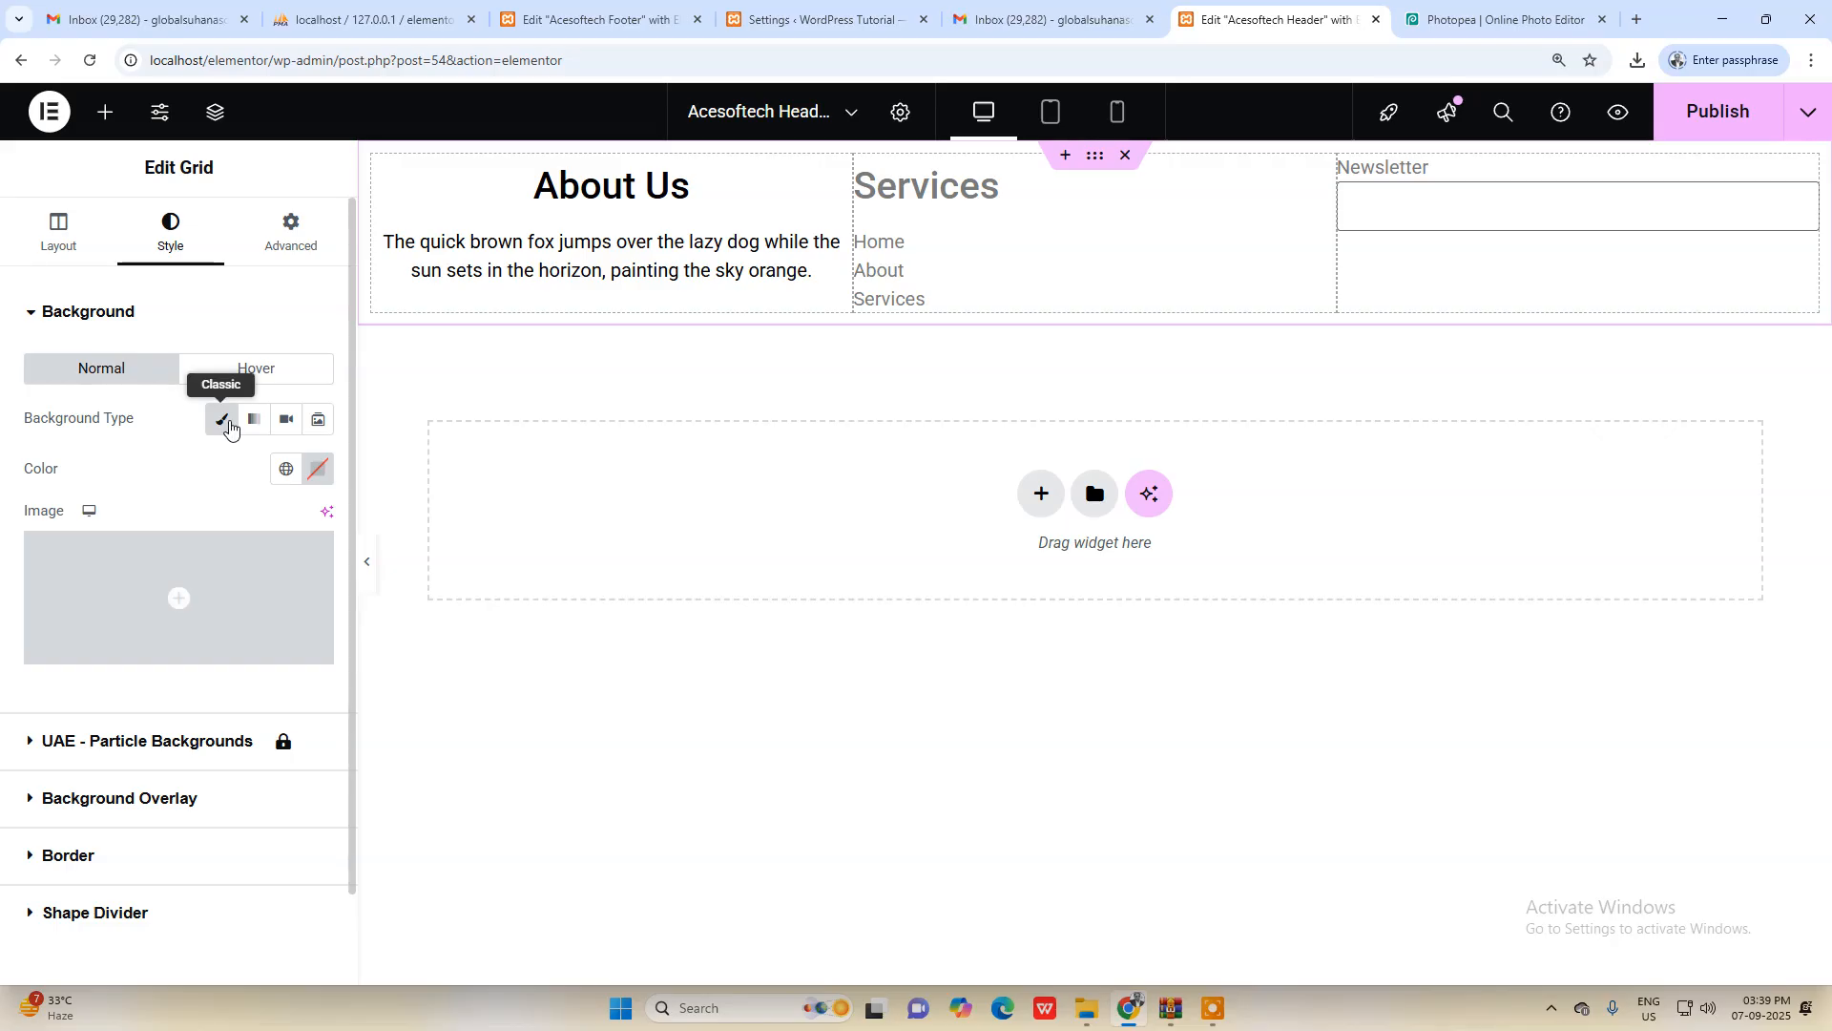
left_click(318, 468)
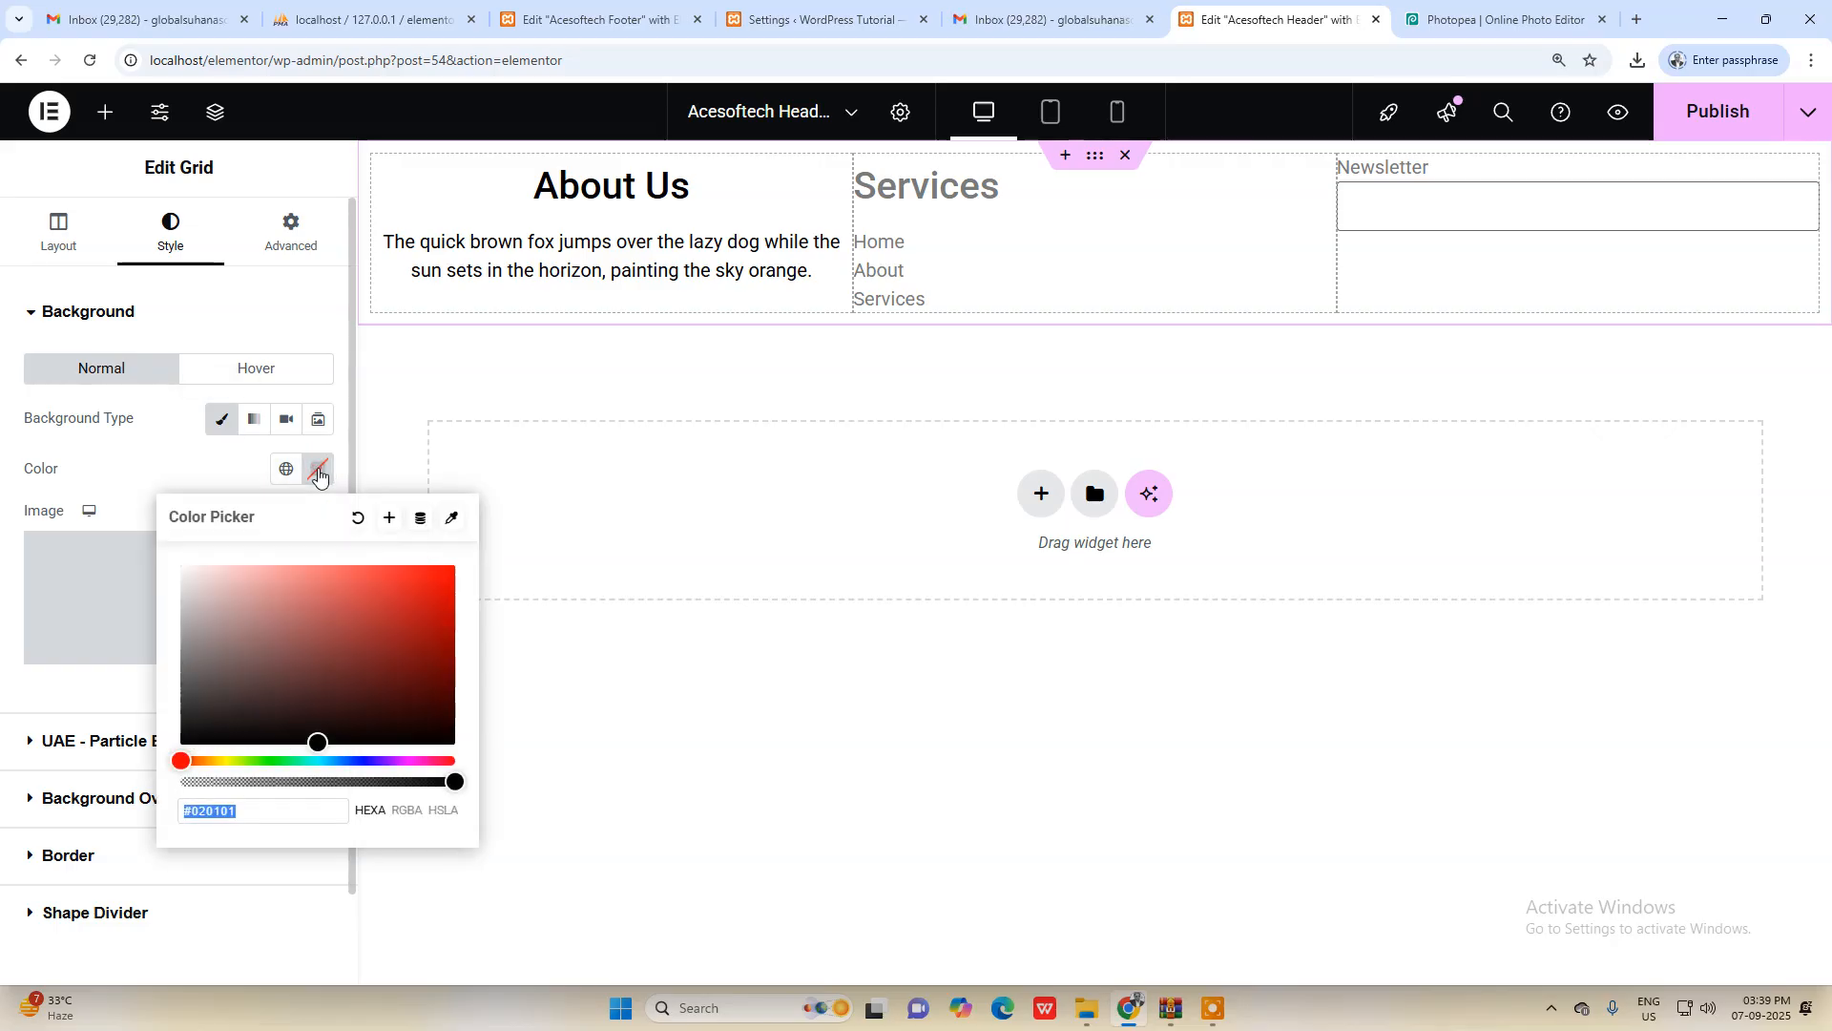
Step: Switch to the Photopea mockup, sample the footer's blue background with the Eyedropper and open the color's hex code
left_click(1477, 19)
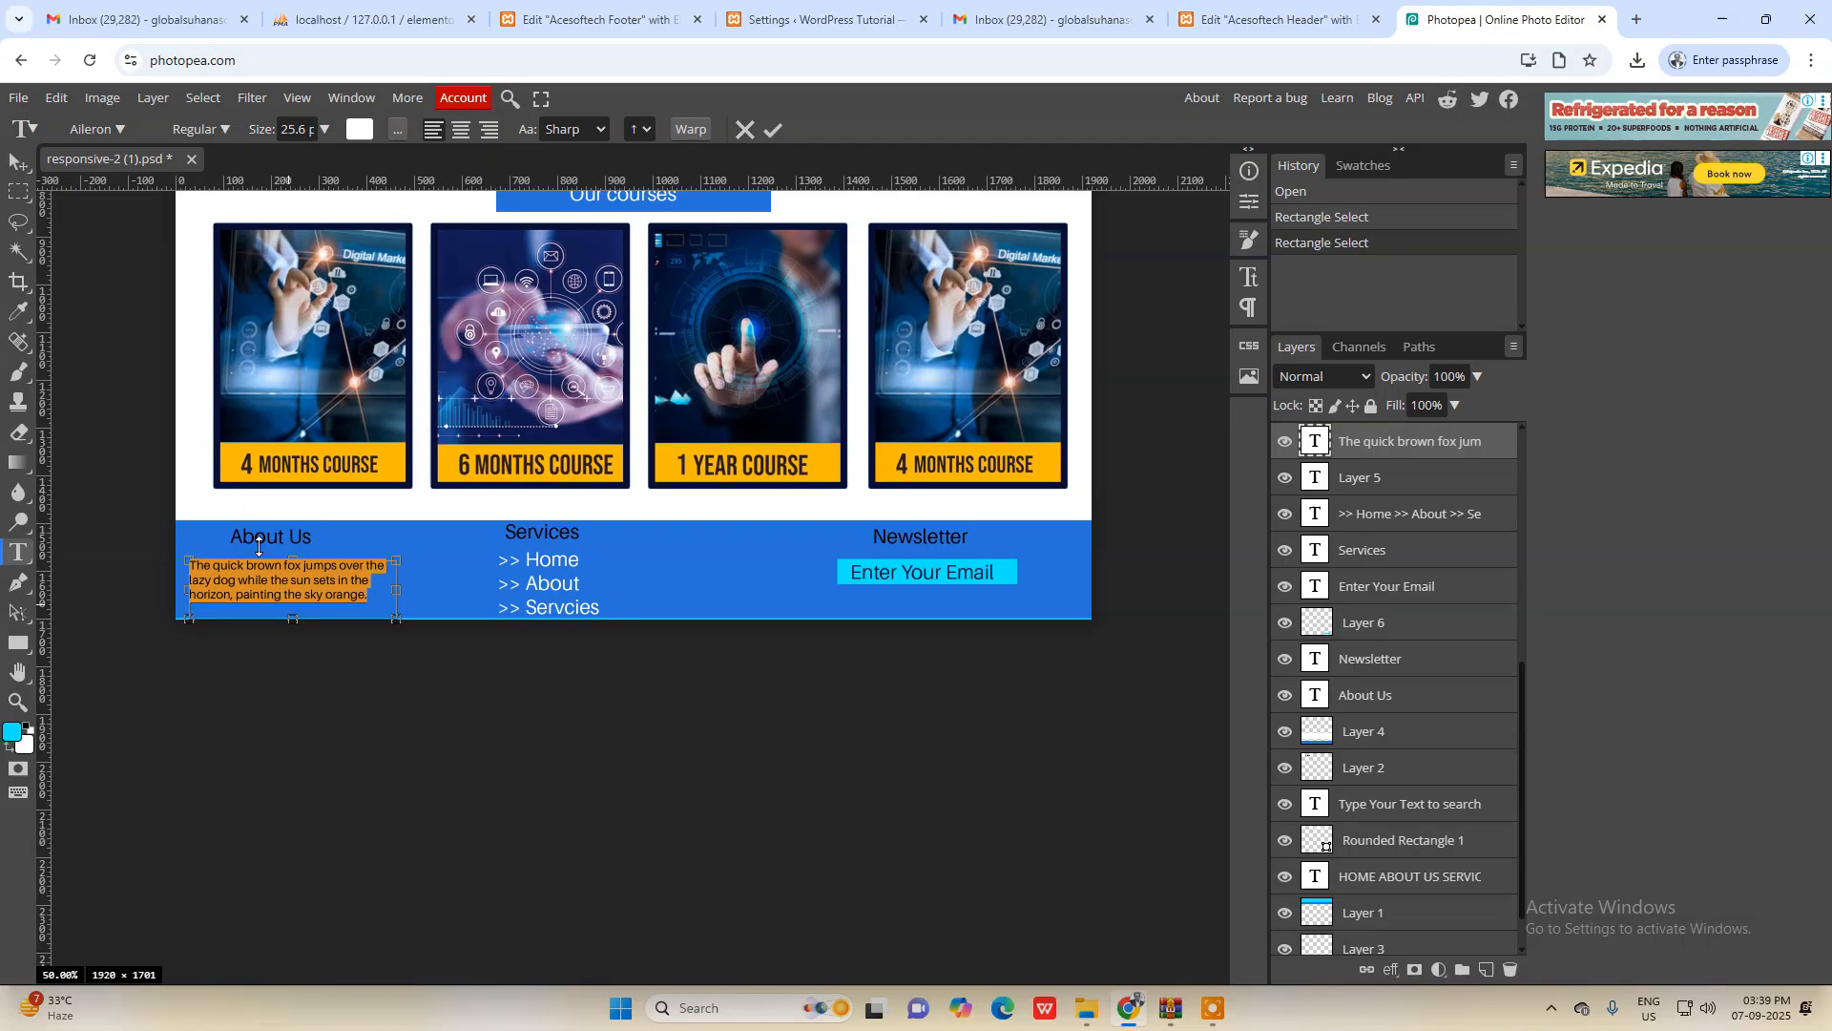
left_click(19, 162)
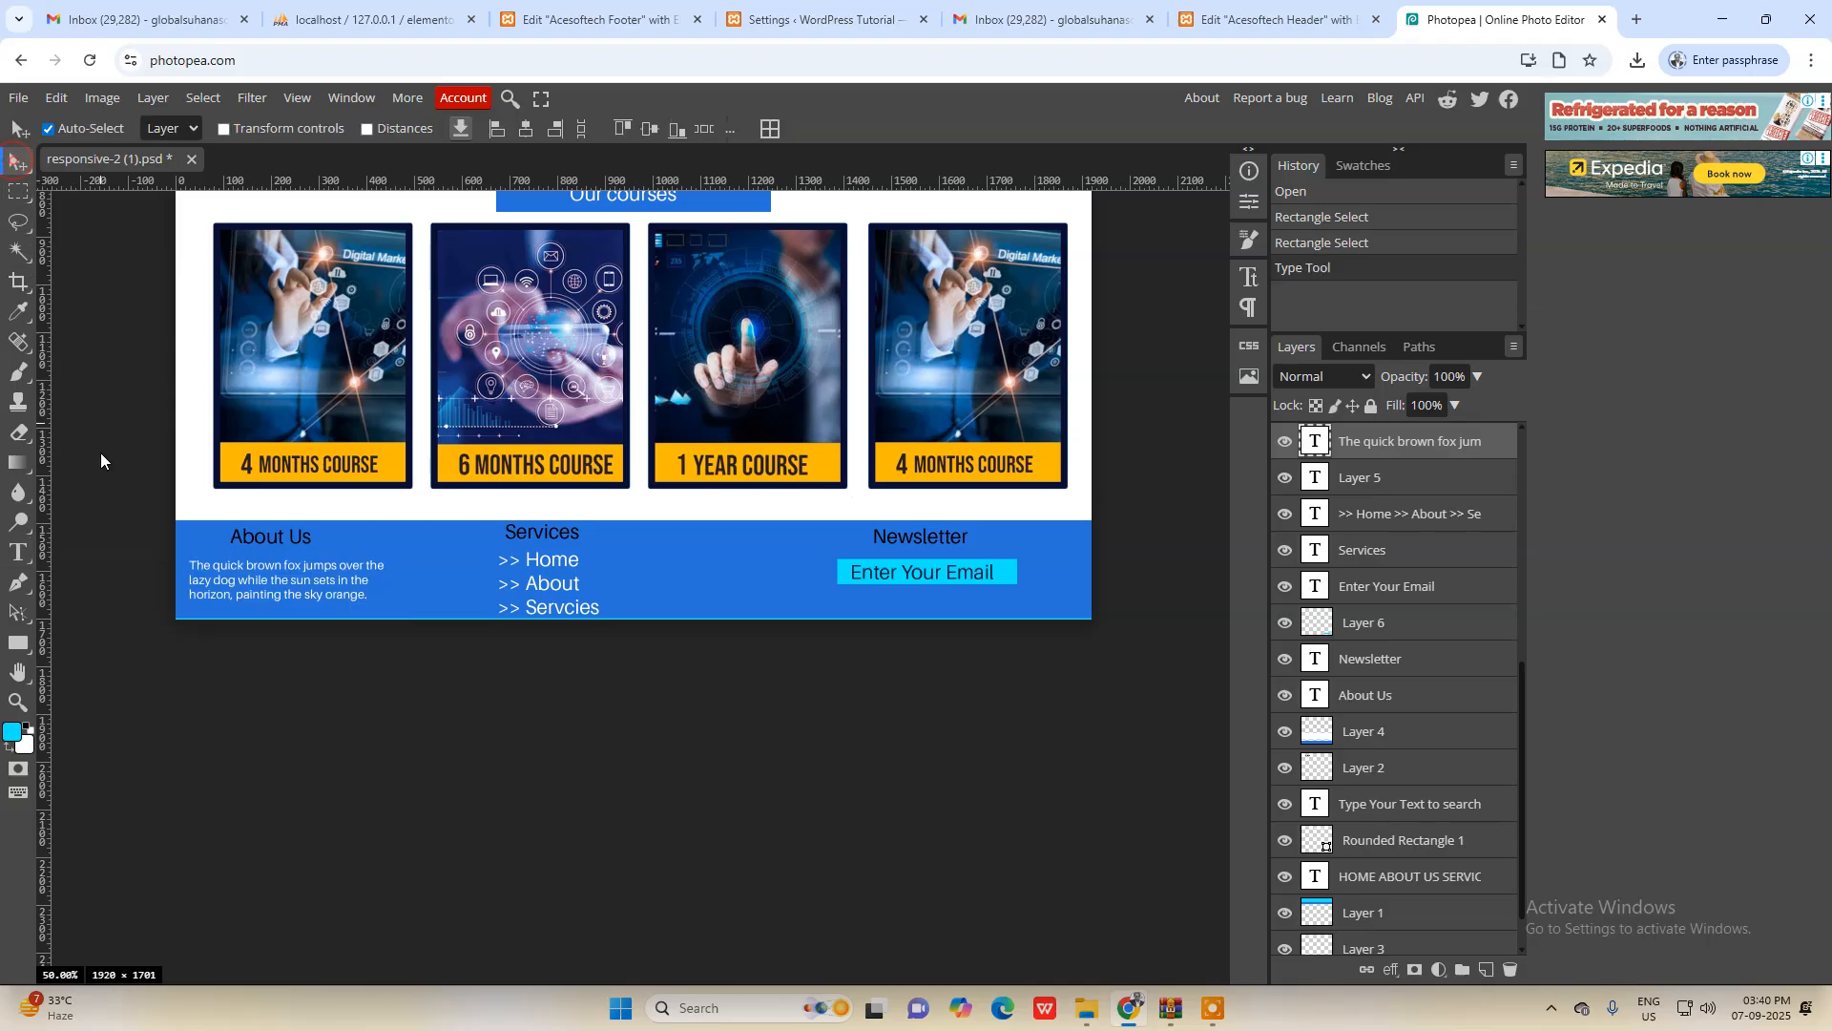
left_click(26, 317)
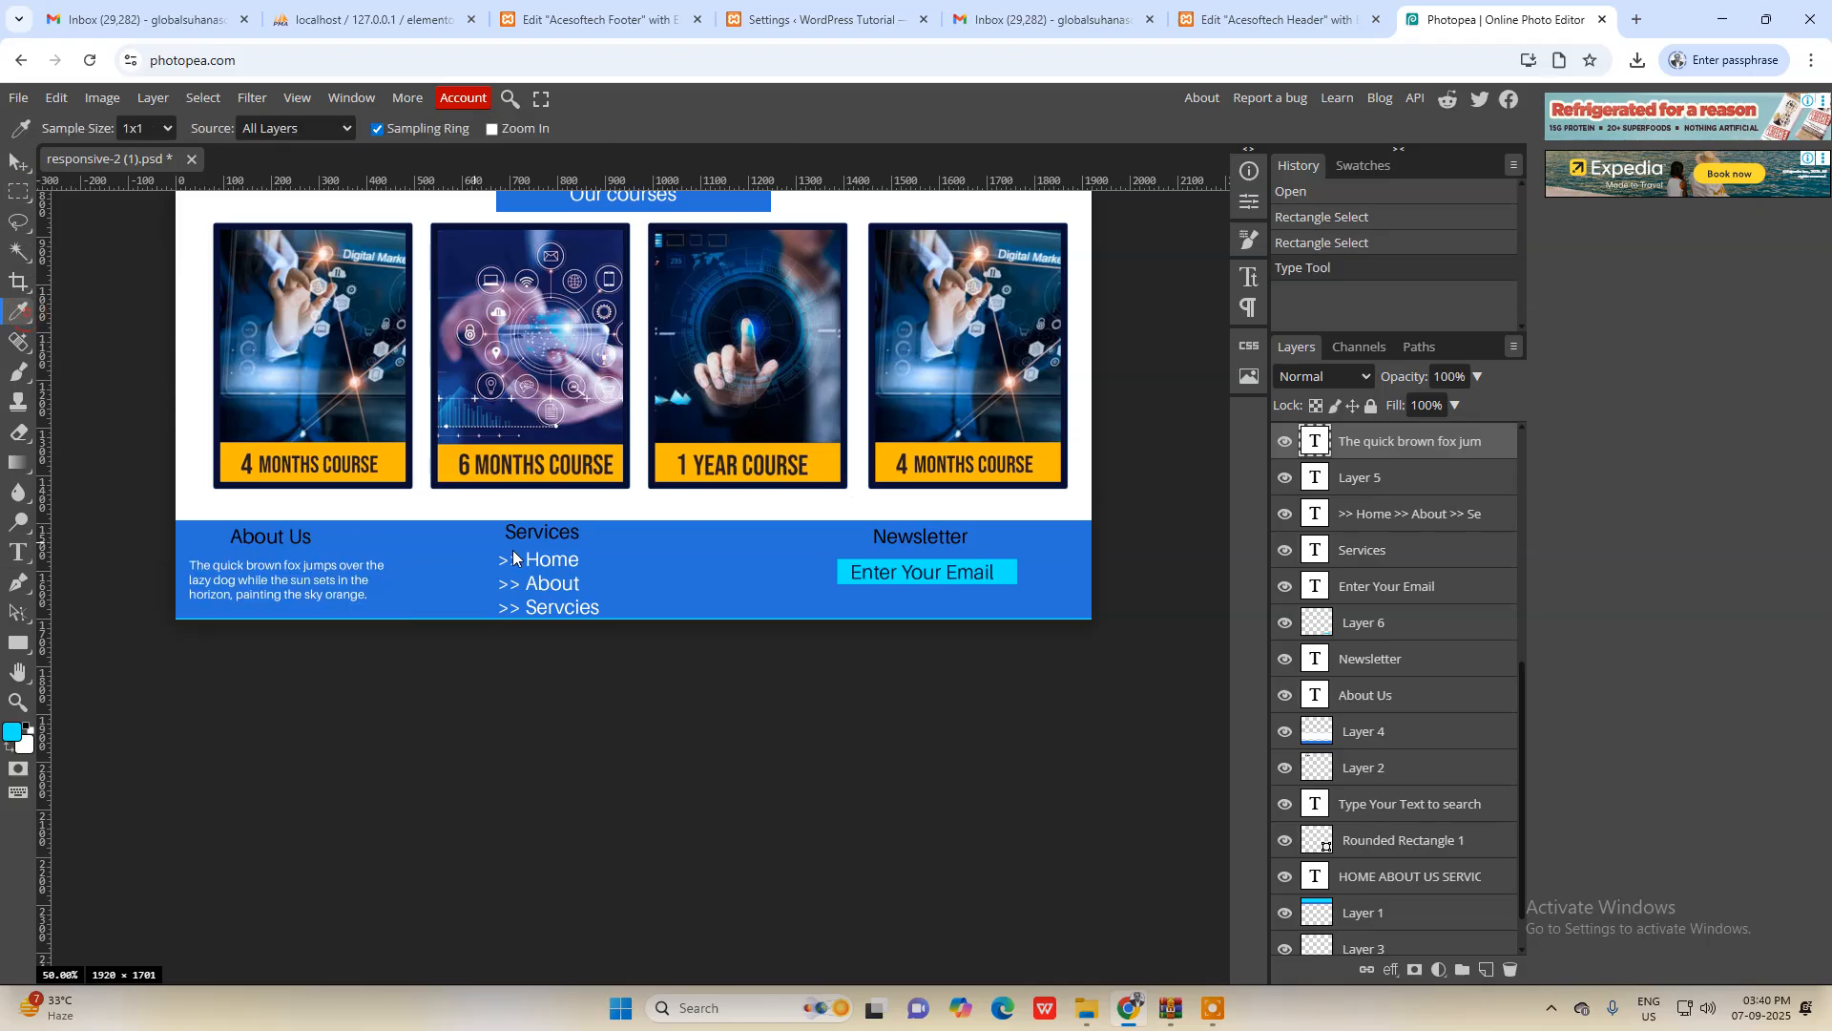
left_click(12, 733)
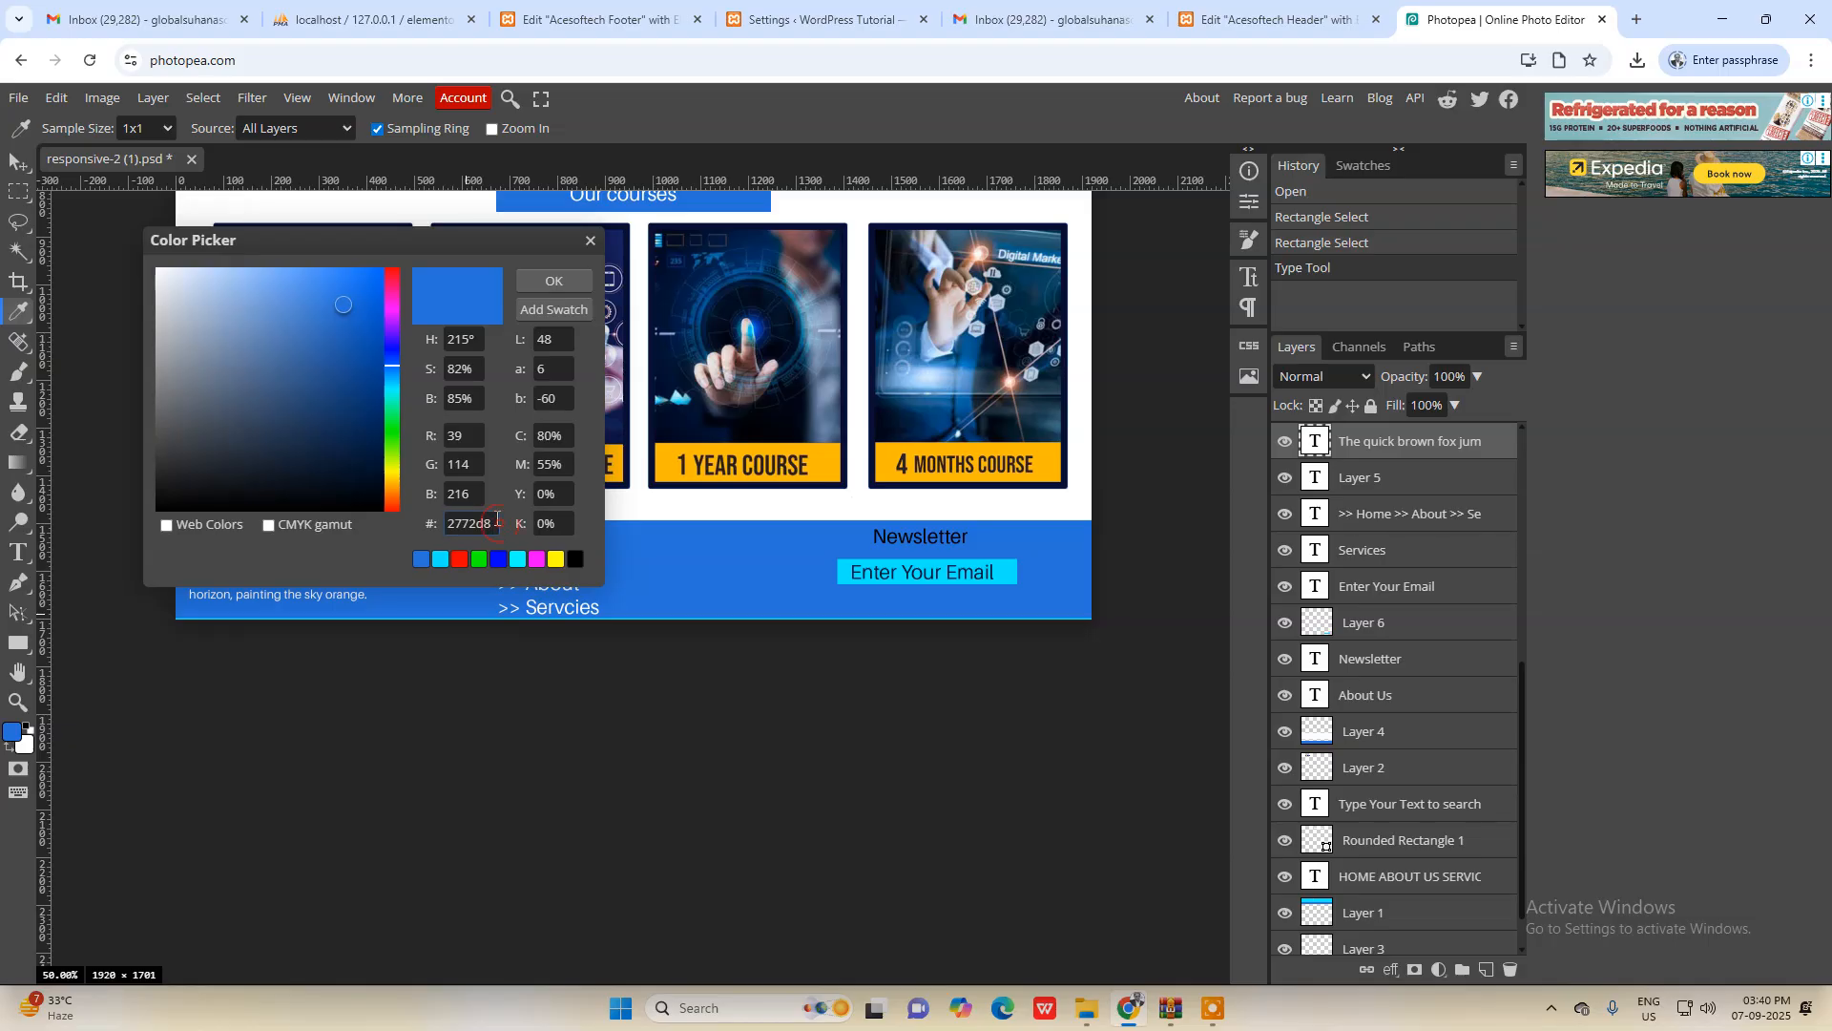
Step: Switch from Photopea to the Elementor editor and set the three-column grid's background colour to #2772d8
left_click(588, 282)
left_click(1219, 14)
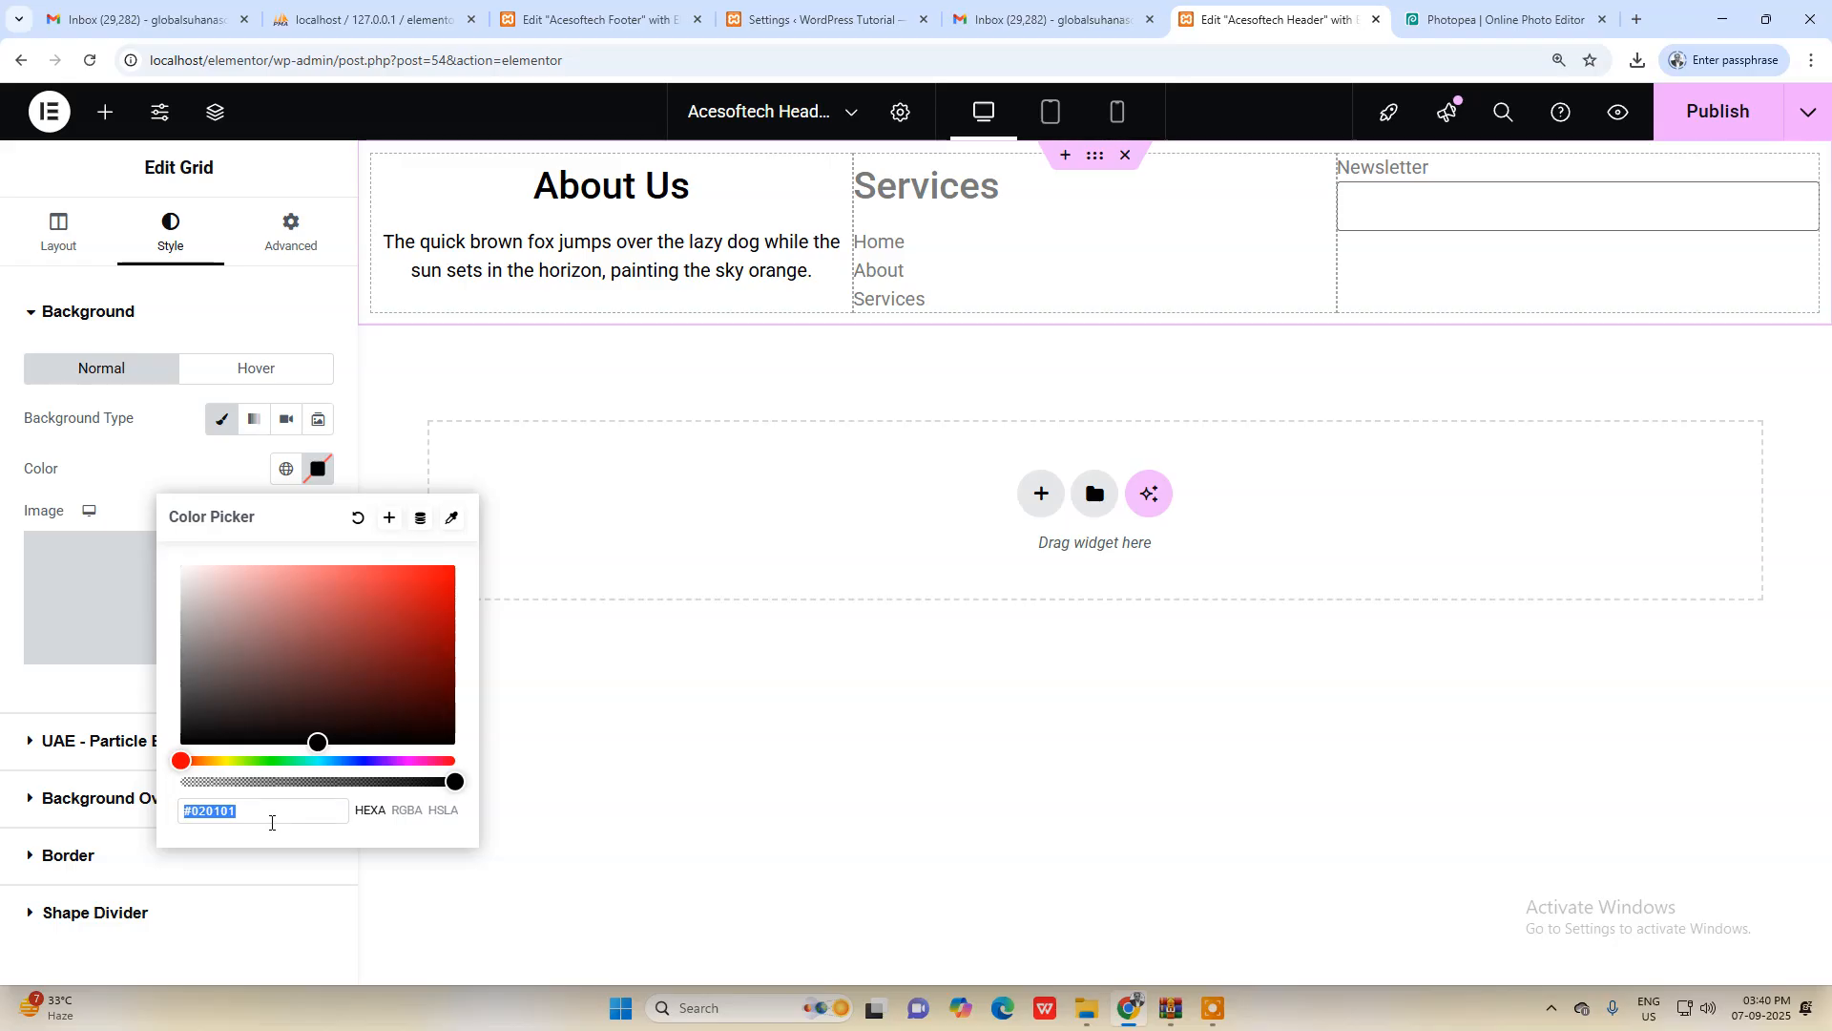
type("2772d8")
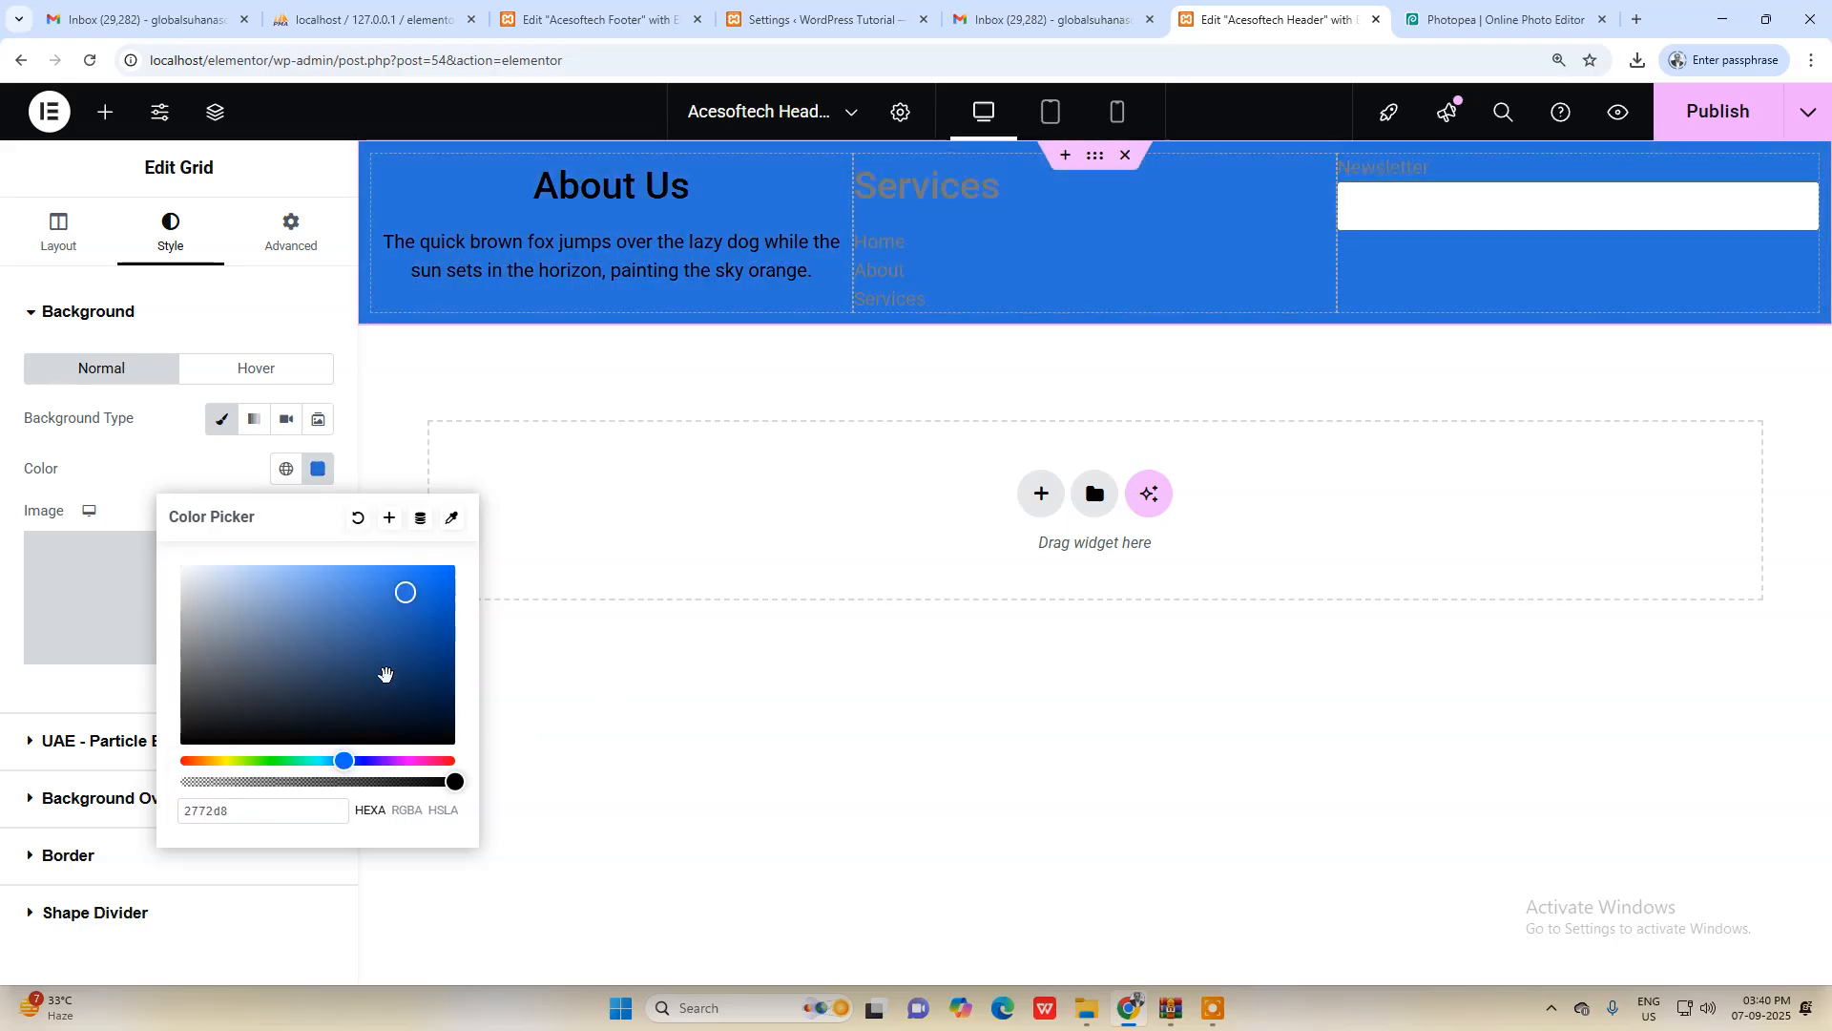
left_click(548, 684)
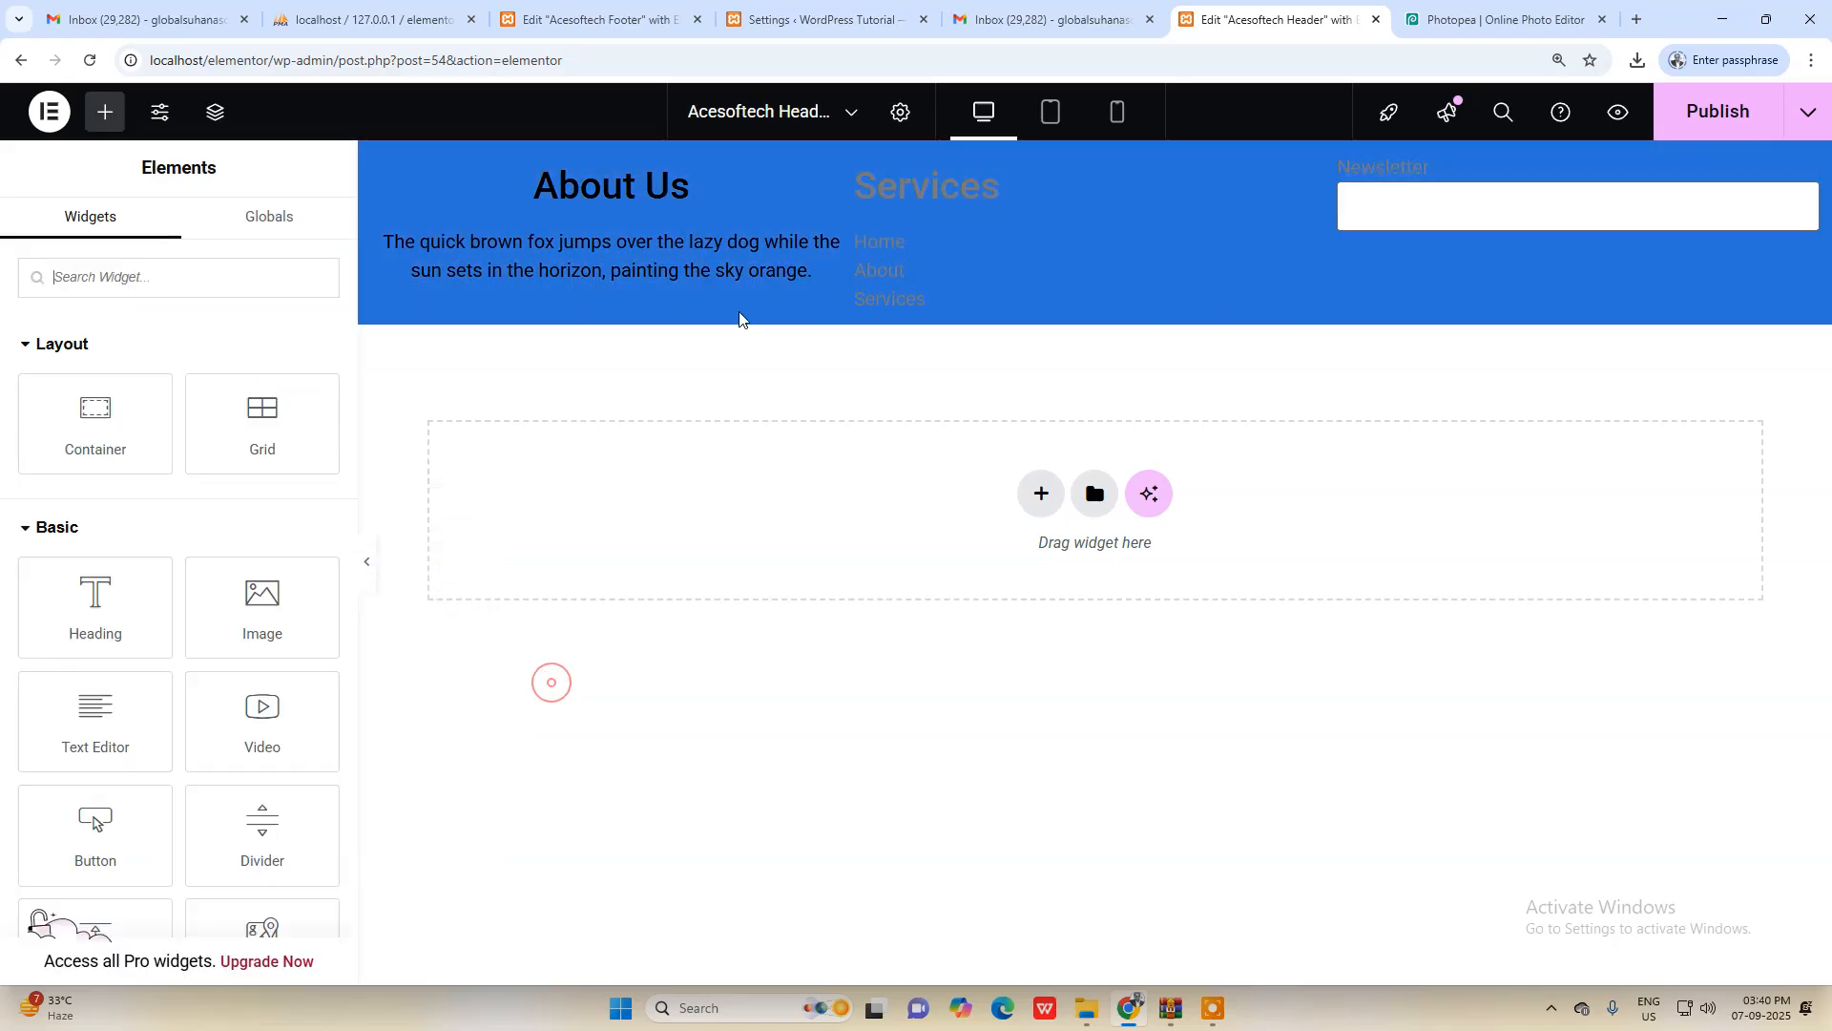
Step: Set the text colour of the Services text block in the blue grid to black
left_click(950, 214)
left_click(165, 610)
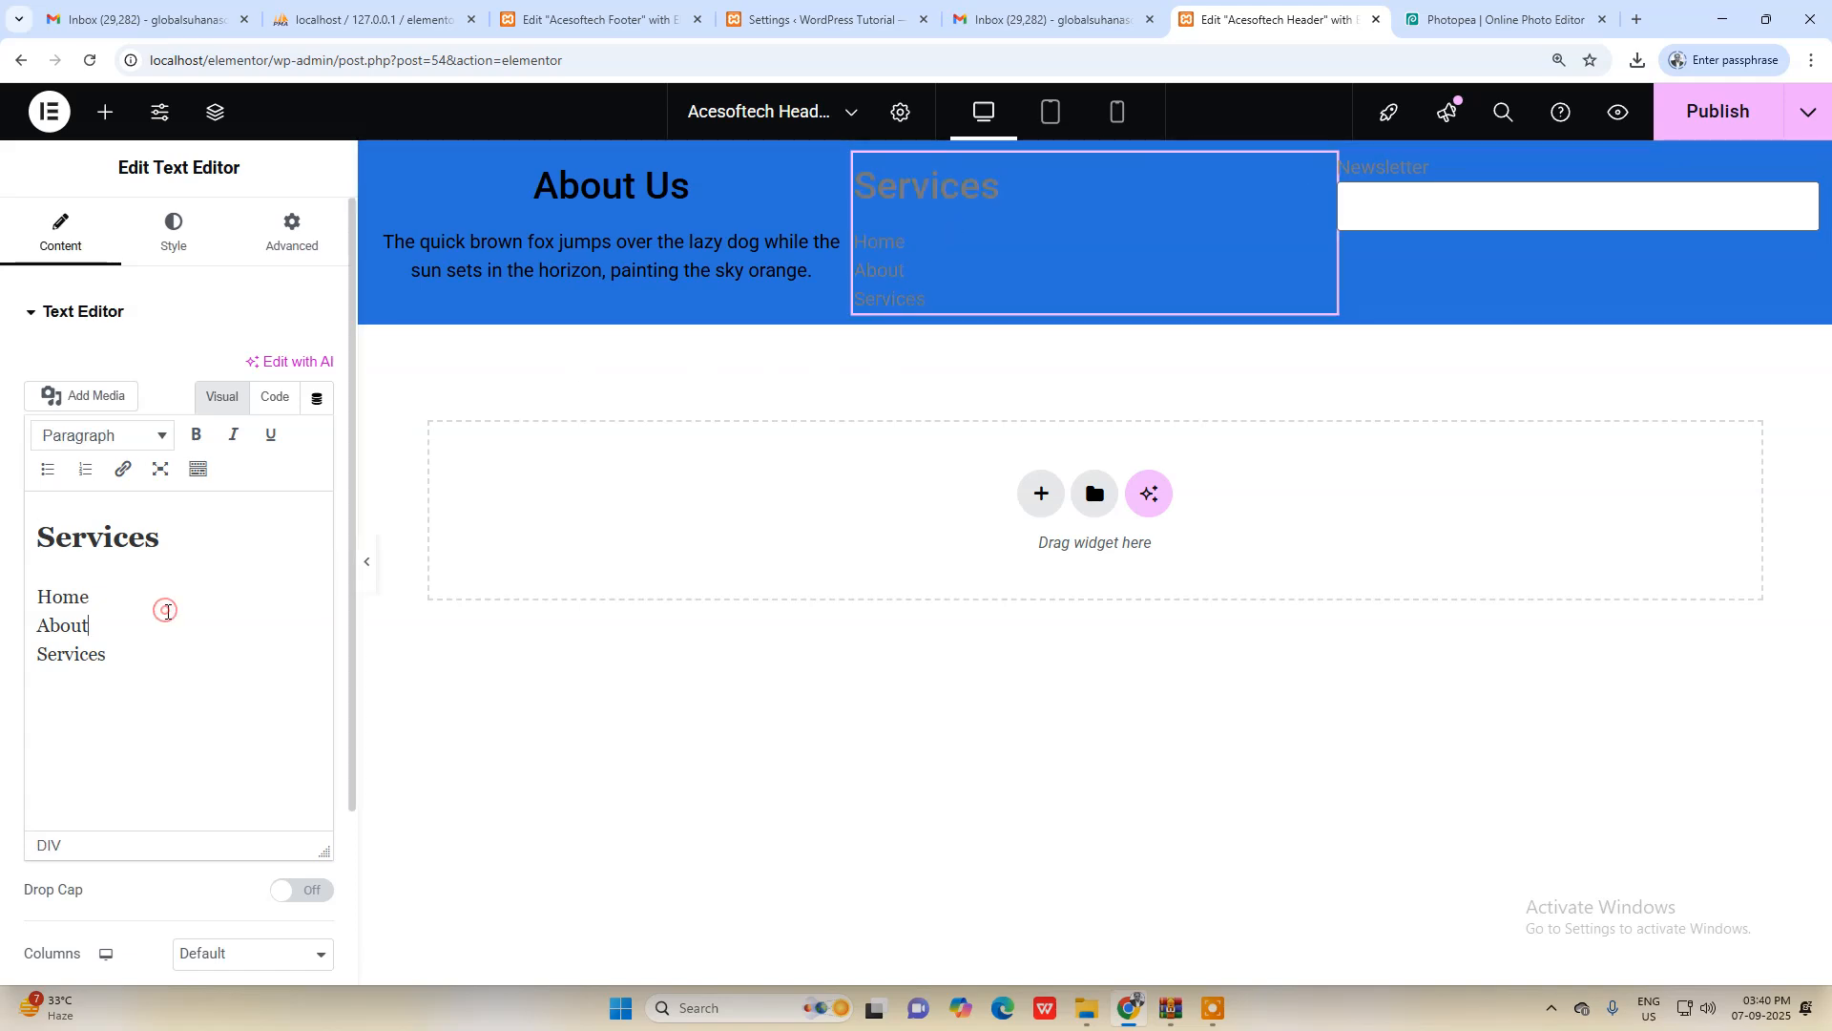
key("ctrl+a")
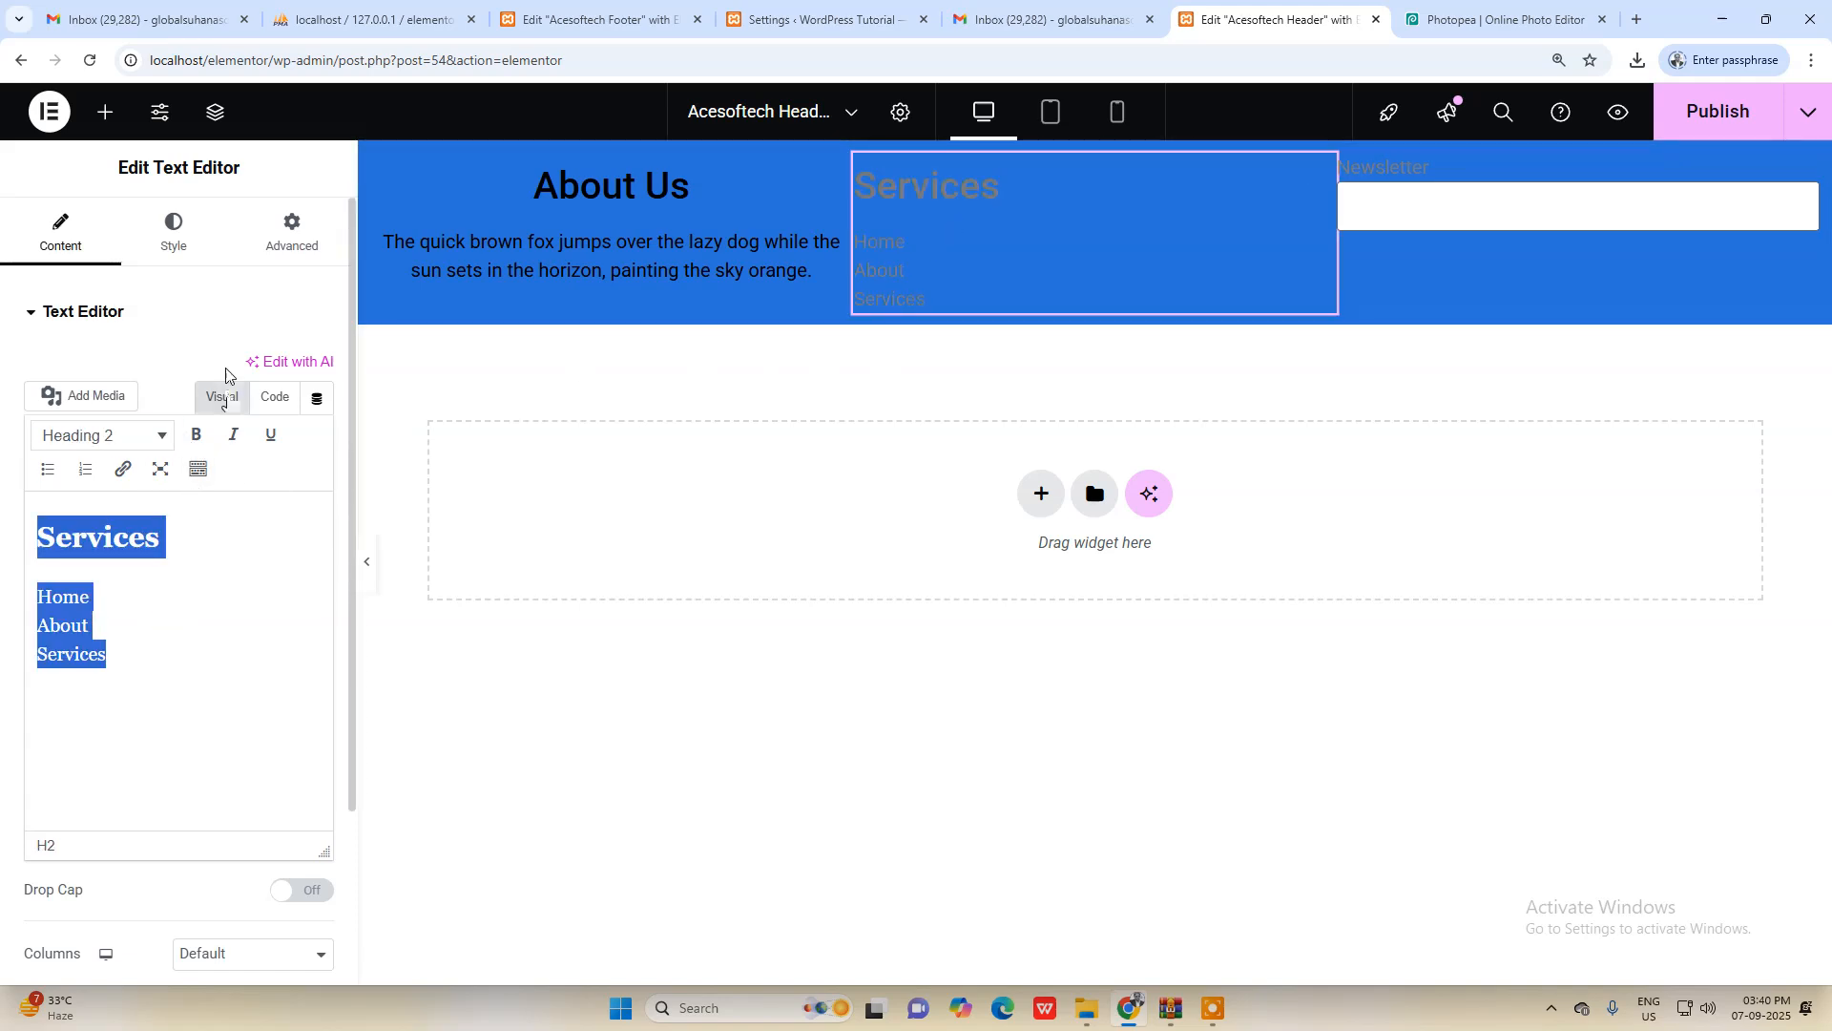
left_click(174, 240)
left_click(313, 687)
left_click_drag(238, 516, 139, 574)
left_click(168, 740)
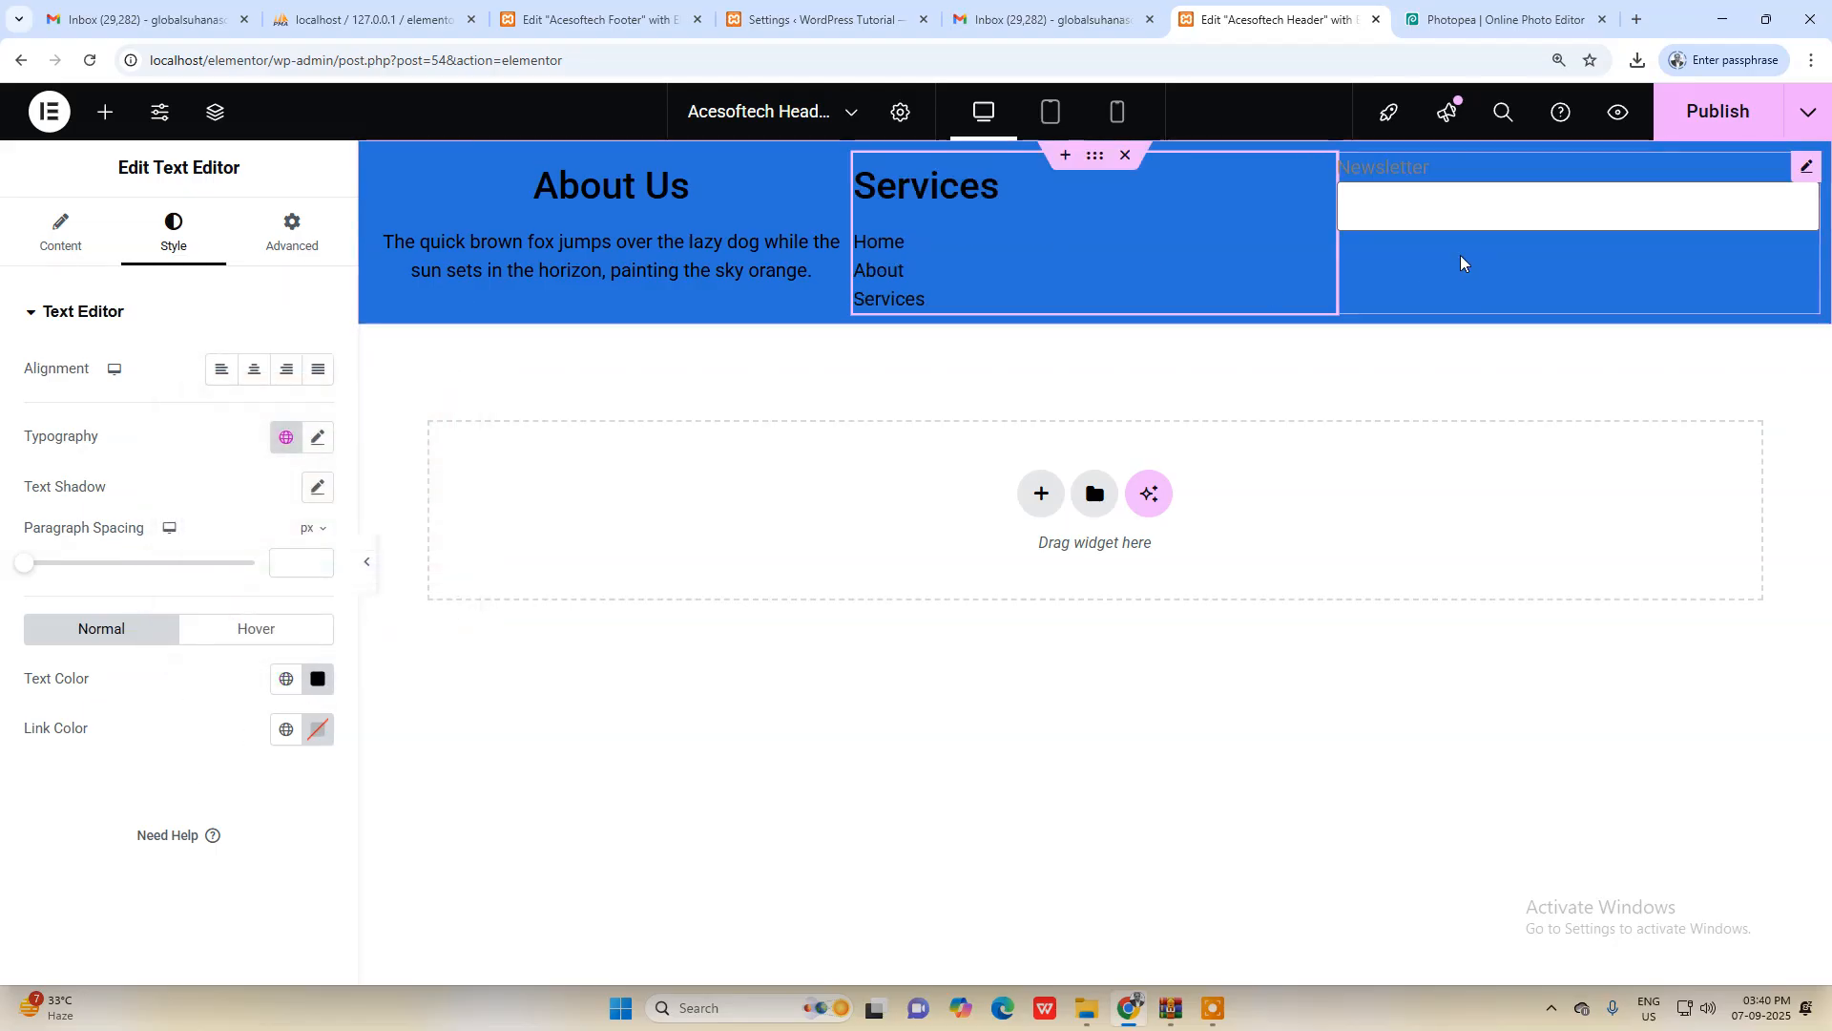
Step: Set the text colour of the Newsletter block to black and publish the template
left_click(1461, 178)
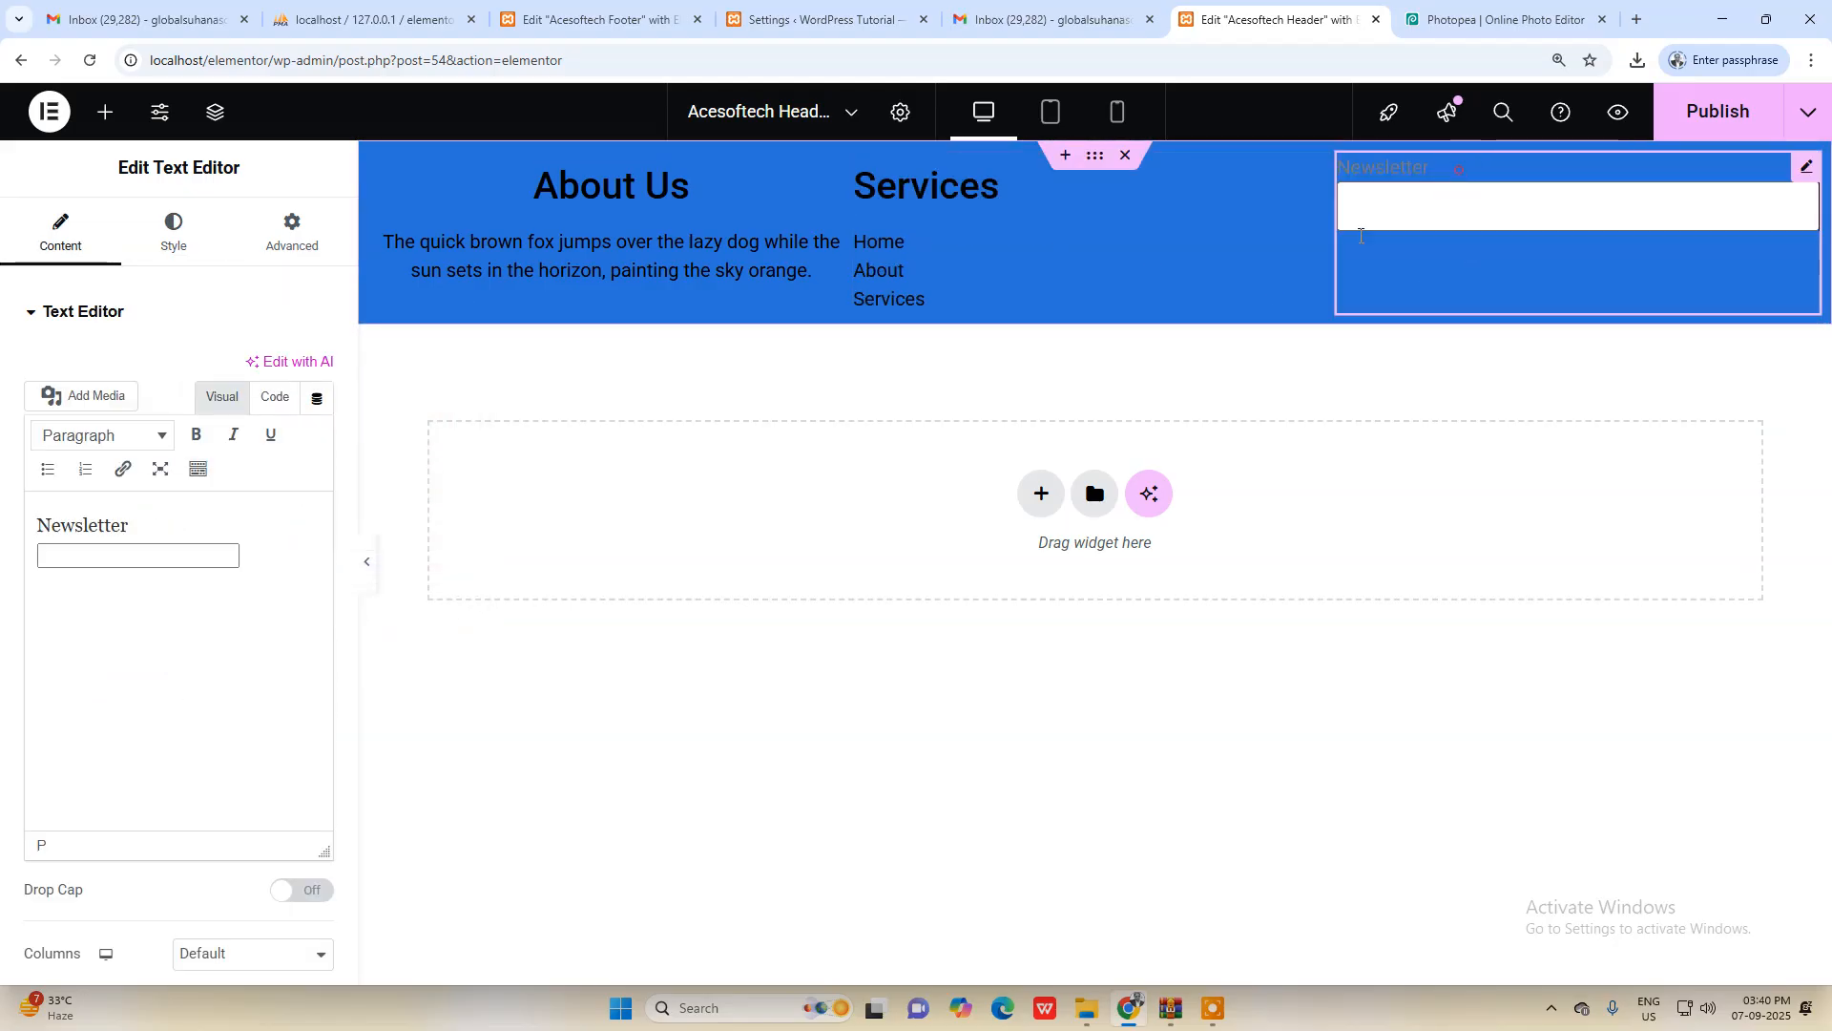
left_click(174, 233)
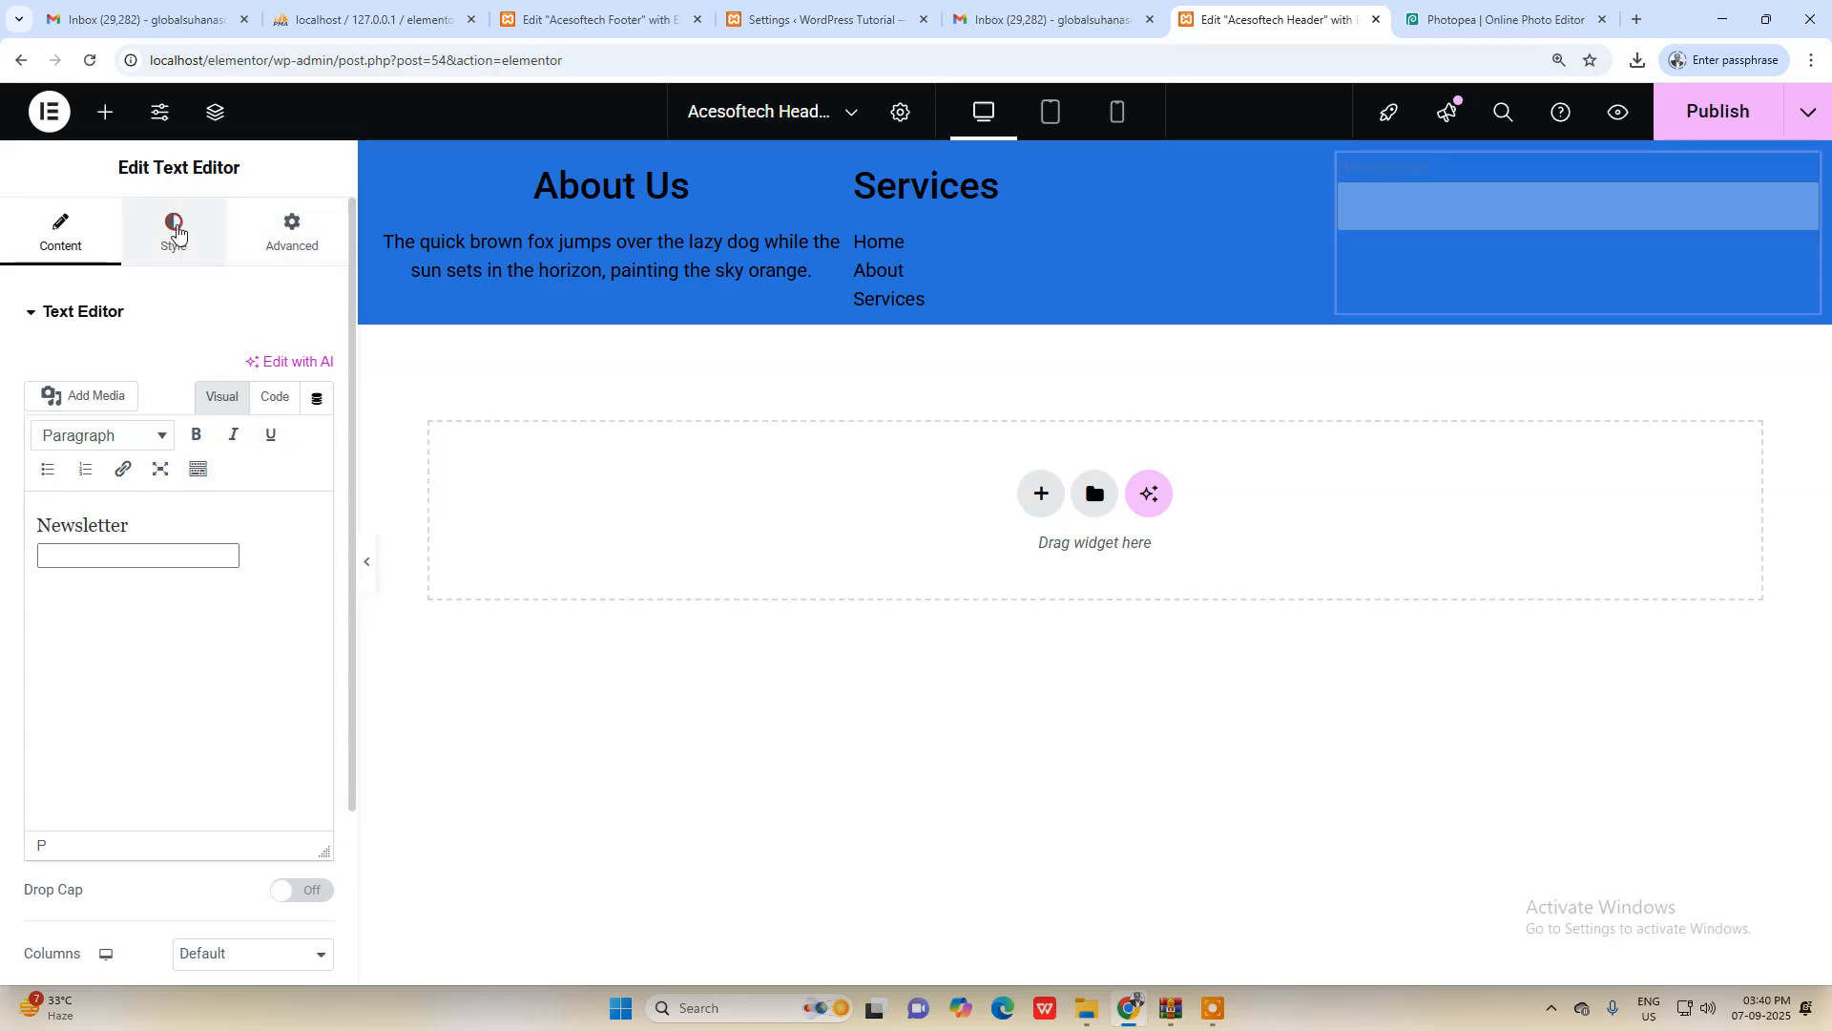
left_click(321, 689)
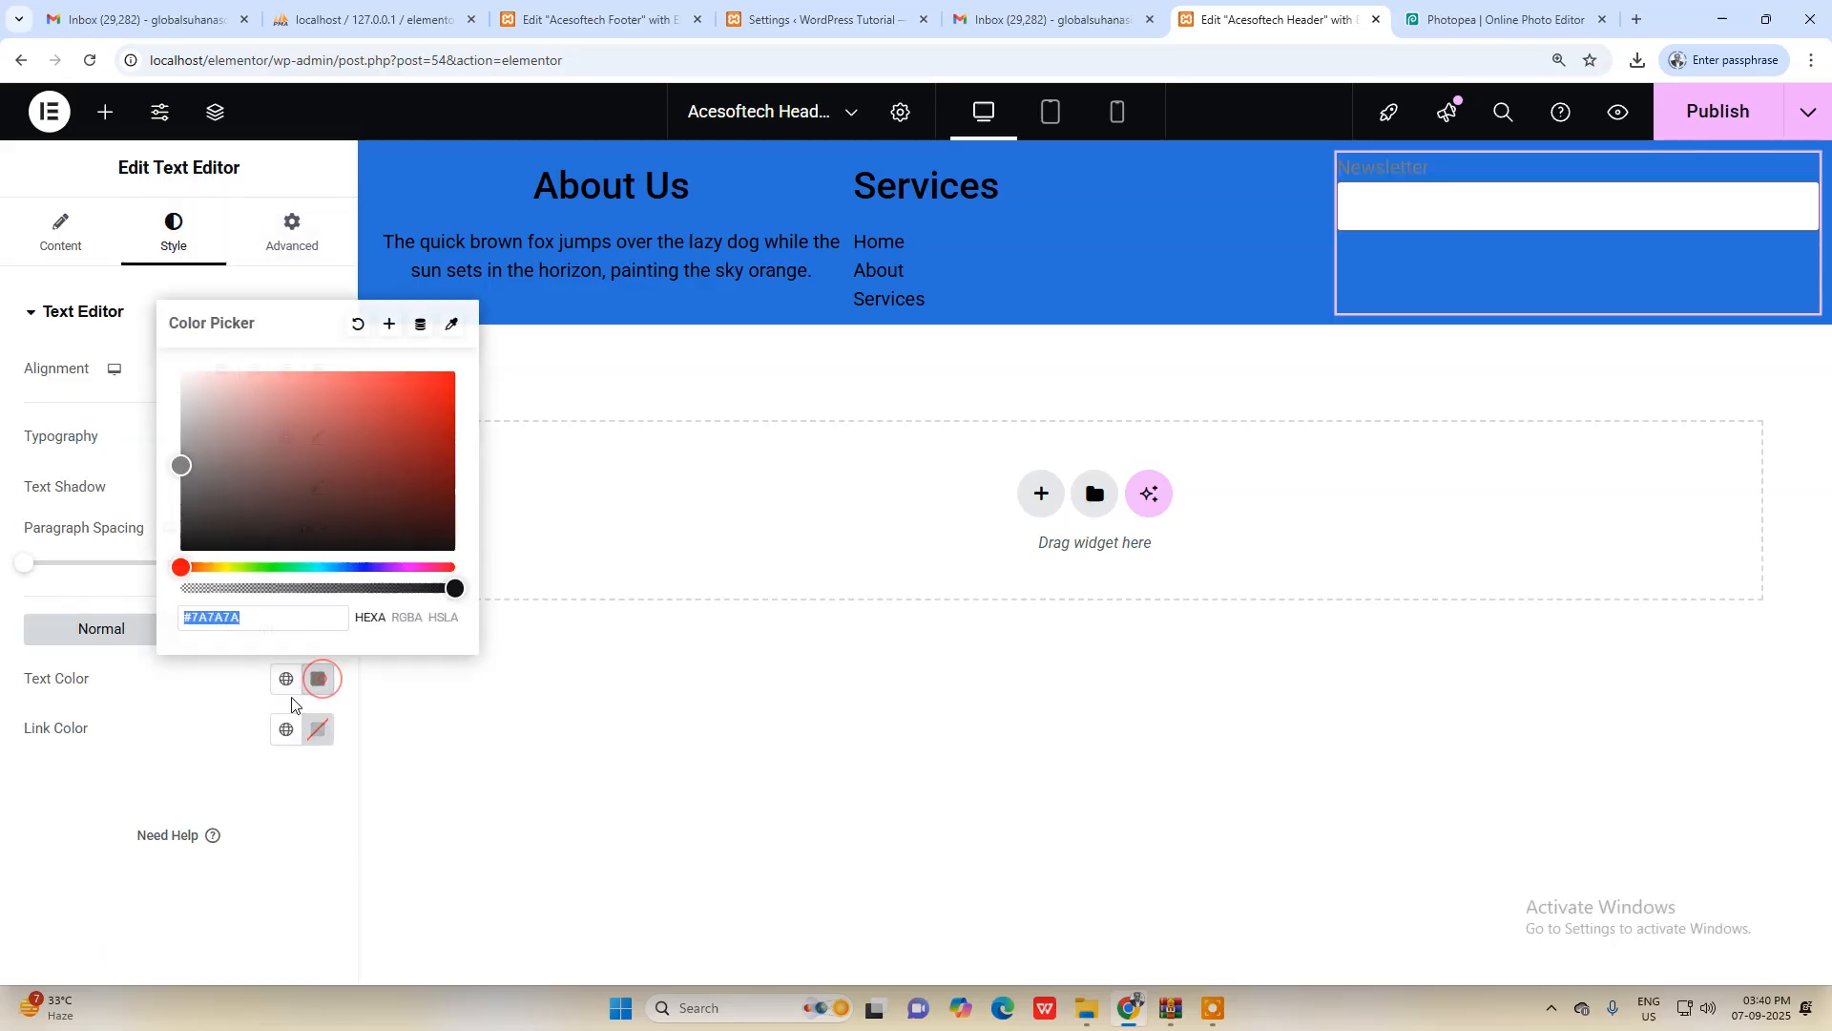
left_click_drag(262, 524, 233, 642)
left_click(1248, 480)
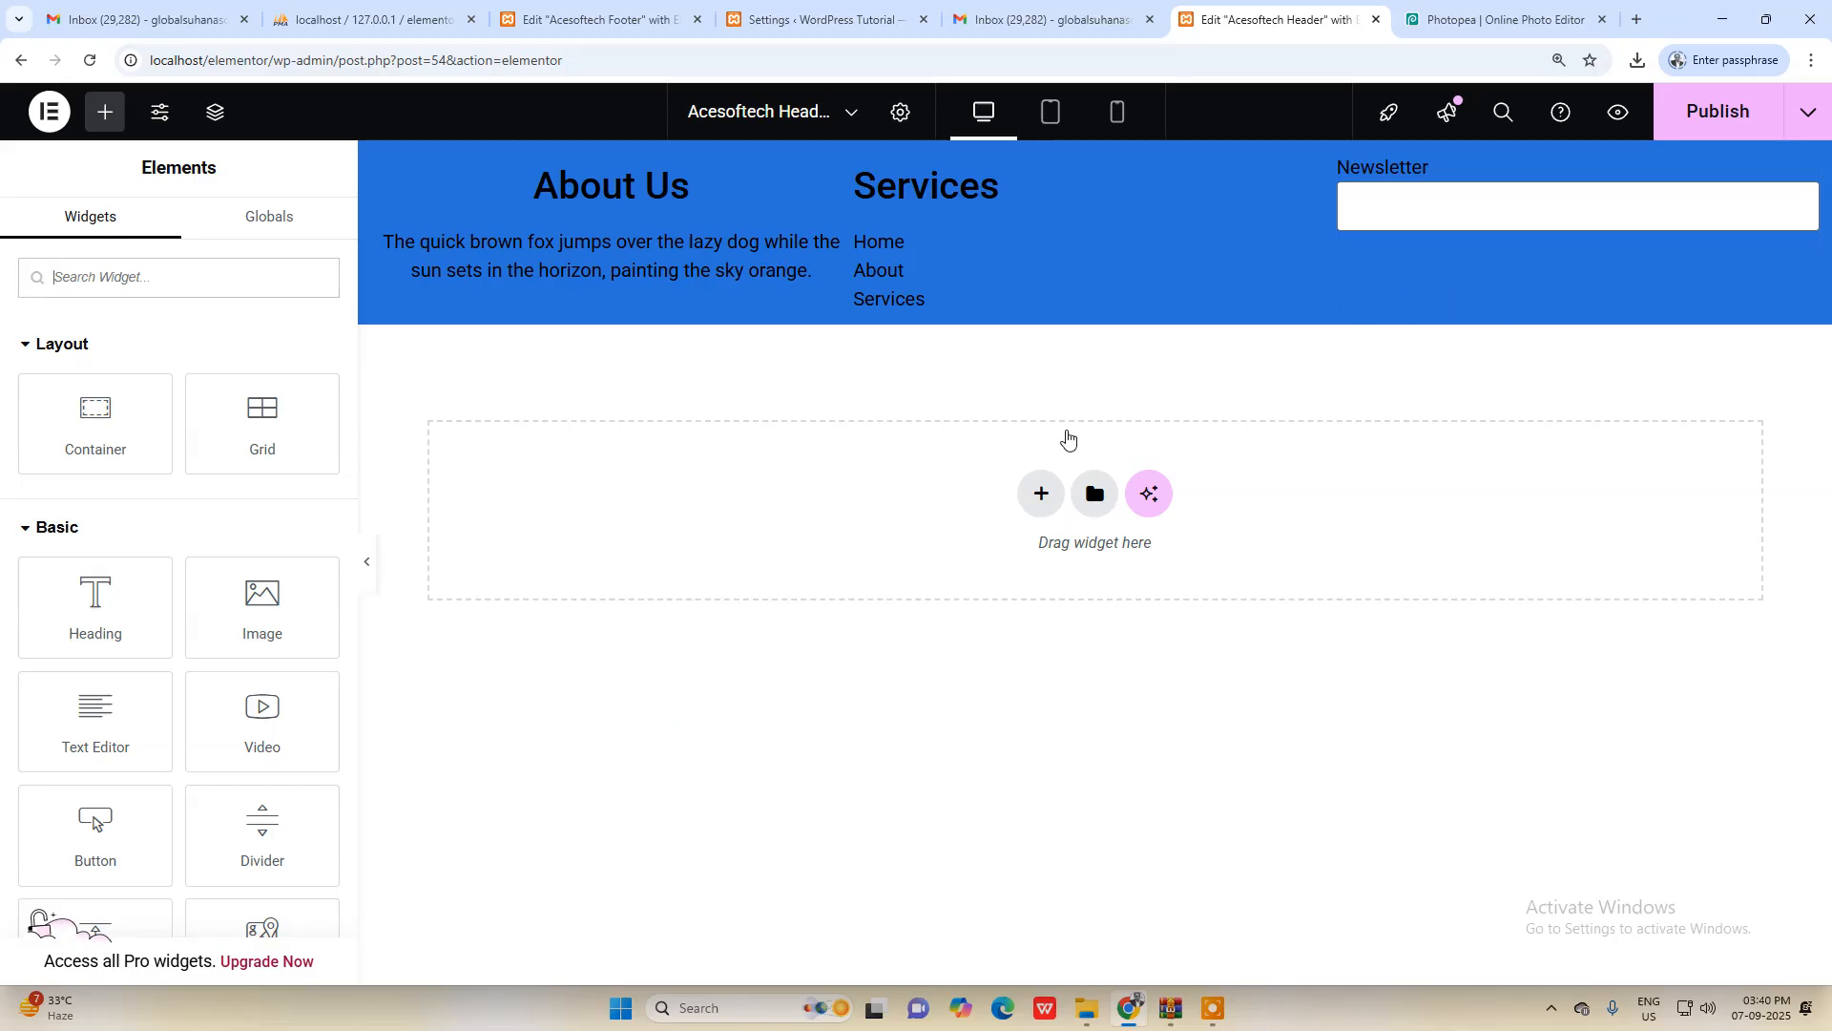
left_click(1732, 122)
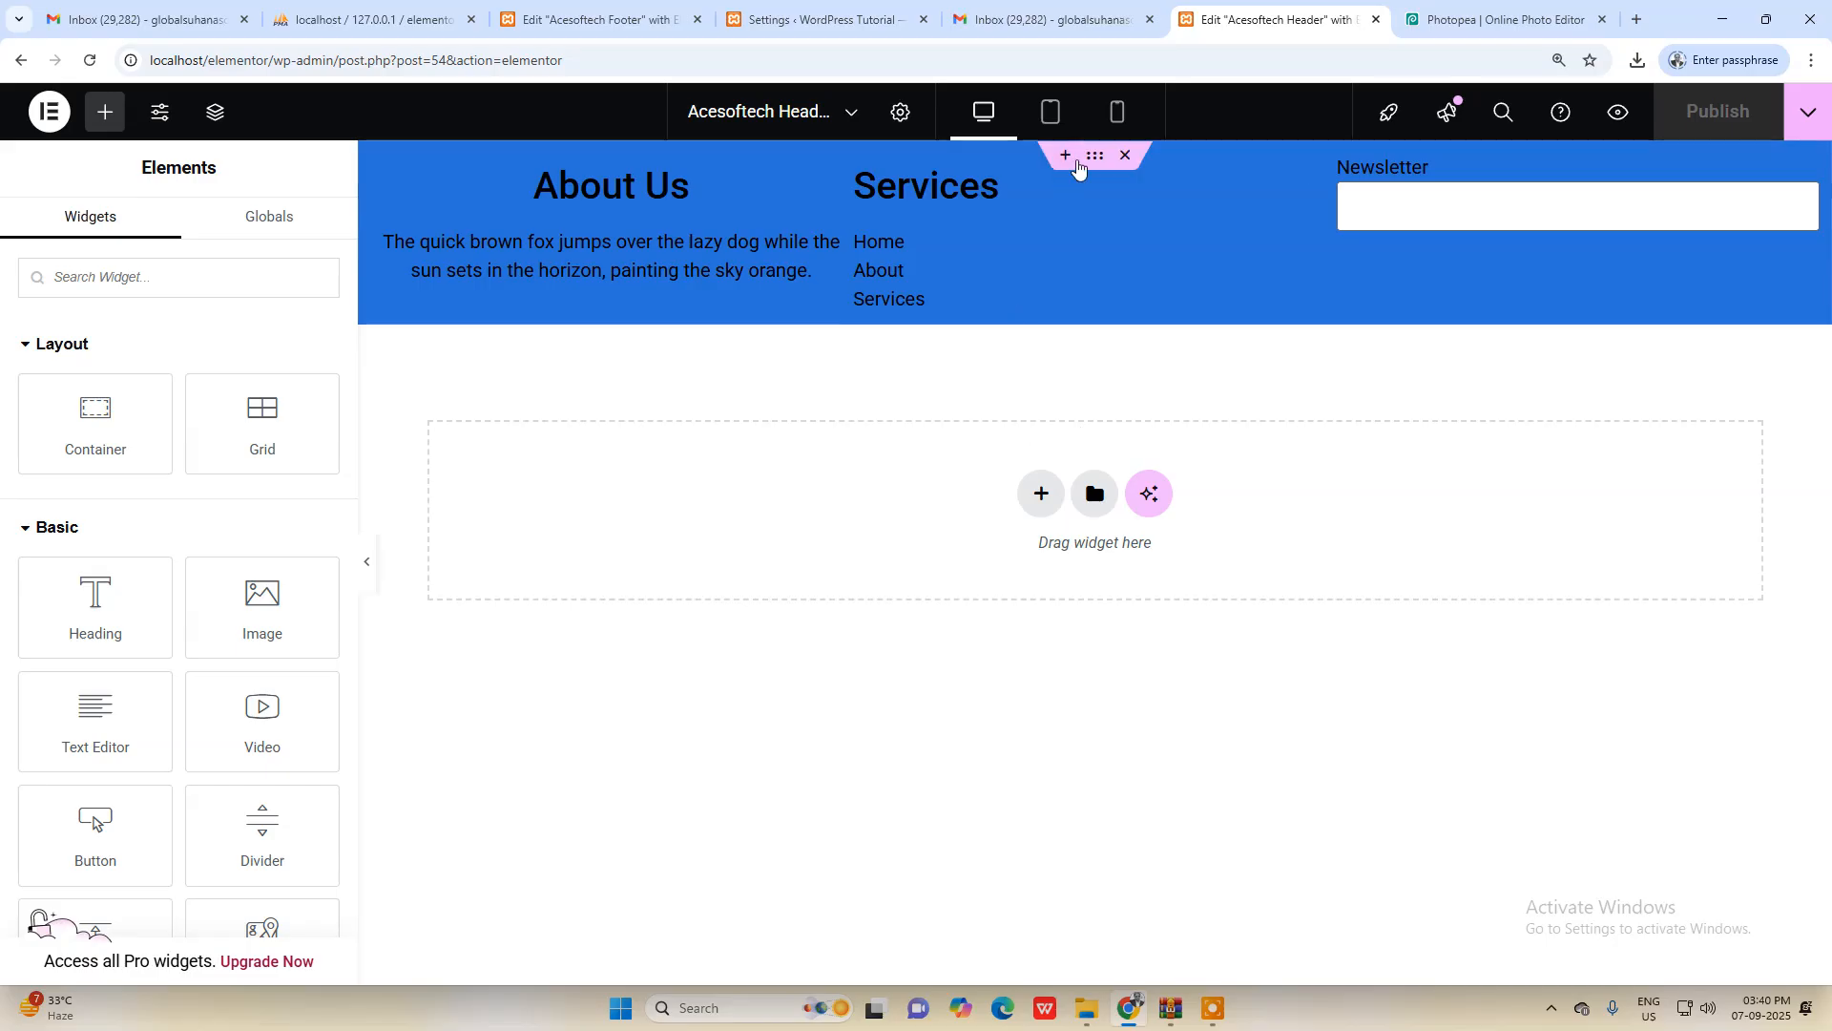
Step: Close the template's editor tab and examine the mockup's sections between header and footer in Photopea
left_click(1376, 20)
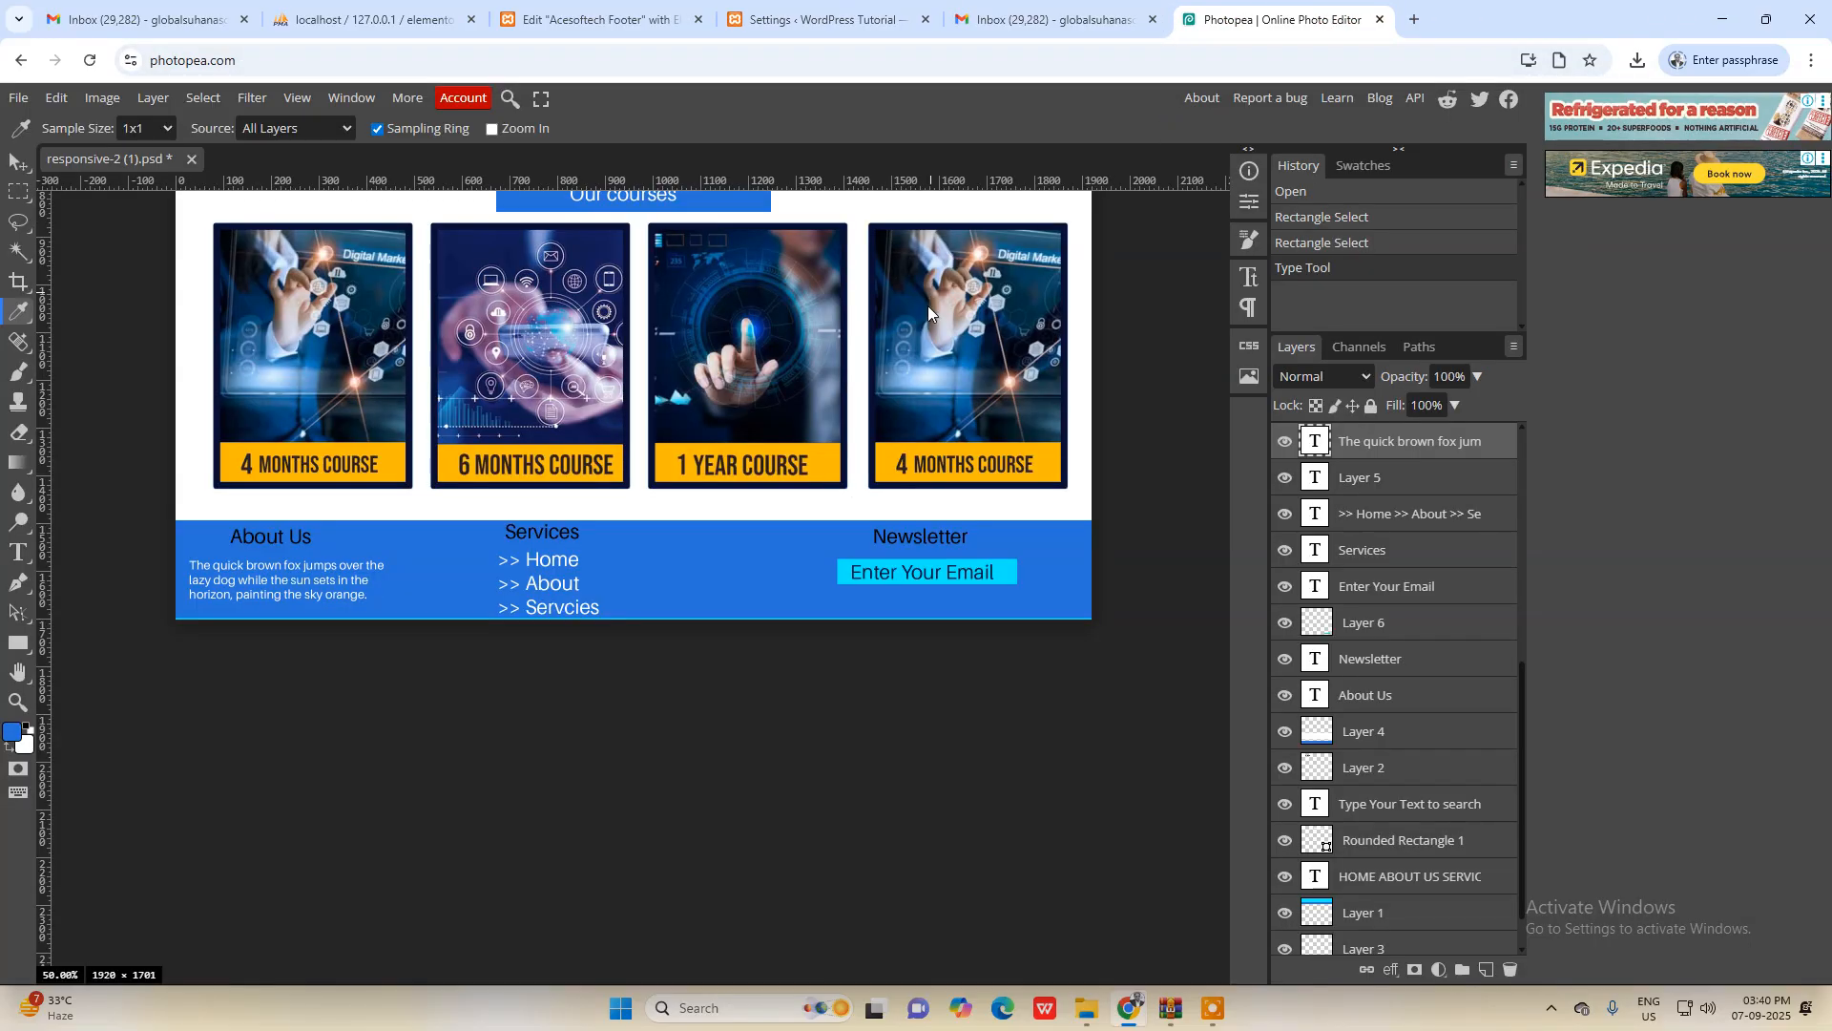
scroll(919, 302, "up", 9)
scroll(920, 301, "down", 4)
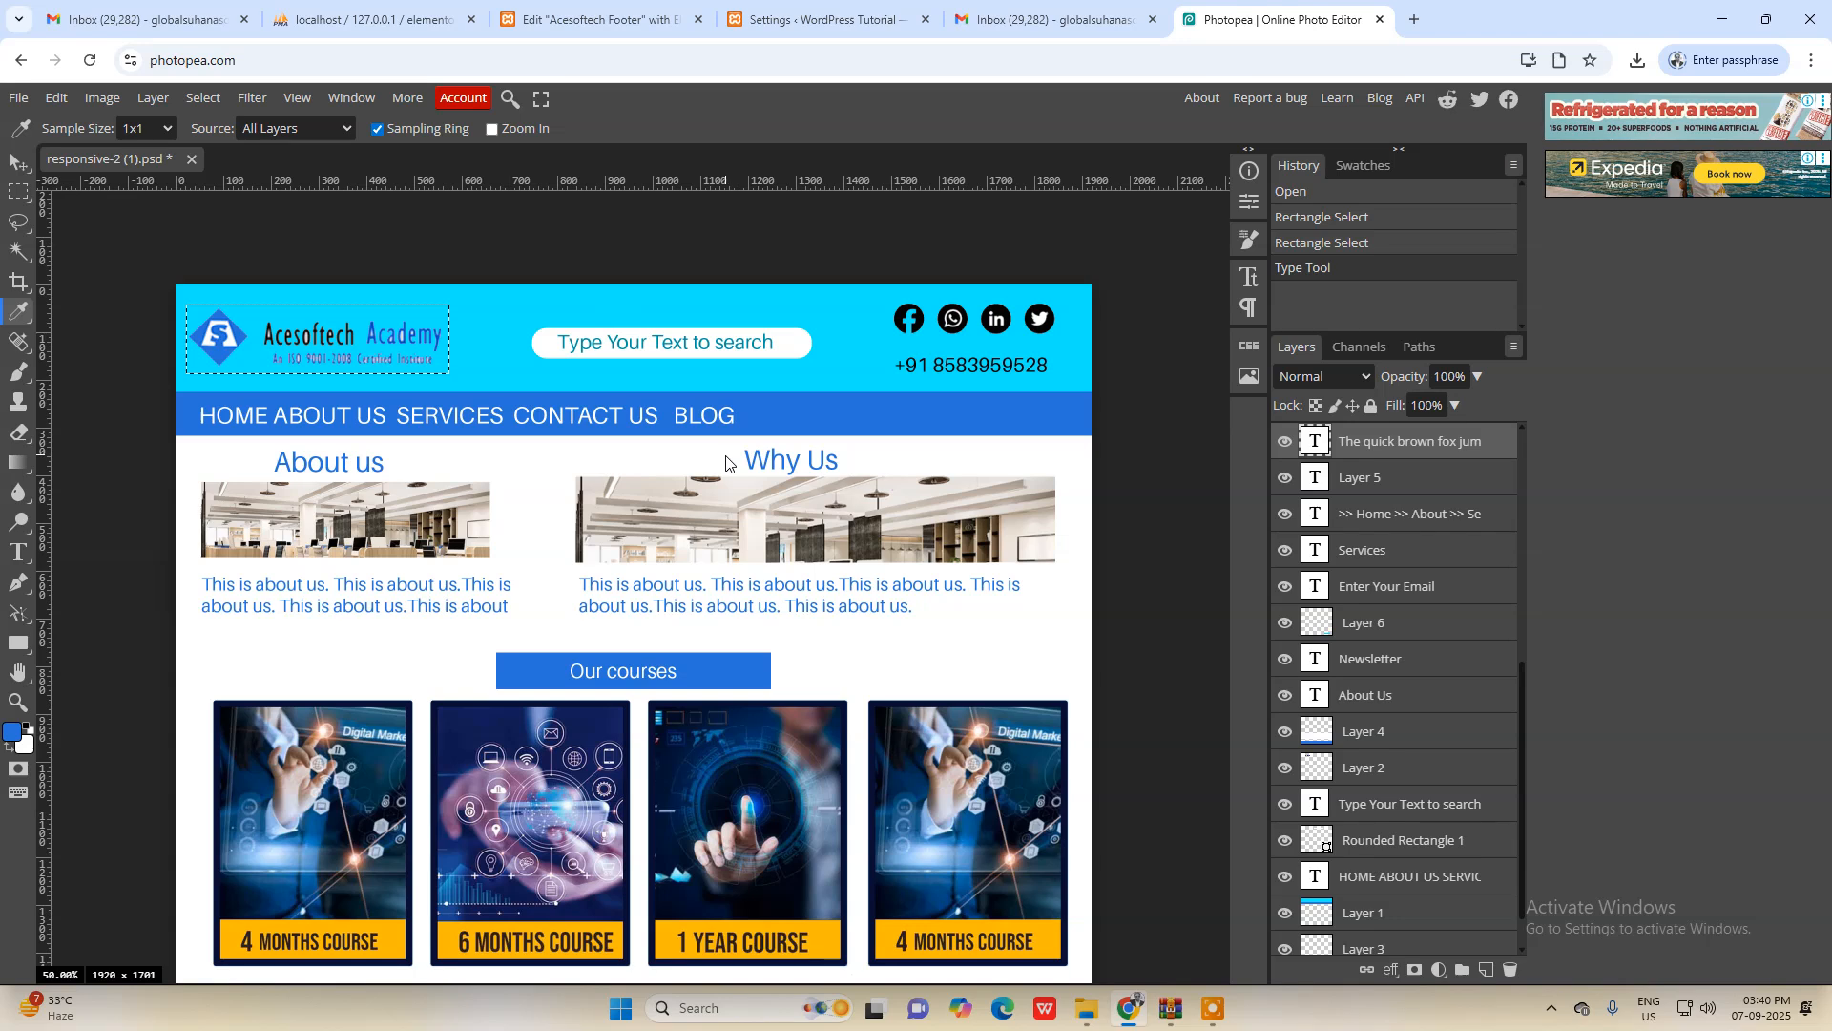
scroll(391, 535, "down", 1)
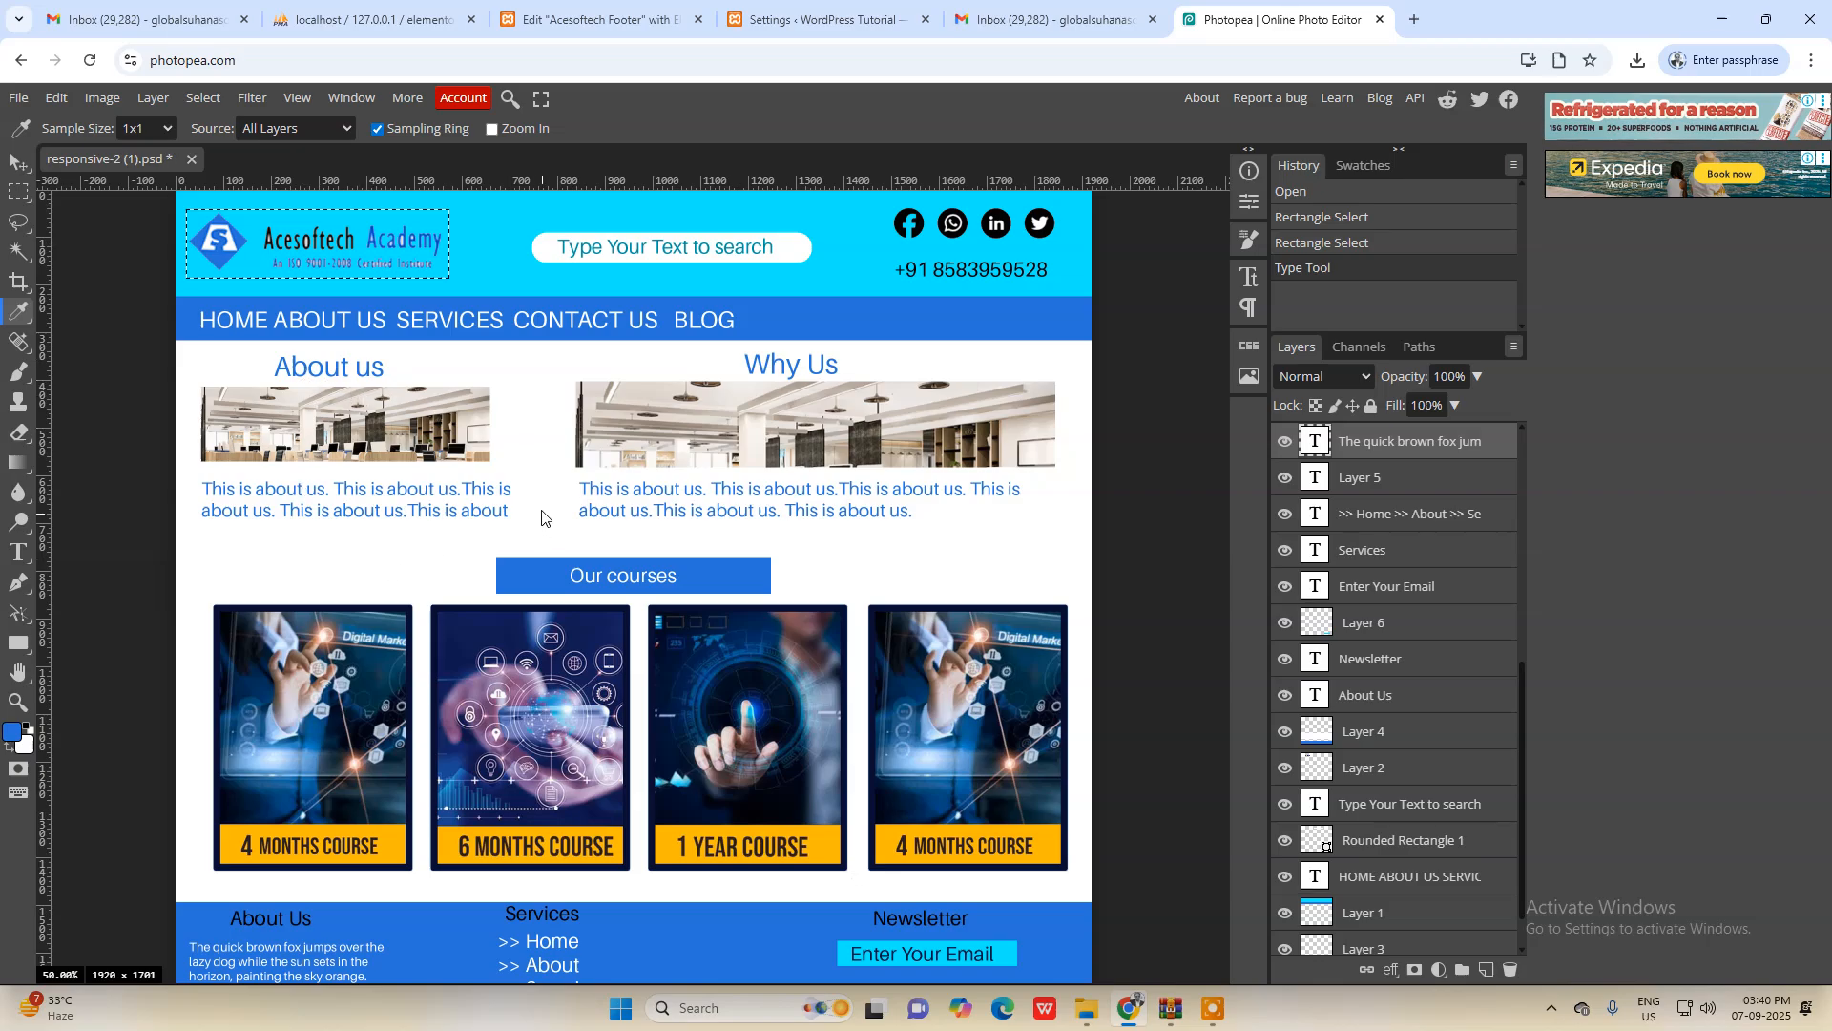
Step: Switch to the Acesoftech Footer editor and leave it for the WordPress dashboard at localhost/elementor/wp-admin/
key("ctrl+shift+Tab")
key("ctrl+shift+Tab")
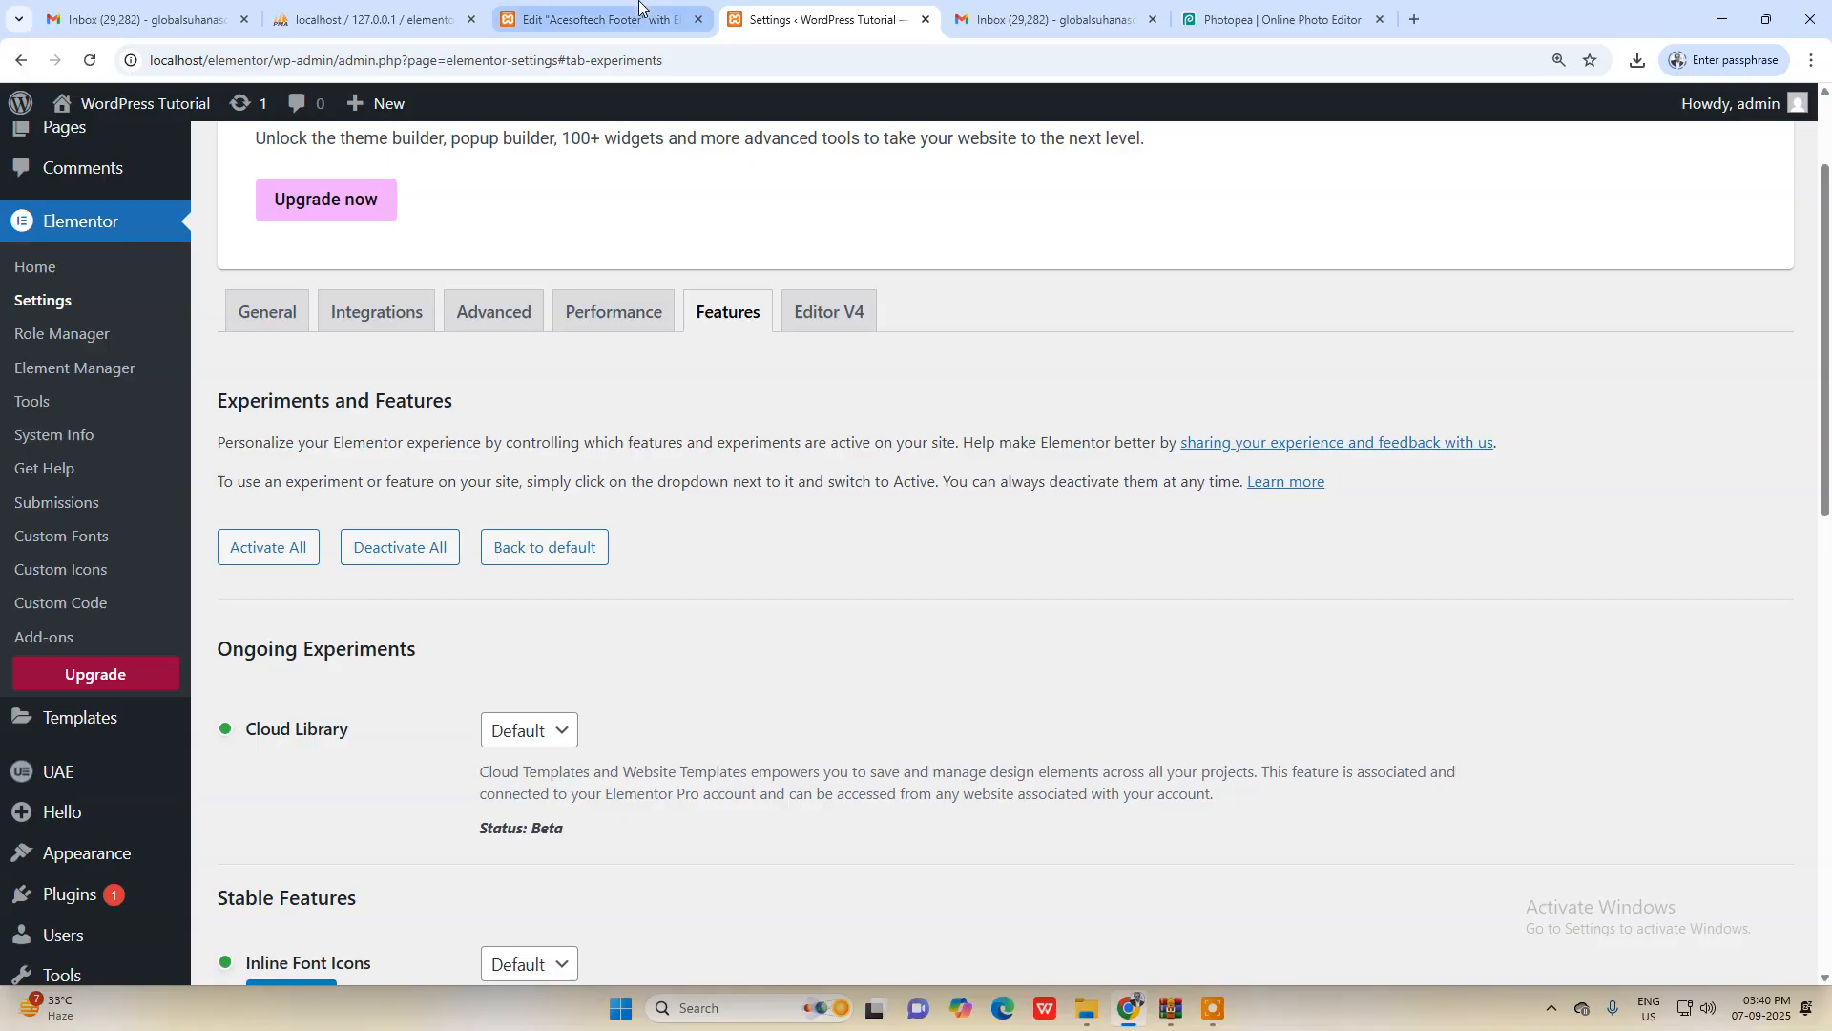
left_click(605, 20)
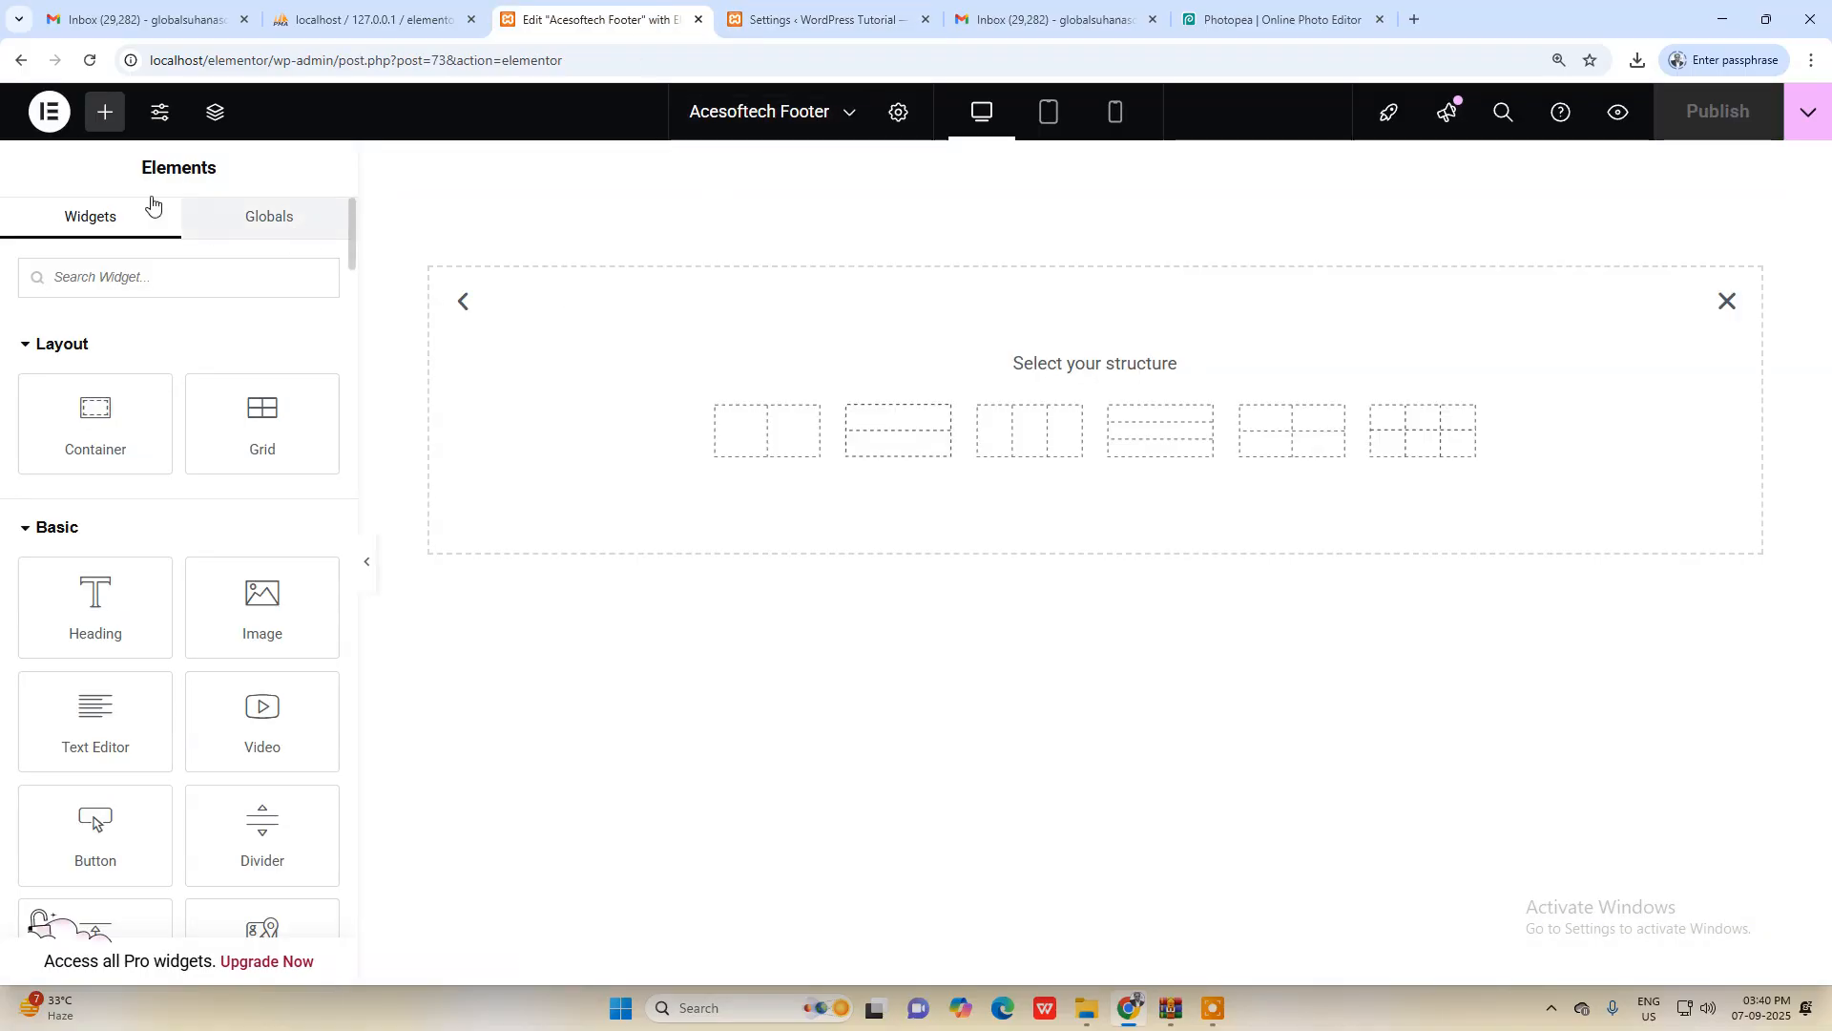
left_click(49, 110)
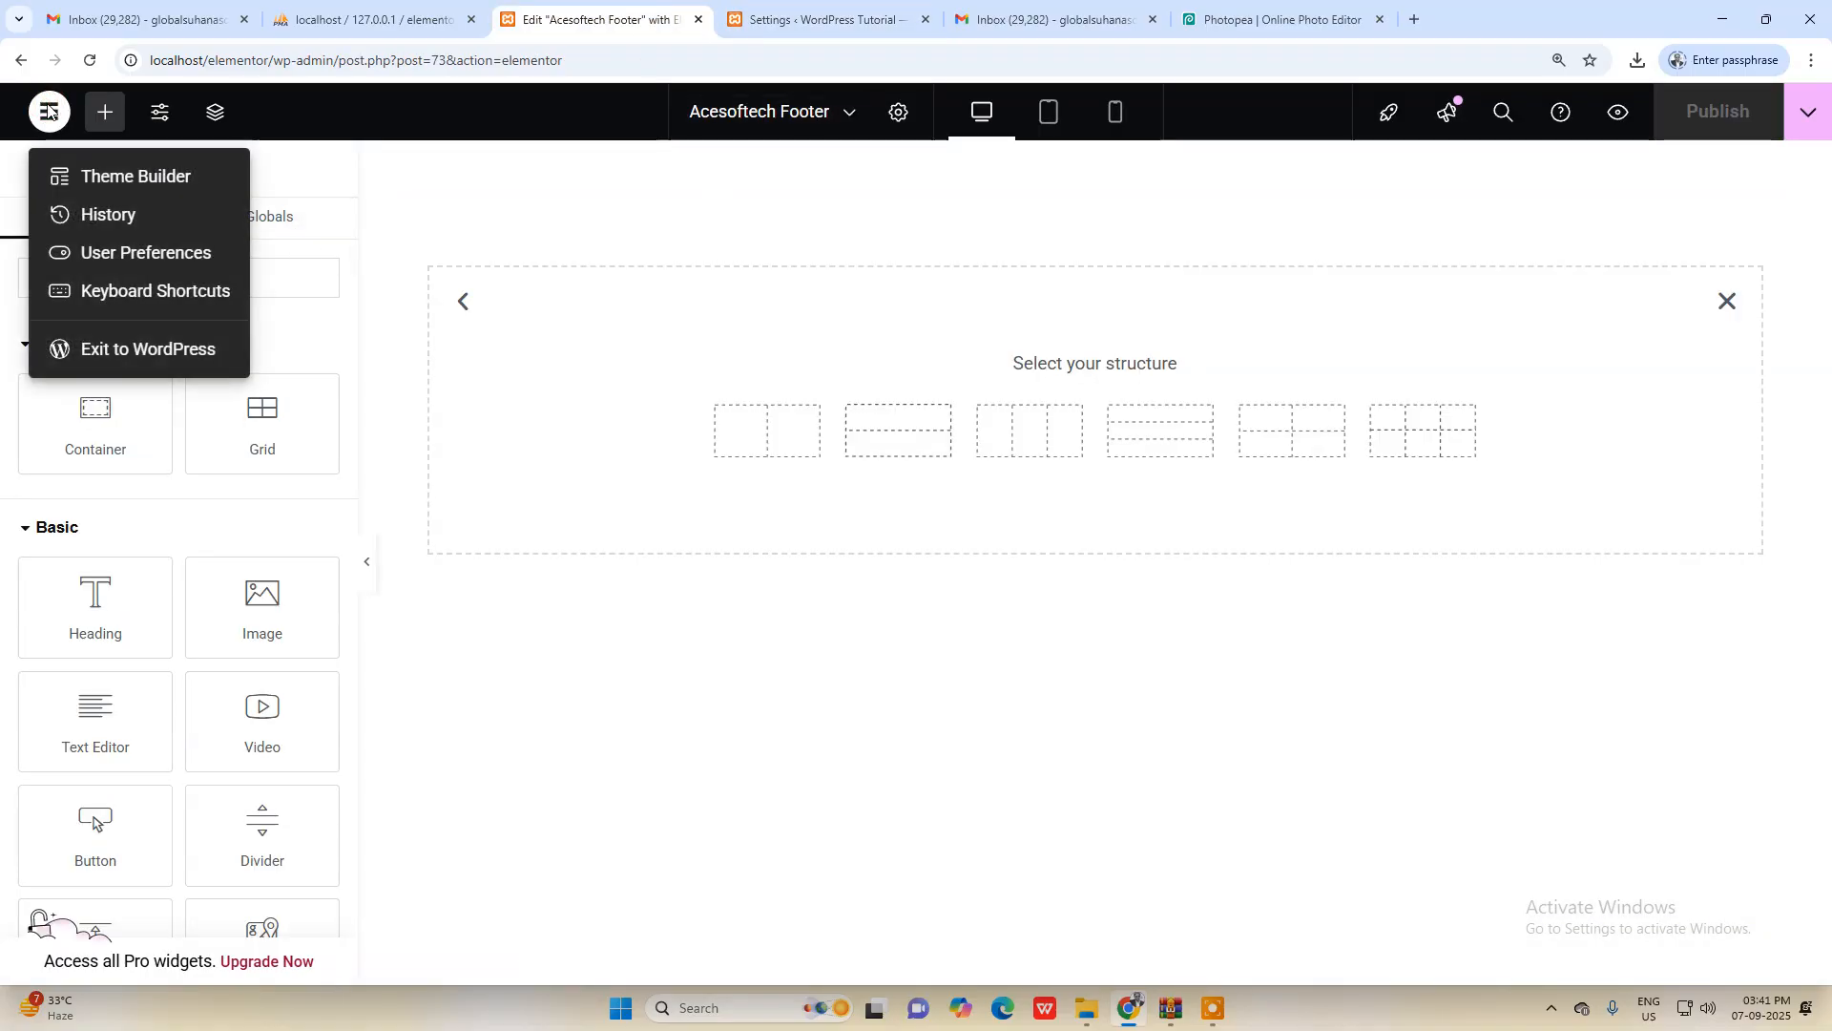
left_click(57, 163)
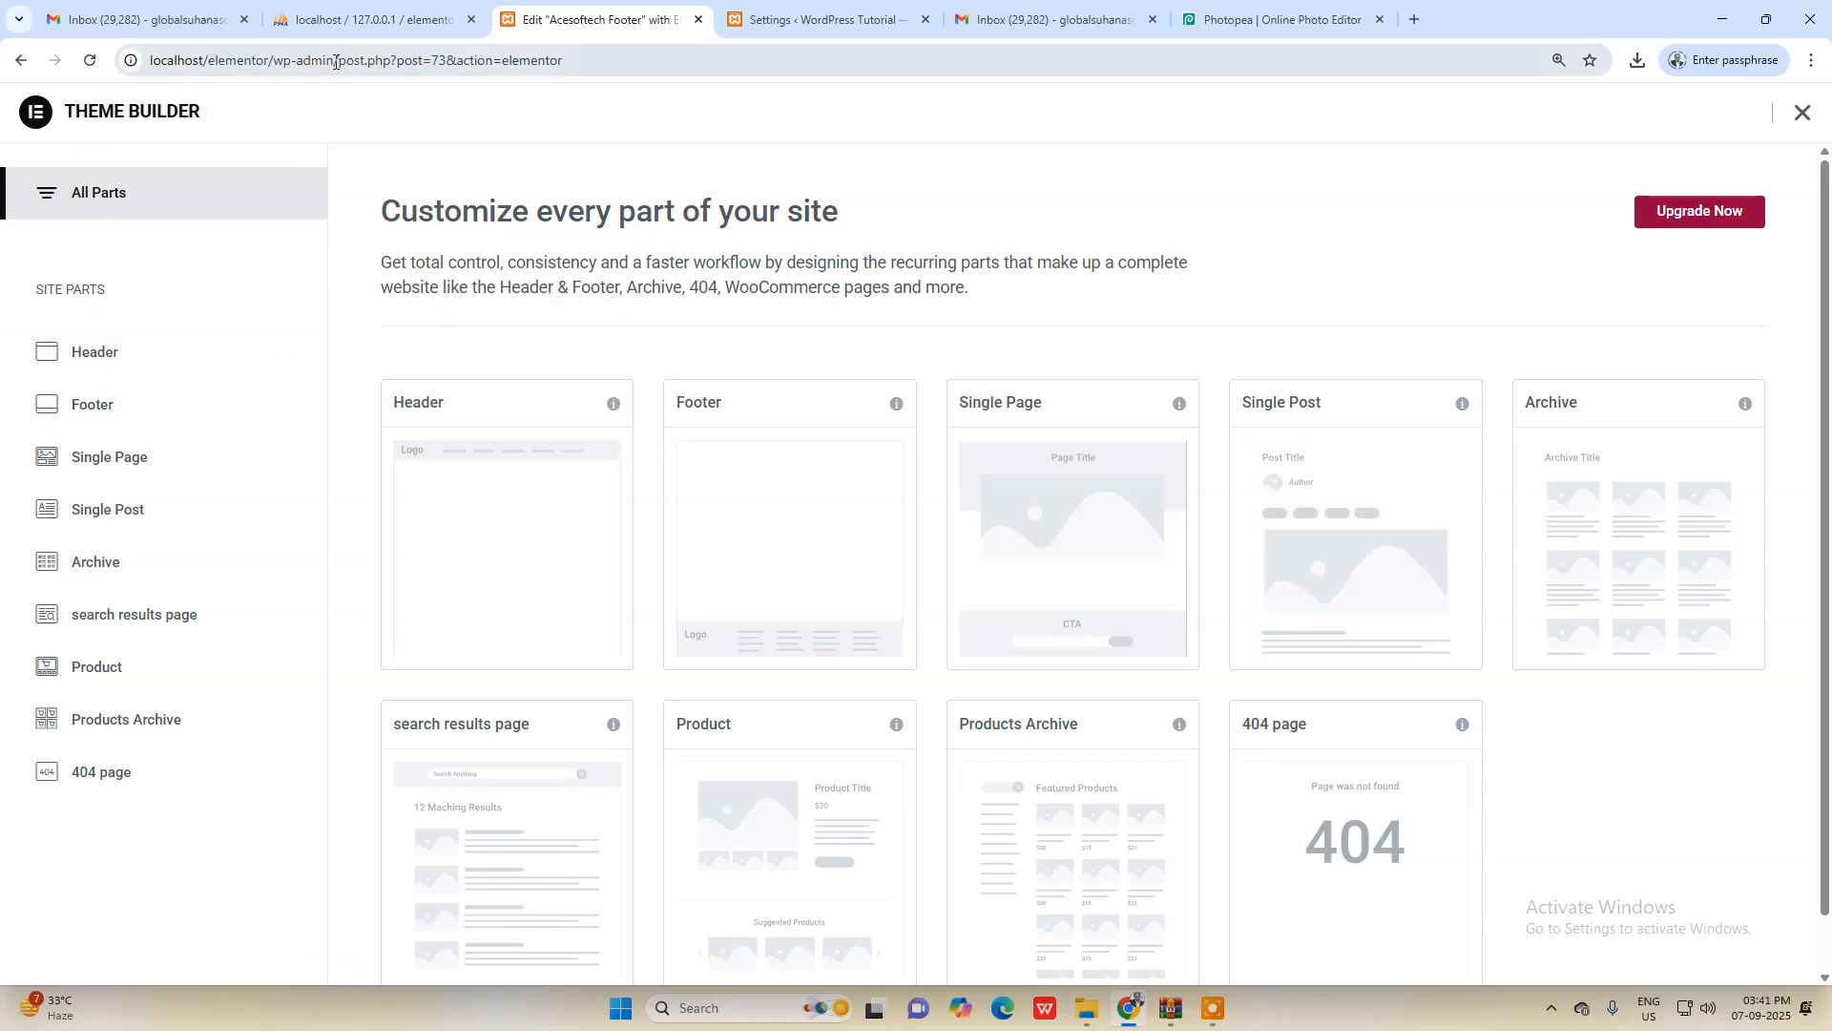
left_click_drag(334, 61, 869, 92)
key("BackSpace")
key("Return")
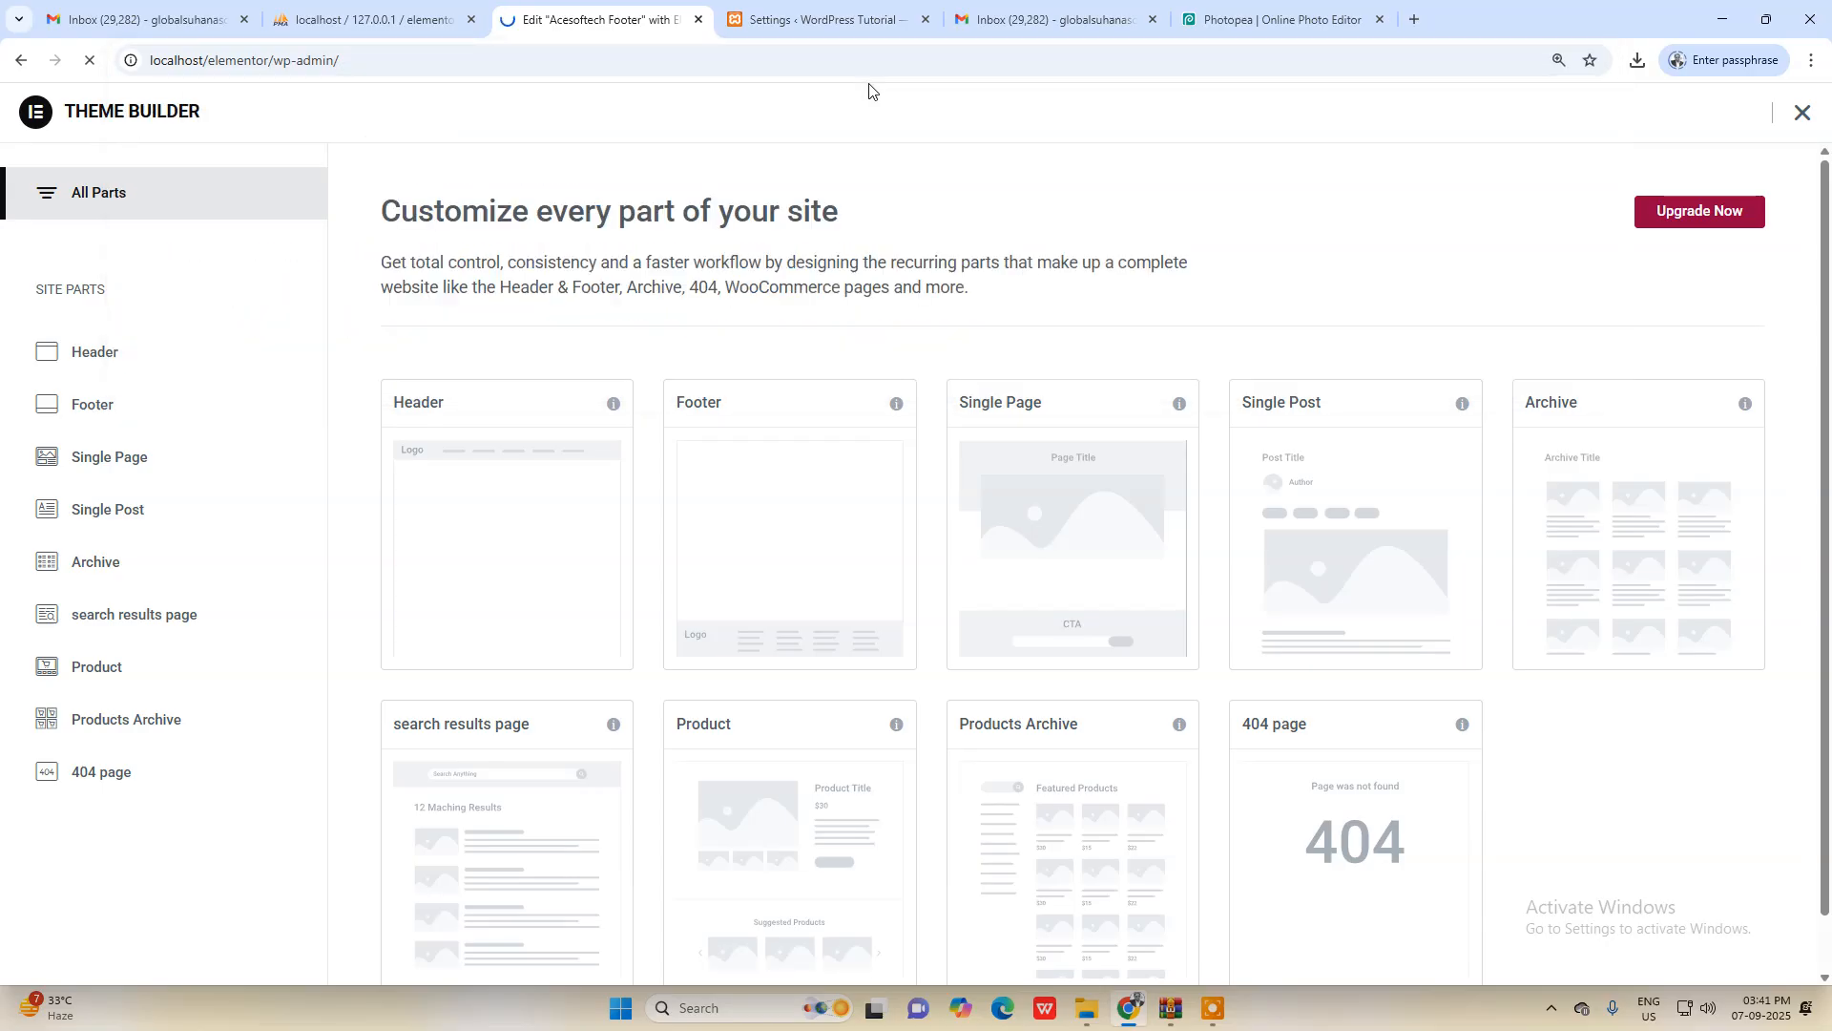
Step: Open the Acesoftech Home page from the list of all pages for editing with Elementor
mouse_move(143, 379)
left_click(250, 380)
scroll(707, 549, "down", 4)
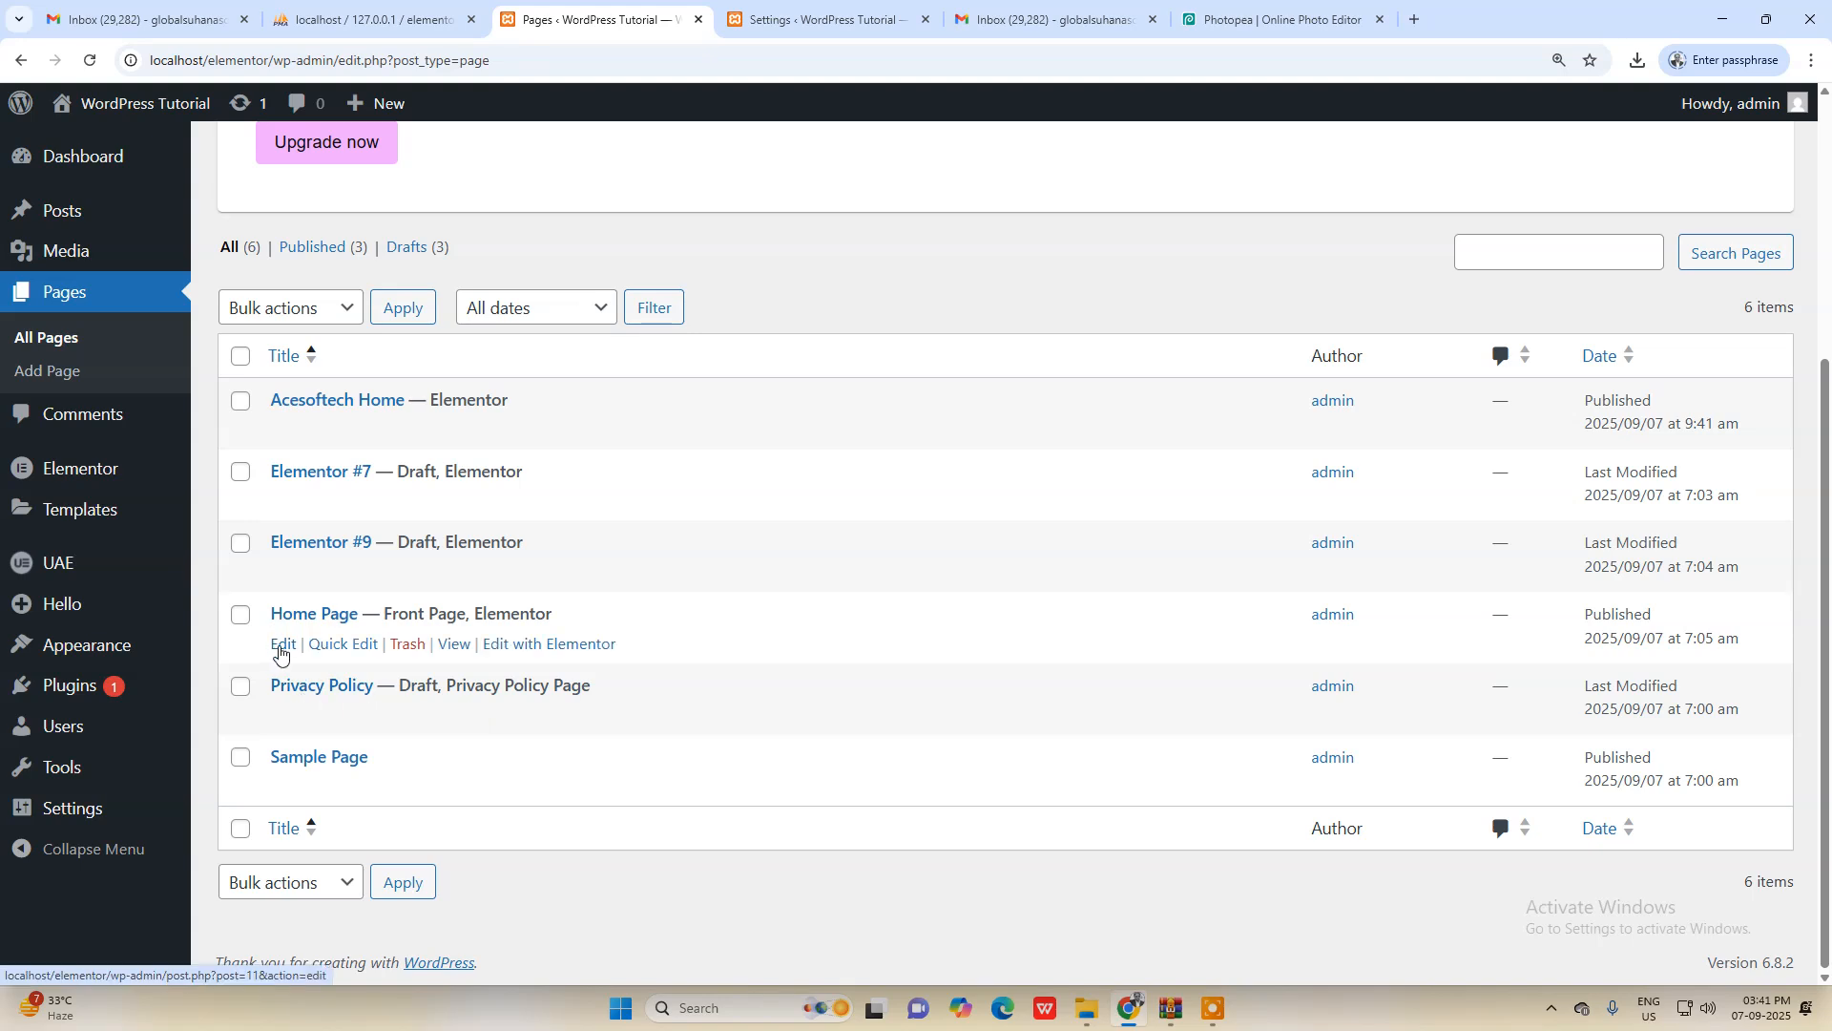
left_click(552, 431)
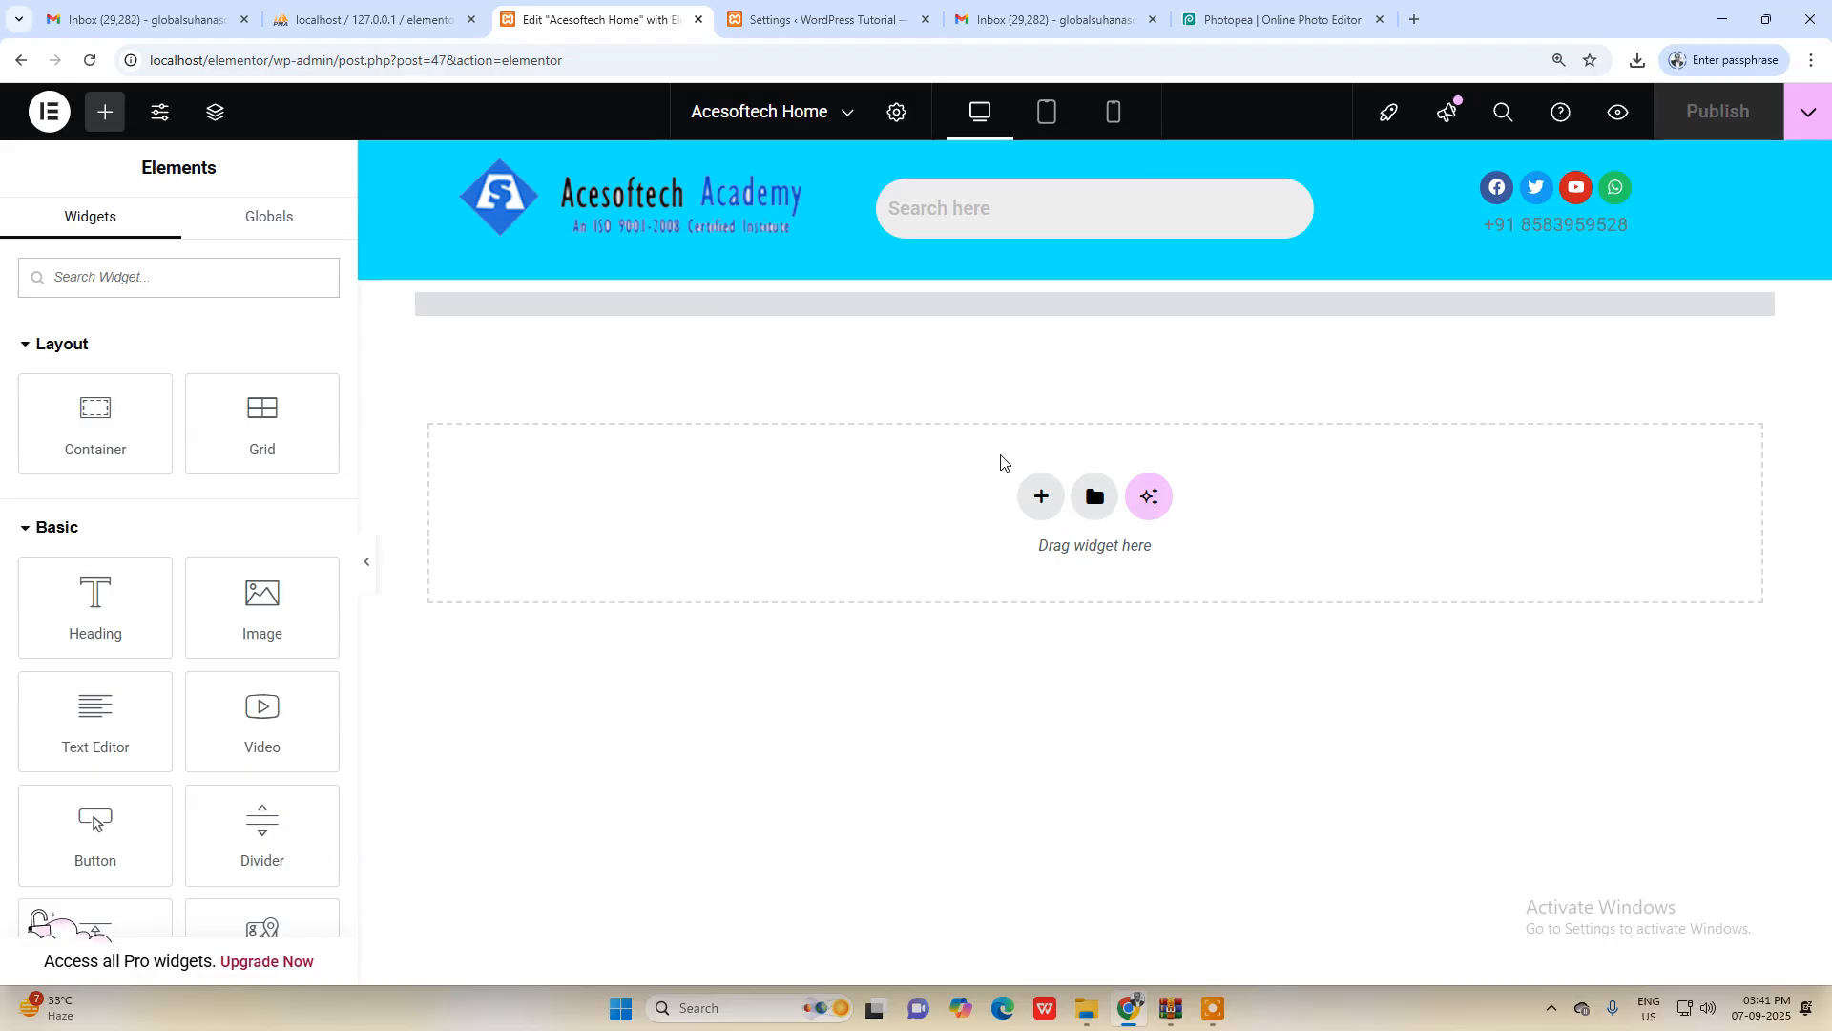
Step: Start a new container on the page and place the page's browser tab beside the Photopea tab
left_click(1040, 496)
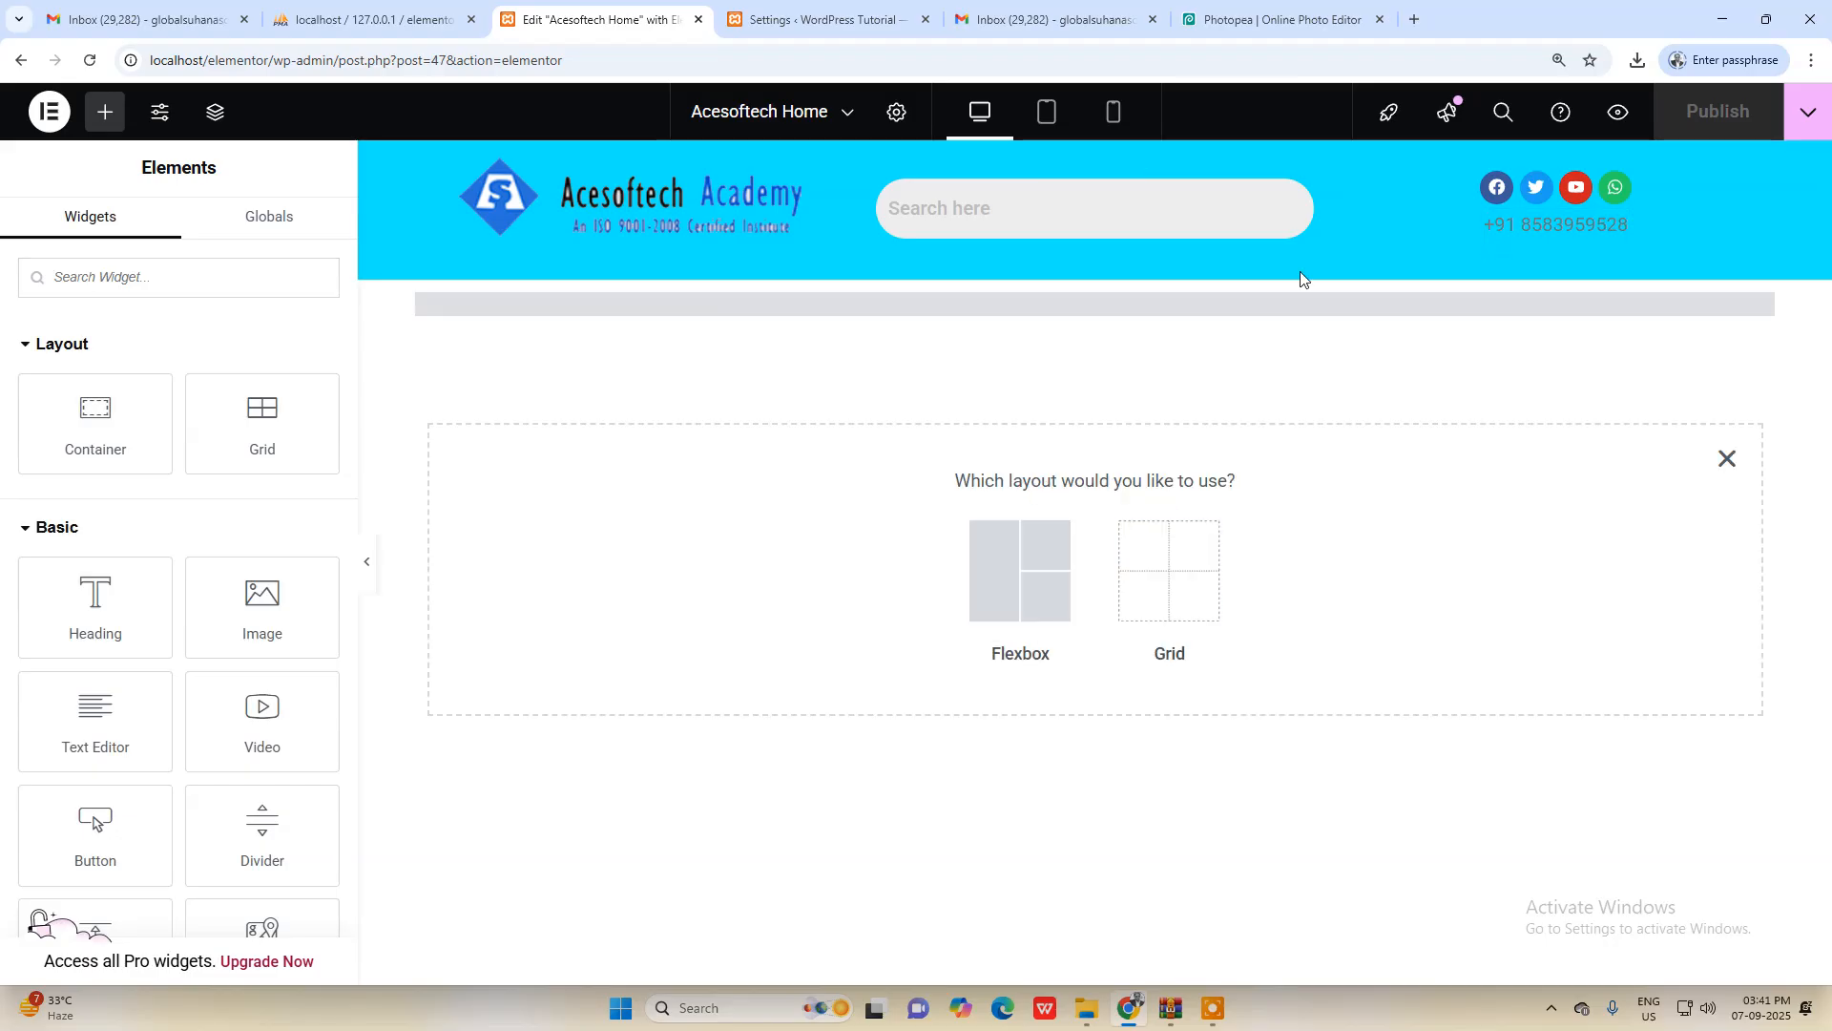
left_click(1267, 13)
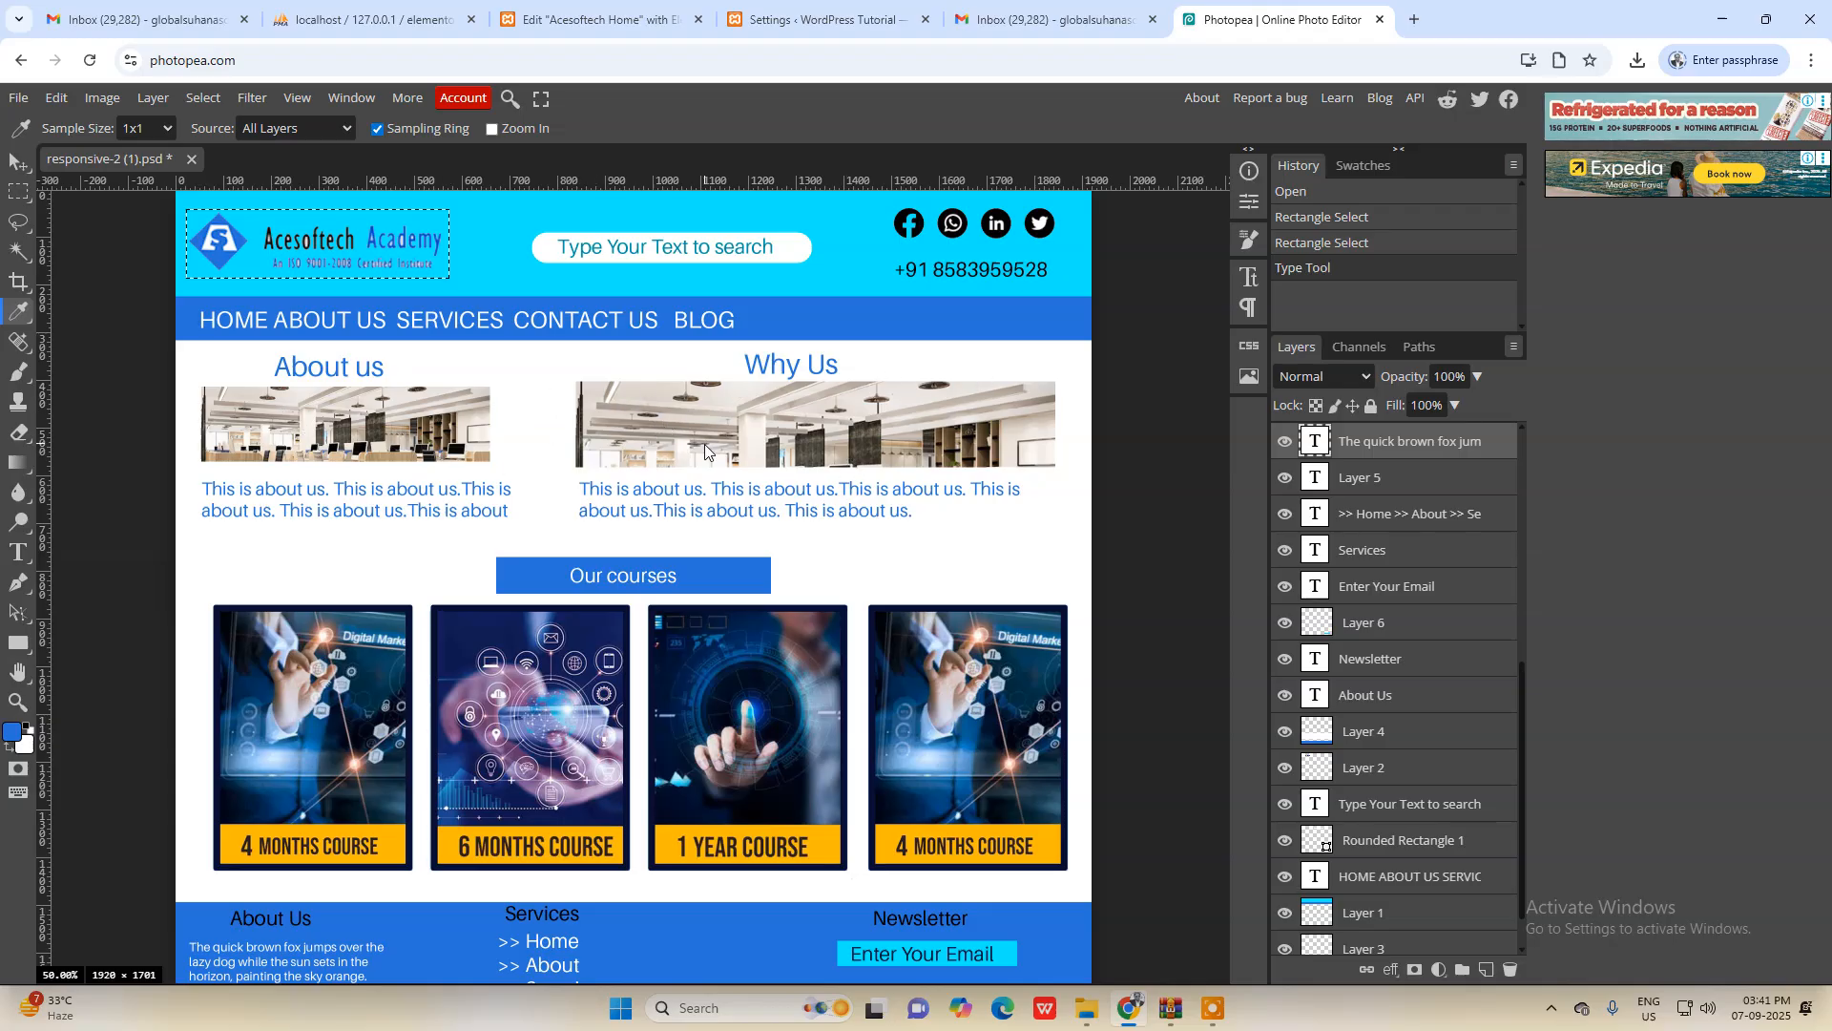
left_click_drag(771, 10, 998, 46)
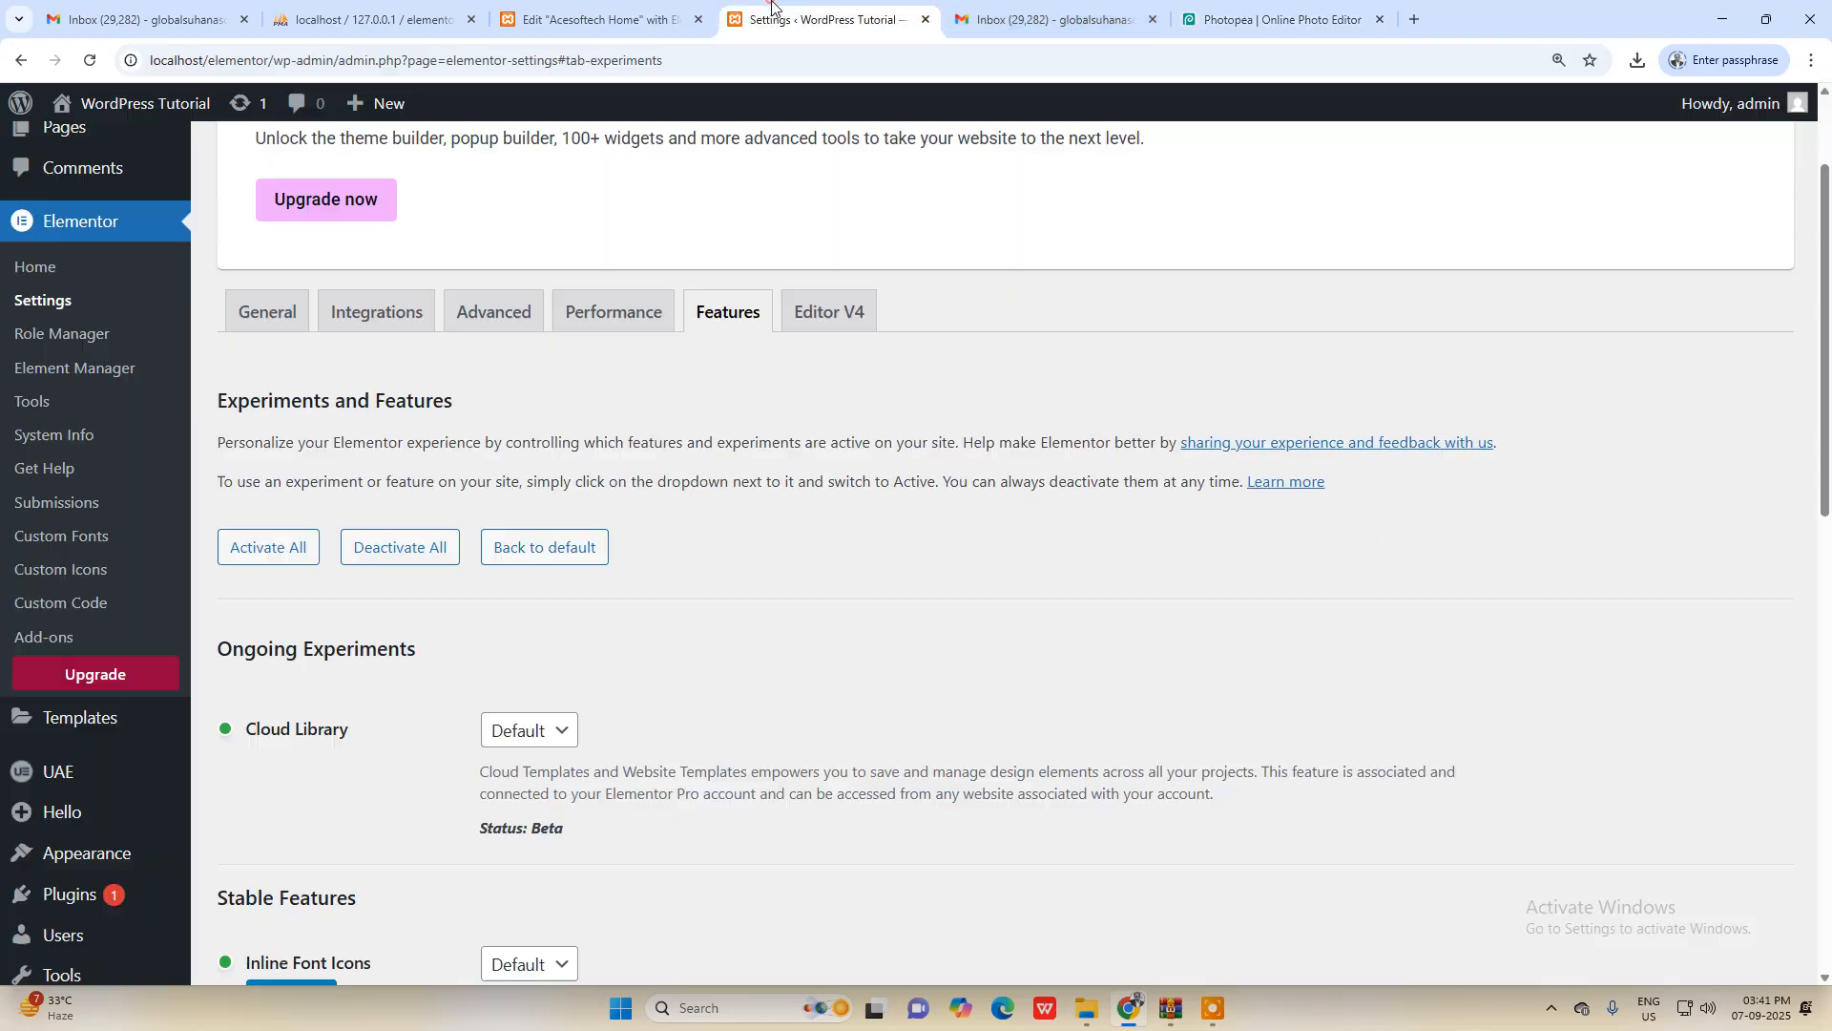
left_click_drag(640, 19, 1097, 24)
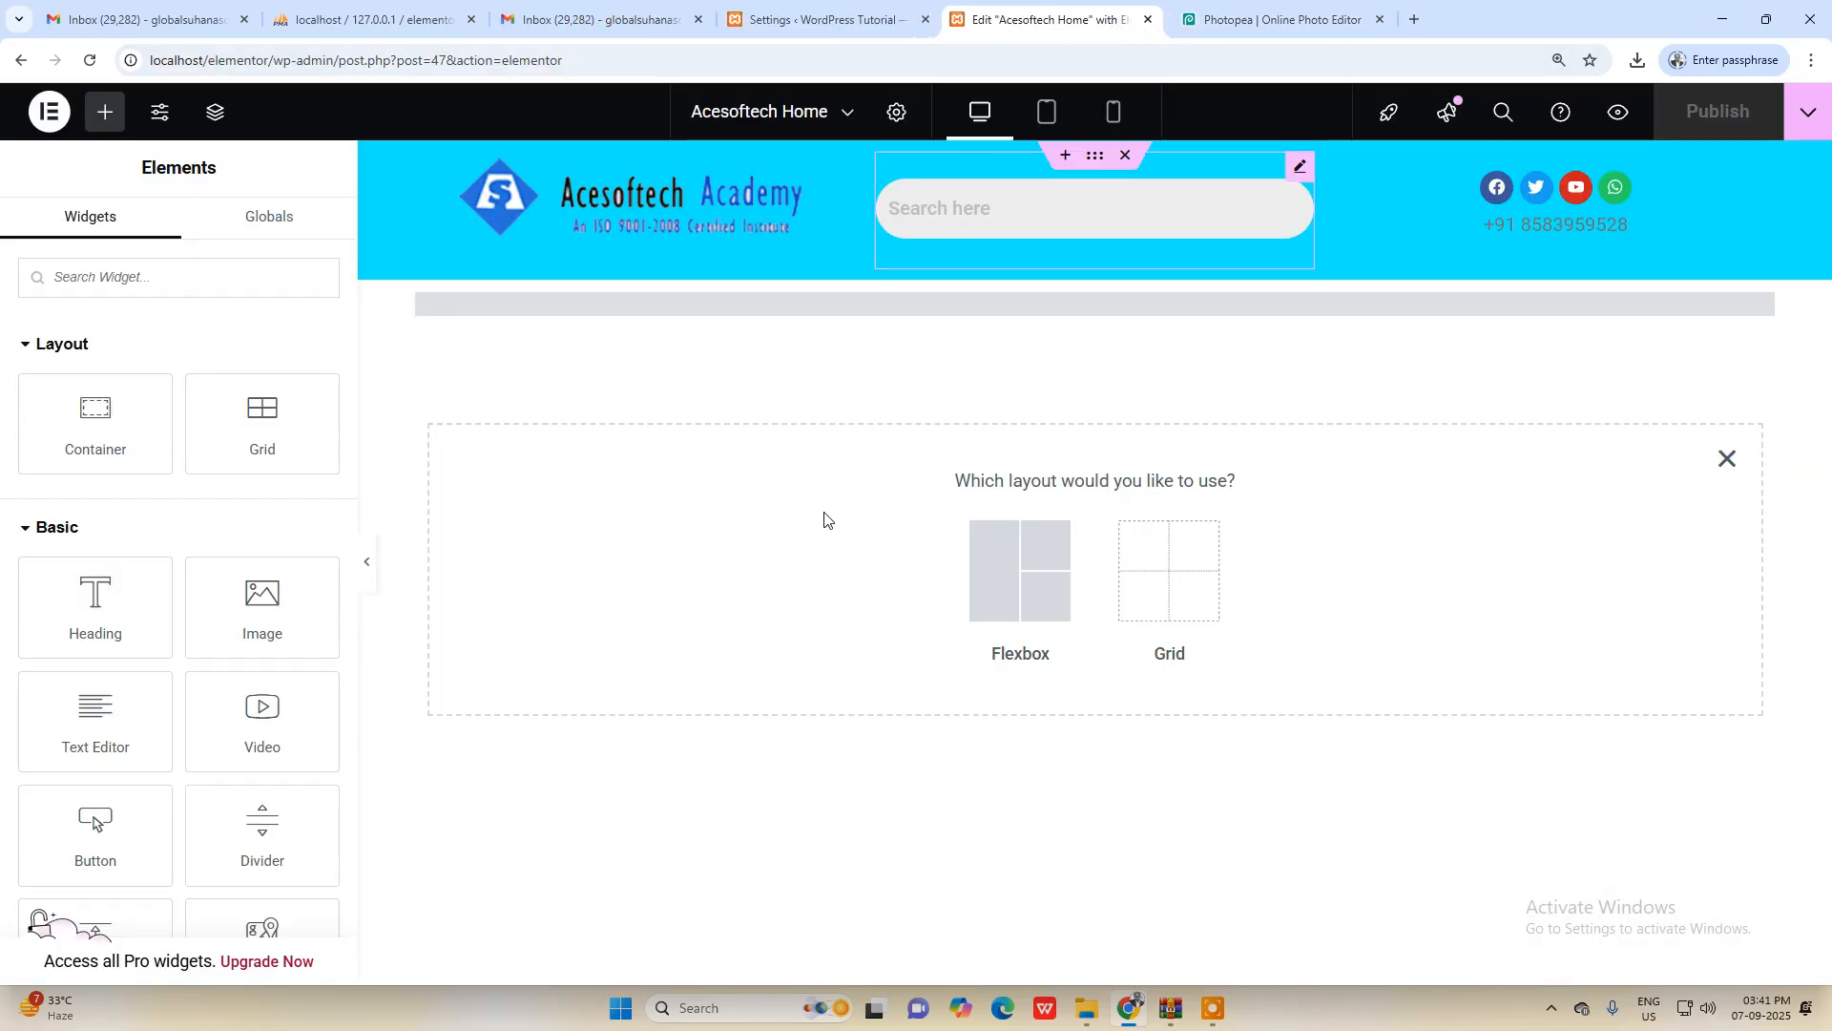
Step: Add a grid container with the two-by-two structure below the header and set its rows to 1
left_click(1161, 564)
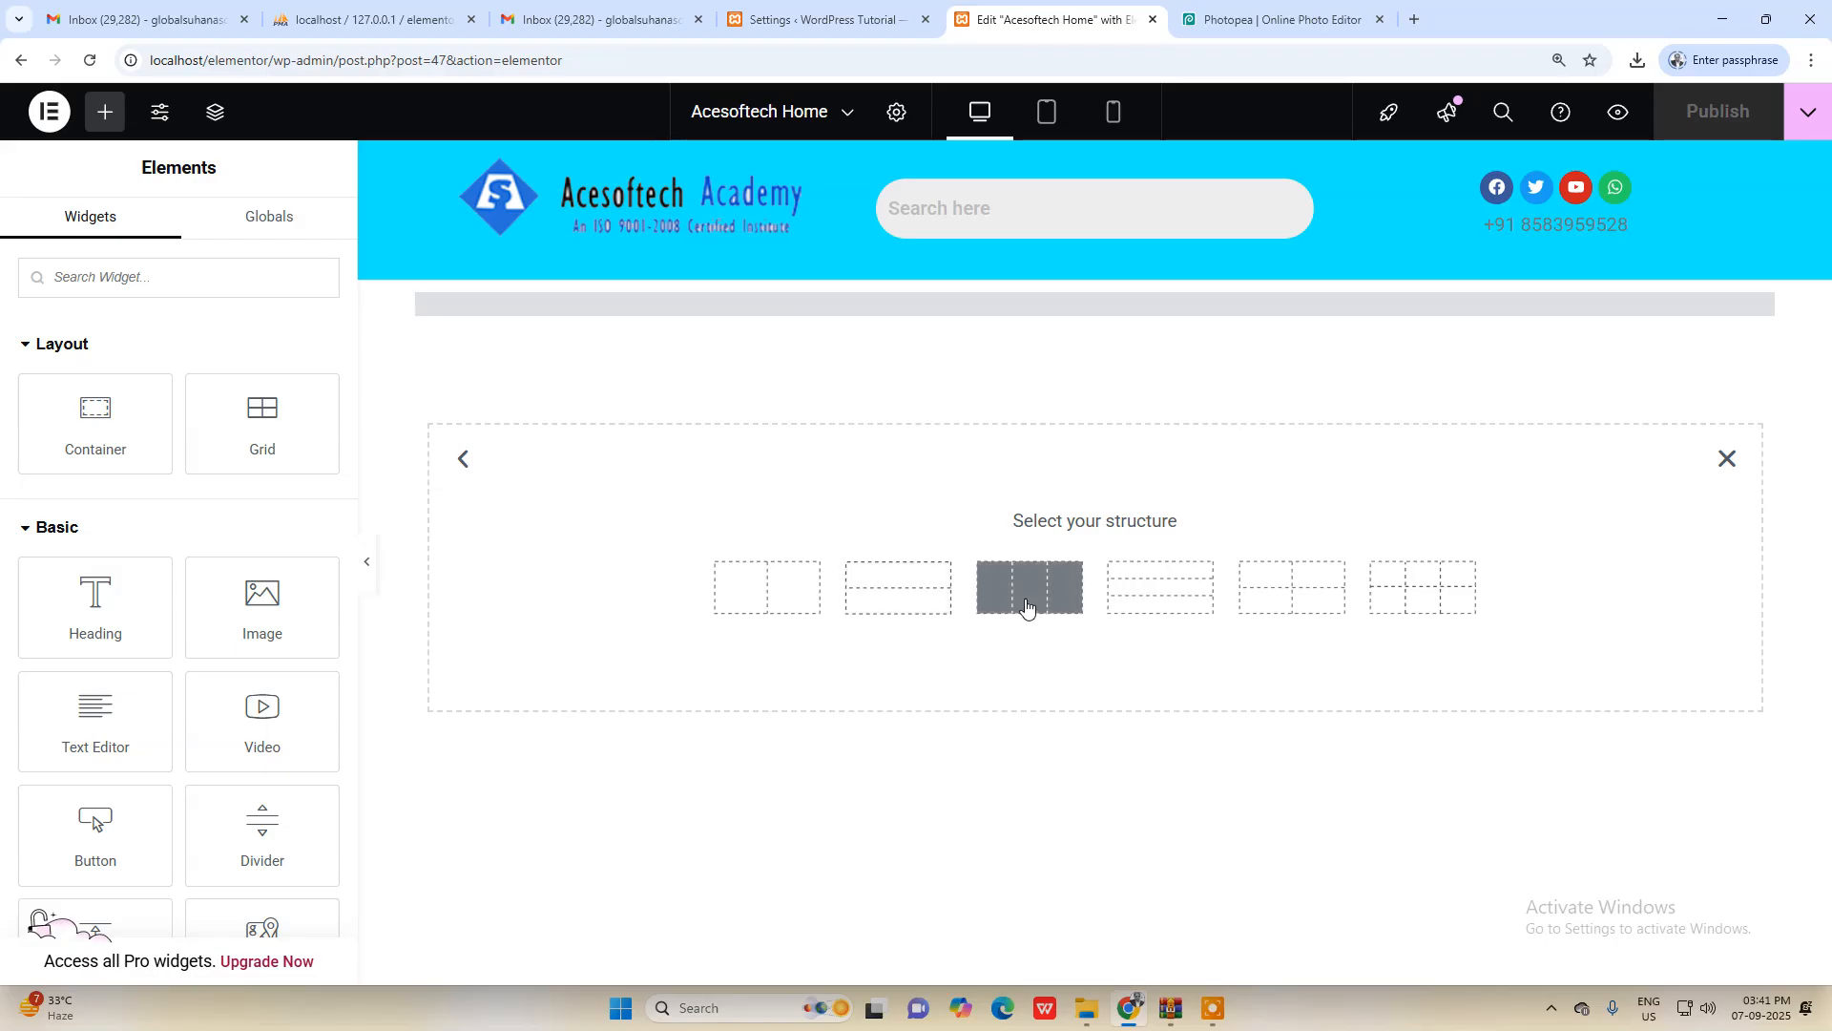
left_click(1258, 588)
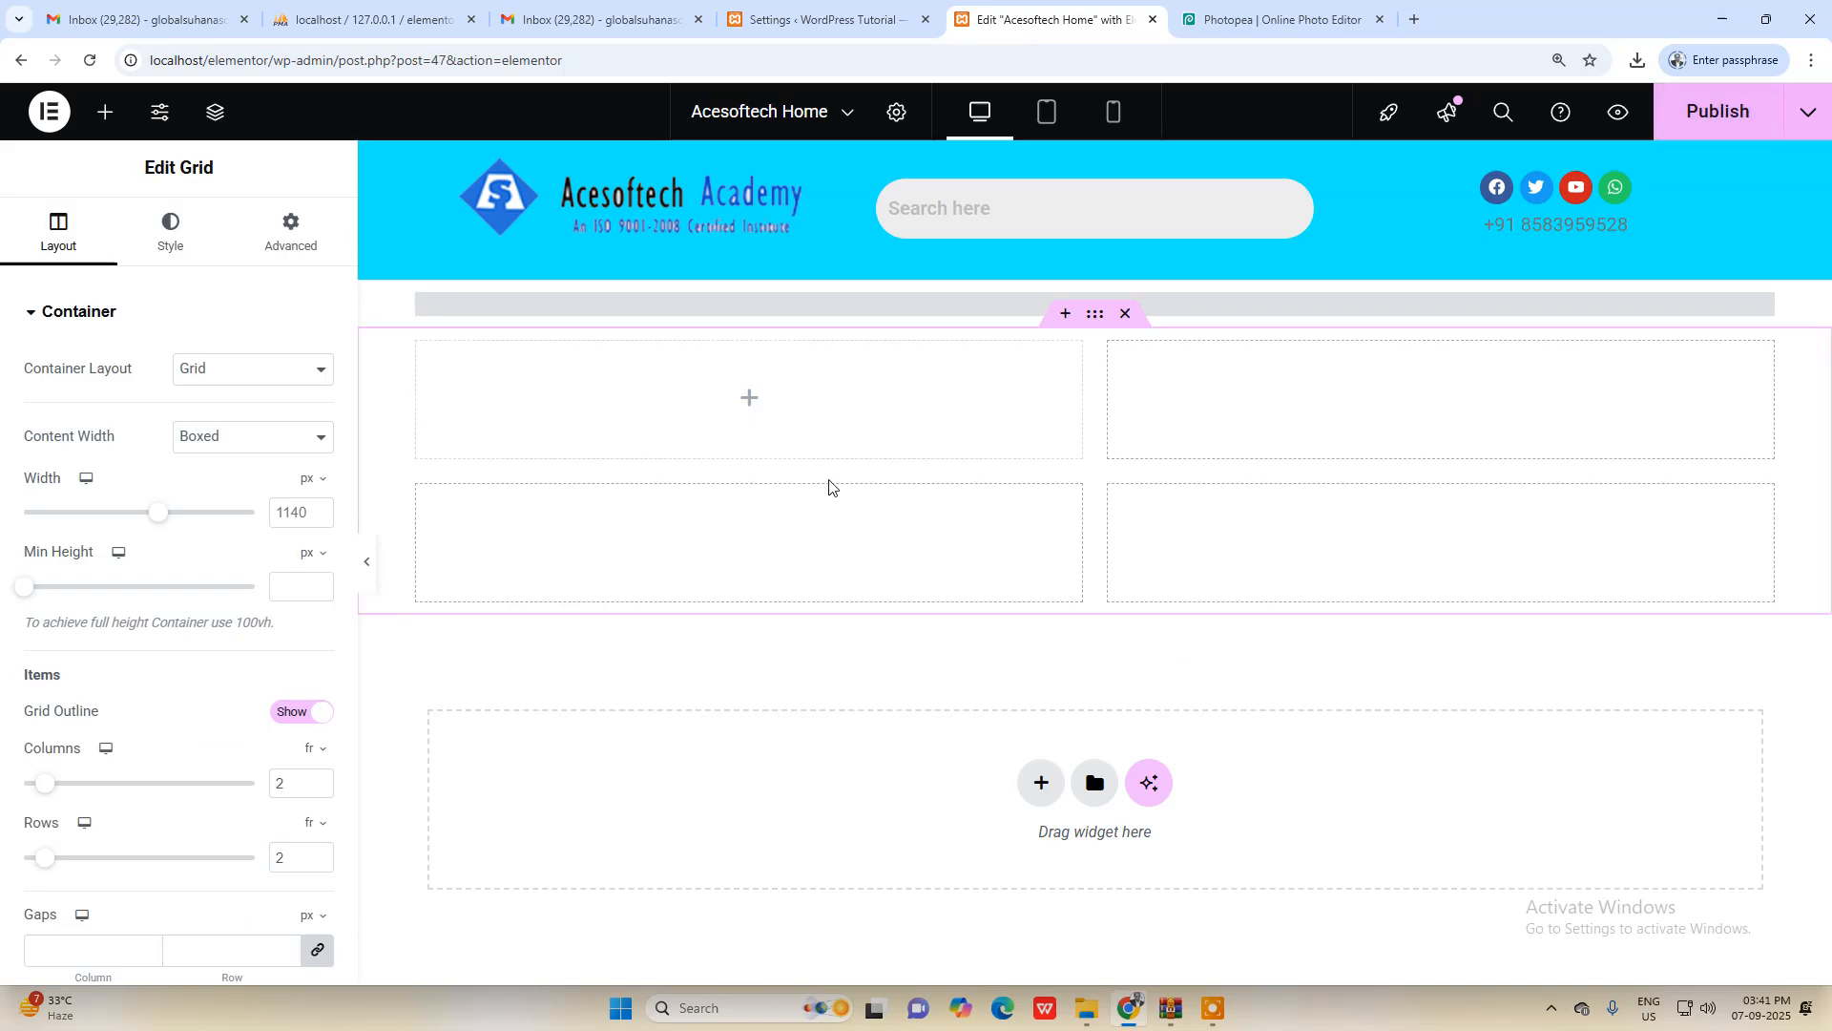
double_click(286, 857)
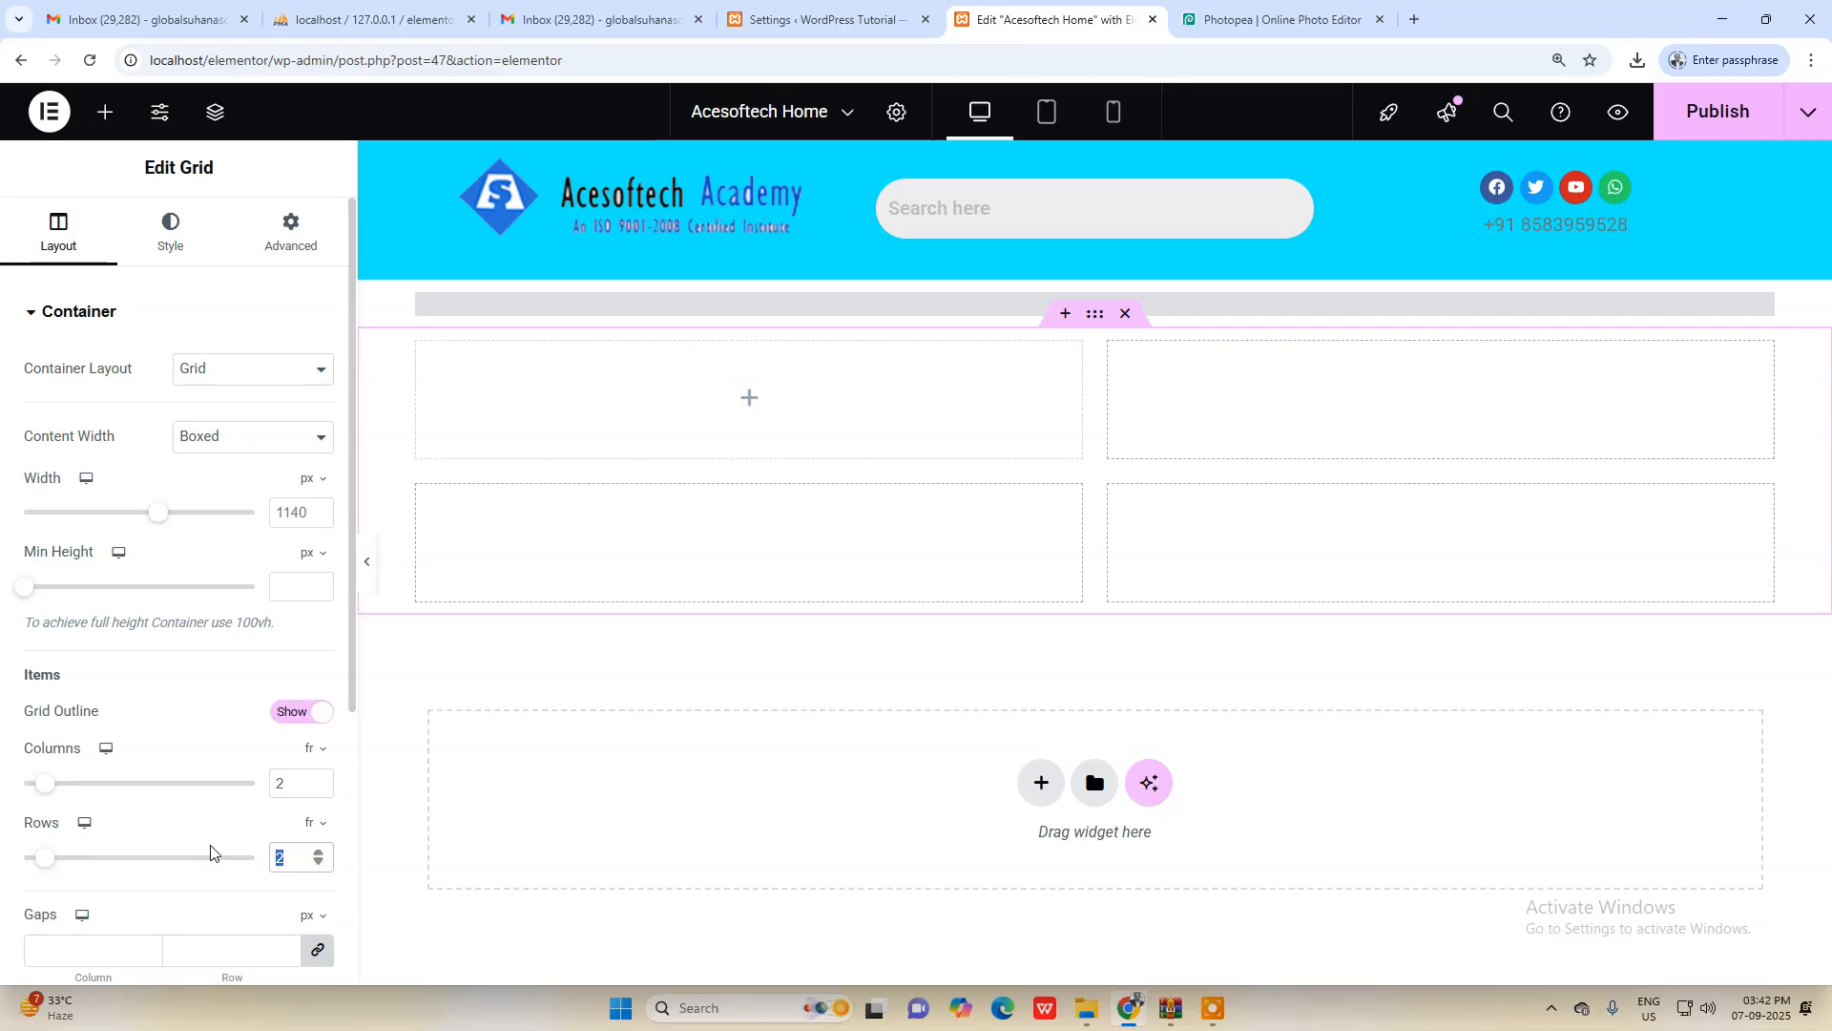
type("1")
left_click(941, 420)
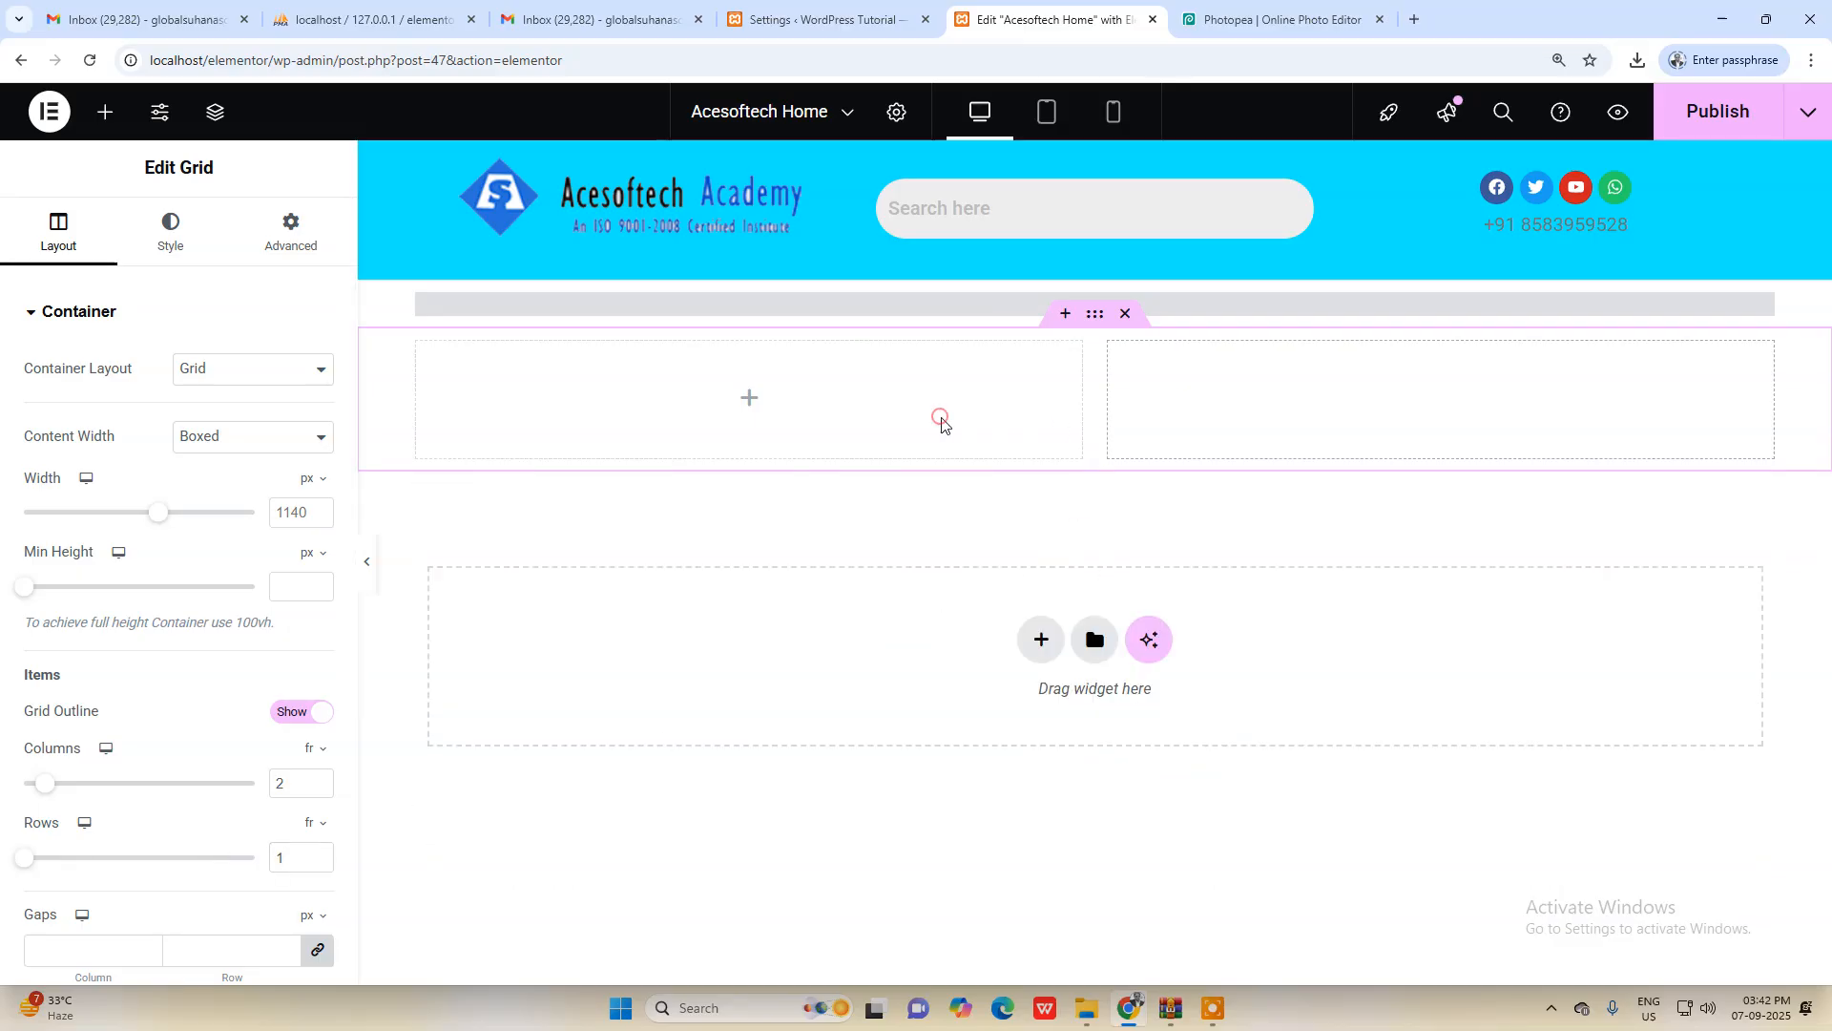
Step: Add a Text Editor widget to the grid's first cell and delete its placeholder text
left_click(1254, 27)
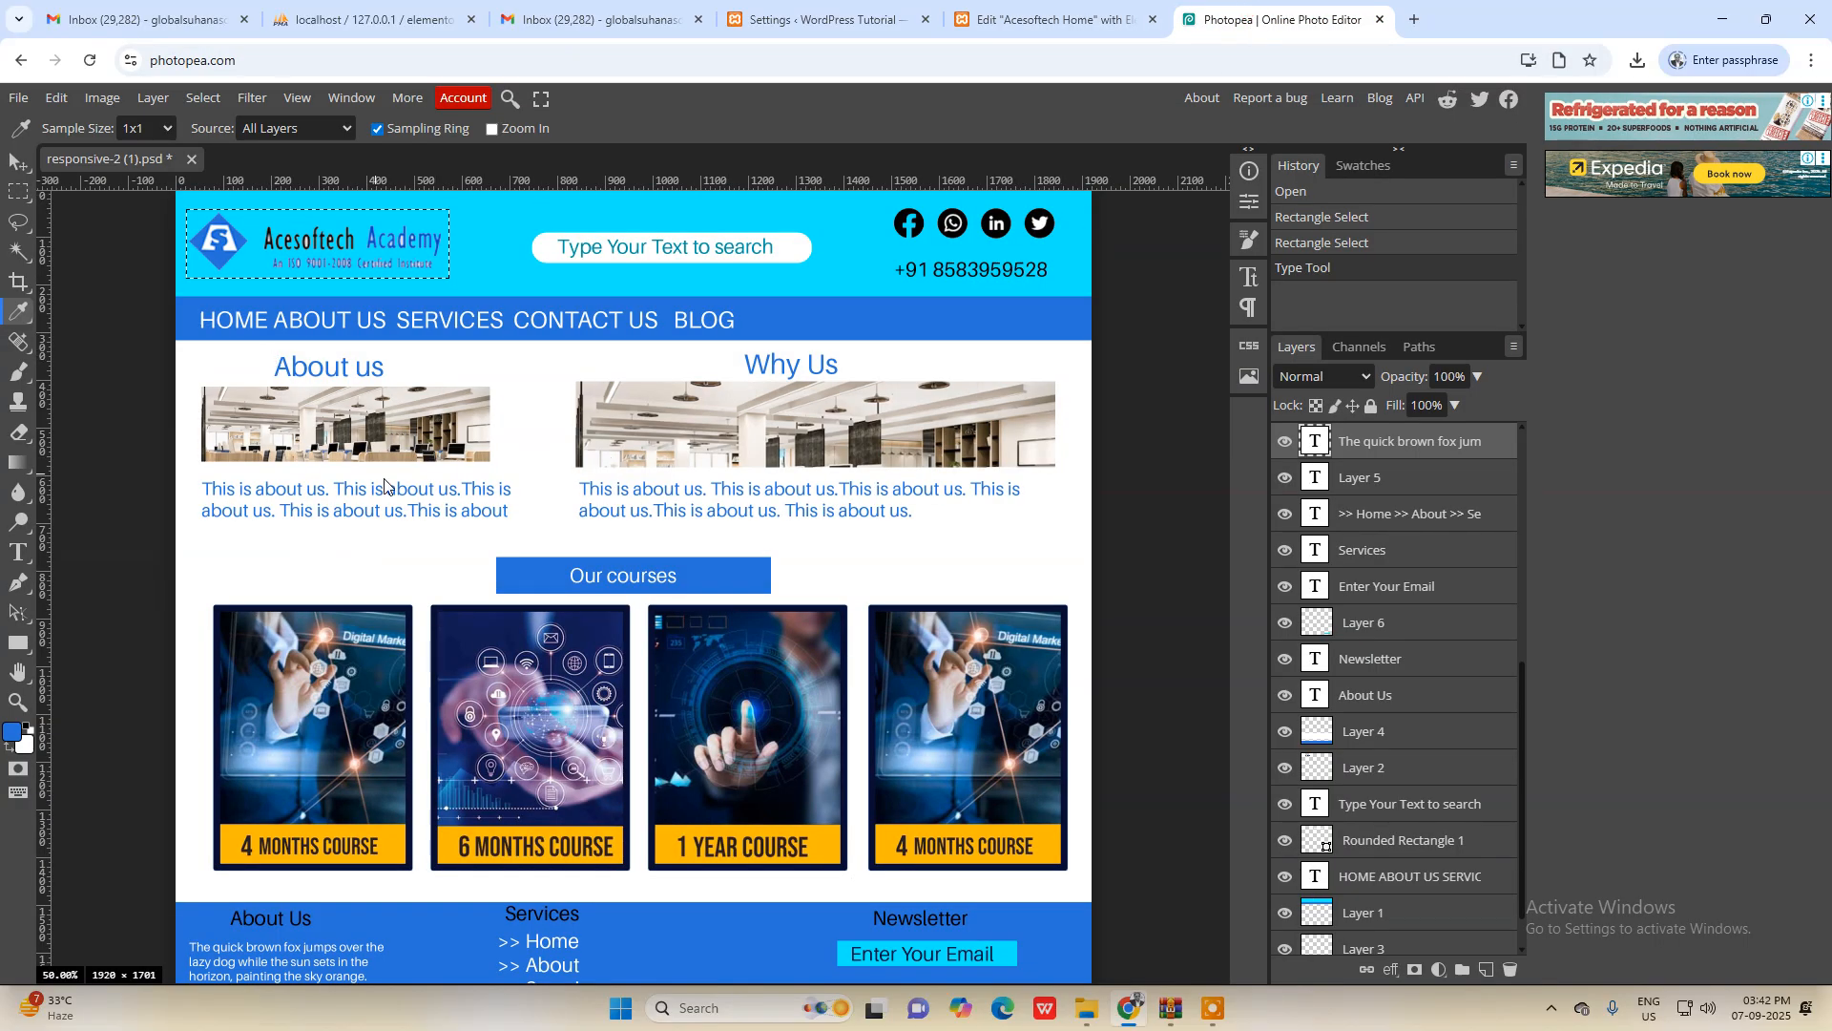
left_click(1046, 21)
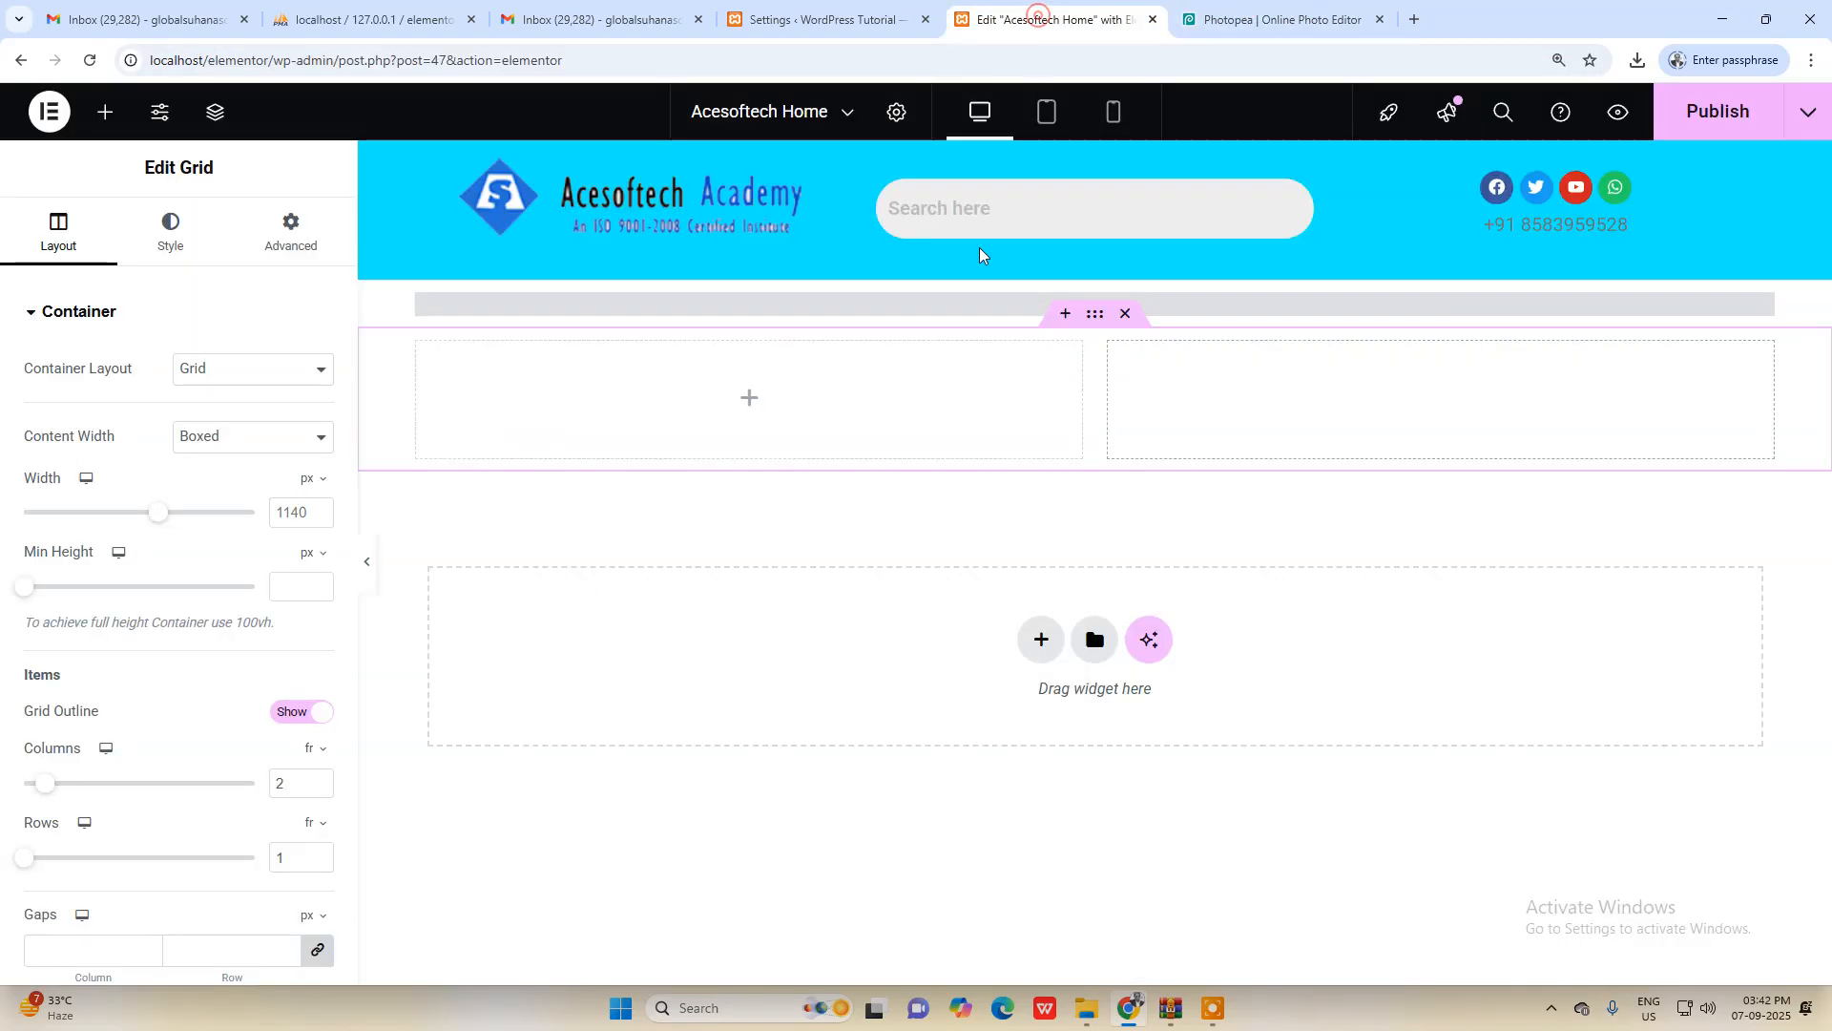
left_click(749, 398)
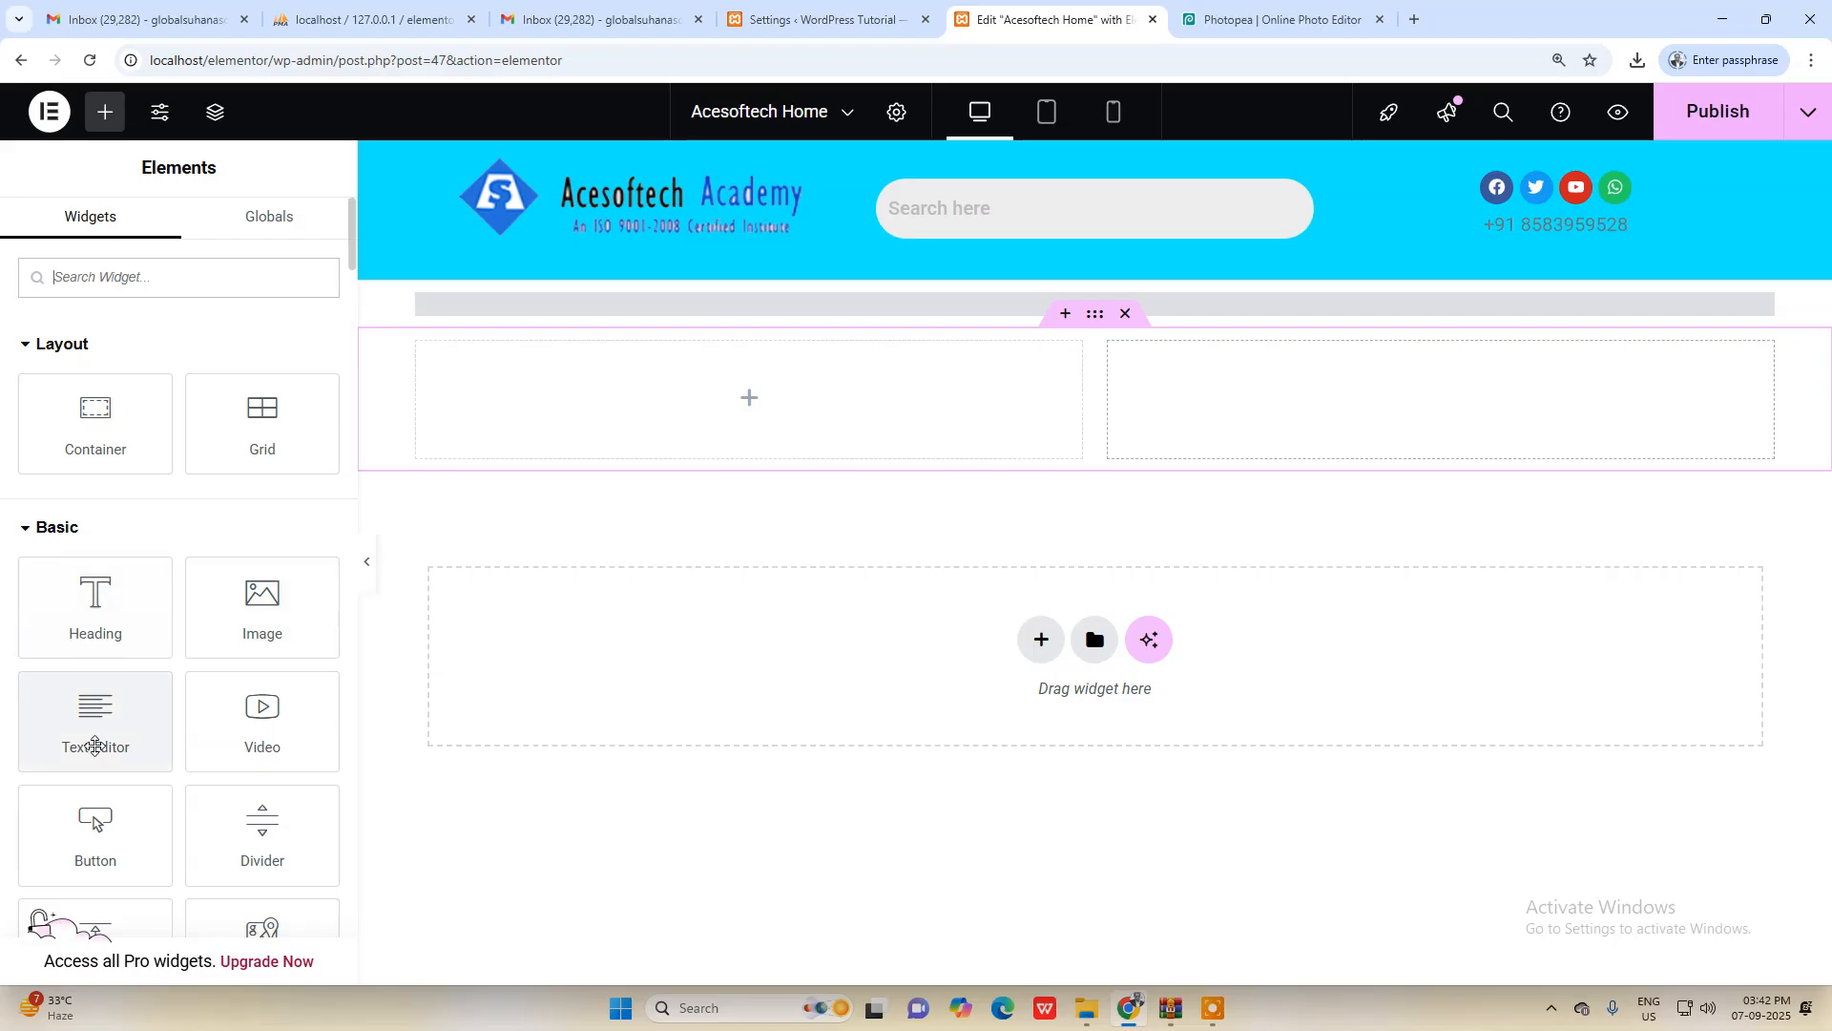
left_click_drag(90, 709, 730, 434)
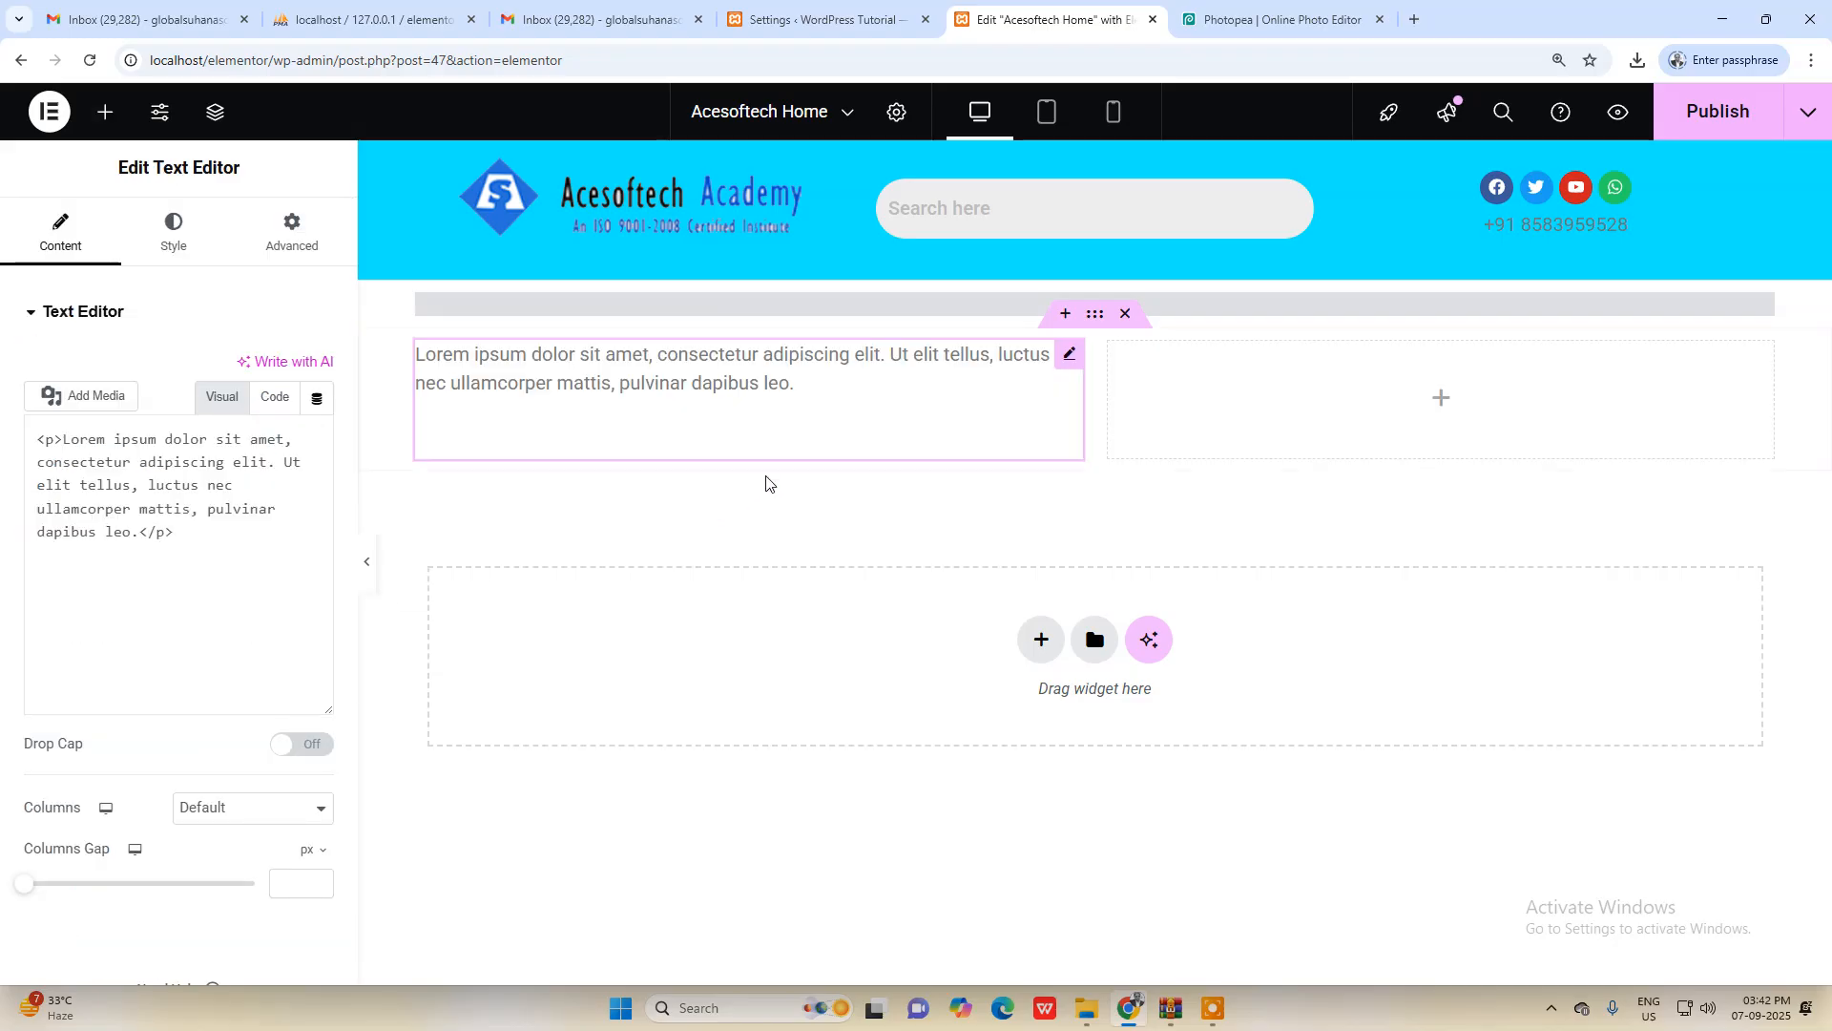
key("ctrl+a")
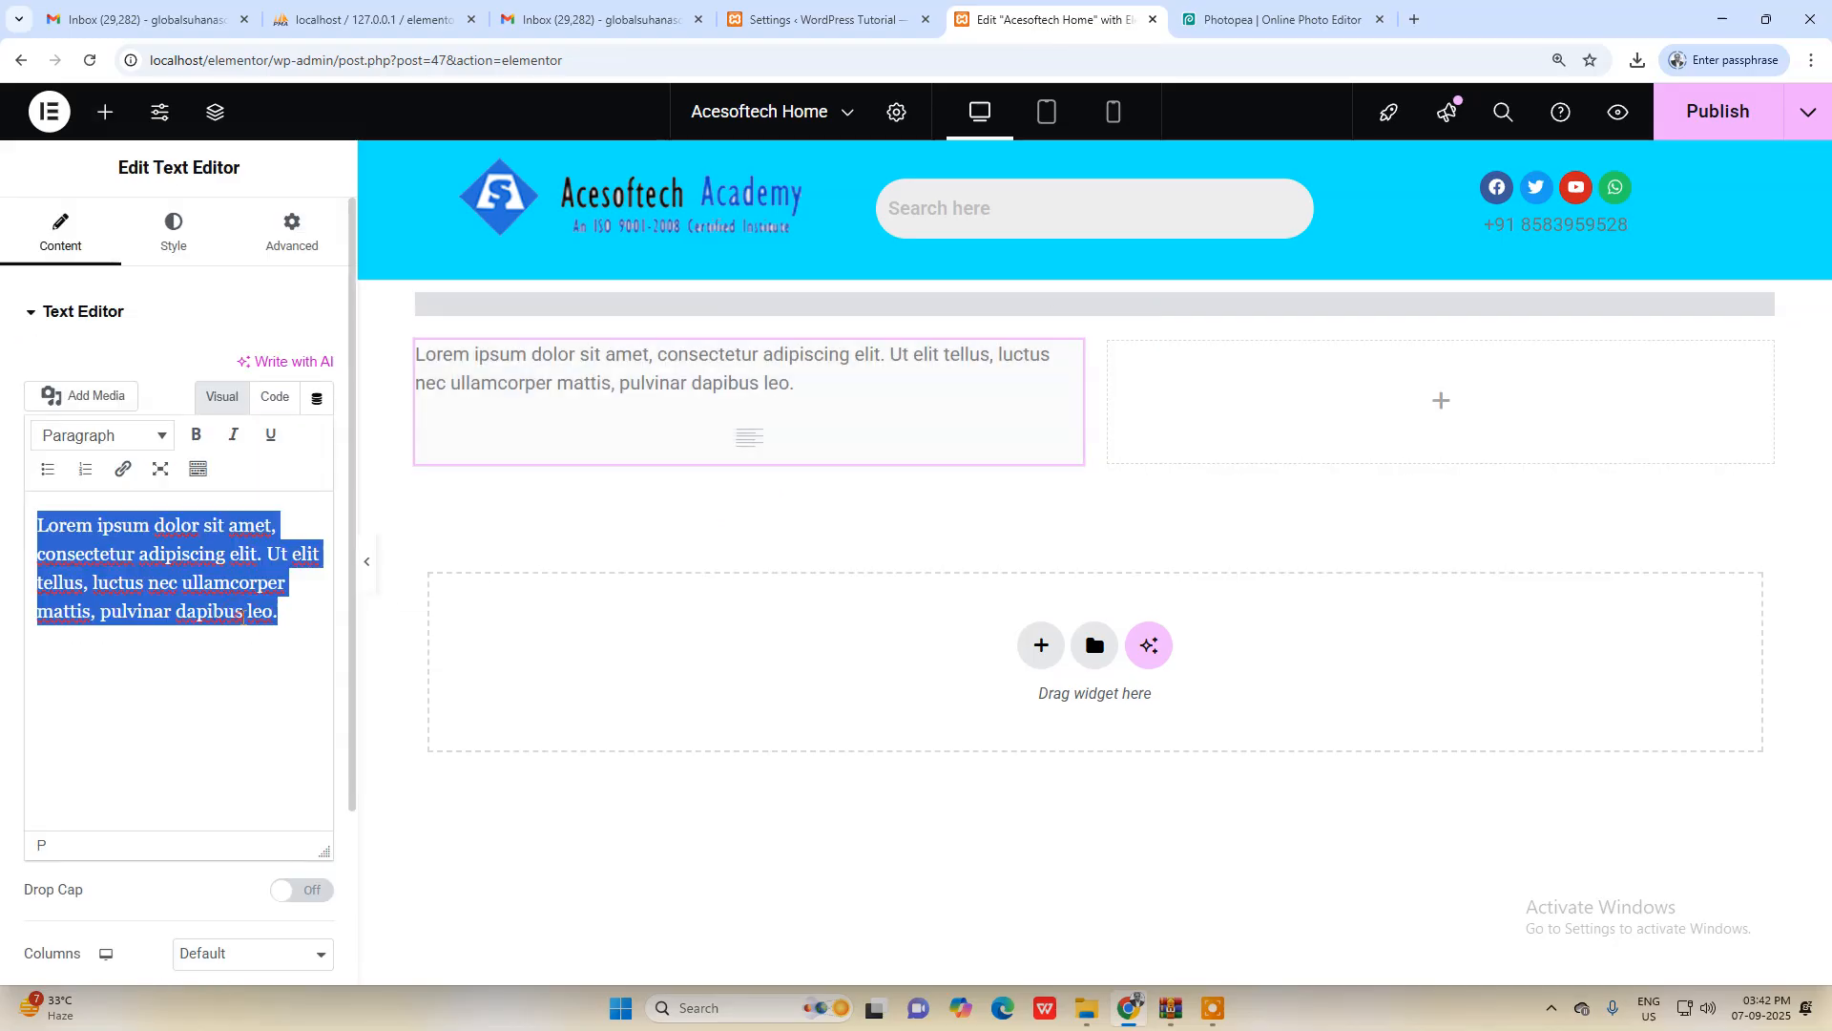
key("BackSpace")
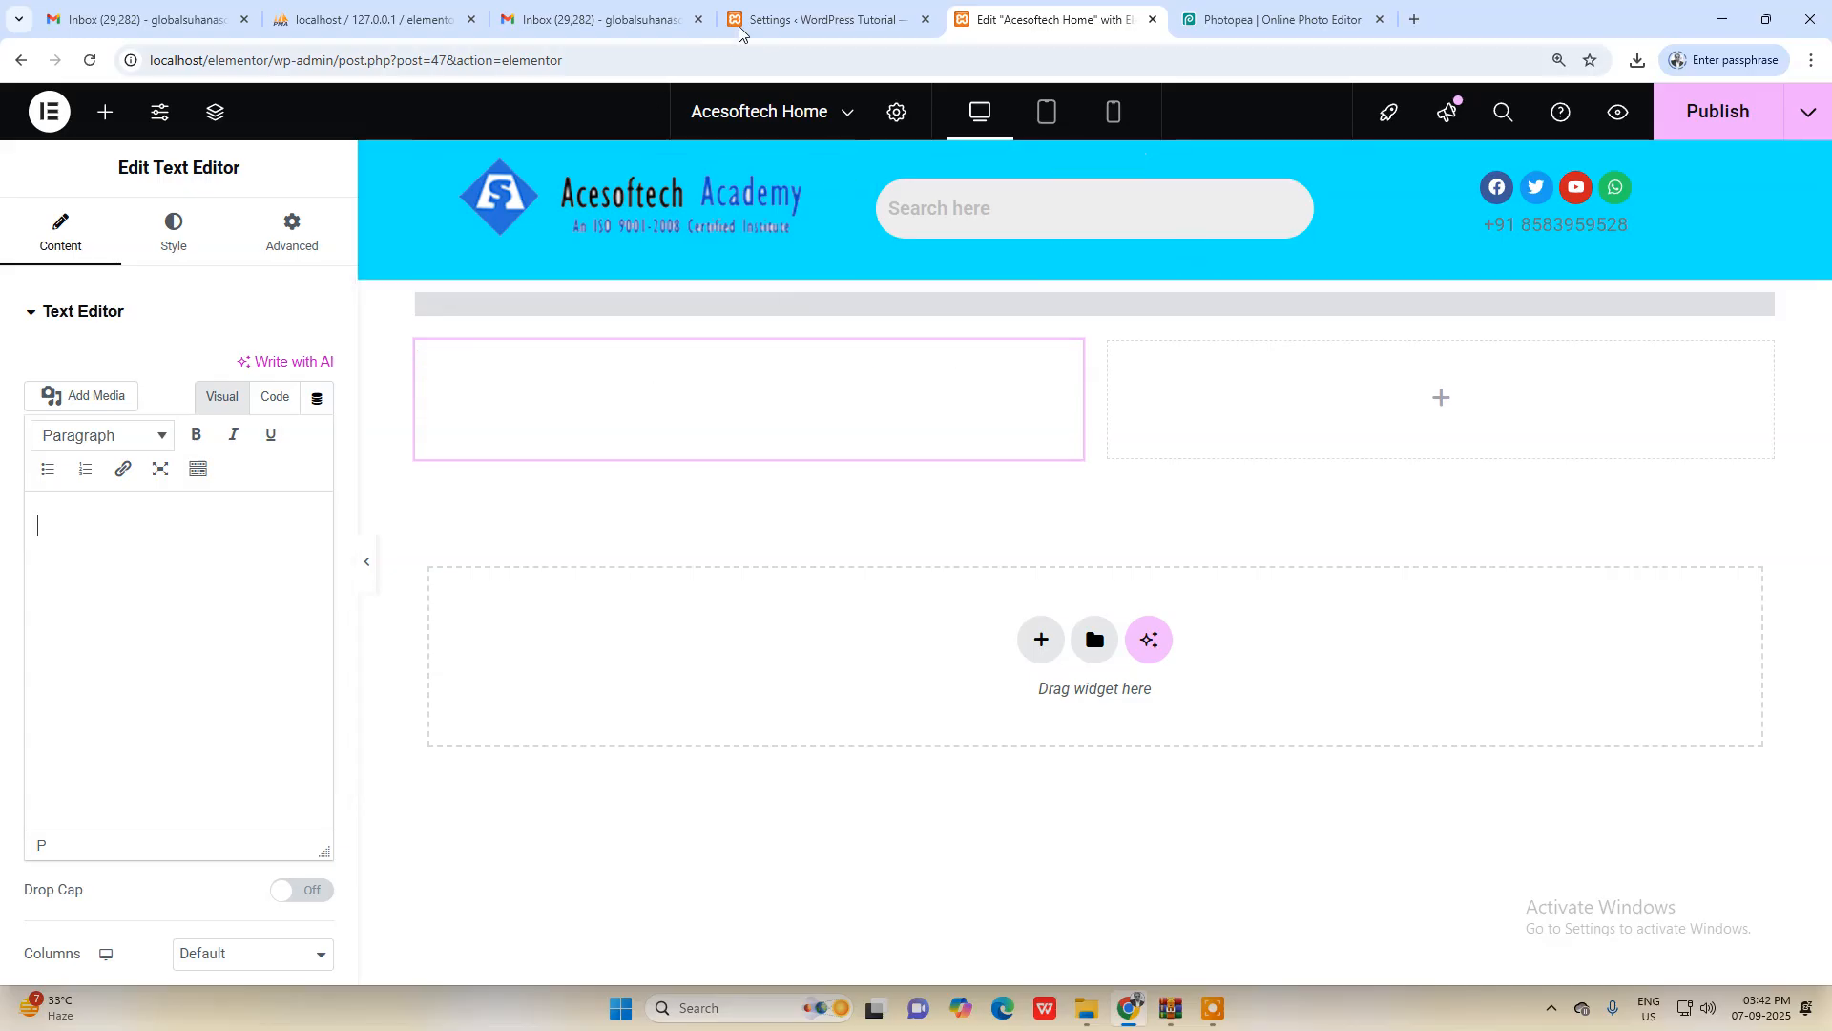
Step: Check the Photopea mockup and enter "About Us" as the text of the Text Editor widget in the grid's first cell
left_click(764, 19)
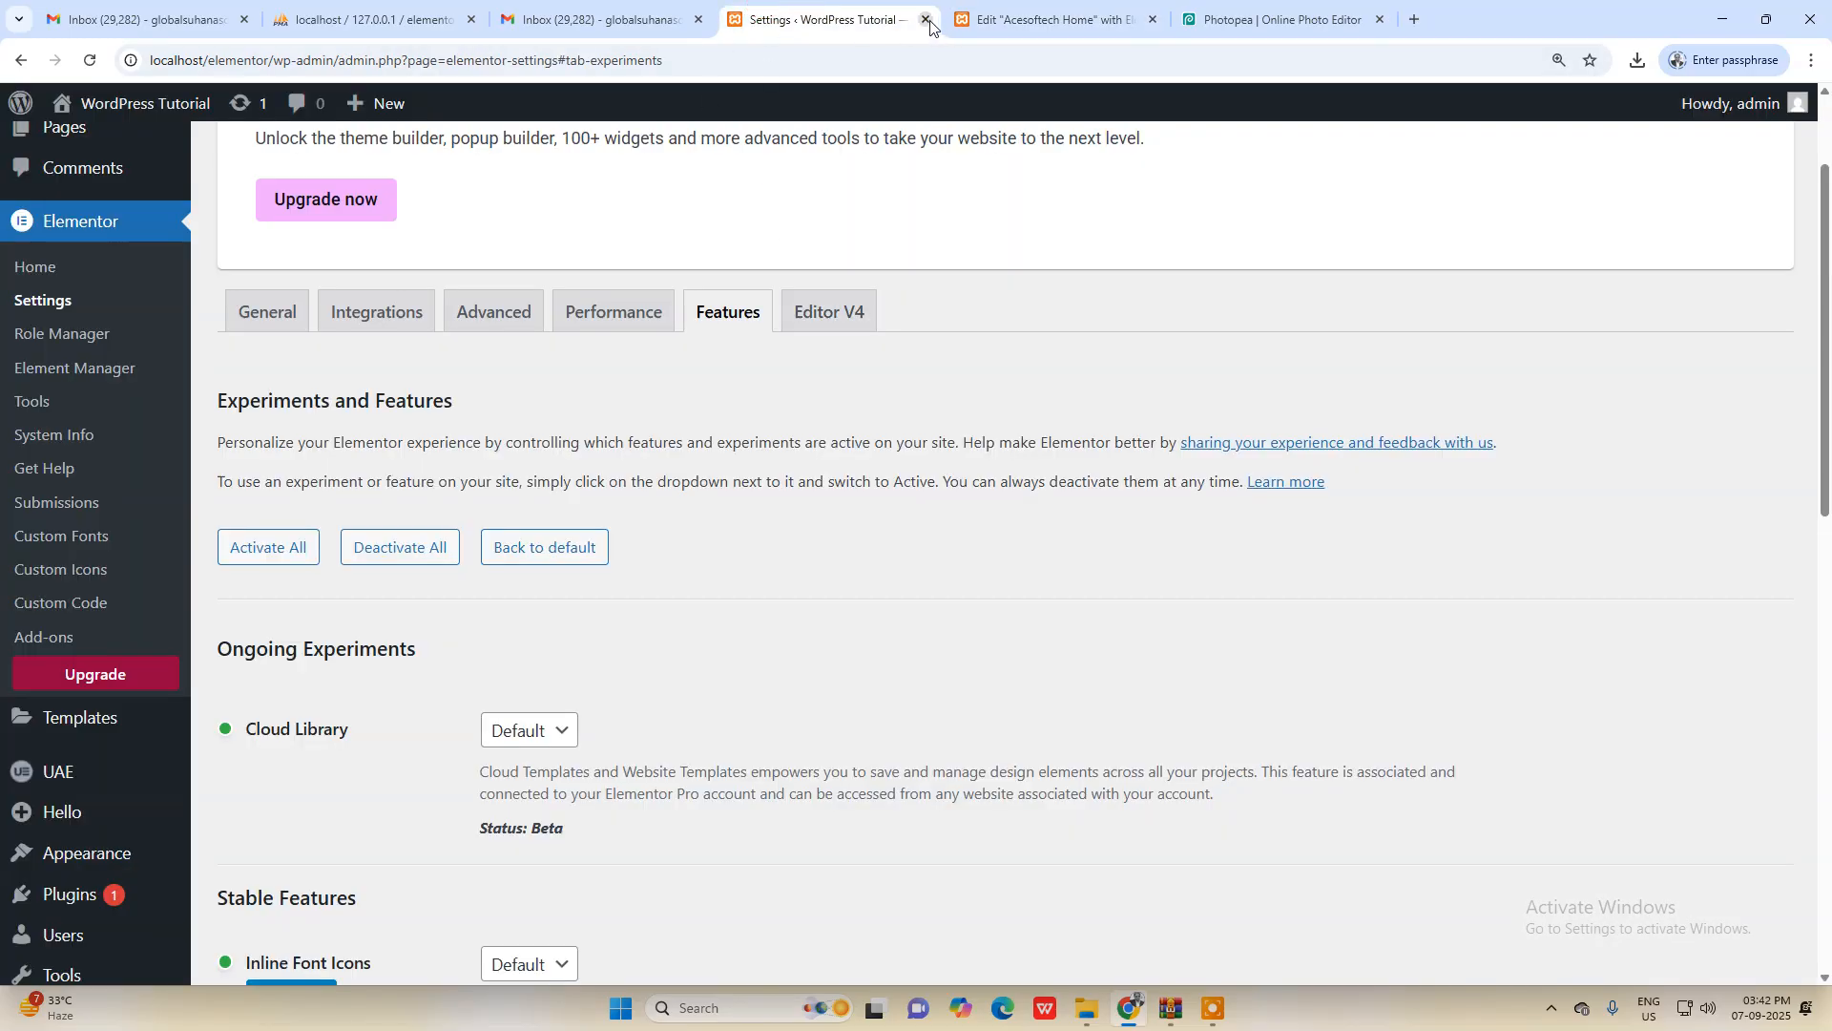
left_click(1270, 19)
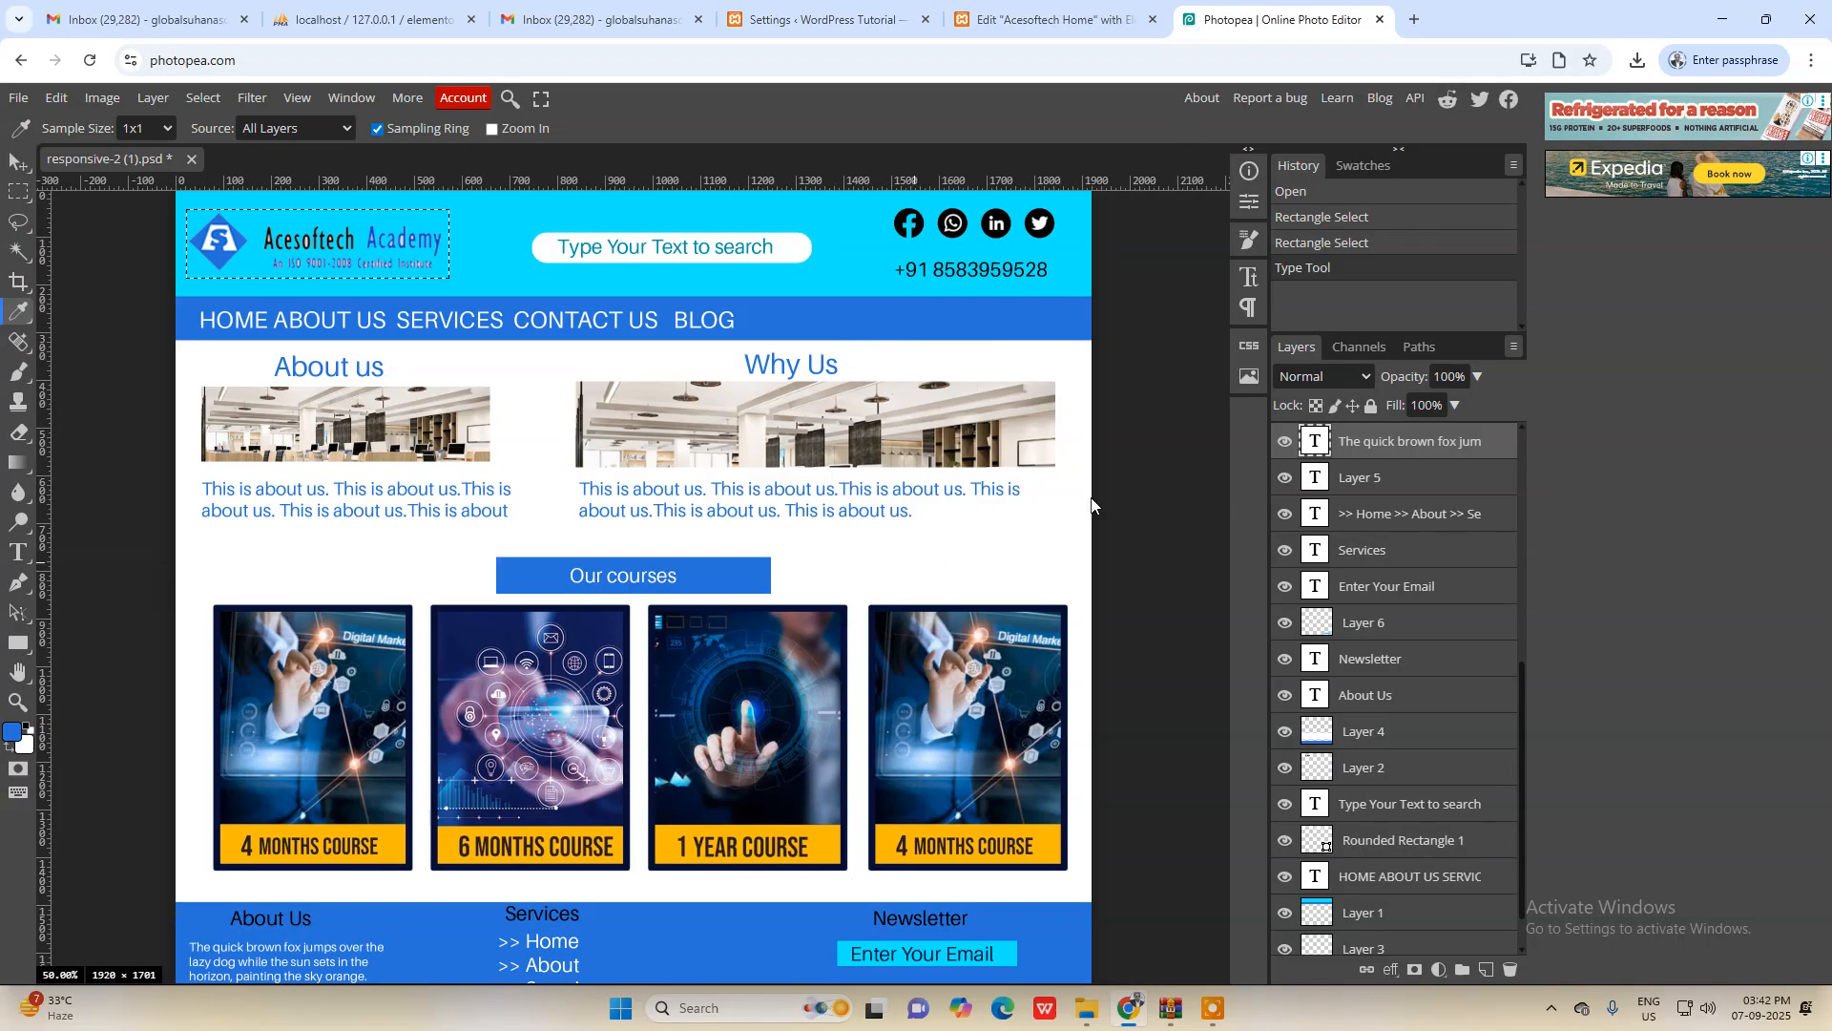
left_click(1030, 17)
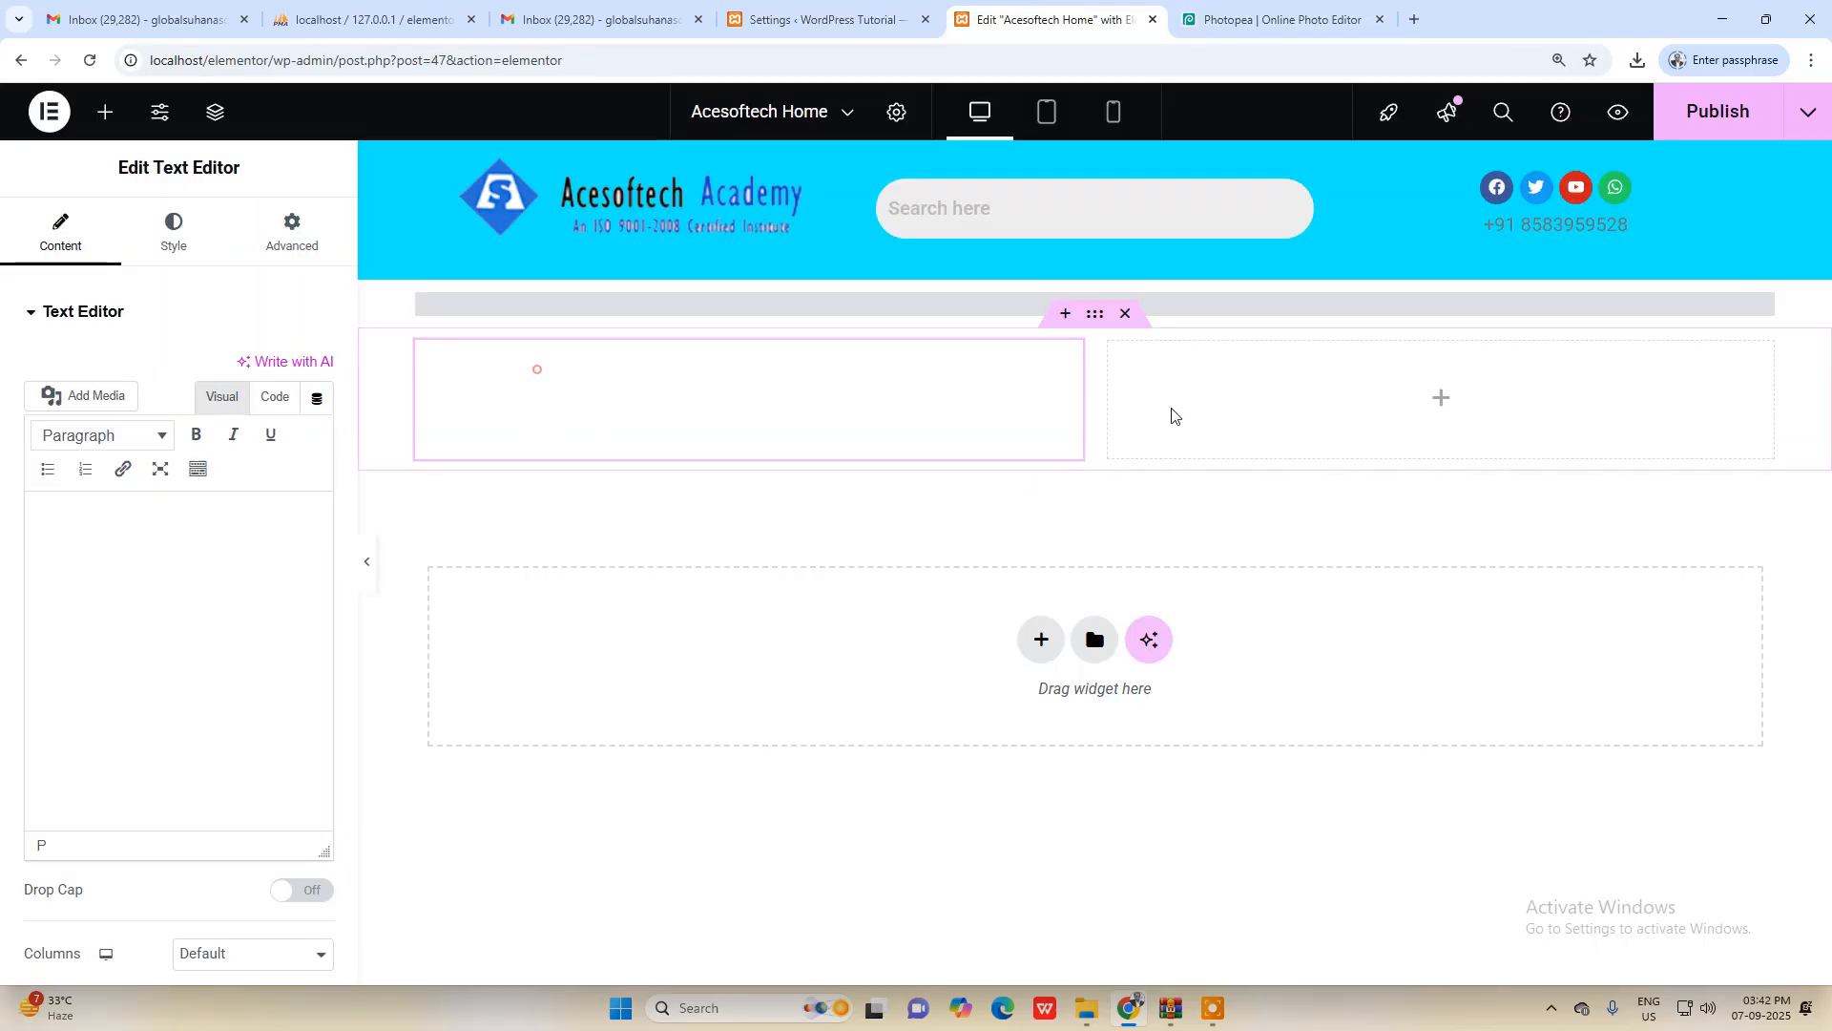
left_click(211, 559)
type("A")
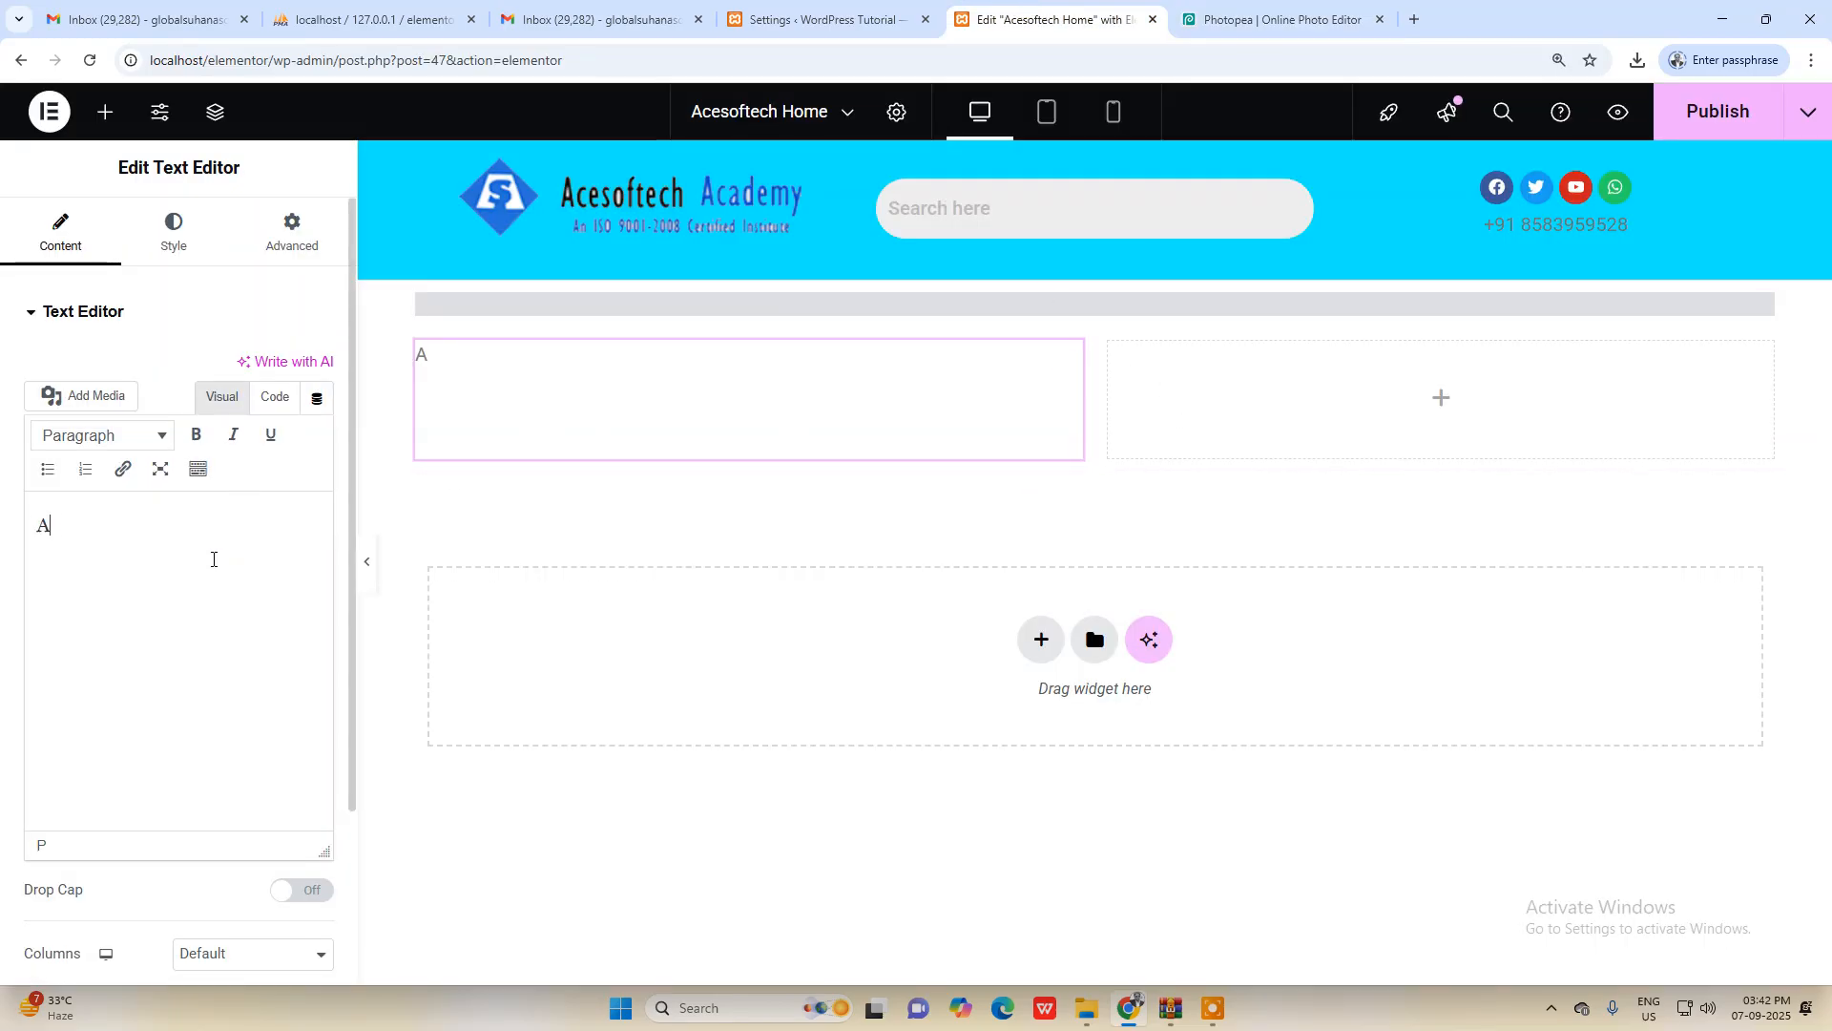
type("bout us")
type(" Us")
left_click_drag(164, 539, 48, 534)
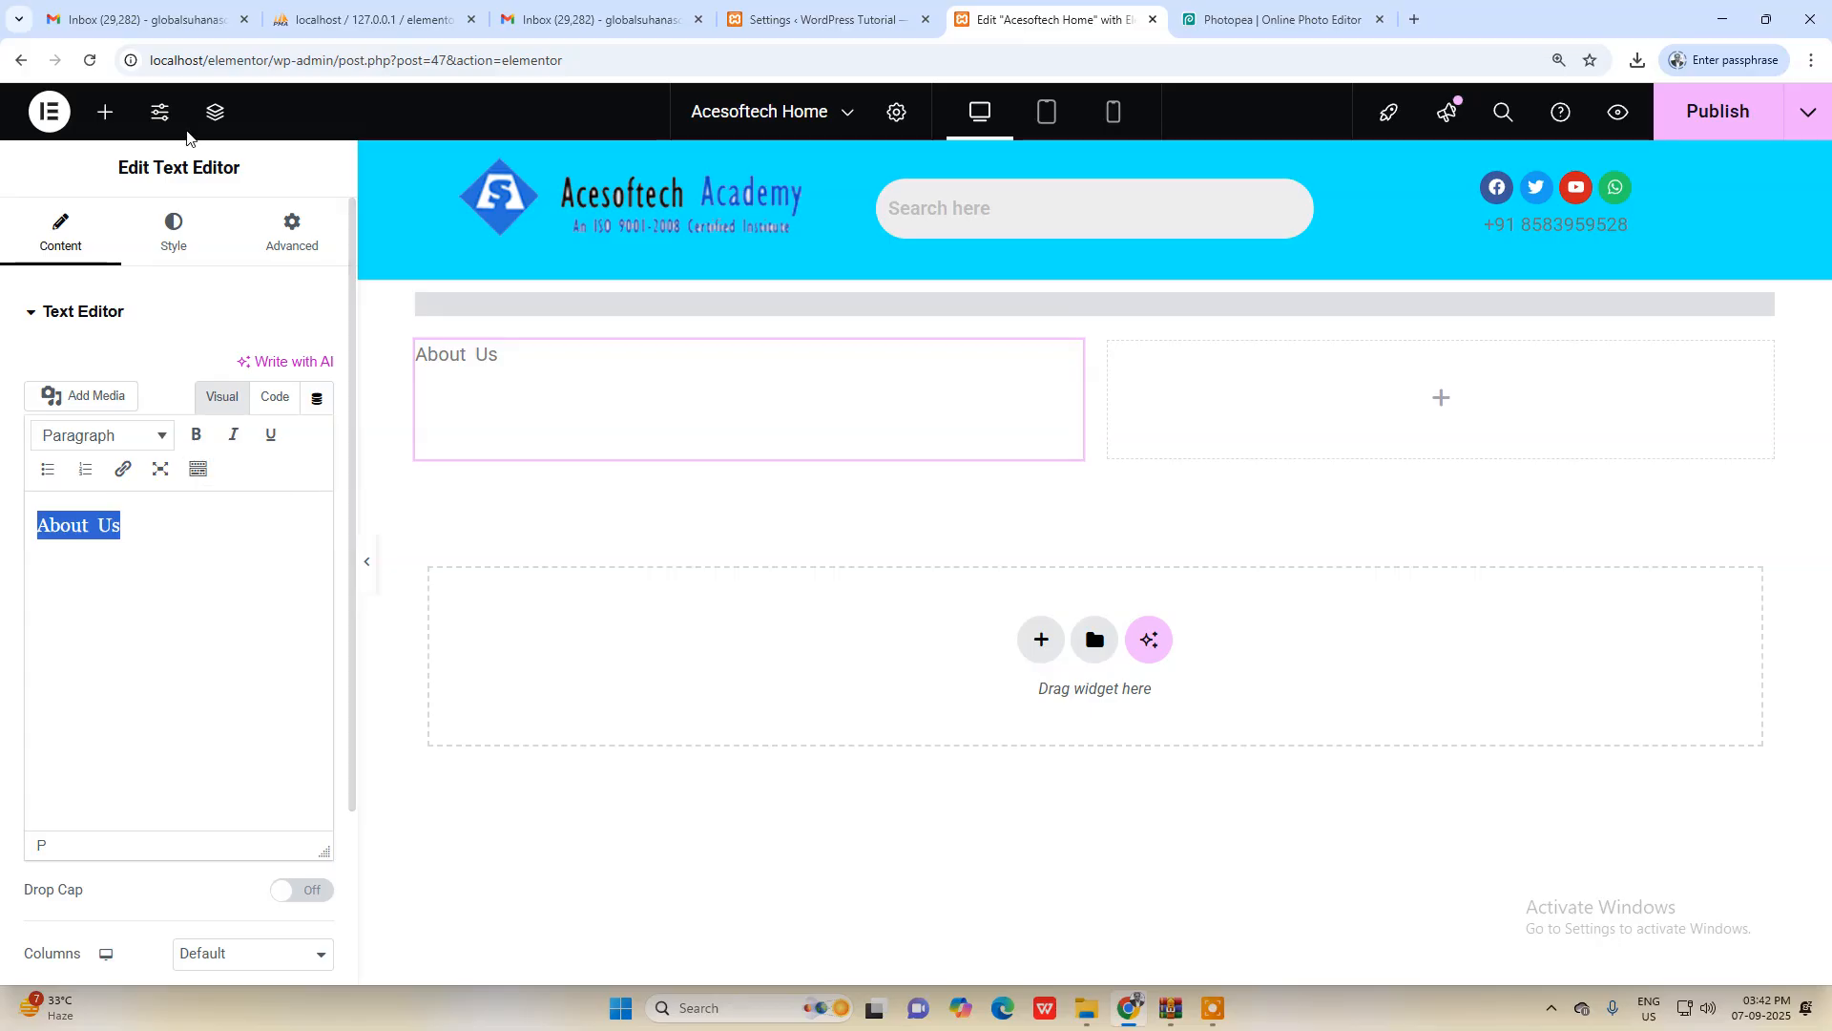
left_click(172, 519)
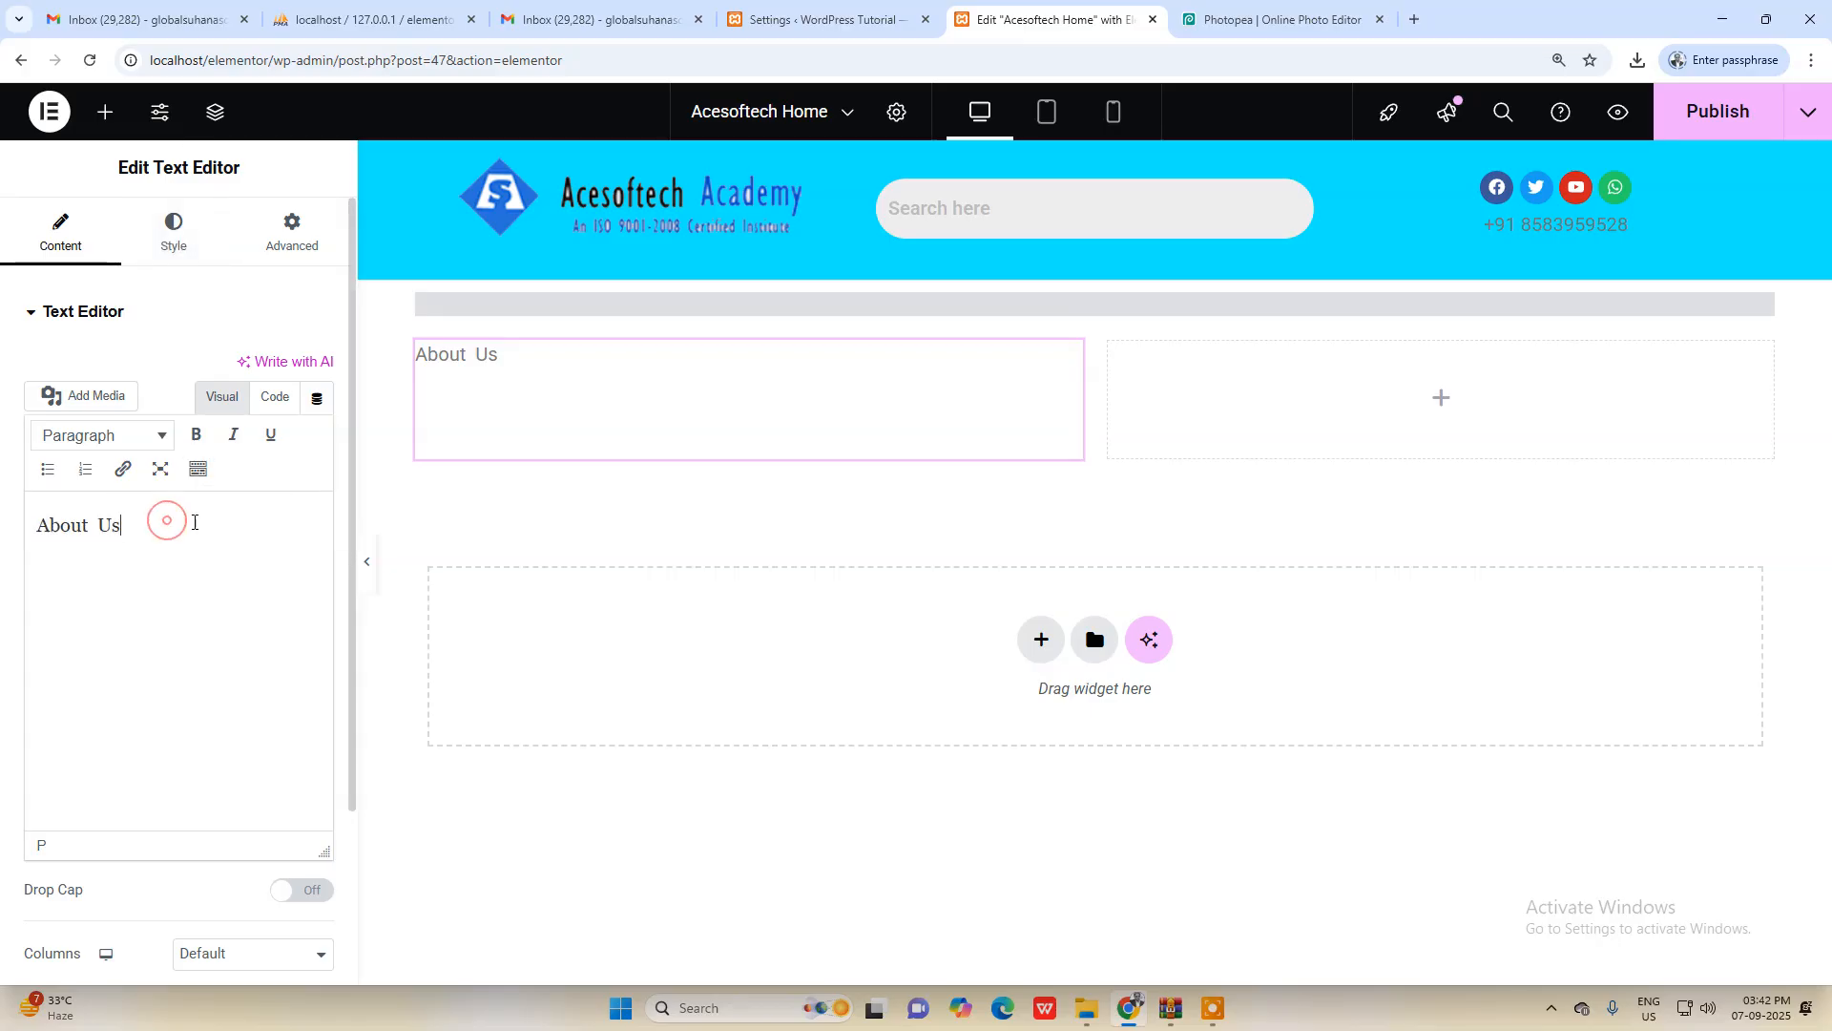
Step: Wrap the "About Us" text in a <div> element in the Text Editor widget's HTML code
left_click(278, 395)
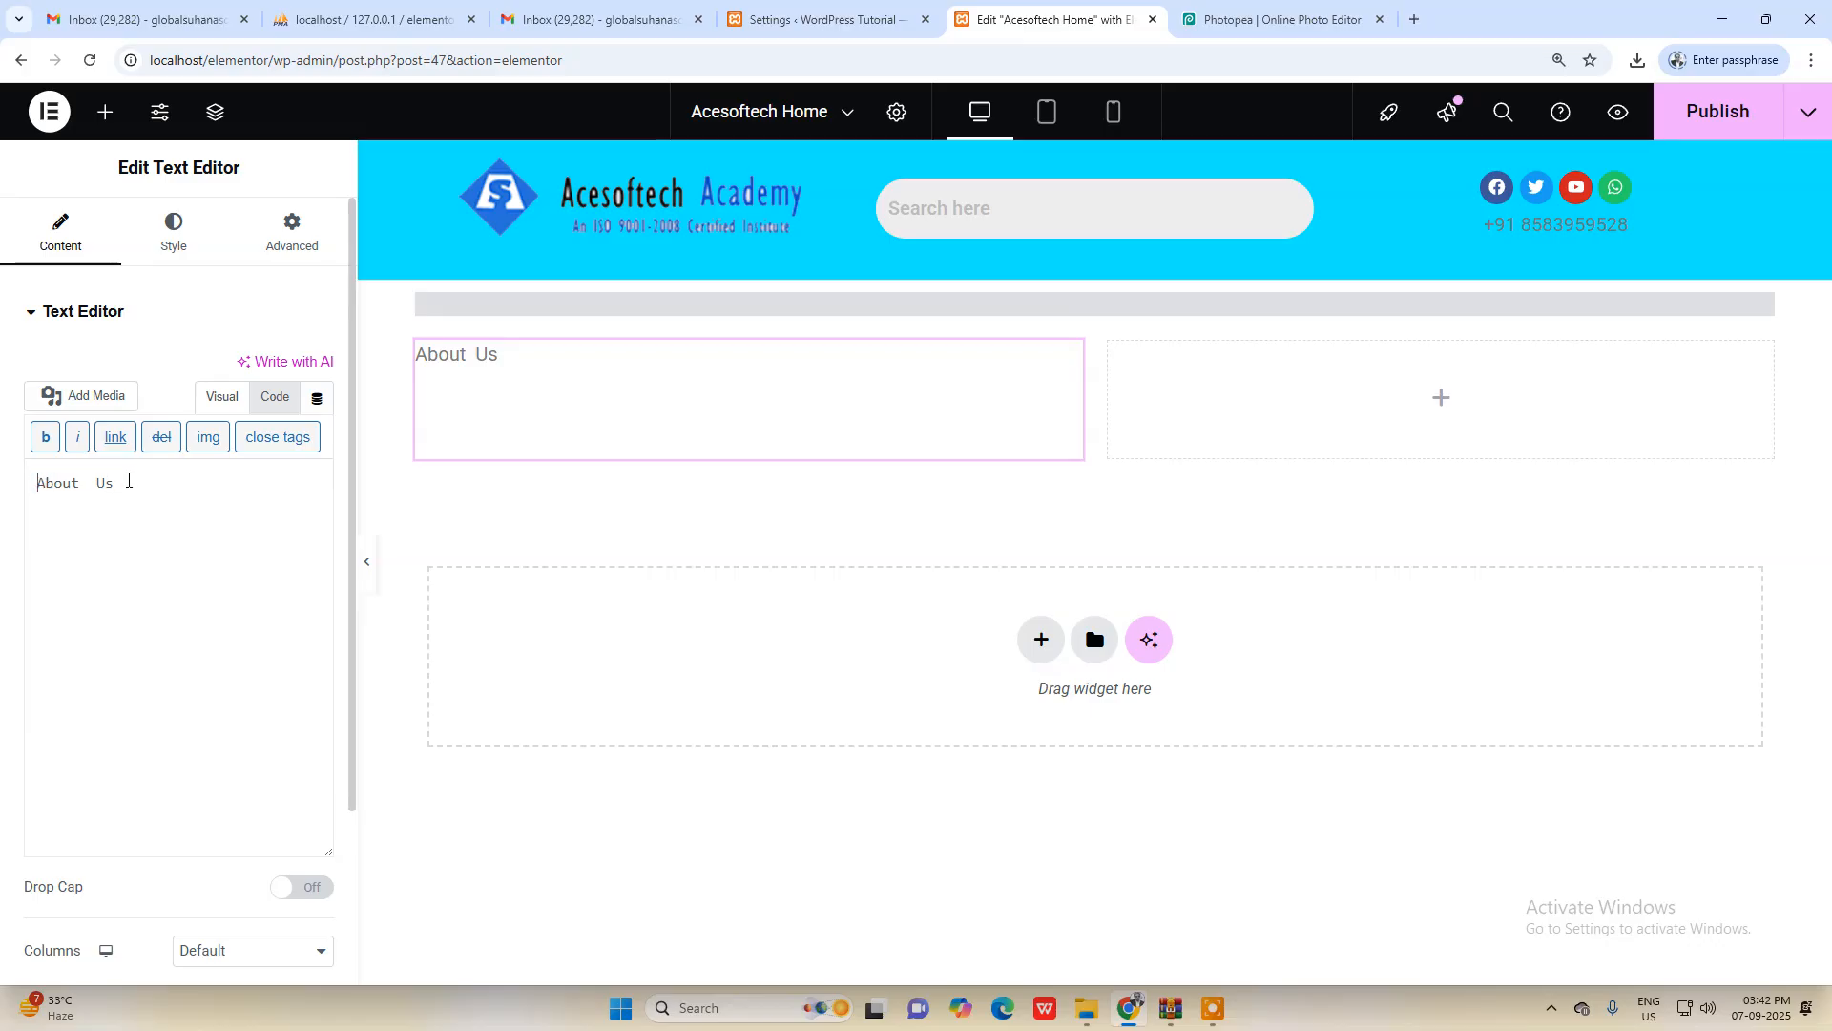
key("ctrl+Tab")
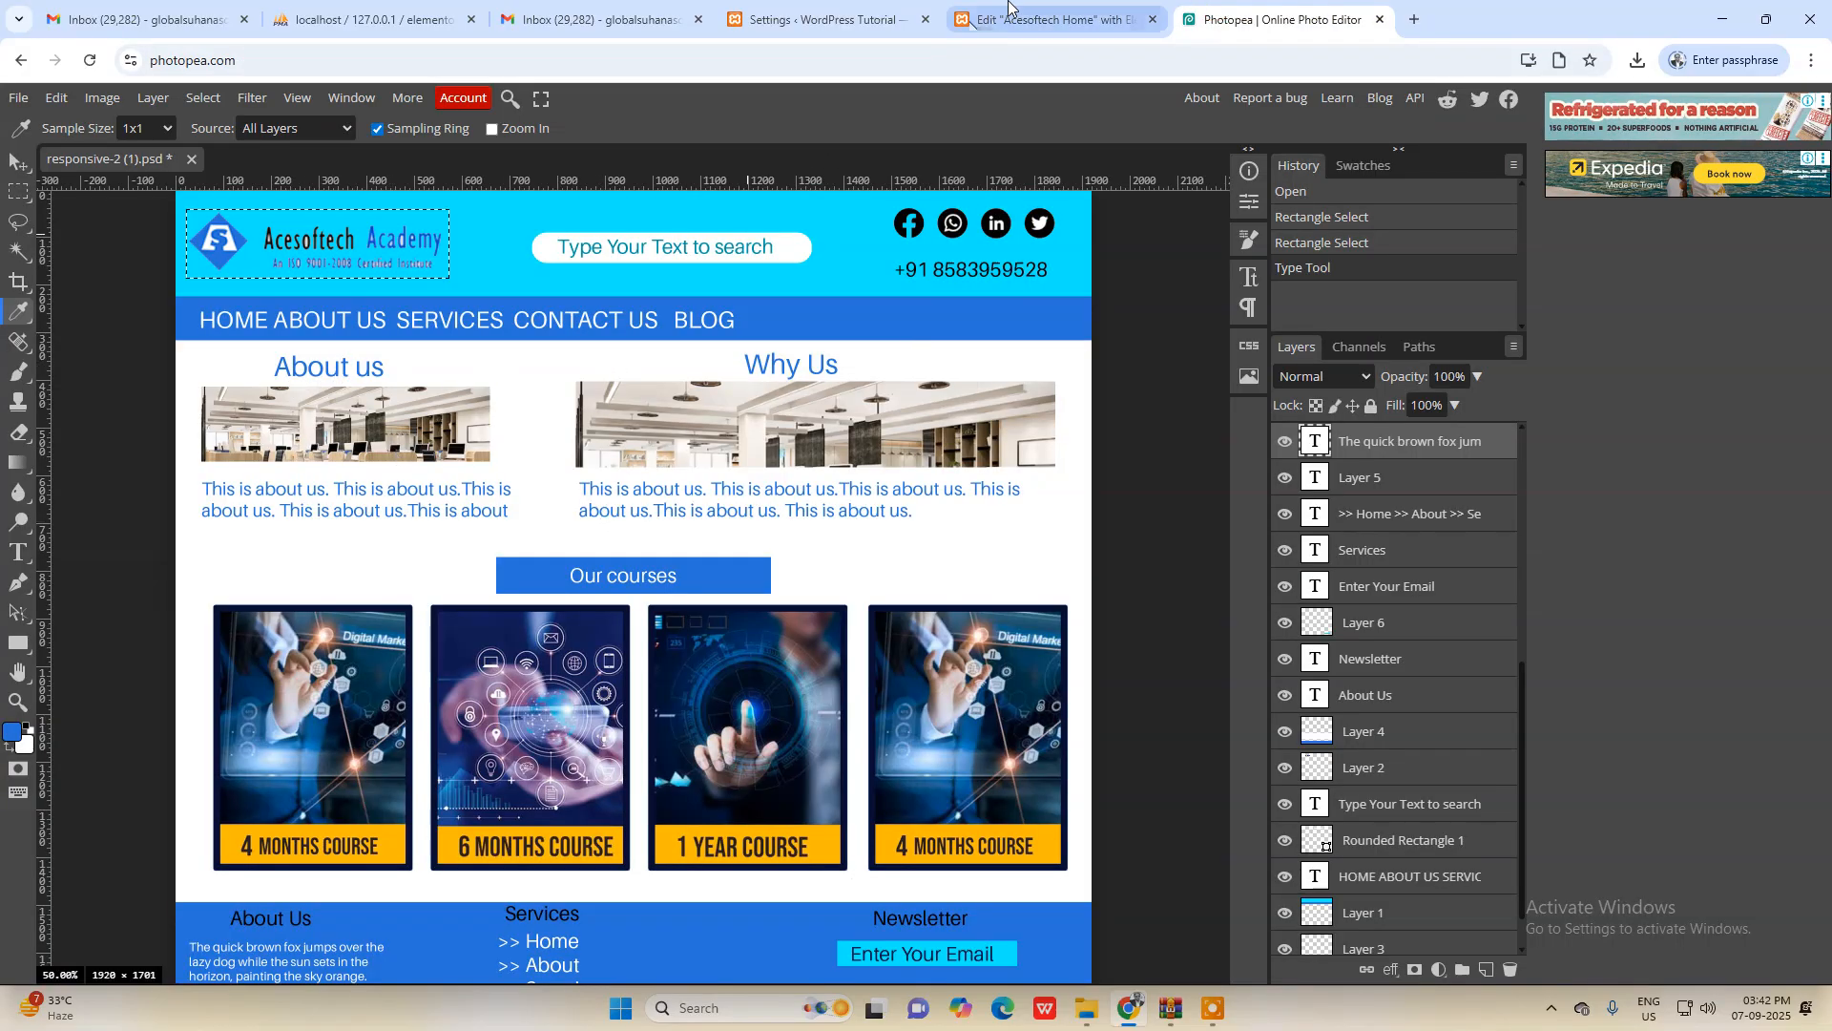
left_click(1050, 19)
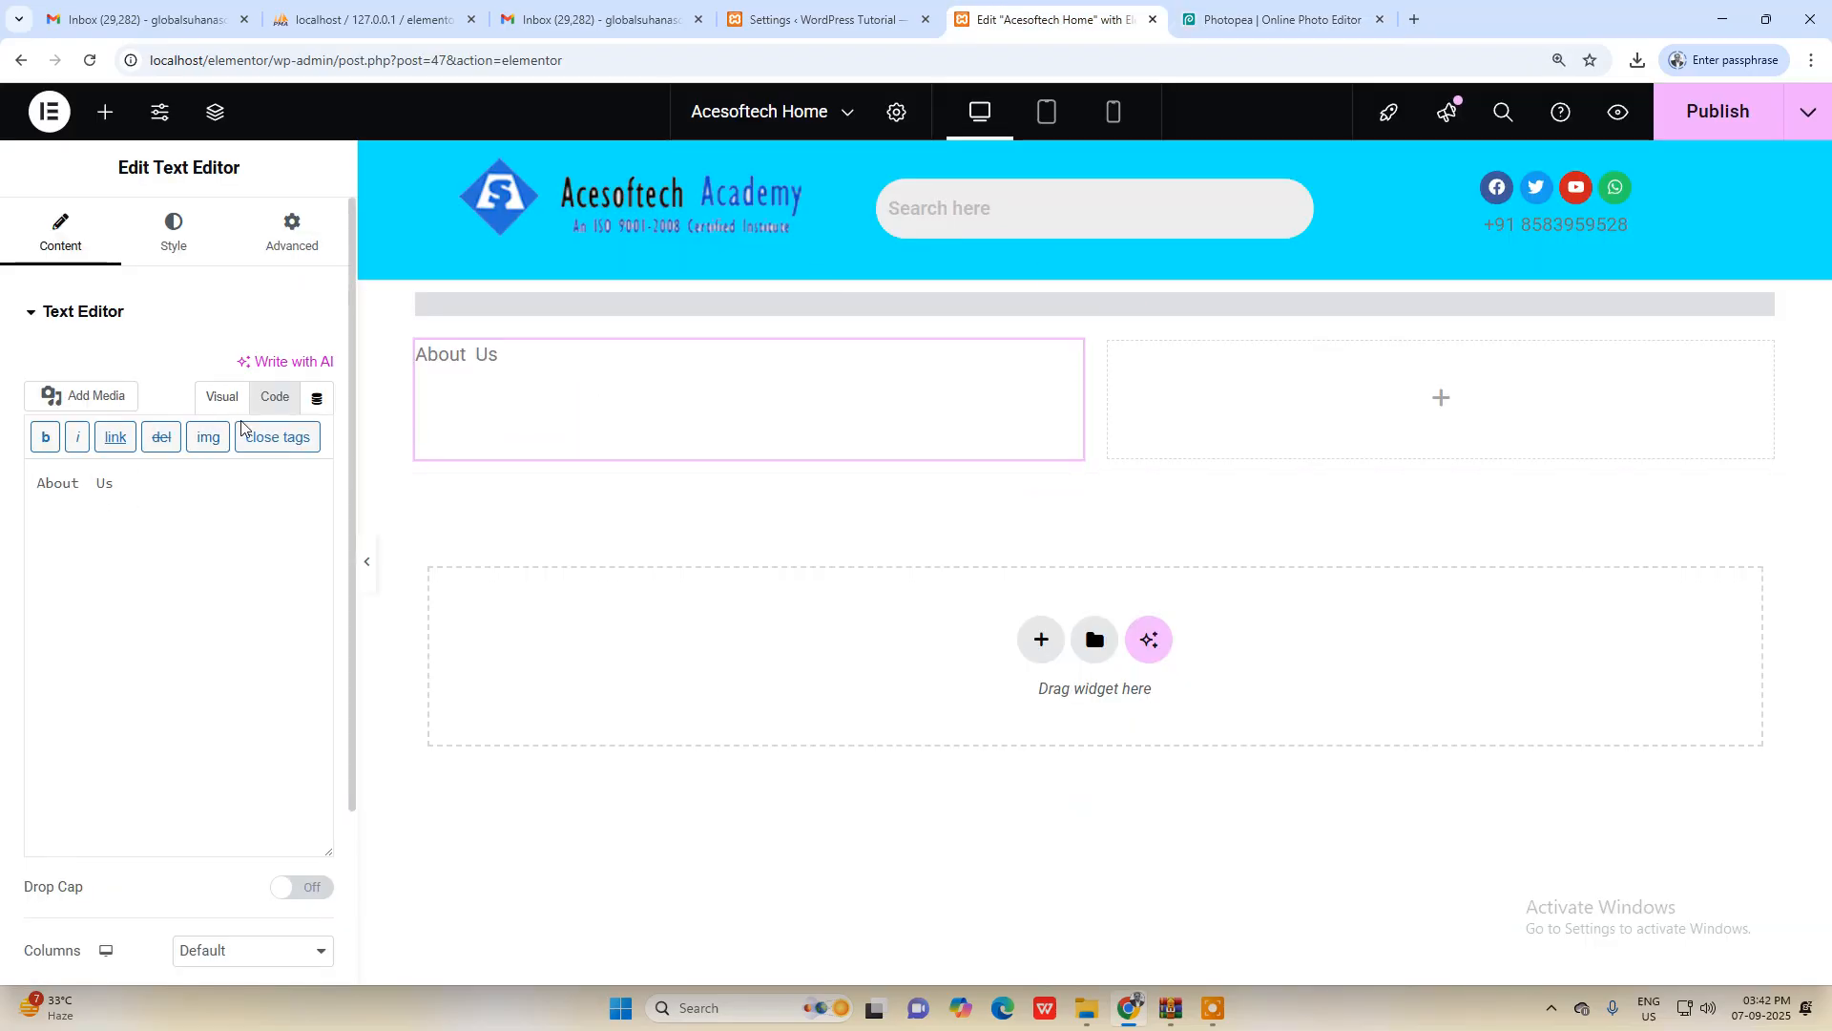
left_click(222, 396)
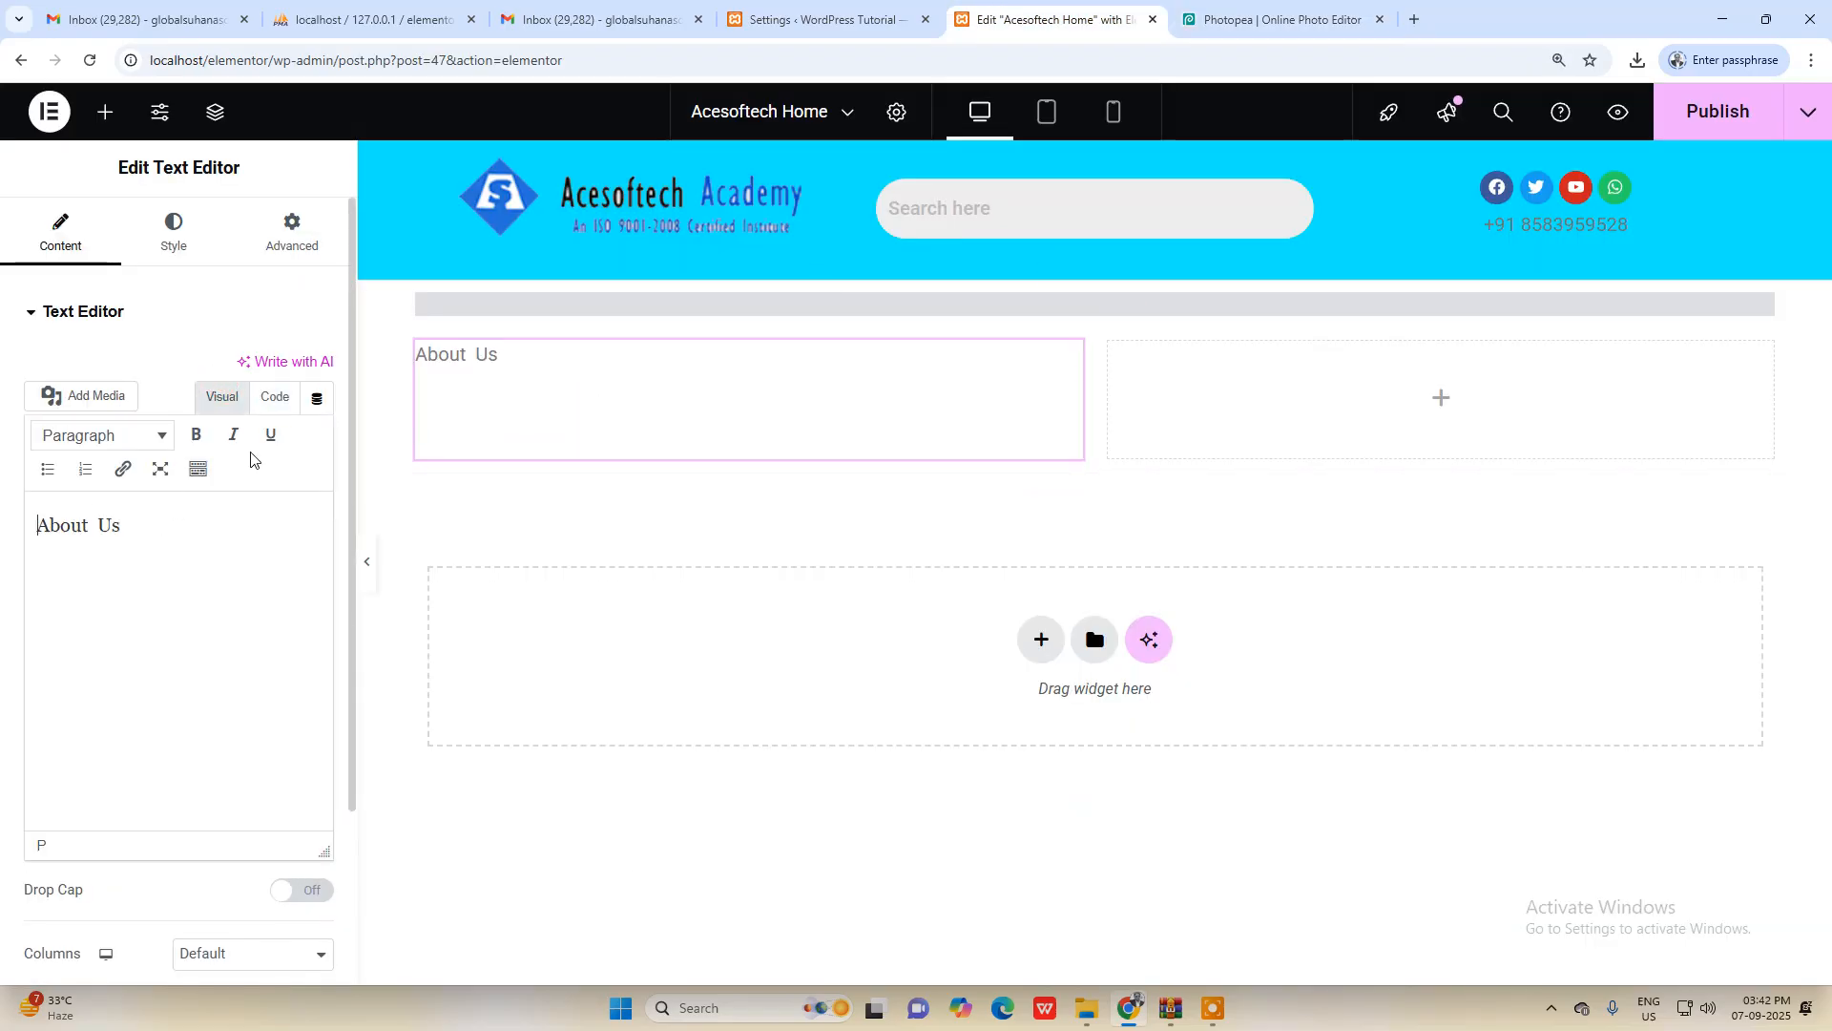
left_click(275, 396)
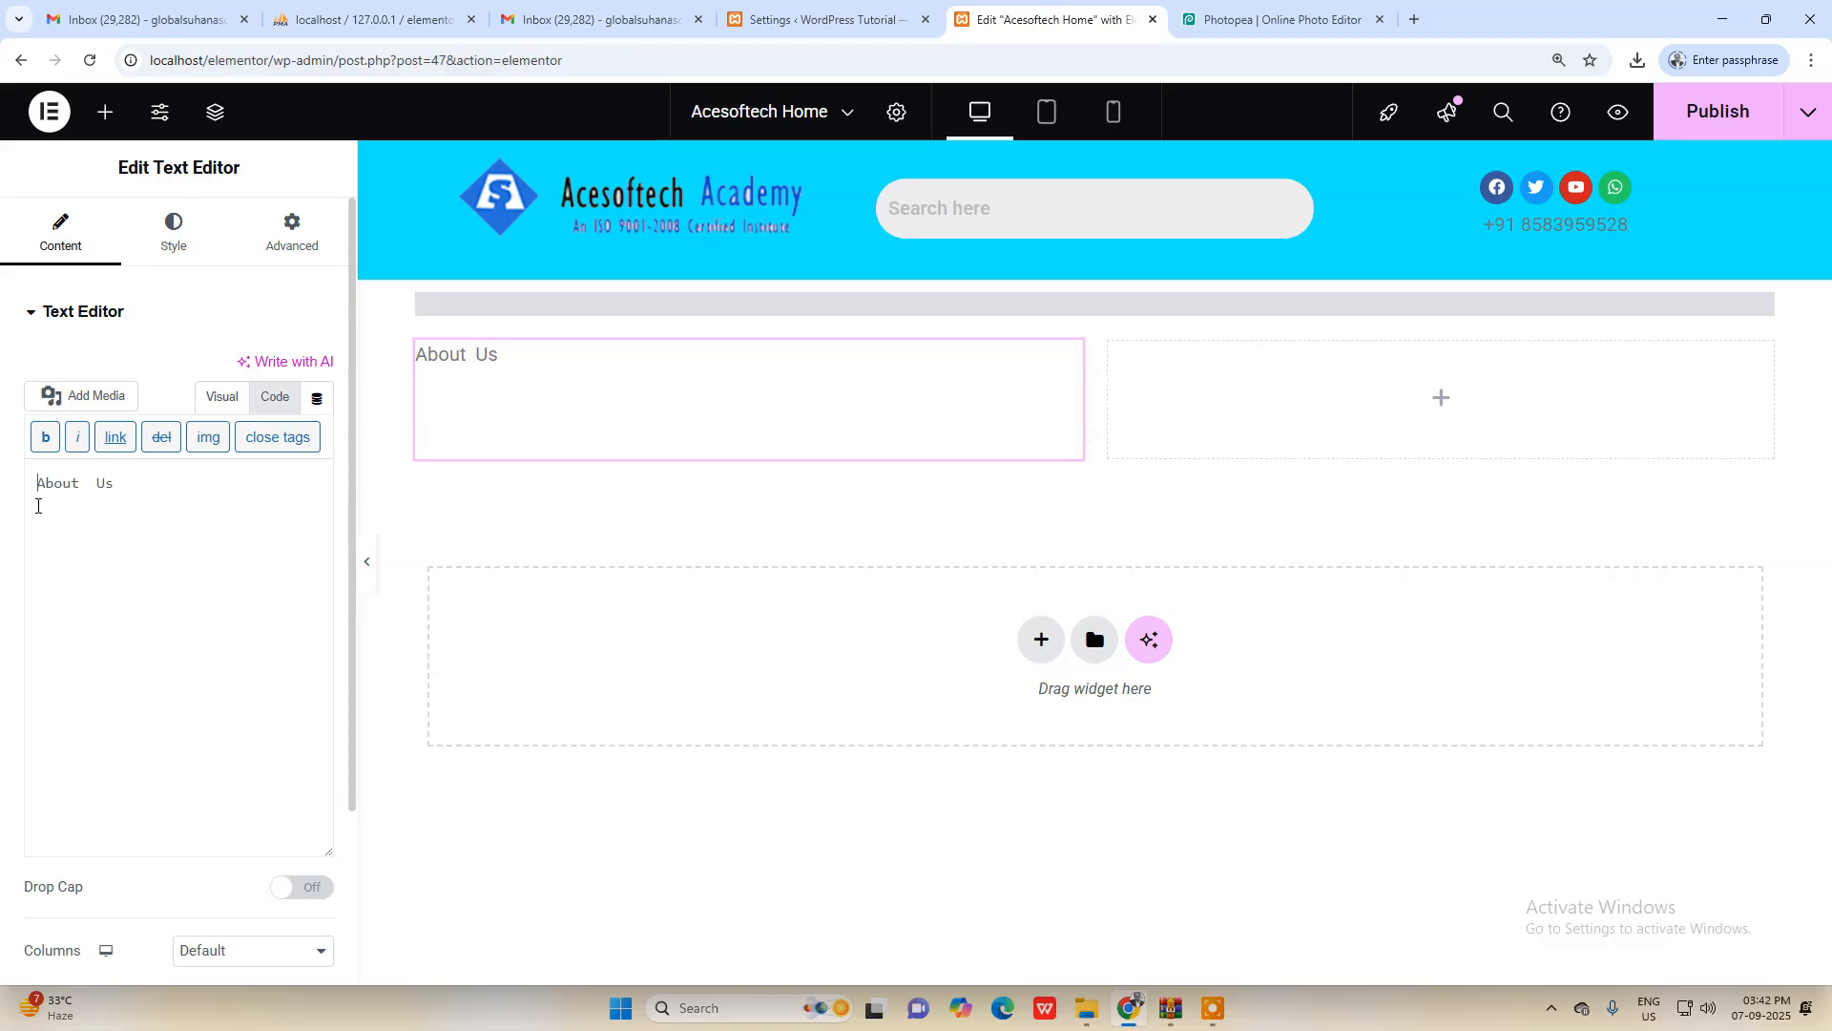
left_click(33, 483)
type("<div>")
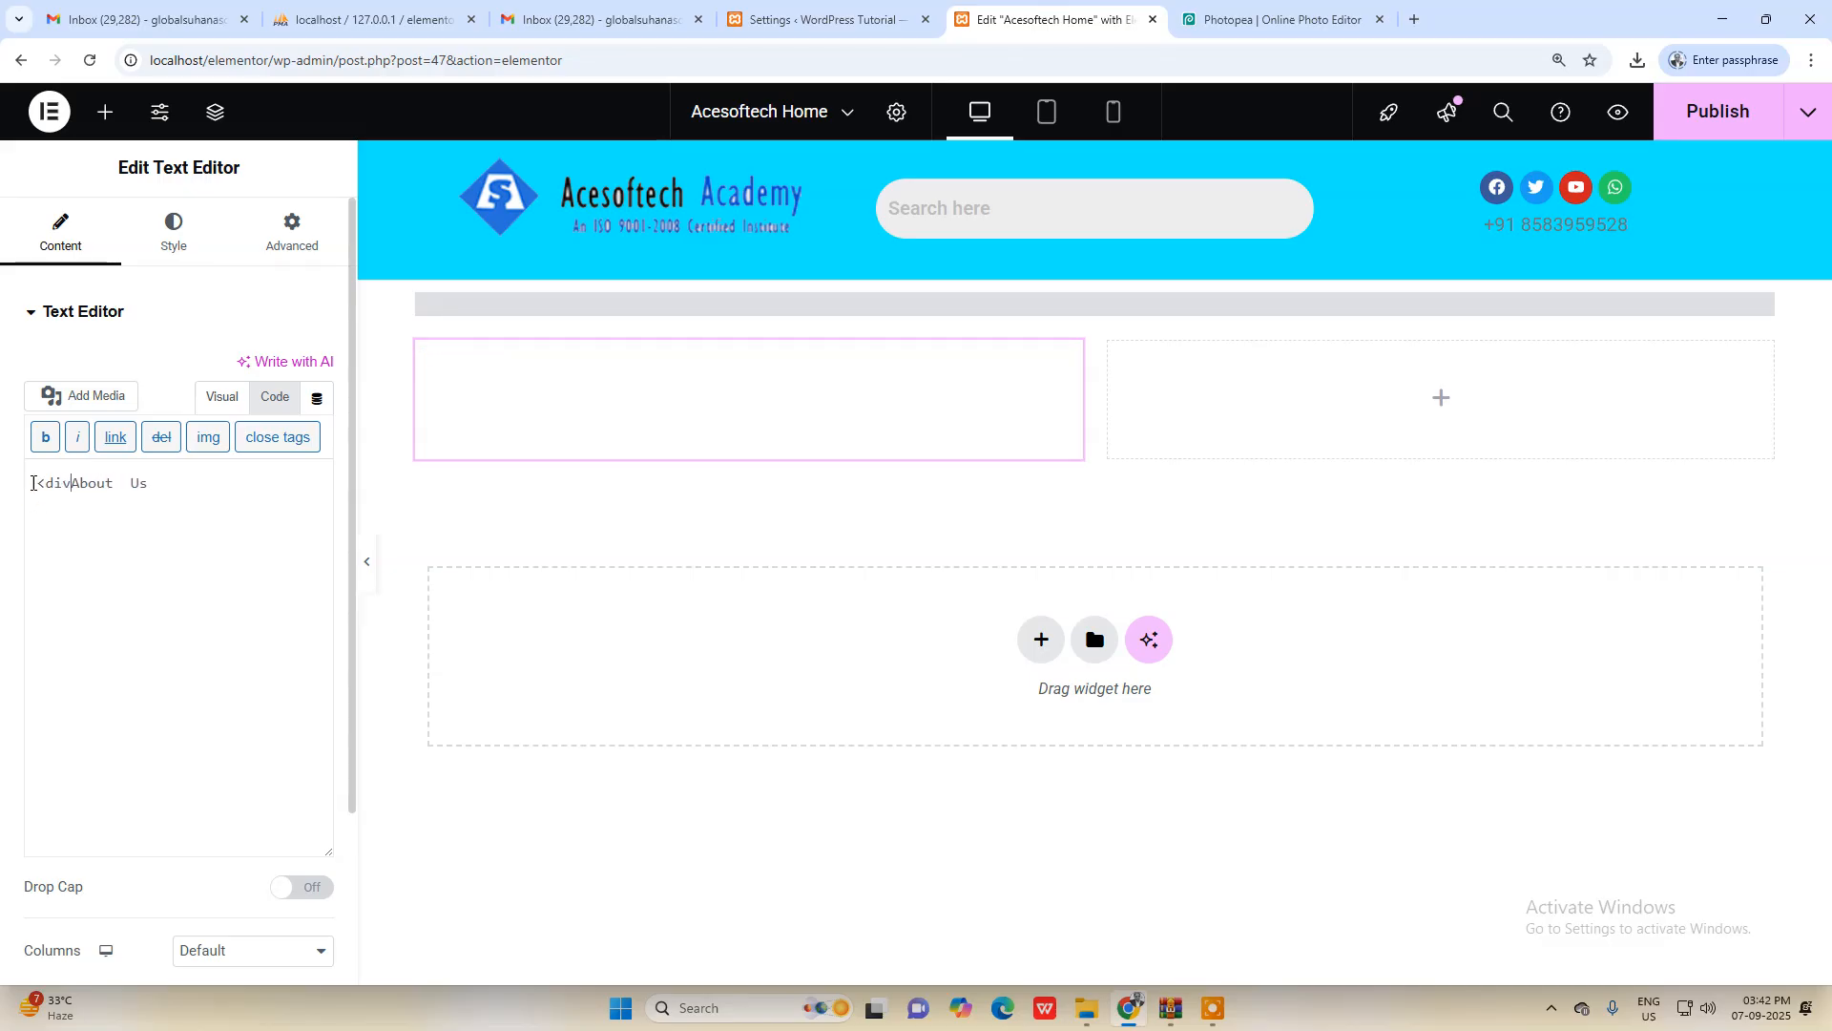
left_click(189, 480)
type("</div>")
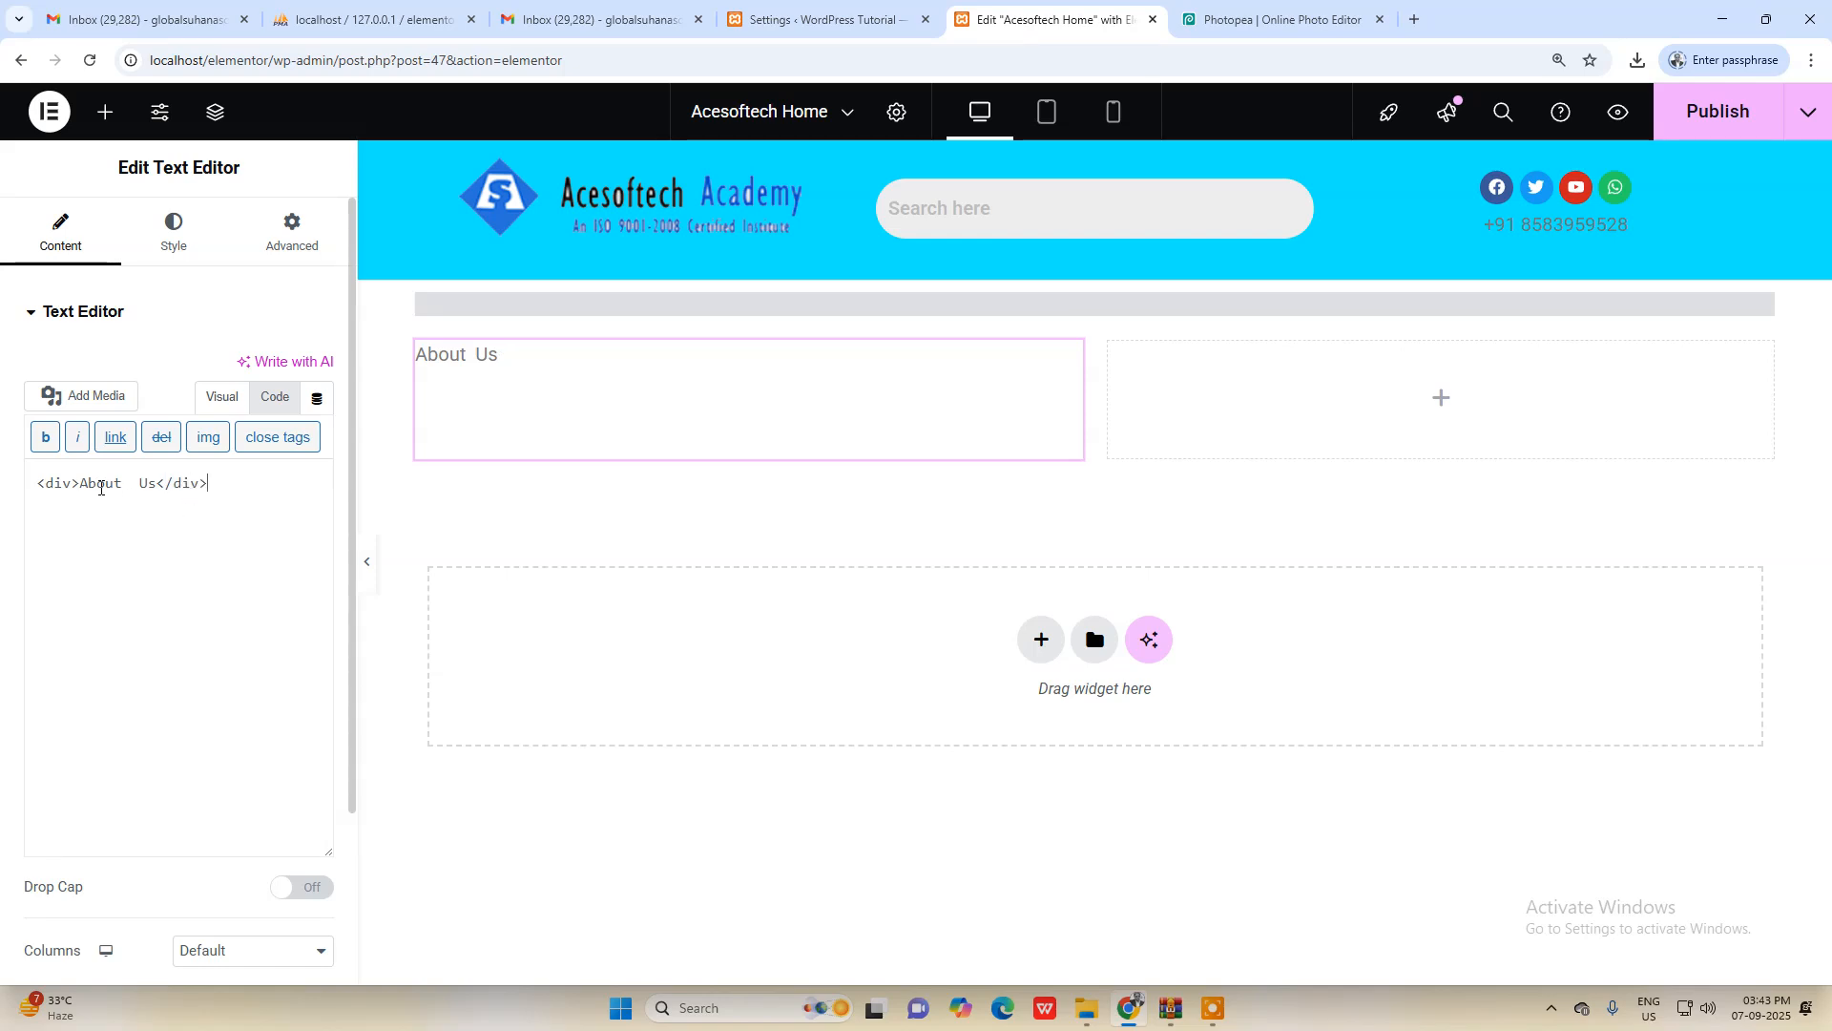
Step: Add class="home_header" to the div, put its text on a separate line, and save the page
left_click(74, 483)
type("c;")
key("BackSpace")
type("lass")
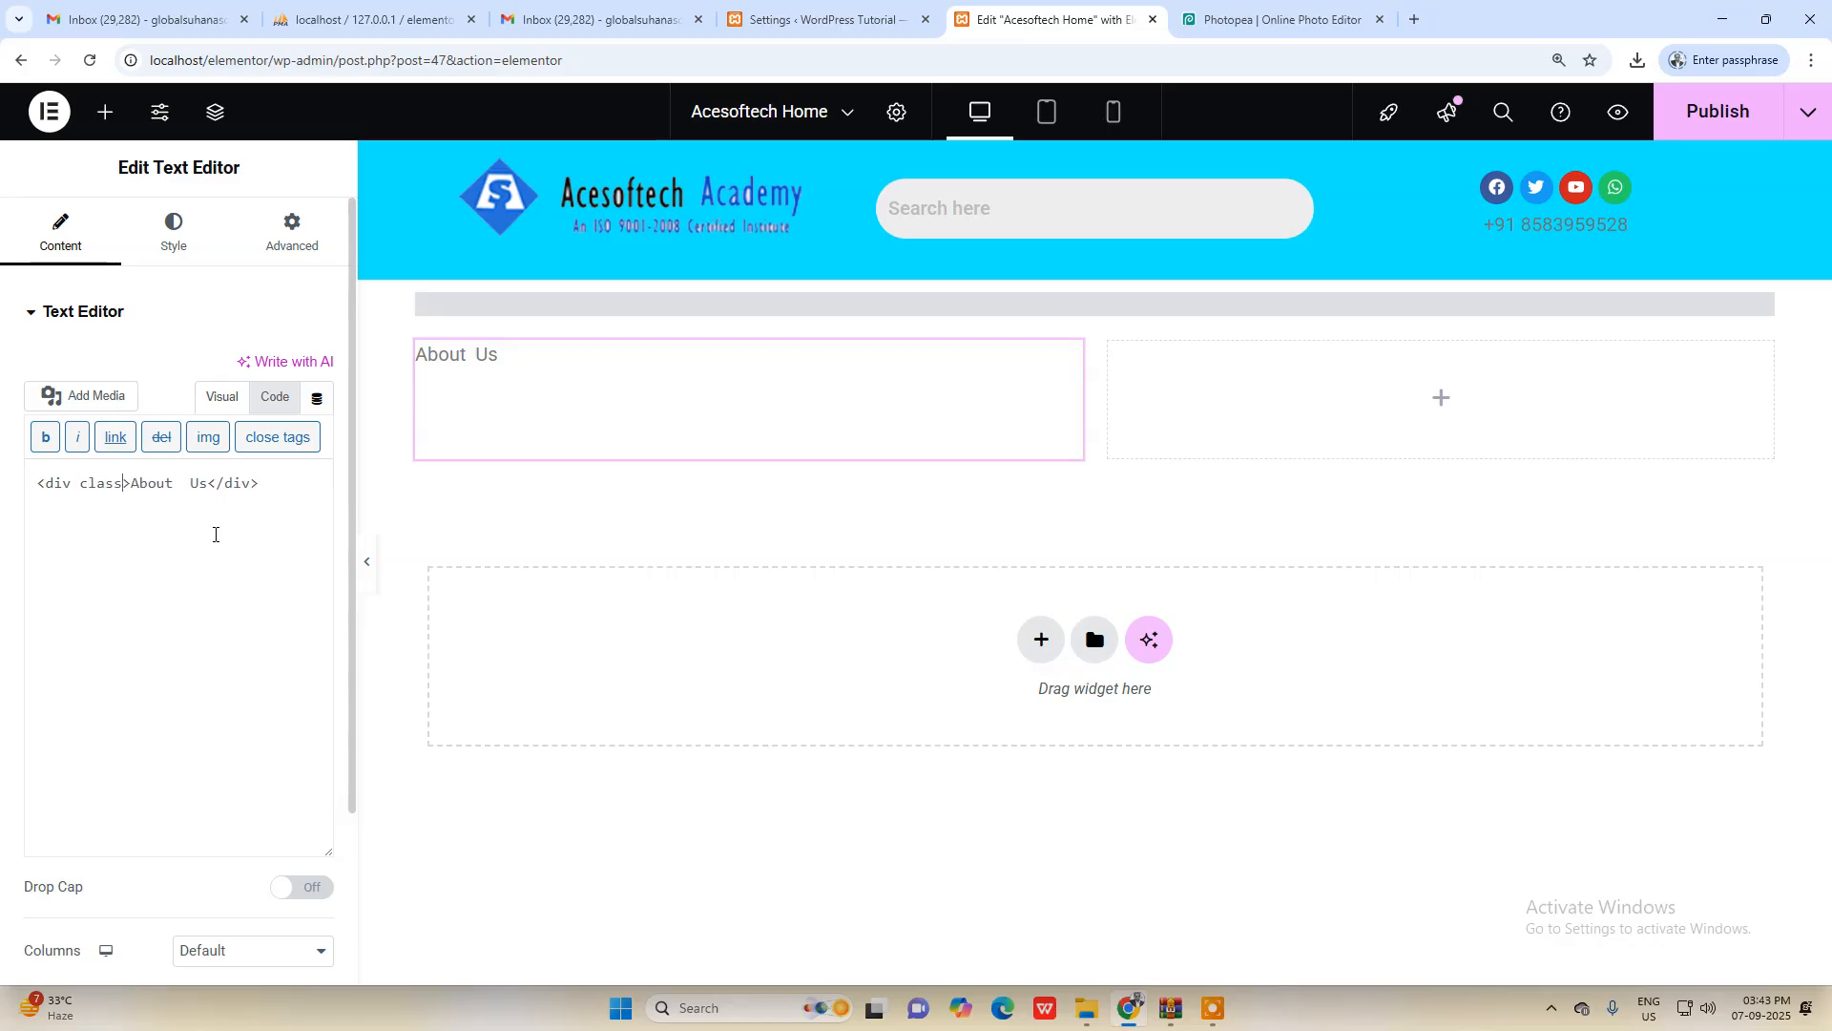
type("=\"\"")
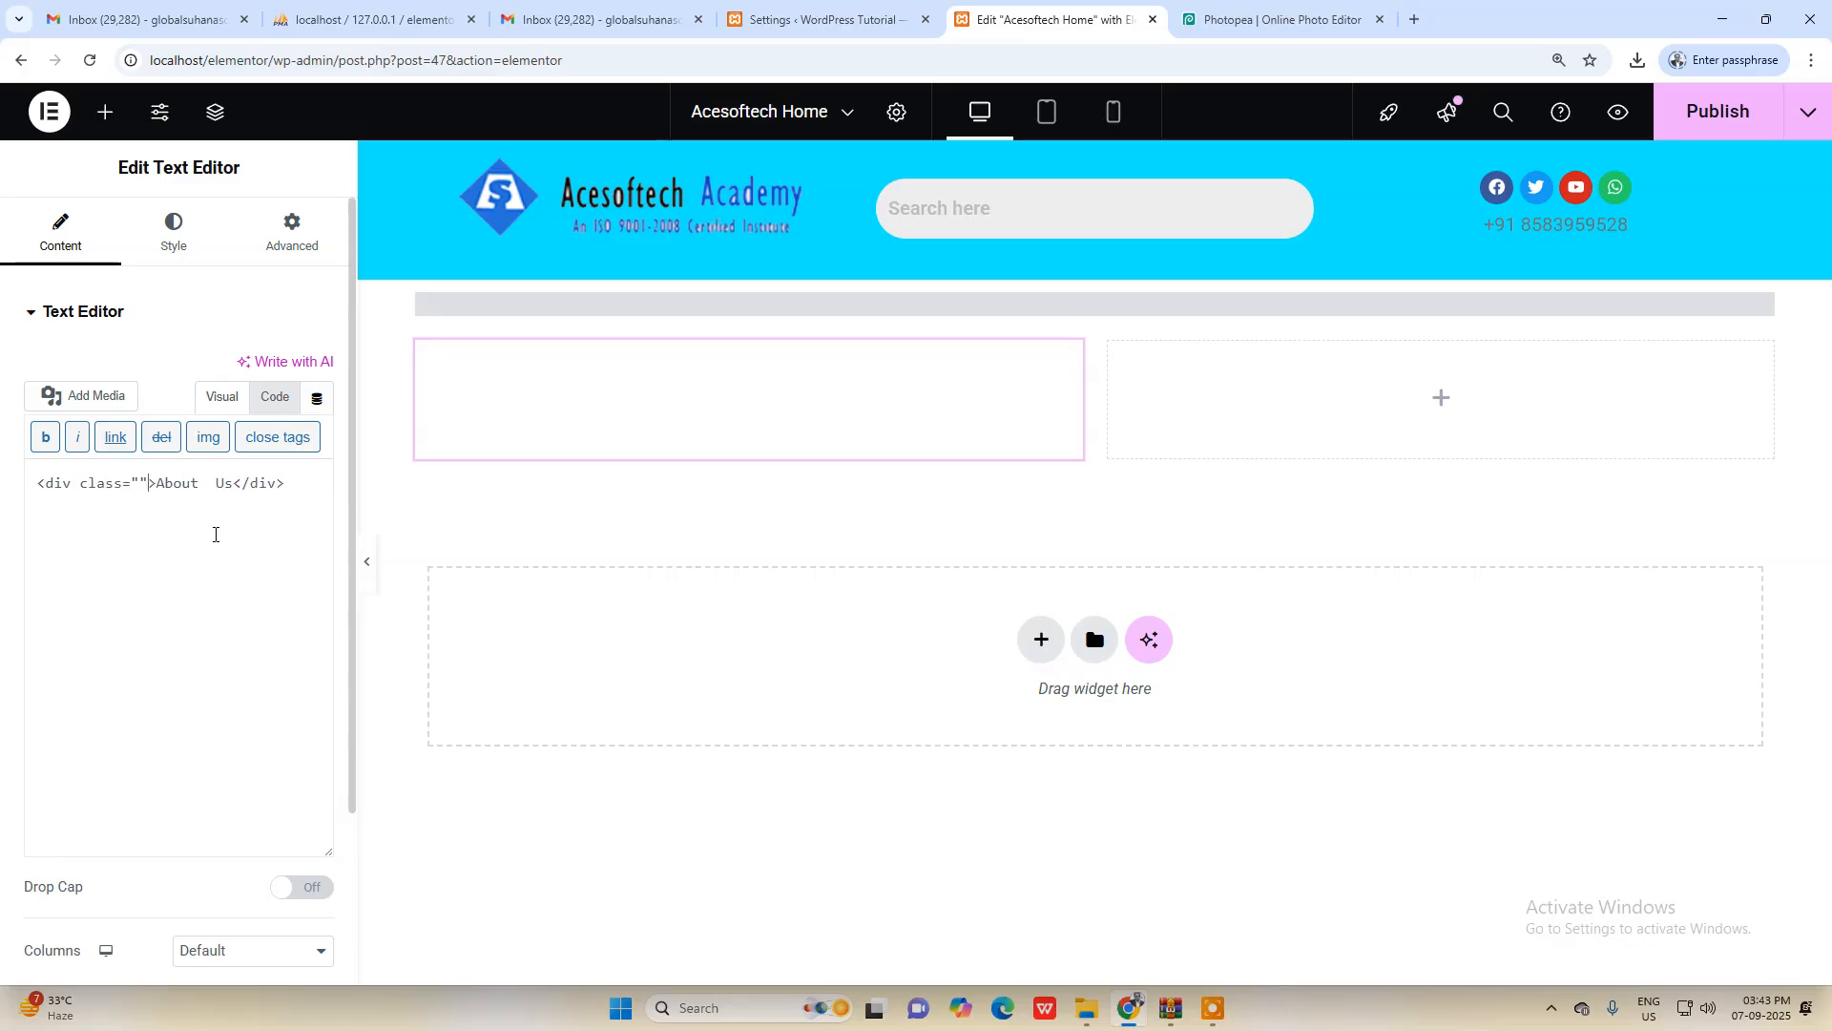
type("home_header")
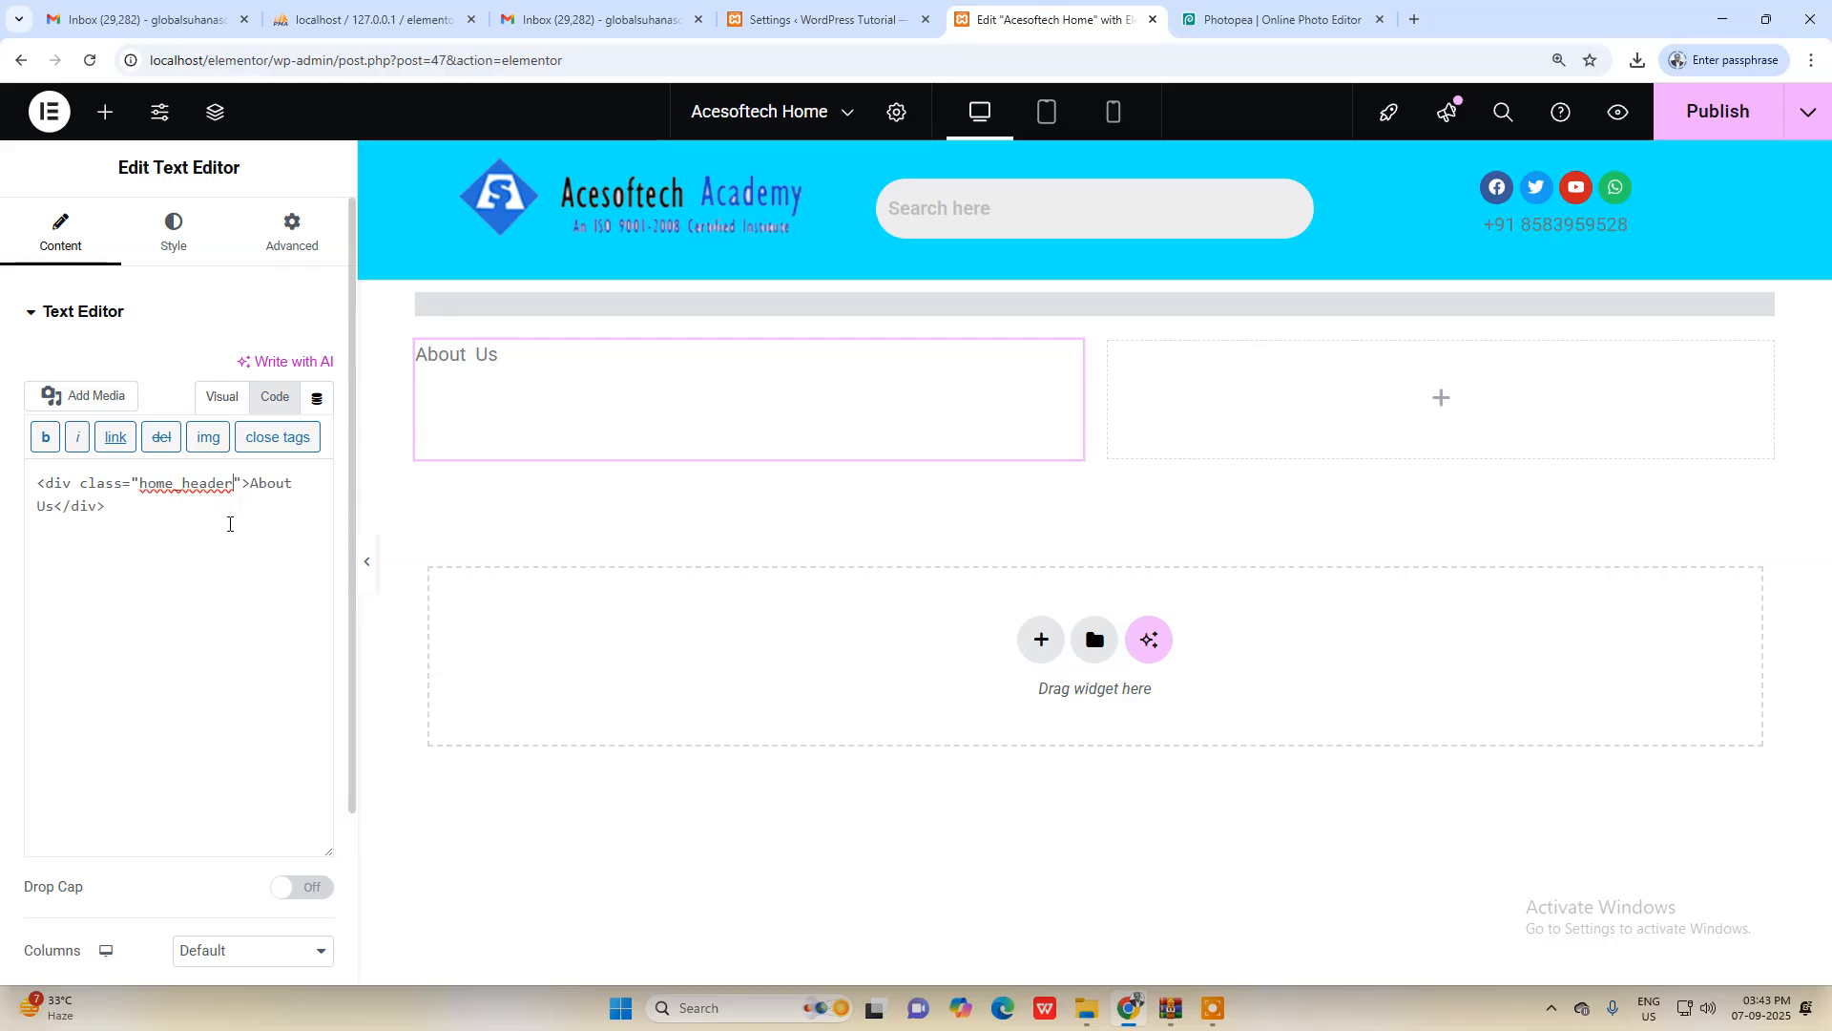
key("Return")
key("Return")
key("ctrl+s")
scroll(239, 658, "down", 3)
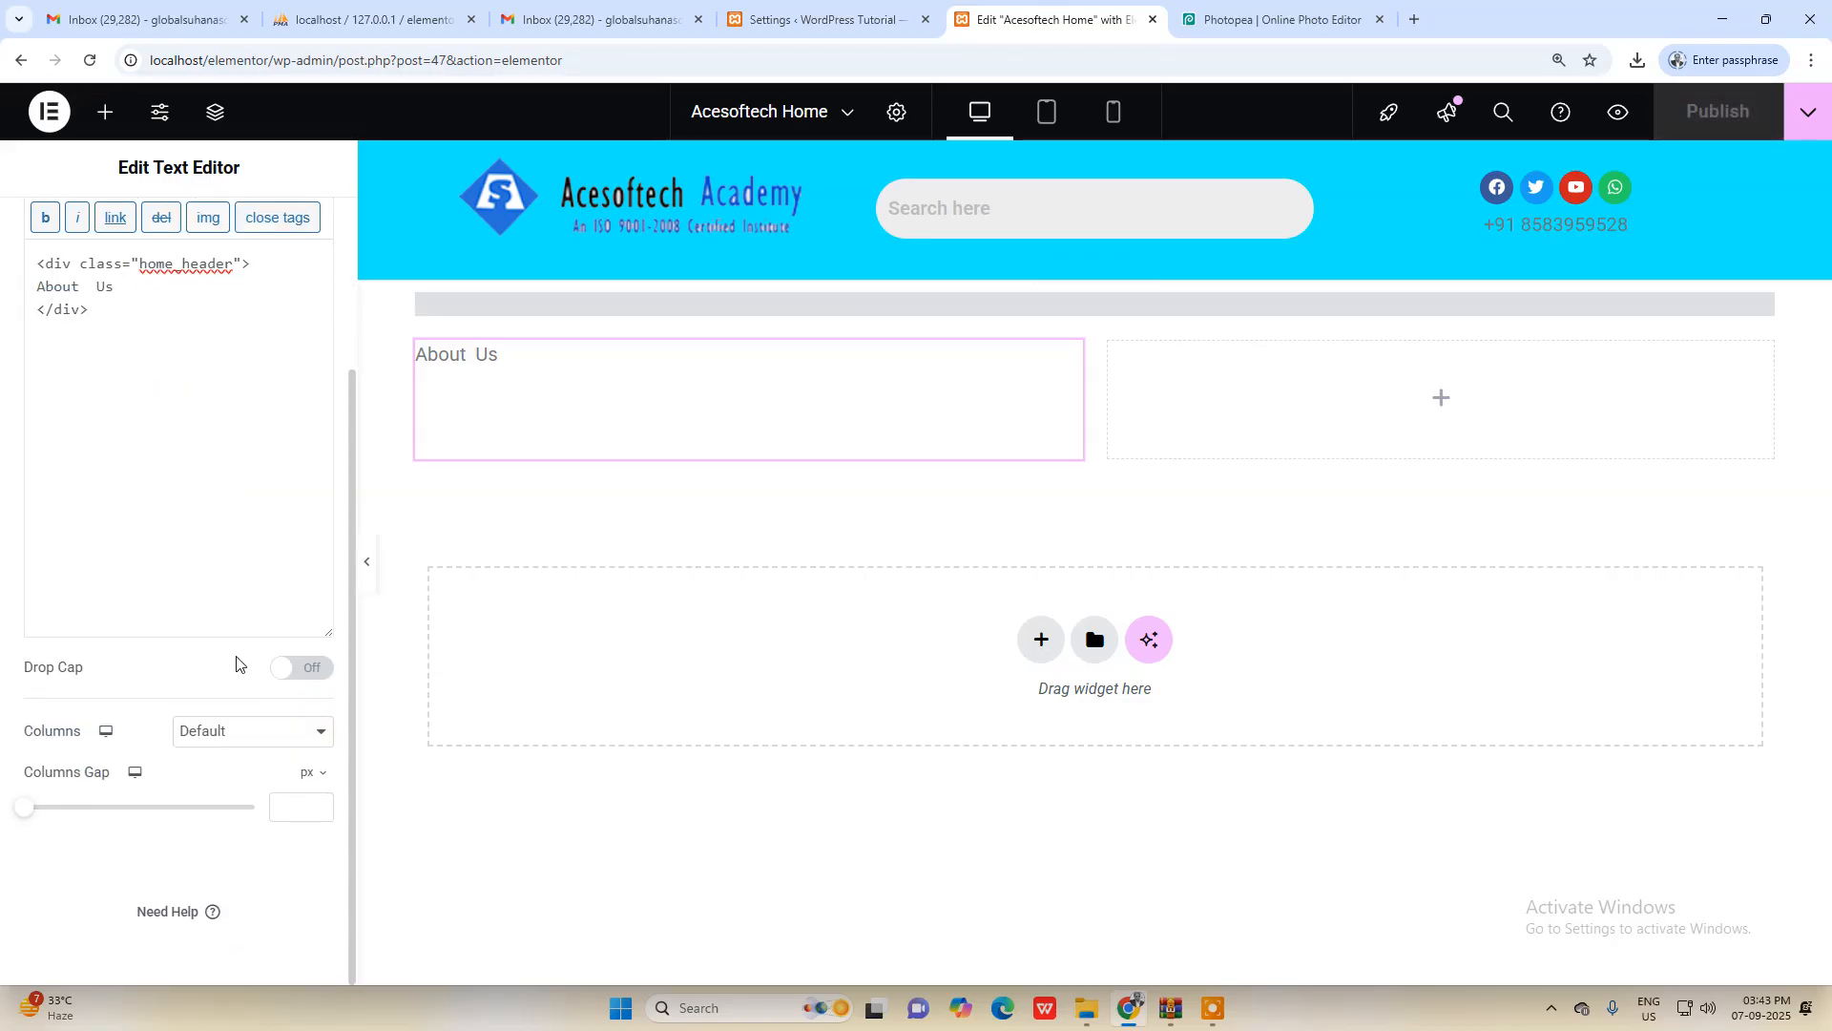
scroll(224, 611, "up", 3)
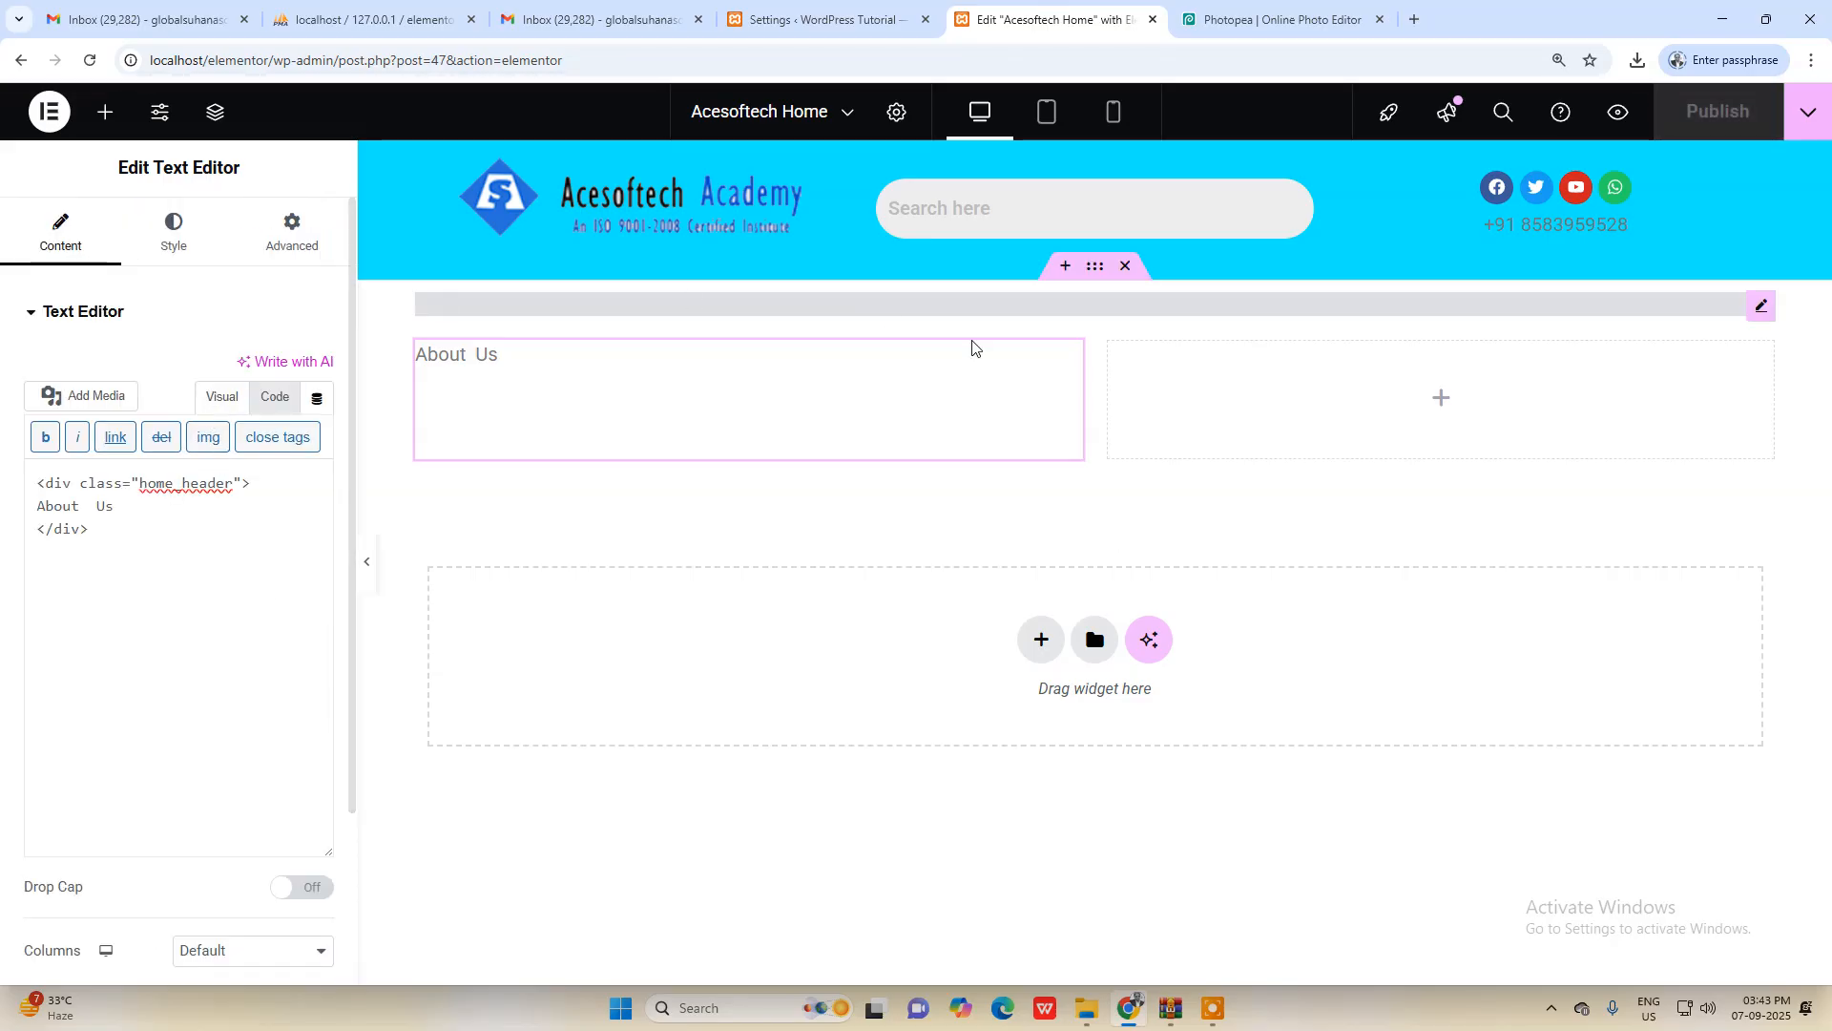
Step: Switch to the WordPress admin and open the theme customizer's Additional CSS editor
left_click(822, 19)
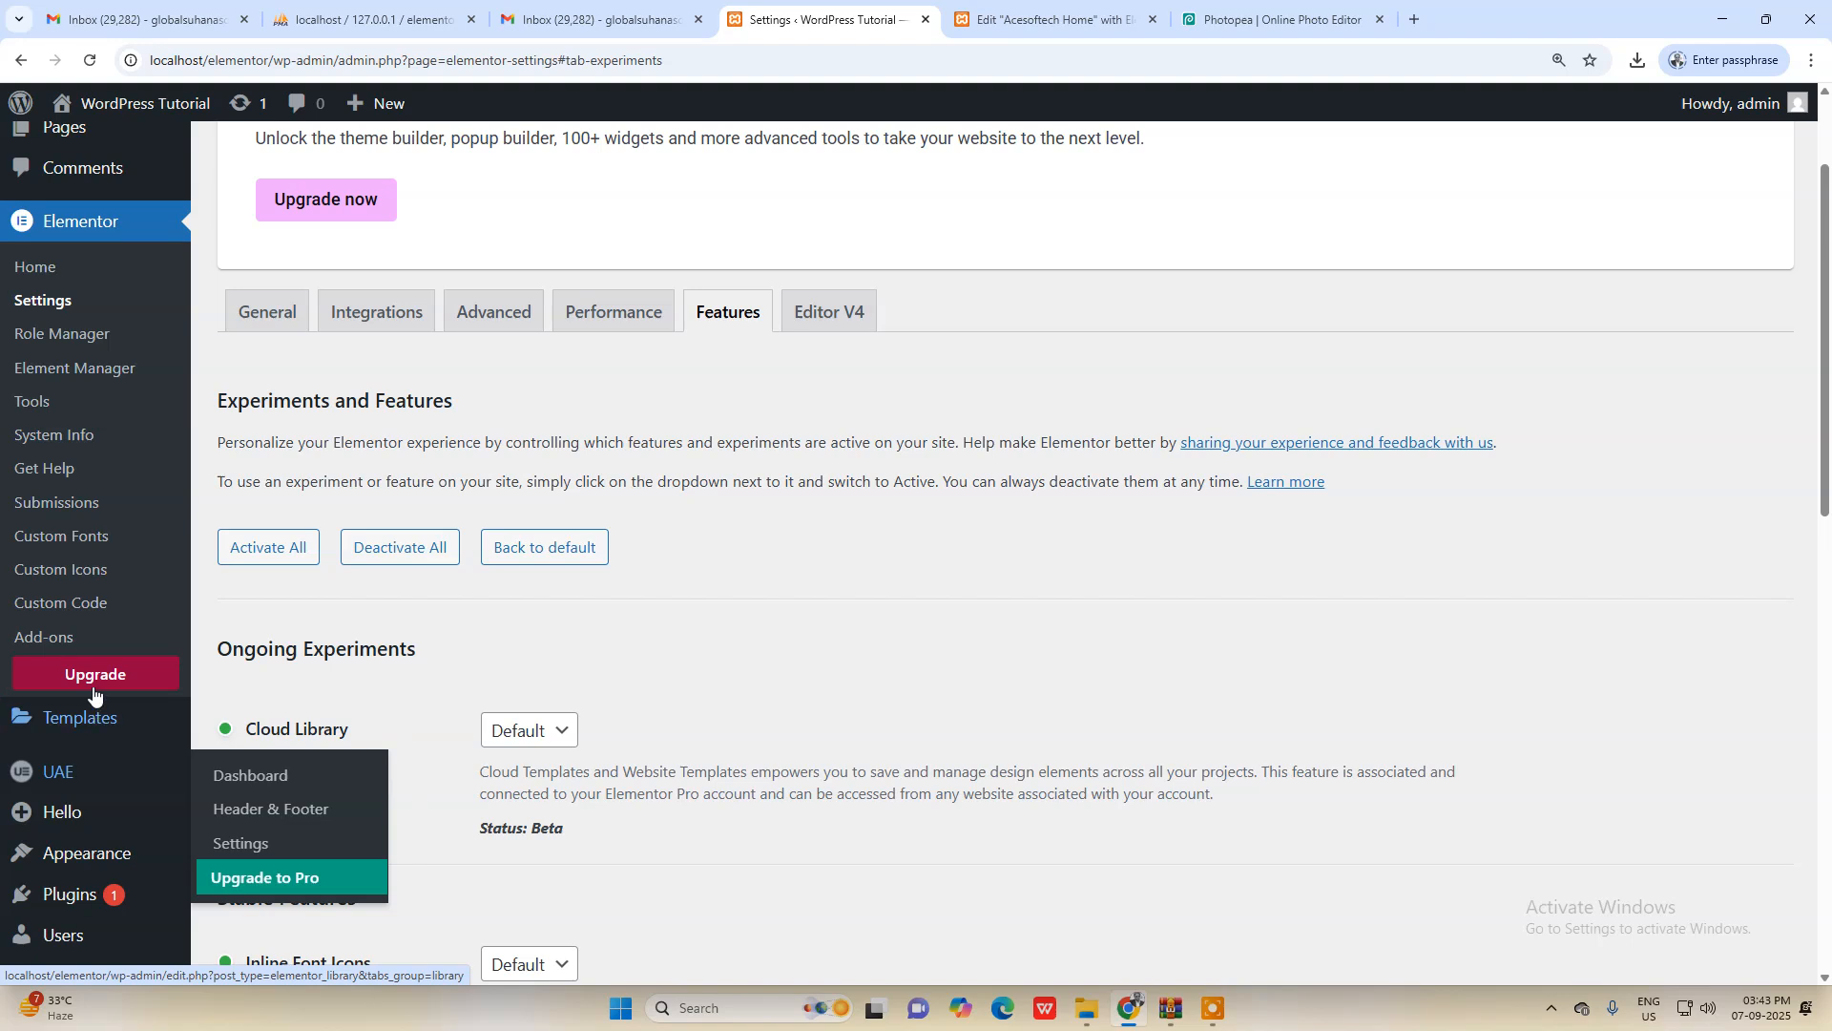
scroll(128, 652, "down", 1)
mouse_move(127, 769)
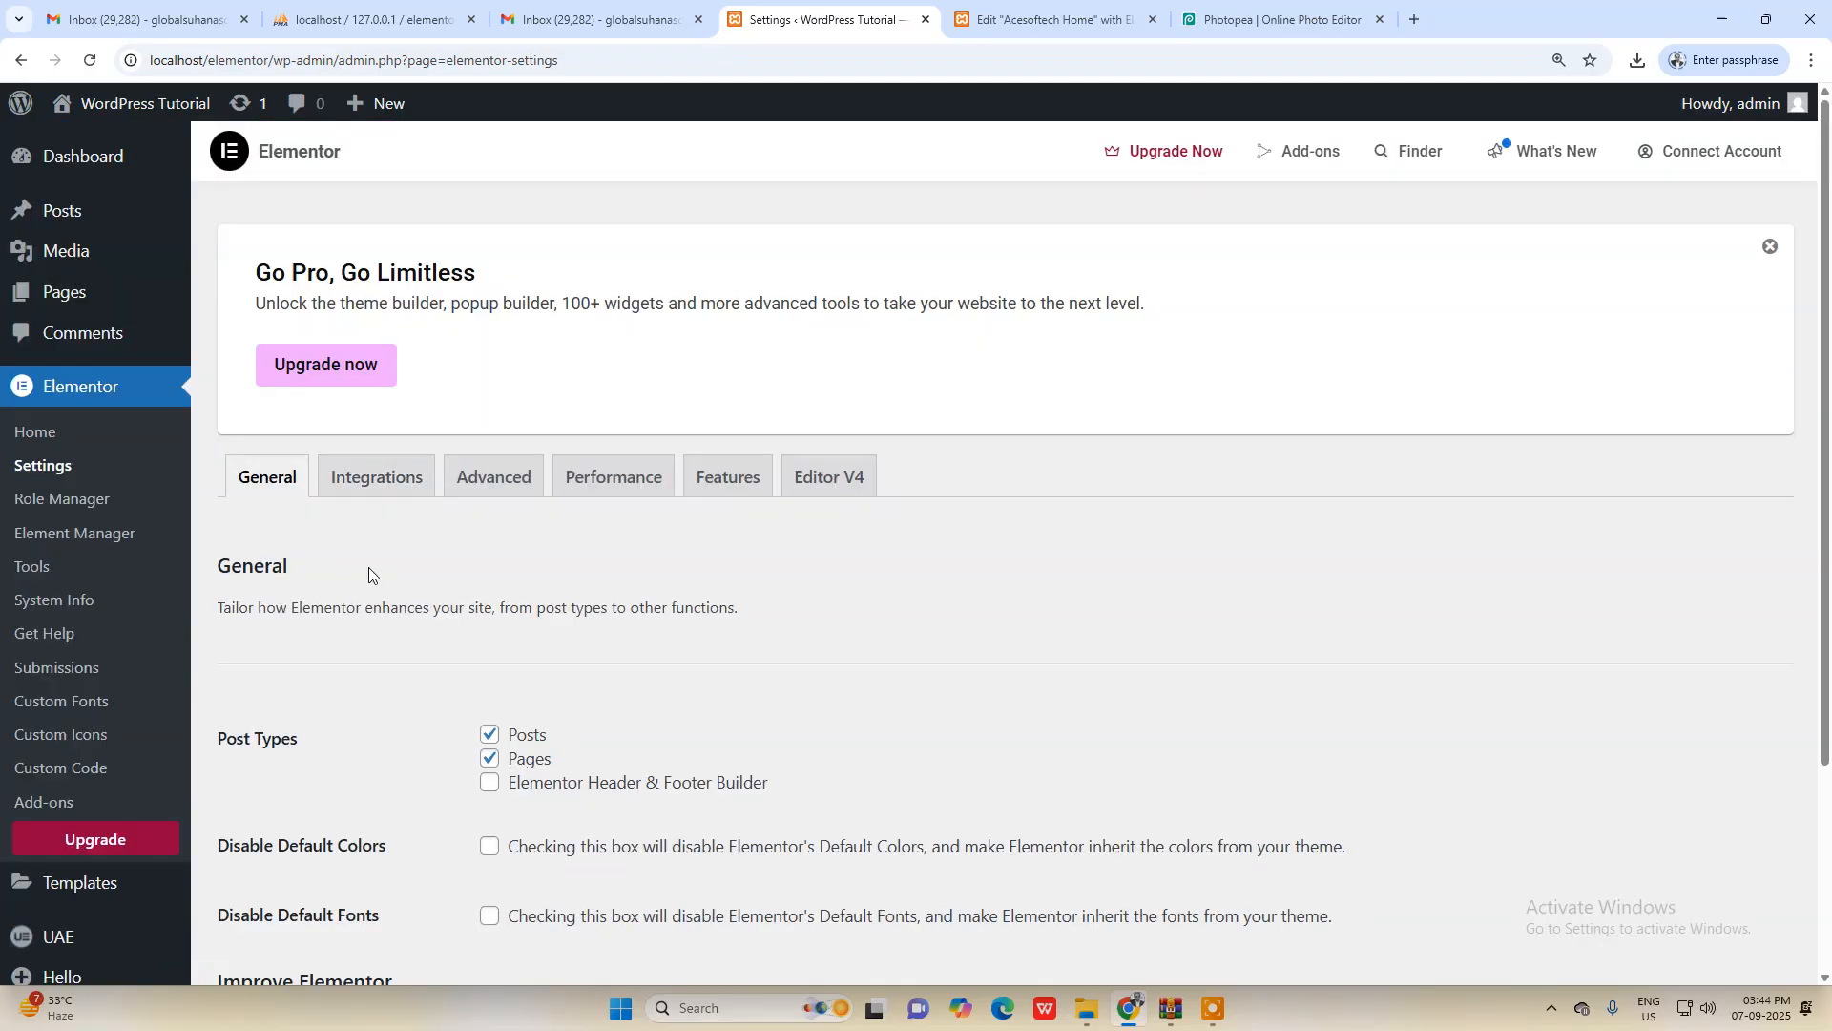
scroll(81, 733, "down", 3)
mouse_move(135, 744)
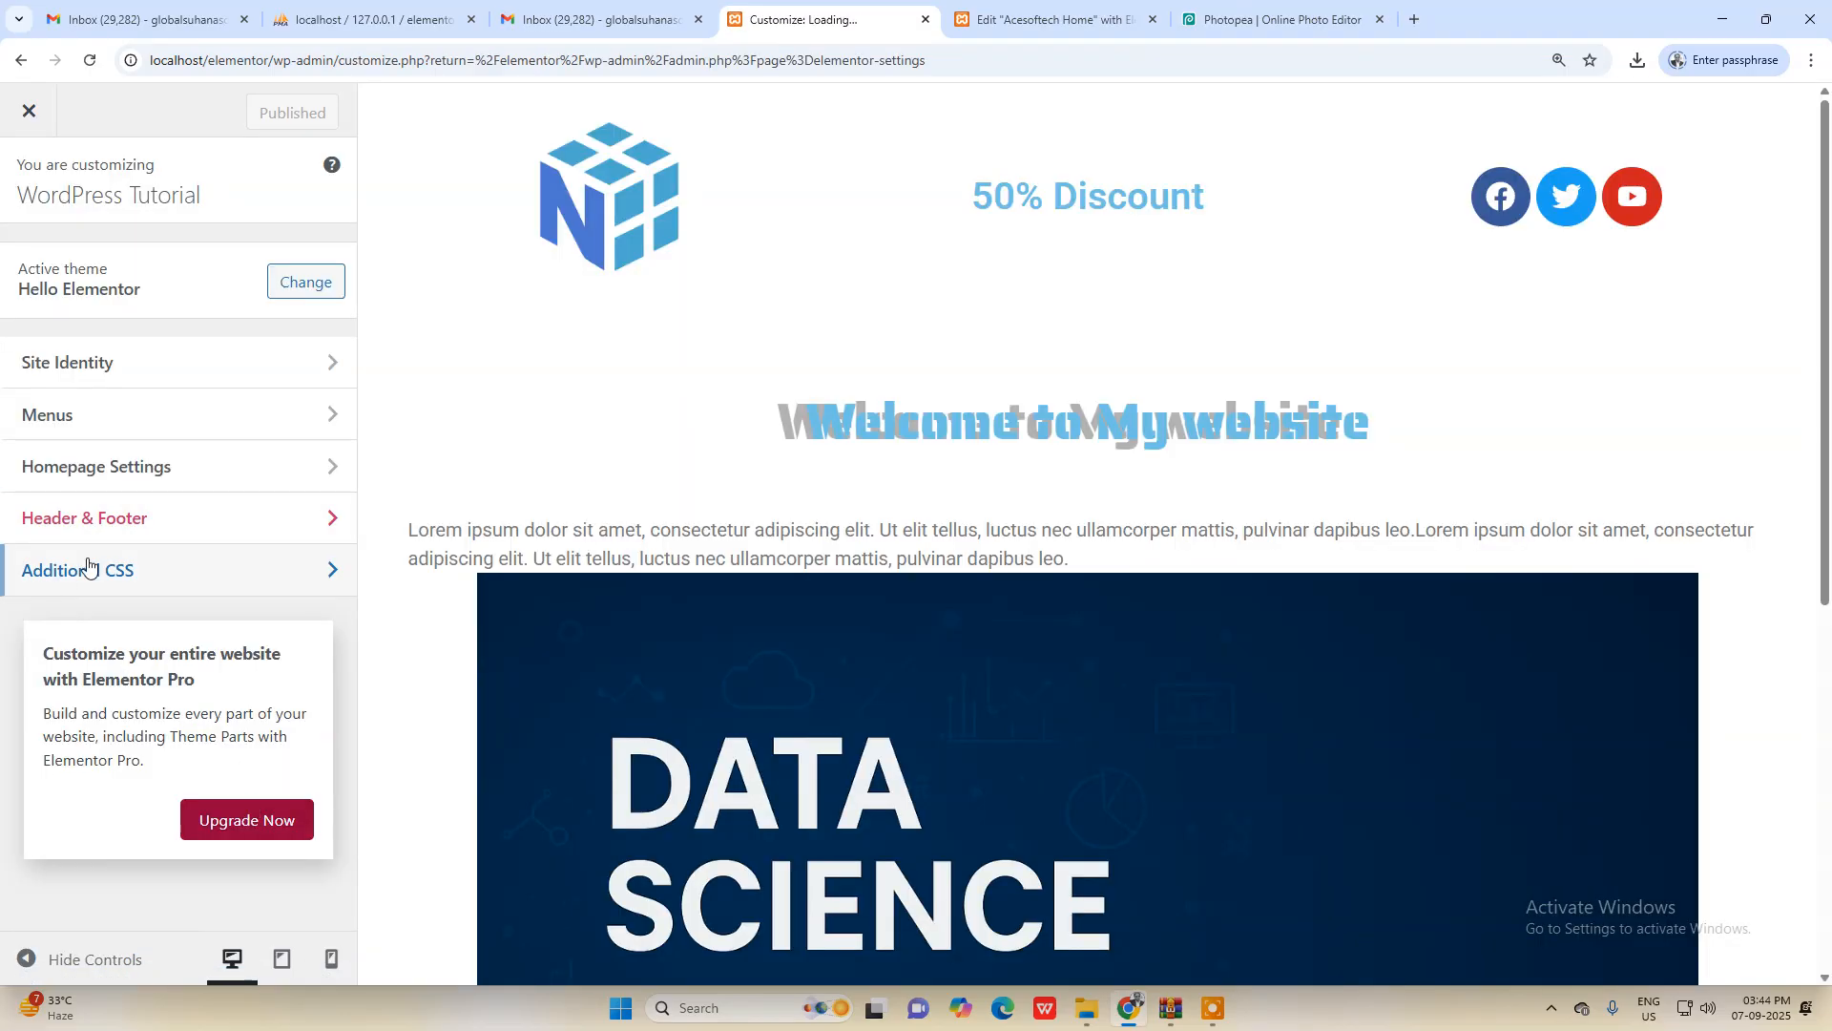
left_click(53, 572)
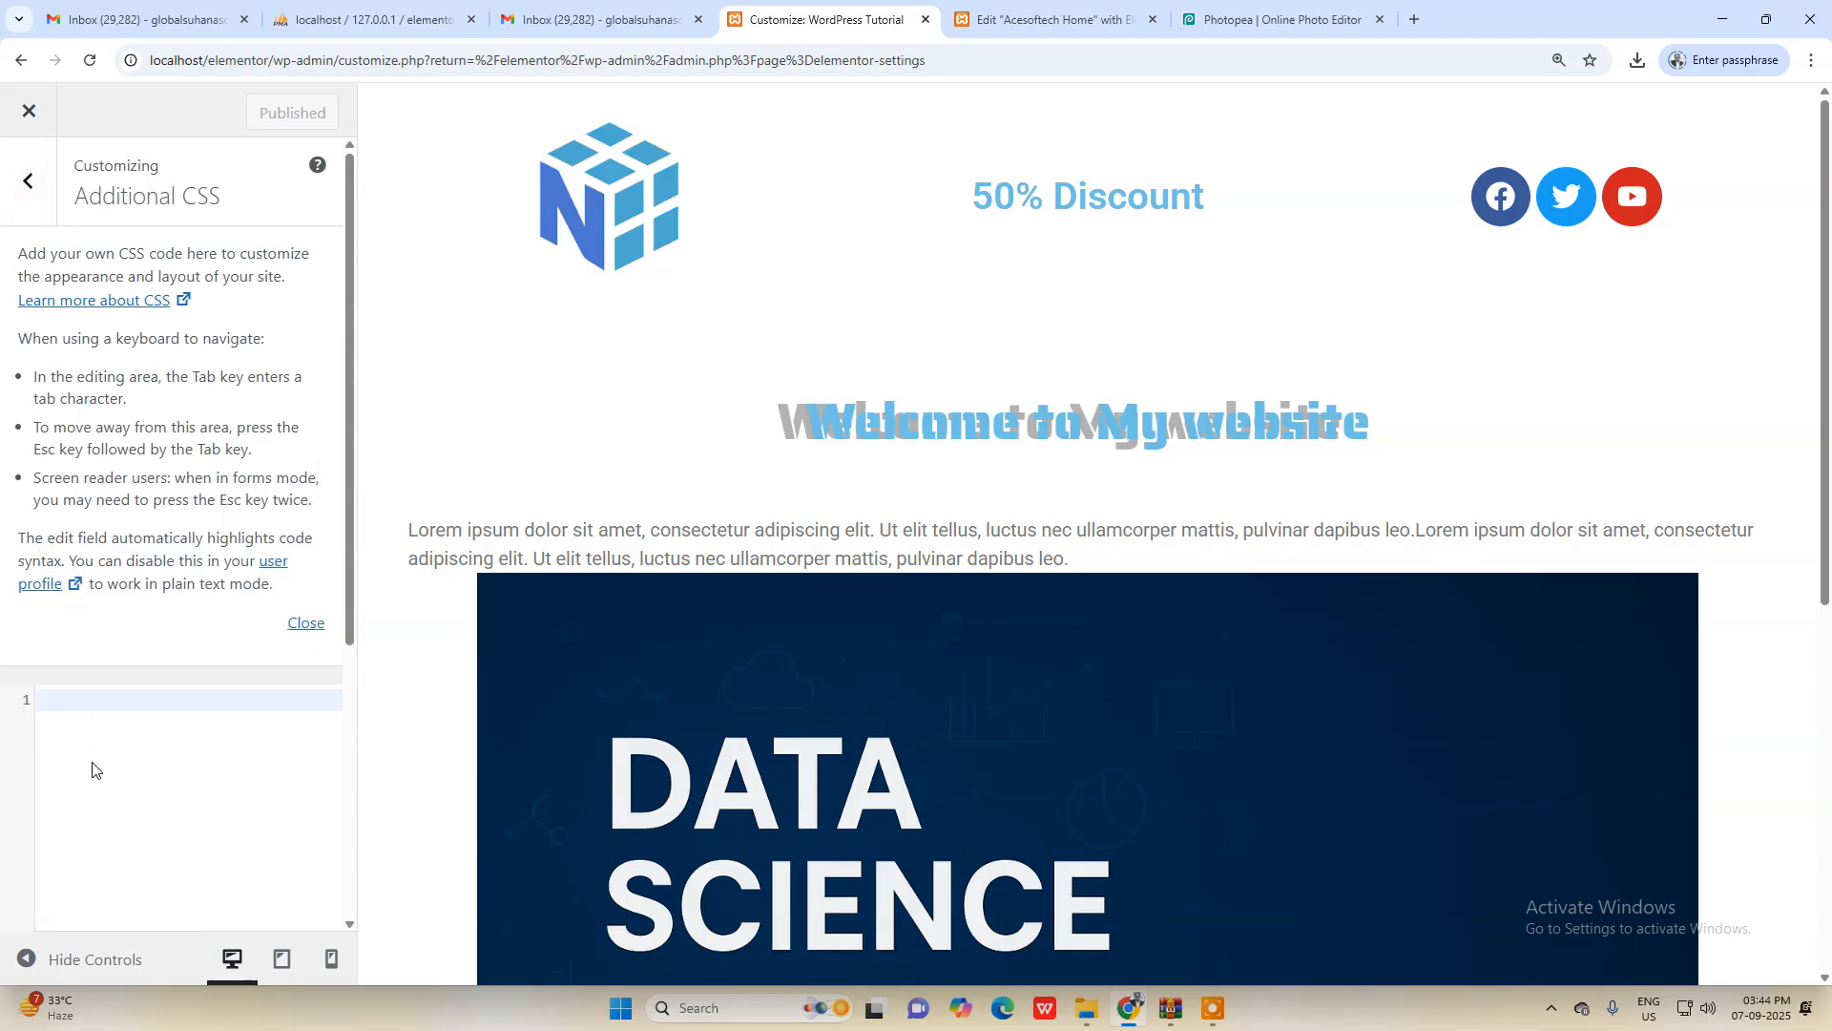
Step: Copy the div's class name from the Elementor page and start a .home_header CSS rule with a color property
left_click(1046, 19)
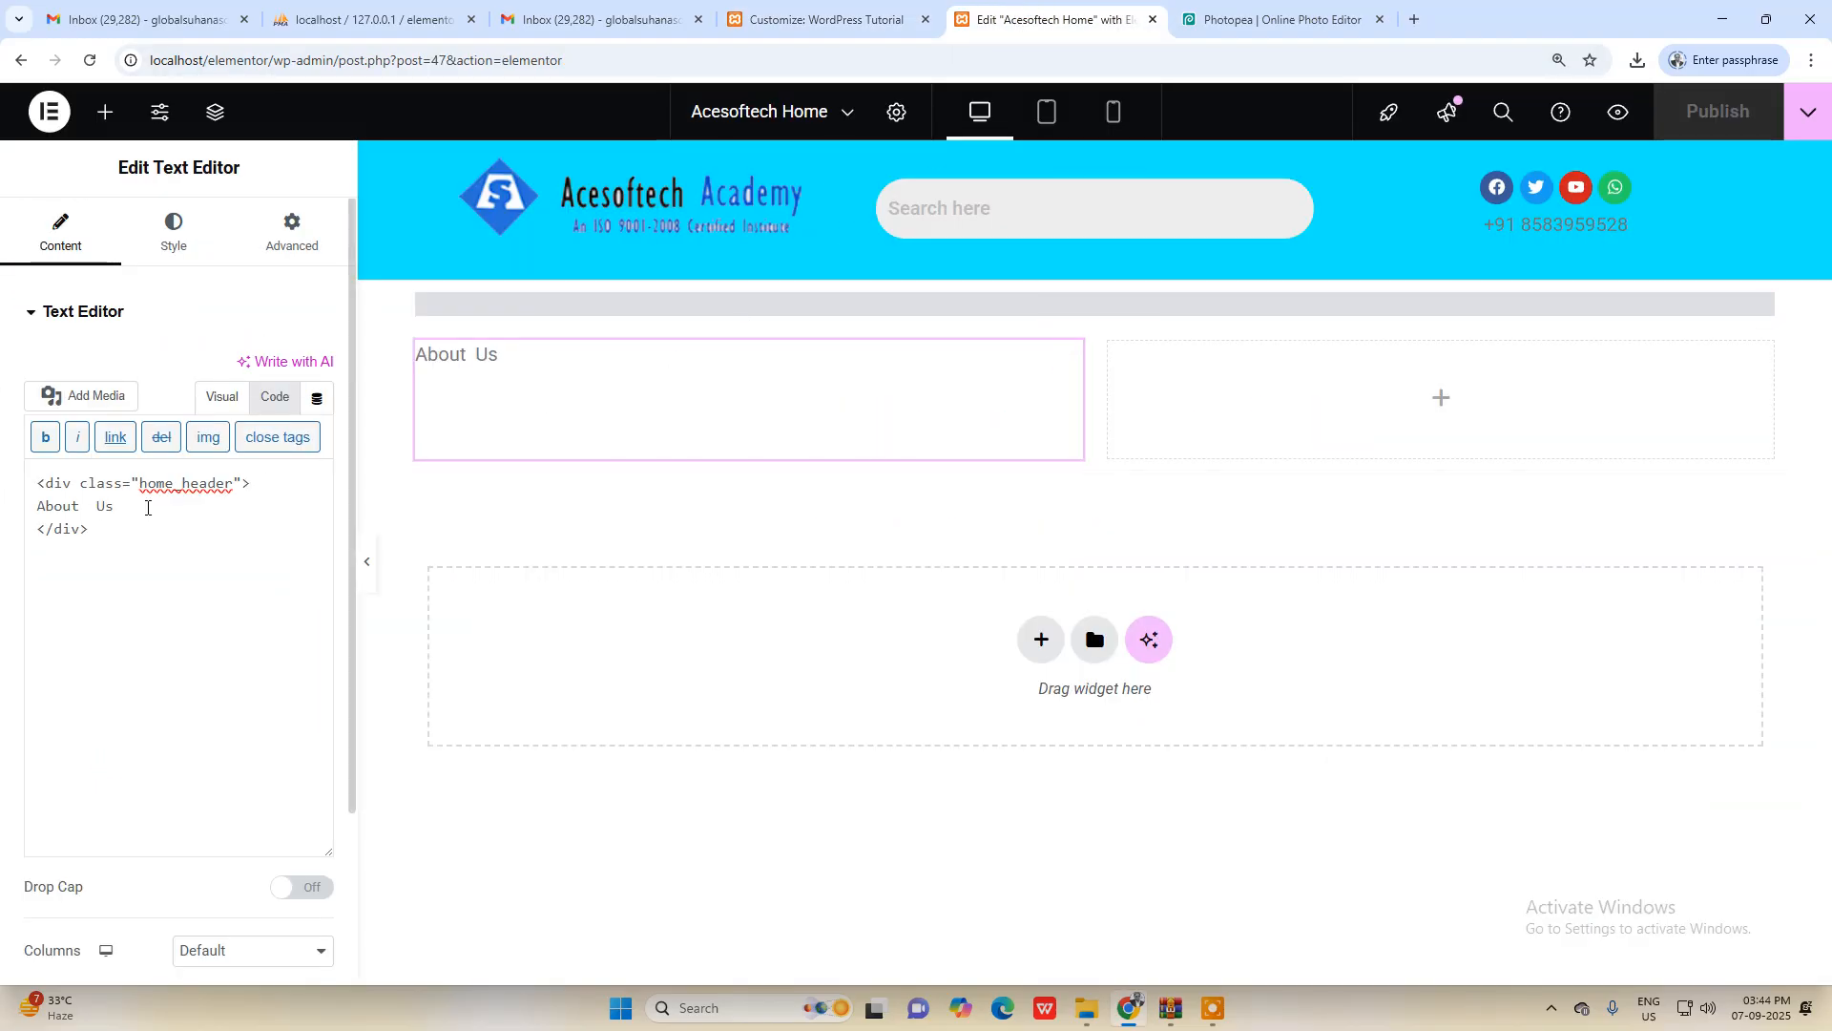
double_click(166, 483)
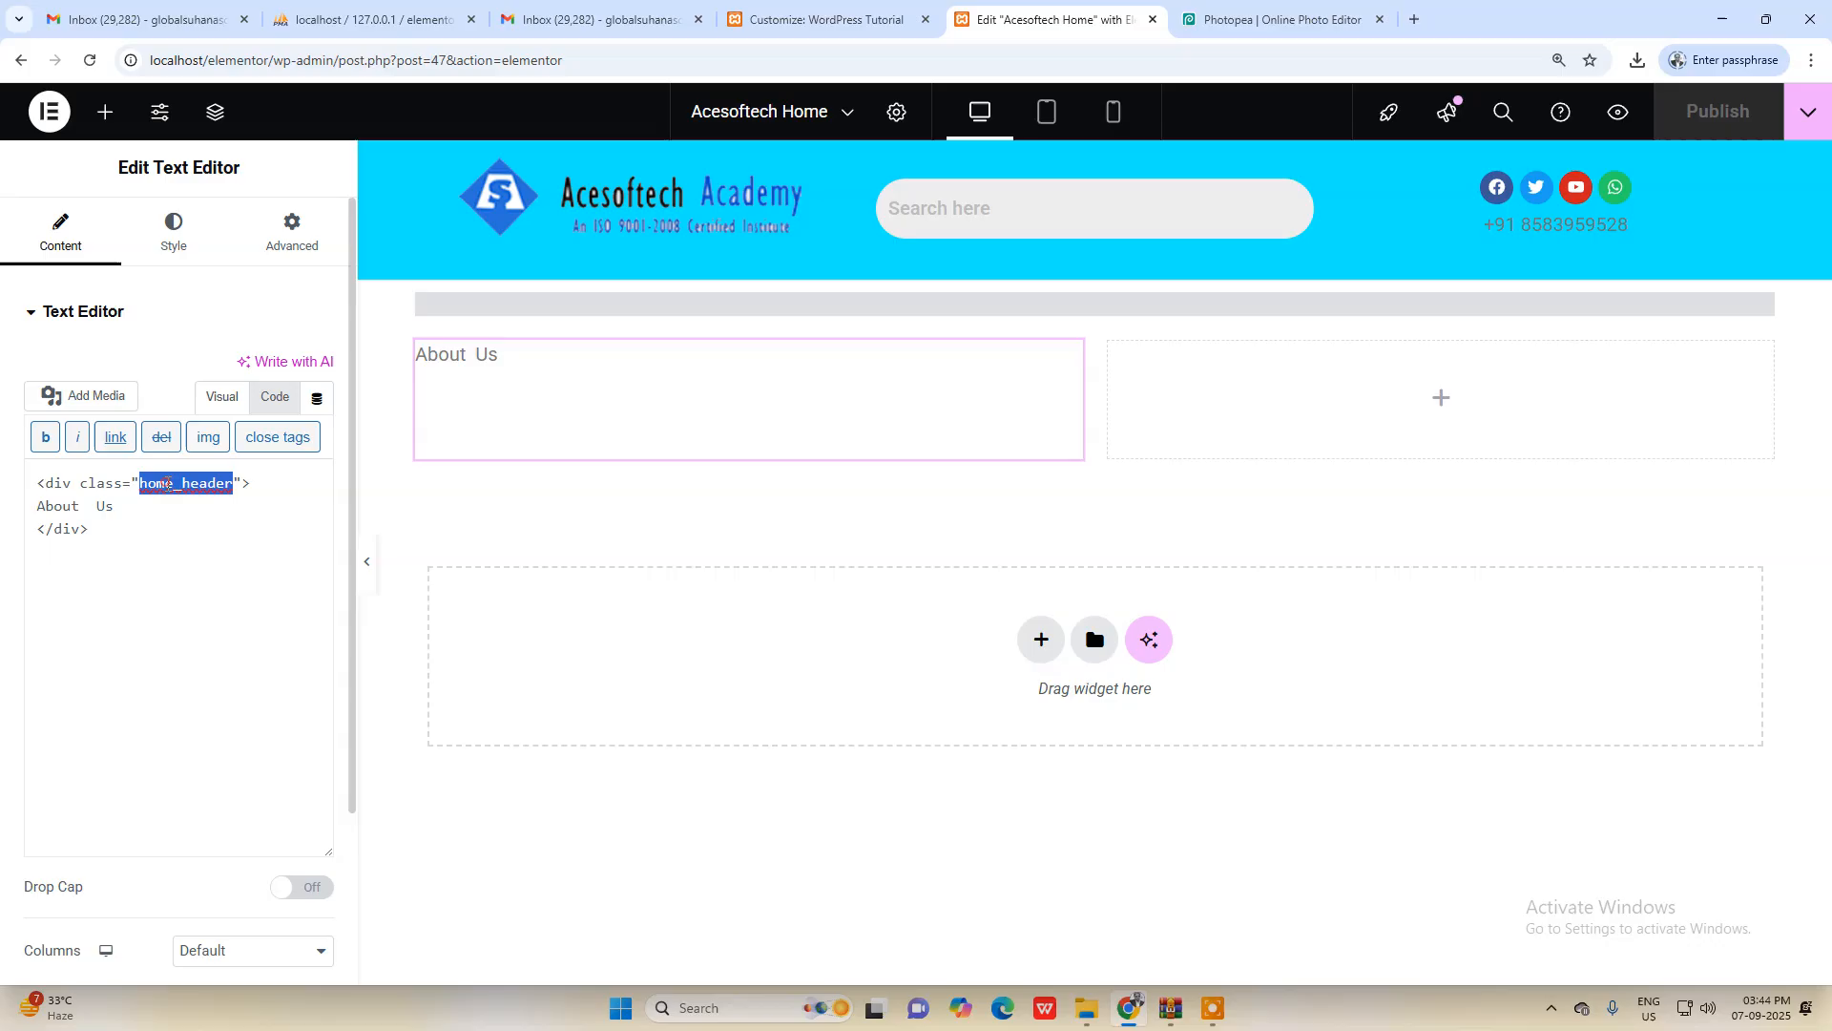
left_click(834, 16)
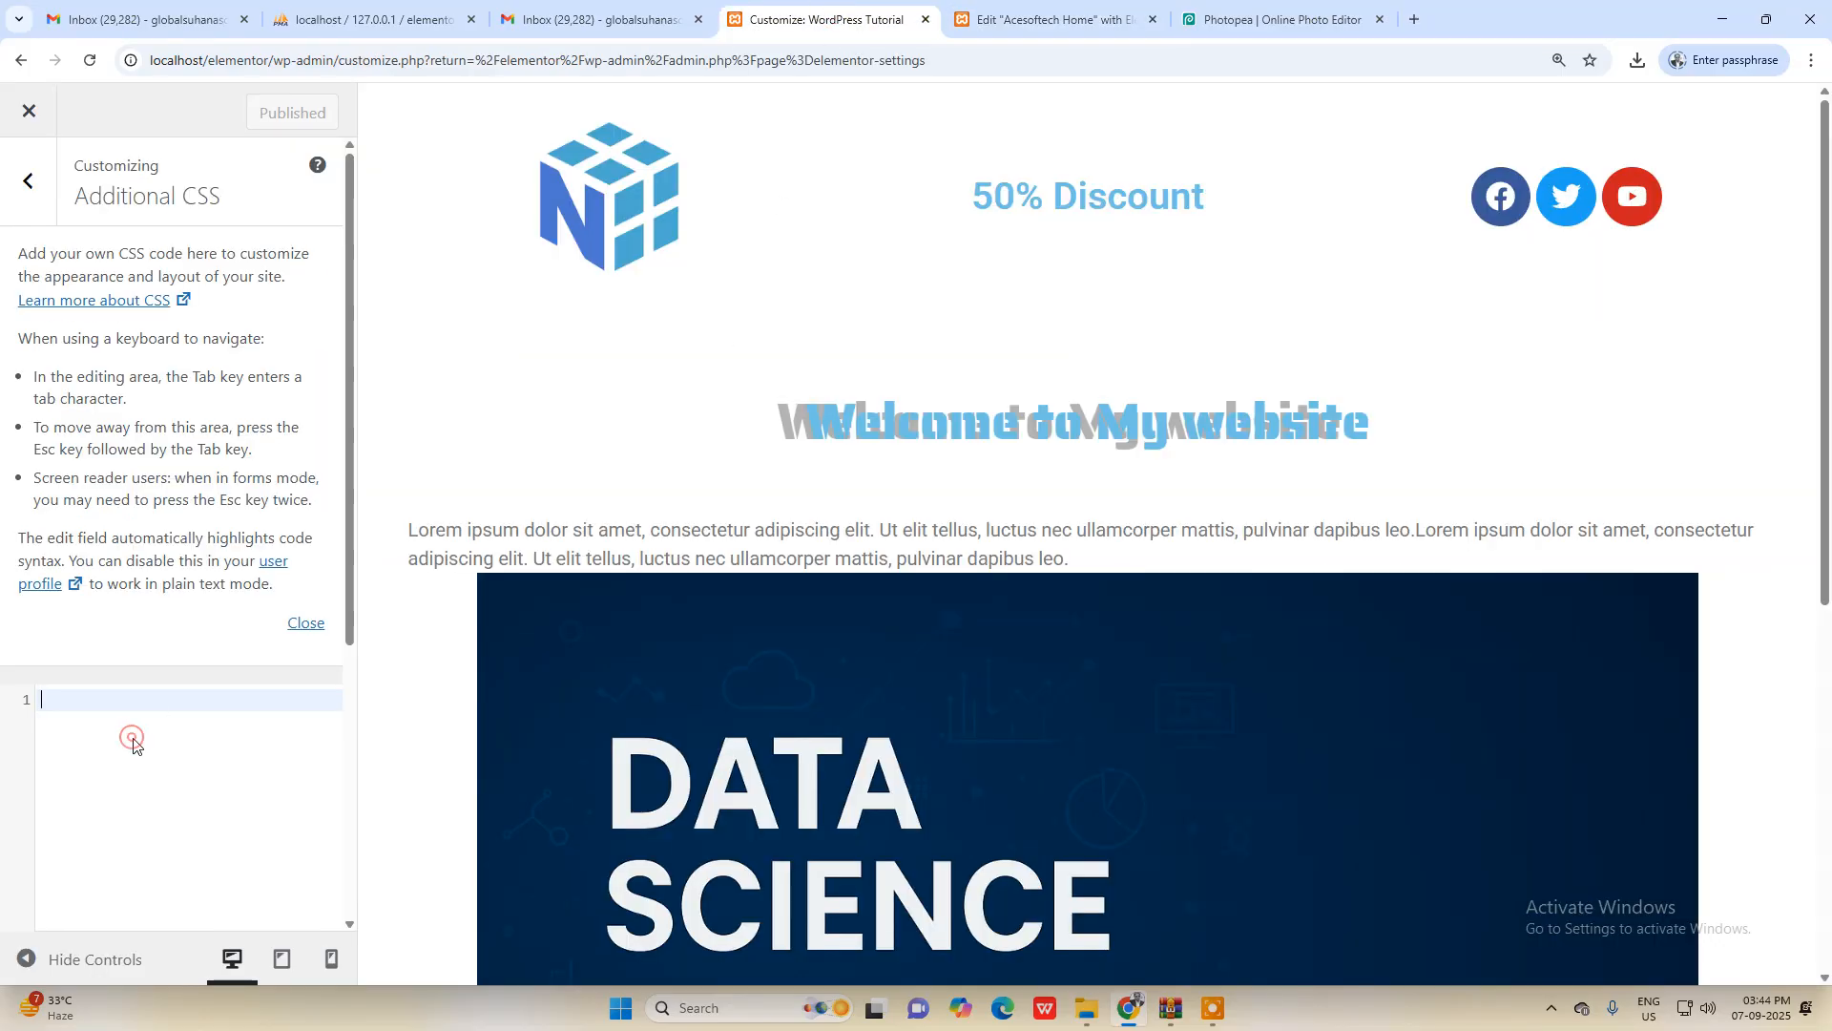
type(".home_header")
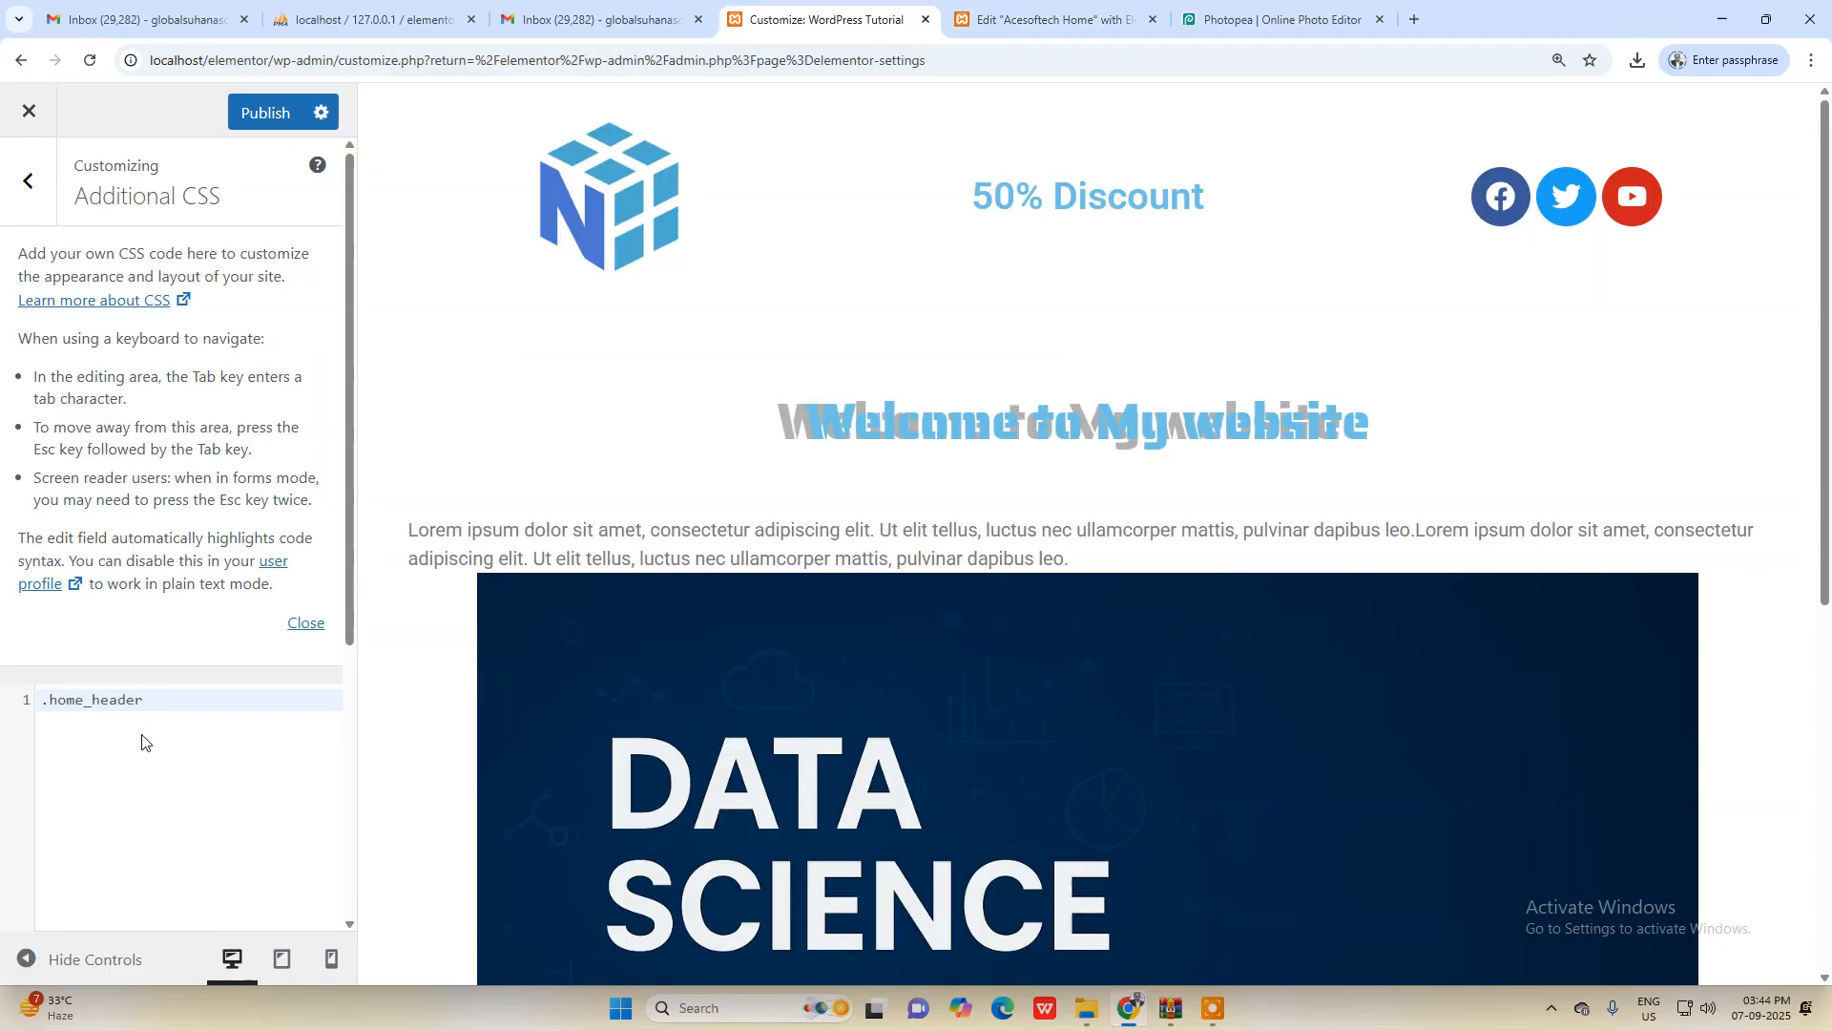
type("{")
key("Return")
key("Return")
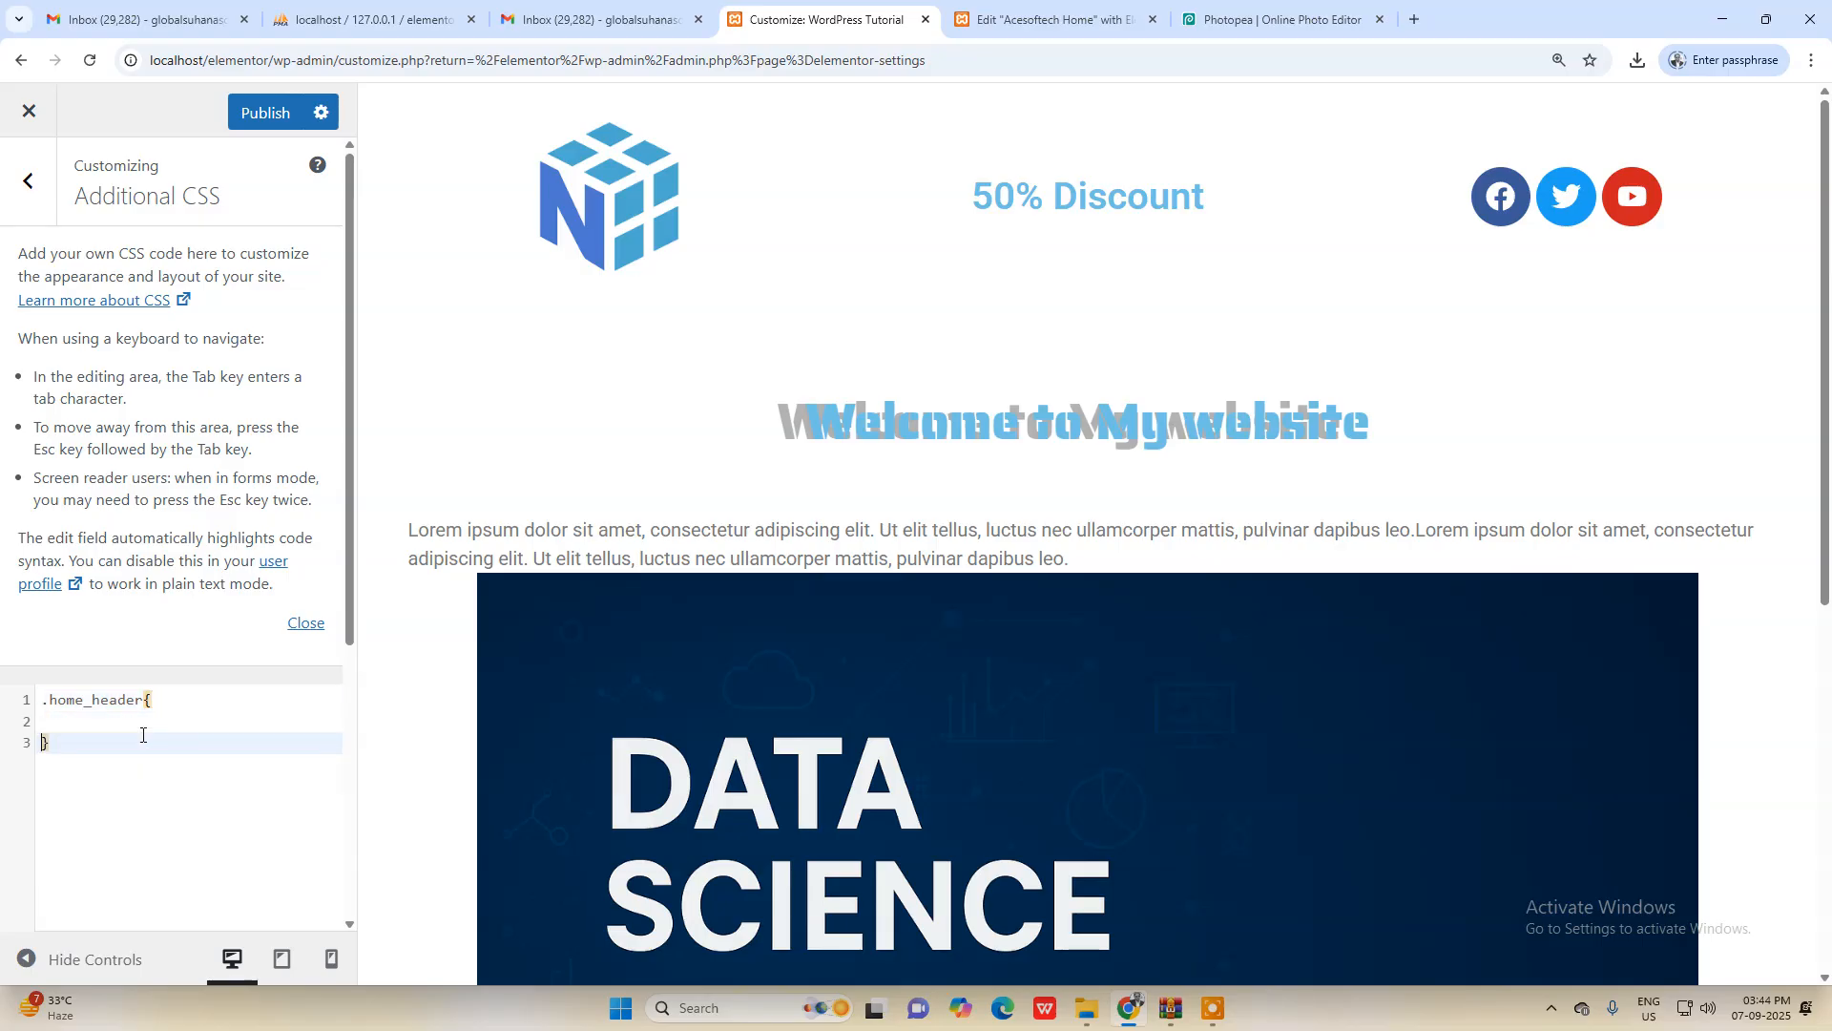
type("color")
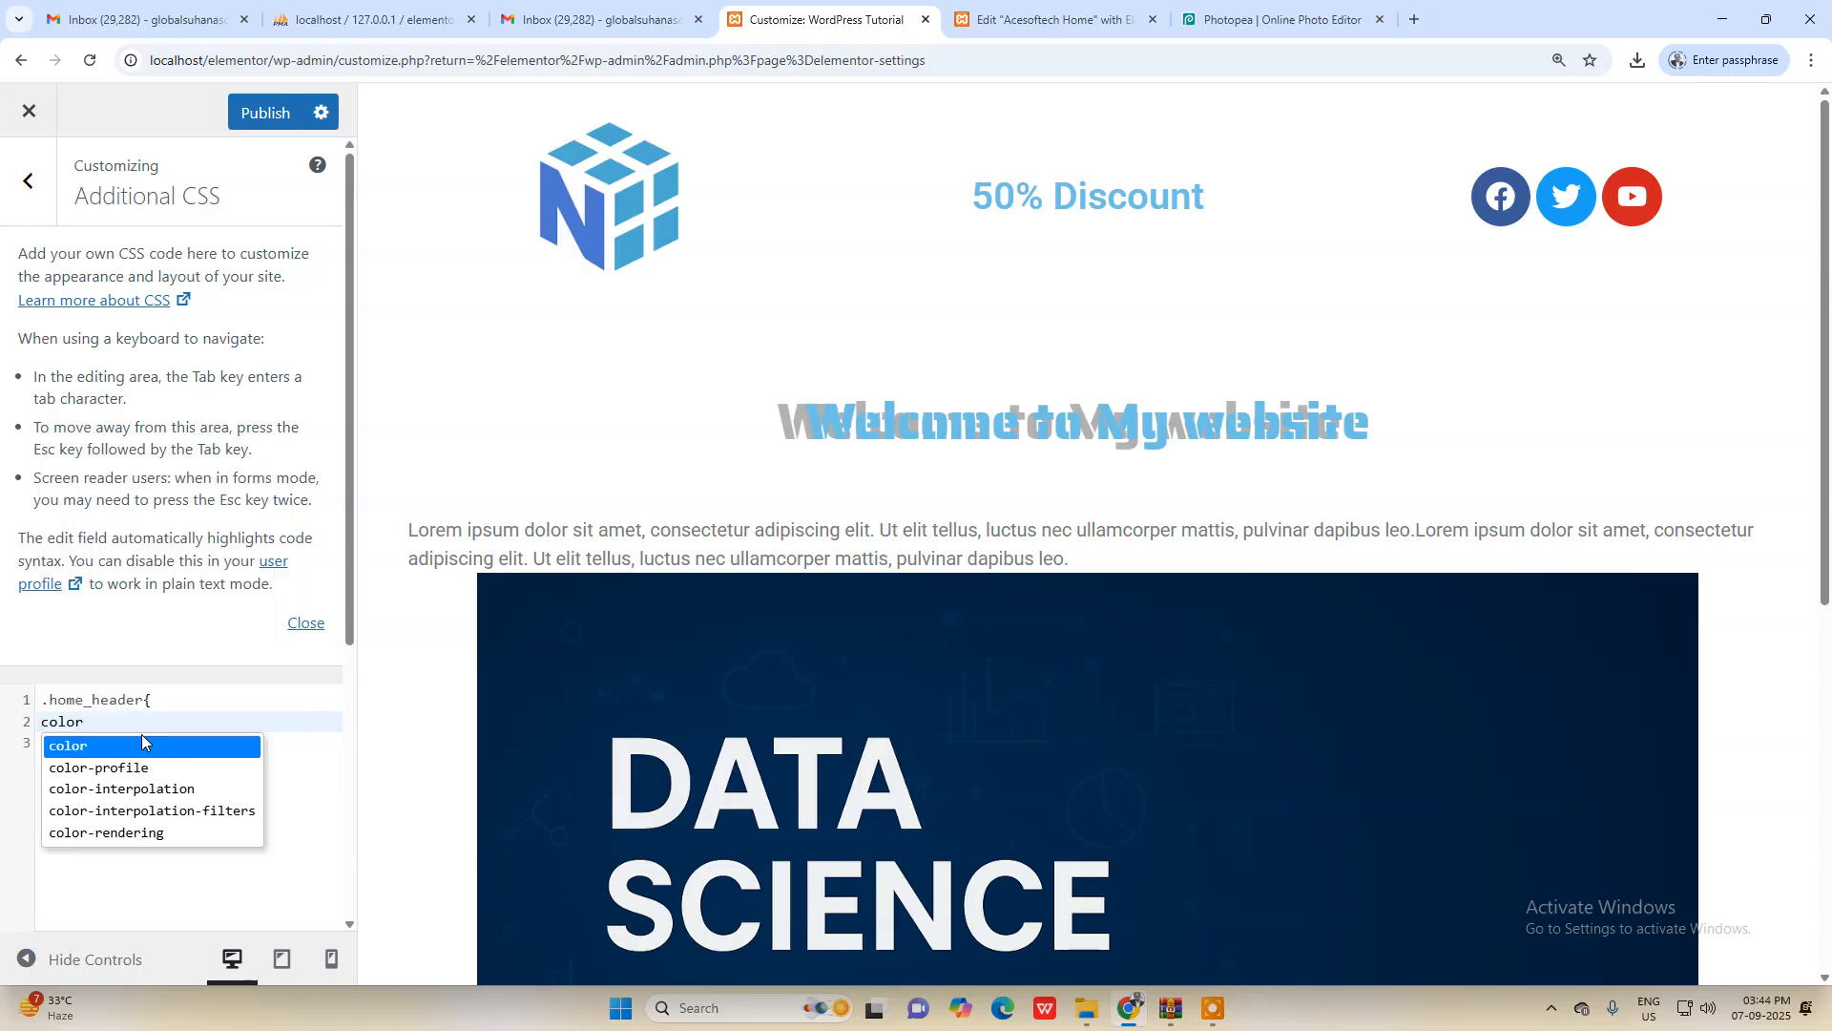
type(":")
Step: Sample the blue of the mockup's About us heading in Photopea and copy its hex code 2772d8
left_click(1278, 19)
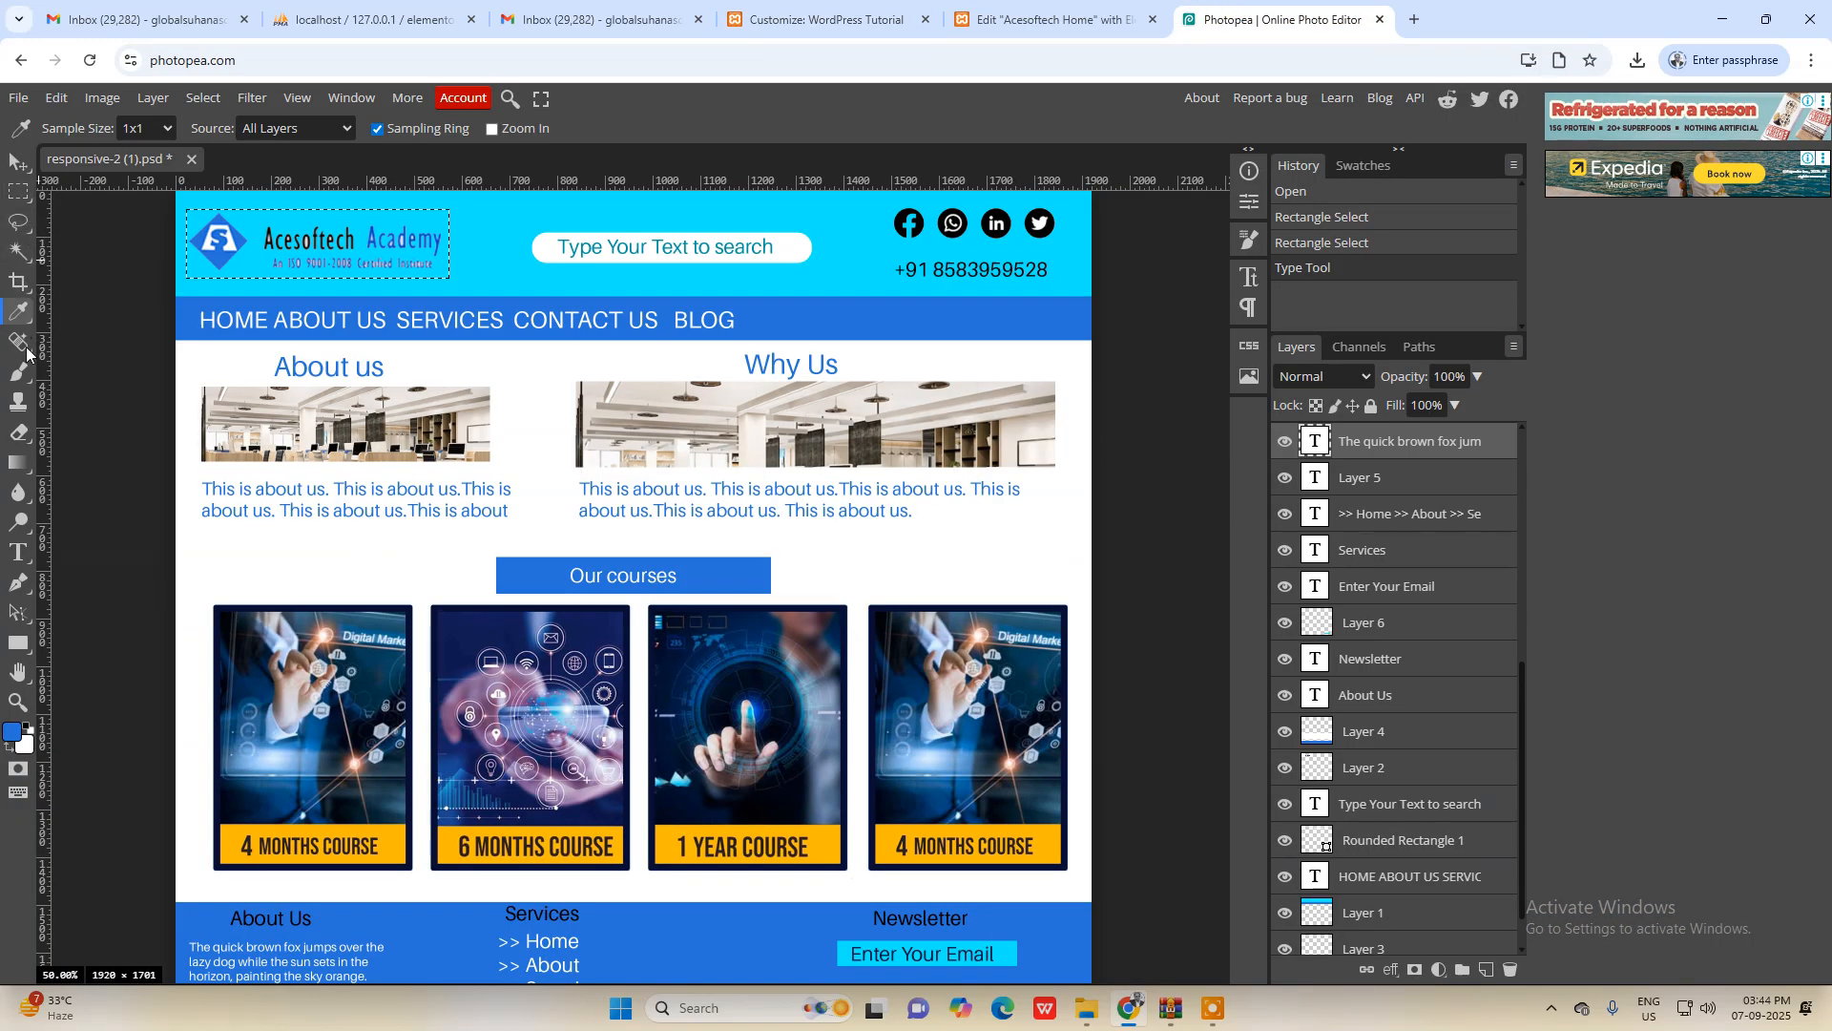
left_click(296, 365)
left_click(12, 731)
double_click(480, 524)
key("ctrl+c")
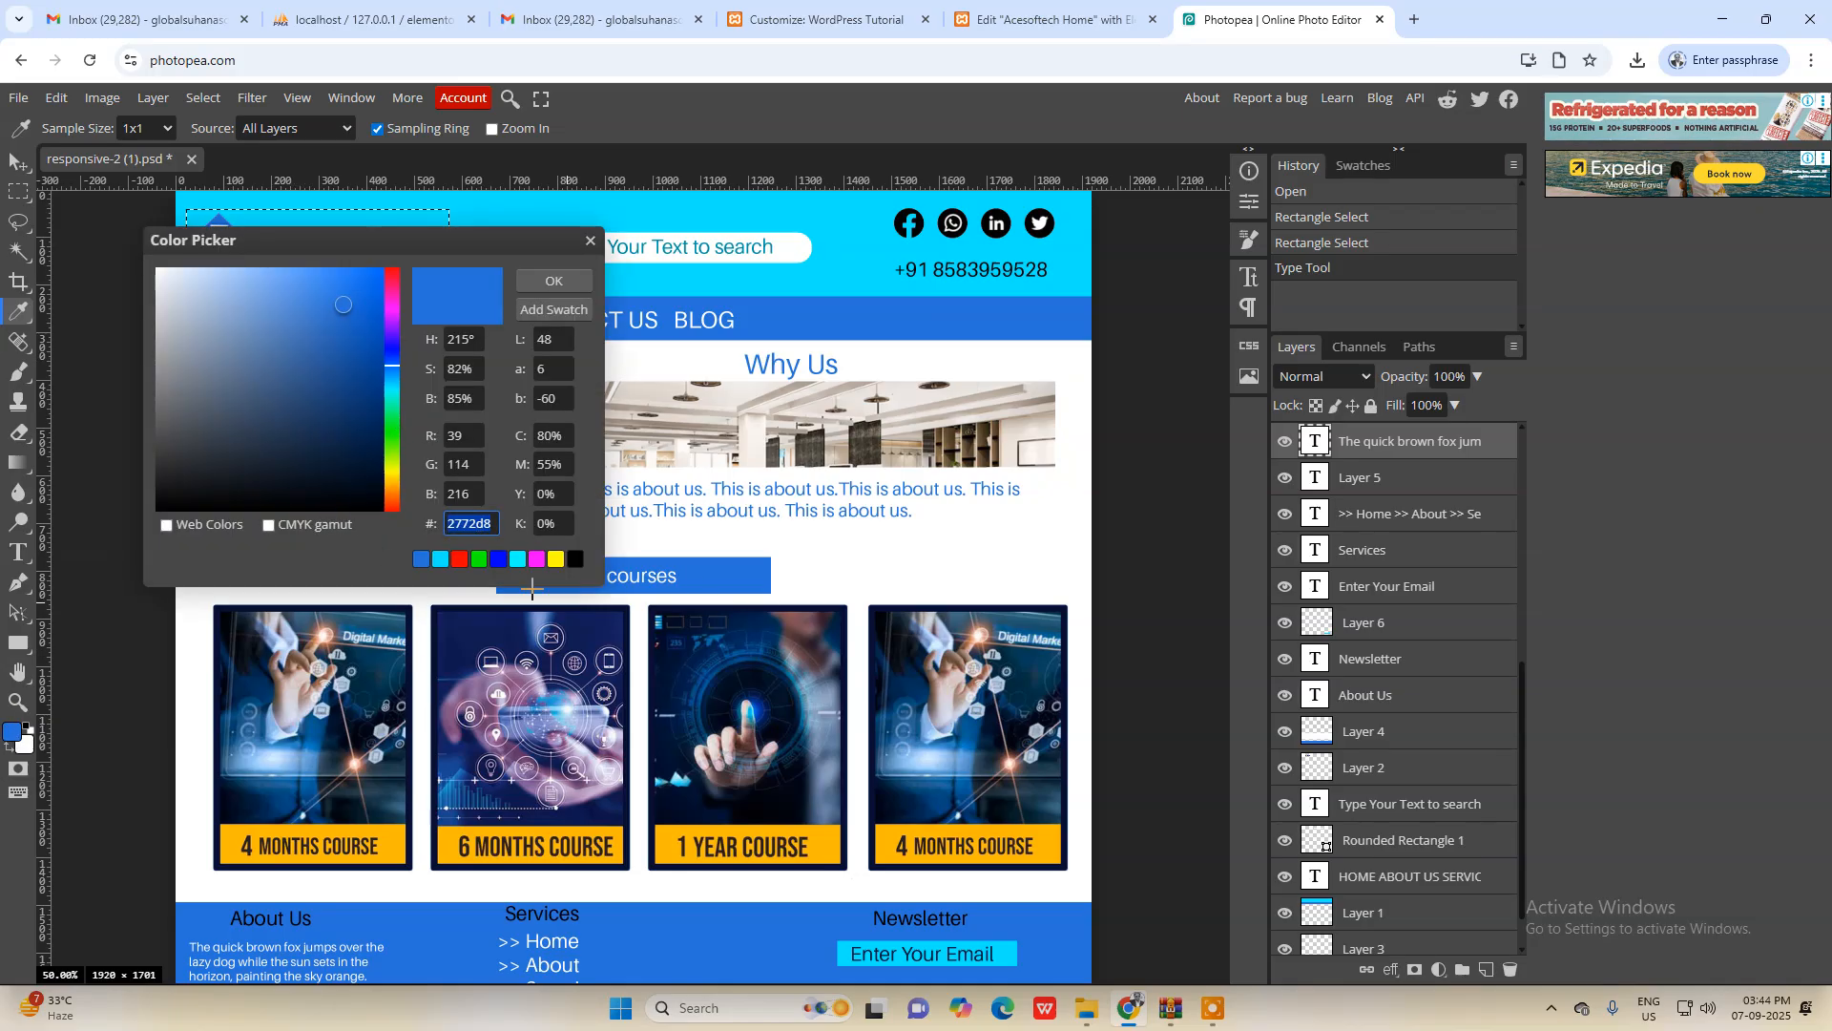
left_click(590, 241)
Step: Return to the Additional CSS editor and set the .home_header color to #2772d8
left_click(1050, 19)
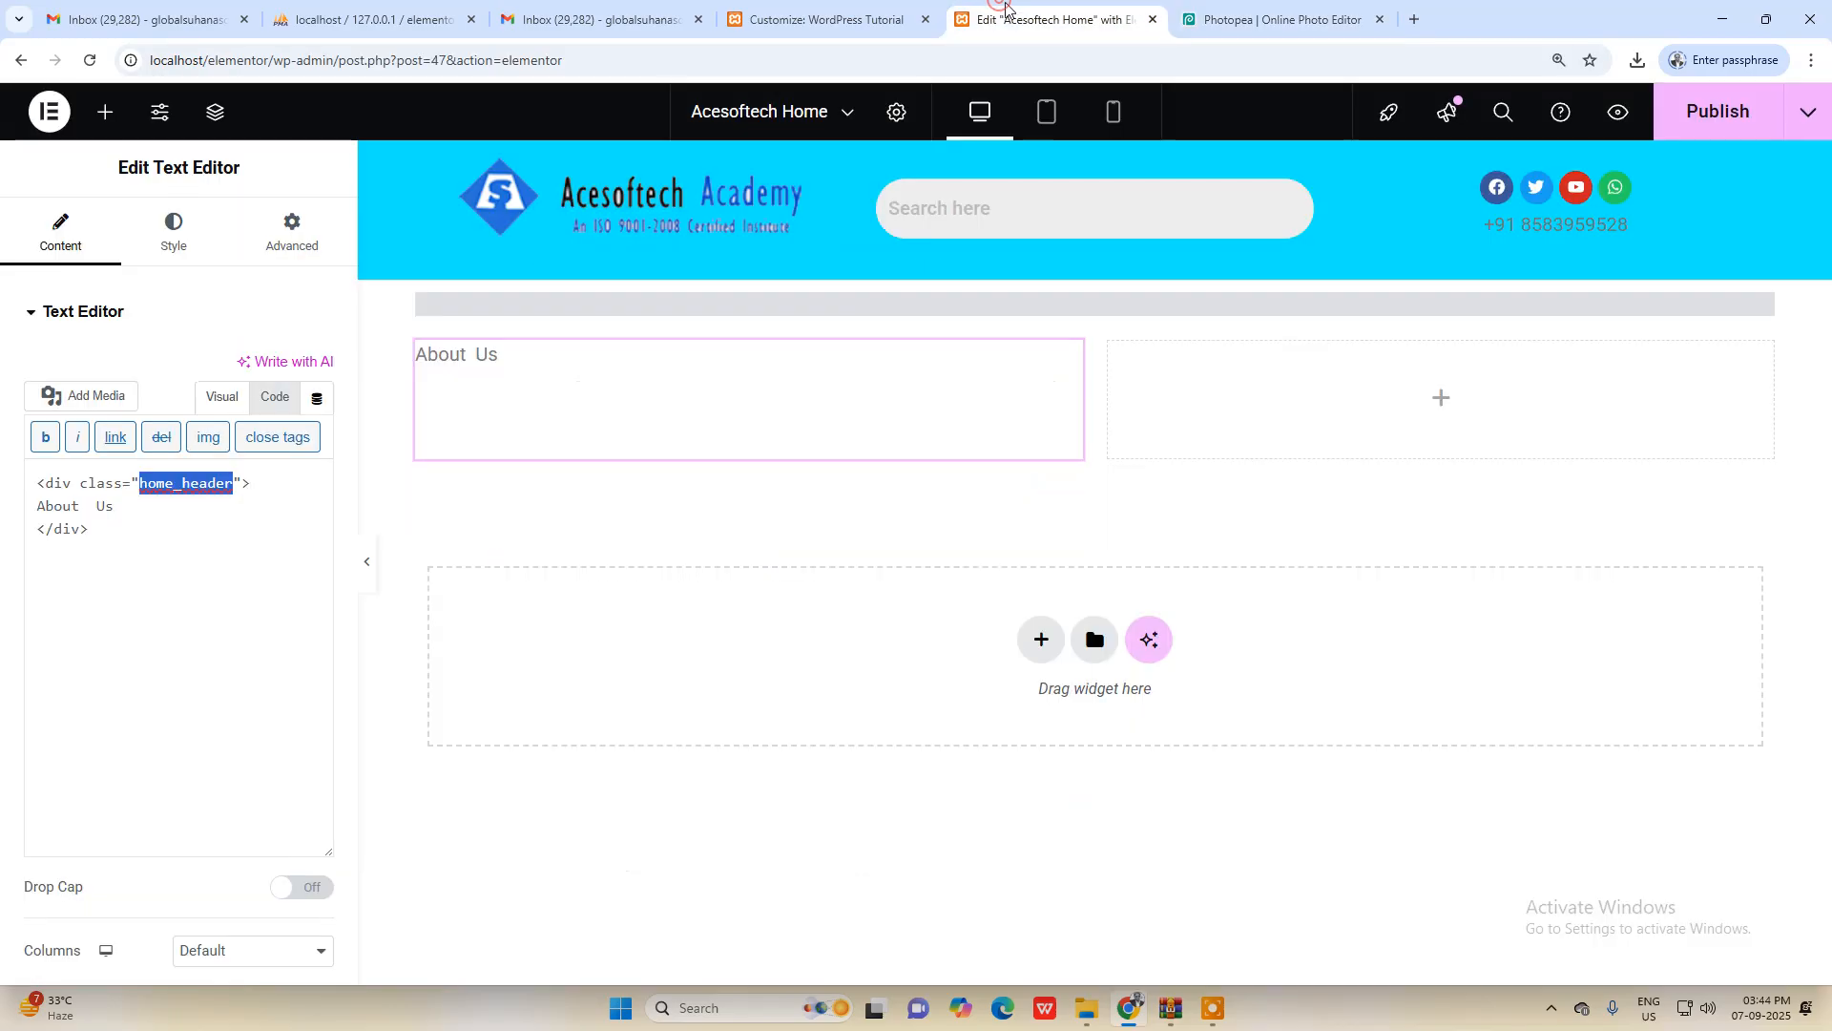
left_click(826, 19)
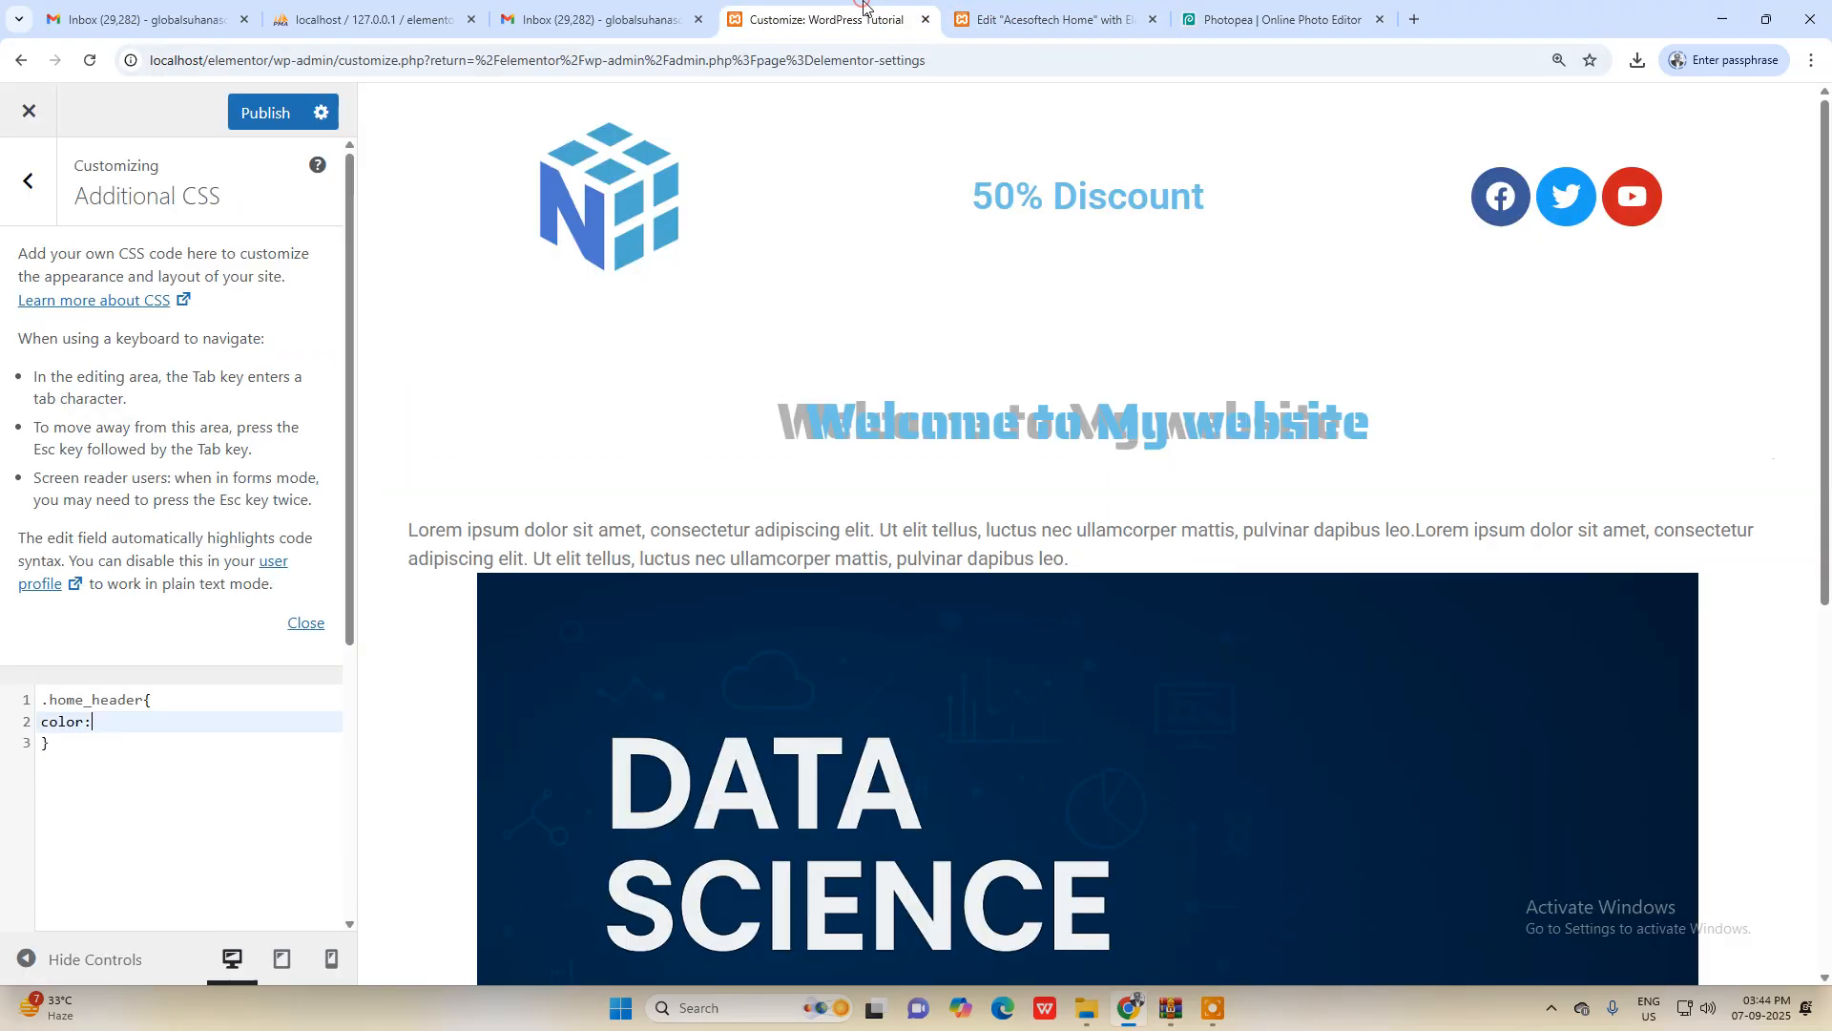
left_click(592, 19)
left_click(1050, 19)
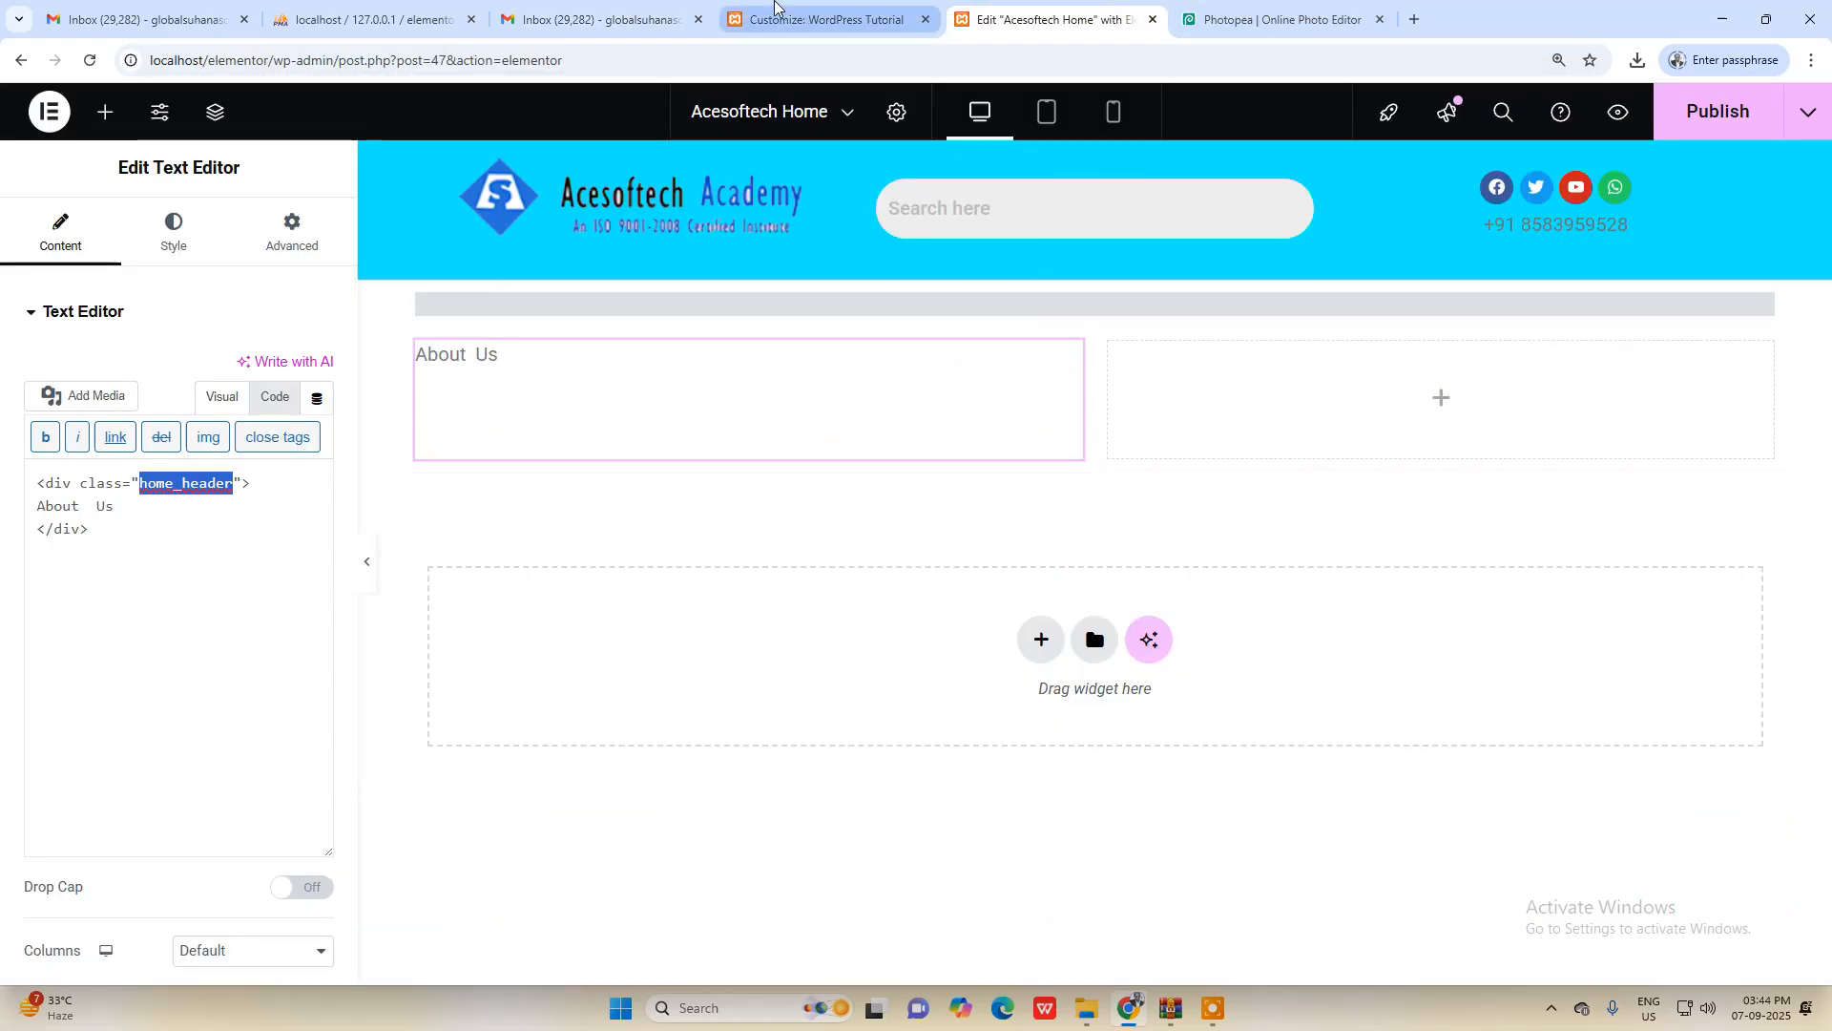
left_click(778, 12)
key("ctrl+v")
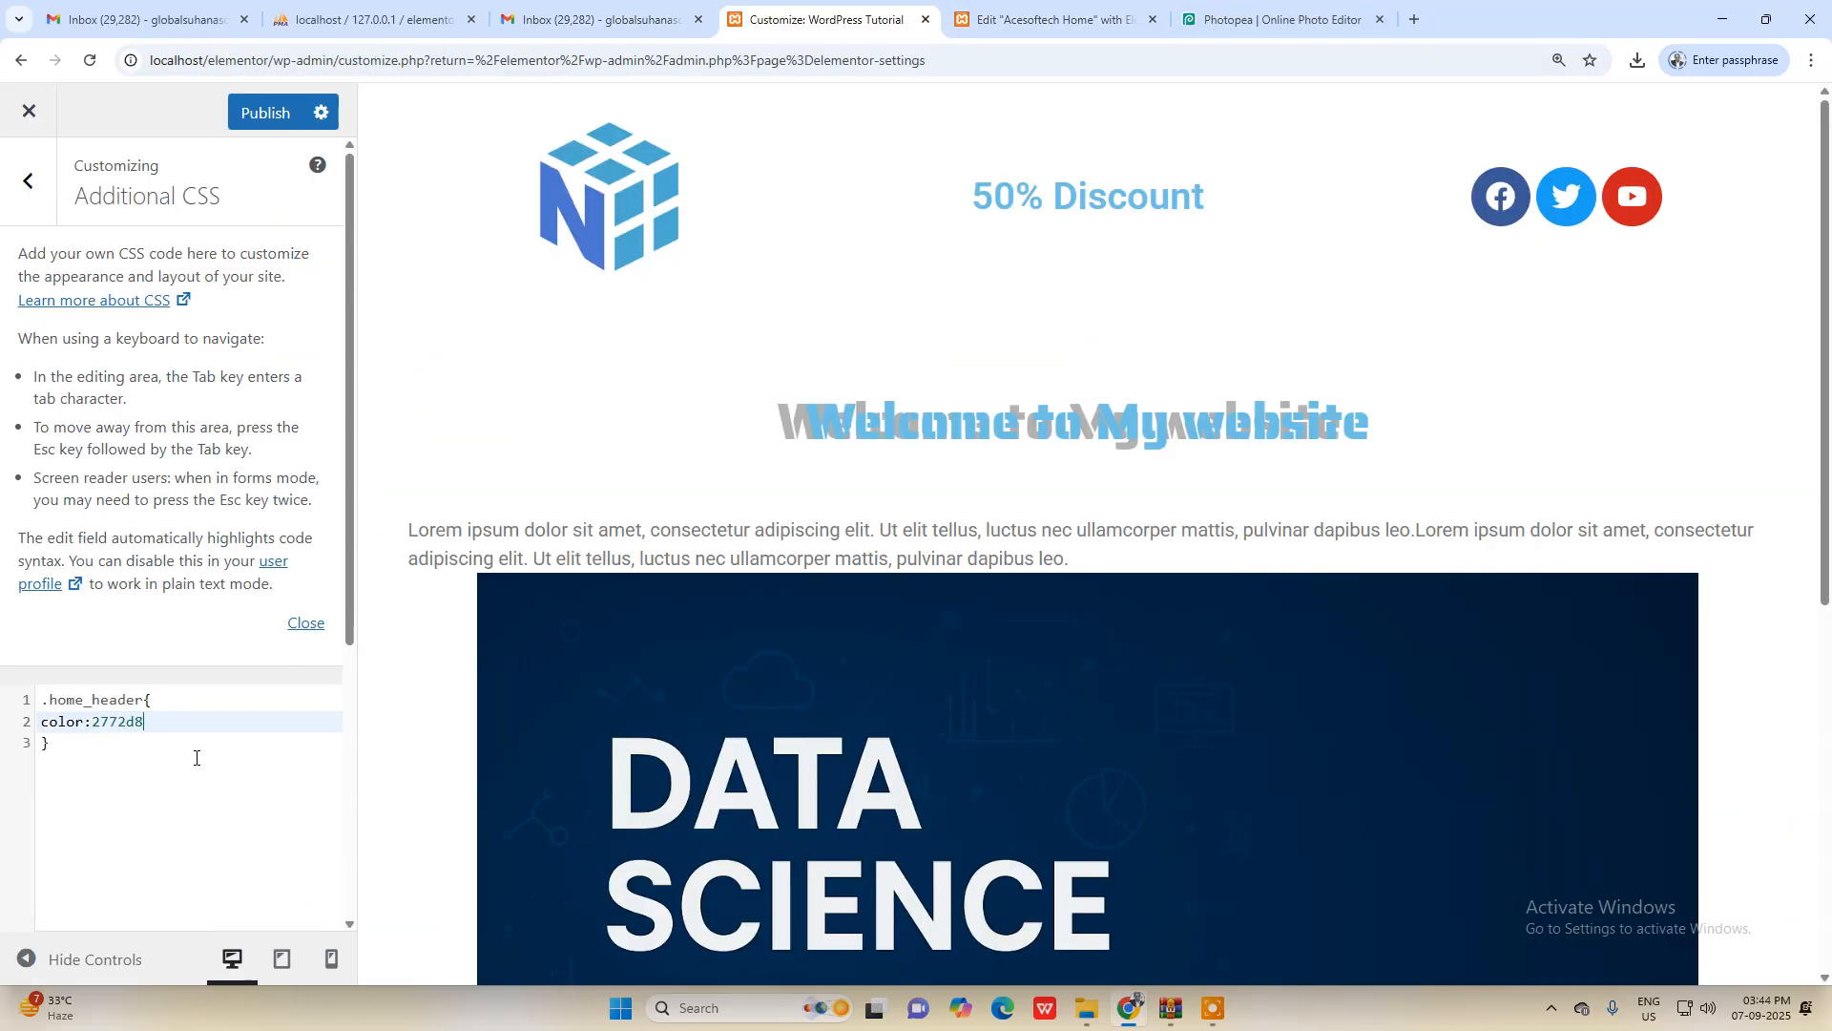
left_click(94, 722)
type("#")
Step: Indent the color declaration inside the .home_header rule and publish the additional CSS
left_click(176, 726)
left_click(40, 722)
key("Tab")
left_click(181, 724)
left_click(267, 112)
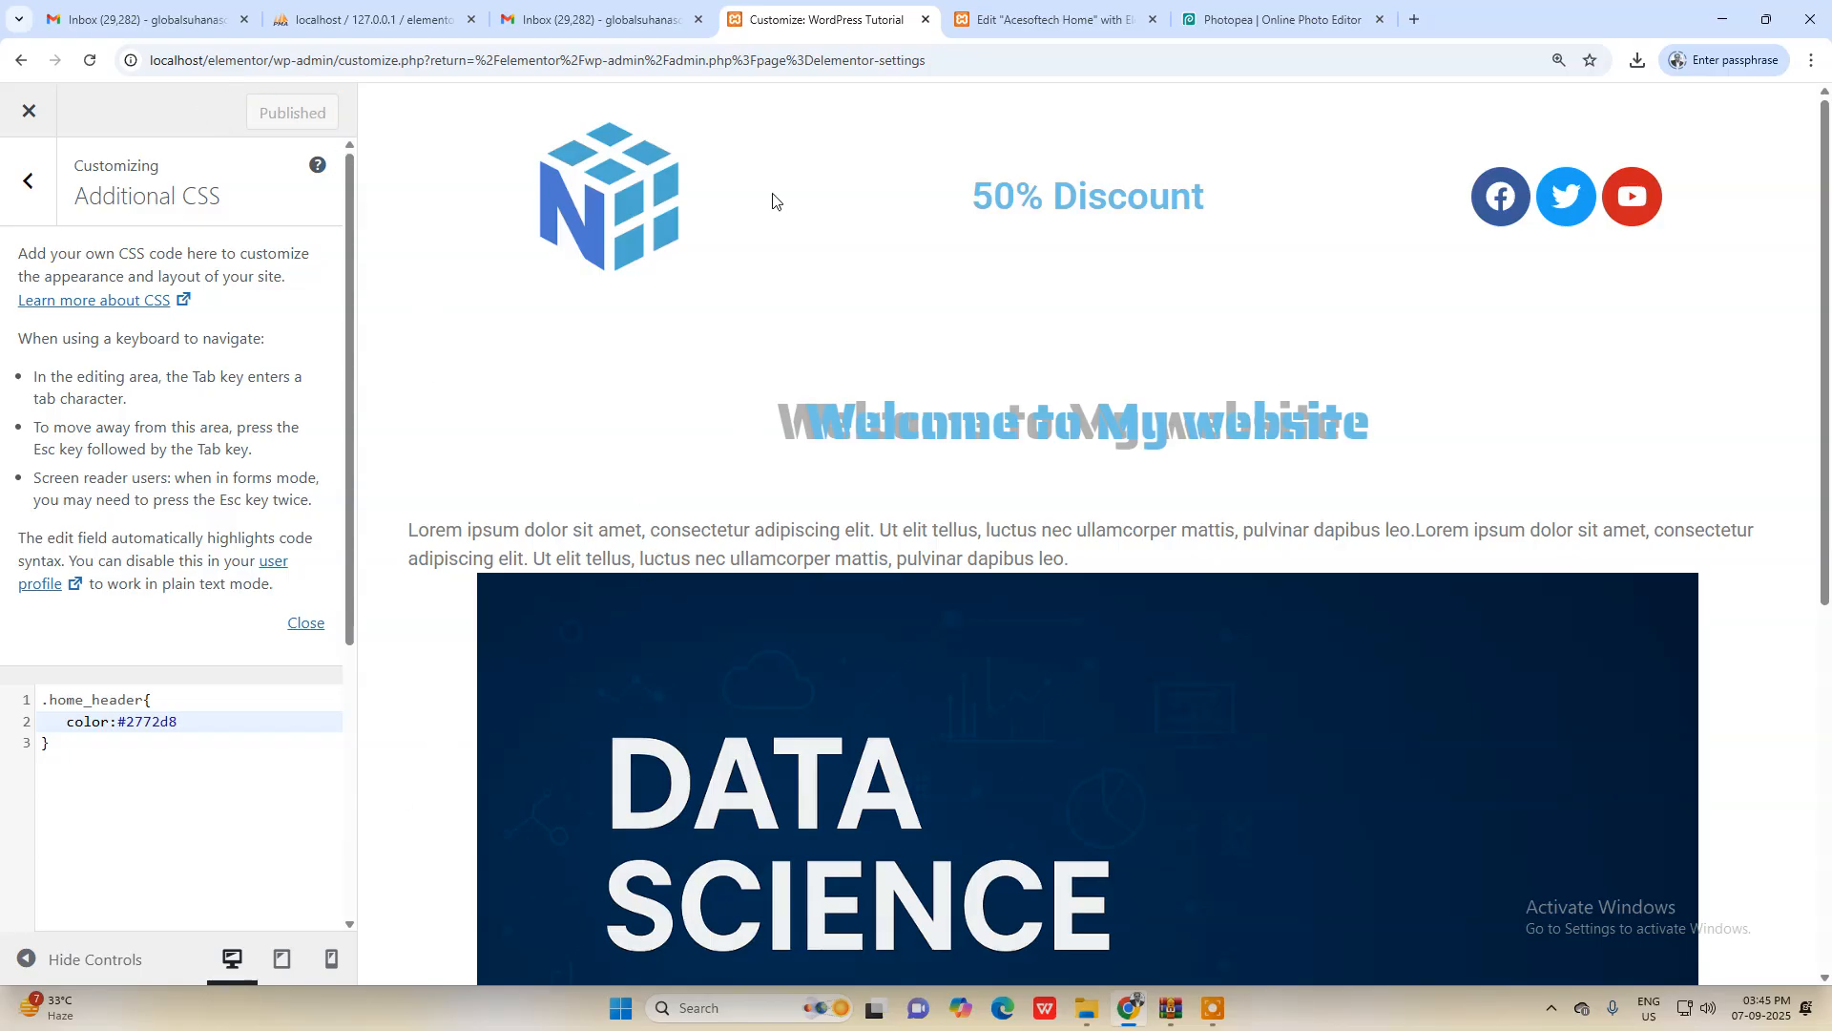
Step: Reload the Elementor page and compare the About Us heading's colour with the mockup in Photopea
left_click(1001, 12)
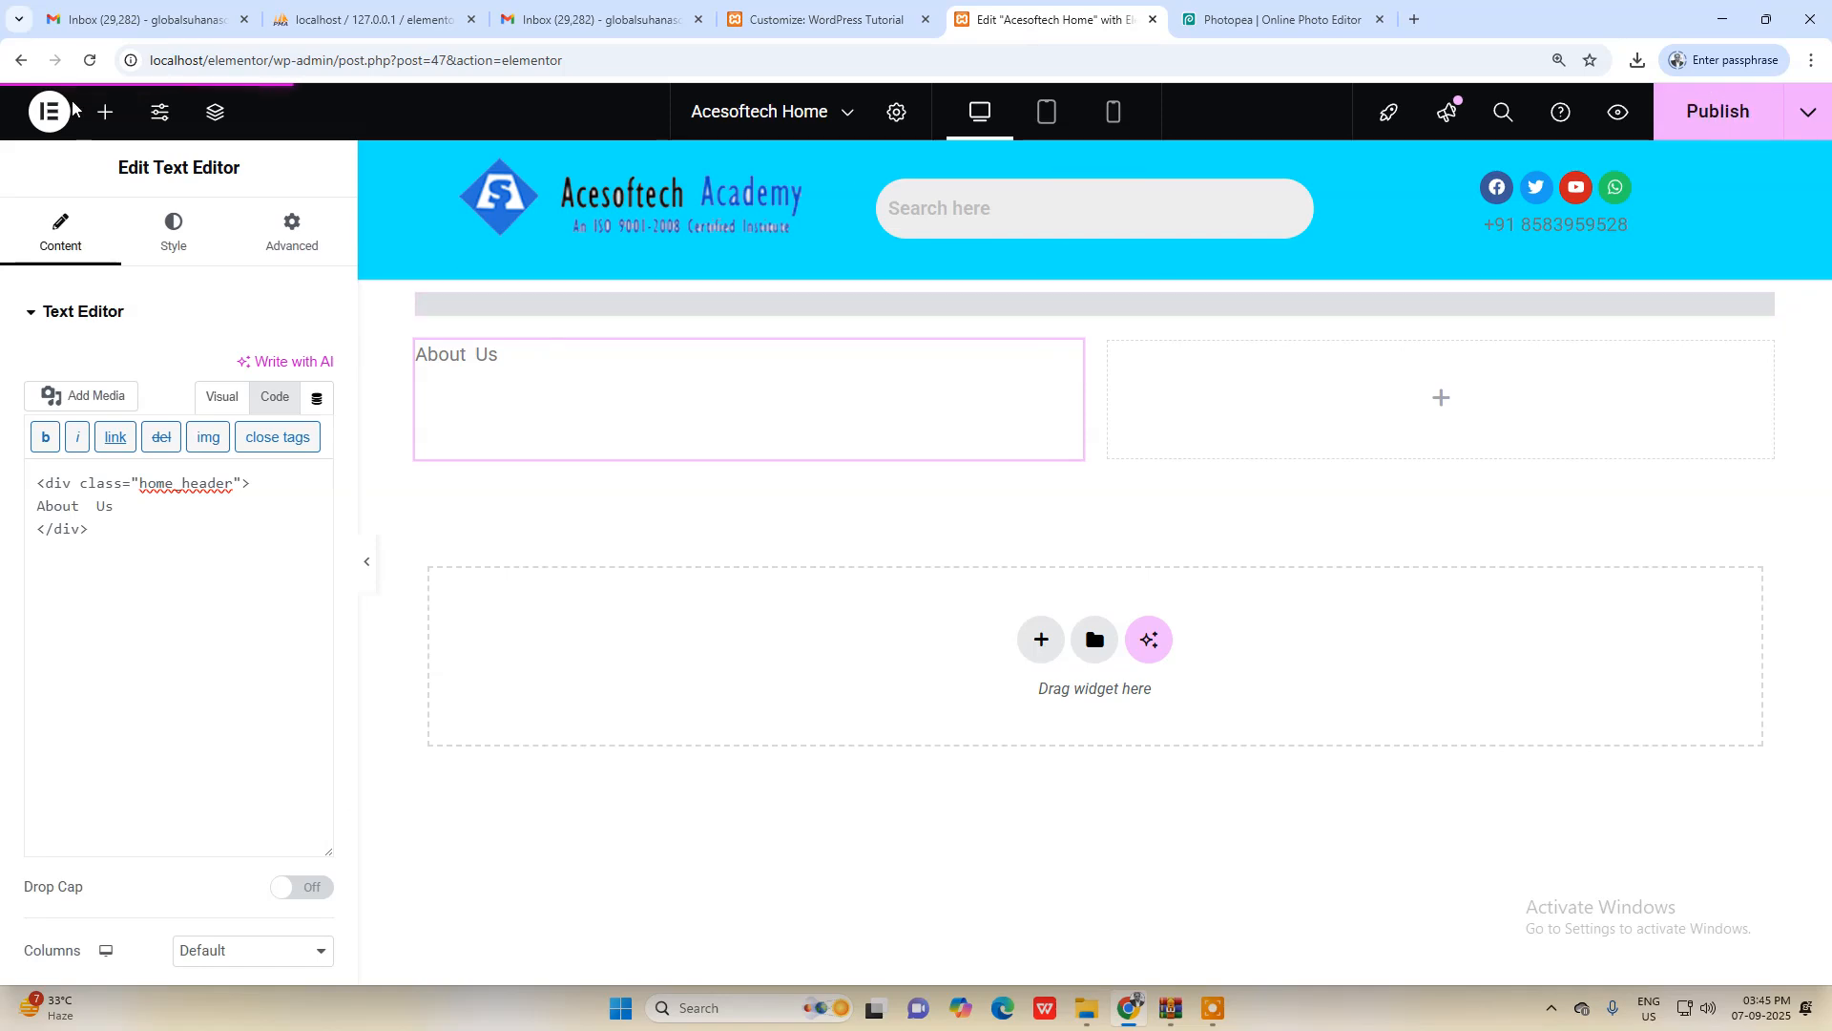
left_click(95, 60)
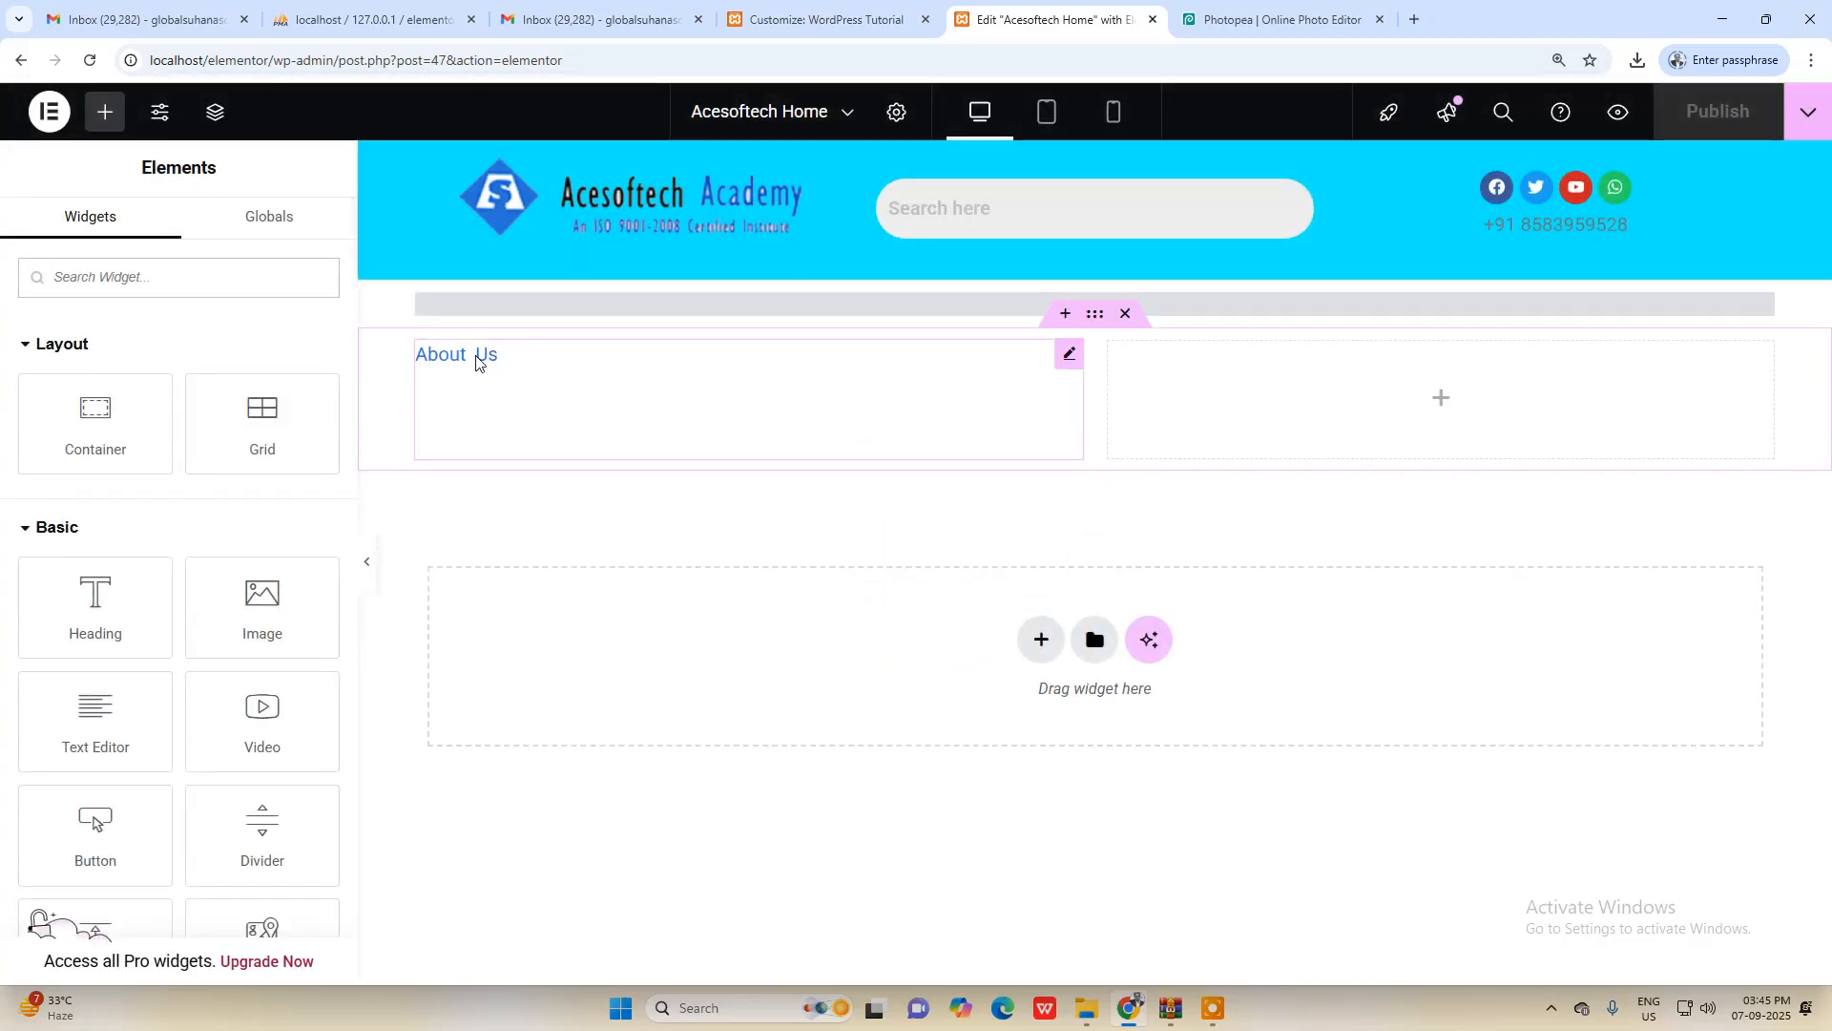
key("ctrl+Tab")
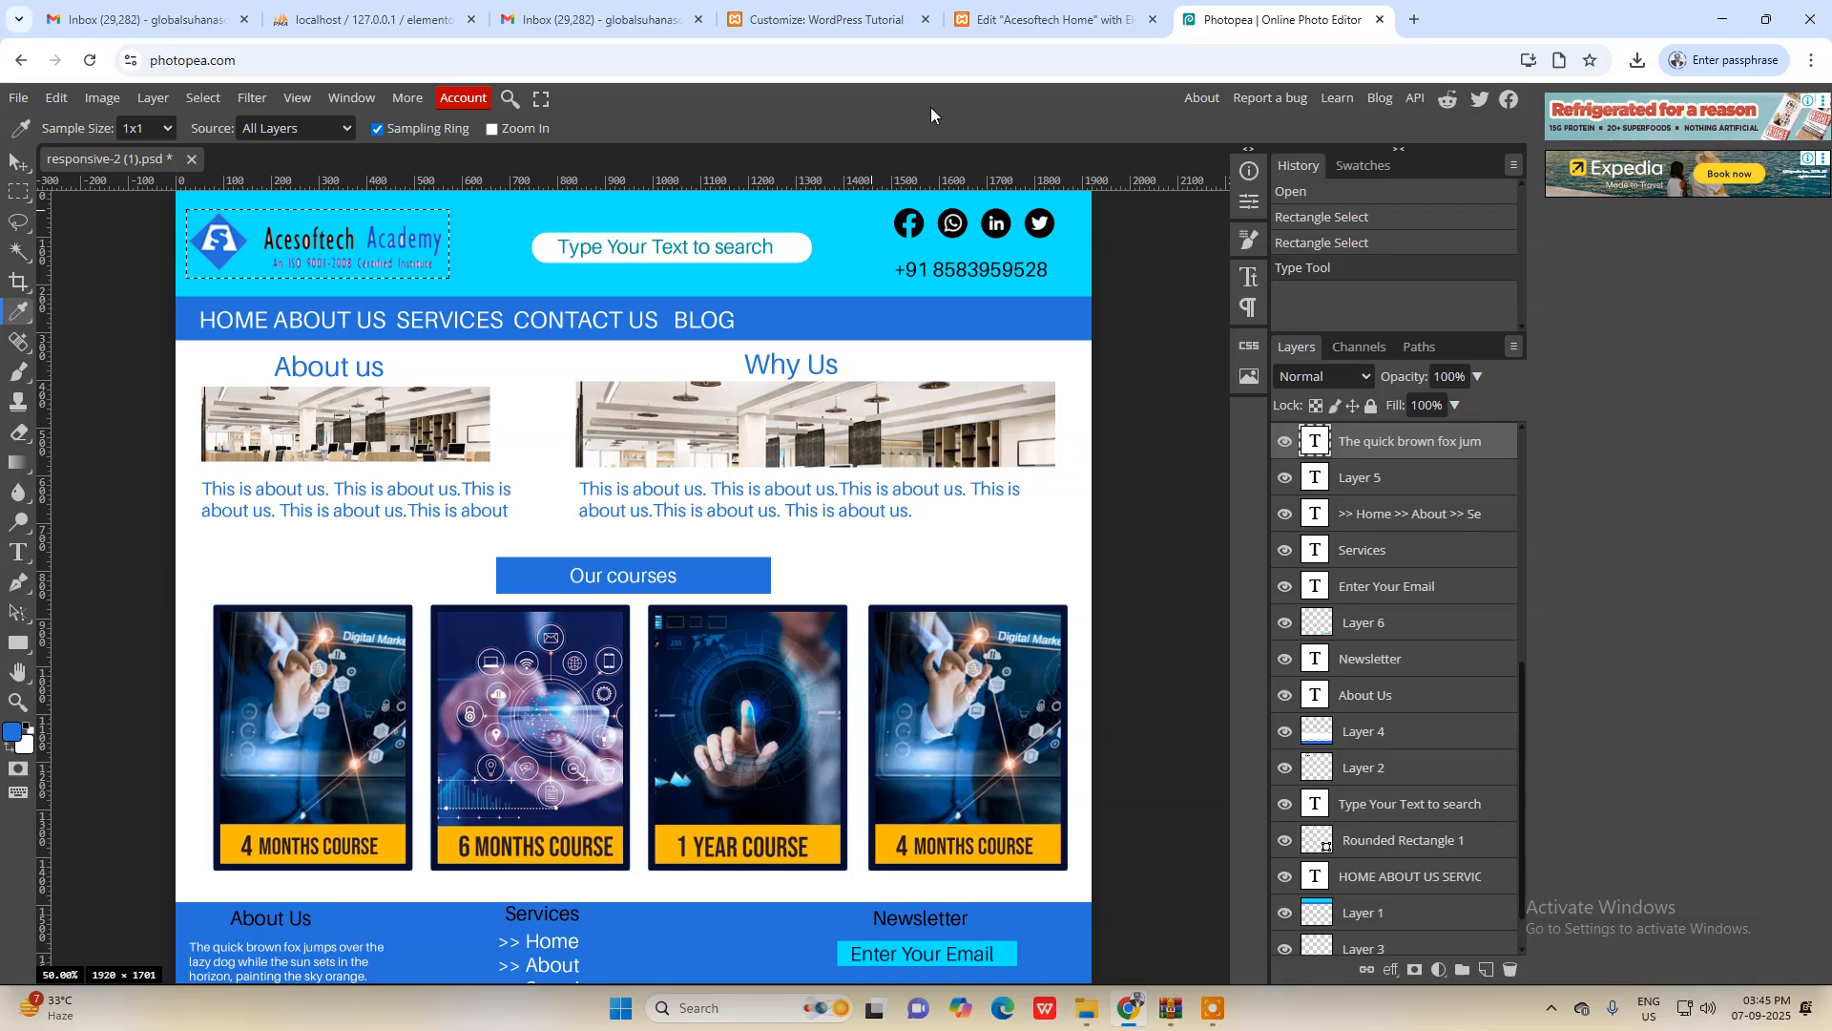
left_click(1050, 19)
left_click(473, 355)
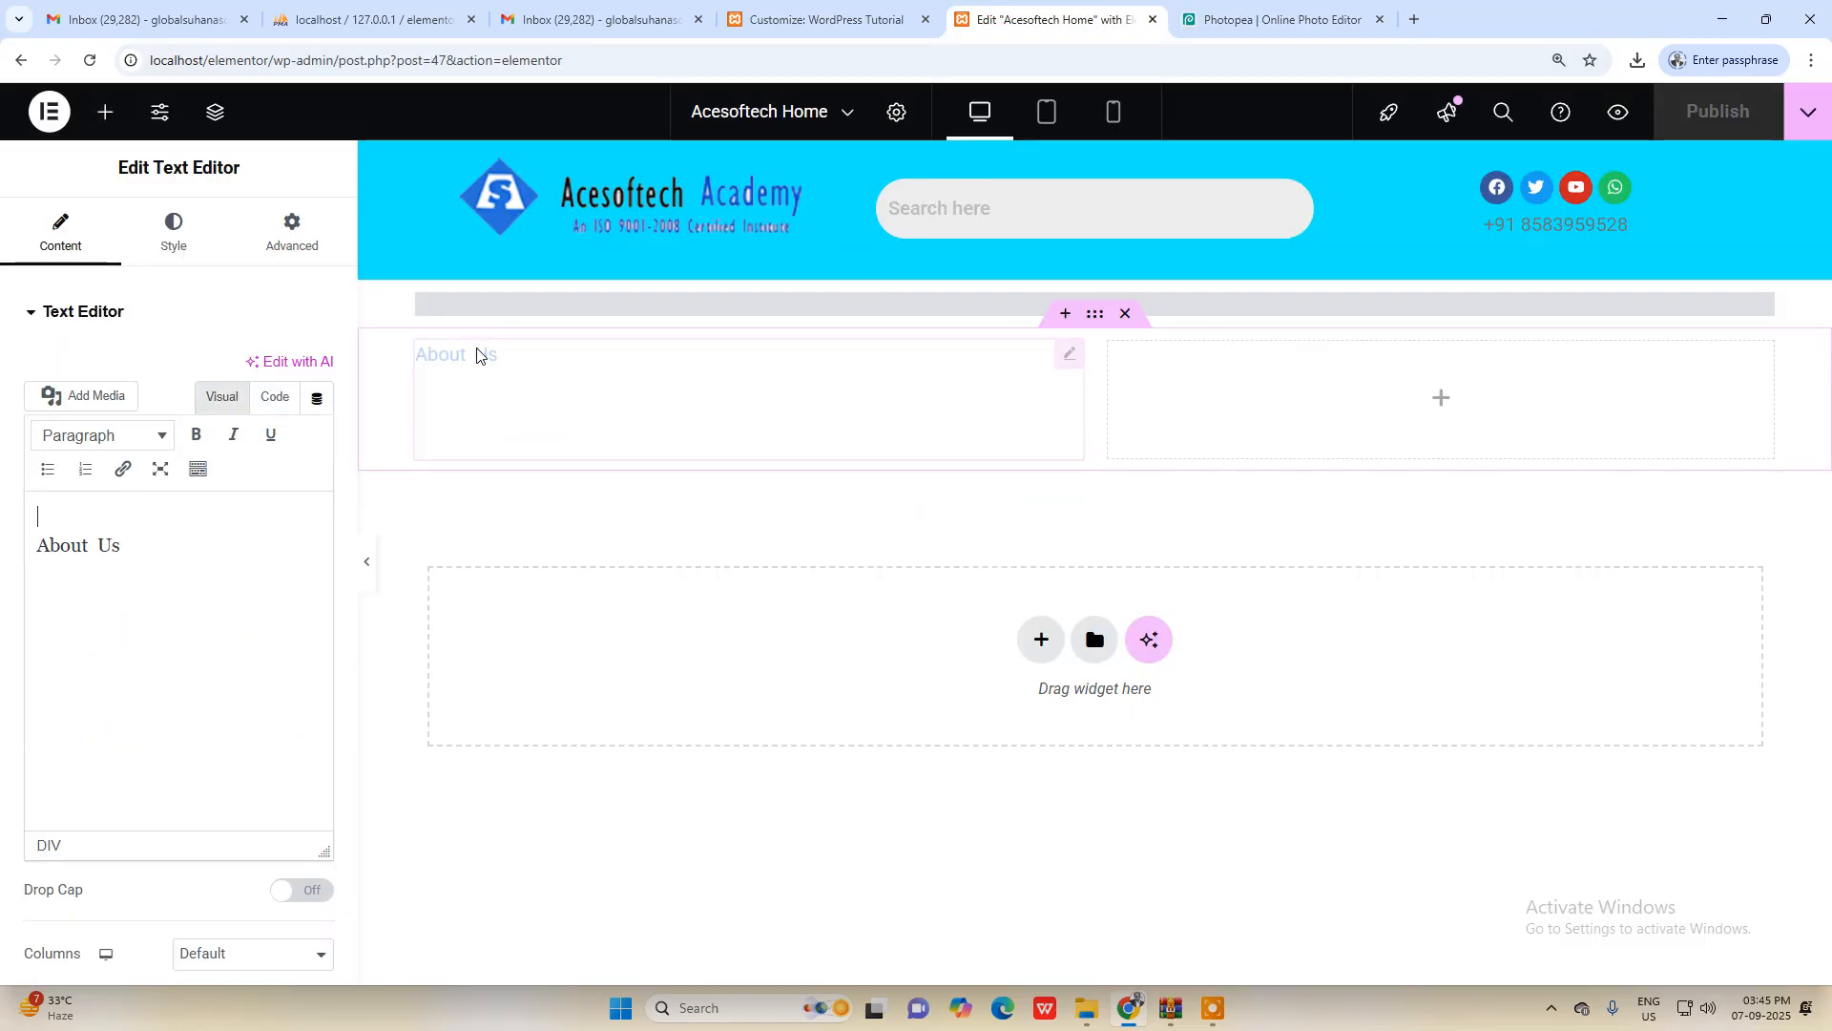
Step: Return to the Additional CSS editor, end the color declaration with a semicolon and add font-size:20px; to the .home_header rule
left_click(809, 19)
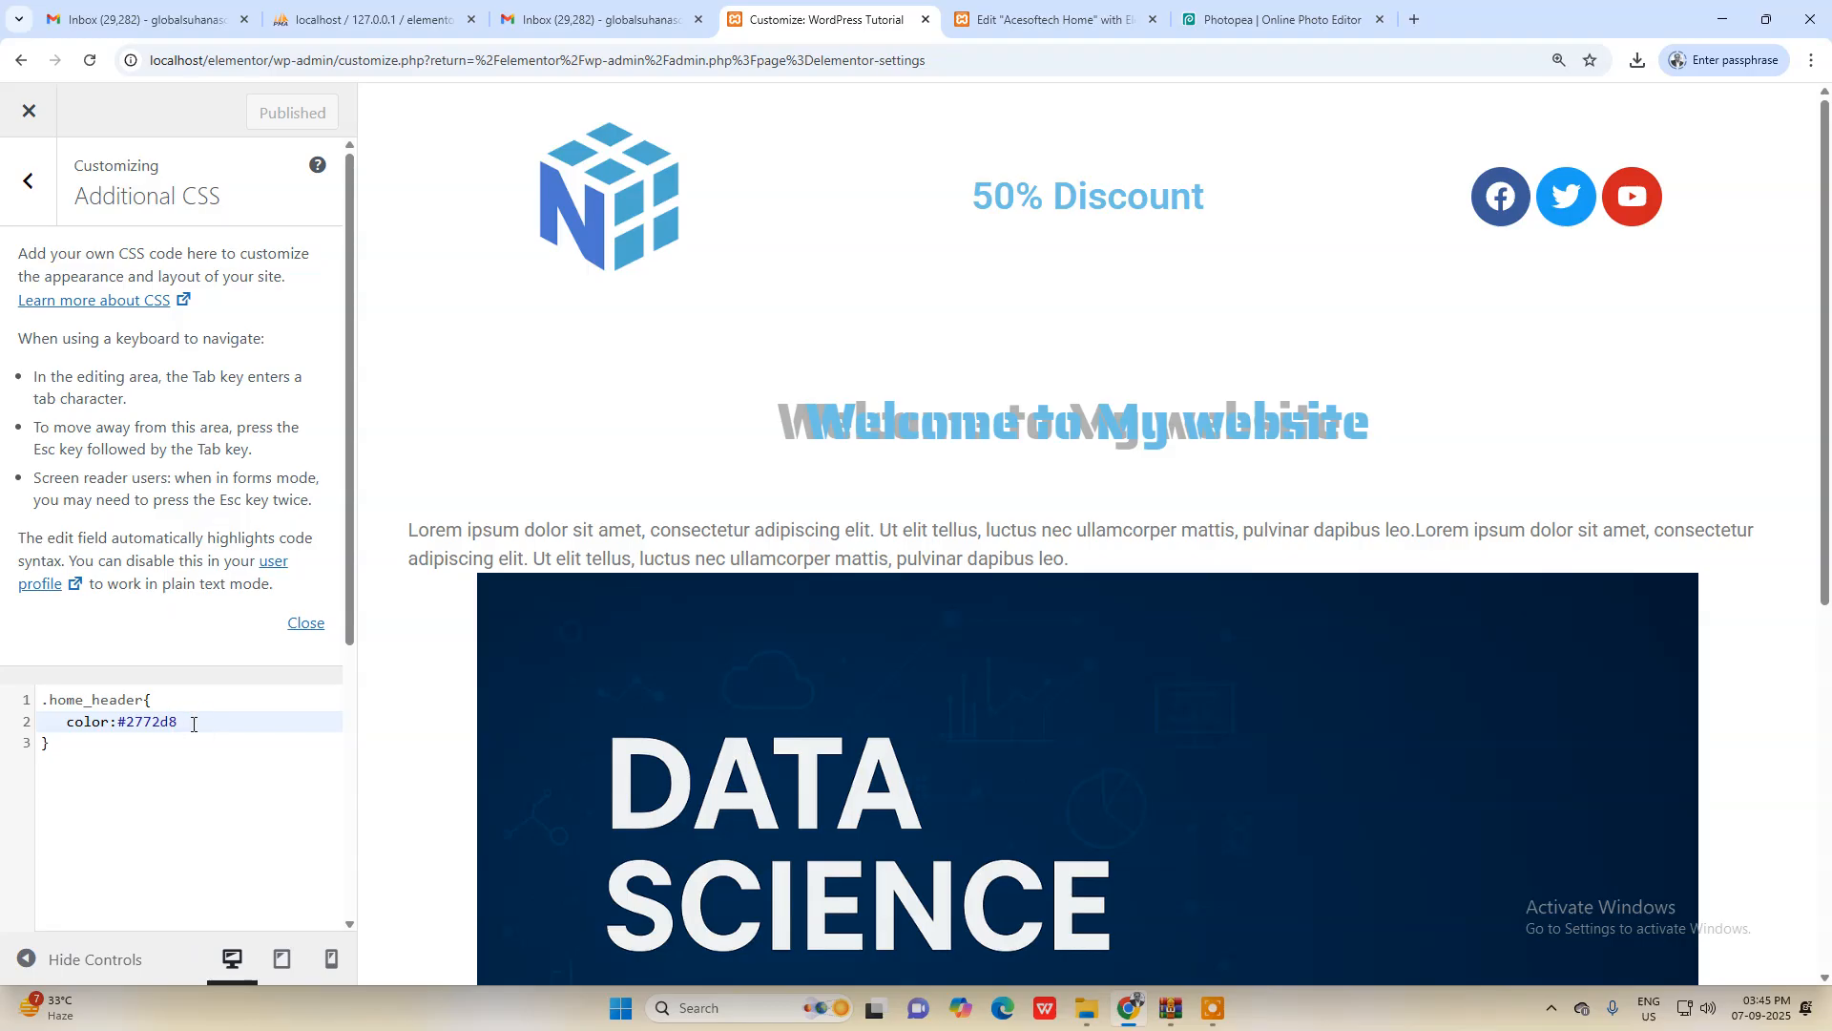
type(";")
key("Return")
type("fo")
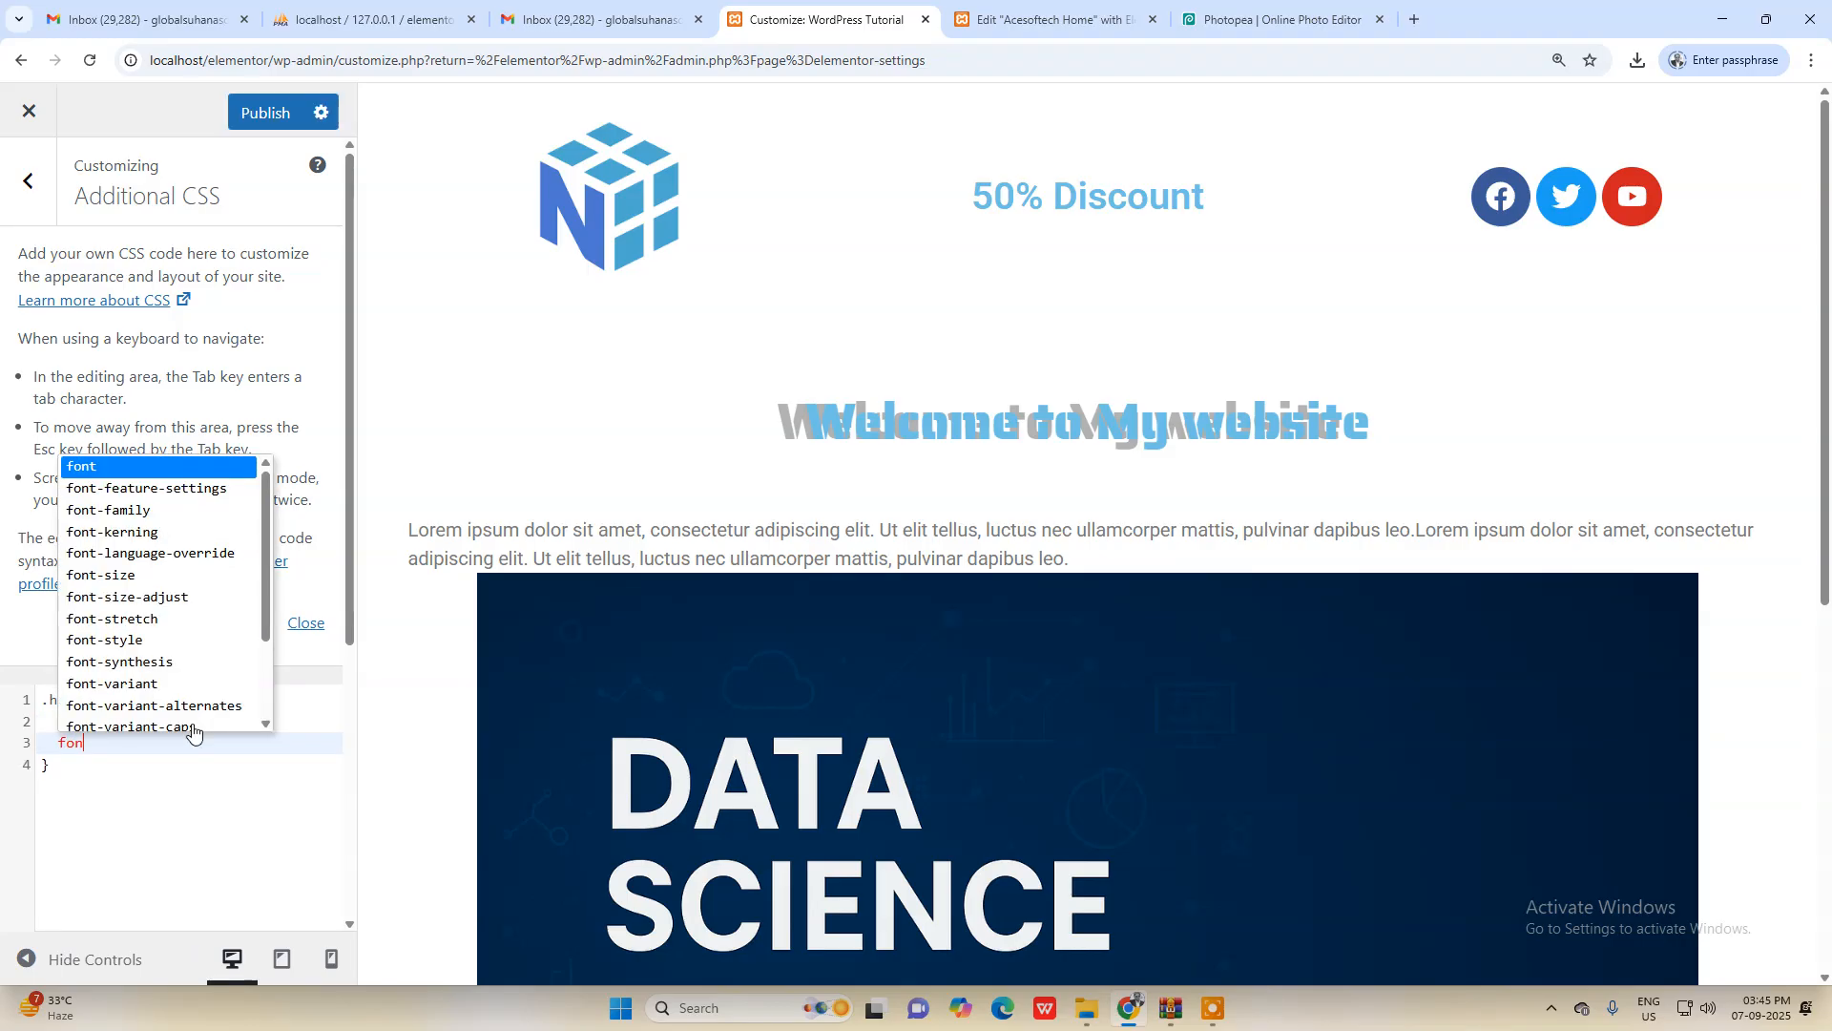
type("n")
key("Down")
key("Down")
key("Down")
key("Down")
key("Down")
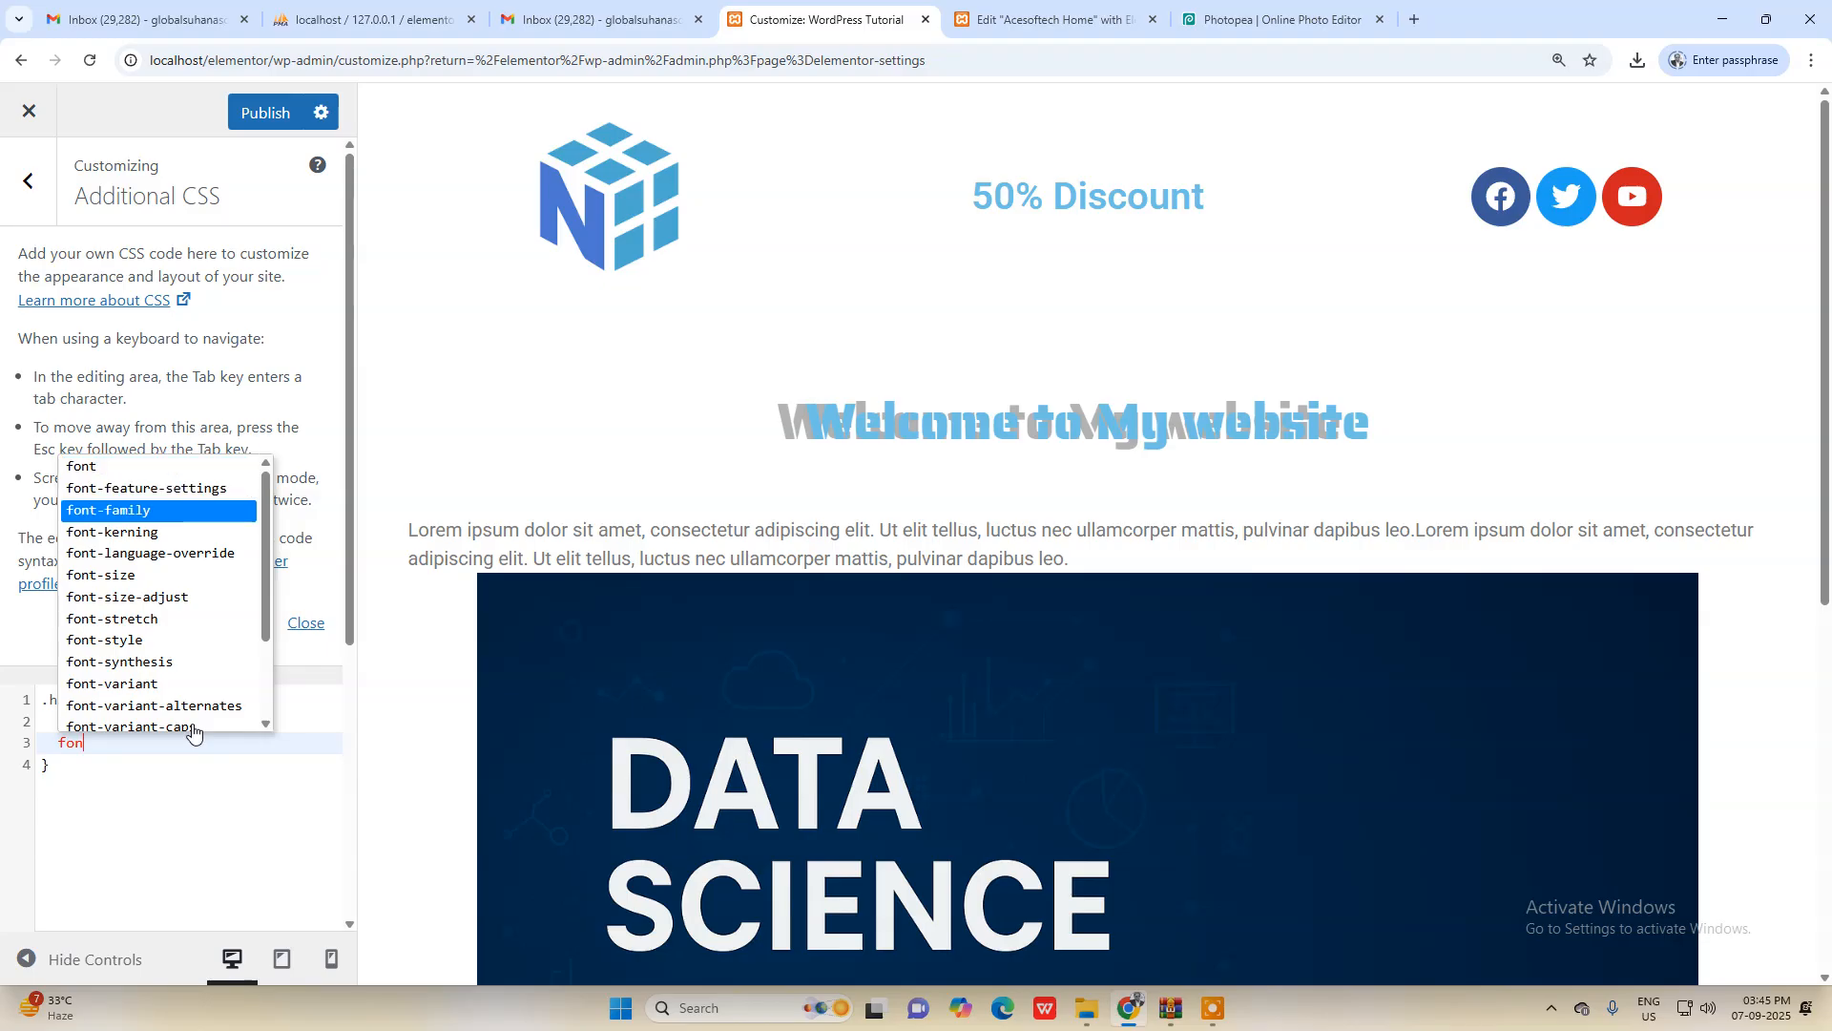
key("Return")
type(":20px;")
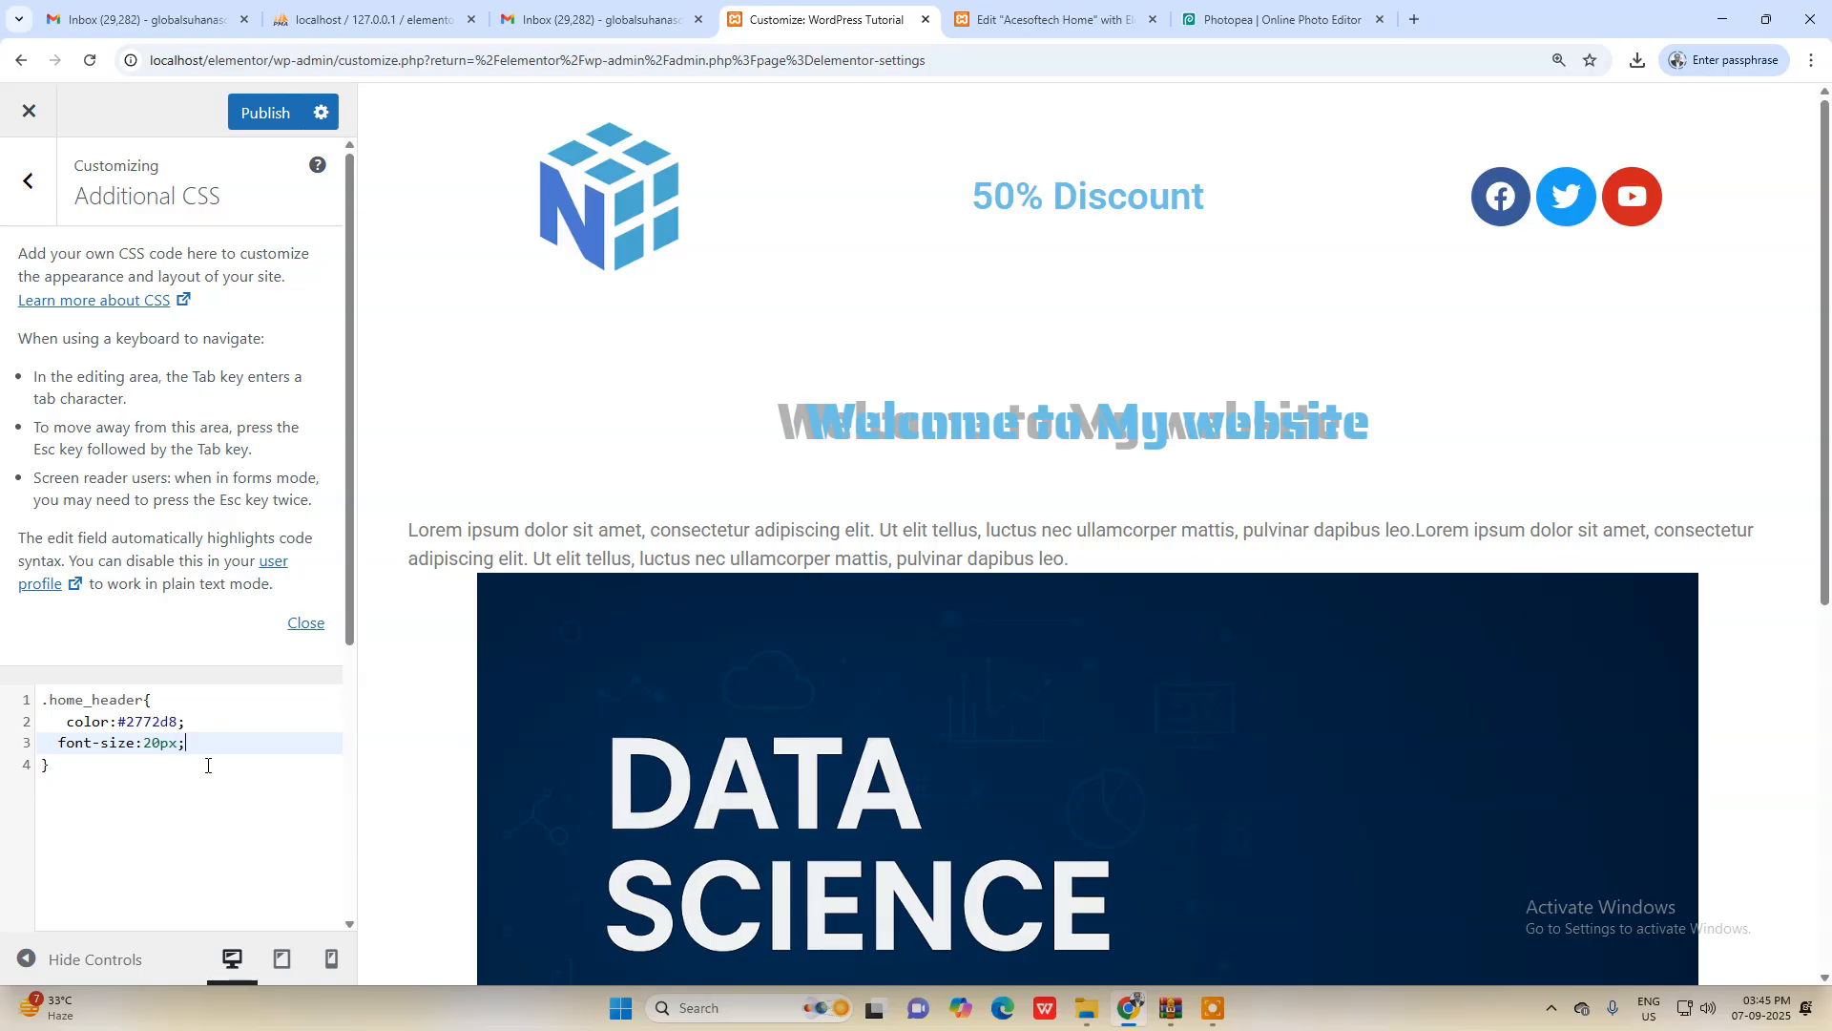
Step: Publish the additional CSS and reload the Elementor page to check the About Us heading
left_click(266, 113)
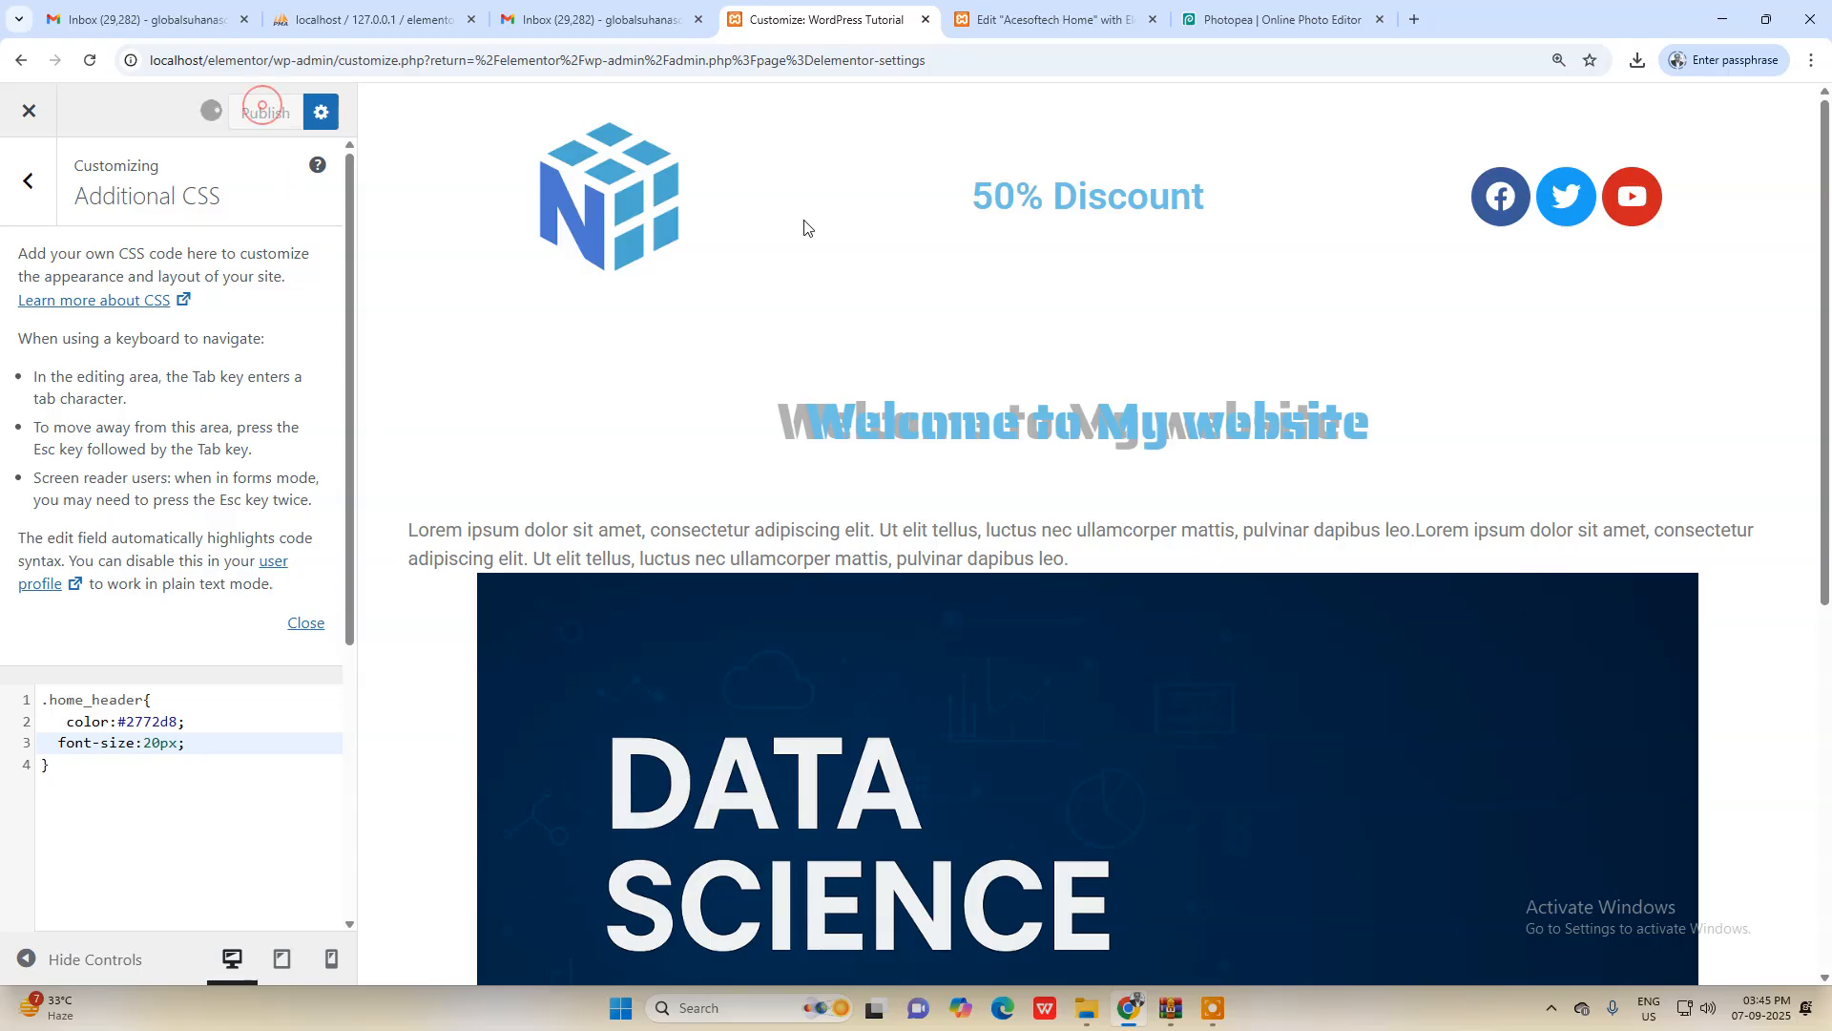
left_click(1055, 8)
left_click(92, 62)
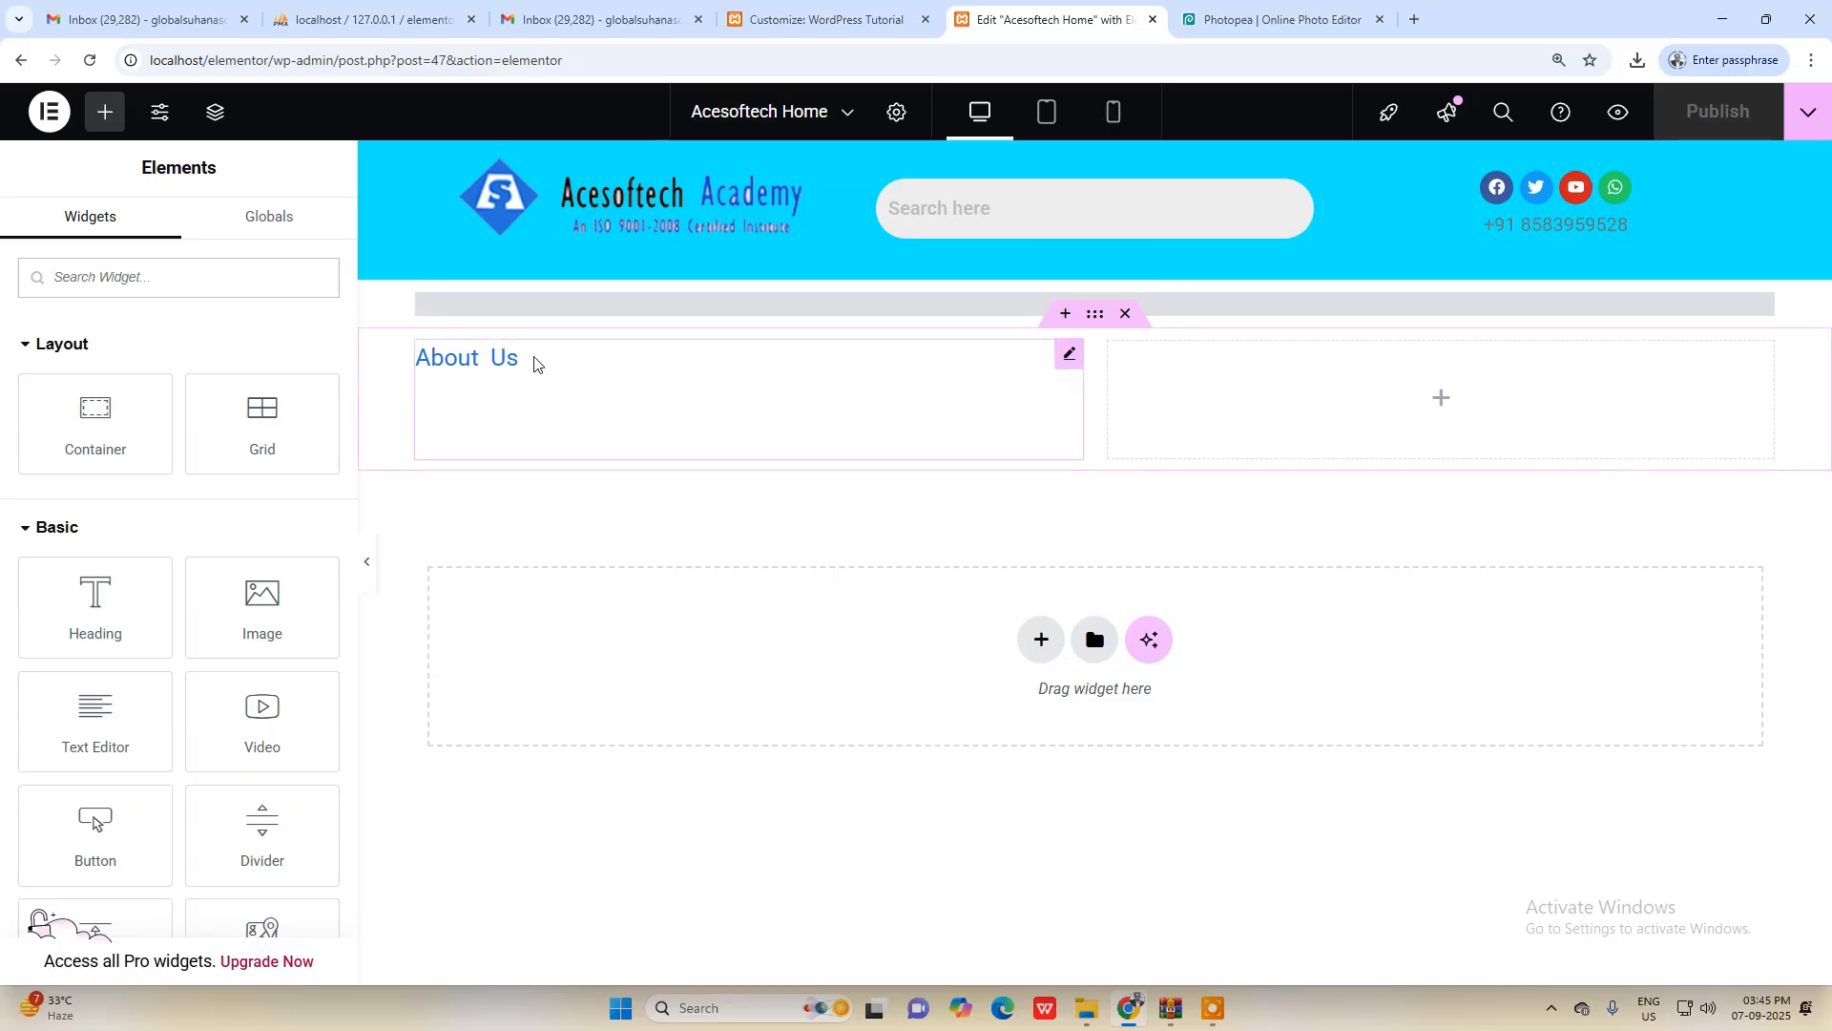
Step: In Photopea, select the office image under About us and crop the mockup to it, about 602 by 169 px
left_click(1274, 19)
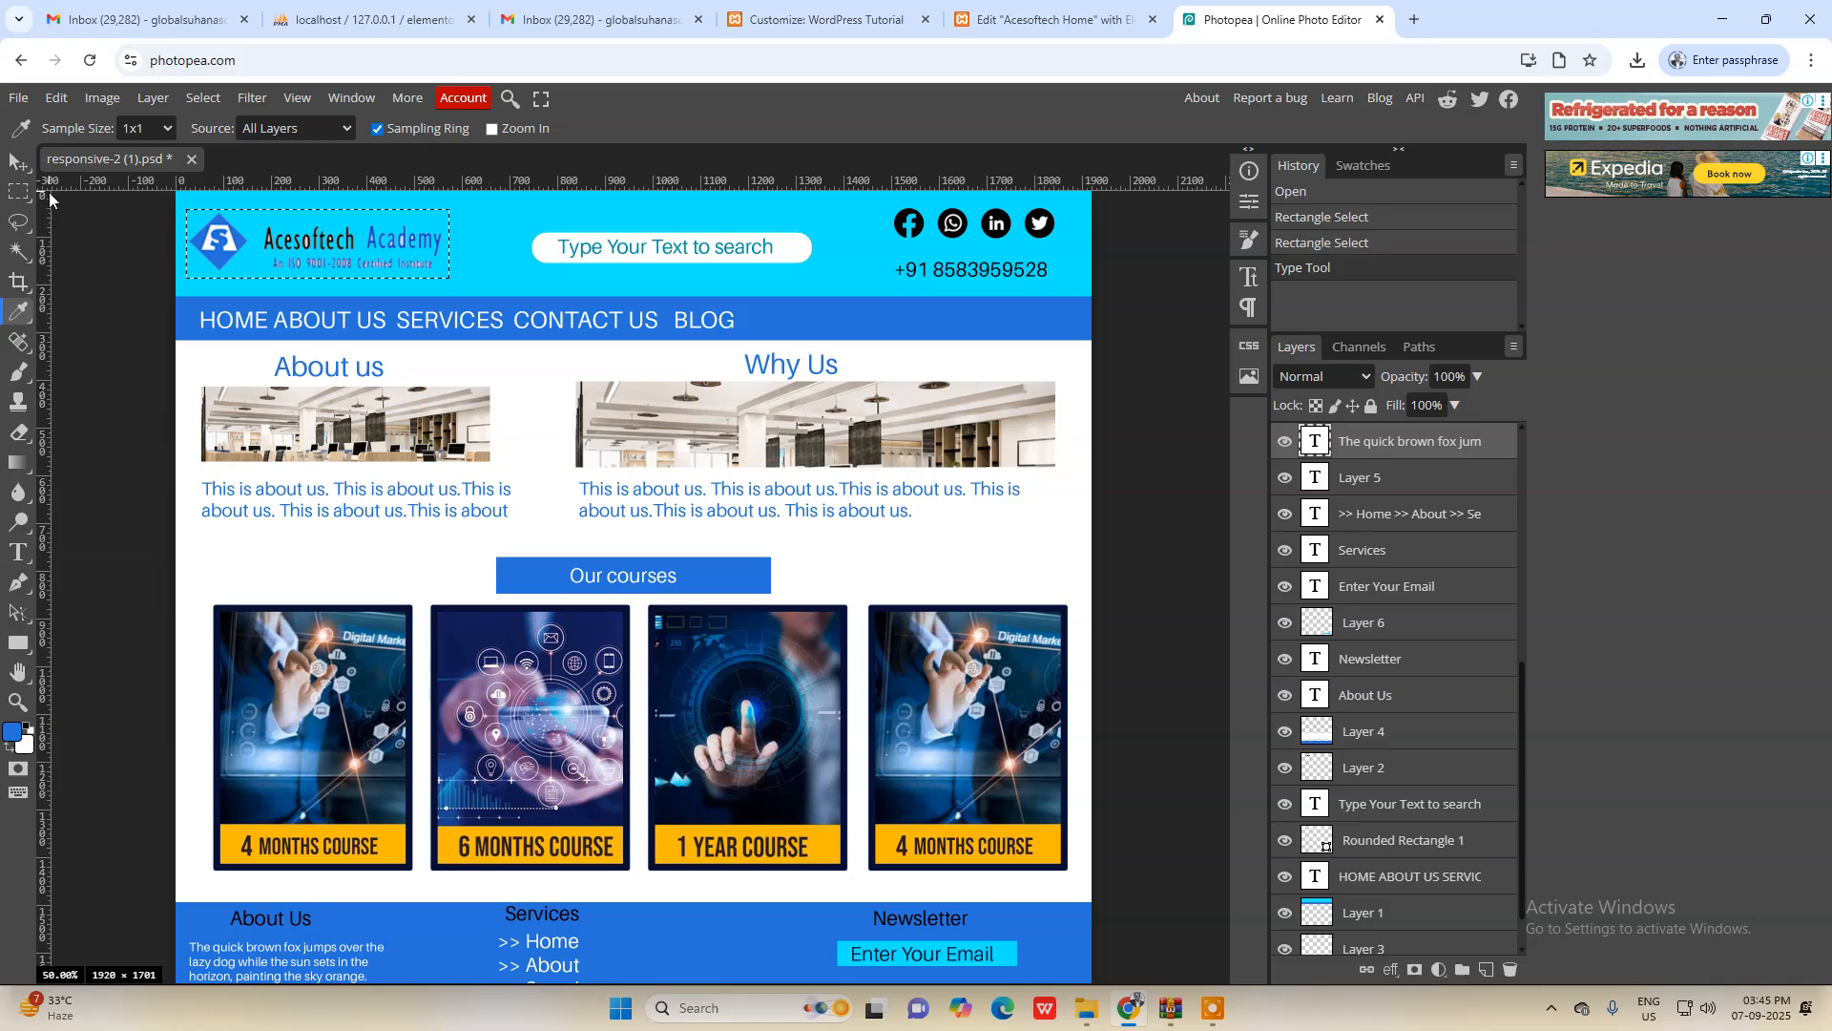
left_click(18, 192)
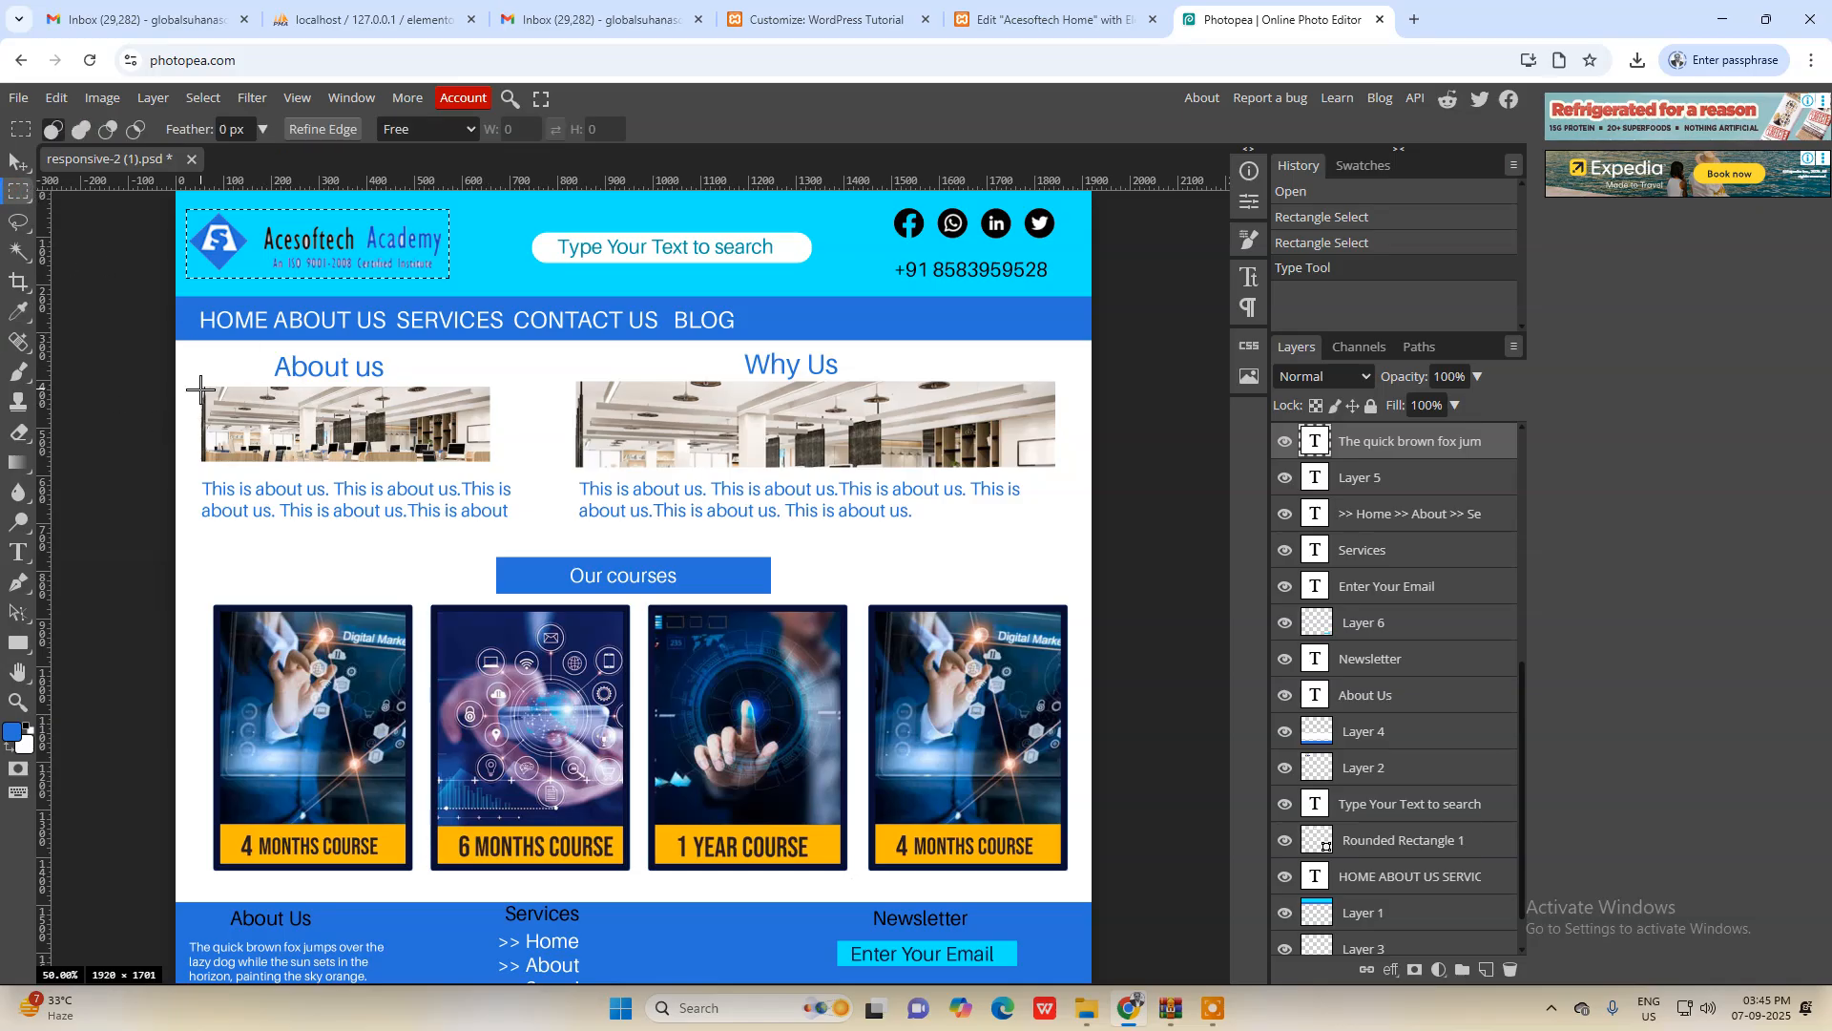
left_click_drag(200, 383, 488, 461)
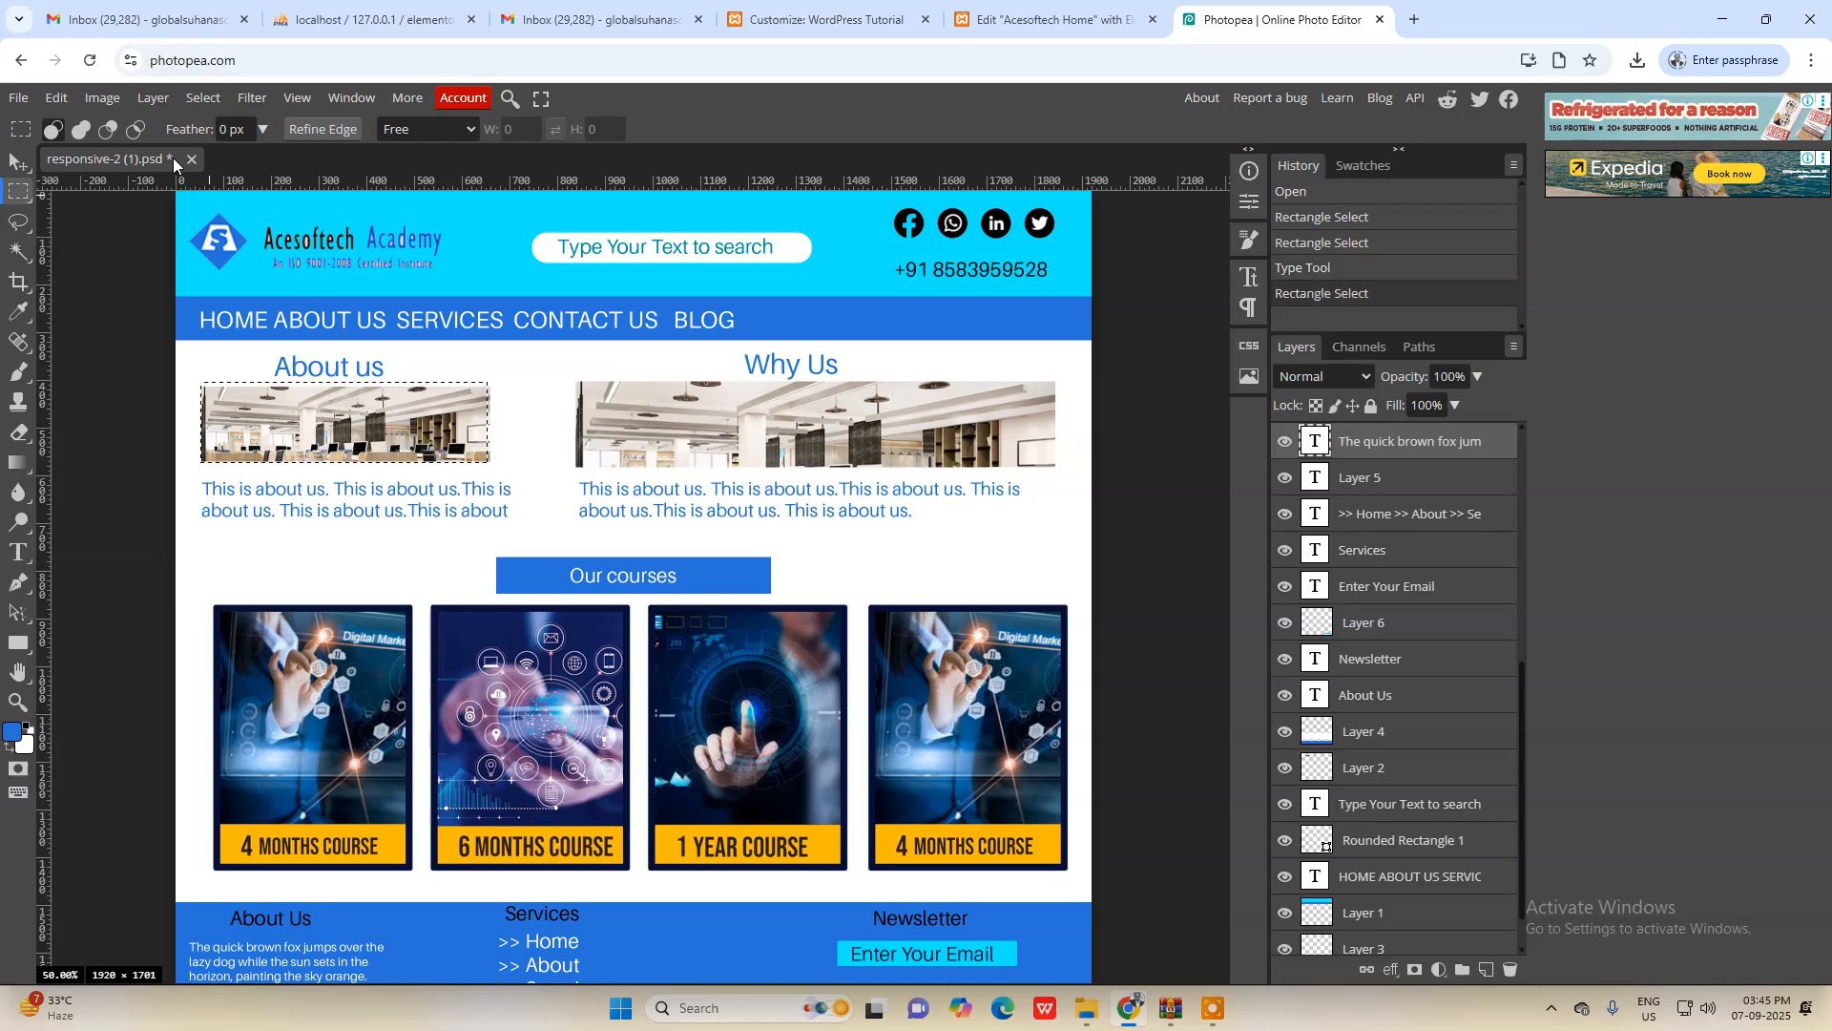
left_click(102, 97)
left_click(246, 477)
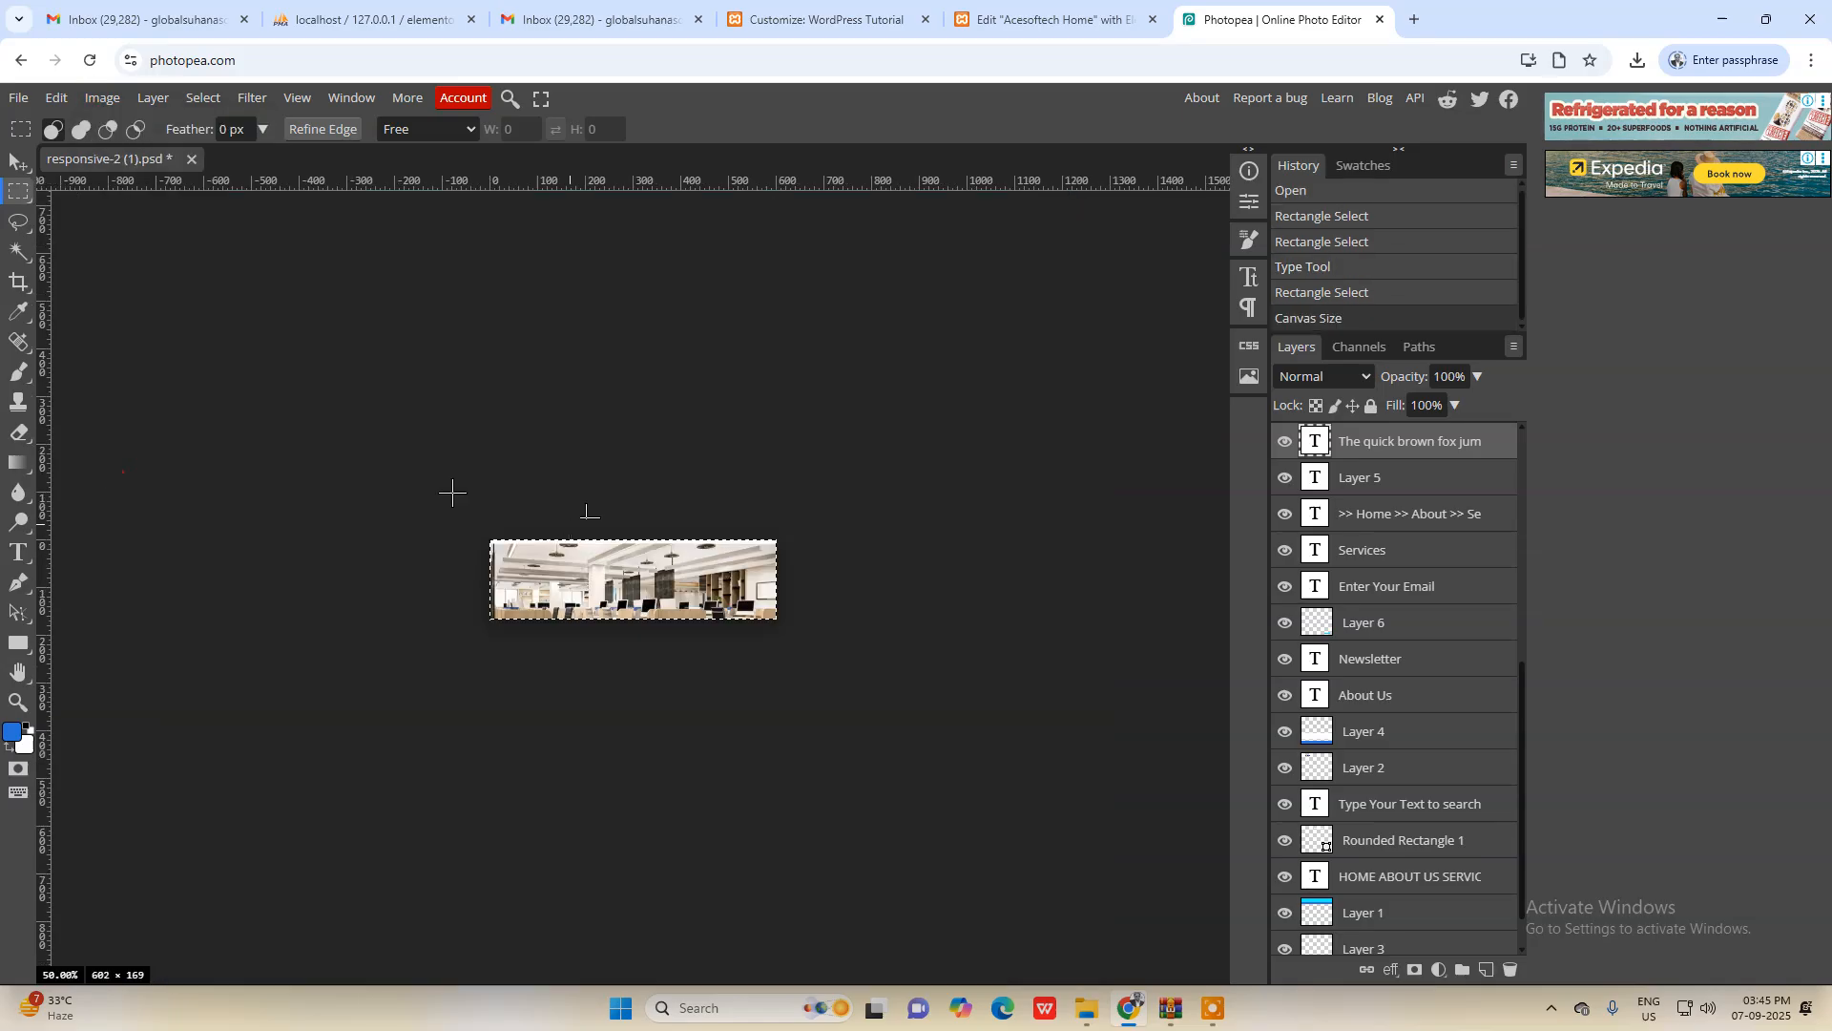
Step: Export the cropped office image as a JPG named about_home_banner
left_click(18, 97)
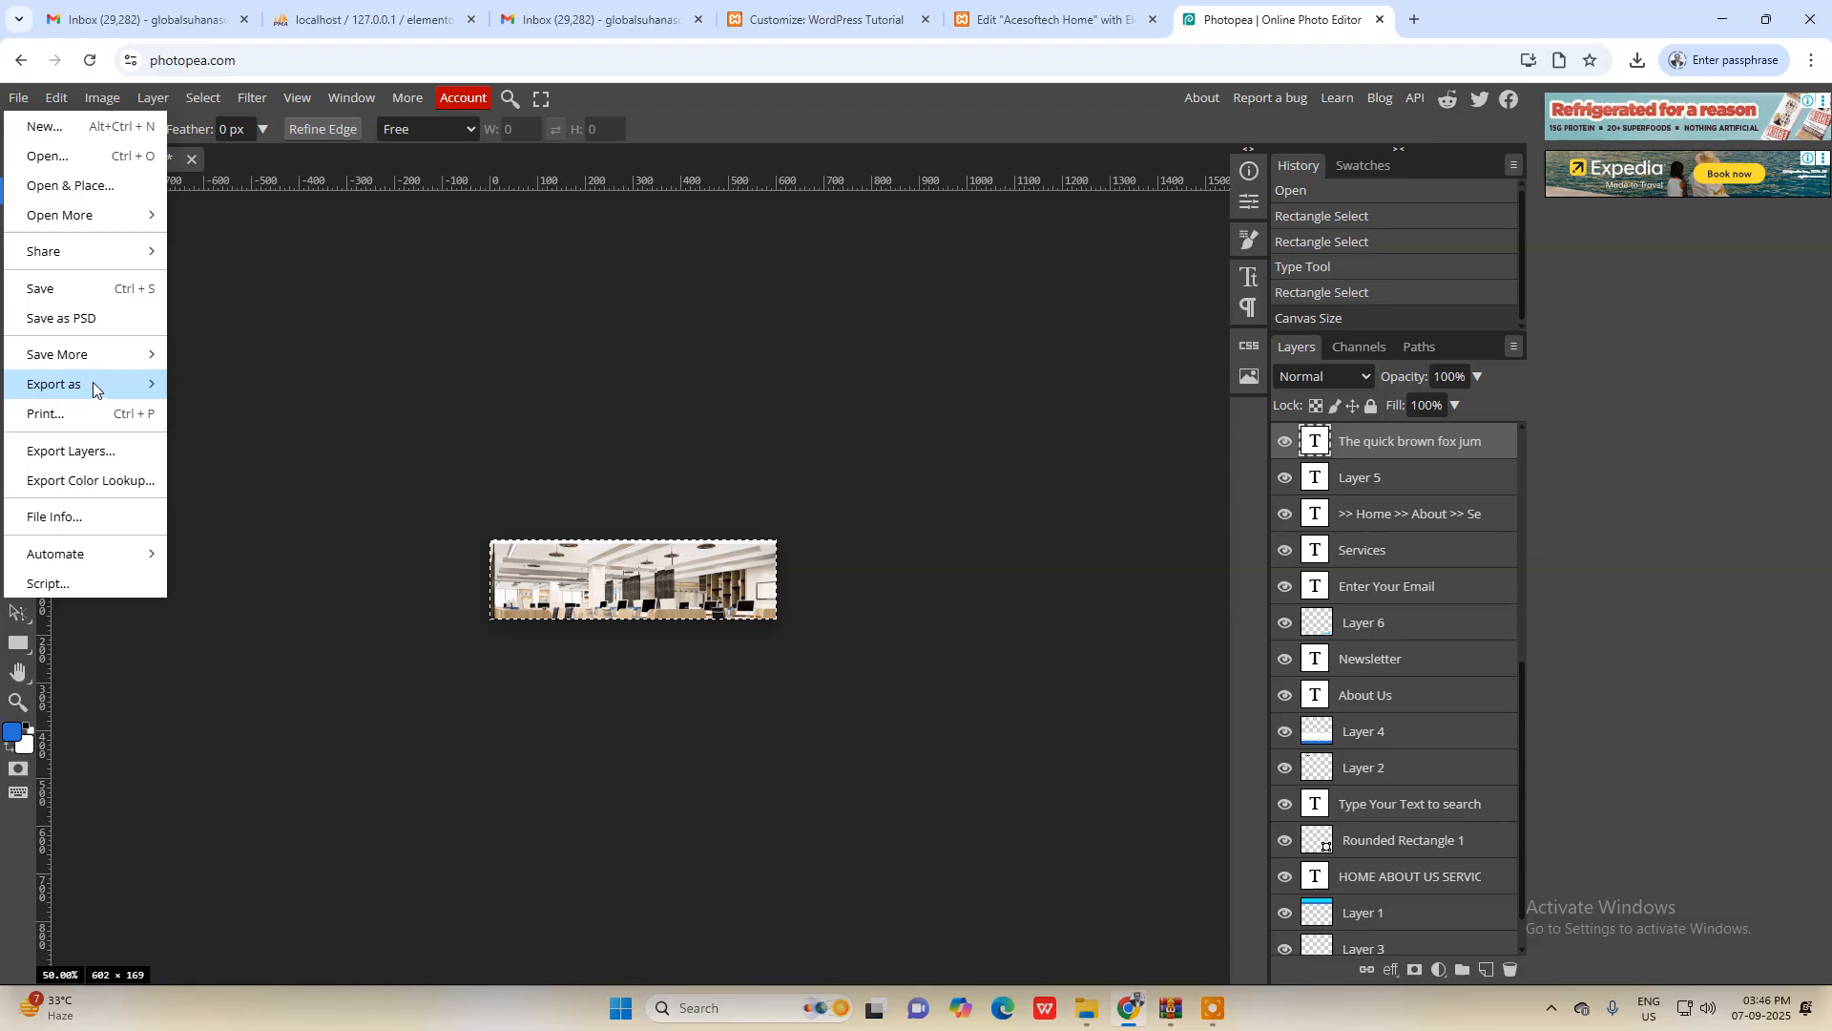
mouse_move(89, 359)
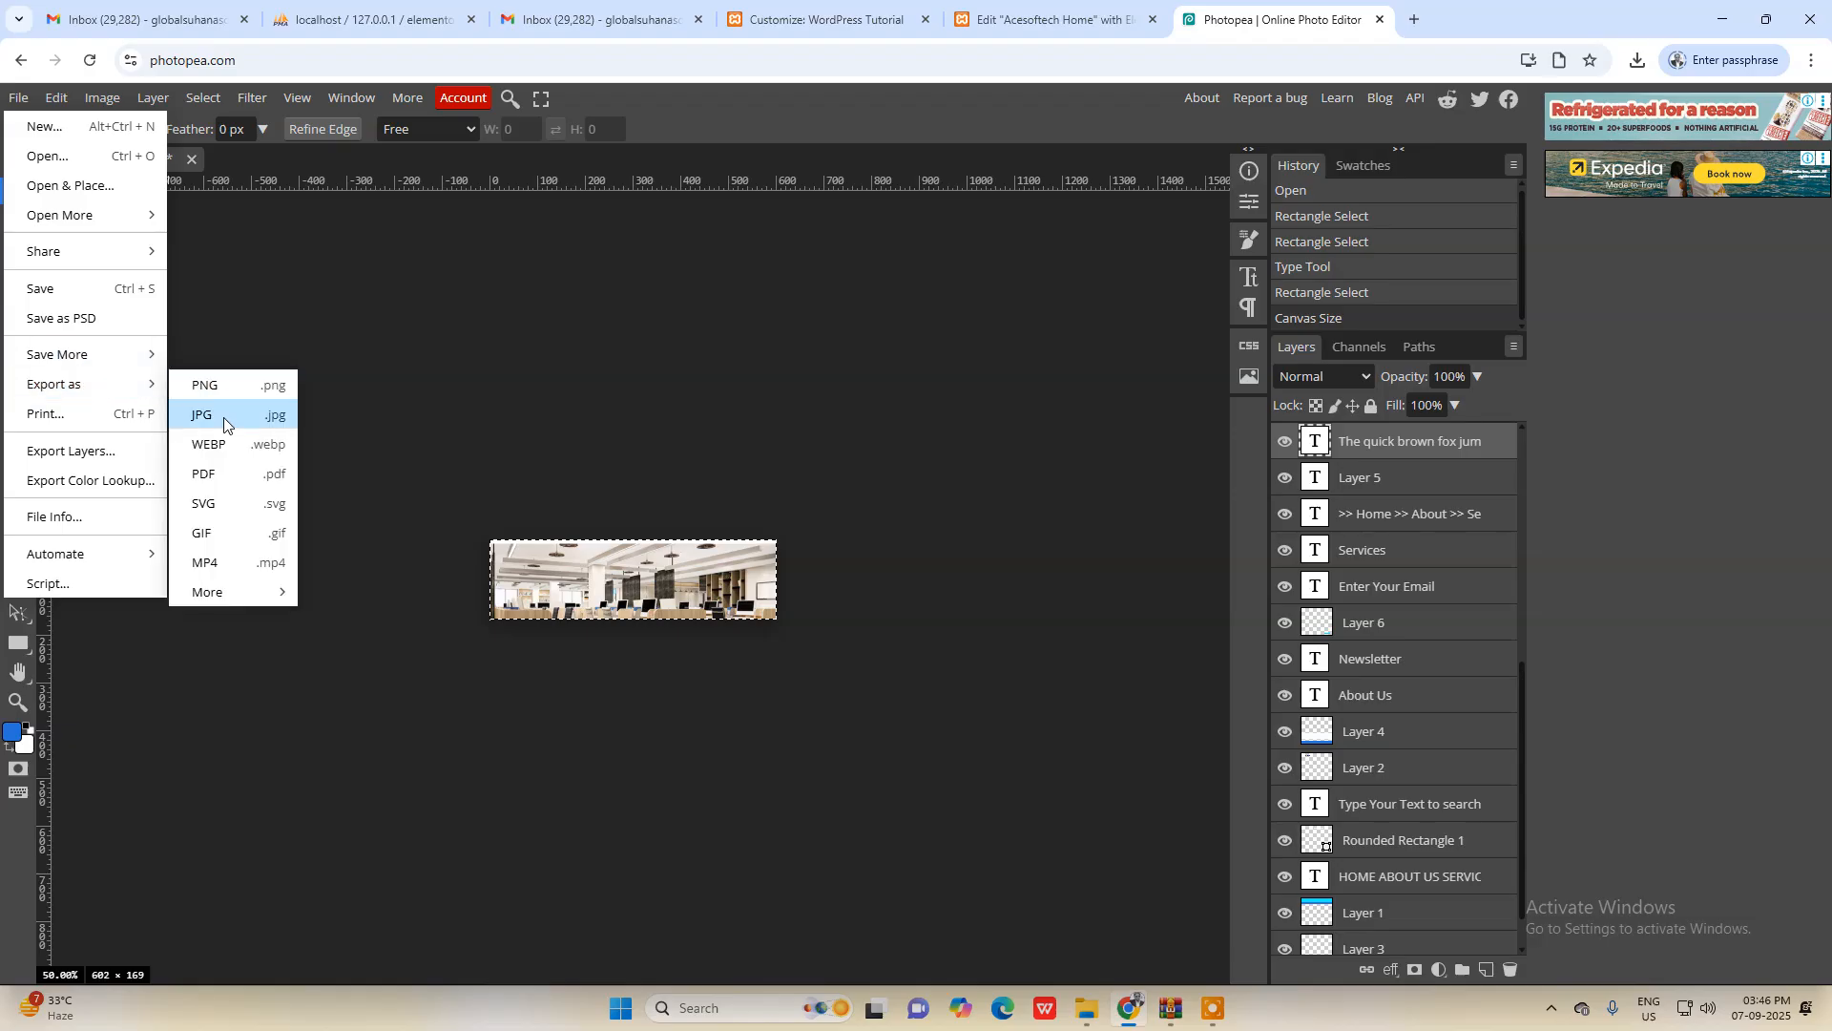
left_click(215, 414)
left_click(683, 300)
key("ctrl+a")
type("ab")
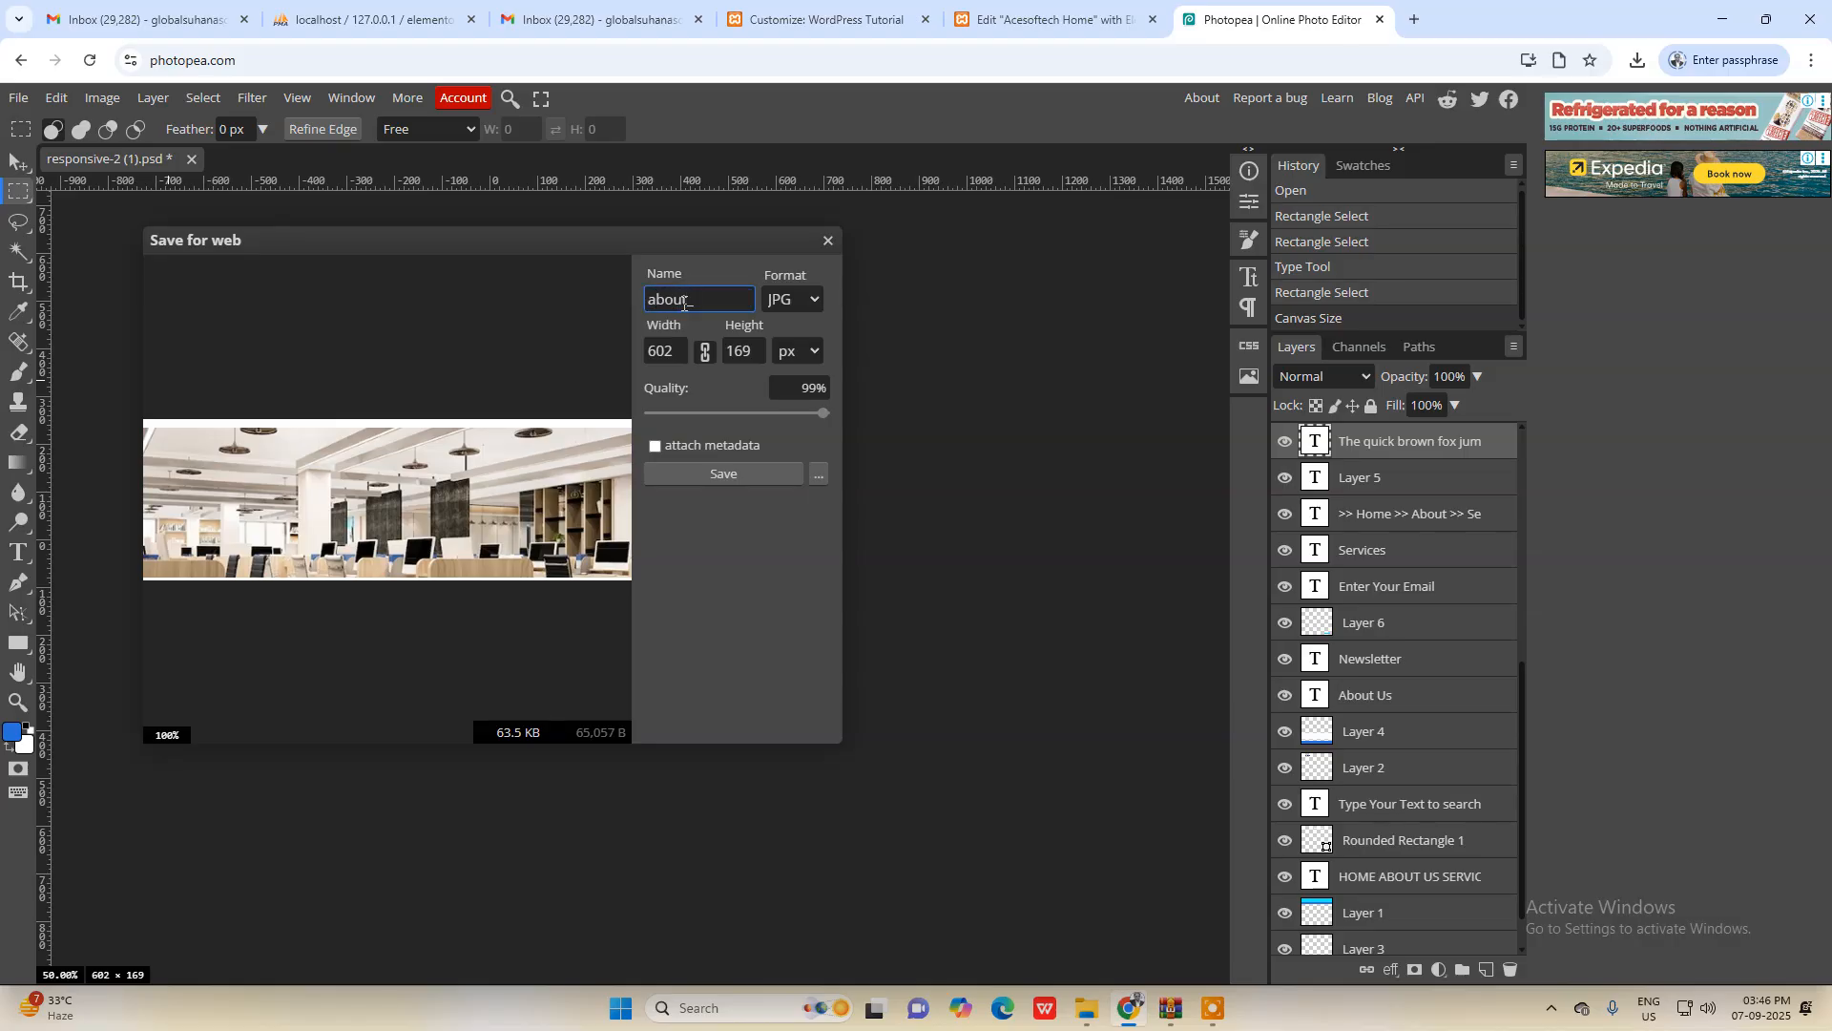
type("out_home_banner")
left_click(723, 474)
Step: Back in Elementor, upload about_home_banner.jpg from Downloads and insert it into the About Us text widget
left_click(1053, 11)
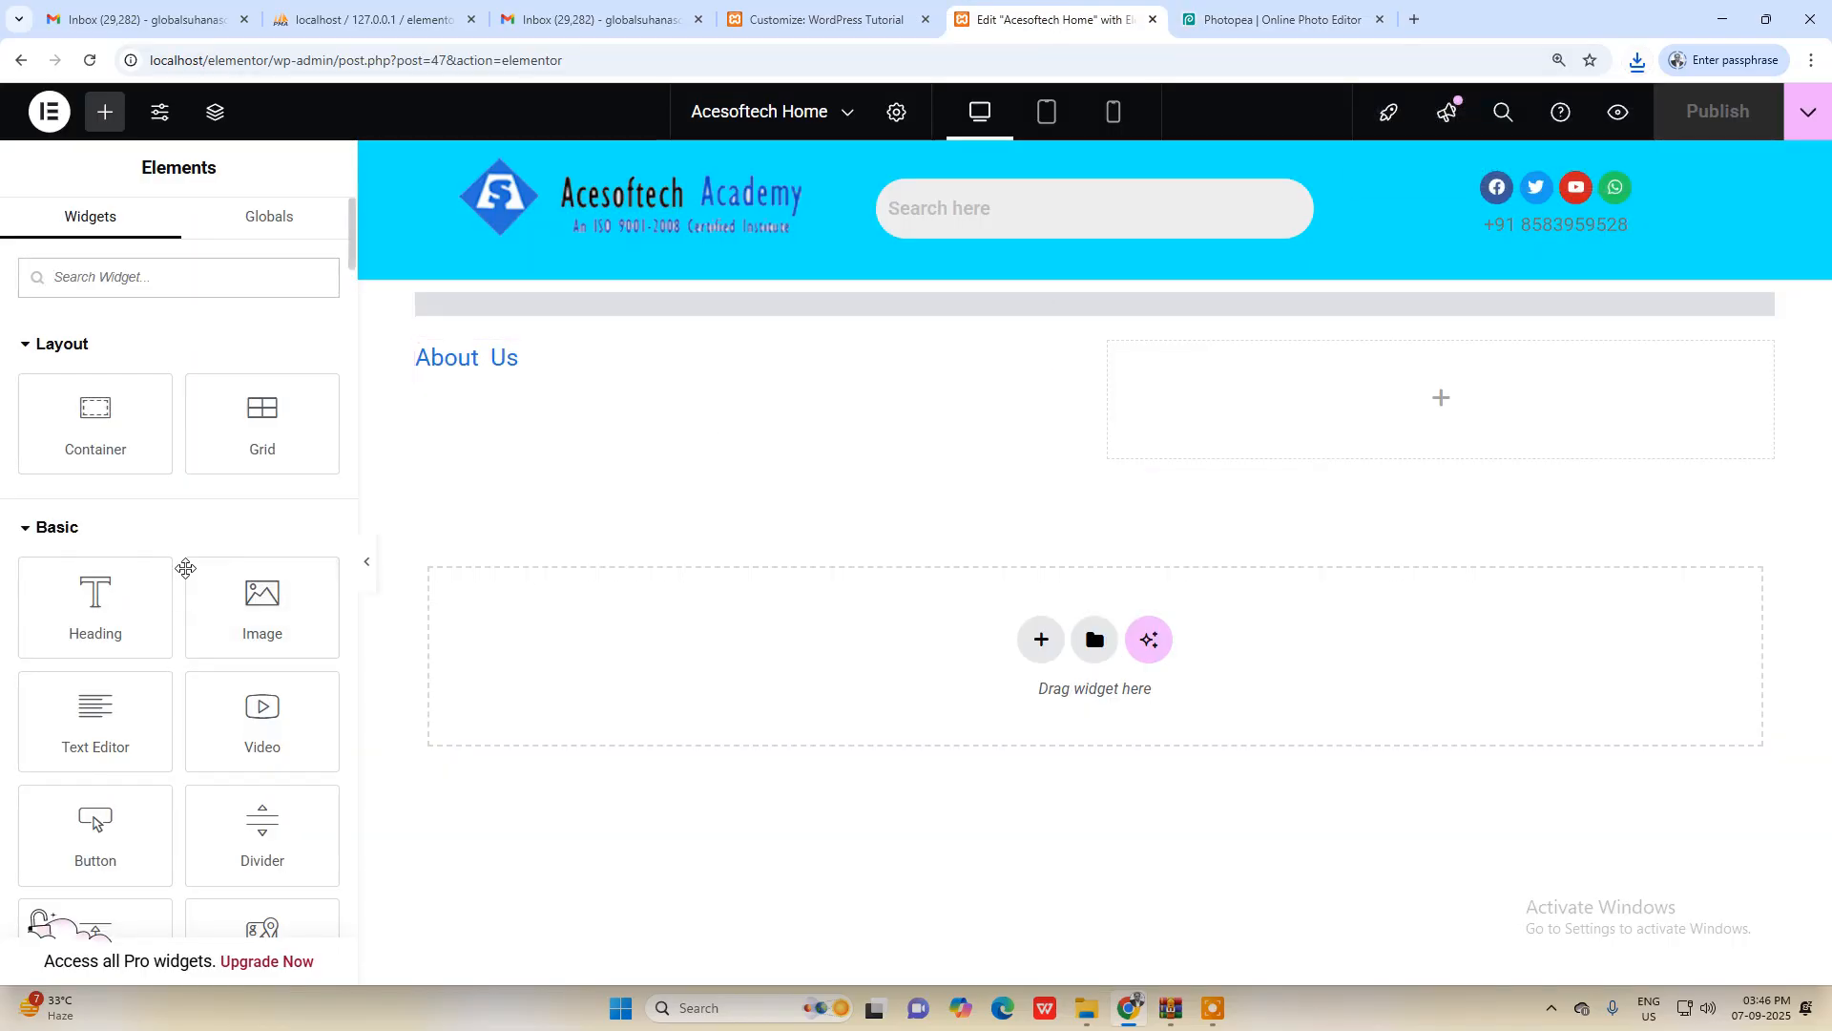
left_click(483, 392)
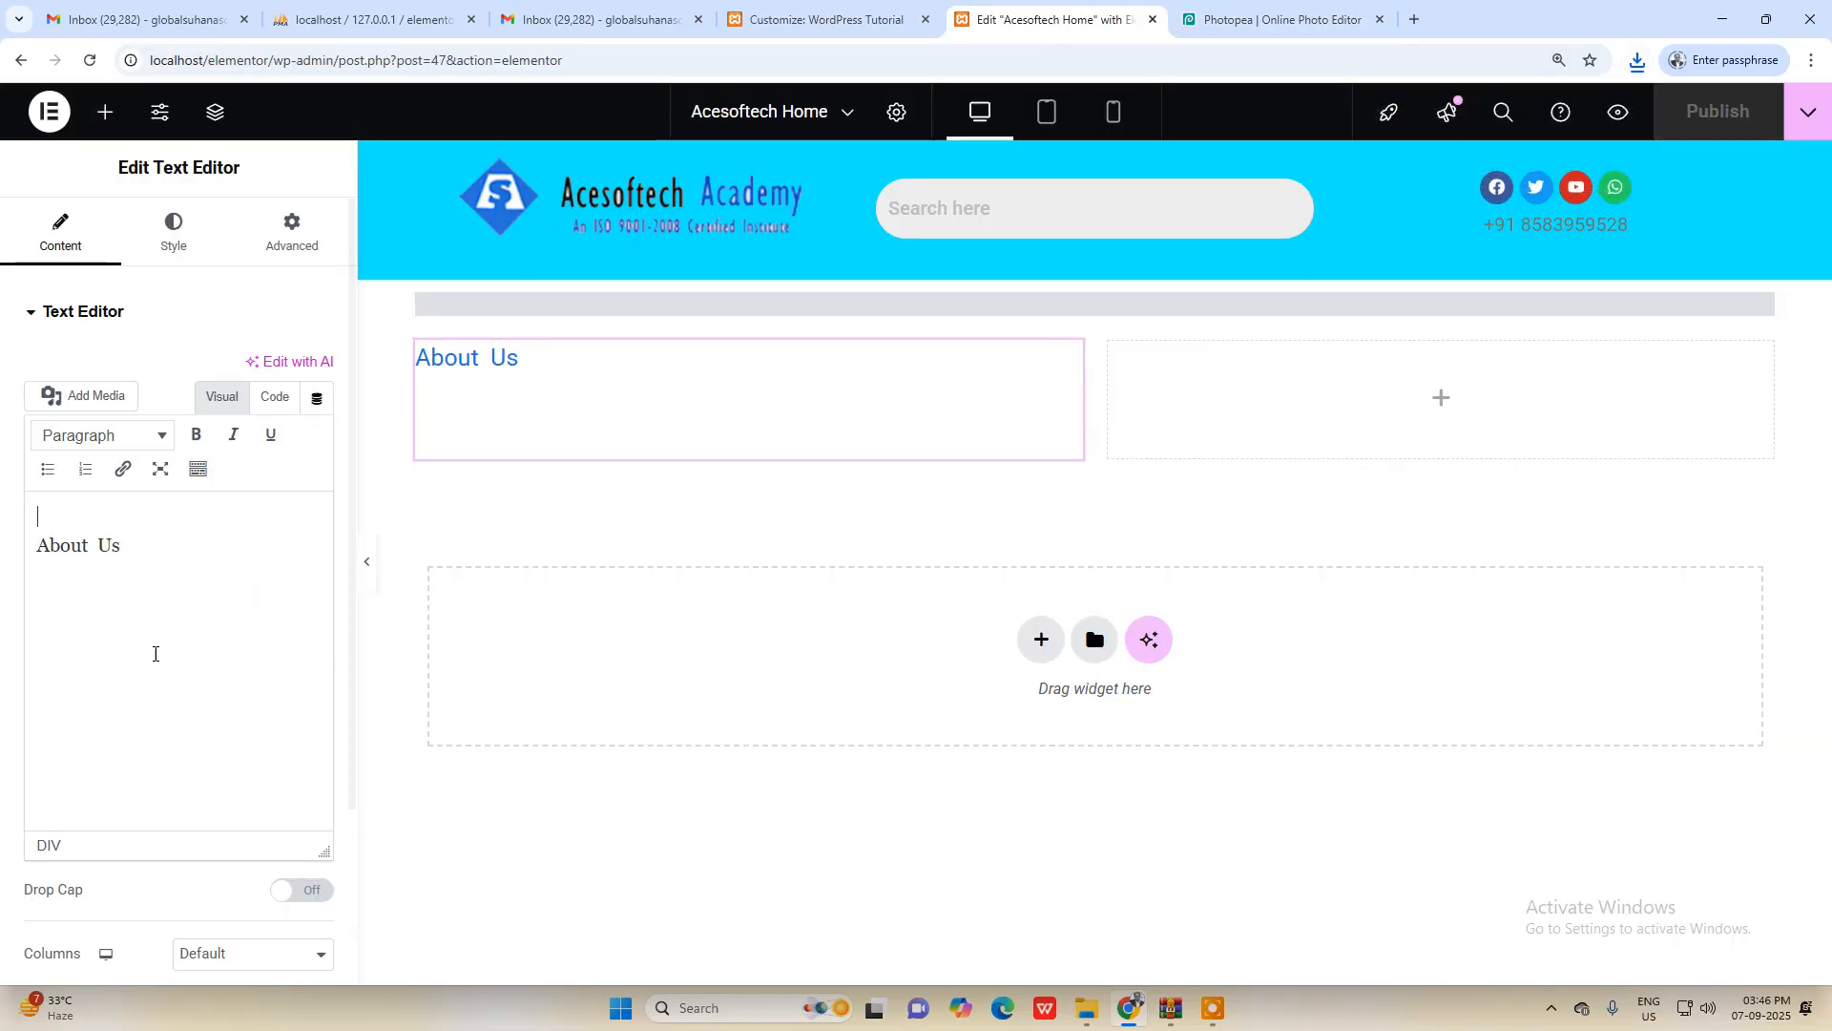
left_click(84, 395)
left_click(340, 198)
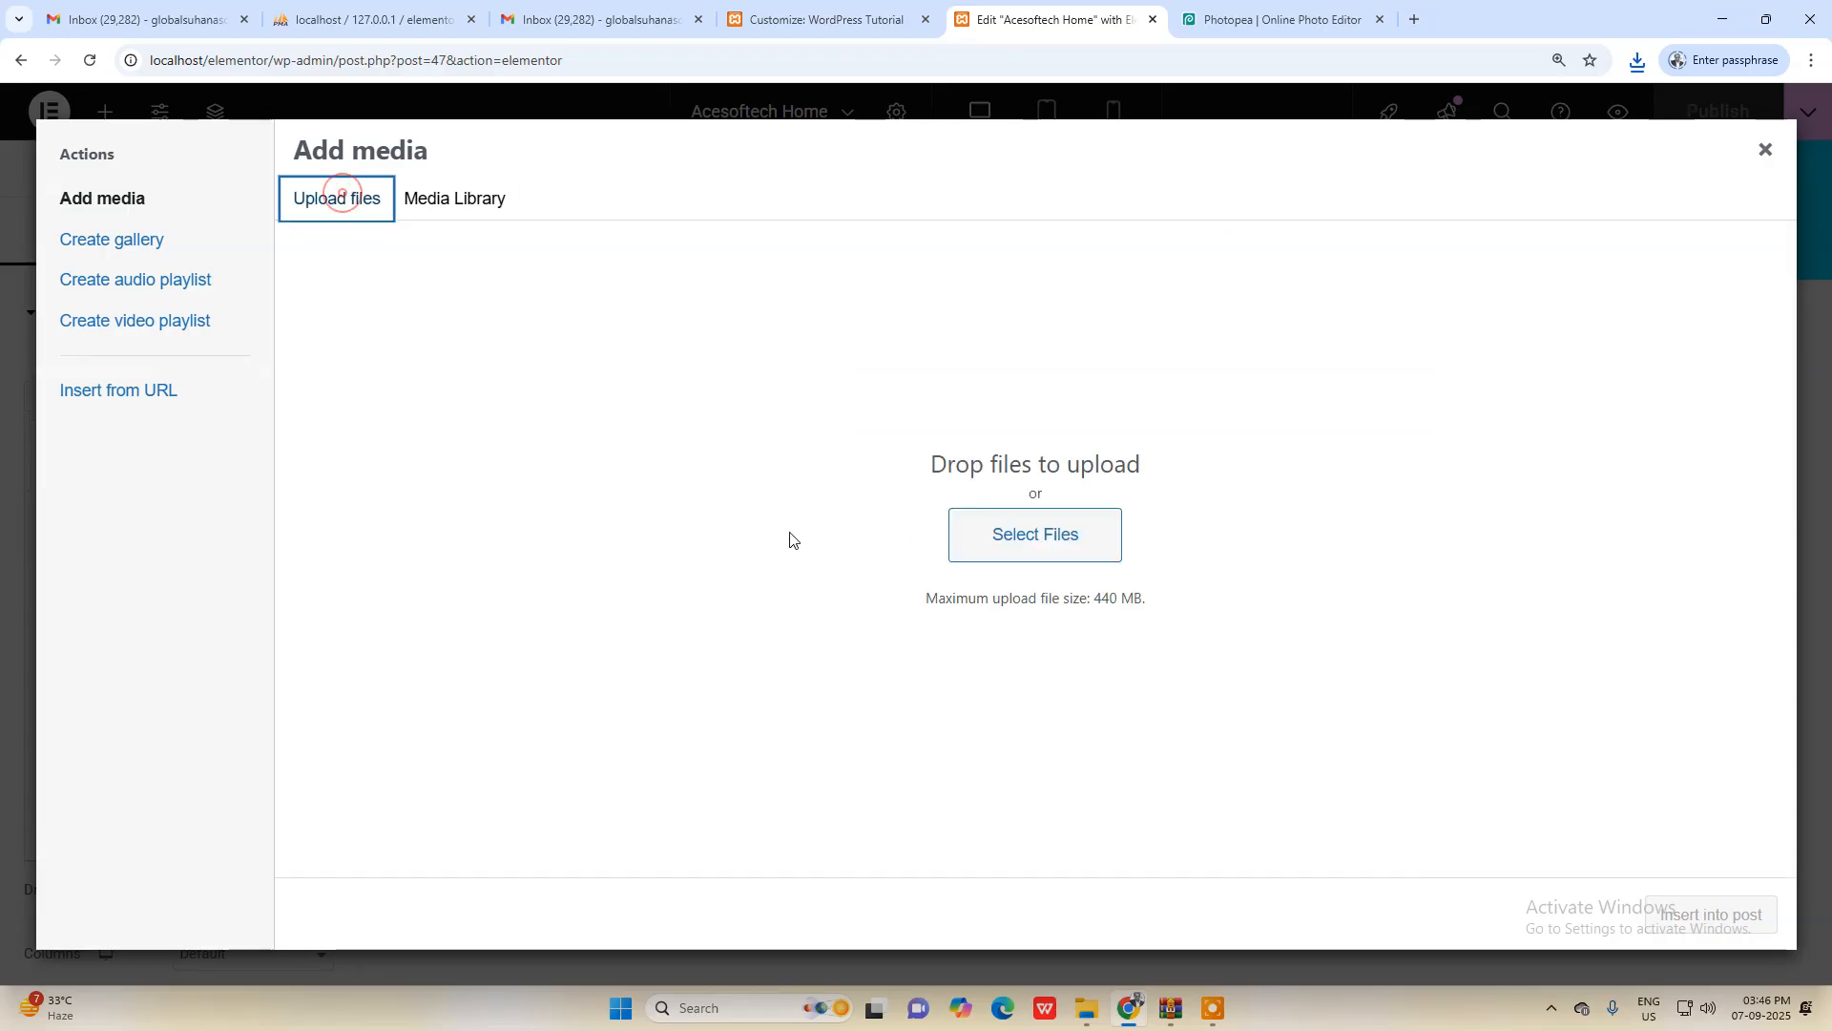
left_click(954, 544)
left_click(631, 514)
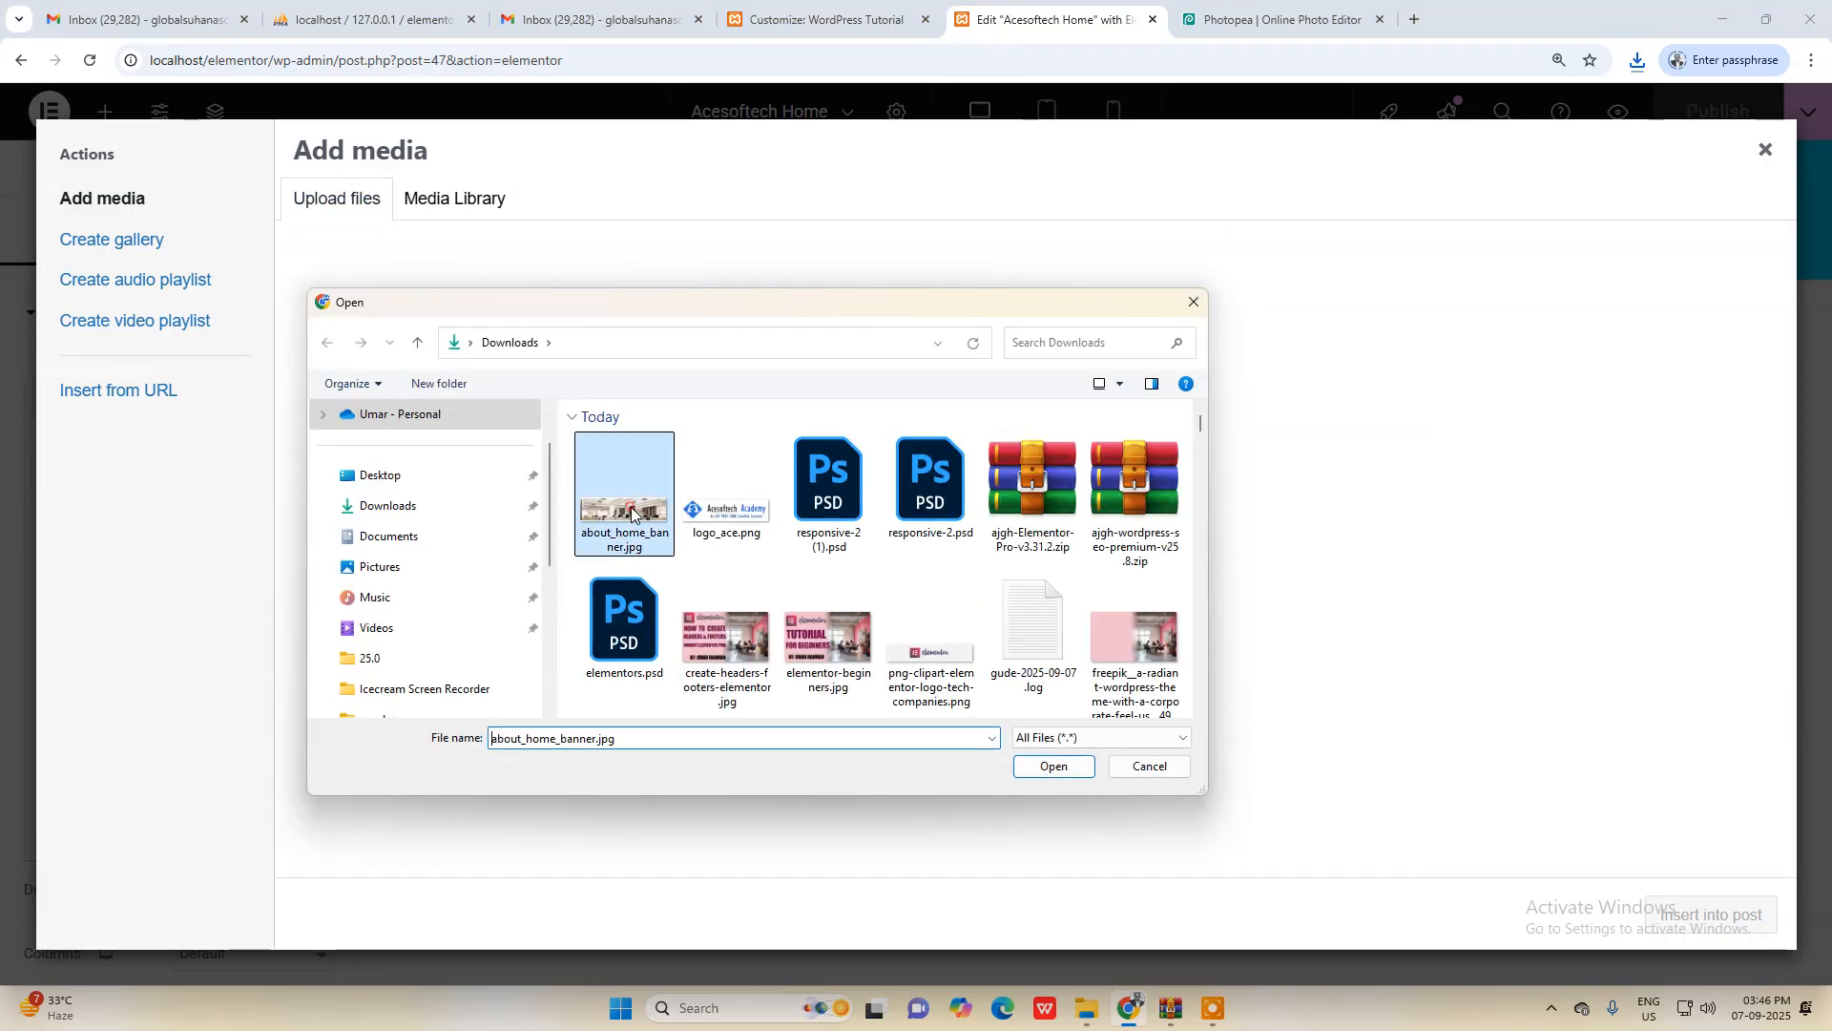
left_click(1050, 768)
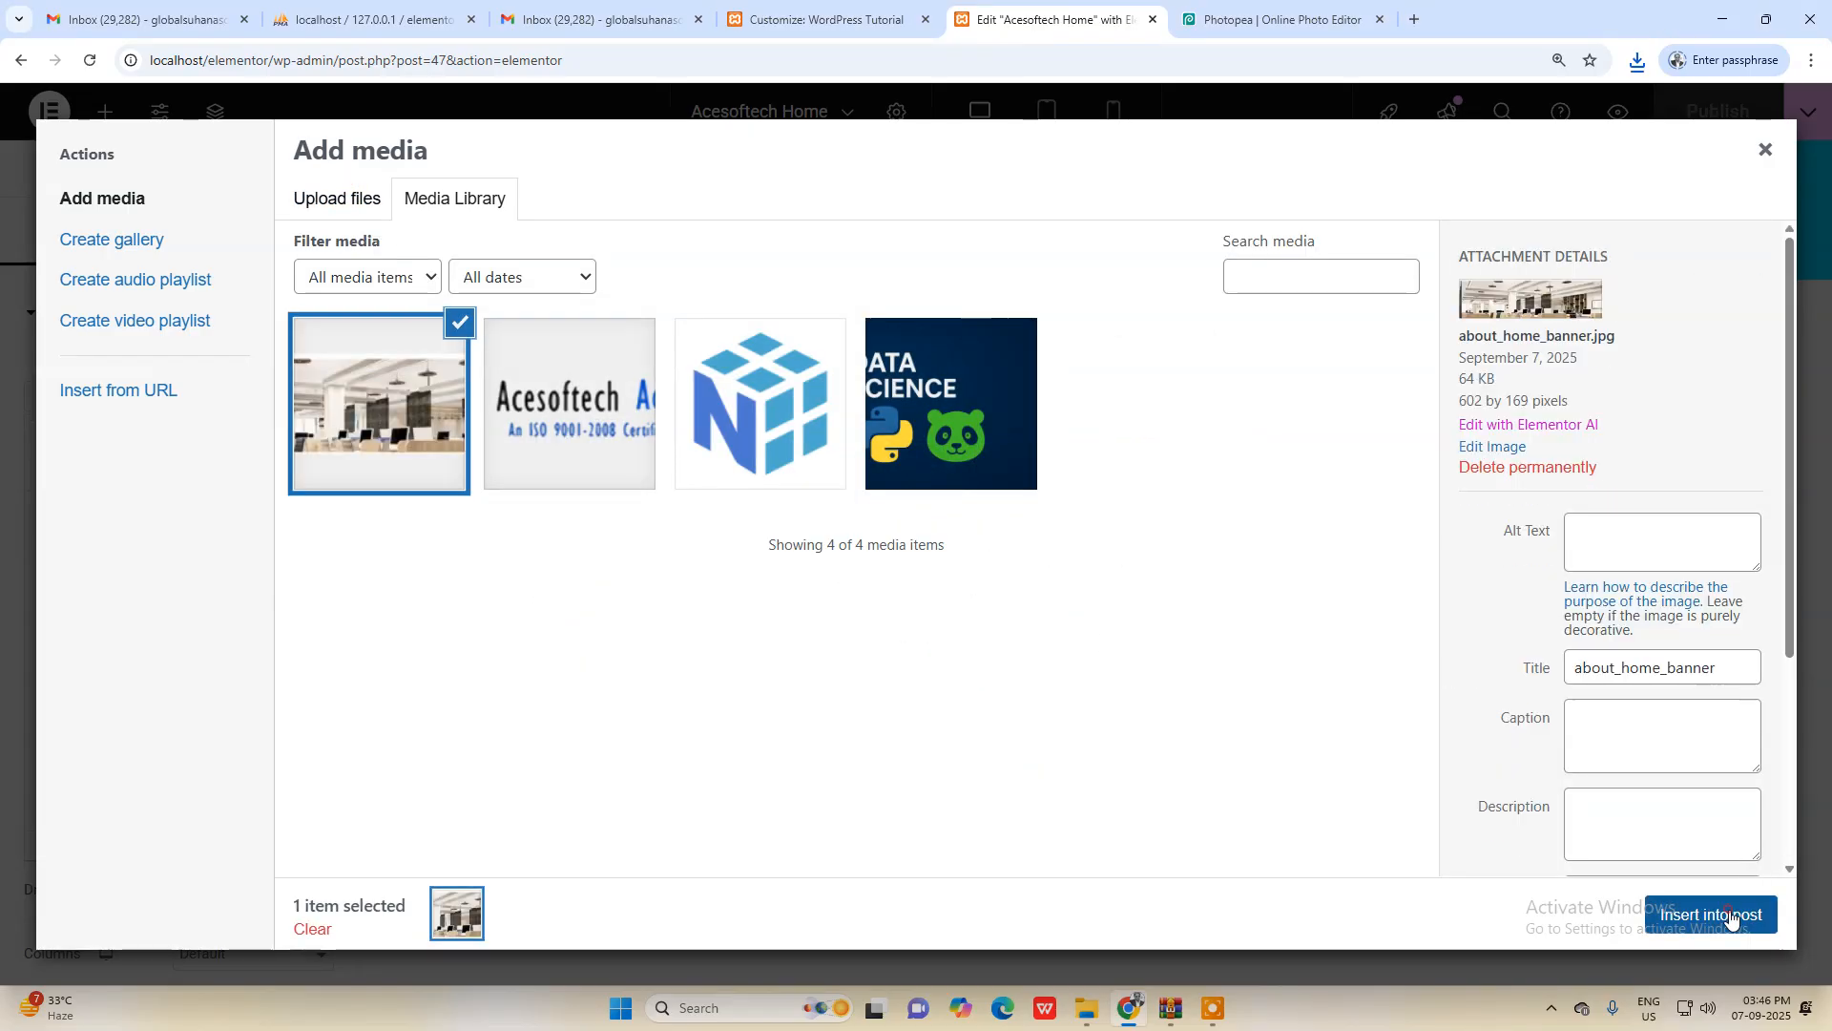
left_click(1711, 914)
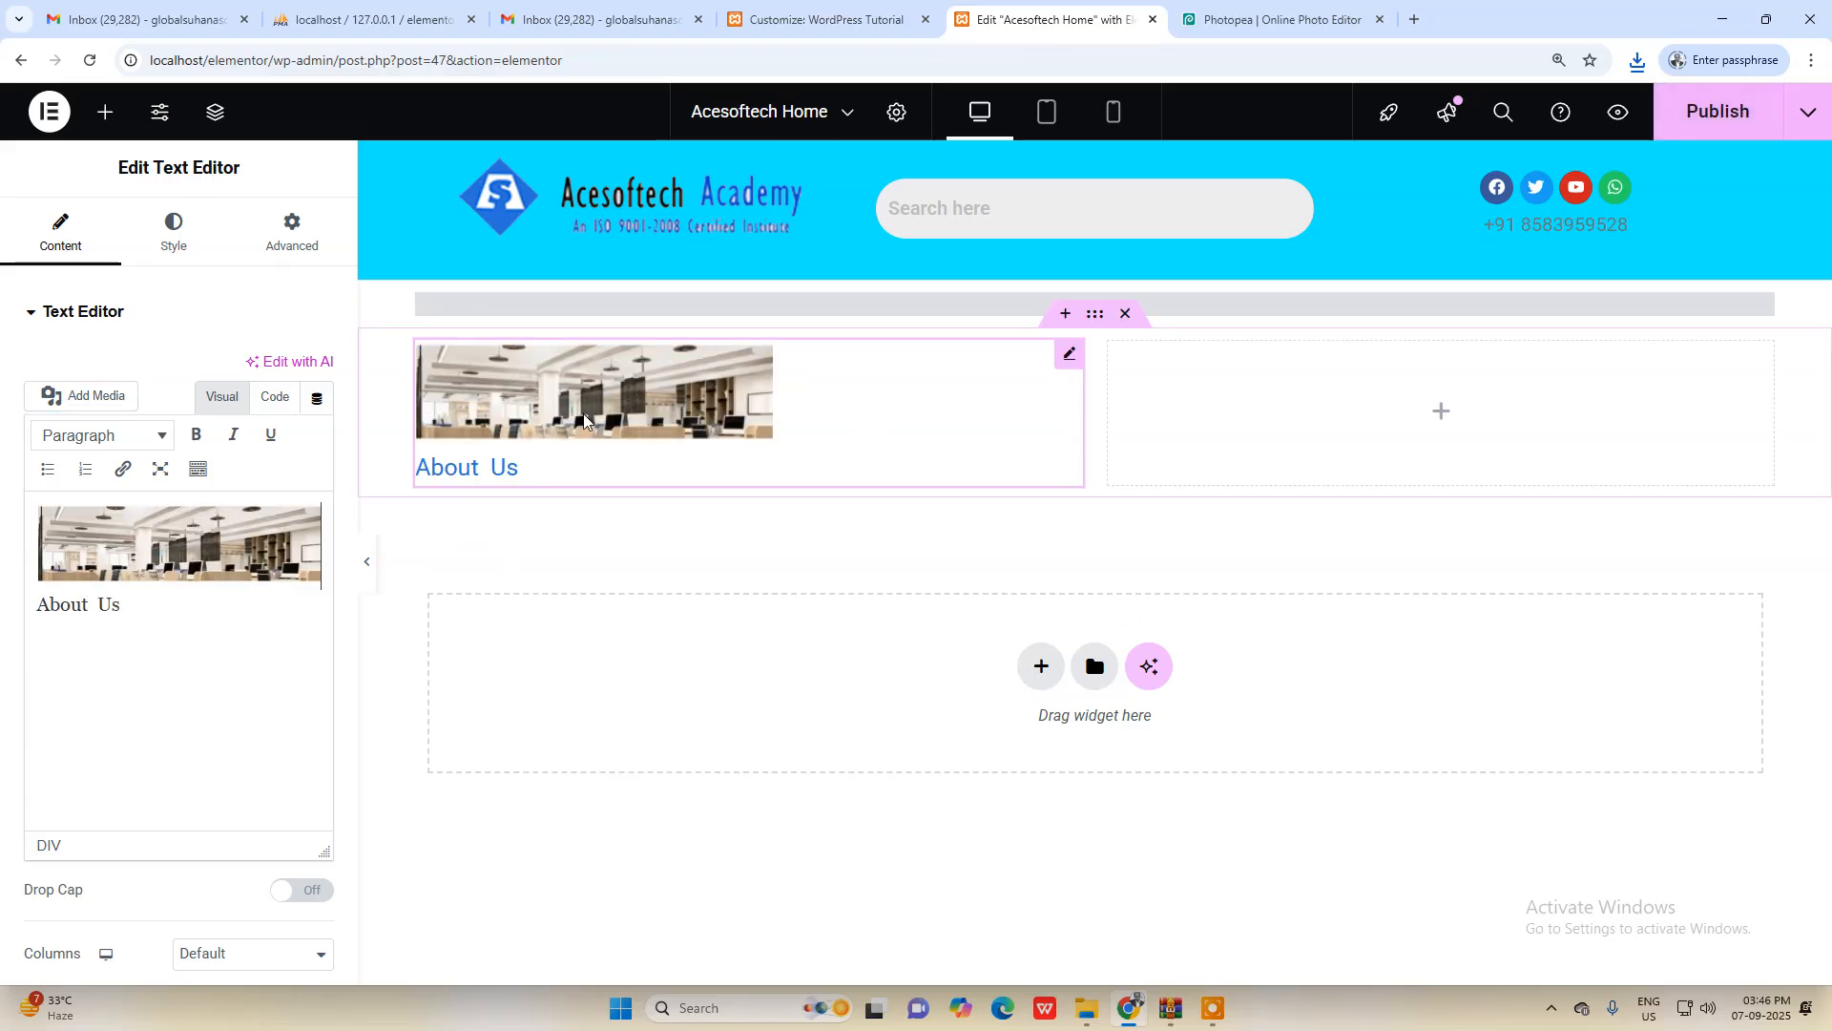
Step: In the text widget's HTML code, move the banner's img tag out of the home_header div to below its closing tag
left_click(227, 521)
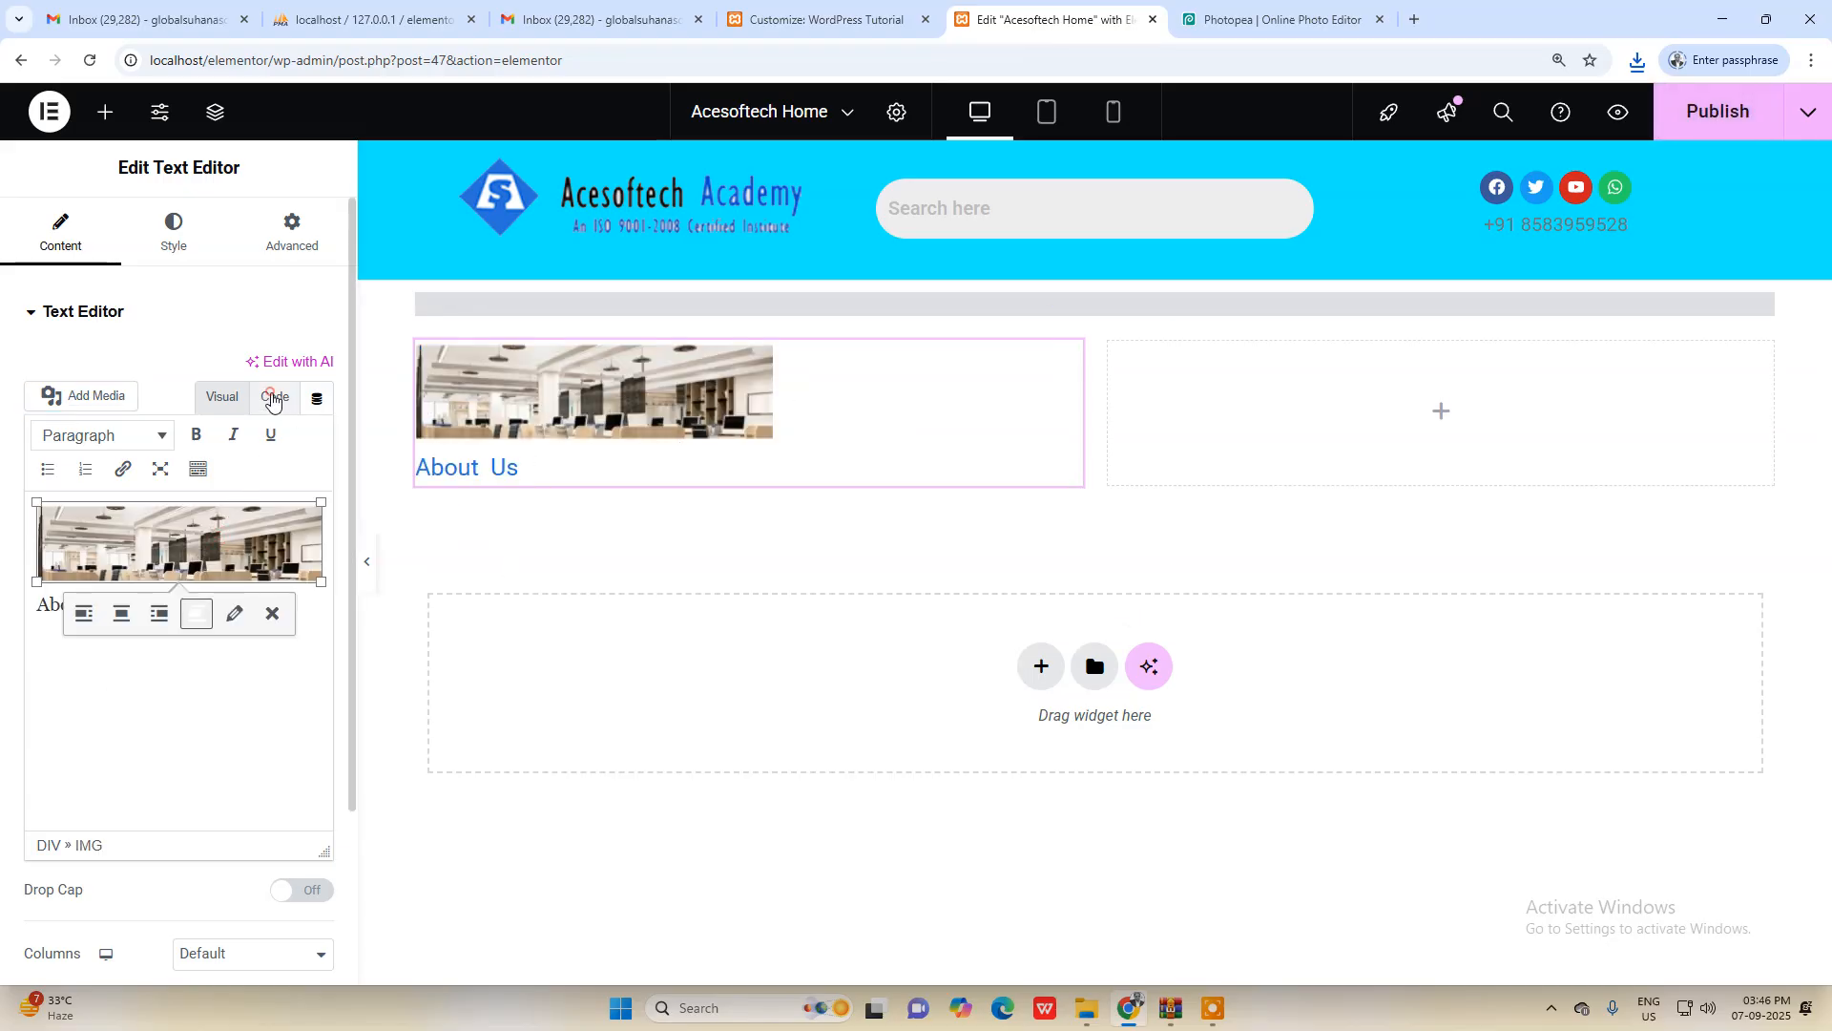
left_click(275, 396)
left_click(179, 678)
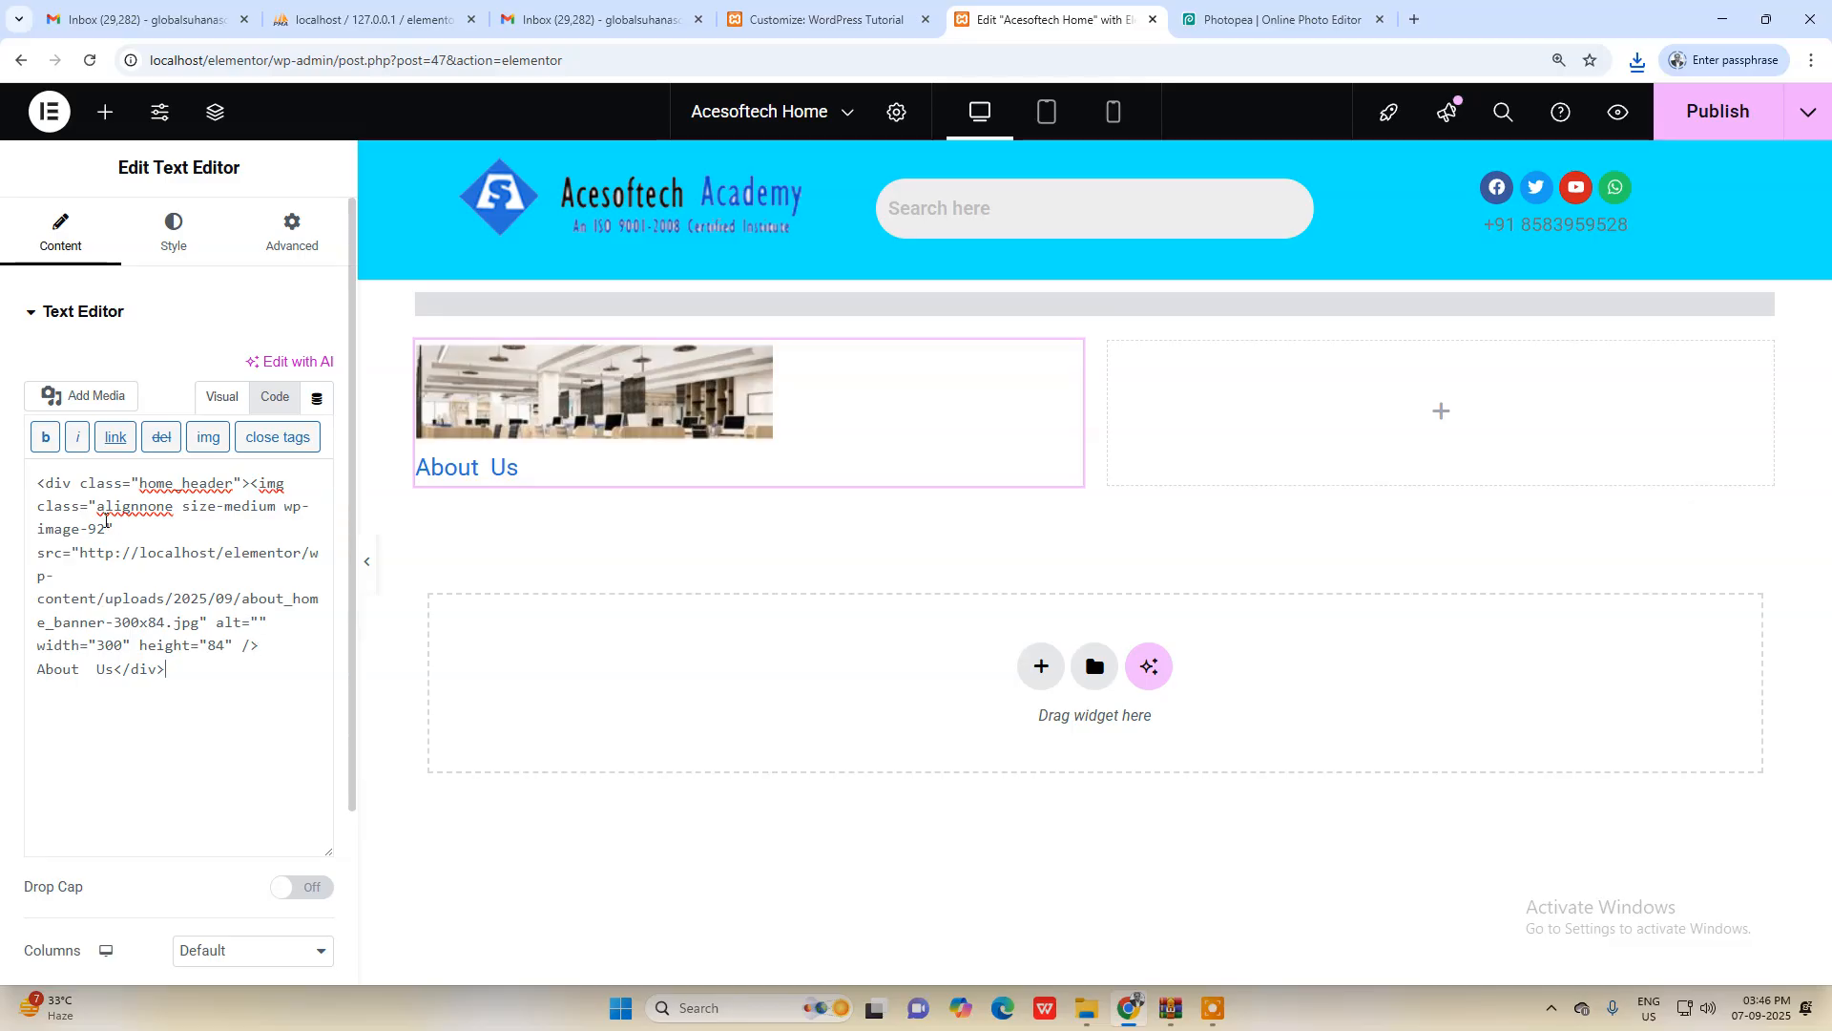
left_click_drag(250, 483, 262, 648)
key("BackSpace")
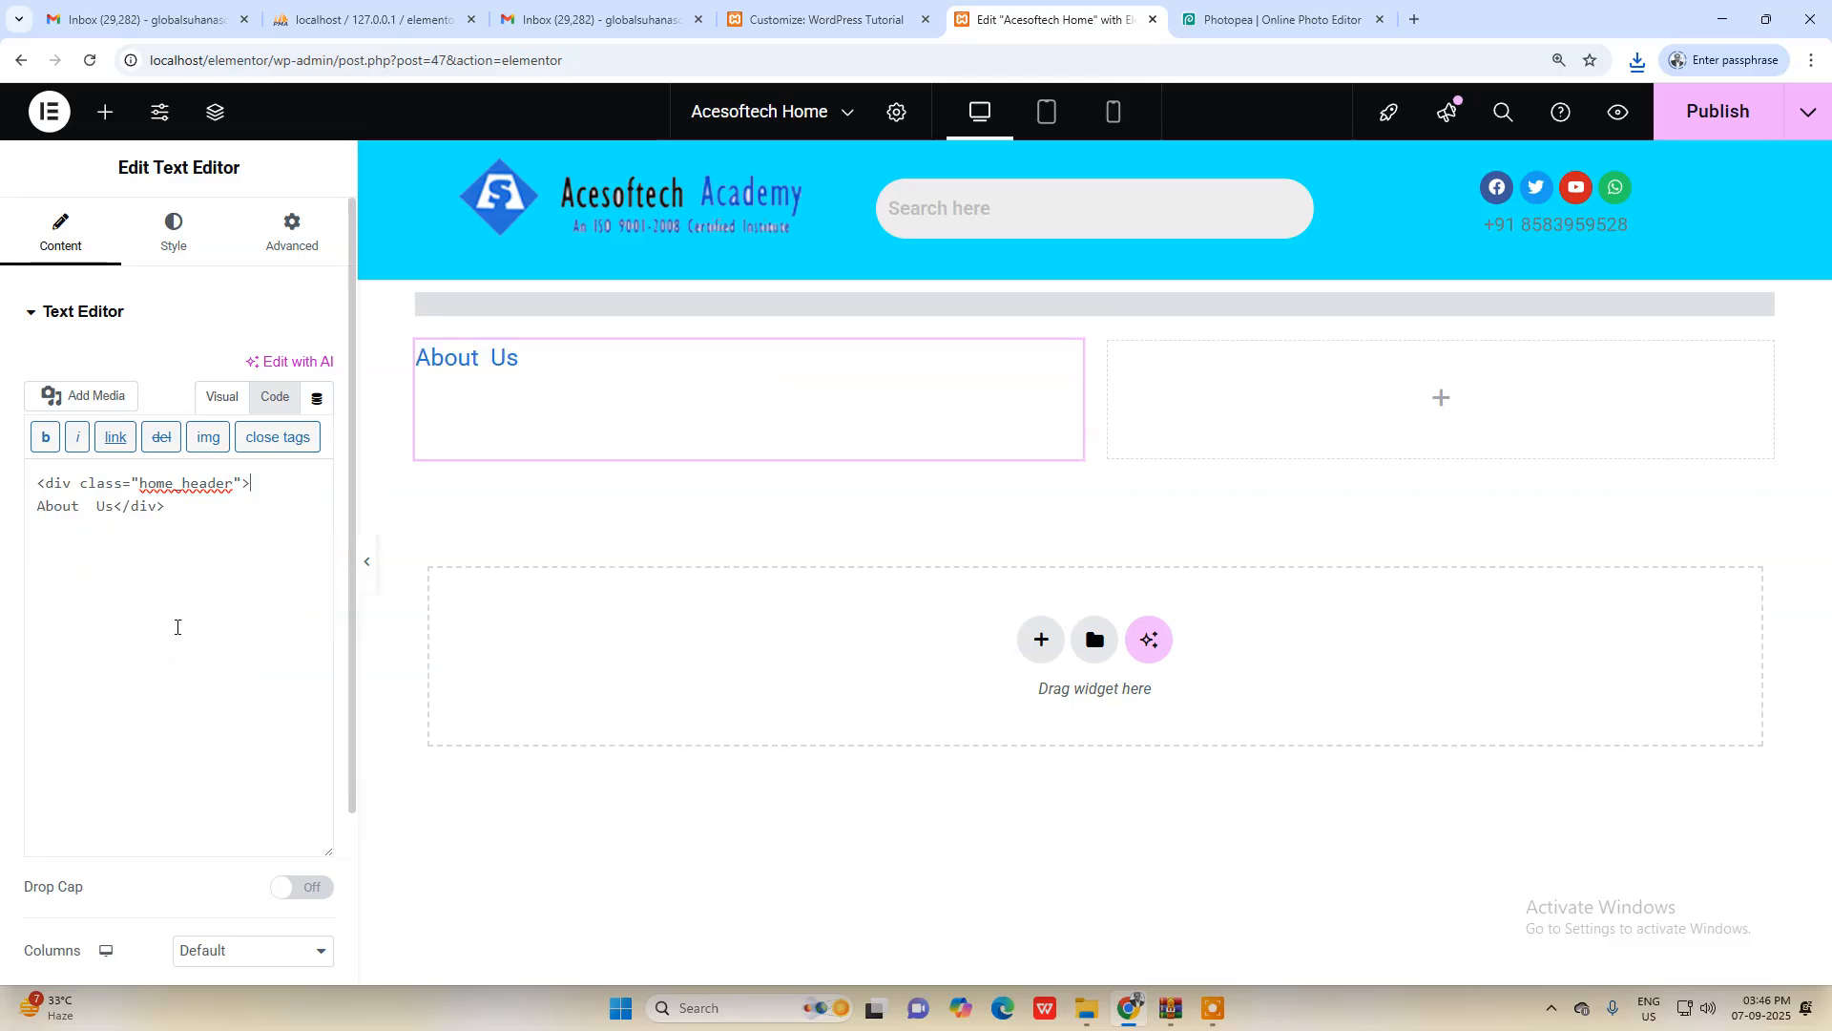
left_click(180, 506)
key("ctrl+z")
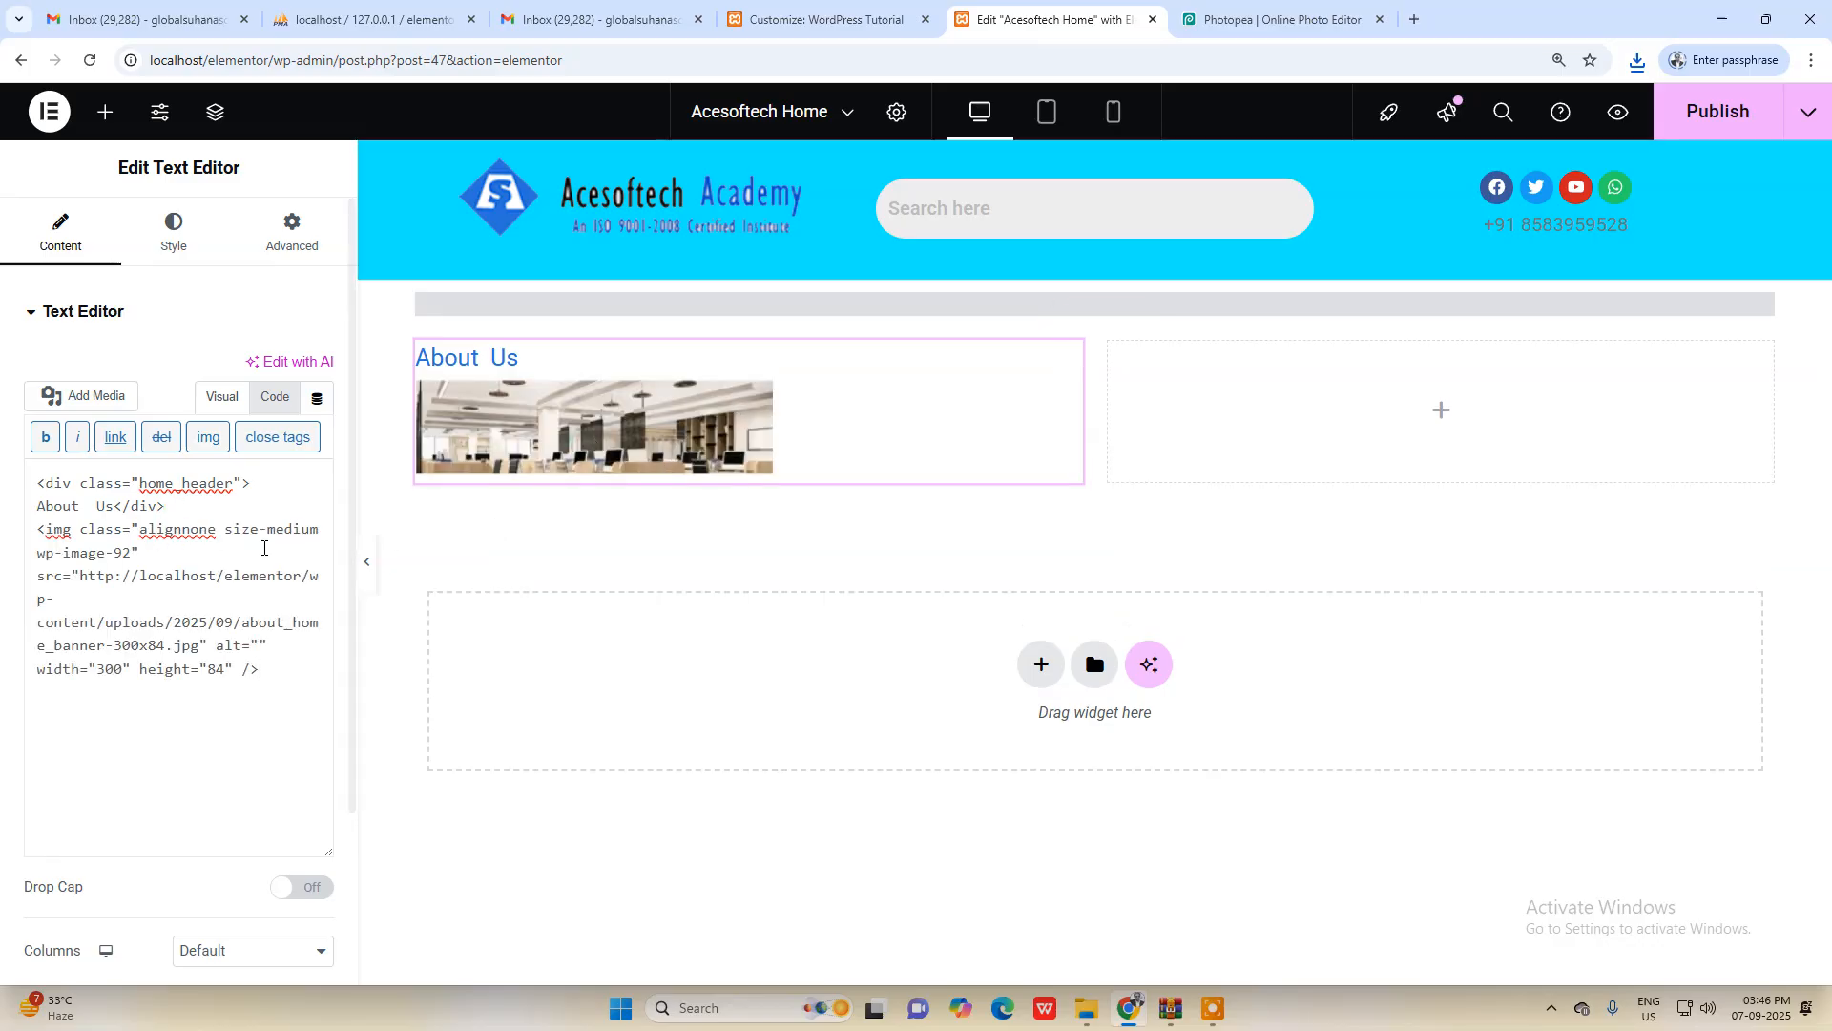
Step: Add a <p> element below the banner image containing the placeholder text fgfhdfhfhd
left_click(288, 660)
key("Return")
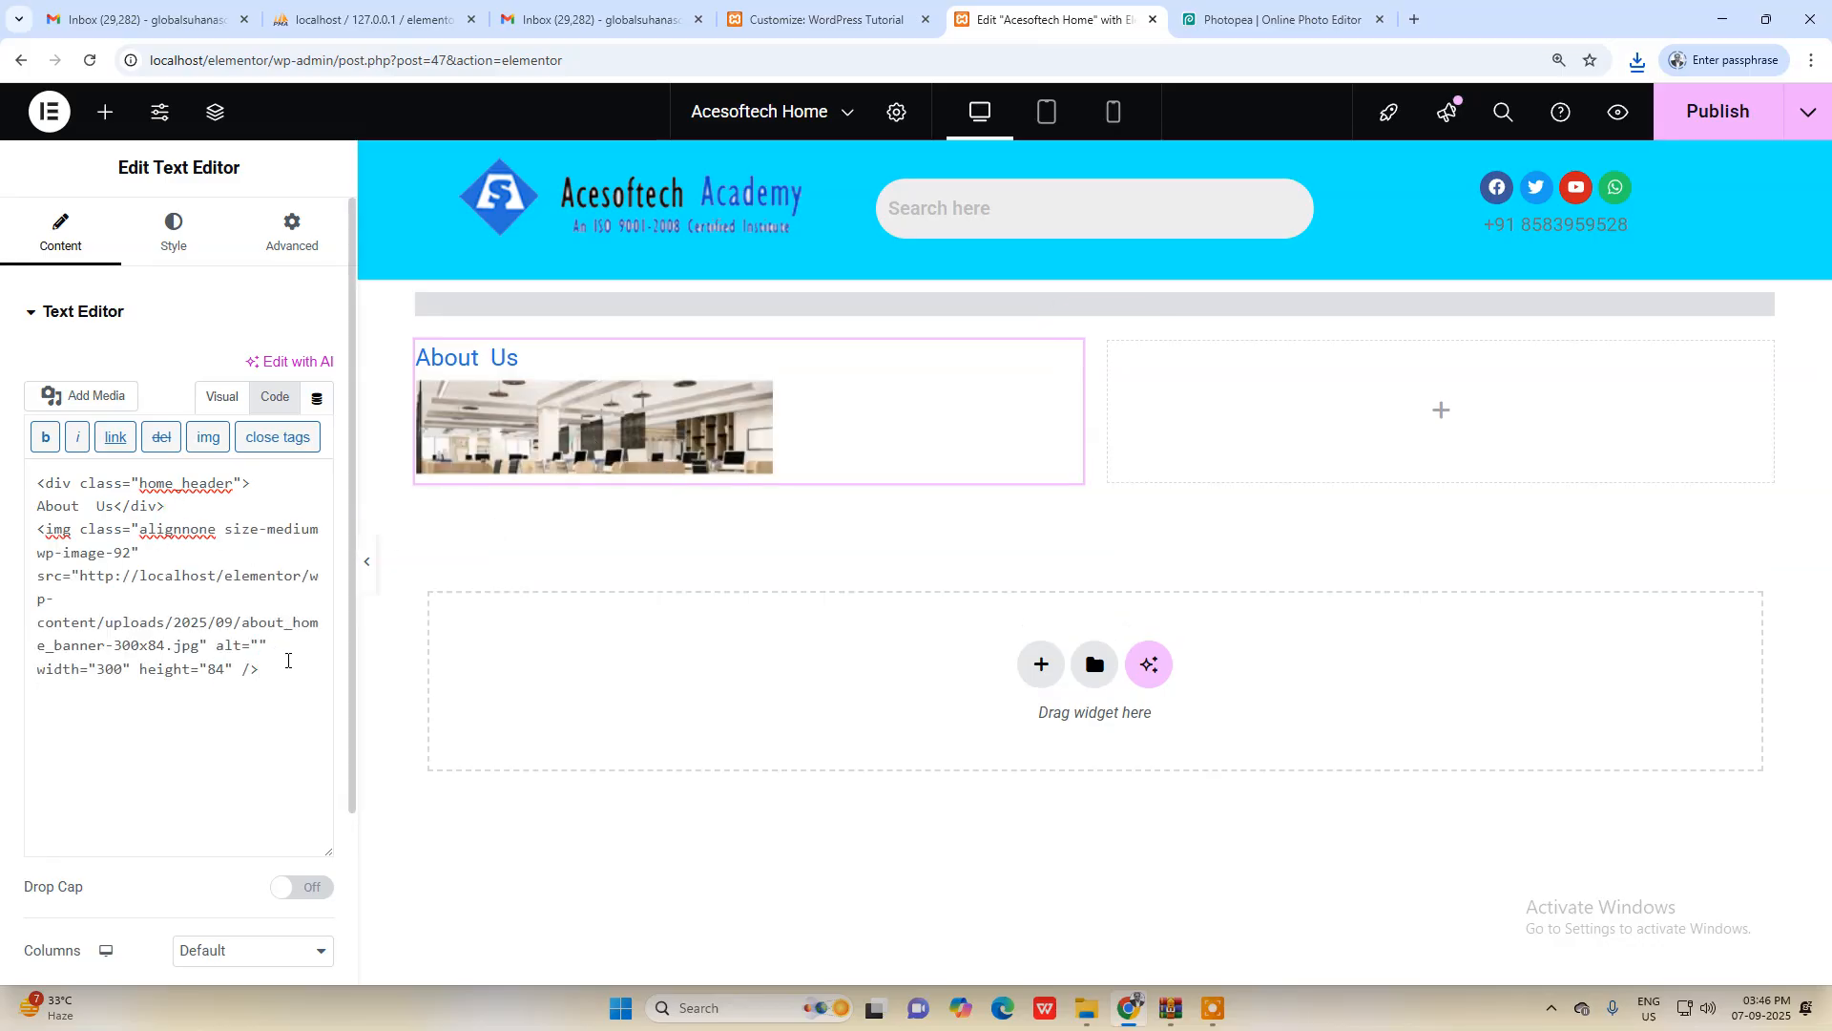
type("<p> ")
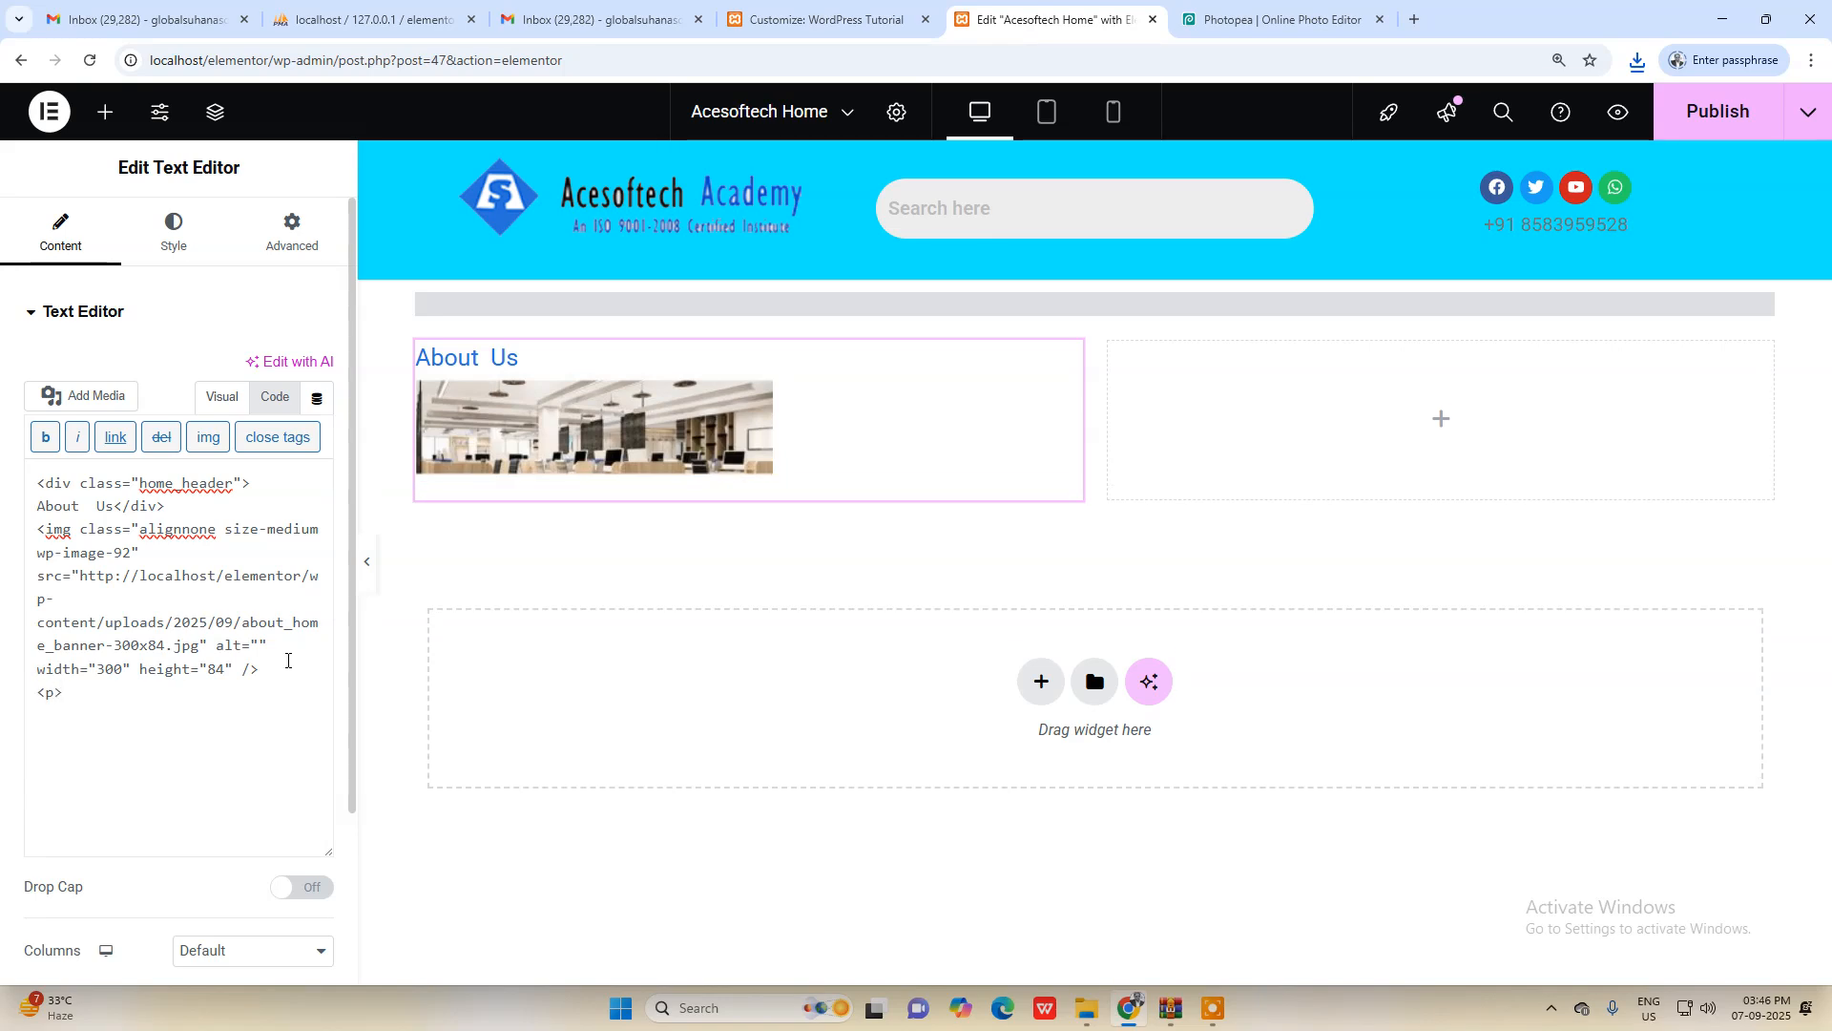
type("</")
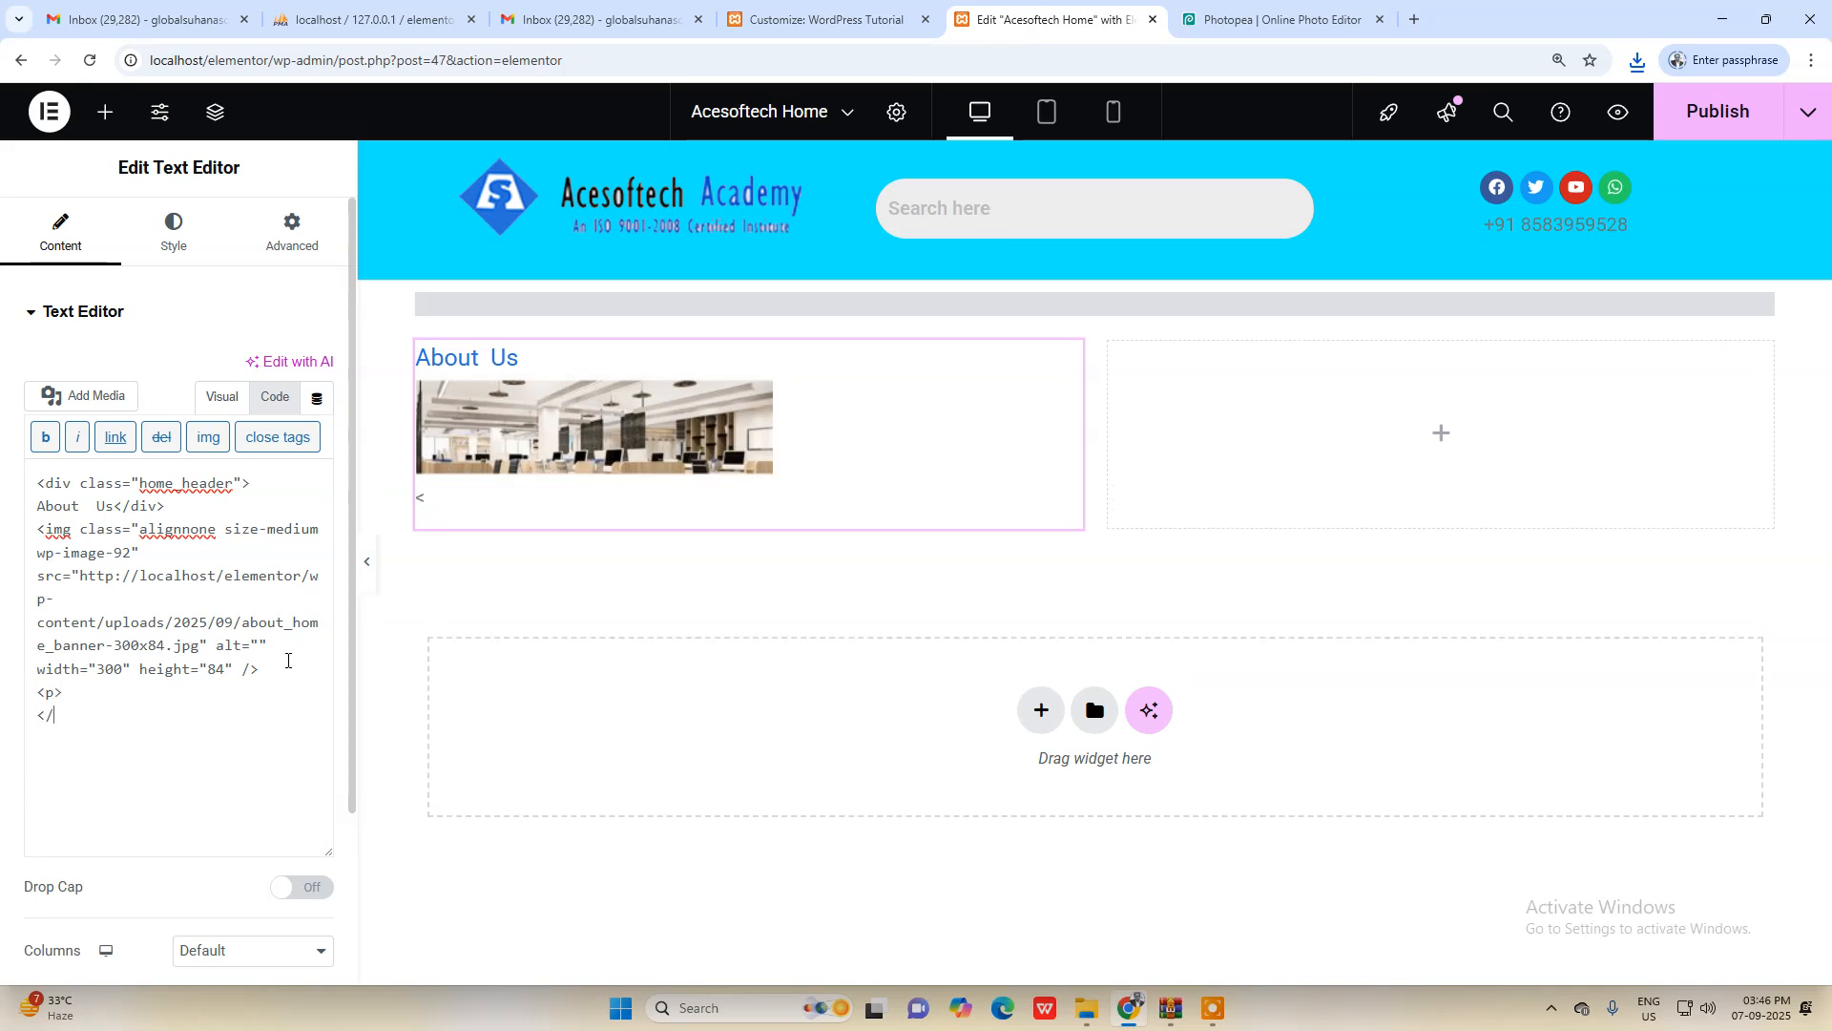
type("p>")
left_click(116, 693)
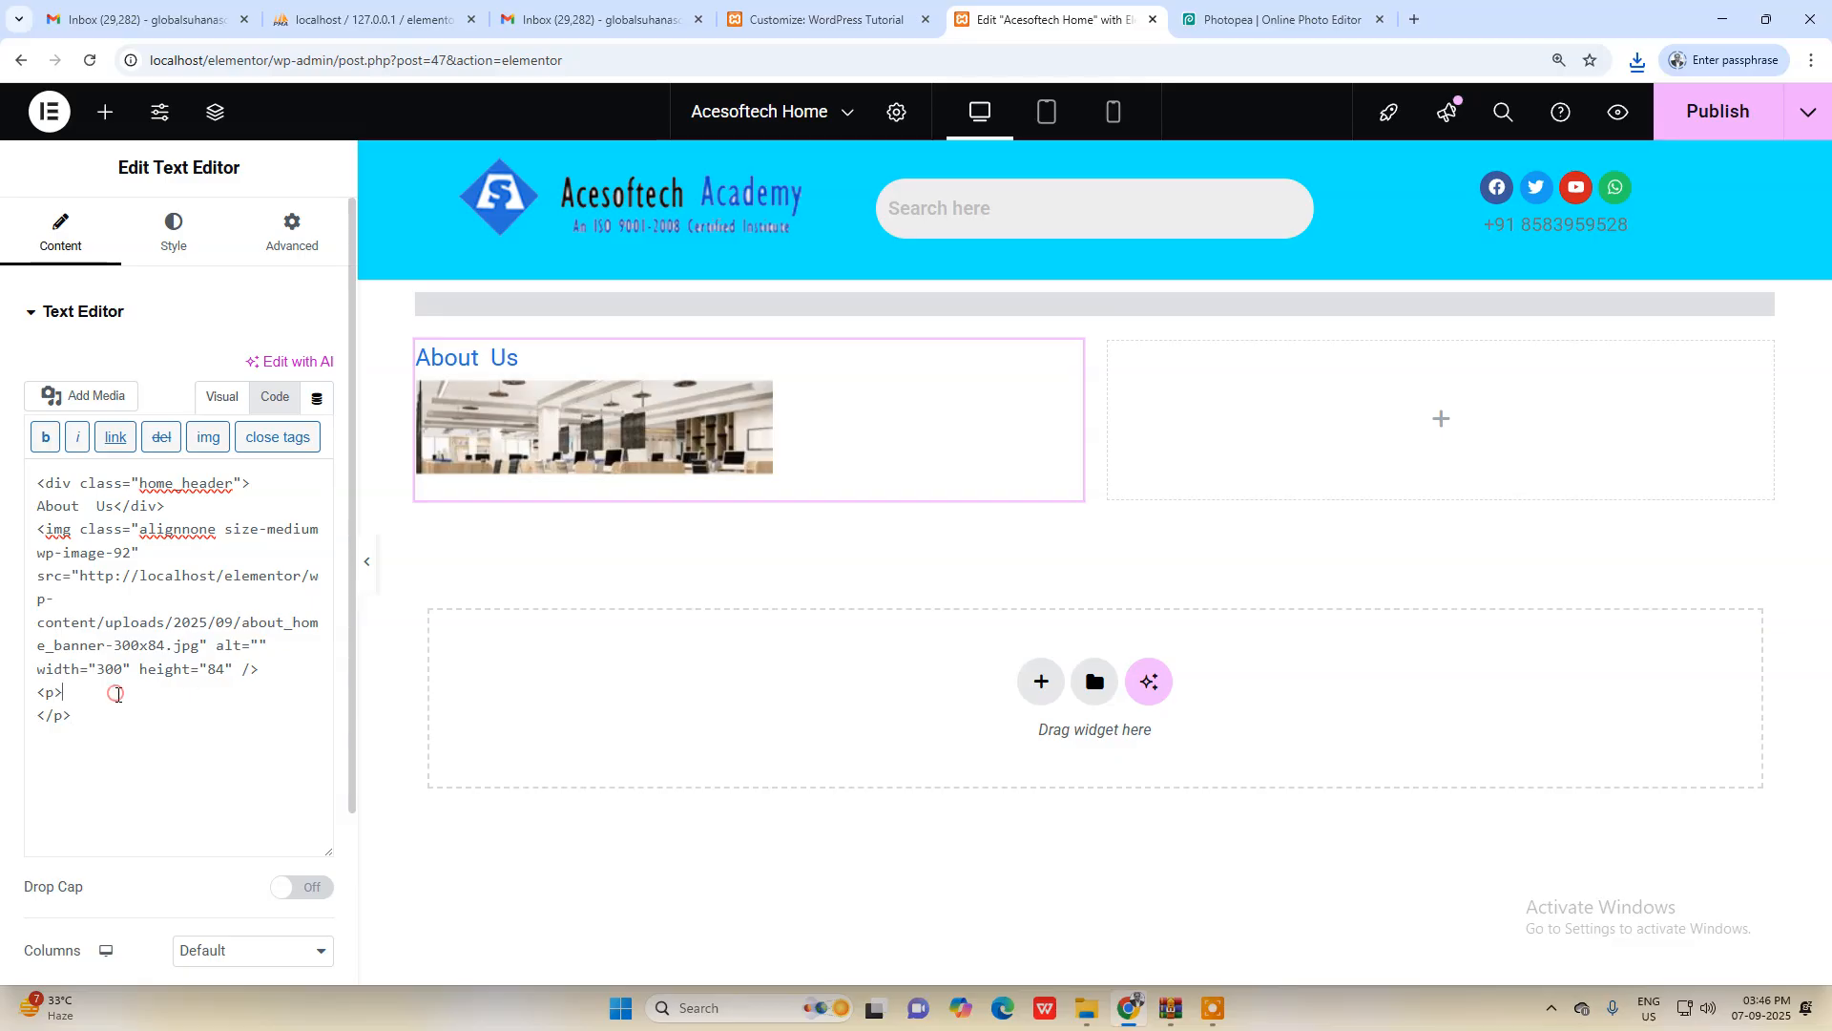
key("Return")
type("fgfhdfhfhd")
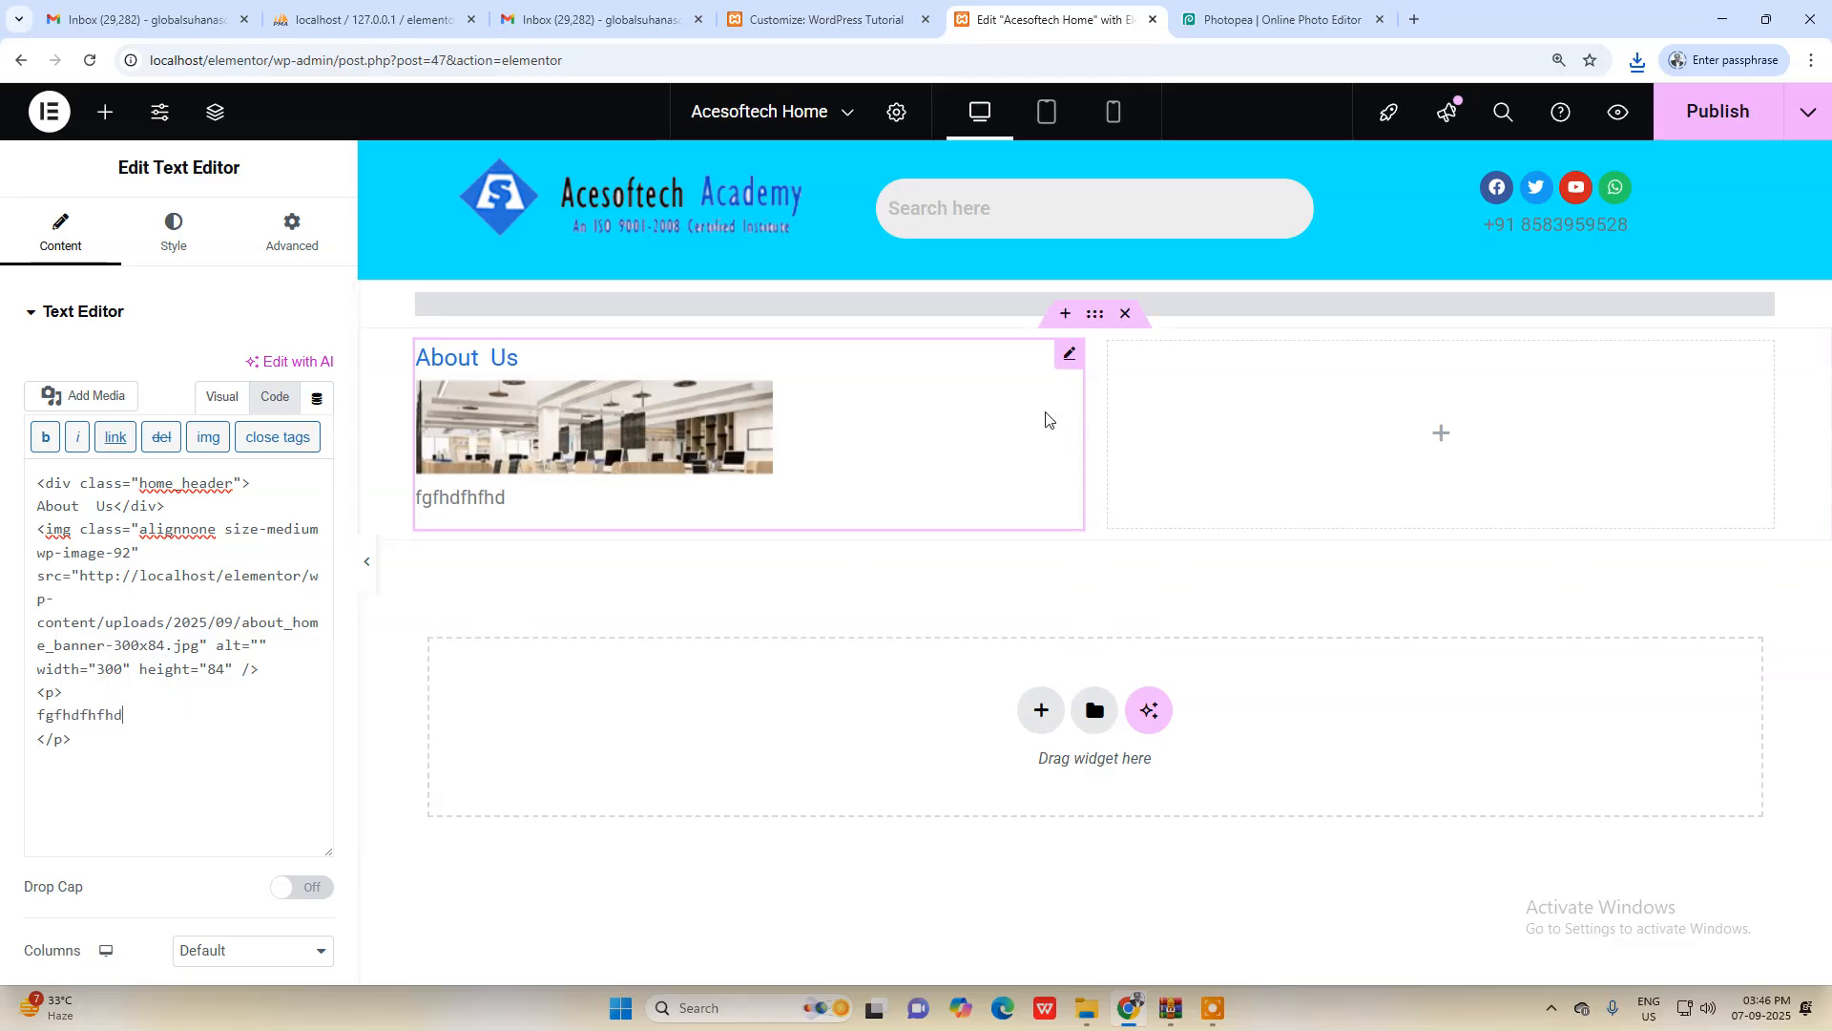
Step: In Photopea, undo the canvas resize of the mockup and select the text of the About us paragraph for copying
key("ctrl+Tab")
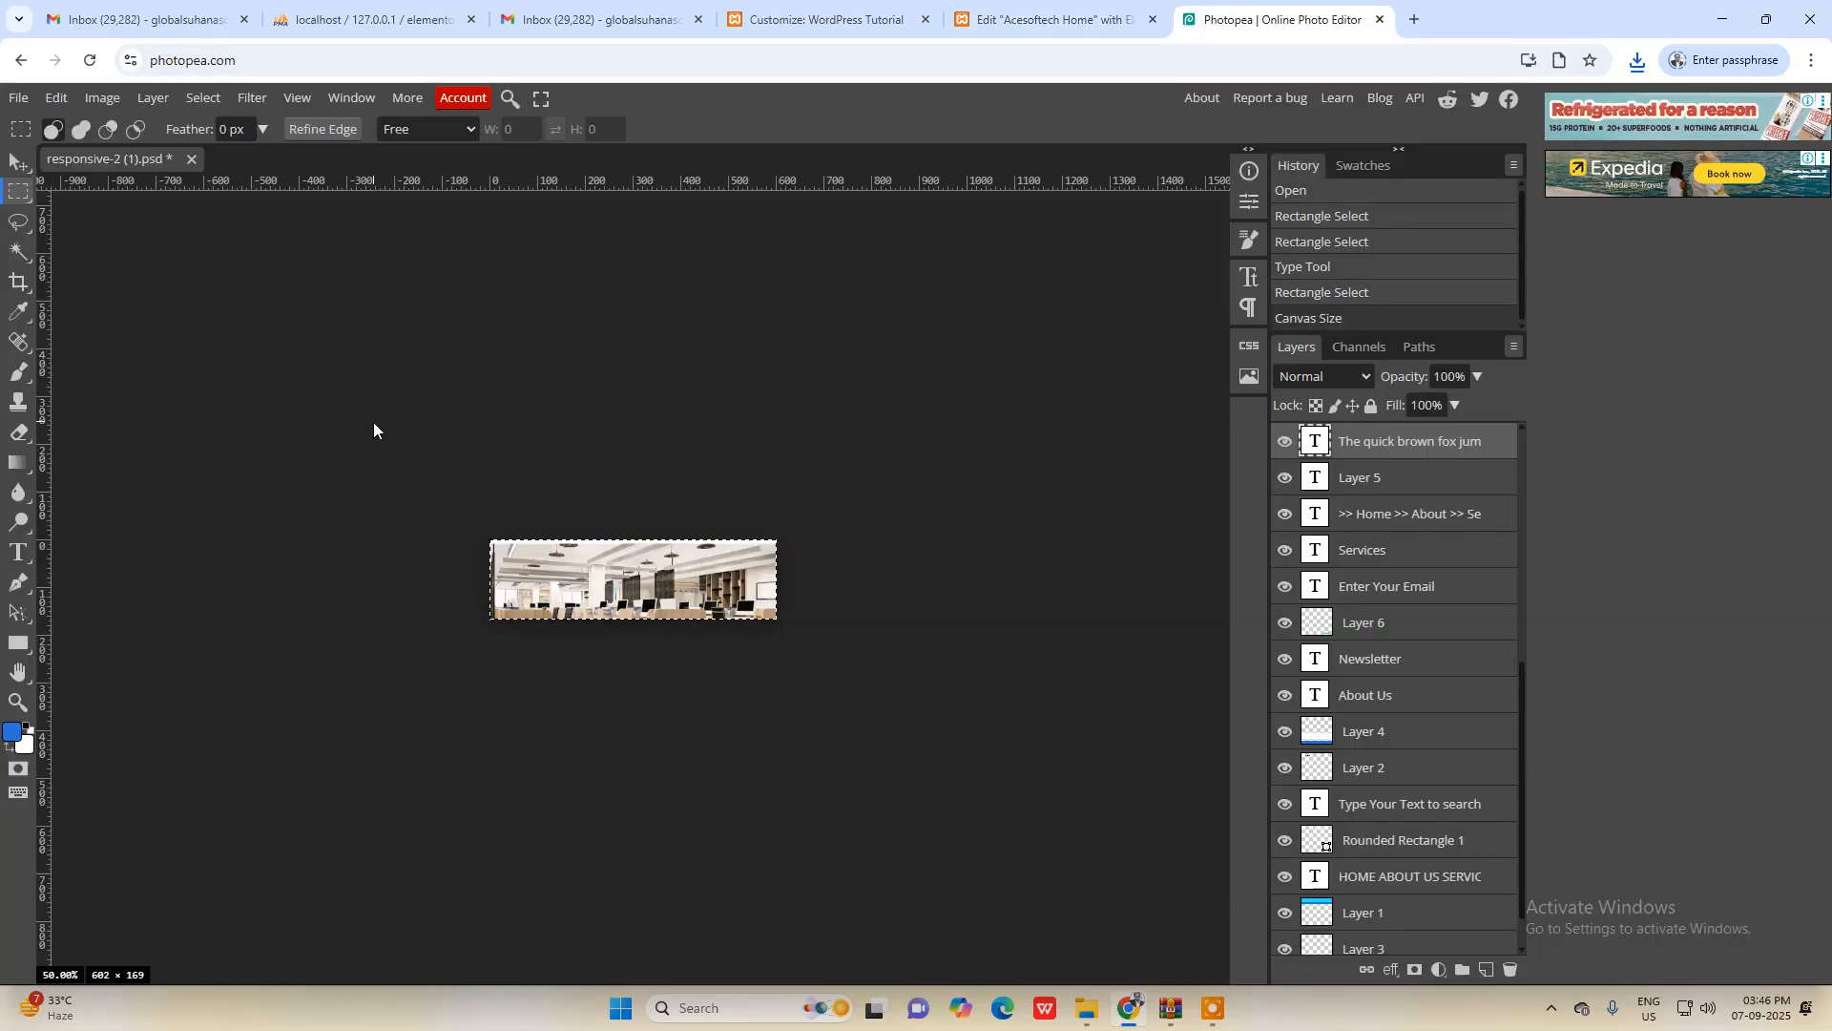
key("ctrl+z")
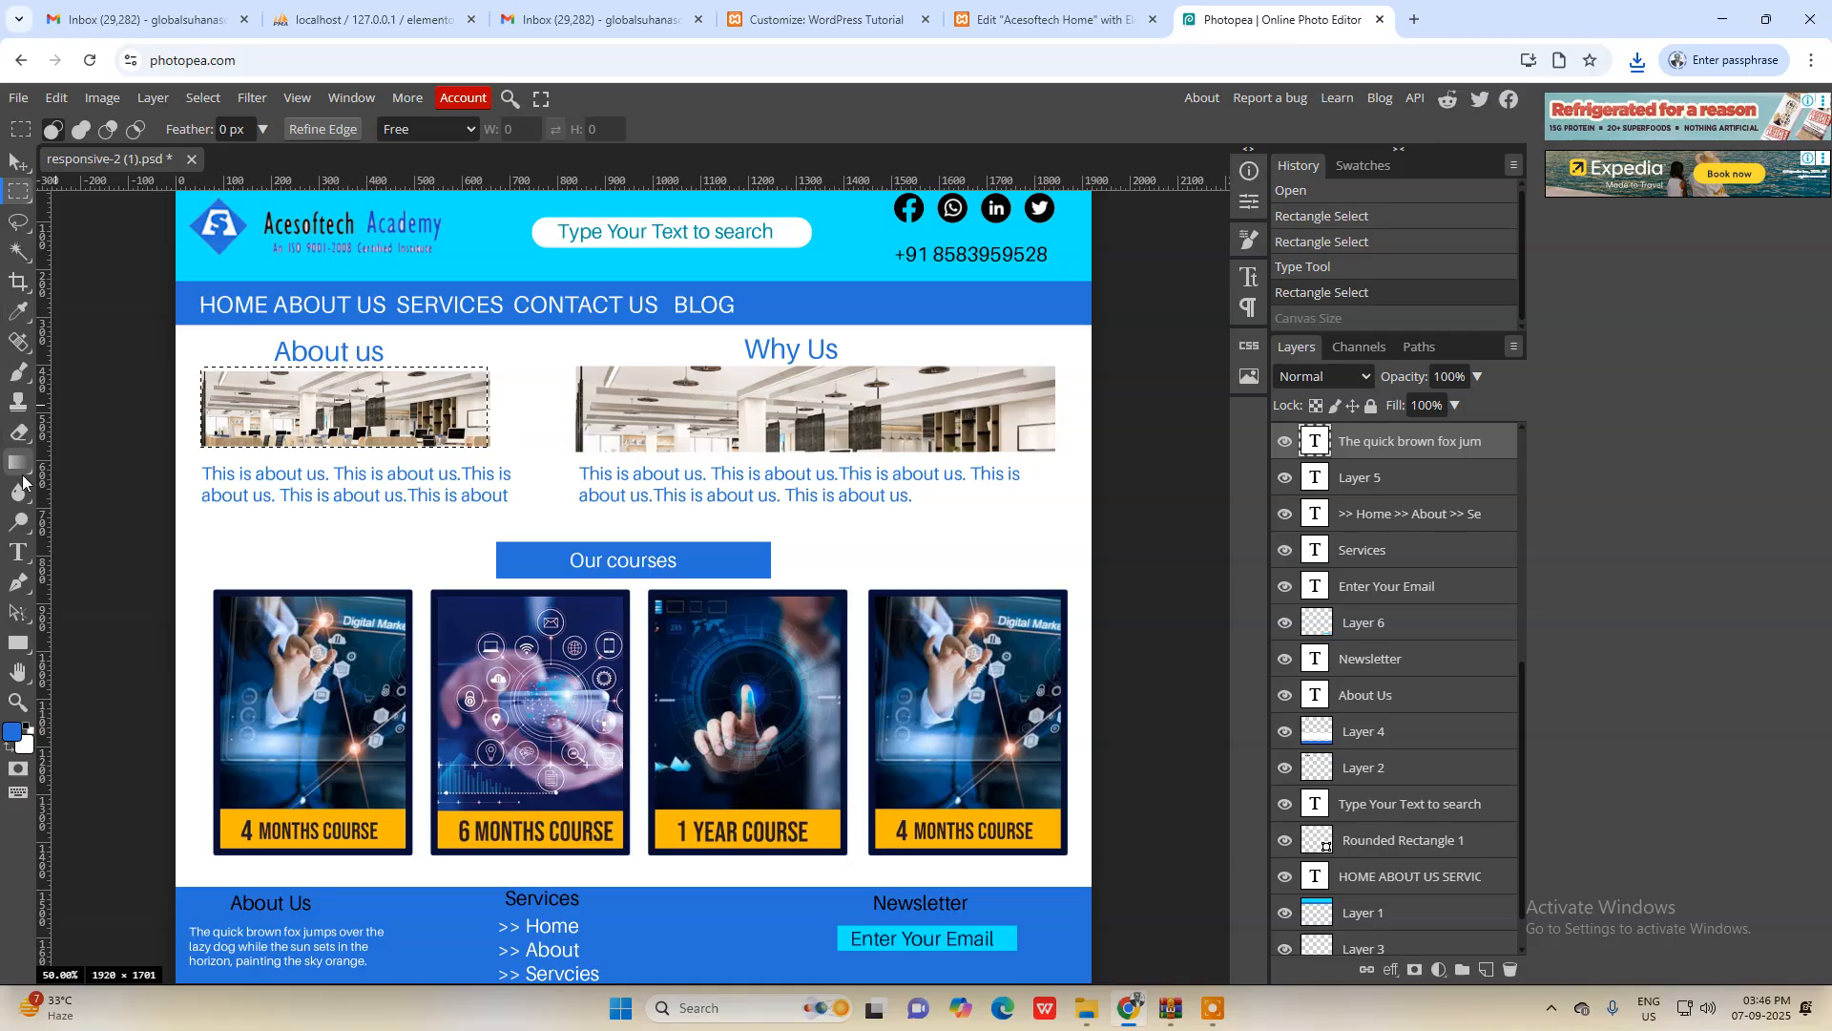
left_click(18, 552)
left_click(319, 491)
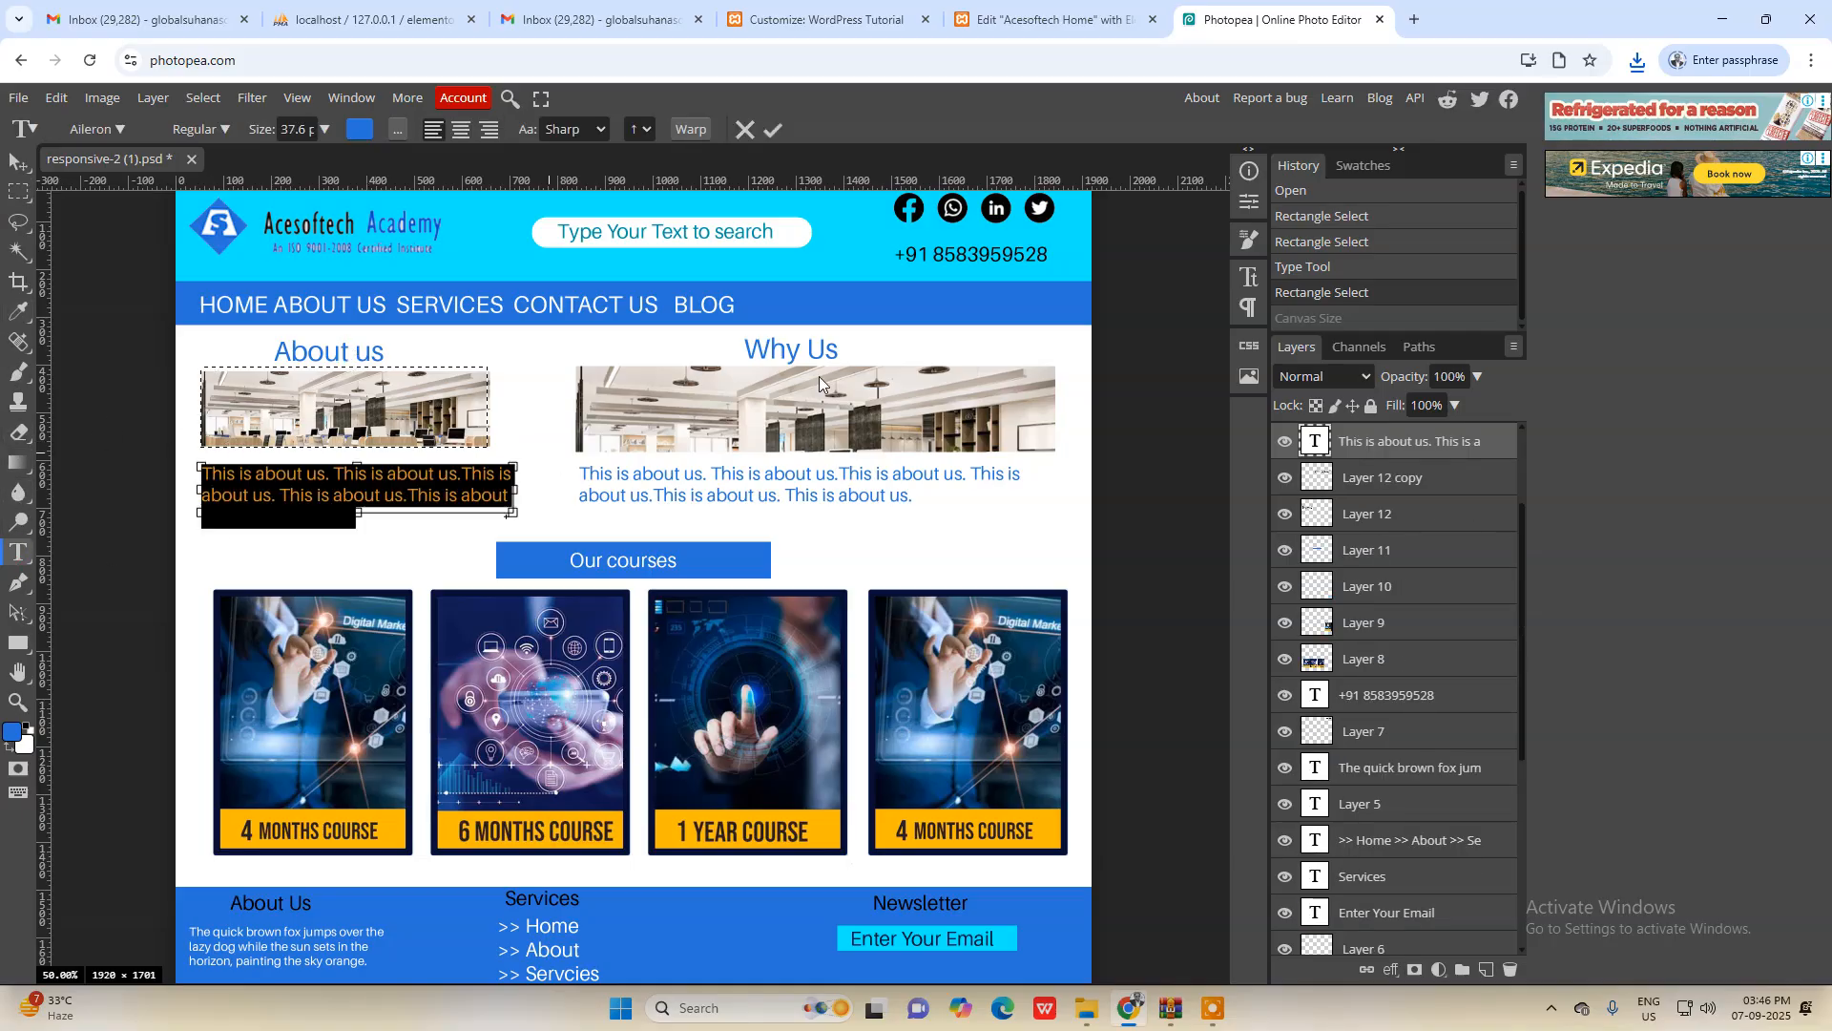
Step: Back in Elementor, replace the fgfhdfhfhd placeholder in the <p> element with the copied "This is about us." text
left_click(1050, 19)
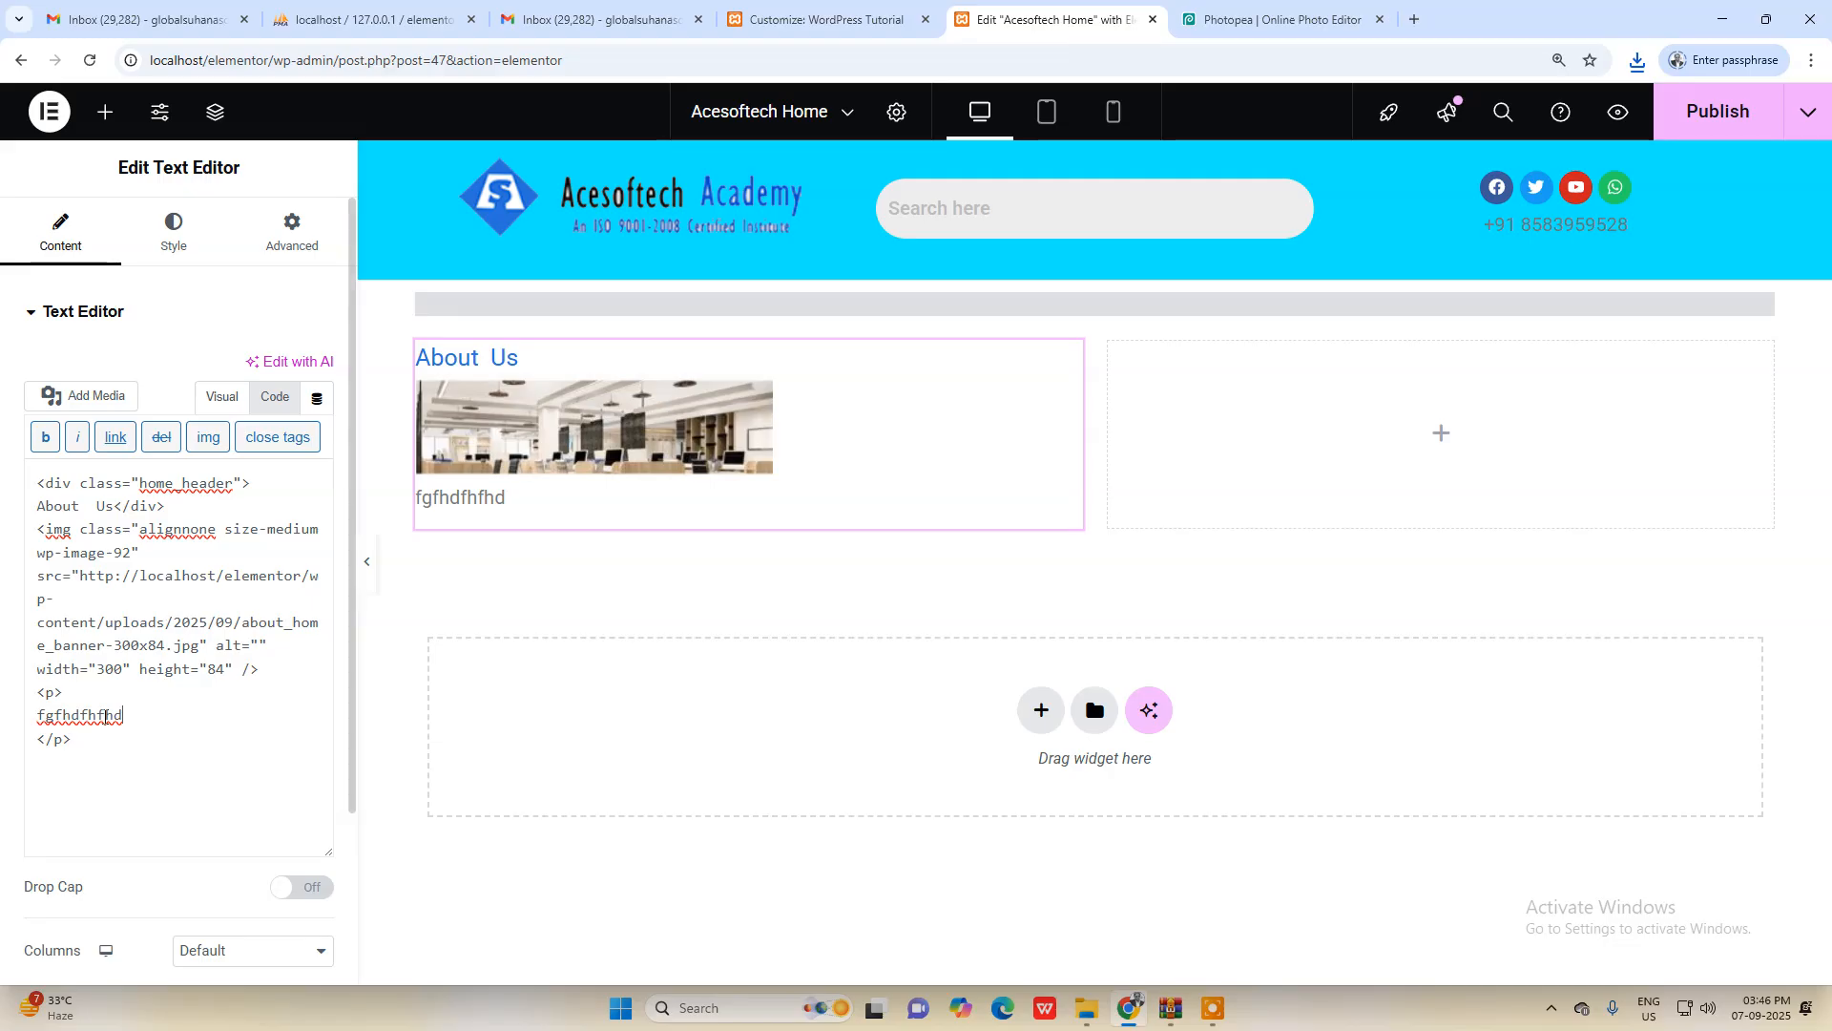
left_click_drag(153, 714, 18, 716)
type("This is about us. This is about us.This is about us. This is about us.This is about us. This is about us.")
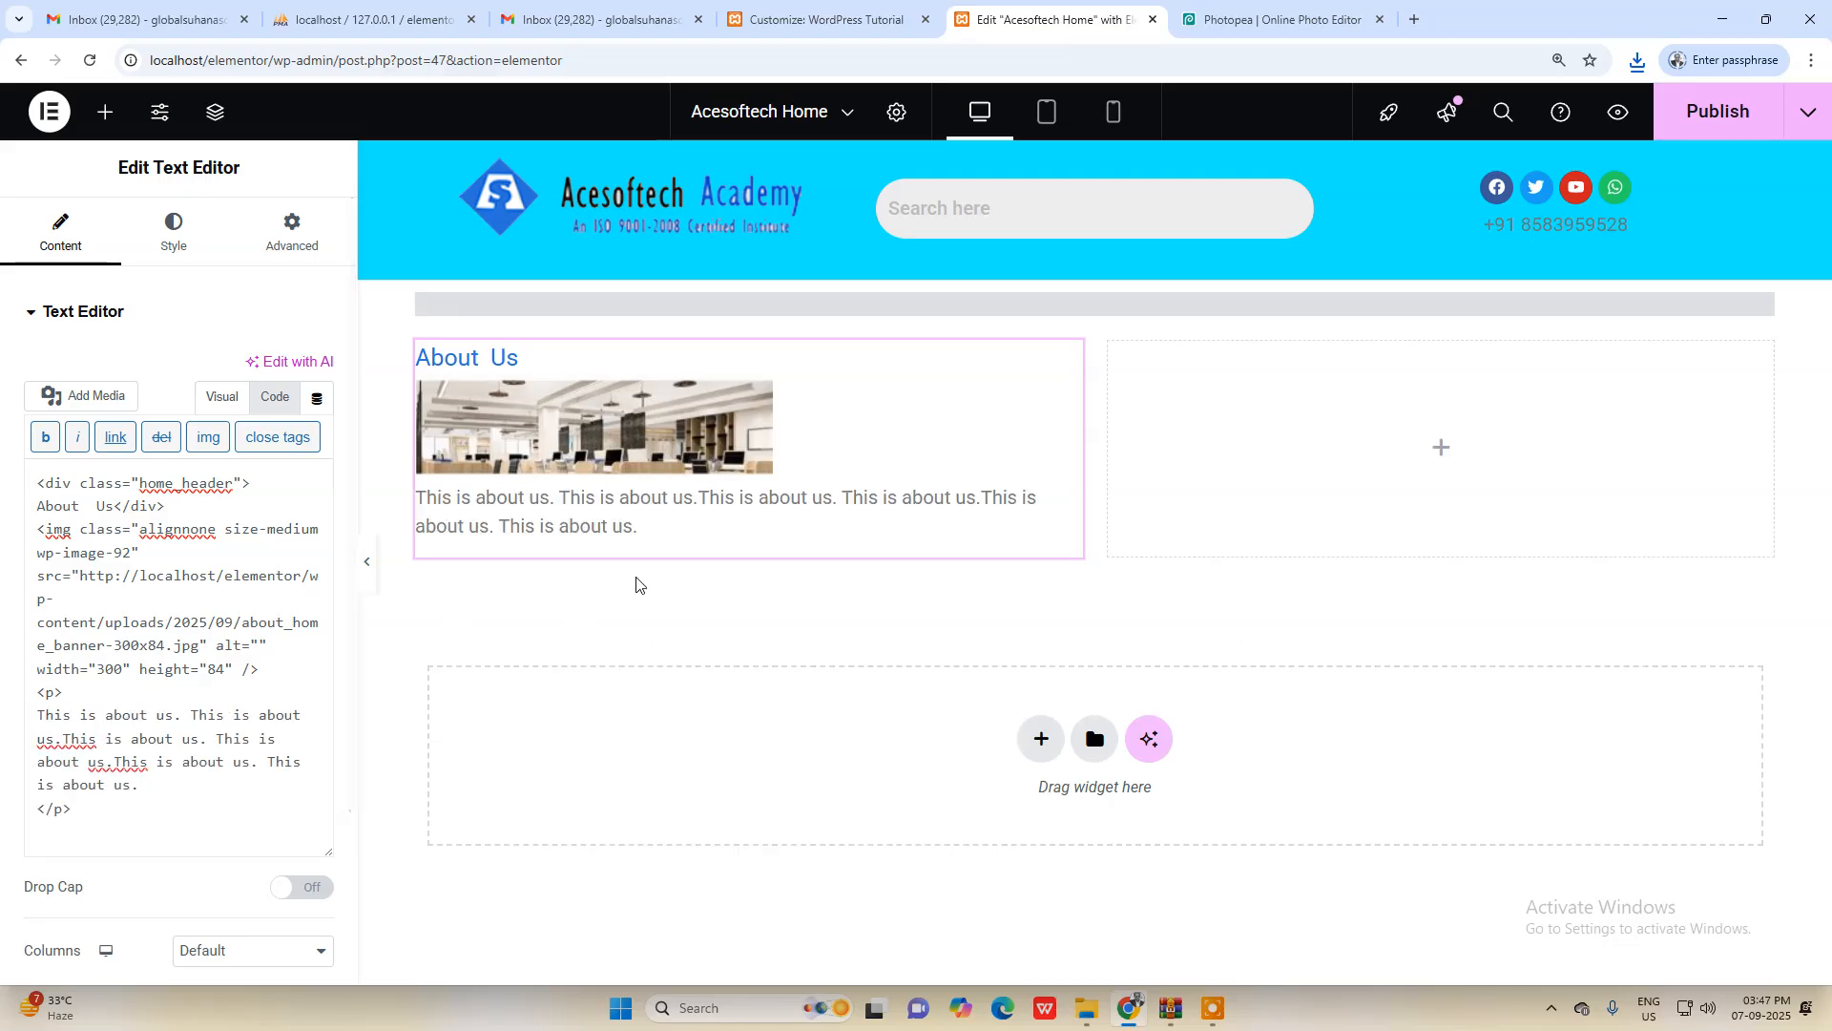
Step: Wrap the heading, banner image and paragraph in the widget's HTML code in an outer <div> with a closing </div>
left_click(620, 519)
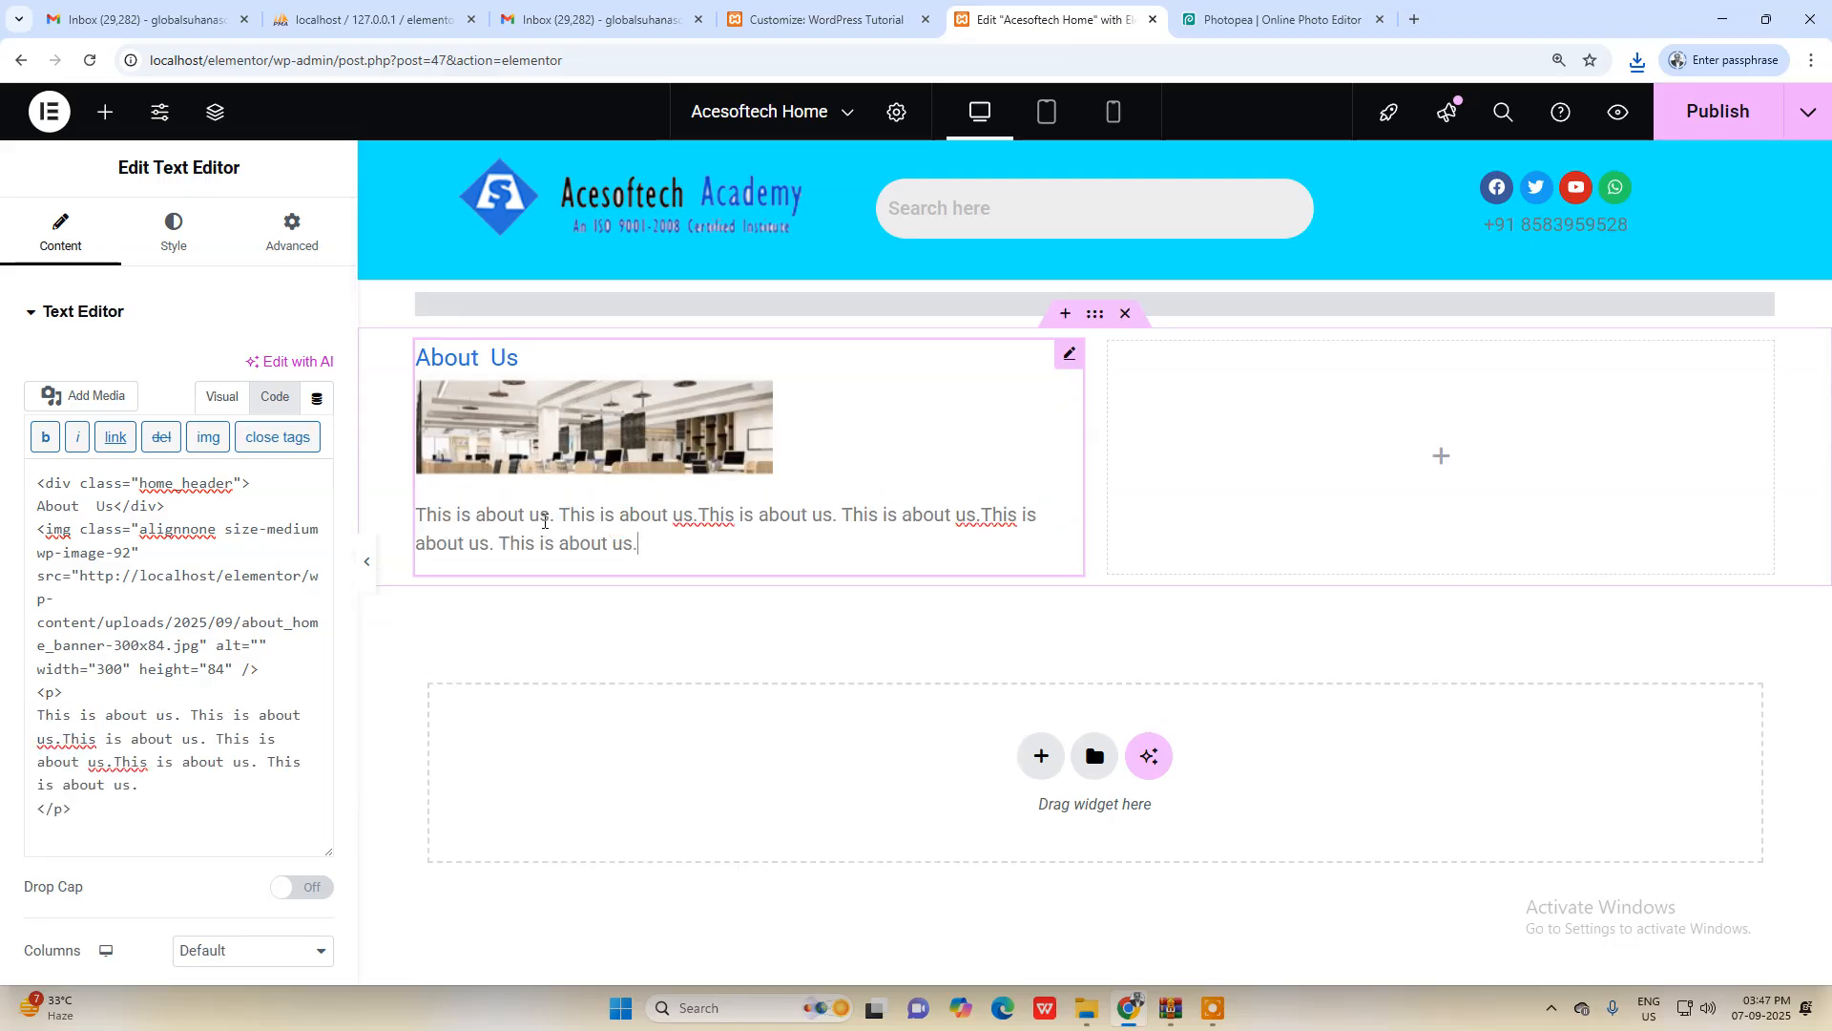
left_click(127, 730)
left_click(53, 697)
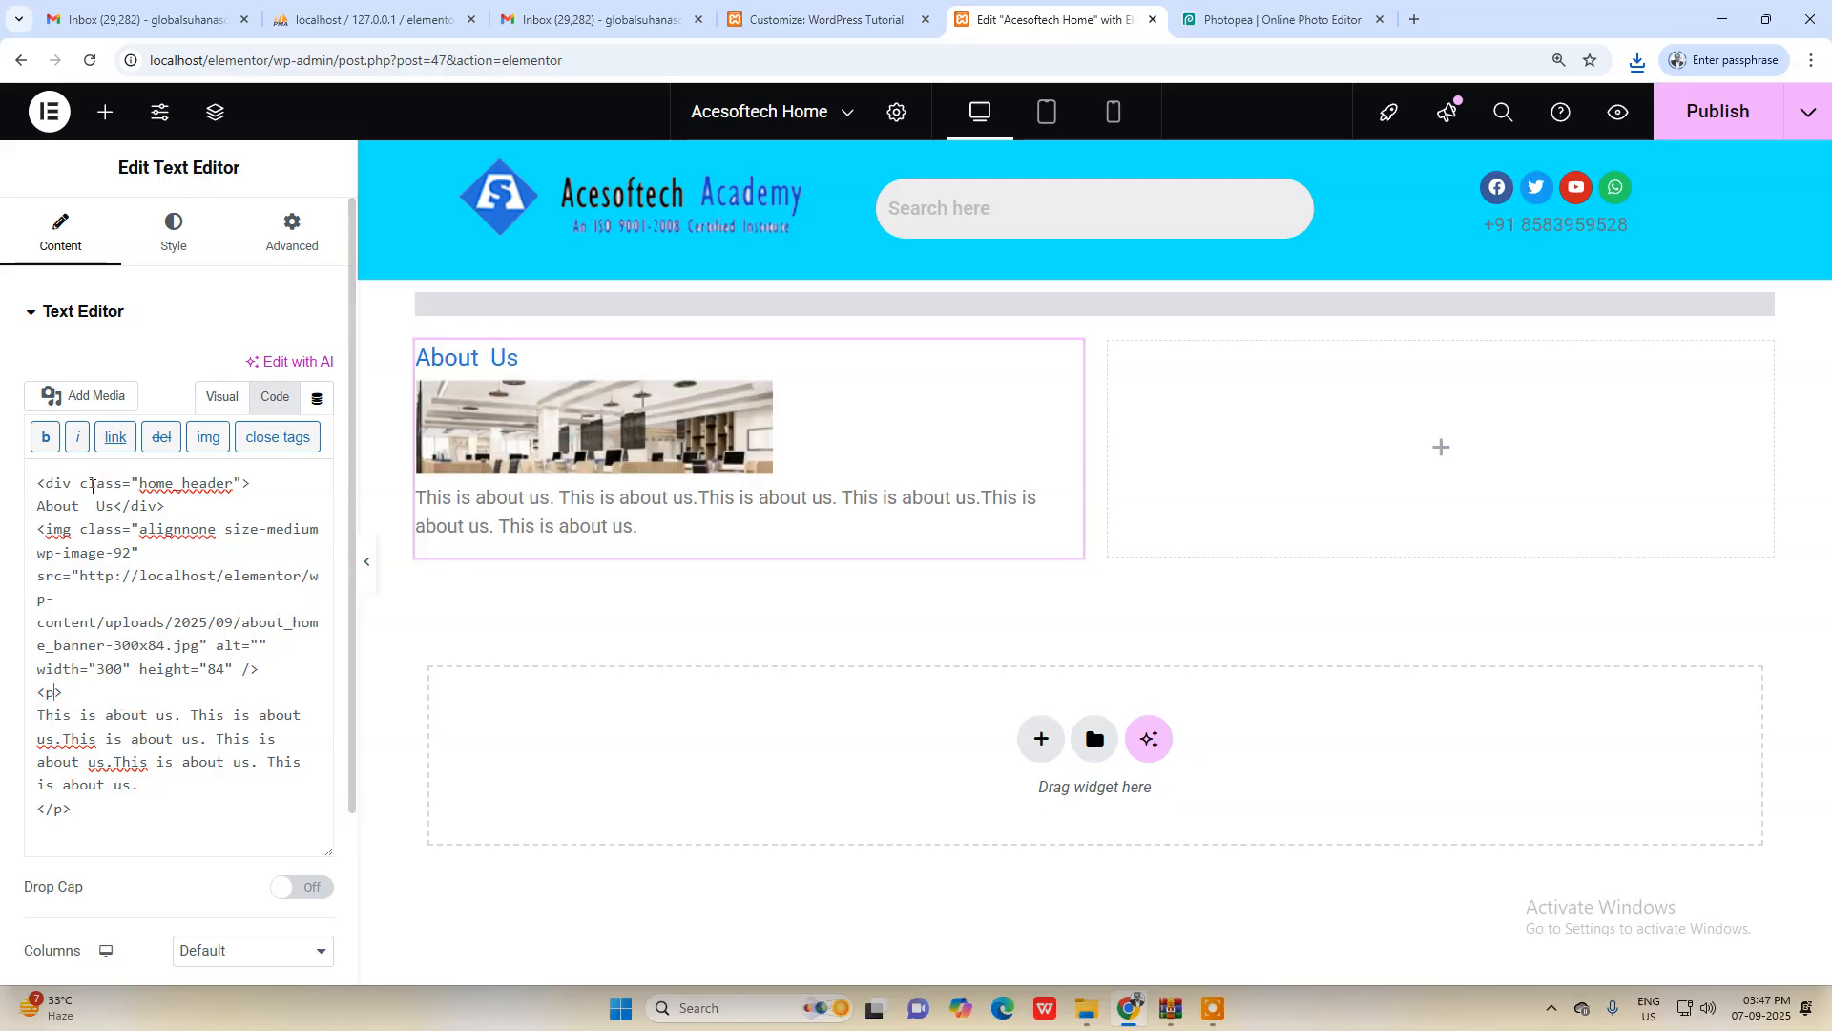
left_click(37, 484)
key("Return")
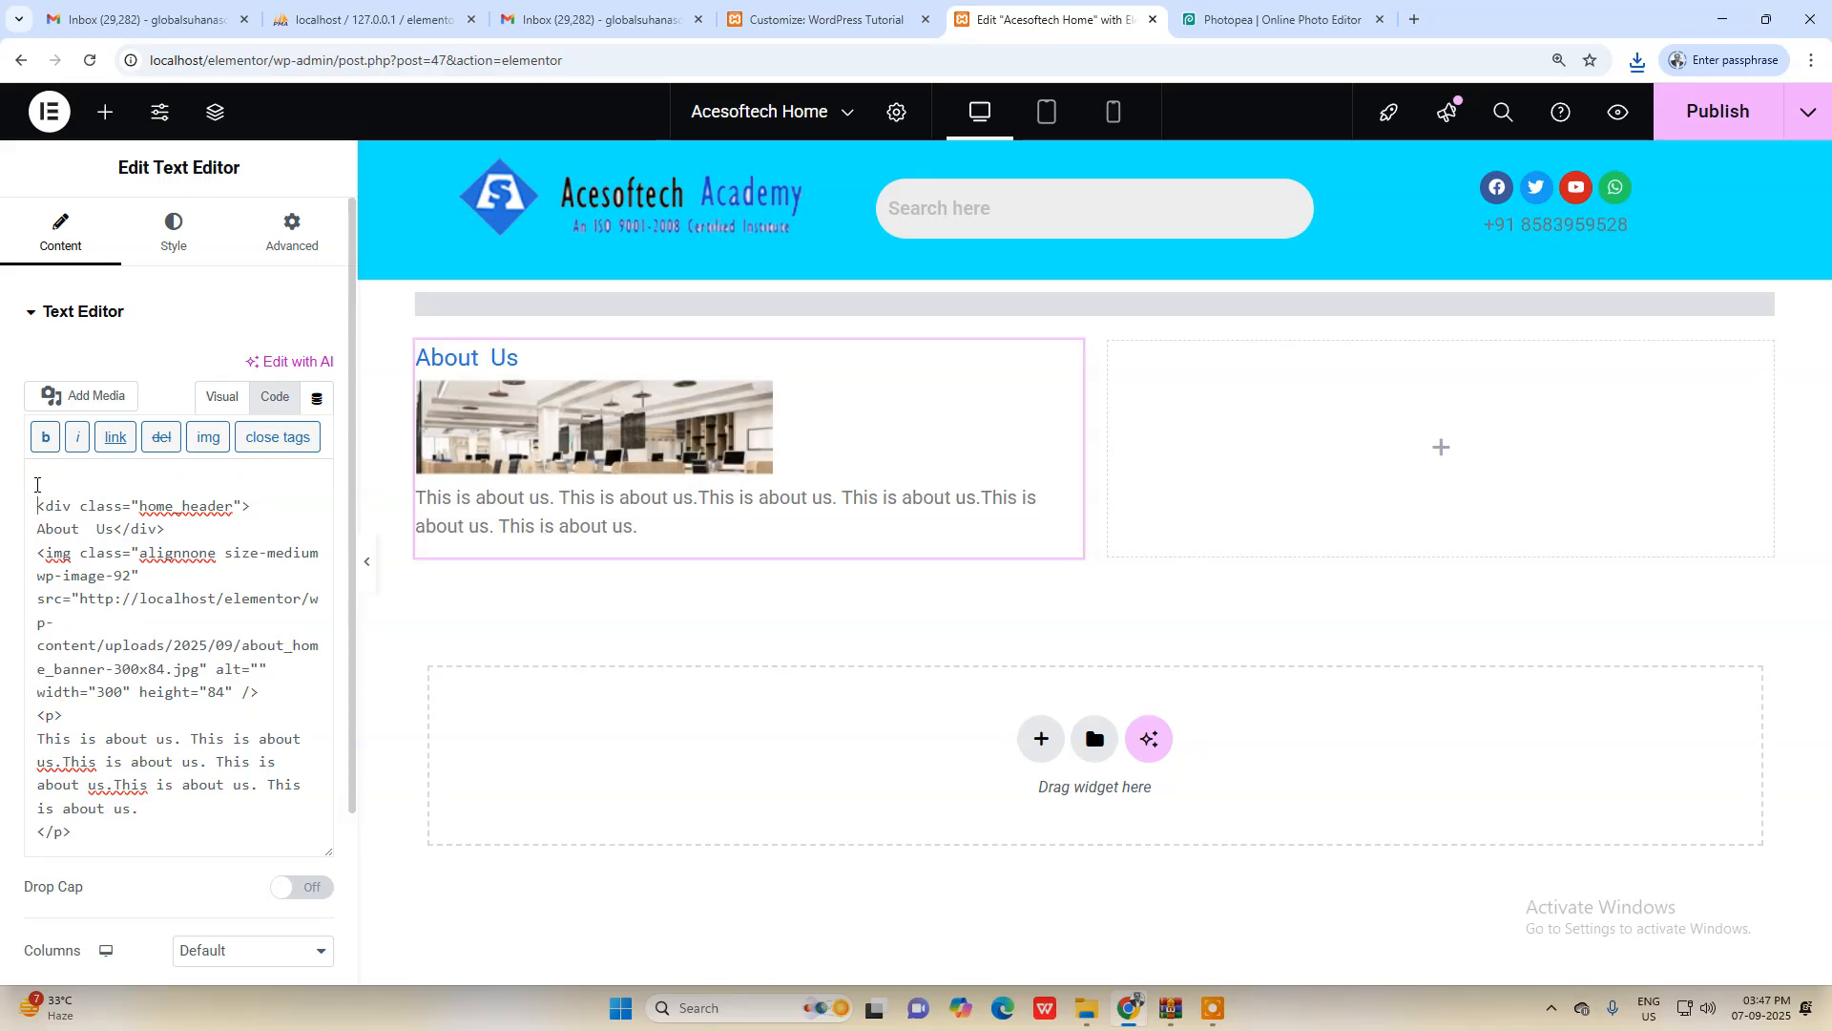
type("<d")
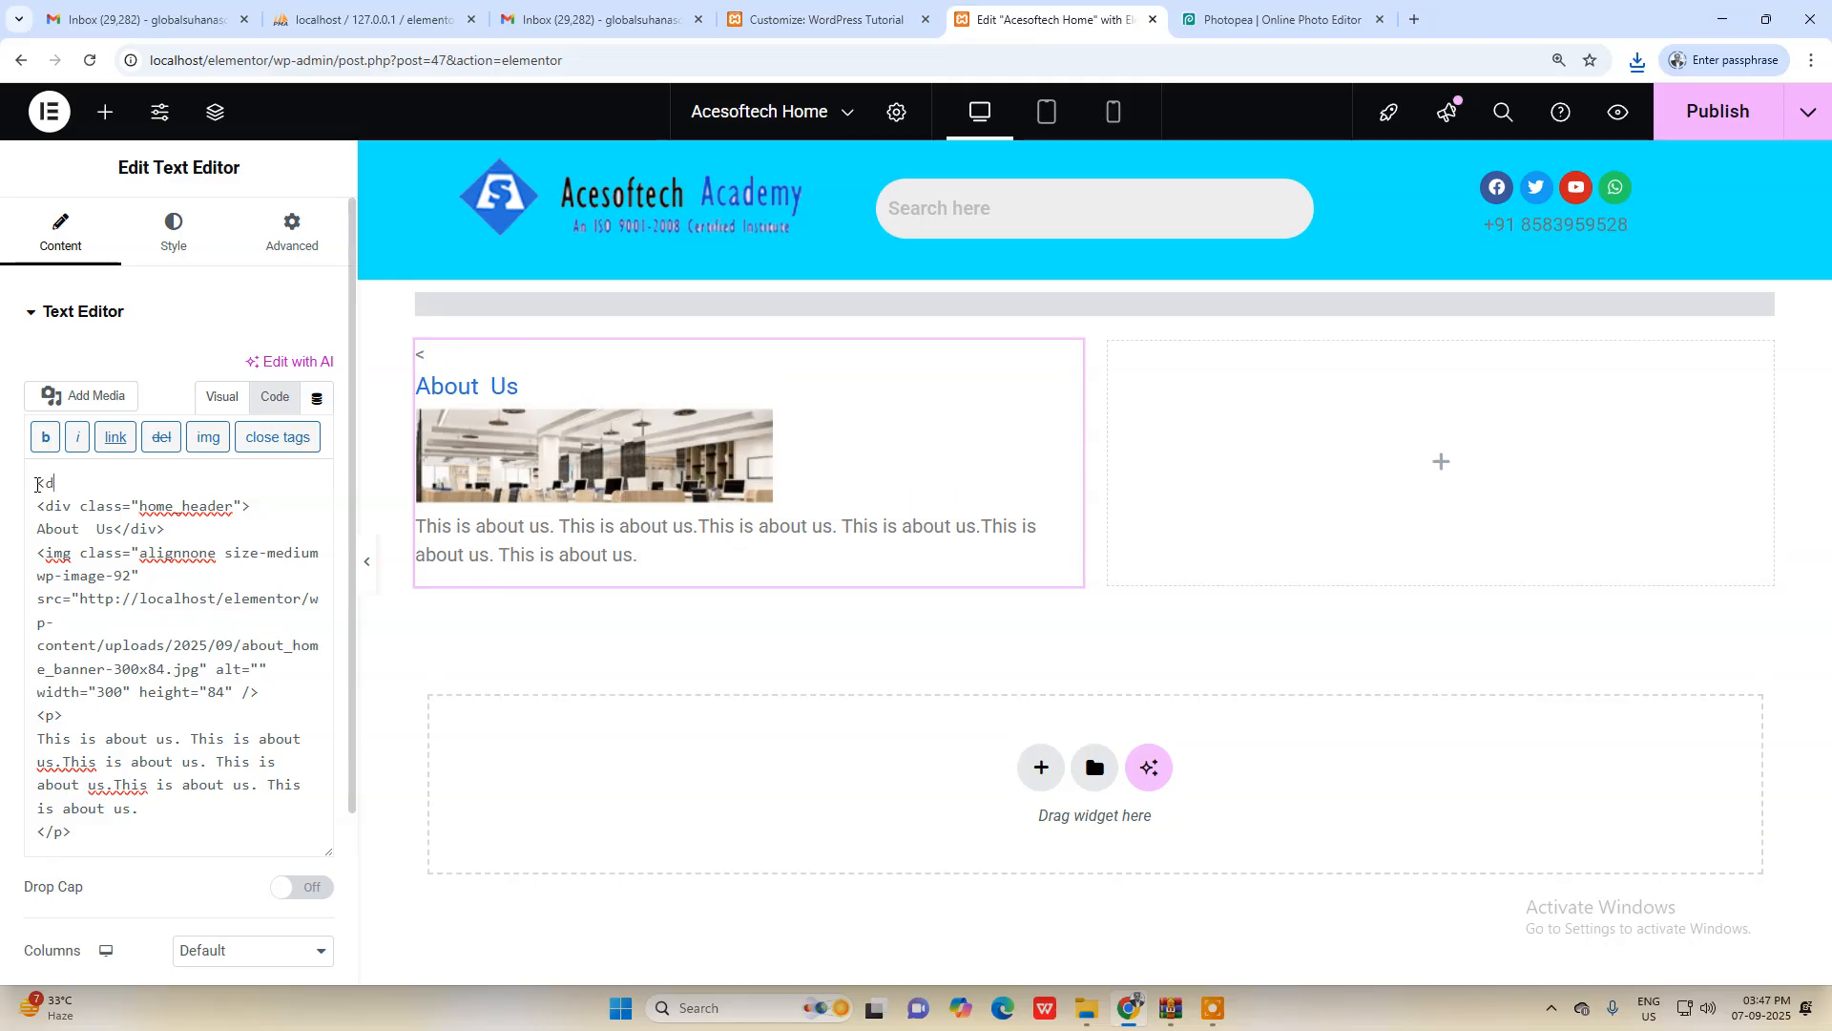
type("iv>")
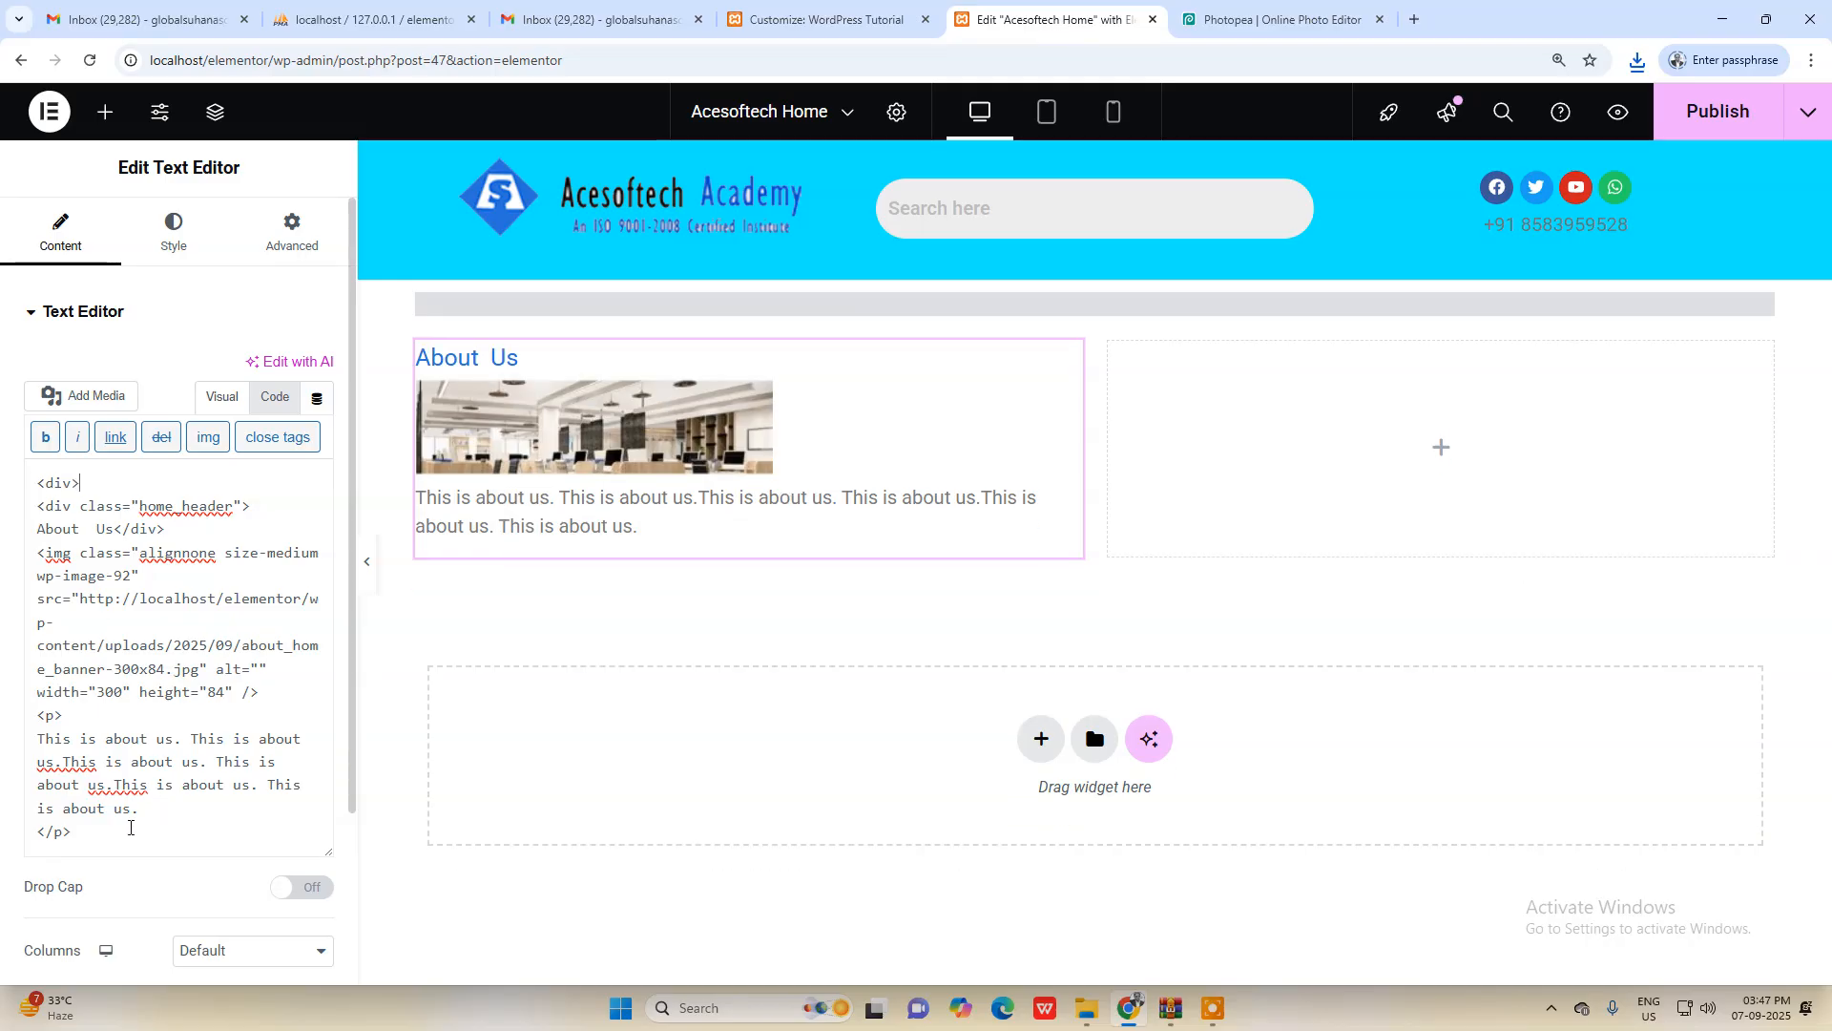
left_click(131, 828)
scroll(130, 828, "down", 2)
key("Return")
type("<")
type("?")
type("/div>")
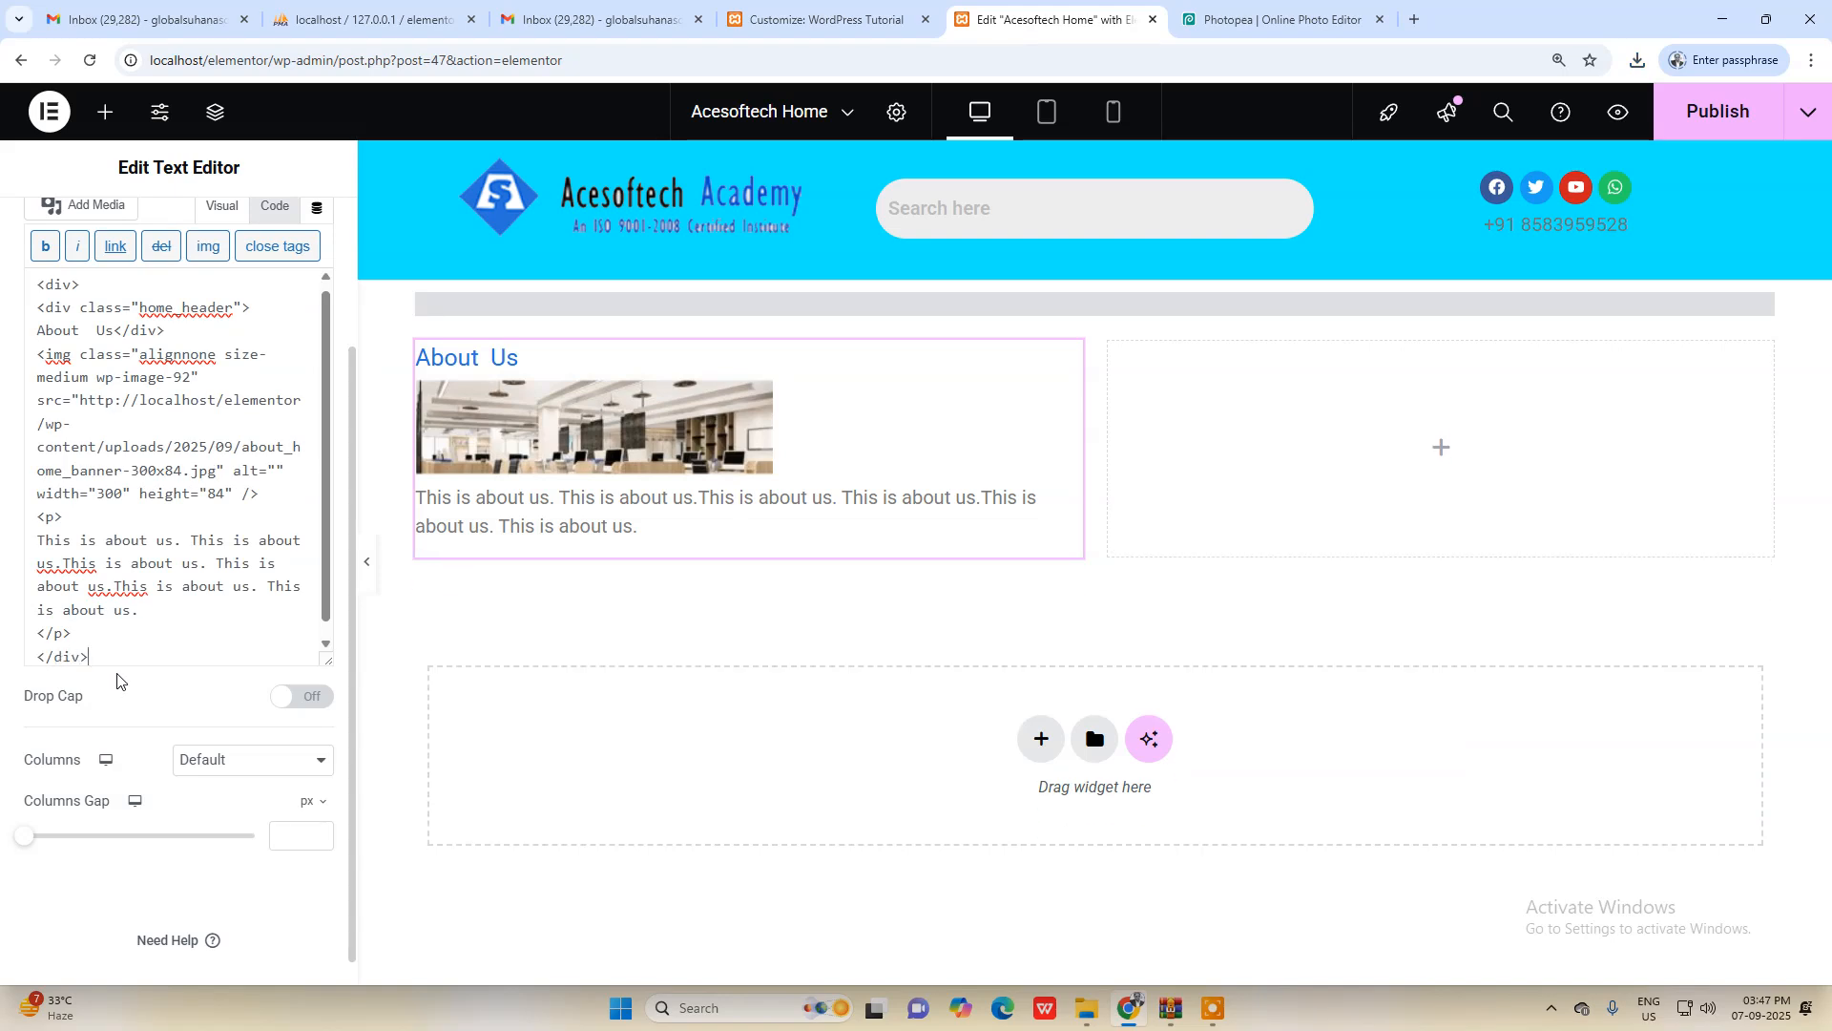
Step: Give the outer div the attribute class="home_box"
left_click(74, 284)
type("class=\"\"")
key("Left")
type("home_box")
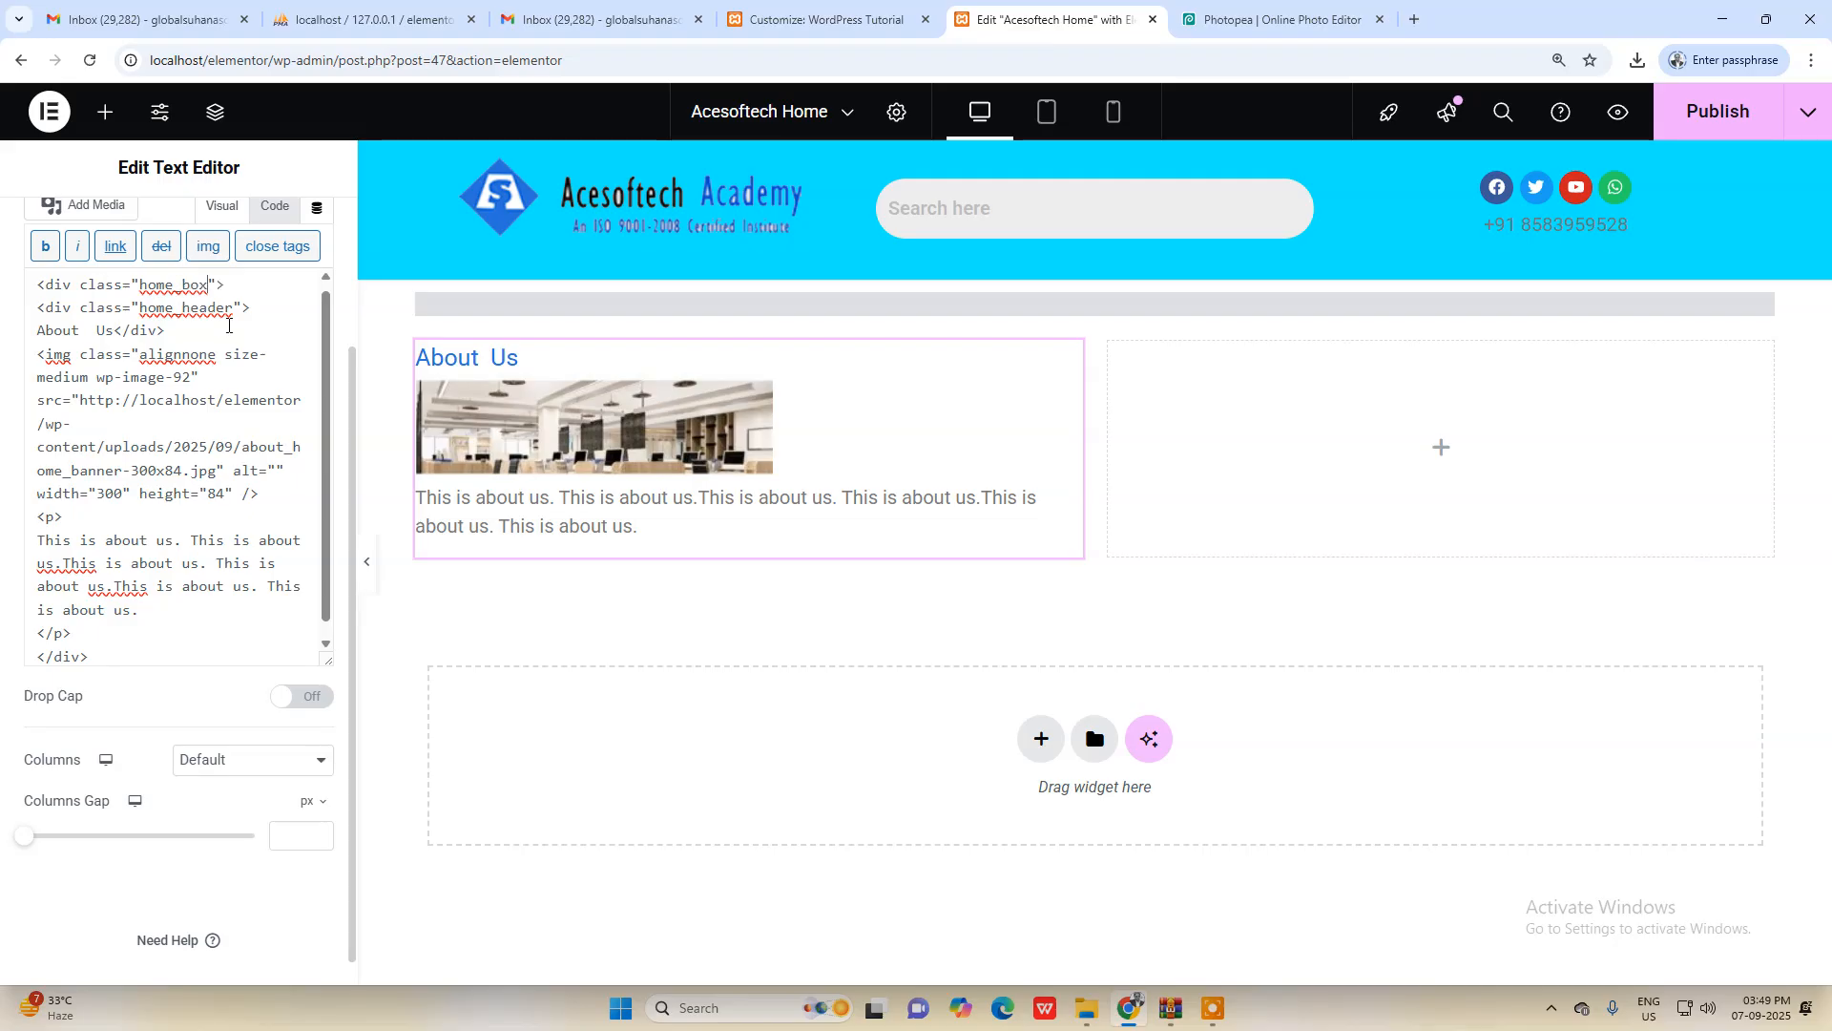
Step: Copy the home_box class name and add an empty .home_box rule above .home_header in the Customizer's Additional CSS
double_click(179, 287)
key("ctrl+c")
left_click(826, 19)
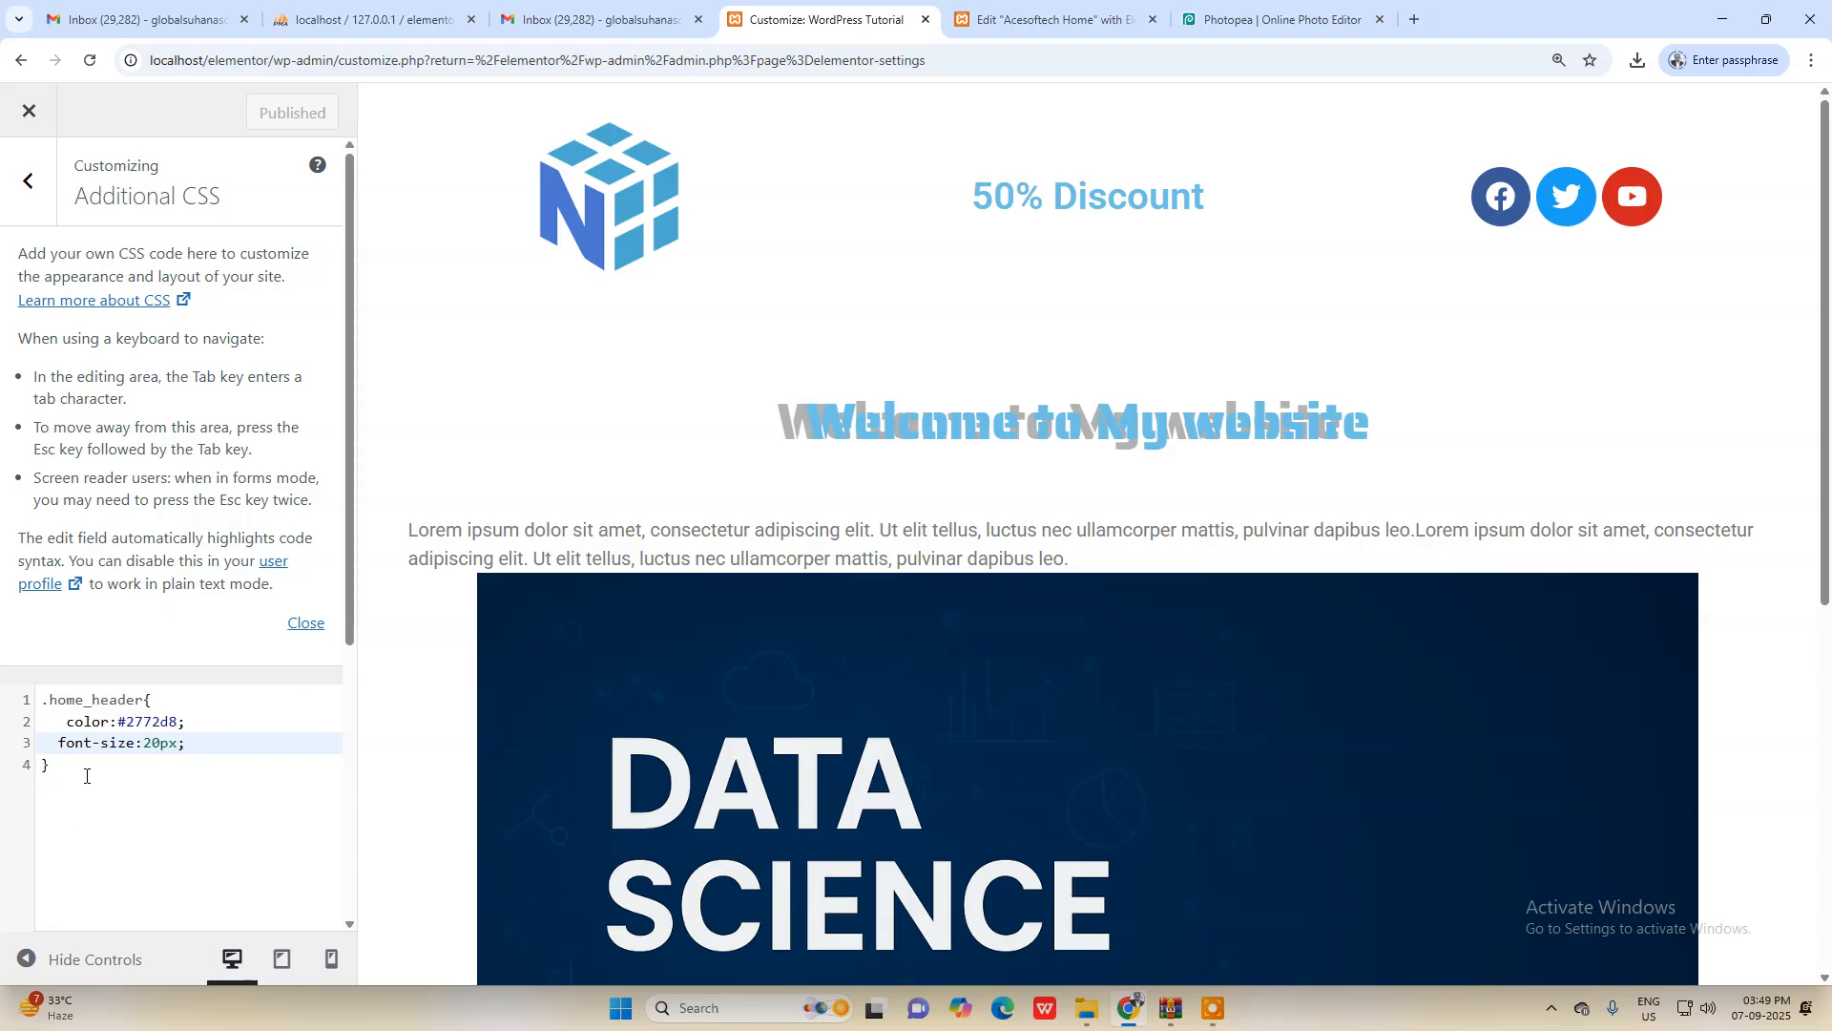
left_click(50, 711)
key("Return")
key("Up")
key("ctrl+v")
key("Down")
key("Down")
key("Up")
key("Up")
key("Home")
type(".")
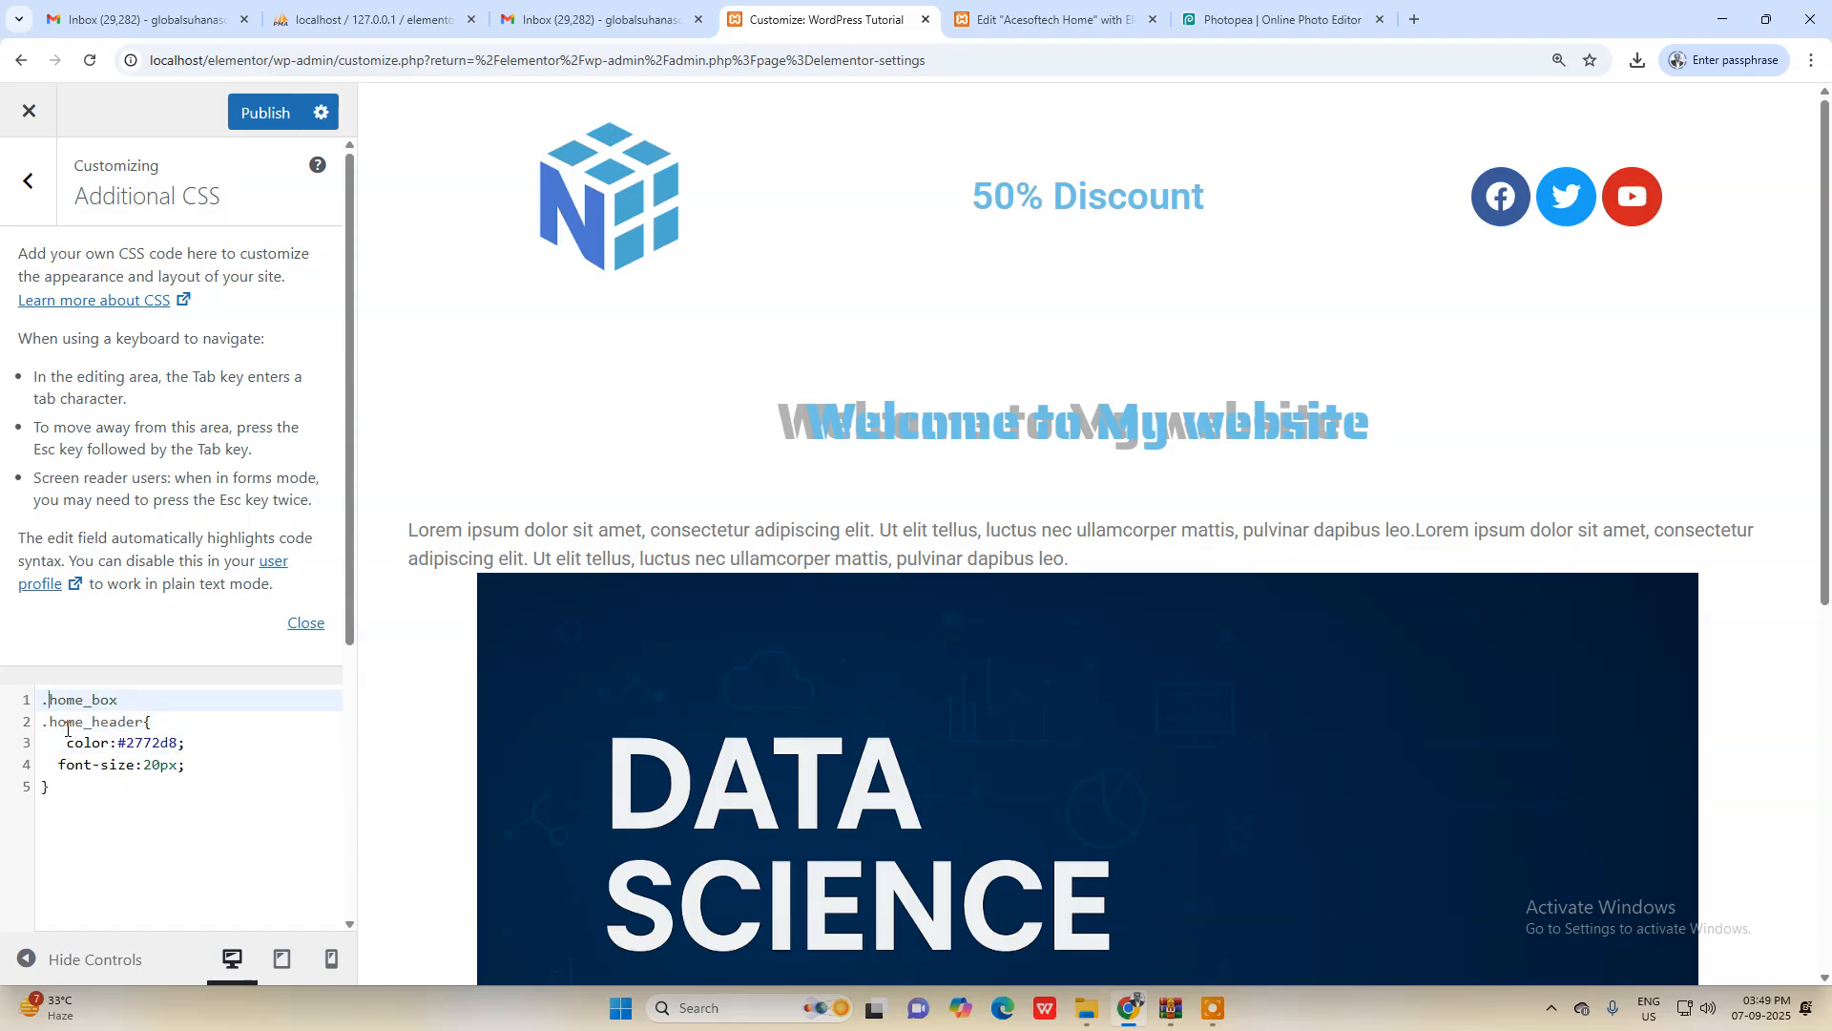
key("Return")
left_click(140, 703)
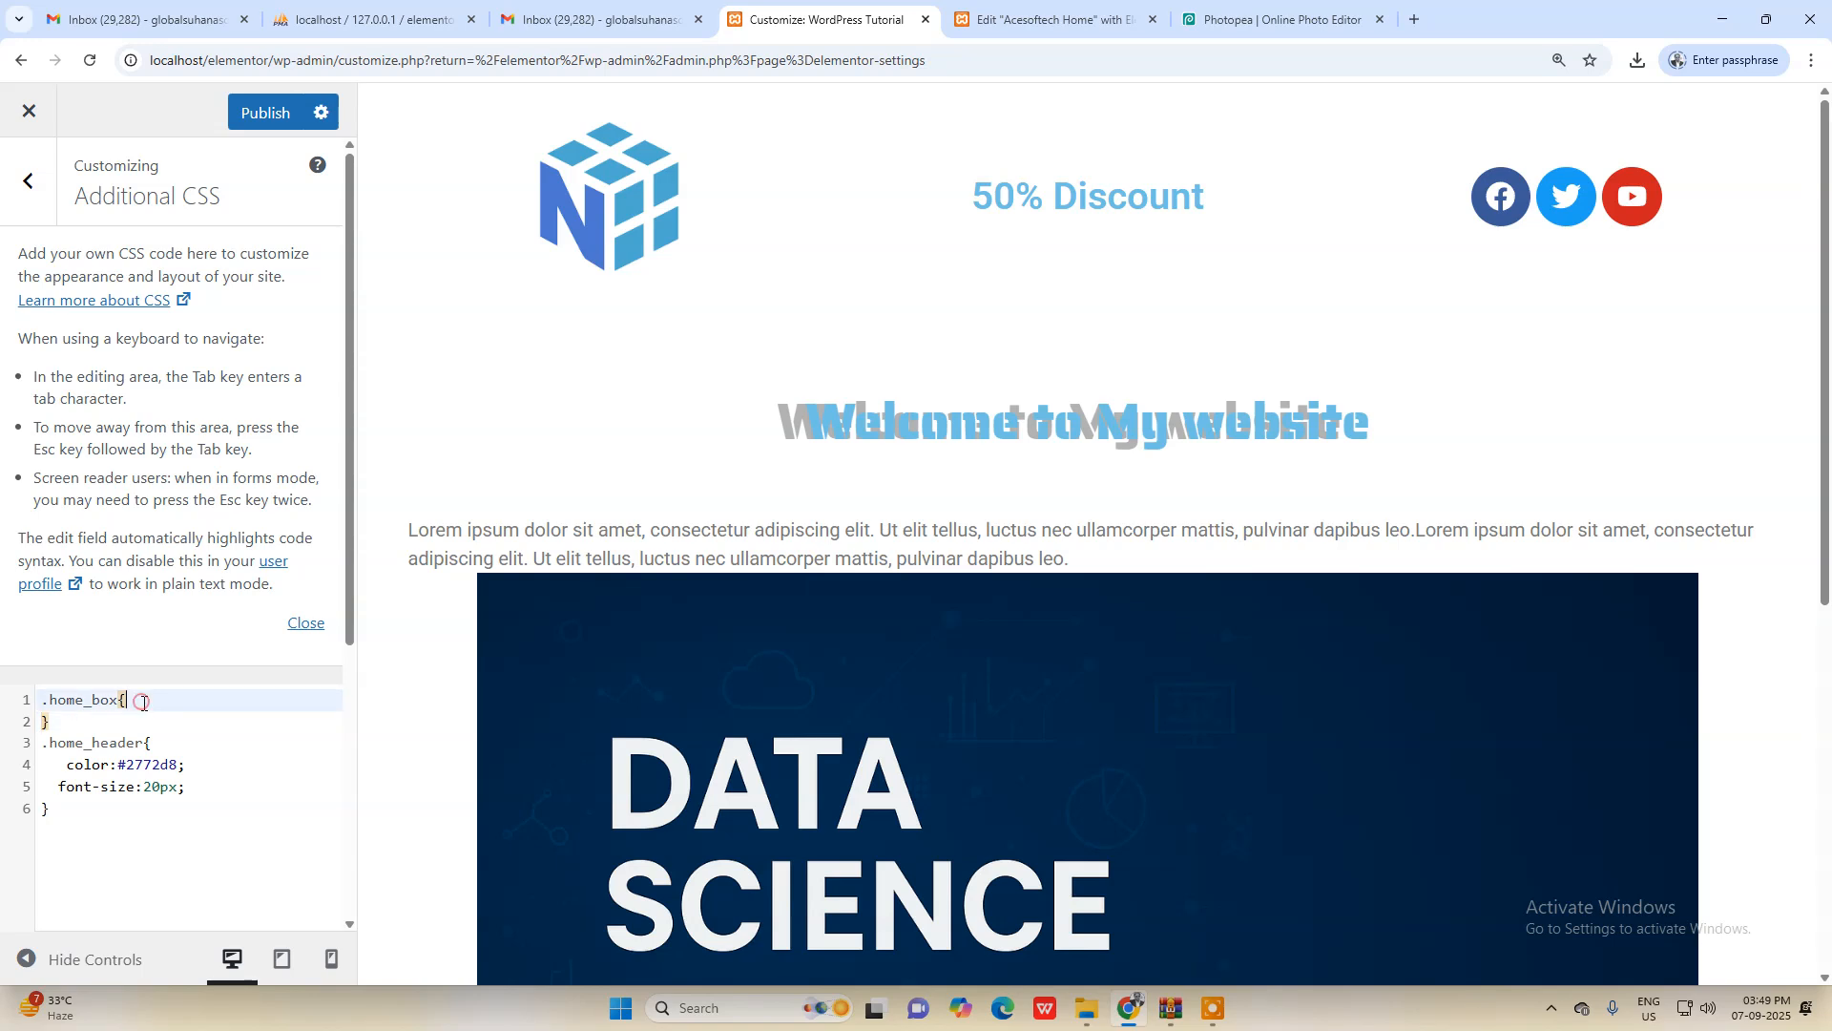
key("Return")
Step: Below the .home_box rule, add a .home_box p rule containing color:#2772d8;
left_click(67, 748)
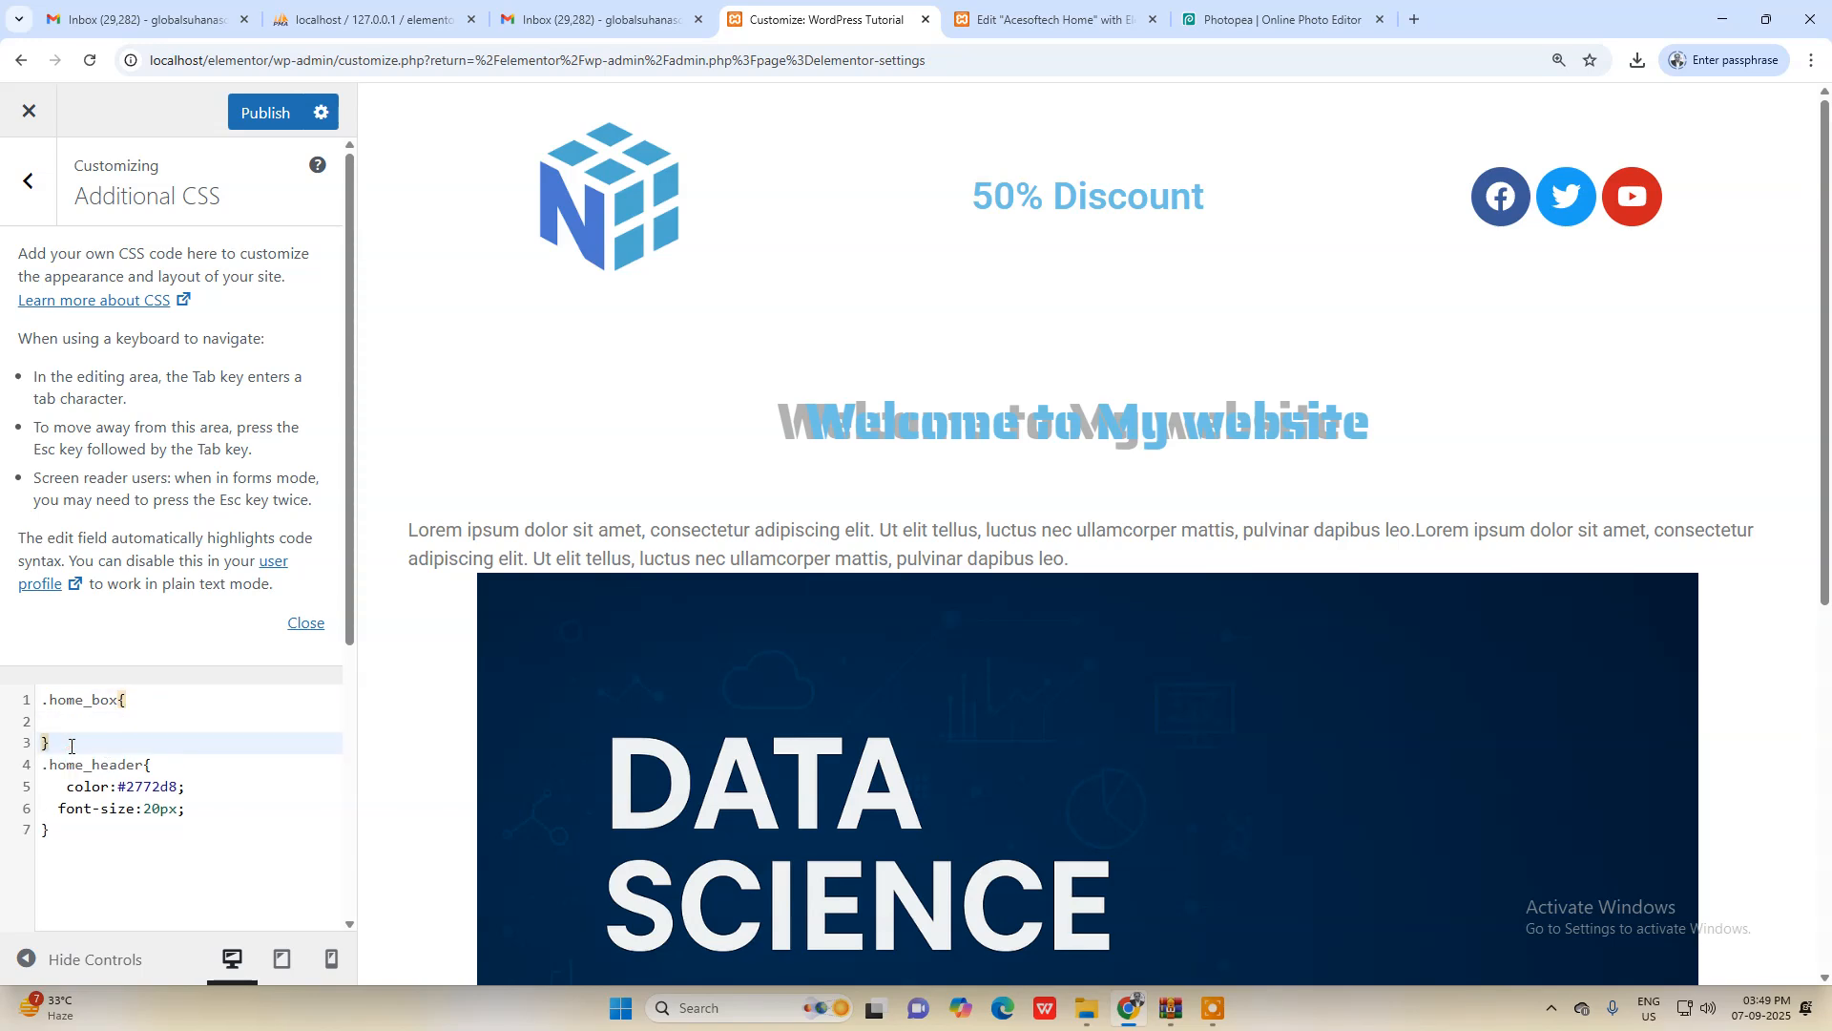
key("Return")
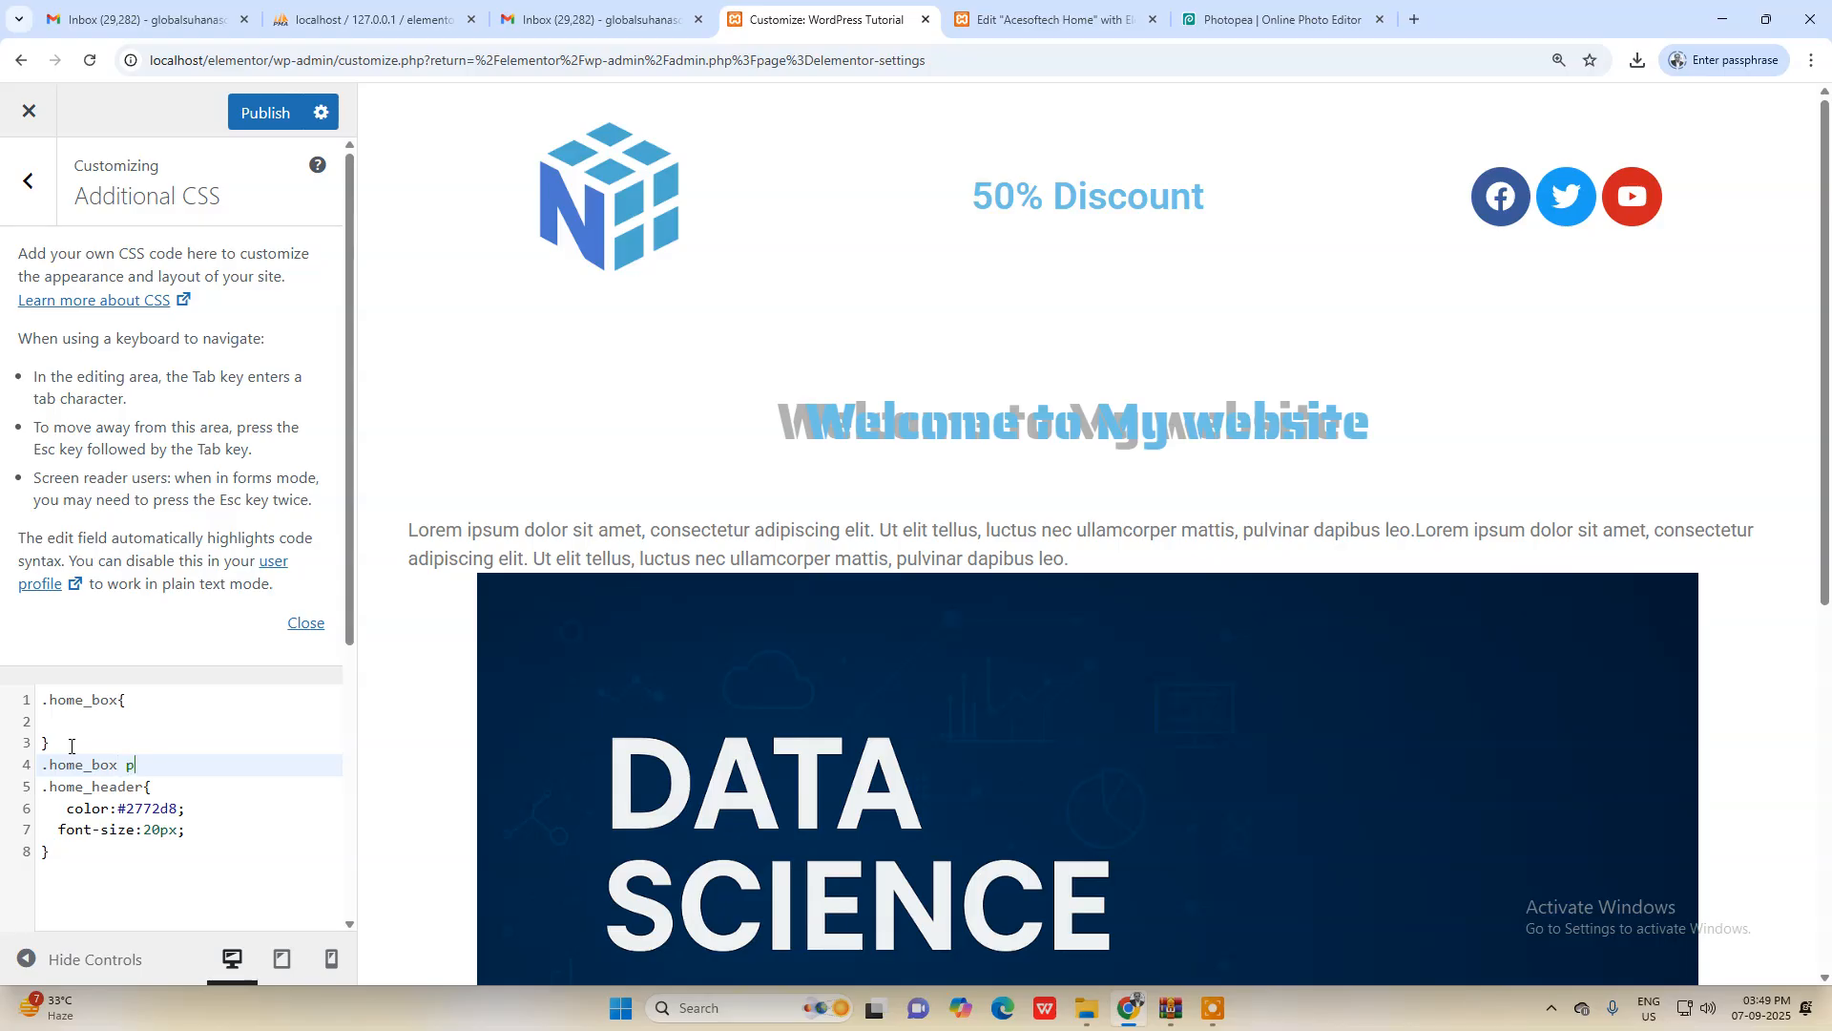
key("Return")
type("color:")
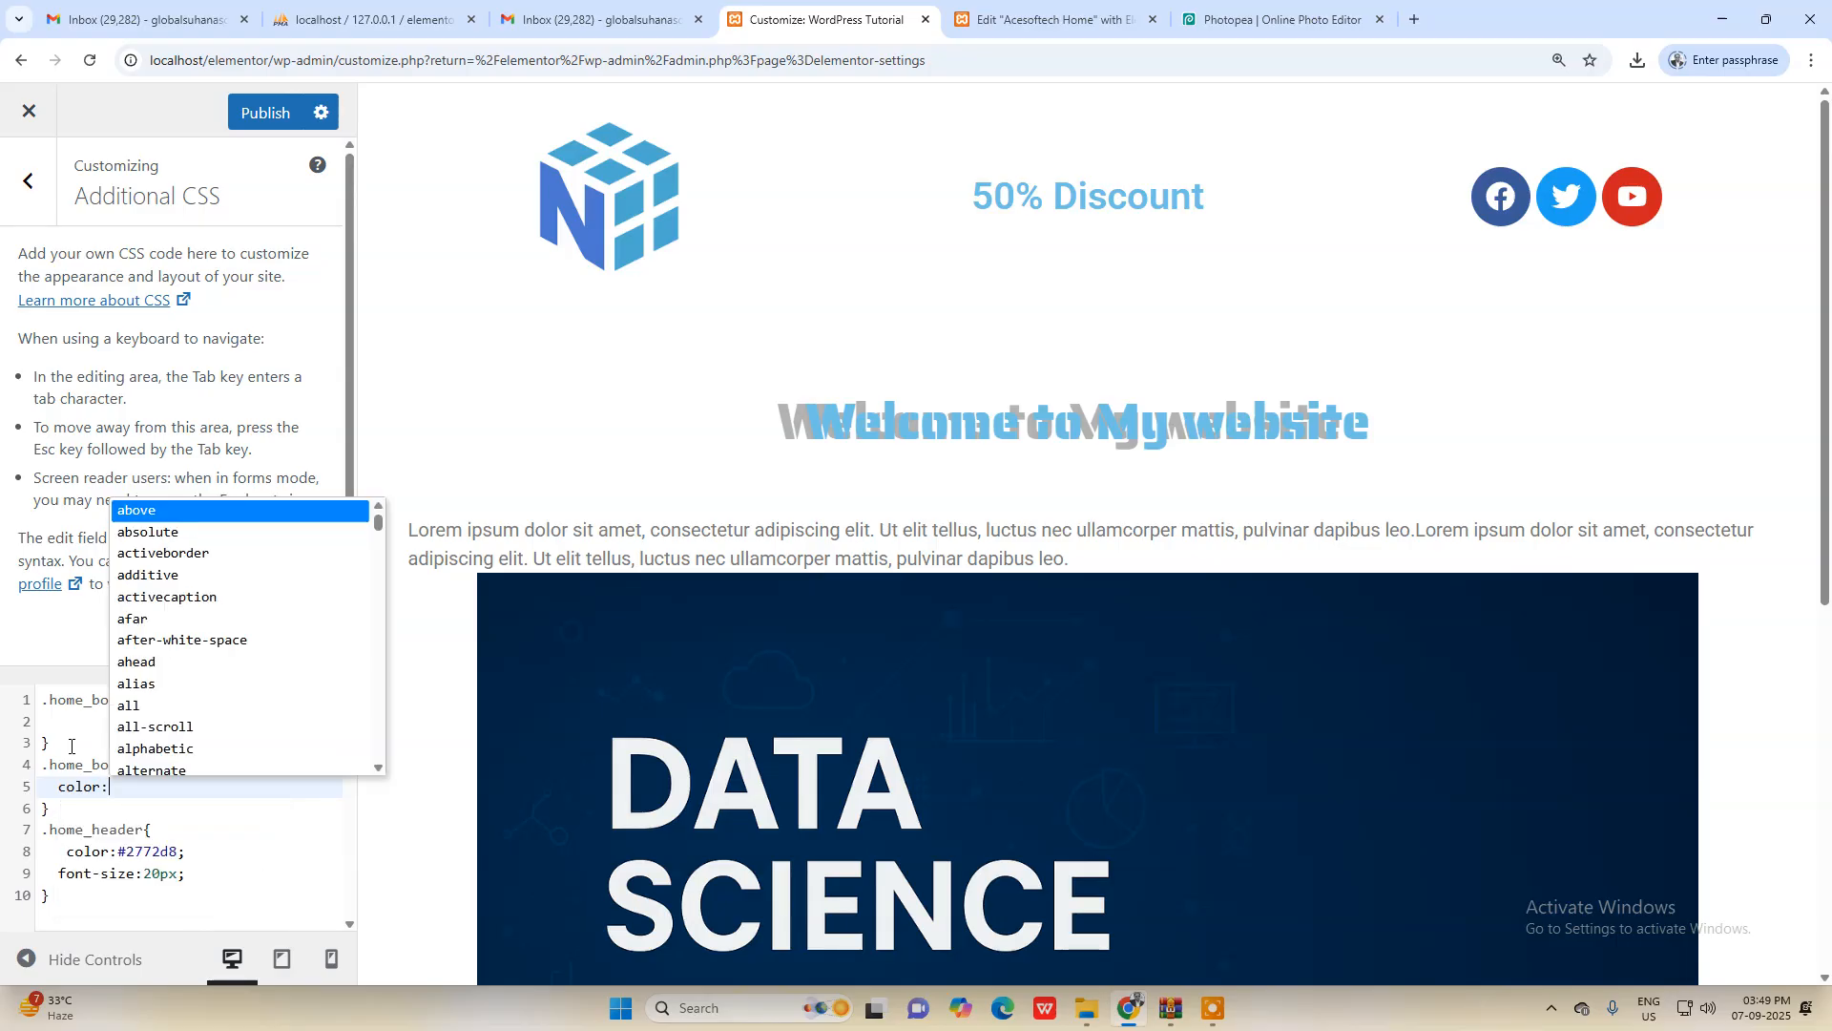
left_click(225, 870)
left_click_drag(58, 851, 189, 850)
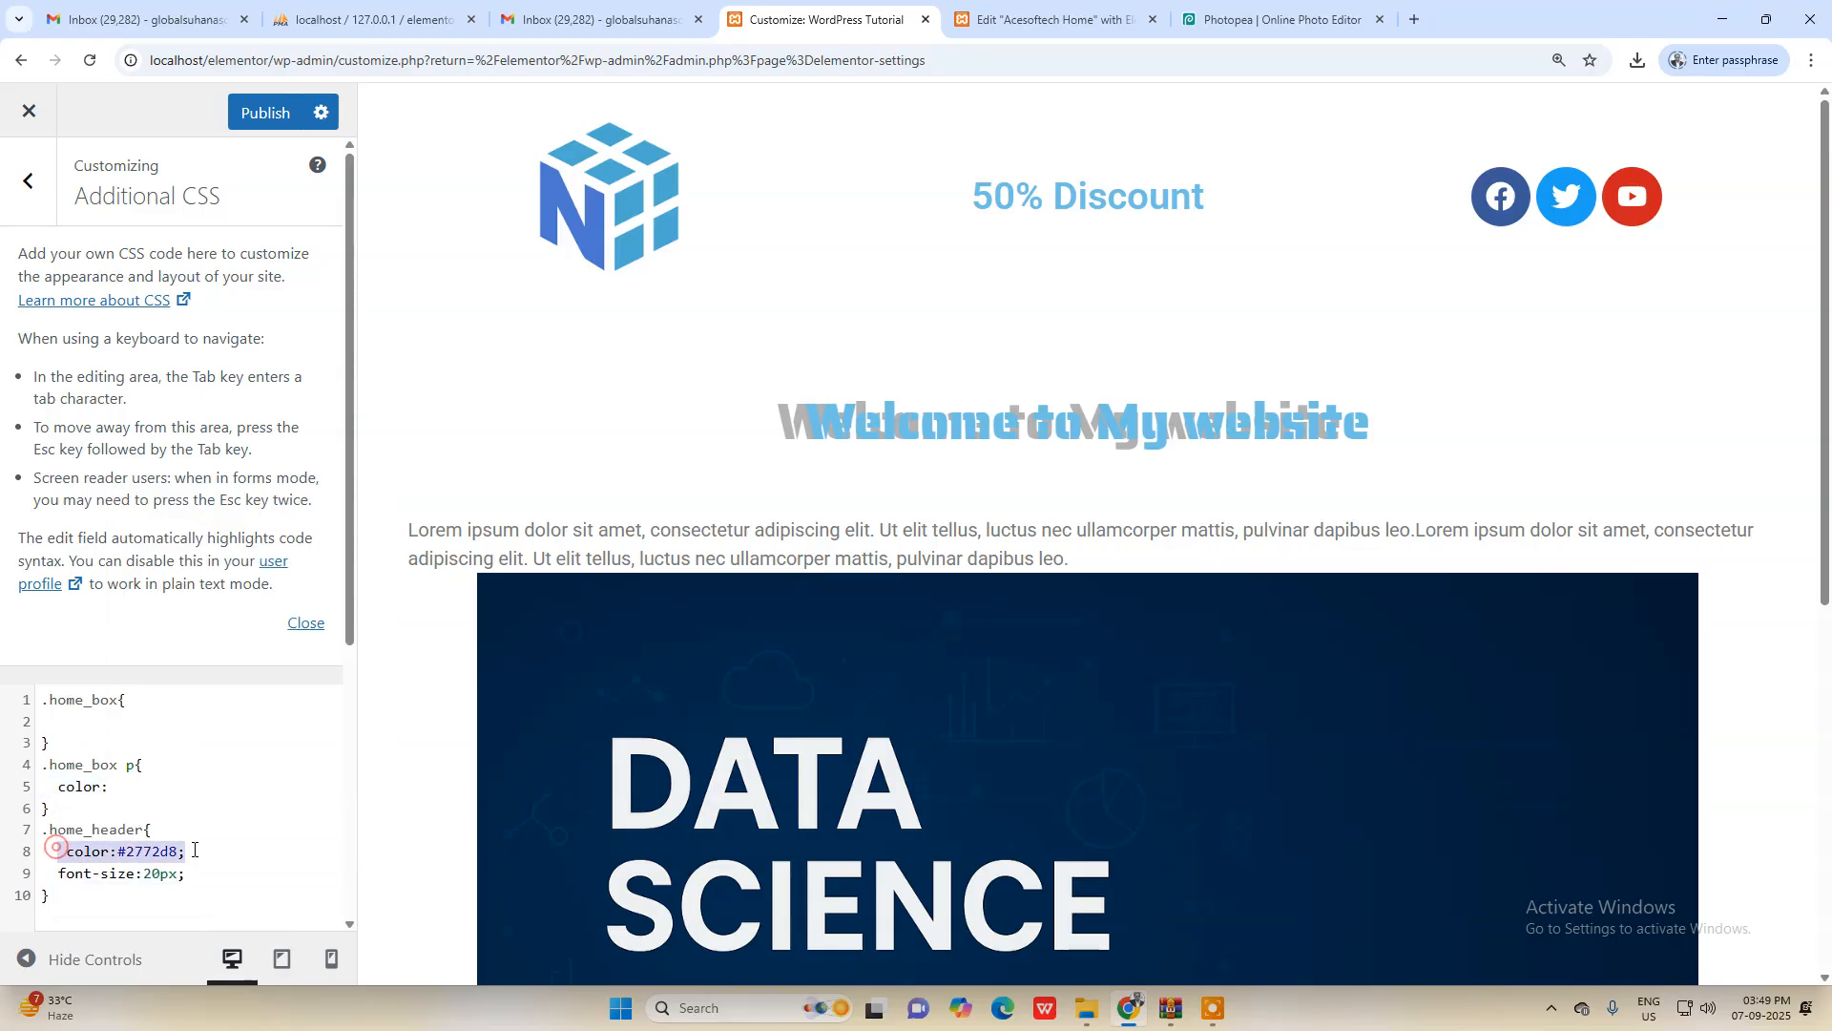
left_click_drag(56, 783, 124, 792)
type("color:#2772d8;")
left_click(197, 813)
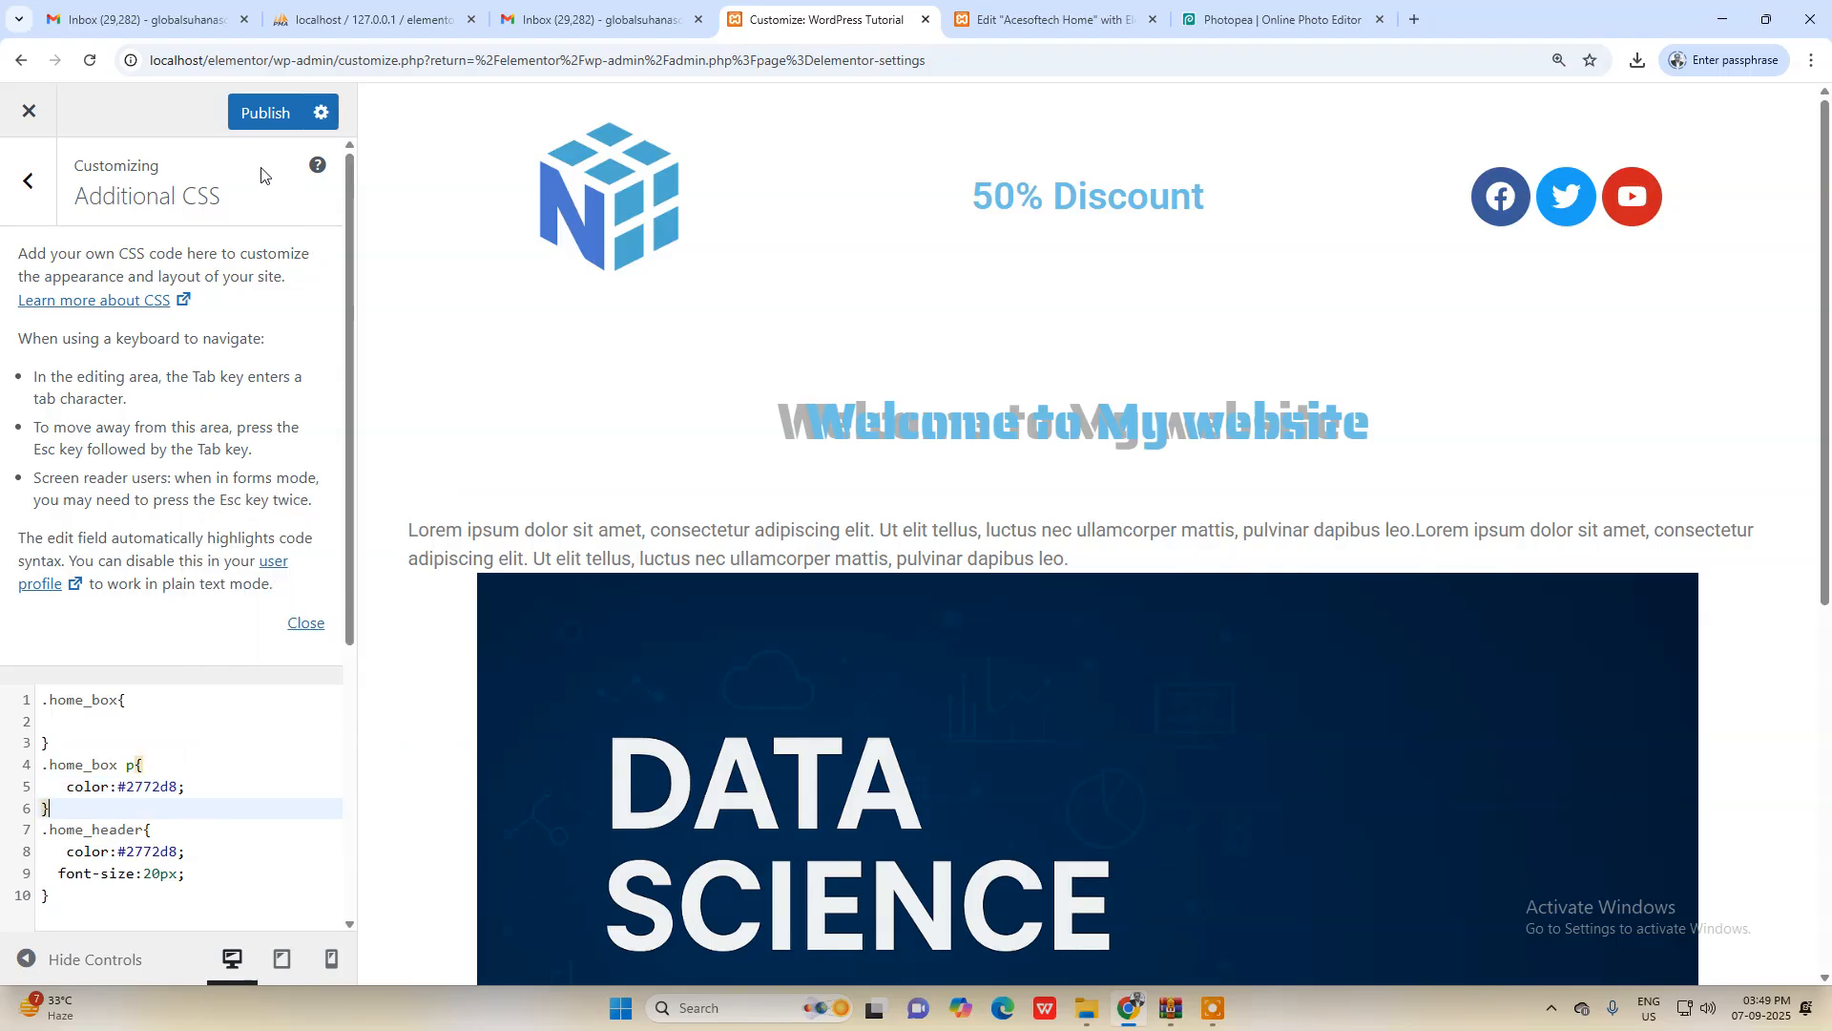
Step: Publish the Additional CSS and the Elementor page, and reload the Elementor editor
left_click(265, 113)
left_click(975, 8)
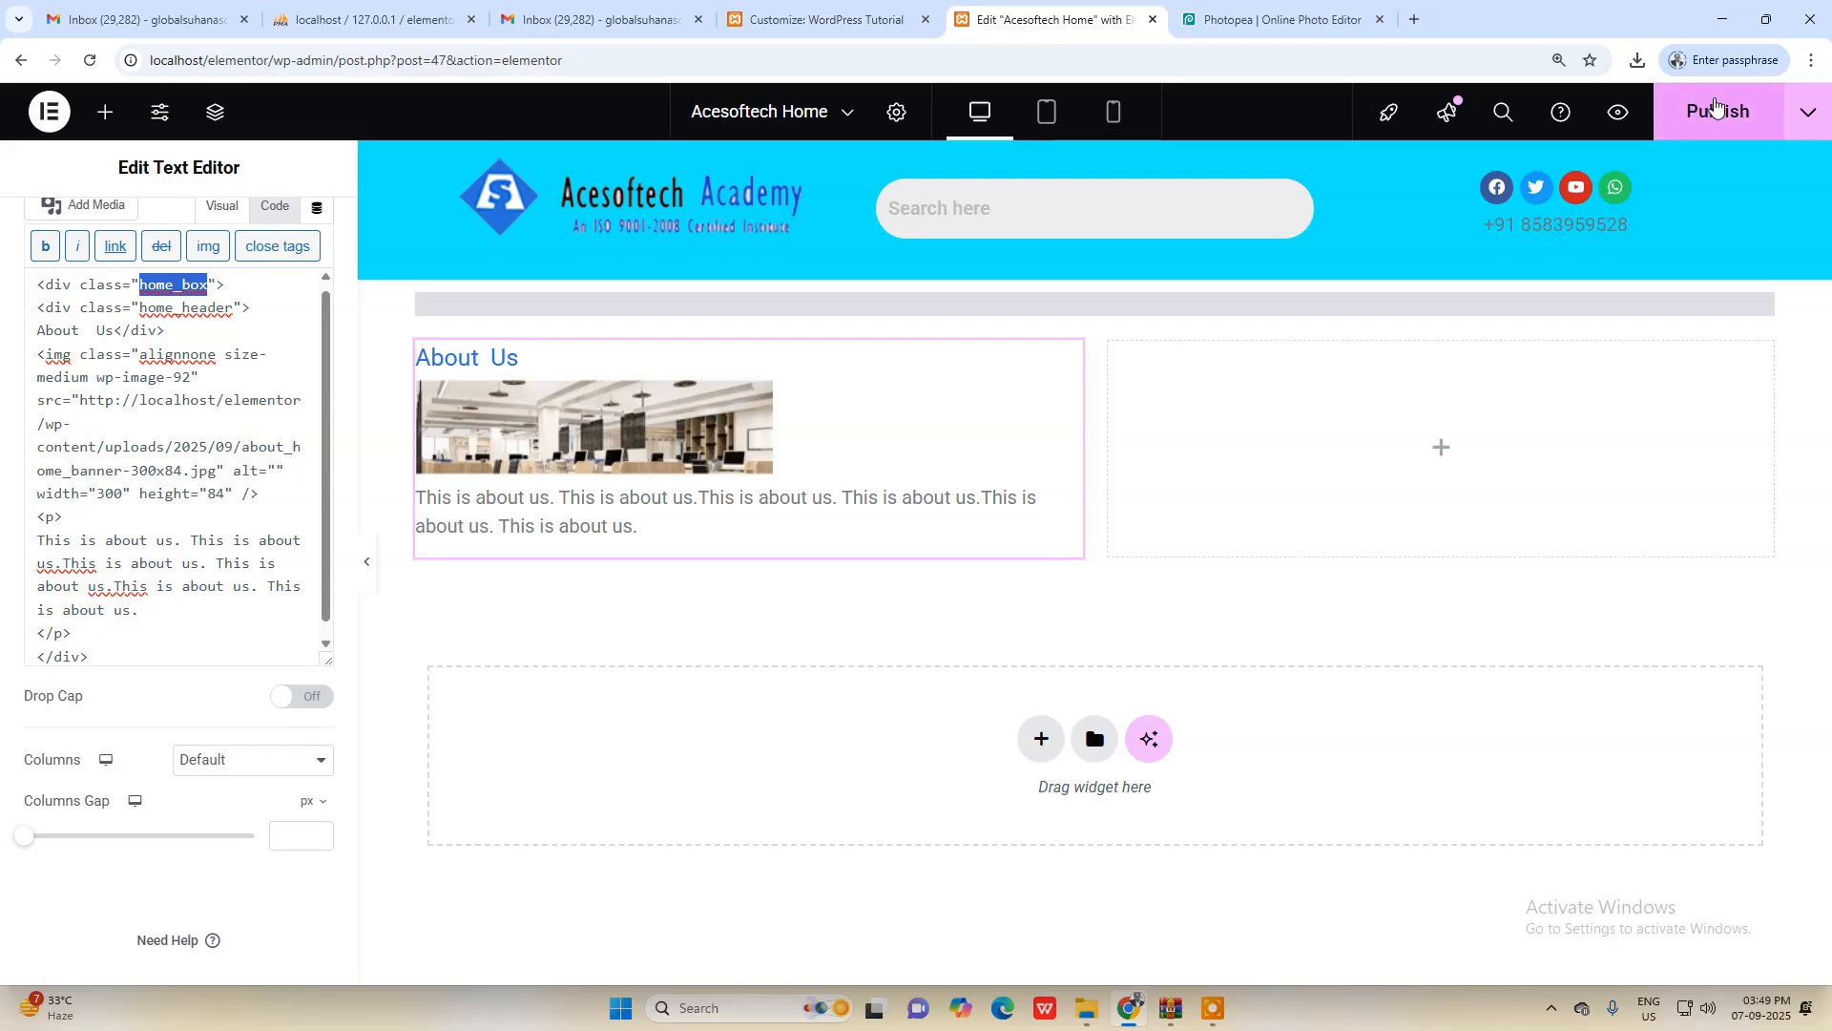
left_click(705, 61)
key("Return")
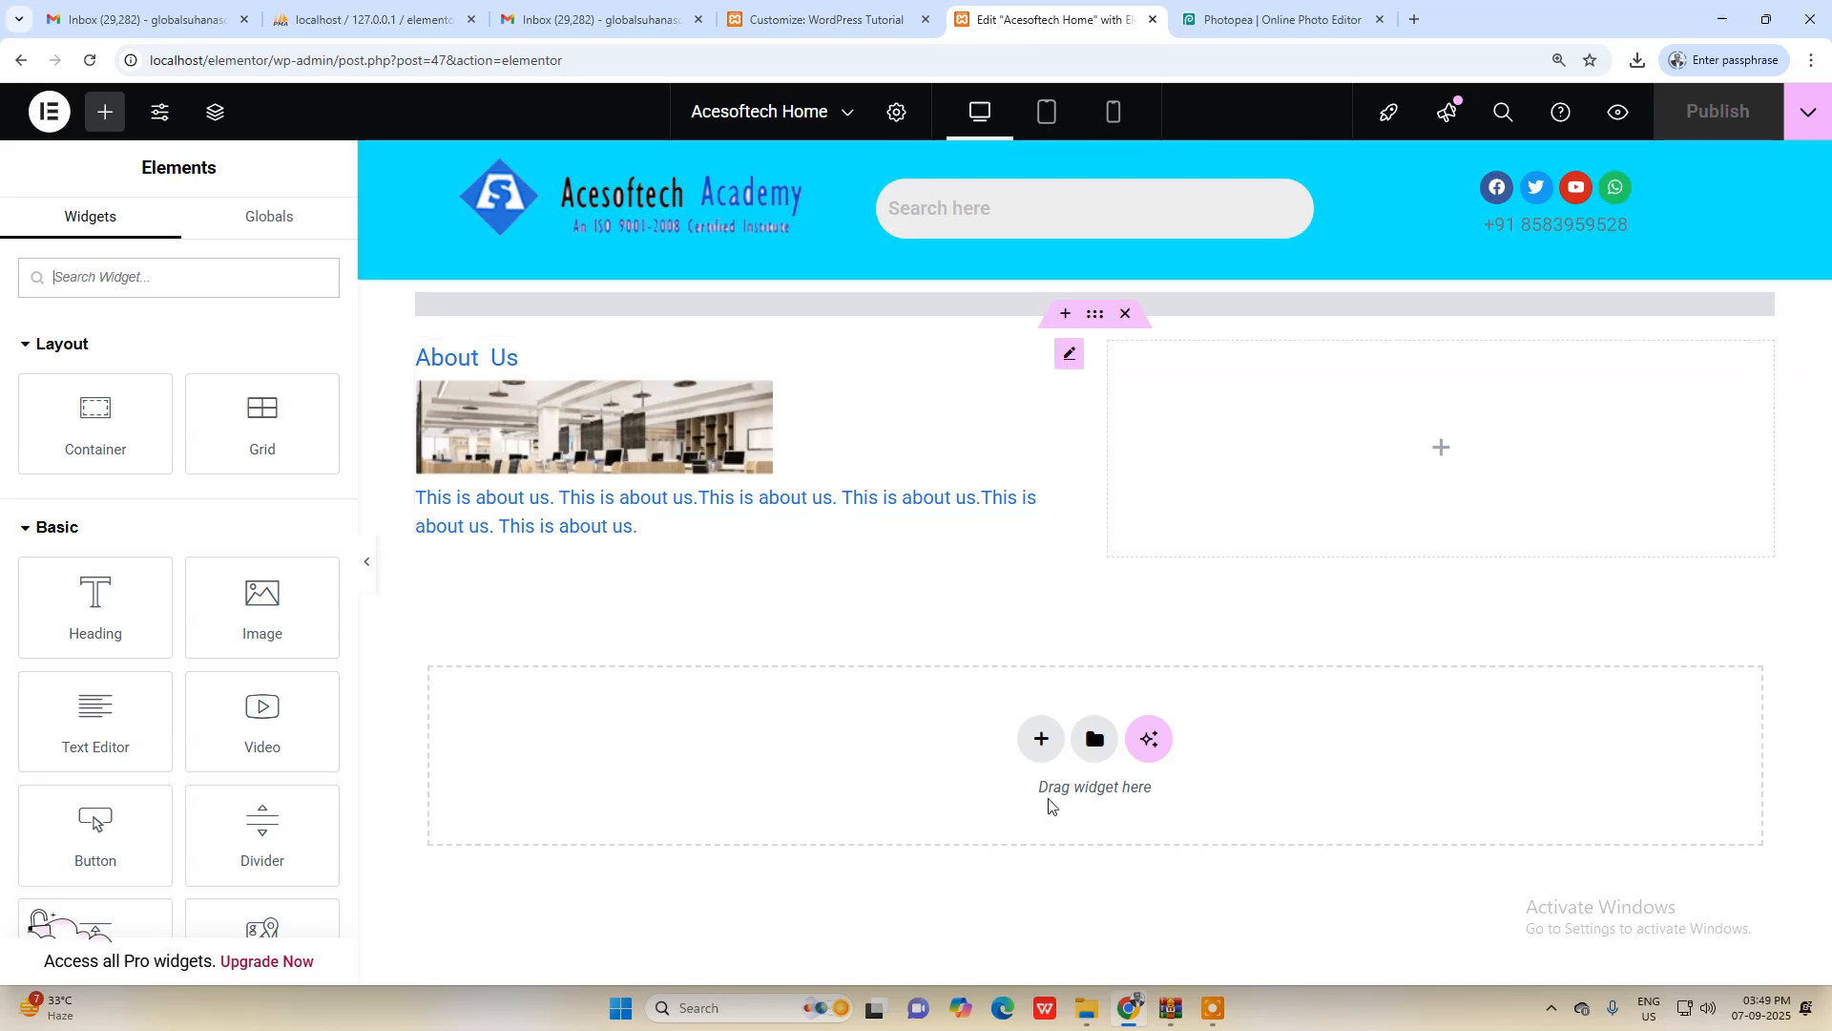
Step: Check the Why Us section in the Photopea mockup, and copy the entire content of the About Us text widget in Elementor
left_click(1219, 5)
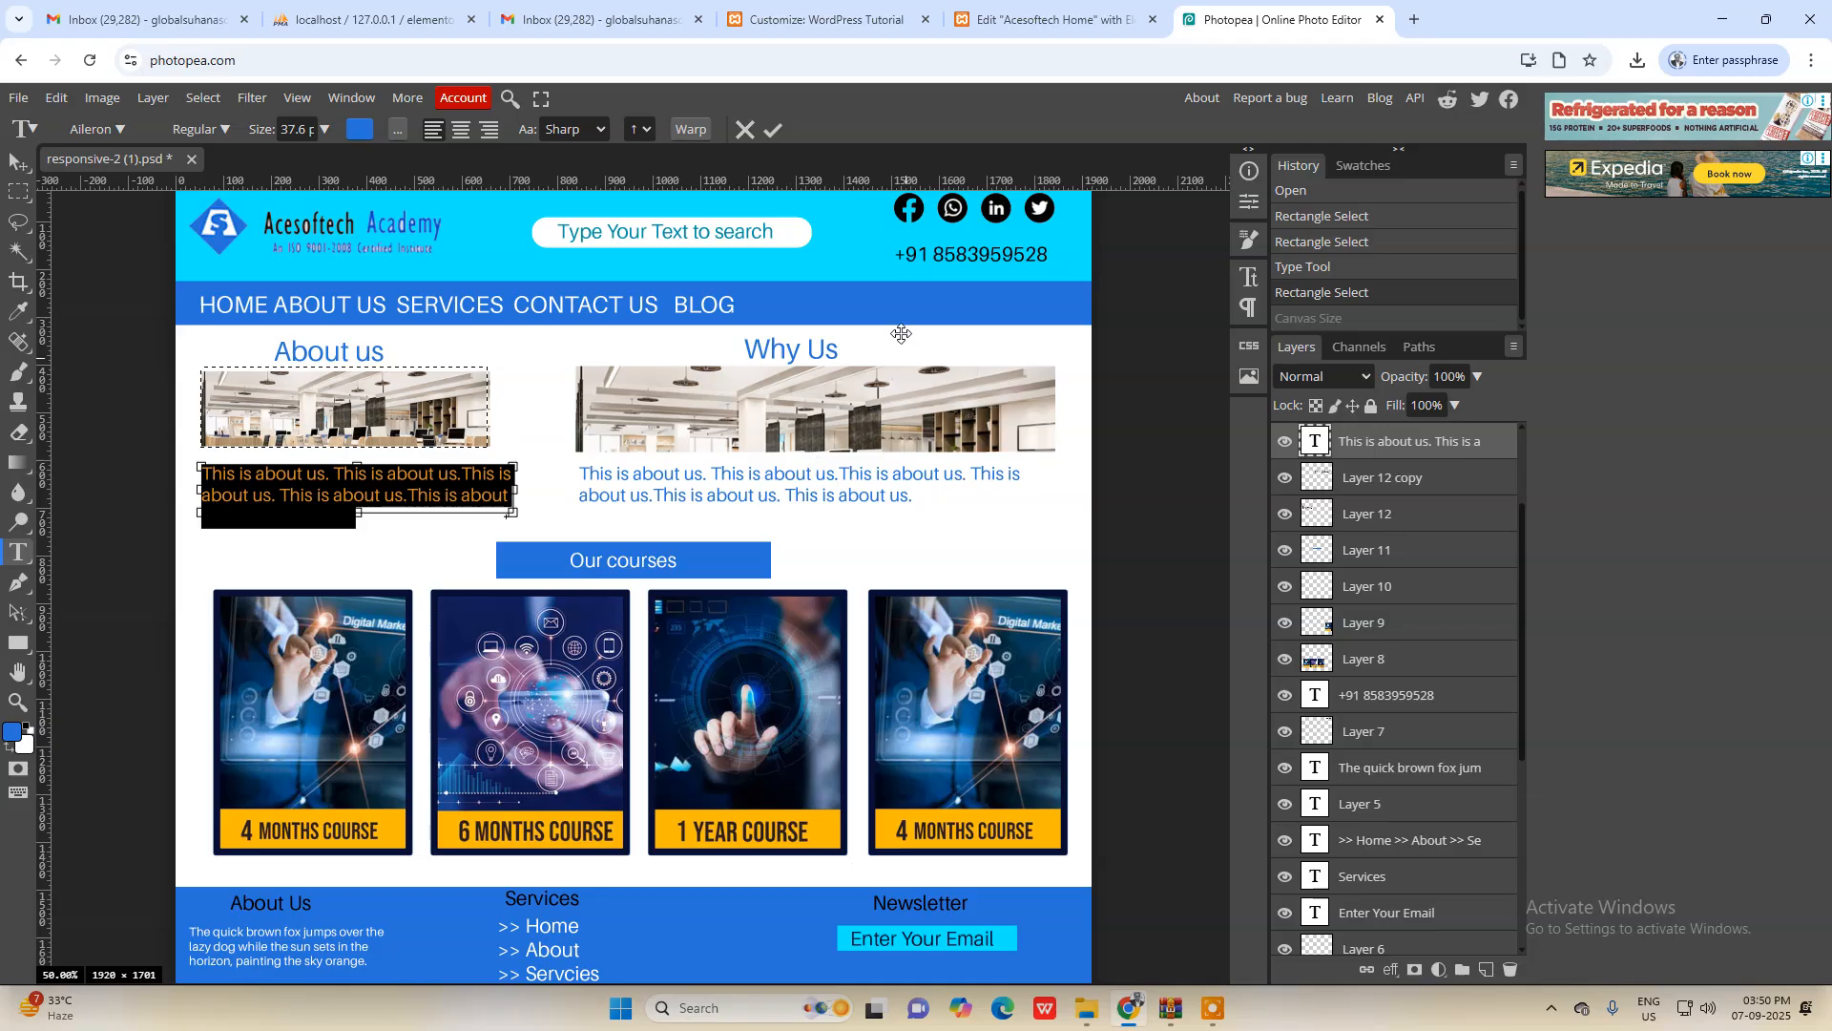
left_click(27, 163)
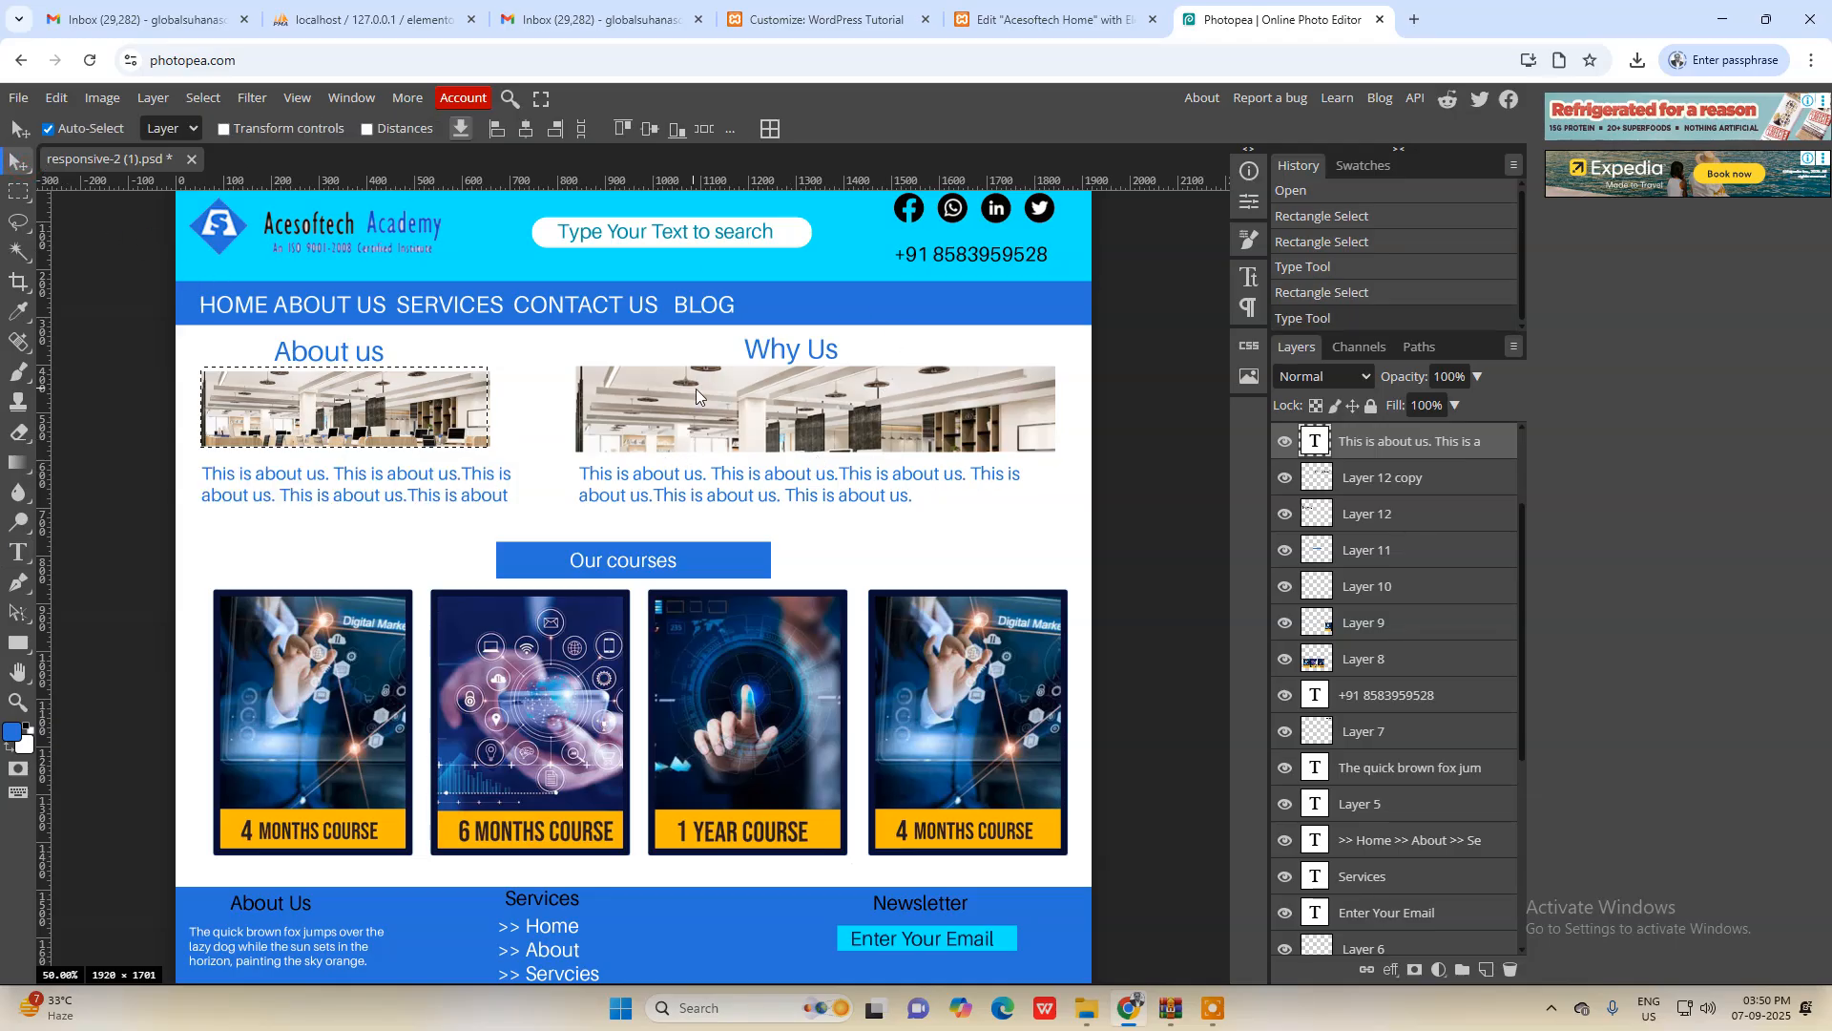
left_click(1050, 19)
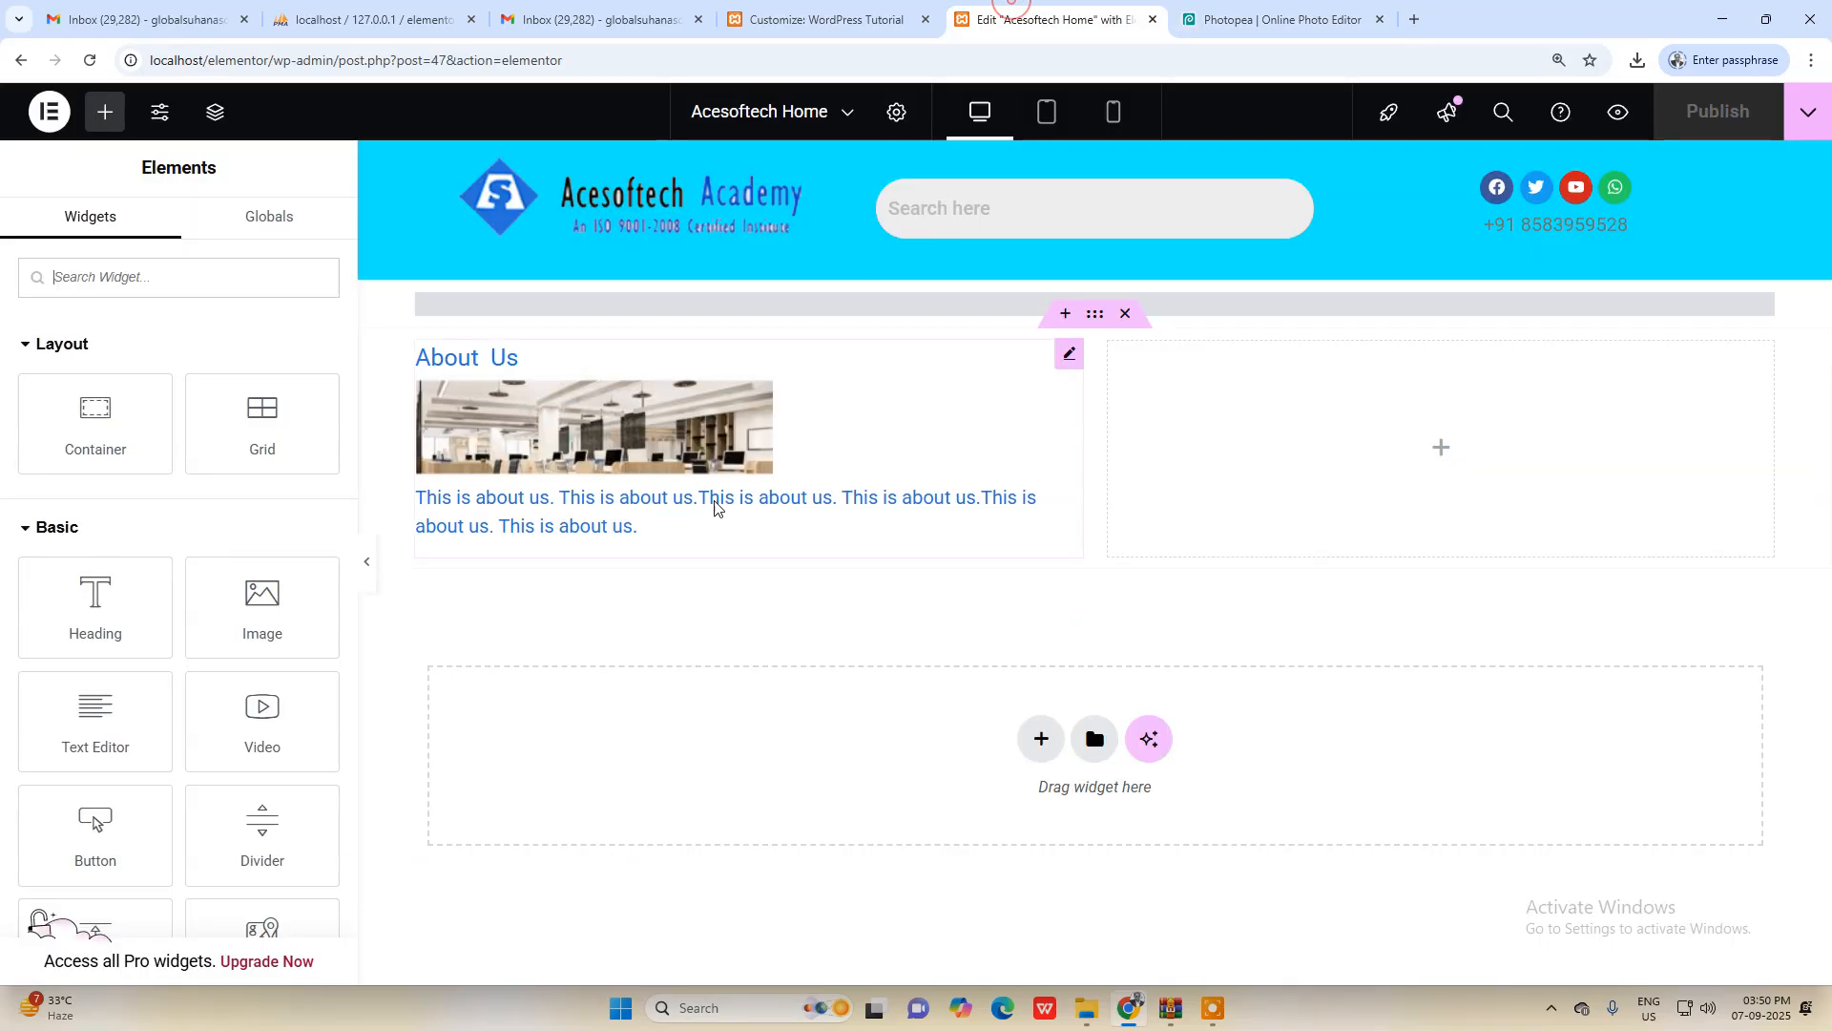
left_click(616, 430)
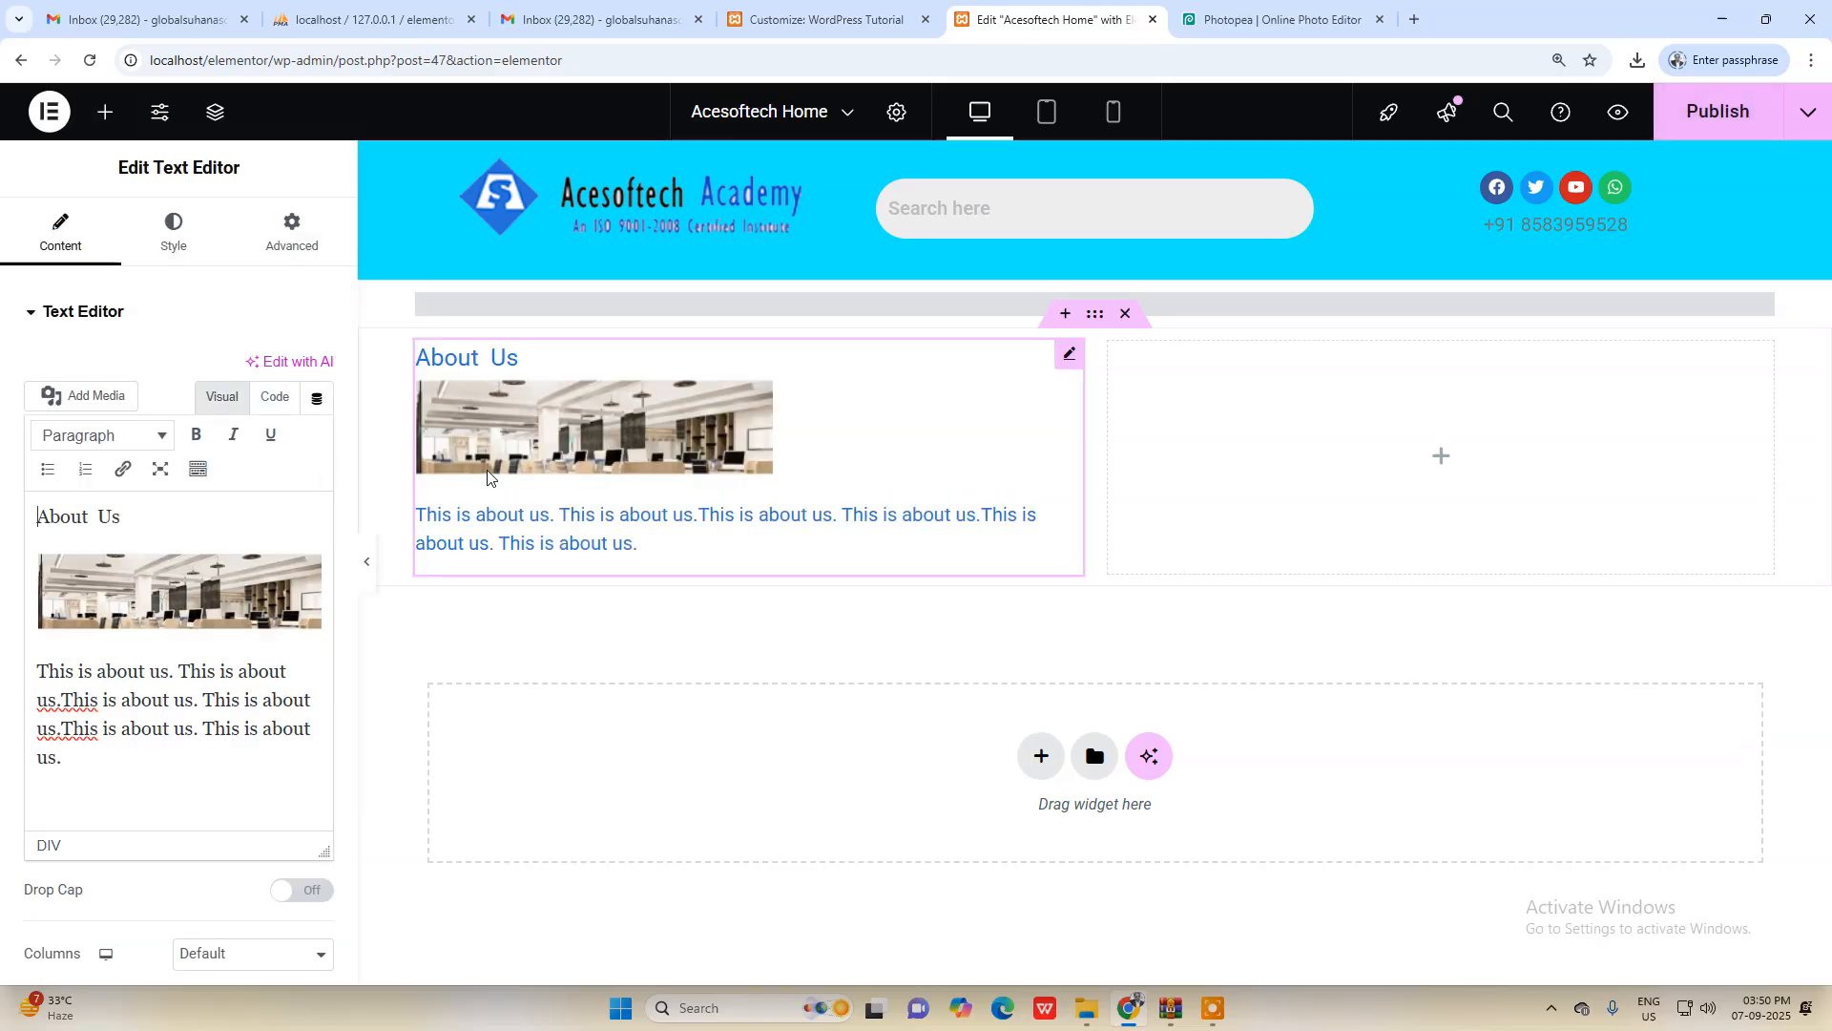
key("ctrl+a")
key("ctrl+c")
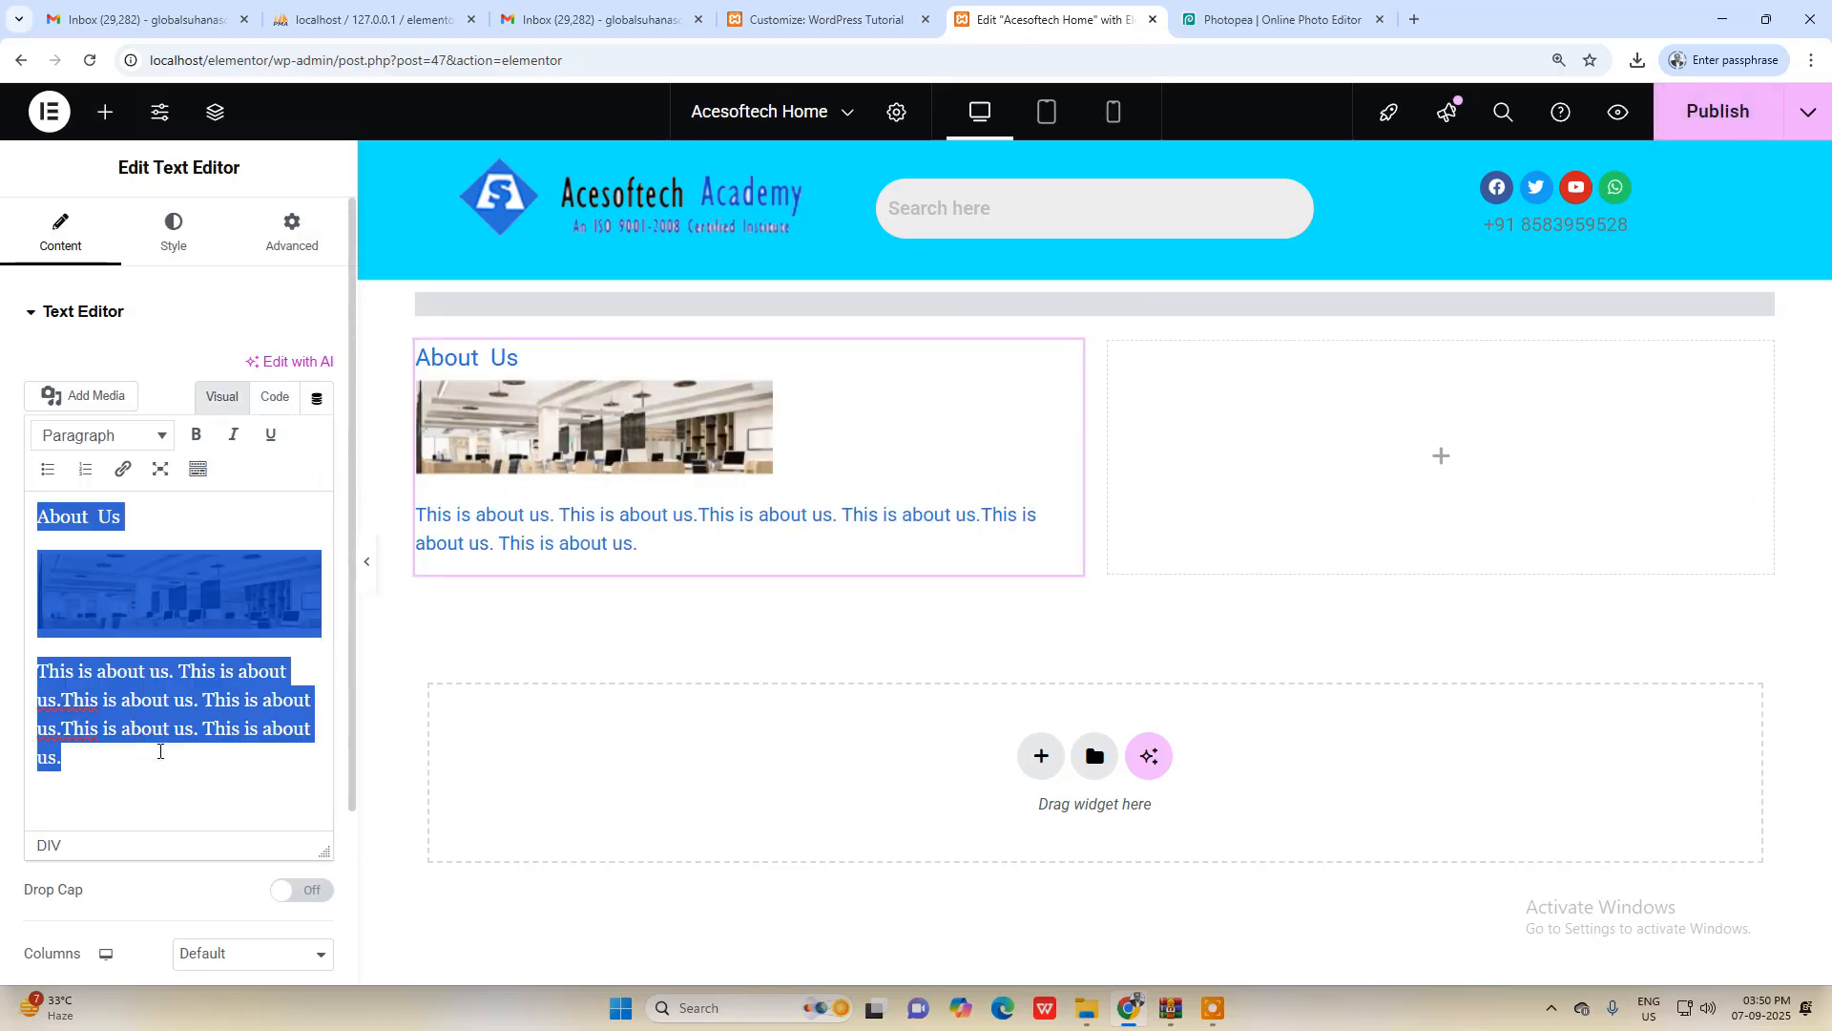
left_click(1451, 465)
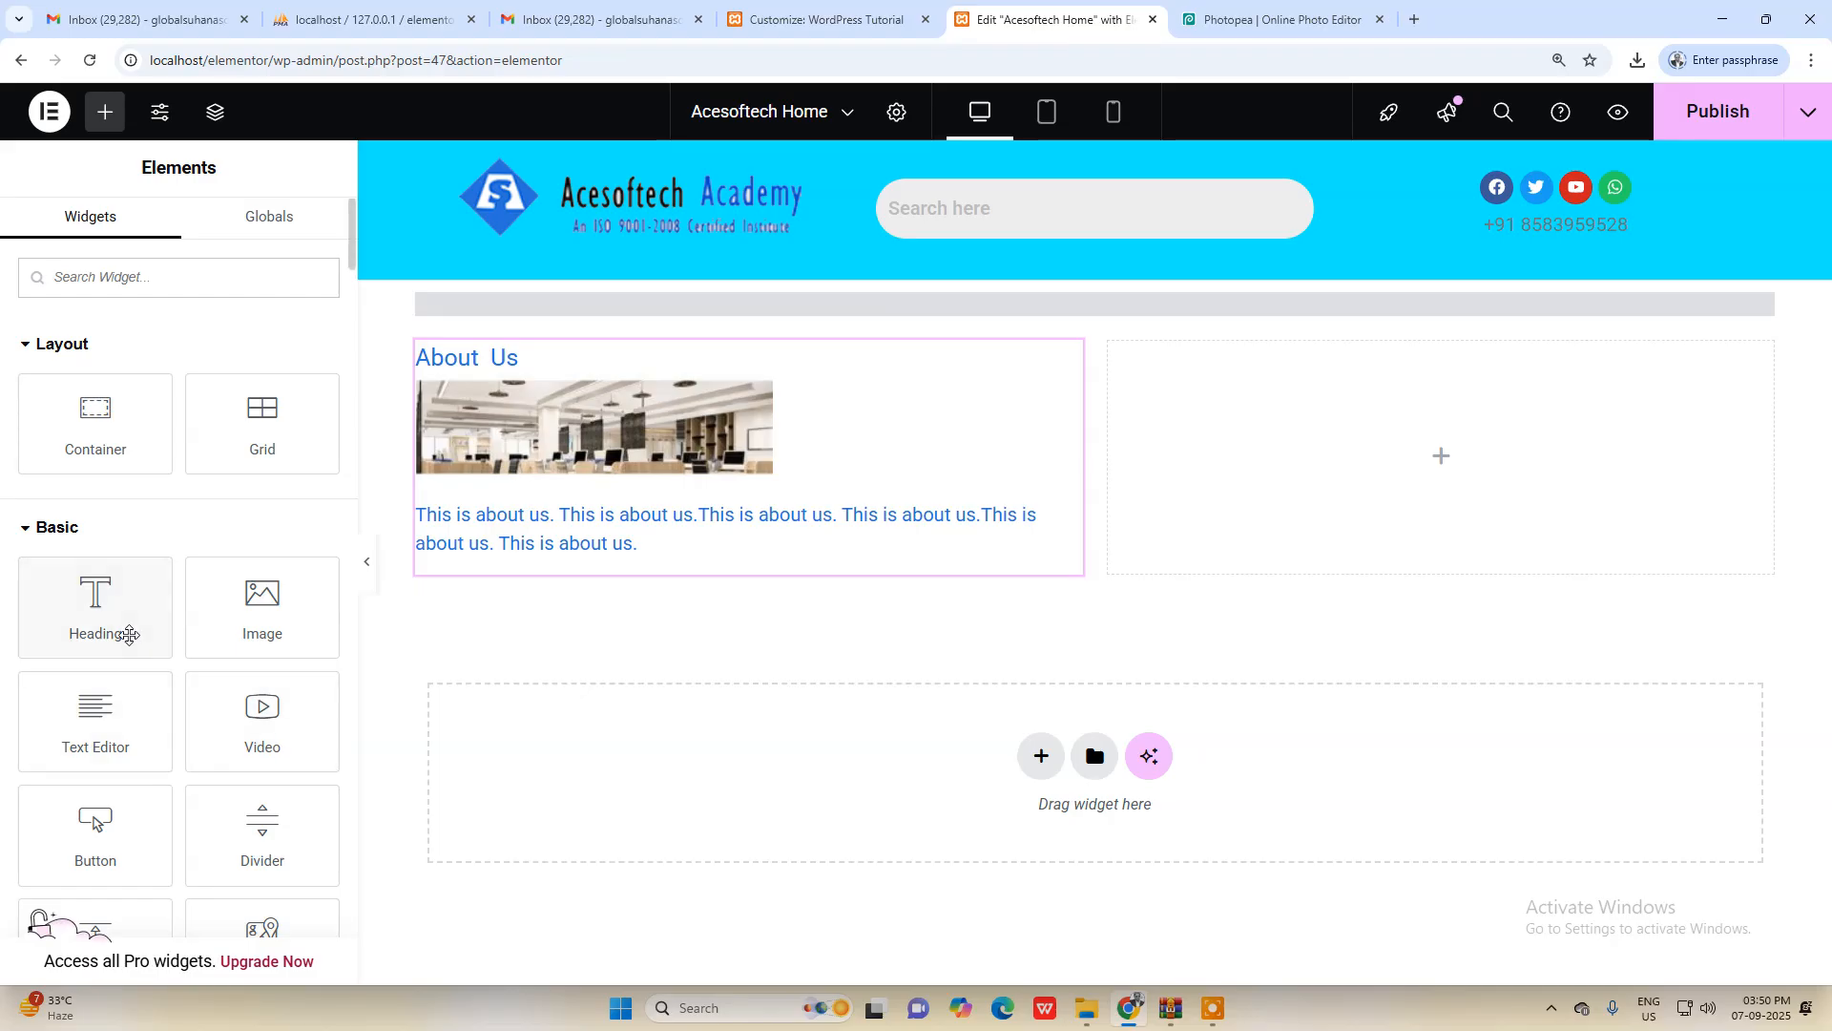
left_click(127, 634)
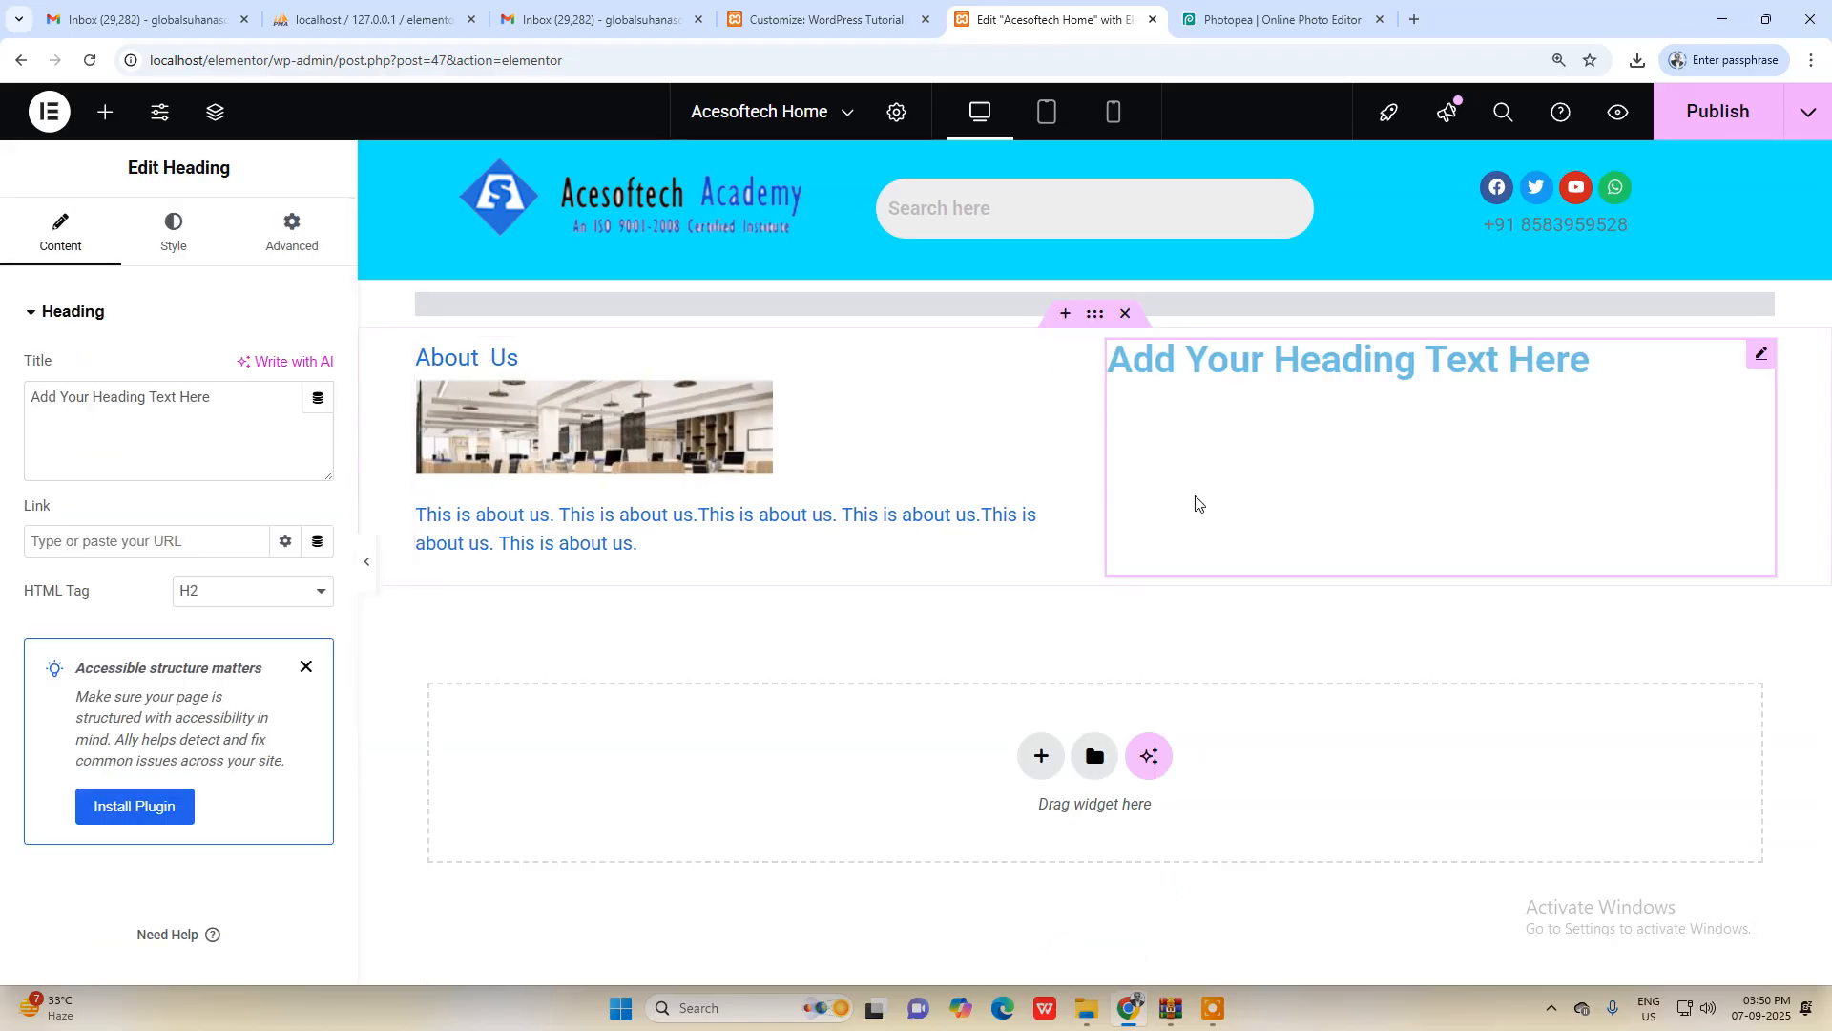
key("Delete")
Step: Add a Text Editor widget to the empty second column, filled with the copied About Us content and retitled "Why Us"
left_click_drag(98, 733, 1288, 477)
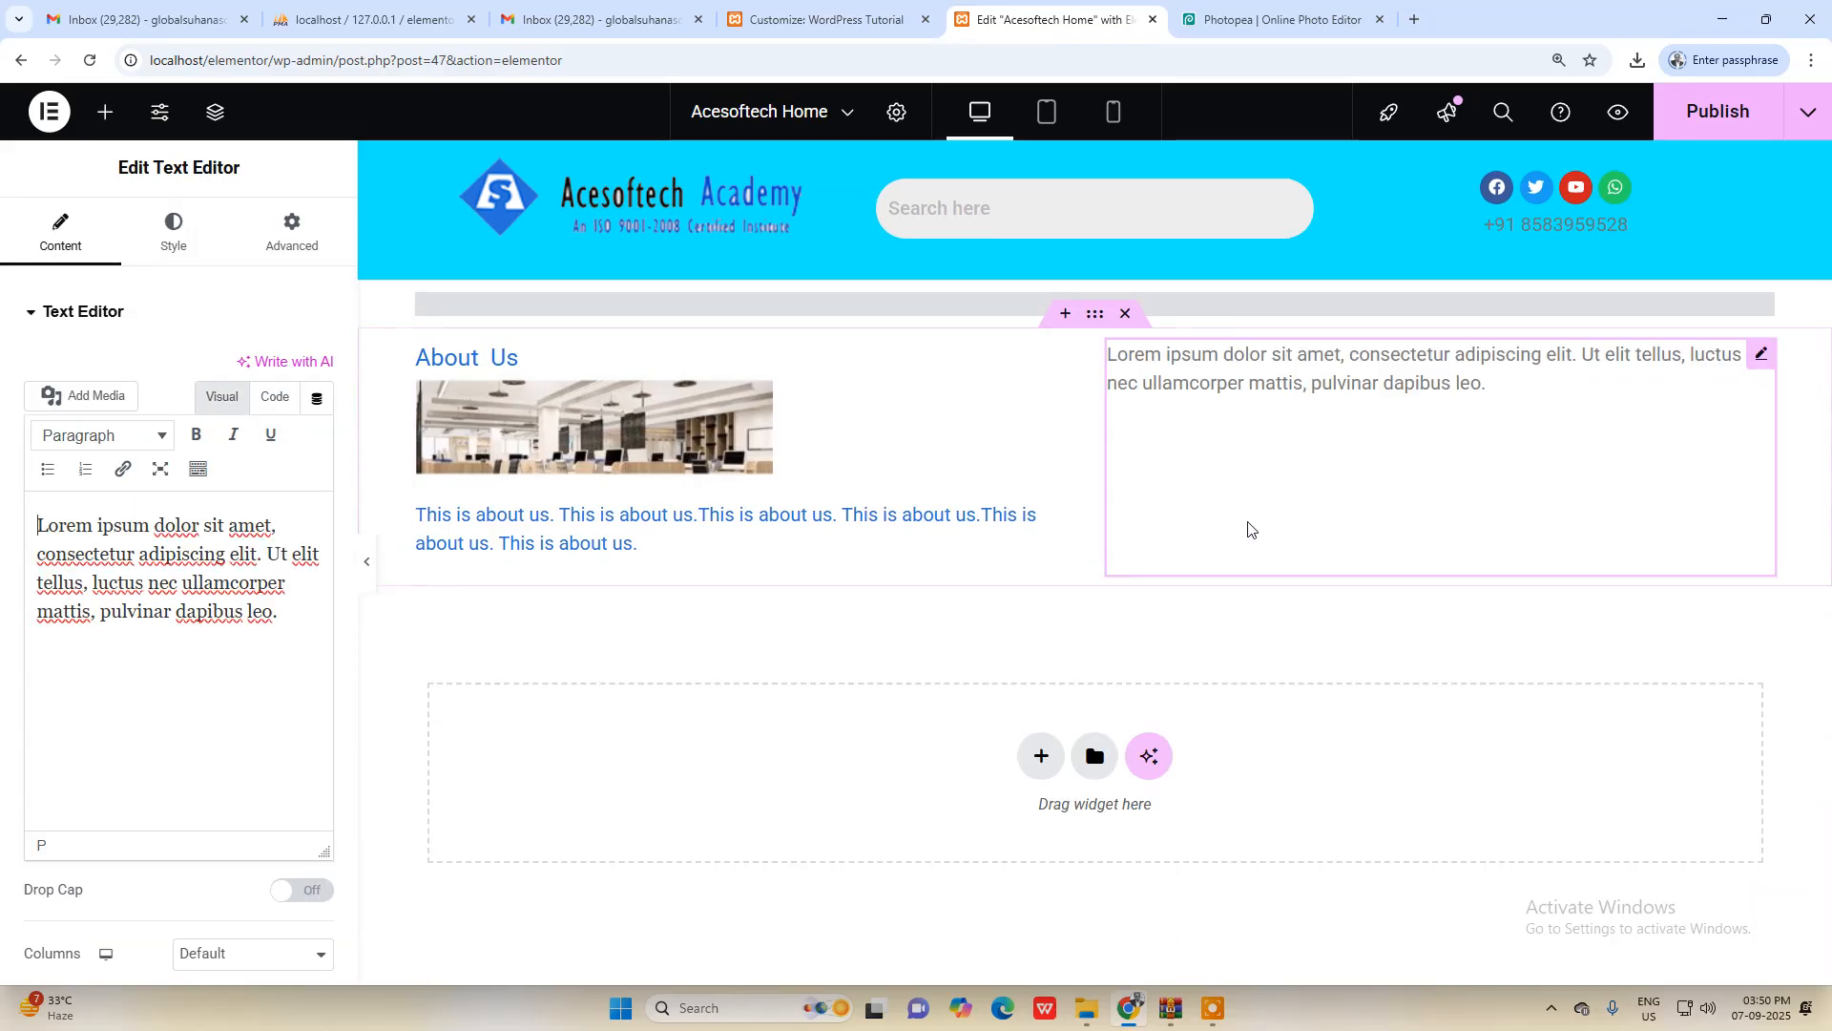
left_click(242, 570)
key("ctrl+a")
key("ctrl+v")
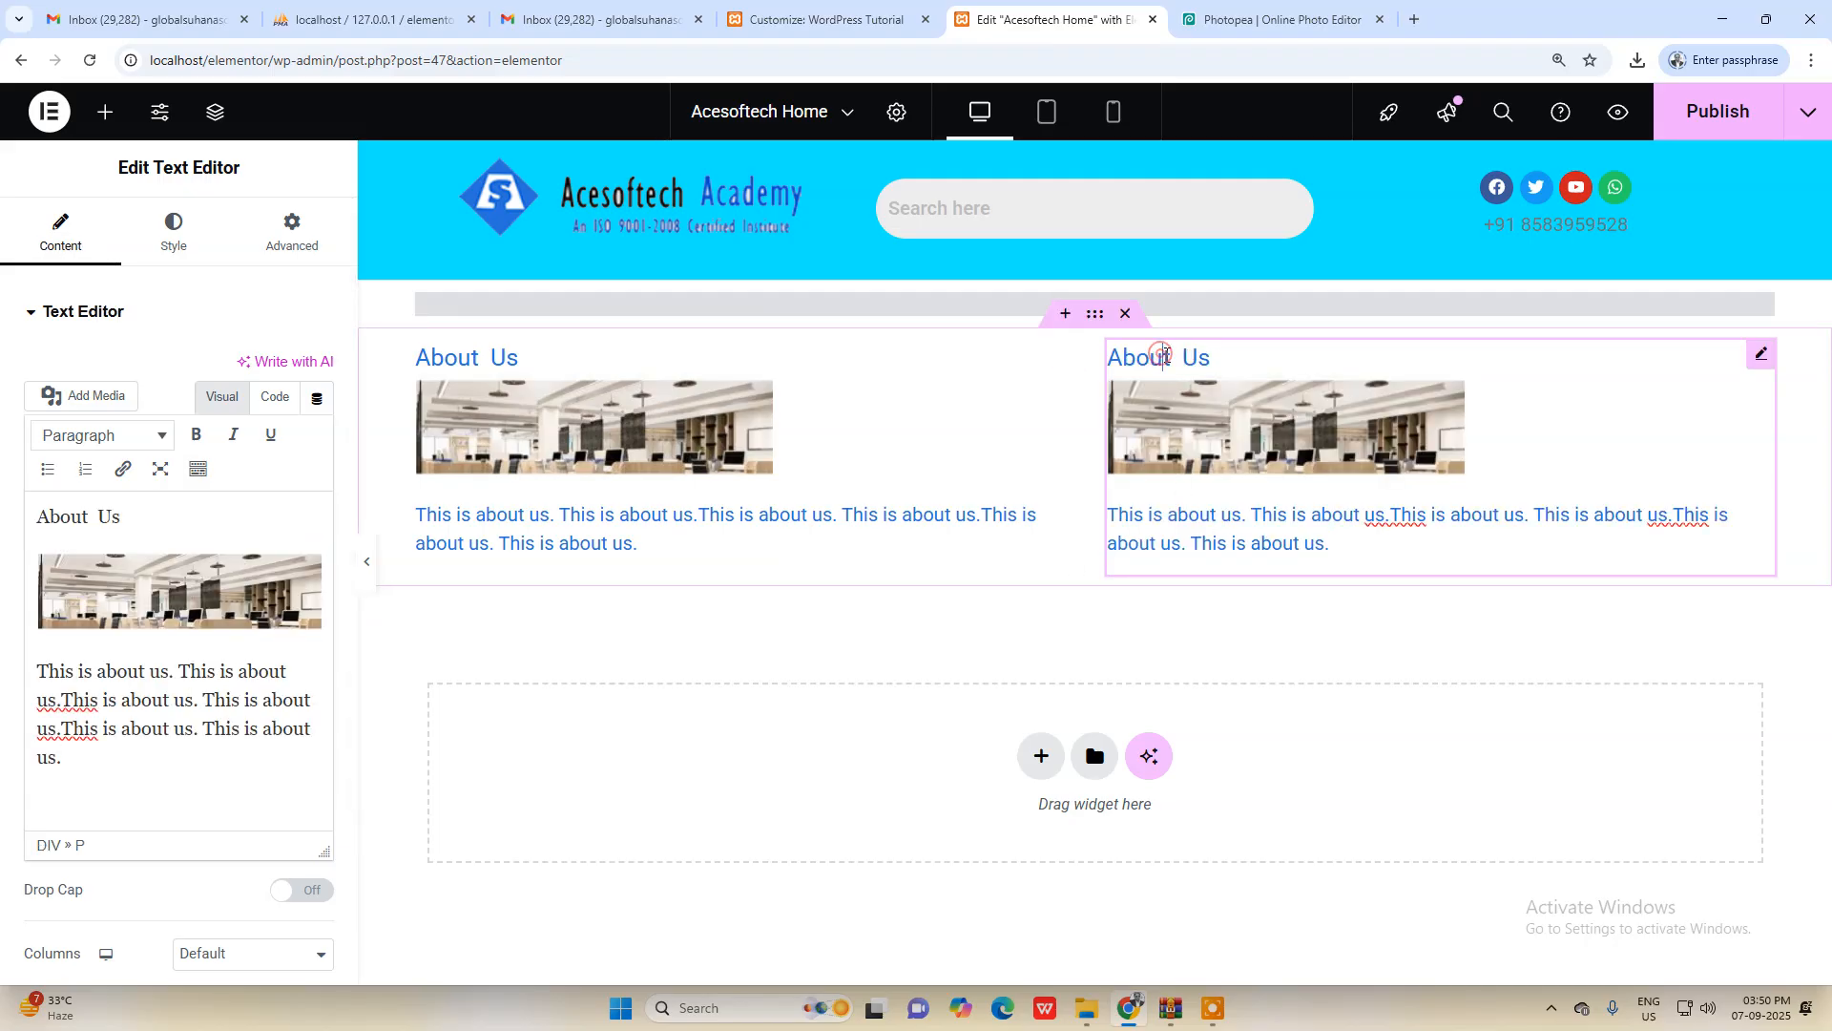
type("Why")
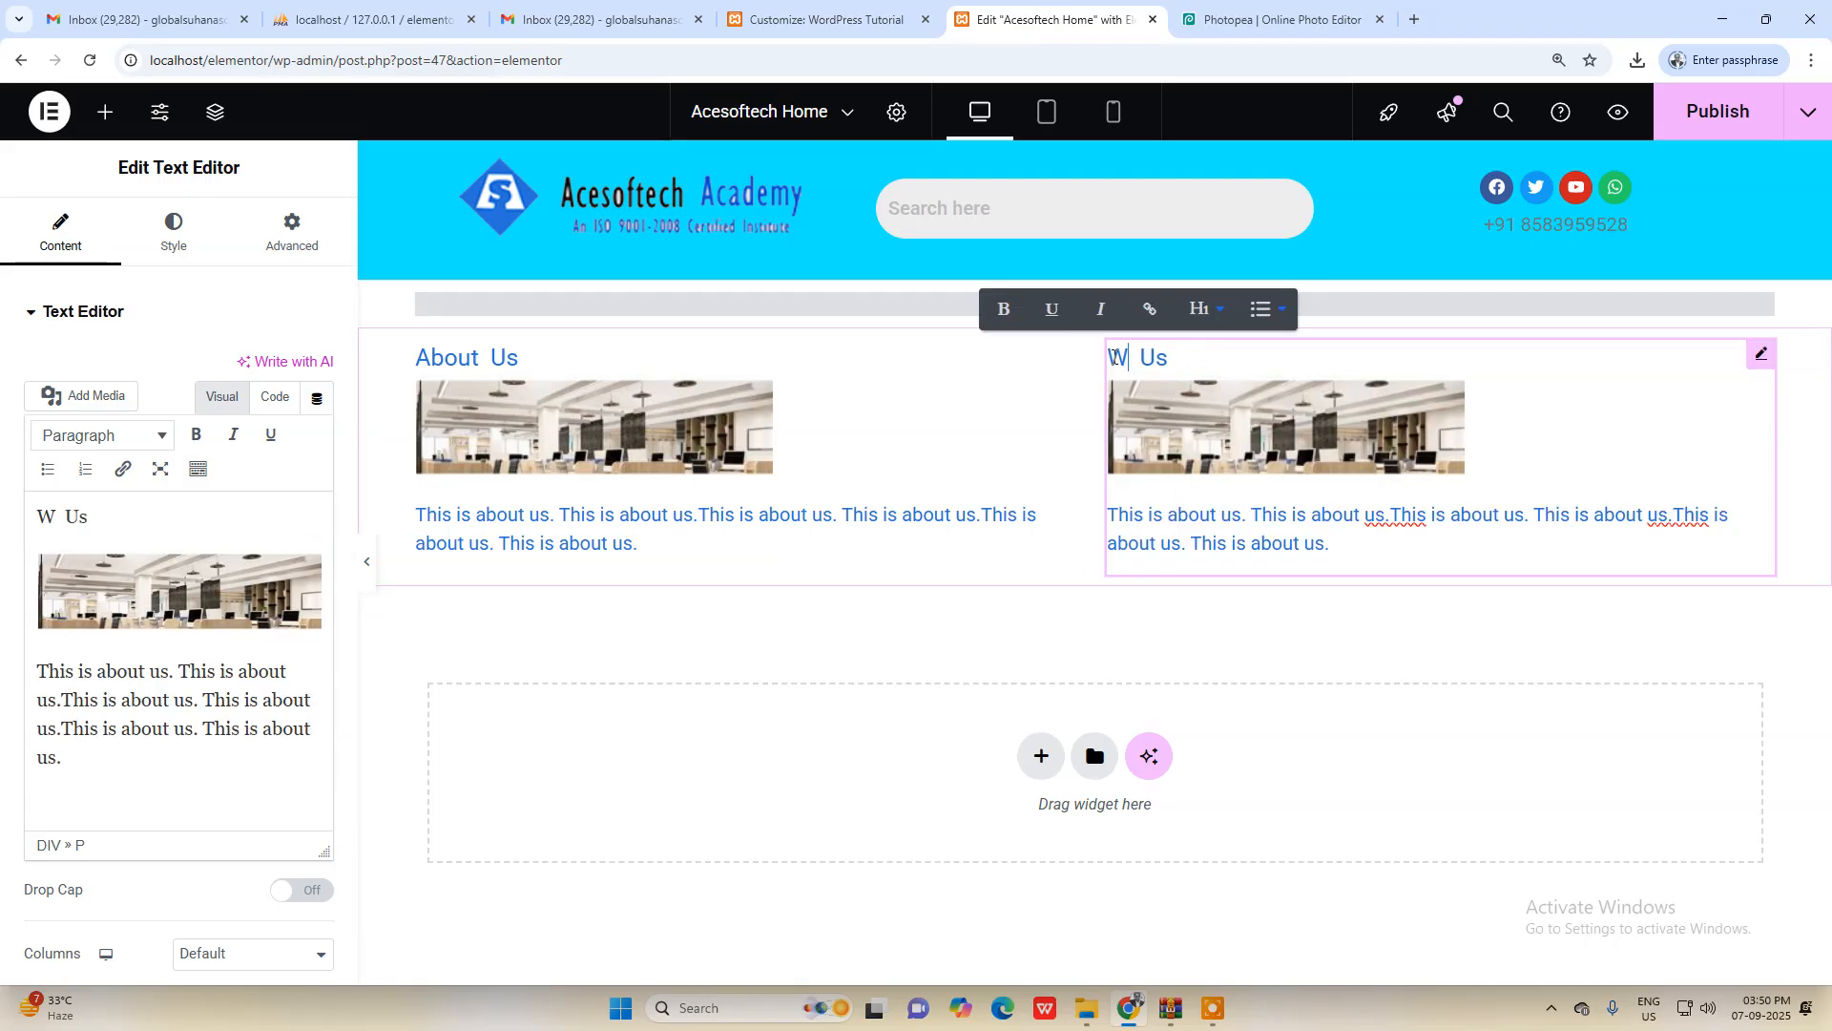
left_click(1246, 520)
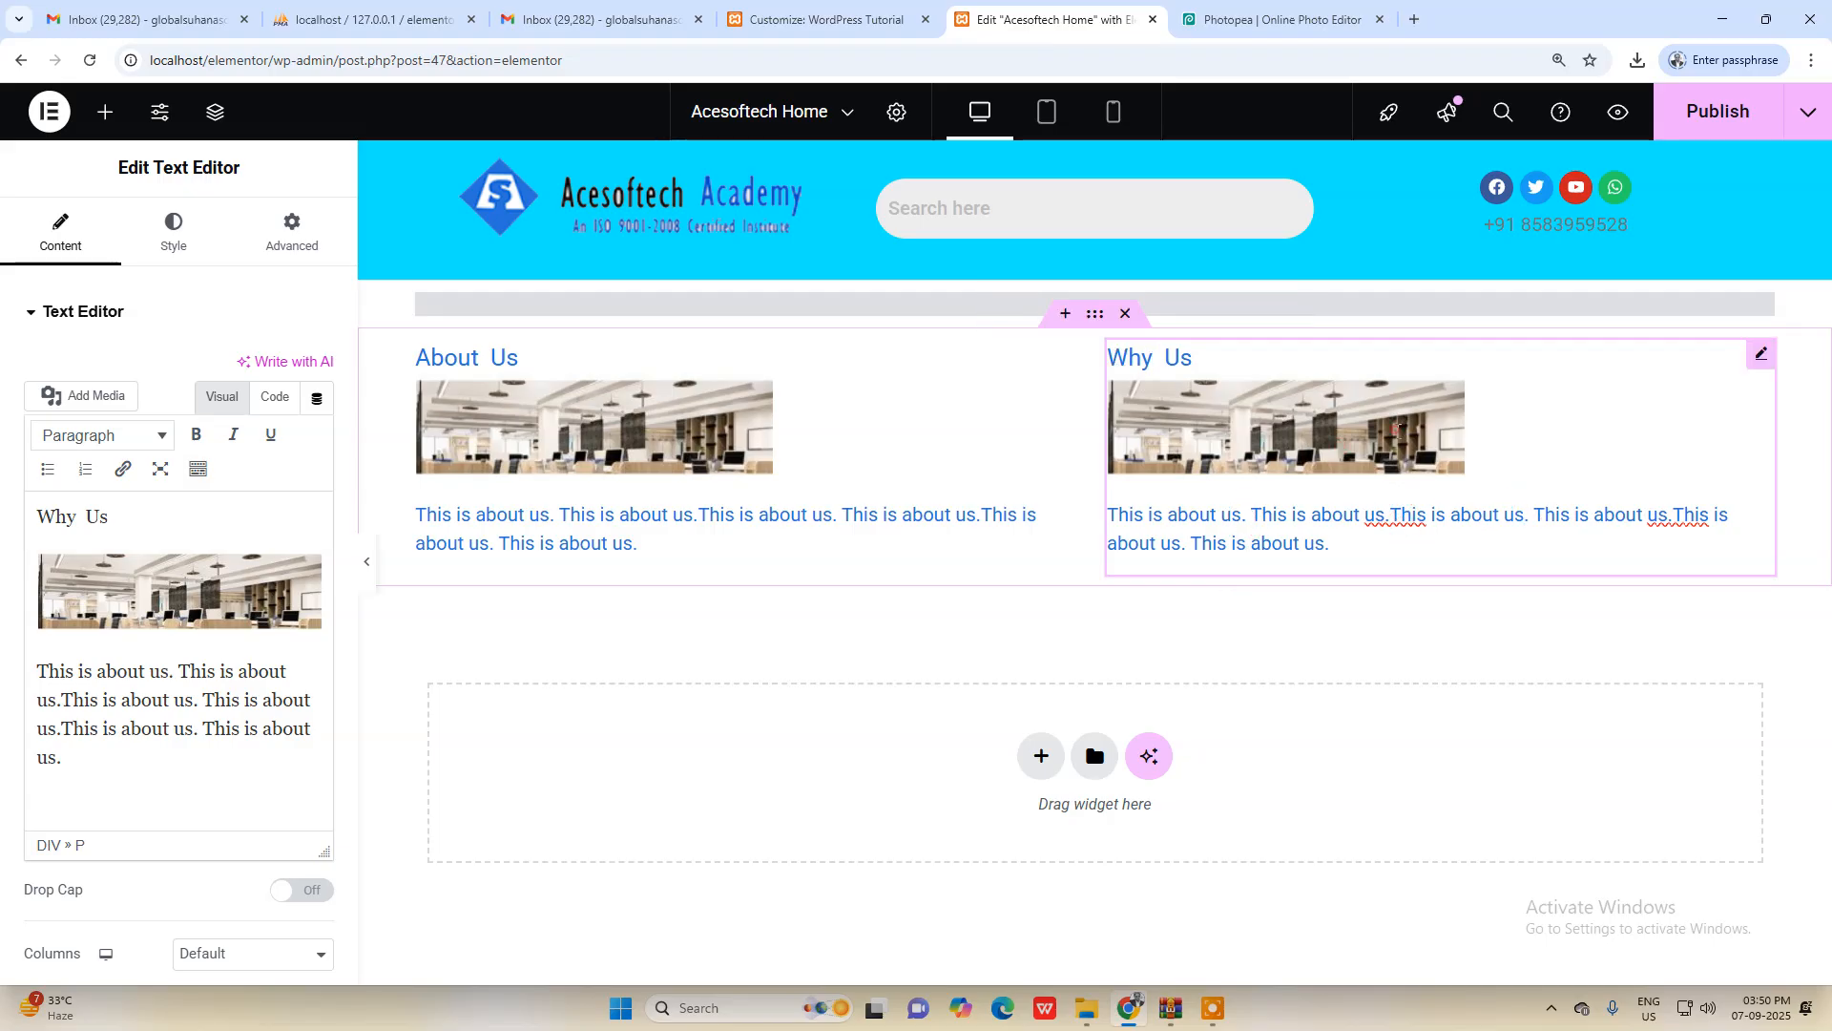
Step: Set the banner image in the Why Us text widget to Full Size – 602 × 169
left_click(229, 596)
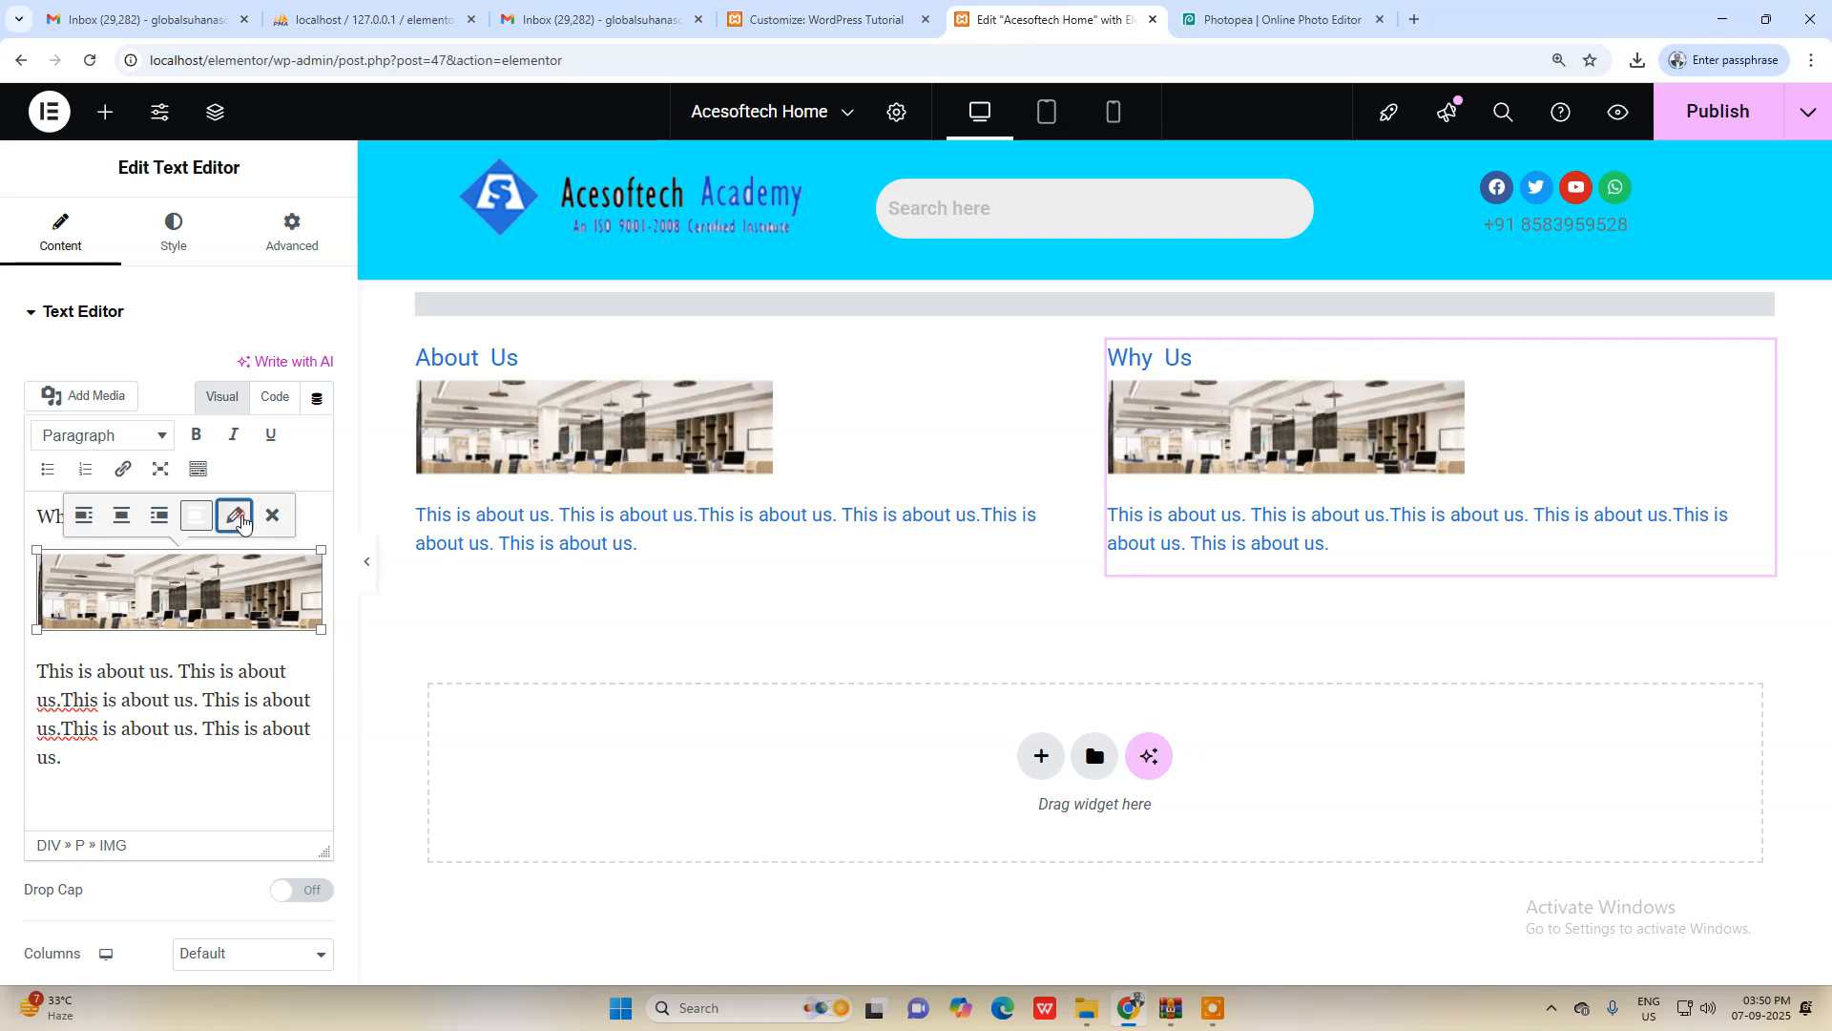
left_click(234, 516)
left_click(523, 513)
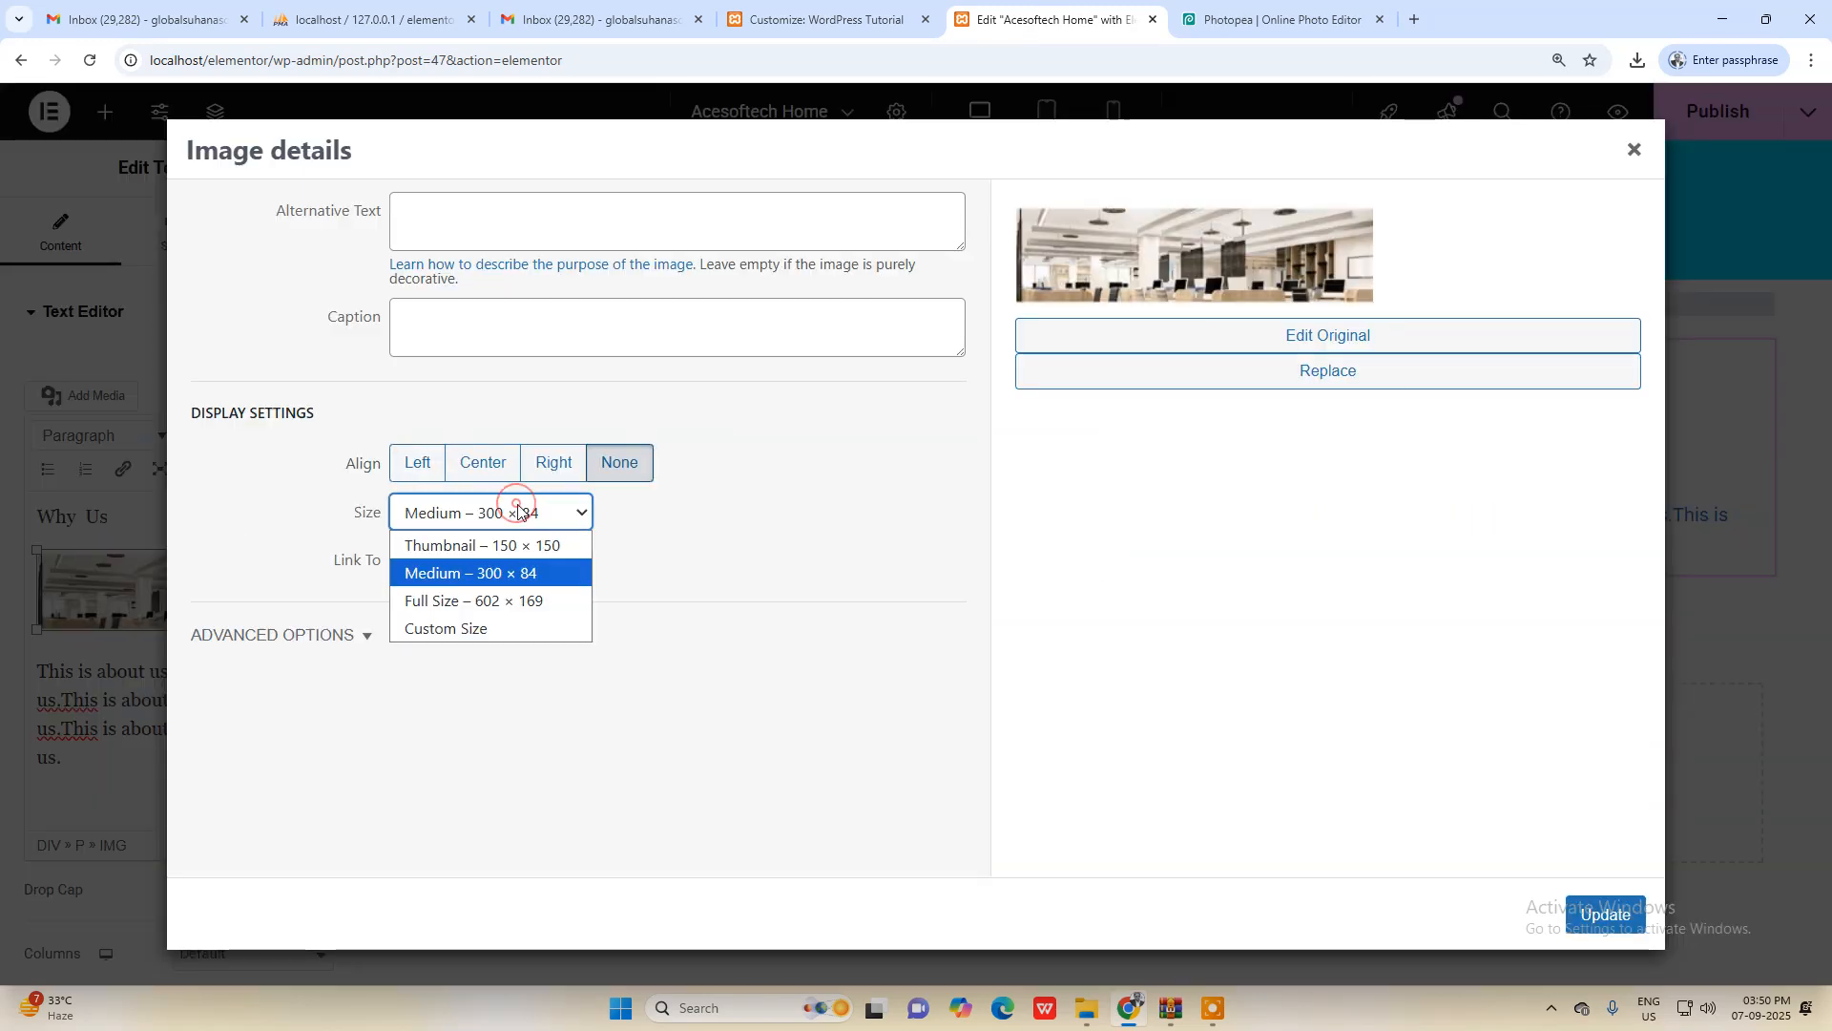
left_click(528, 597)
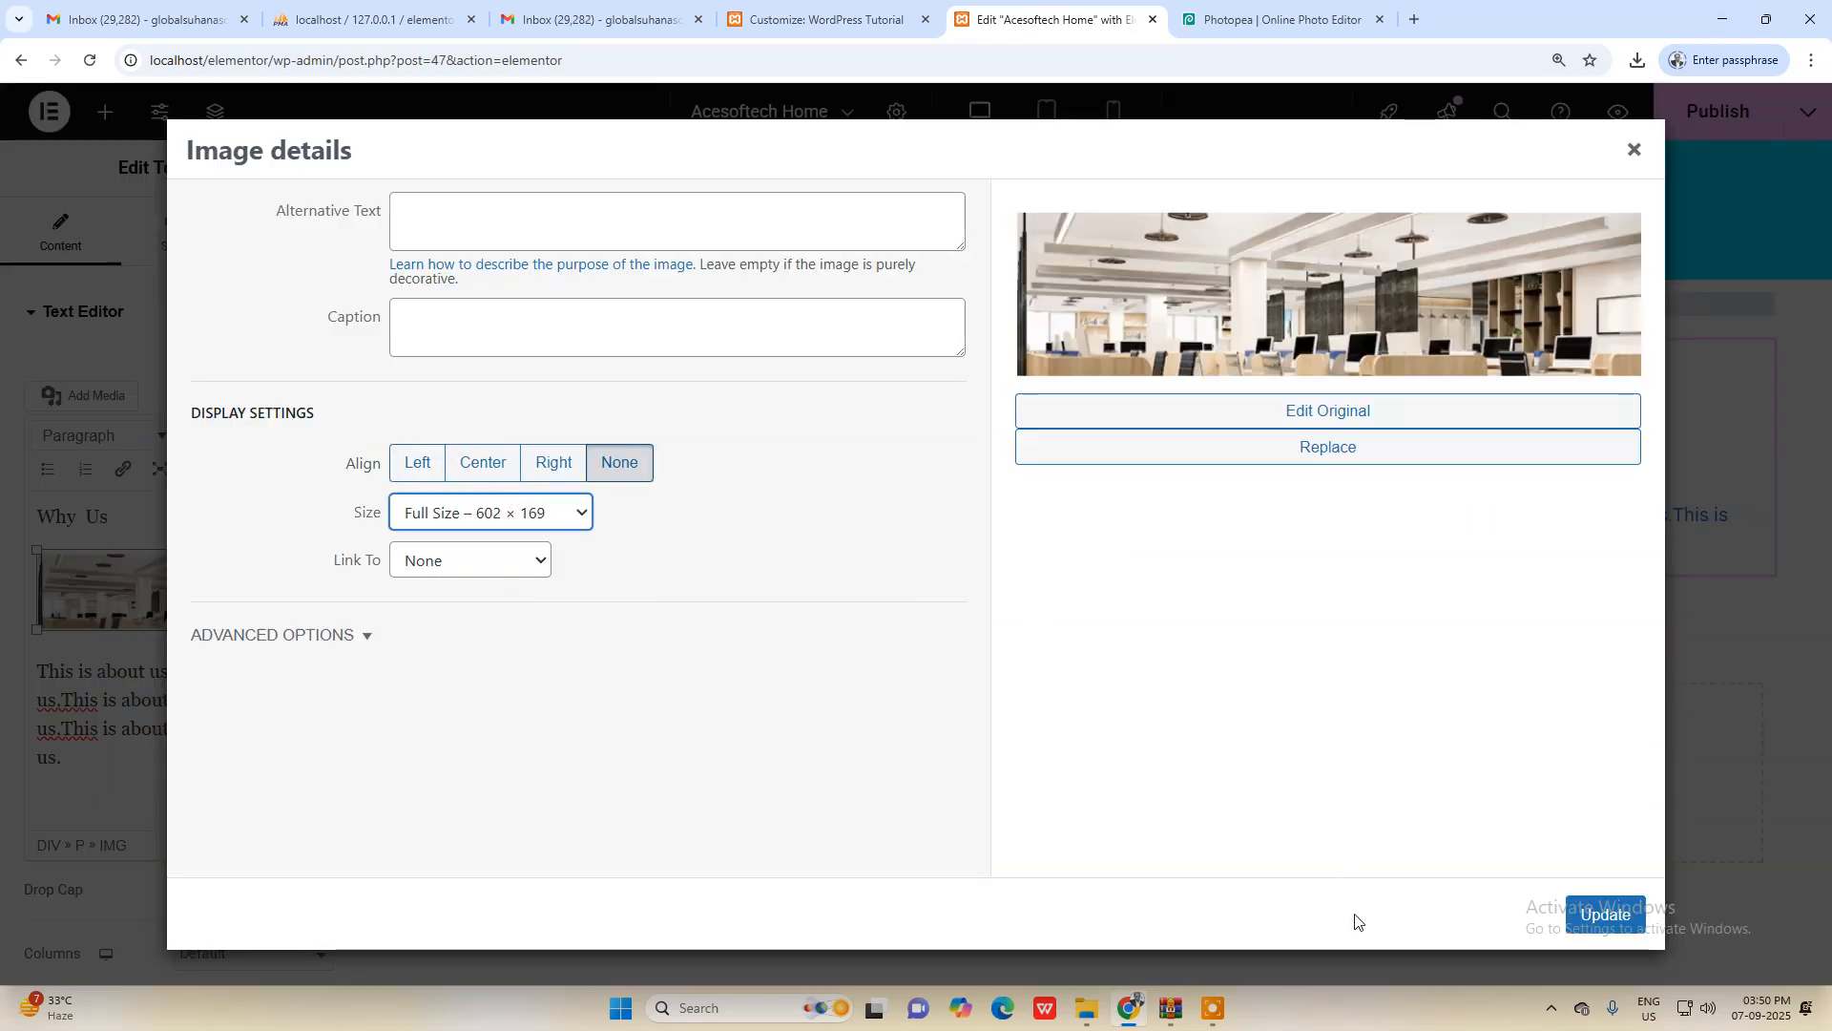
left_click(1586, 917)
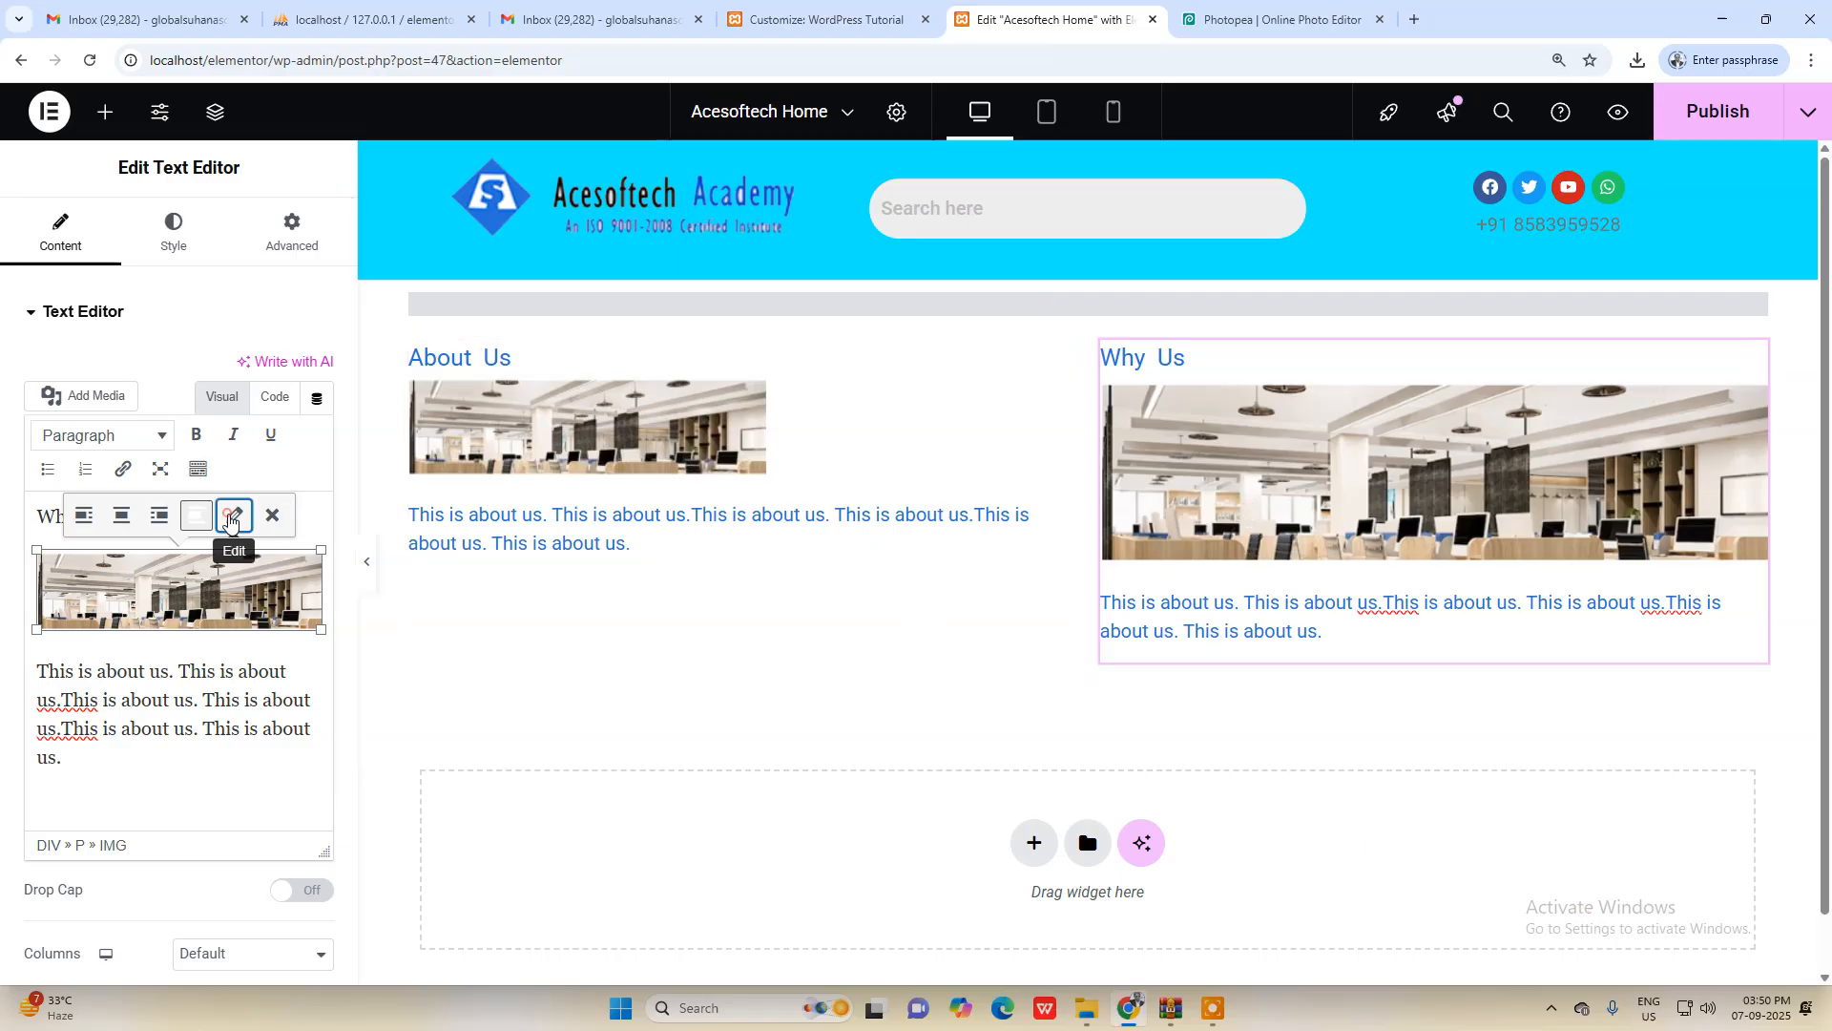
Step: Switch the Why Us banner image to Custom Size, reduce its width slightly below the column width, and update it
left_click(233, 517)
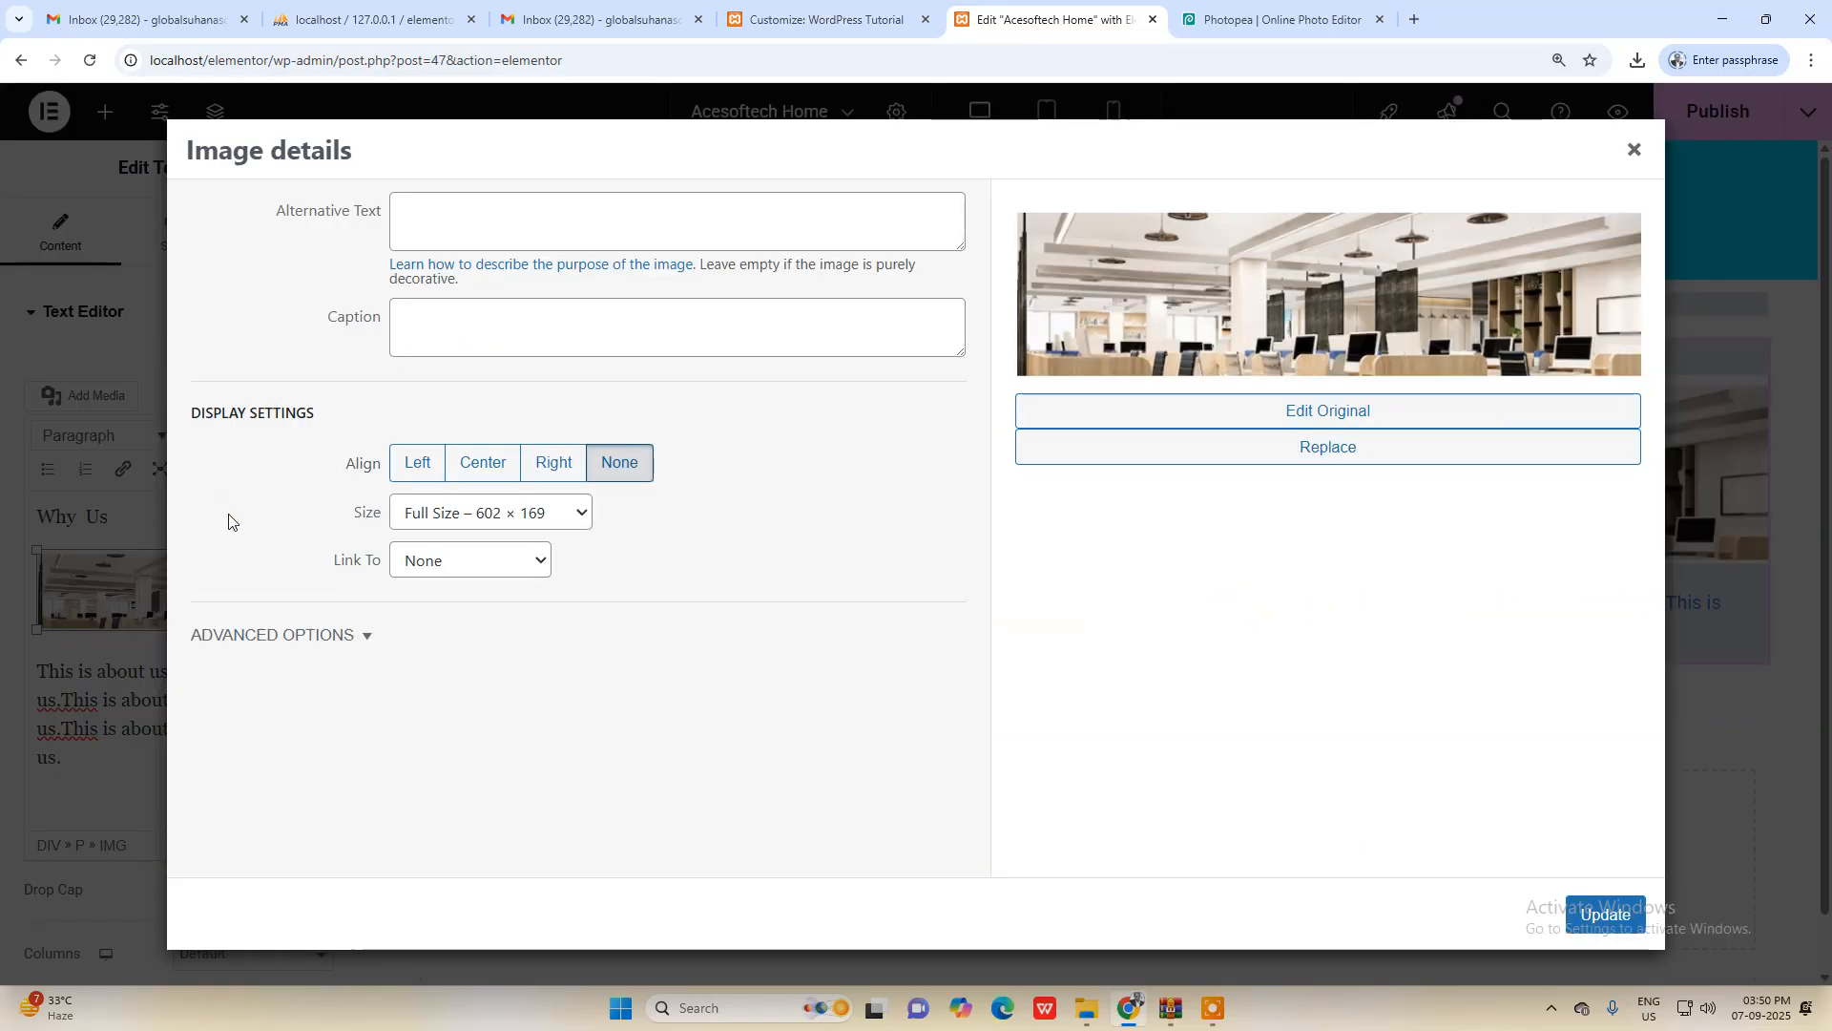
left_click(471, 525)
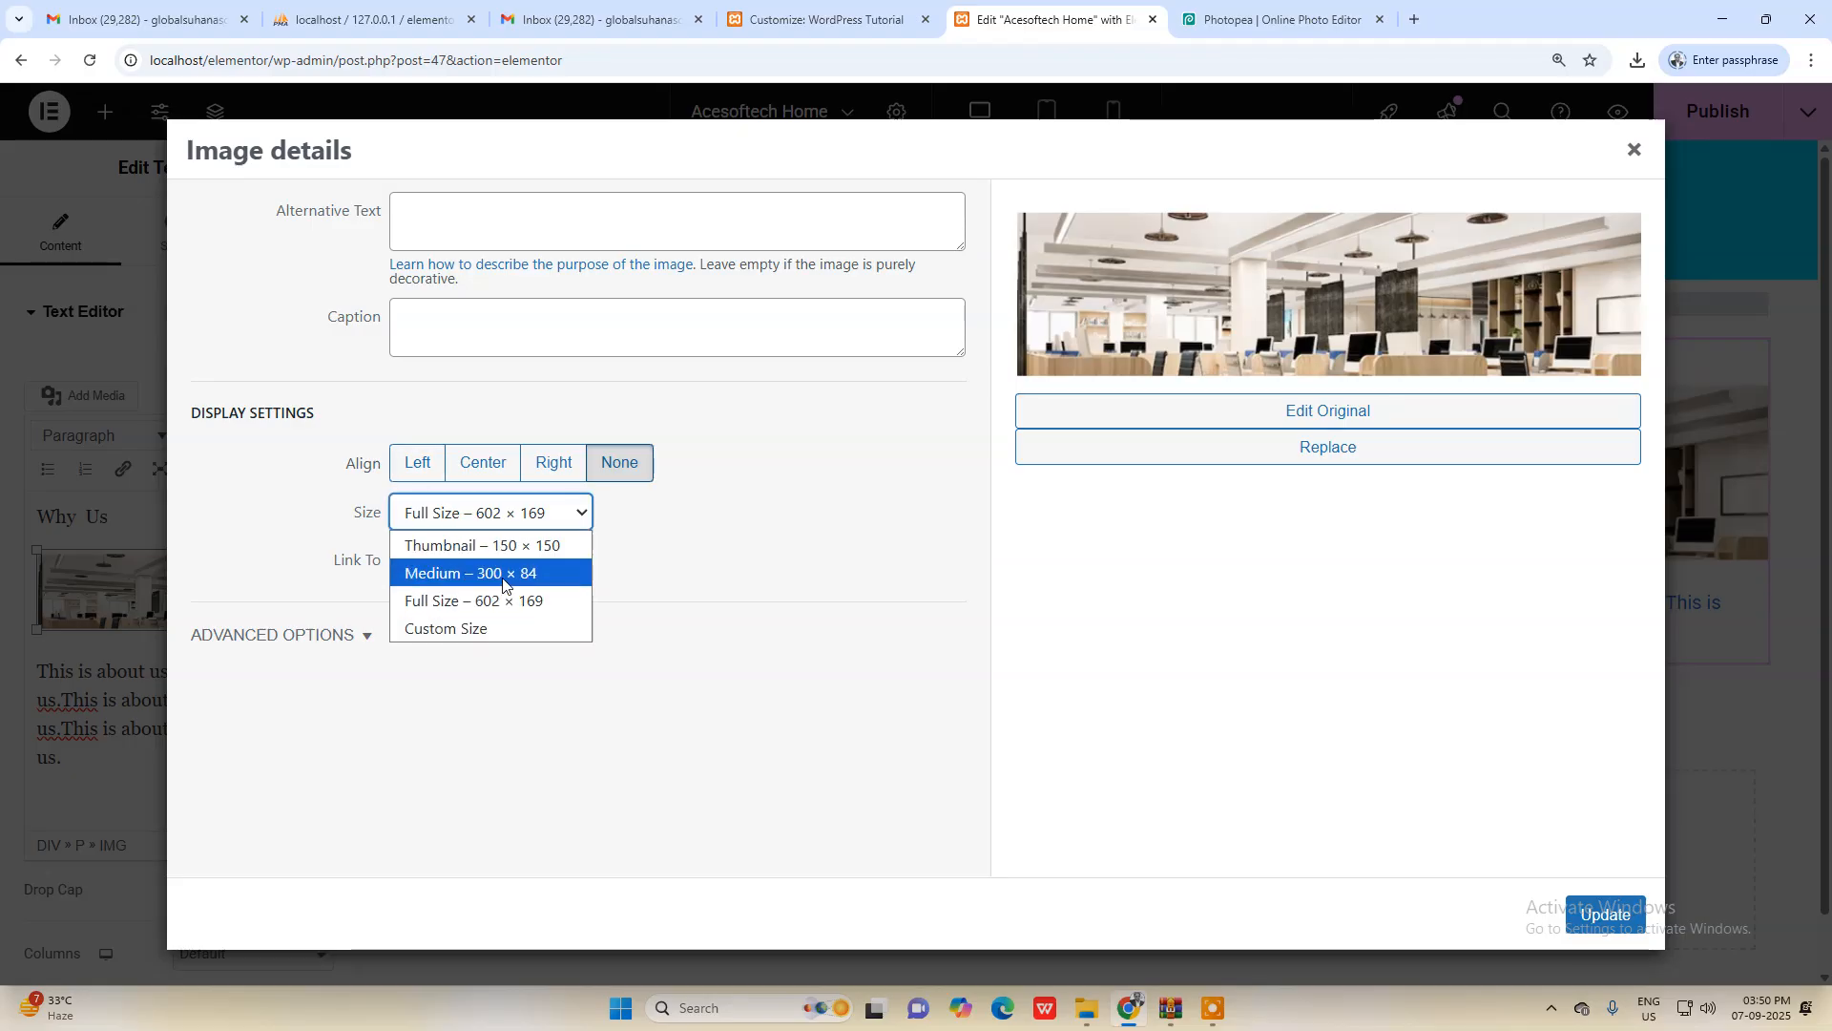
left_click(498, 628)
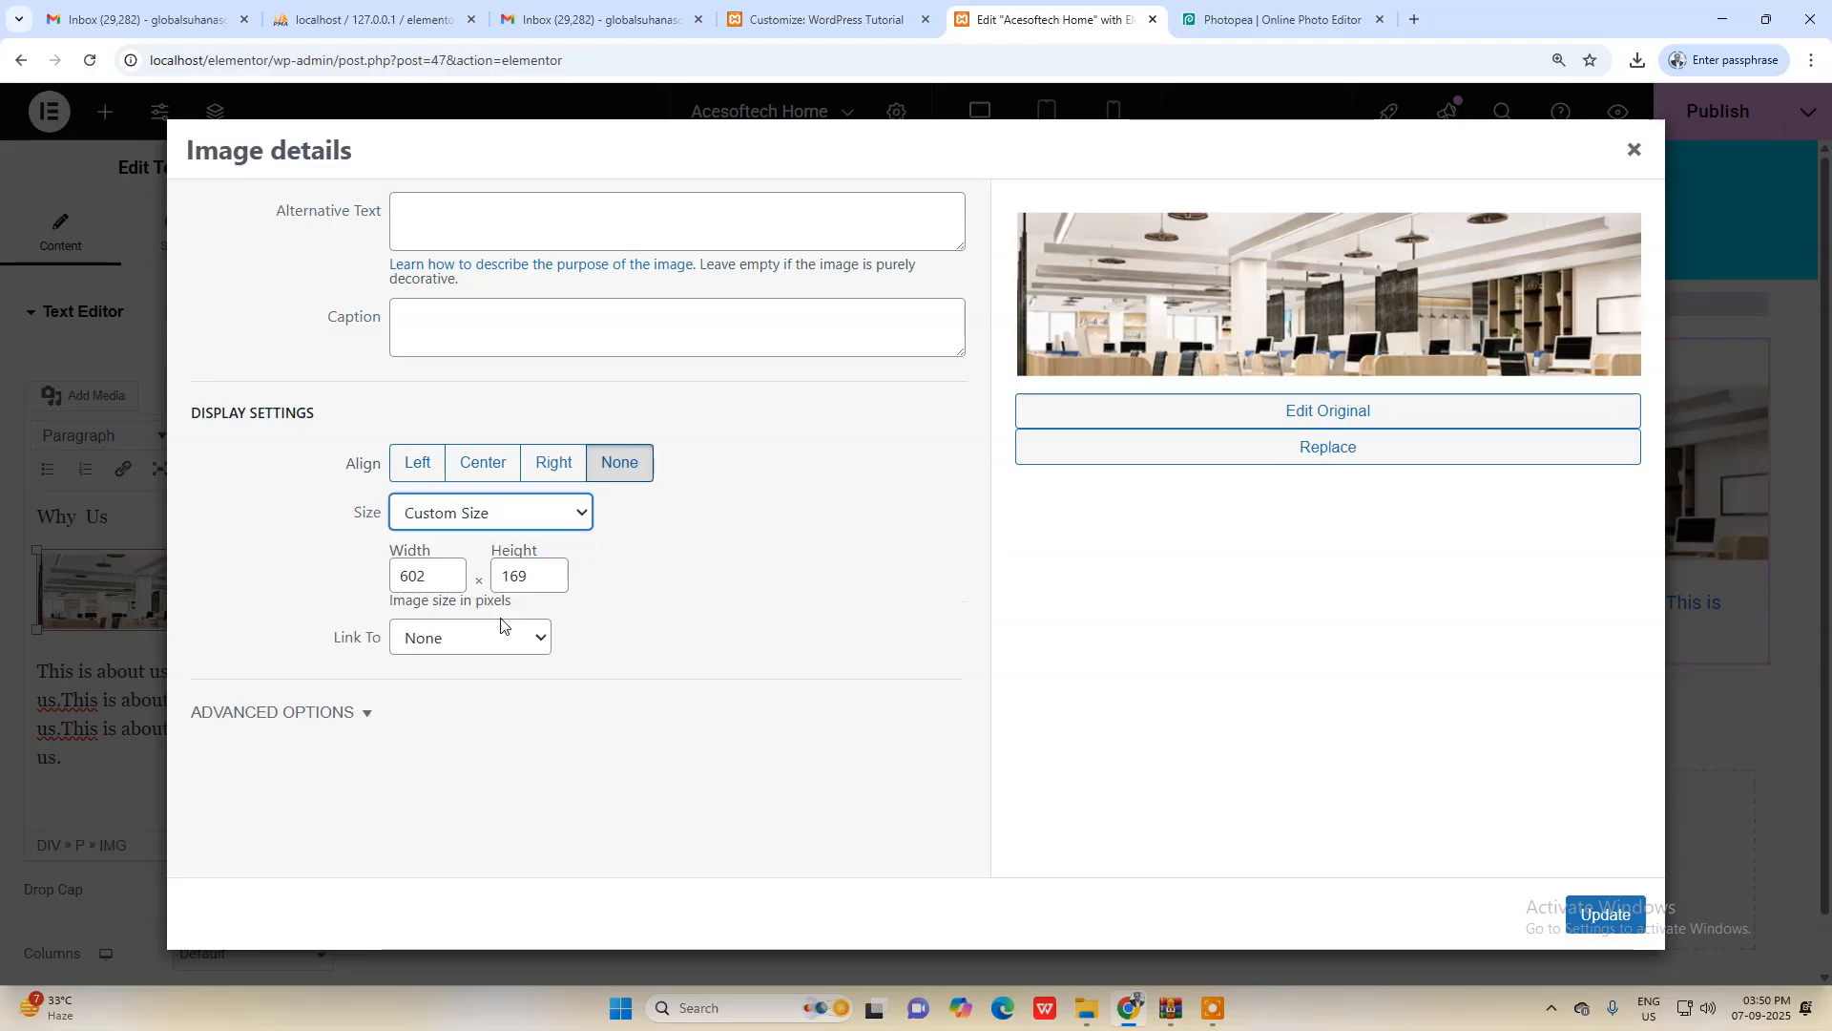
left_click(448, 567)
left_click(449, 569)
left_click(449, 569)
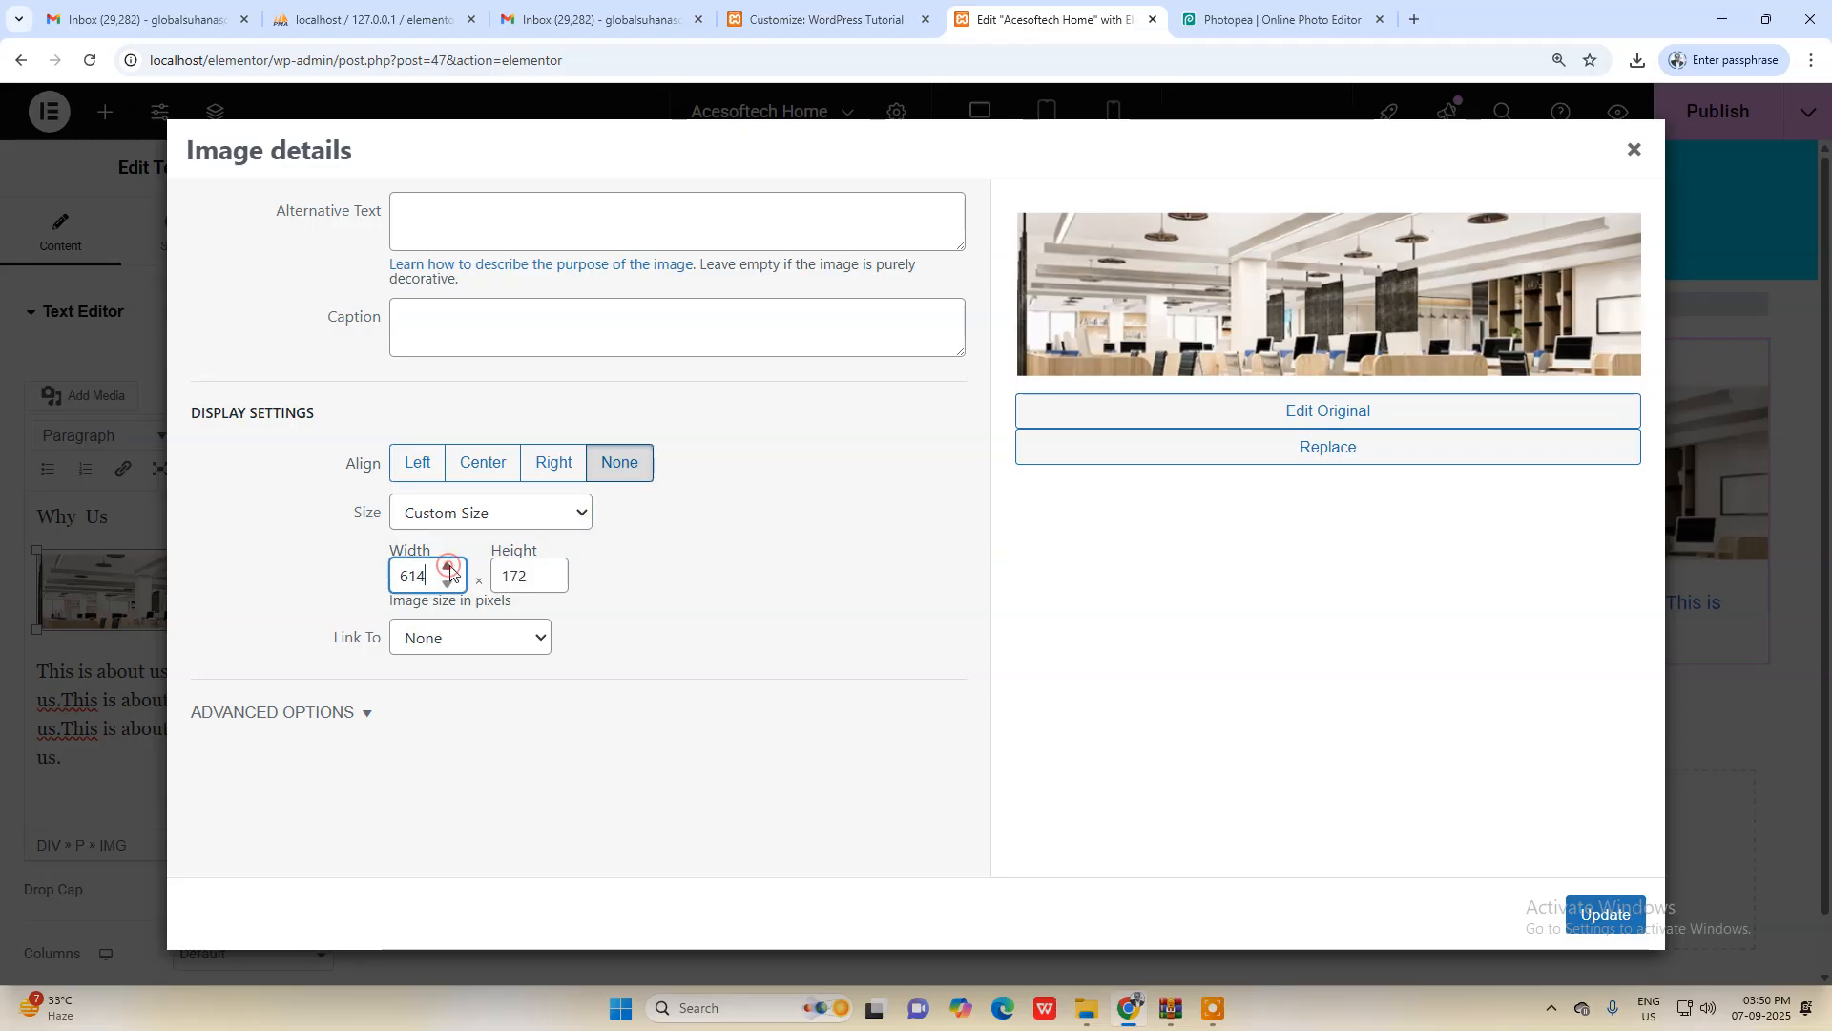
left_click(447, 583)
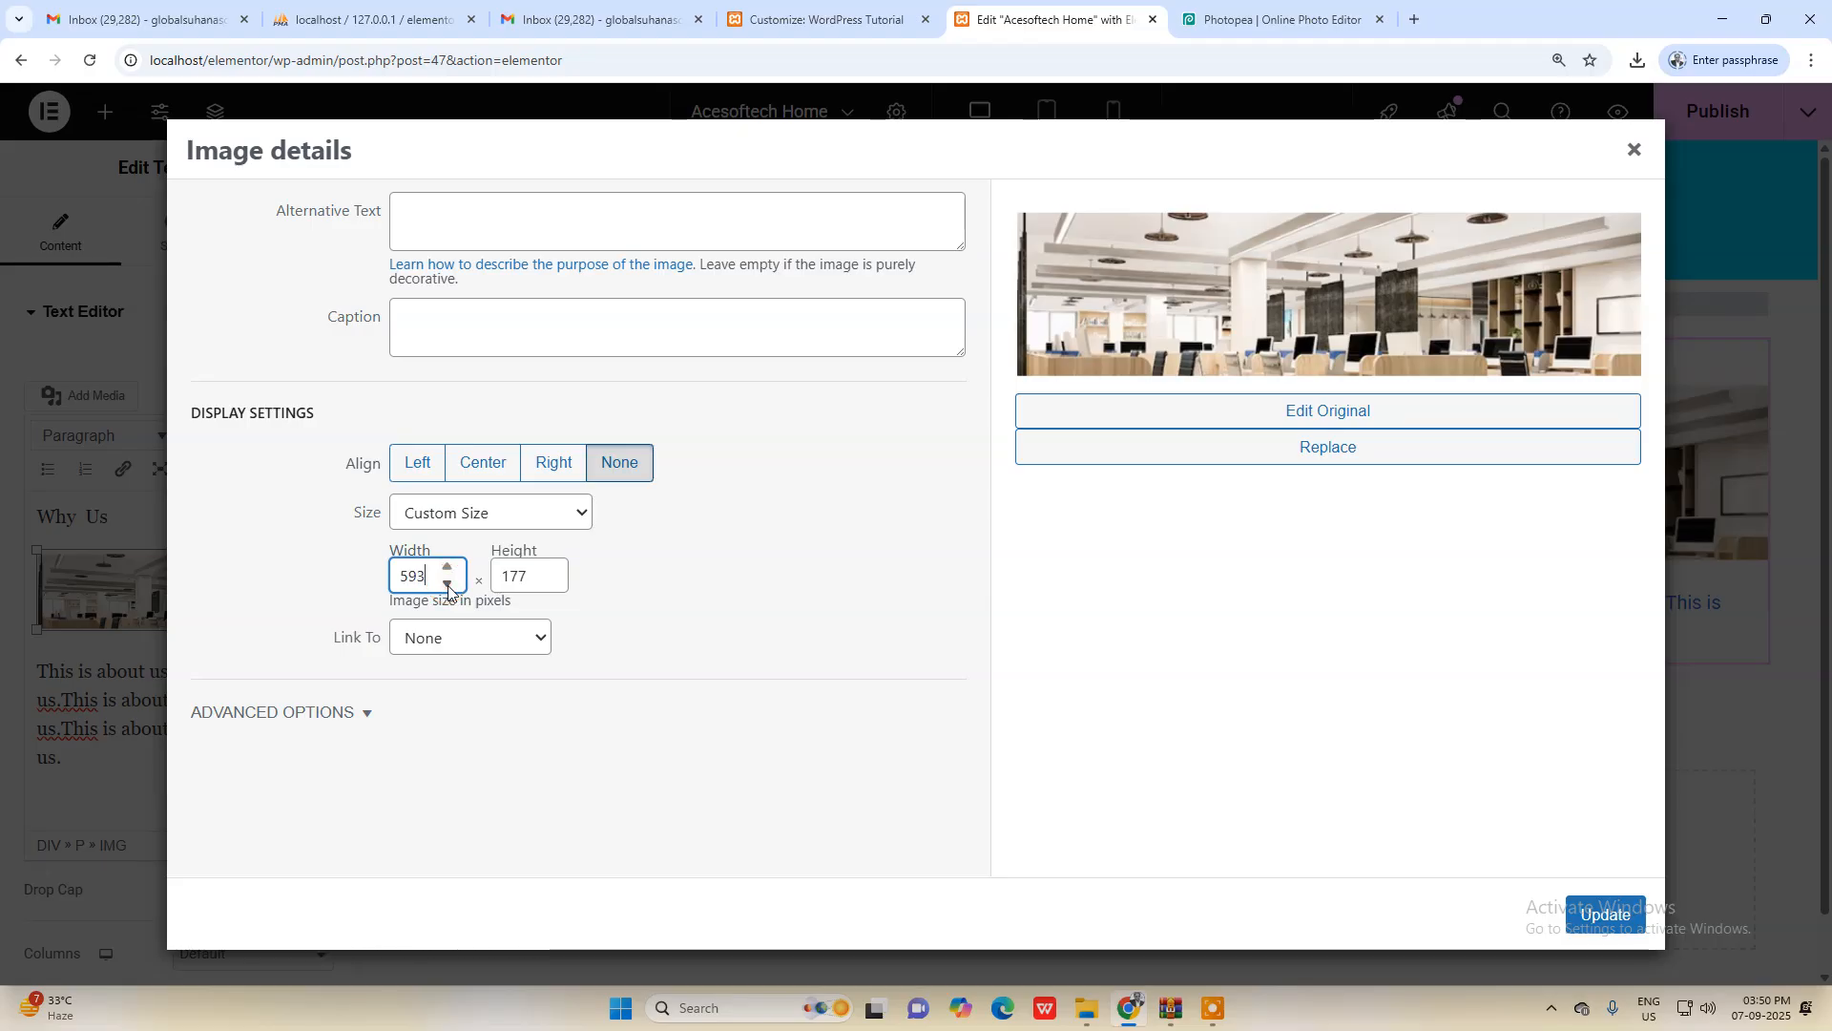
left_click(448, 583)
left_click(447, 583)
left_click(1606, 915)
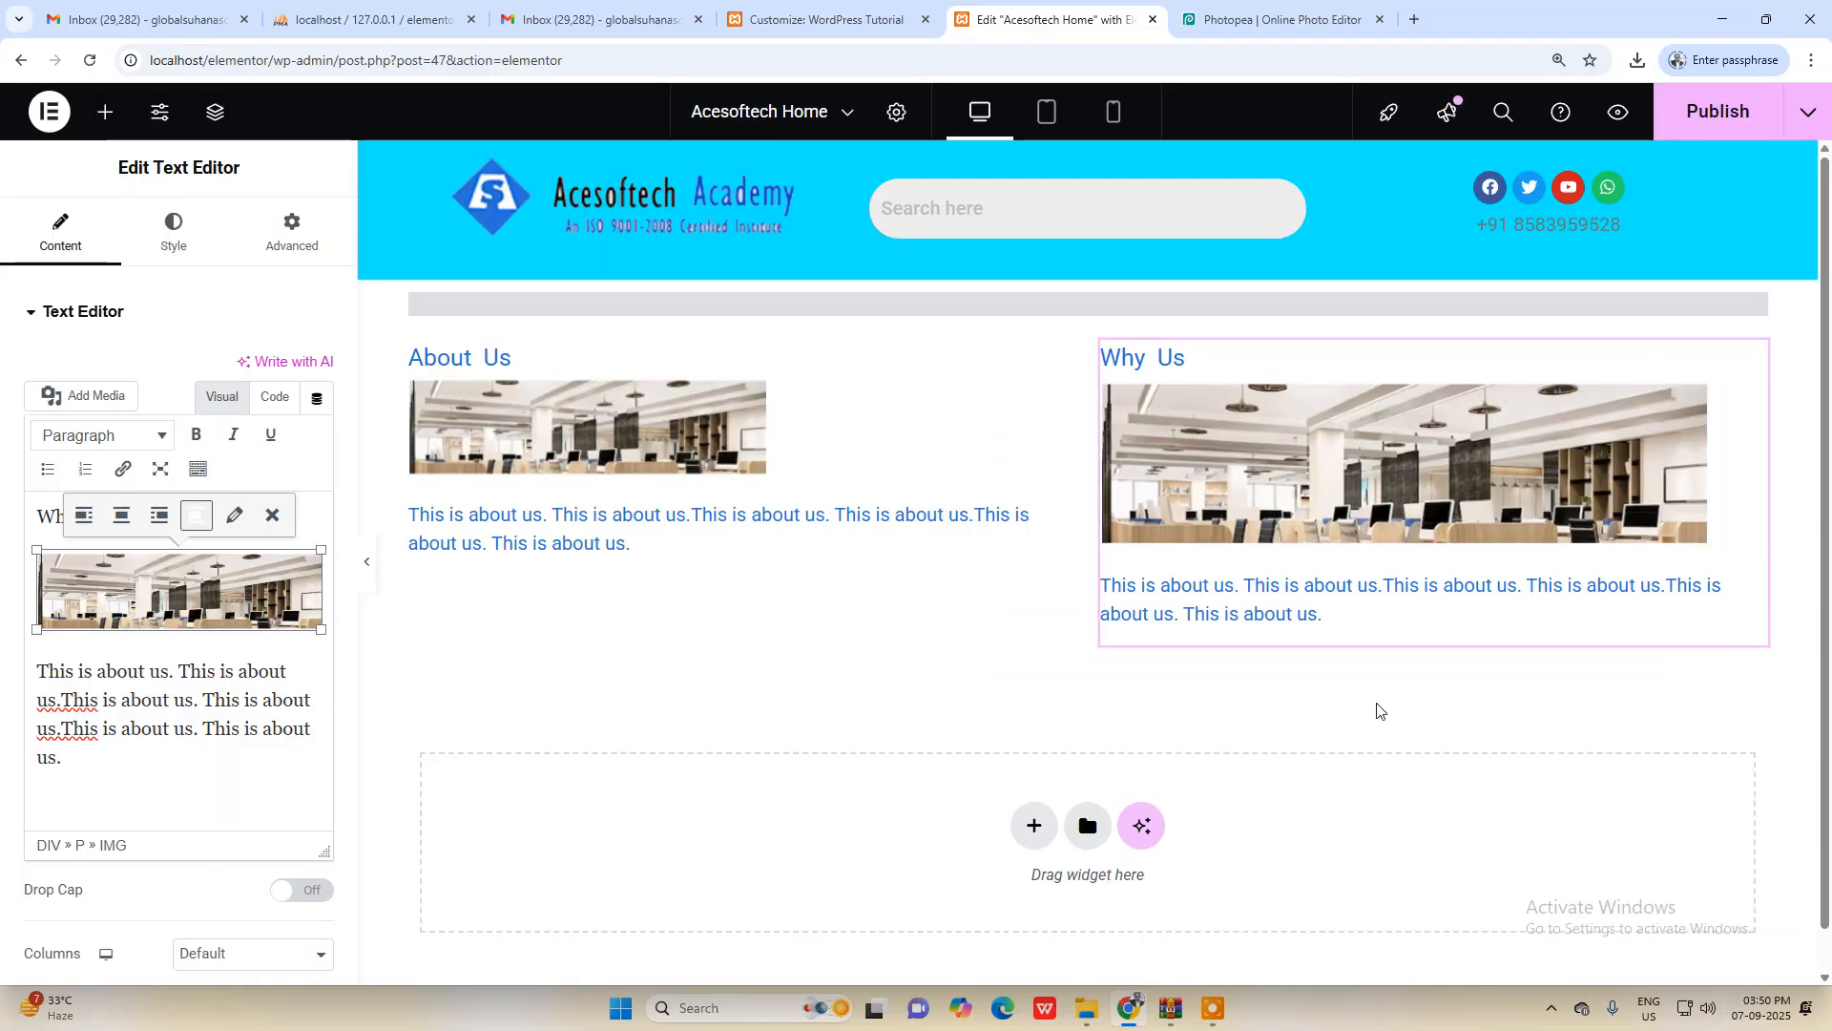
Step: Set the column and row gaps of the About Us and Why Us grid container to 0 px, and publish the page
left_click(964, 512)
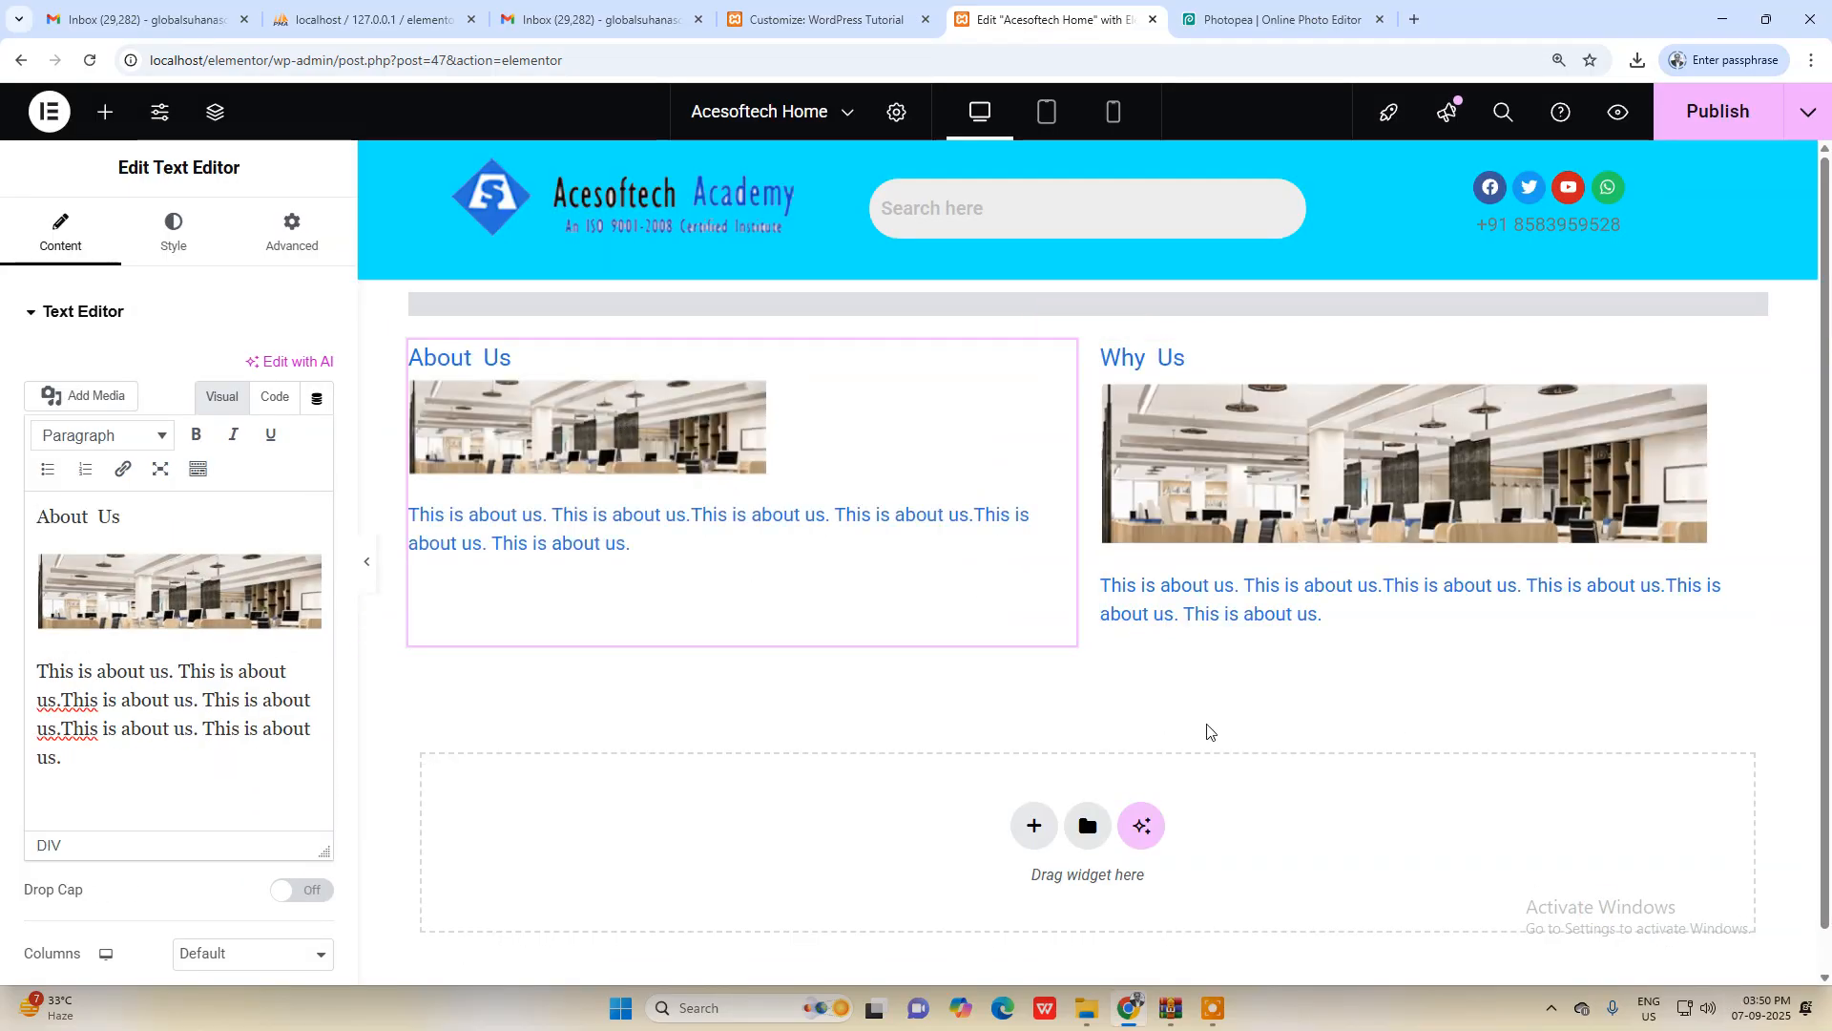
scroll(920, 638, "down", 2)
scroll(920, 638, "up", 2)
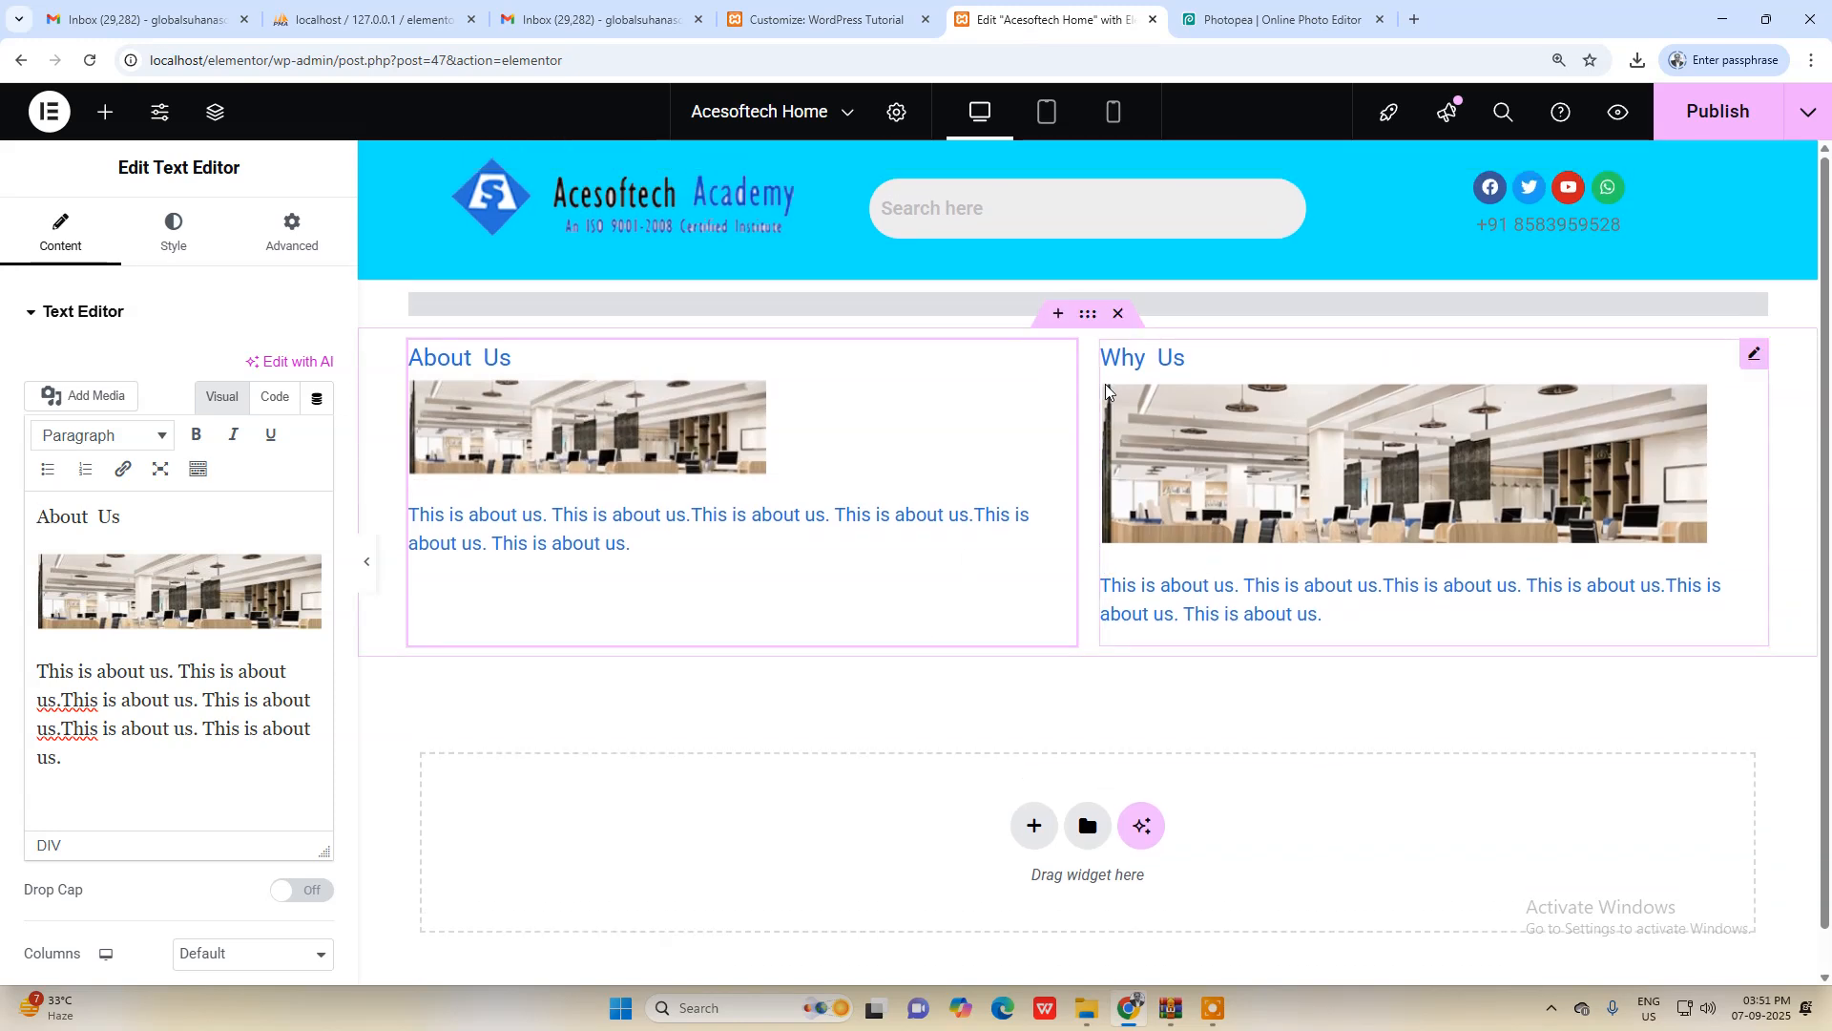
left_click(1085, 321)
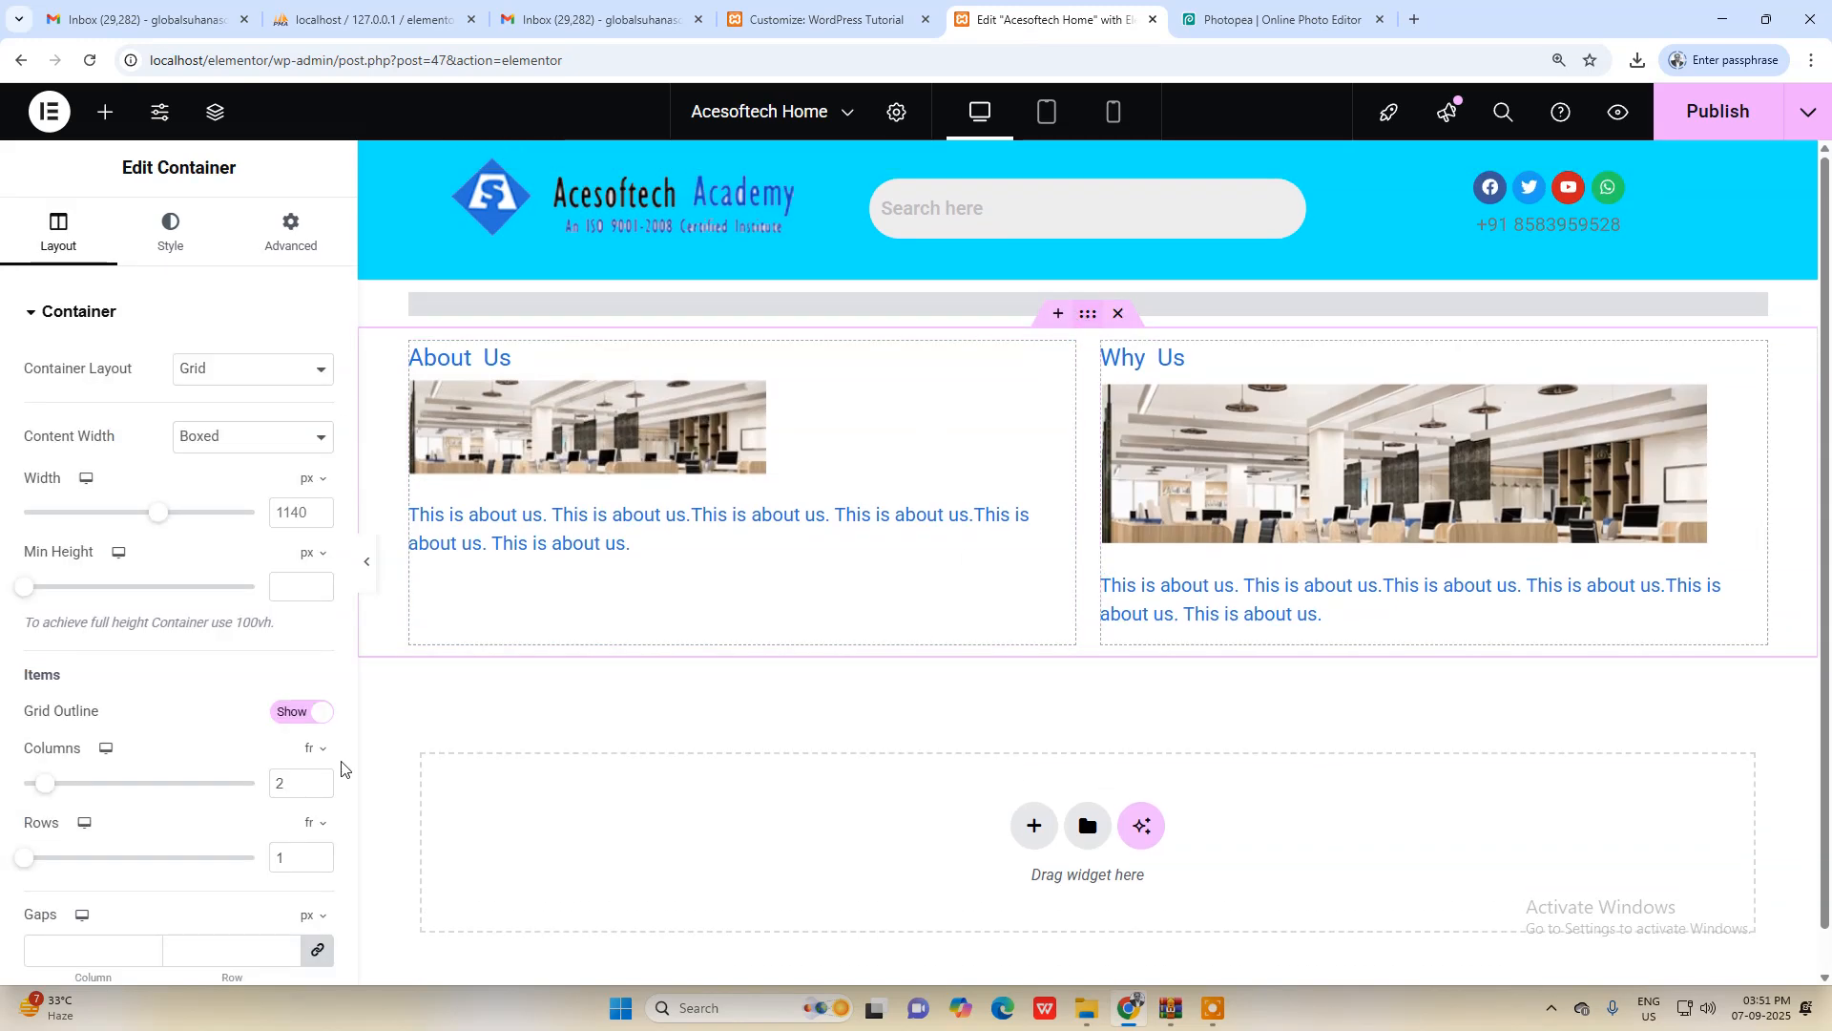
scroll(250, 790, "down", 2)
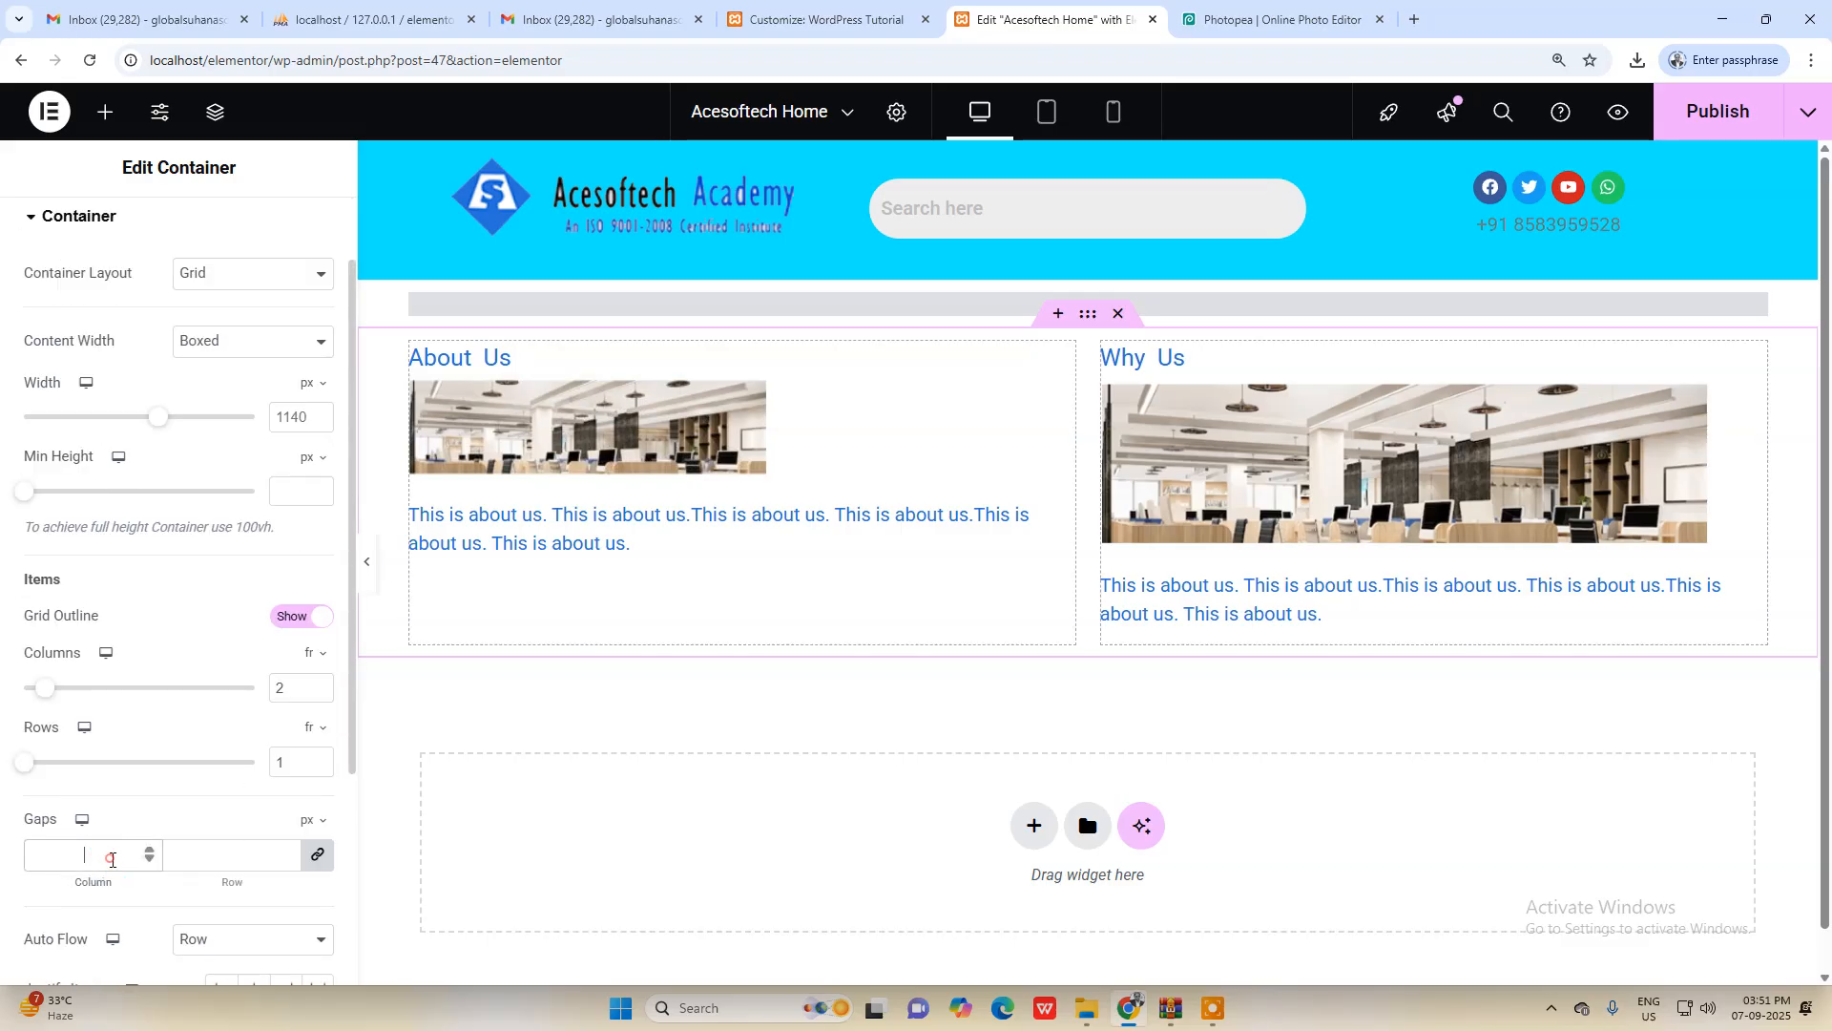
left_click(113, 857)
type("0")
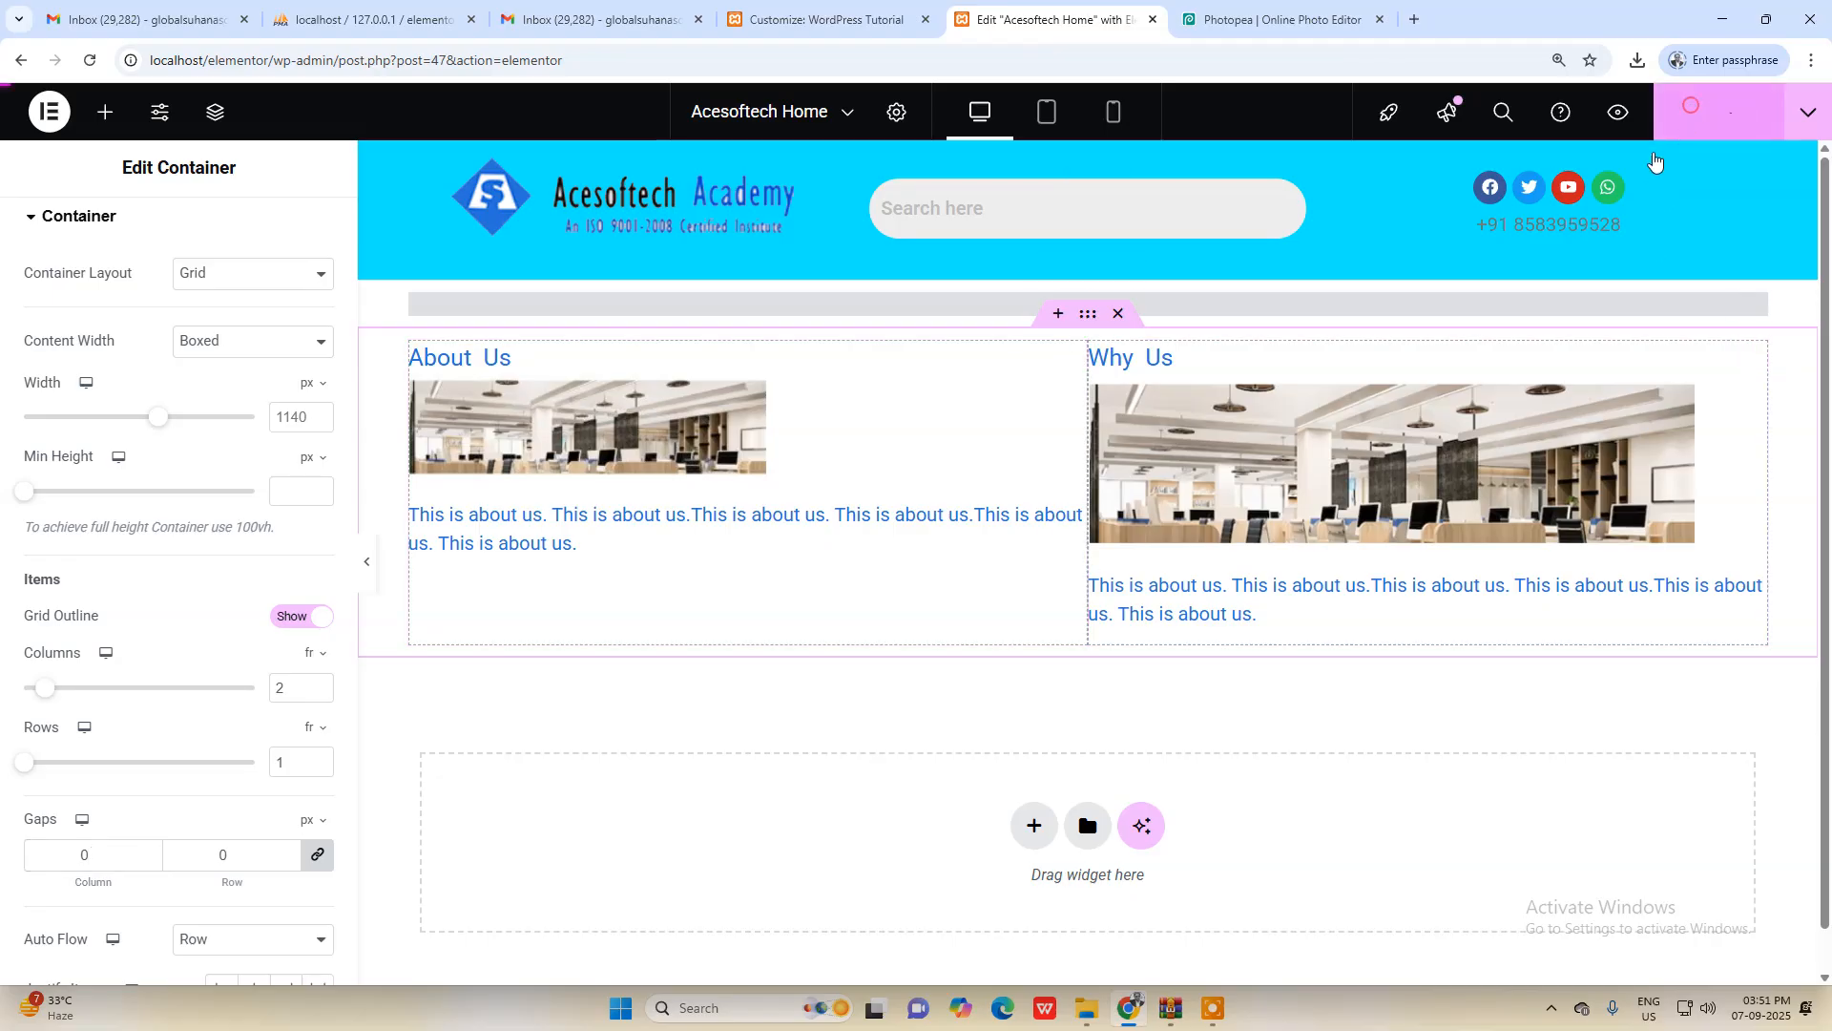
Step: Check the Our courses section in the Photopea mockup and return to the Elementor editor
left_click(1242, 20)
scroll(871, 604, "down", 2)
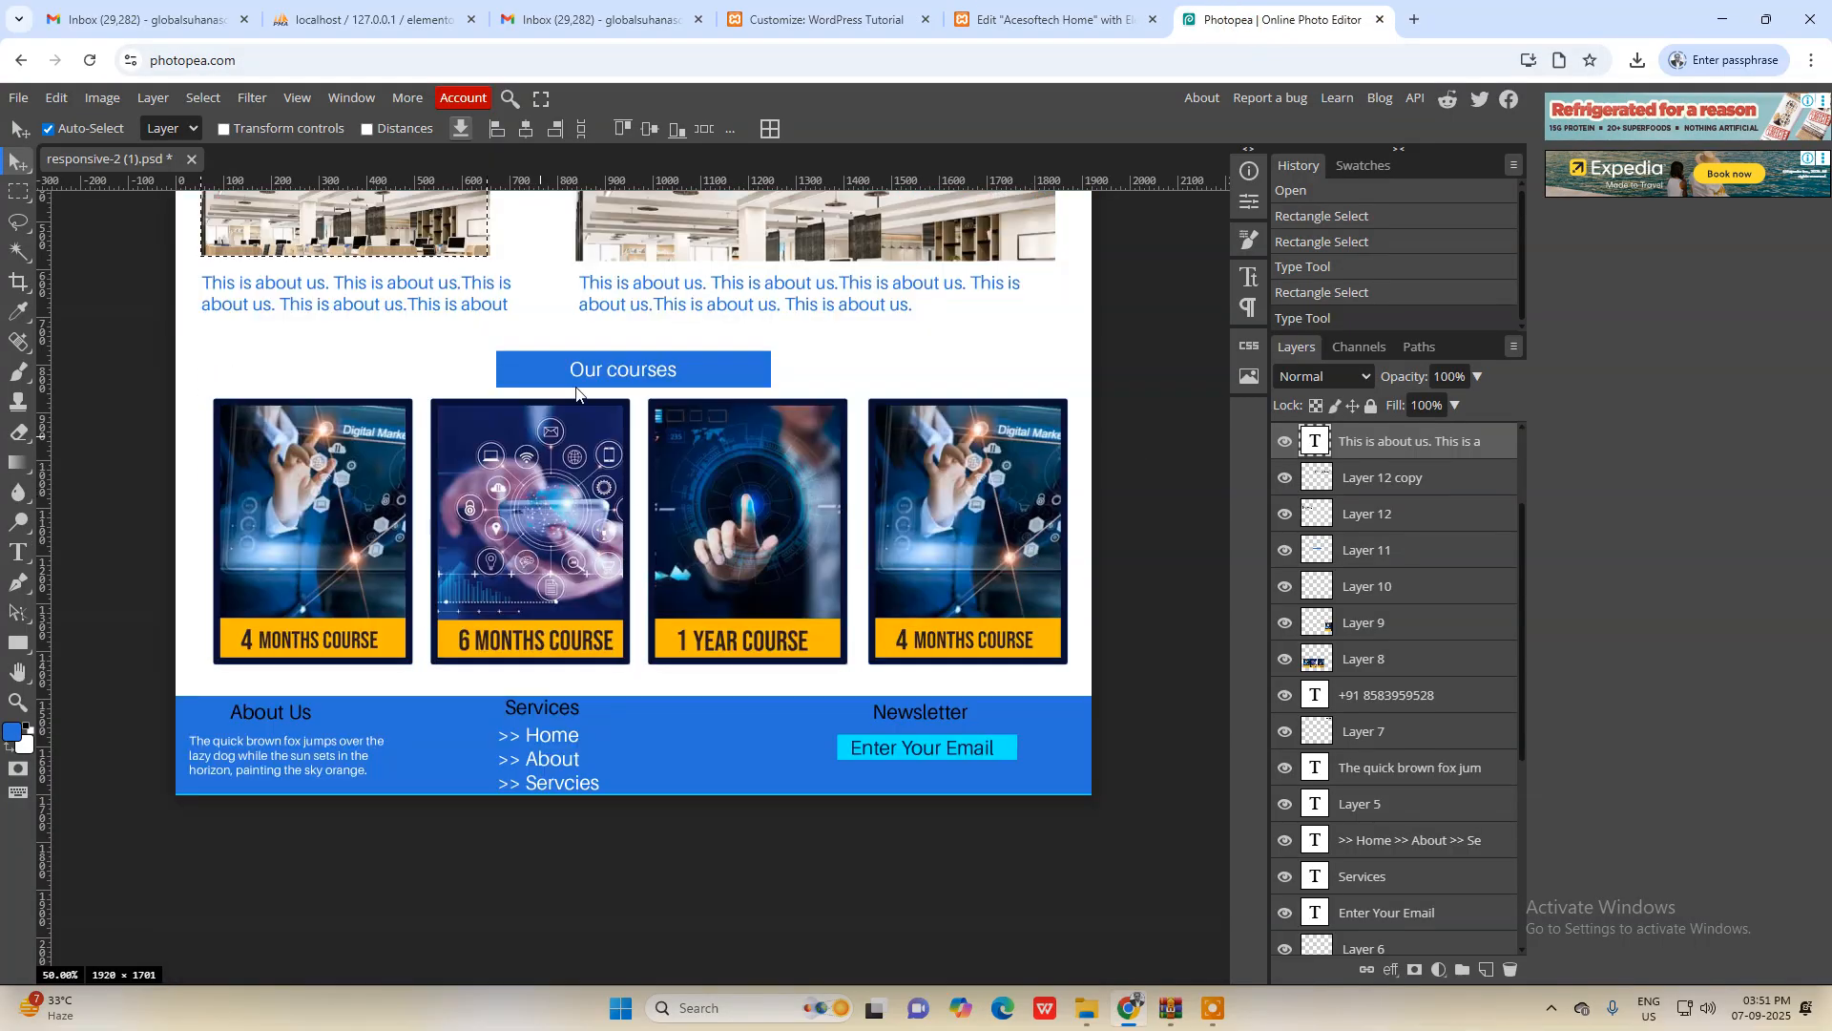
scroll(674, 372, "up", 1)
left_click(1050, 19)
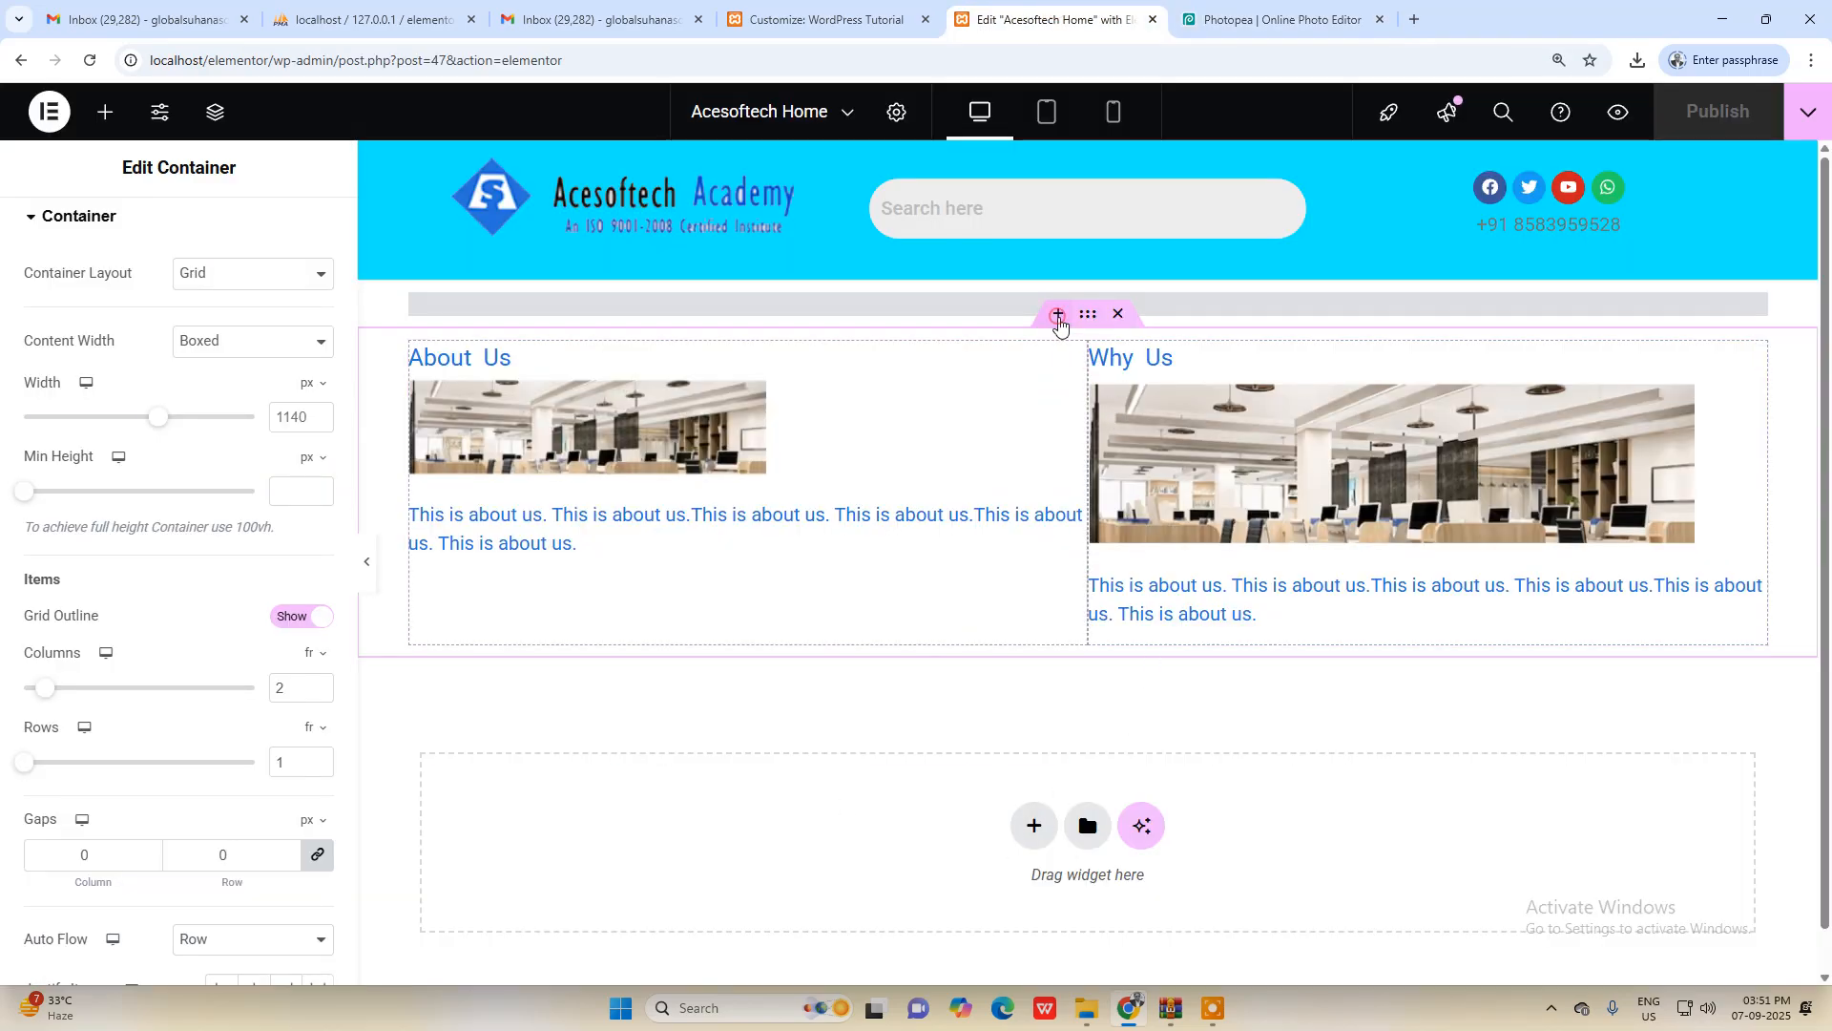
left_click(1057, 315)
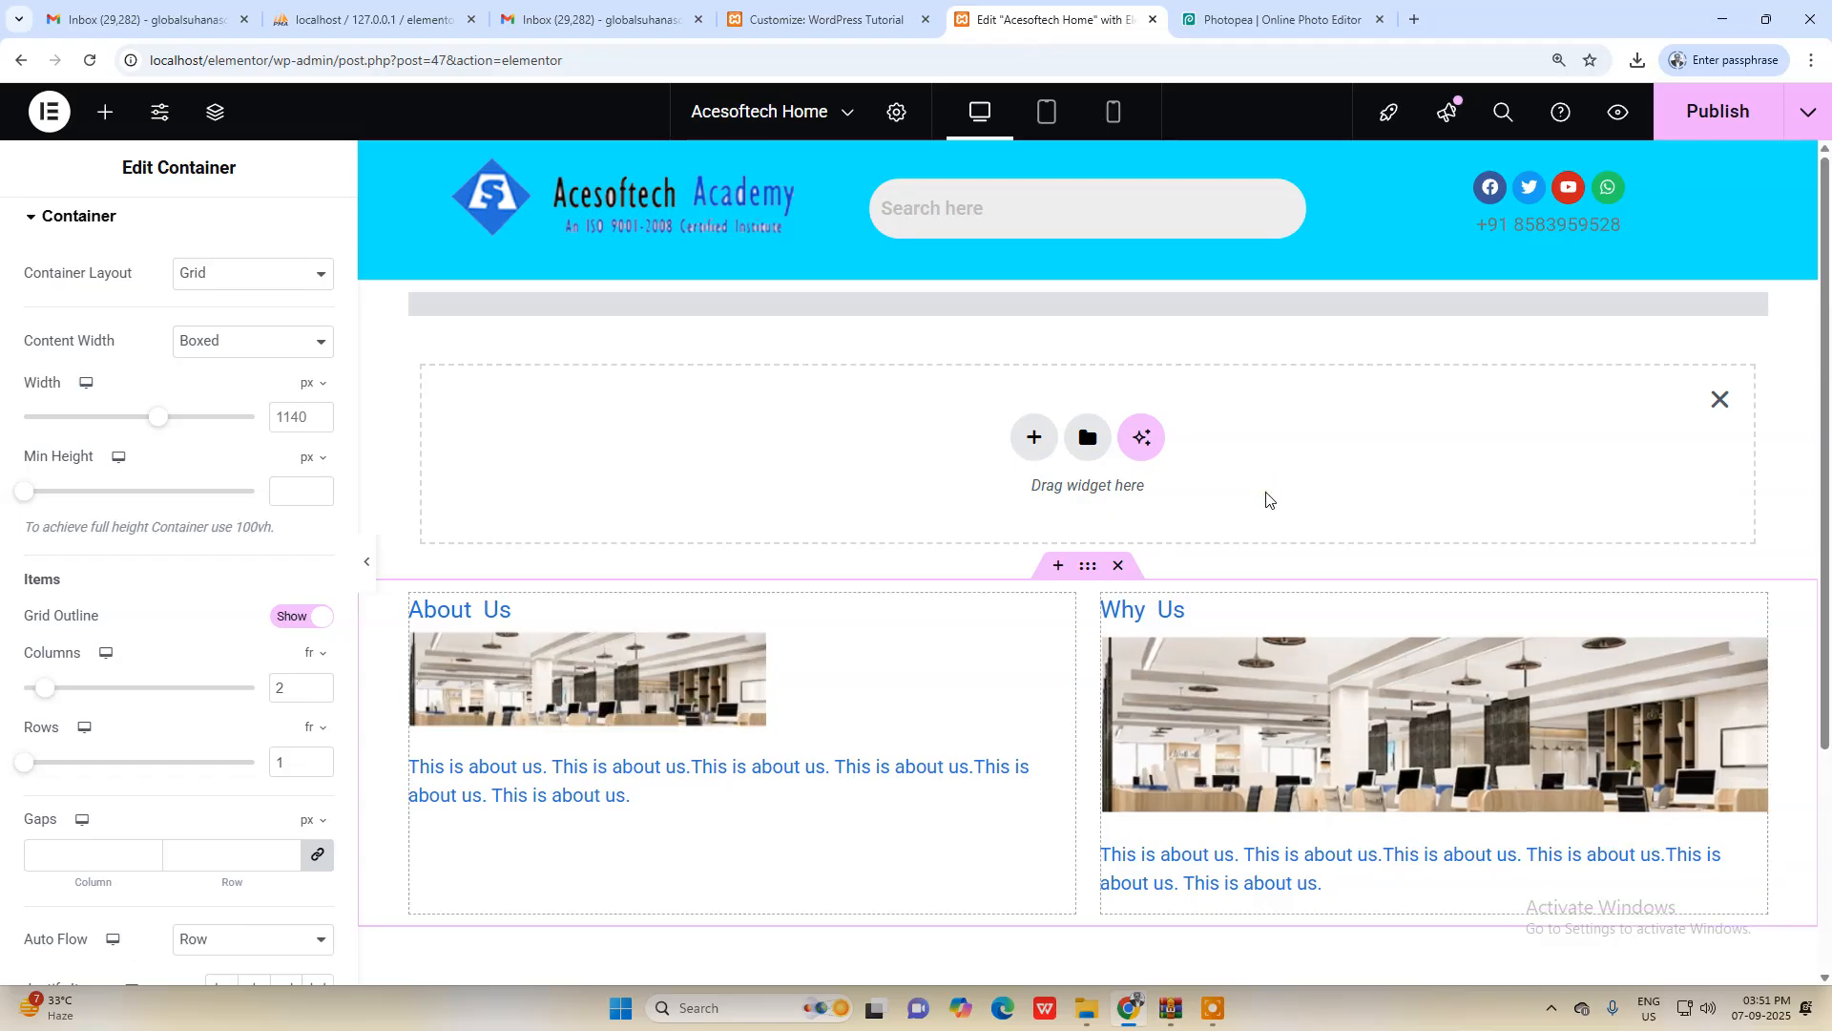
key("ctrl+z")
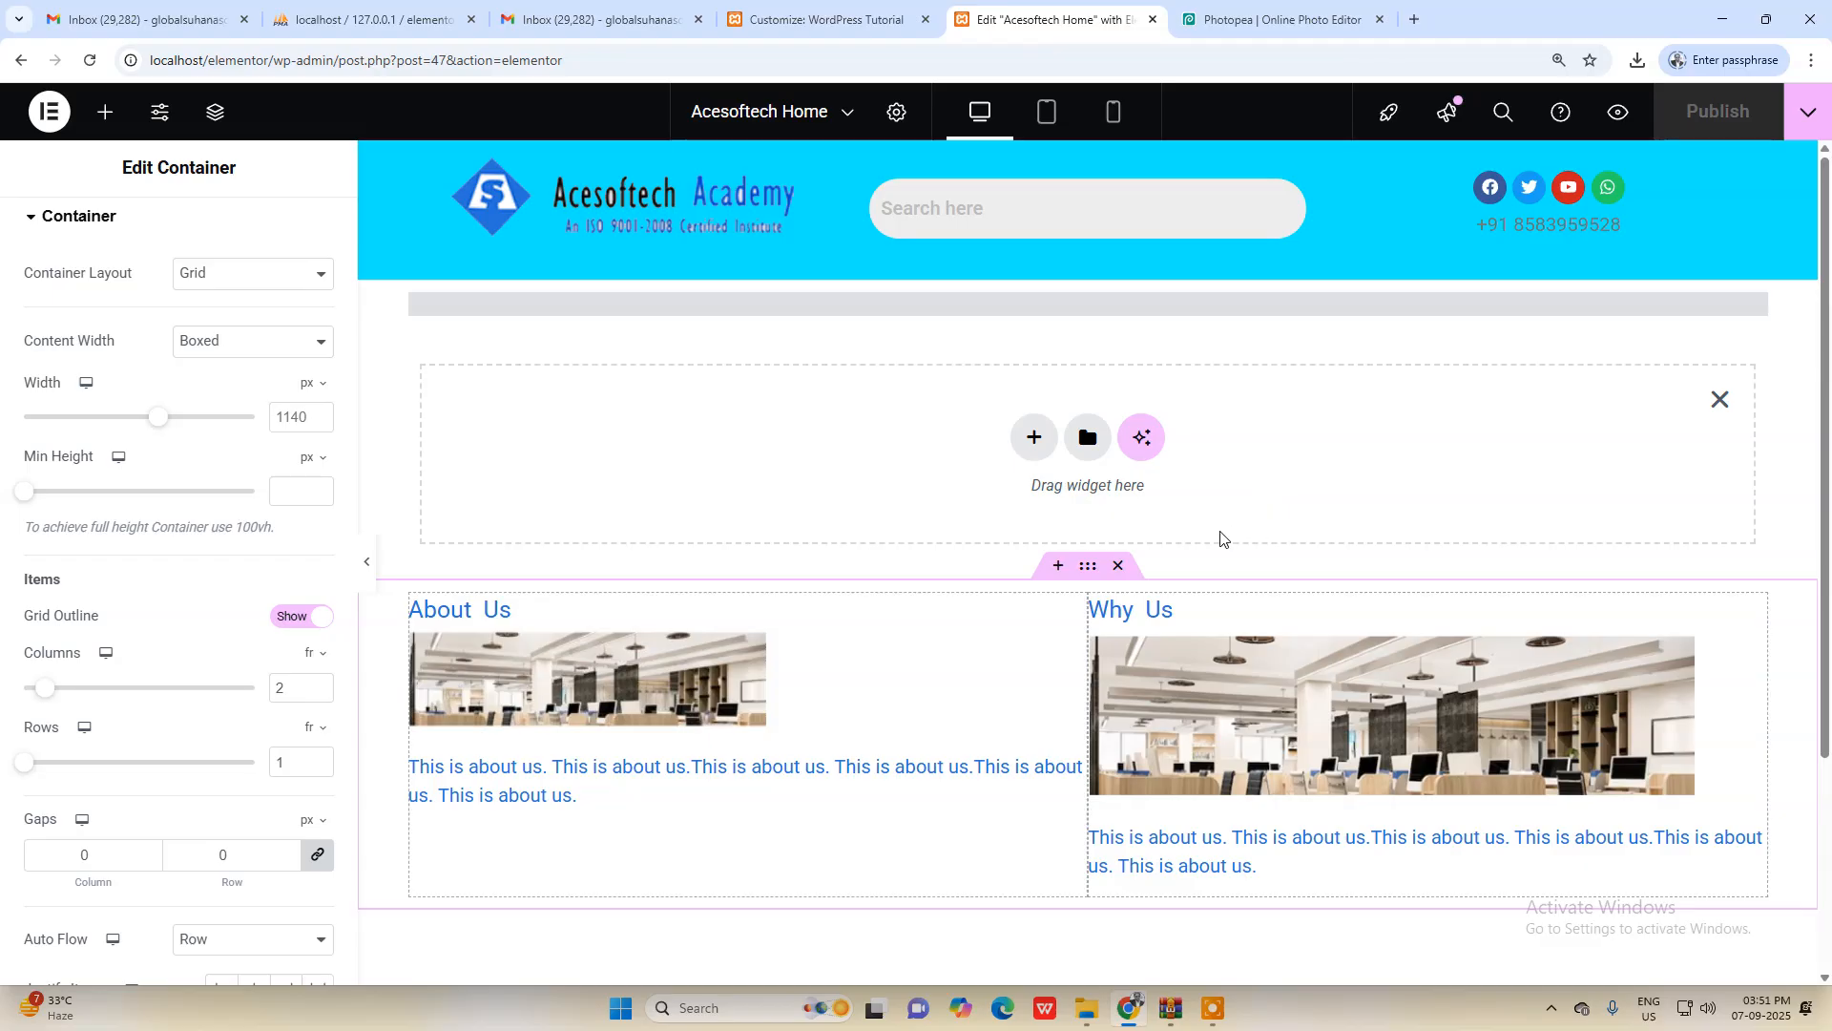
scroll(1219, 536, "down", 1)
scroll(1069, 449, "up", 1)
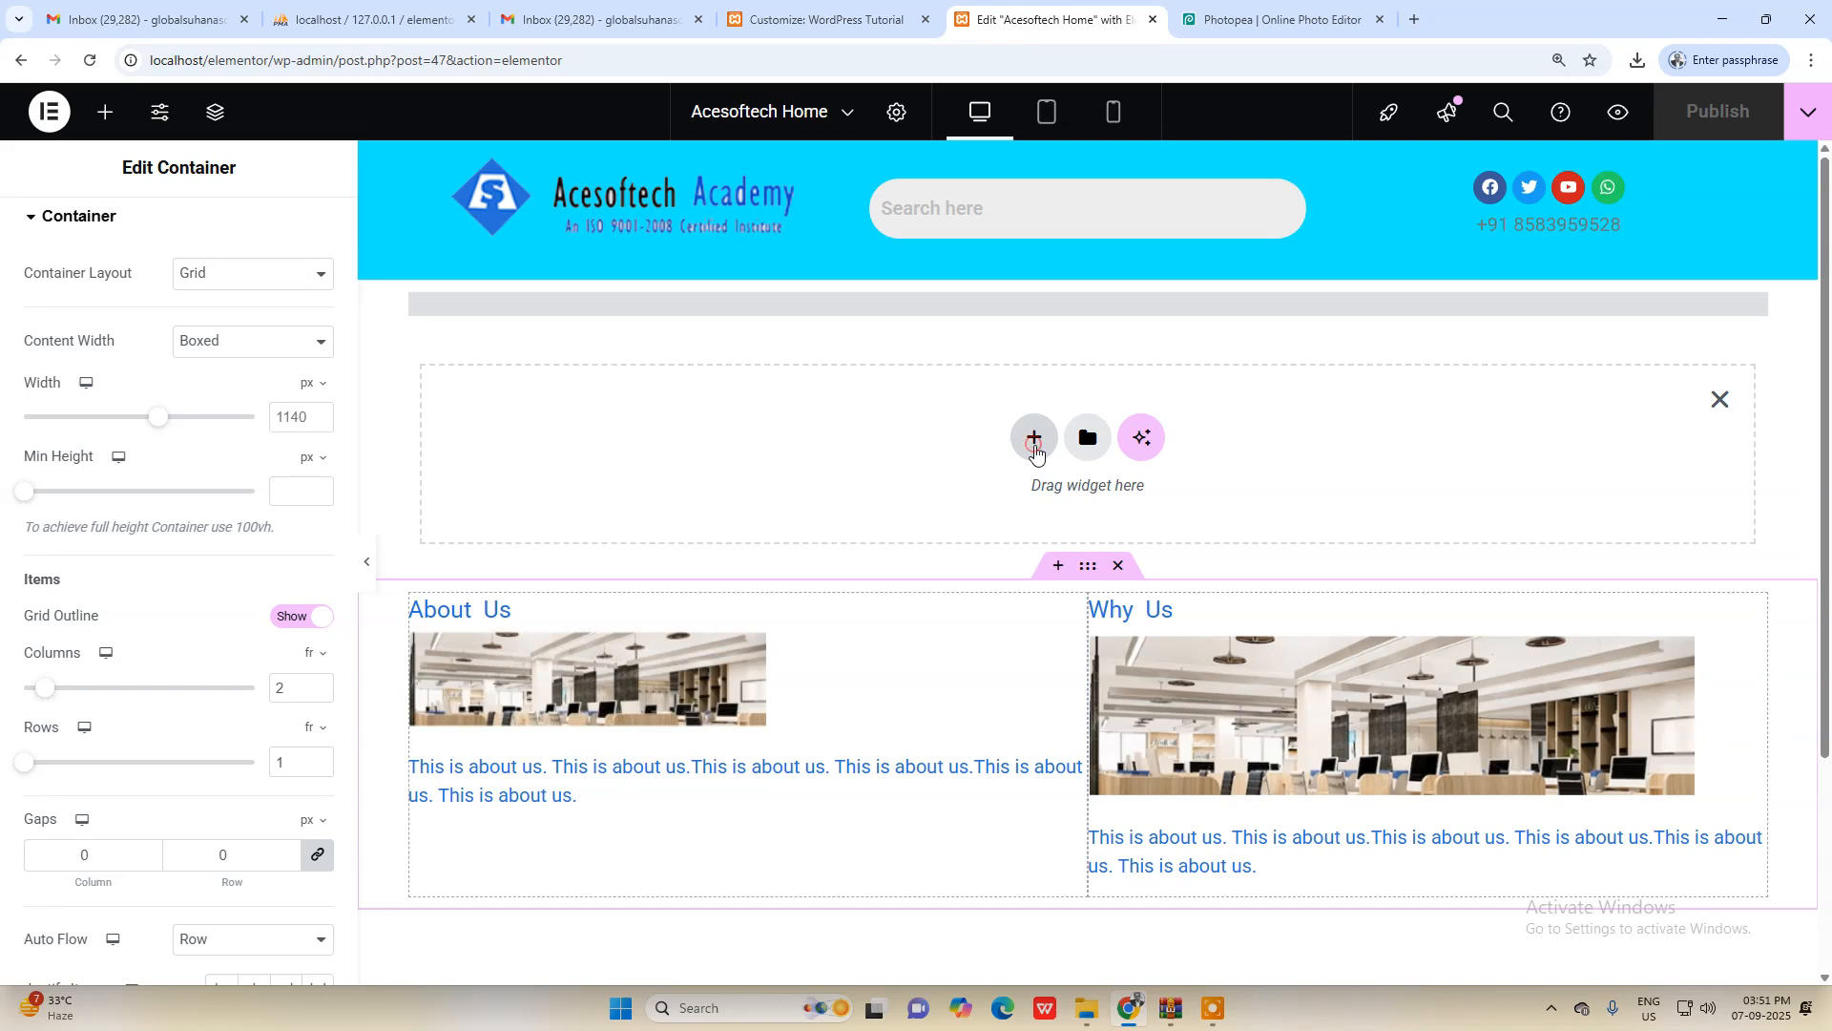
left_click(1036, 441)
left_click(1160, 507)
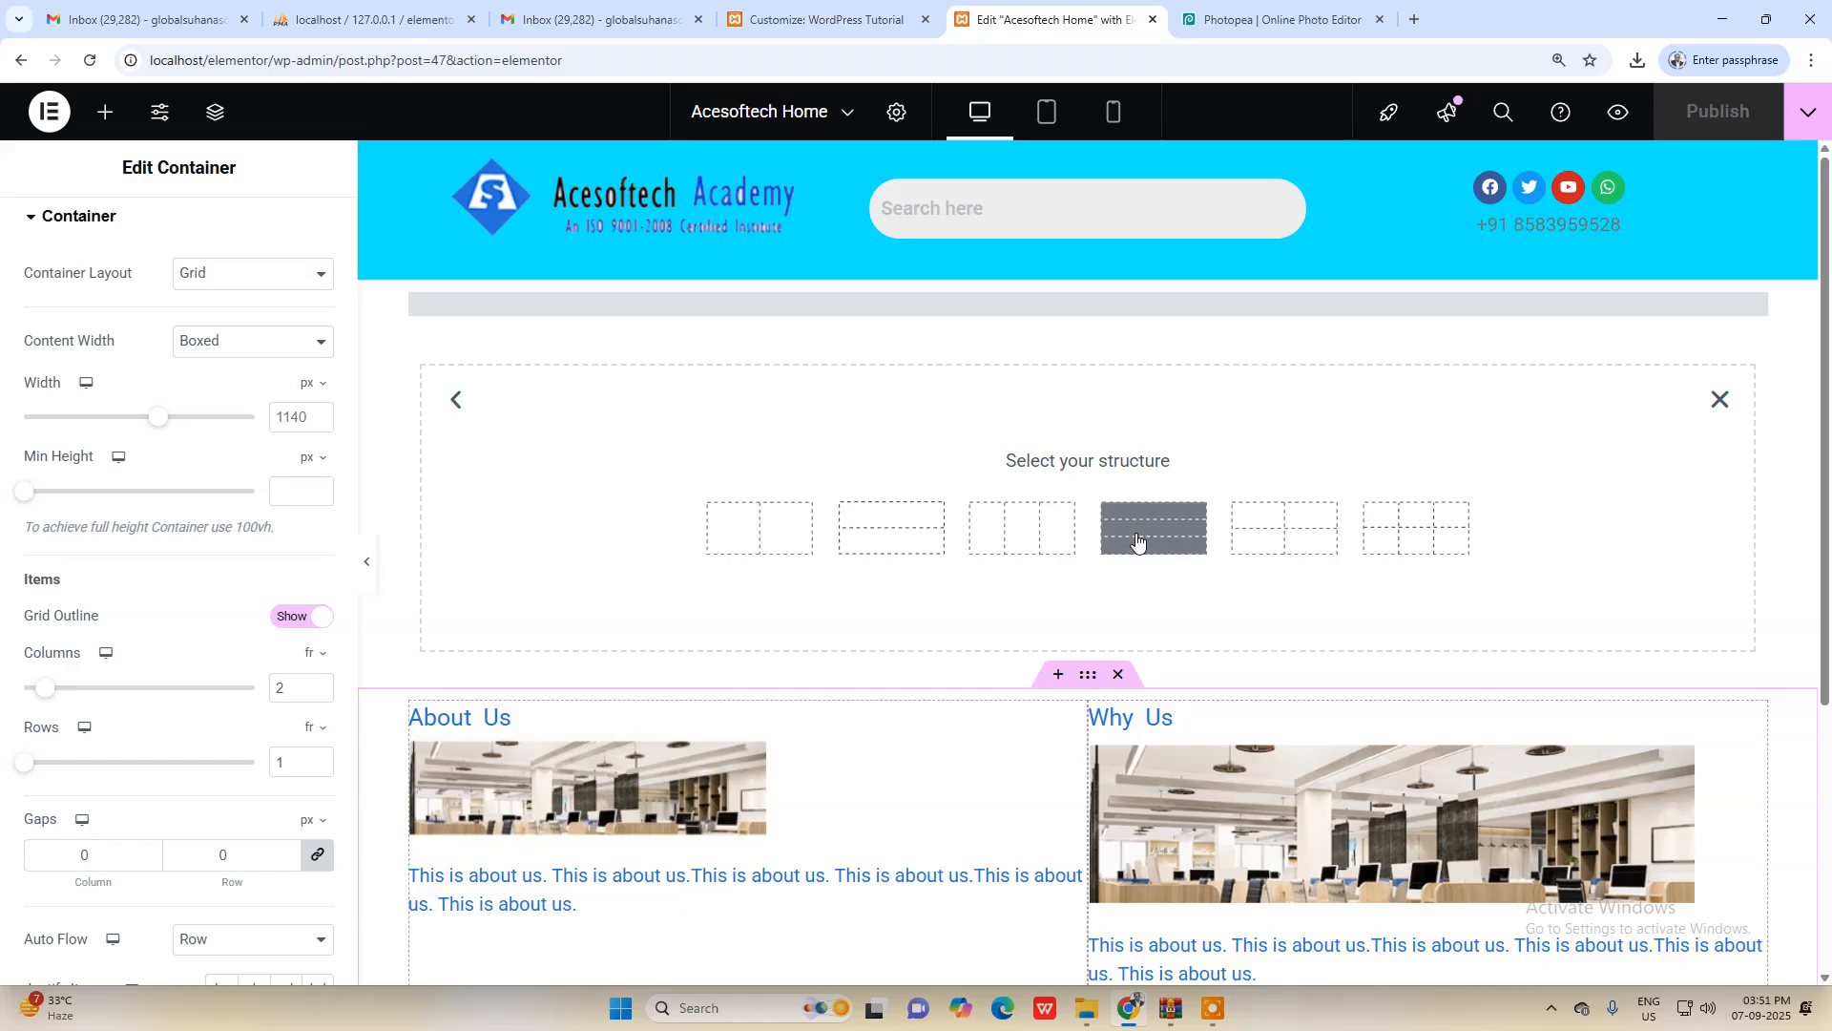
left_click(1279, 19)
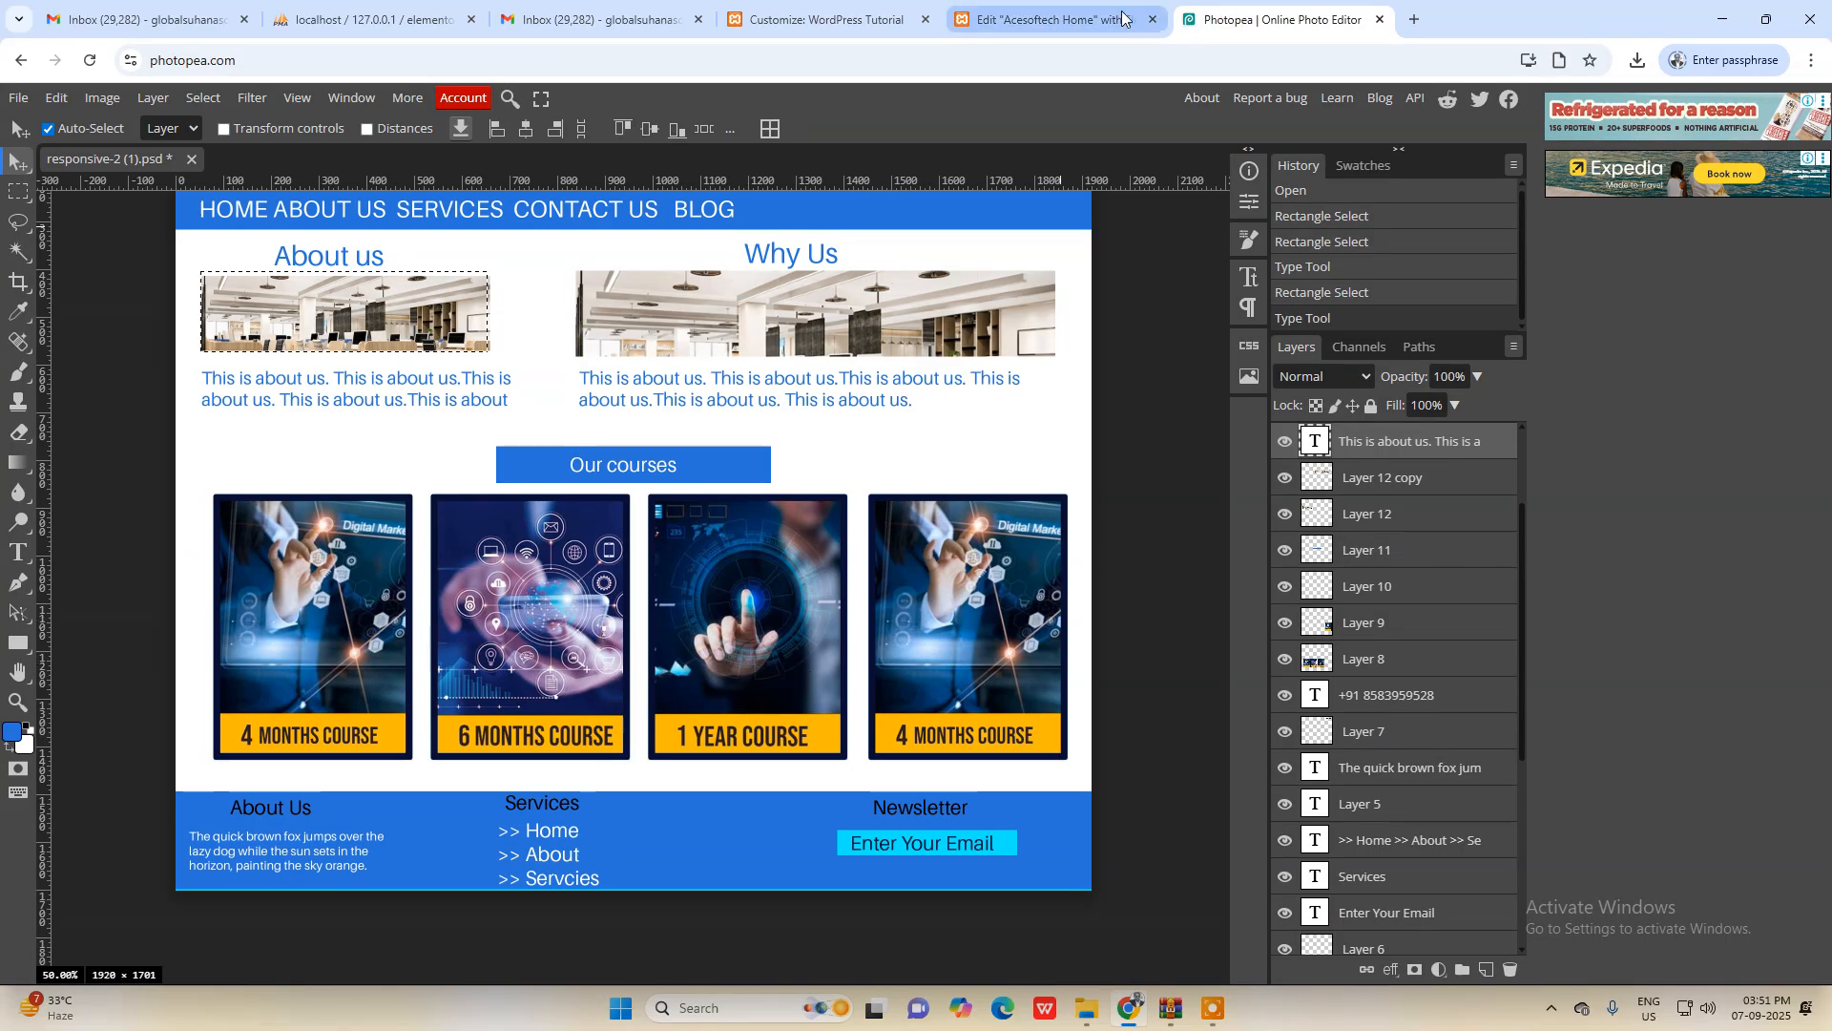
left_click(1045, 16)
key("Delete")
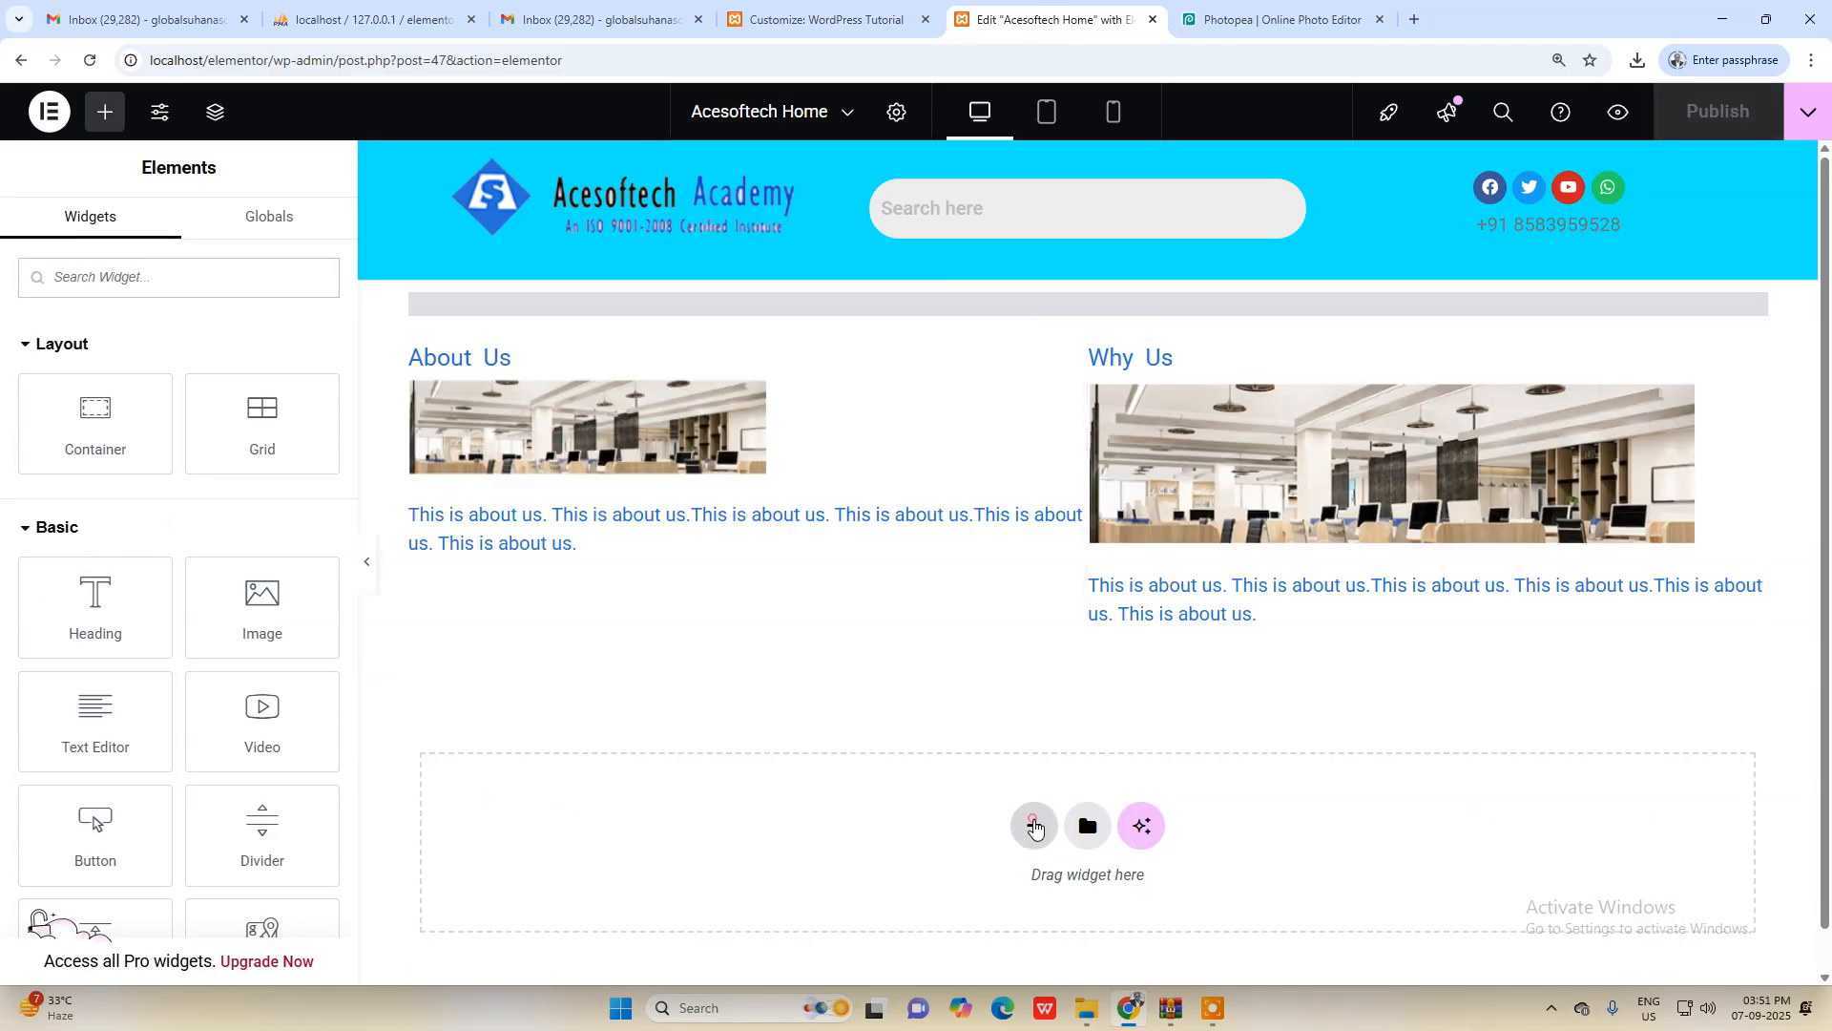
Step: Add a grid container with one column and two rows below the About Us and Why Us section
left_click(1034, 825)
scroll(1129, 615, "down", 1)
left_click(1158, 818)
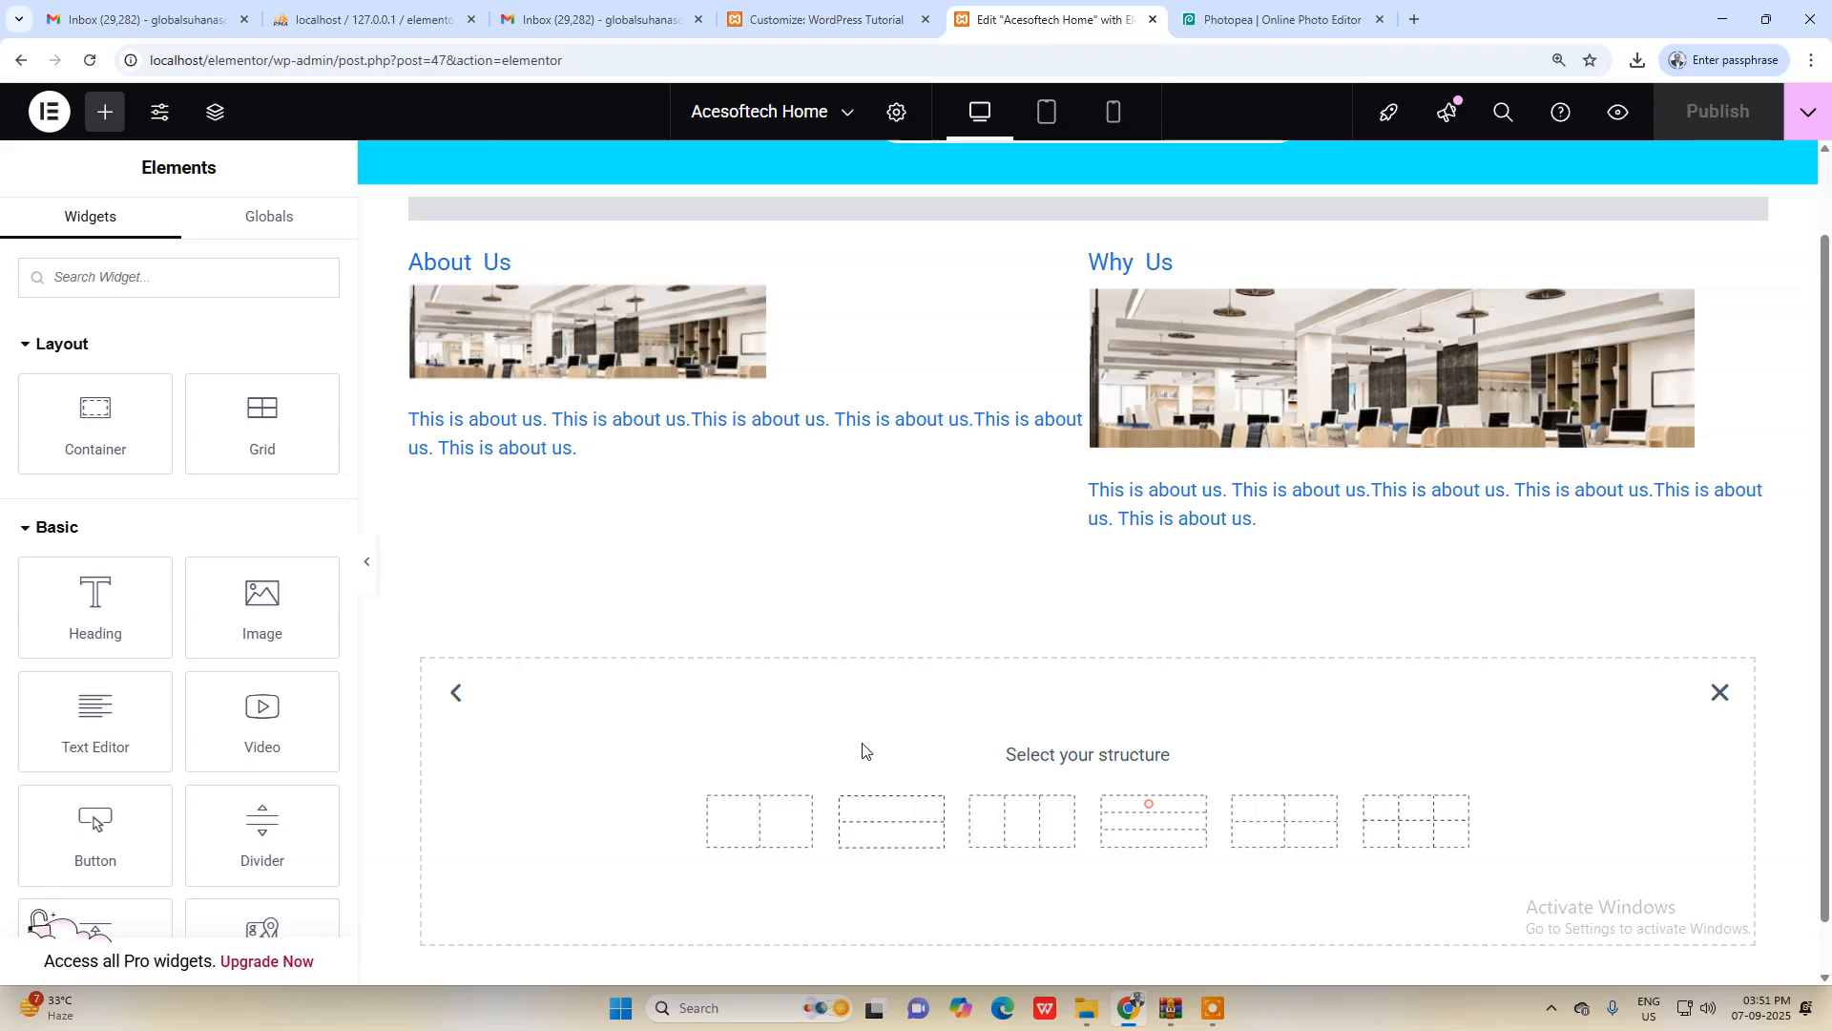
left_click(888, 823)
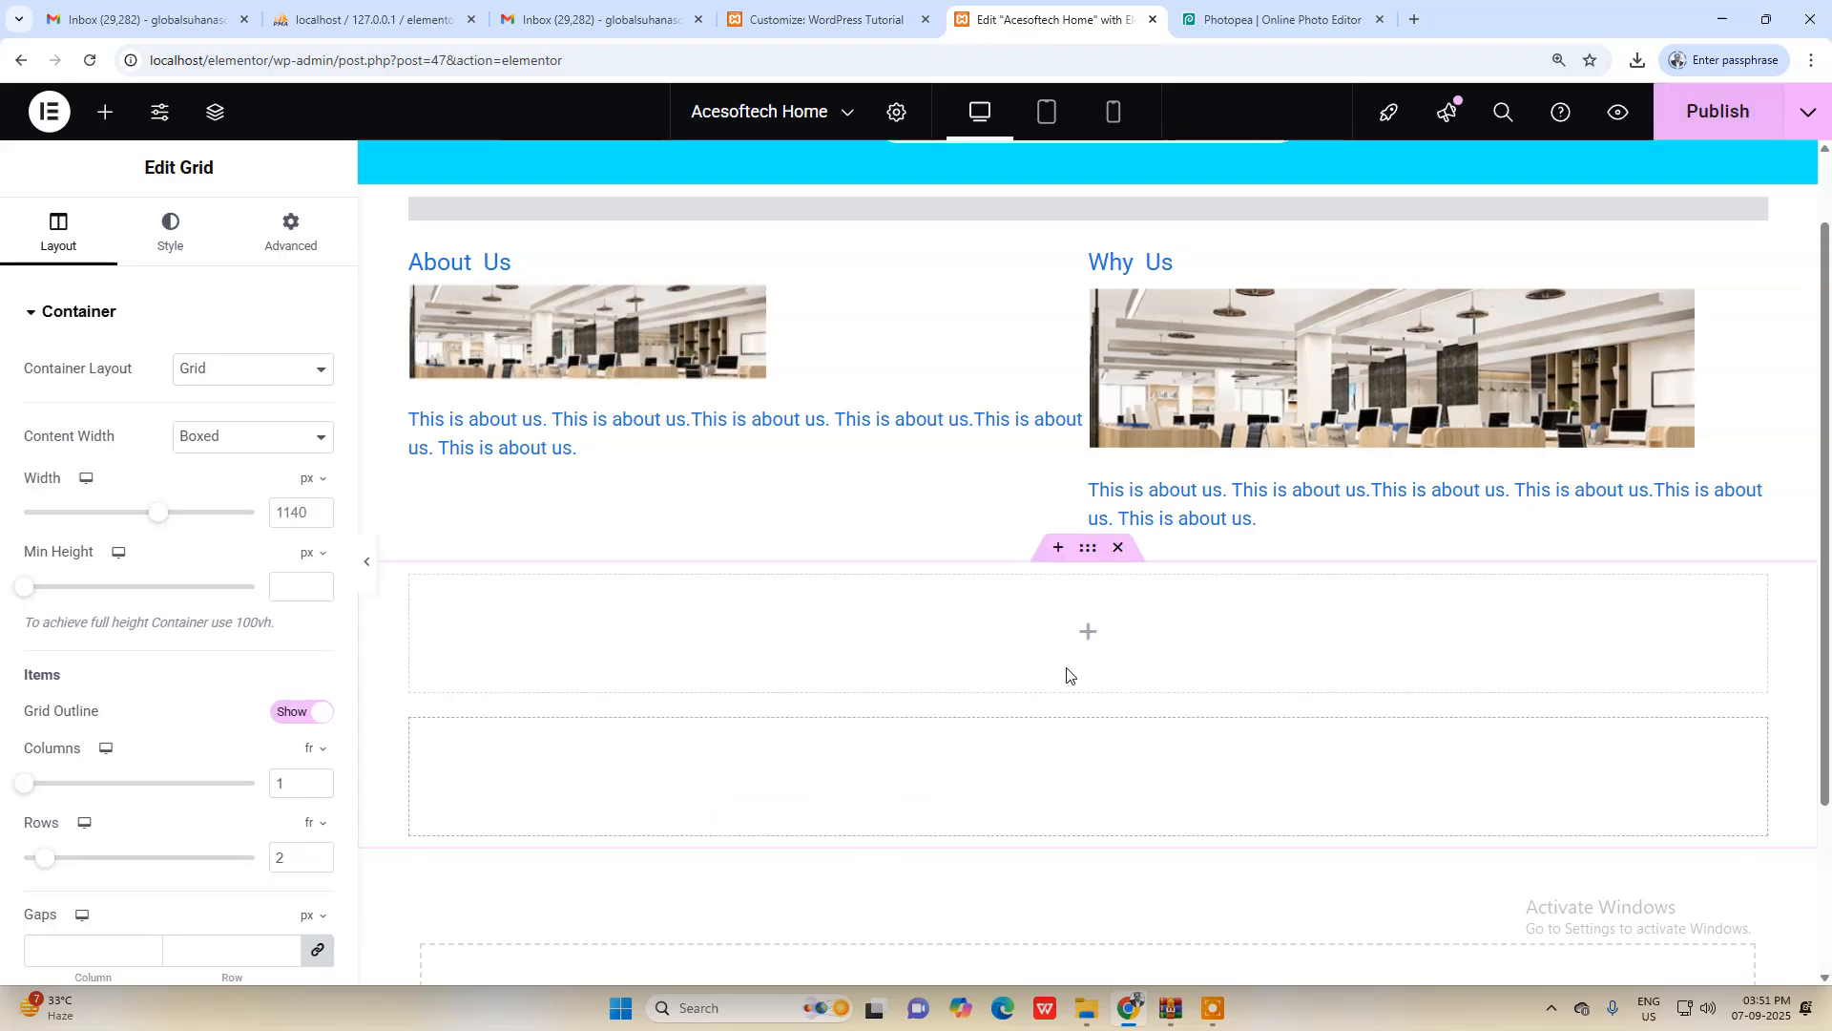
Step: Check the Our courses label in the Photopea mockup, and place a Button widget in the new grid's first row
left_click(1094, 634)
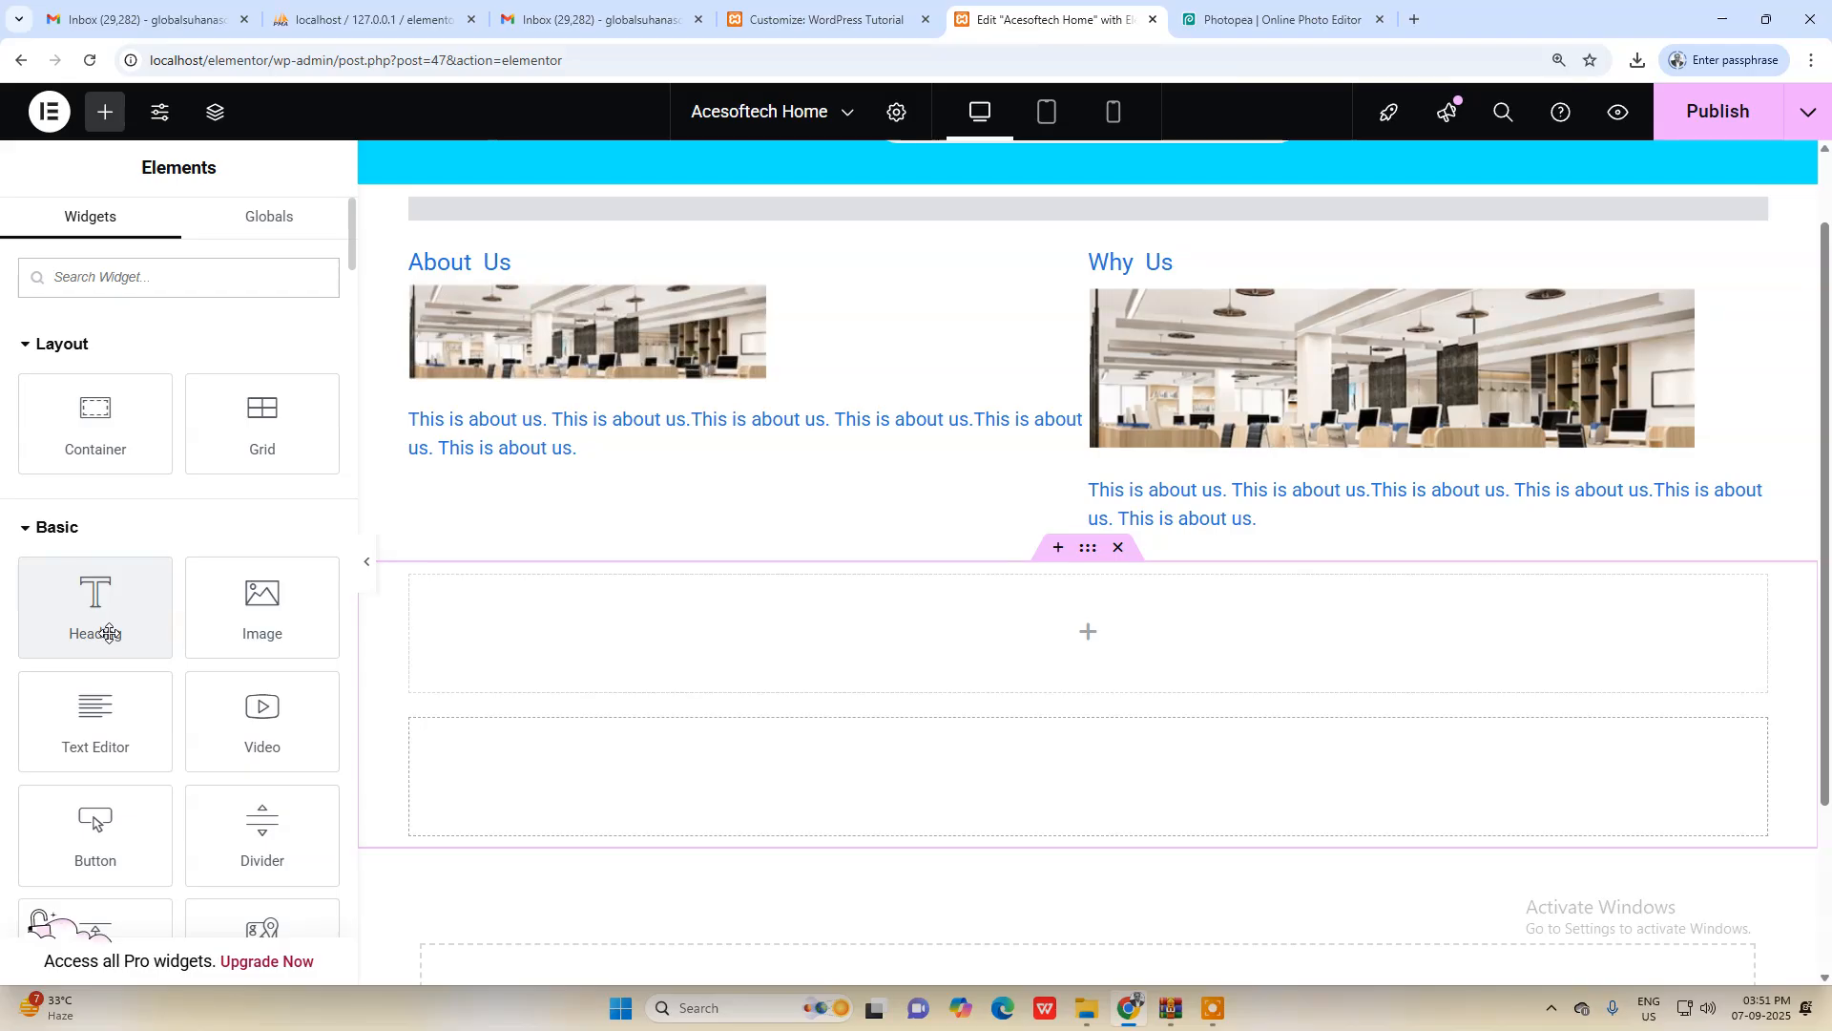
left_click(1274, 19)
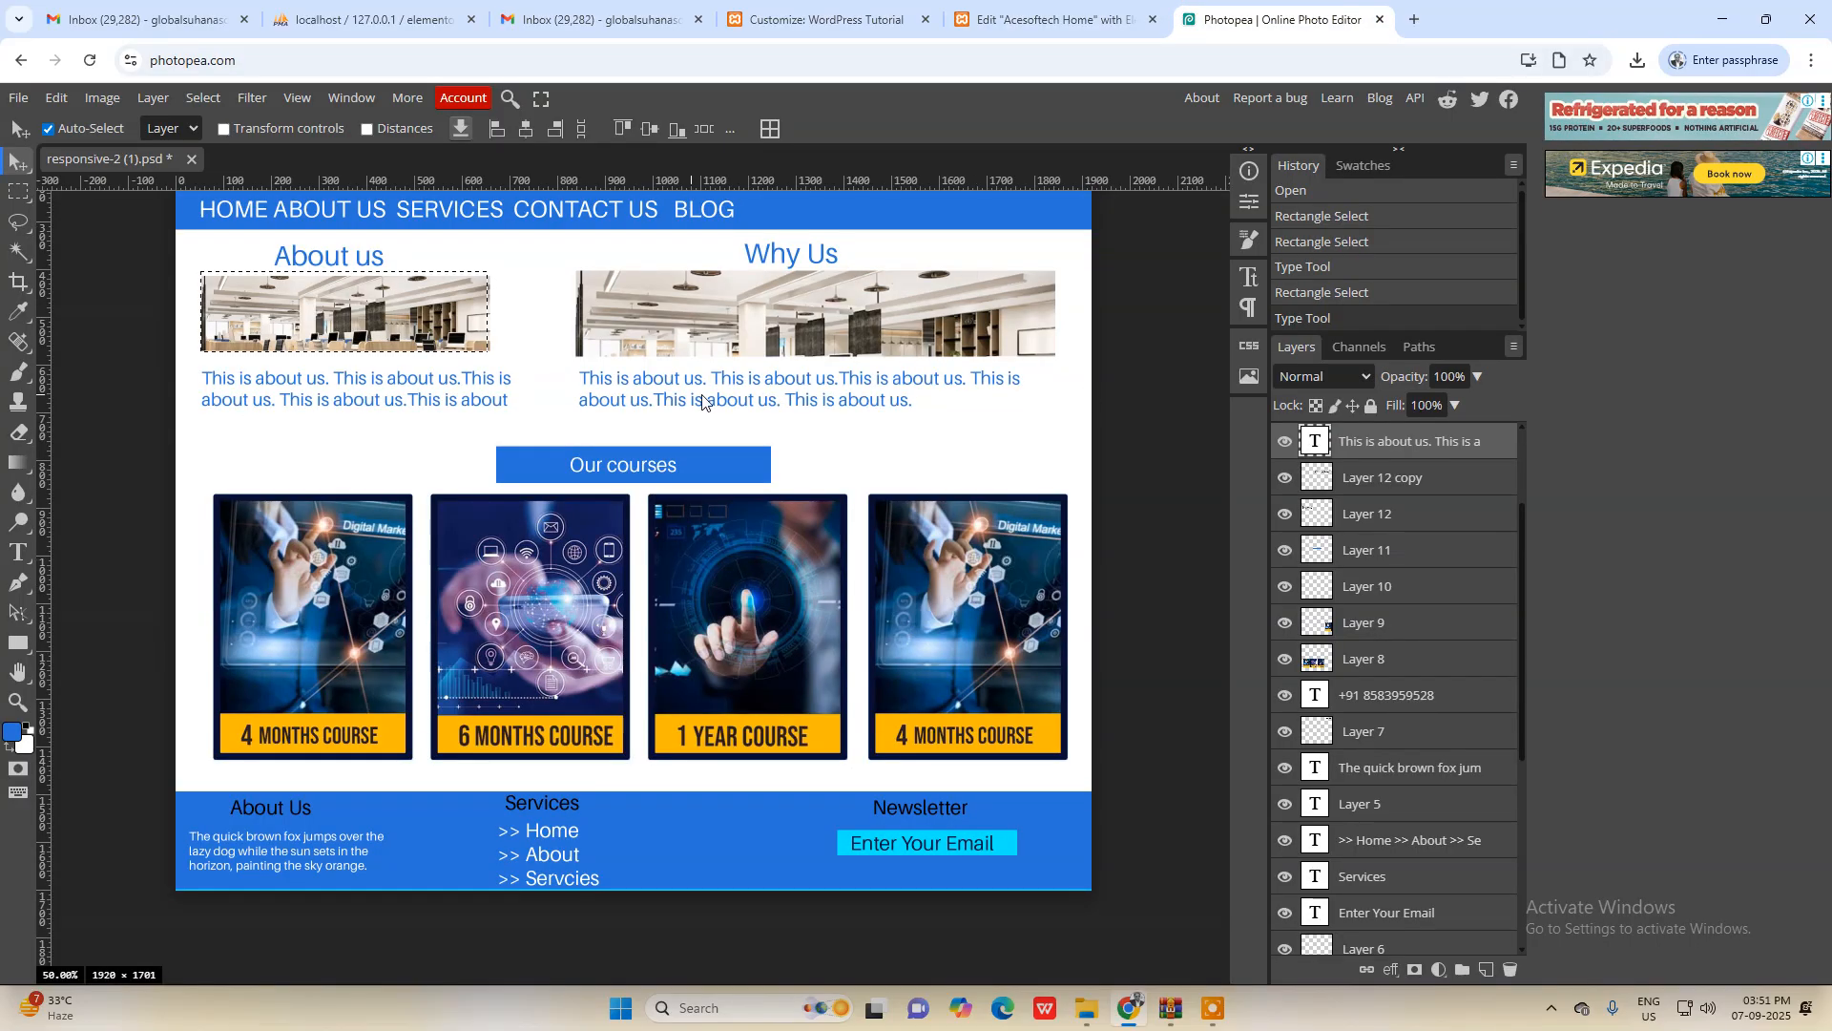
left_click(1049, 19)
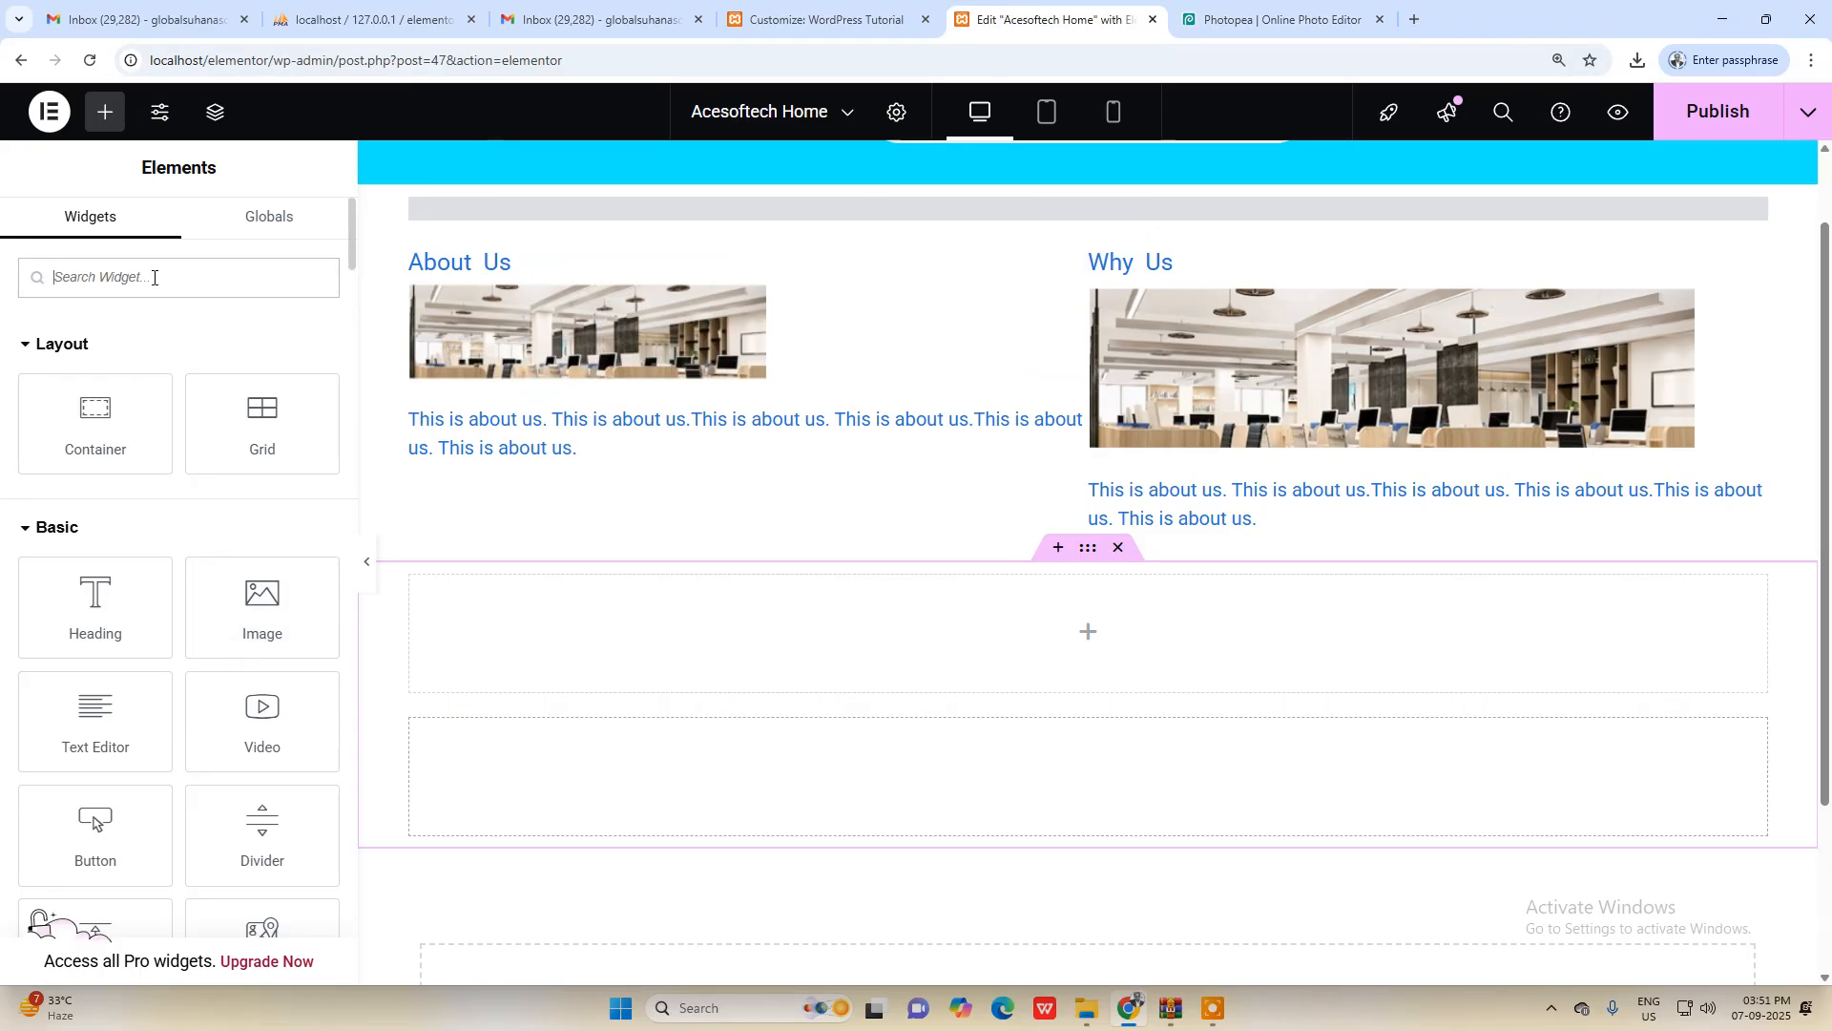
type("bu")
left_click_drag(93, 355, 1102, 616)
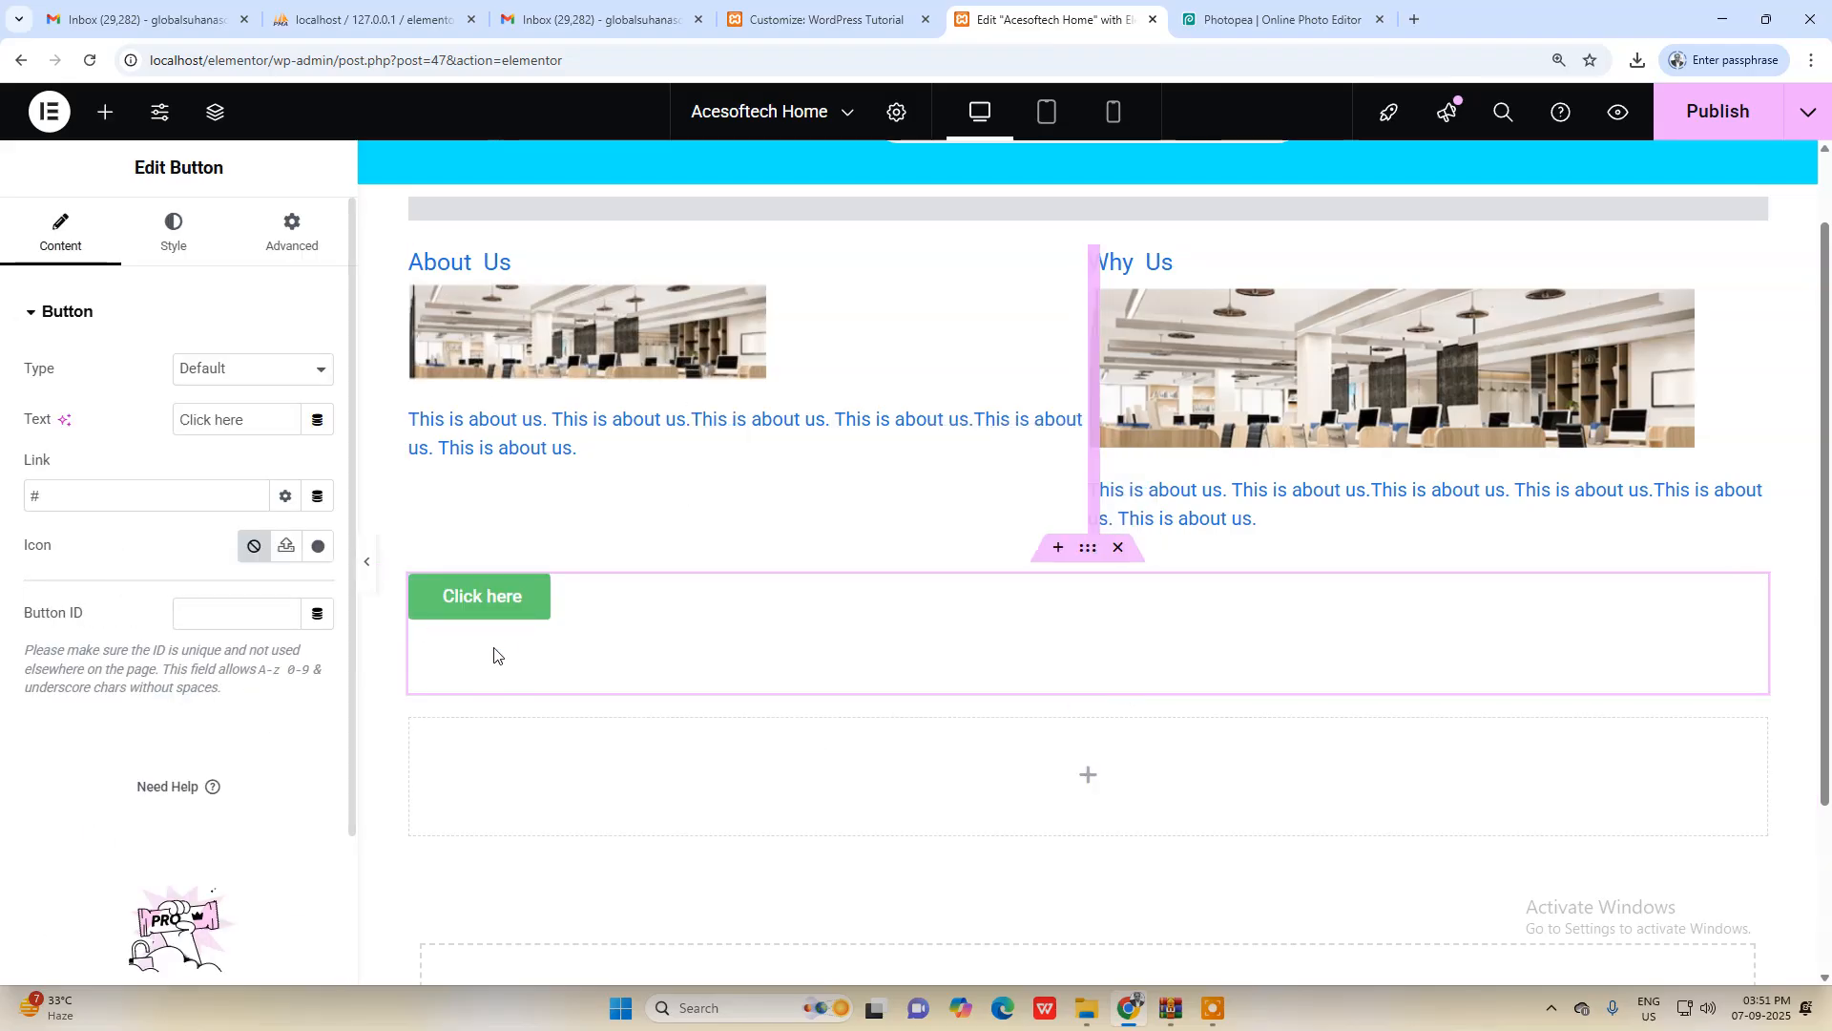
Step: Set the position of the new button to Center within its grid row
left_click(174, 236)
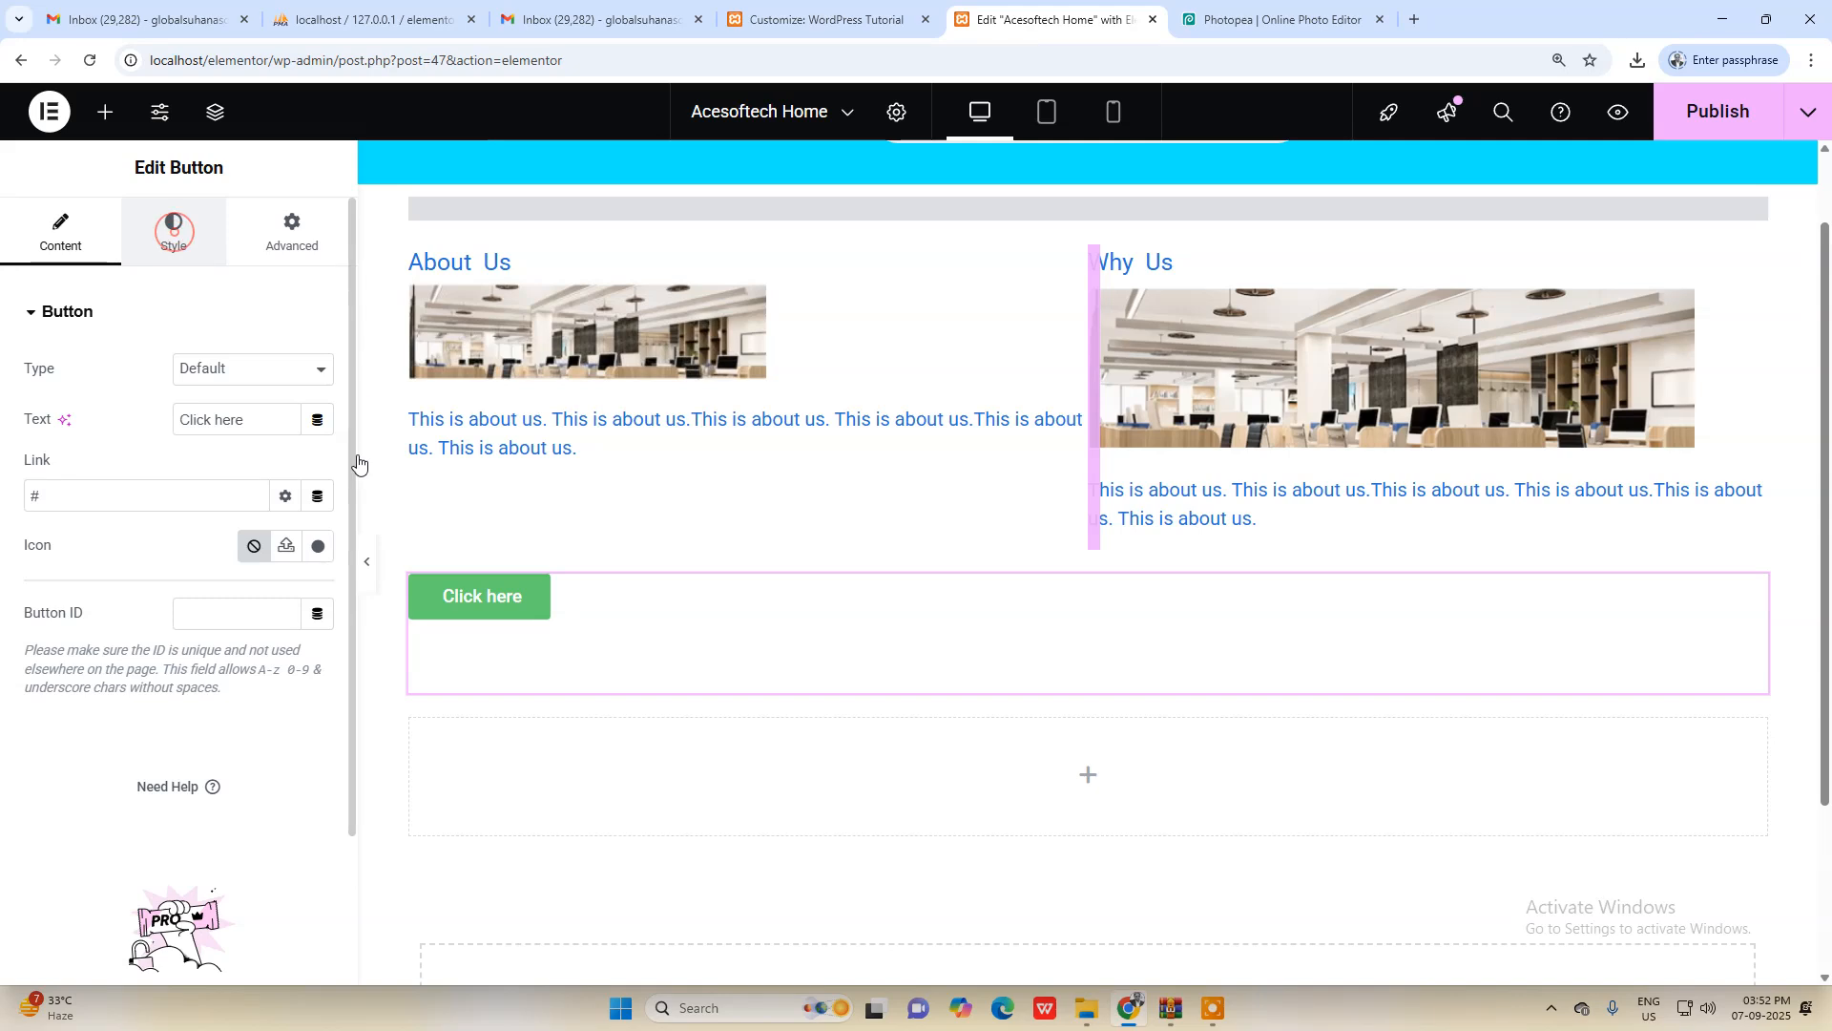
left_click(254, 370)
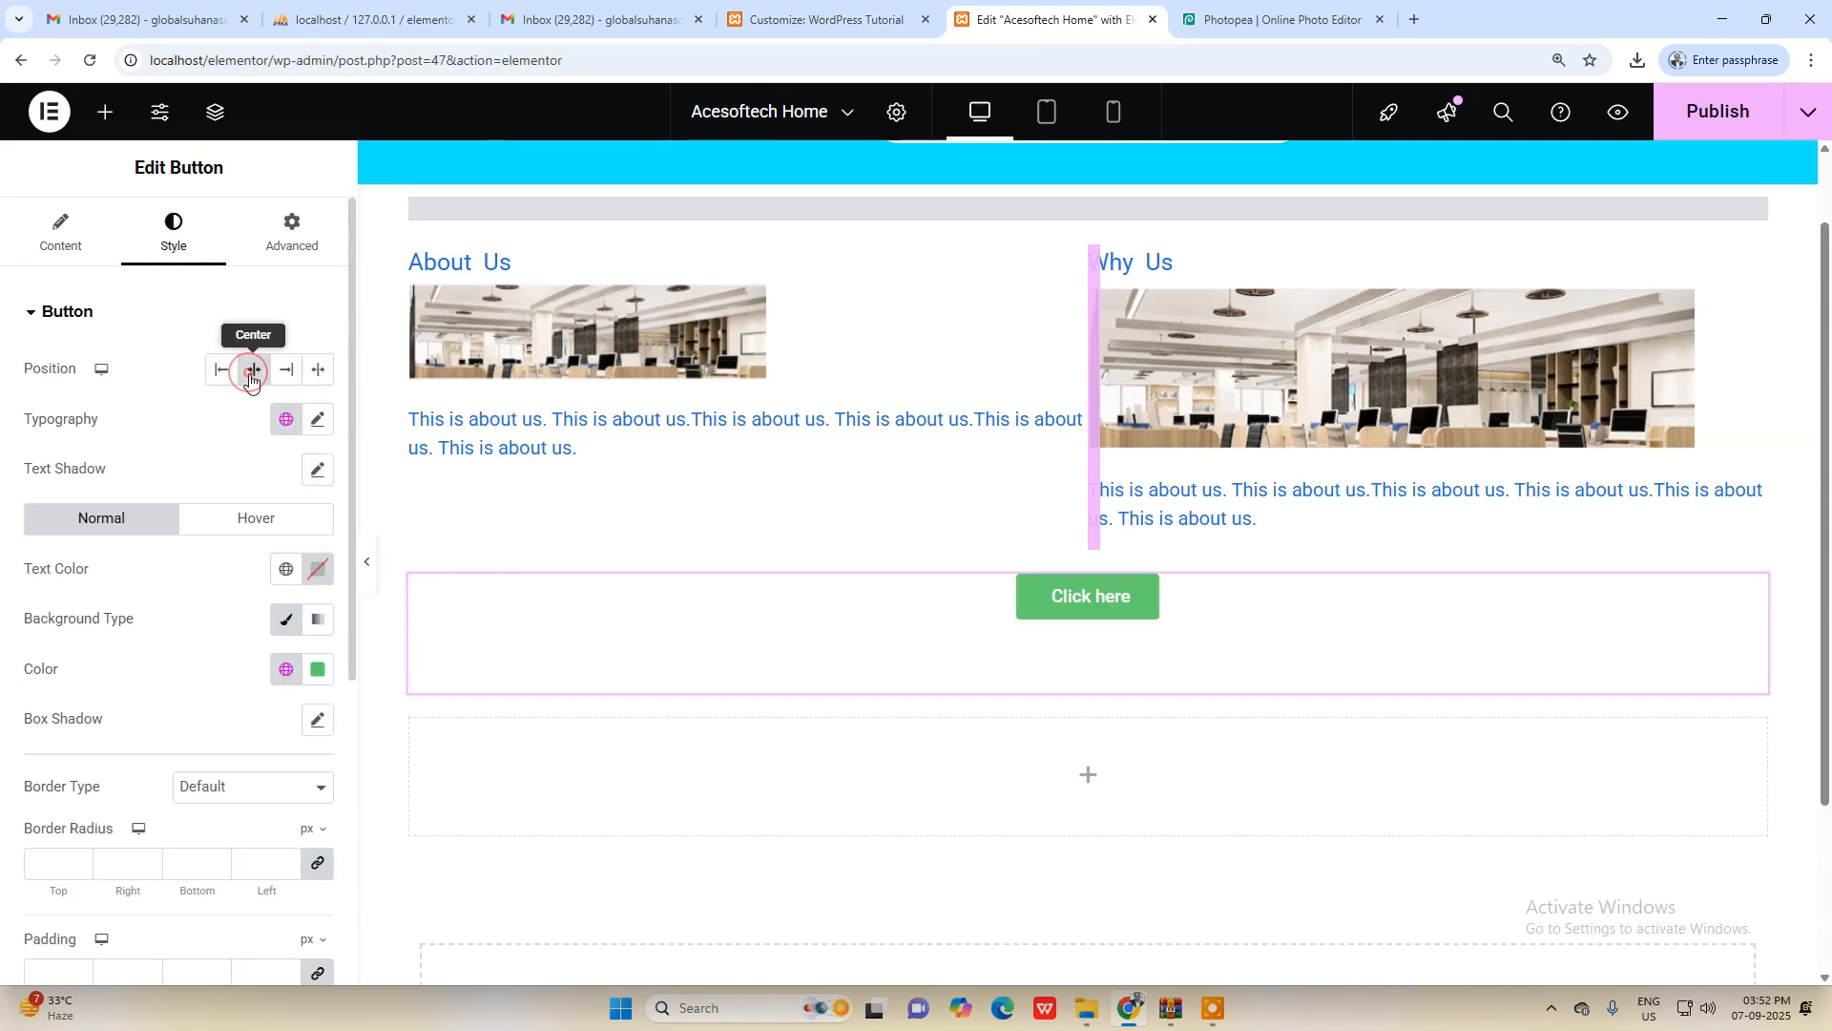
left_click(1086, 604)
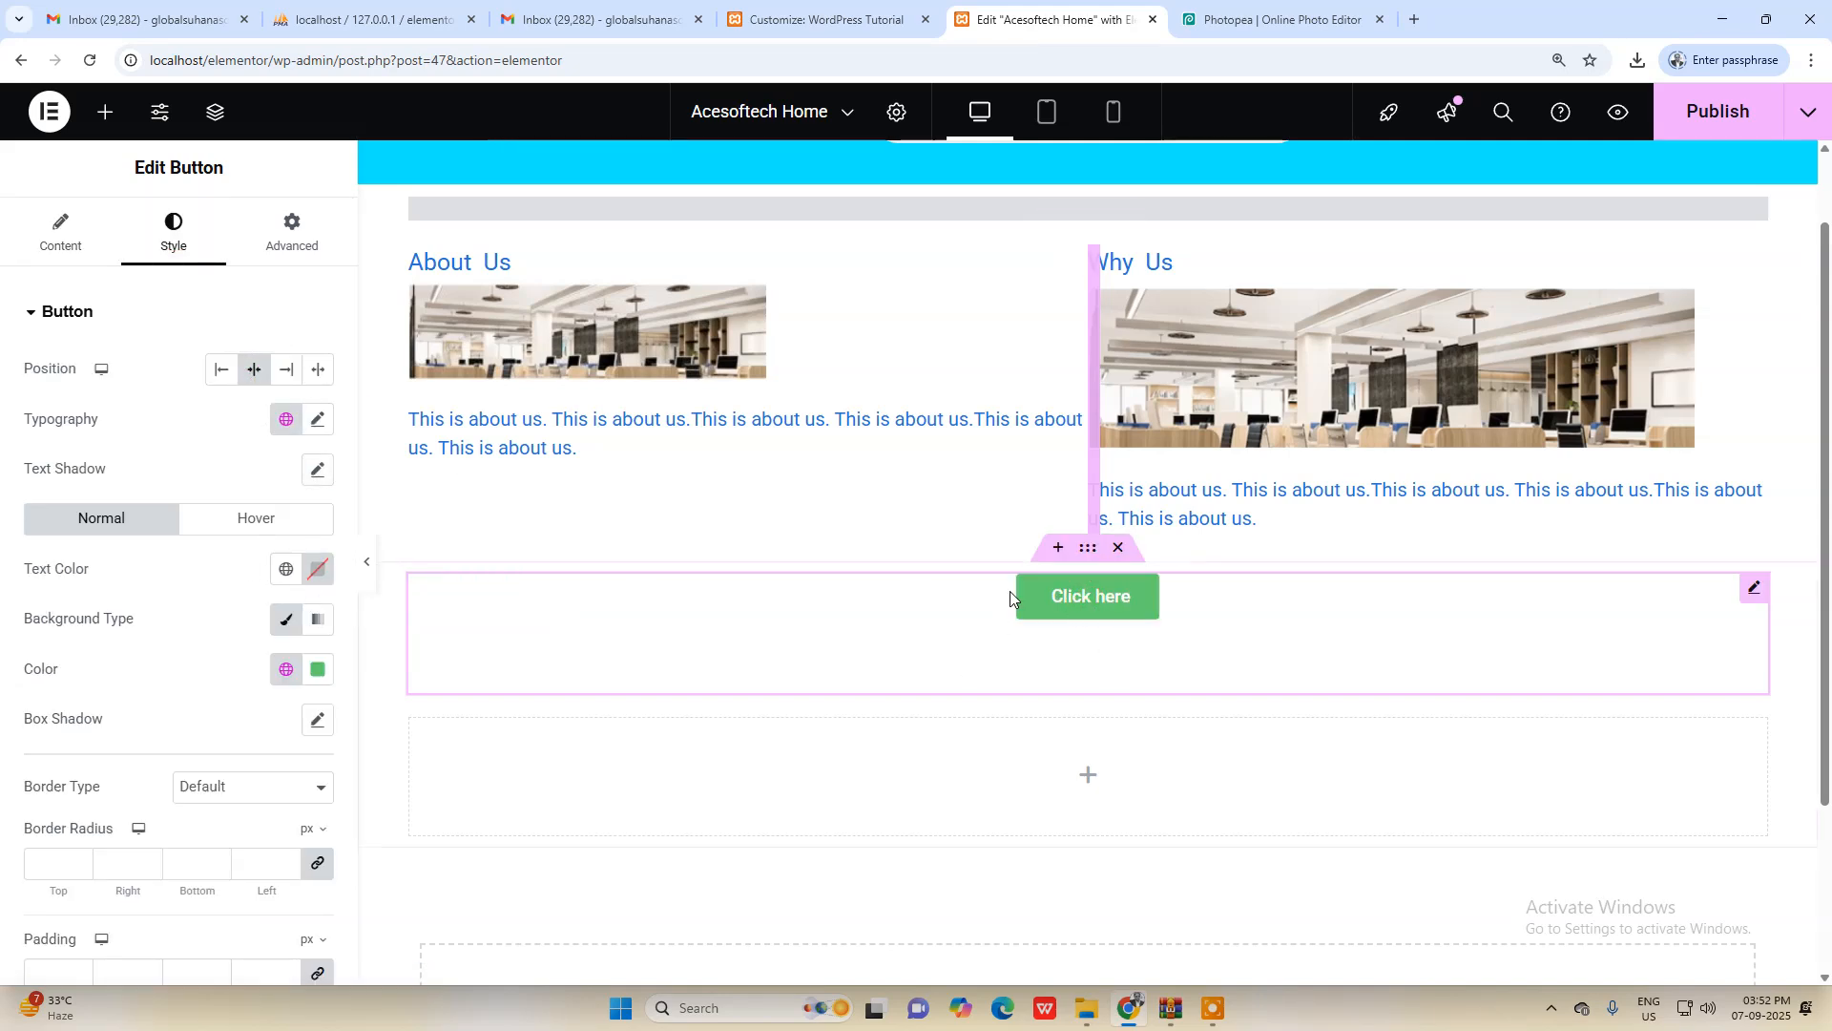
Step: Change the button's background color to blue #618BCE, and compare it with the Our courses label in the Photopea mockup
left_click(318, 669)
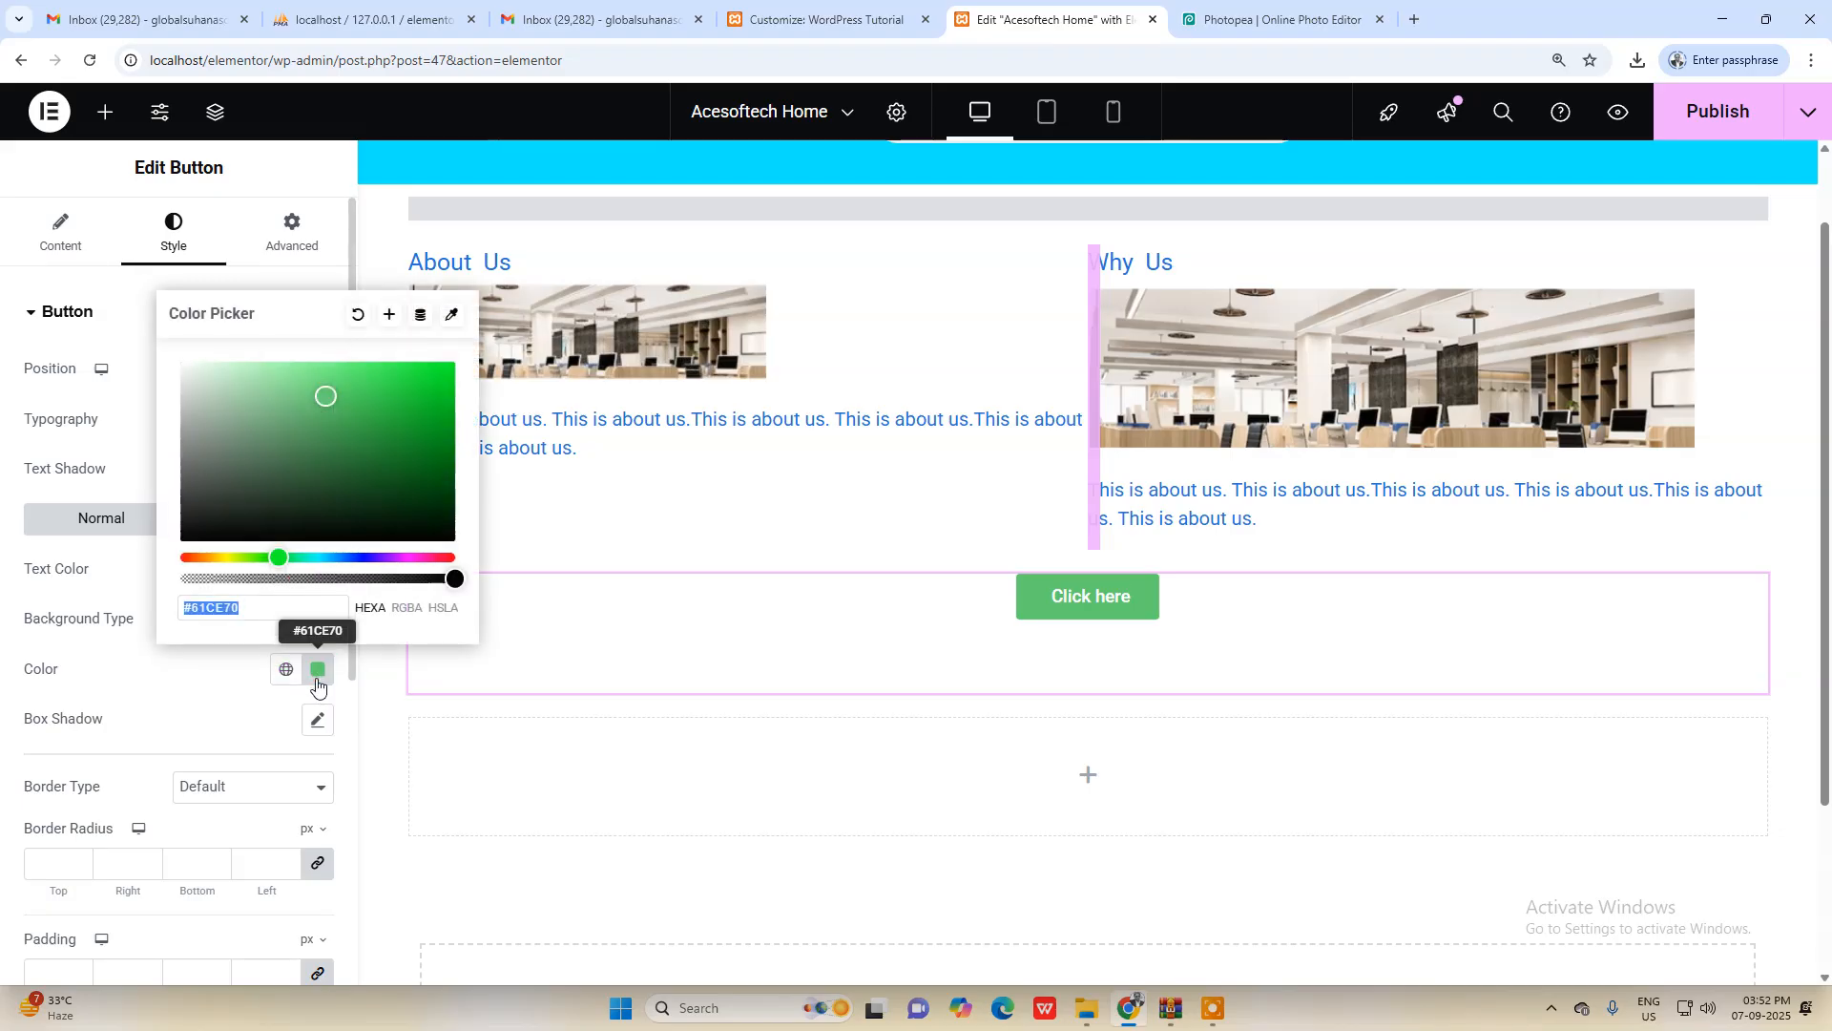
left_click(356, 556)
left_click(345, 556)
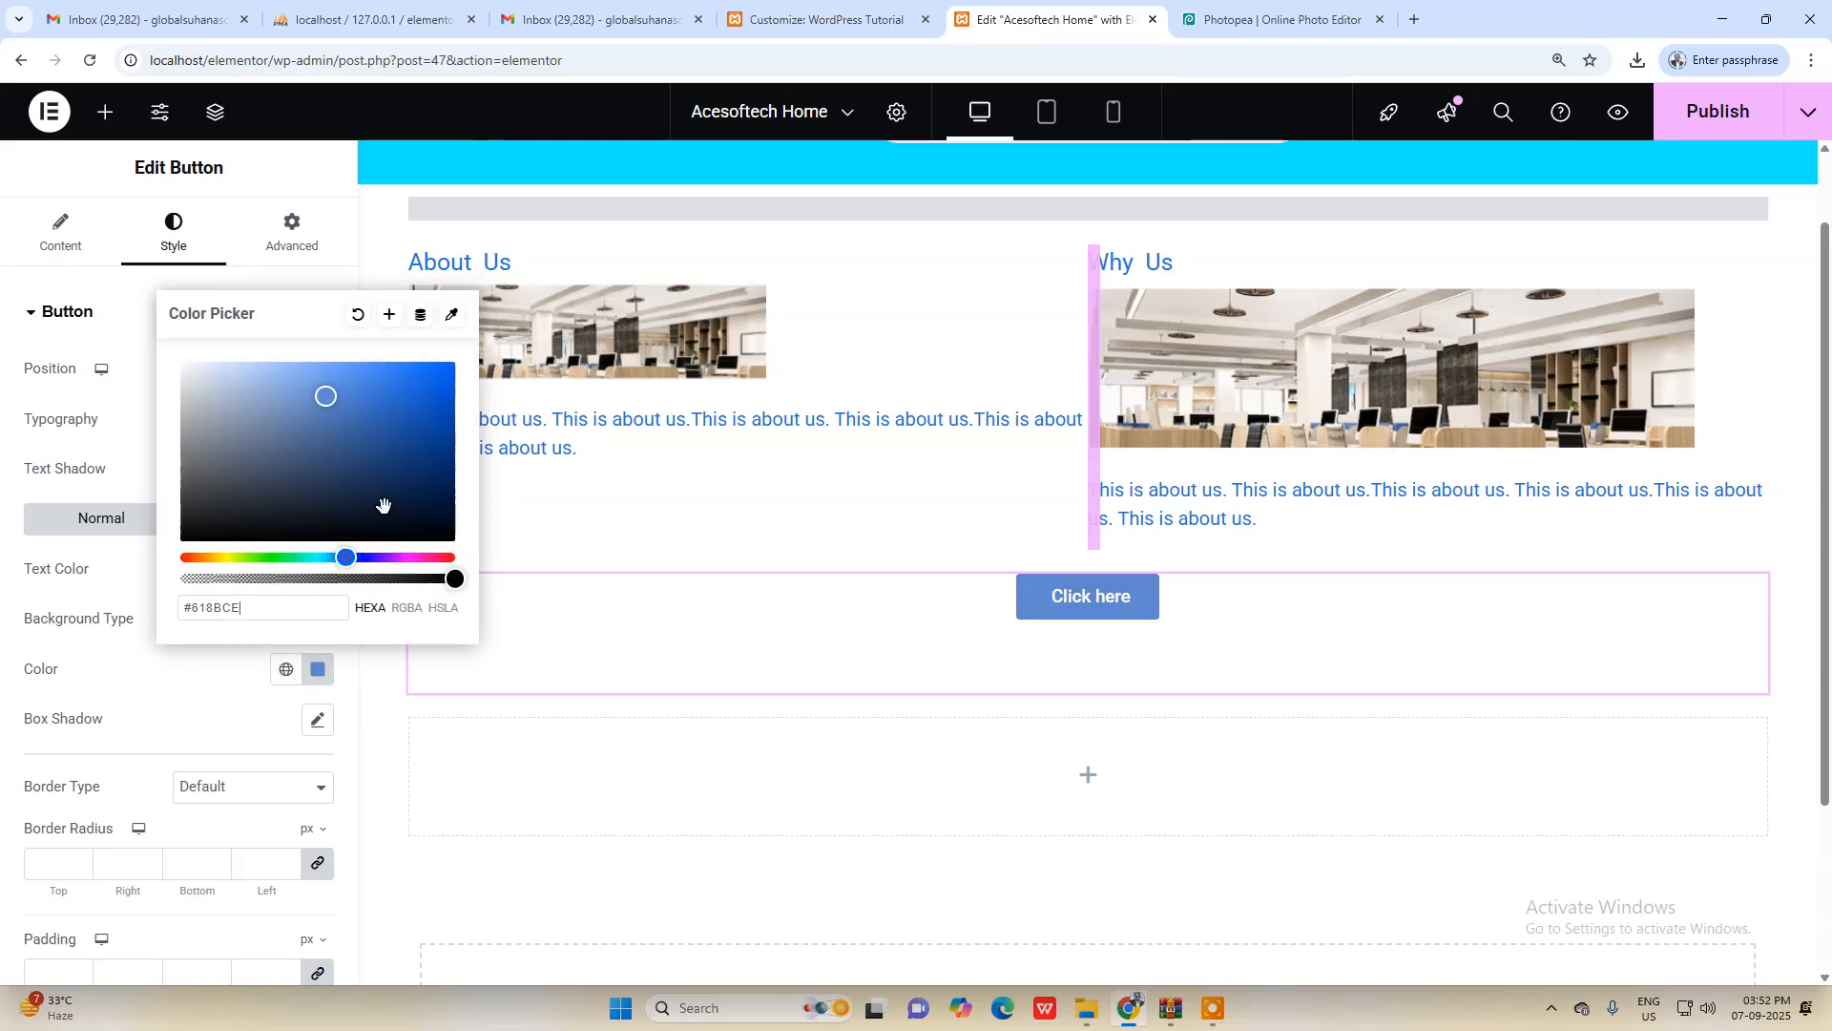
left_click(765, 599)
left_click(1245, 15)
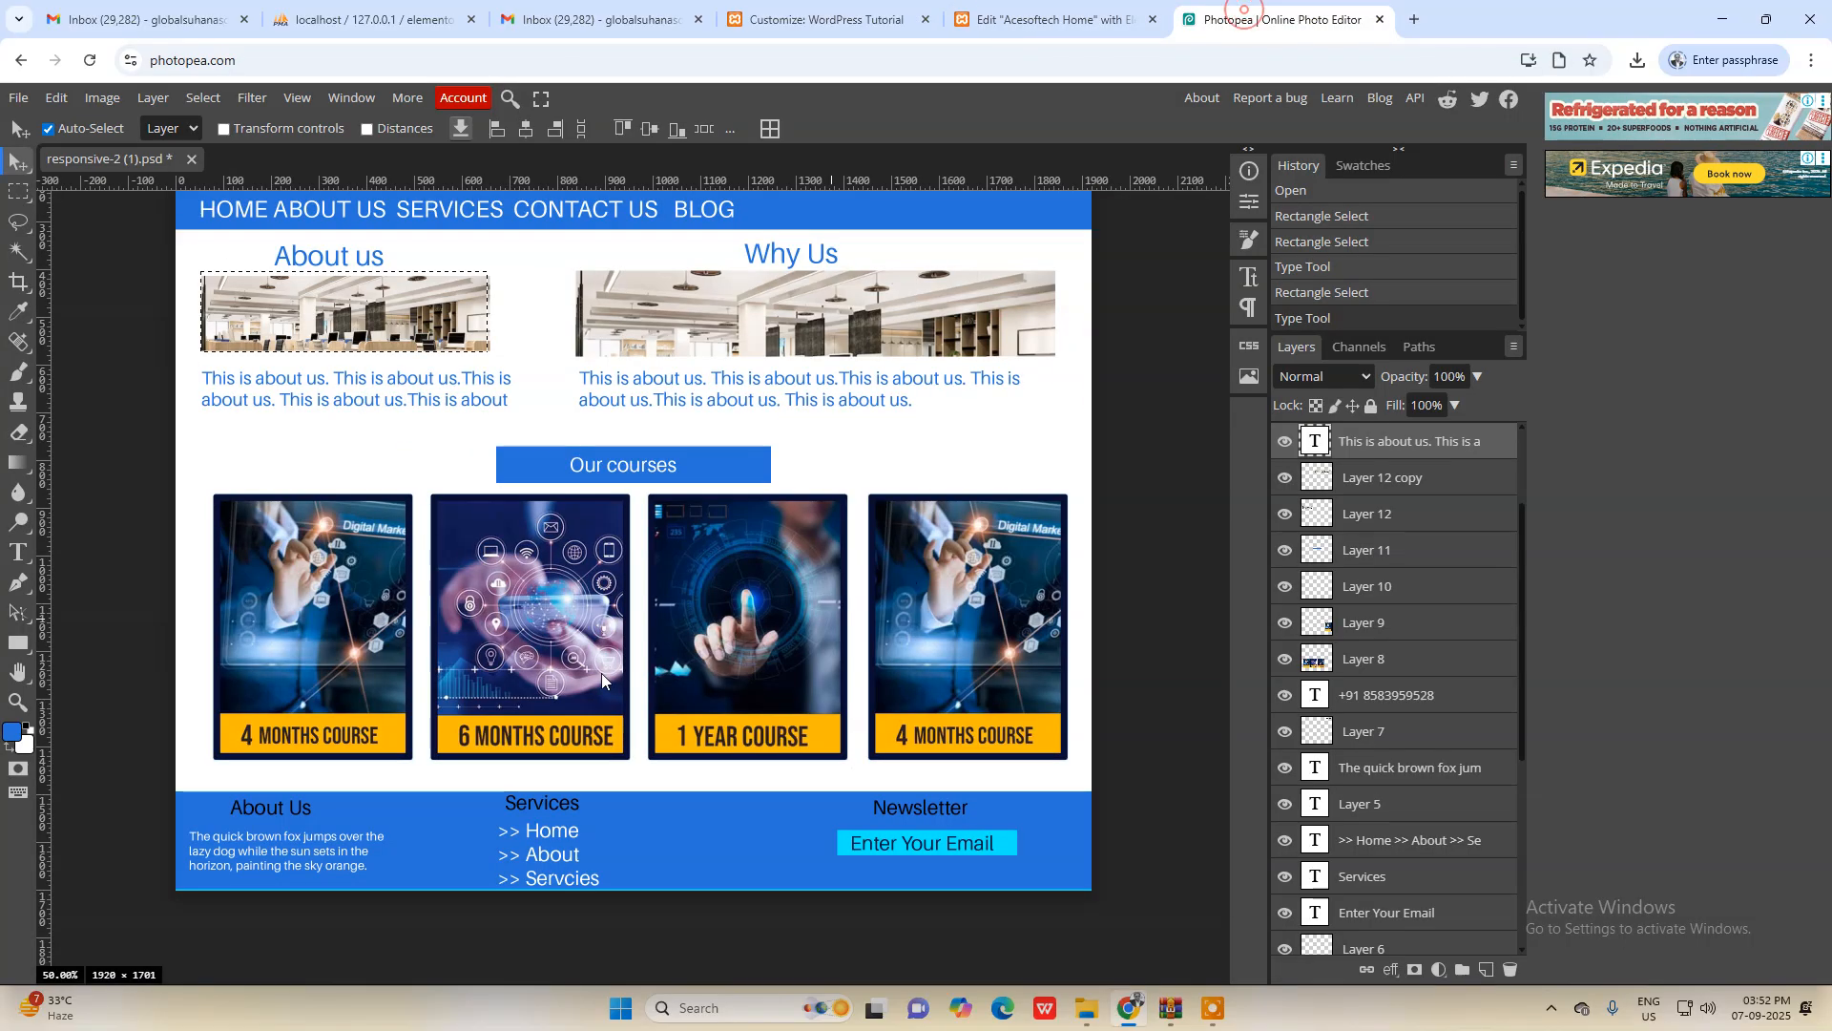
Step: Sample the blue of the Our courses label in the Photopea mockup, and set the Elementor button's background color to #2772D8
left_click(17, 311)
left_click(724, 469)
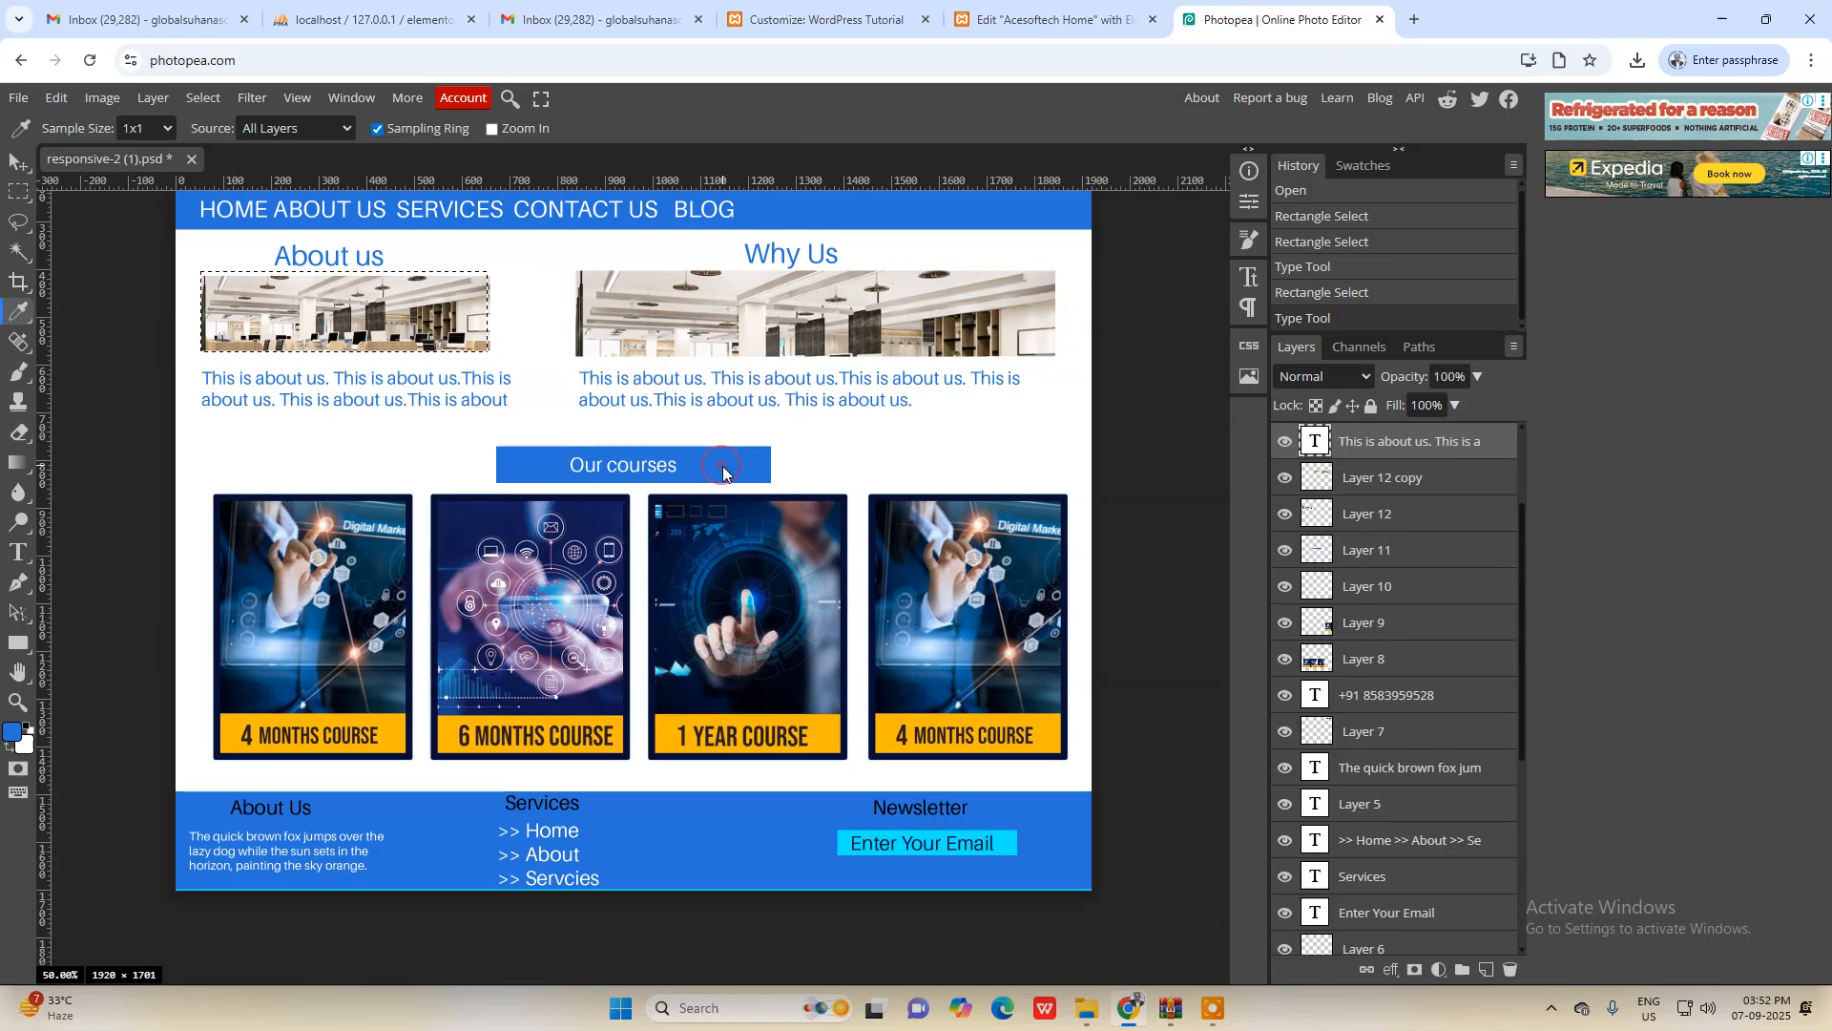
left_click(13, 733)
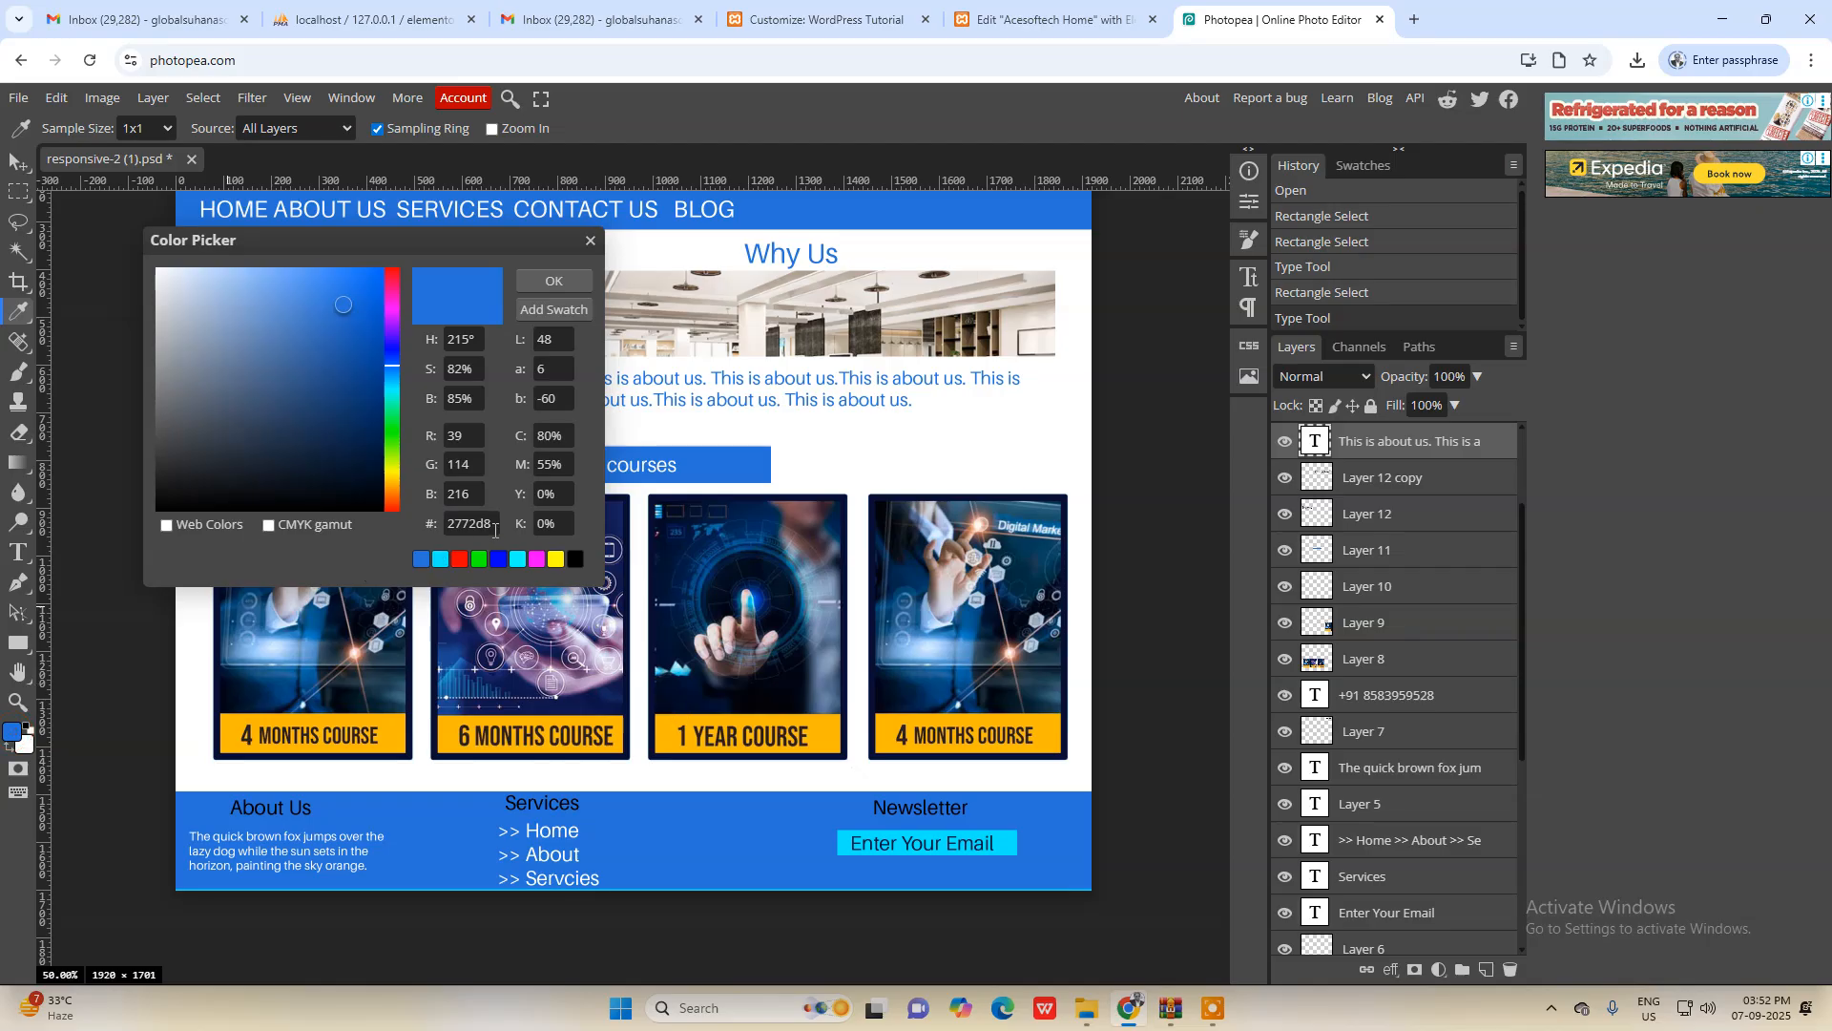
left_click(1031, 23)
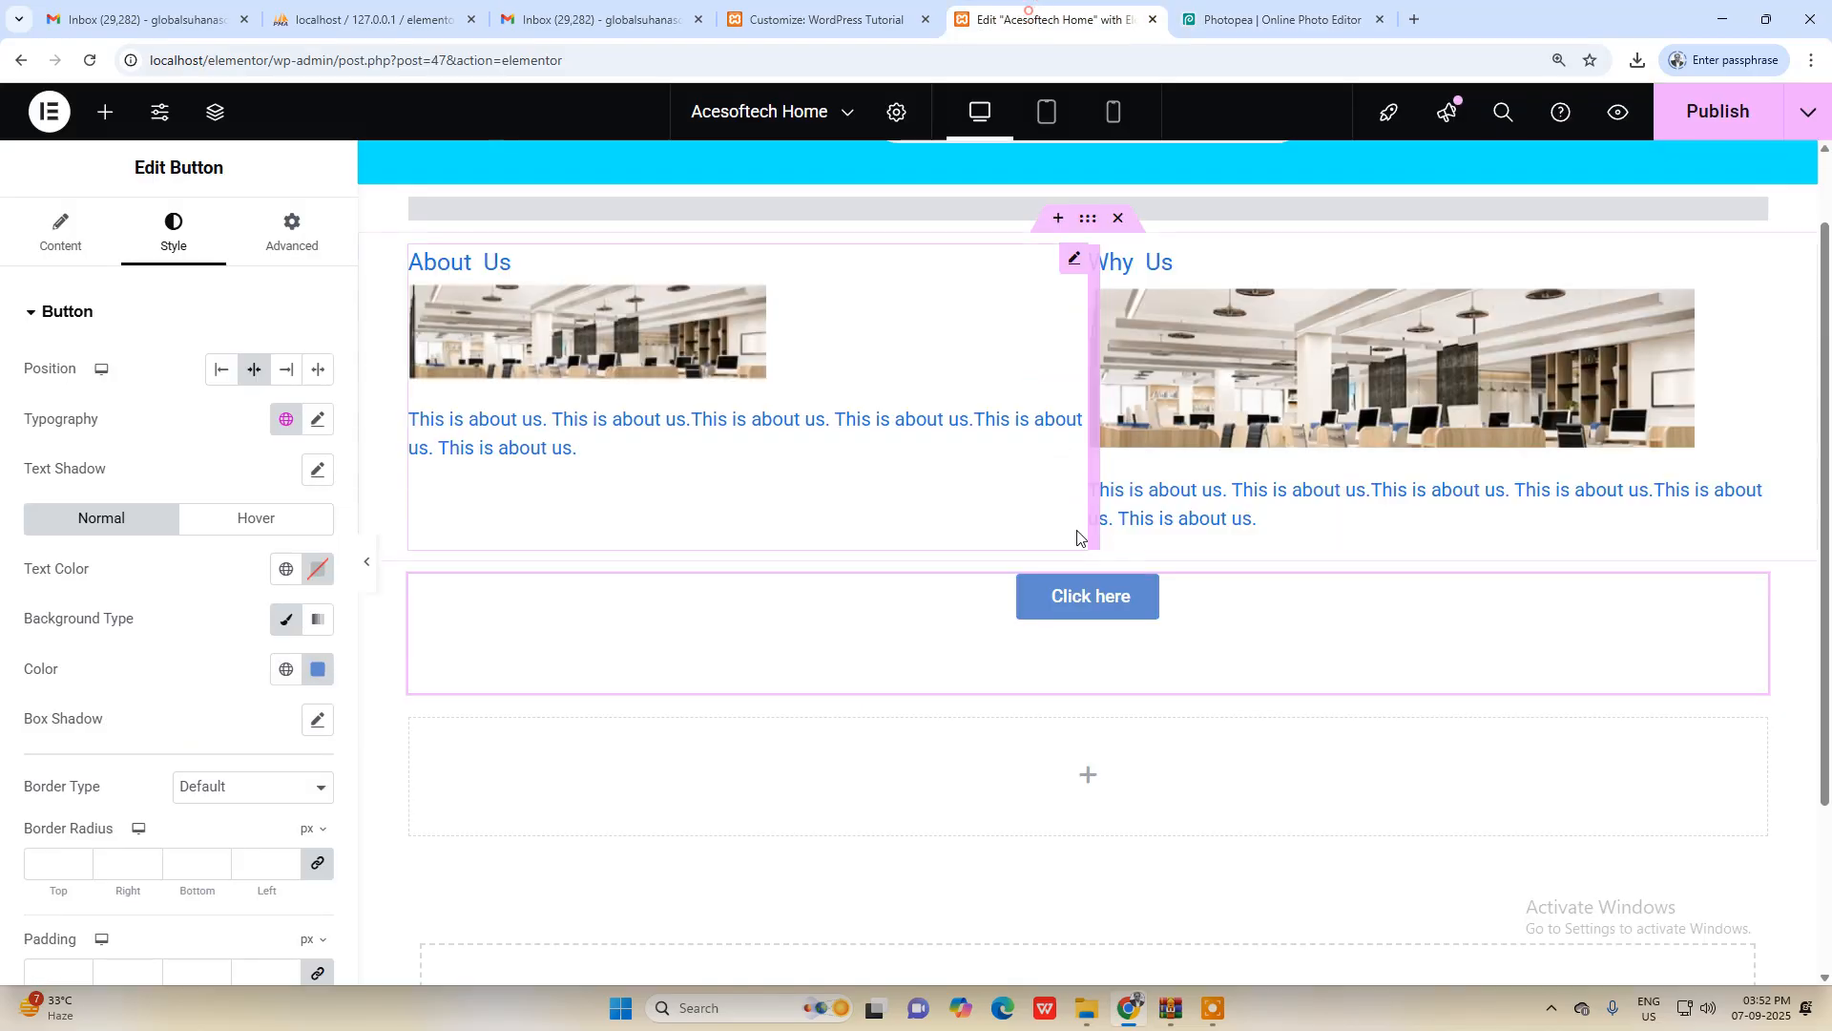
left_click(318, 671)
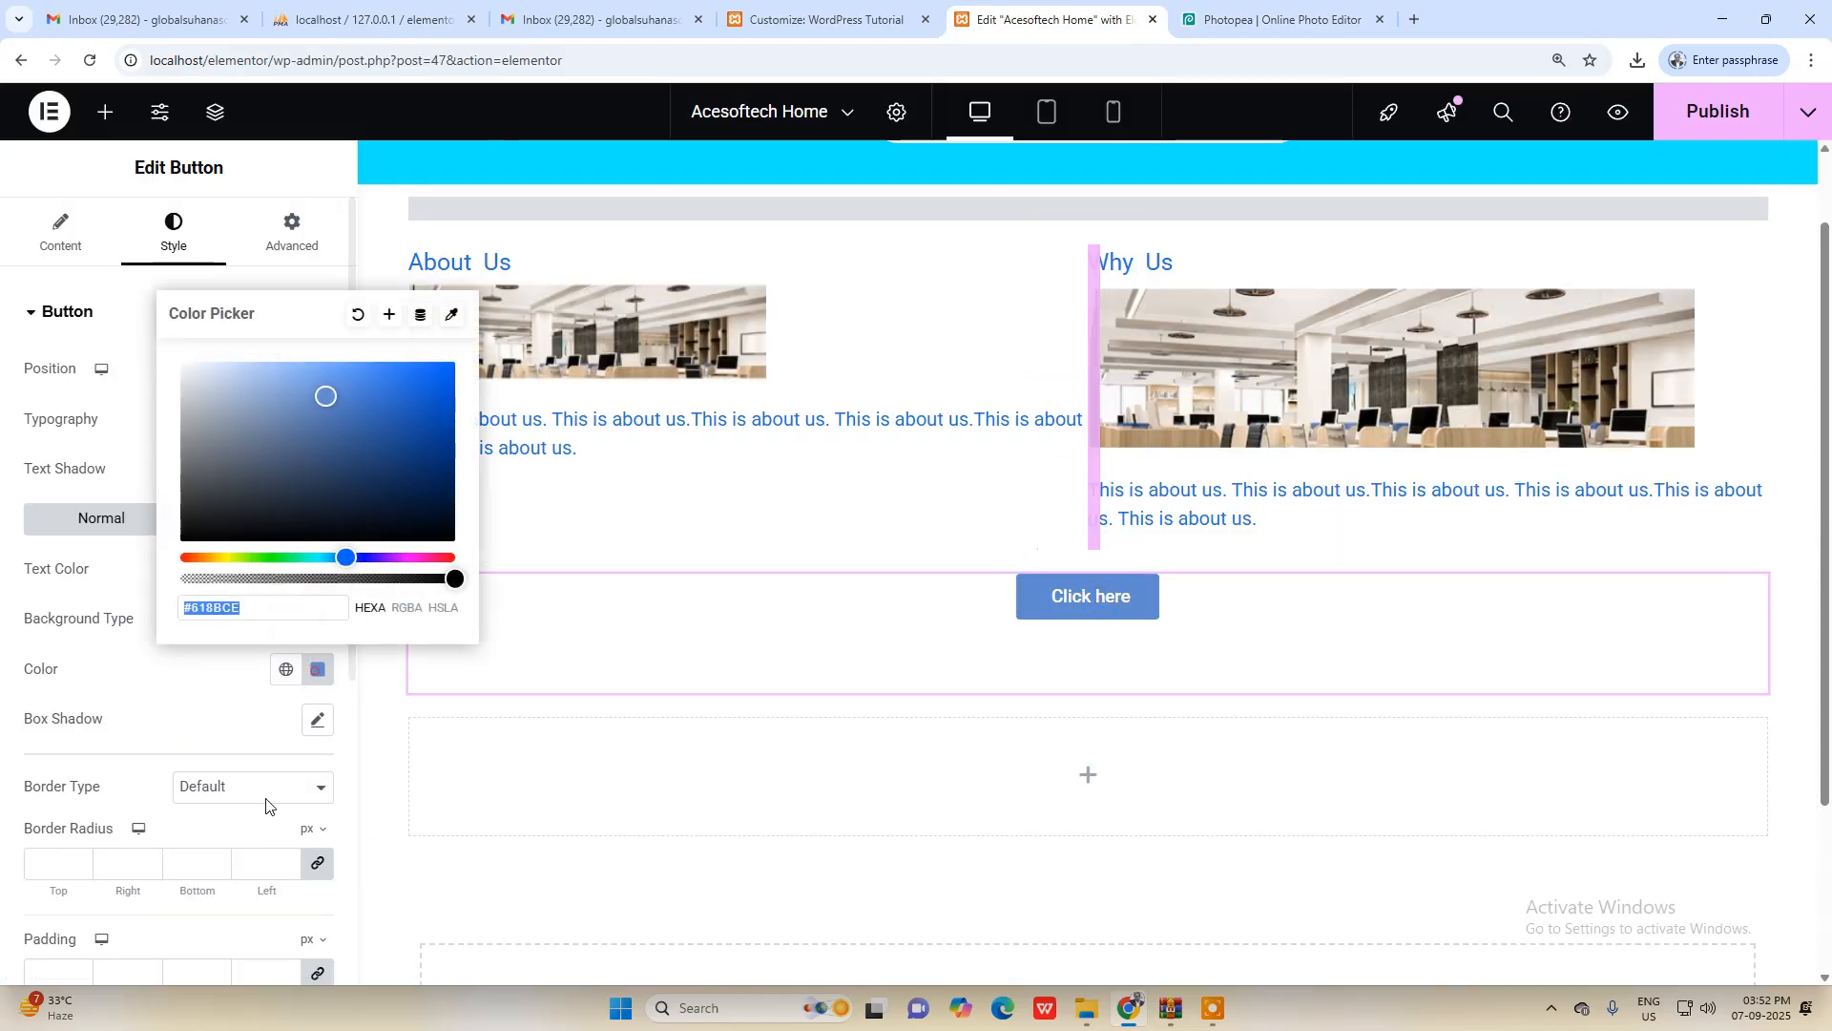
type("#2772d8")
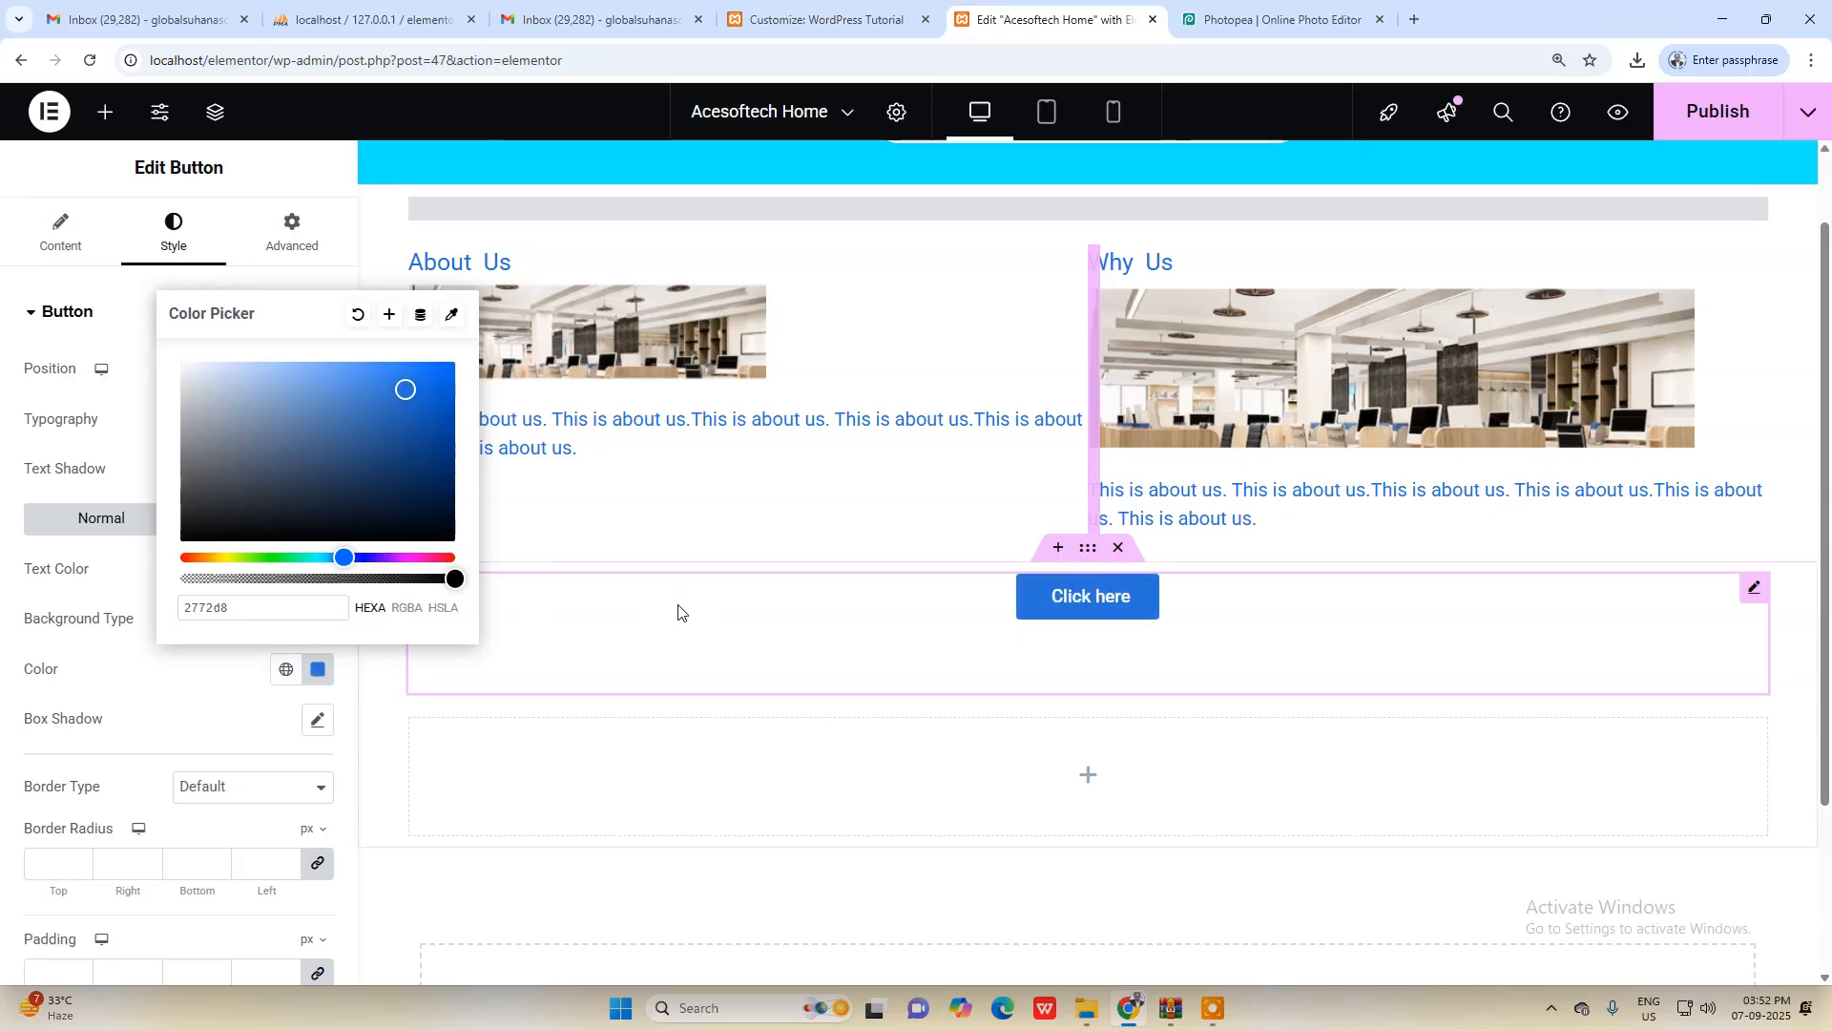
left_click(671, 630)
Step: Recheck the Our courses label in the Photopea mockup, close the color picker there, and return to the Elementor editor
left_click(1279, 19)
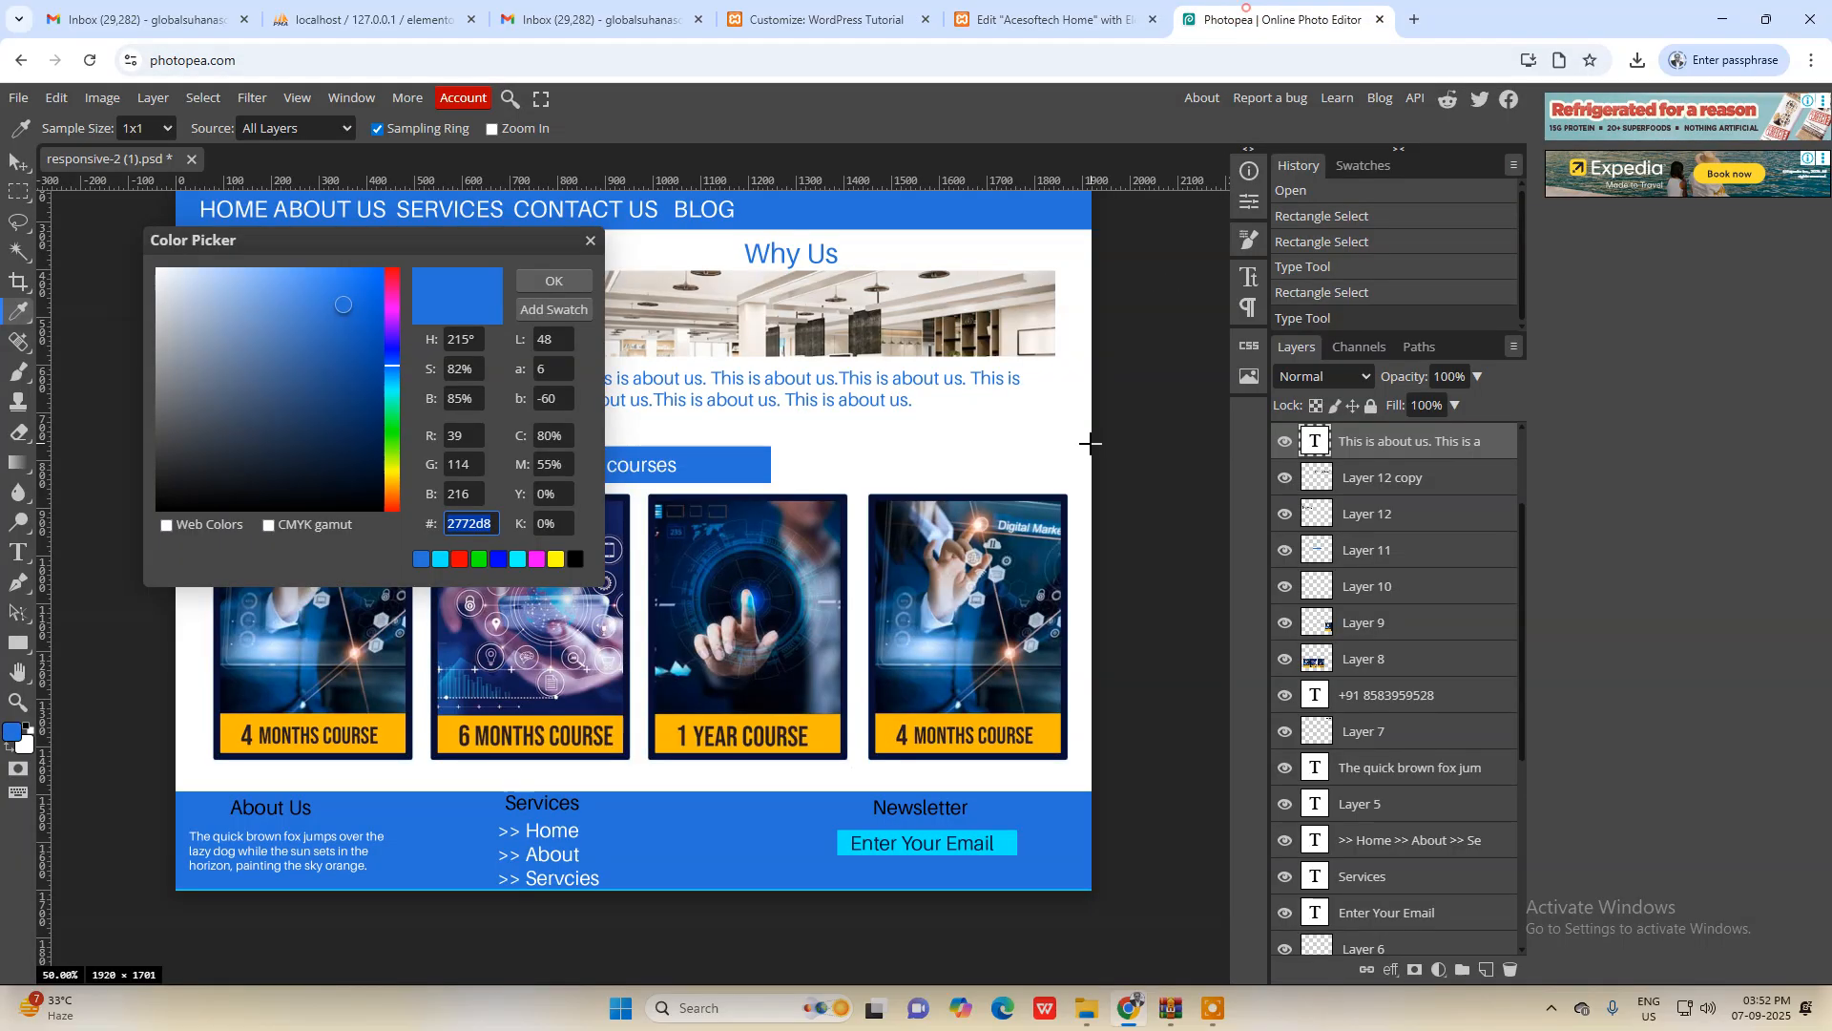
left_click(905, 469)
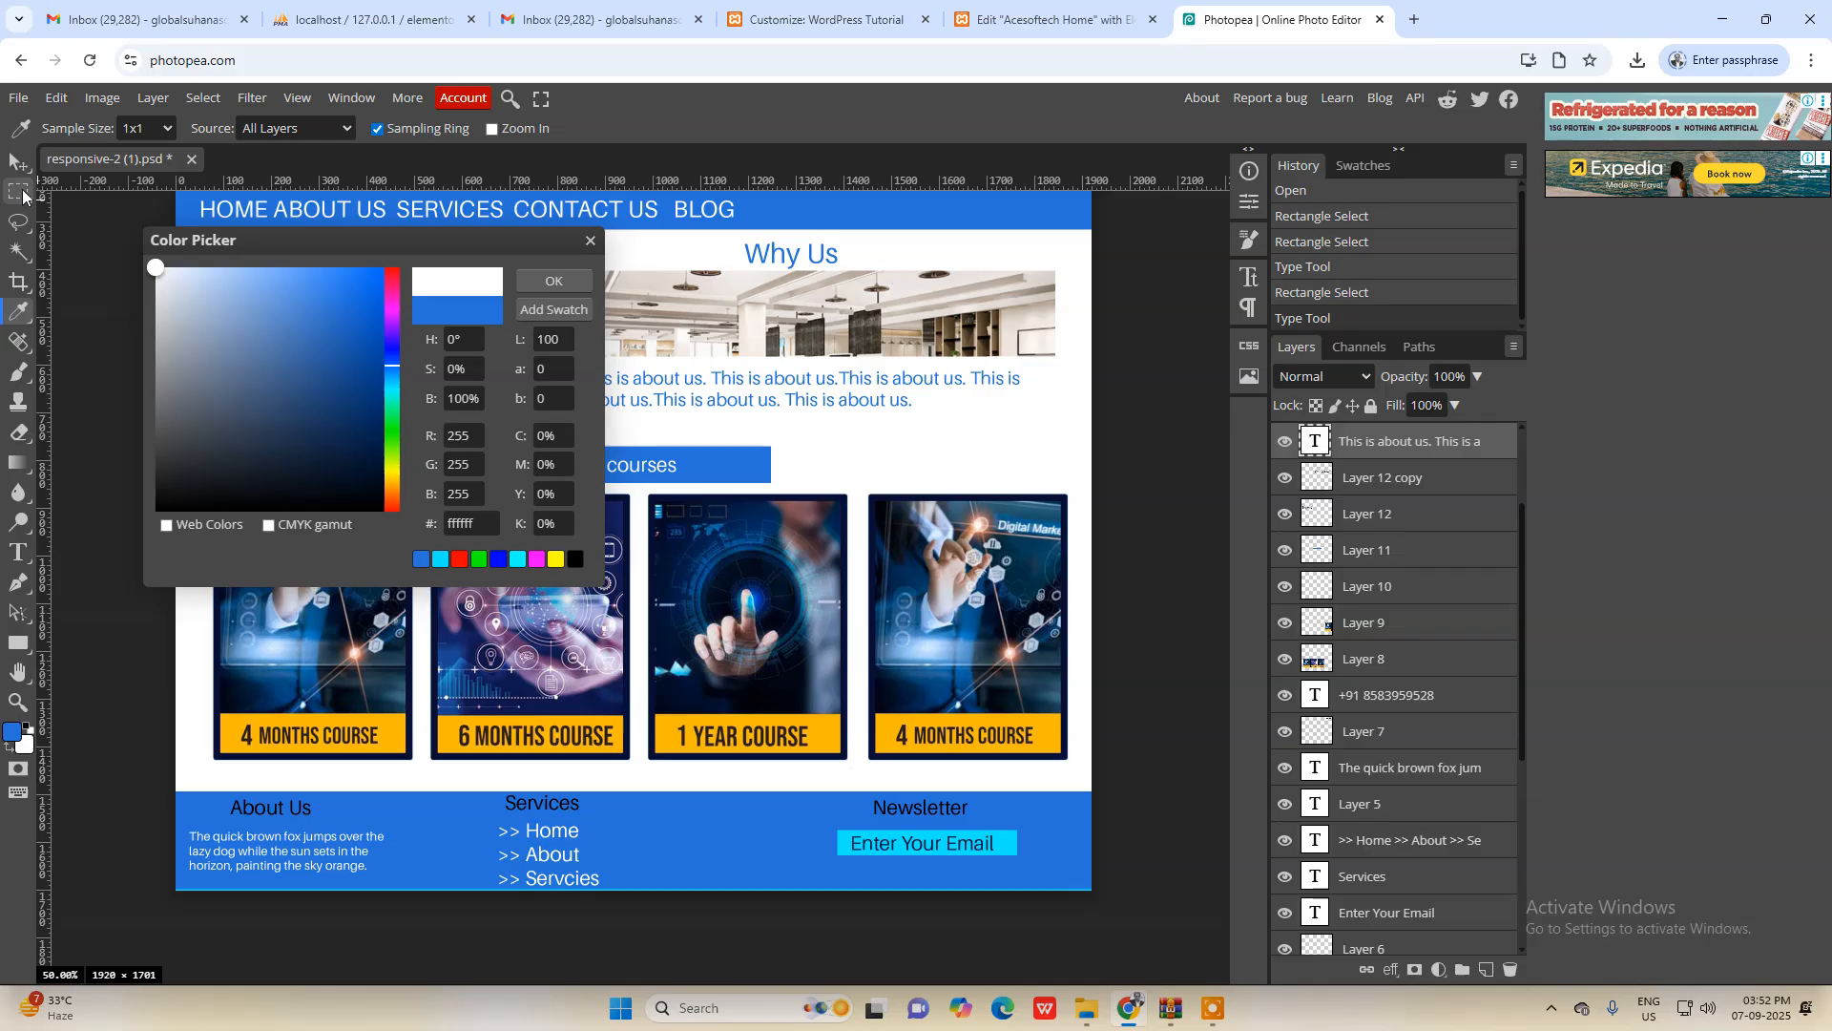
left_click(17, 162)
left_click(812, 376)
left_click(722, 400)
left_click(589, 243)
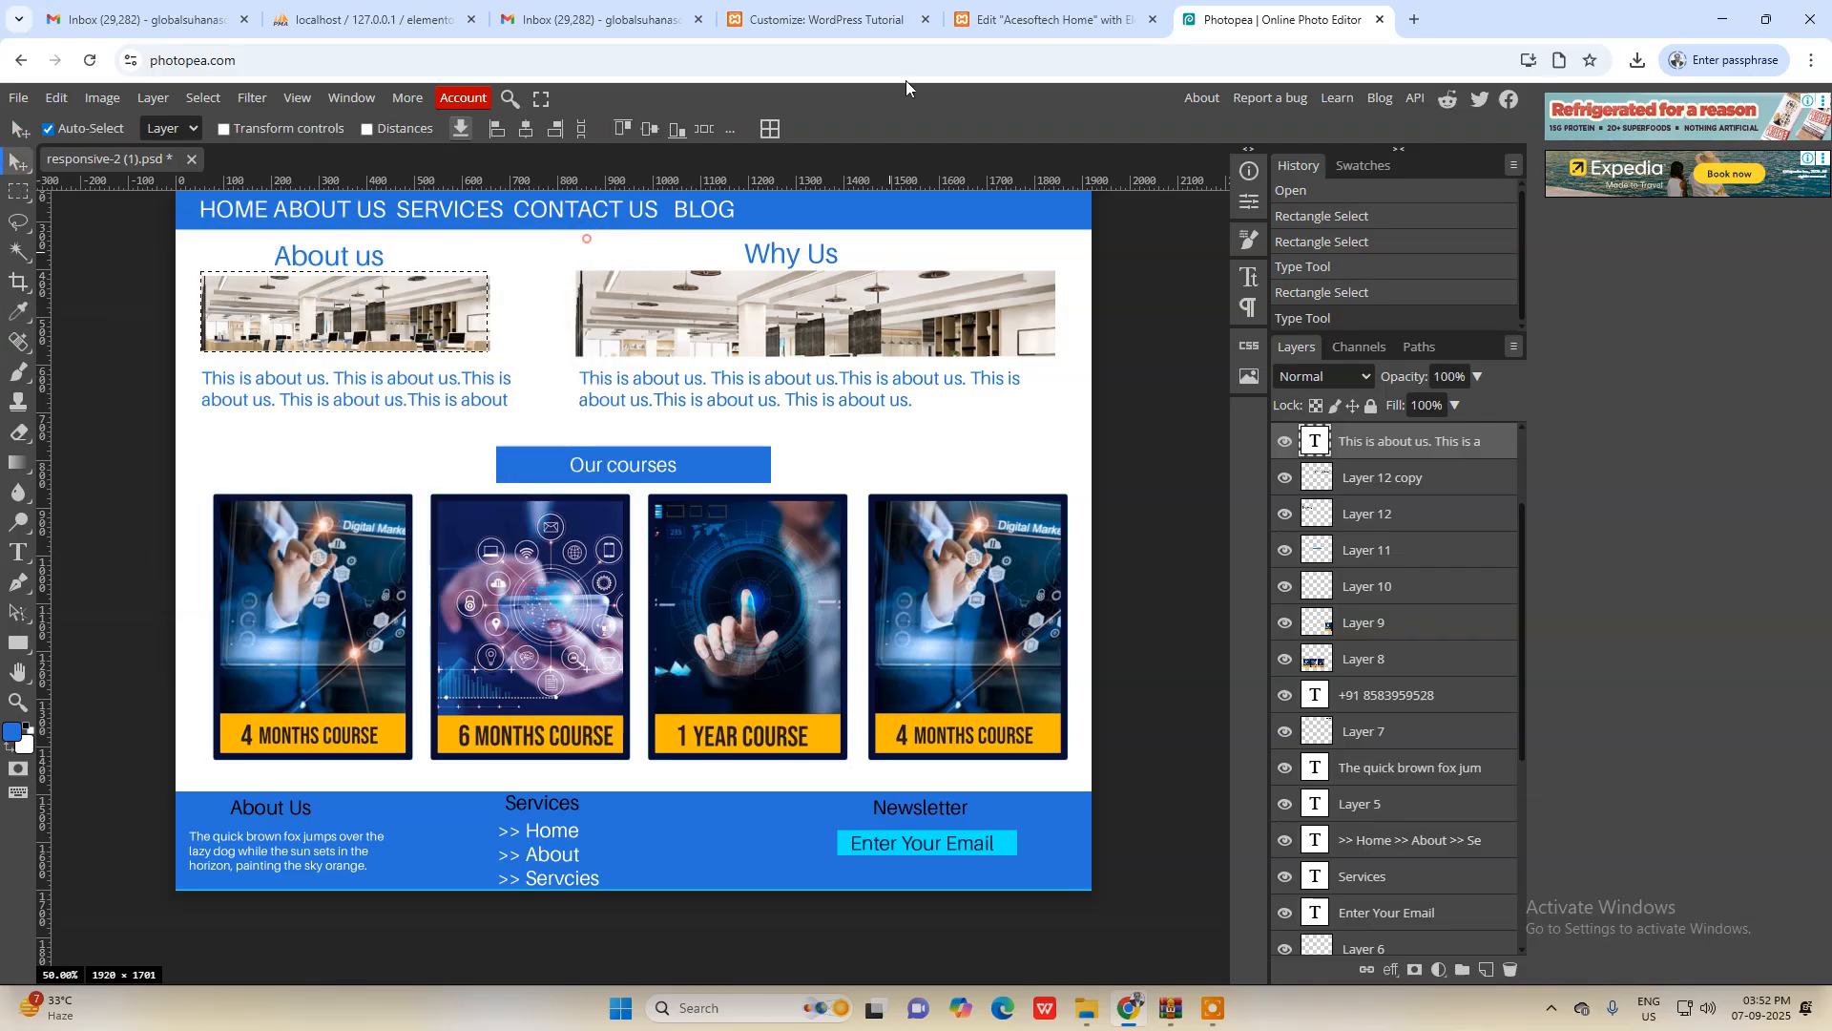
left_click(1050, 19)
Step: Examine the button's type choices and its content, style and layout settings for options that control its size
left_click(1047, 594)
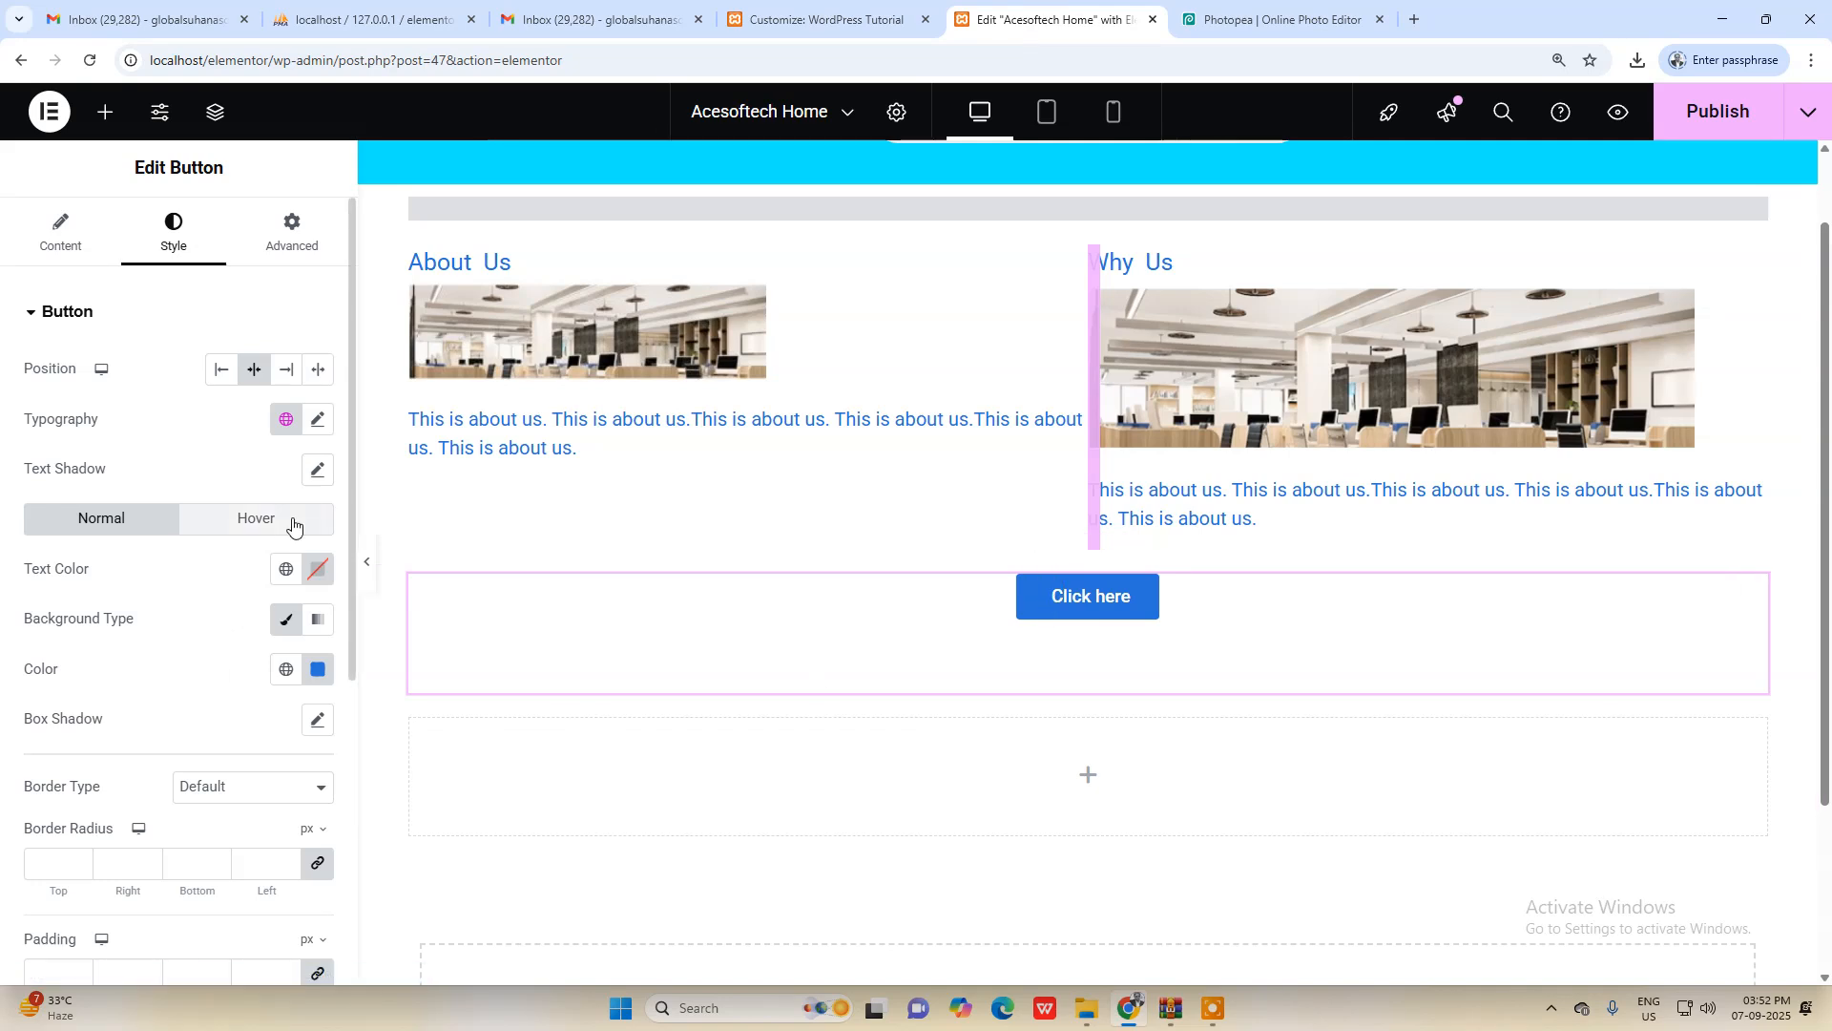
left_click(292, 229)
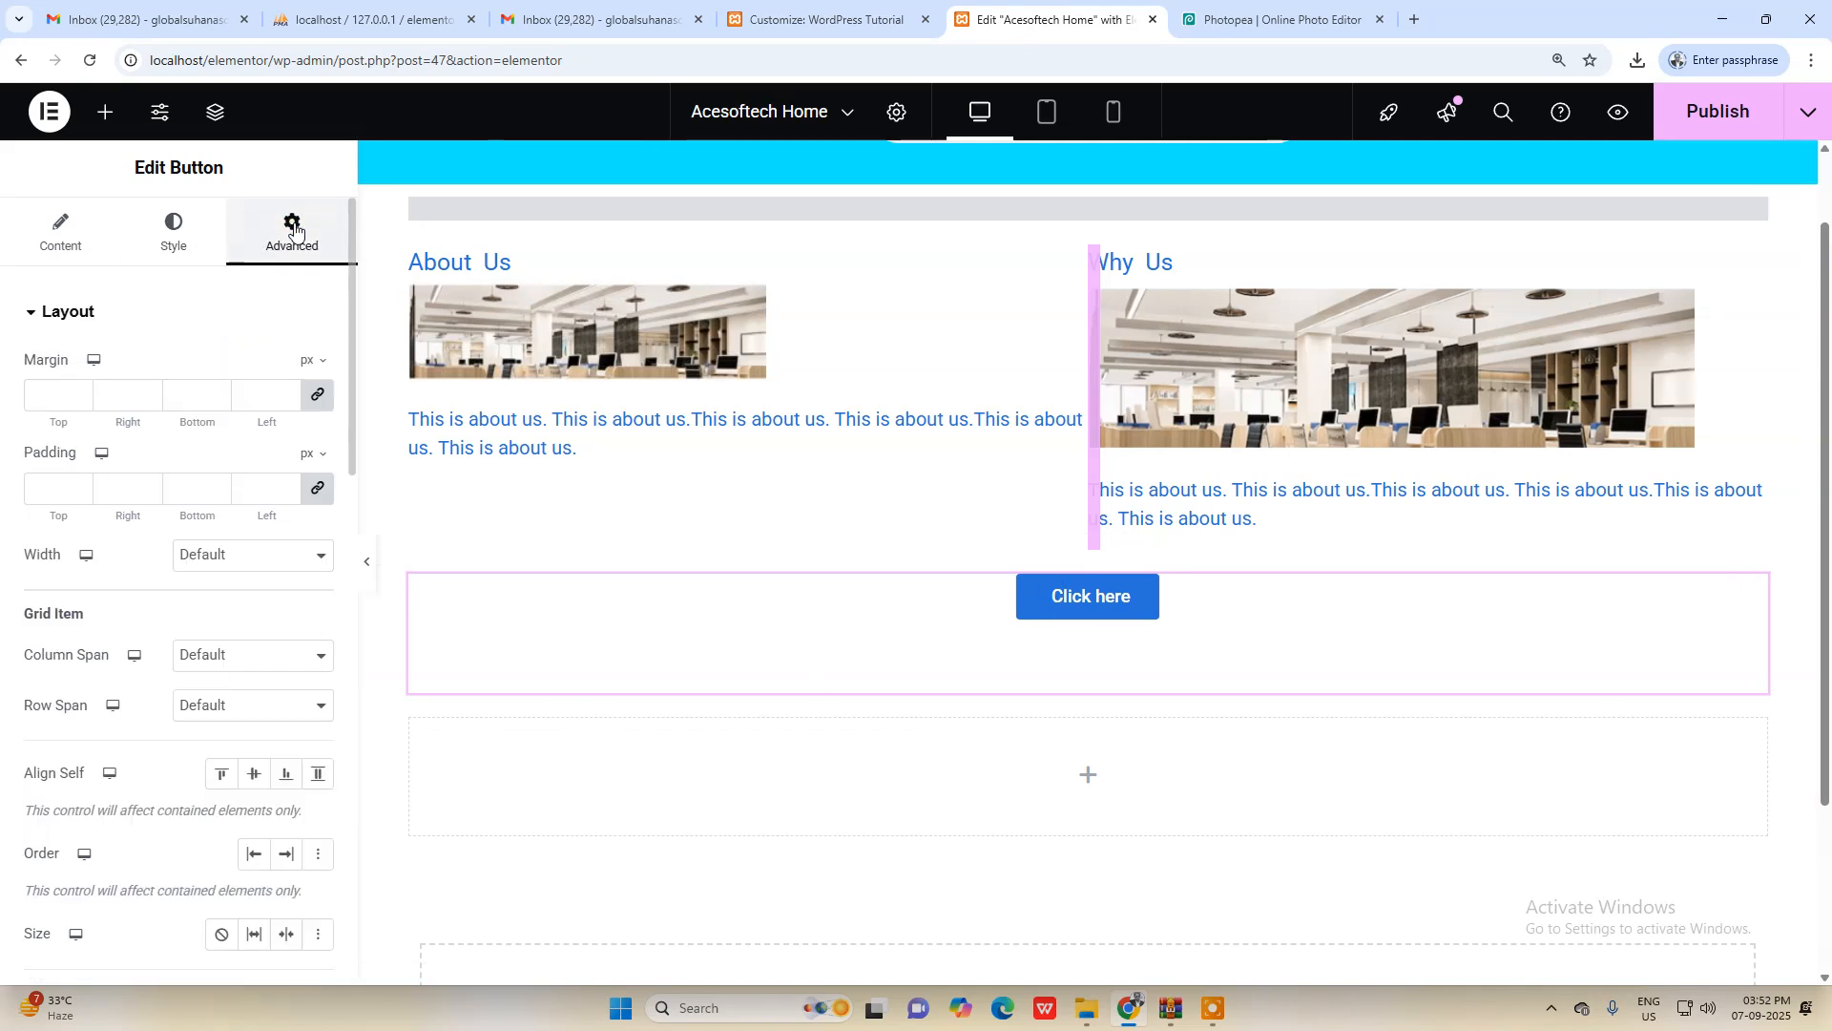
left_click(67, 239)
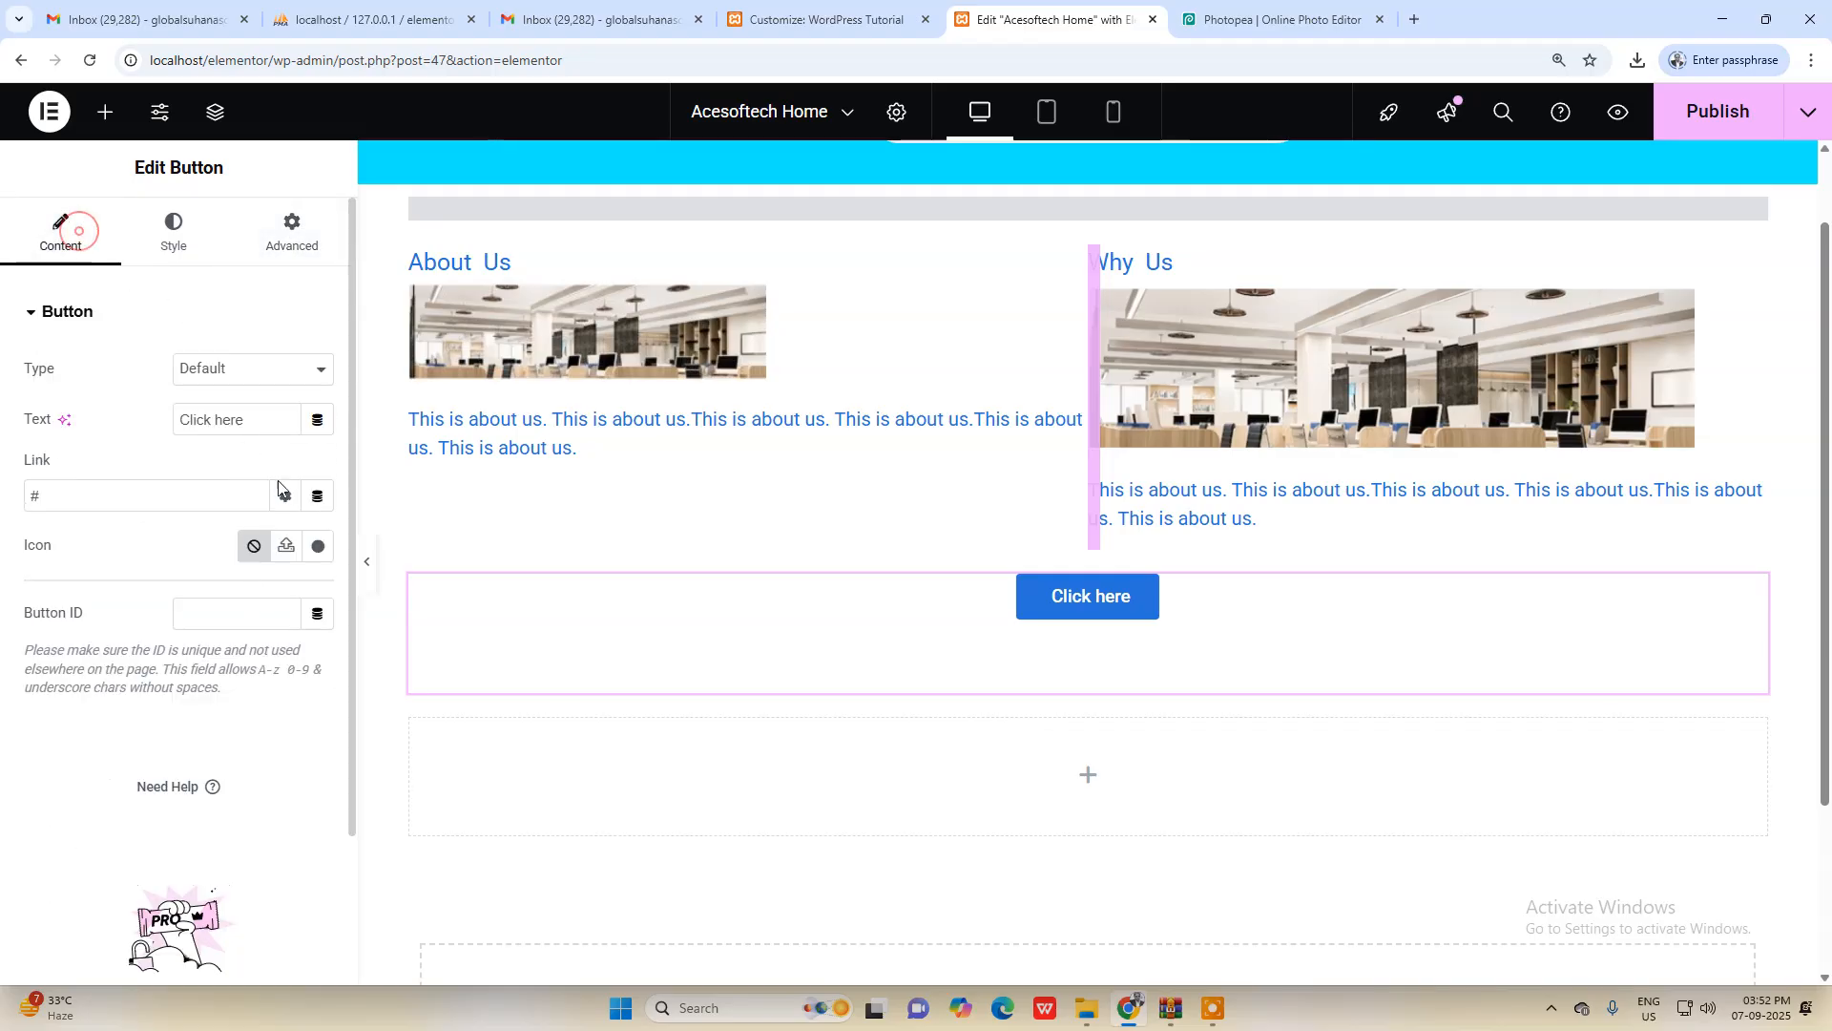
left_click(260, 371)
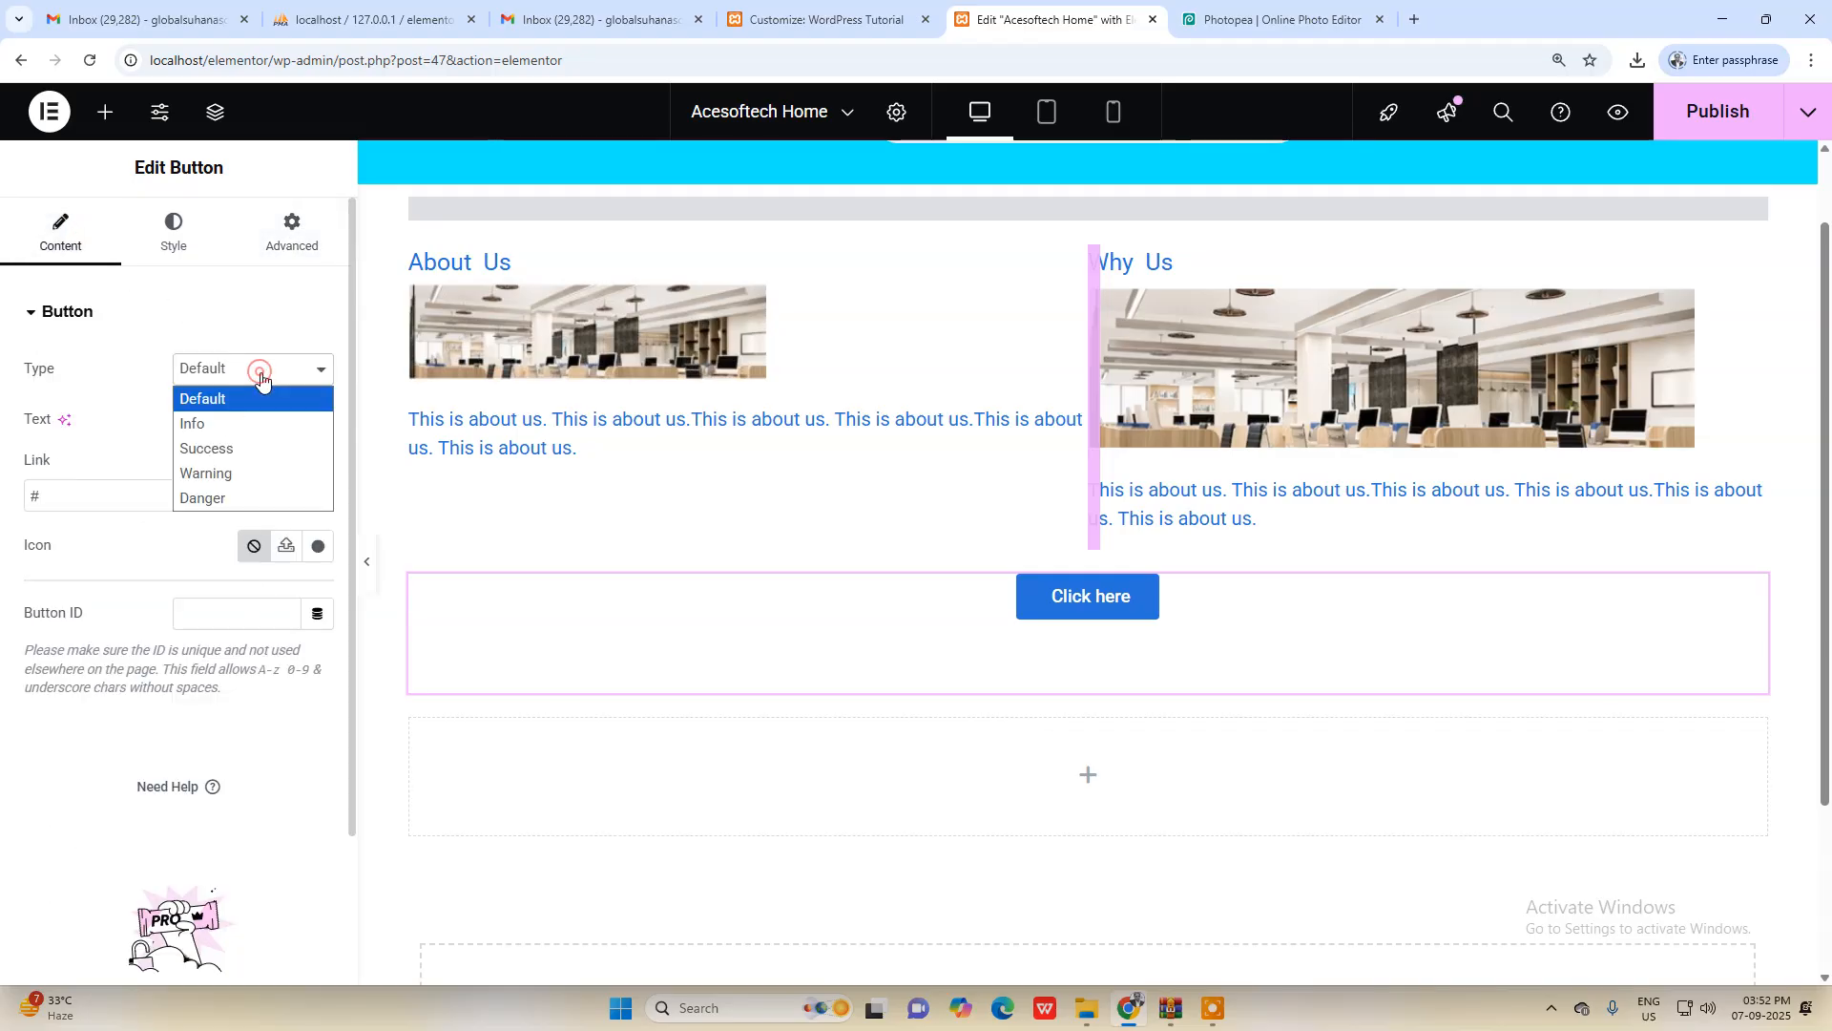
left_click(170, 542)
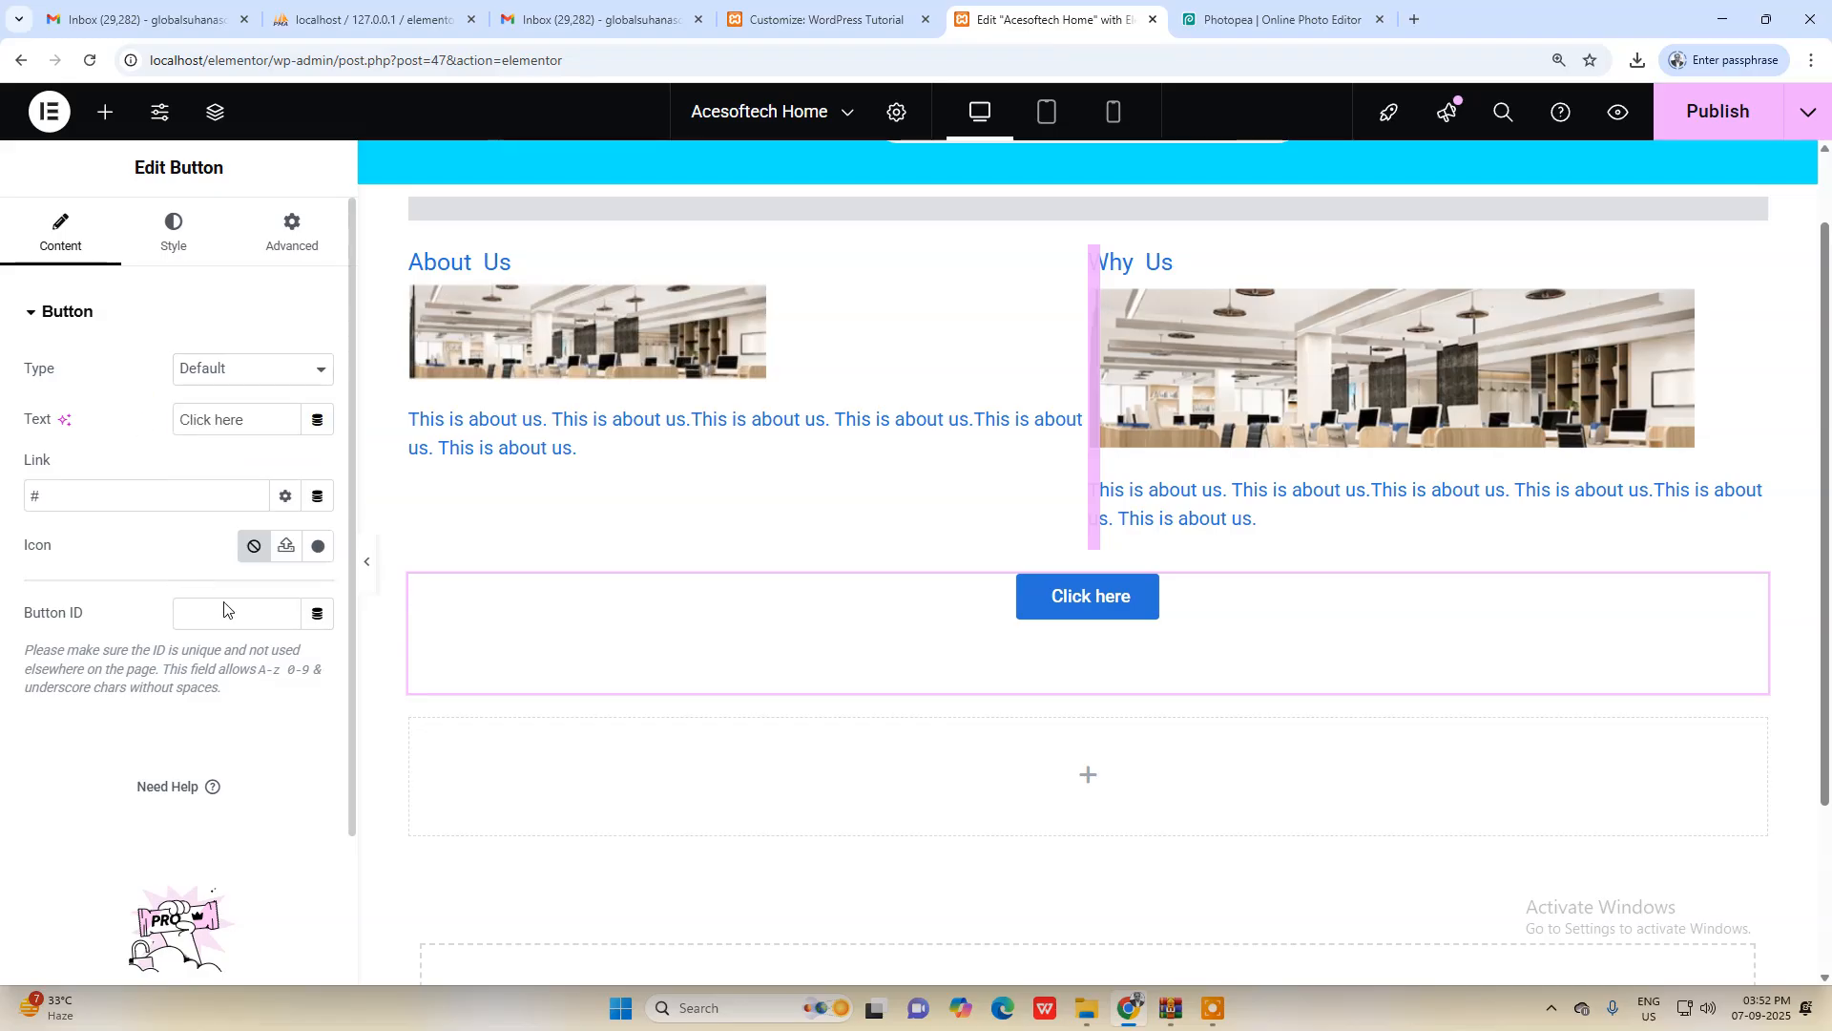
left_click(210, 372)
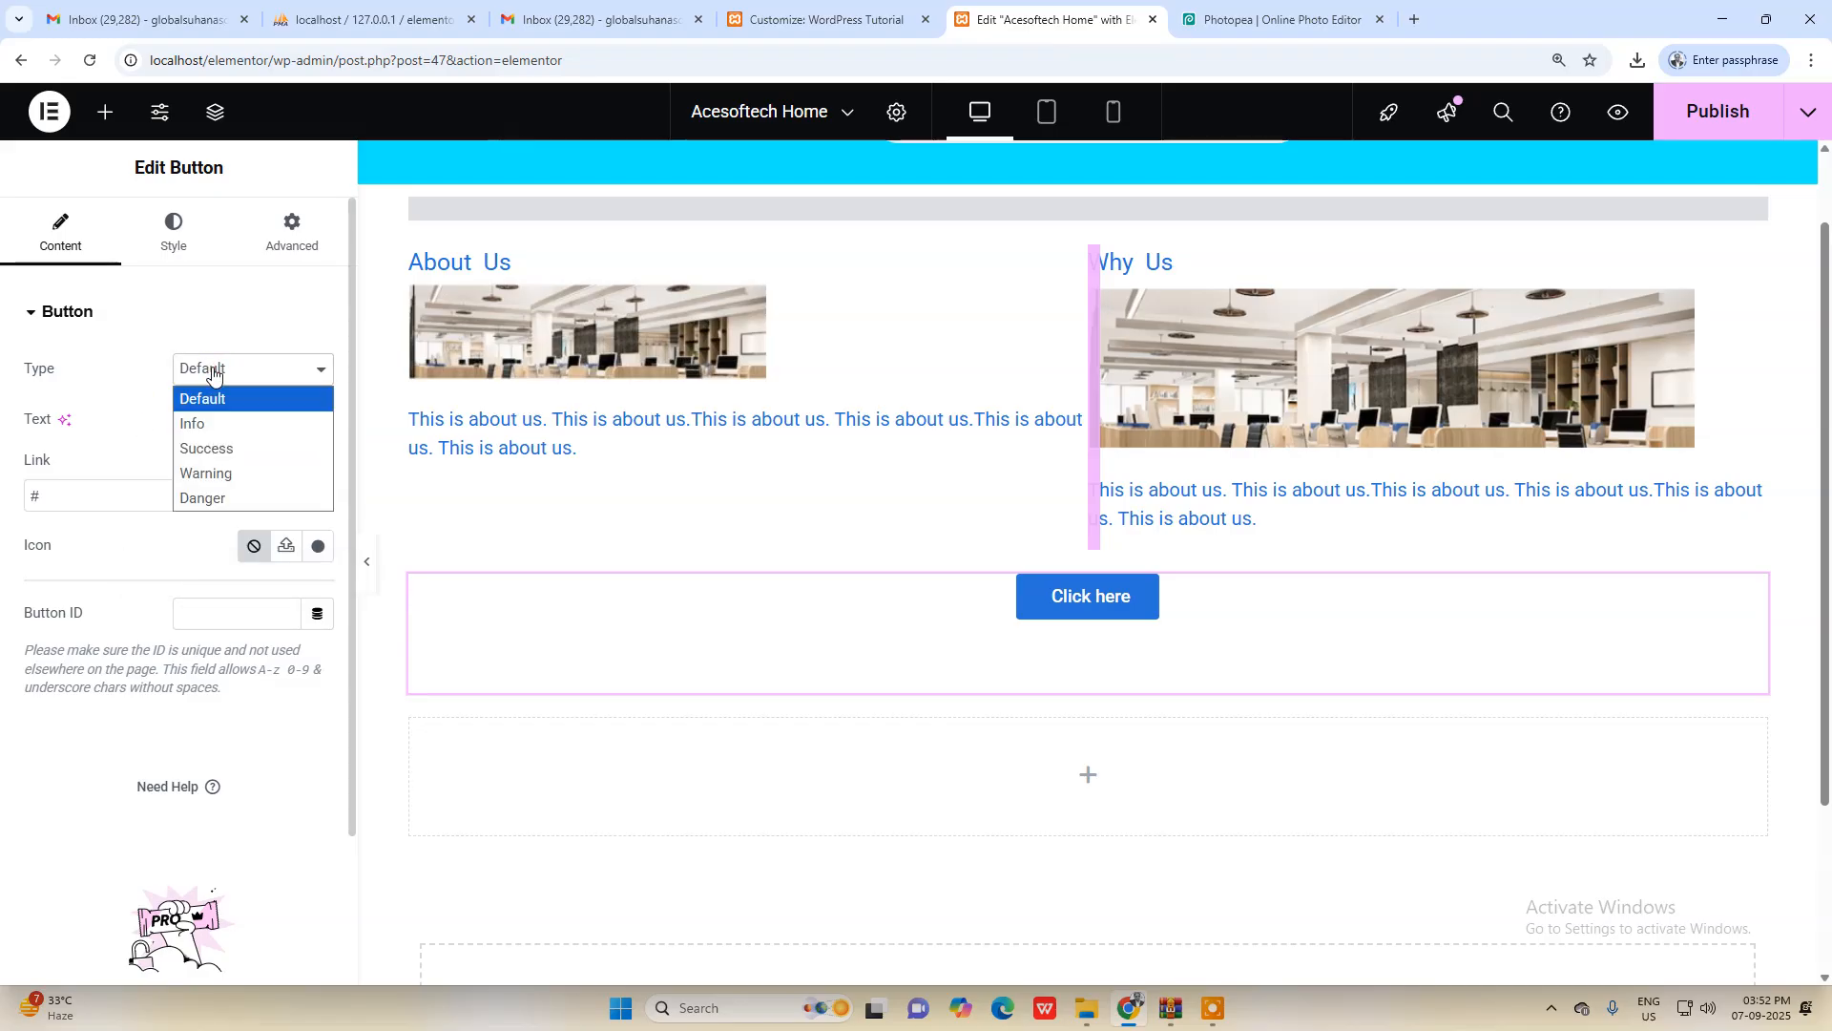
left_click(128, 373)
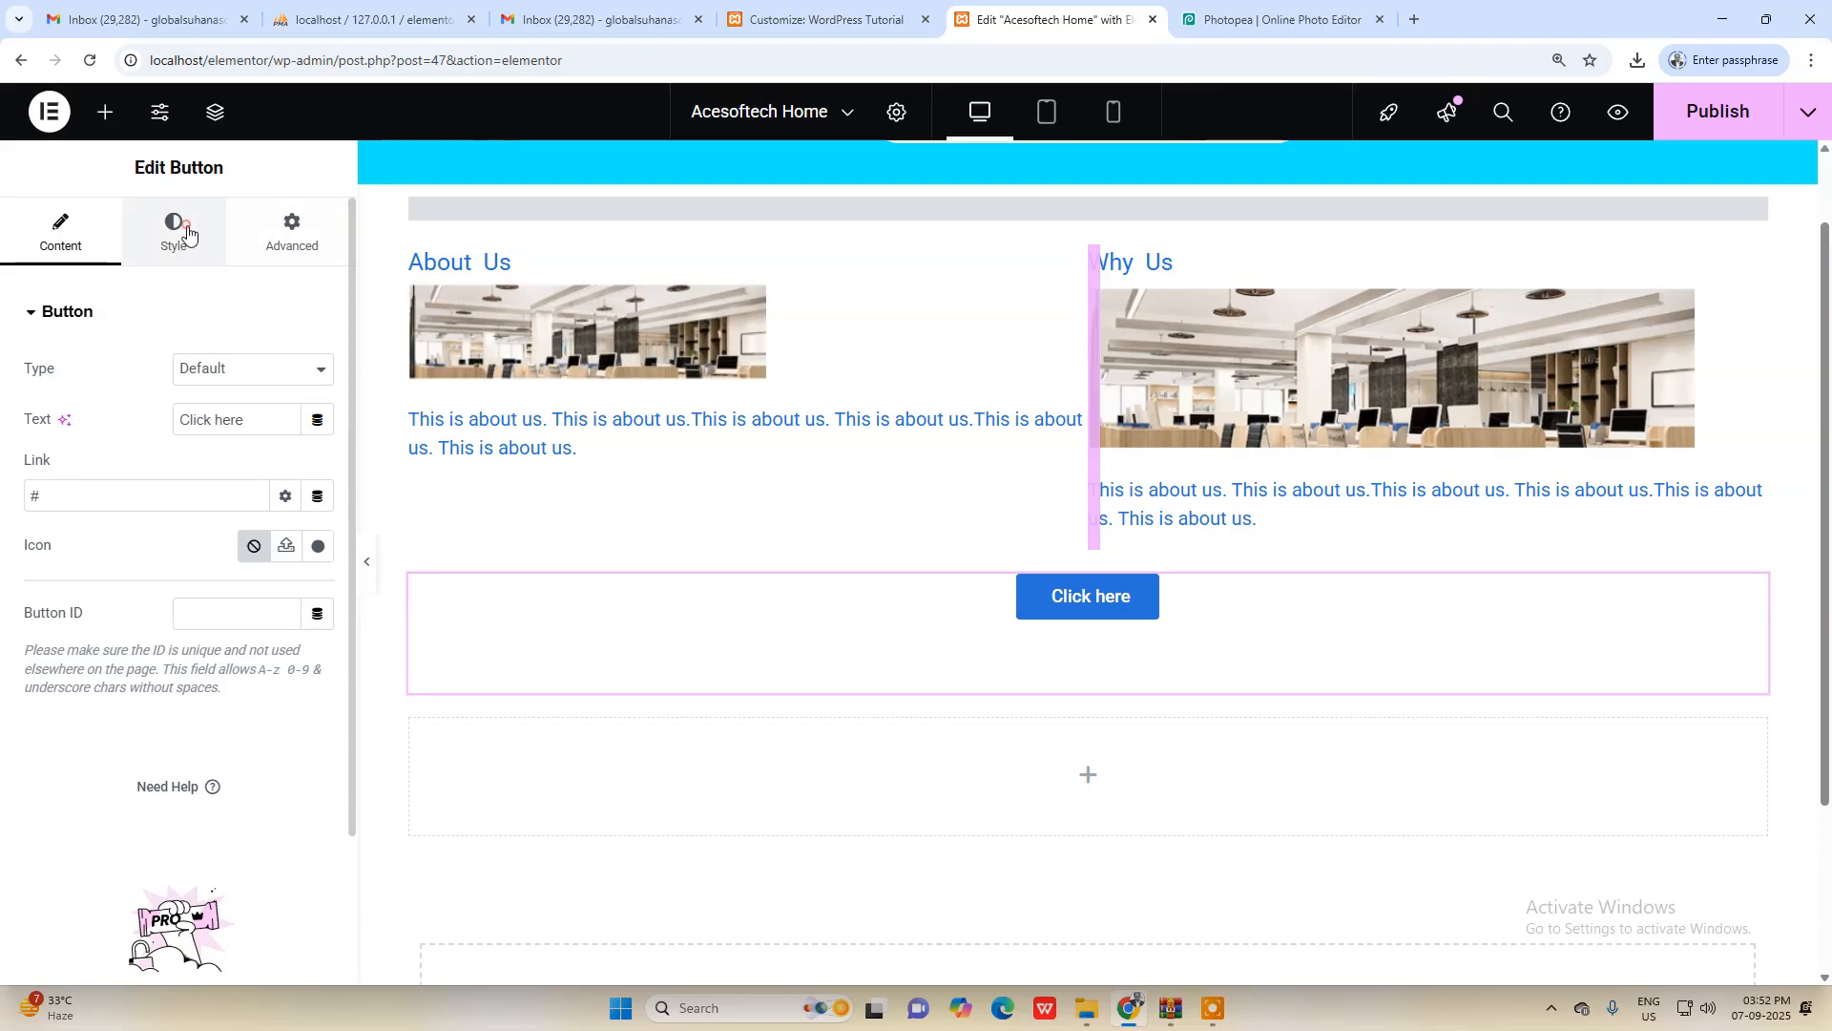
left_click(175, 233)
scroll(238, 657, "down", 2)
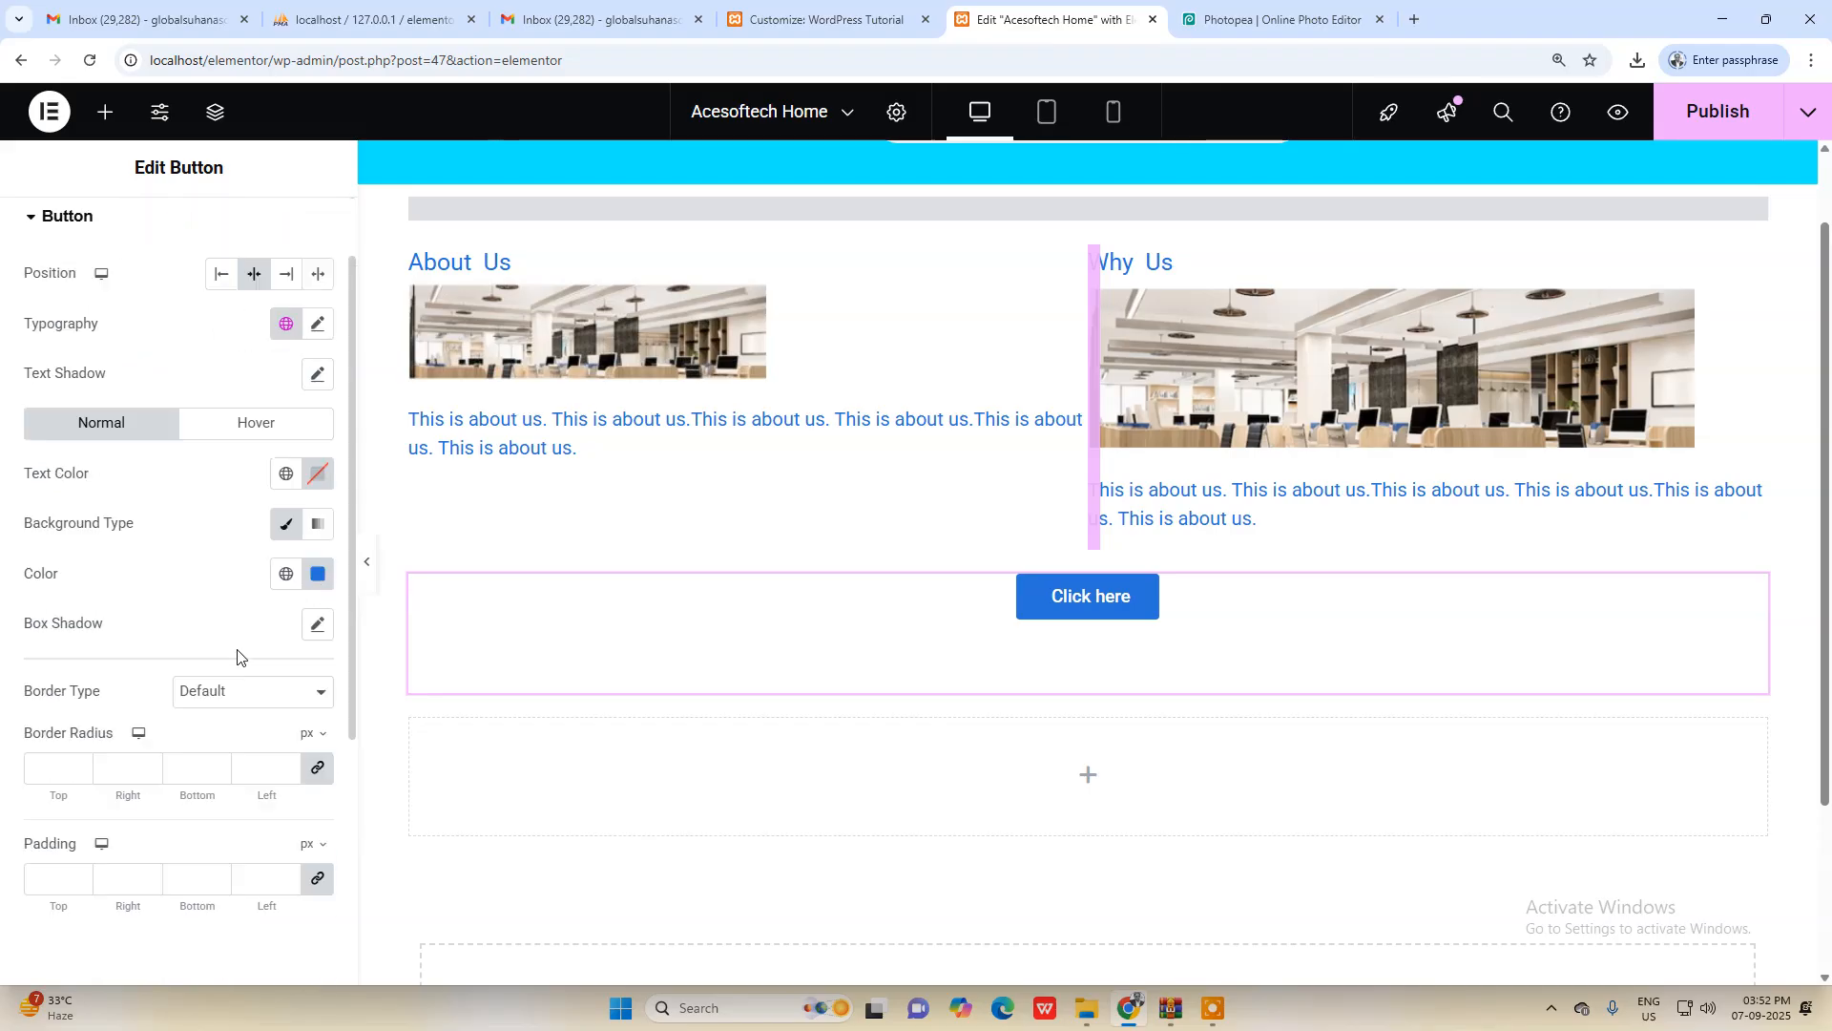
scroll(191, 620, "down", 2)
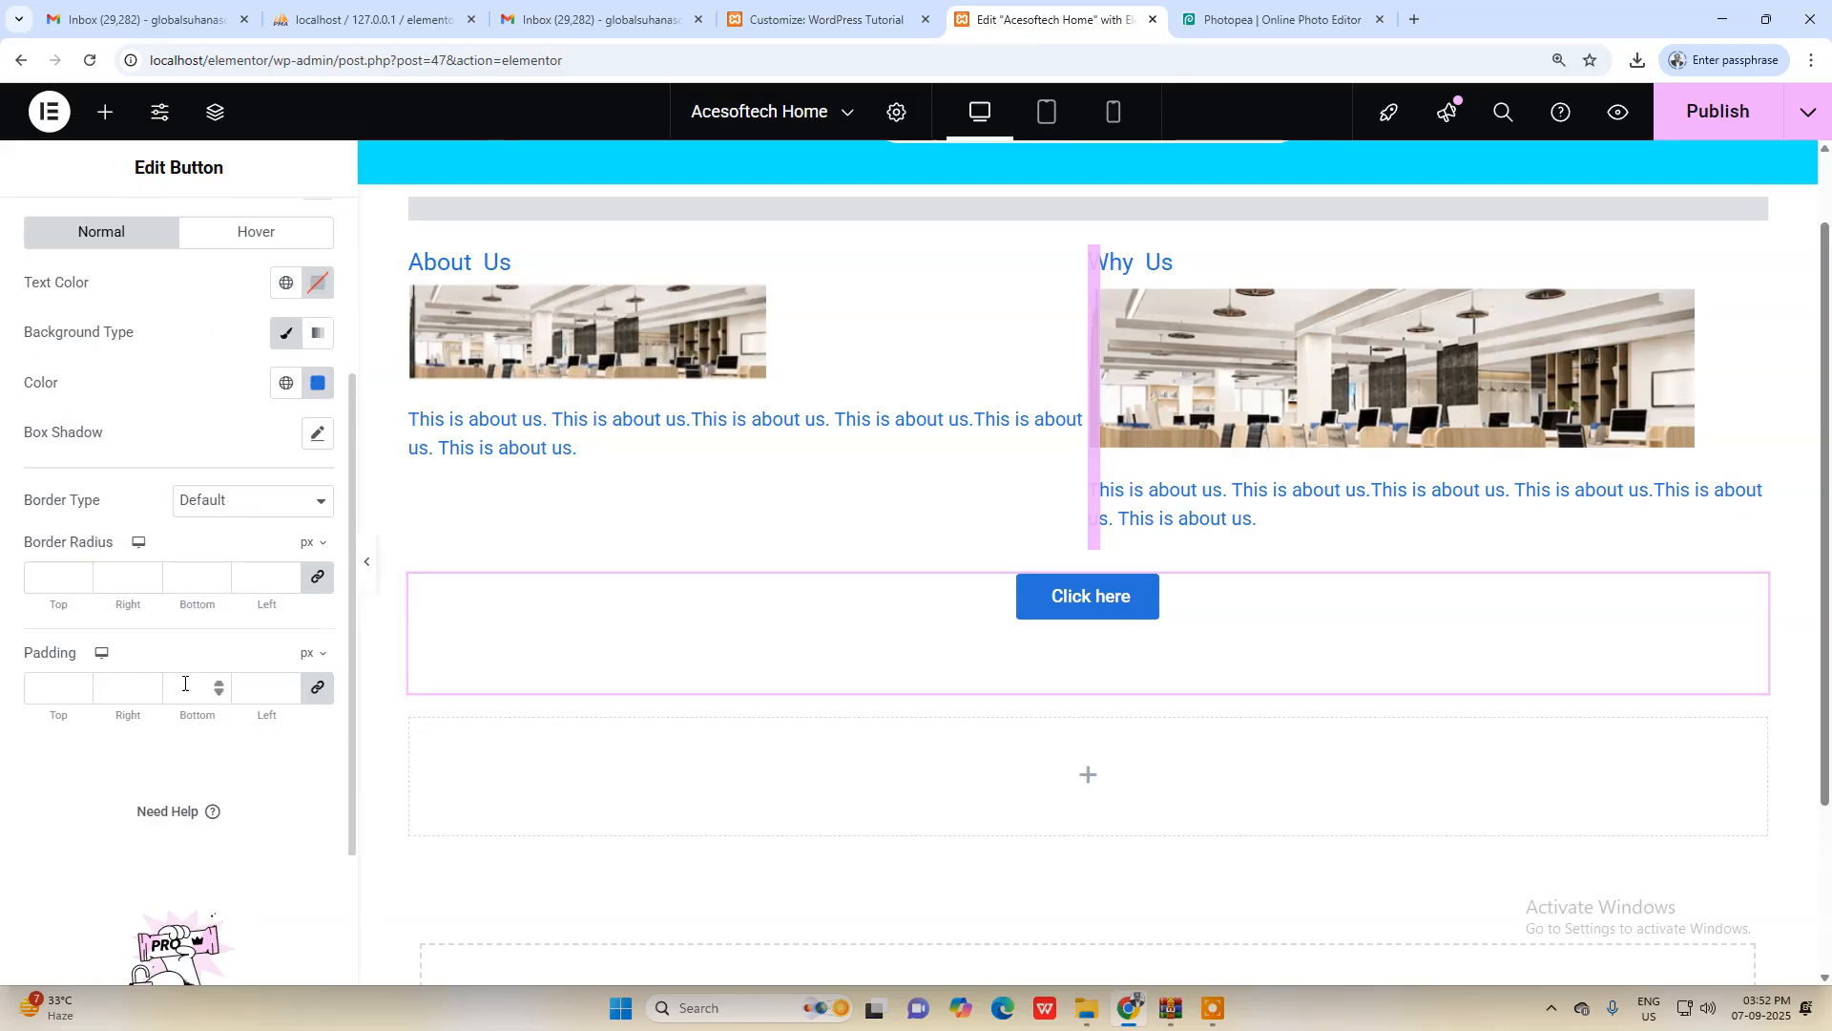
scroll(181, 572, "up", 4)
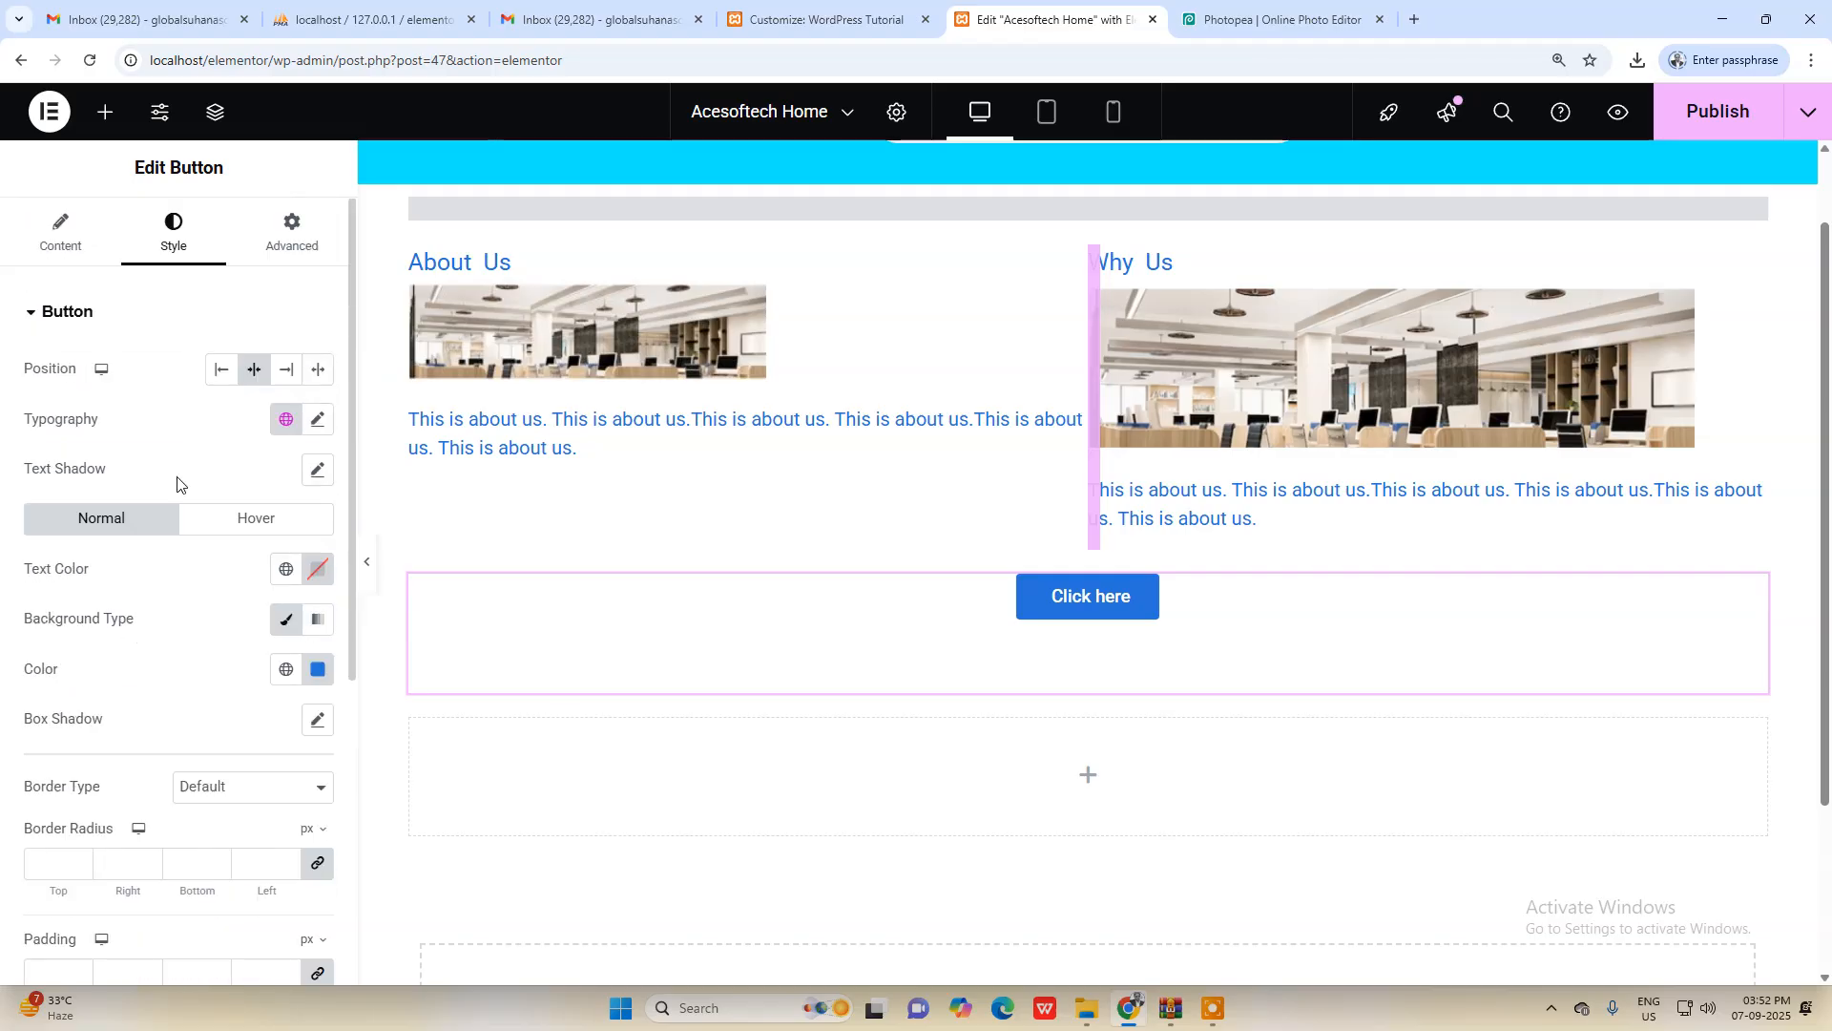
Step: Unlink the button's layout padding sides, try 21 px on the left, and reset it to 0
left_click(292, 229)
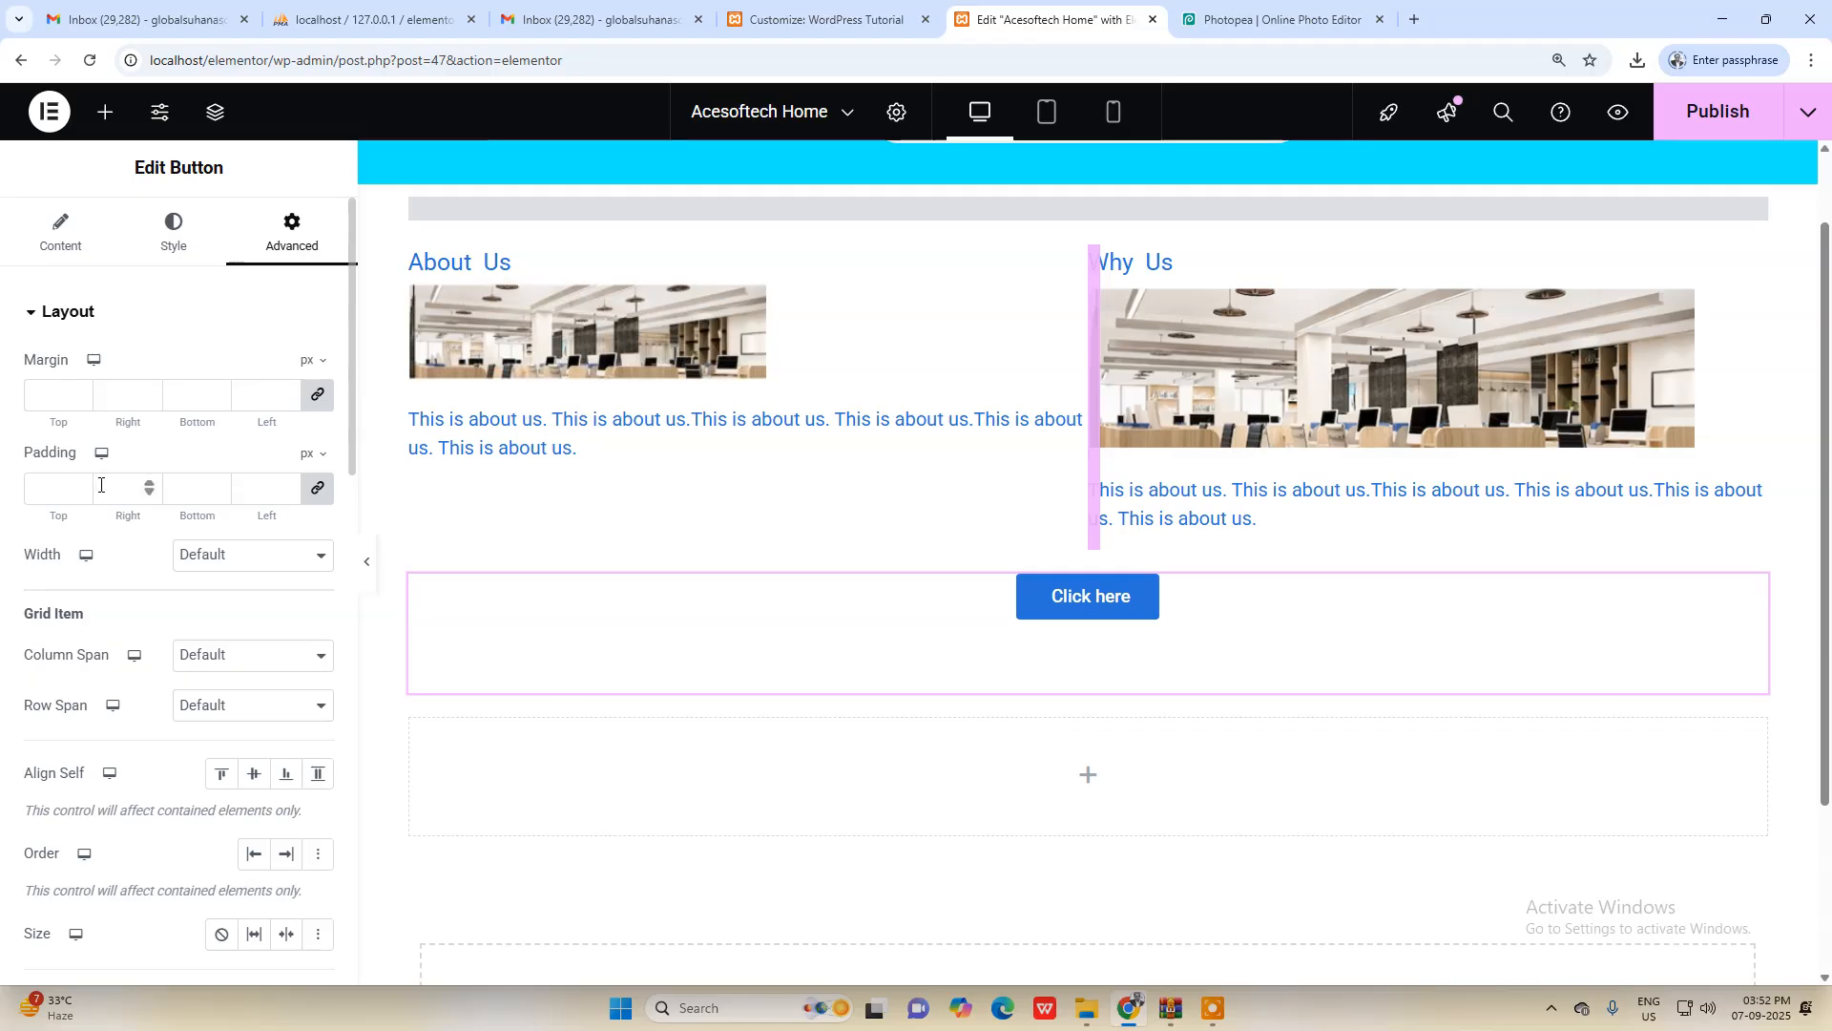
left_click(310, 488)
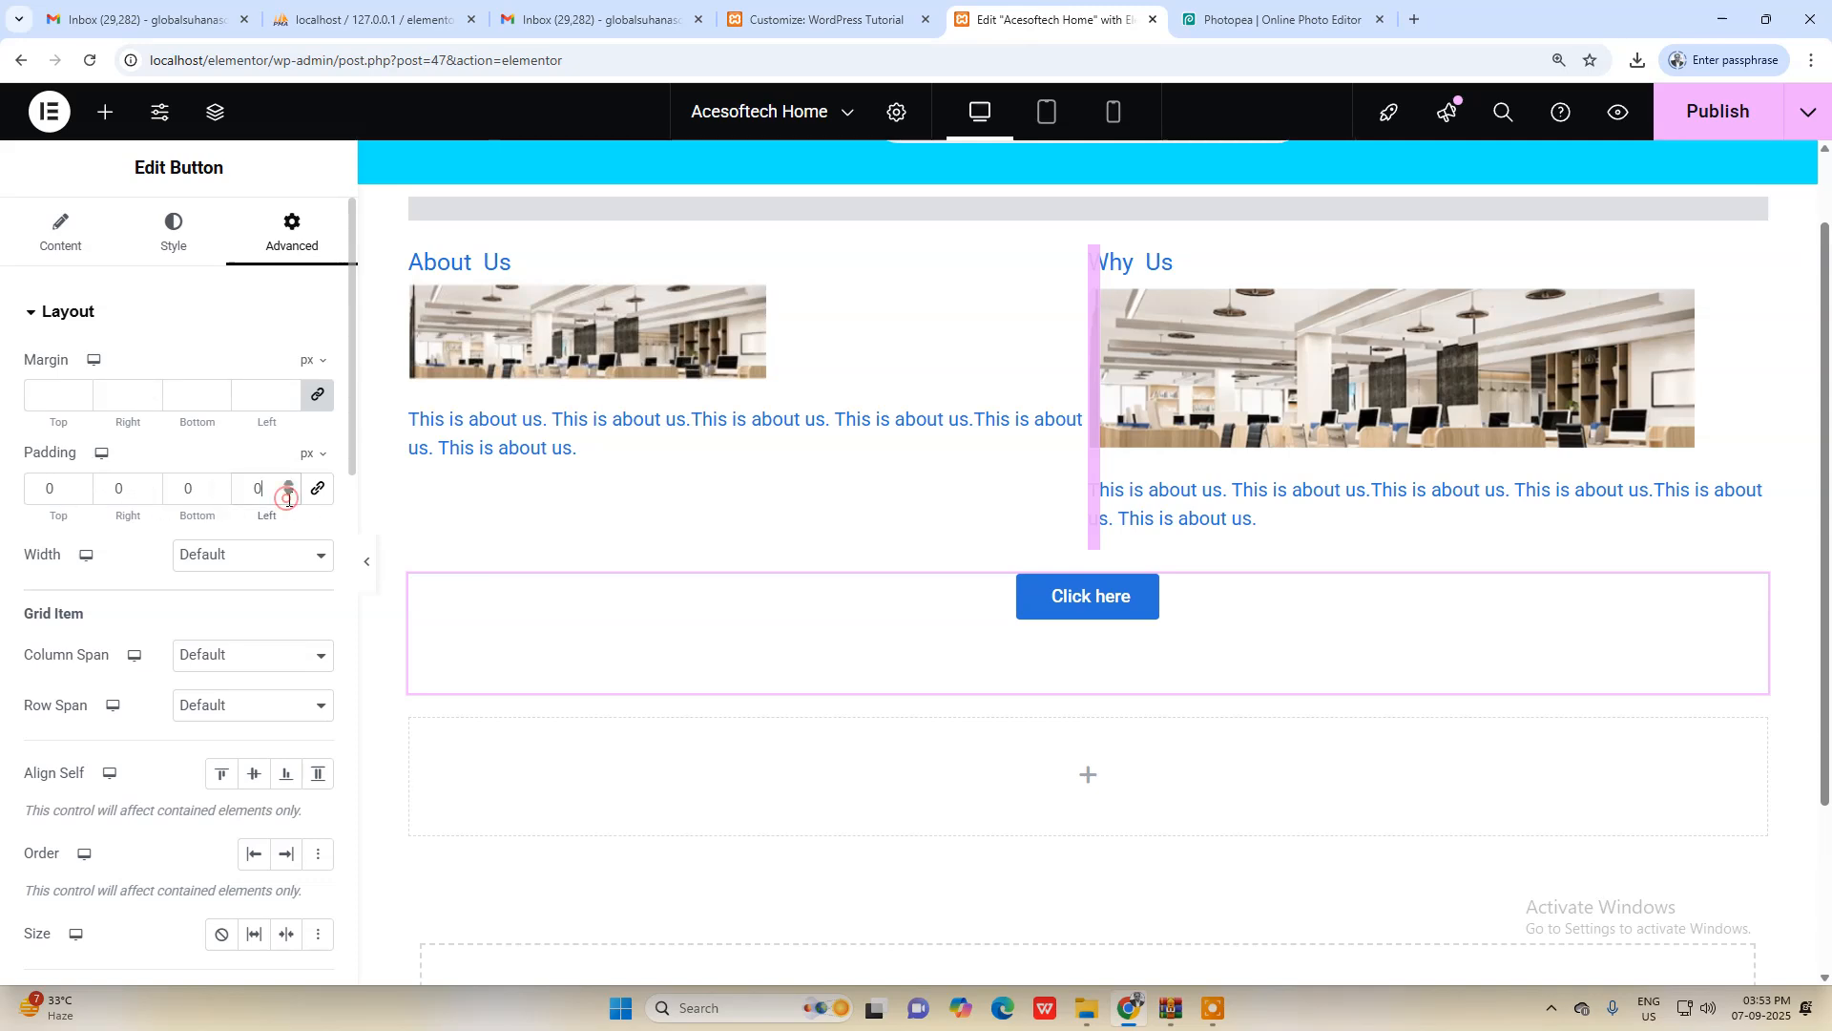
left_click_drag(290, 486, 289, 487)
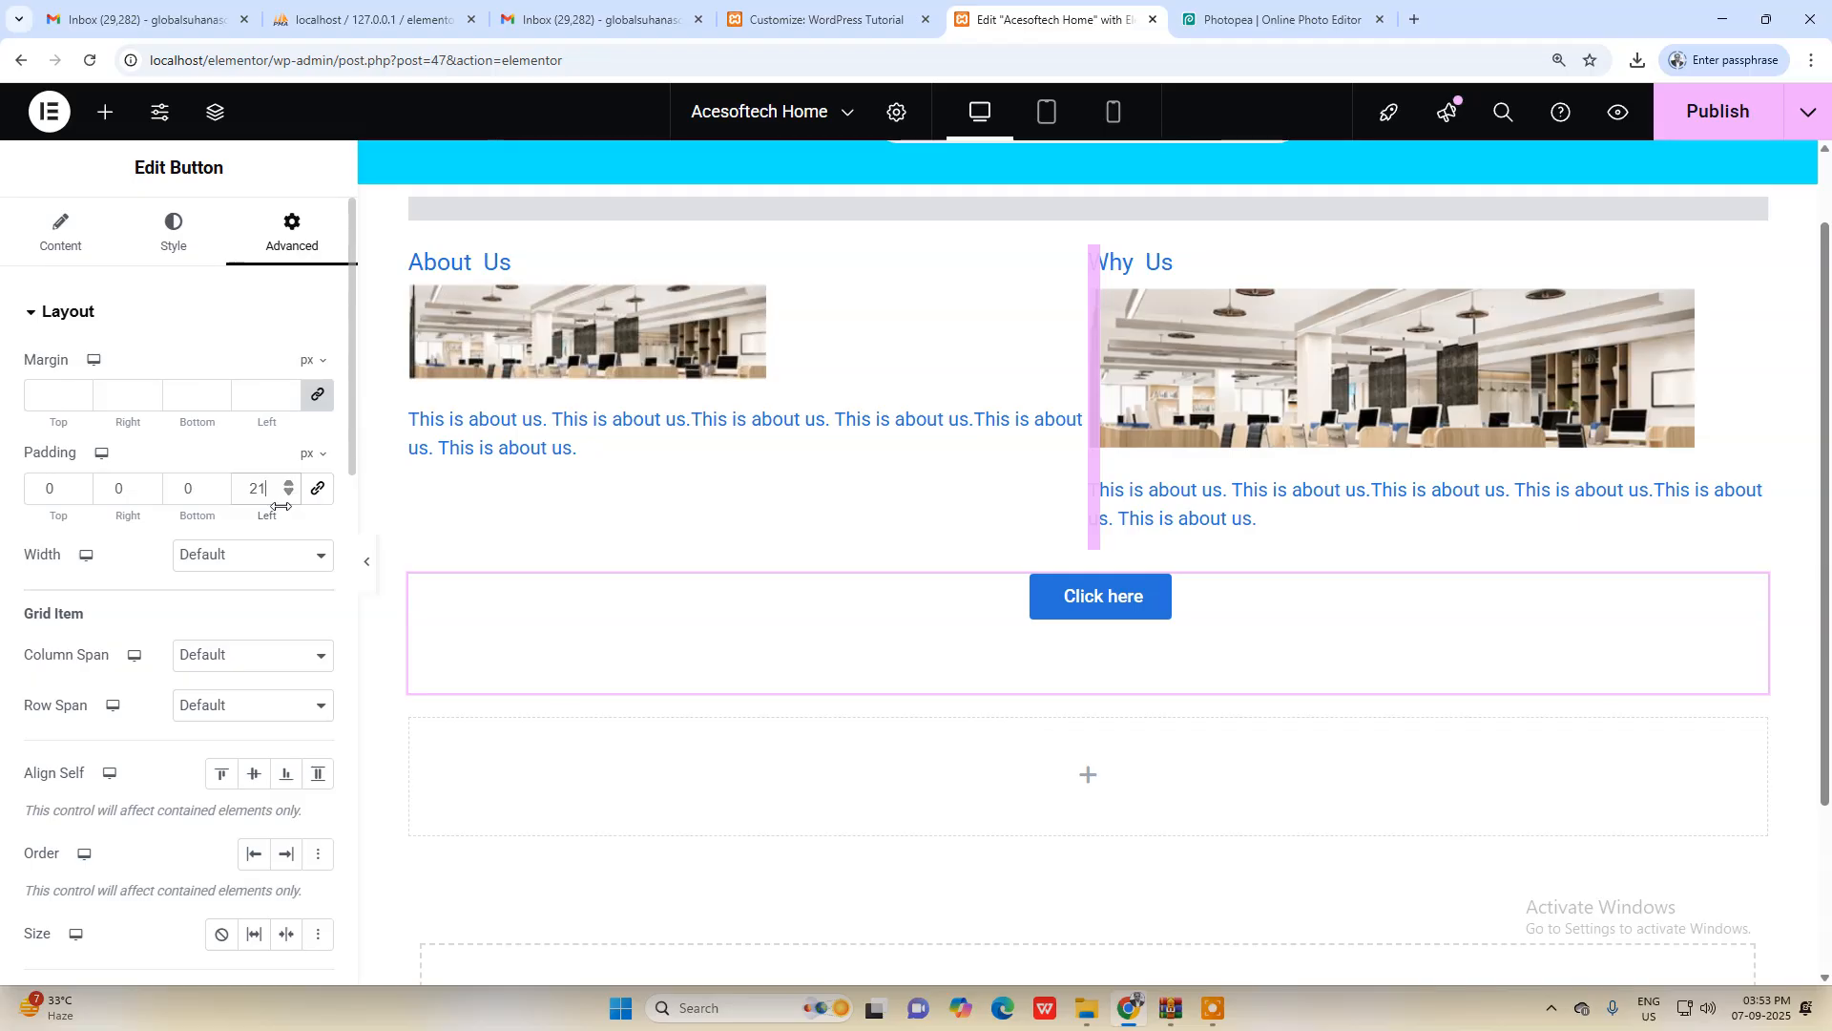
key("BackSpace")
key("BackSpace")
type("0")
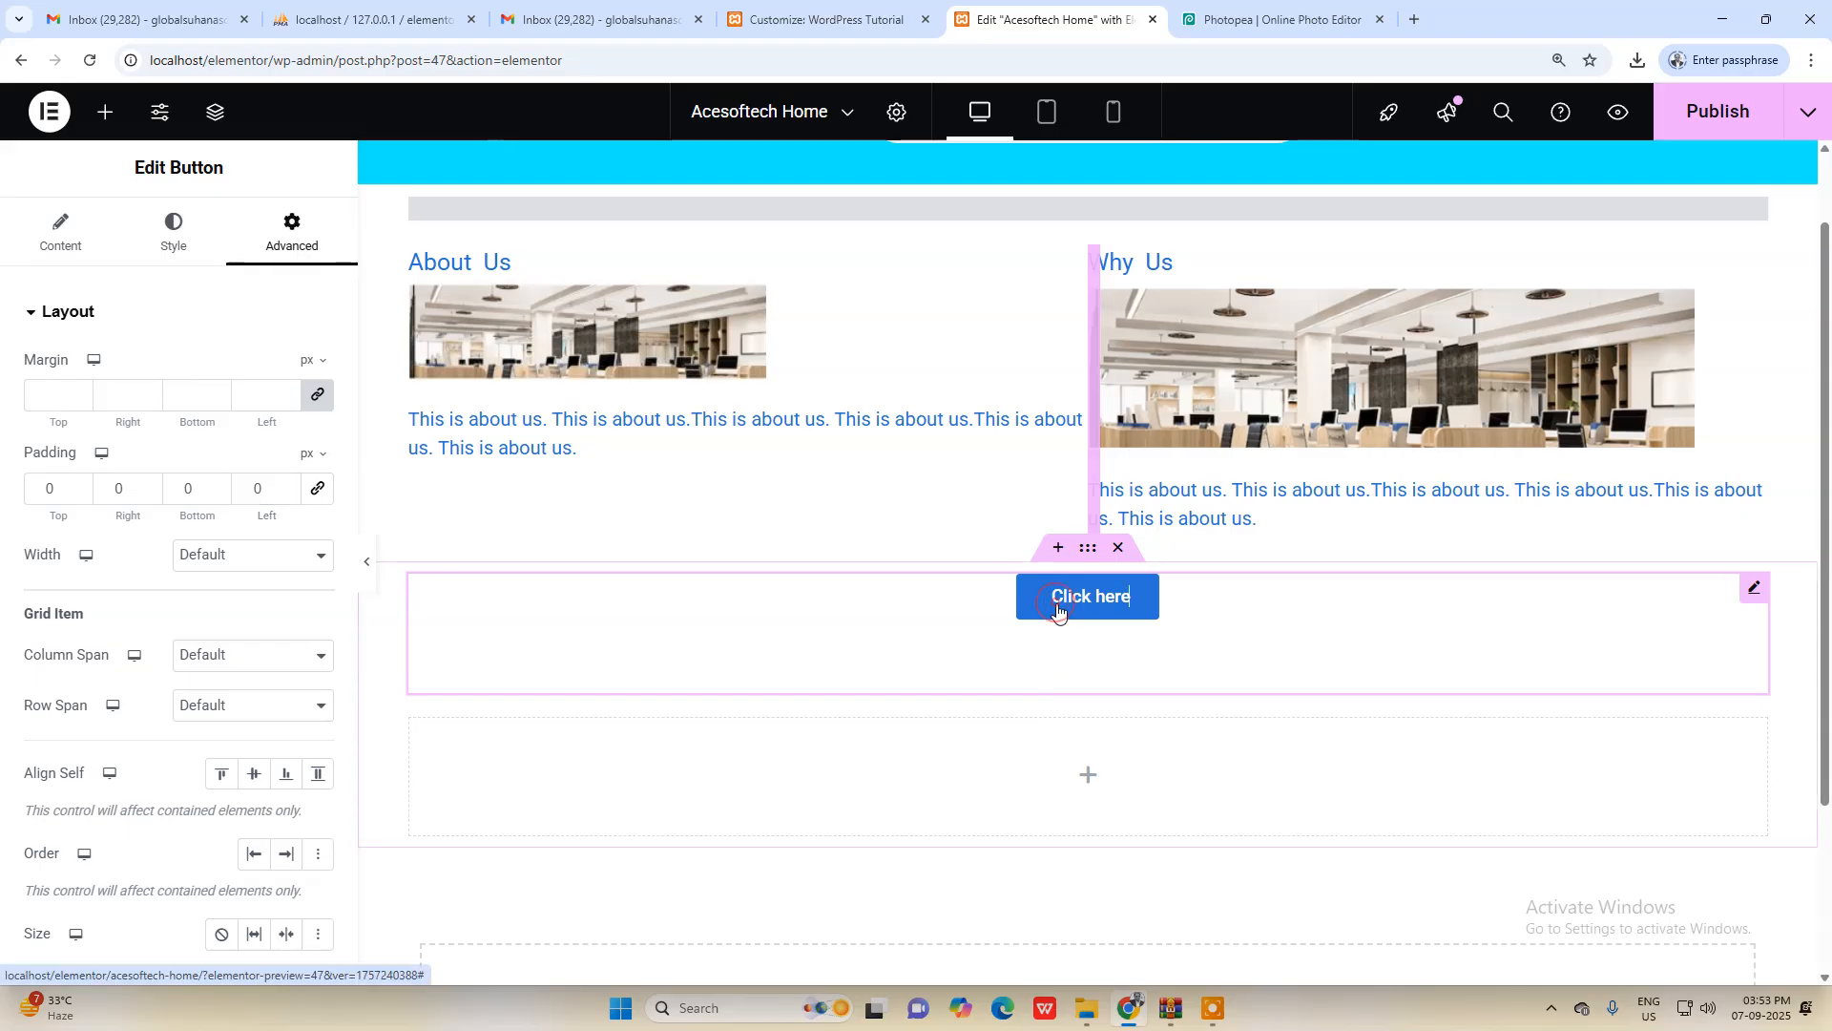
Step: Set the width of the button widget to Full Width (100%) in its layout settings
left_click(248, 563)
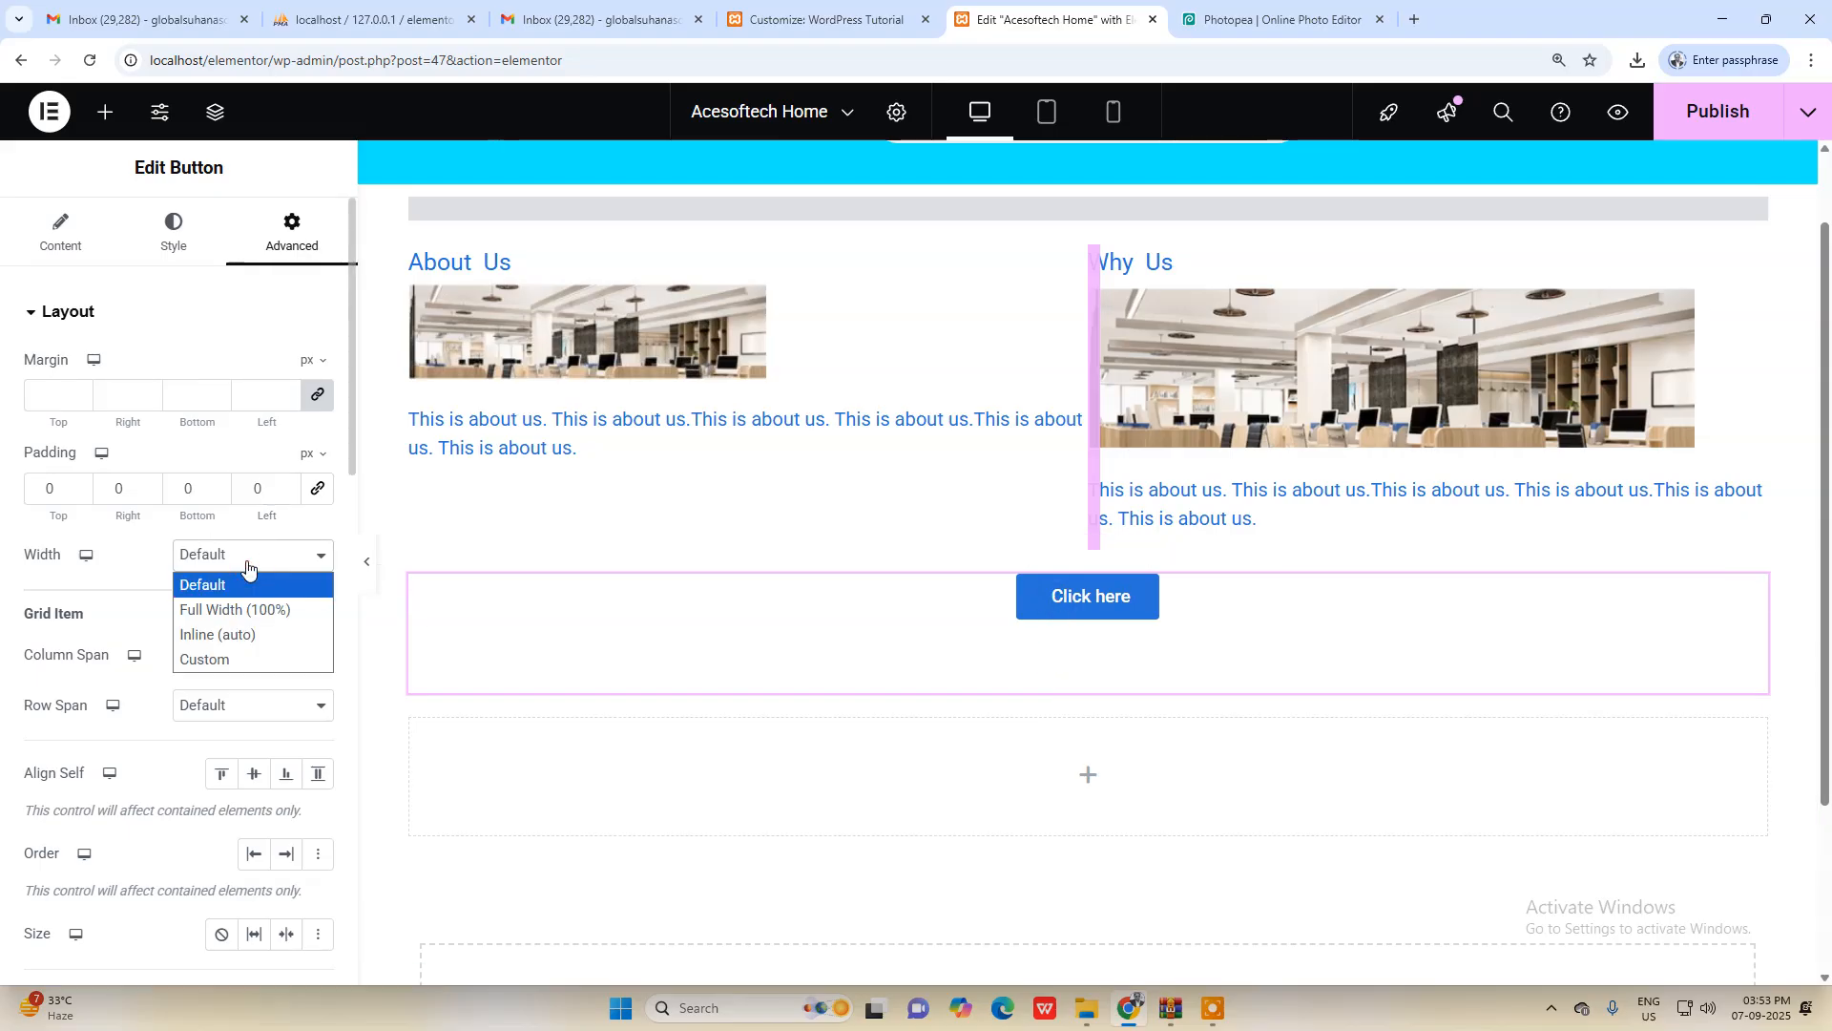
left_click(245, 611)
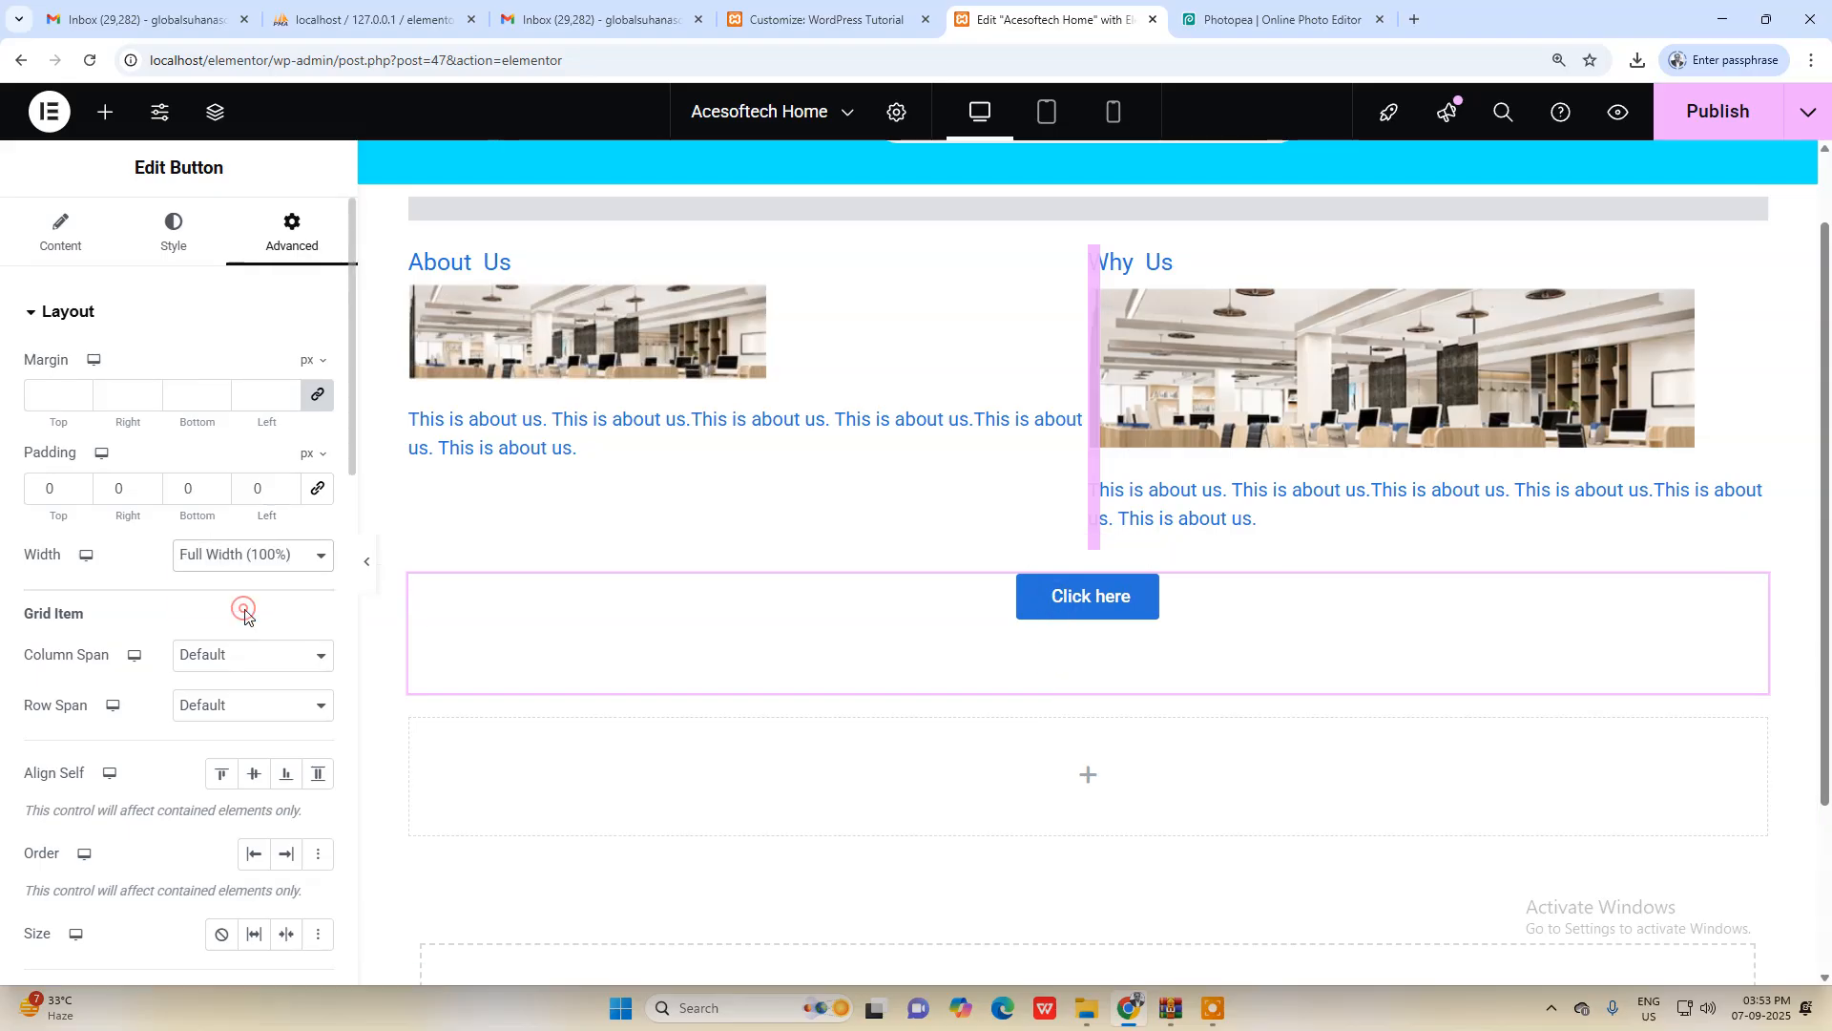
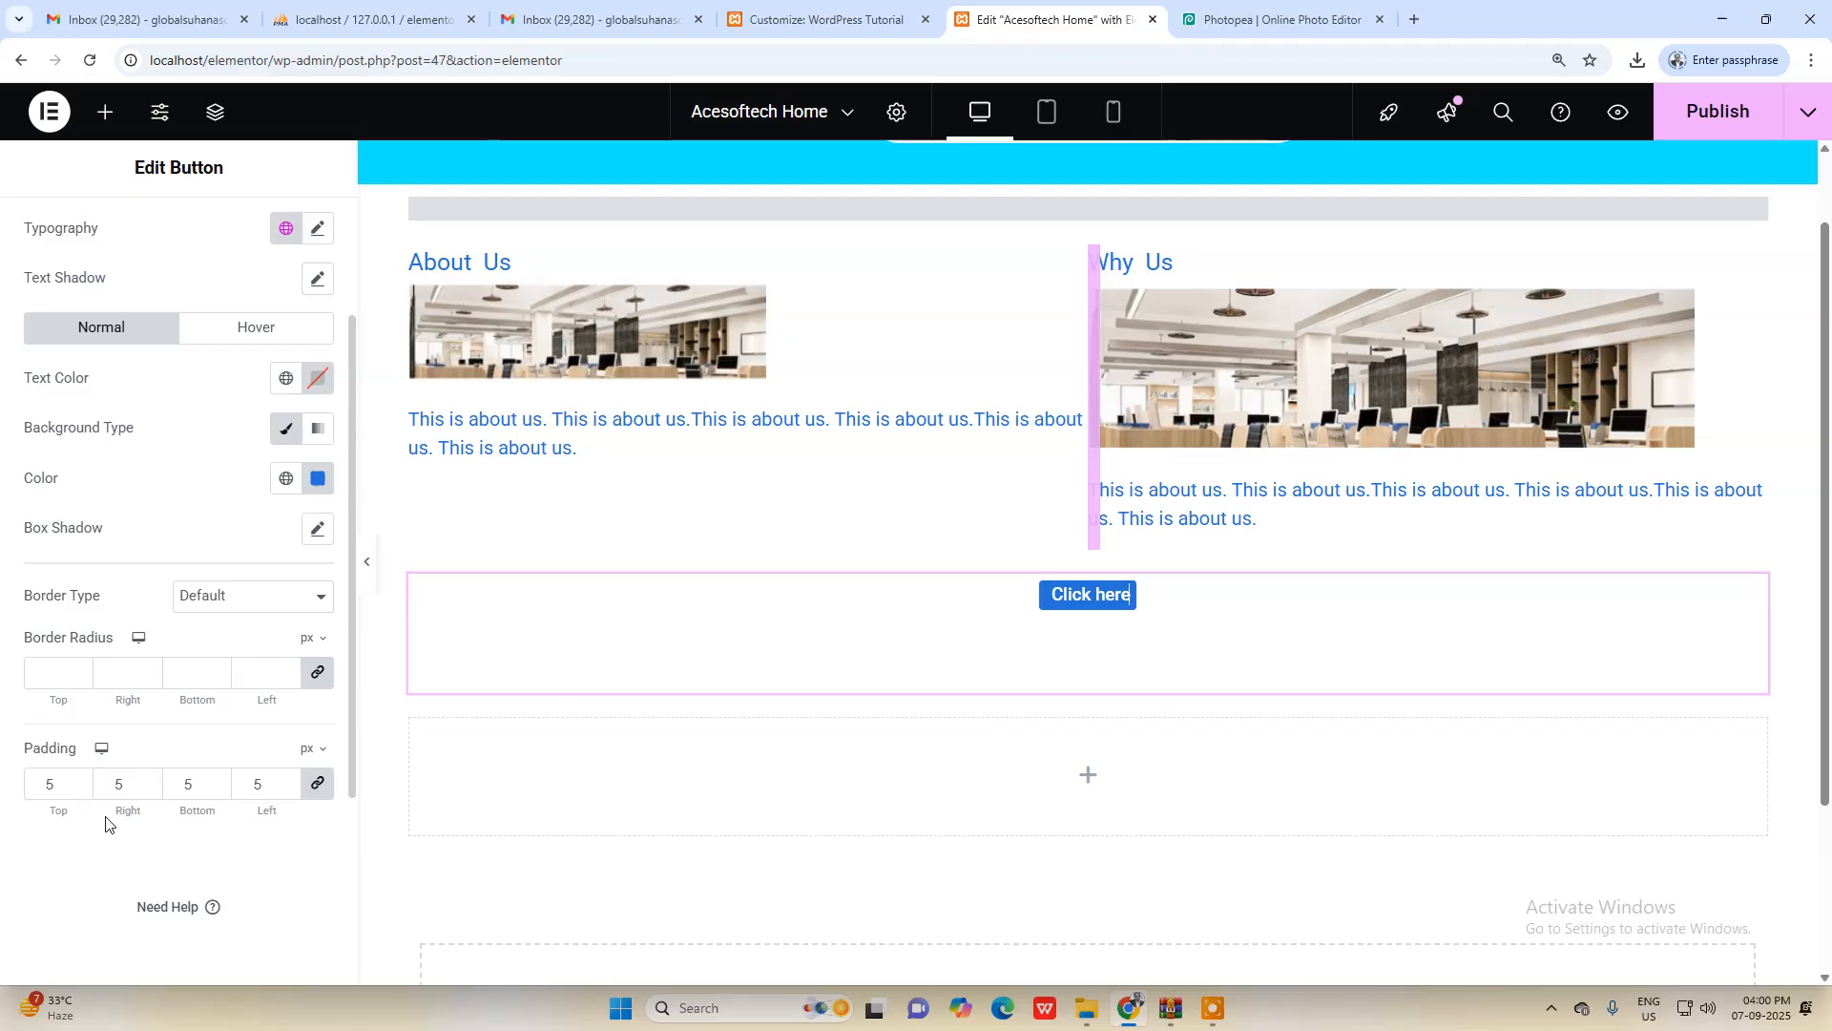
Step: Unlink the padding sides in the button's style settings, and set both the left and right padding to 40 px
left_click(322, 790)
left_click(289, 780)
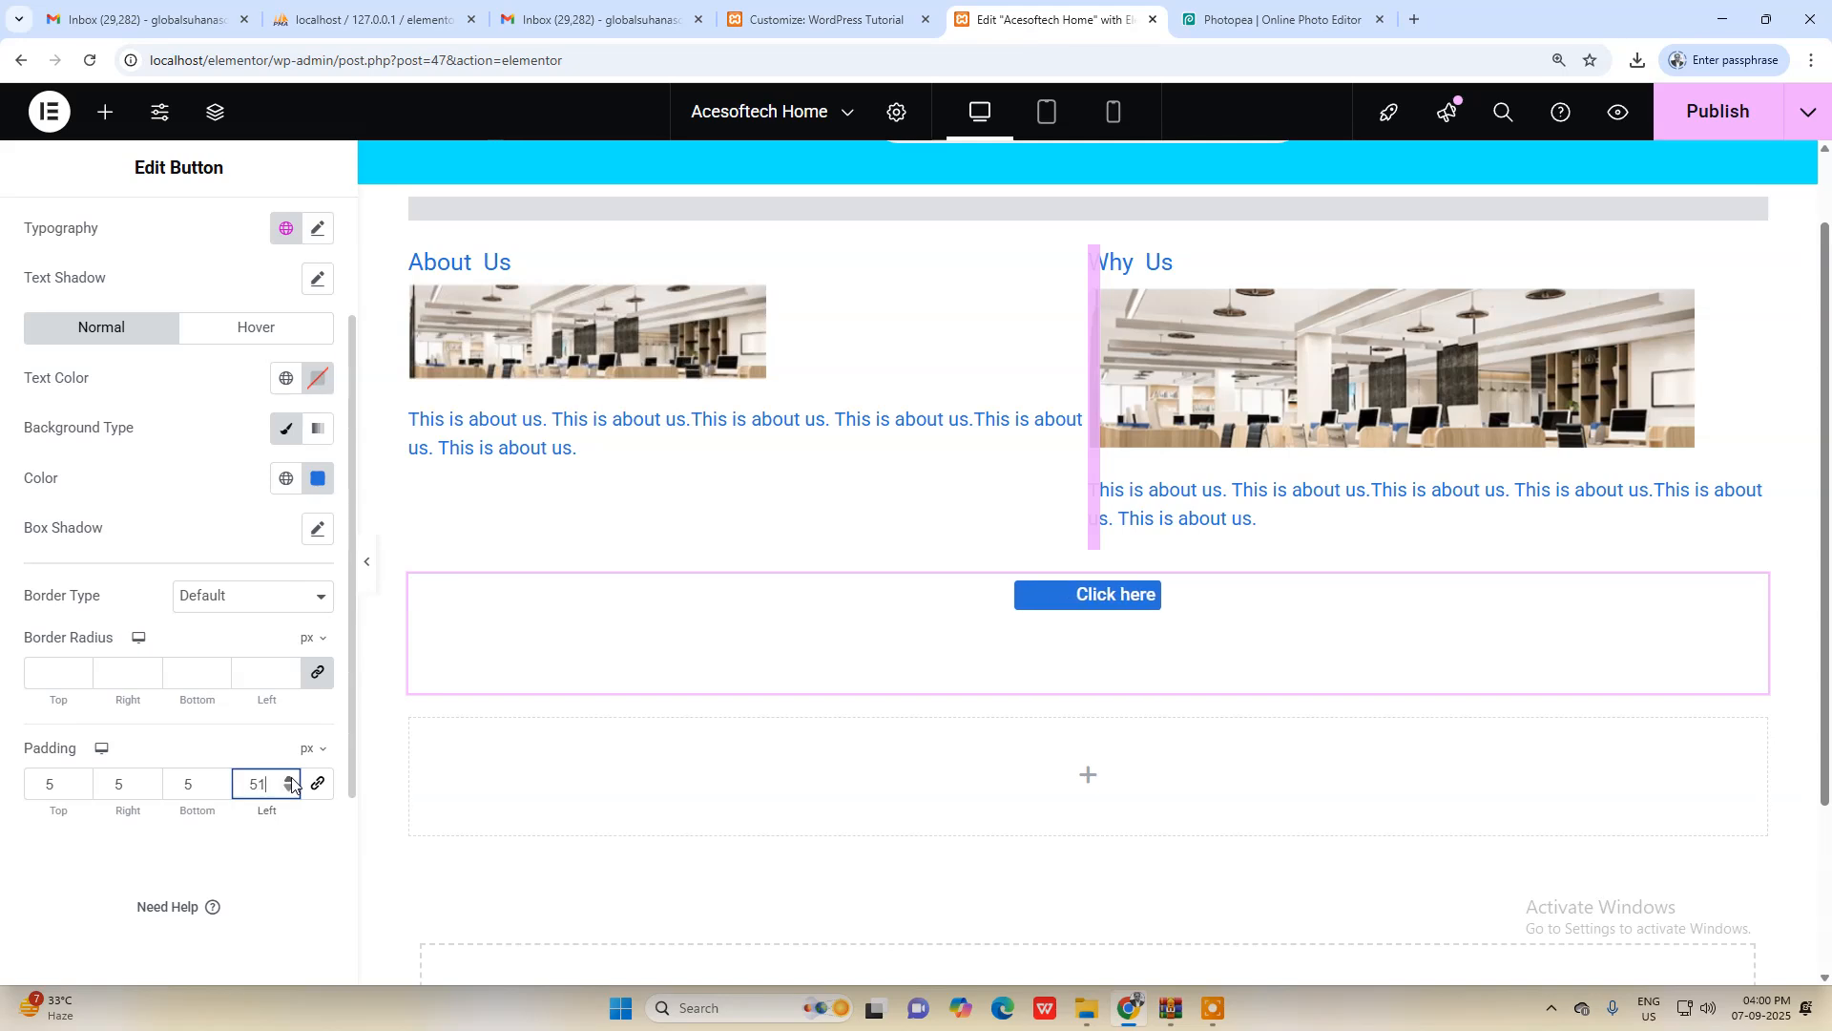
left_click(239, 788)
left_click_drag(239, 787, 273, 781)
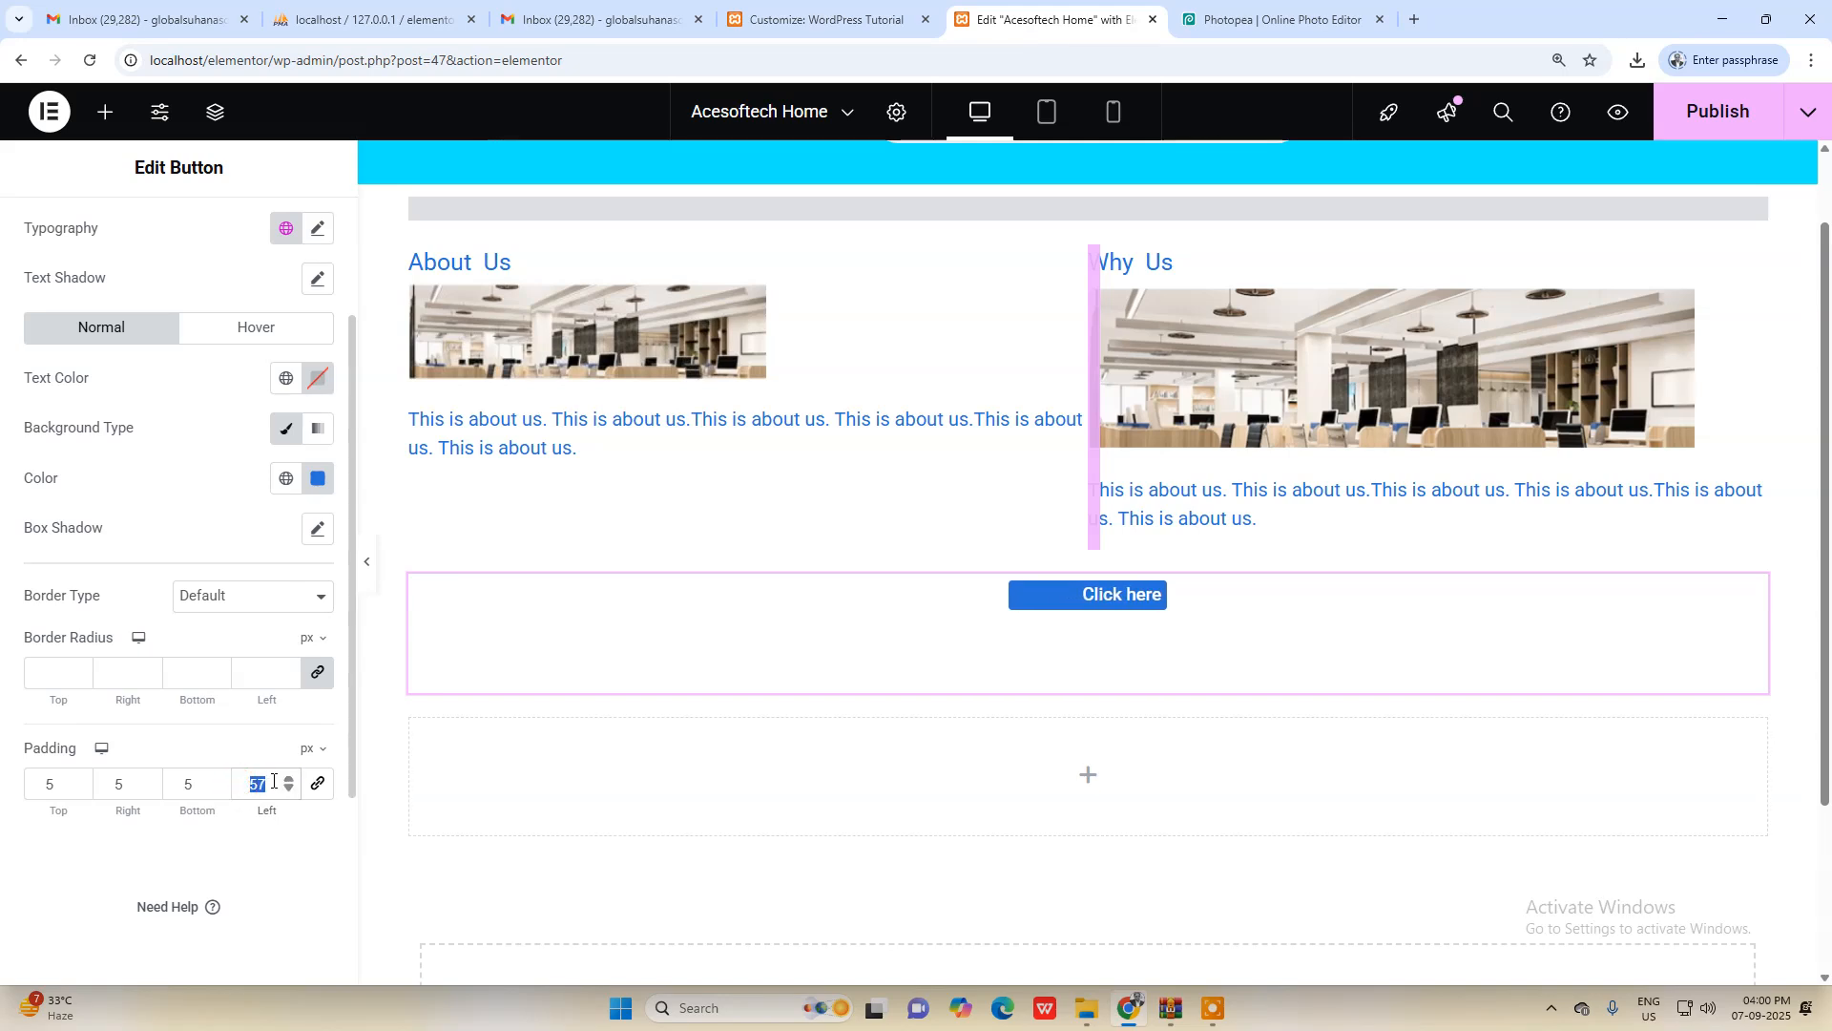
type("0")
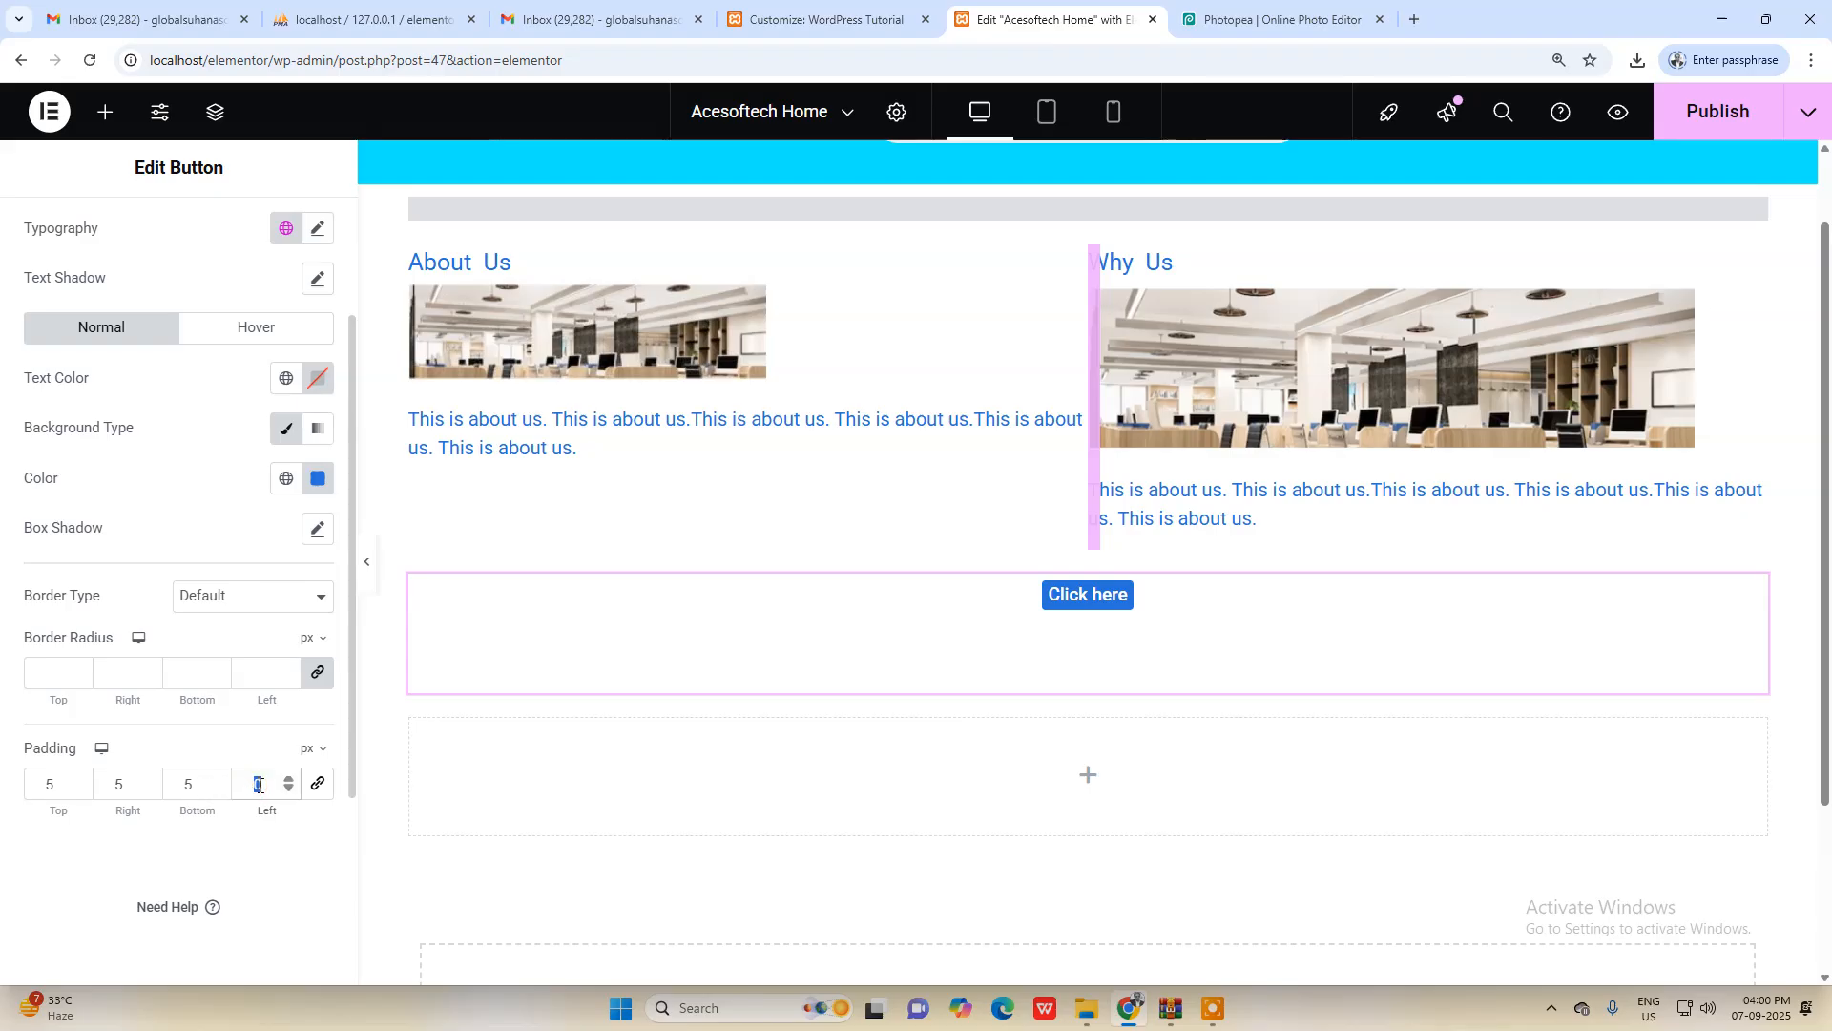
type("40")
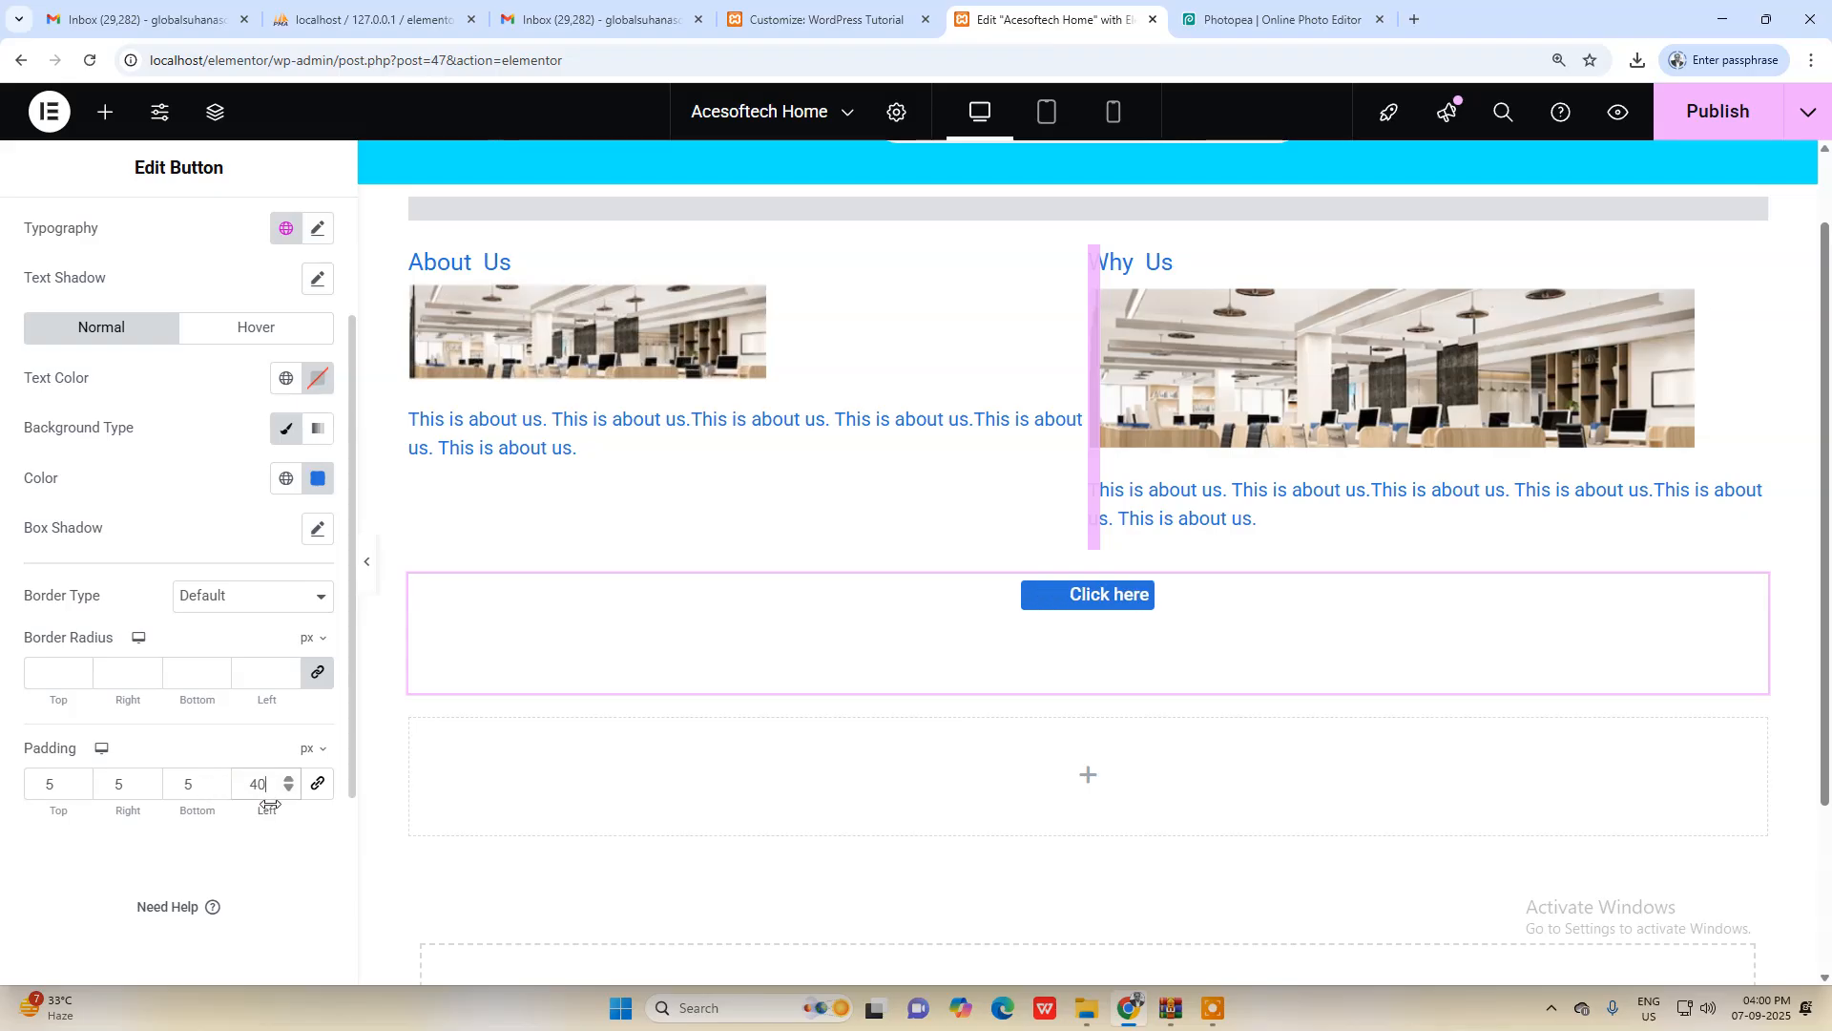
left_click(128, 793)
type("30")
double_click(118, 783)
type("40")
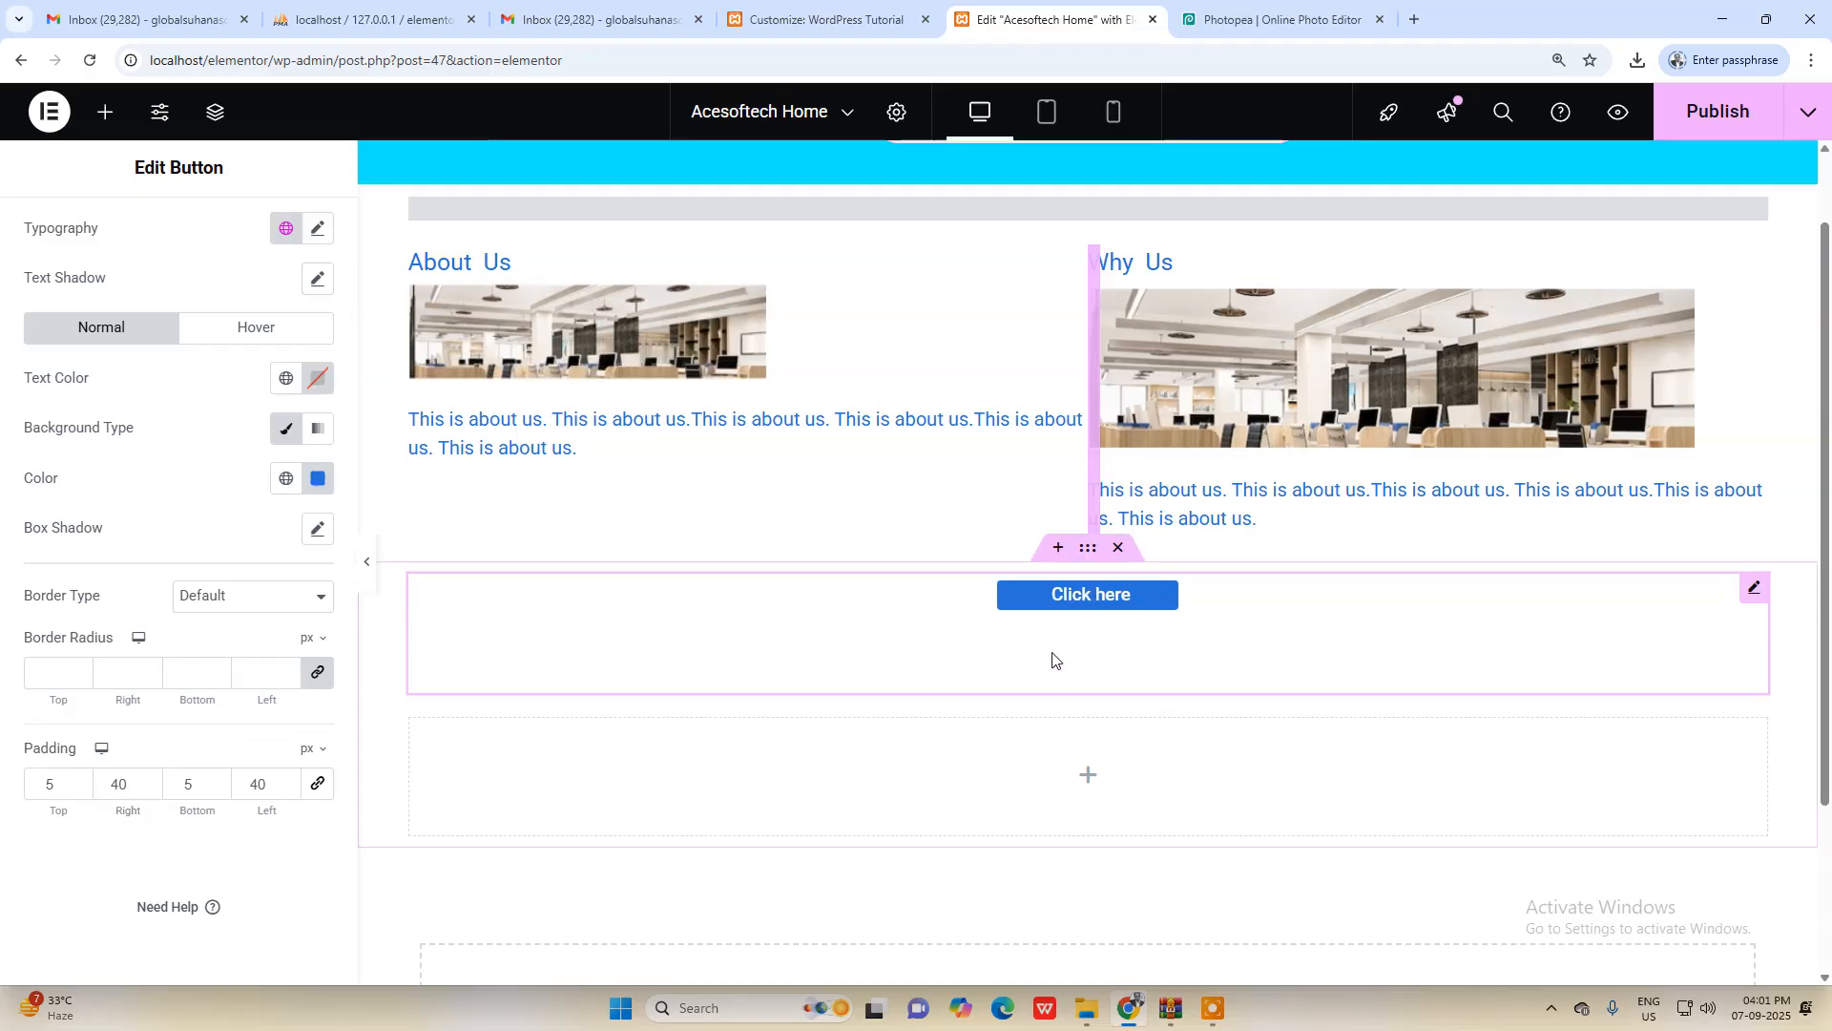
Step: Examine the button's layout settings and its style padding values against its current look in the grid row
scroll(194, 539, "up", 2)
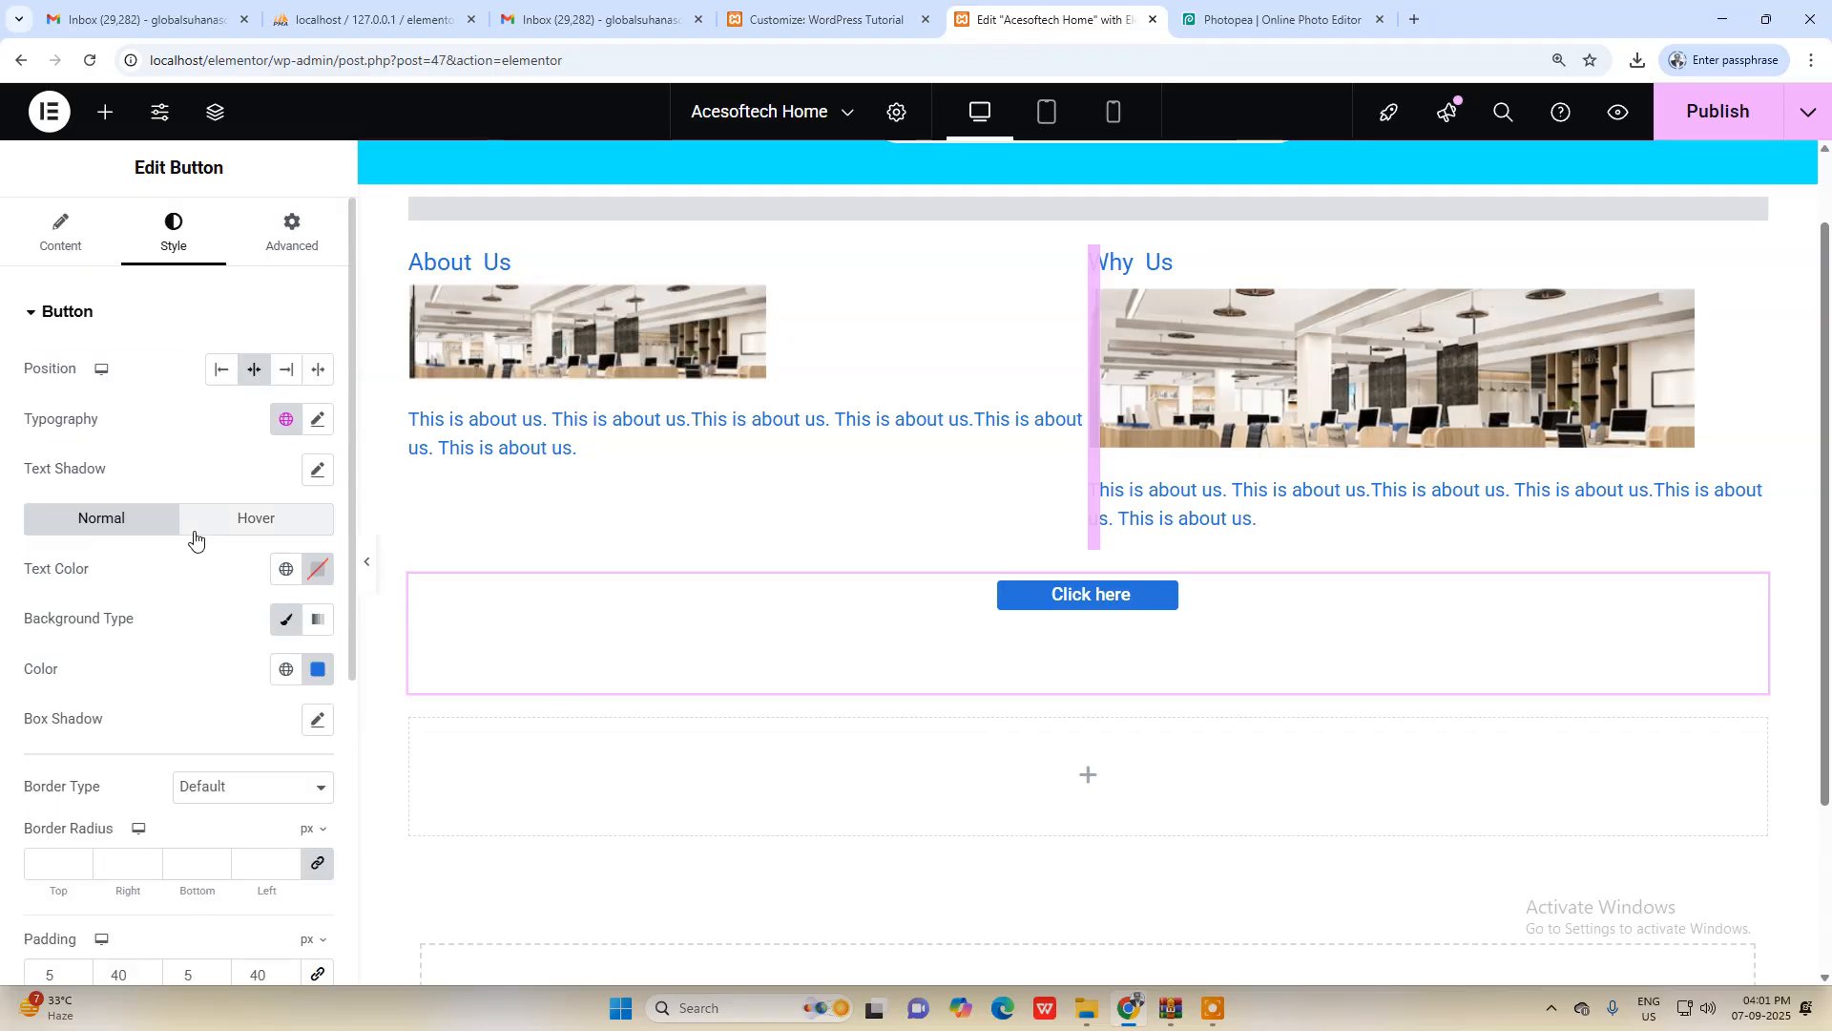
left_click(274, 231)
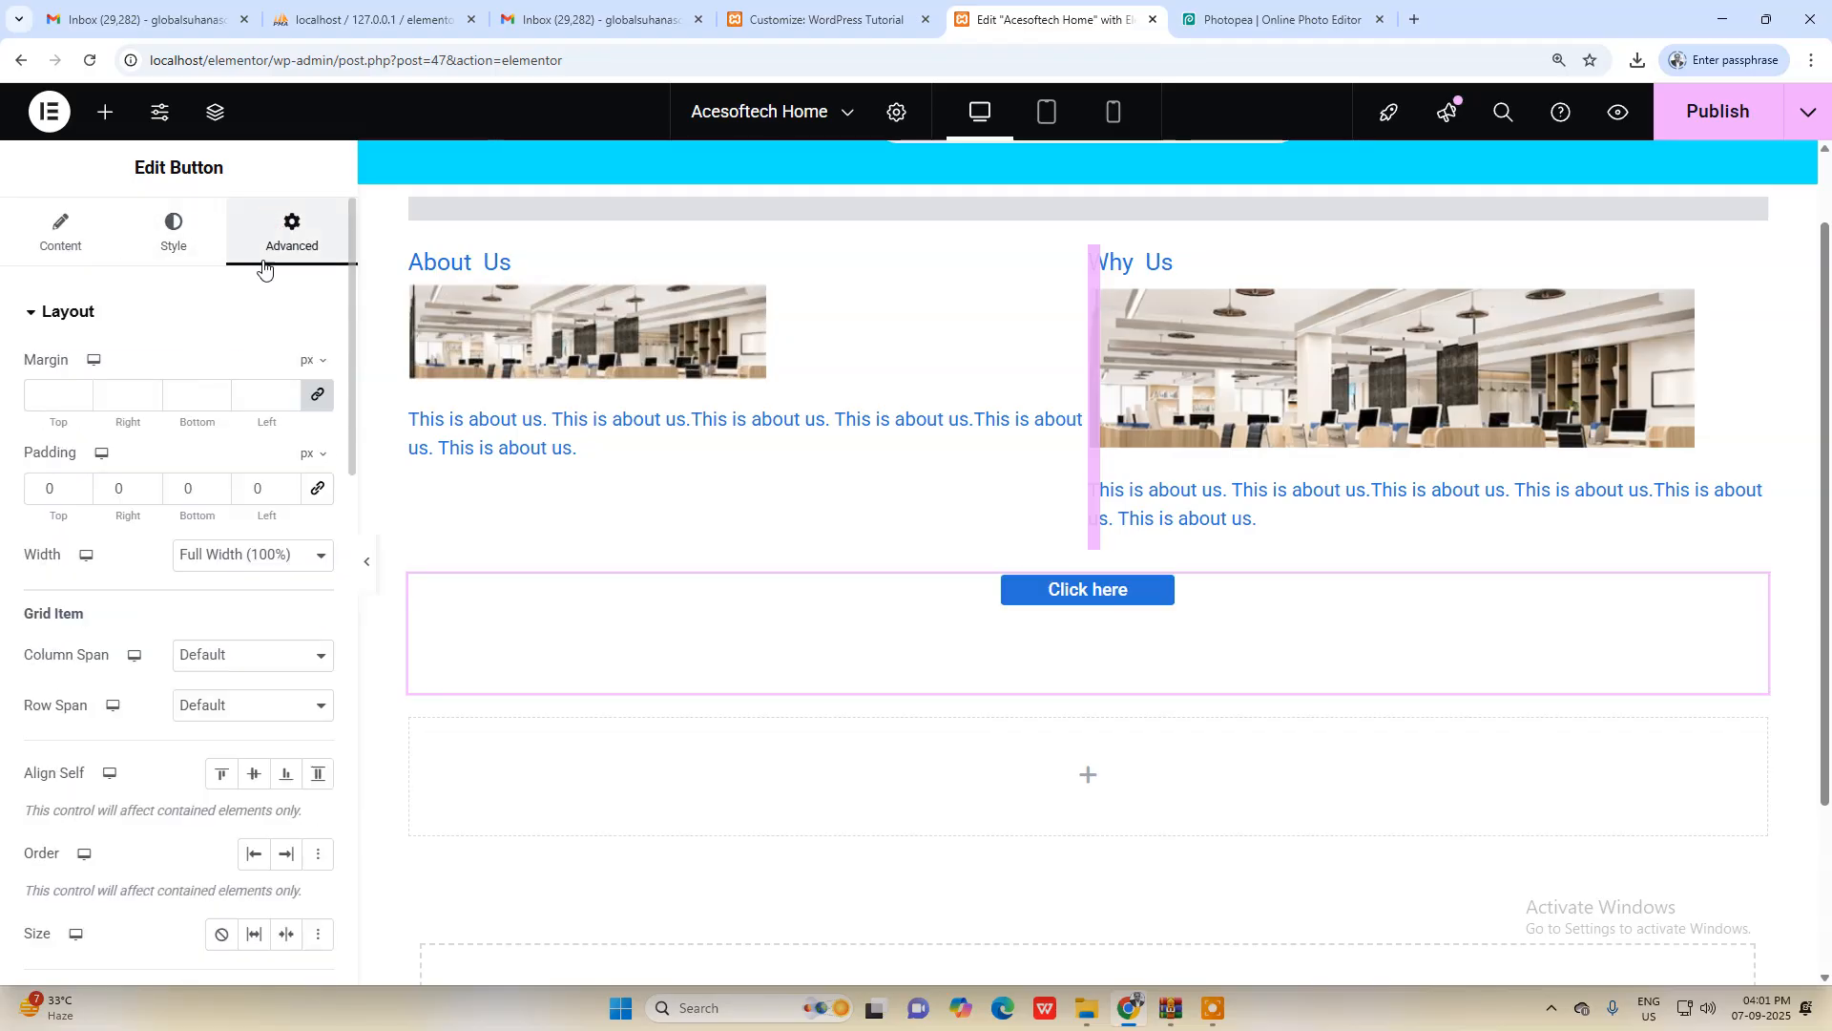
left_click(1021, 624)
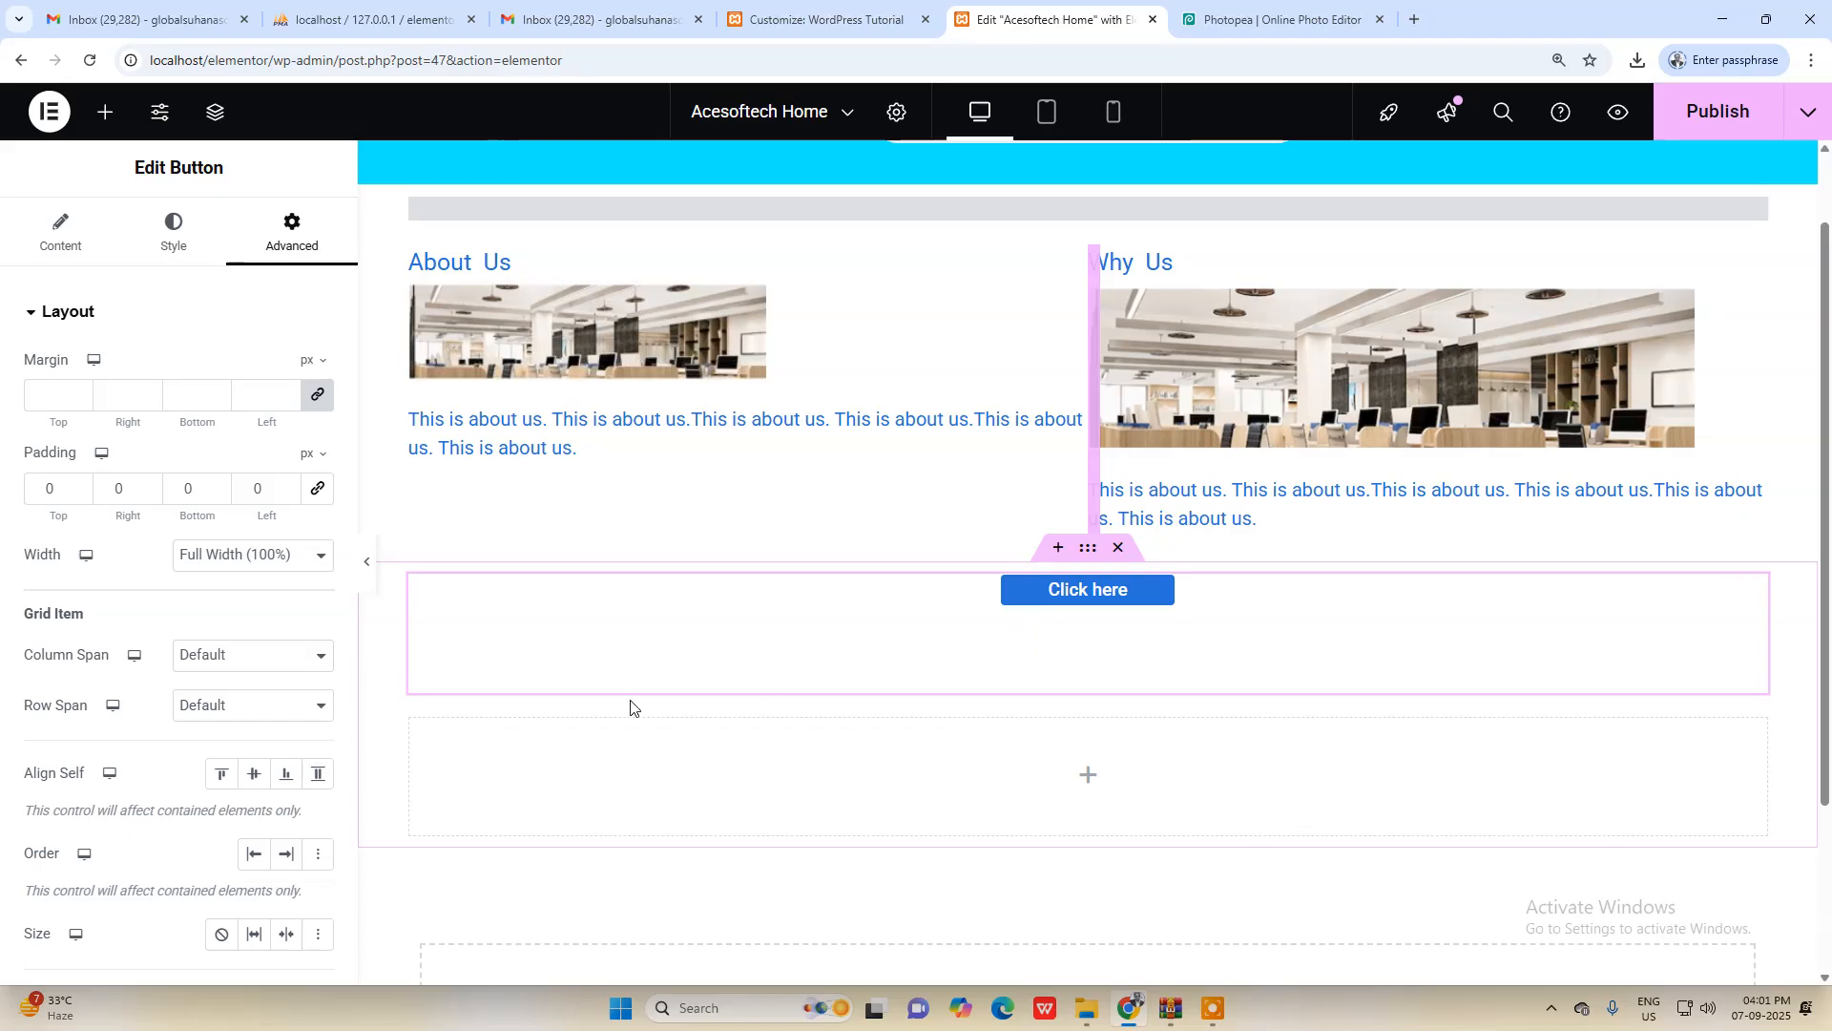
scroll(246, 757, "down", 9)
scroll(243, 756, "up", 5)
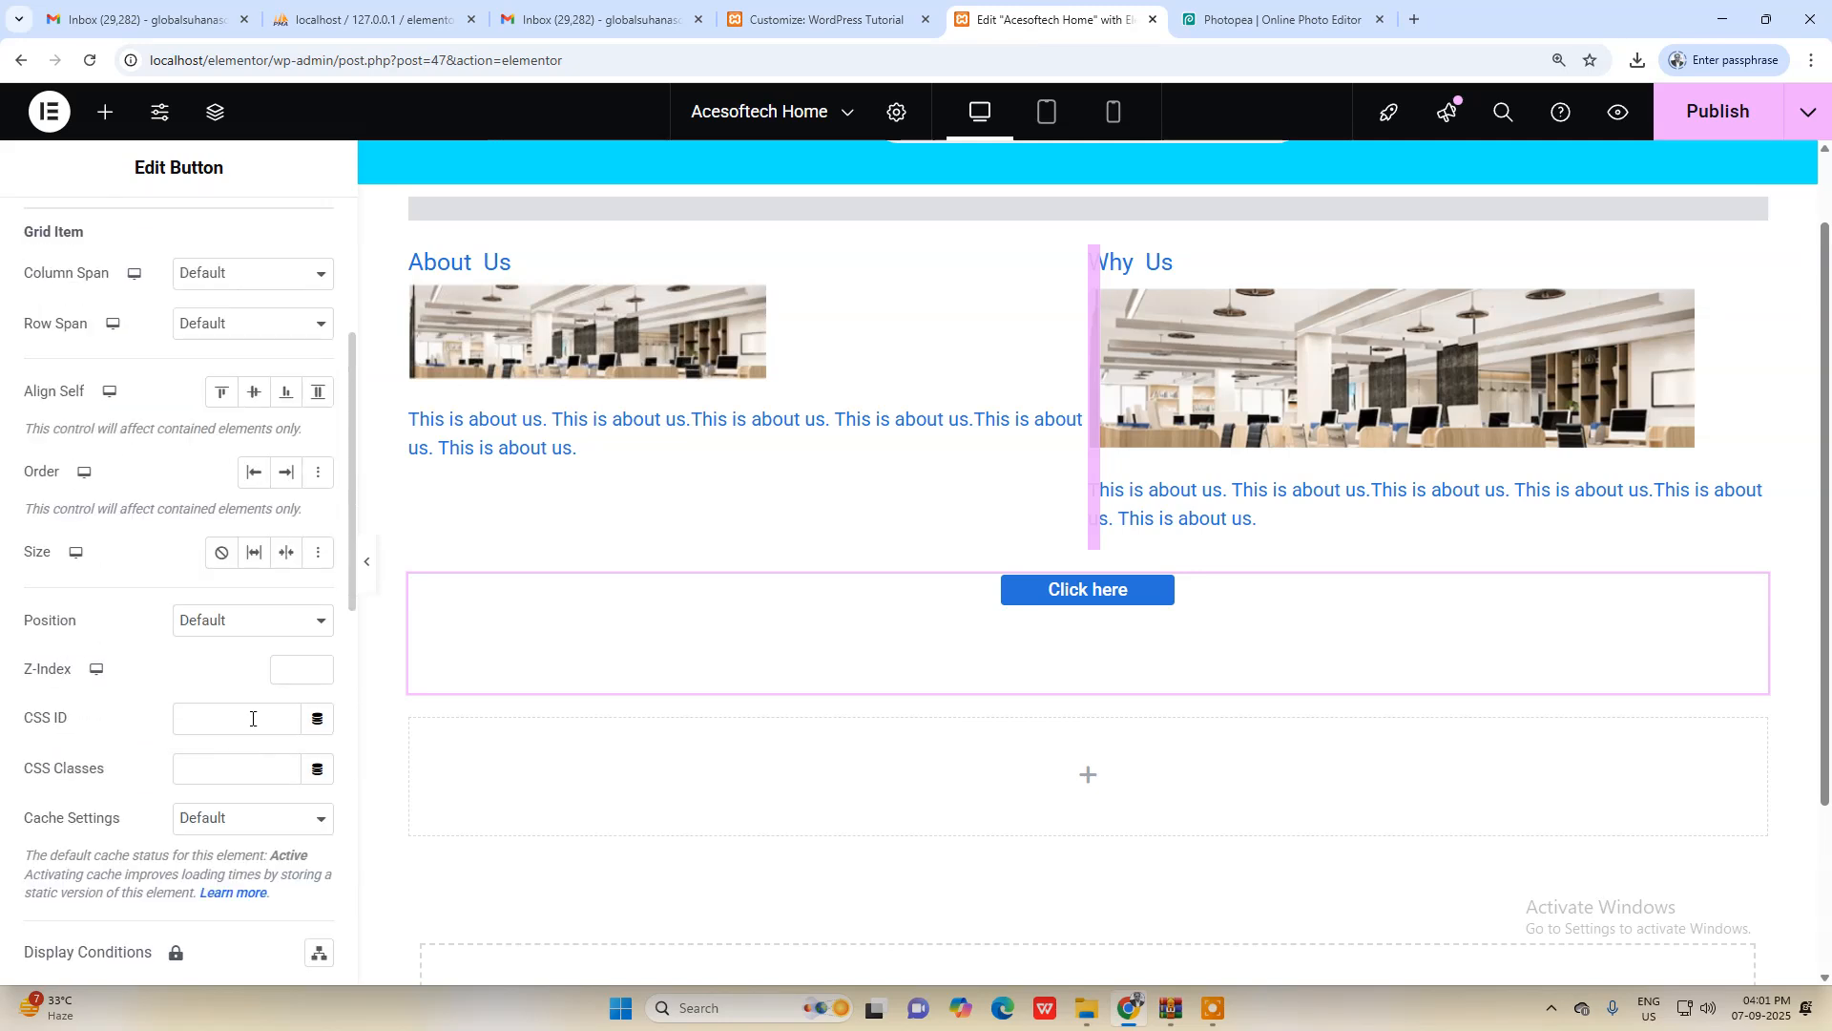
scroll(242, 756, "up", 5)
left_click(175, 229)
scroll(239, 620, "down", 10)
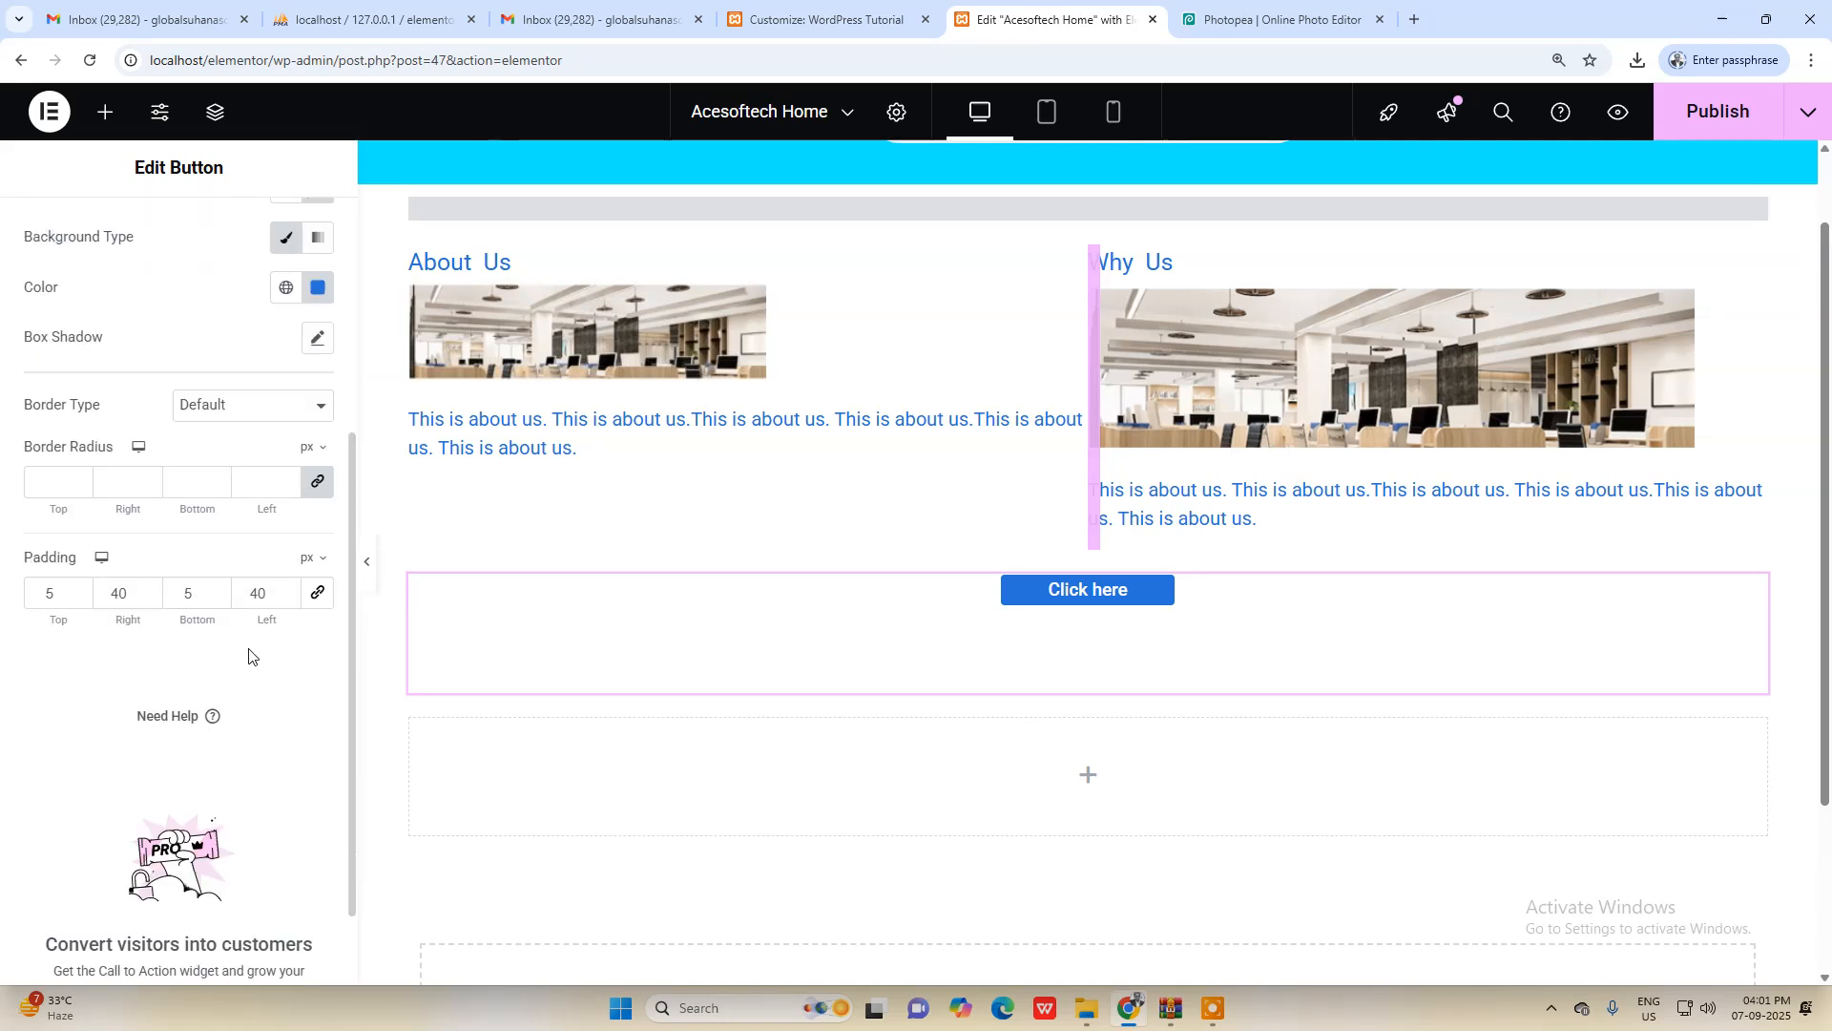
Step: Set the column and row gaps of the grid containing the Click here button to 0 px
scroll(248, 654, "up", 4)
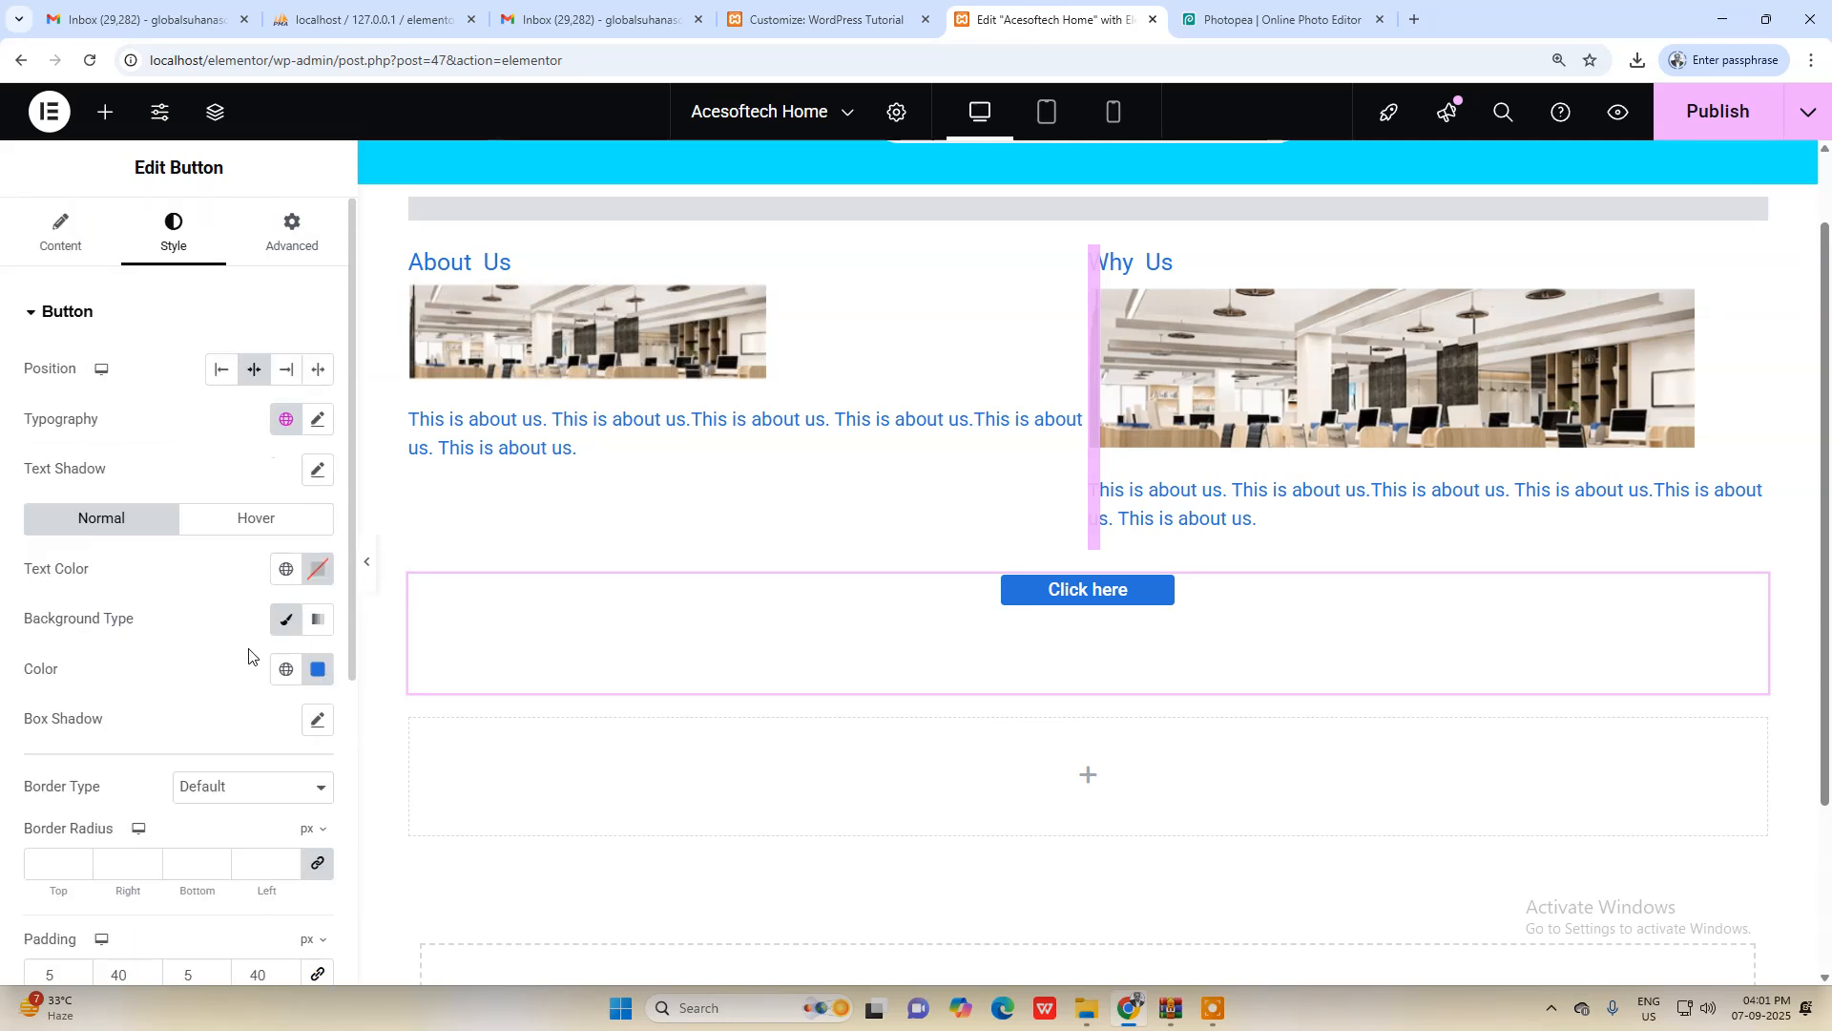
left_click(1089, 550)
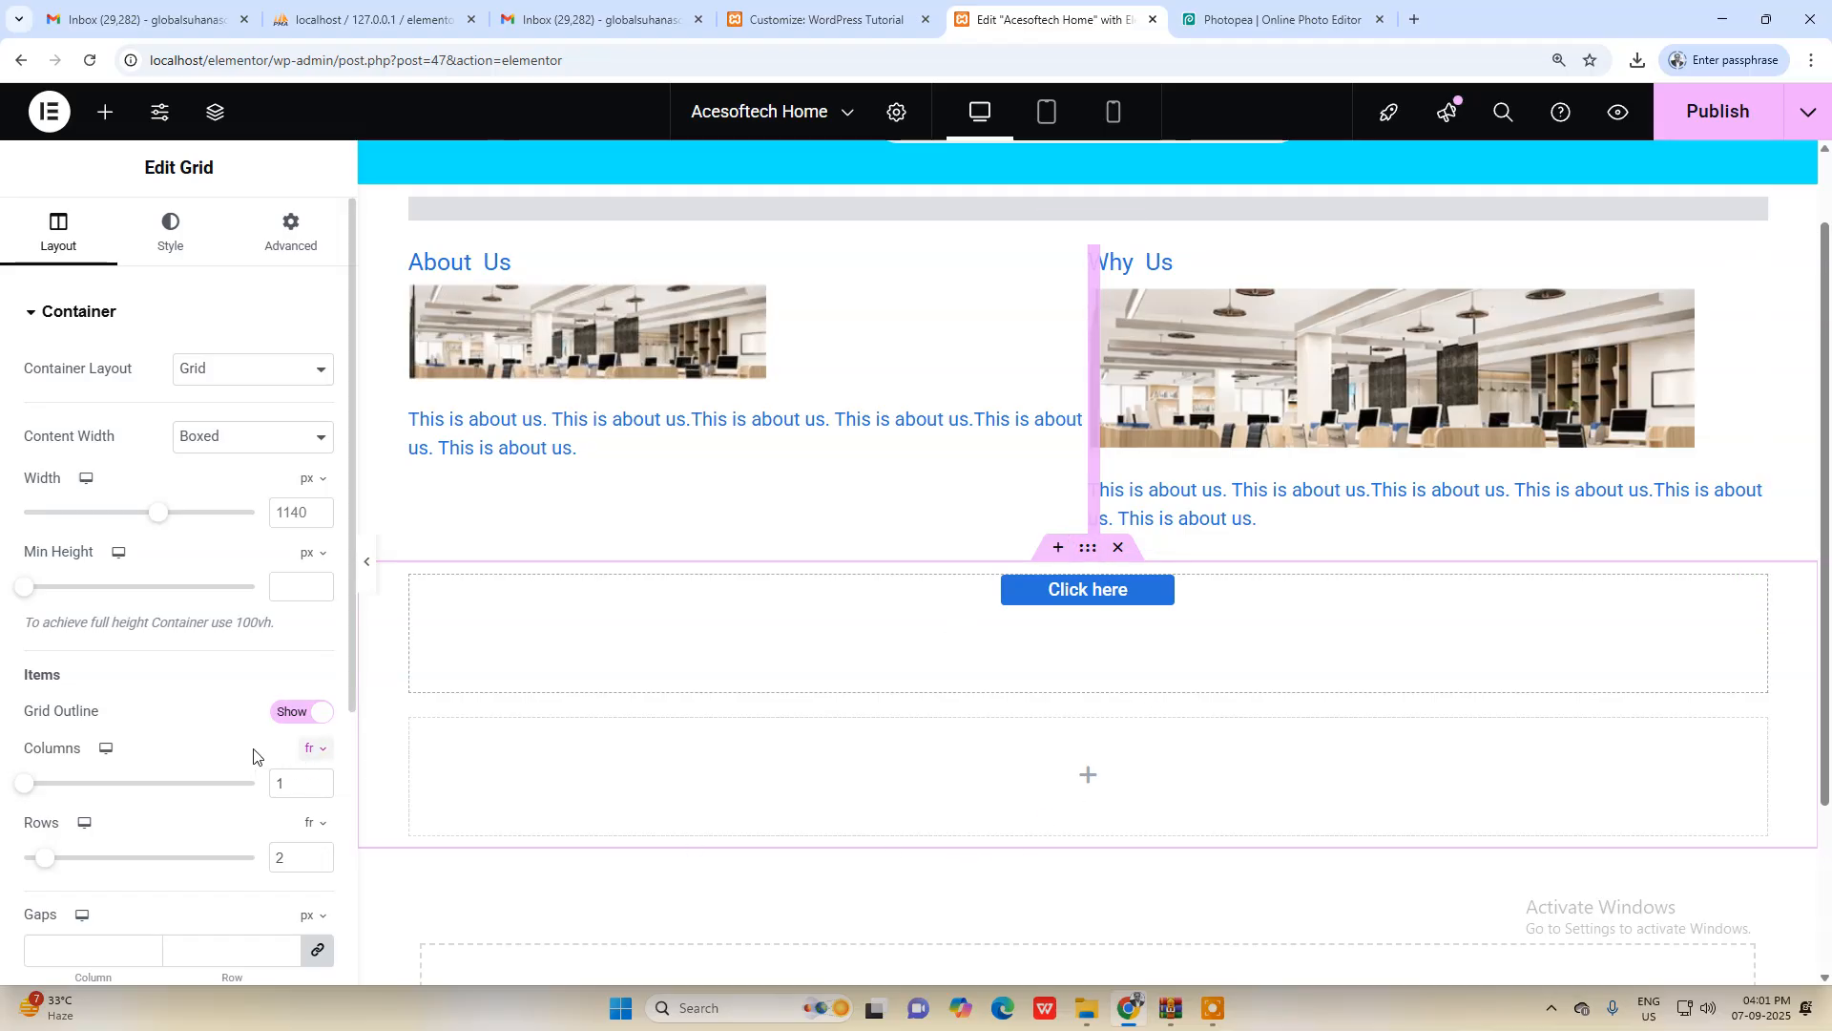
scroll(144, 764, "down", 2)
left_click(111, 753)
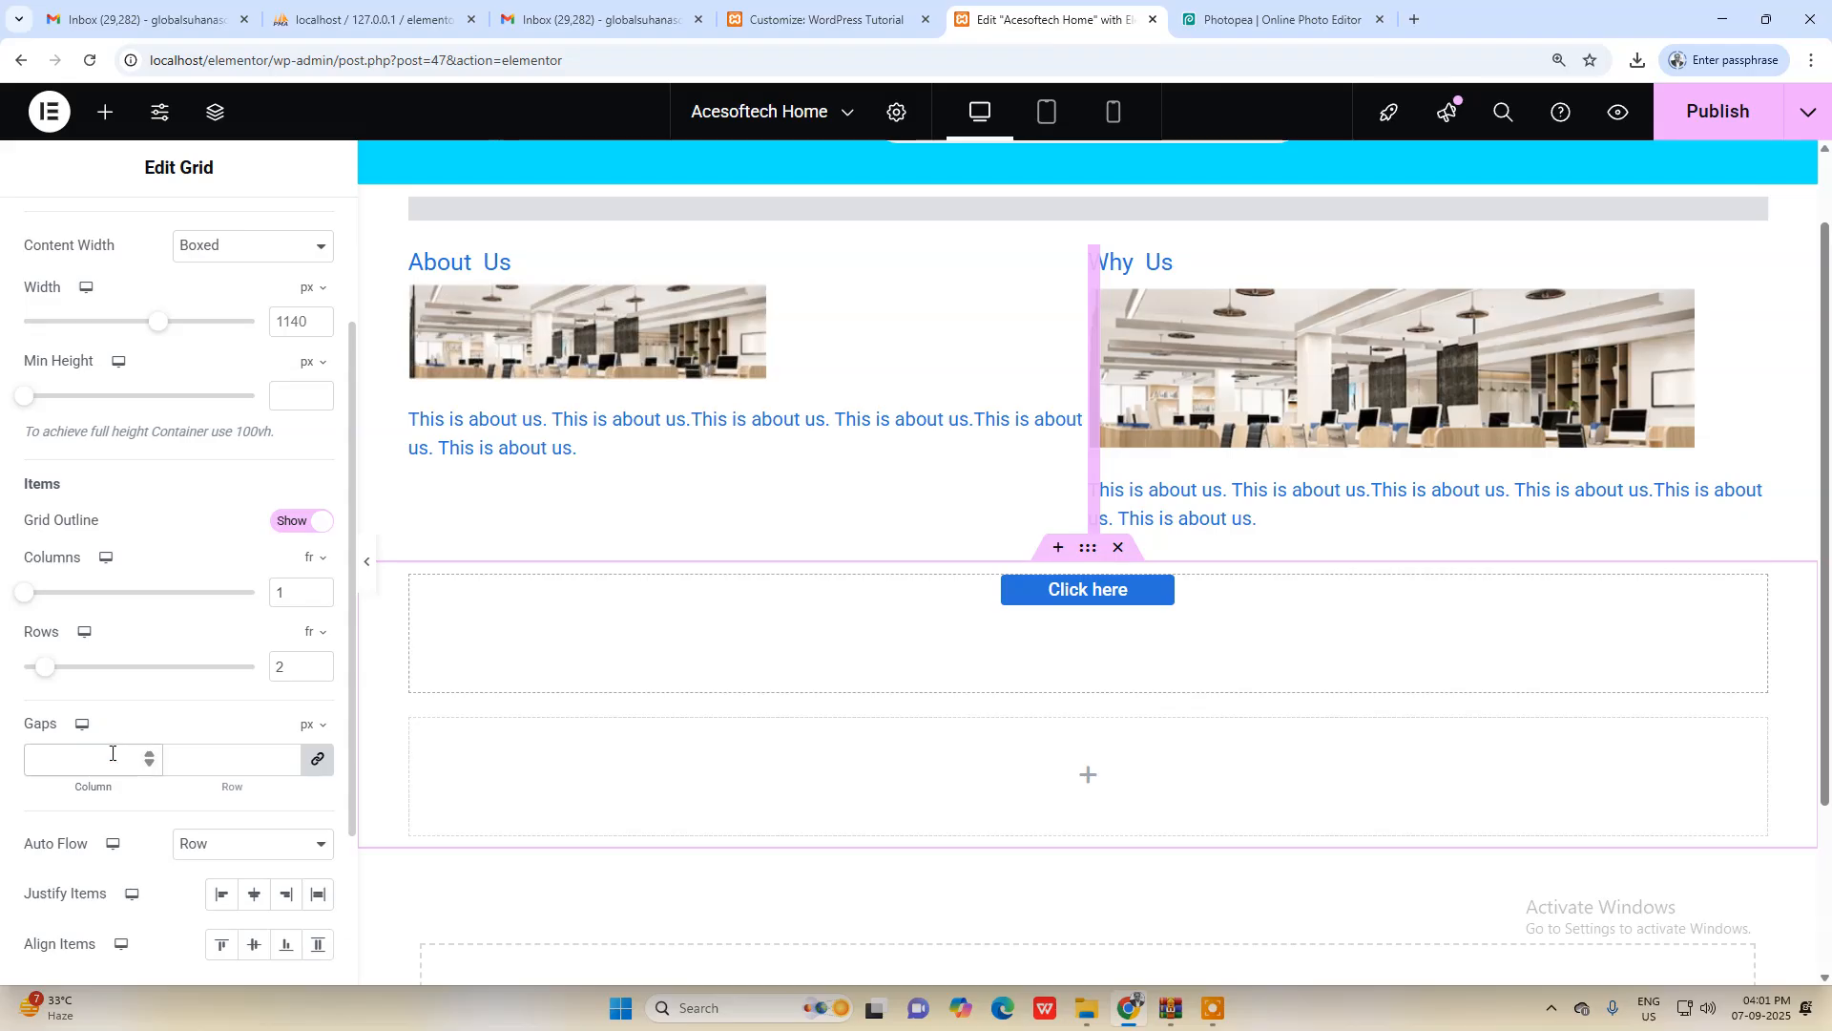
type("0")
left_click(200, 759)
type("0")
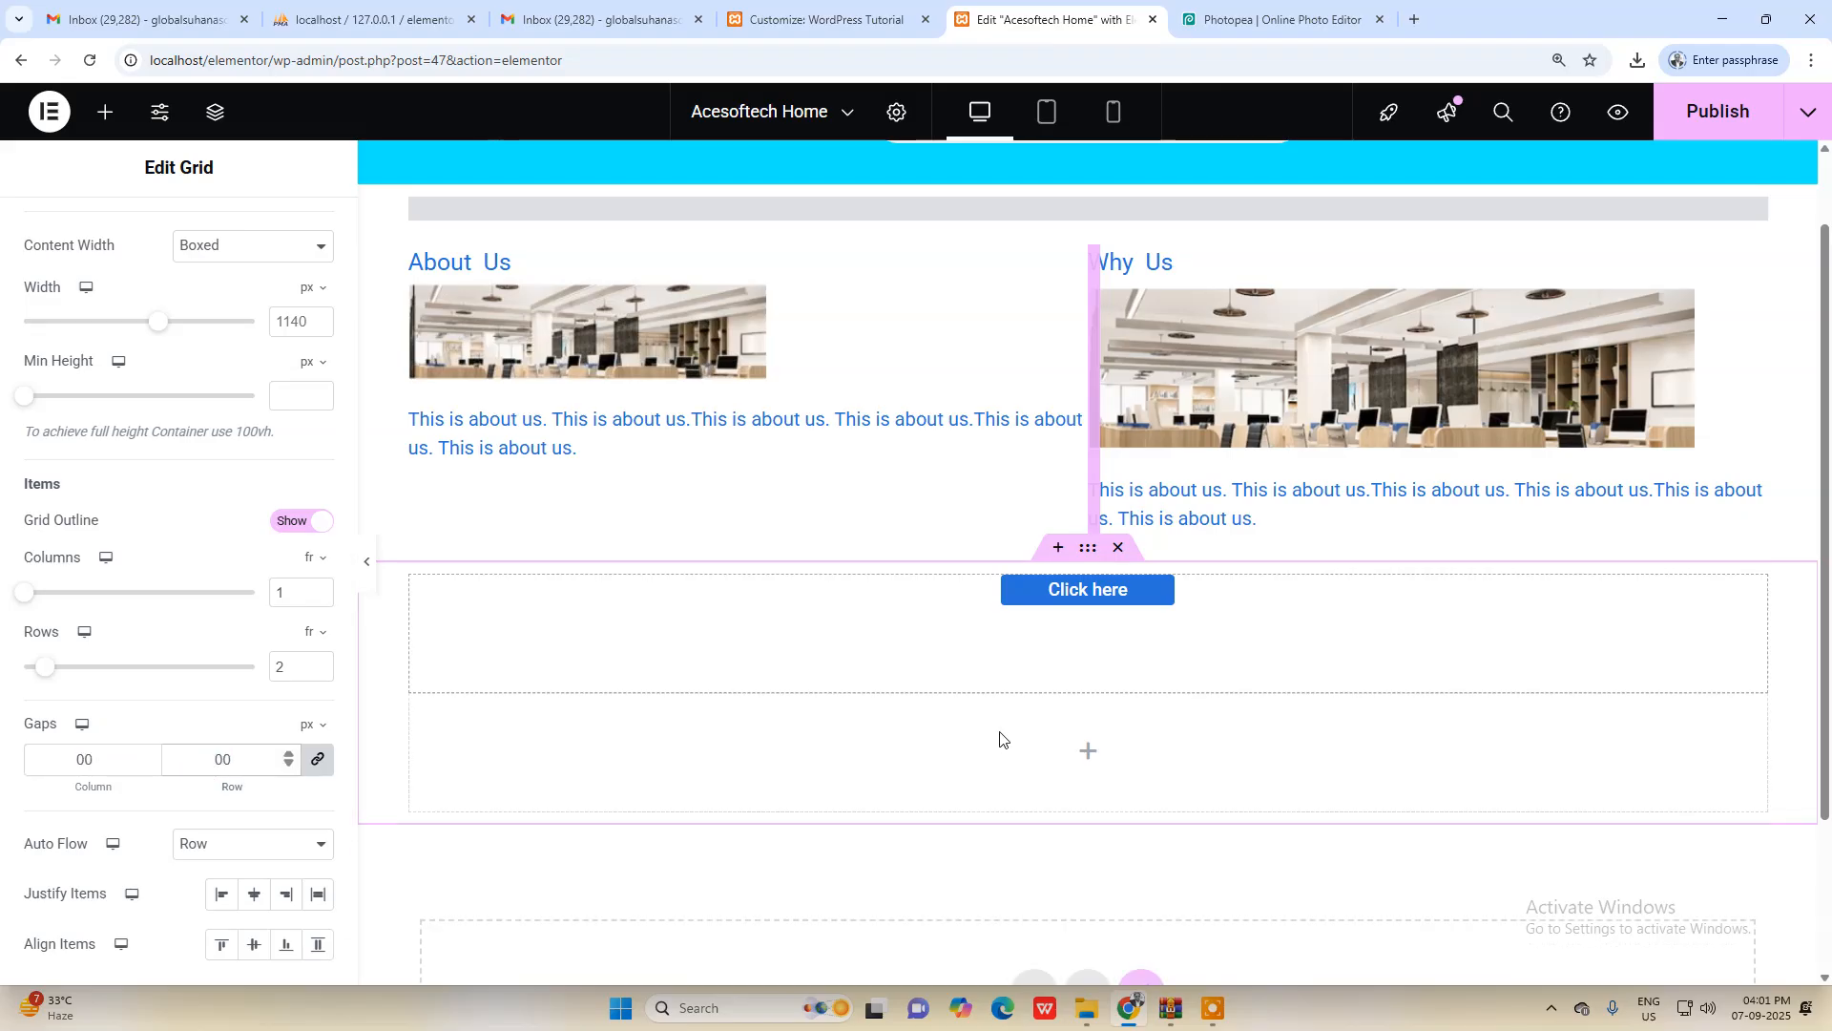
Step: Set the Click here button's layout padding to 27 px on all four linked sides
left_click(1084, 600)
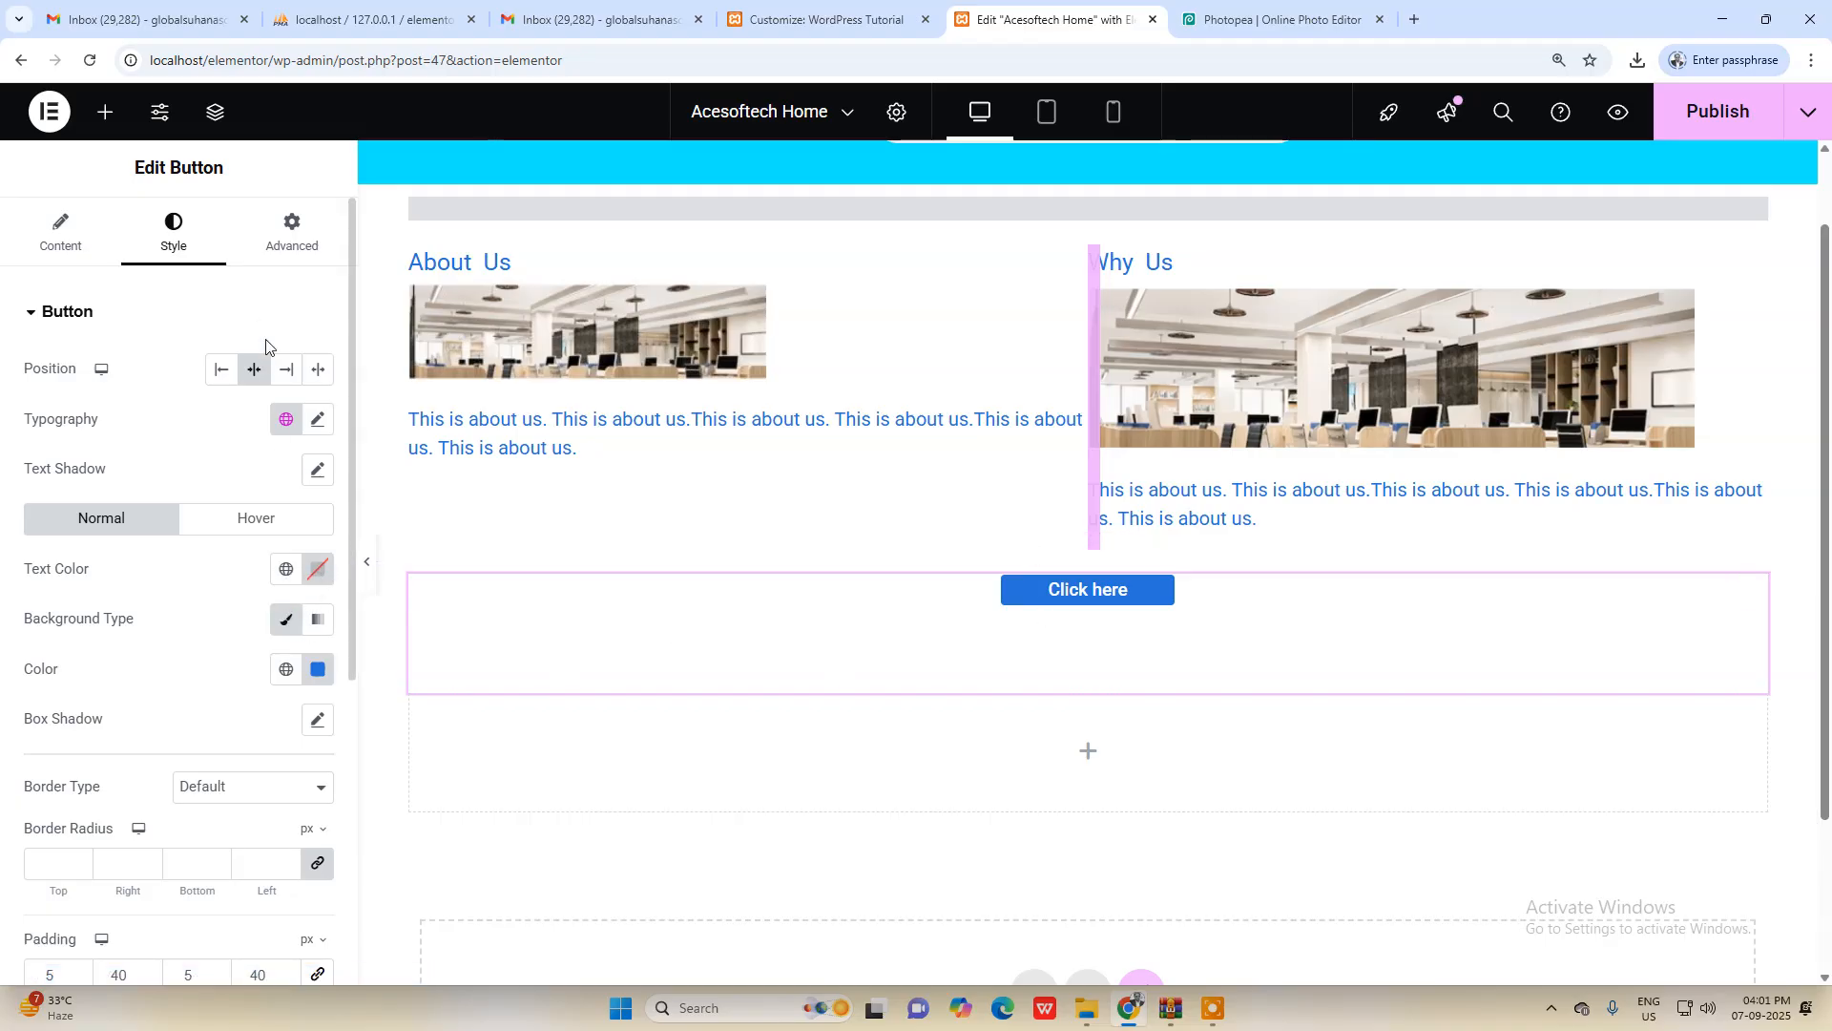
left_click(292, 232)
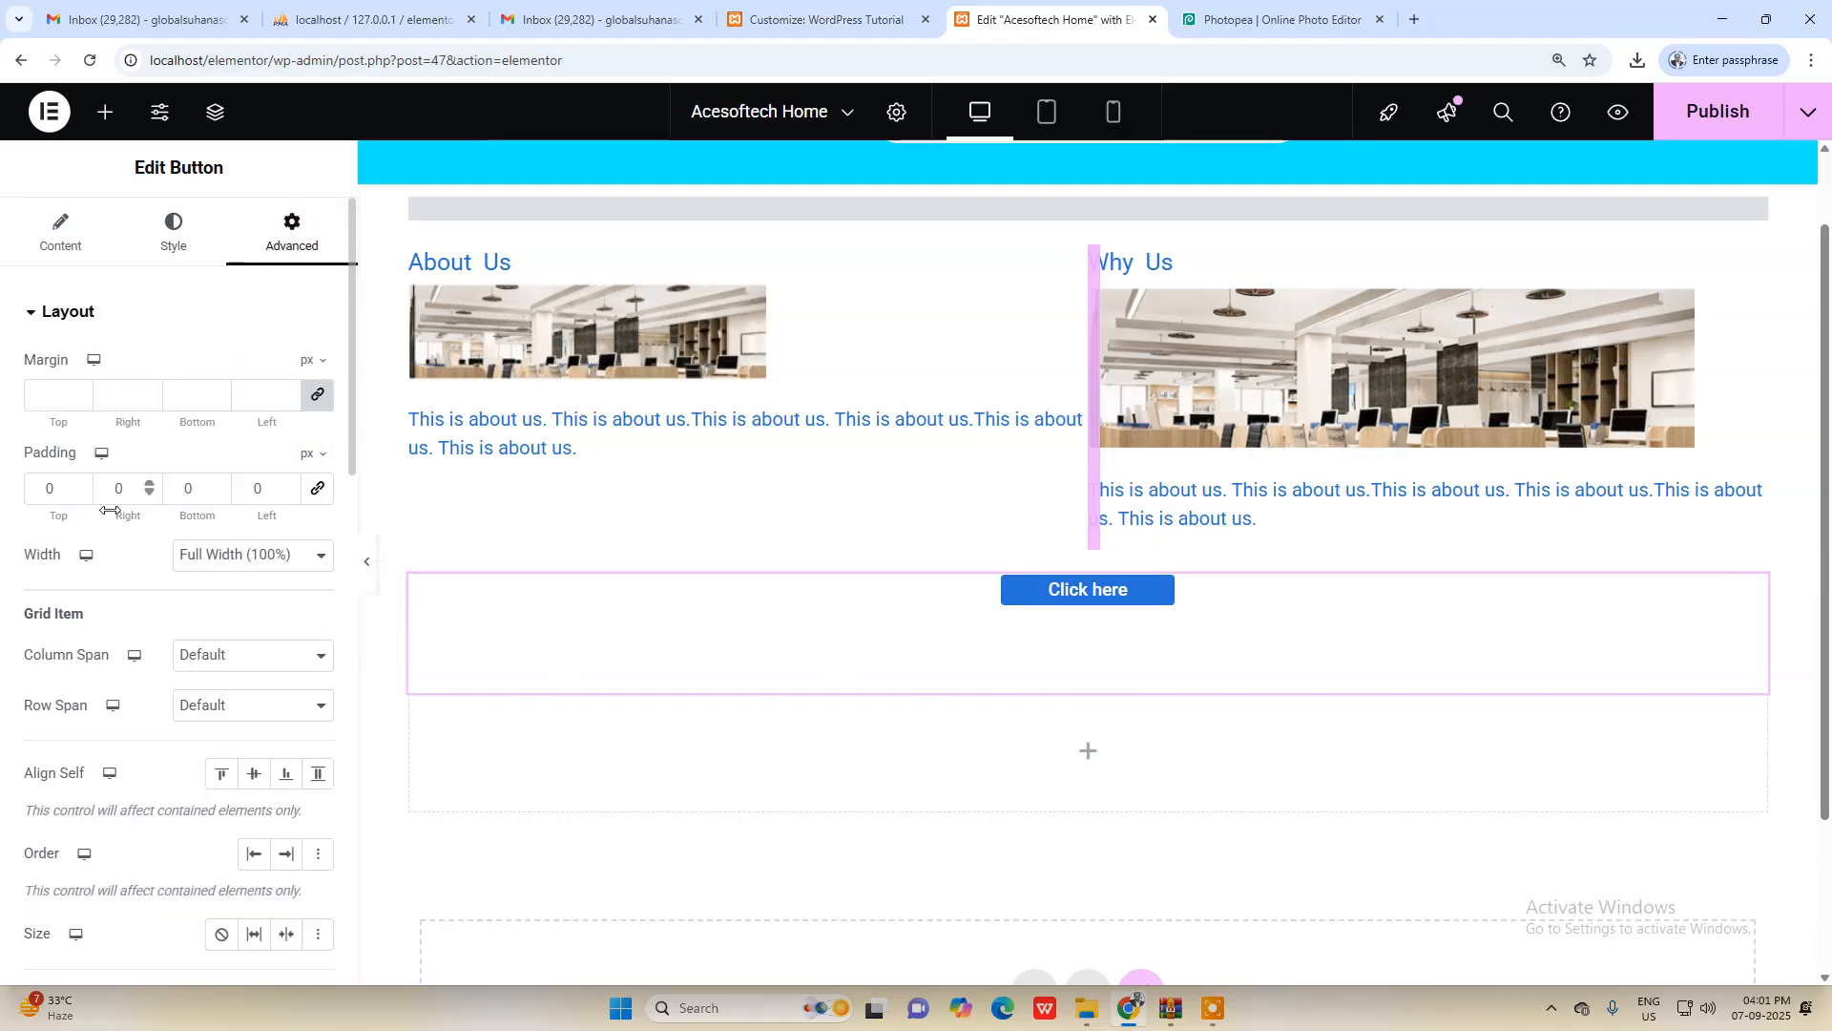
left_click(318, 488)
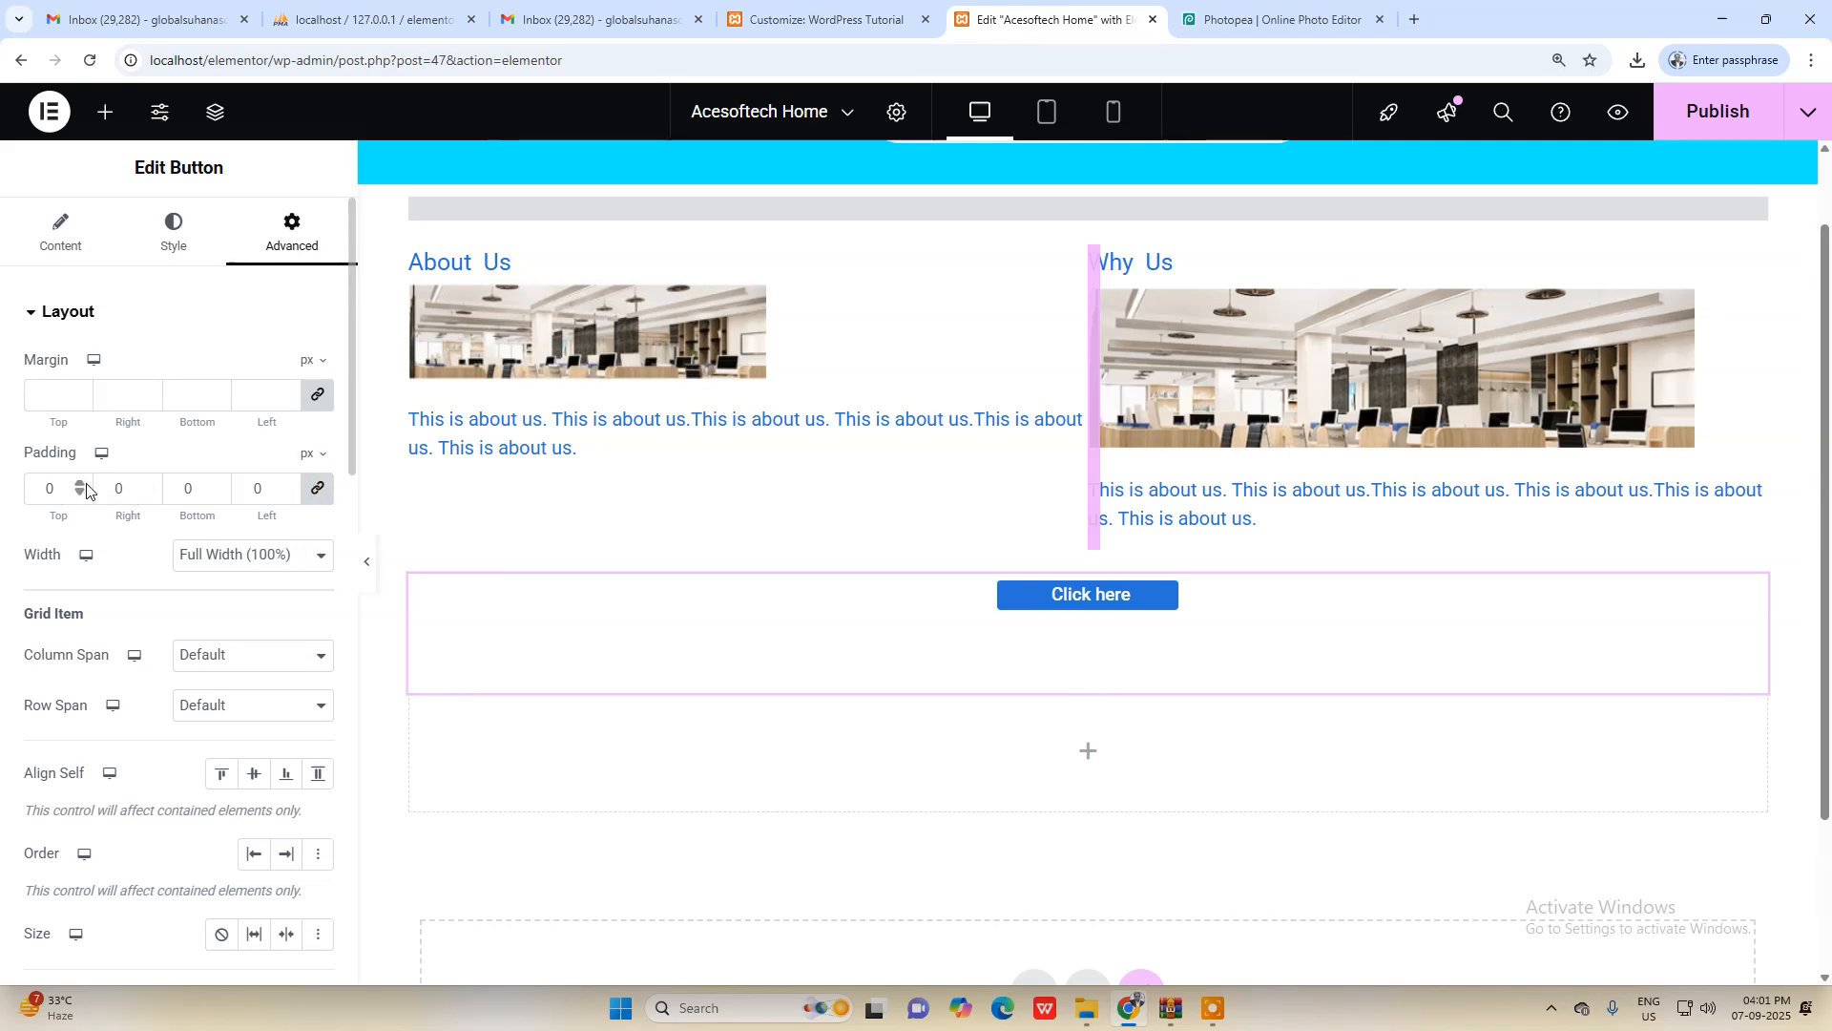
left_click_drag(83, 489, 84, 489)
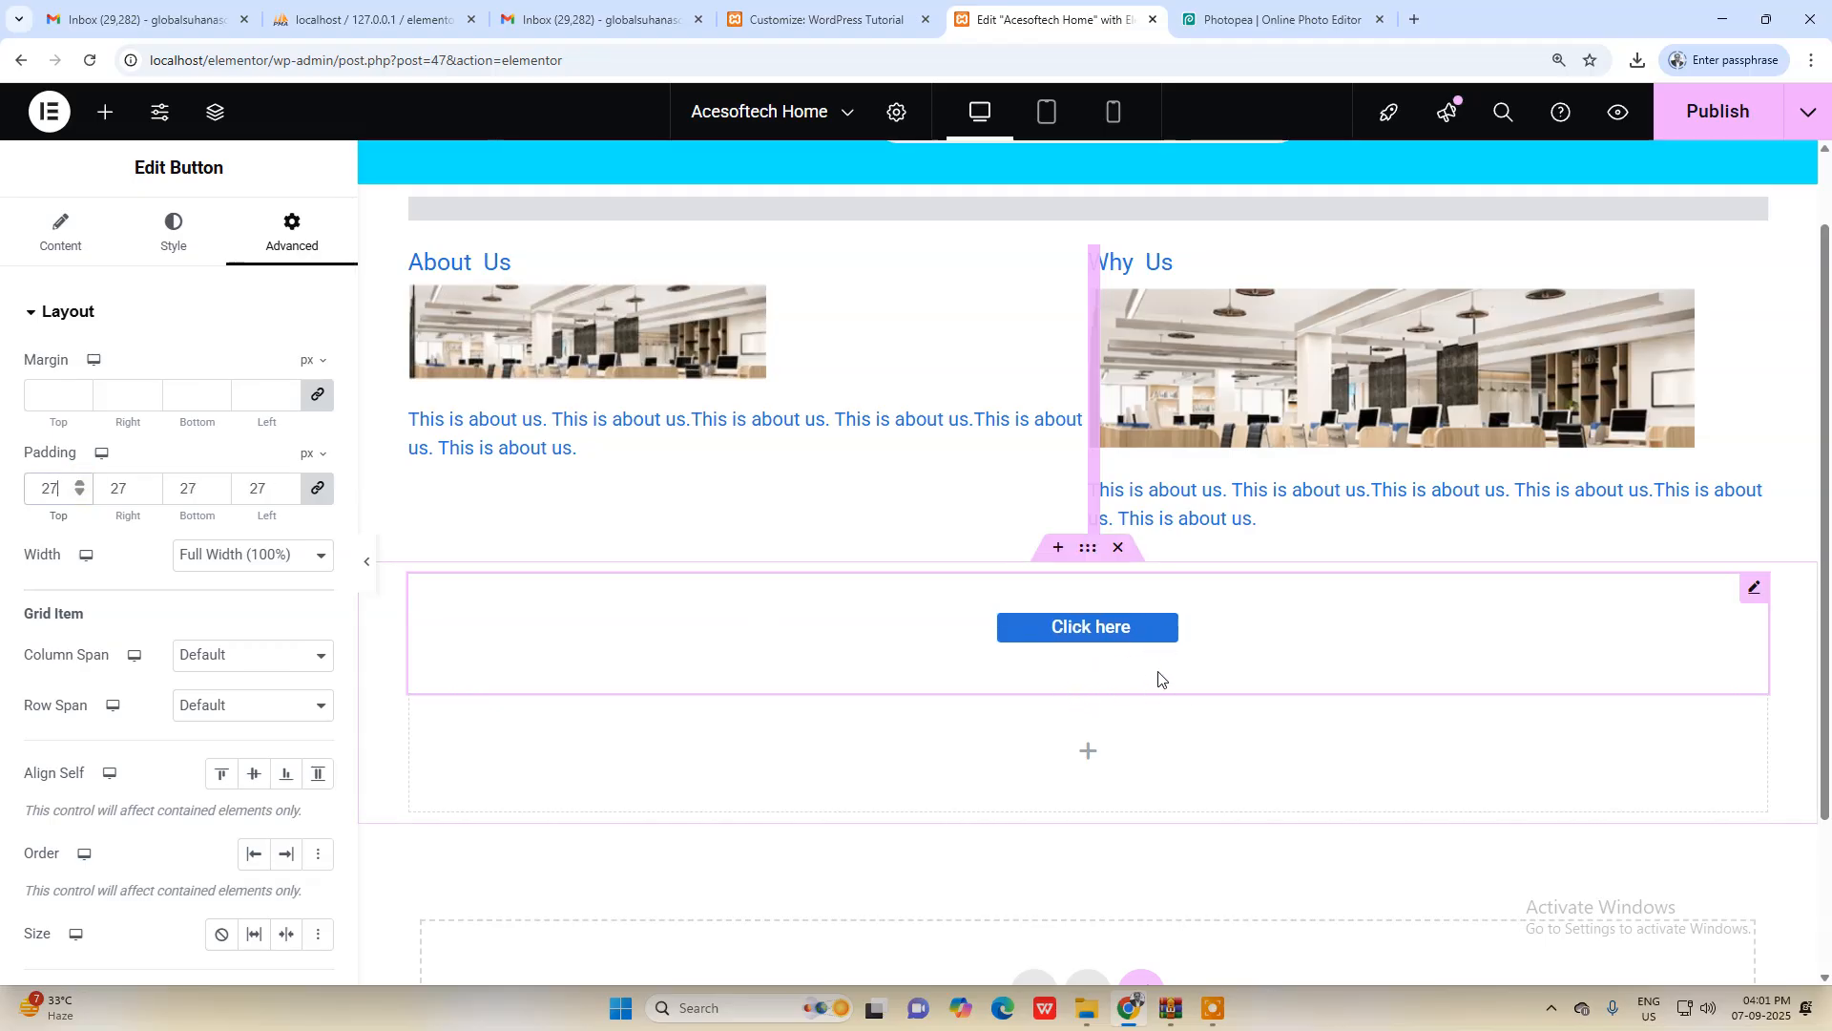
Step: Check the course section in the Photopea mockup, then nest a grid with 1 row and 4 columns in the empty row below the button
left_click(1279, 19)
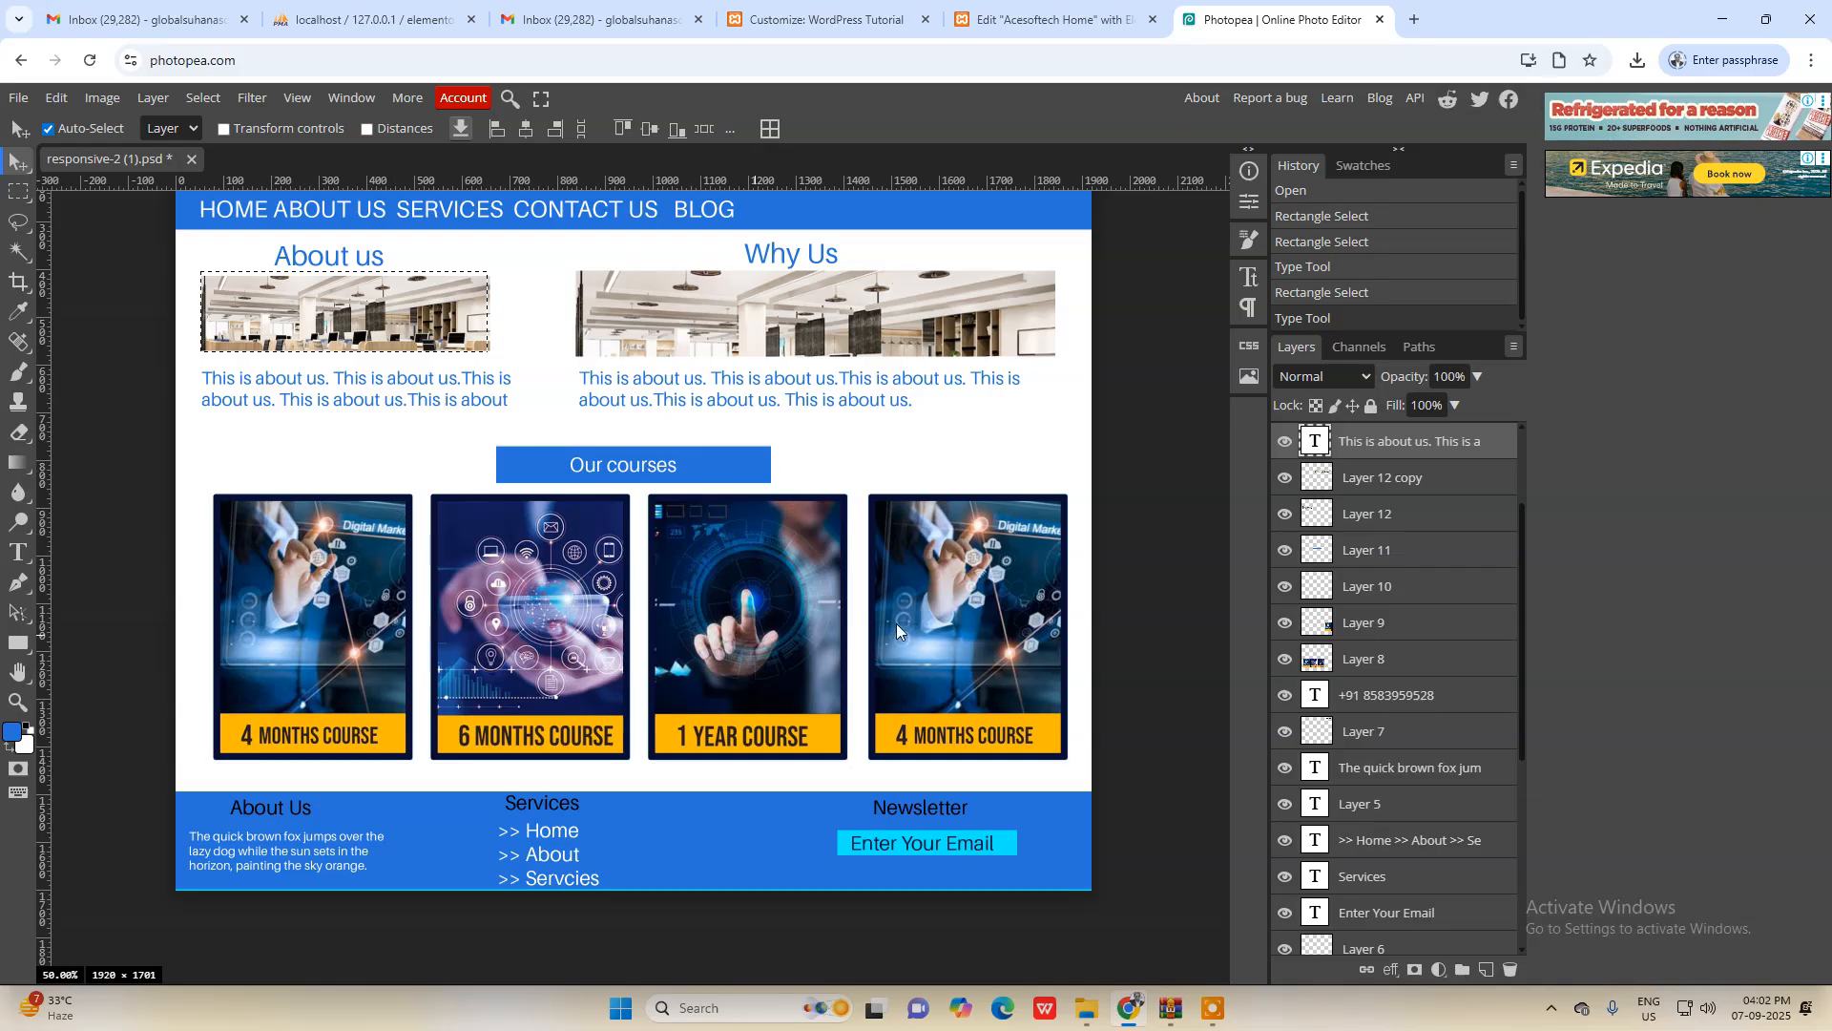
left_click(1050, 19)
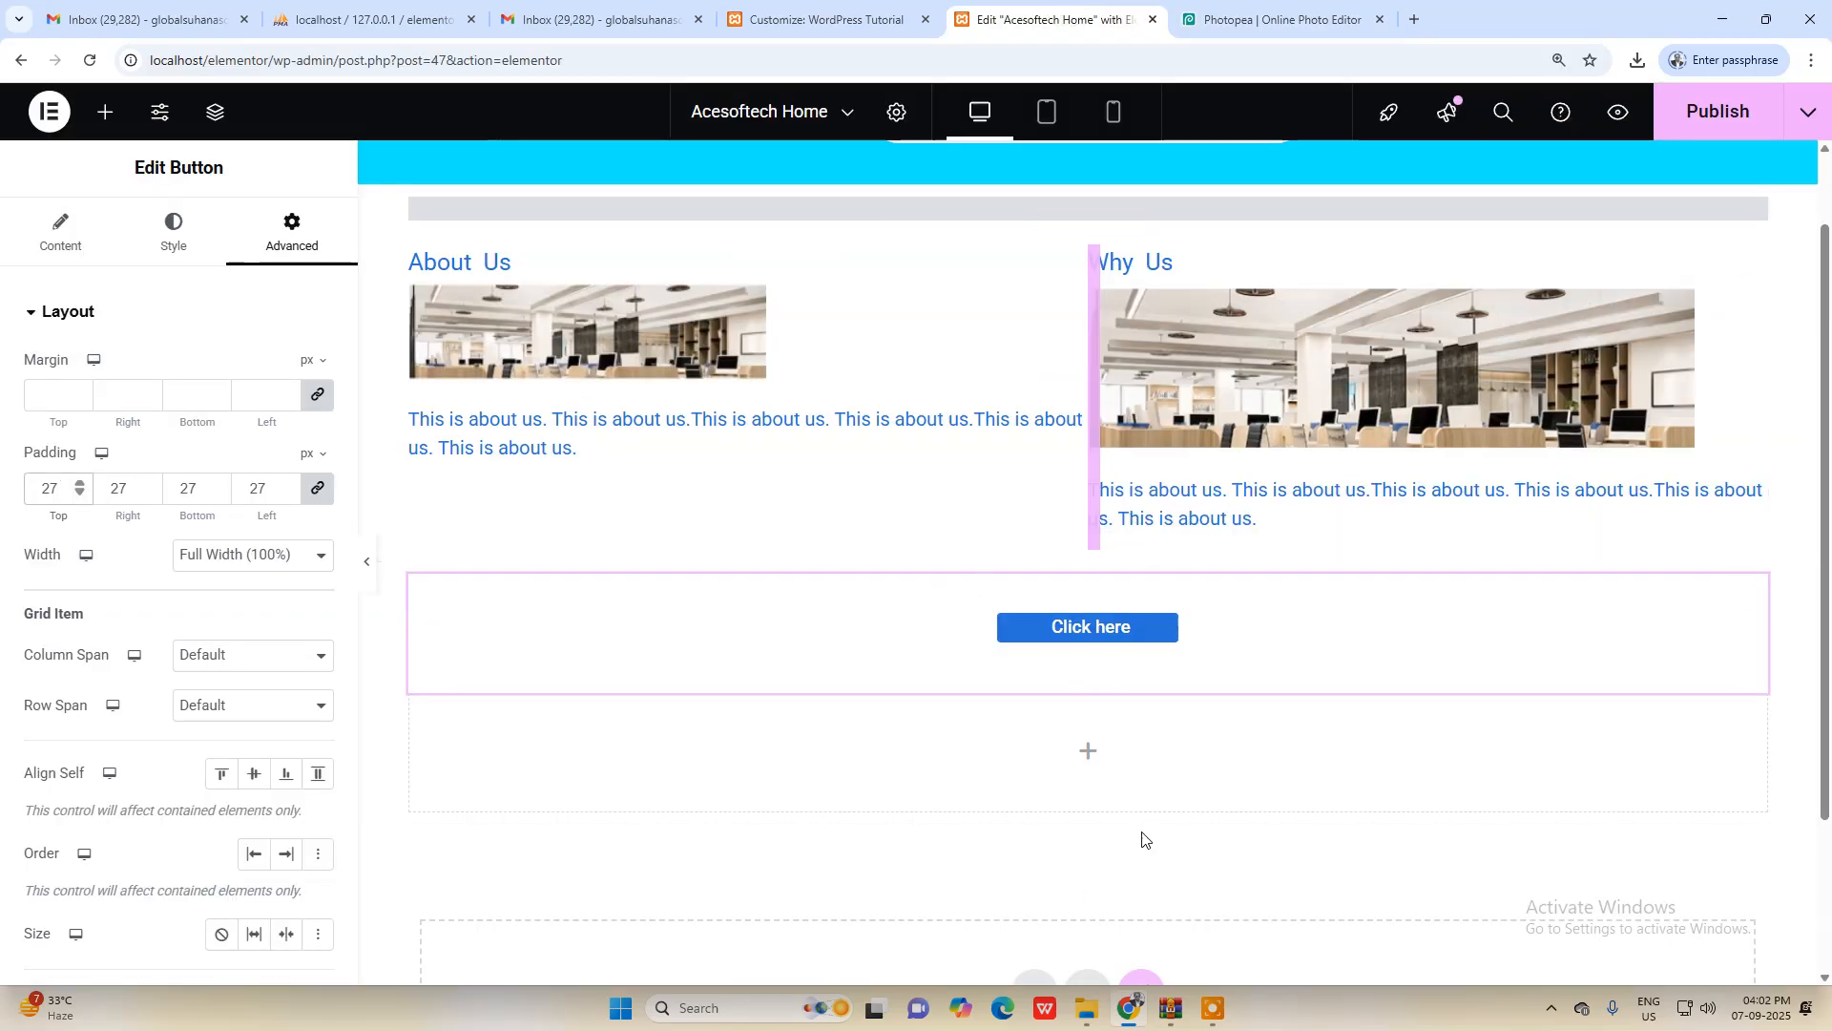
left_click(1079, 750)
left_click_drag(260, 426, 1051, 741)
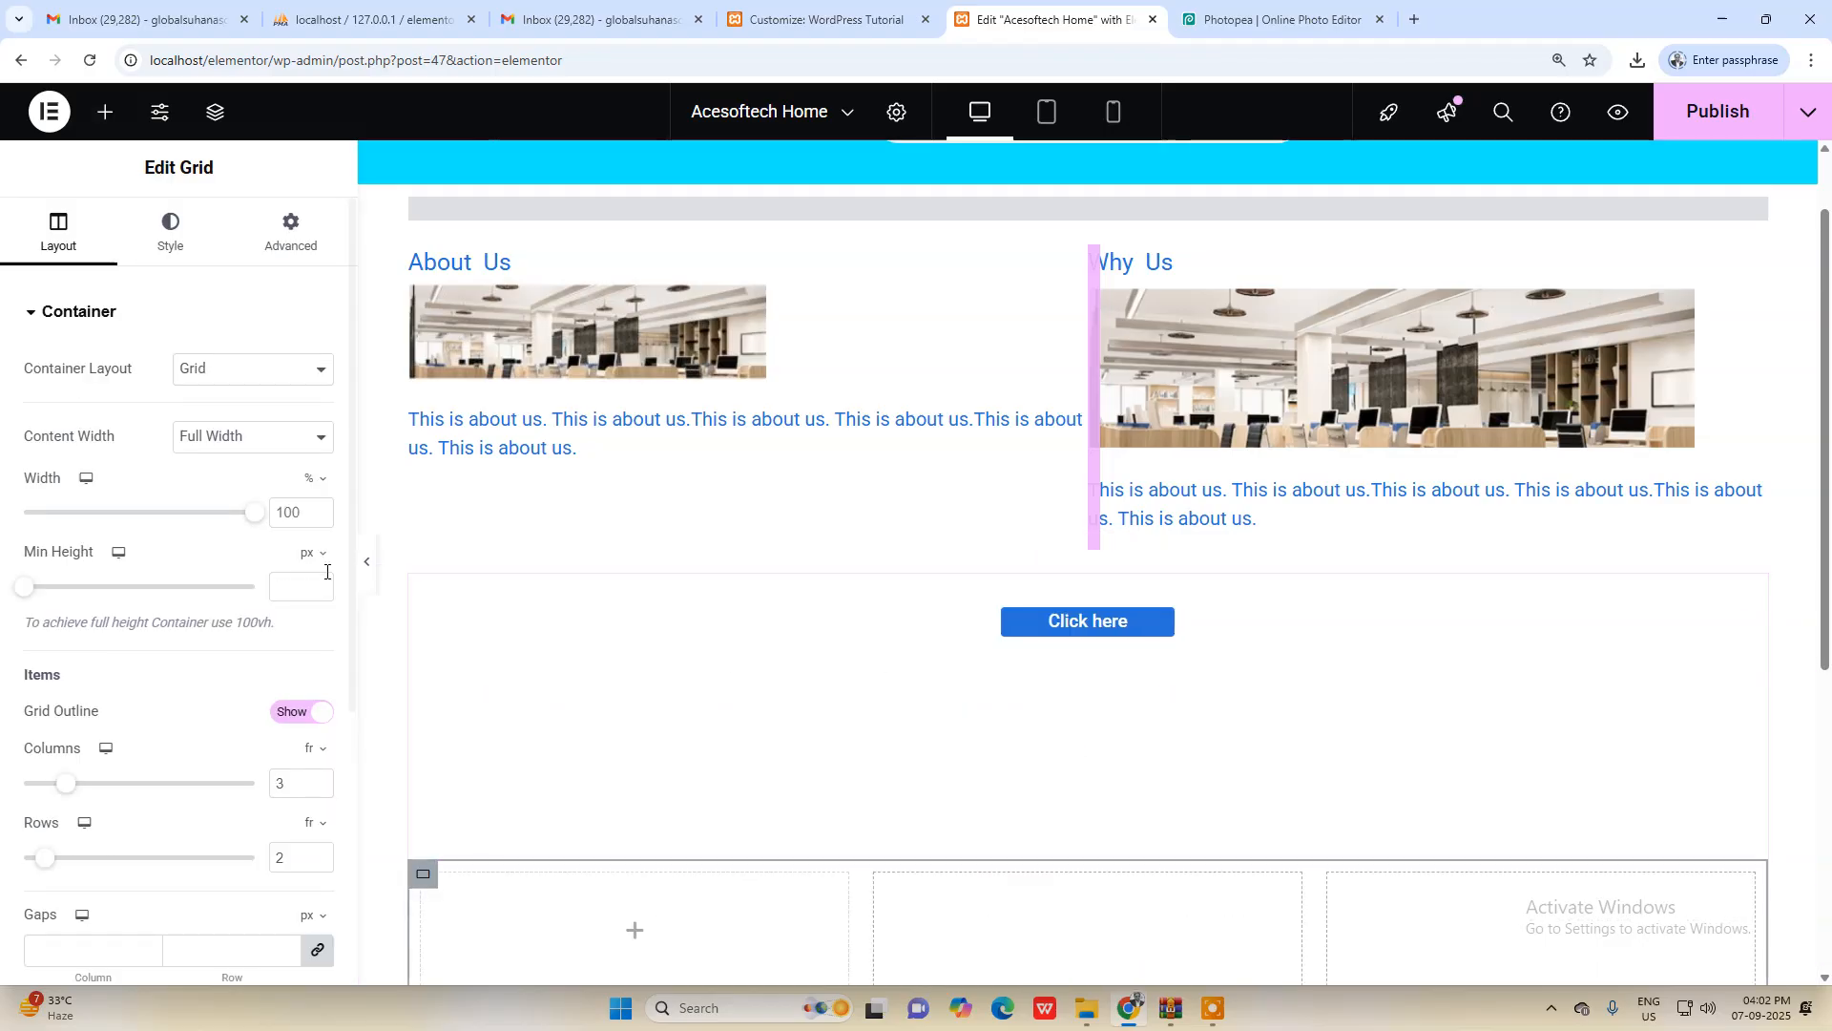
scroll(1098, 775, "down", 3)
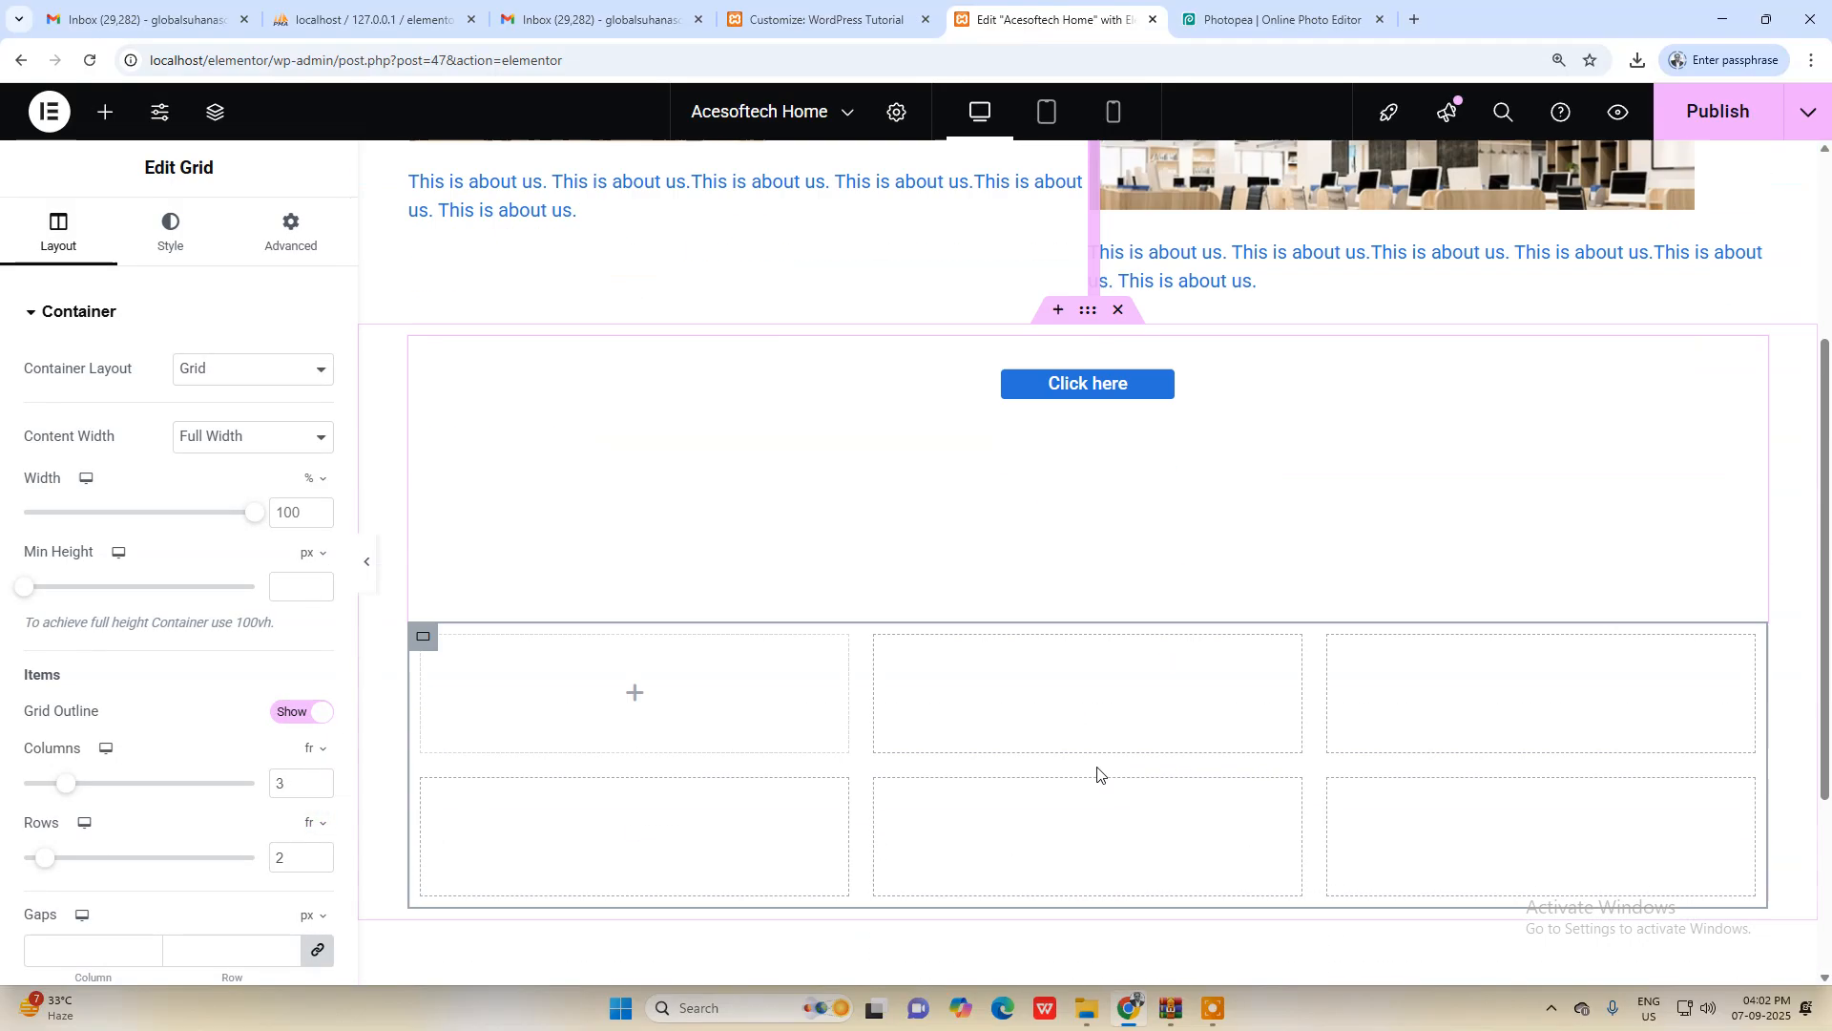
double_click(286, 857)
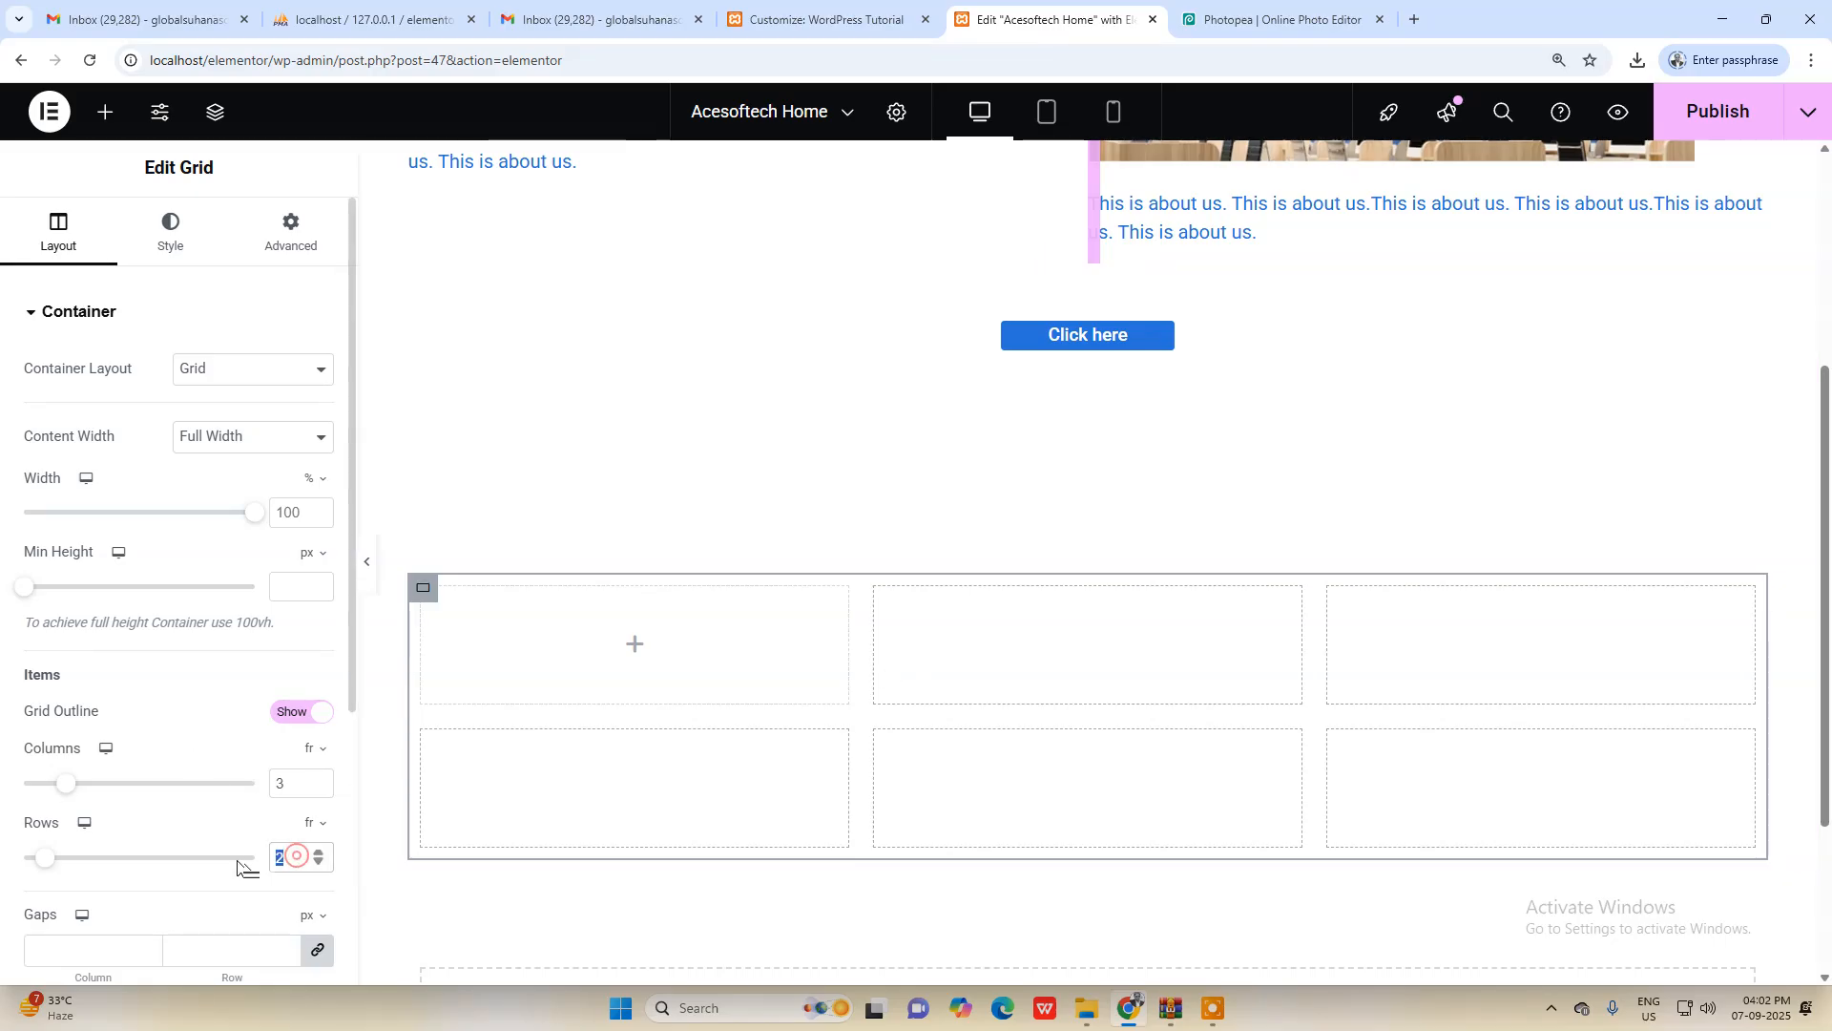
type("1")
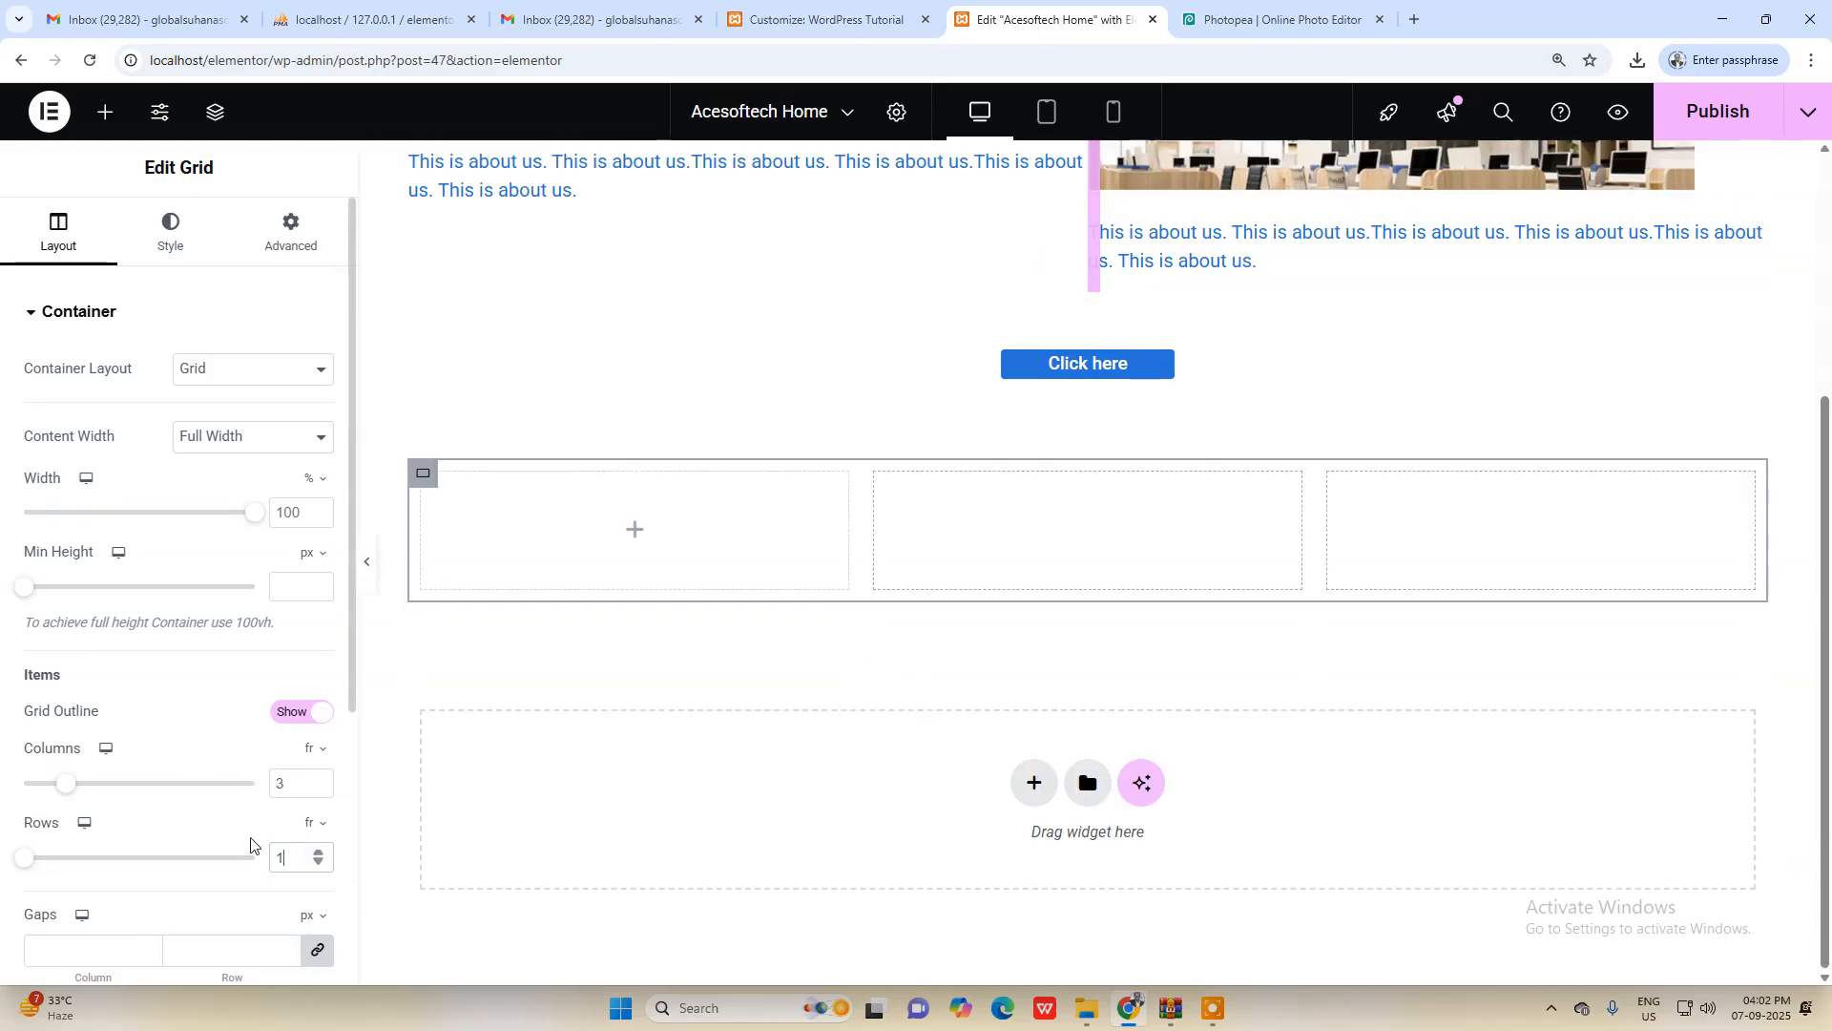
left_click(285, 784)
type("4")
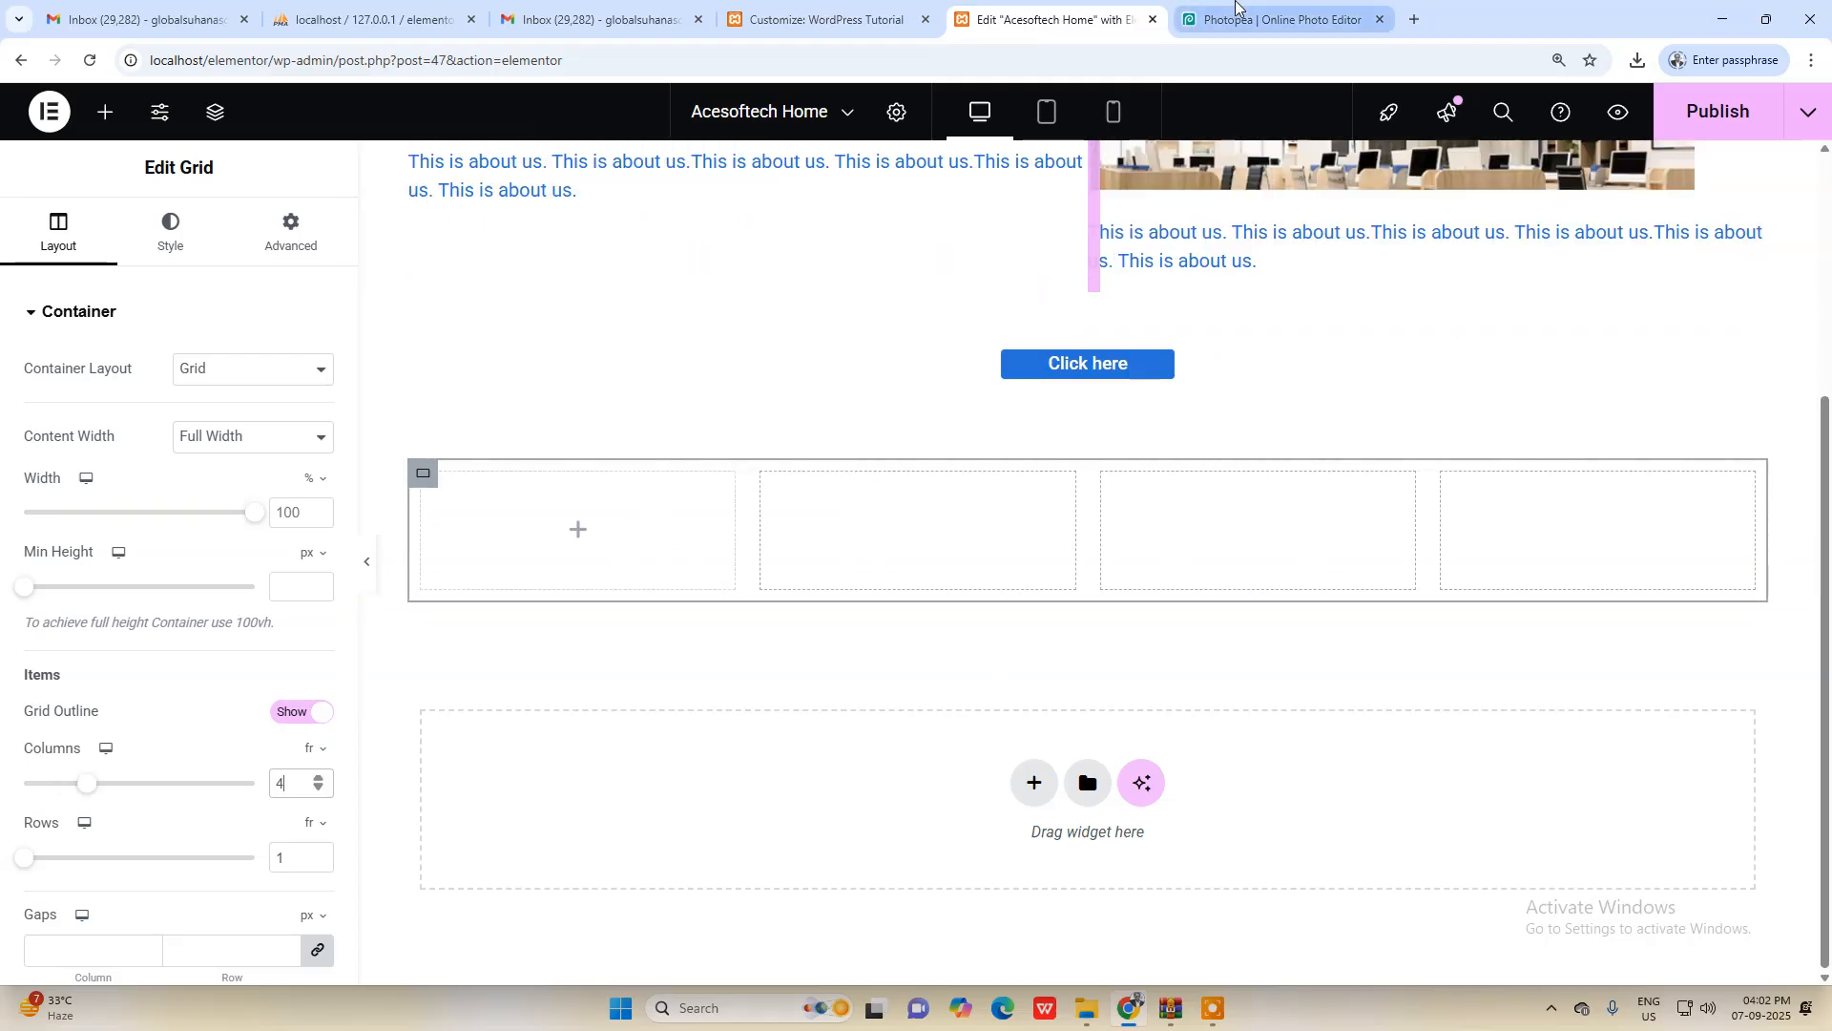
Step: Switch to Photopea, select the first 4 Months Course card with a rectangular selection, and crop the mockup to it
left_click(1260, 19)
left_click(18, 191)
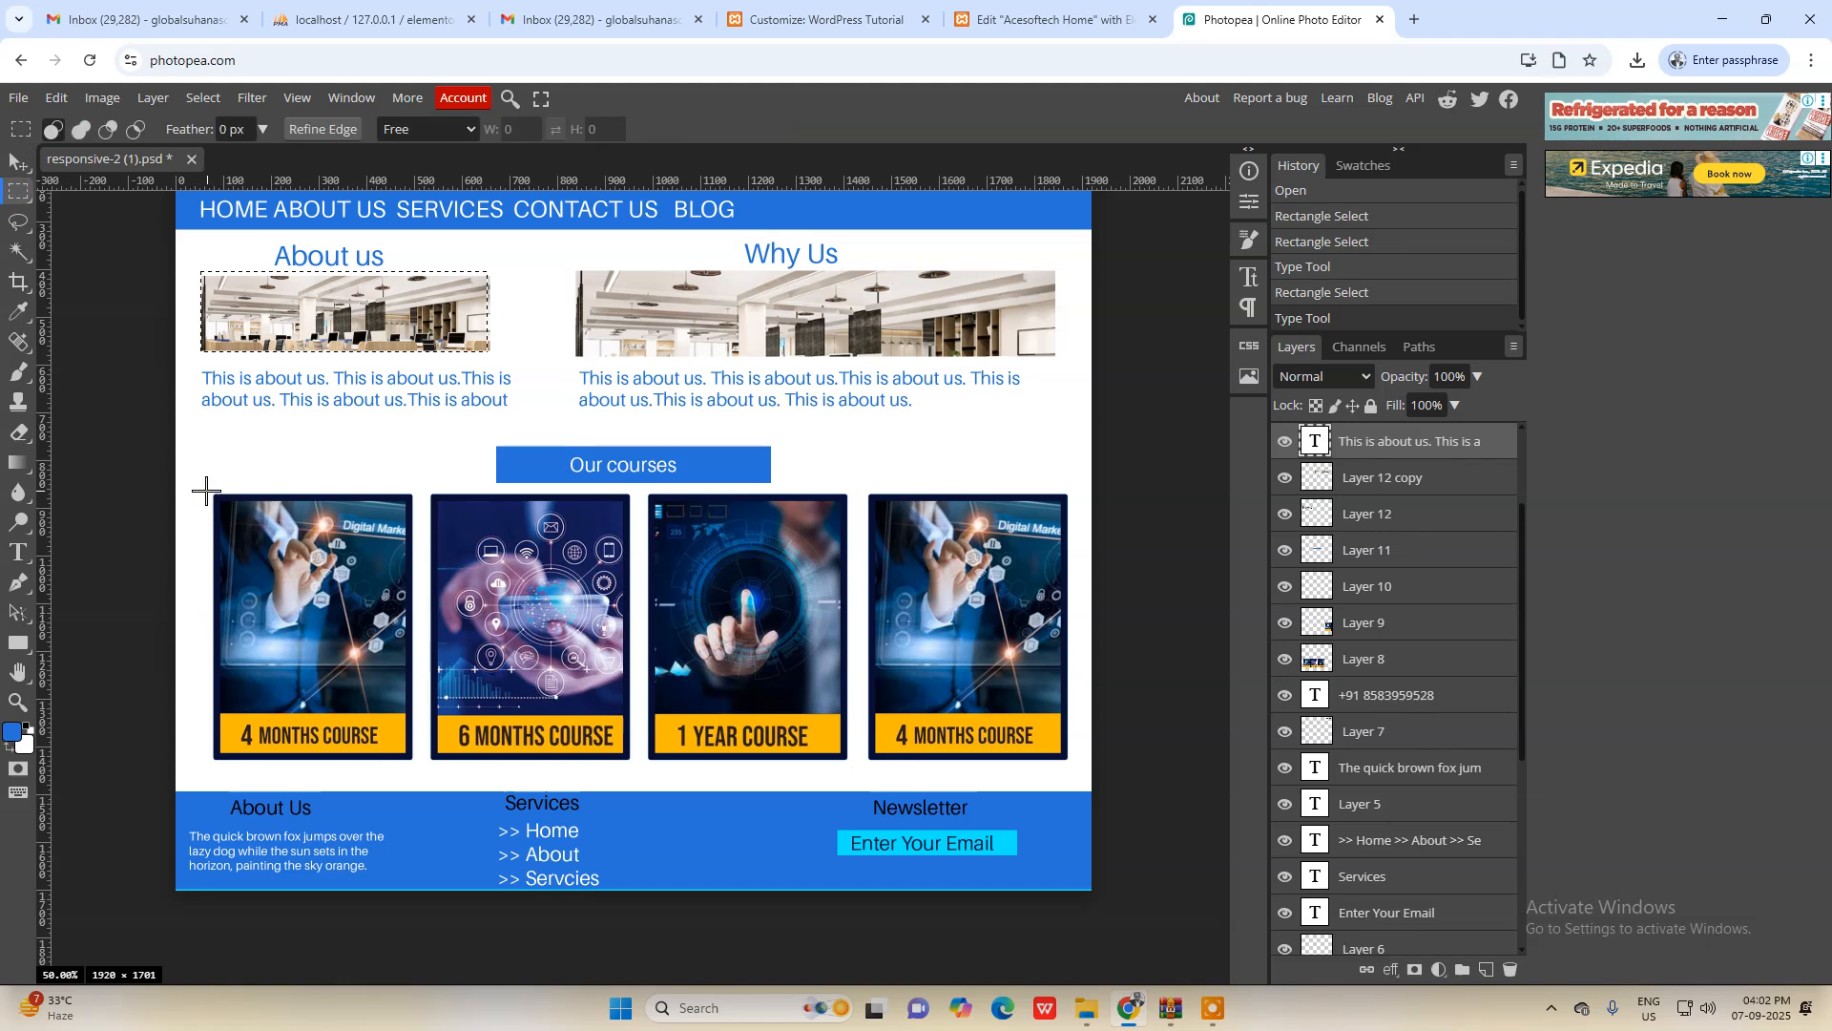
left_click_drag(211, 488, 415, 761)
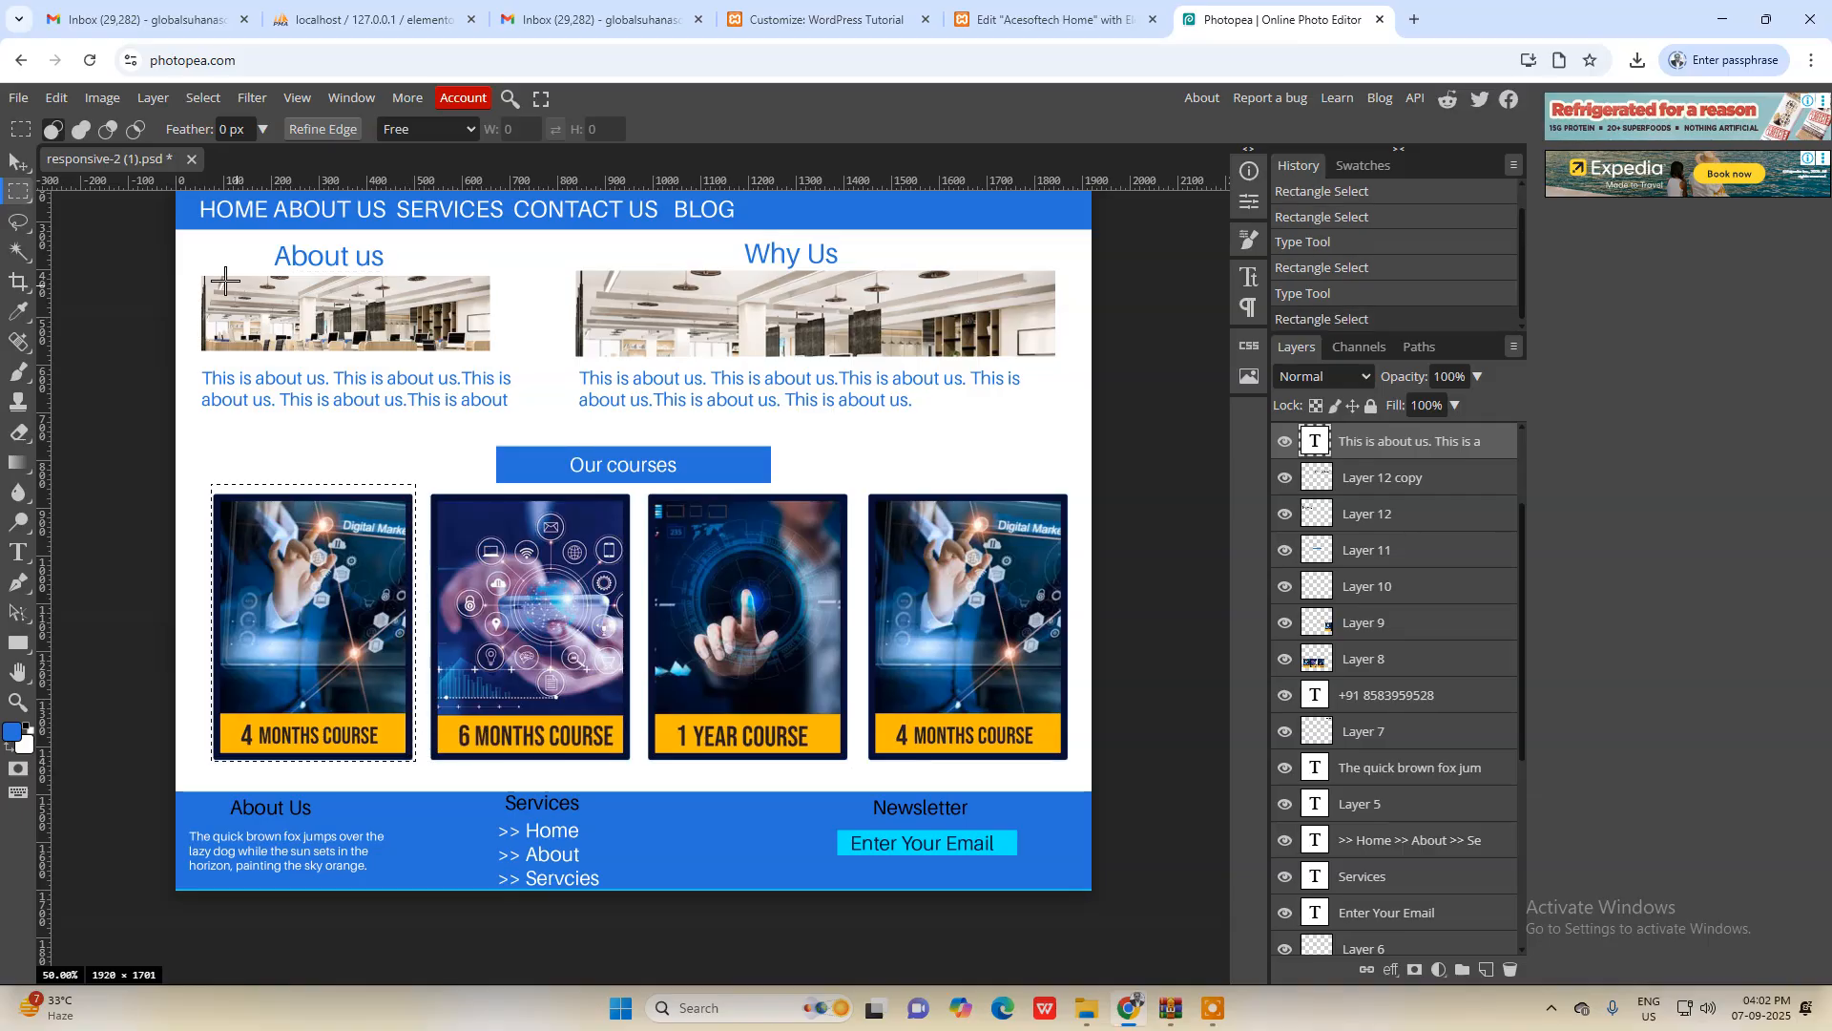
left_click(103, 98)
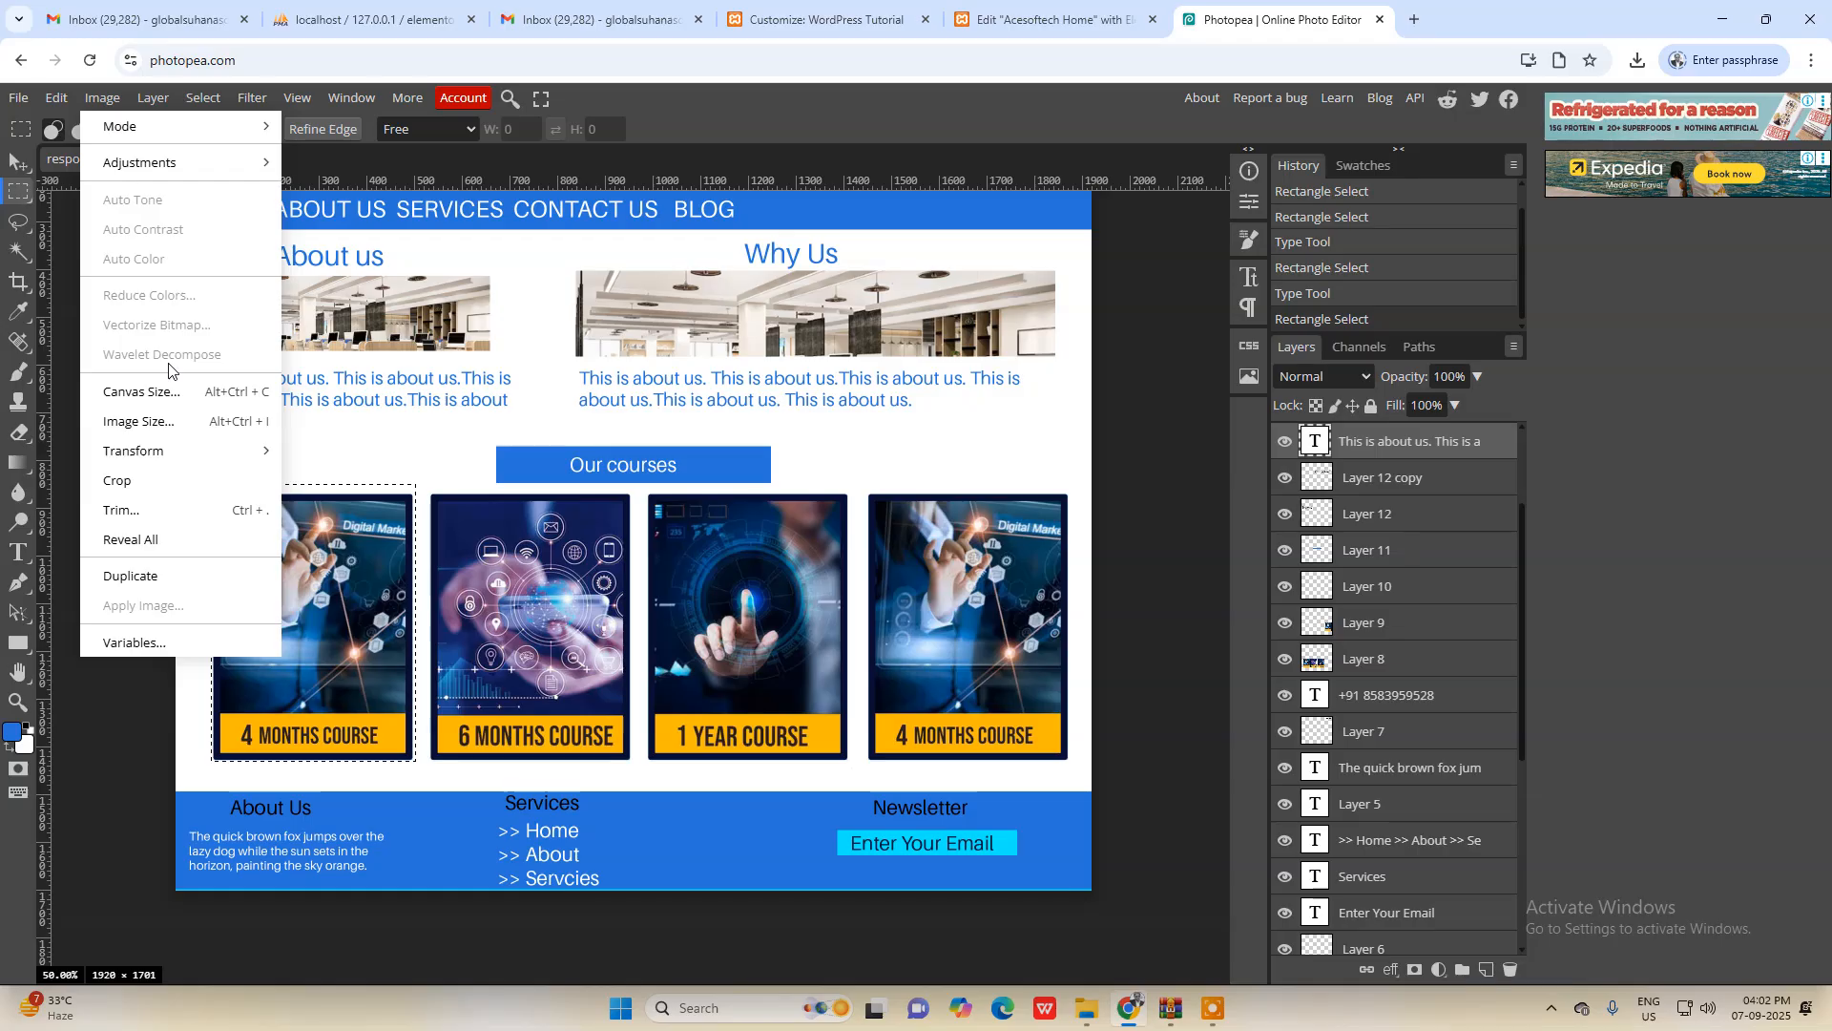
left_click(118, 480)
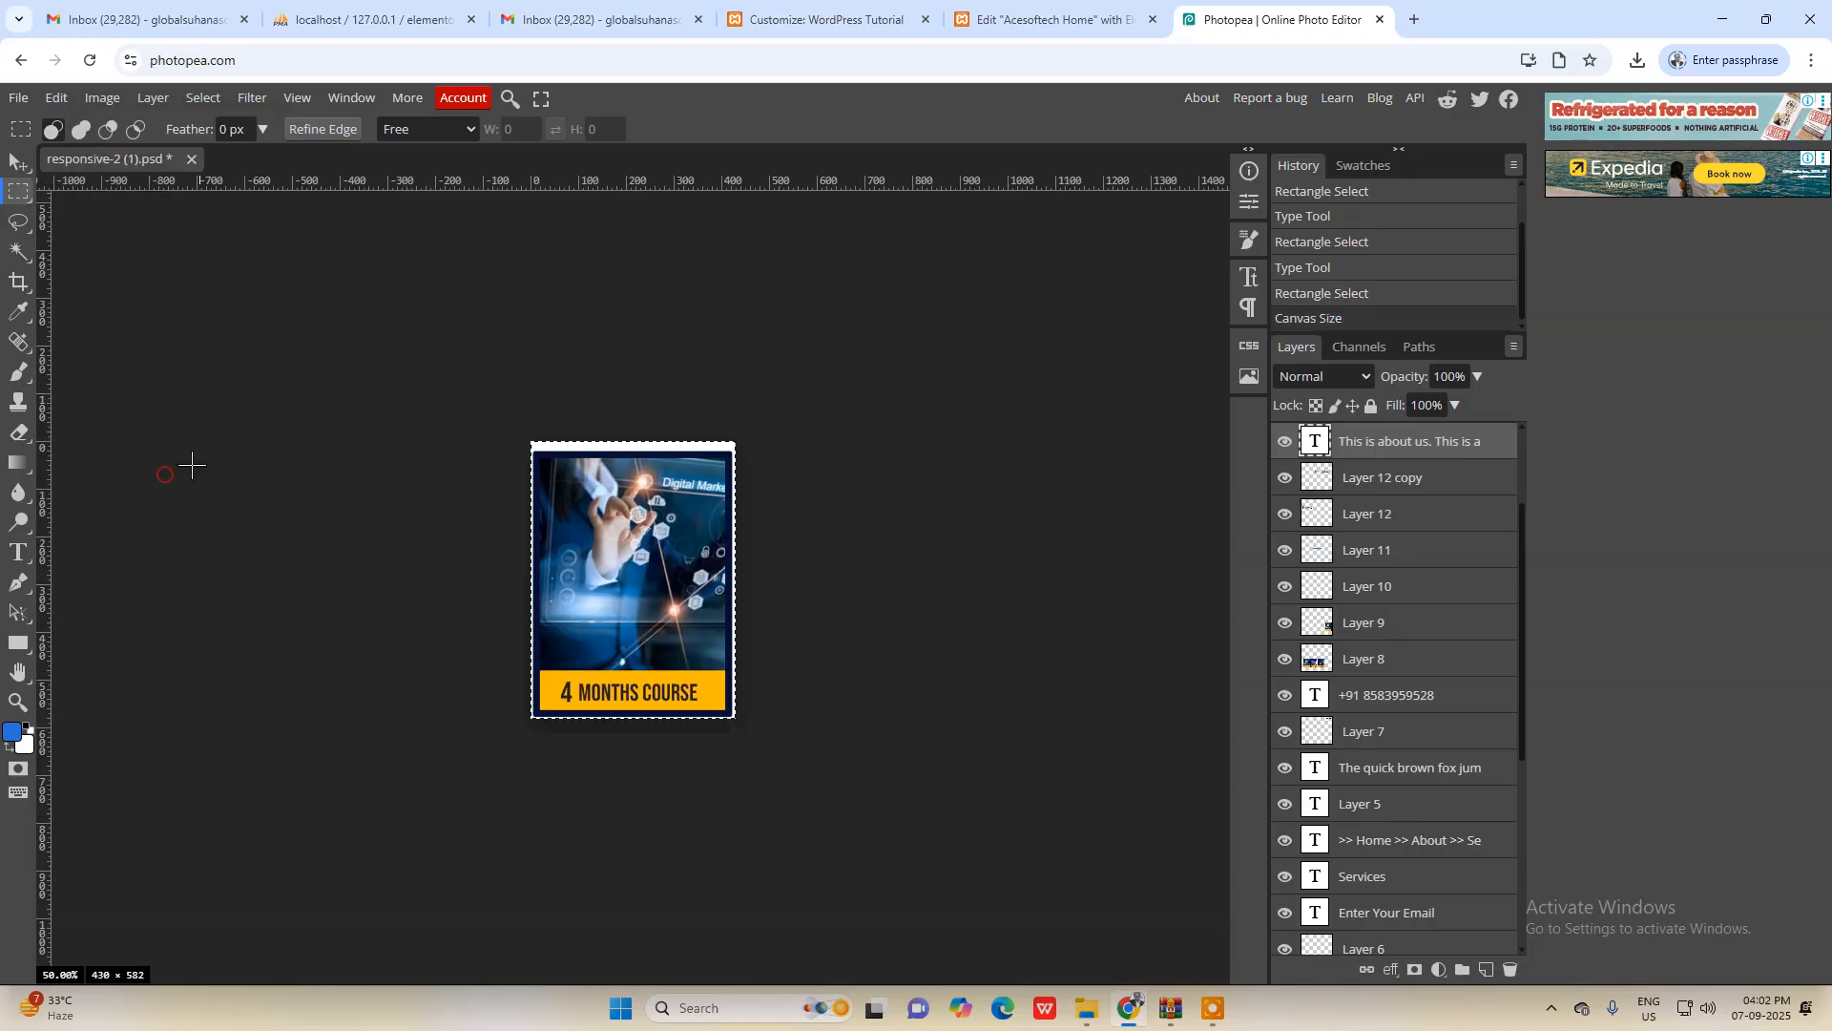
Step: Export the cropped course card as a JPG named image-1
left_click(20, 99)
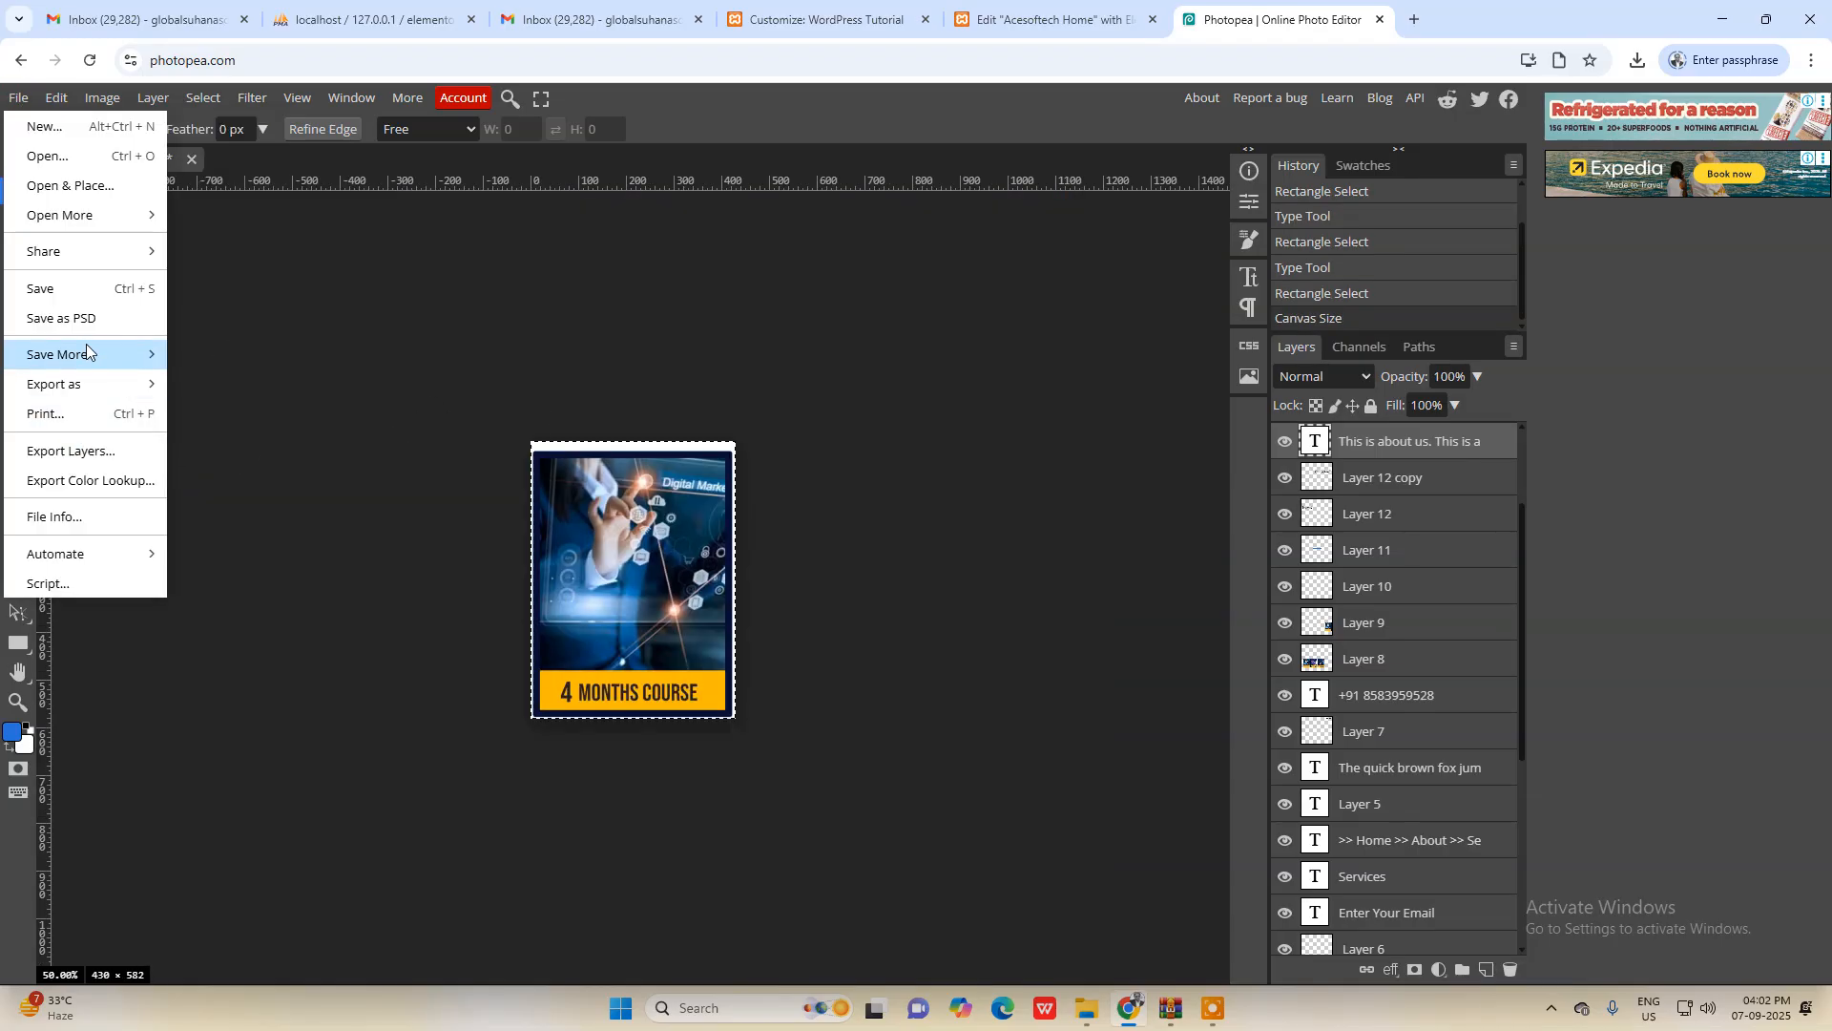
mouse_move(87, 354)
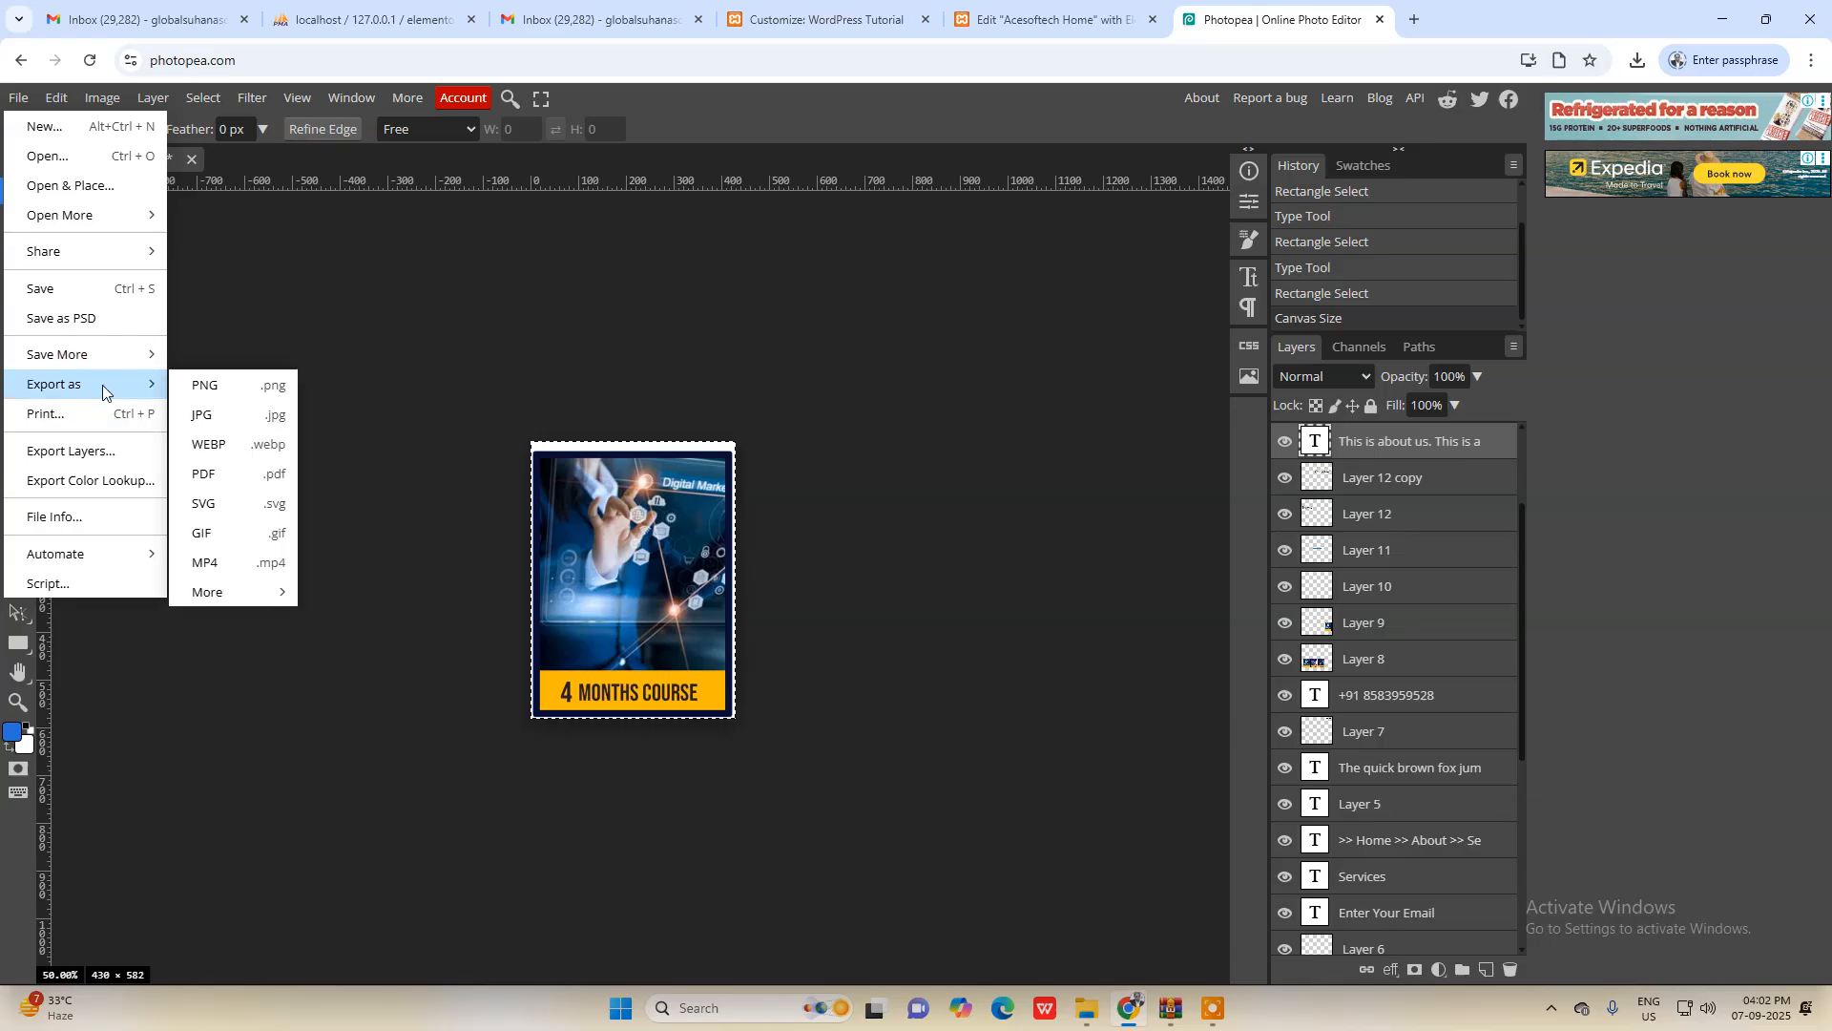
left_click(221, 414)
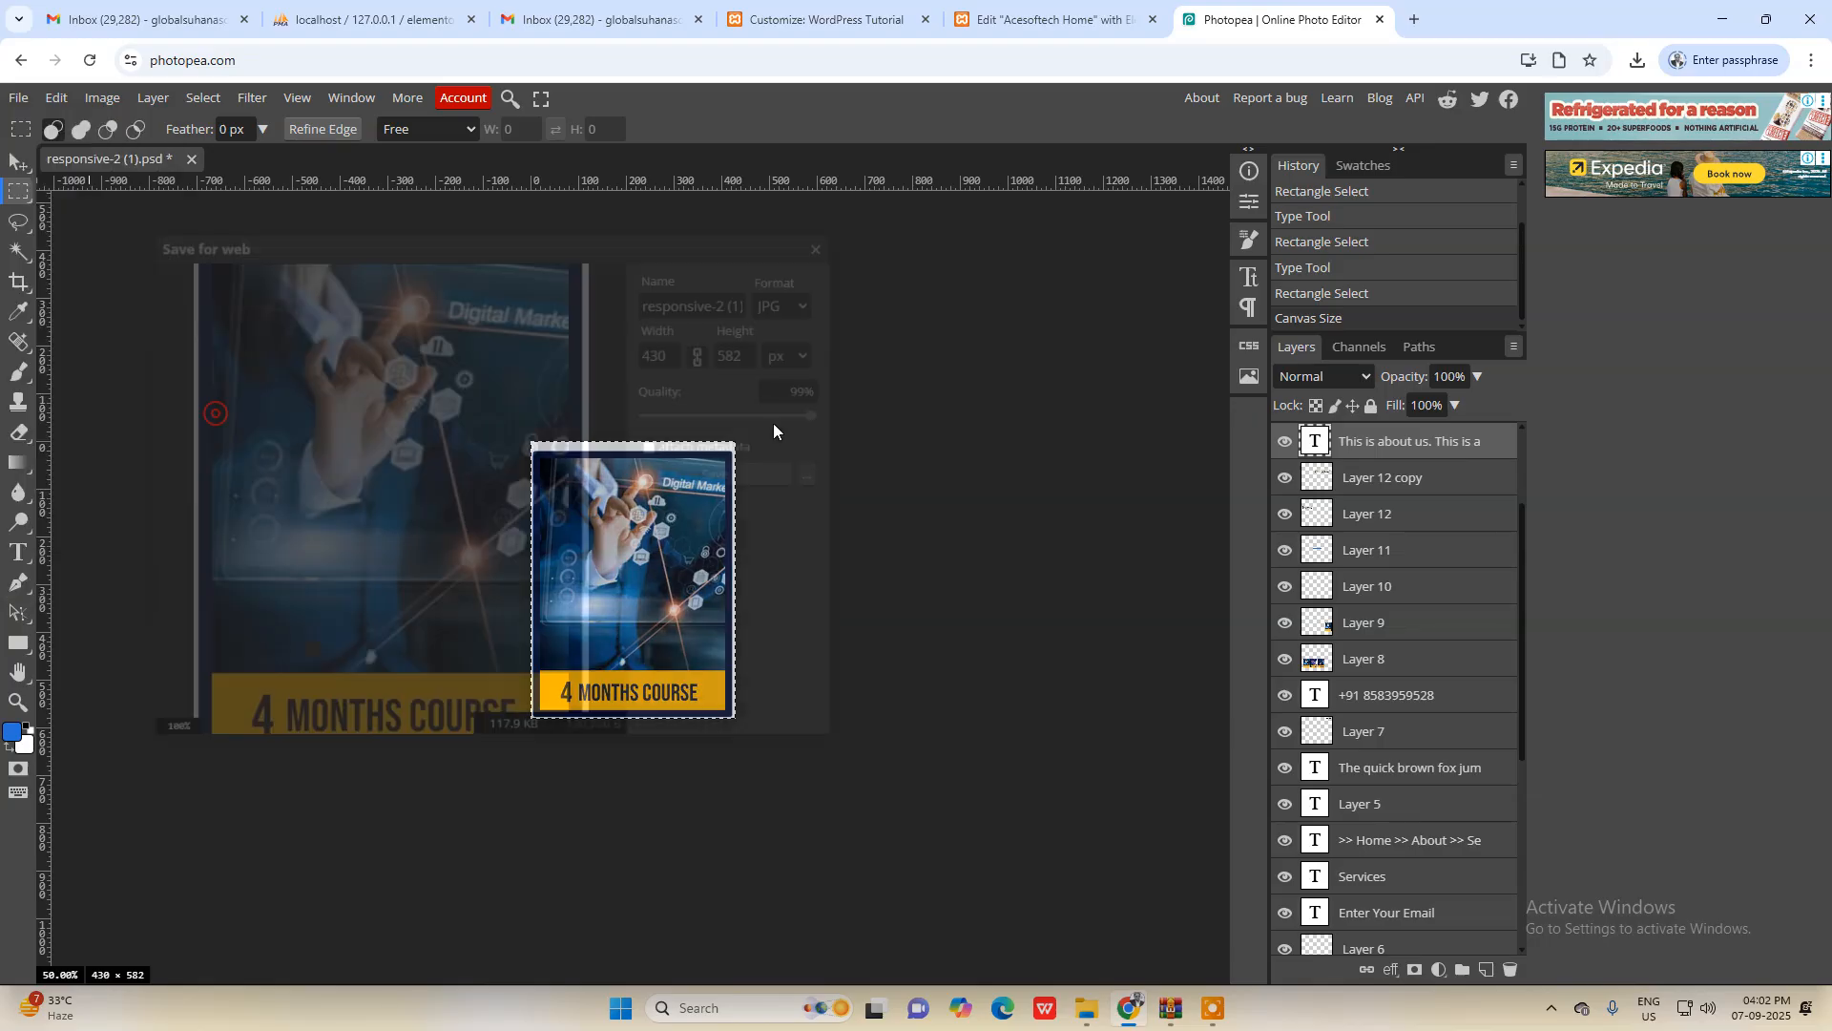
left_click(699, 308)
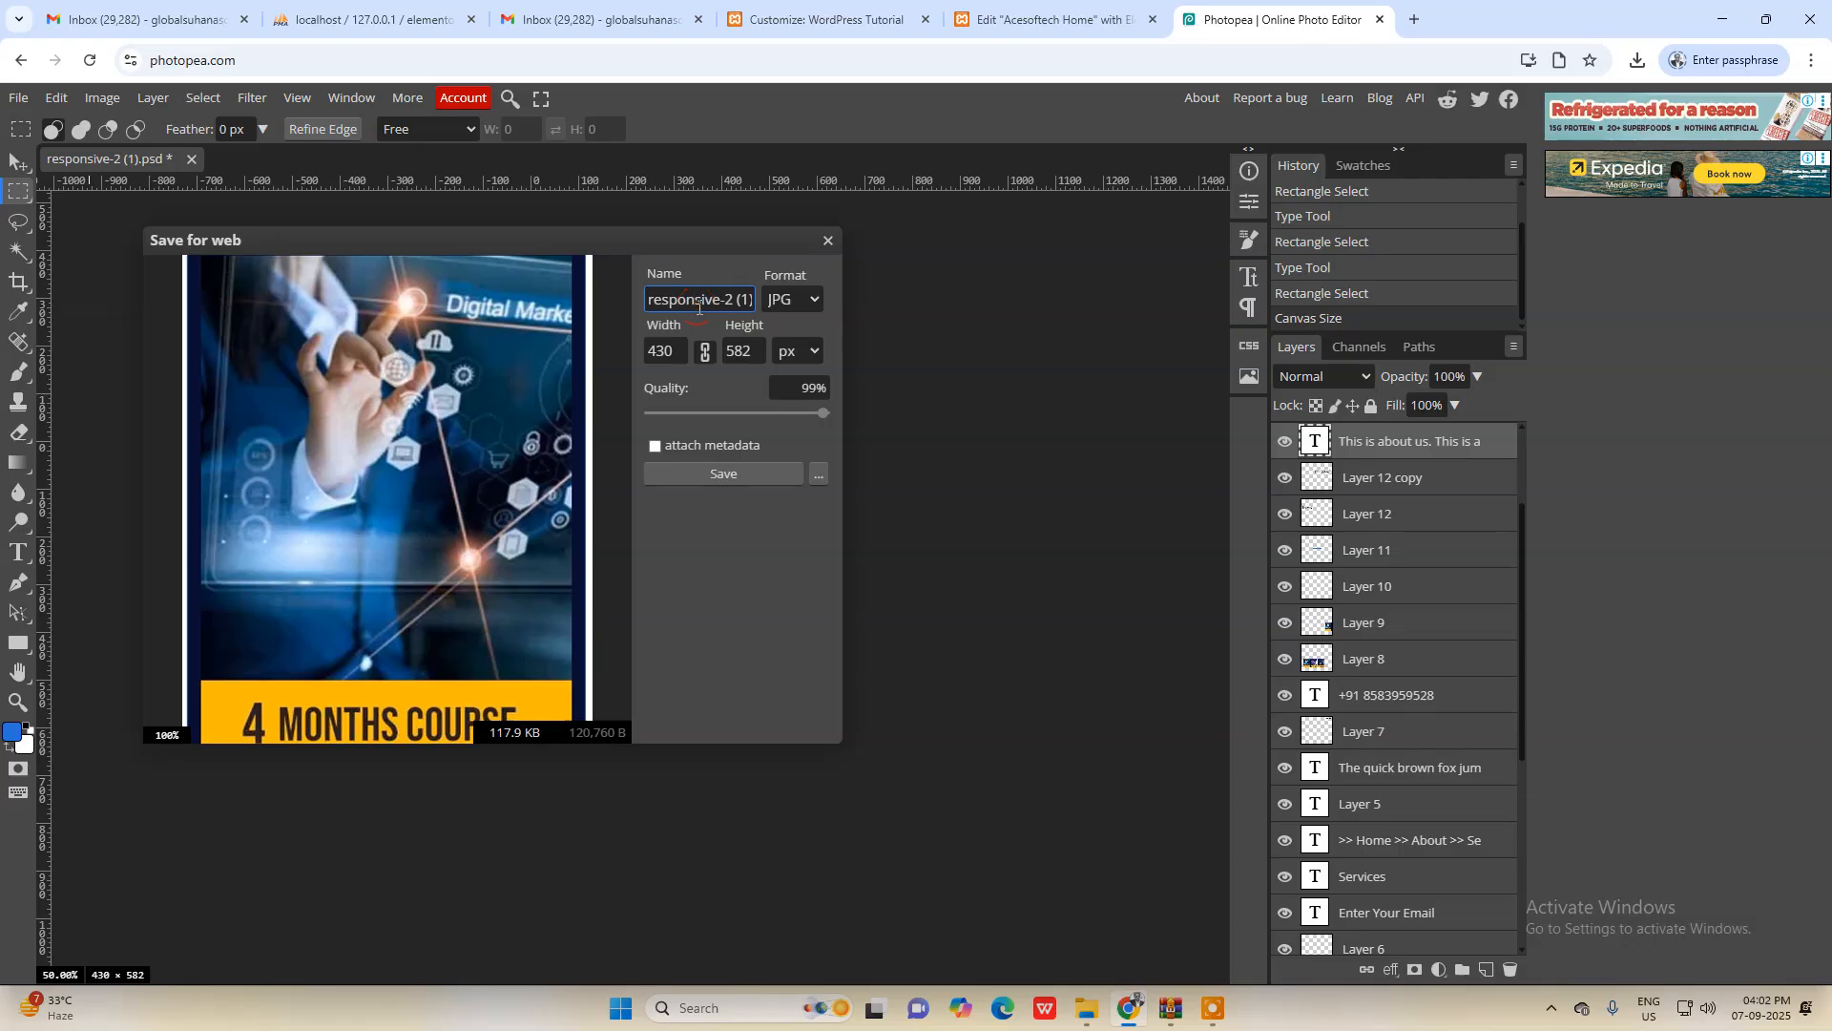
key("ctrl+a")
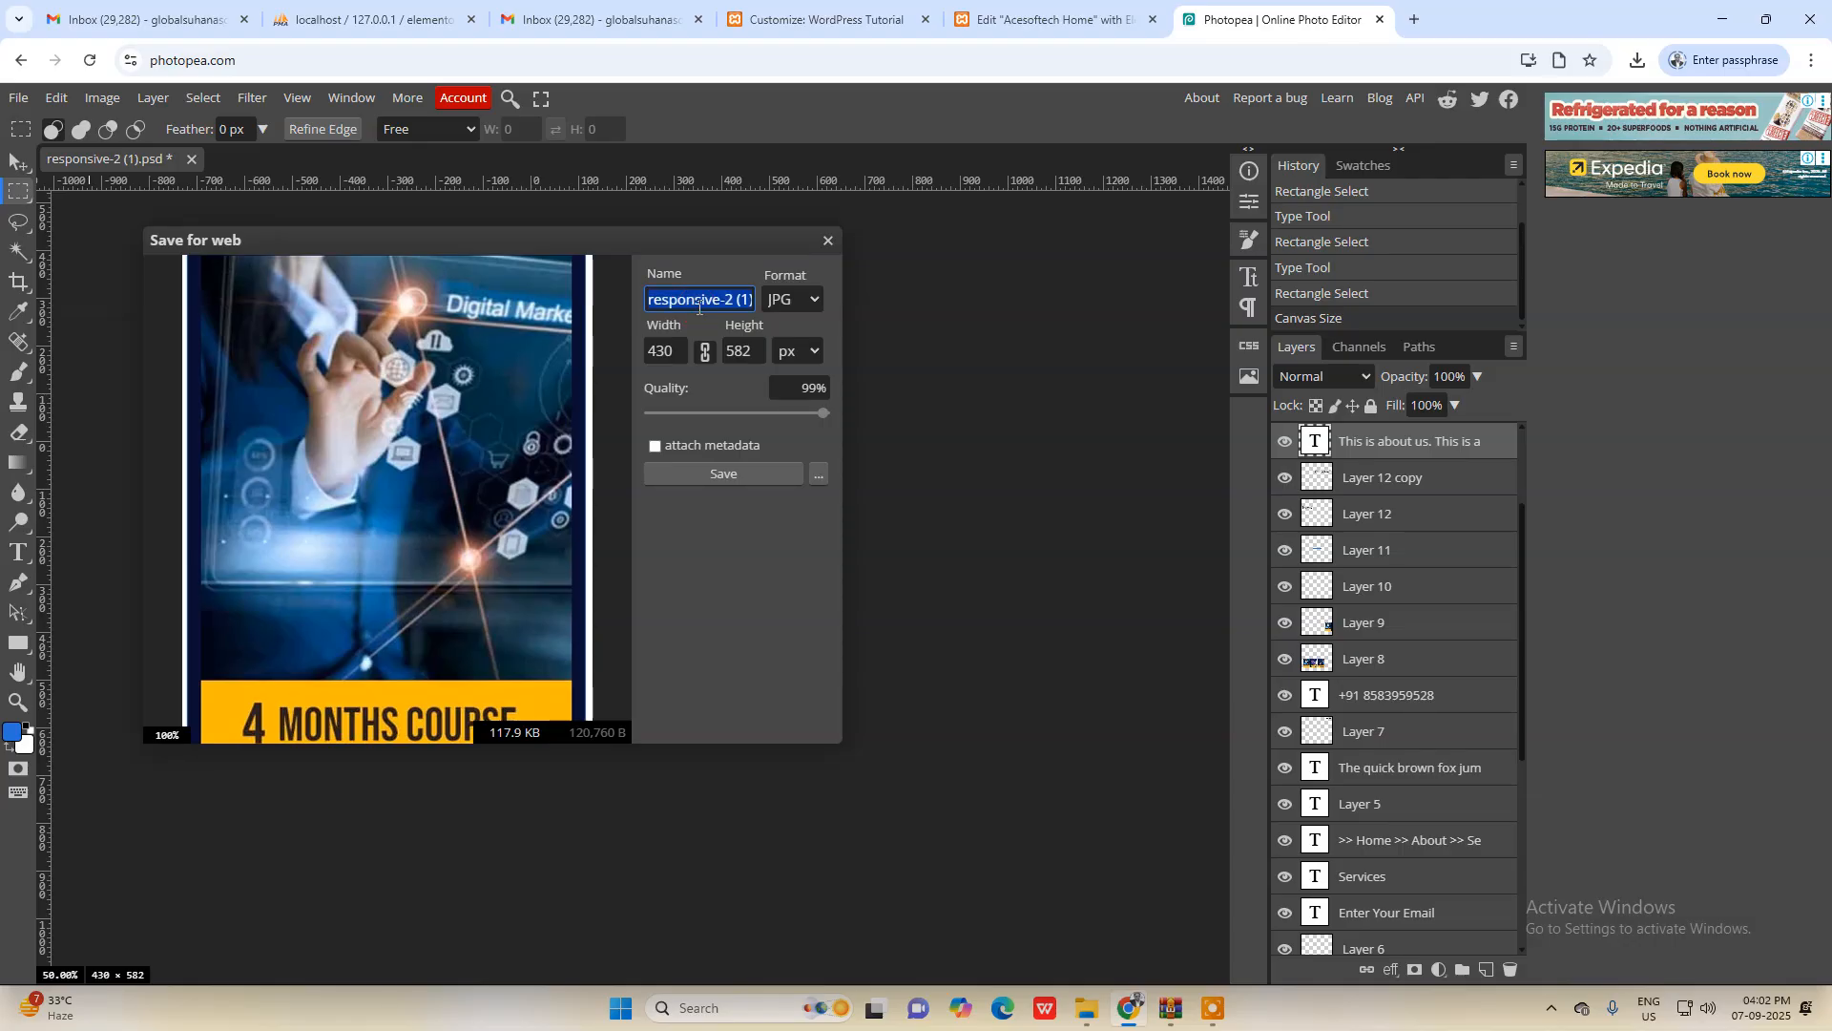
type("image-1")
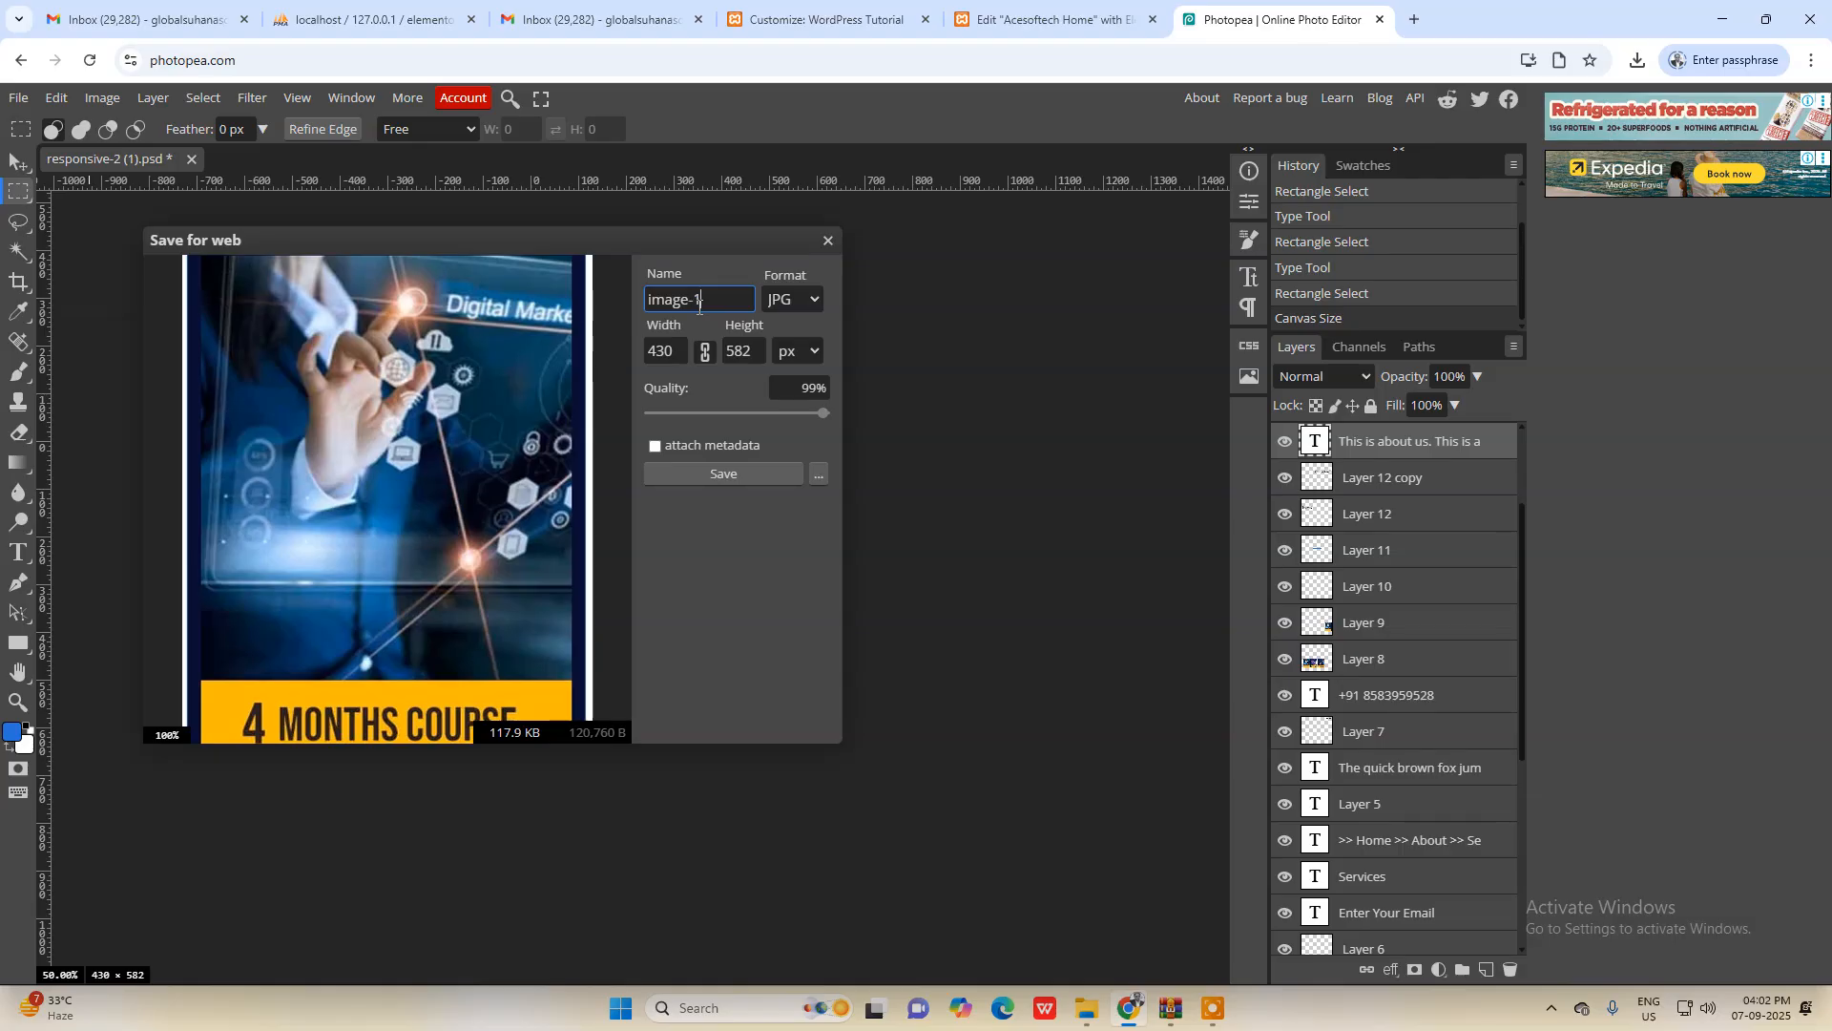
left_click(730, 474)
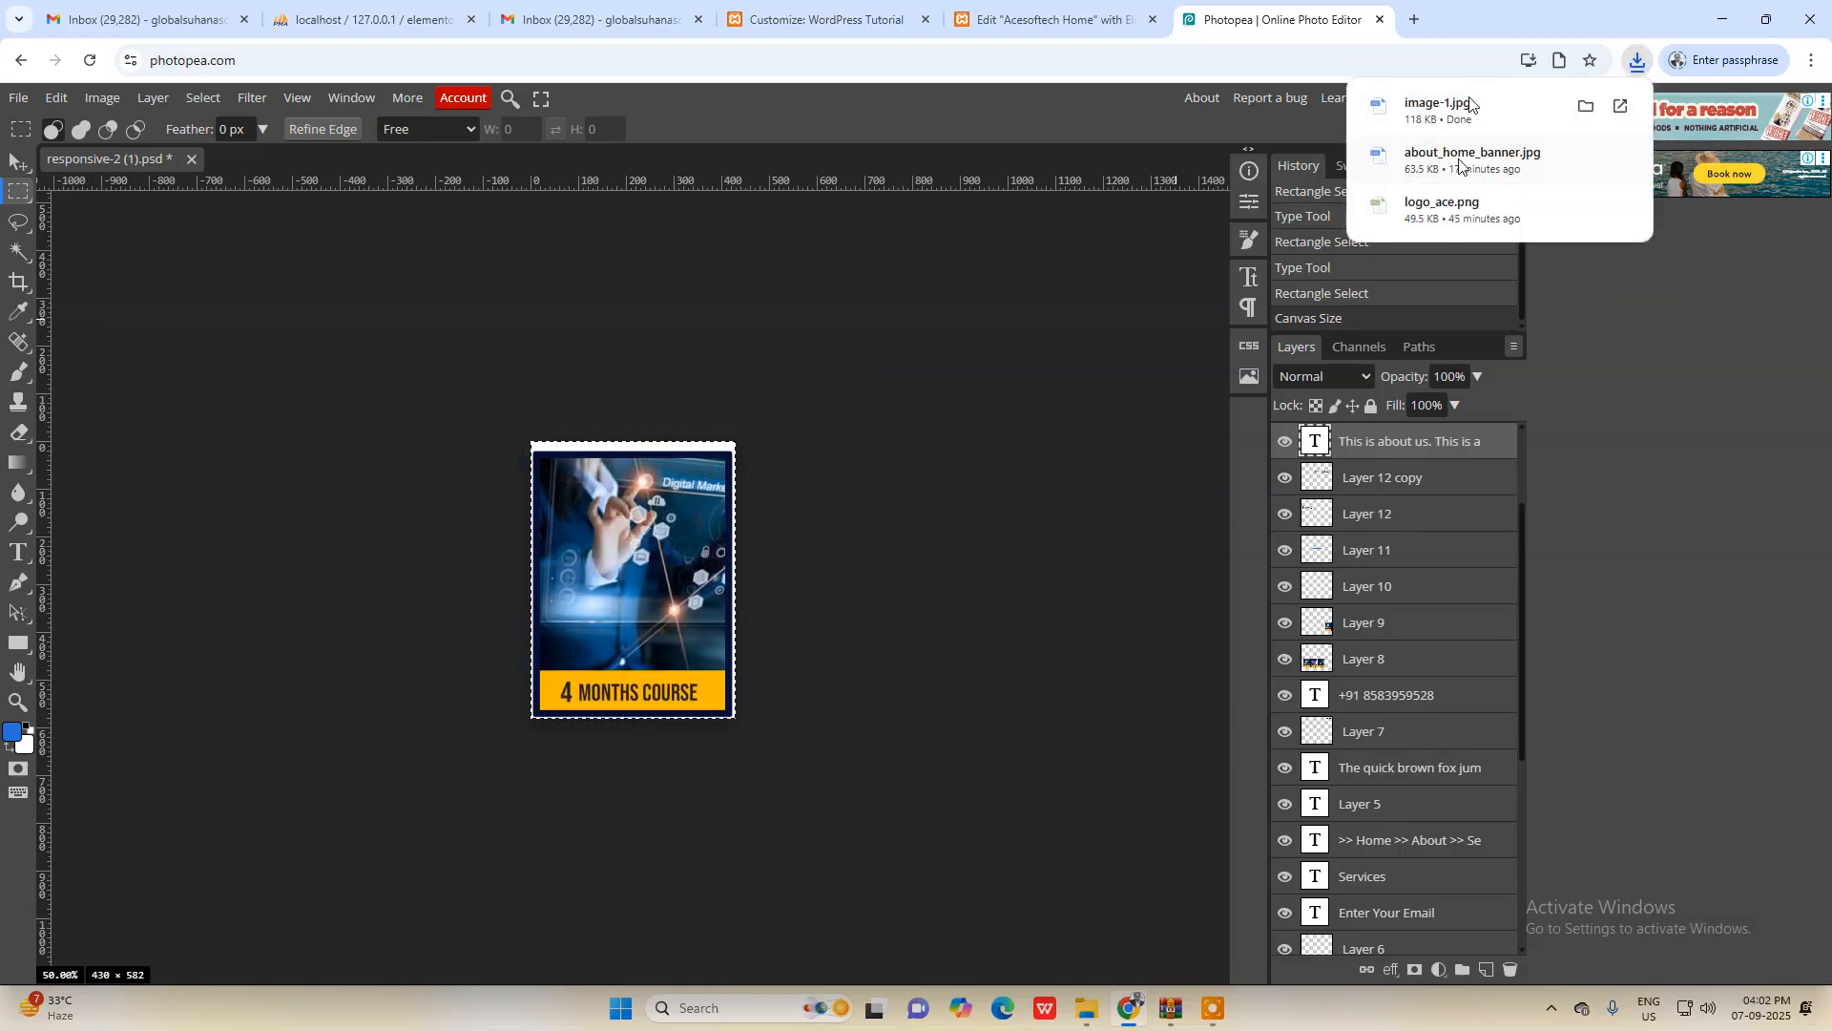
Step: Switch back to the Elementor page and add an Image widget to the first cell of the four-column grid
left_click(1050, 19)
left_click(577, 527)
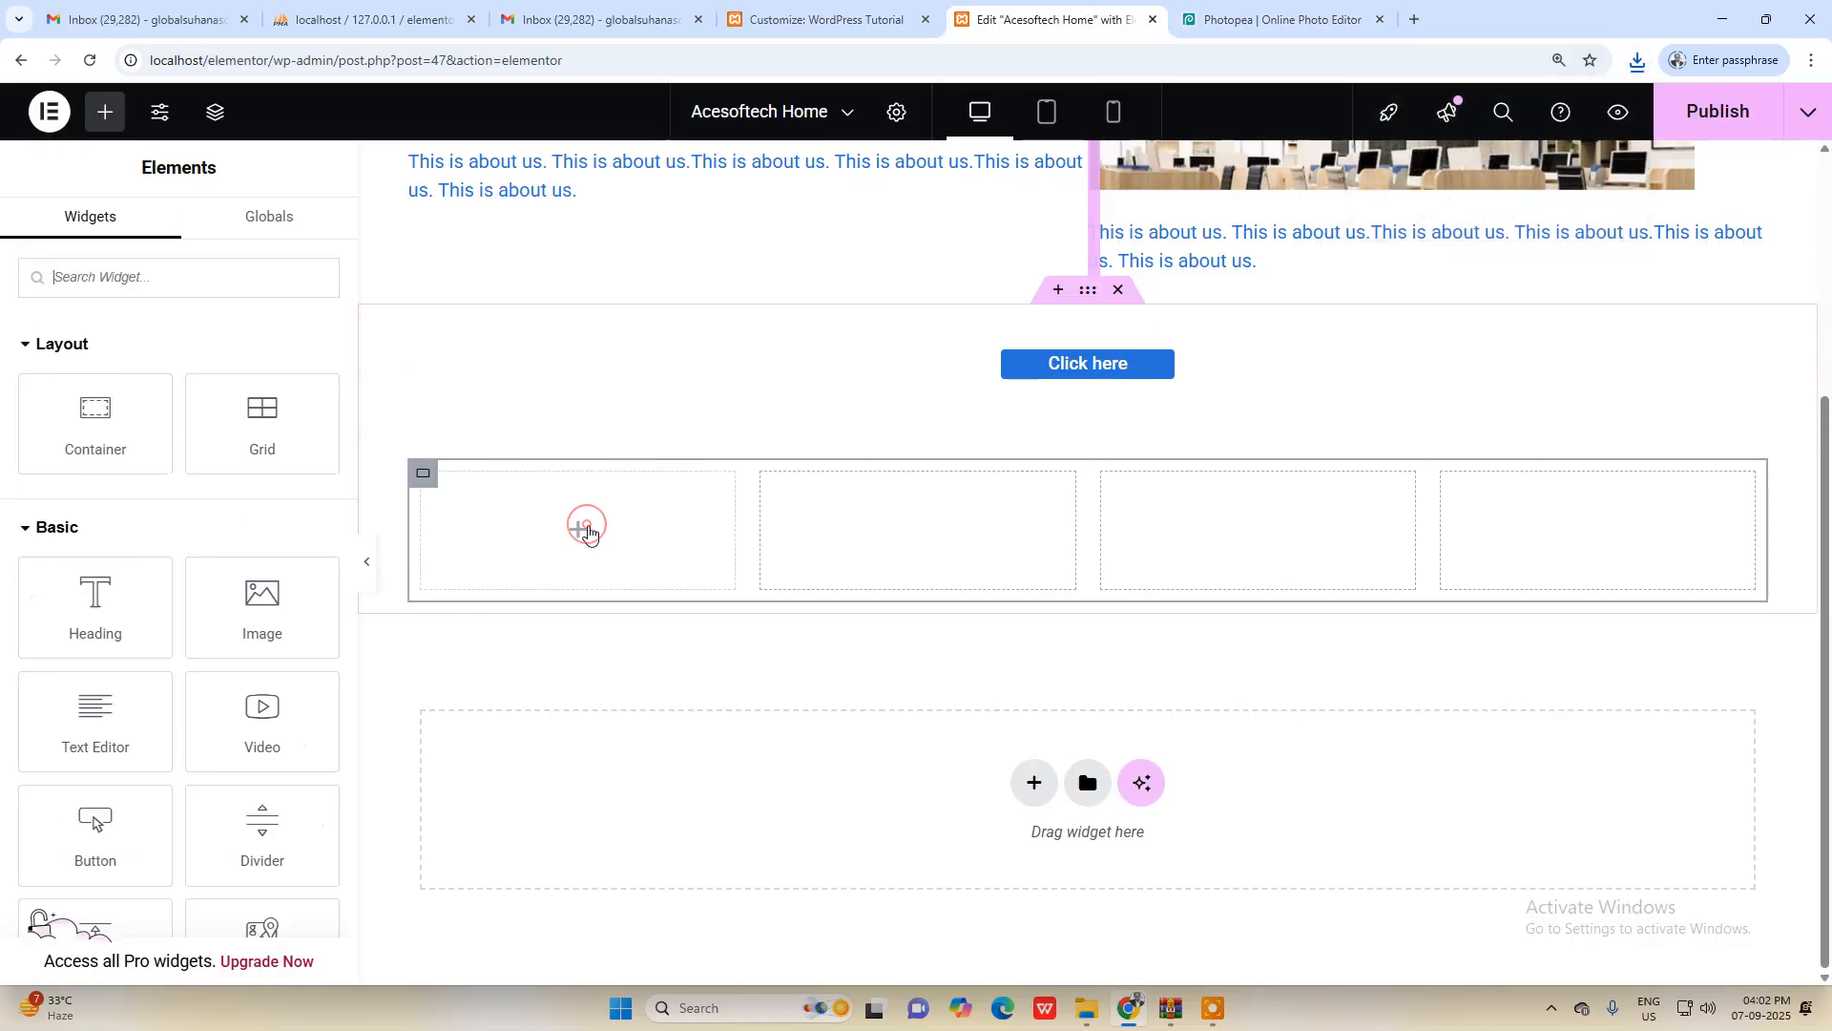
left_click_drag(262, 606, 614, 561)
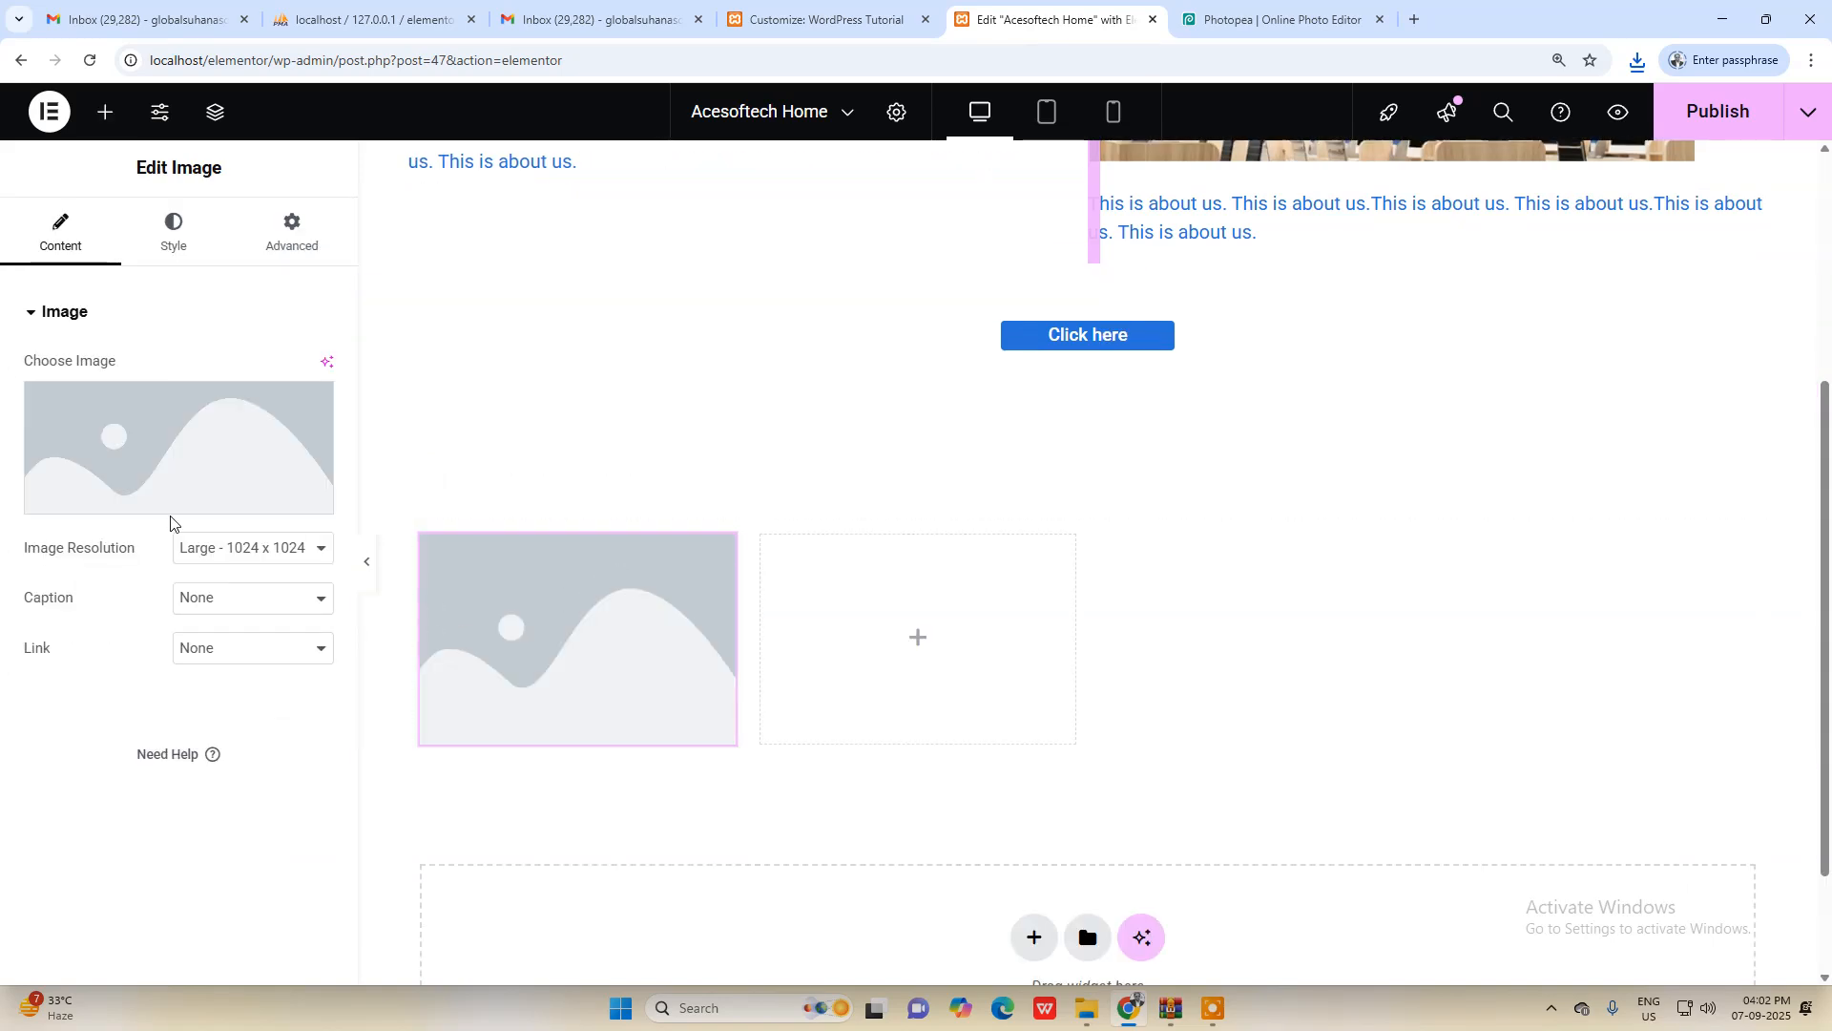
Step: Upload image-1.jpg from the Downloads folder and insert it as the first cell's image
left_click(184, 438)
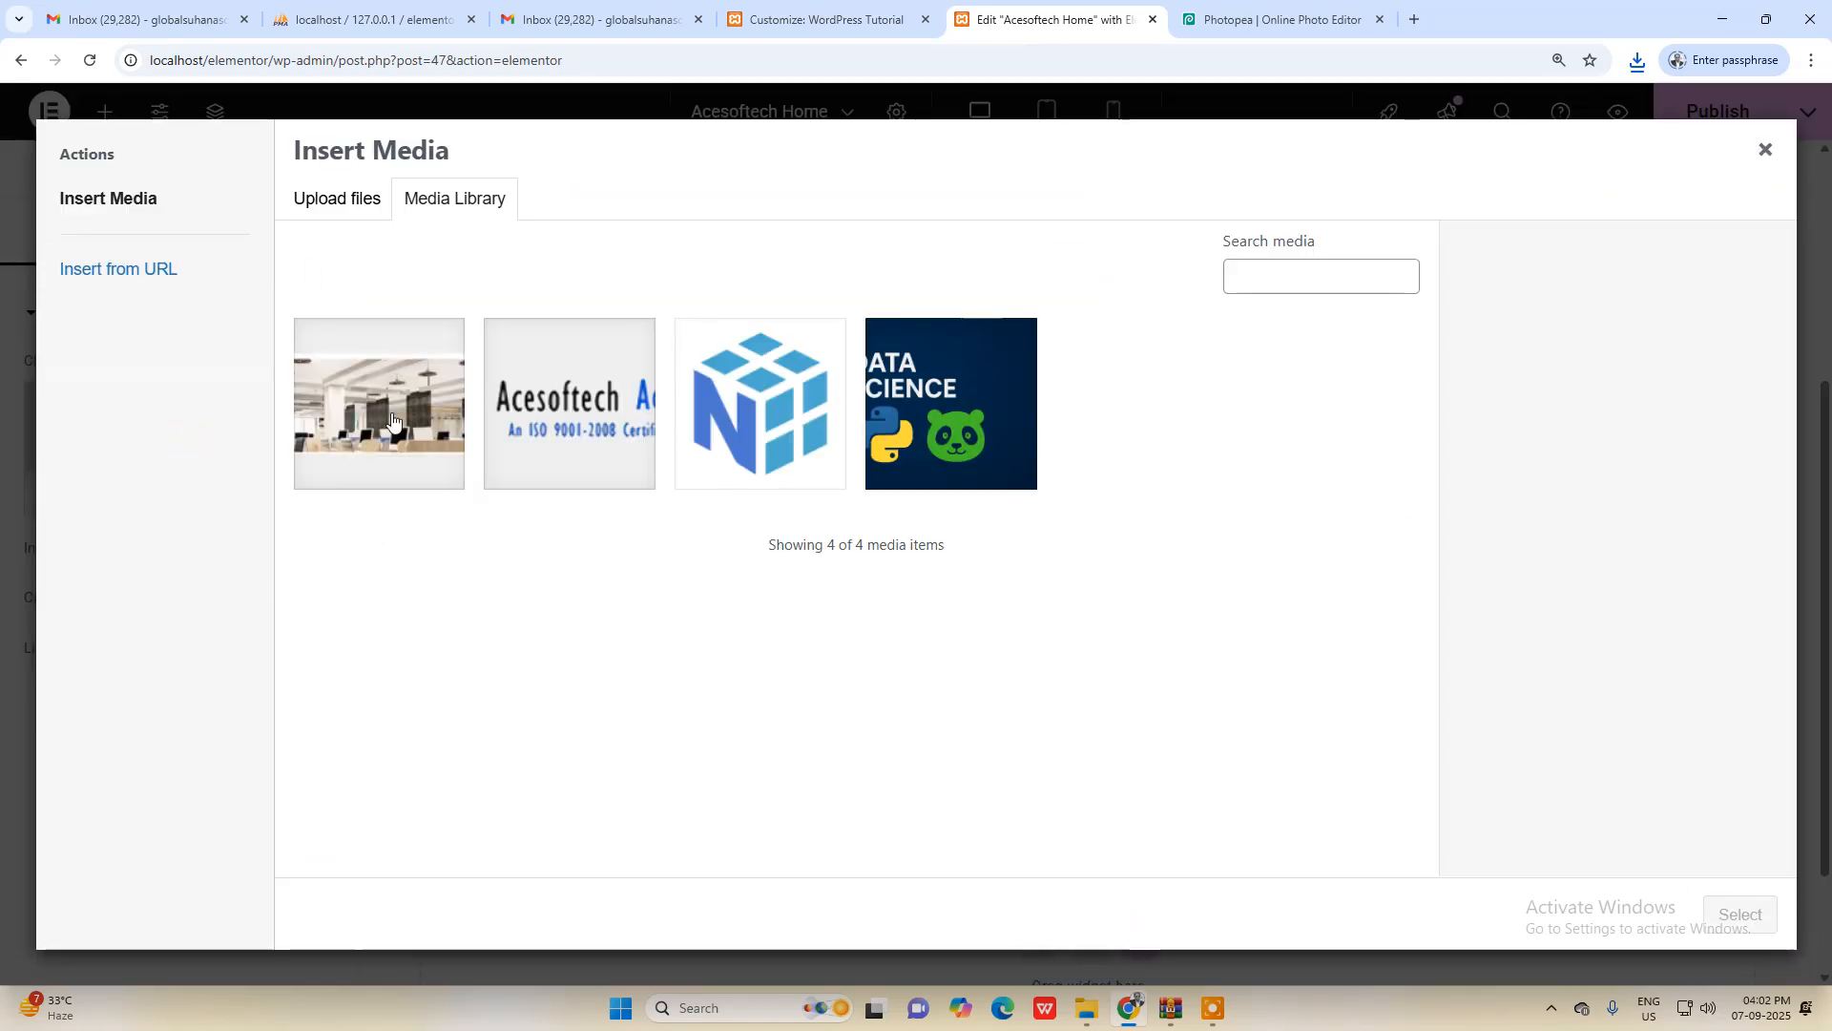
left_click(306, 196)
left_click(1057, 528)
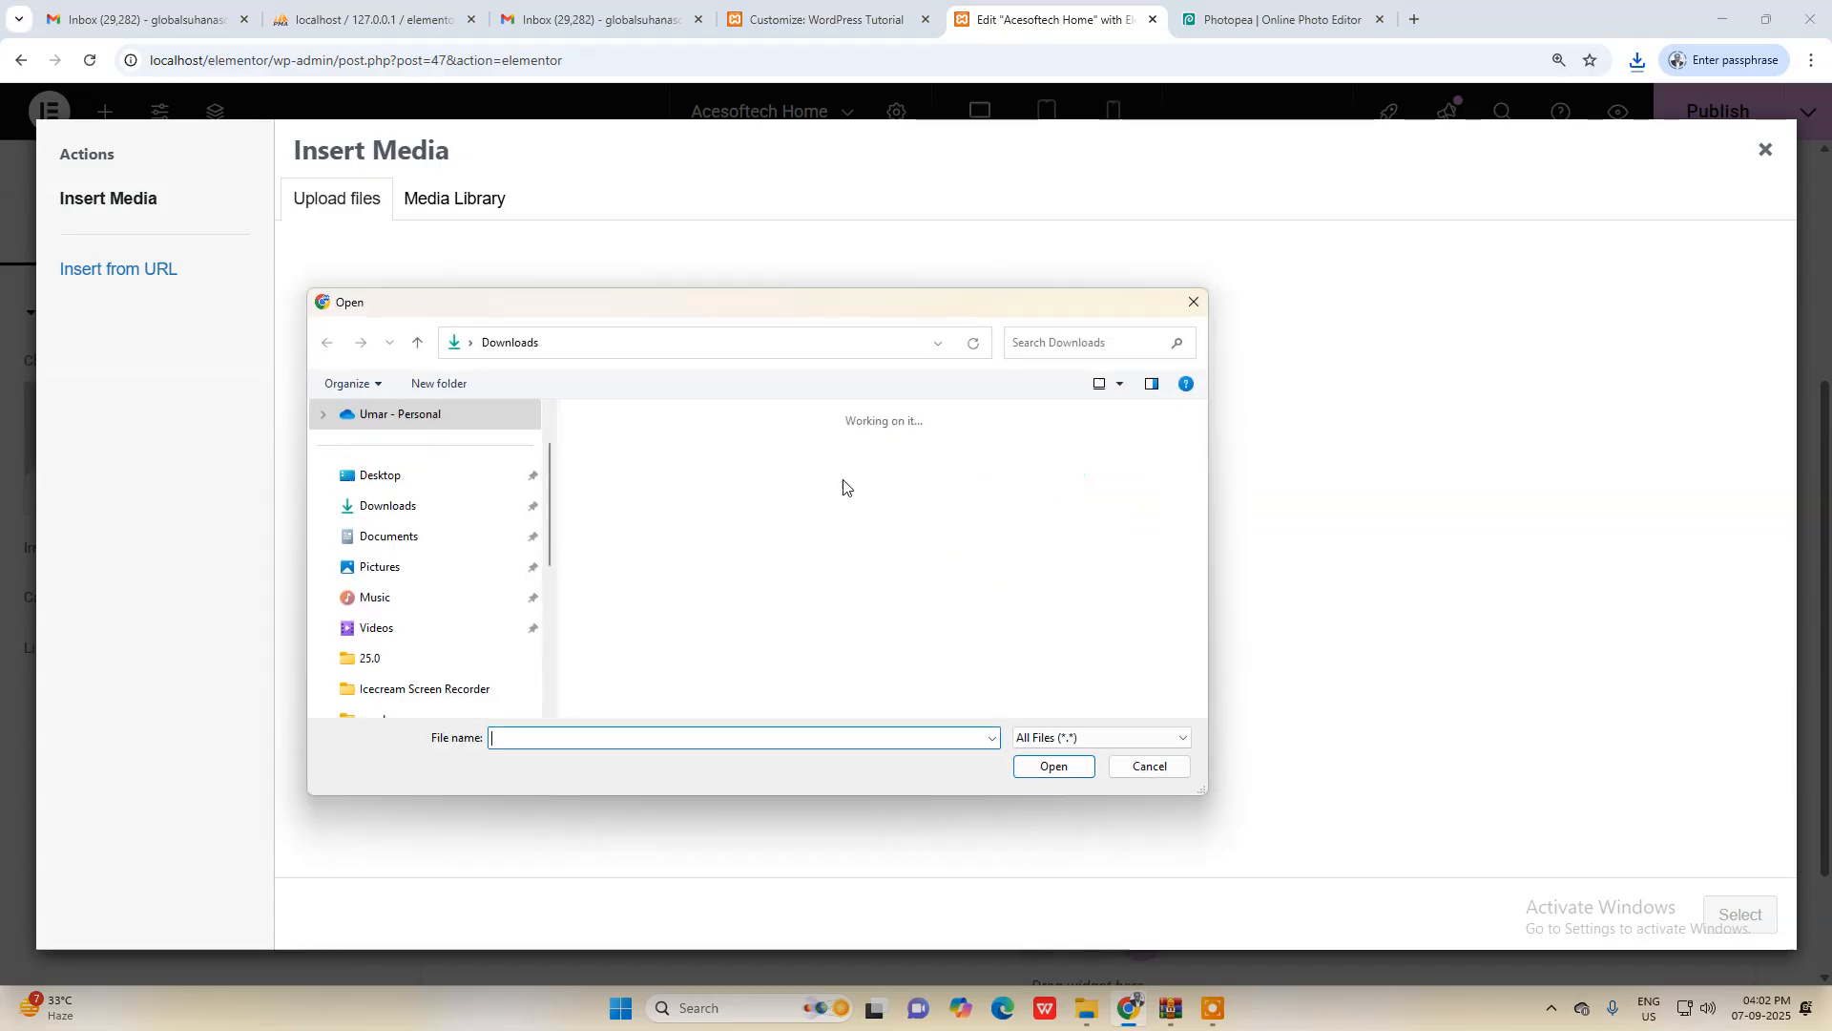
left_click(615, 459)
left_click(1059, 766)
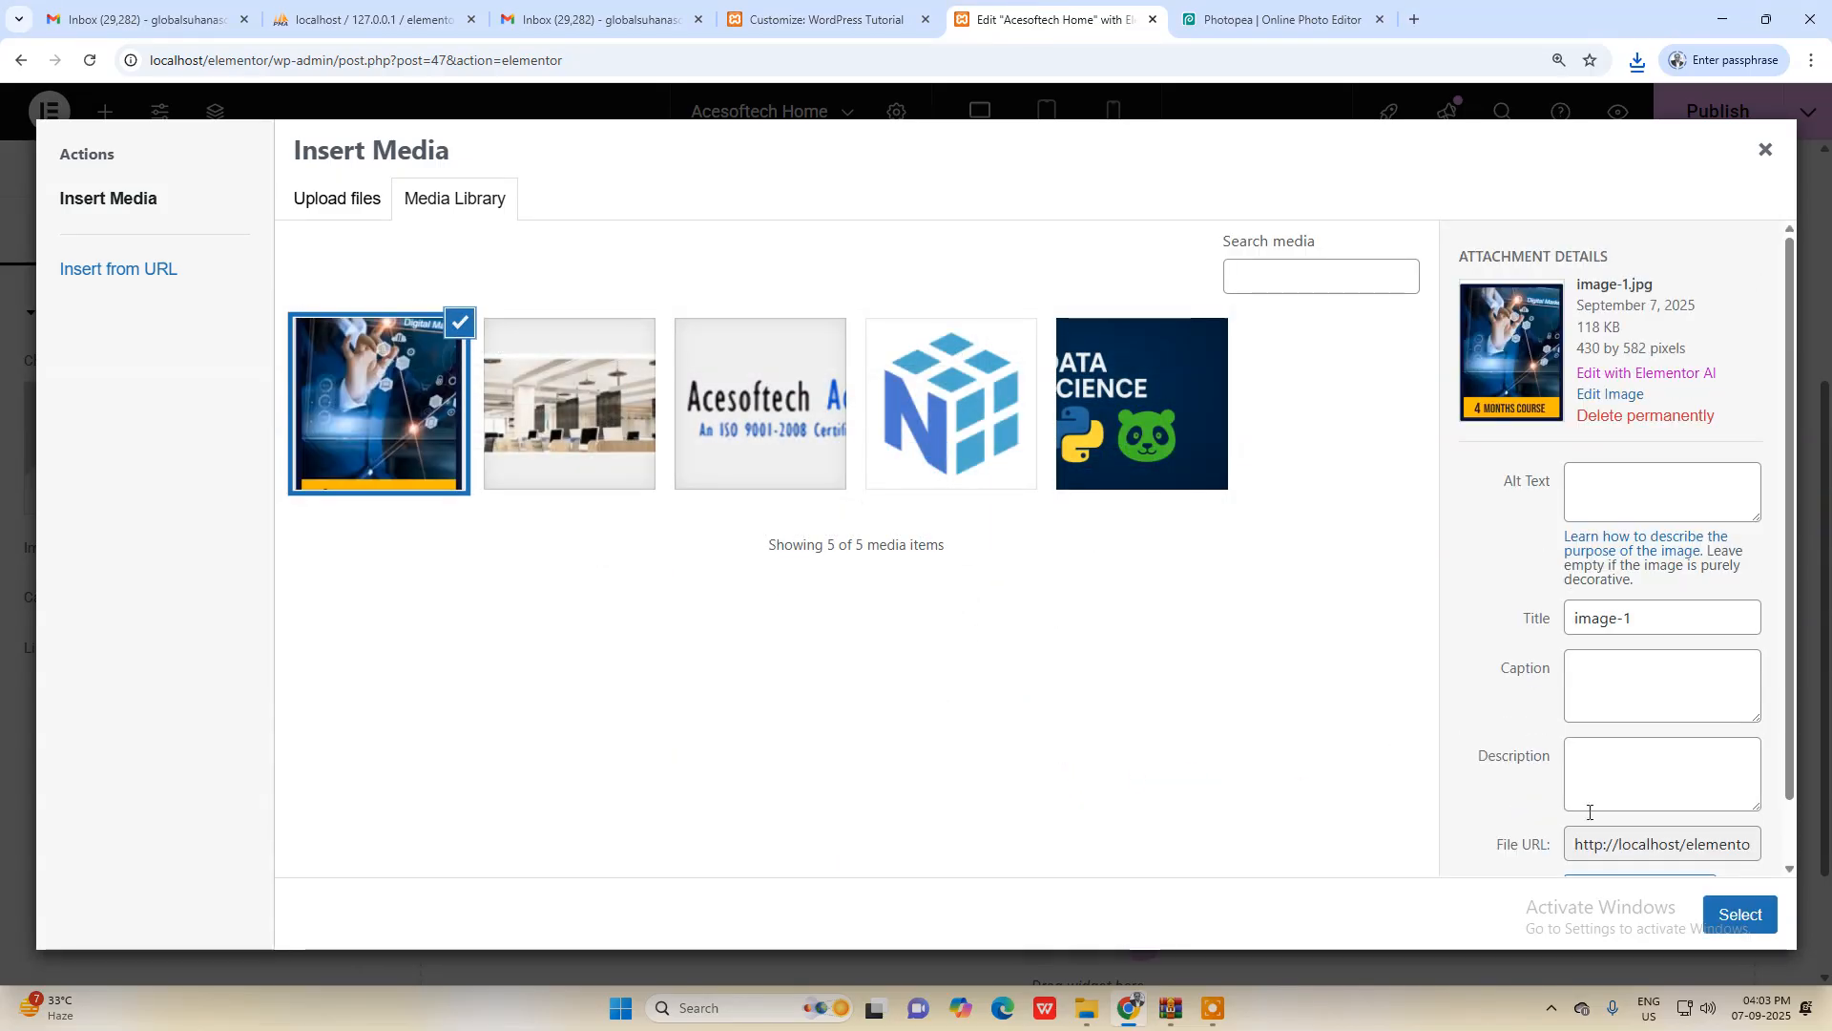
left_click(1741, 914)
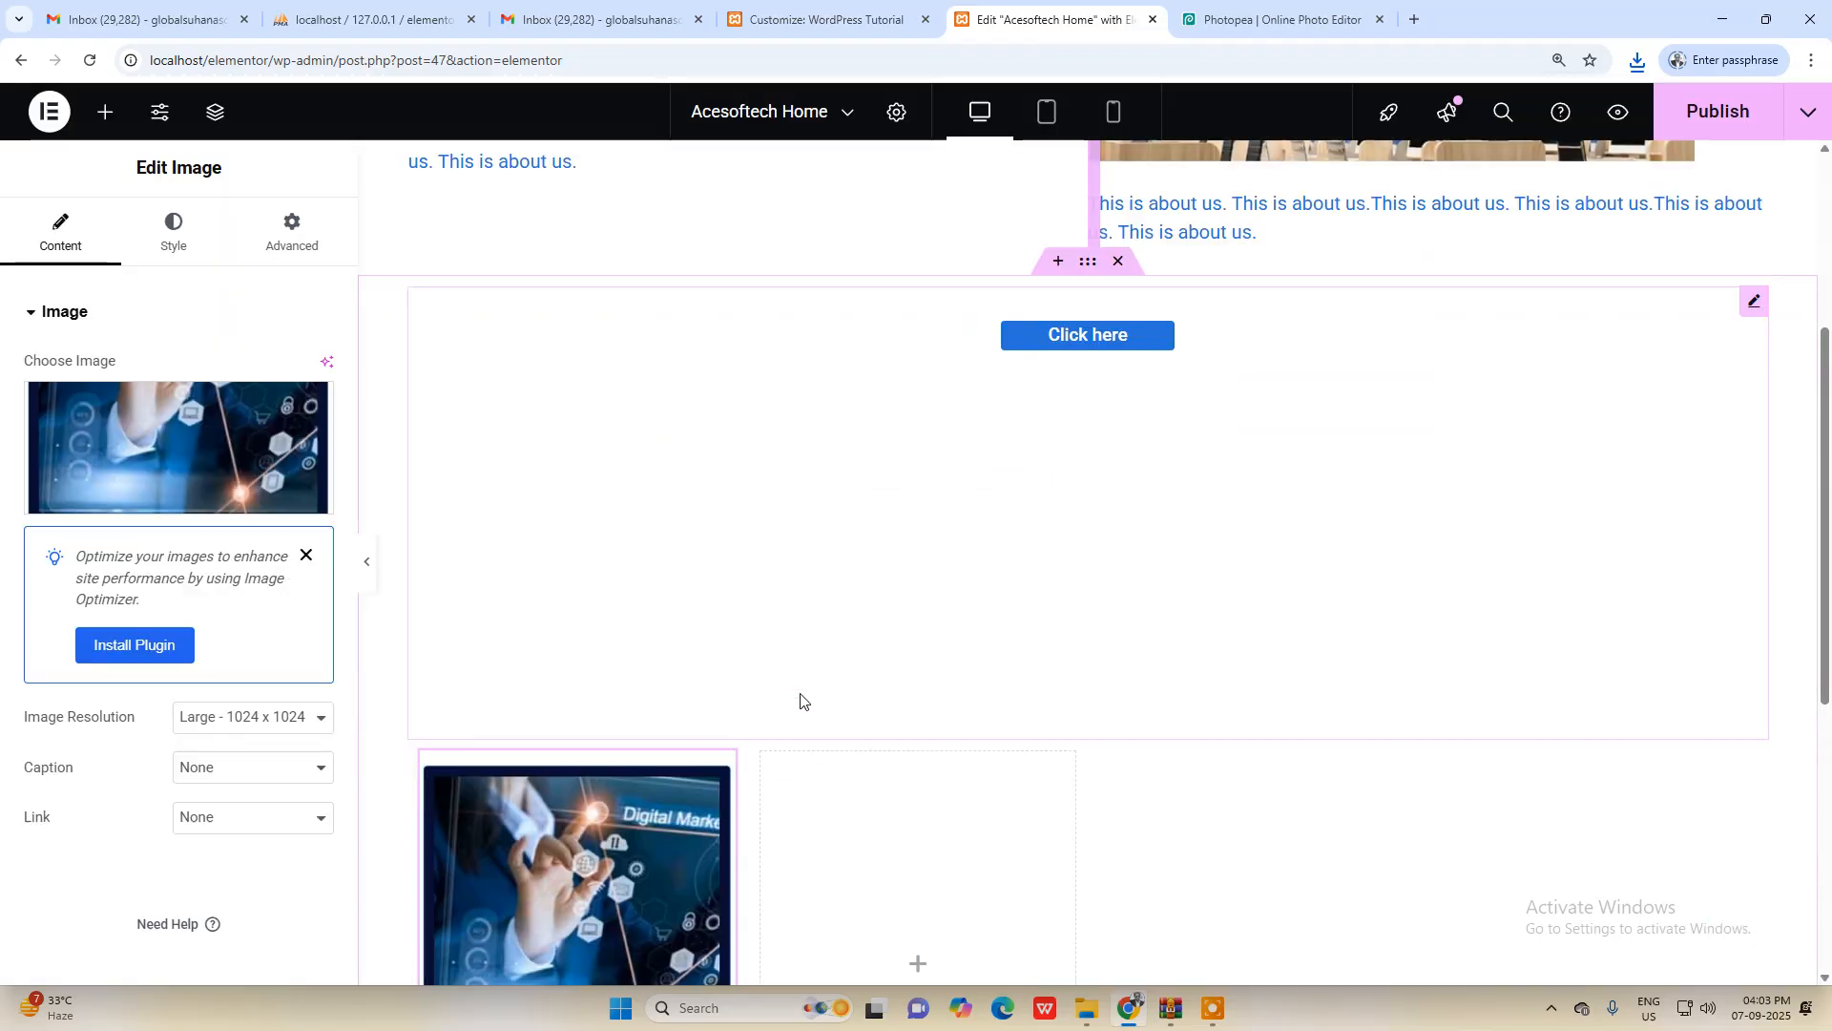
Step: Add an Image widget to the grid's second cell and insert the 4 Months Course card from the media library
scroll(801, 702, "down", 2)
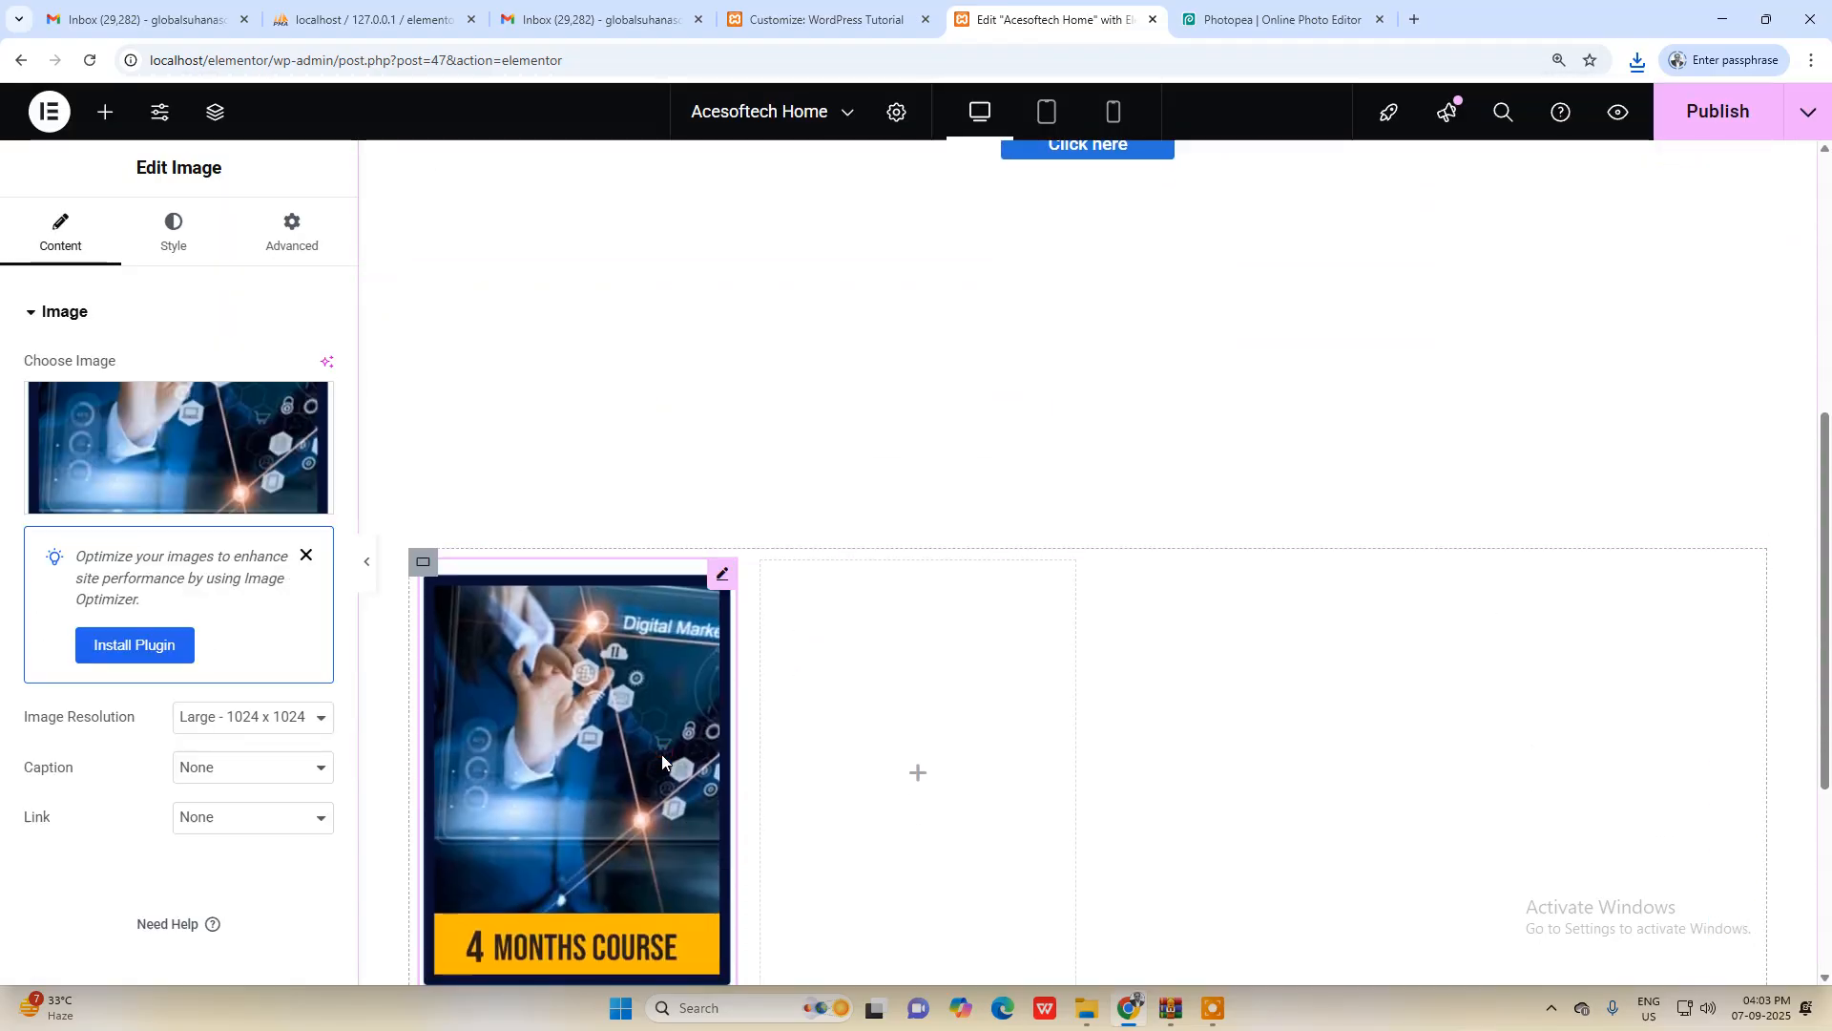
left_click(931, 777)
left_click_drag(260, 630, 909, 788)
scroll(911, 783, "down", 1)
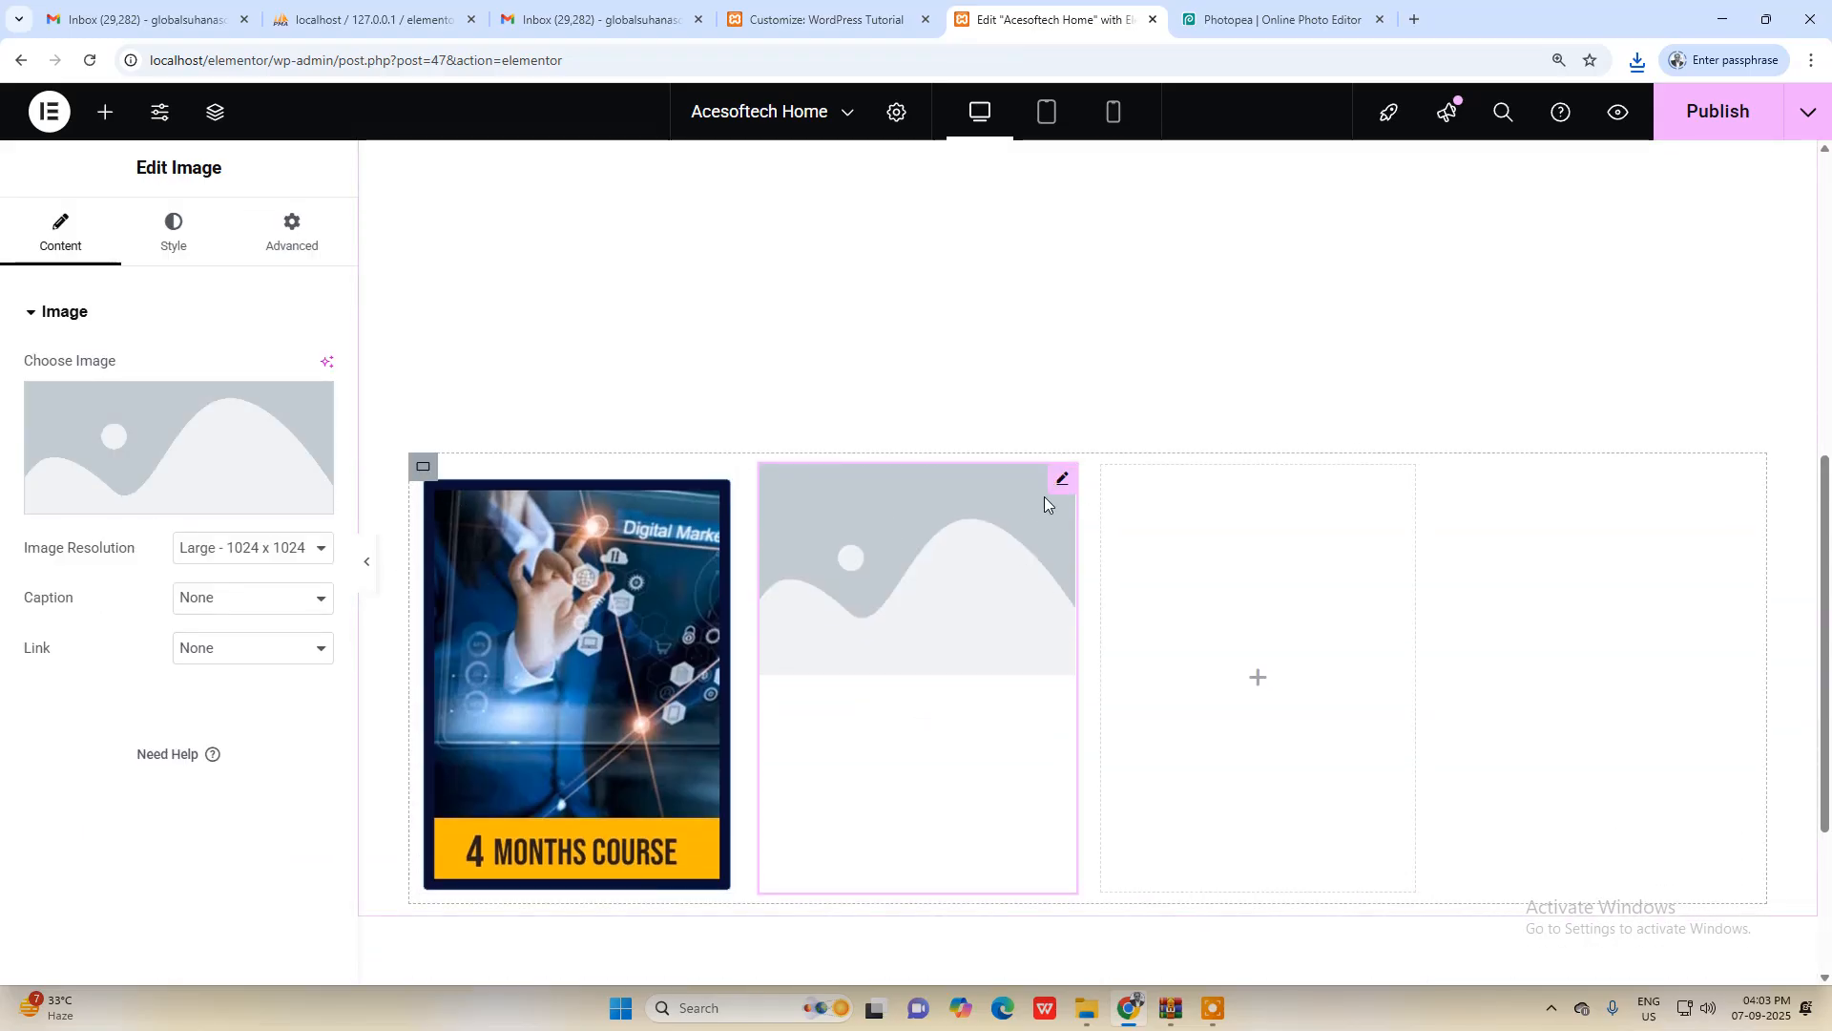
left_click(160, 446)
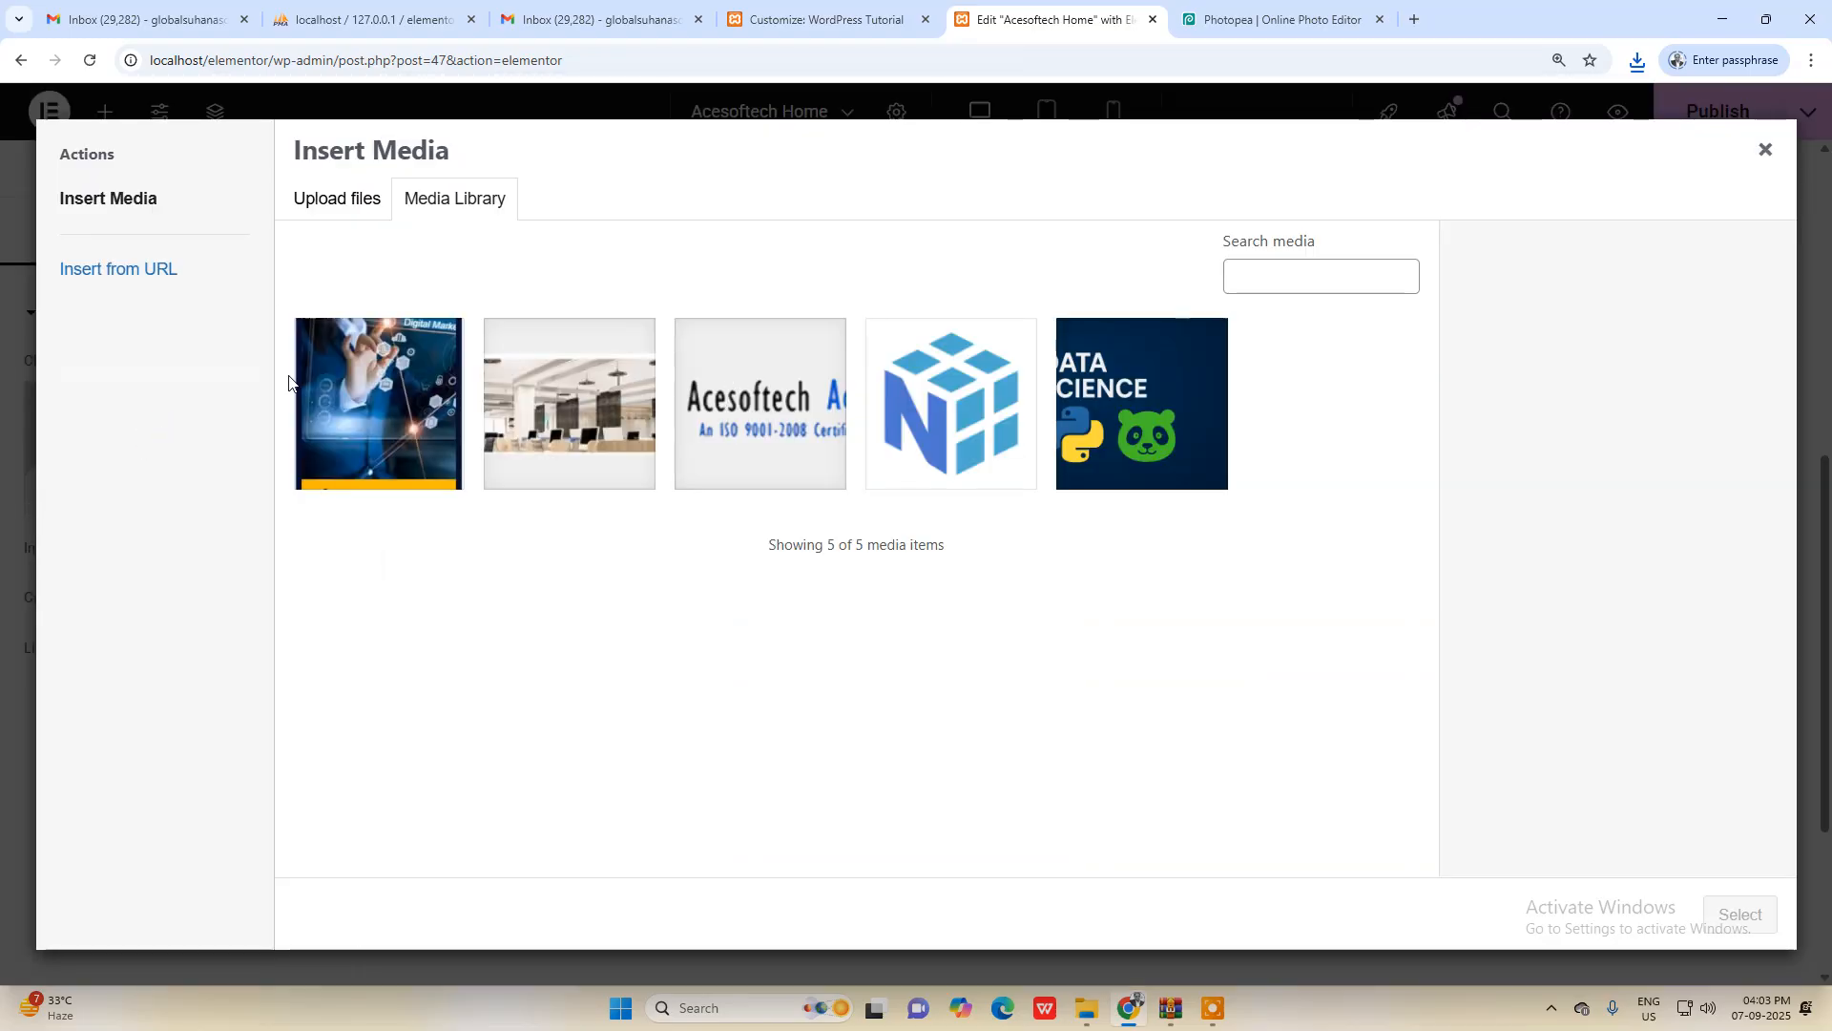
left_click(433, 383)
left_click(1741, 915)
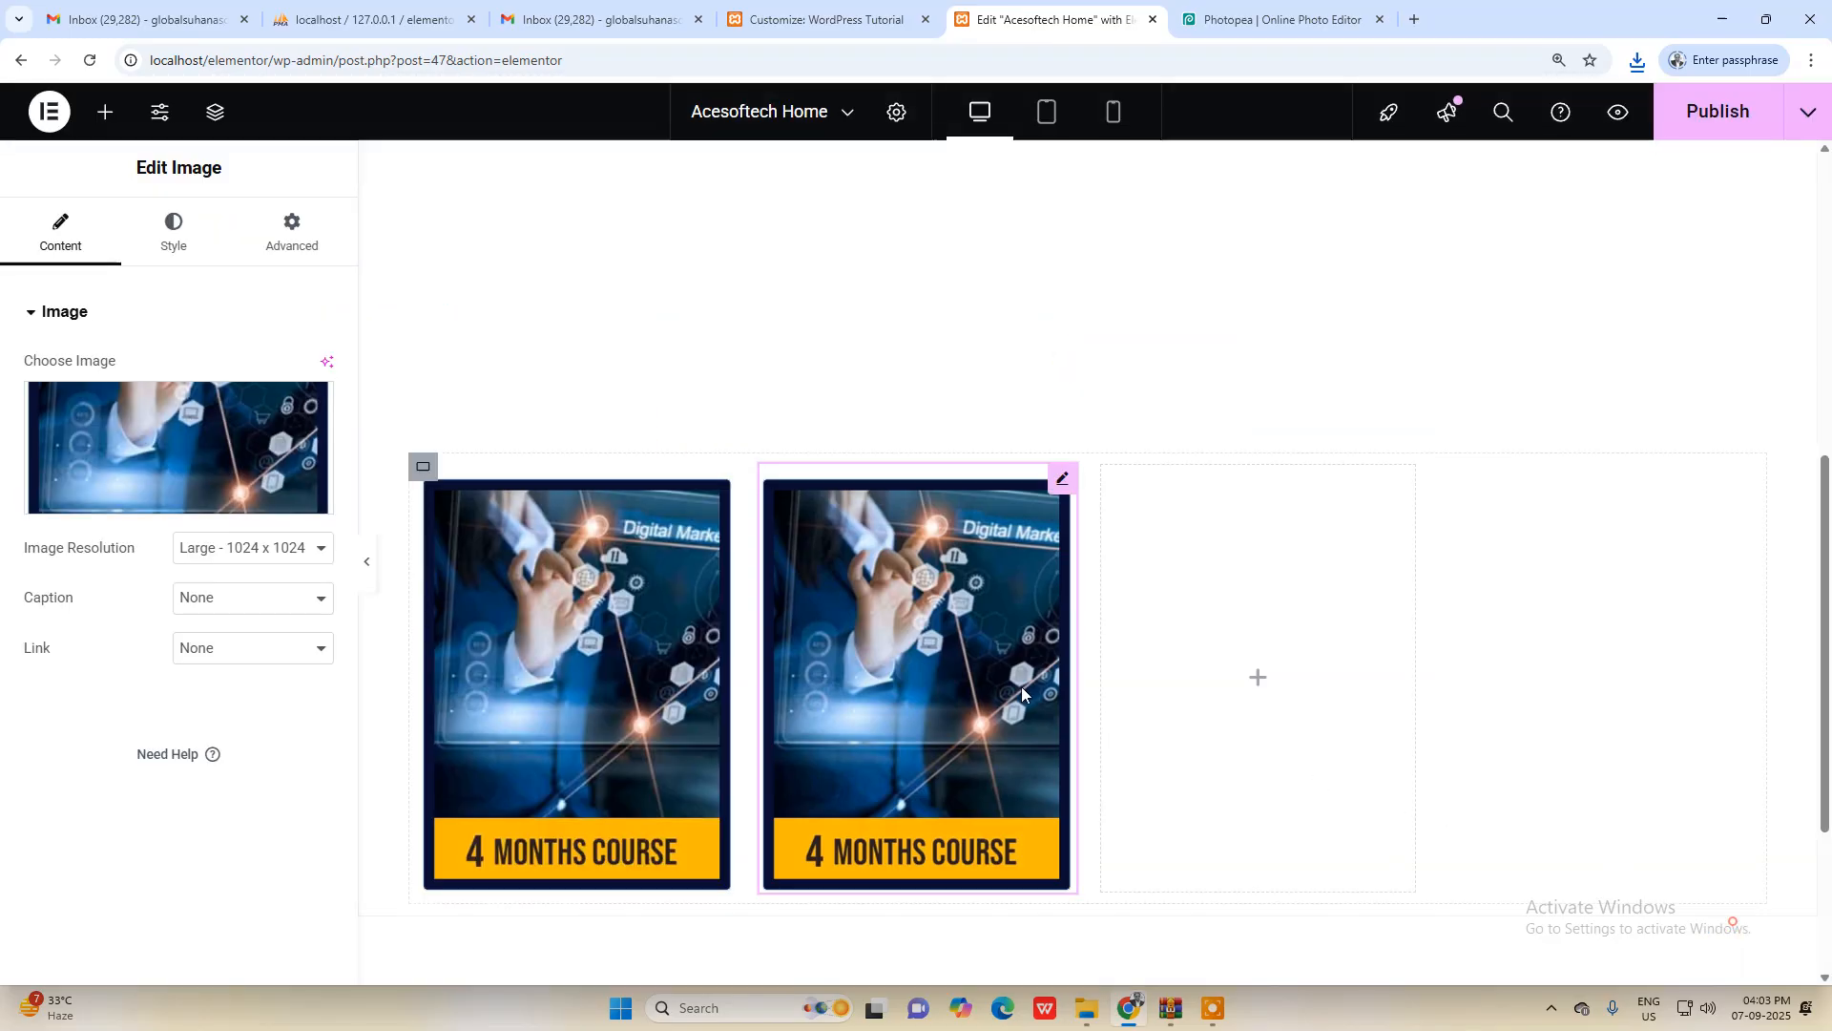
Step: Place an Image widget in the third grid cell and choose the existing 4 Months Course picture for it
left_click(1259, 682)
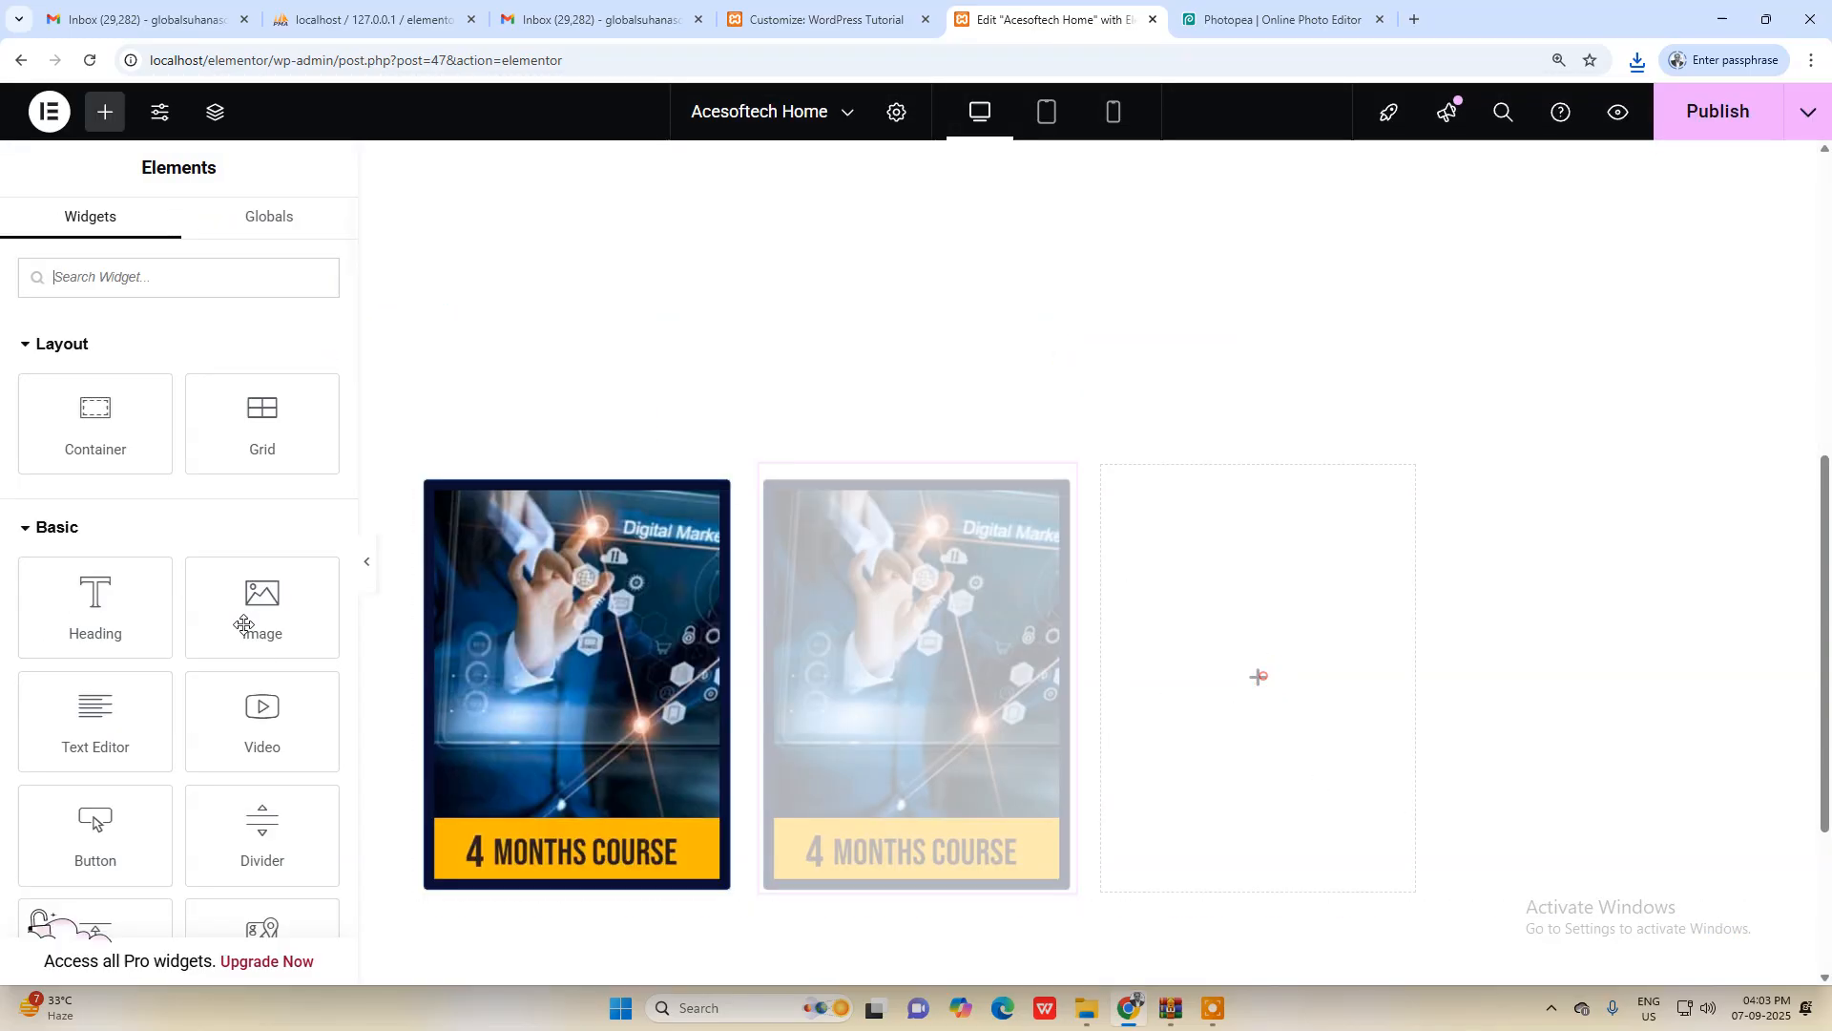
left_click_drag(232, 621, 1304, 729)
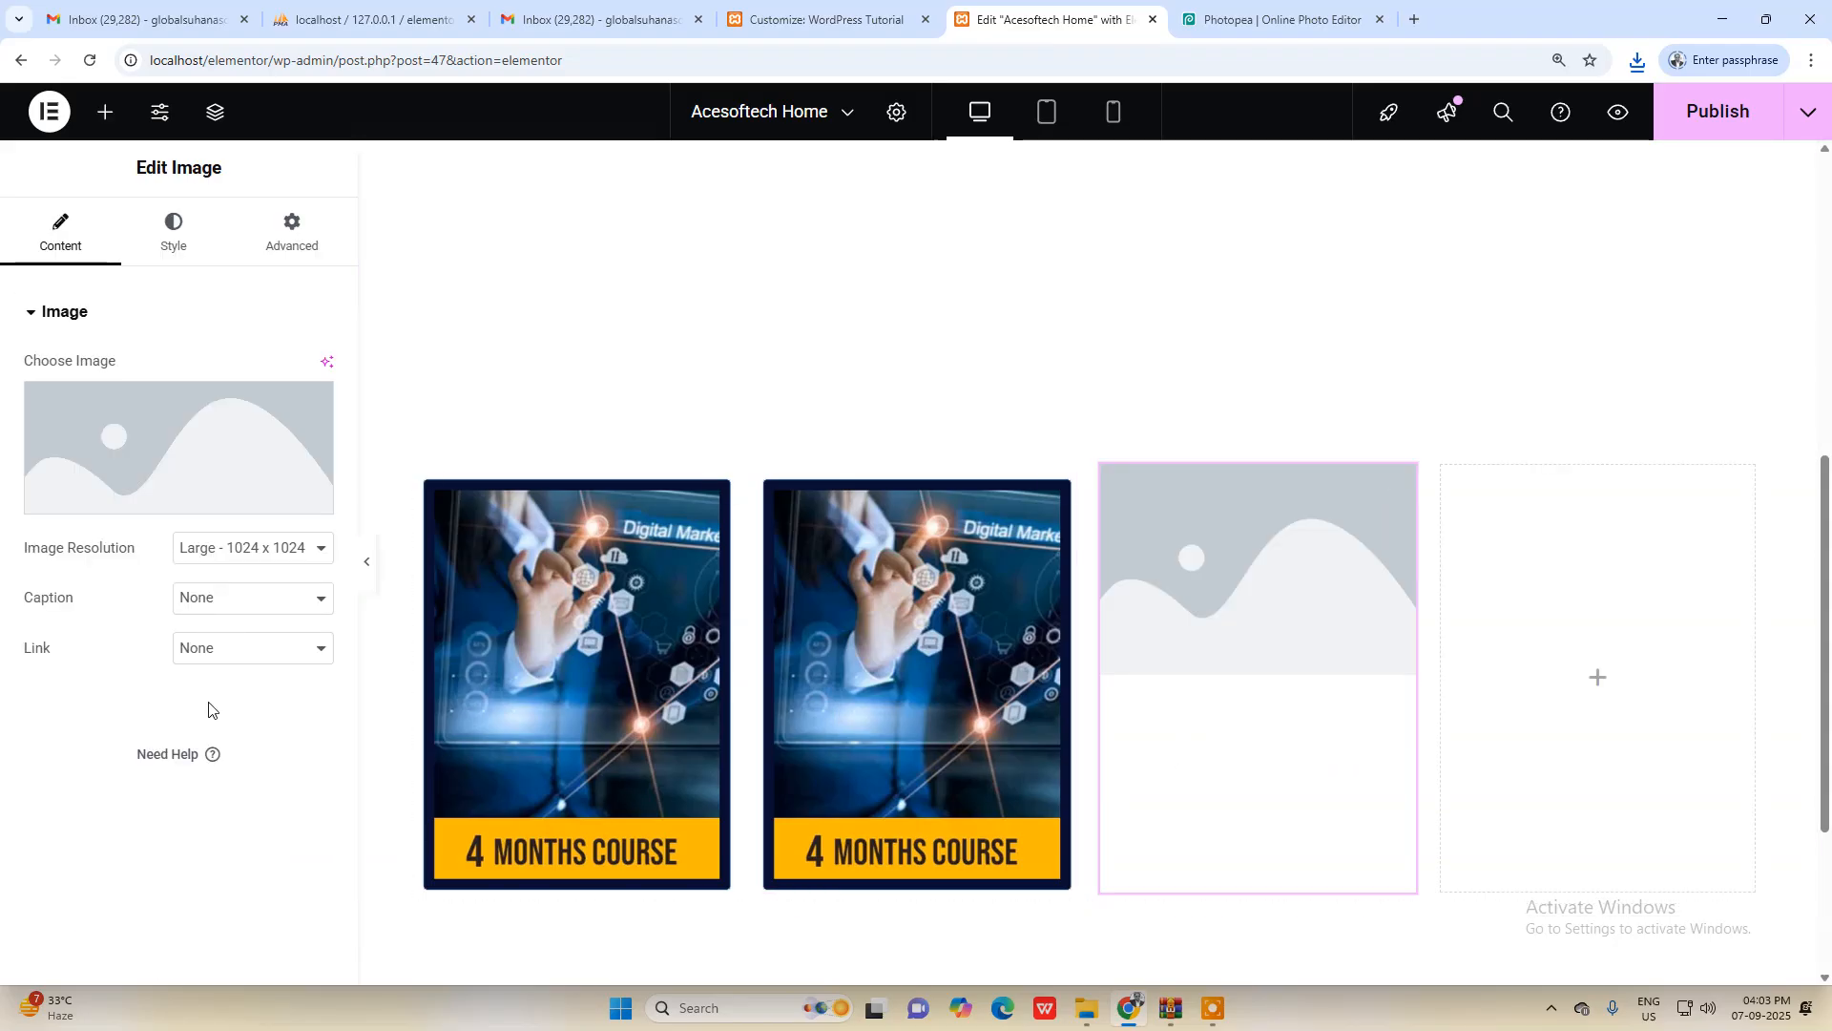
left_click(172, 458)
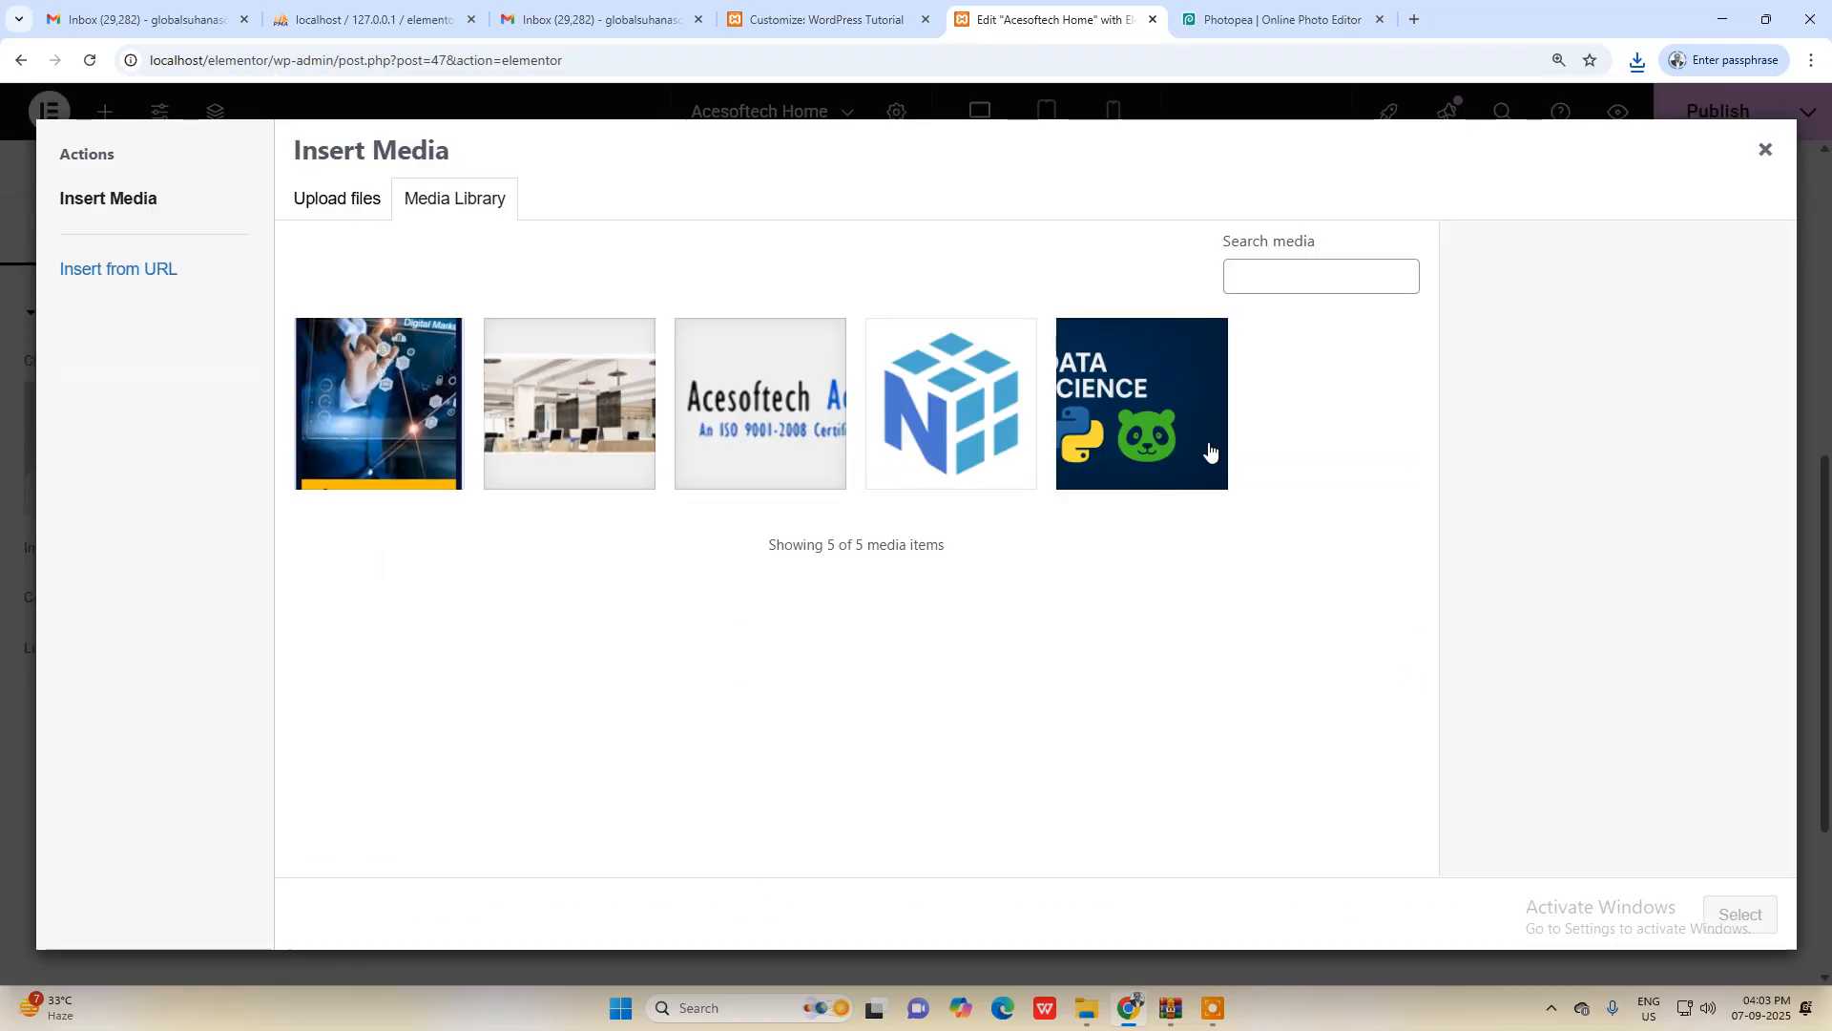
left_click(372, 400)
left_click(1726, 918)
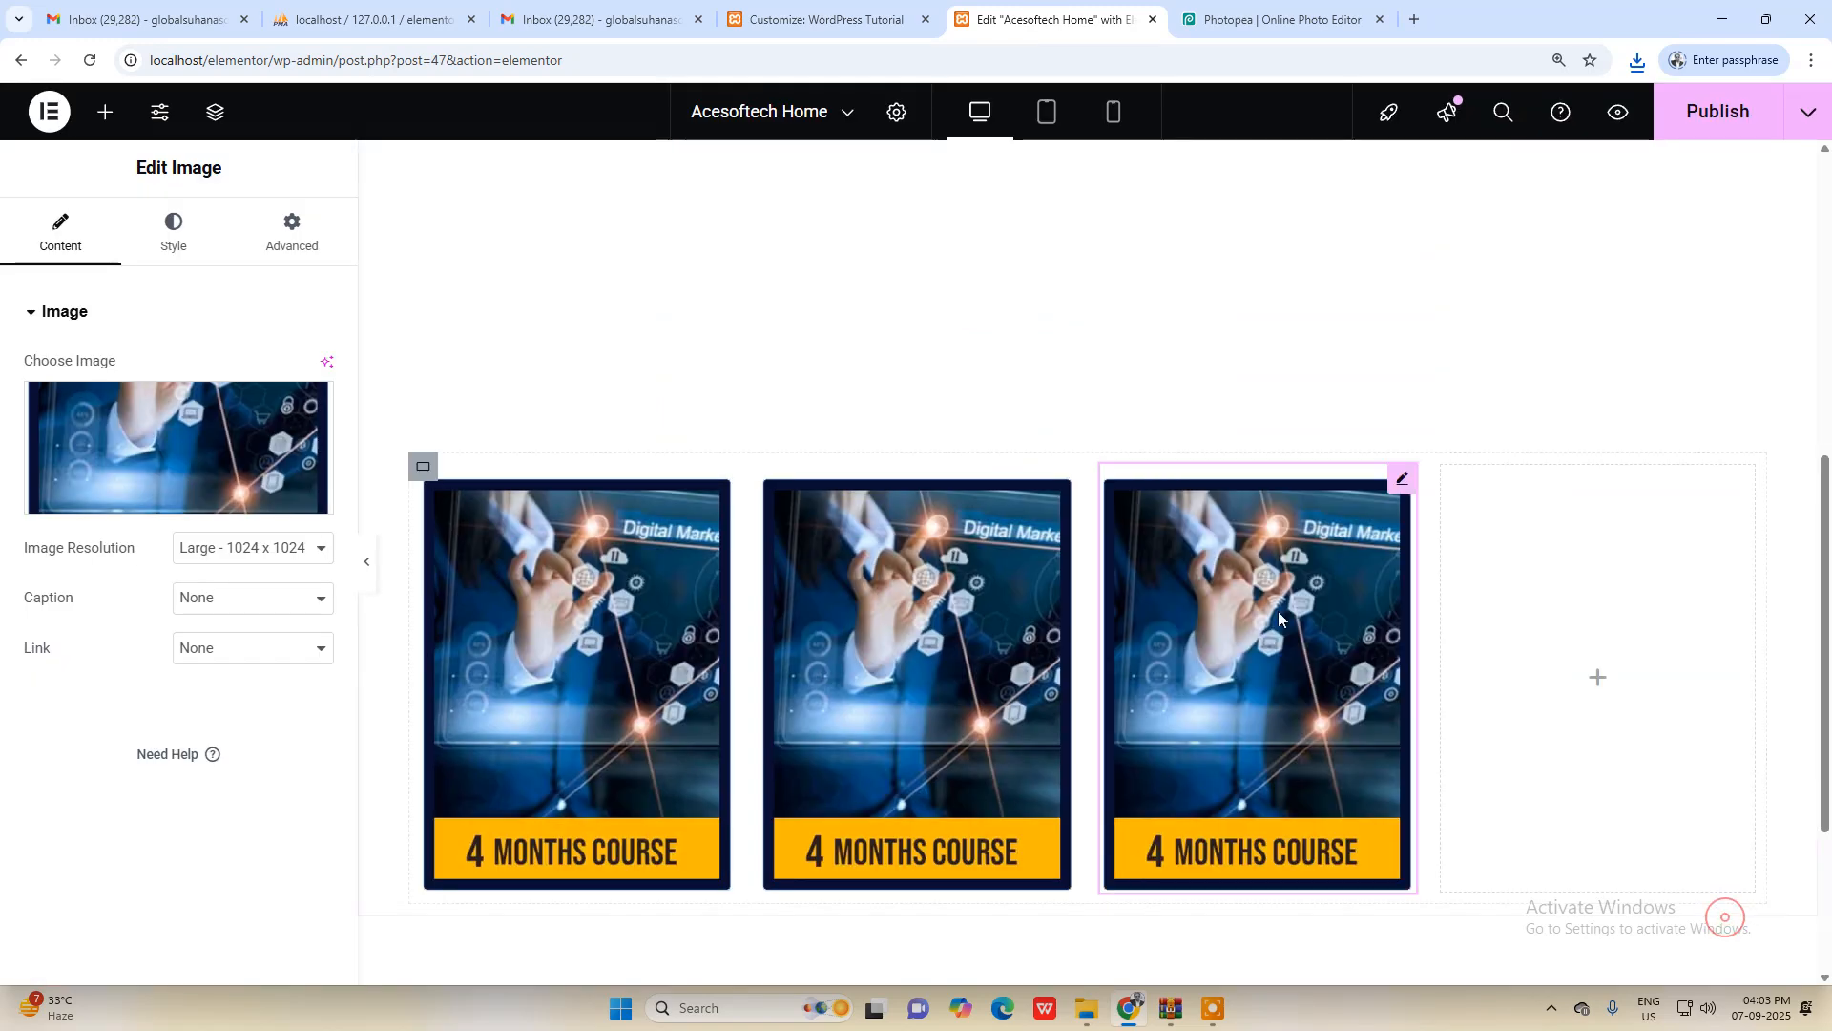
Step: Fill the fourth grid cell with an Image widget showing the same 4 Months Course card from the media library
left_click(1608, 692)
left_click_drag(257, 605, 1596, 702)
left_click(245, 413)
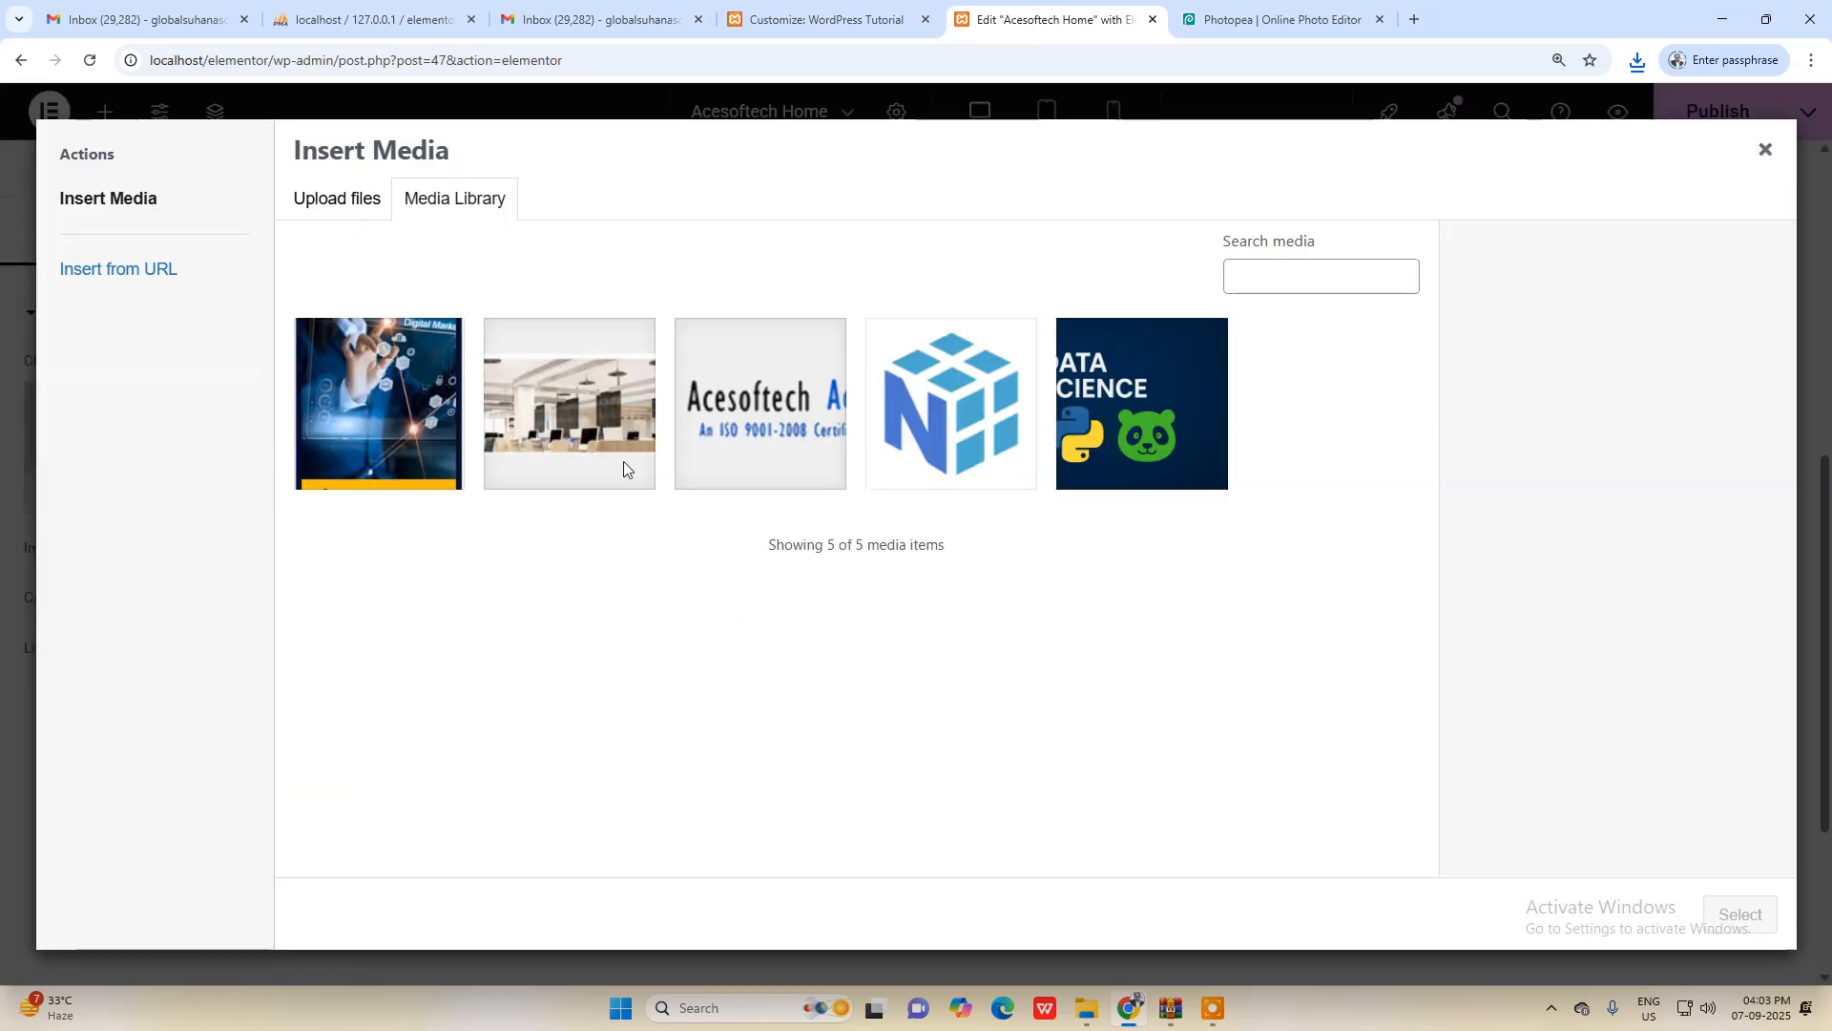
left_click(1809, 903)
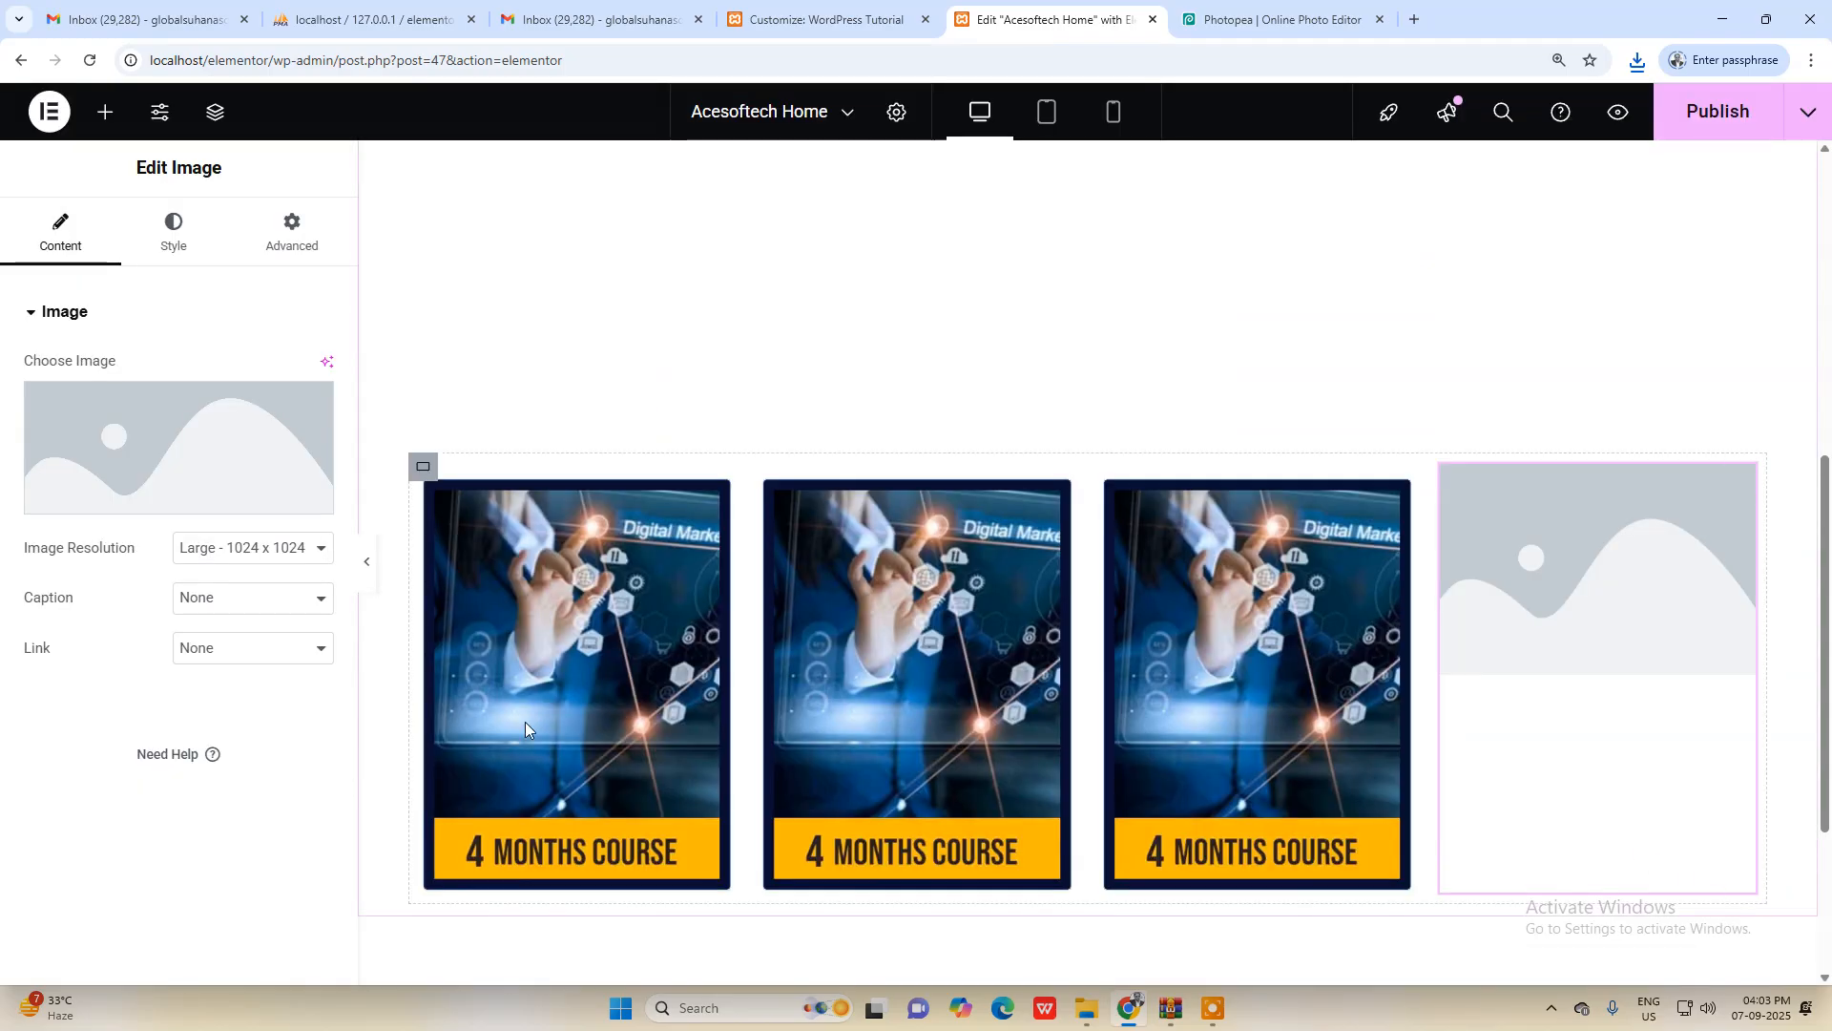
left_click(163, 468)
left_click(449, 360)
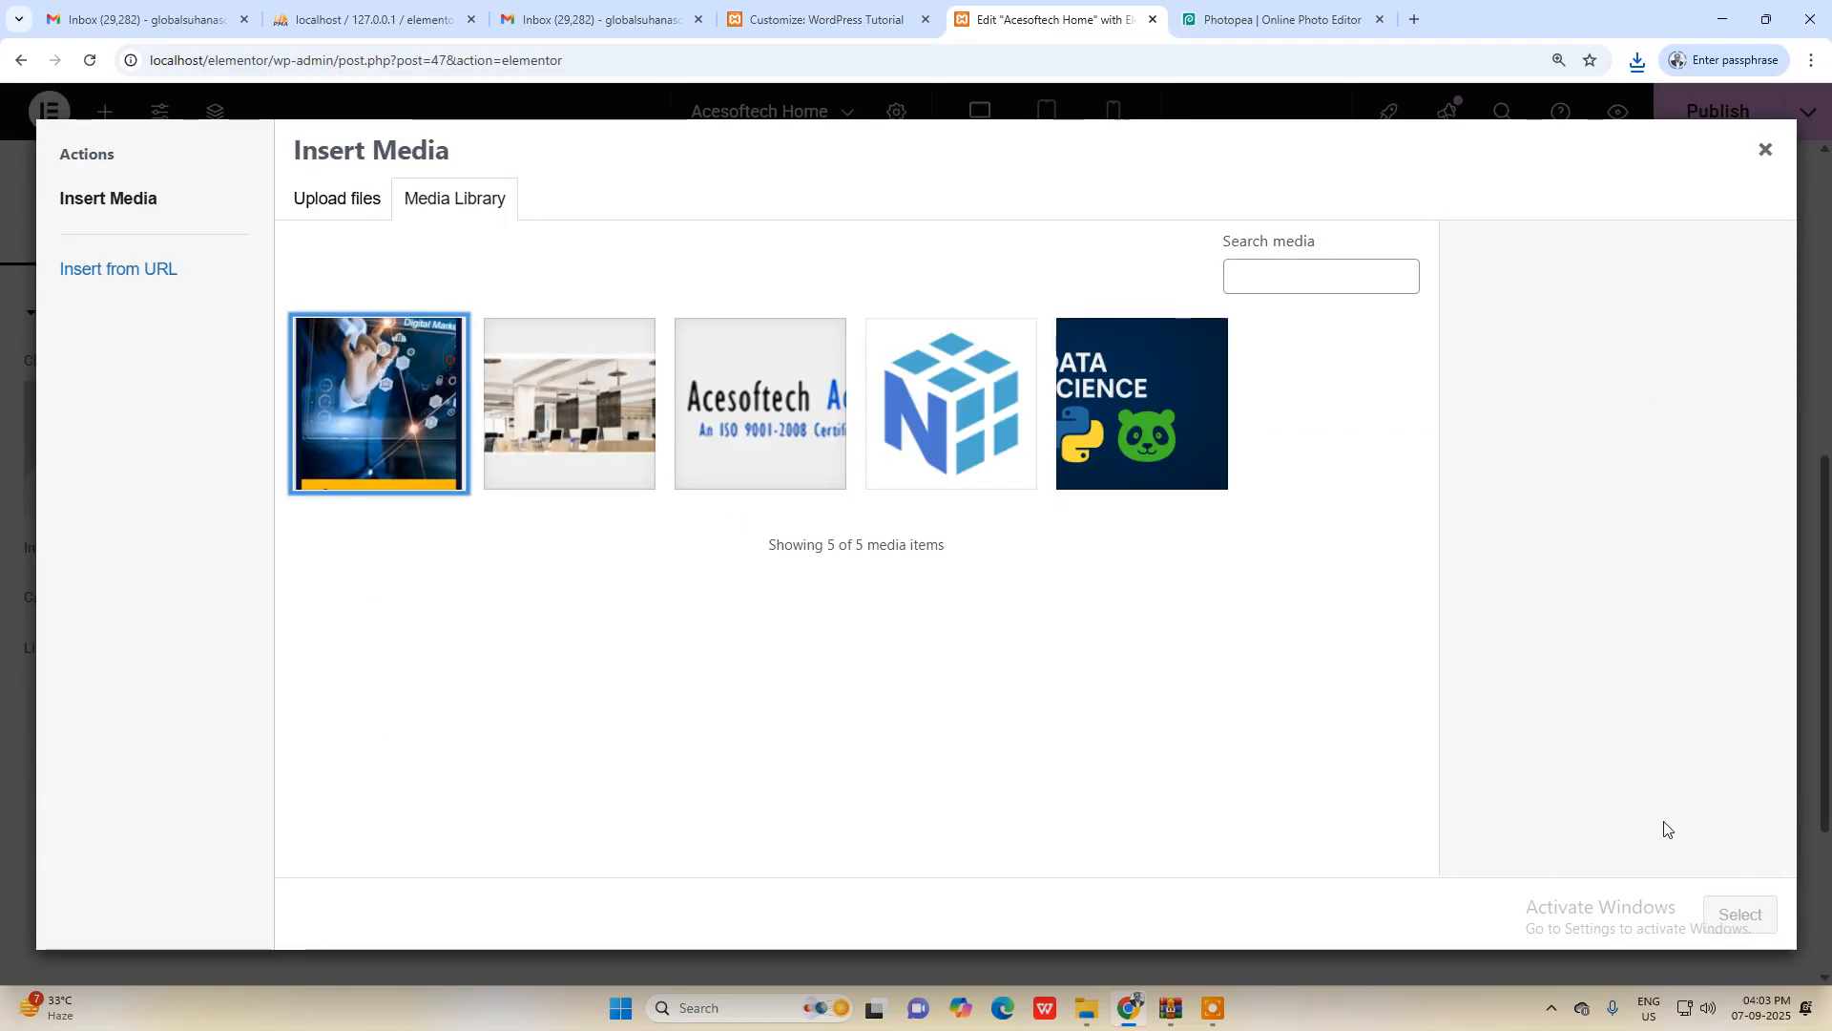
left_click(432, 427)
left_click(1741, 914)
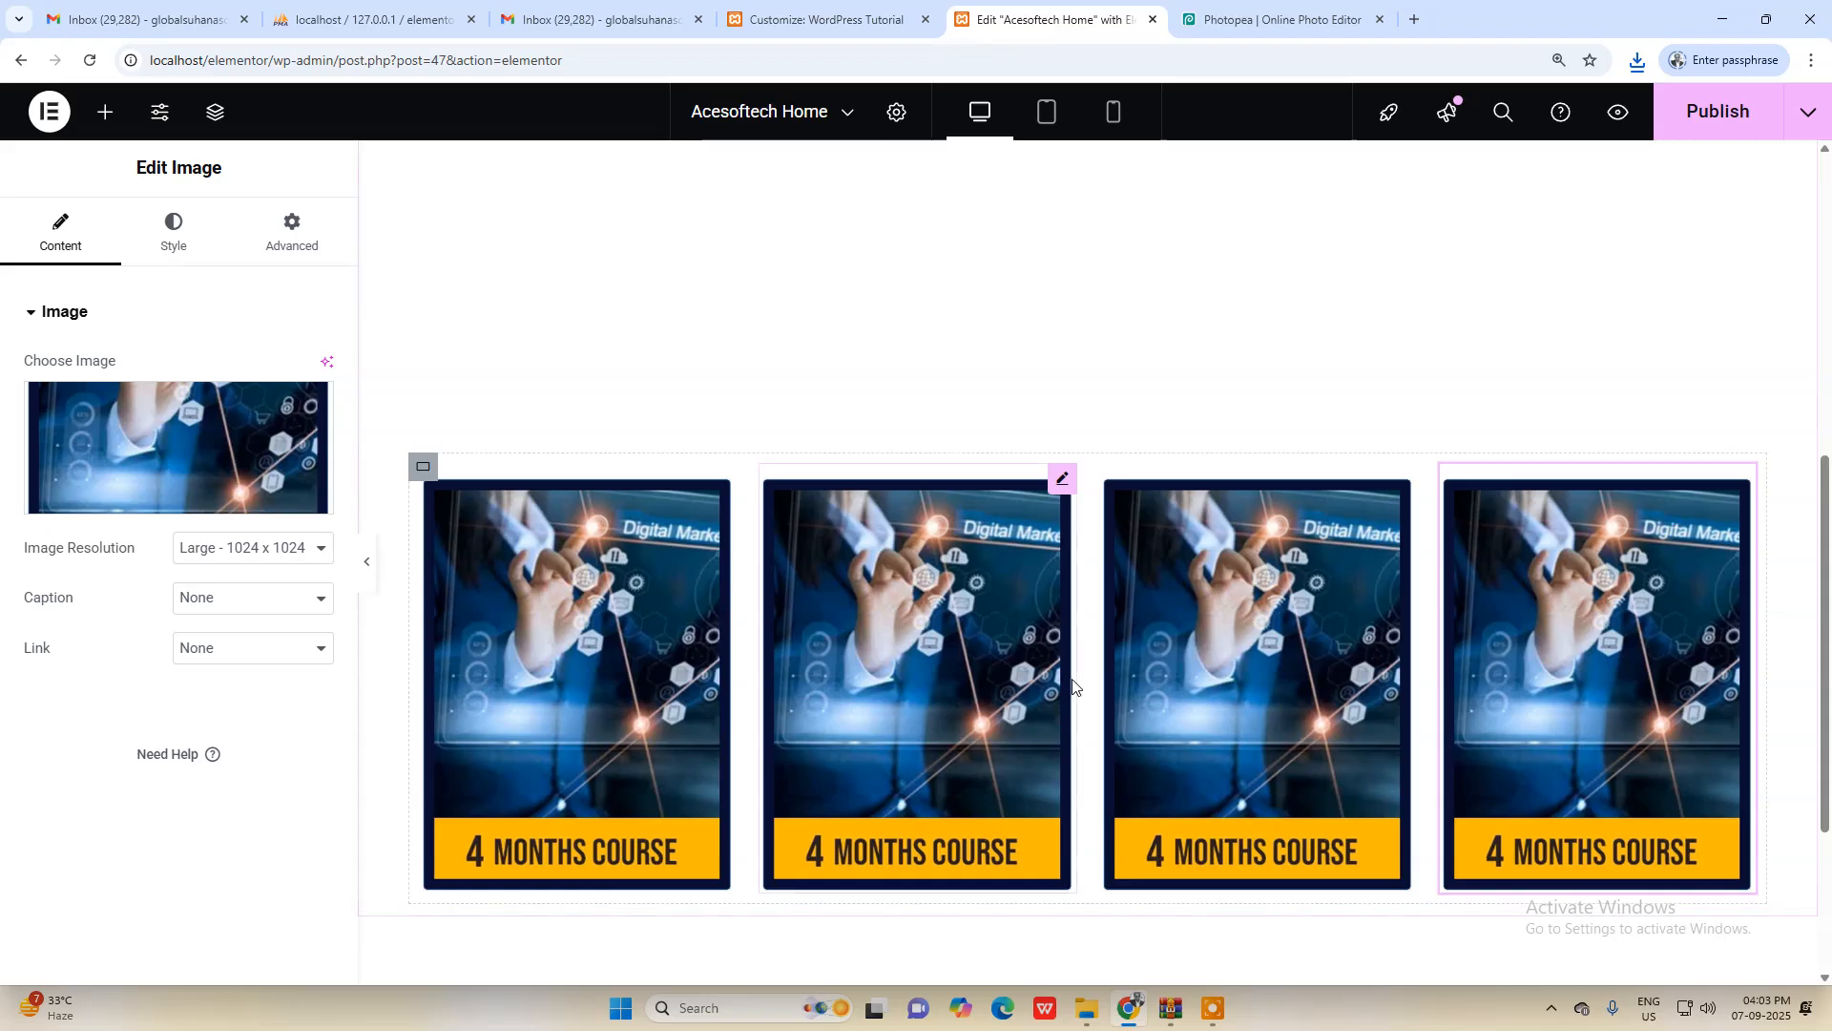
Step: Add a new grid container below the course cards using the one-column, two-row structure, and set its rows to 1
scroll(1615, 650, "down", 3)
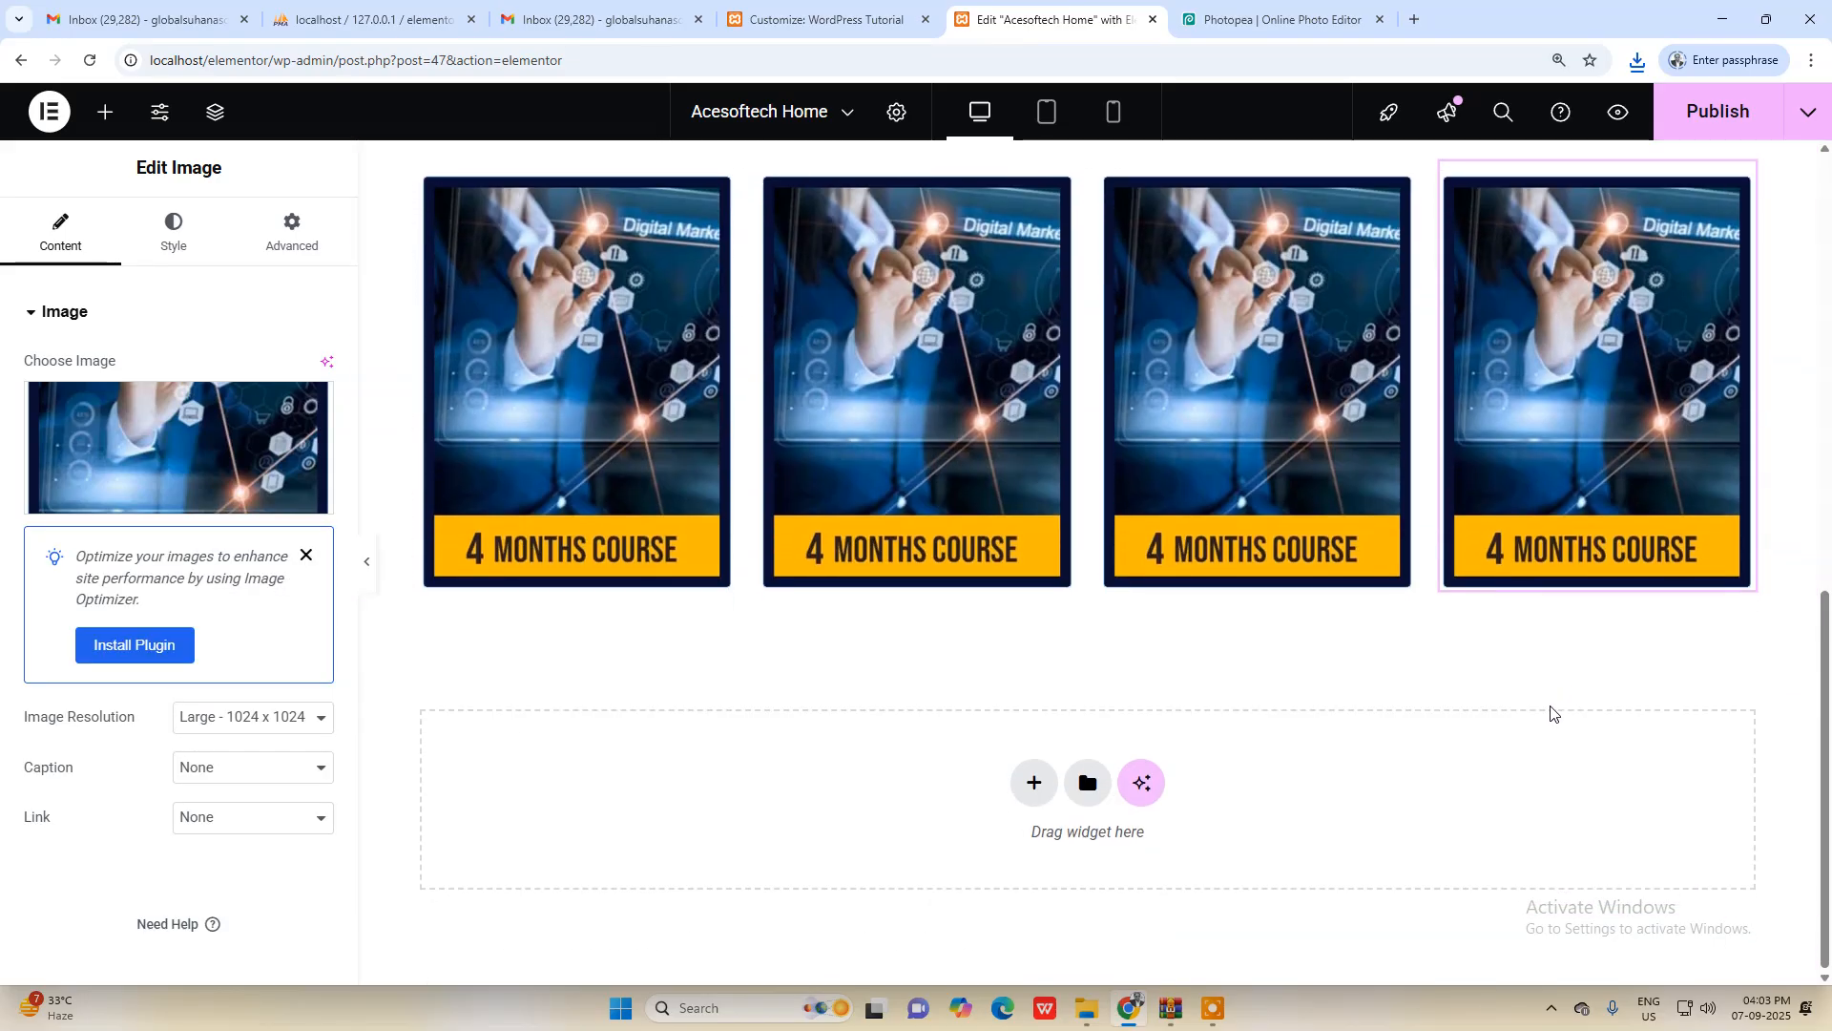
left_click(1035, 786)
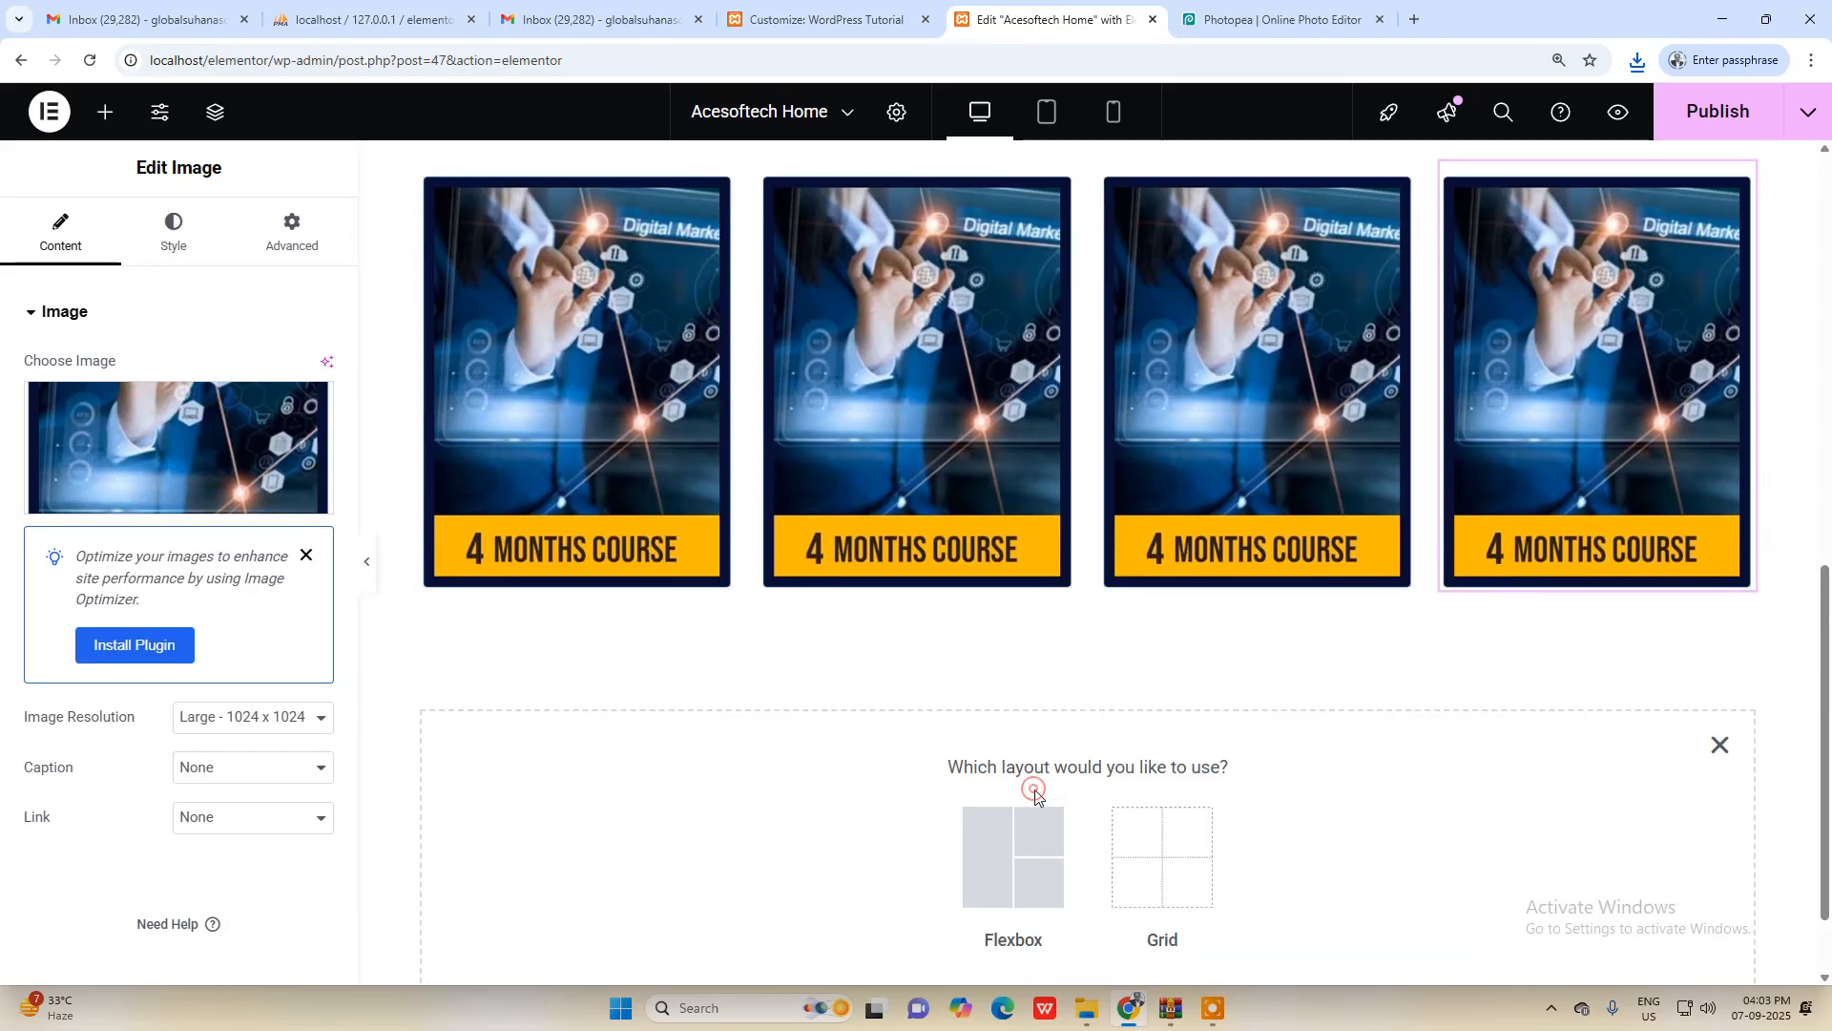
left_click(1163, 857)
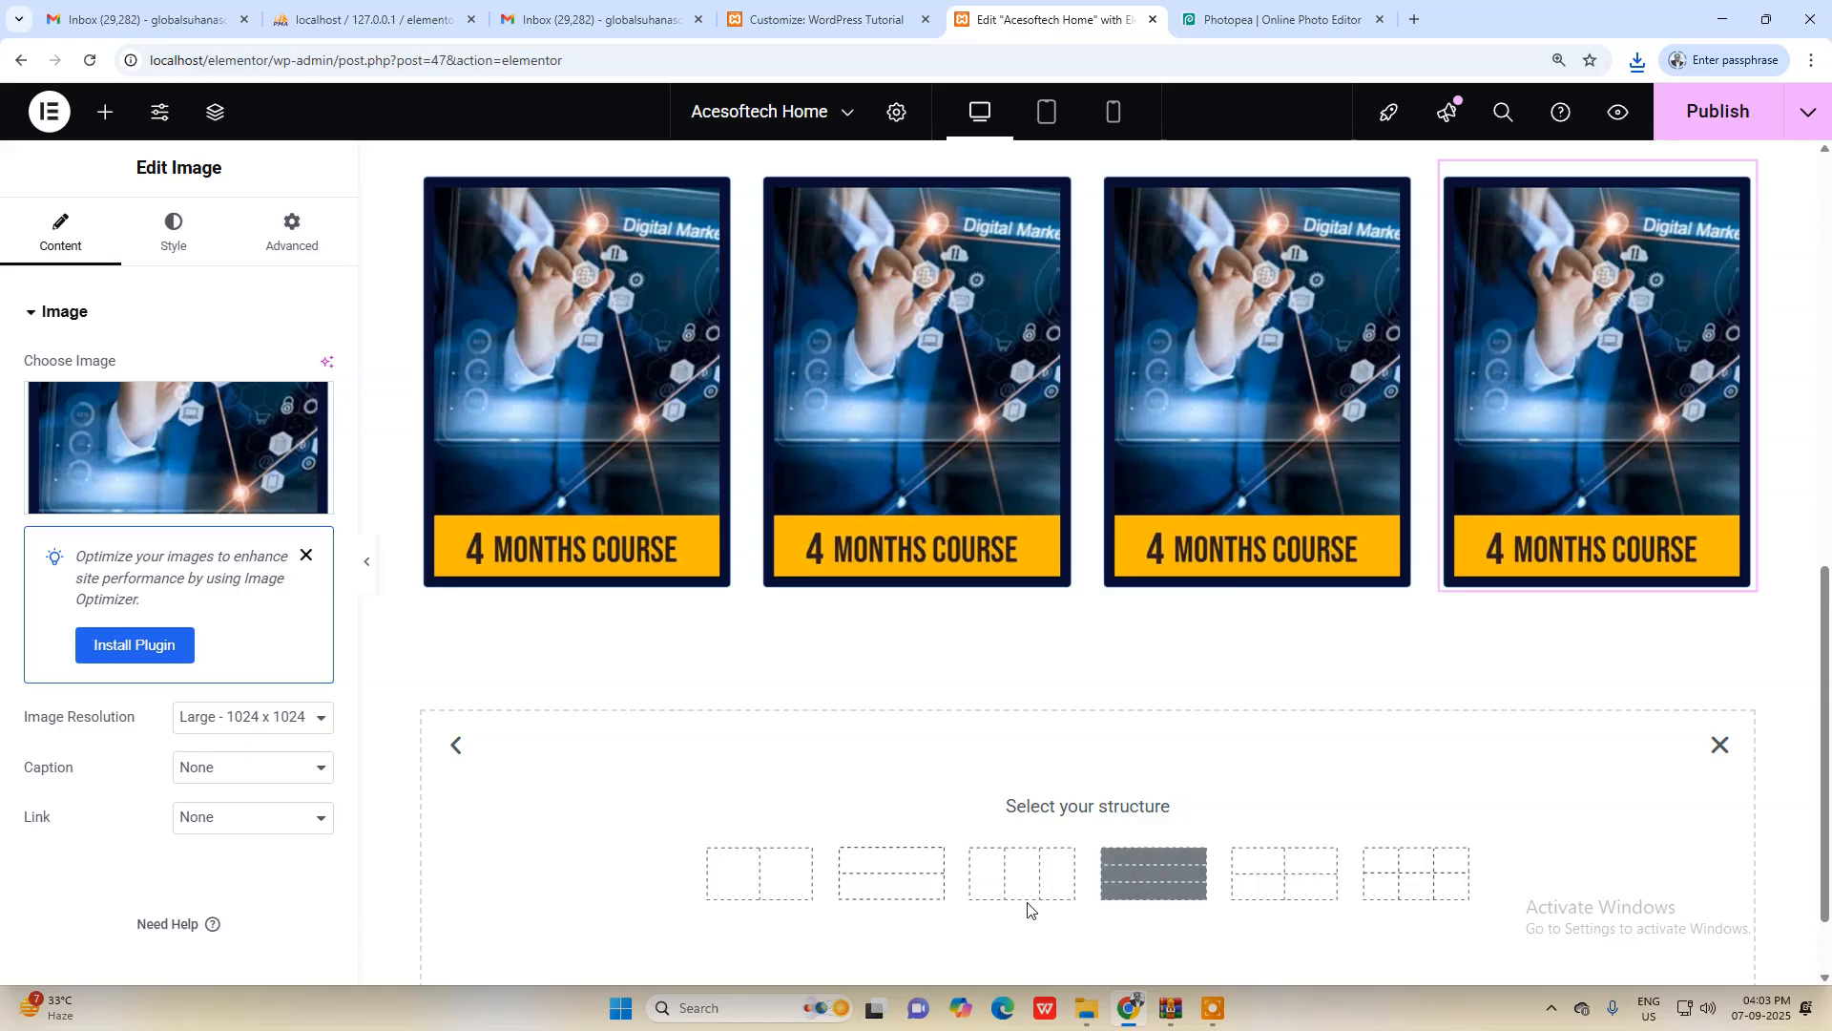
left_click(879, 872)
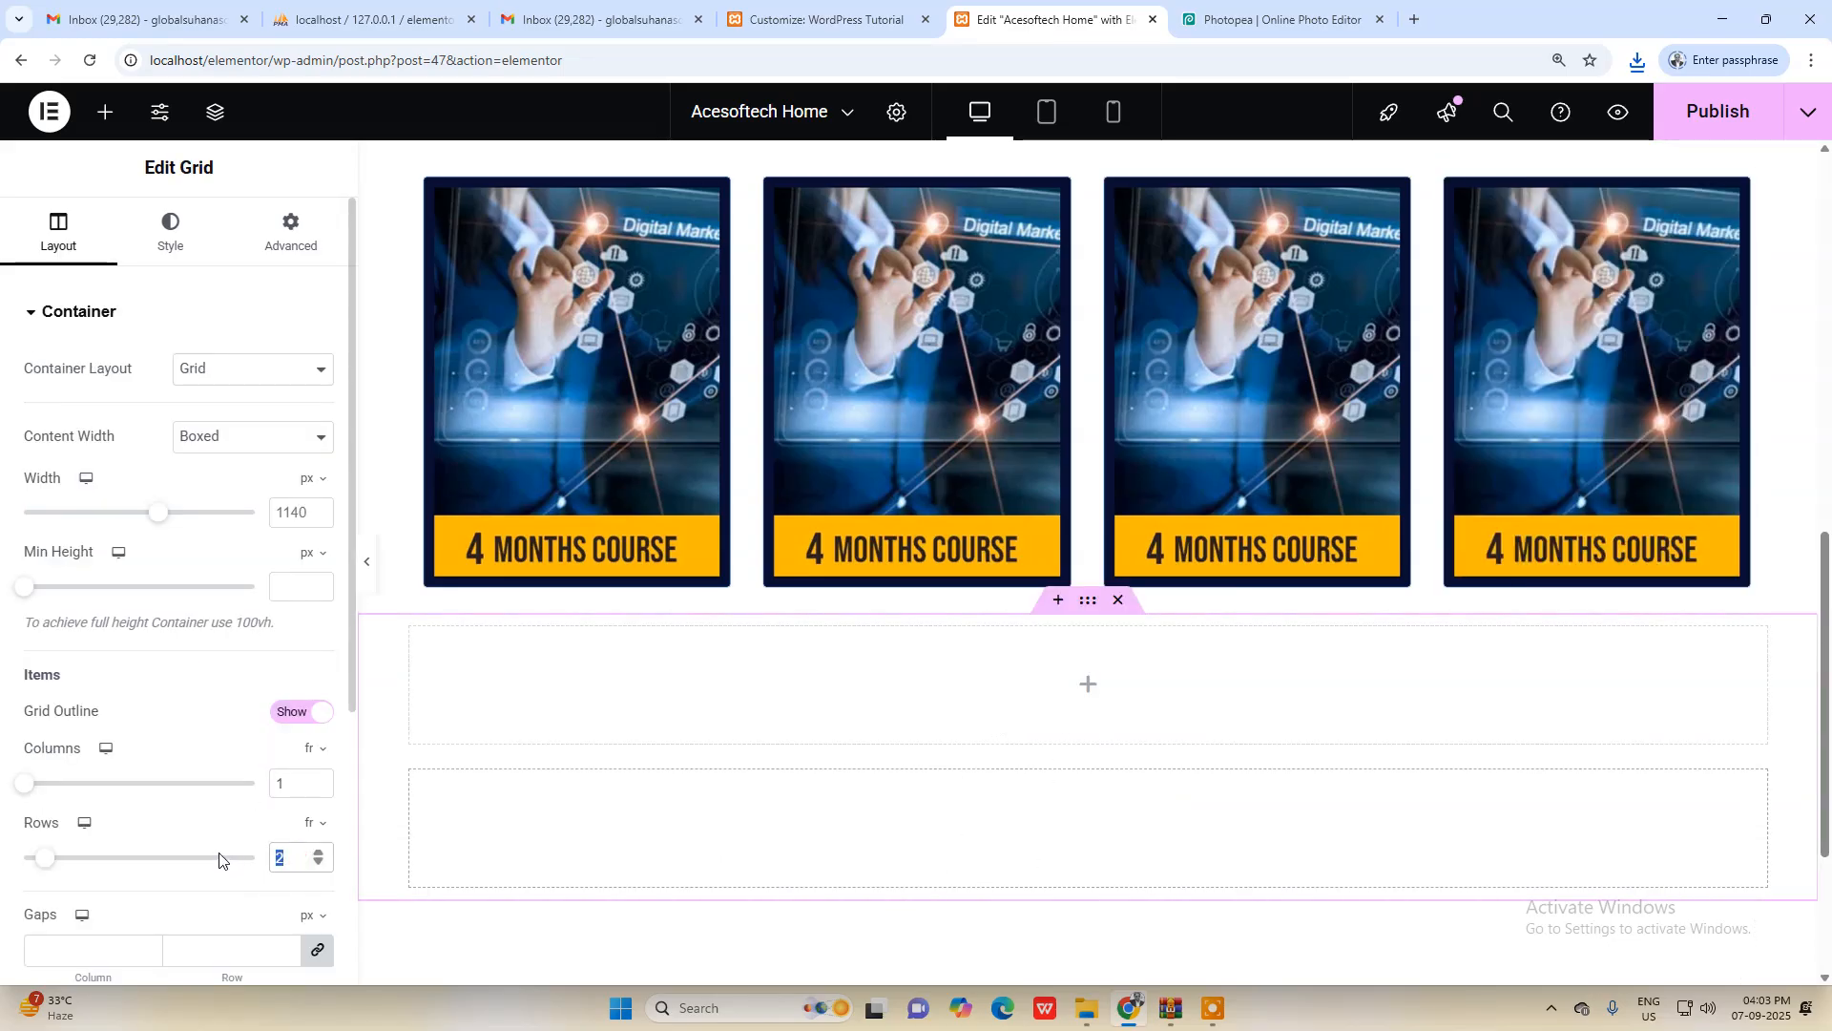
type("1")
Step: Search the widgets for "sho" and place a Shortcode widget in the new single-cell grid
left_click(1083, 686)
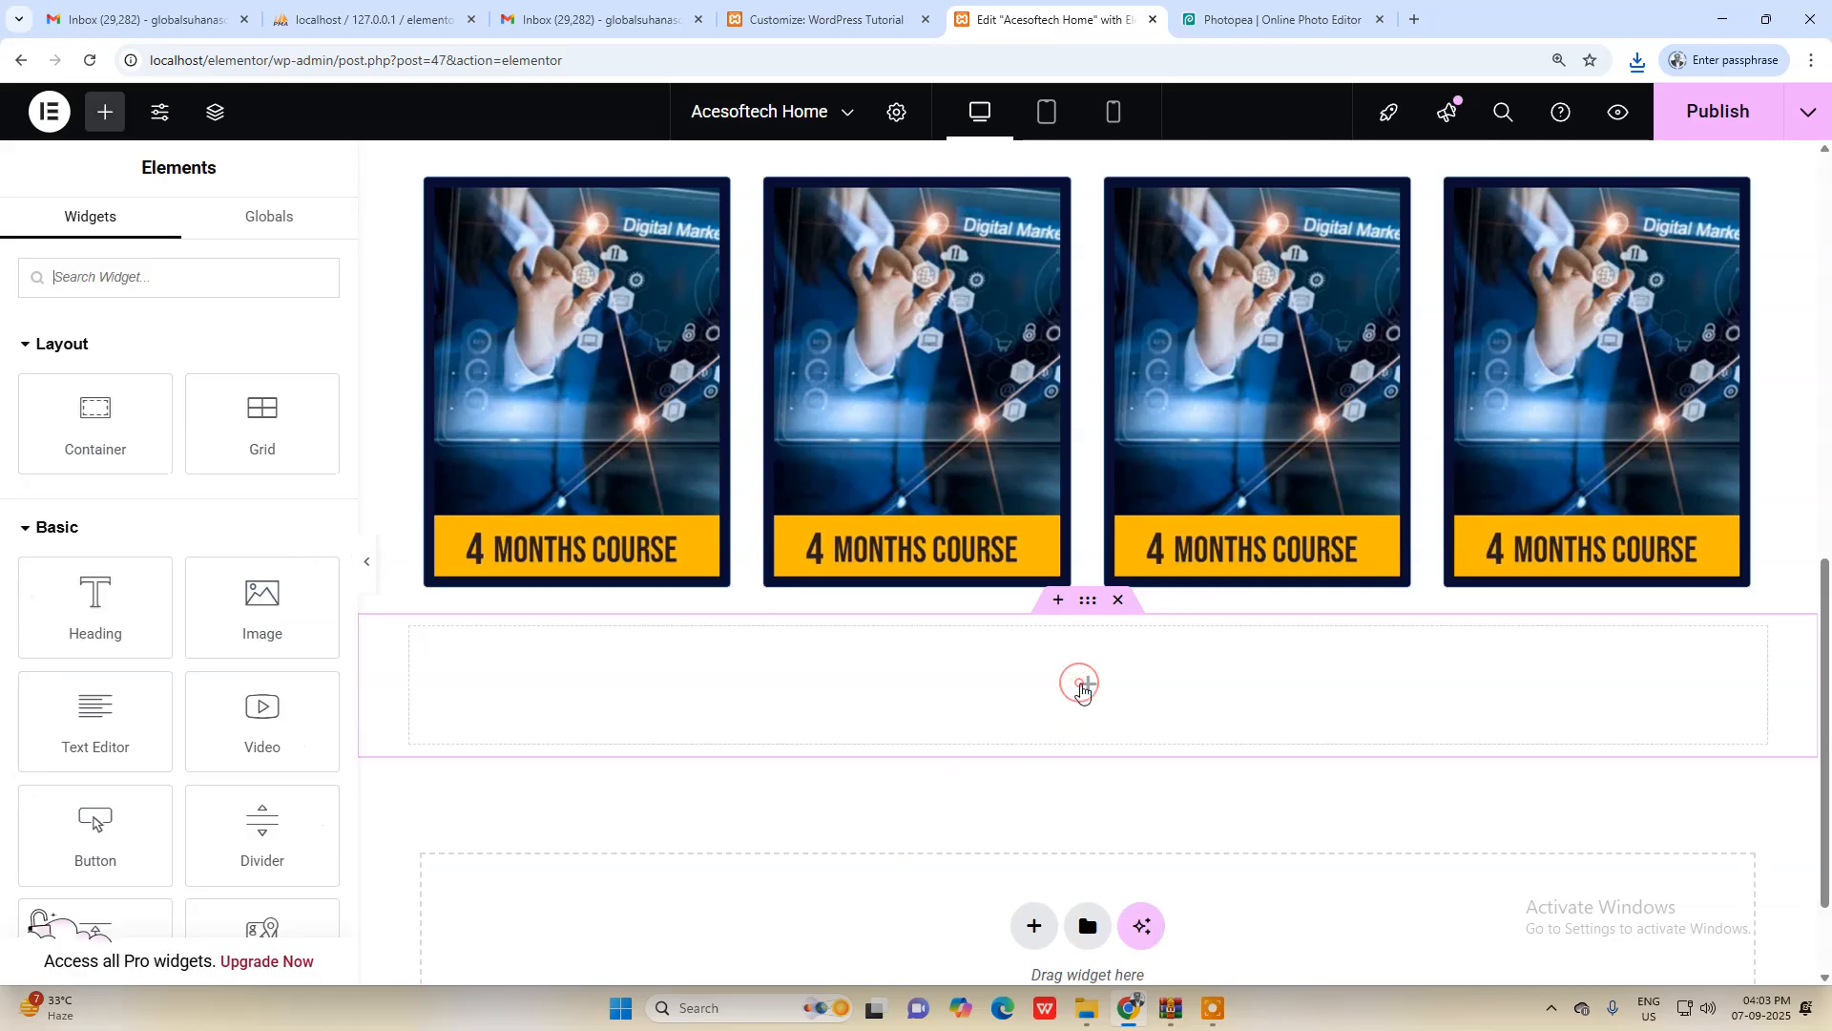
left_click(166, 282)
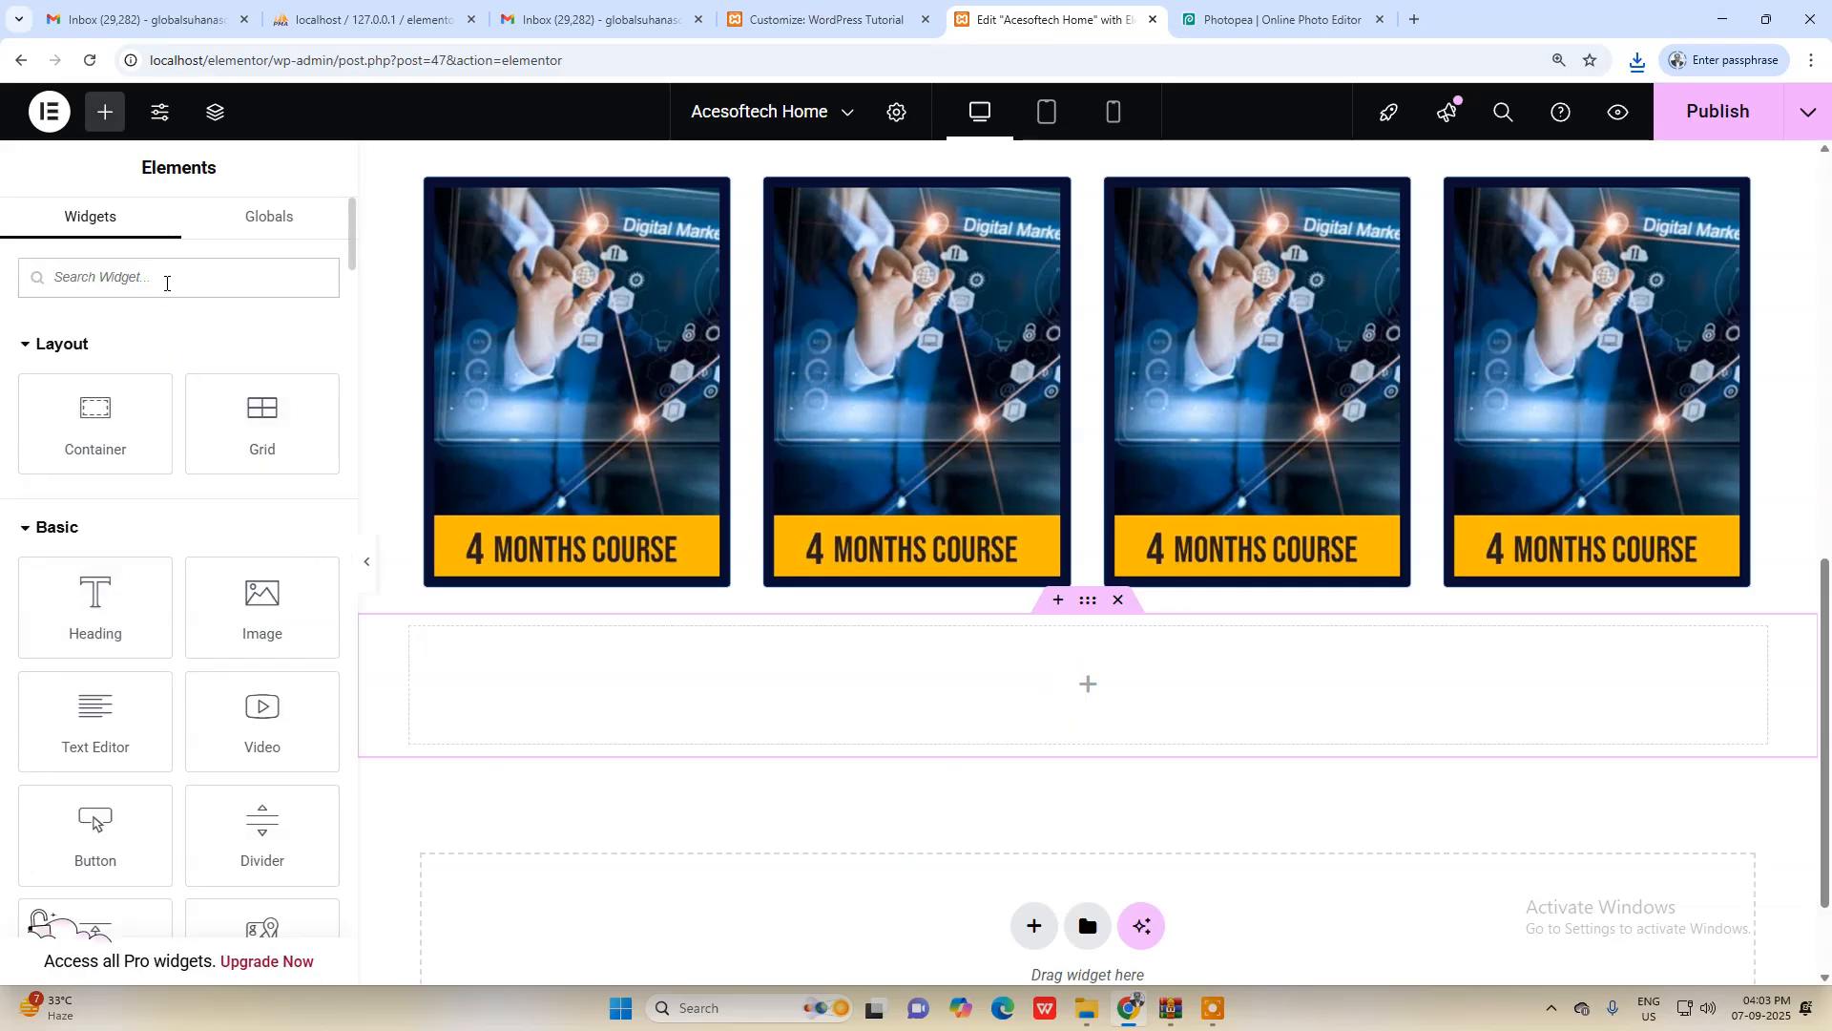
type("sh")
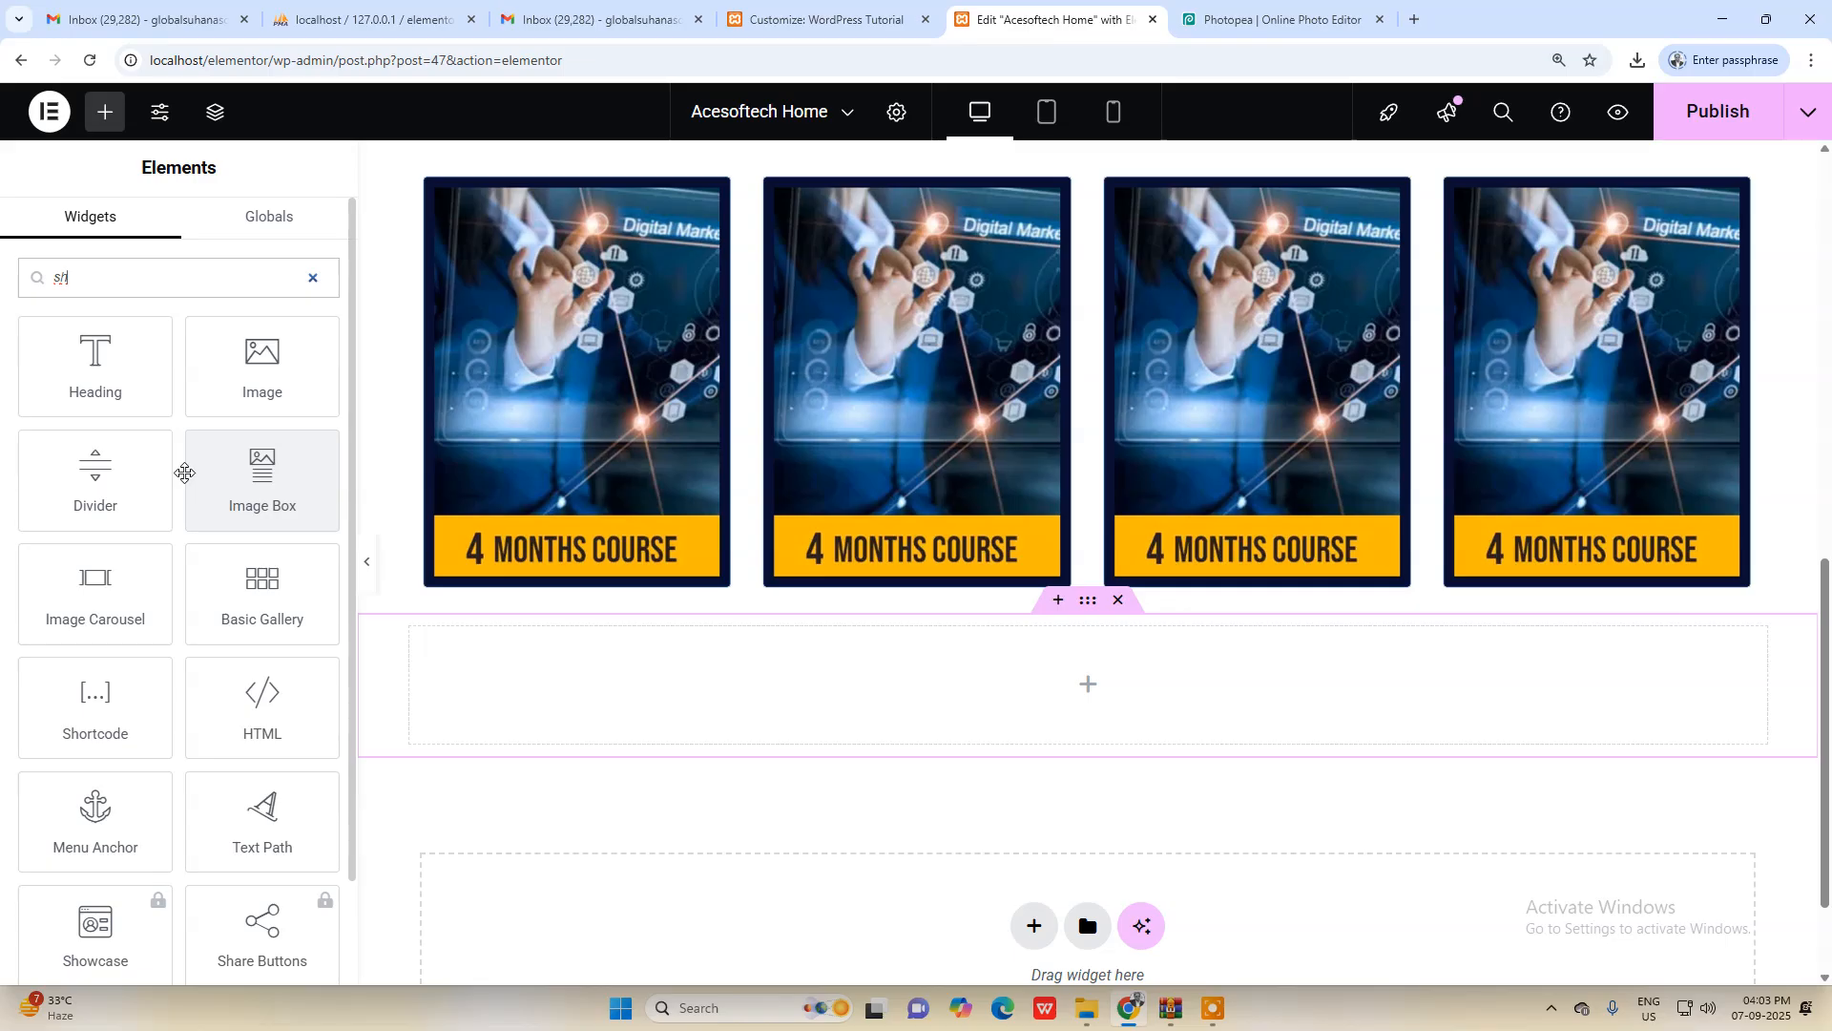
type("r")
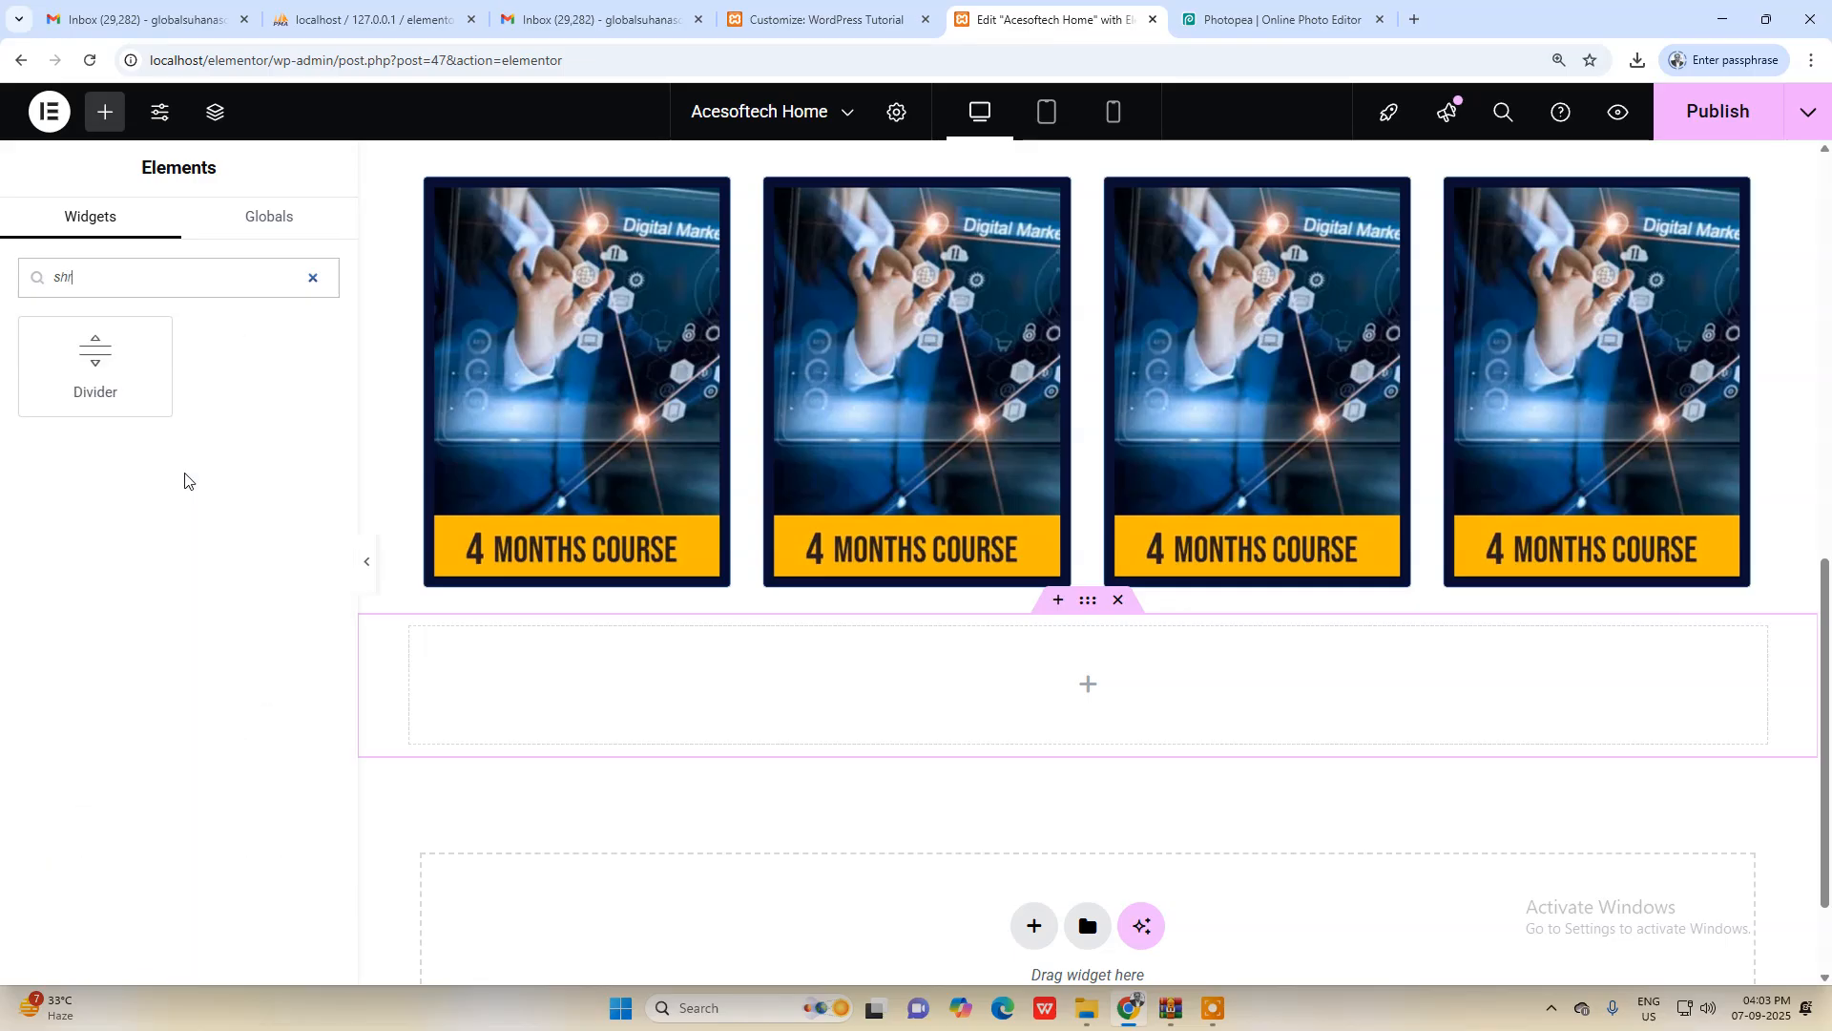
double_click(38, 284)
type("sho")
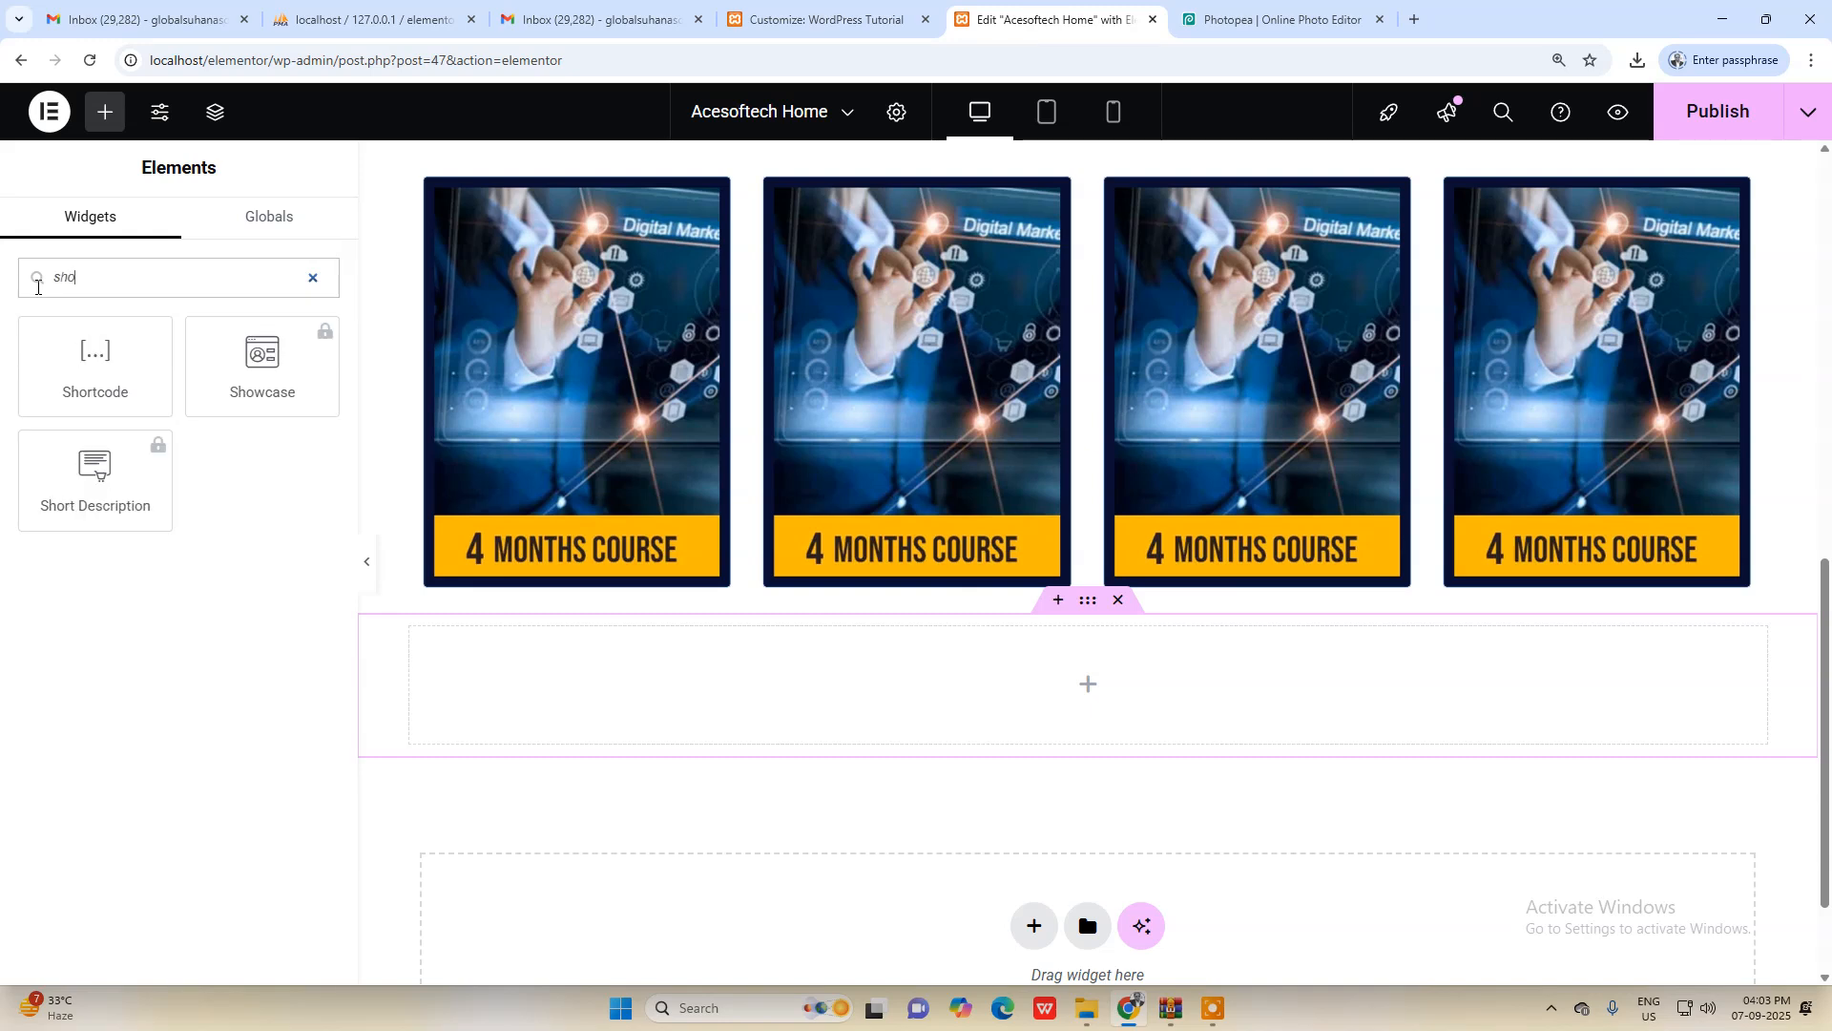
left_click_drag(57, 410, 1126, 742)
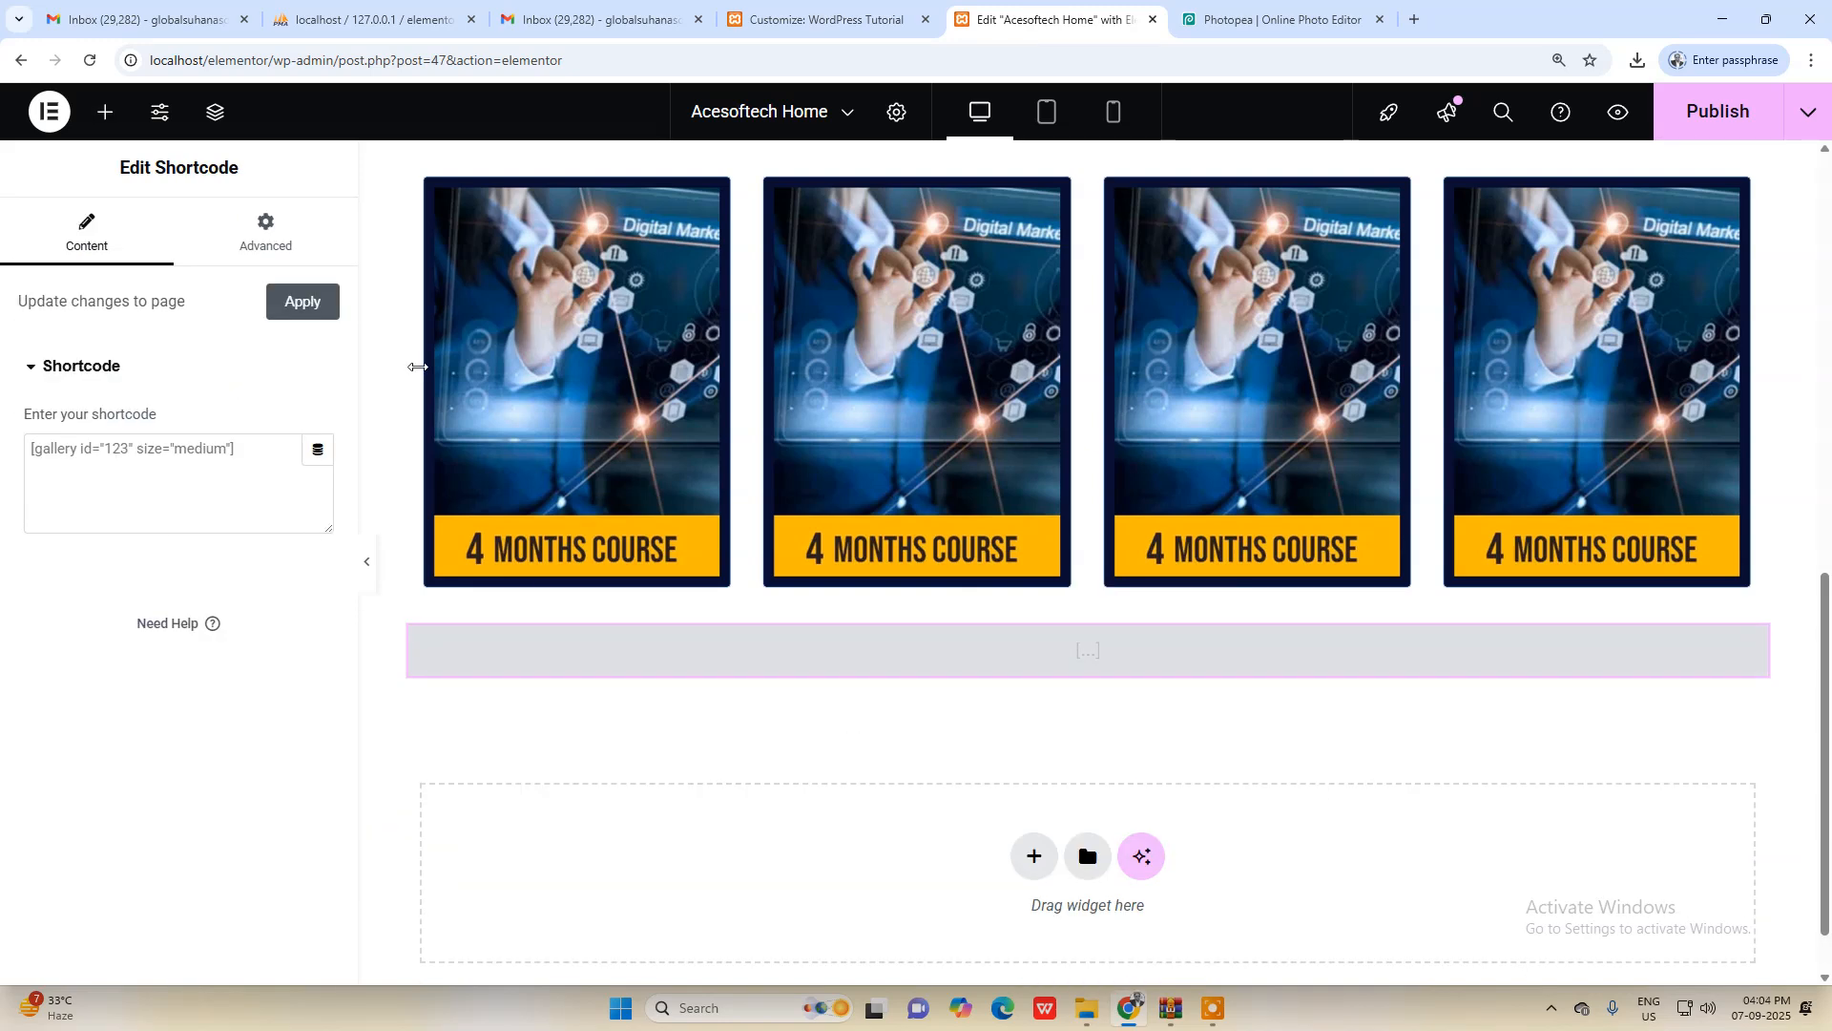
Step: Copy the localhost/elementor/ base address from the Customizer page and open it in a new browser tab
left_click(820, 19)
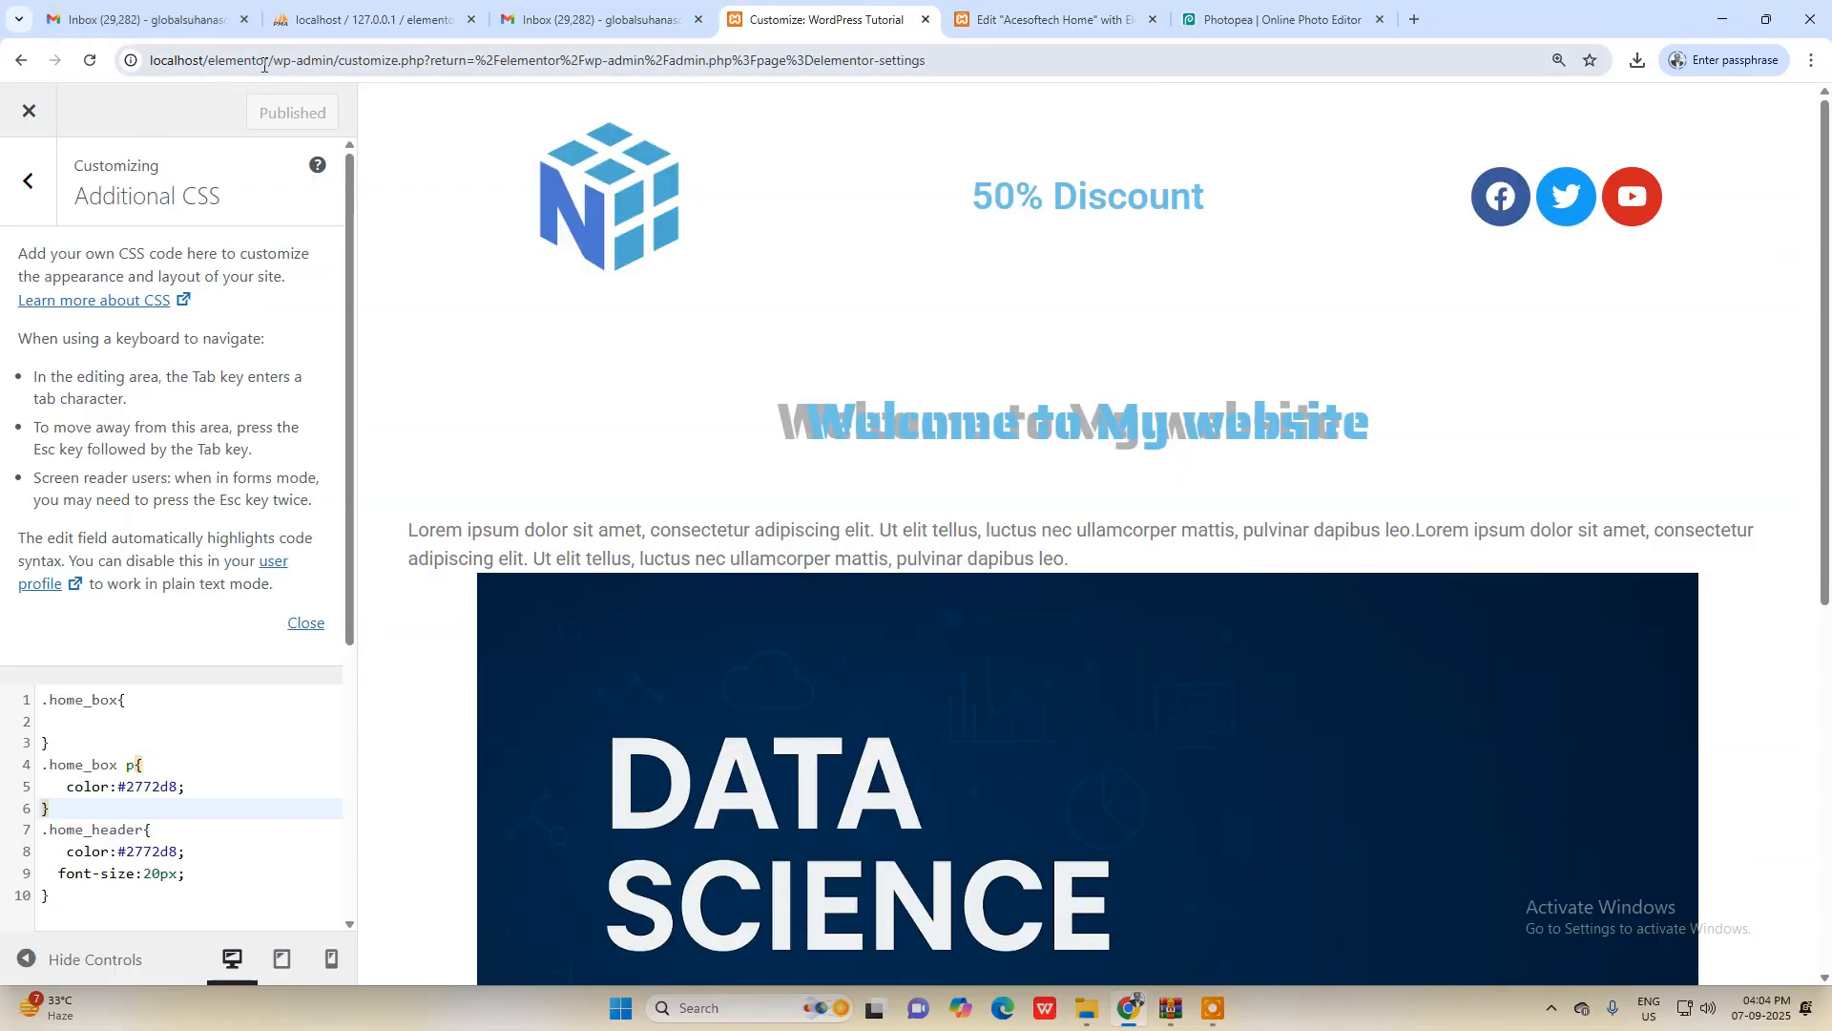
left_click_drag(276, 61, 96, 75)
key("ctrl+c")
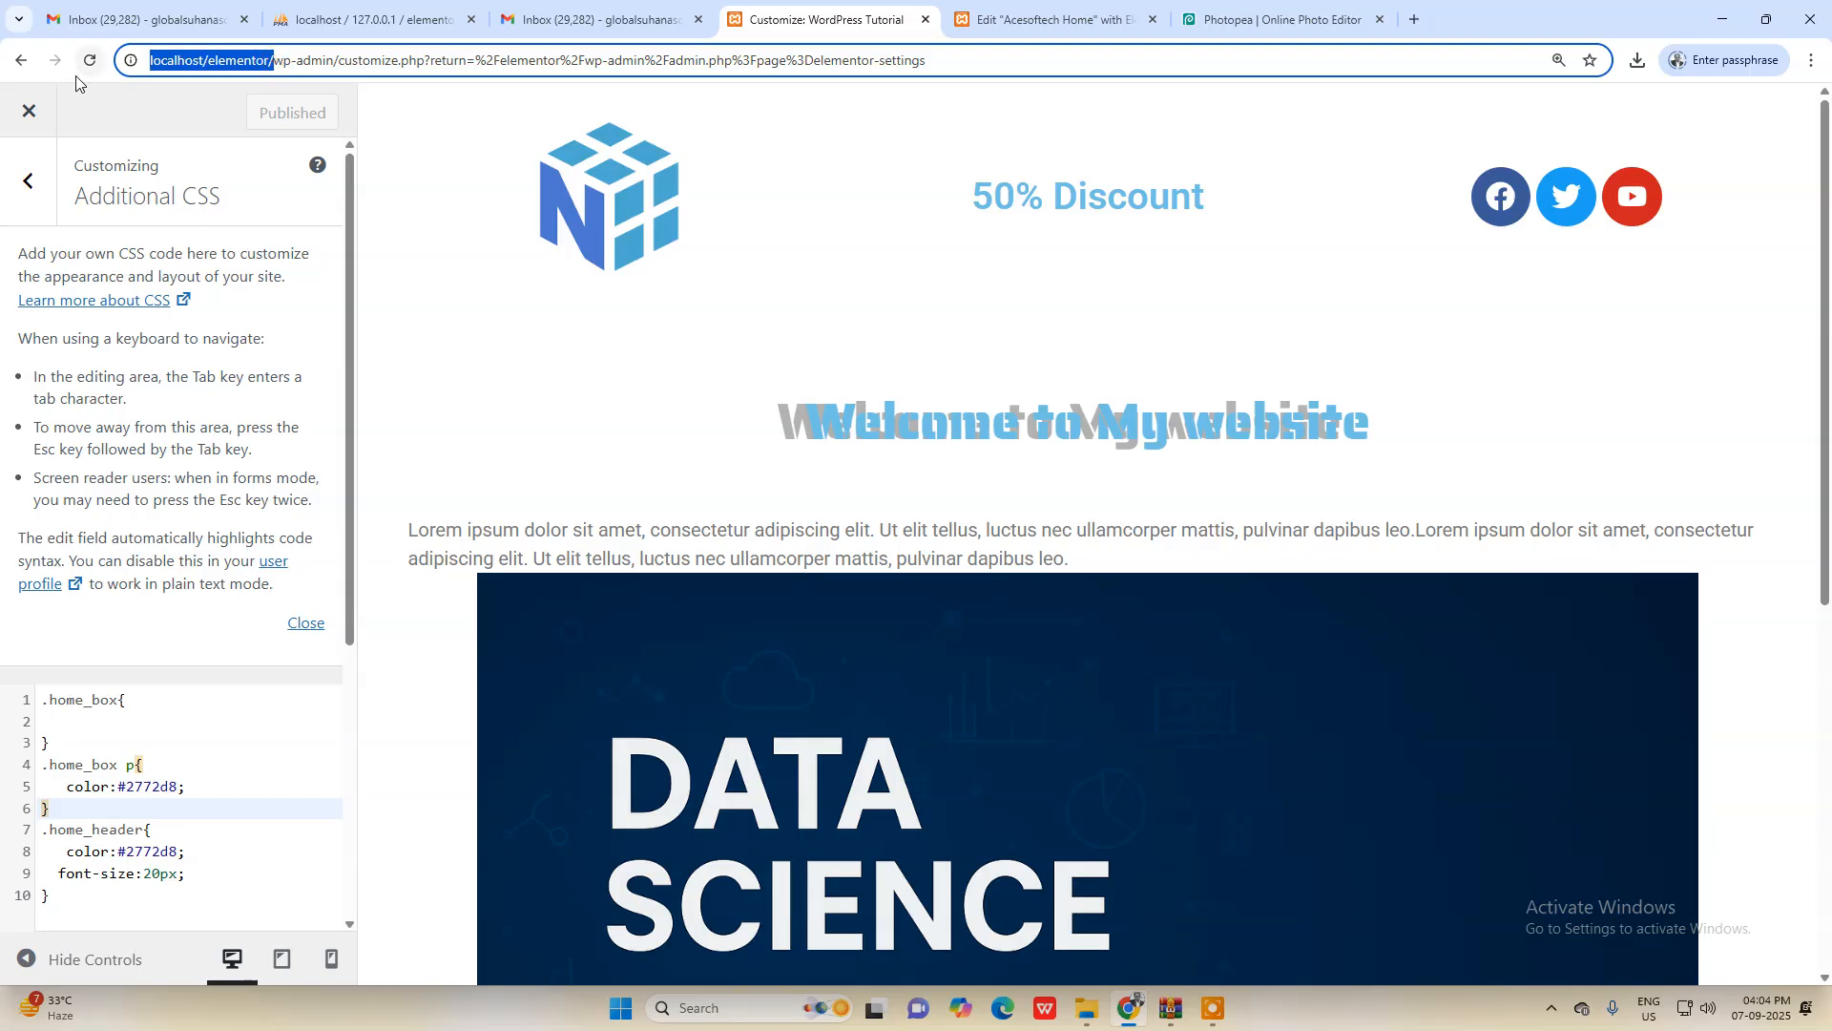
left_click(1414, 19)
key("ctrl+v")
key("Return")
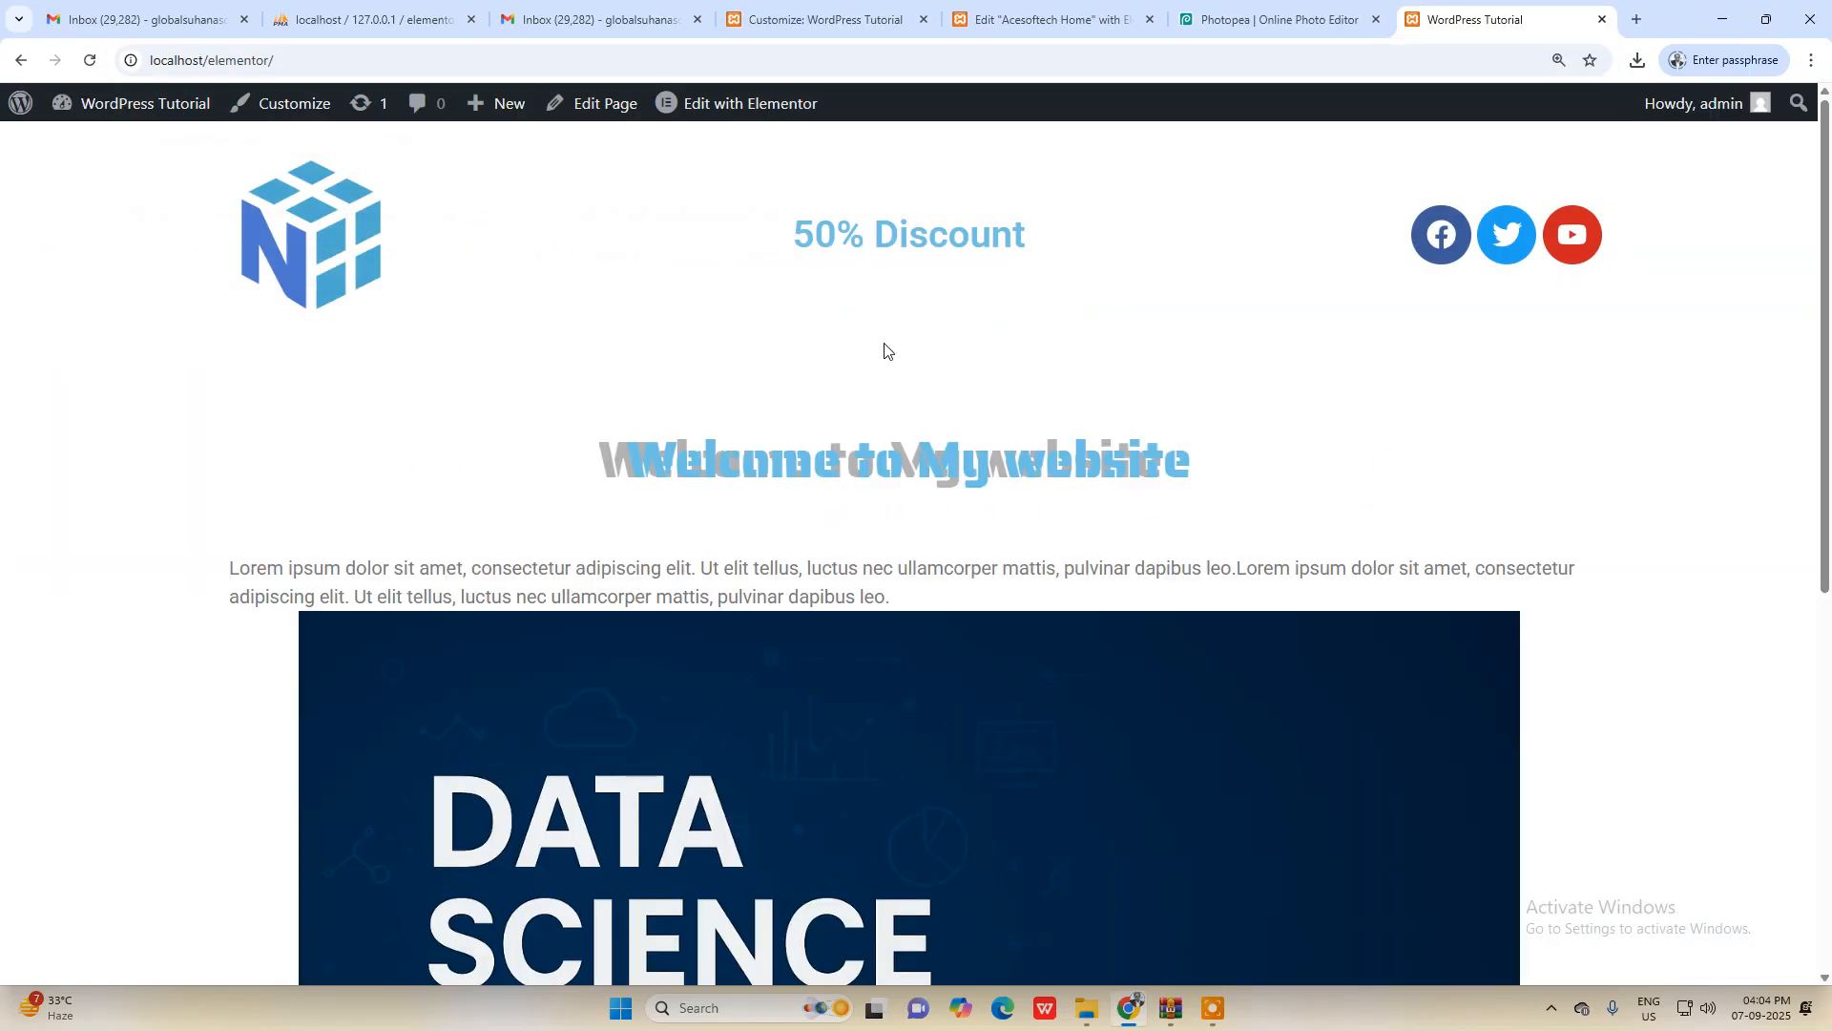
Step: Open the UAE Header & Footer template list in the WordPress admin and copy the Acesoftech Footer's shortcode
left_click(27, 107)
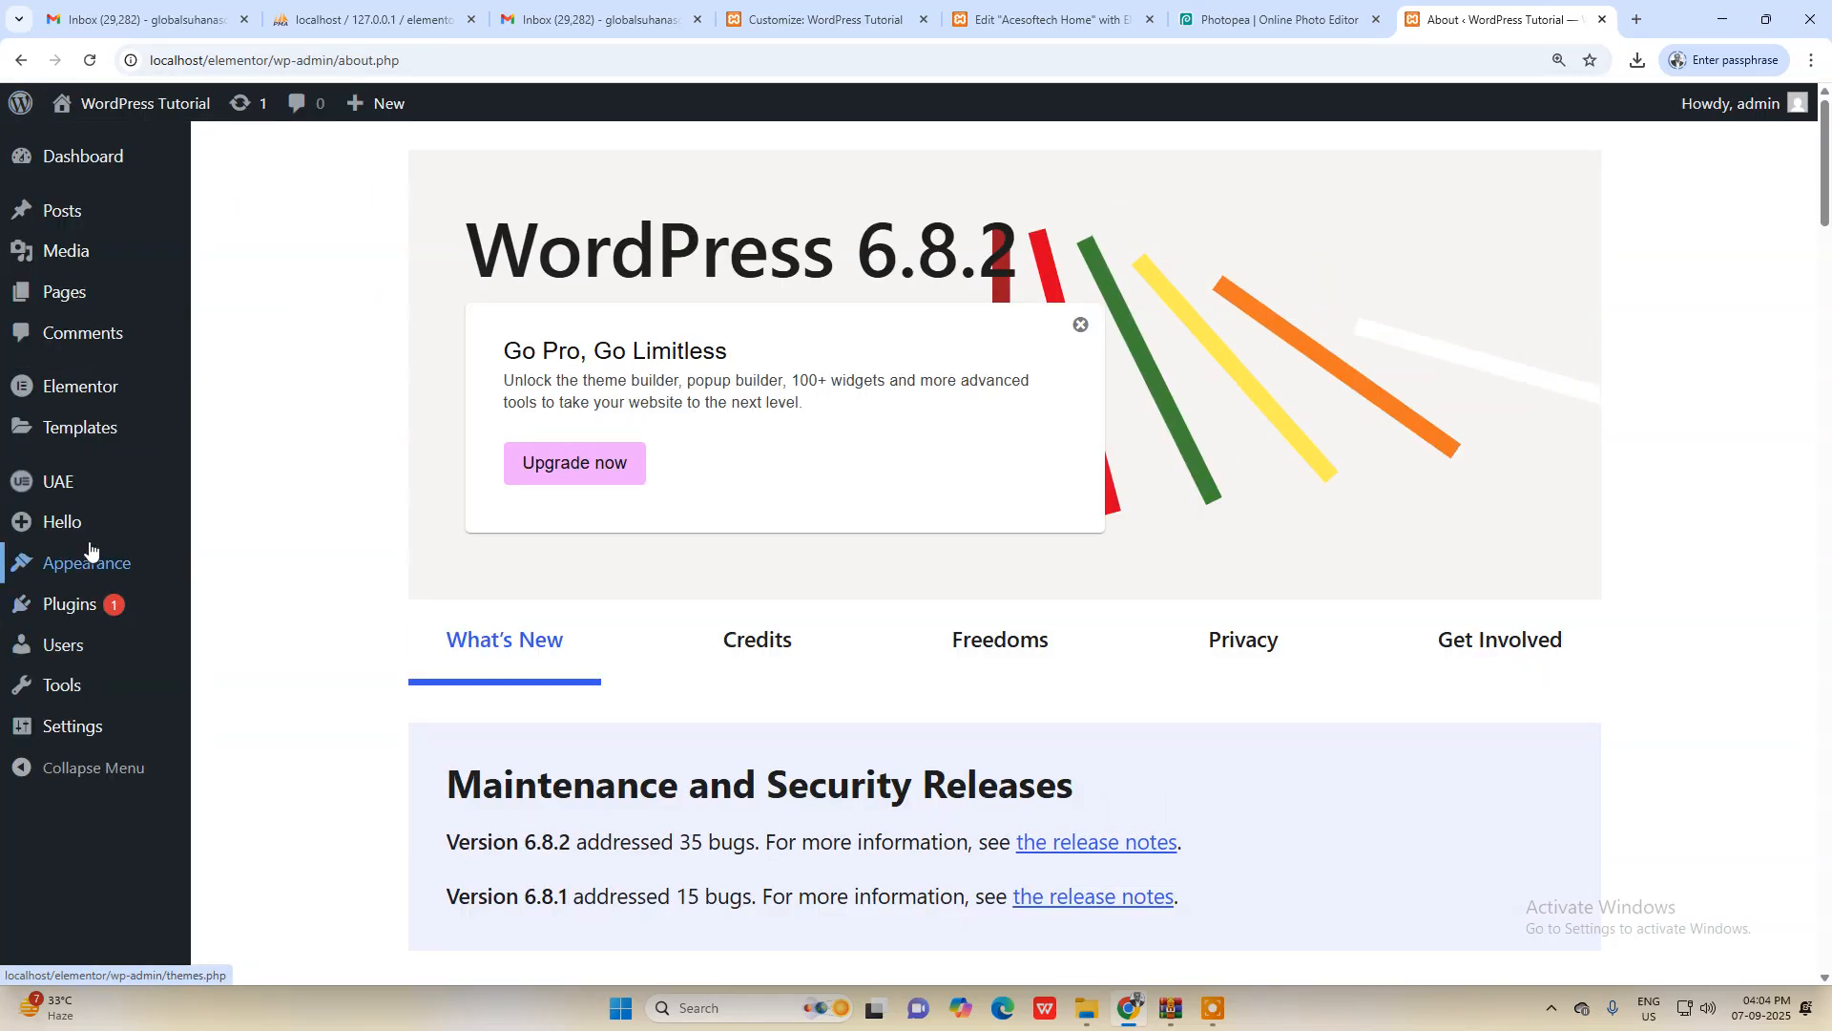
mouse_move(80, 493)
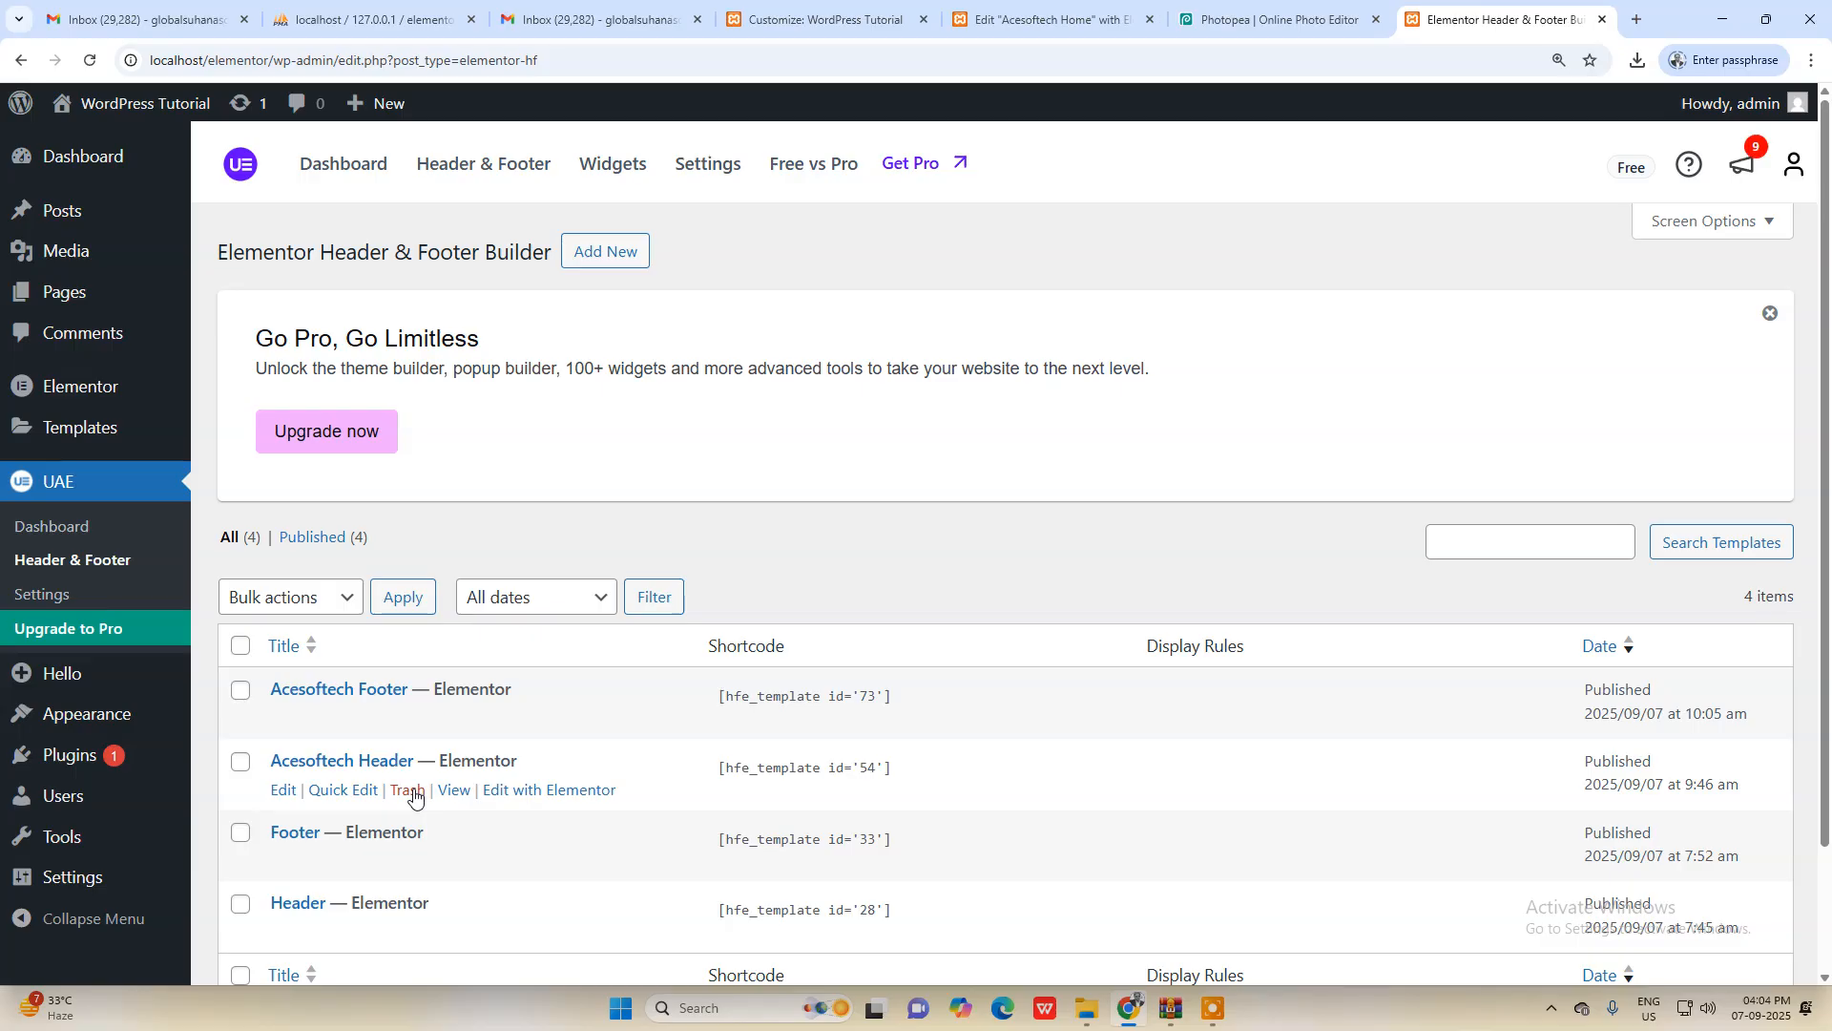
left_click(781, 704)
key("ctrl+c")
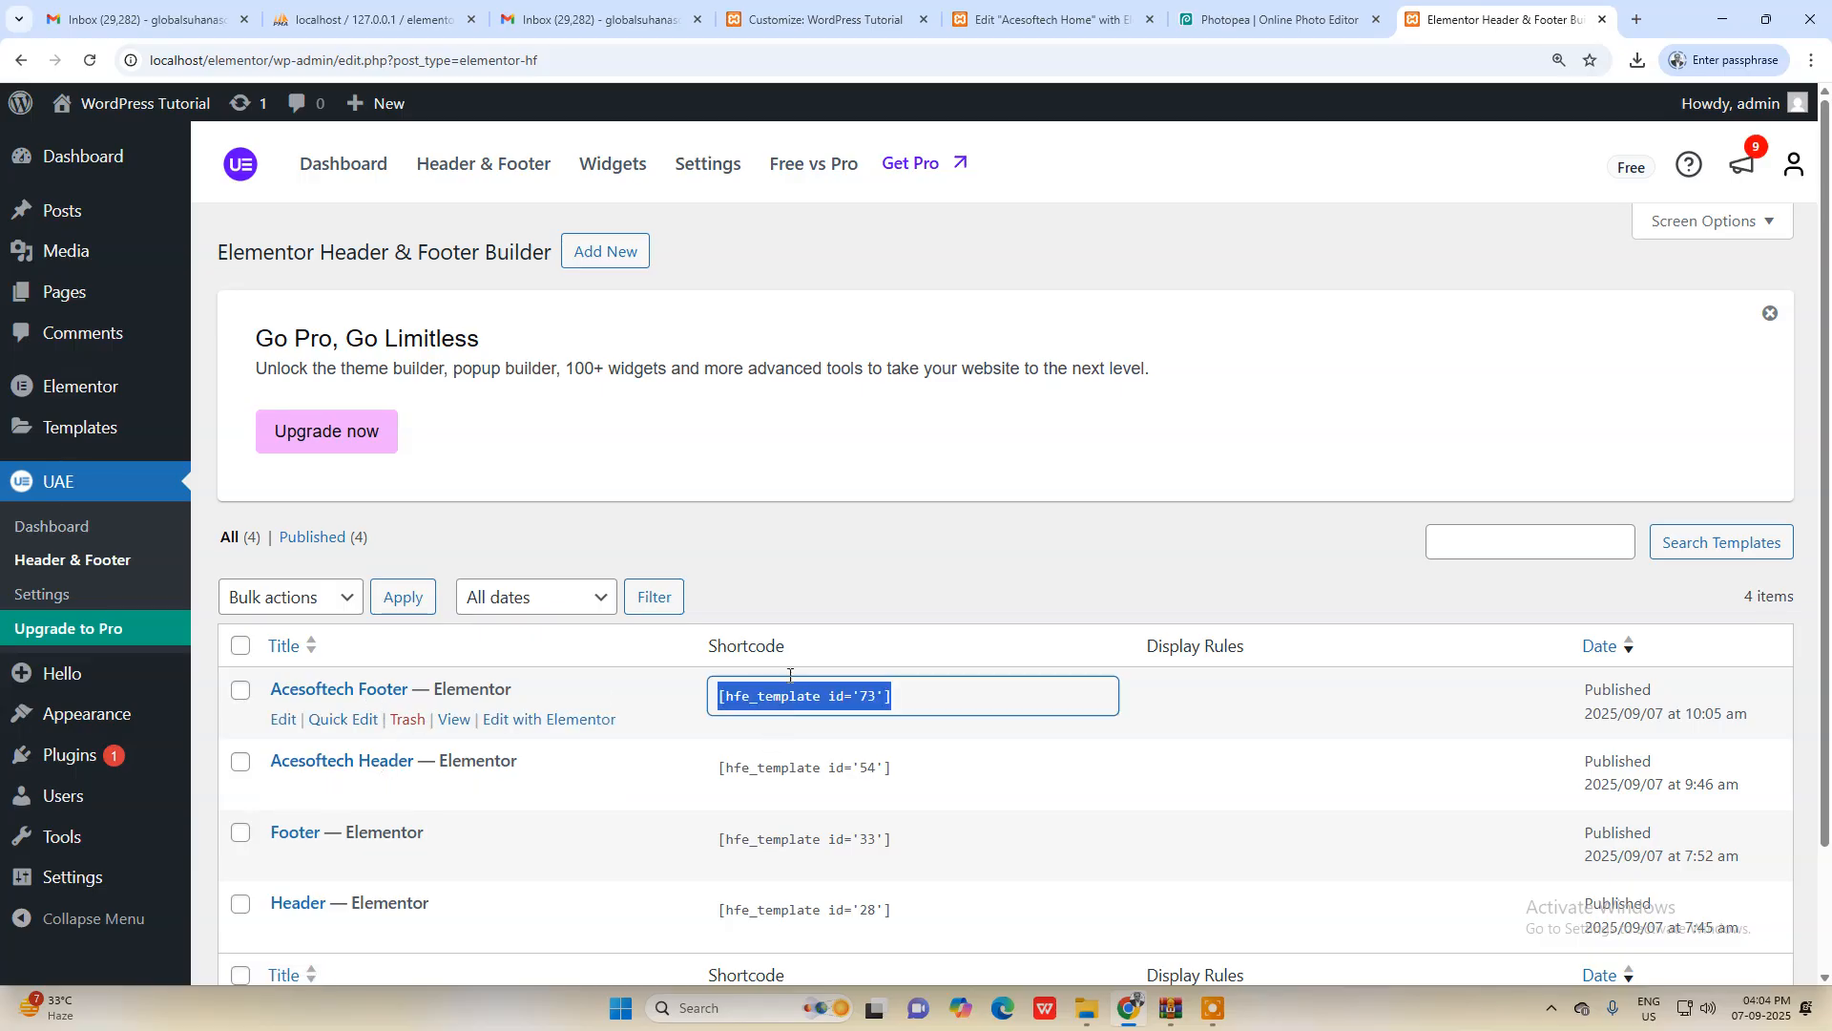
Step: Return to the Elementor page, paste [hfe_template id='73'] into the Shortcode widget, and apply the change
left_click(1050, 19)
scroll(1030, 501, "down", 1)
scroll(1021, 506, "up", 4)
scroll(1013, 513, "down", 4)
key("ctrl+v")
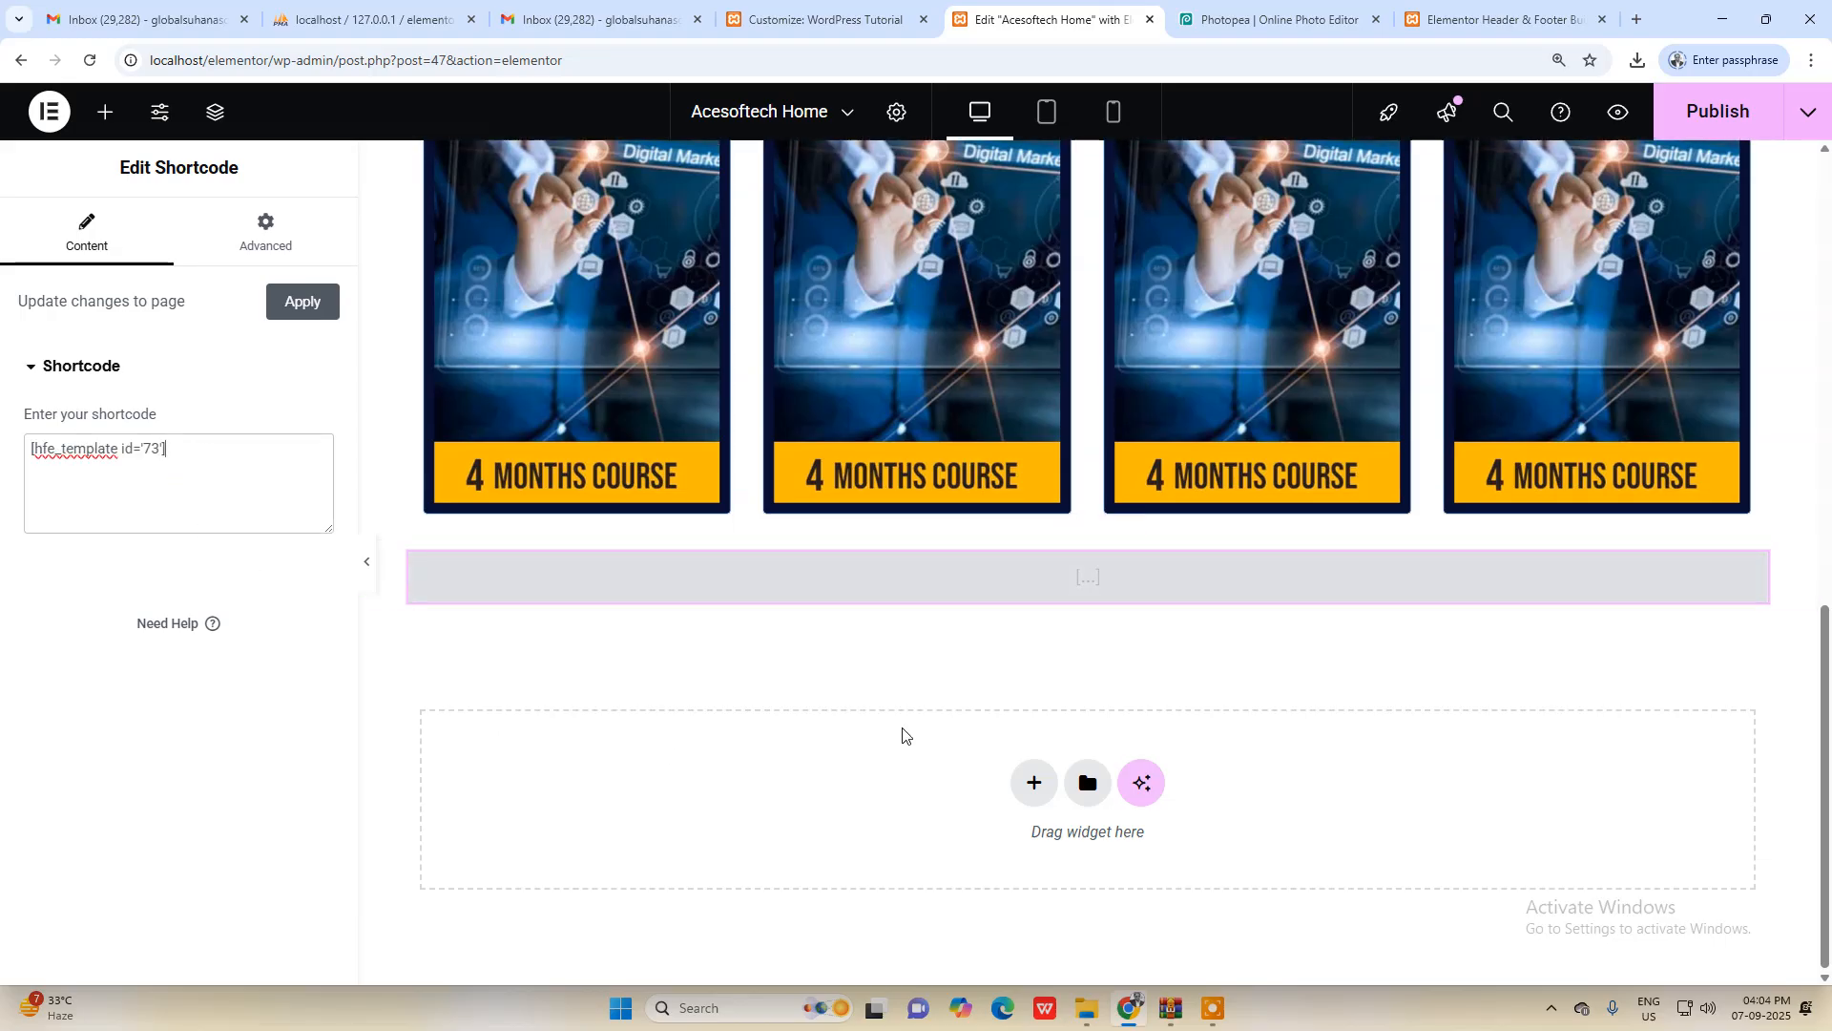
left_click(106, 603)
left_click(302, 301)
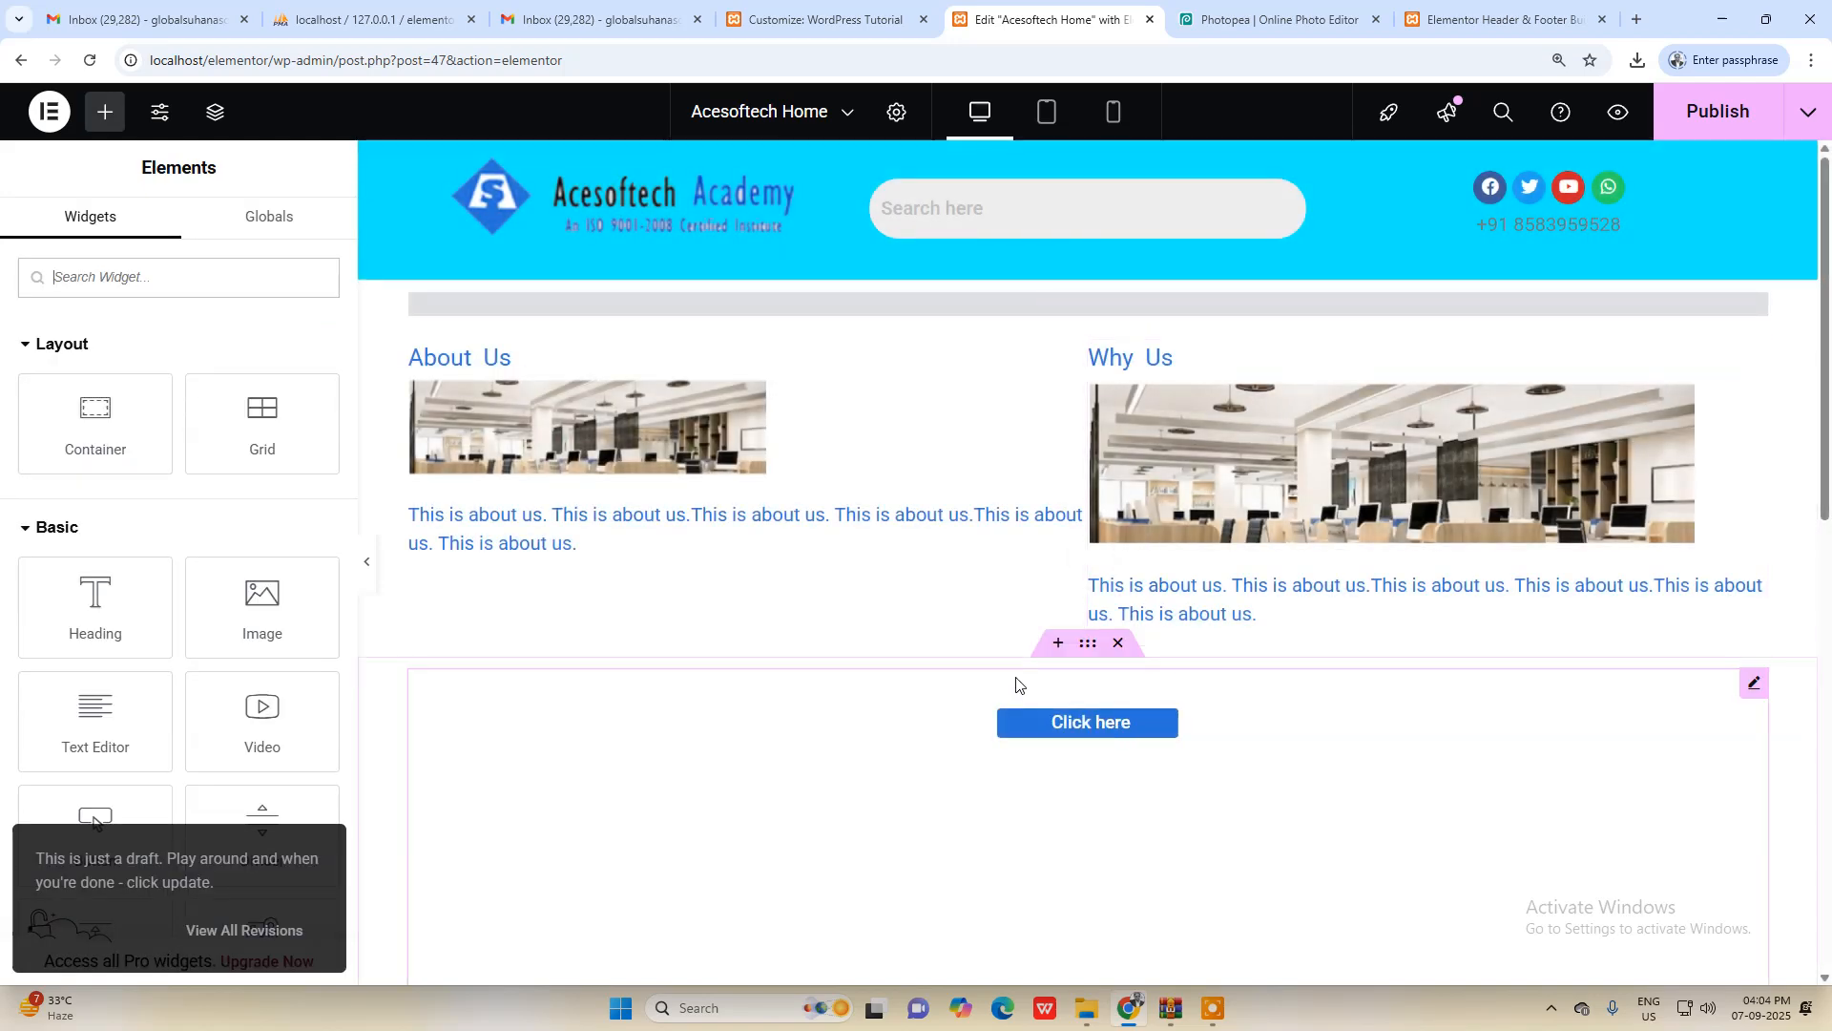
Step: Check the footer Shortcode widget below the course cards and publish the Acesoftech Home page
scroll(951, 634, "down", 5)
scroll(952, 637, "down", 6)
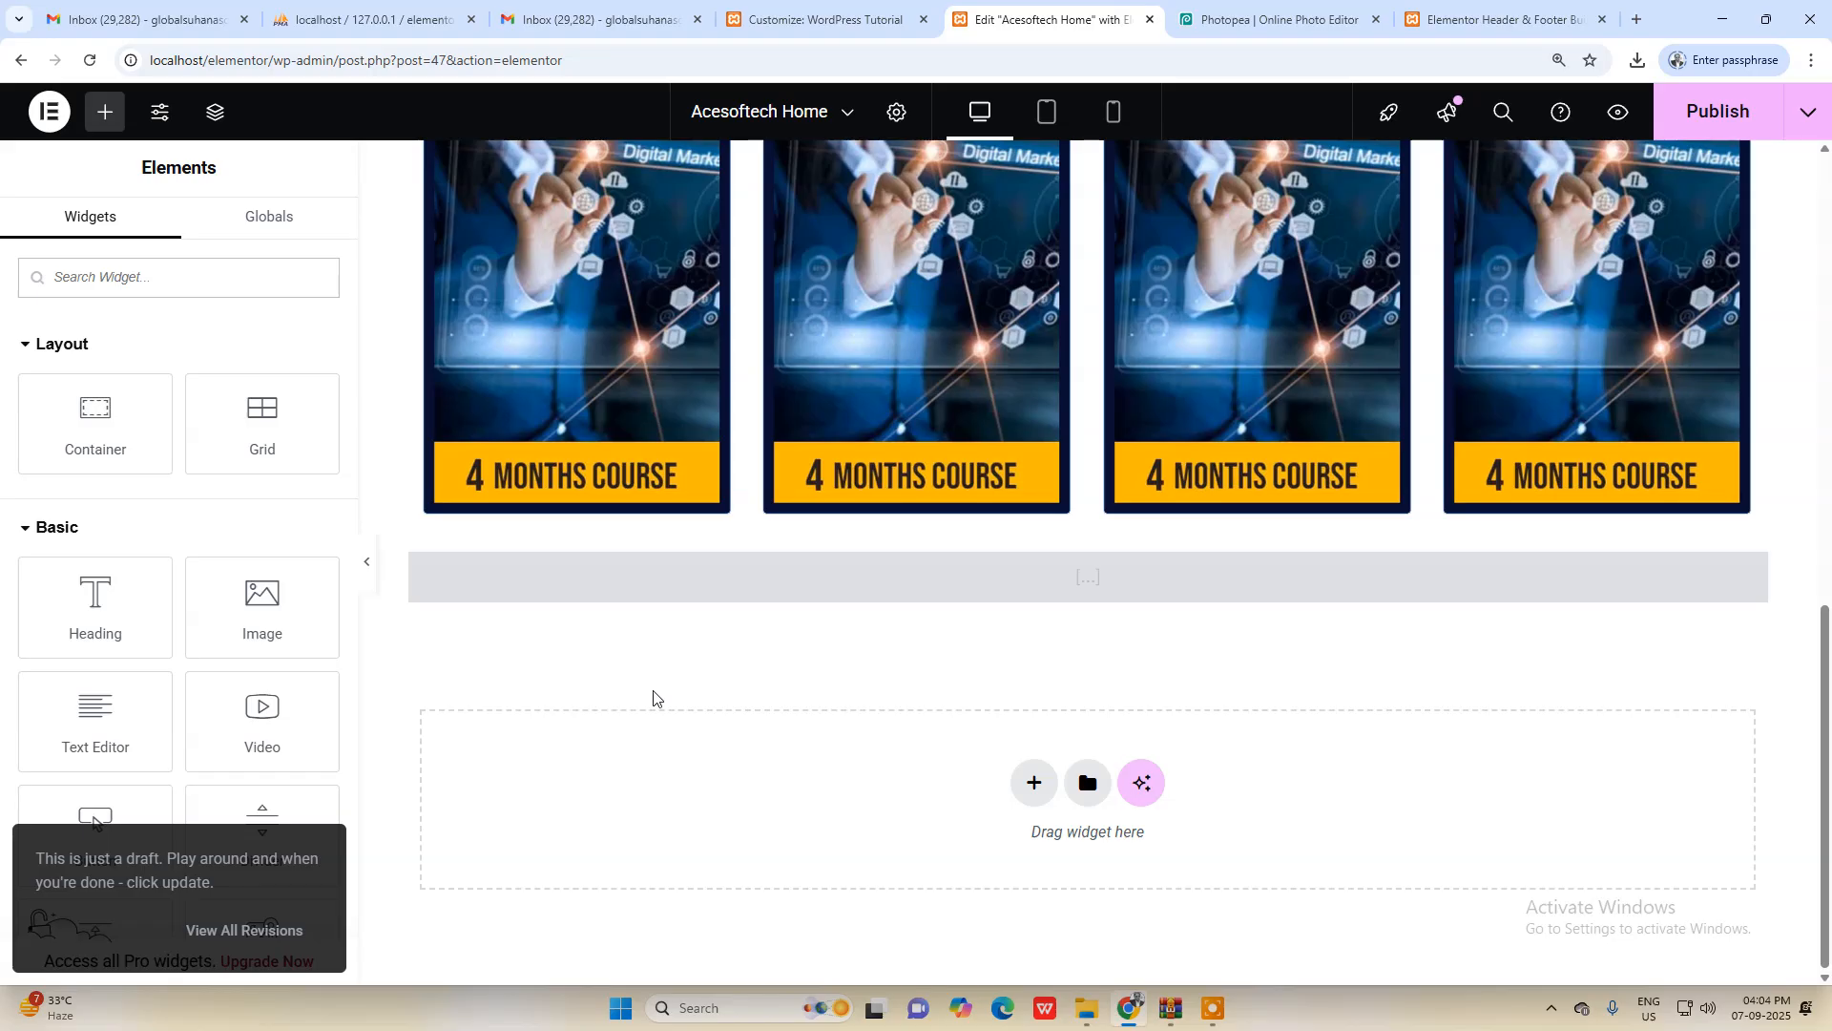
left_click(624, 593)
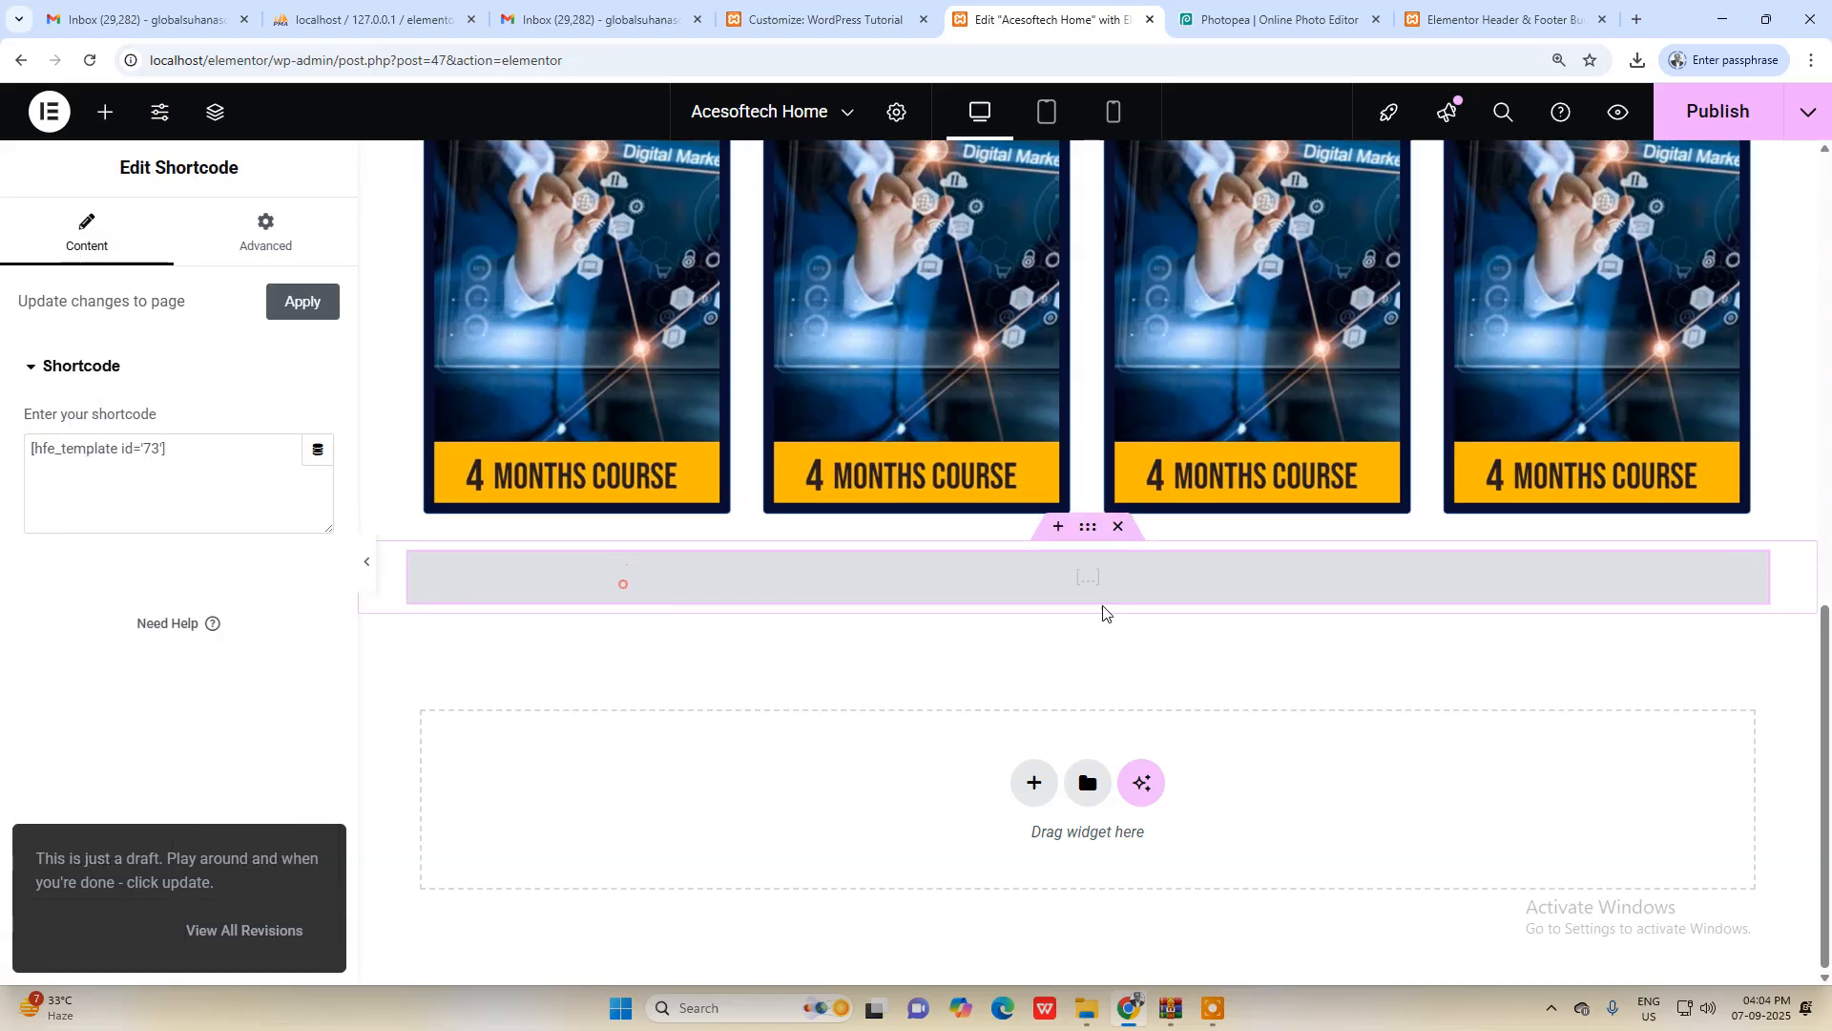
left_click(1711, 93)
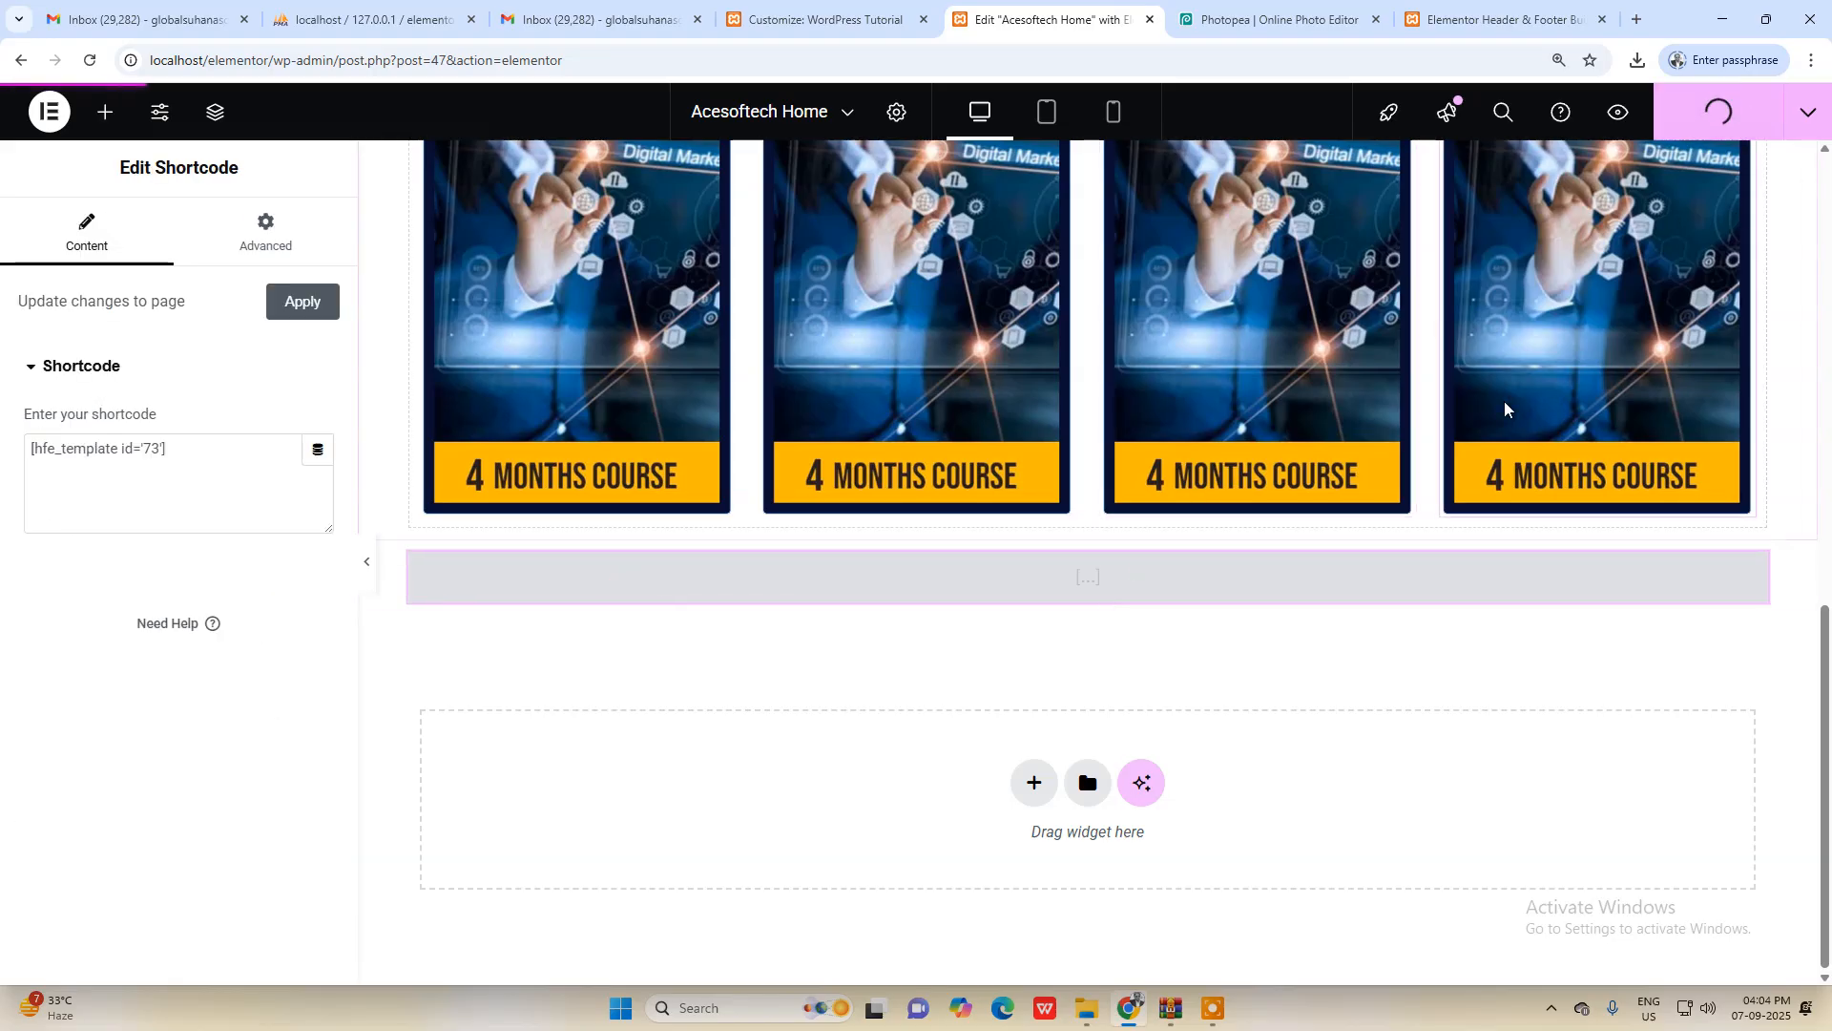
Step: View the Acesoftech Footer template from the header and footer template list, and return to the list
left_click(1489, 19)
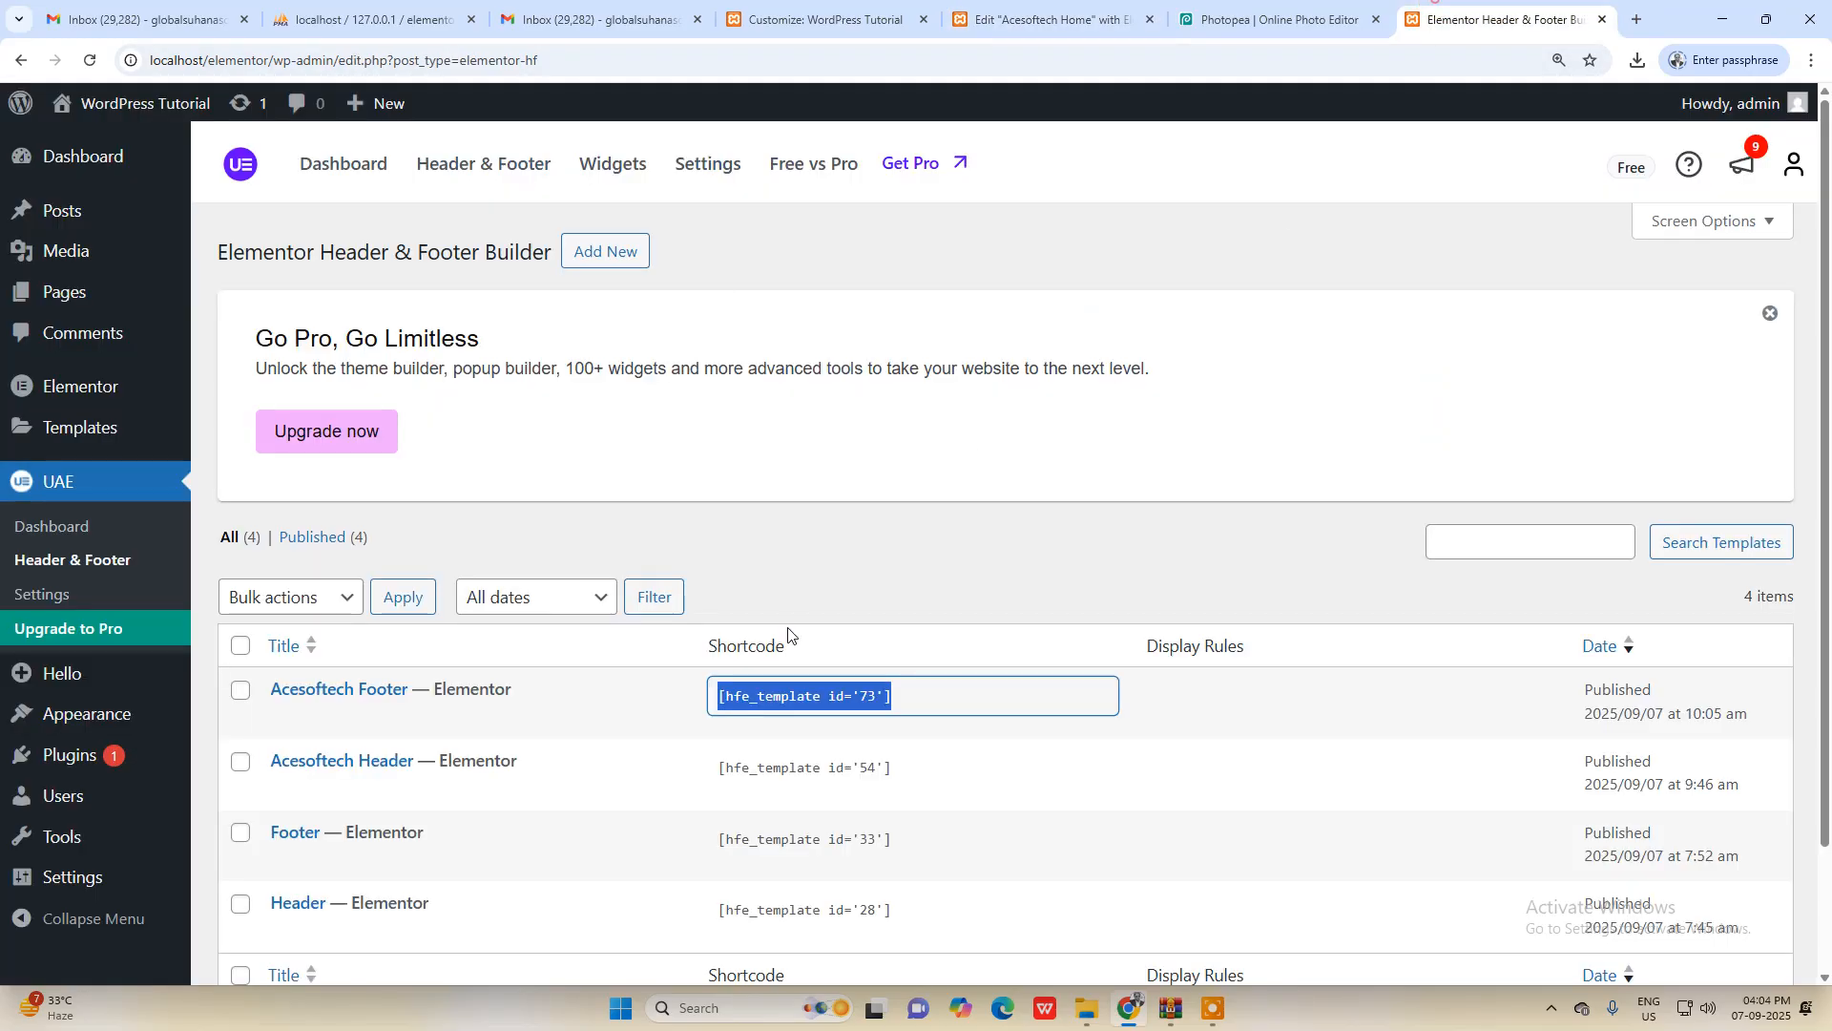
left_click(681, 683)
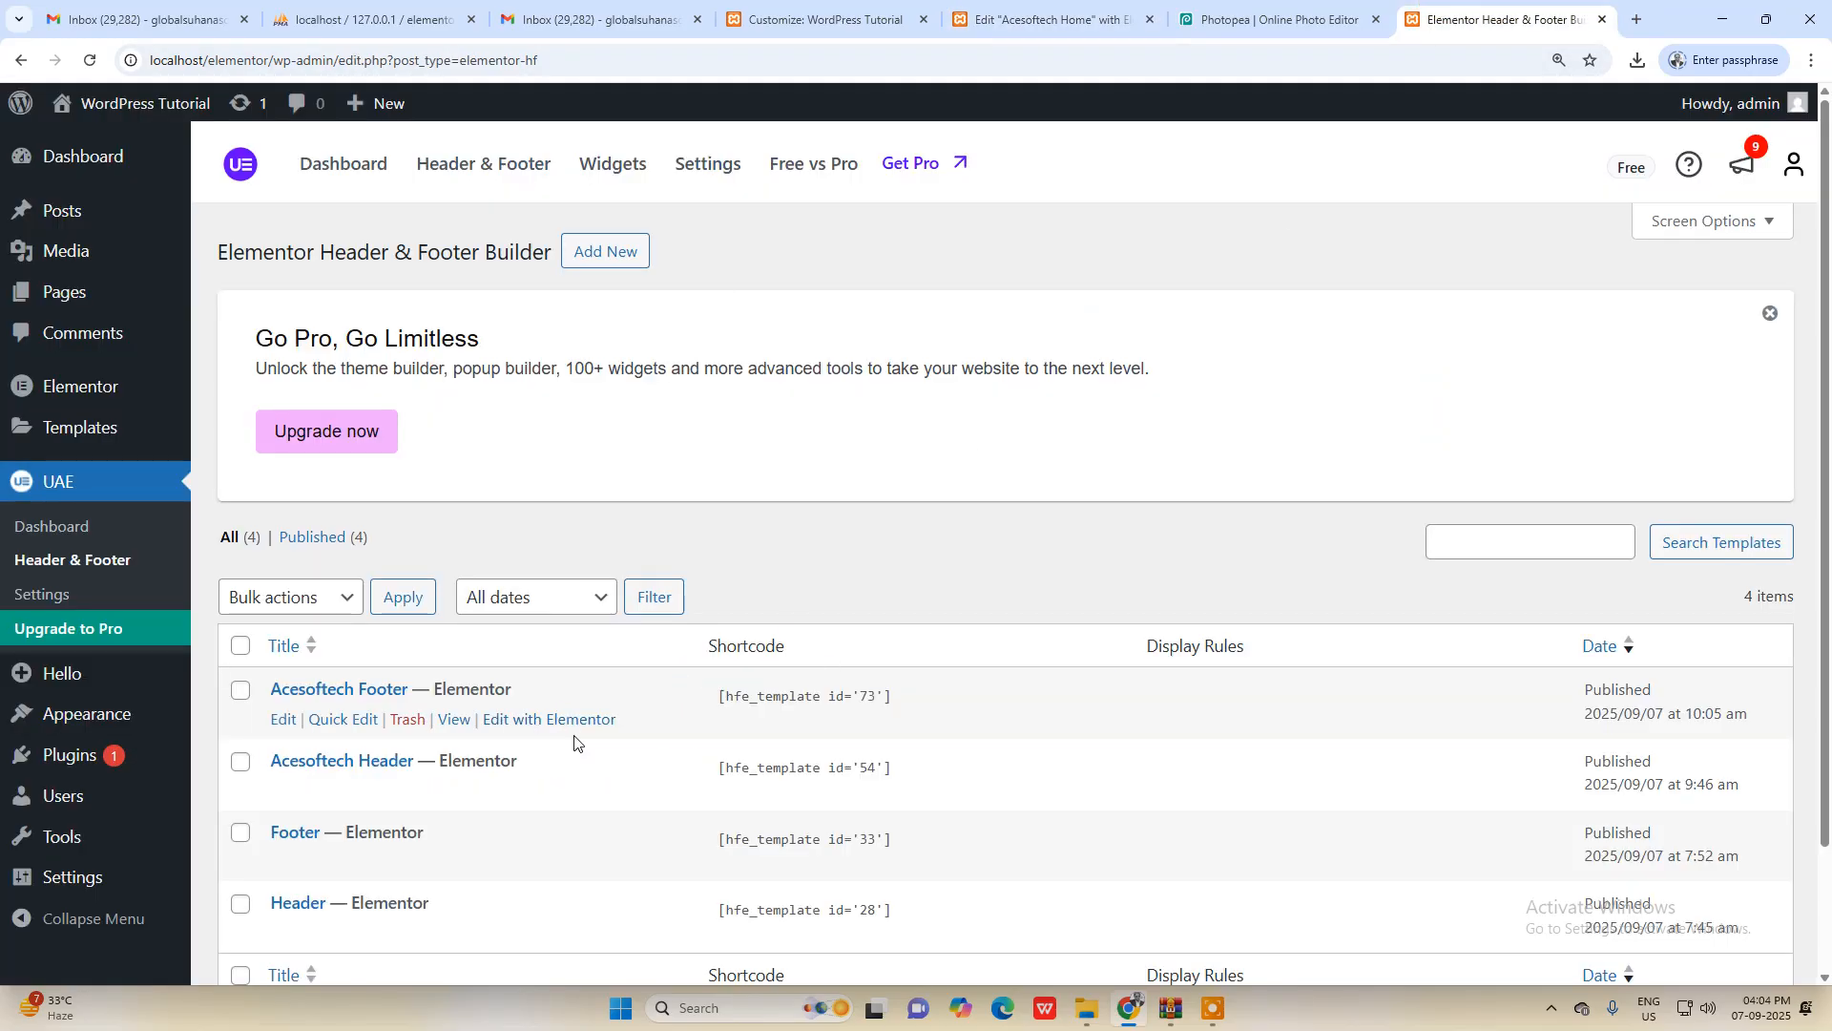
left_click(455, 719)
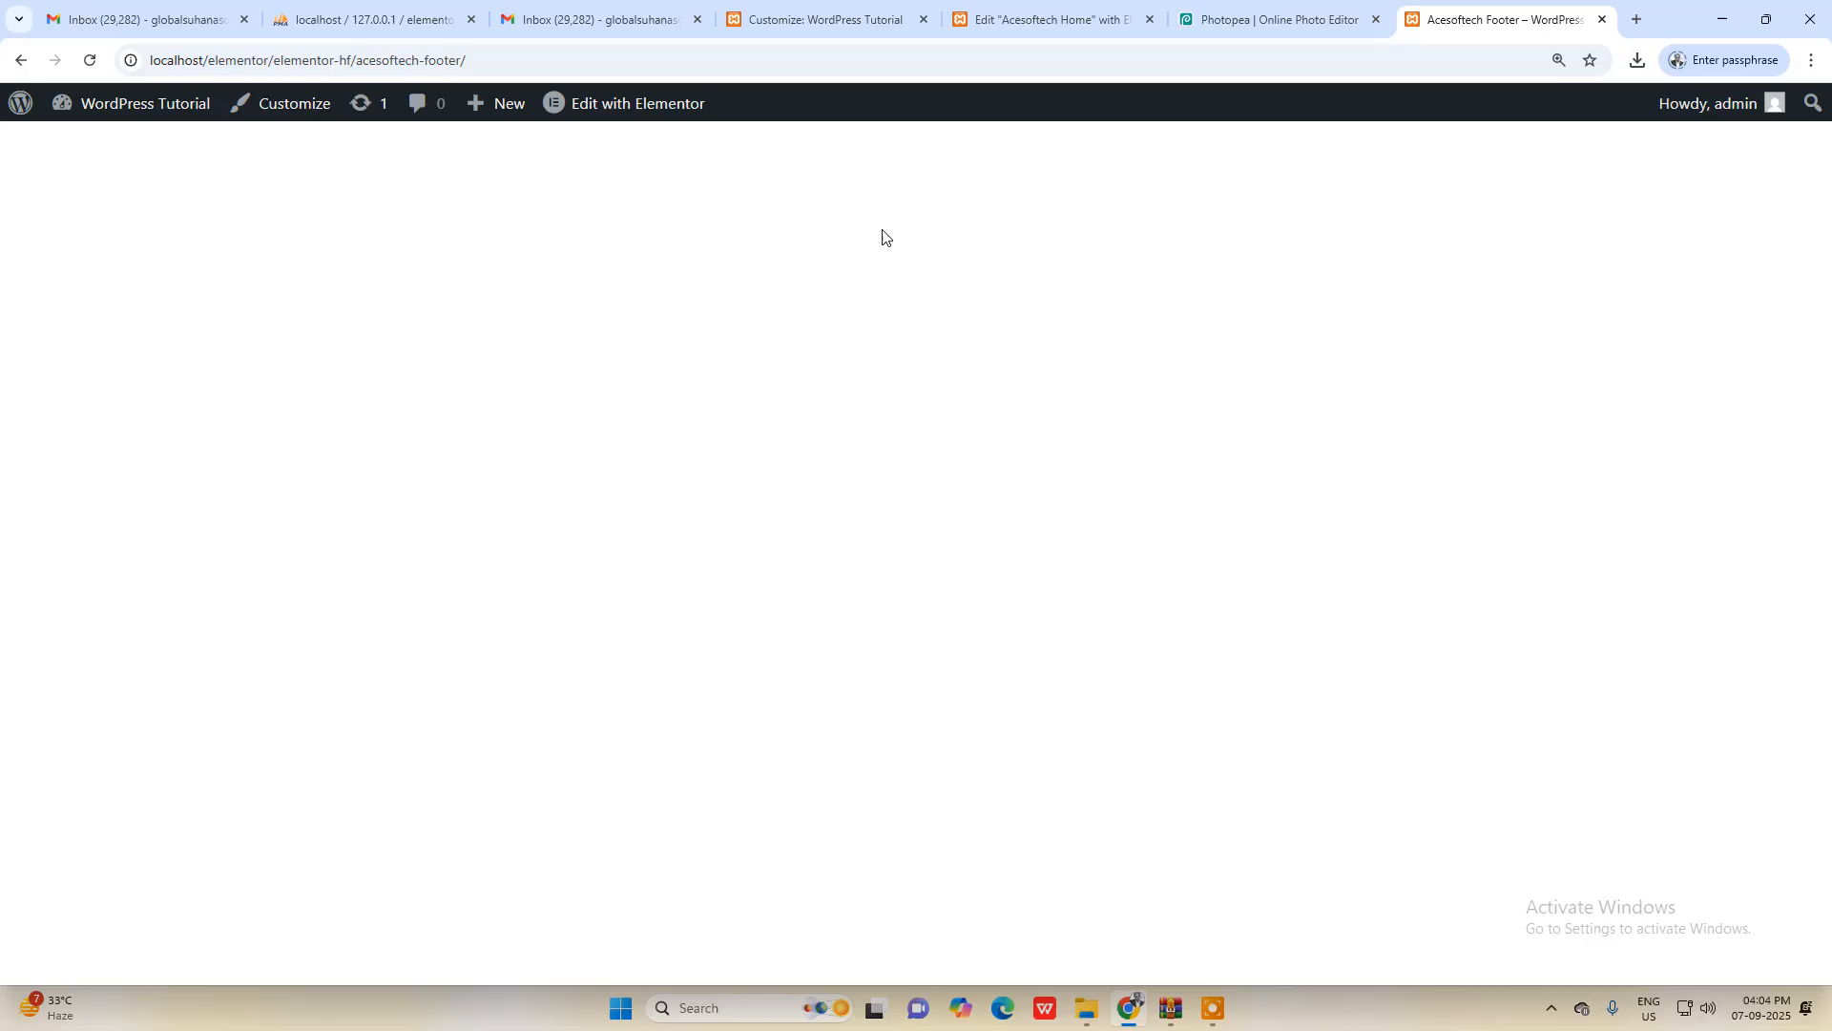
left_click(21, 60)
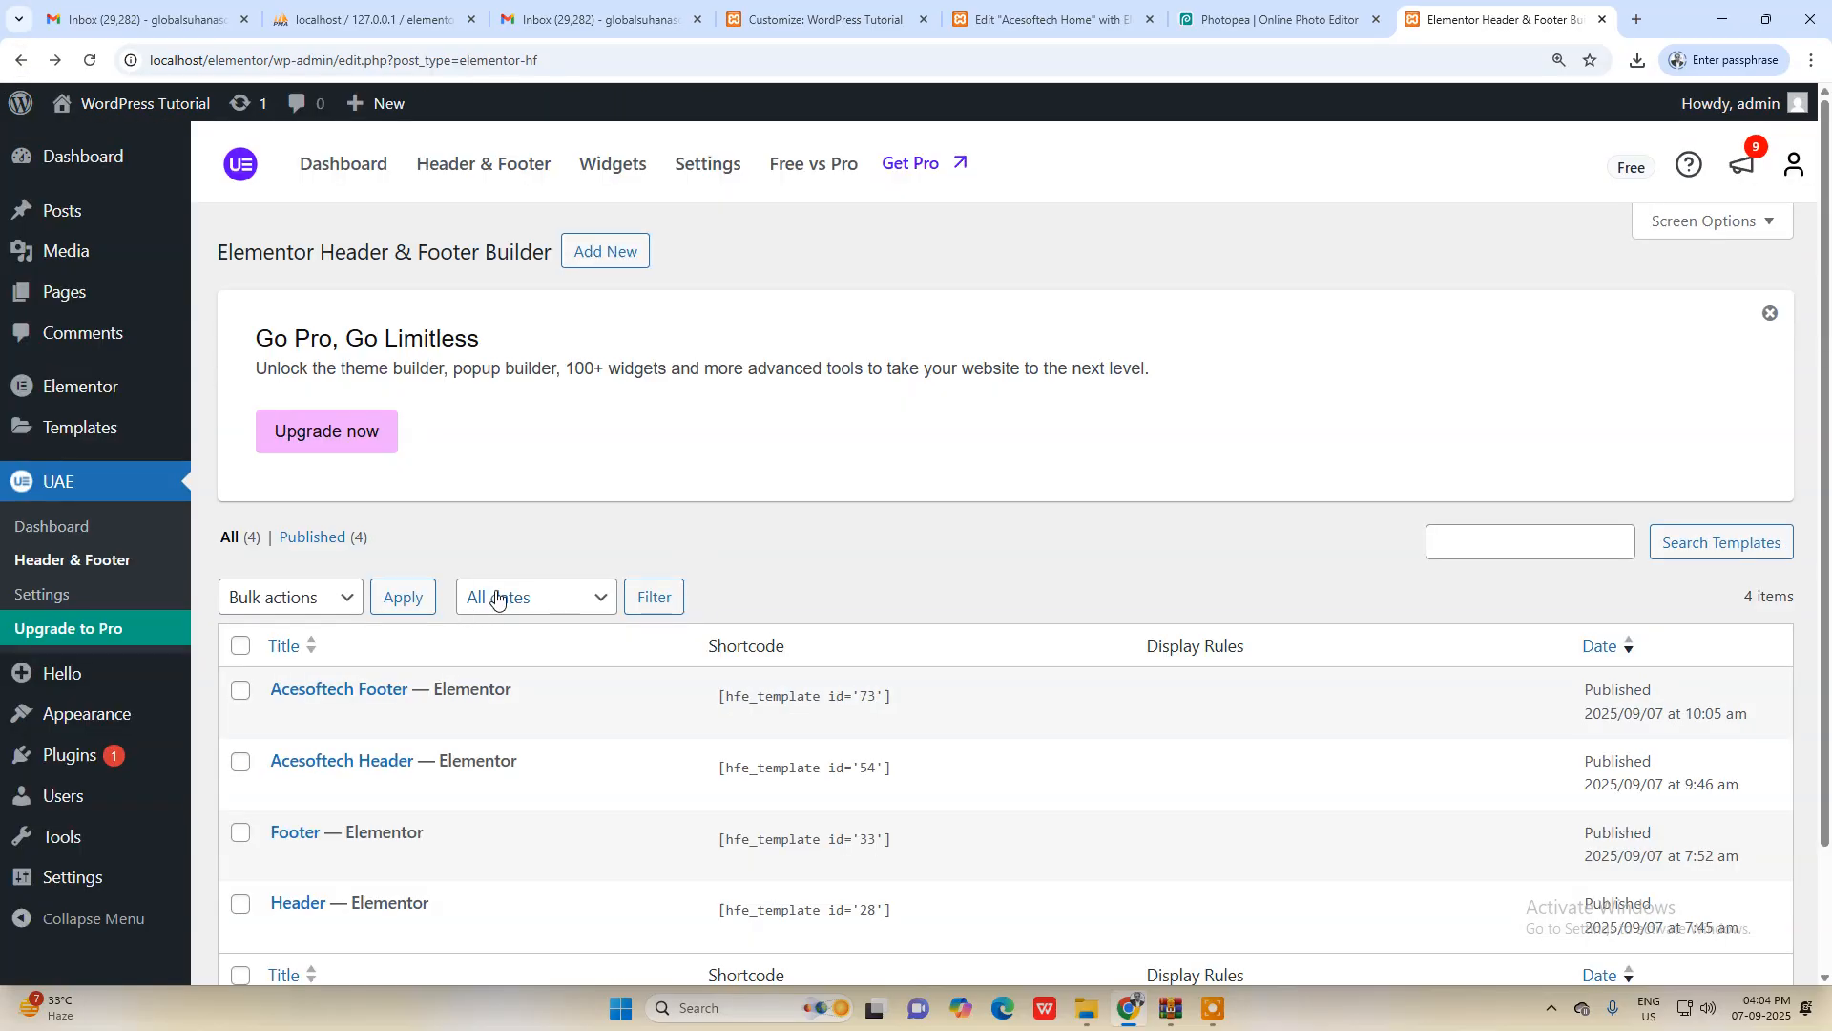
Step: Copy the shortcode of the template titled Footer from the Elementor Header & Footer Builder list
scroll(496, 597, "down", 3)
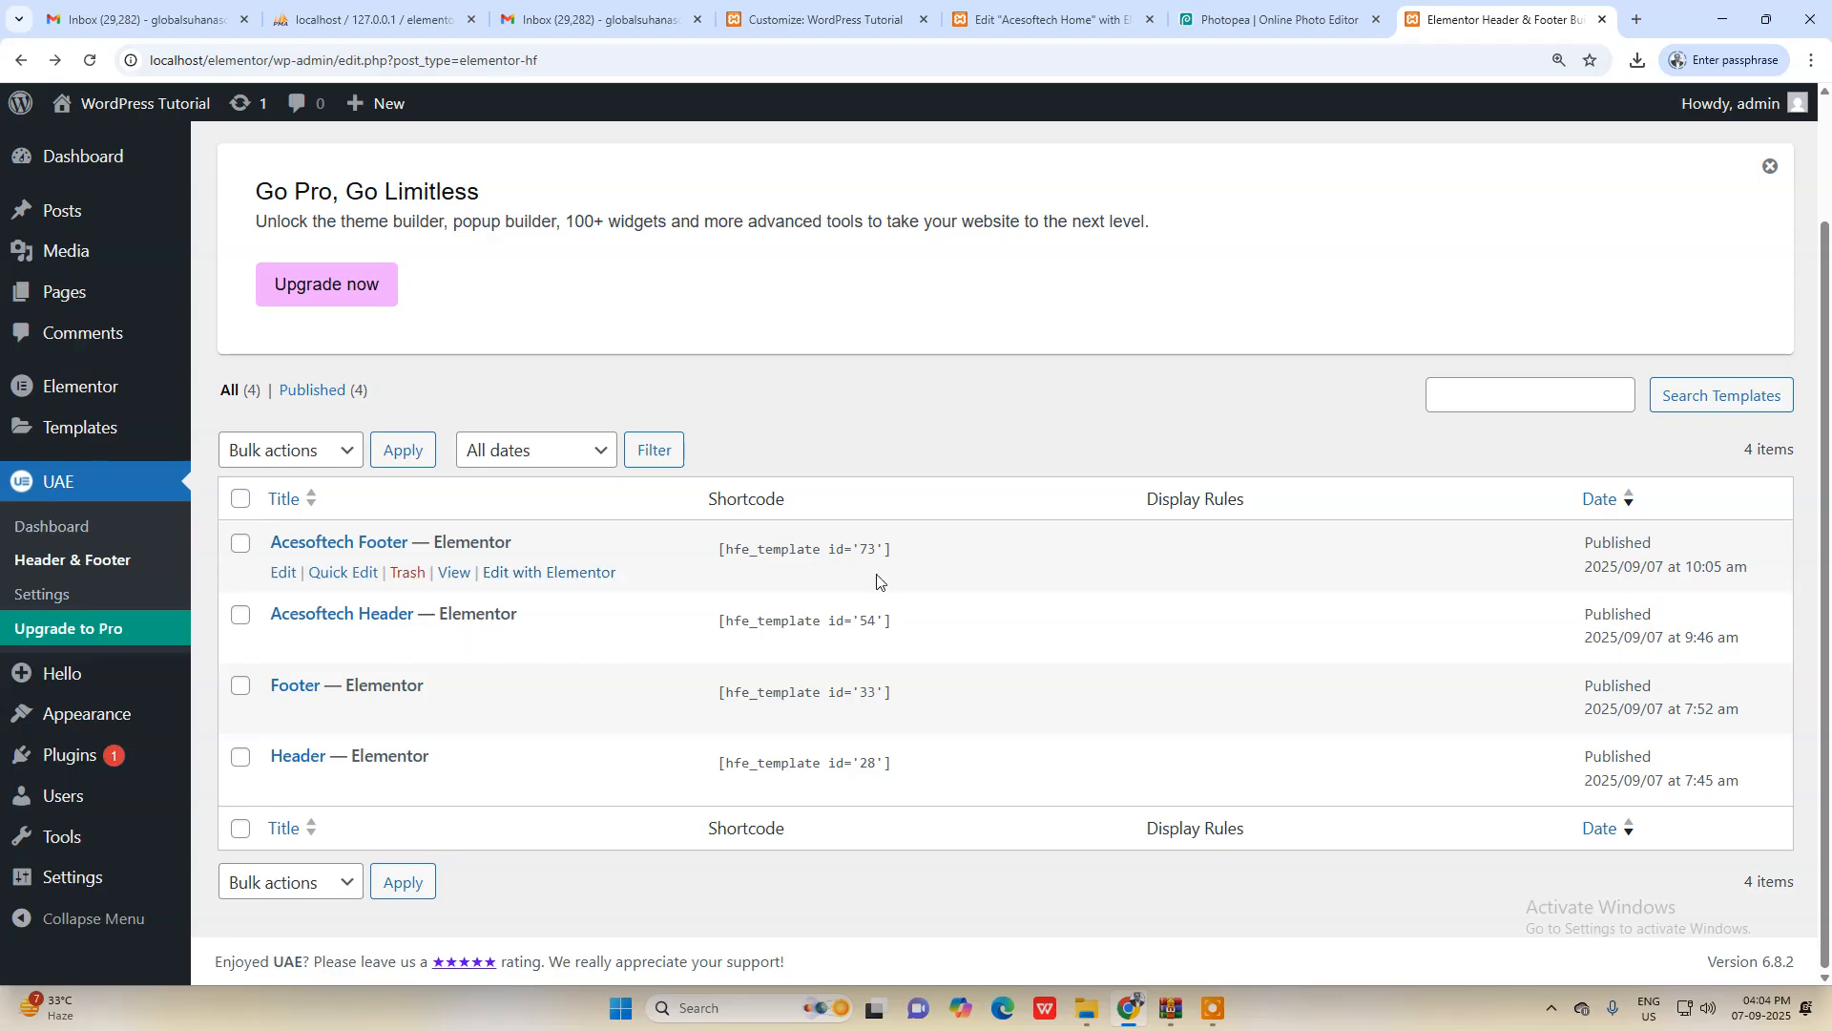
left_click(793, 557)
left_click(971, 556)
left_click(1210, 563)
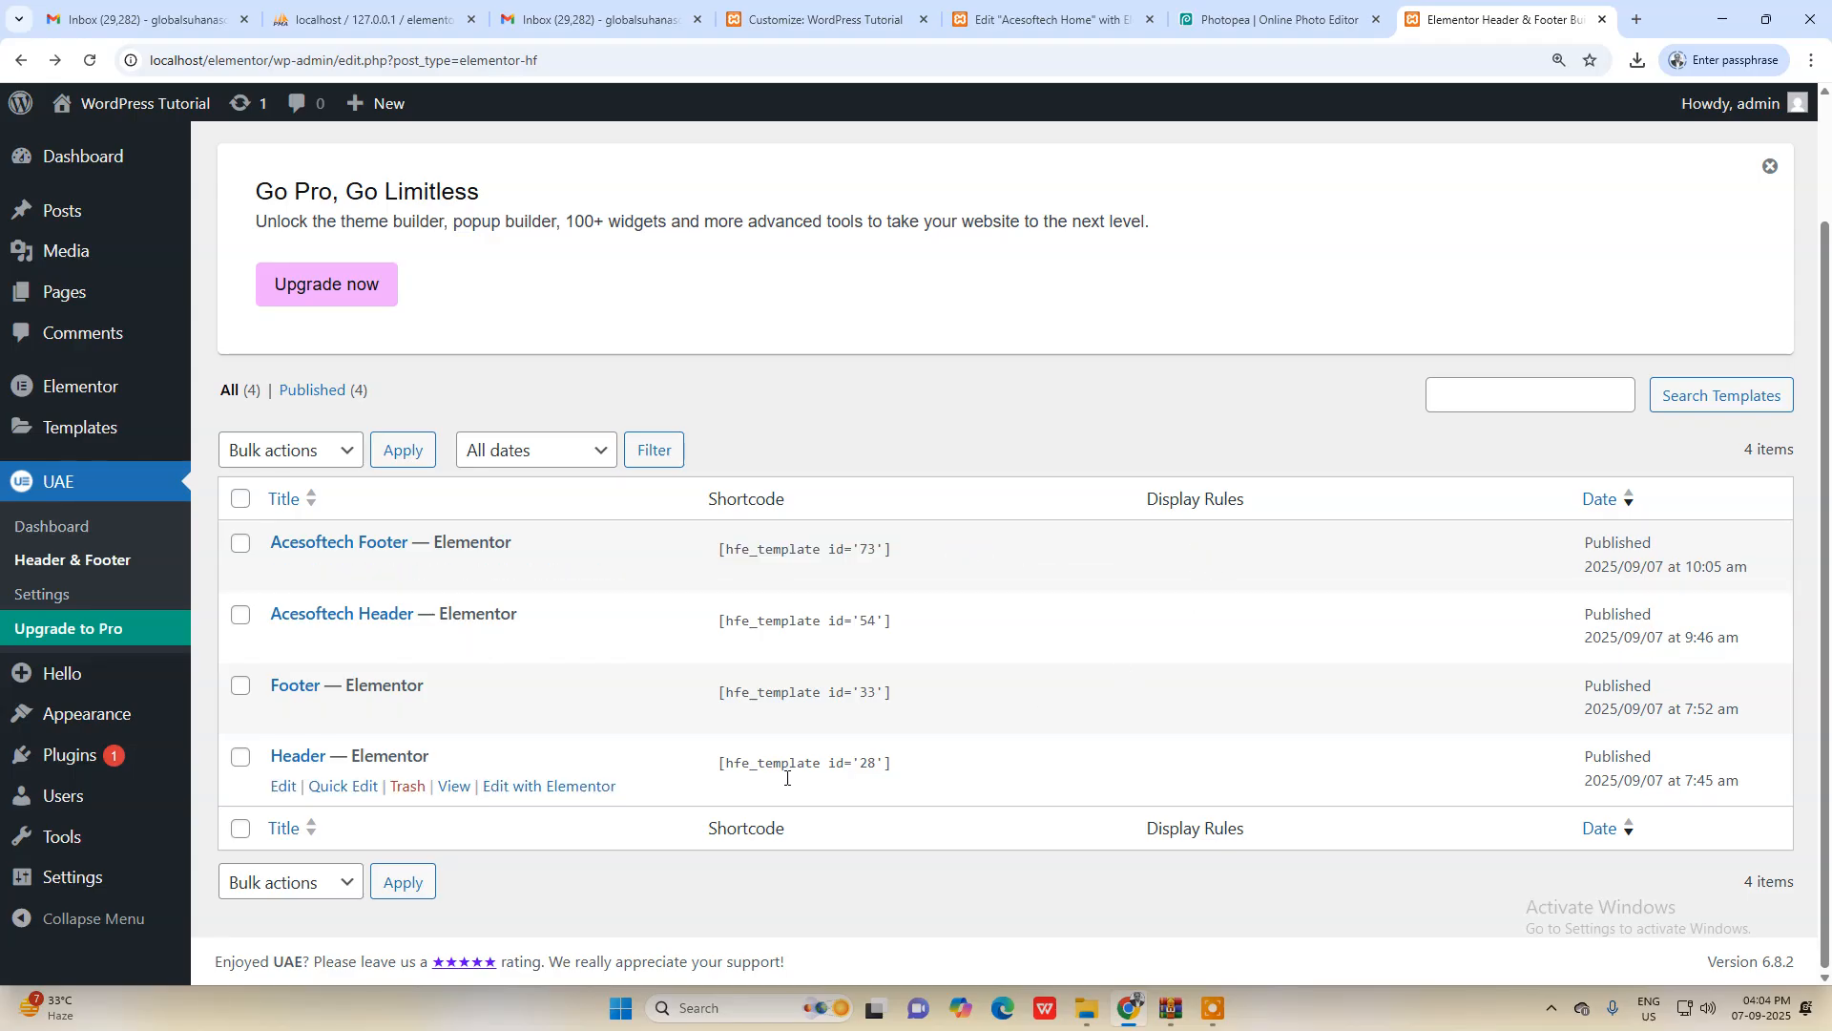
left_click(770, 689)
key("ctrl+c")
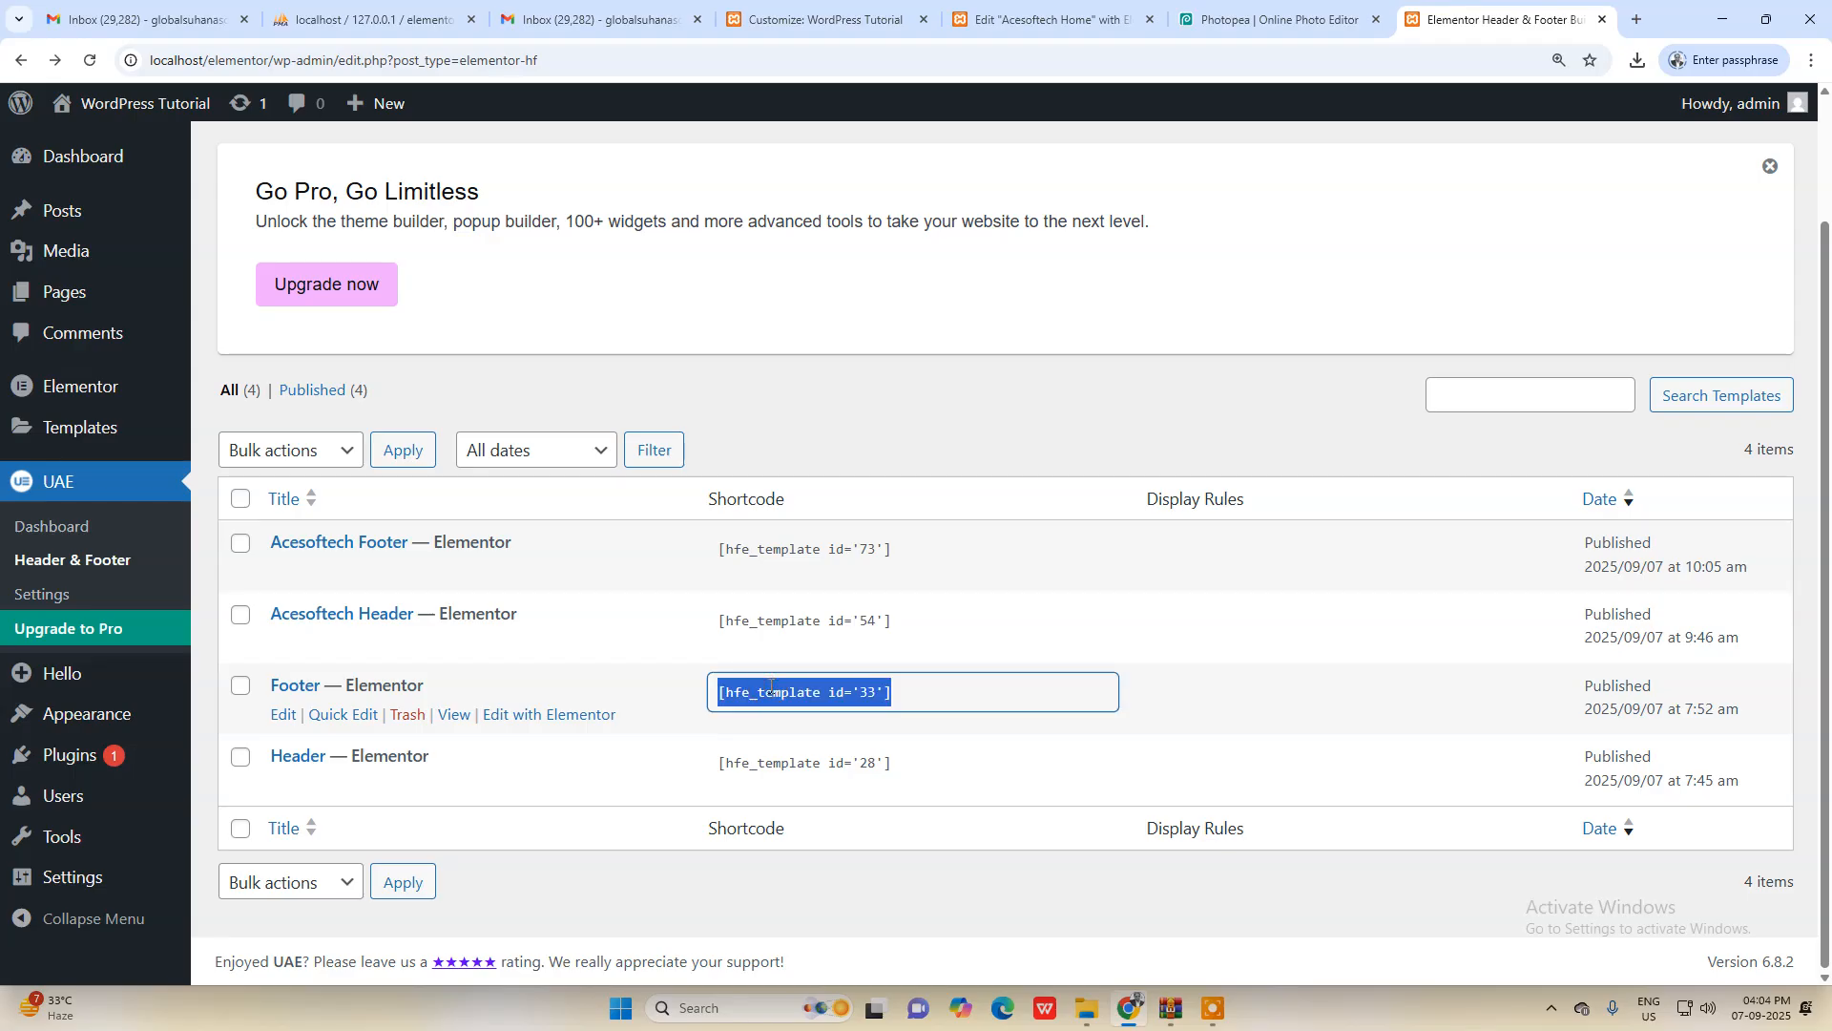
Step: Replace the Shortcode widget's content on the Acesoftech Home page with [hfe_template id='33'] and publish the page
left_click(1036, 19)
triple_click(127, 467)
key("ctrl+v")
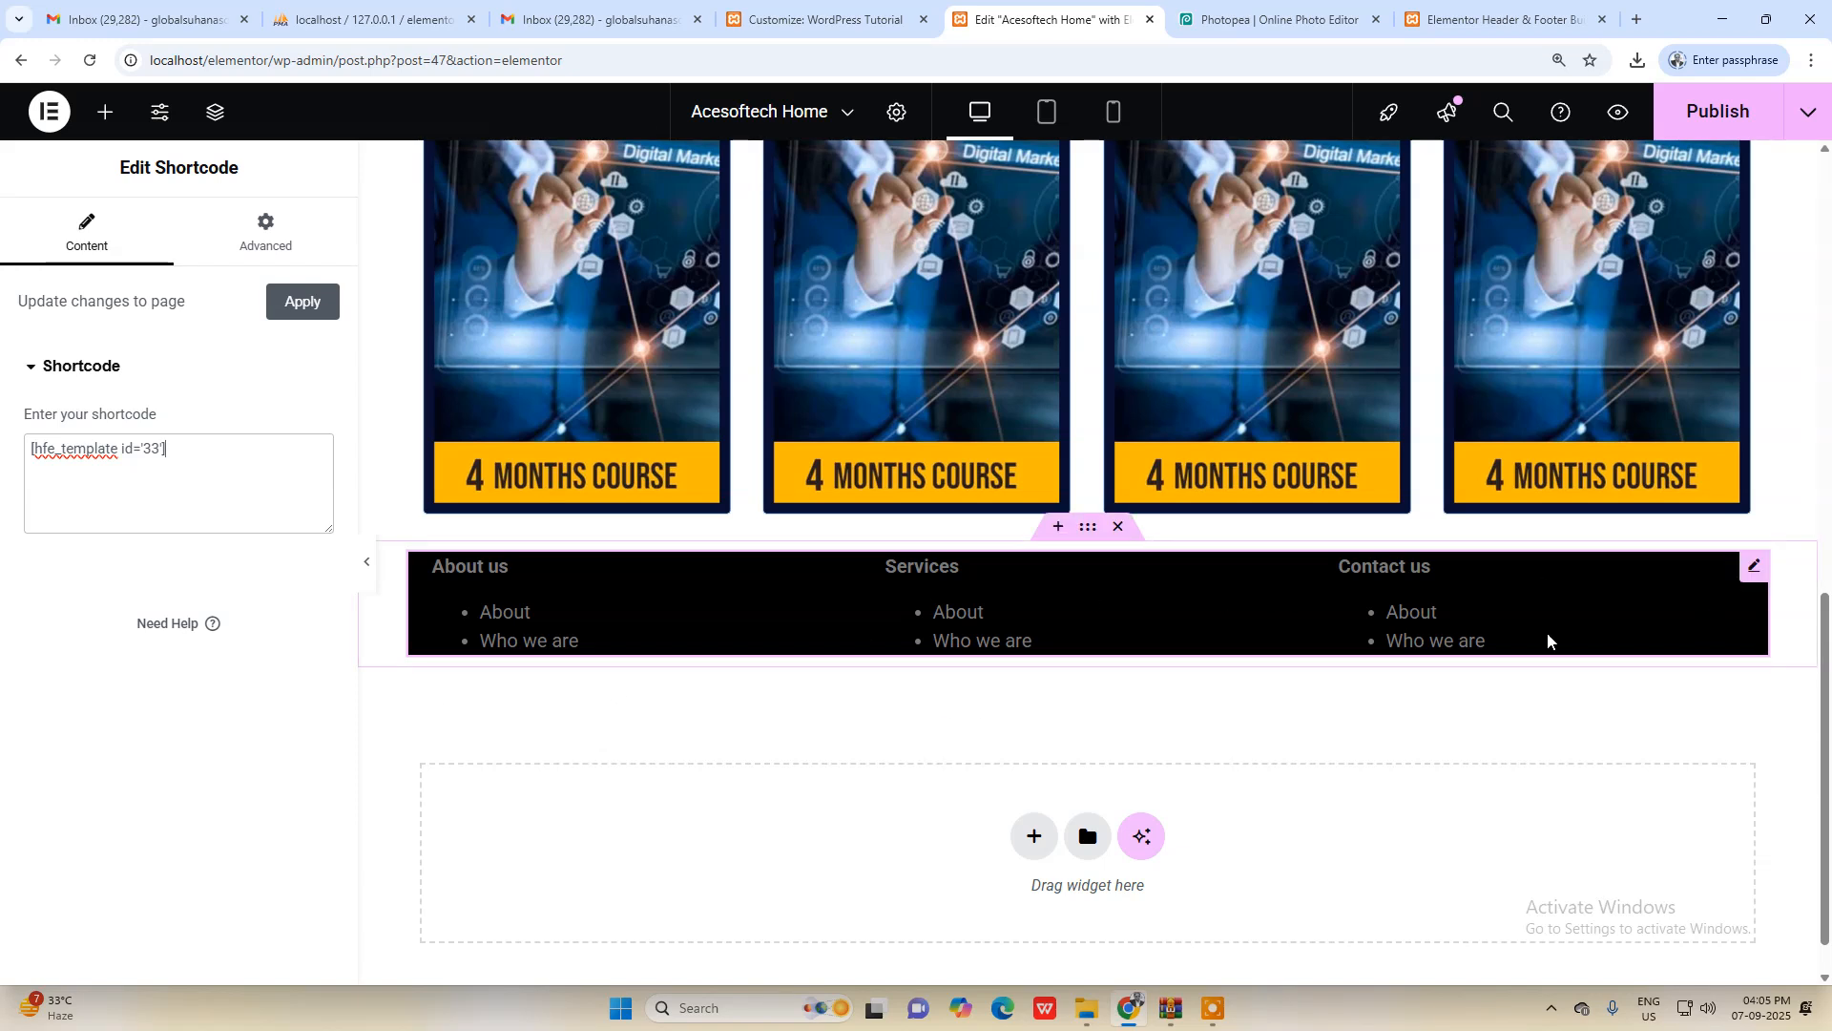
left_click(1746, 119)
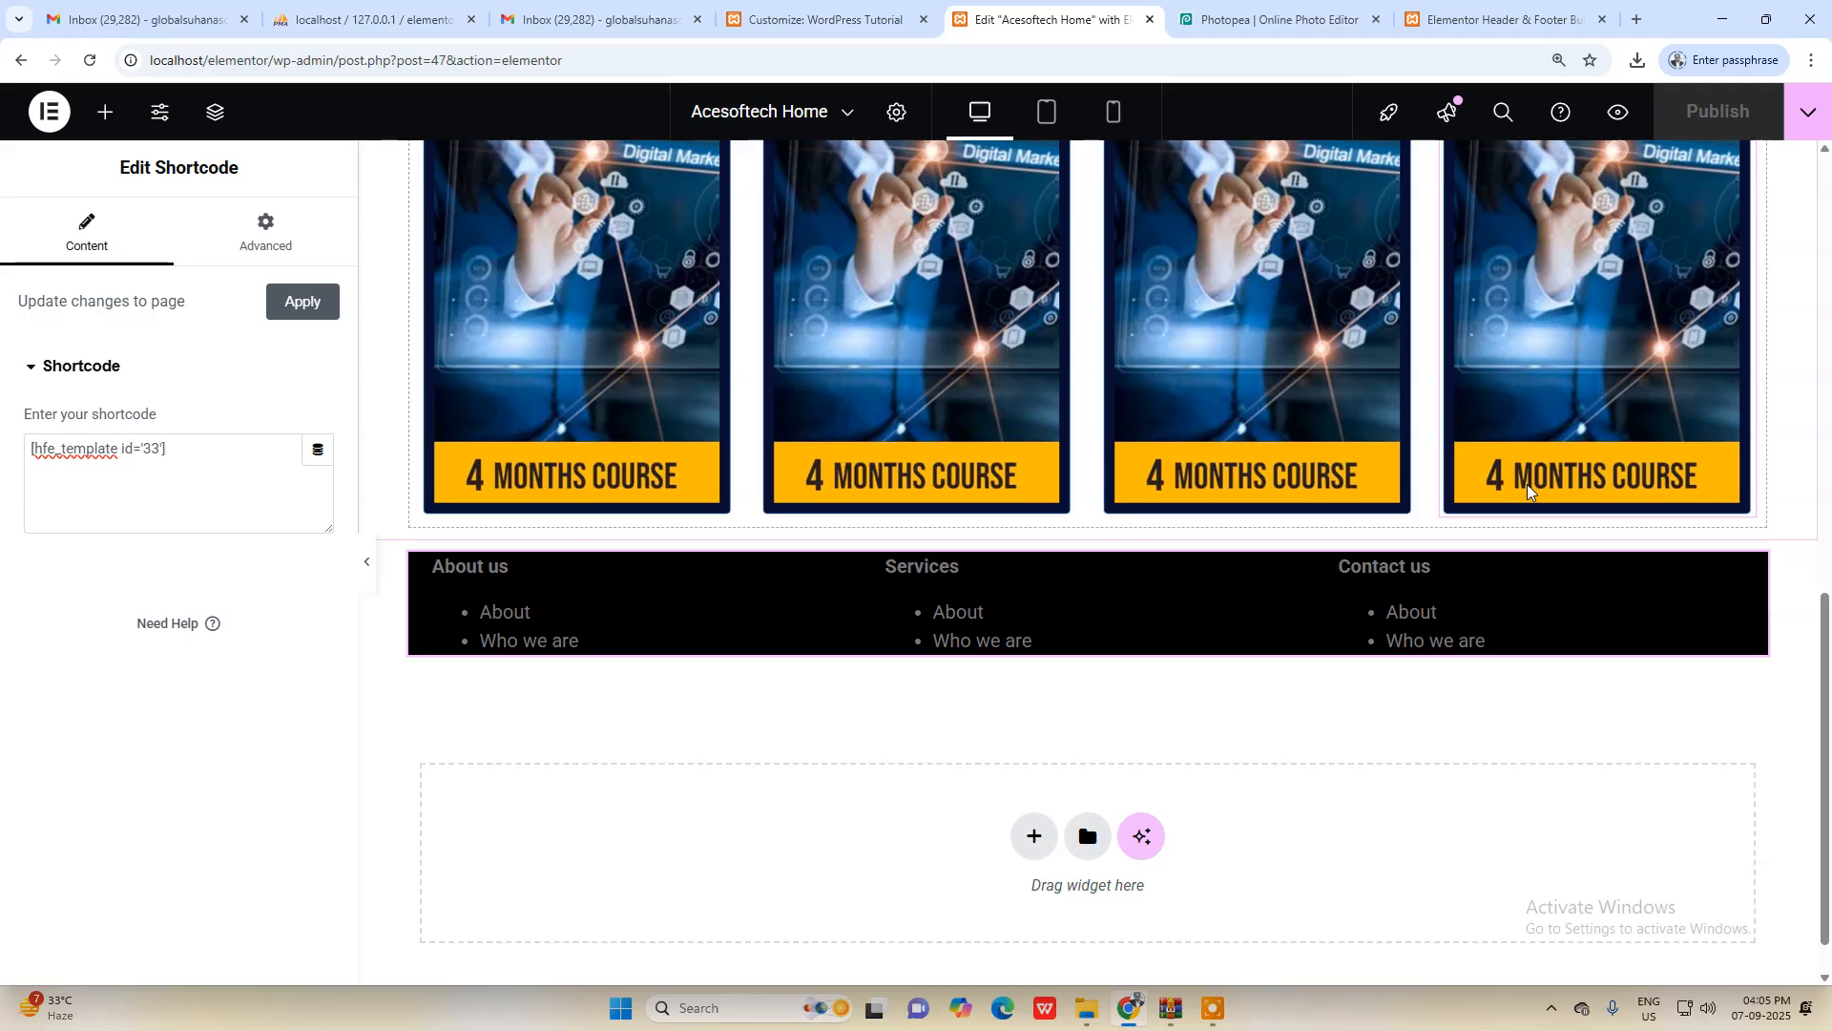
Step: Try setting the Click here button's padding to 0, and undo the change
scroll(1527, 484, "up", 3)
scroll(1527, 487, "up", 3)
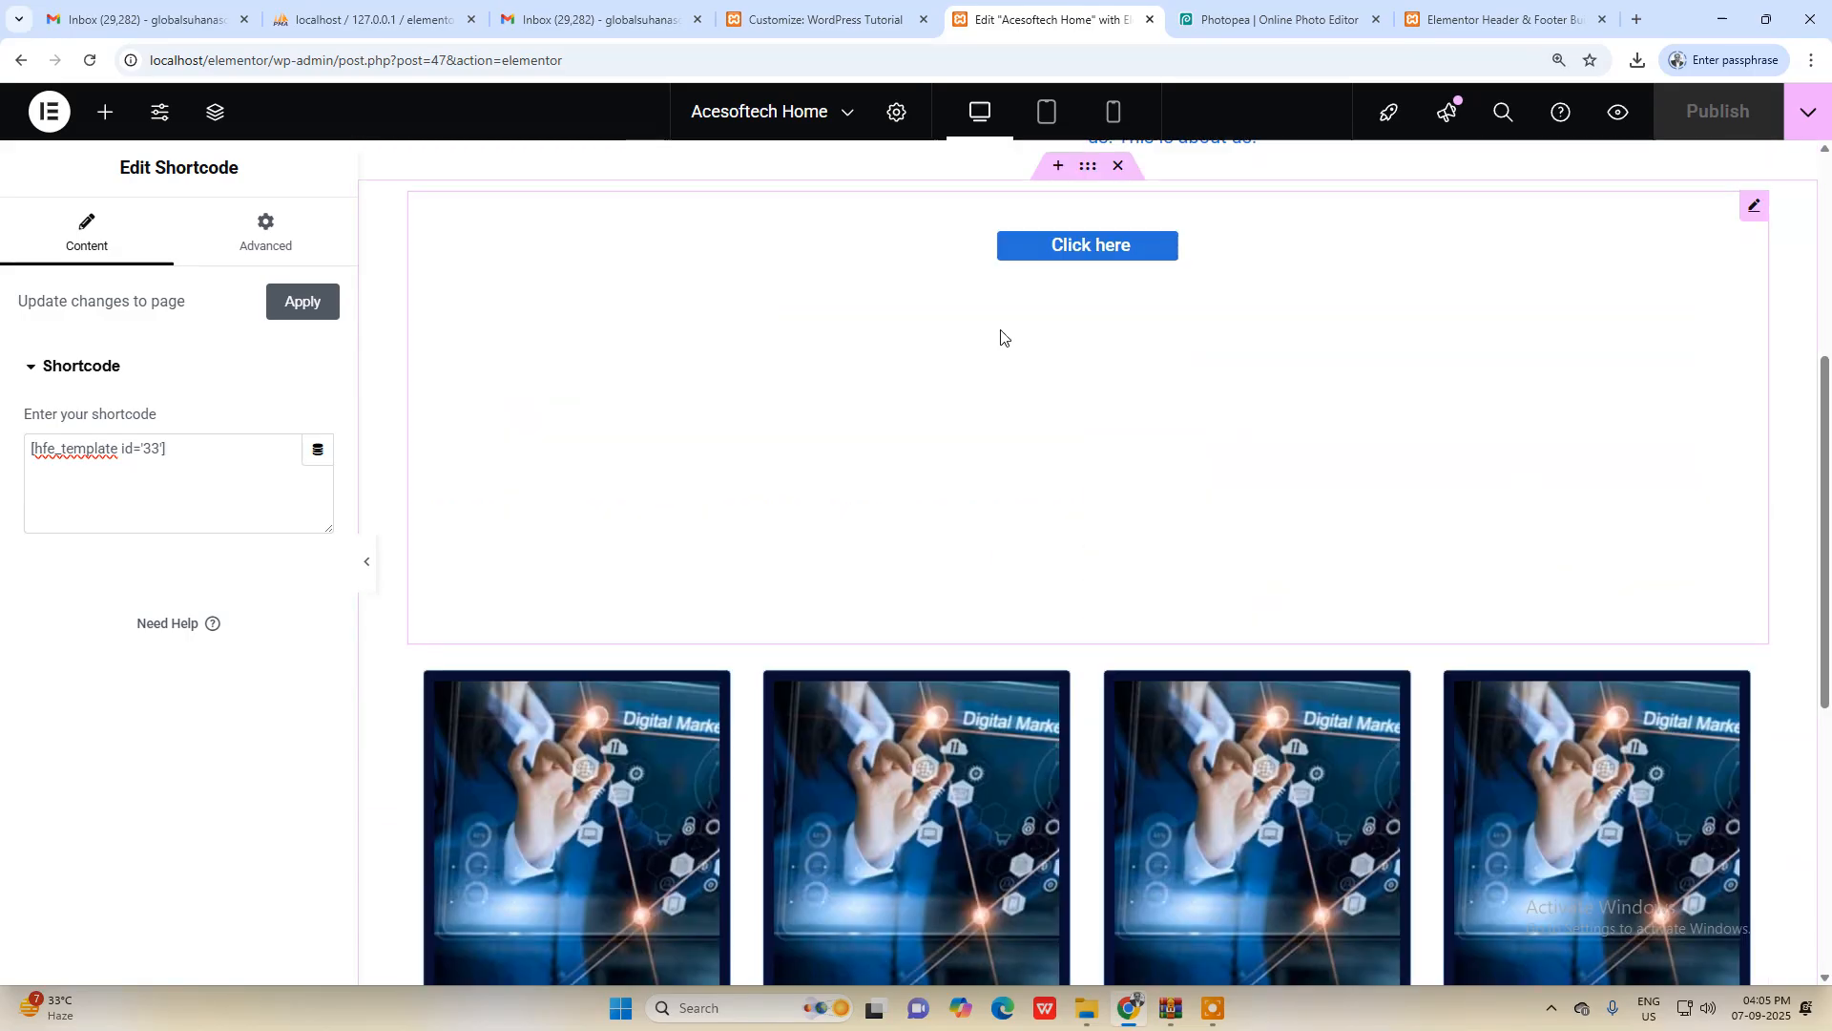
left_click(1000, 332)
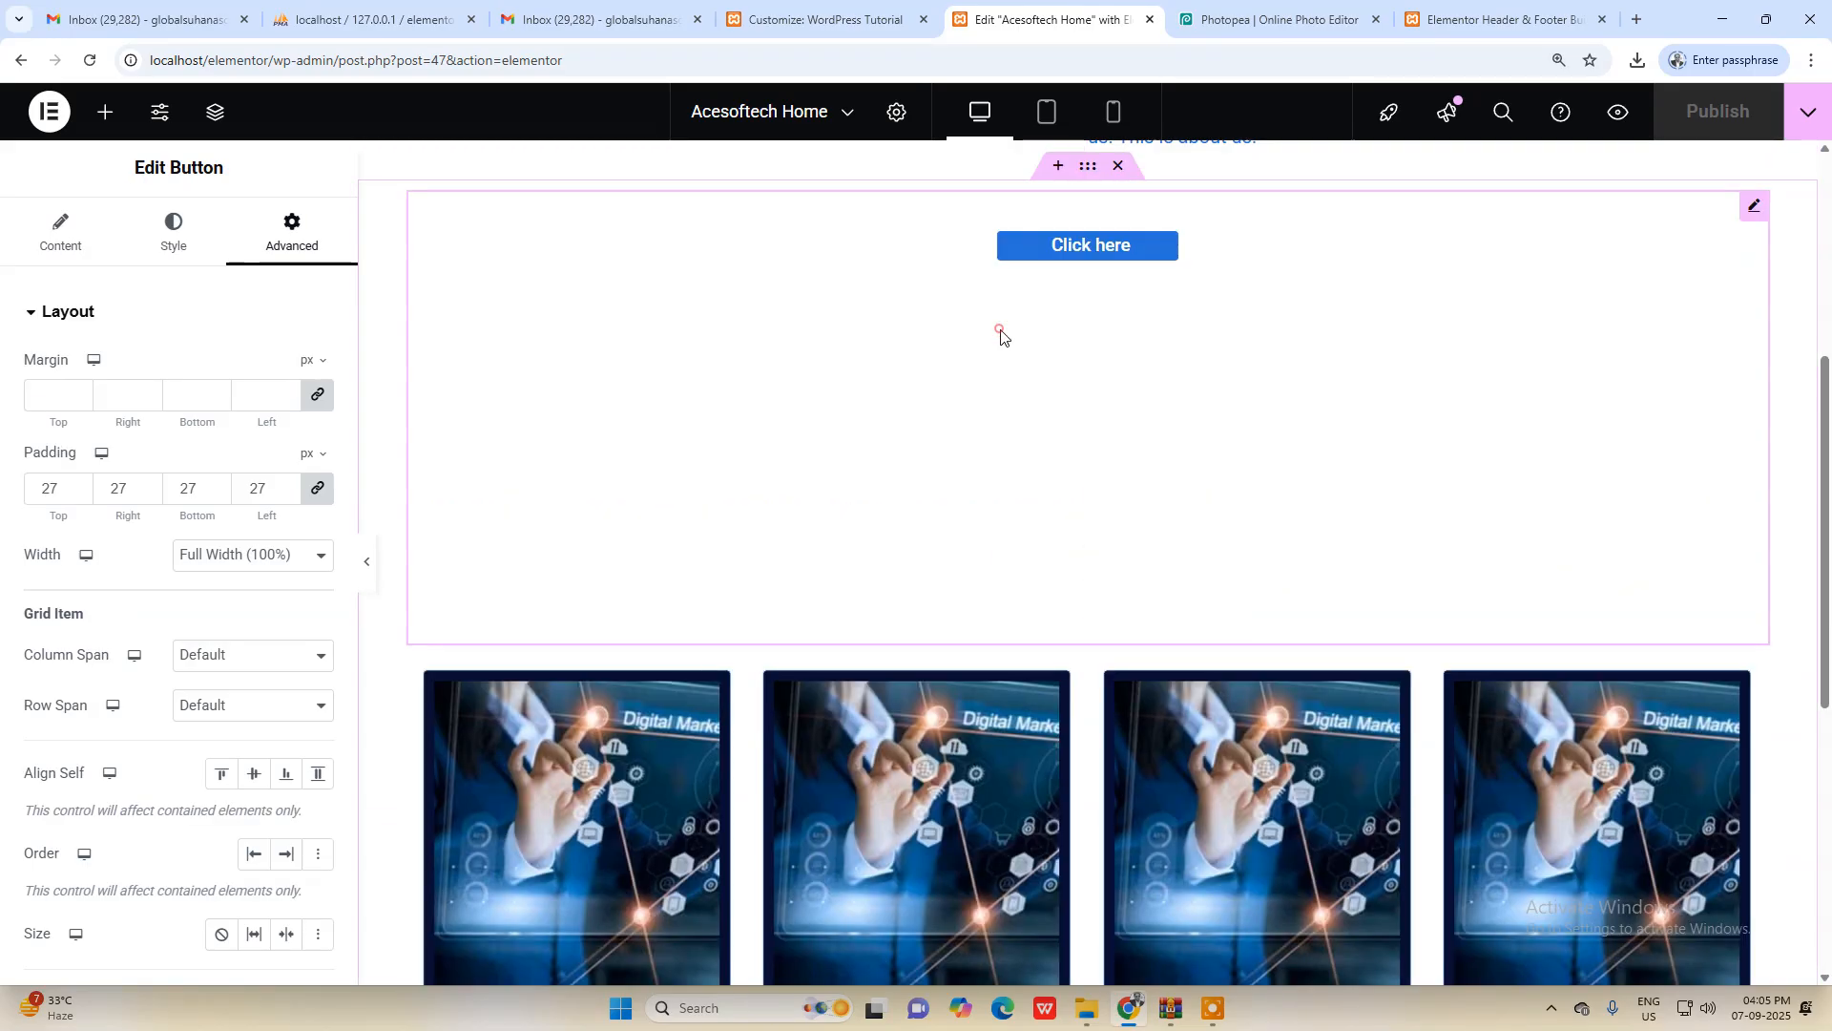
scroll(1005, 512, "up", 1)
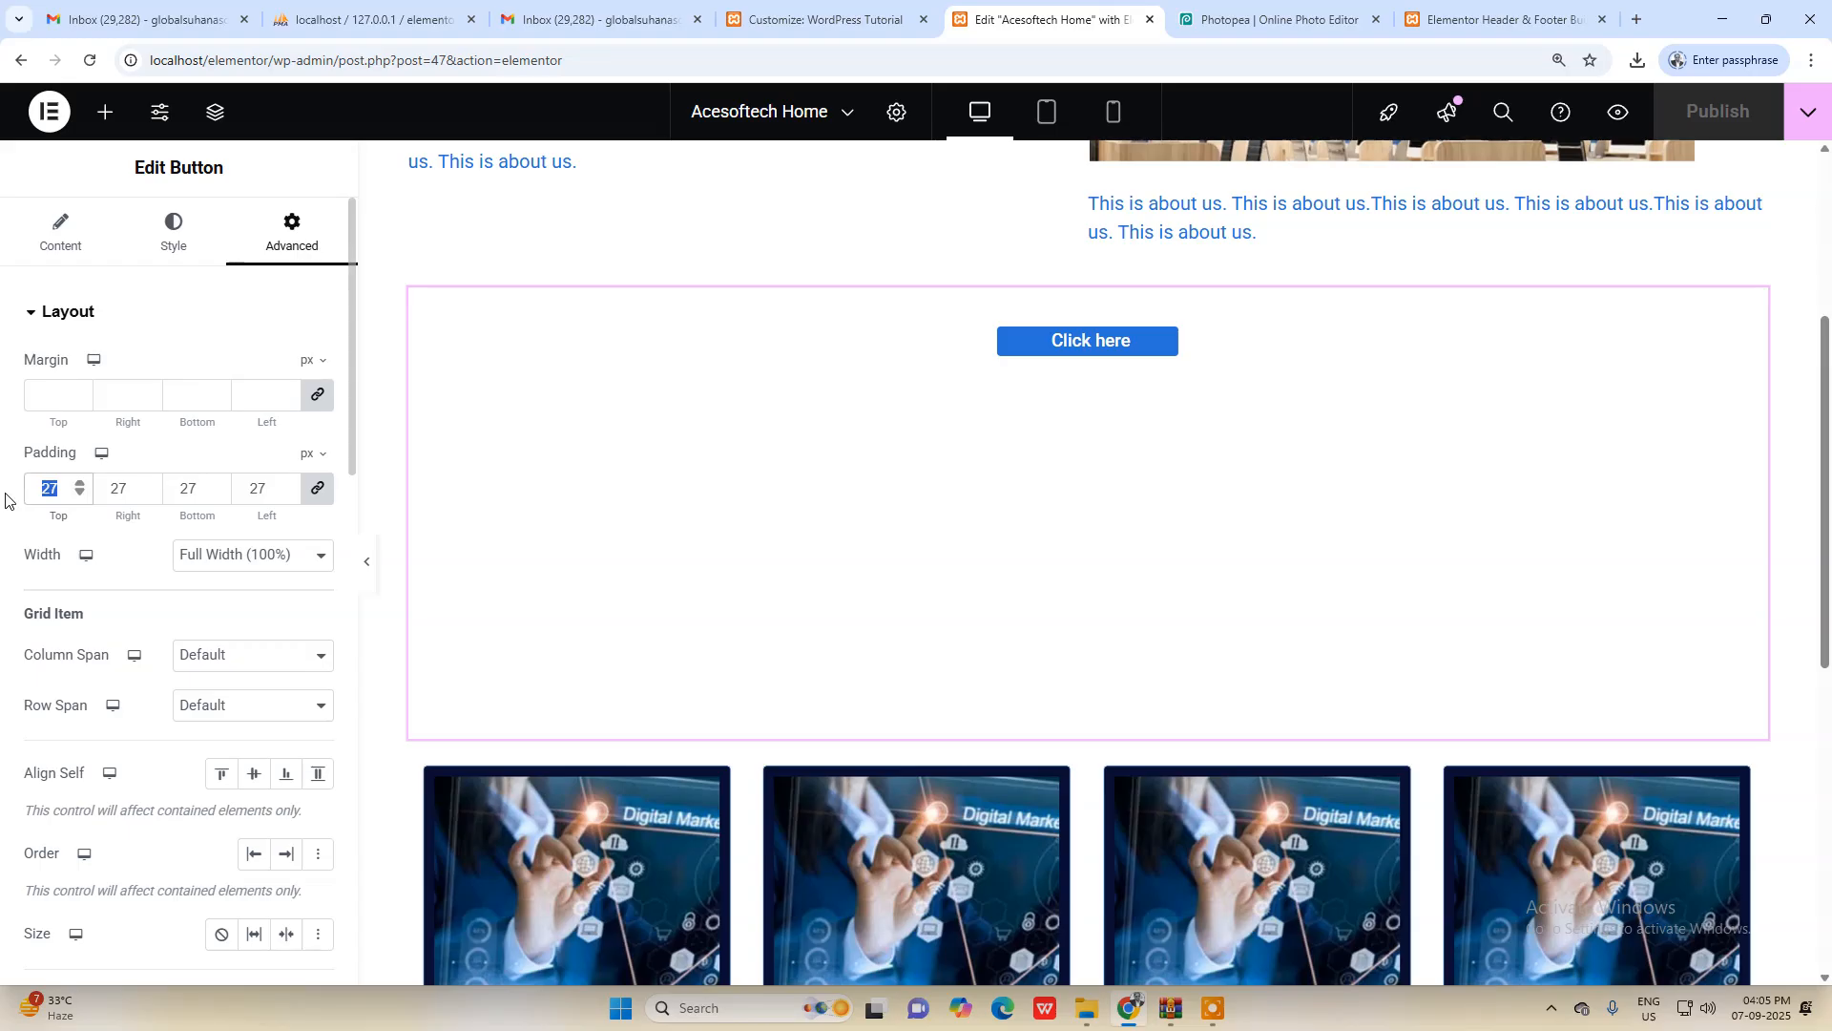
type("0")
key("ctrl+z")
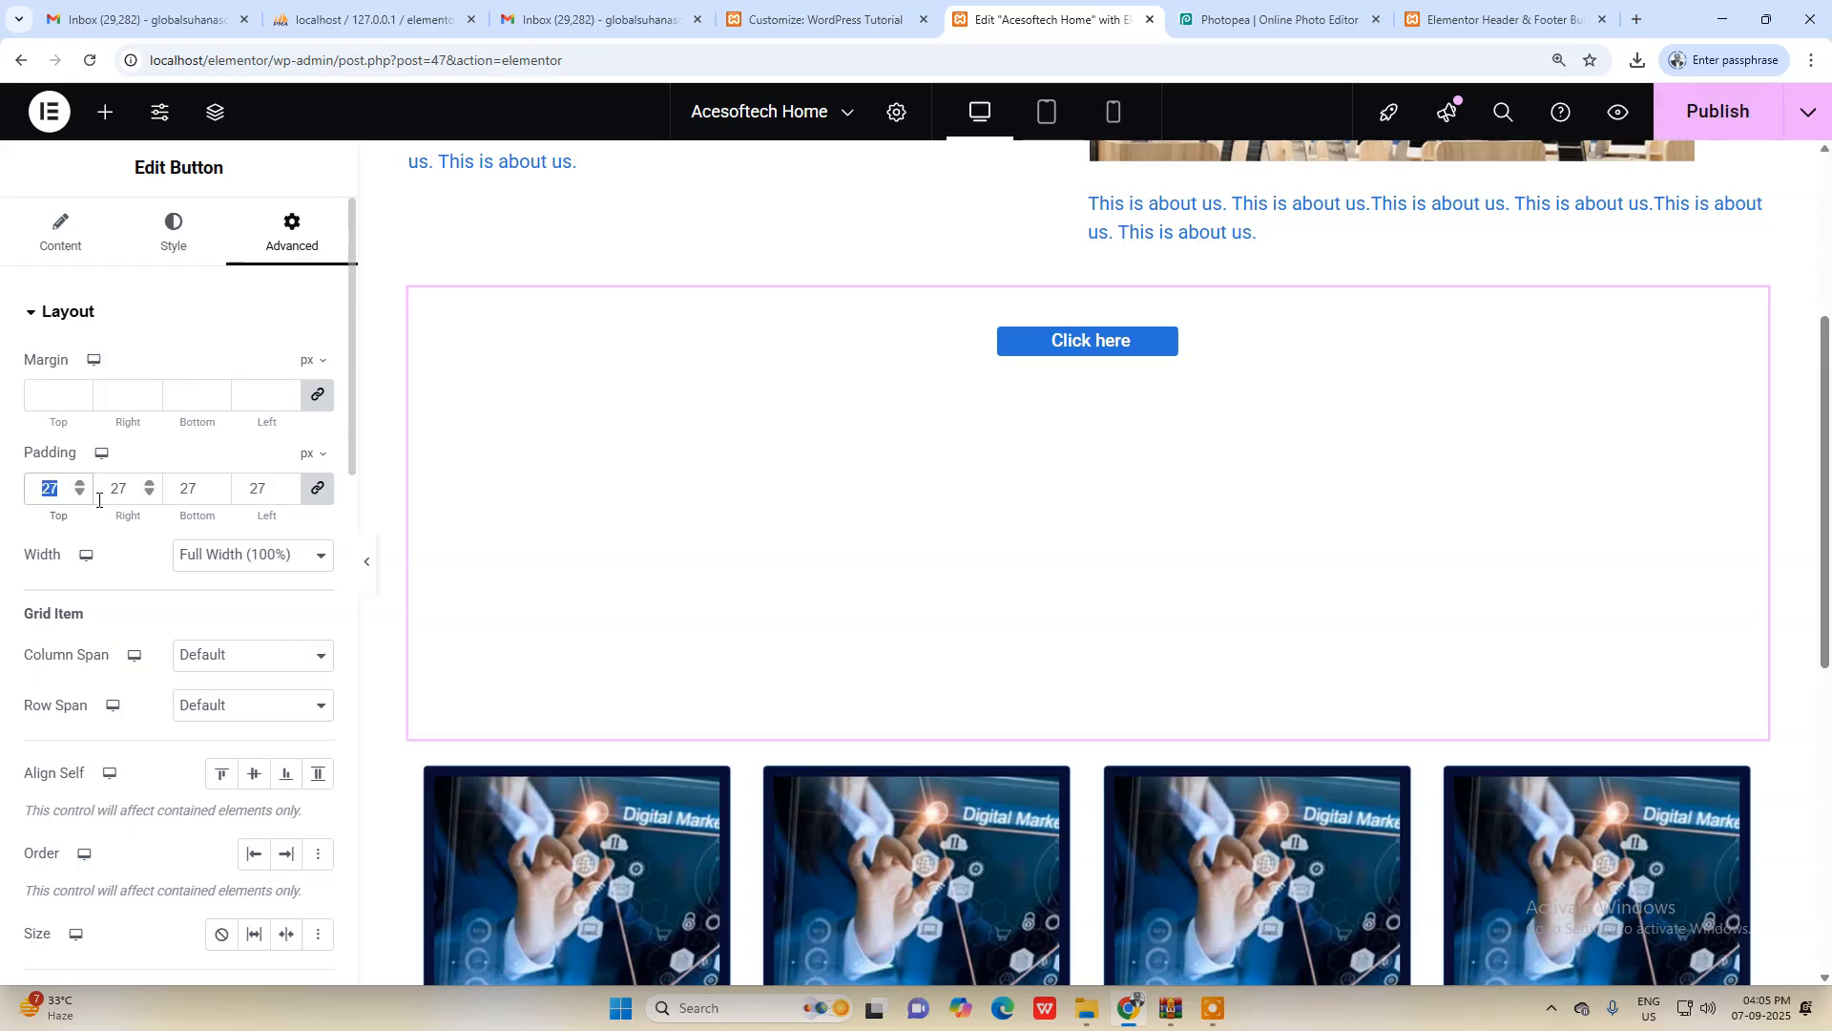
scroll(1403, 492, "down", 6)
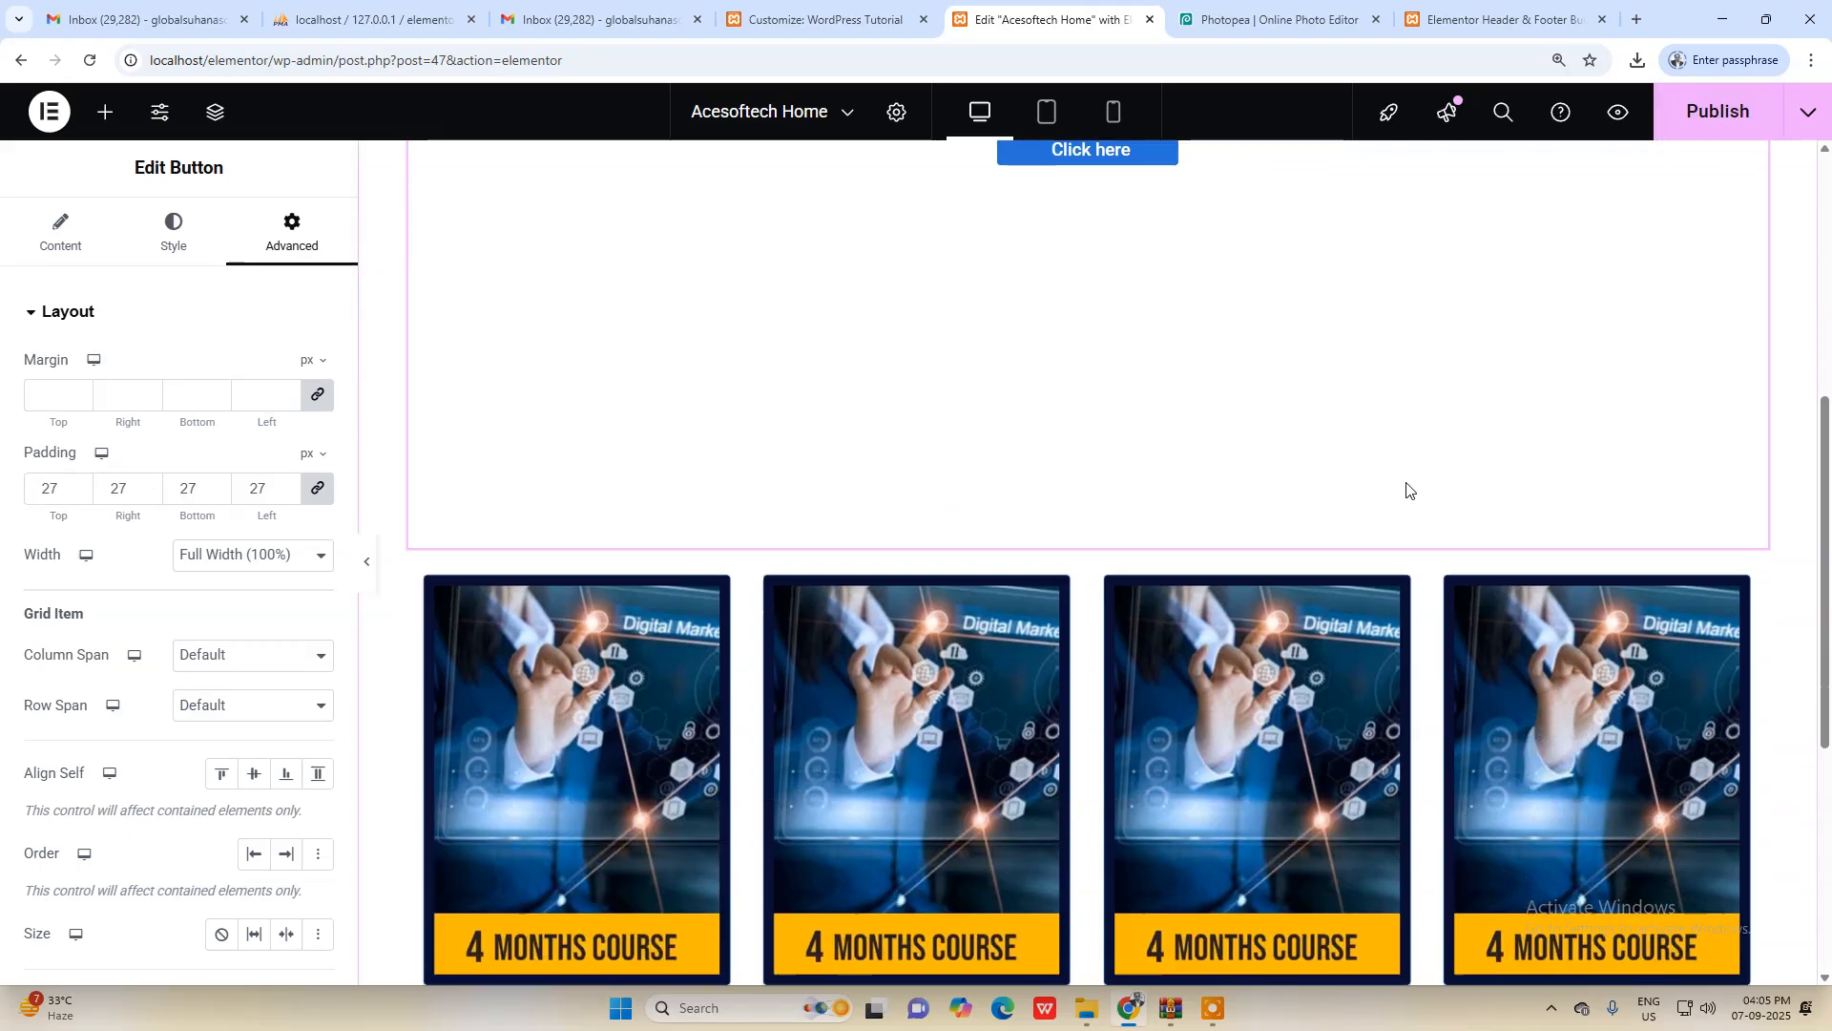
Step: Change the container layout of the section holding the Click here button and course images to Flexbox
scroll(1394, 501, "up", 8)
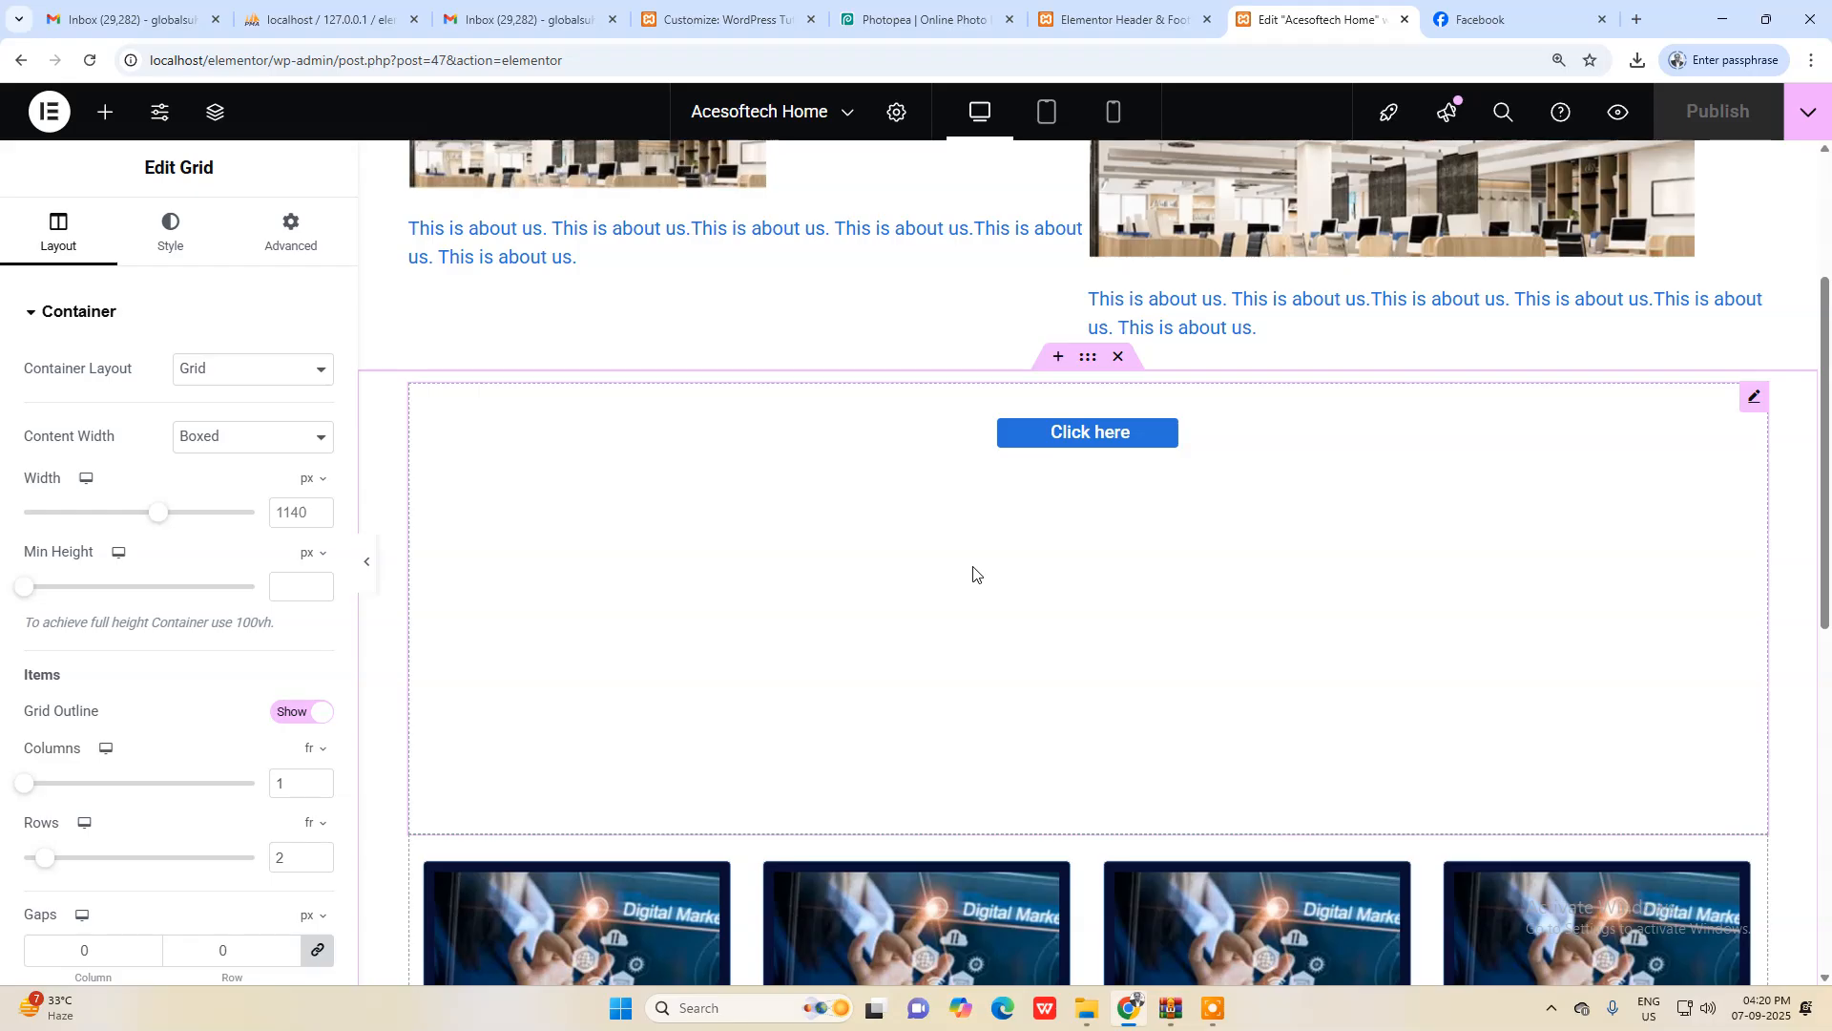
scroll(1193, 684, "down", 3)
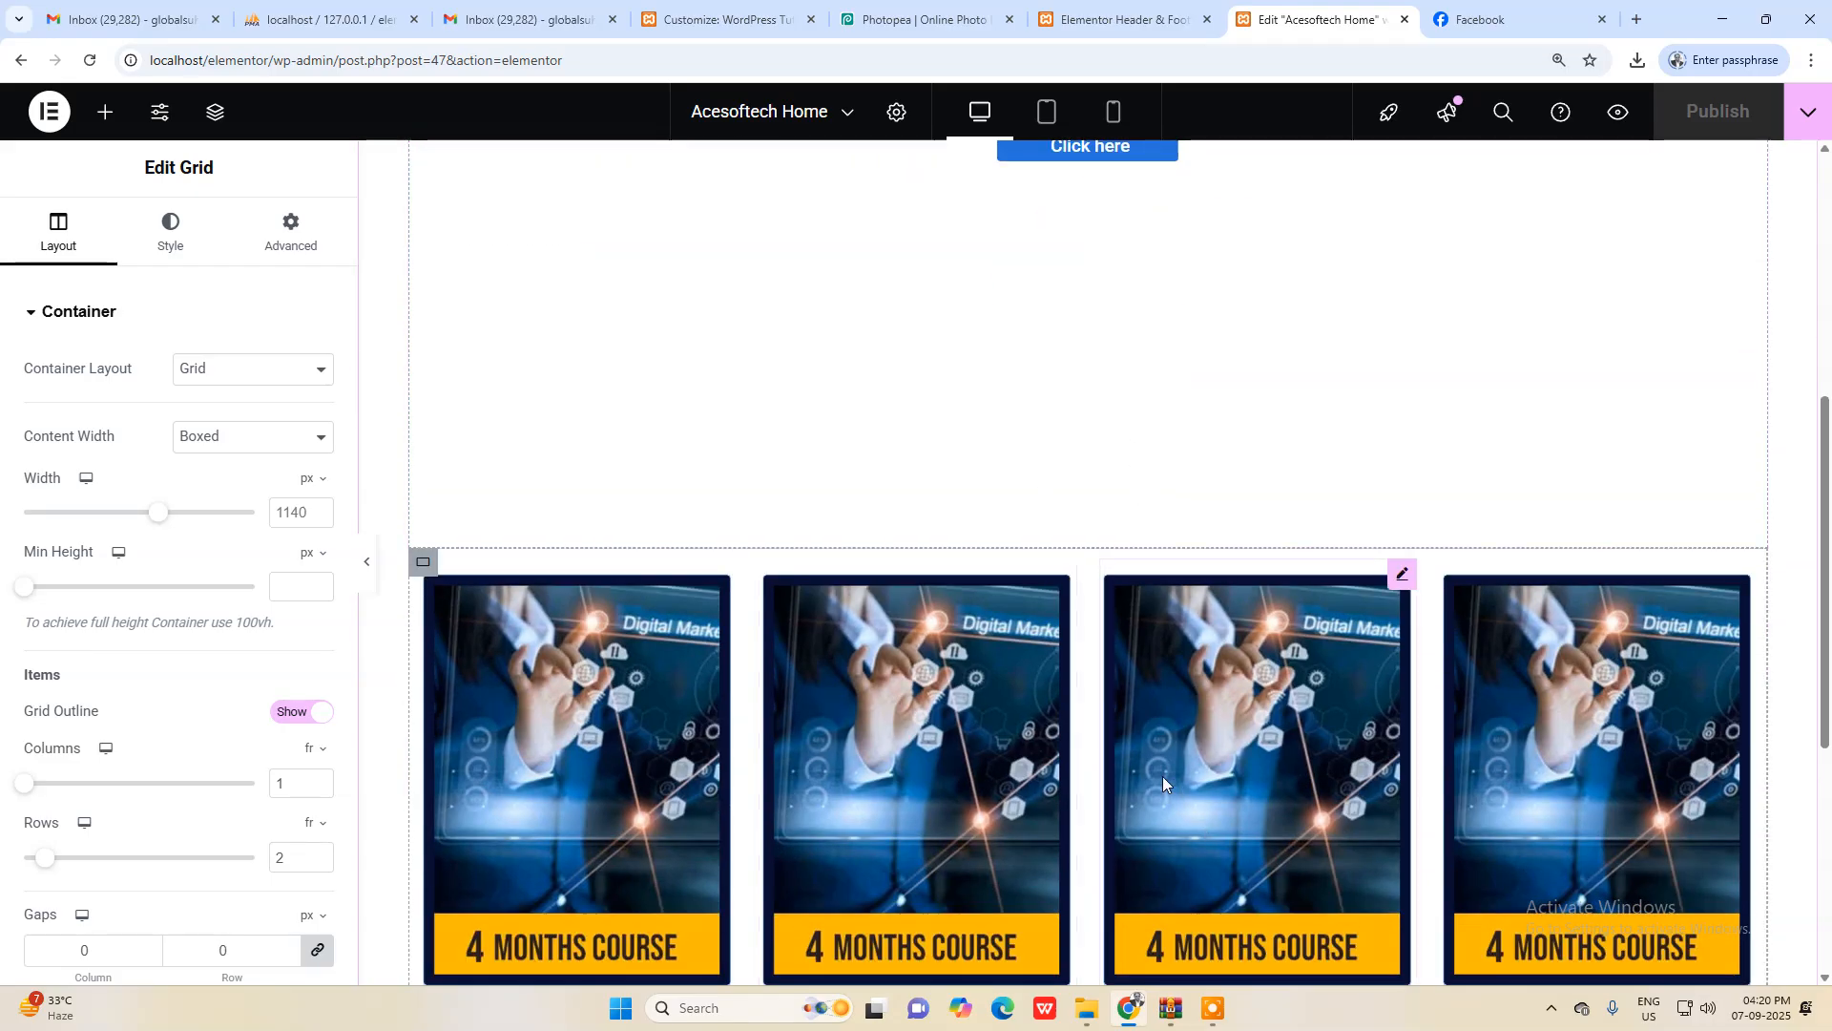
scroll(1162, 781, "down", 3)
scroll(1161, 783, "up", 5)
scroll(1159, 777, "up", 3)
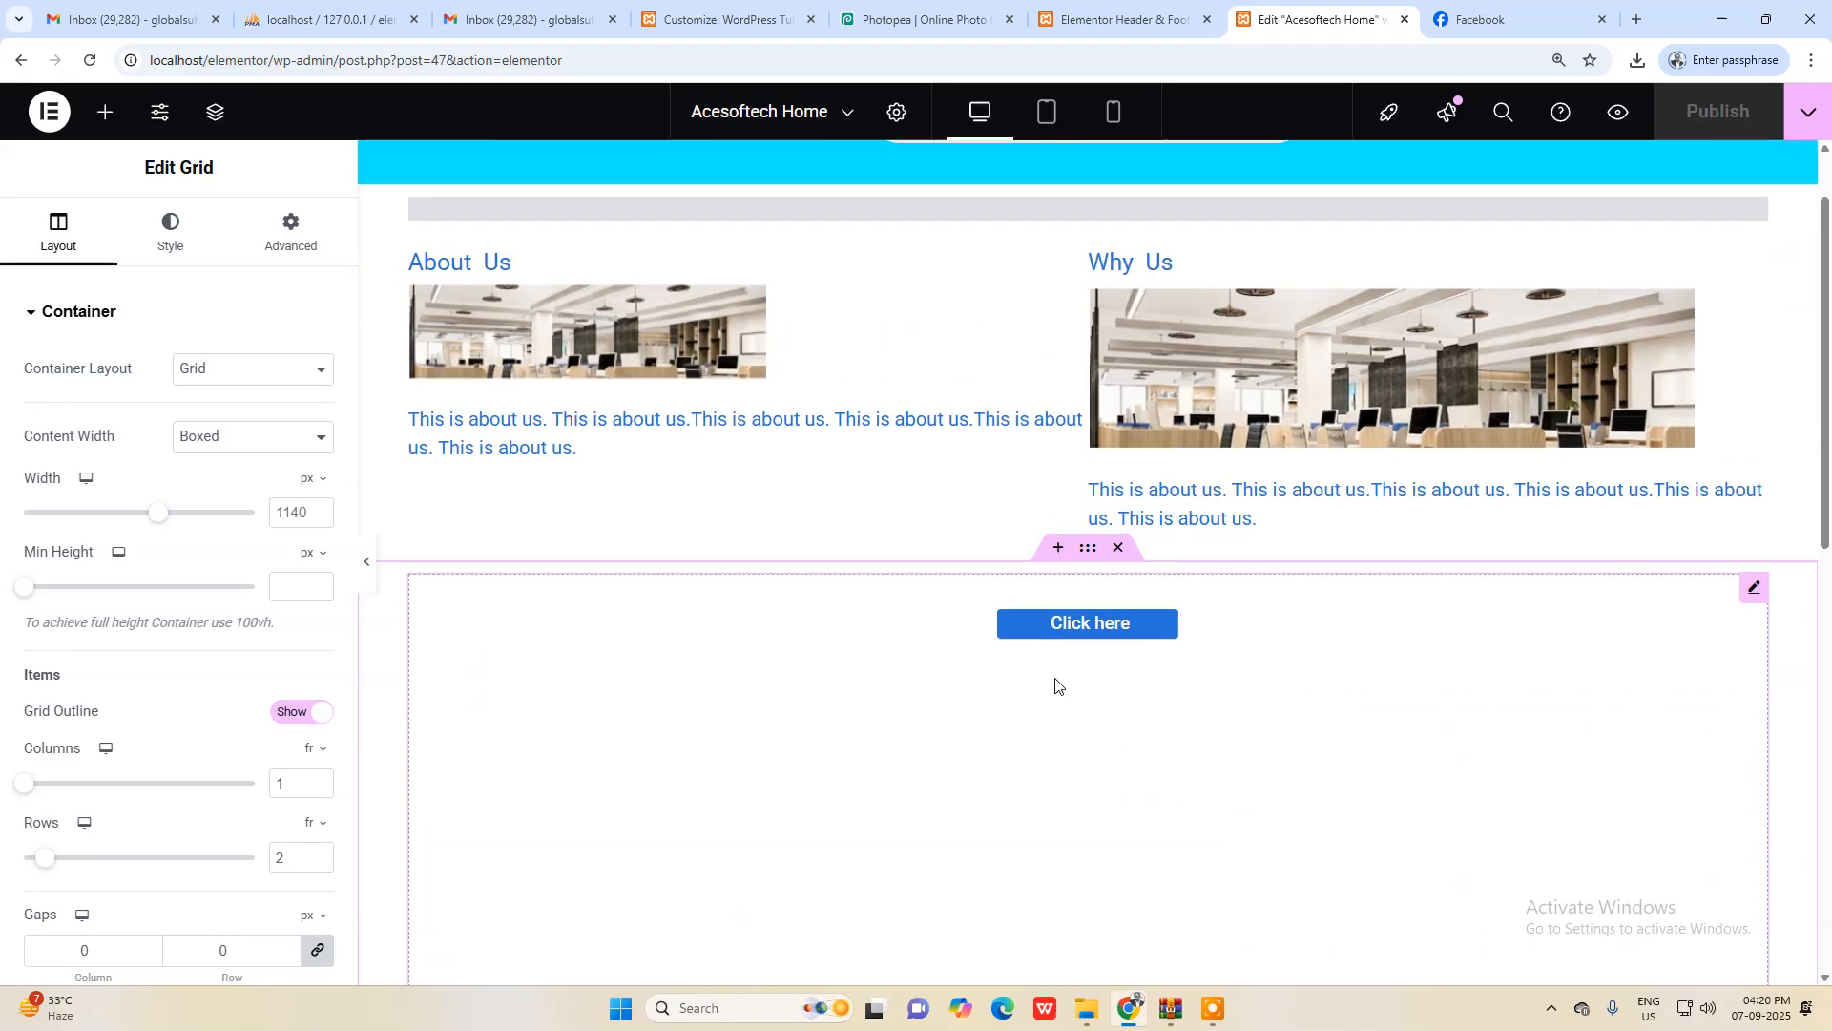
scroll(1056, 683, "down", 1)
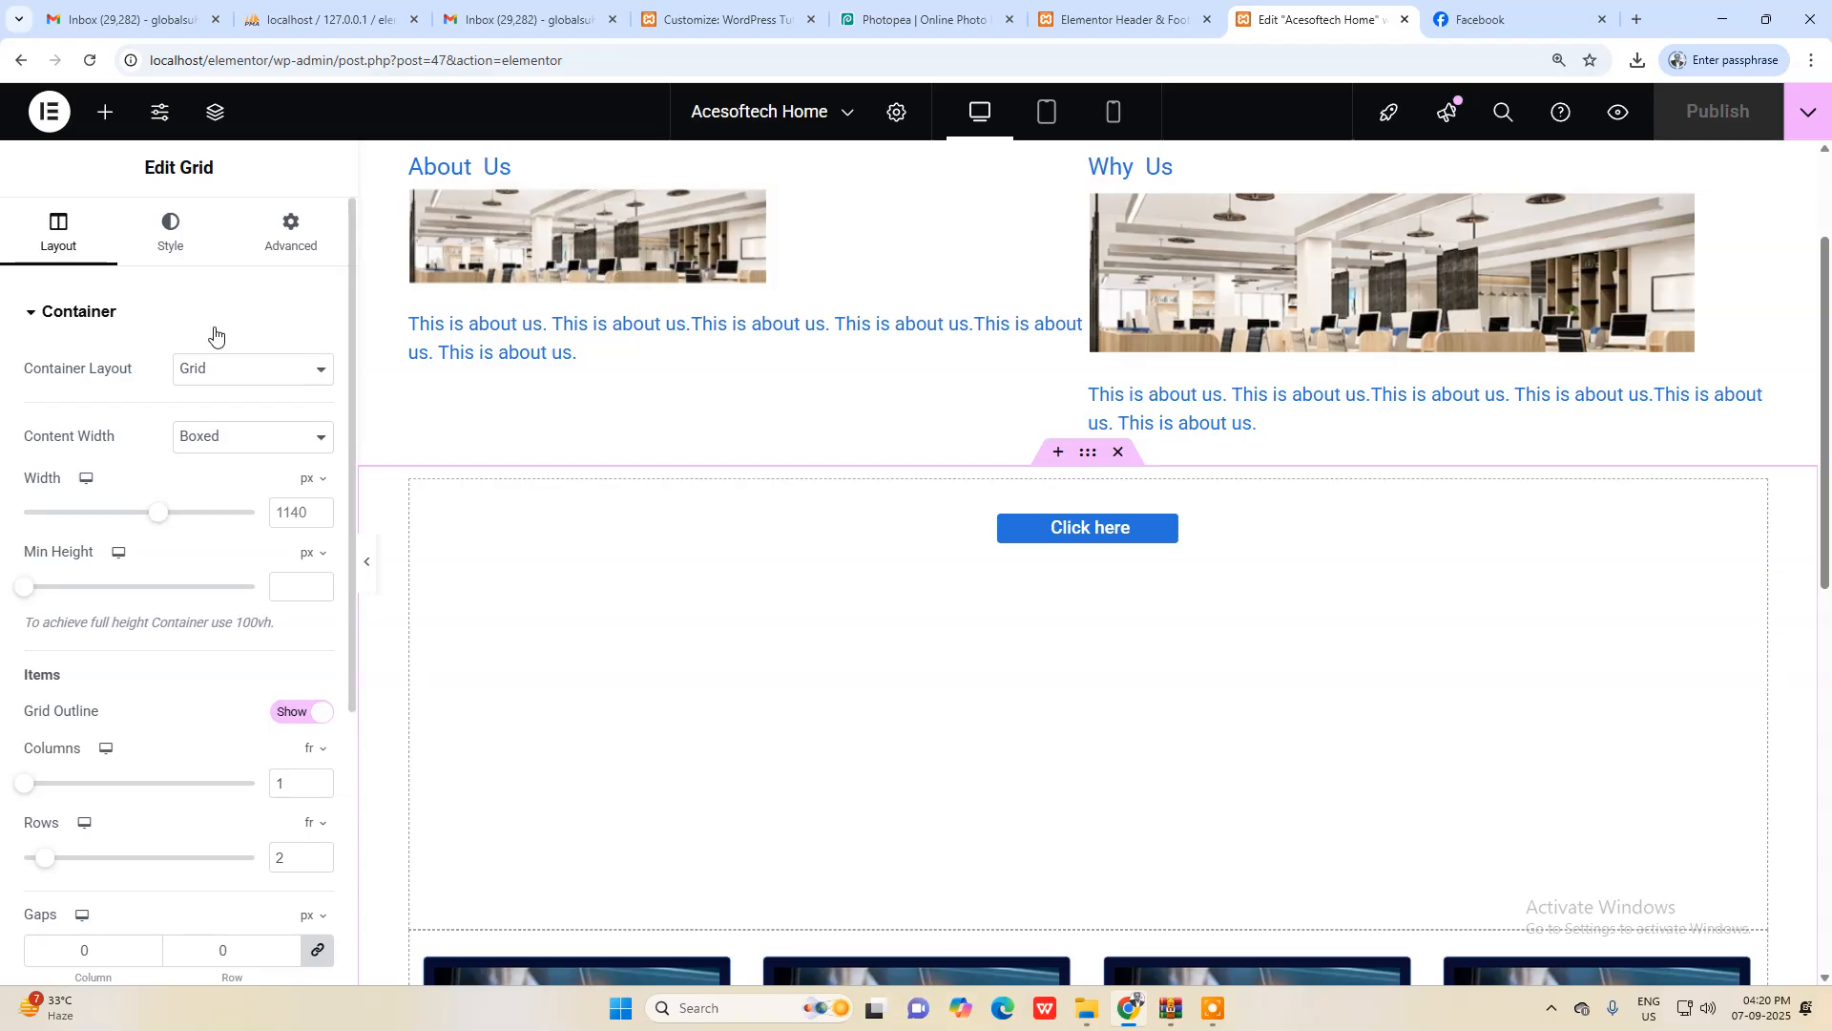
left_click(235, 376)
left_click(227, 401)
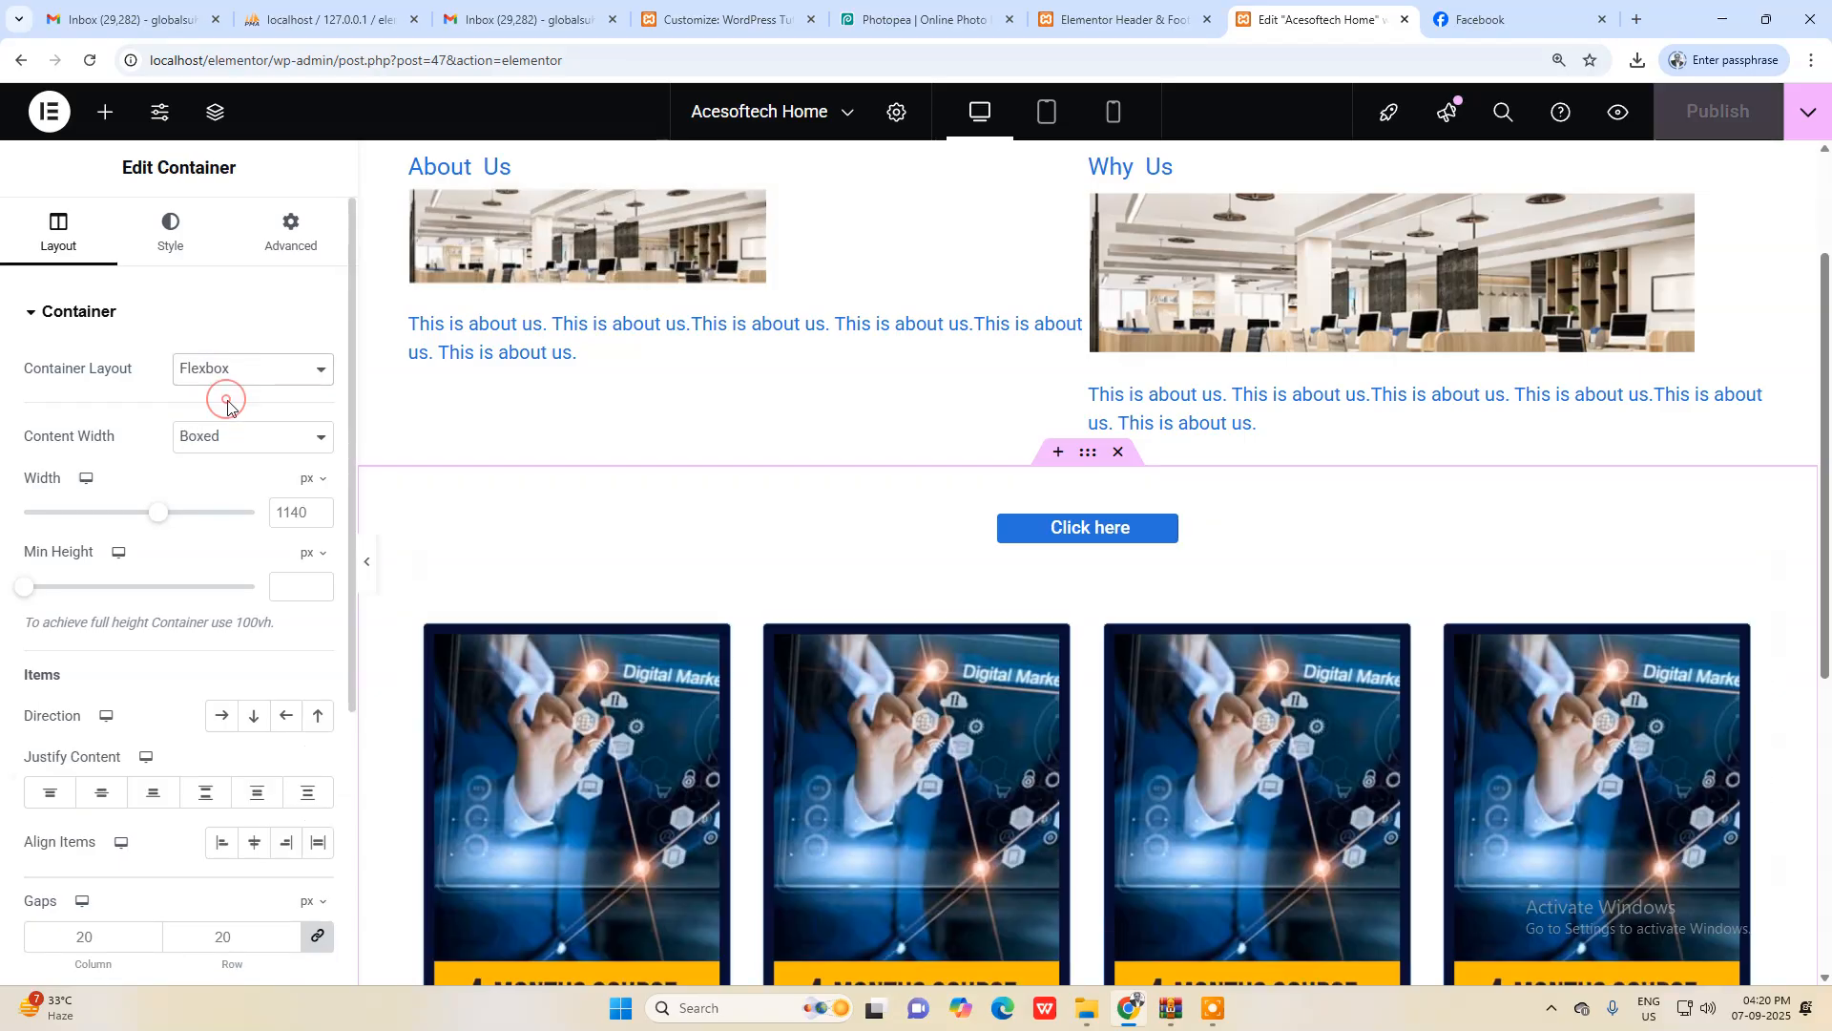
scroll(1093, 533, "down", 1)
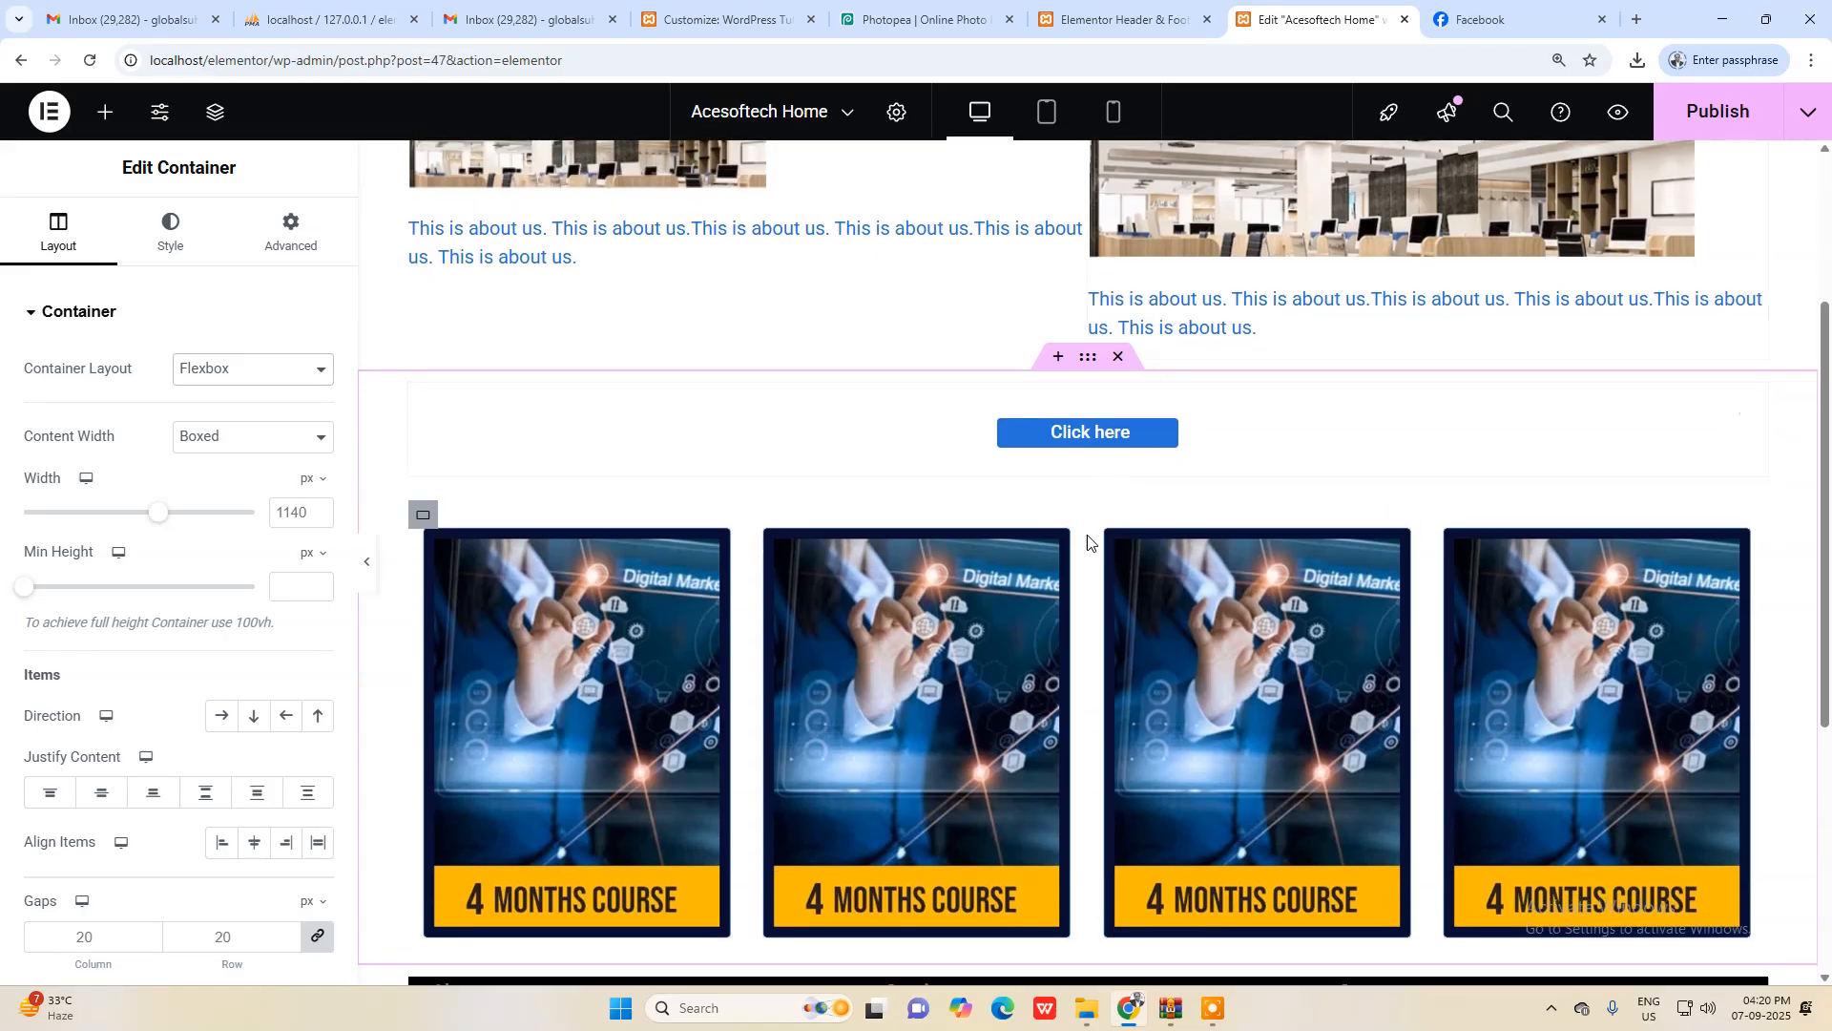
scroll(1073, 506, "down", 2)
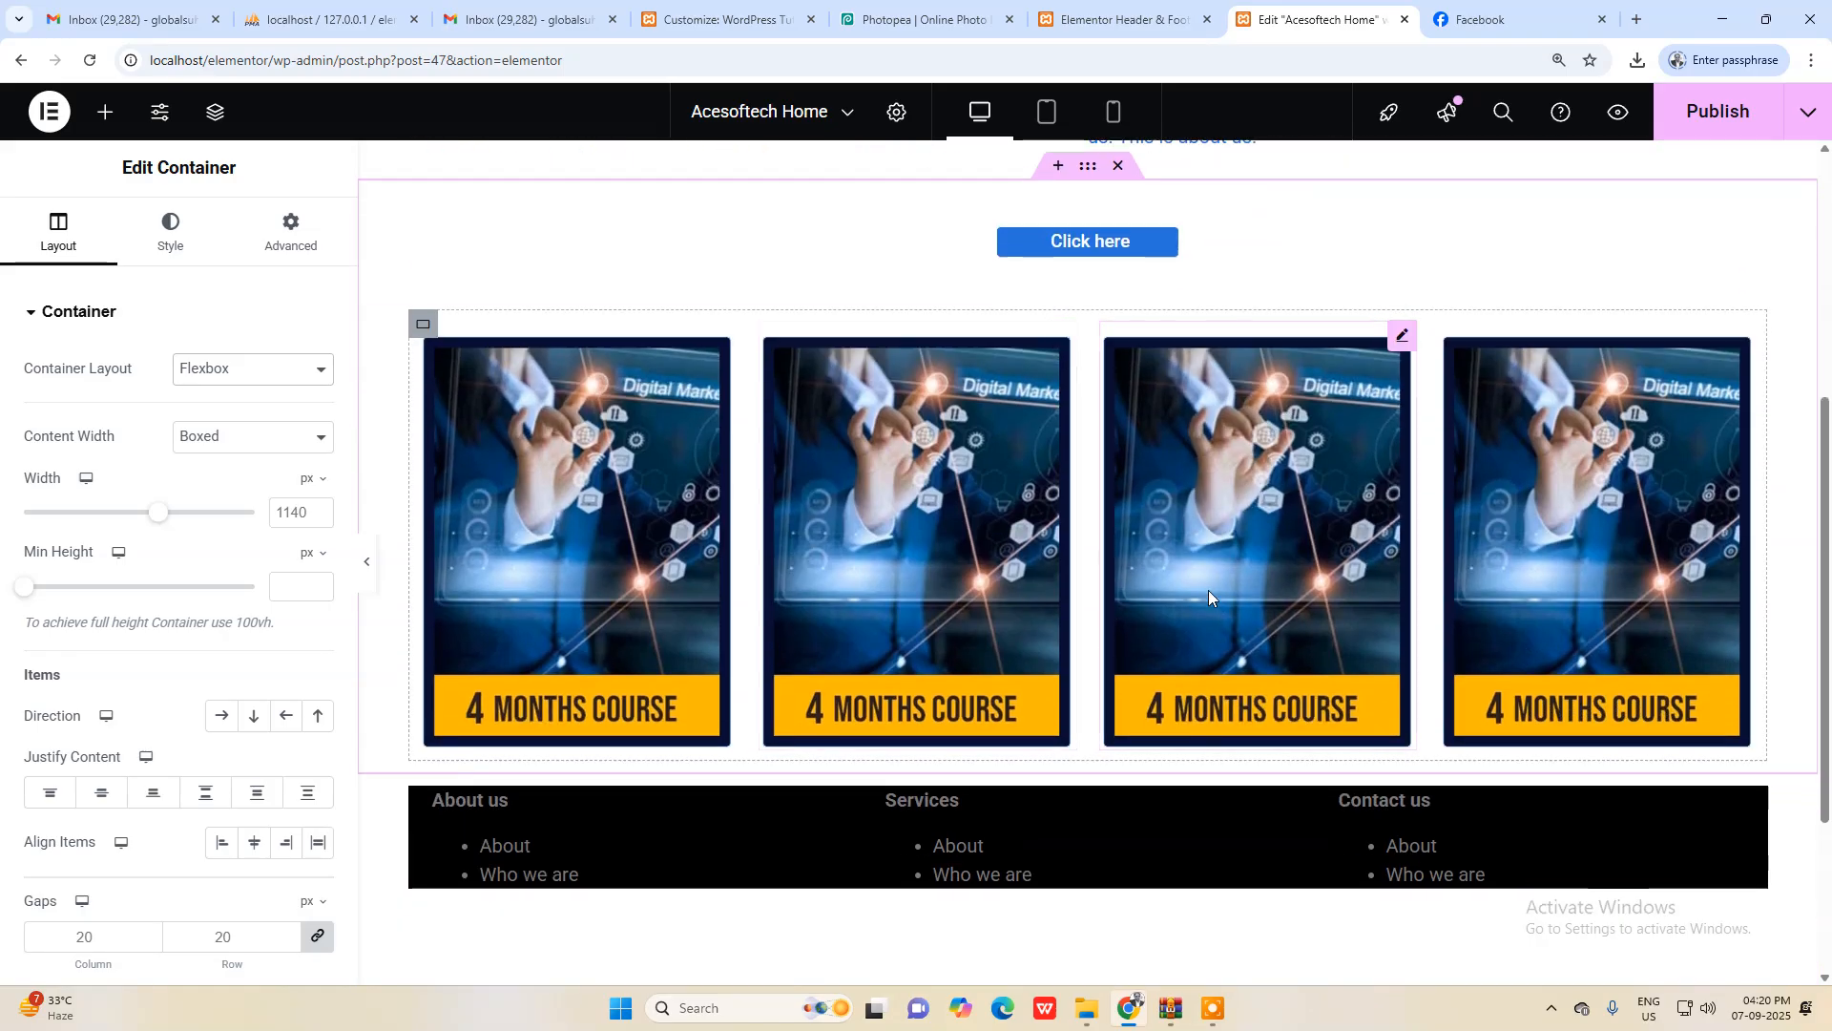
Step: Set the Click here button's linked padding to 7 px on all sides
scroll(1107, 540, "up", 1)
scroll(1158, 557, "up", 2)
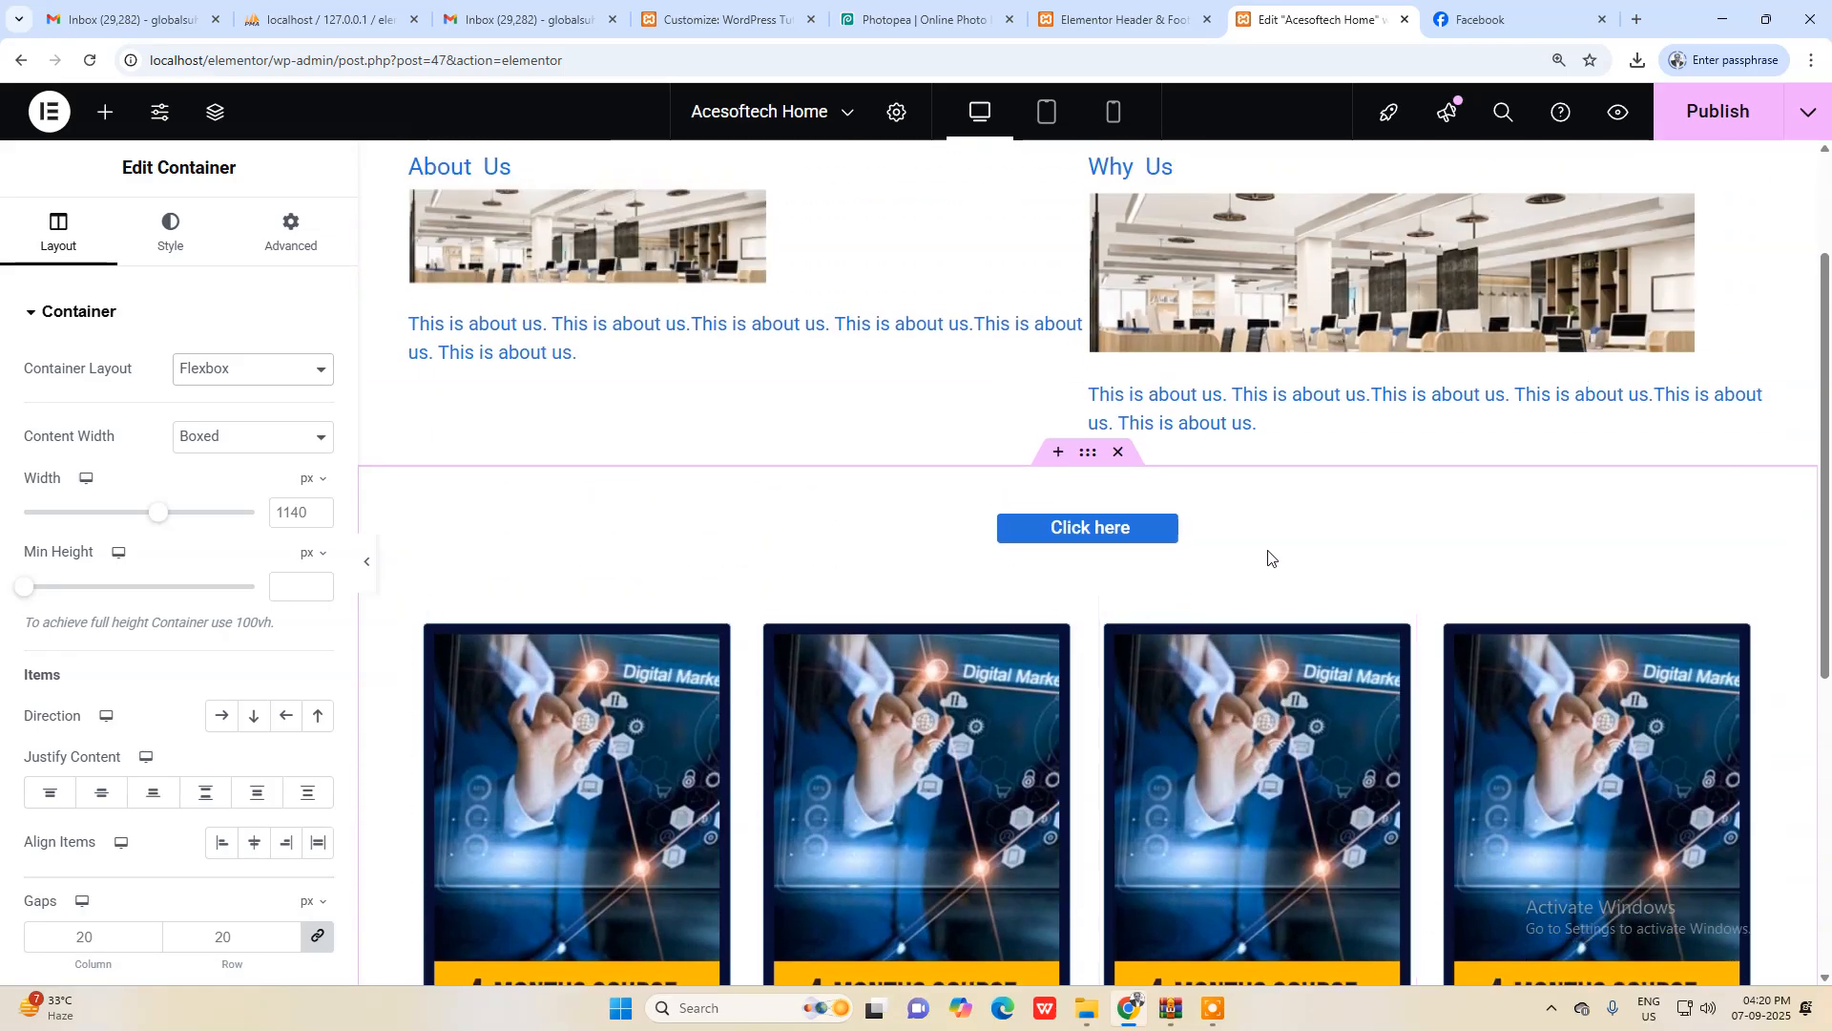
left_click(1172, 527)
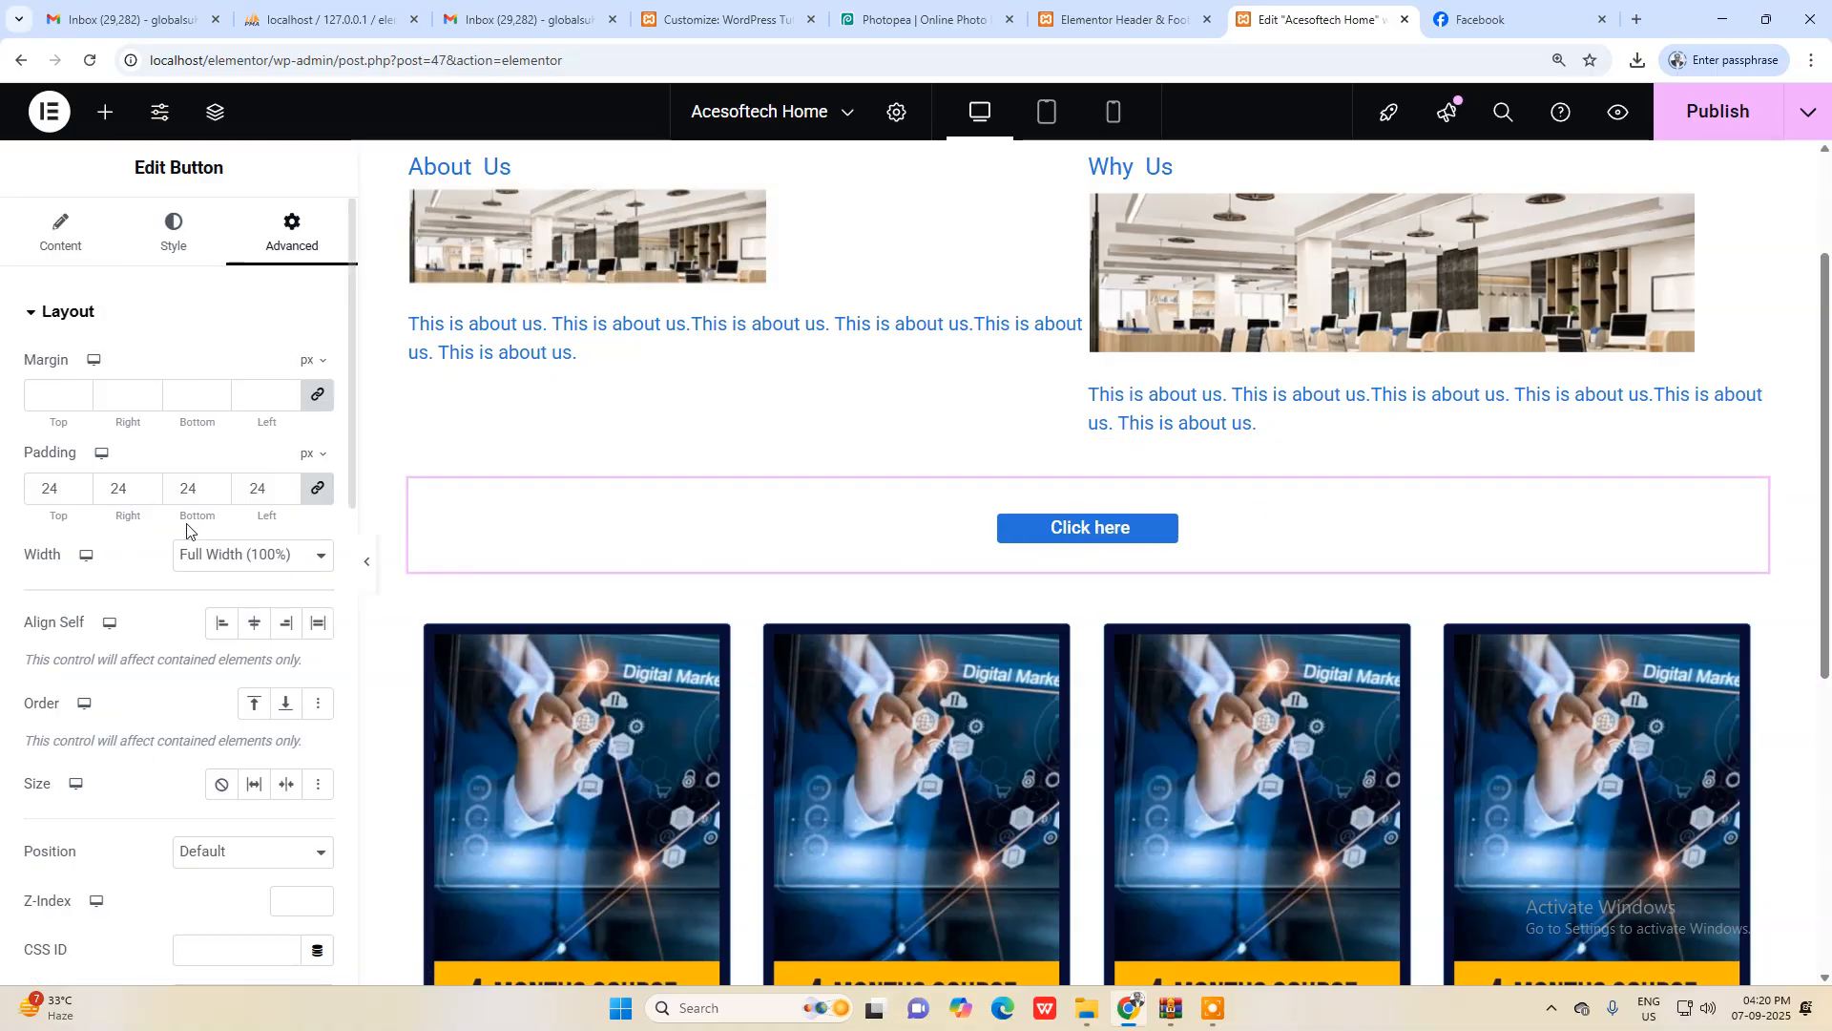
left_click(82, 494)
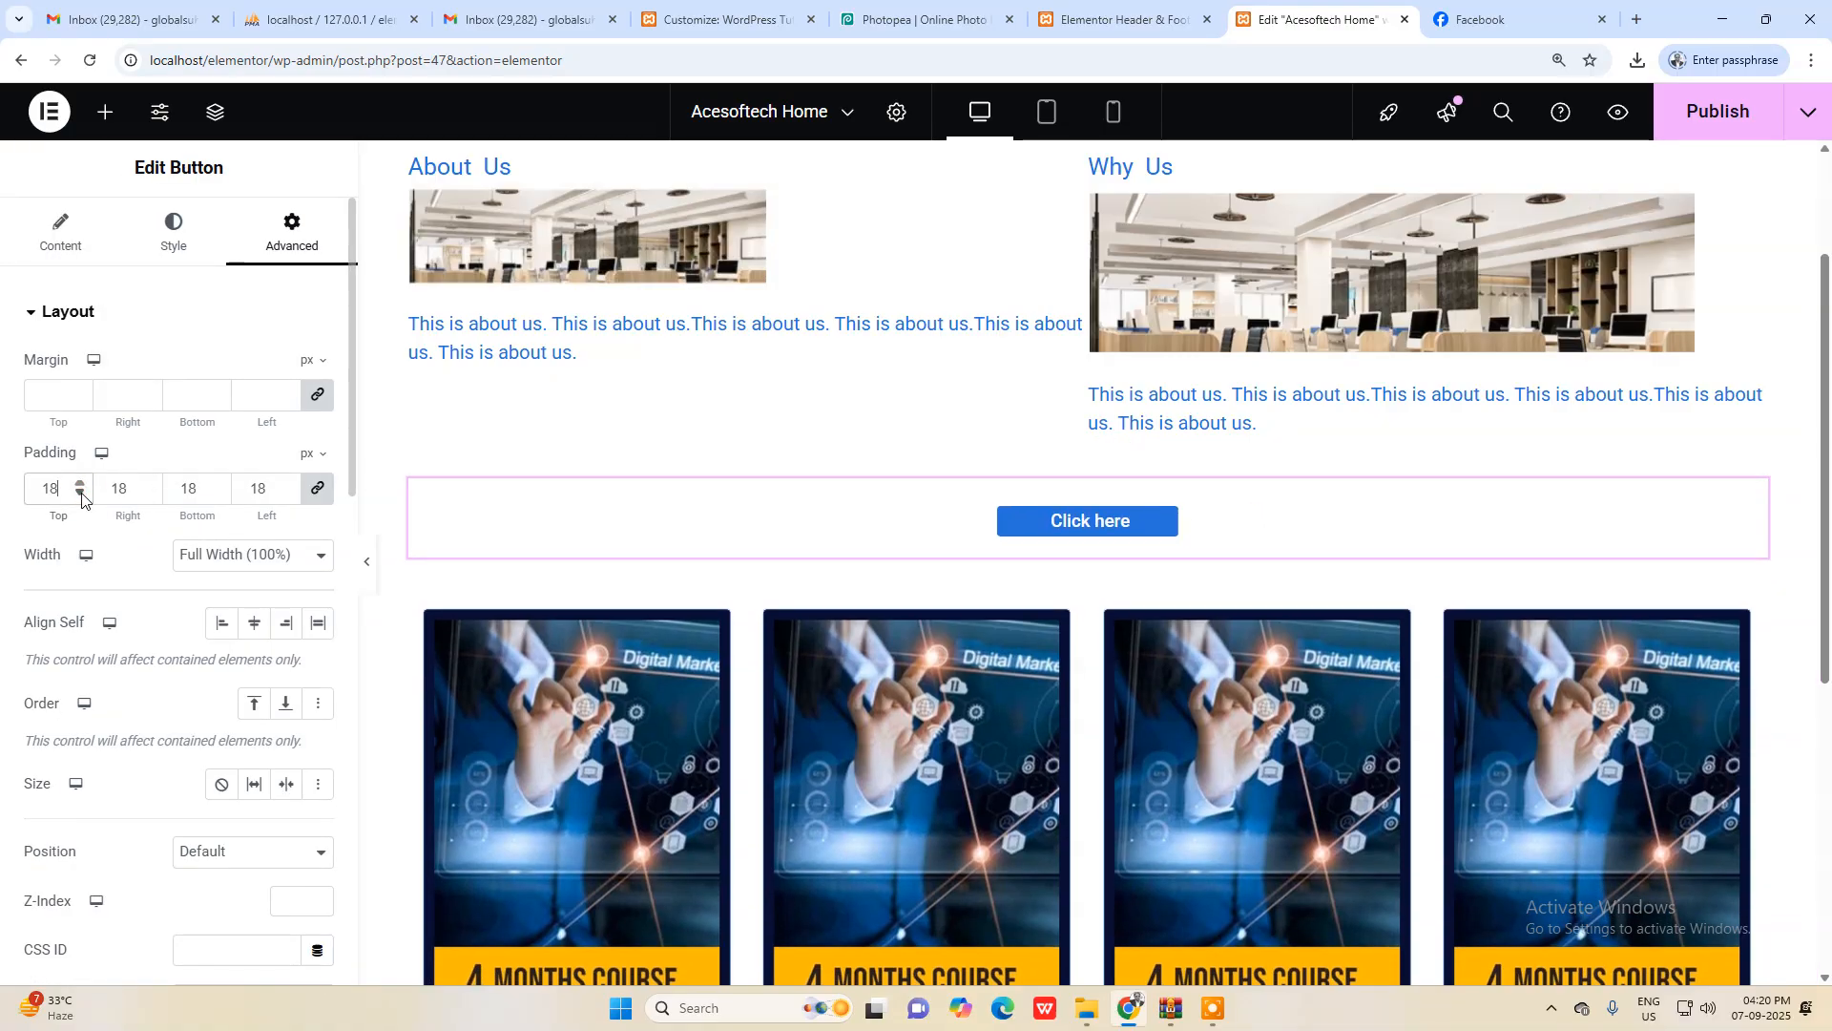
left_click(82, 497)
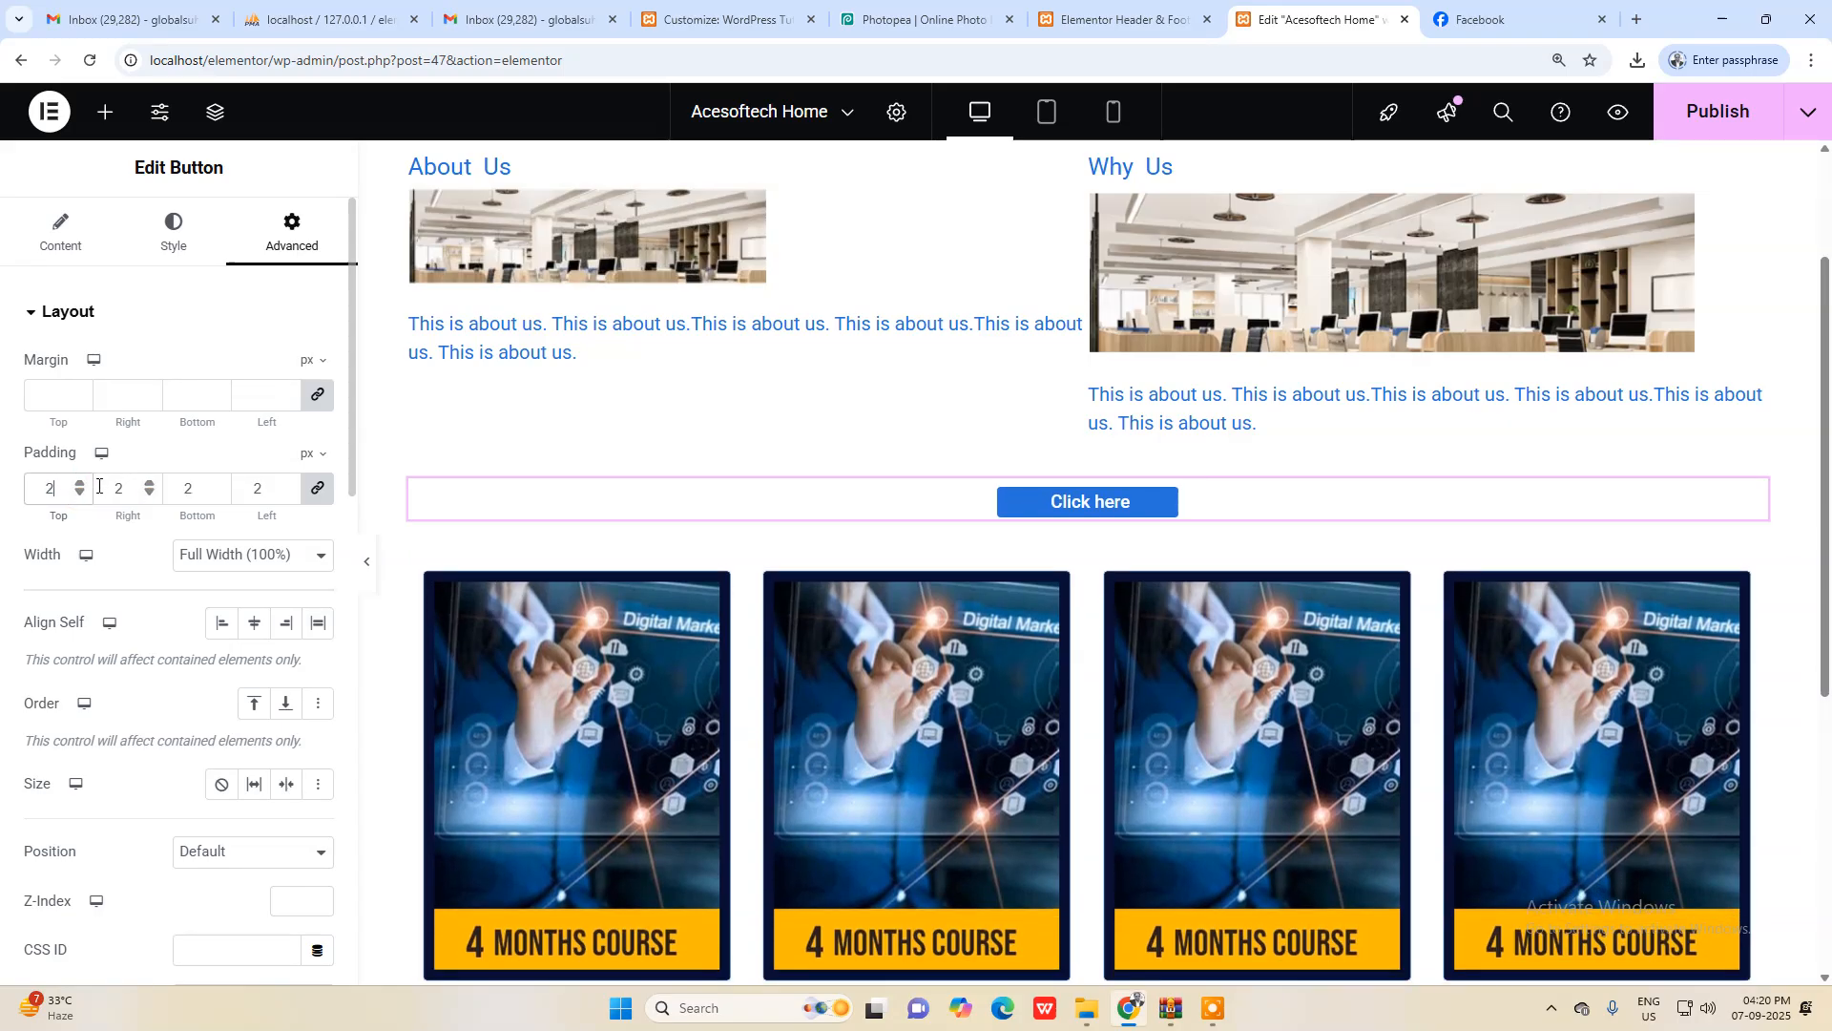
left_click(82, 483)
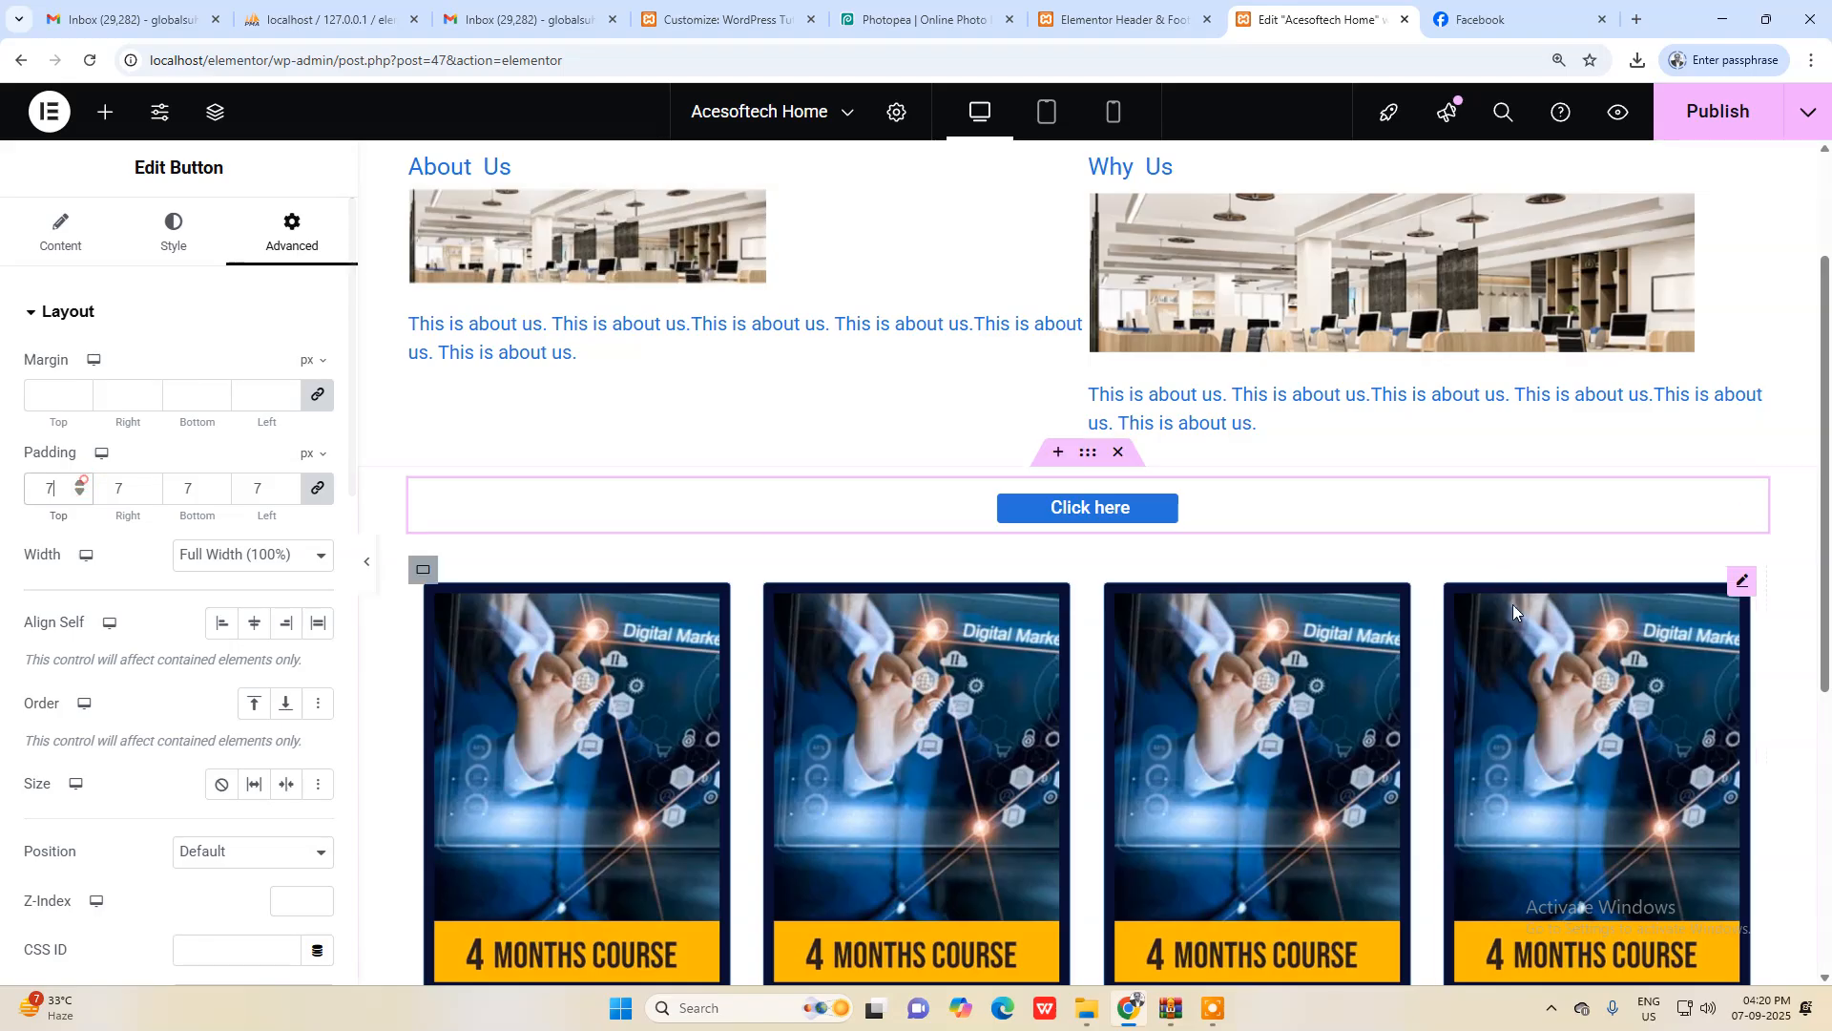
Step: Check the spacing around the course images and footer, and publish the updated Acesoftech Home page
scroll(1516, 592, "down", 3)
scroll(1689, 634, "down", 3)
scroll(1362, 626, "up", 8)
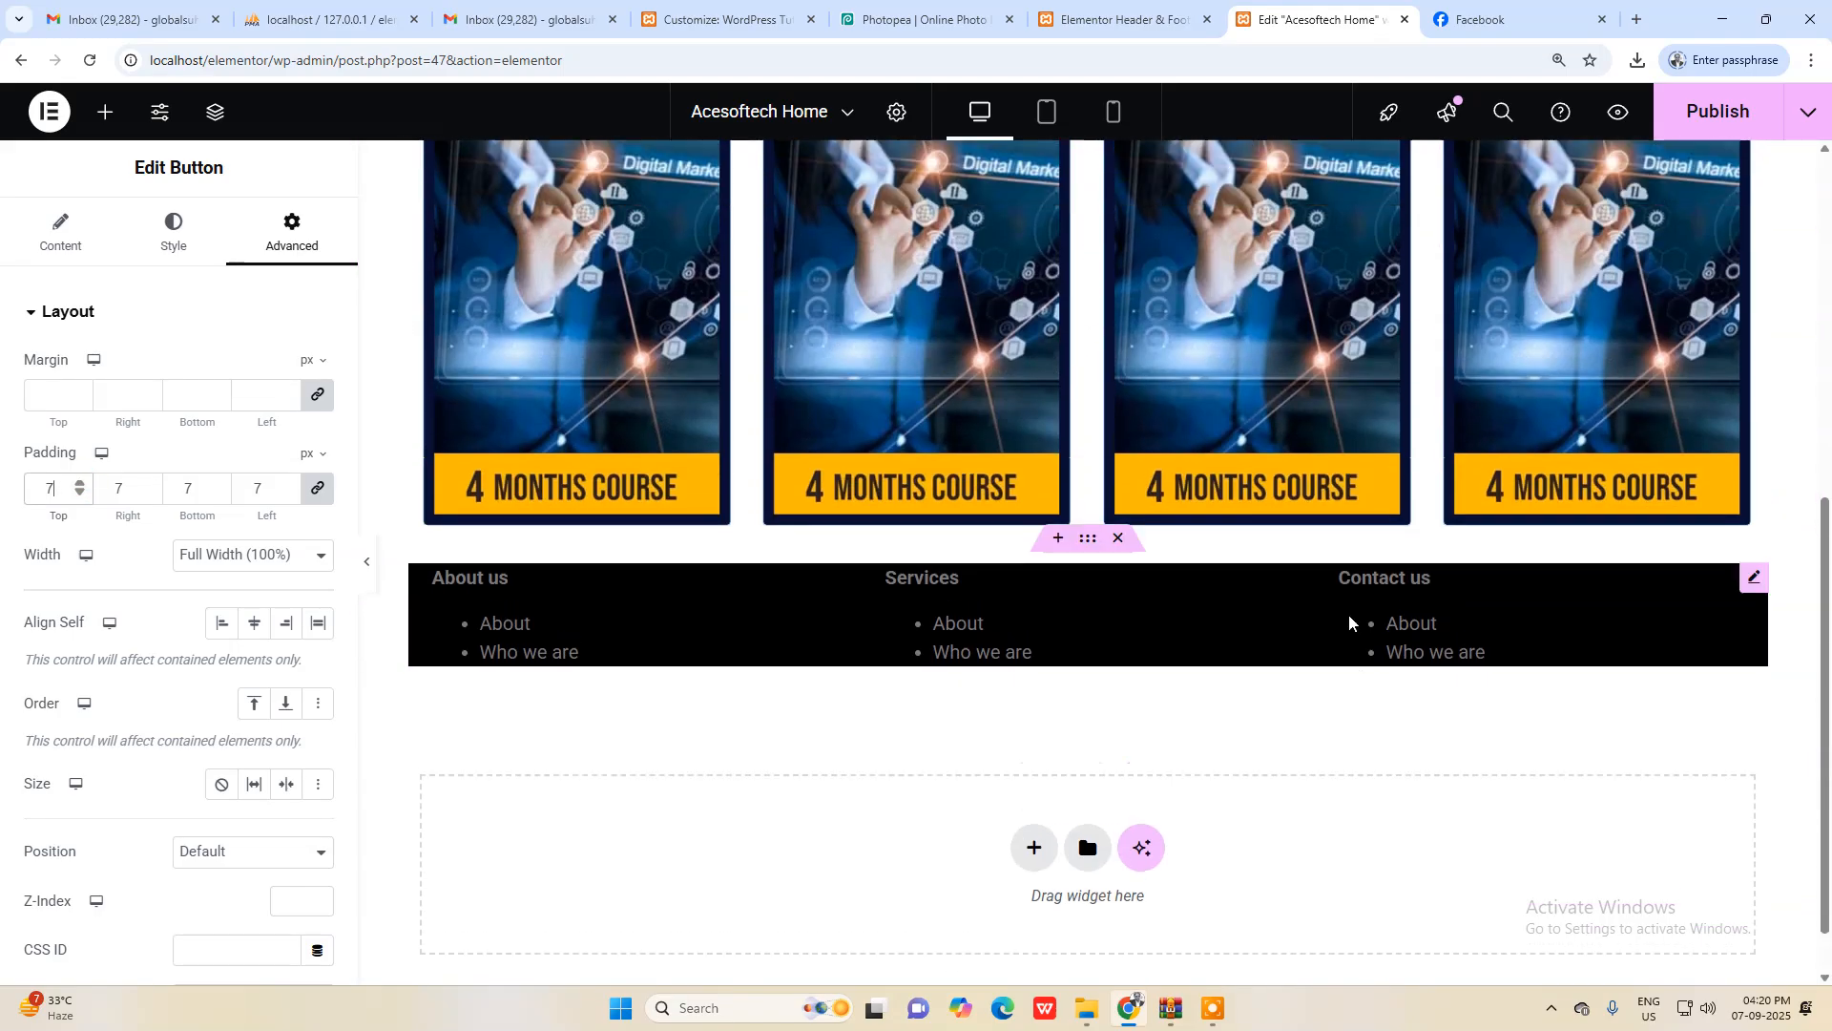
left_click(1709, 112)
Step: Review the published page layout from the Acesoftech Academy header through the course images to the footer
scroll(1573, 475, "down", 8)
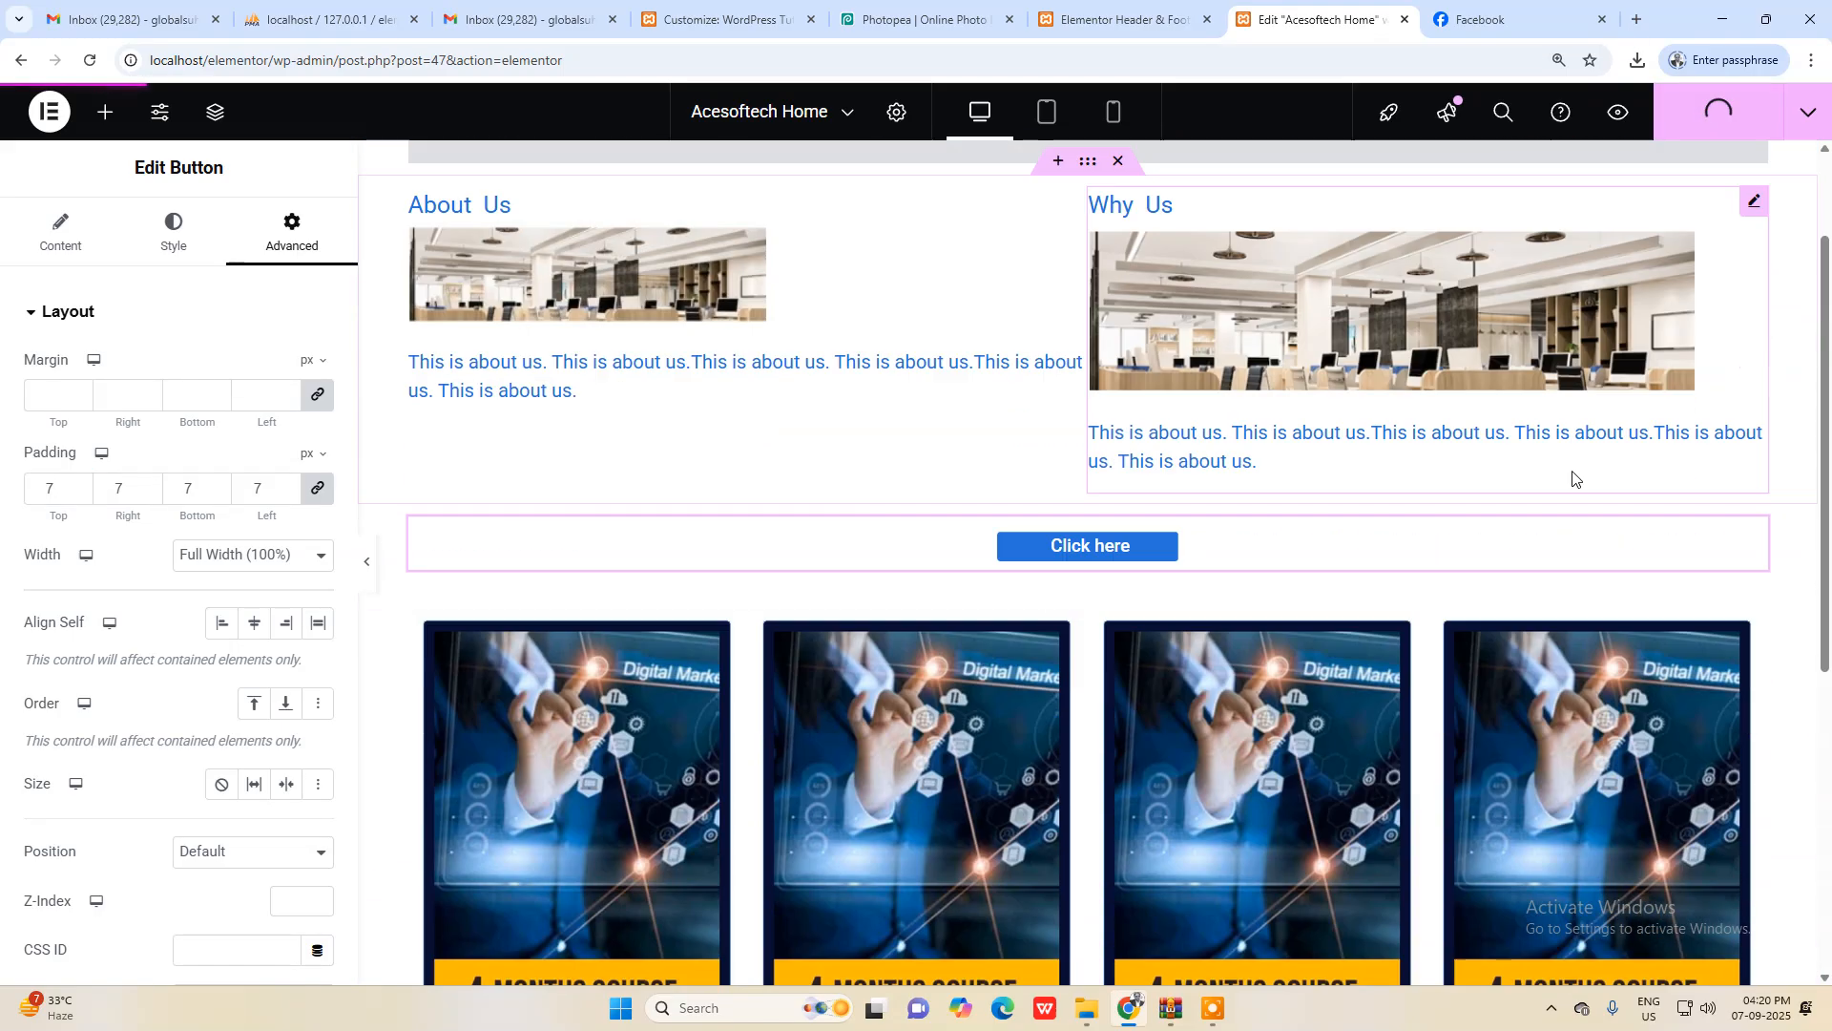
scroll(1566, 486, "up", 8)
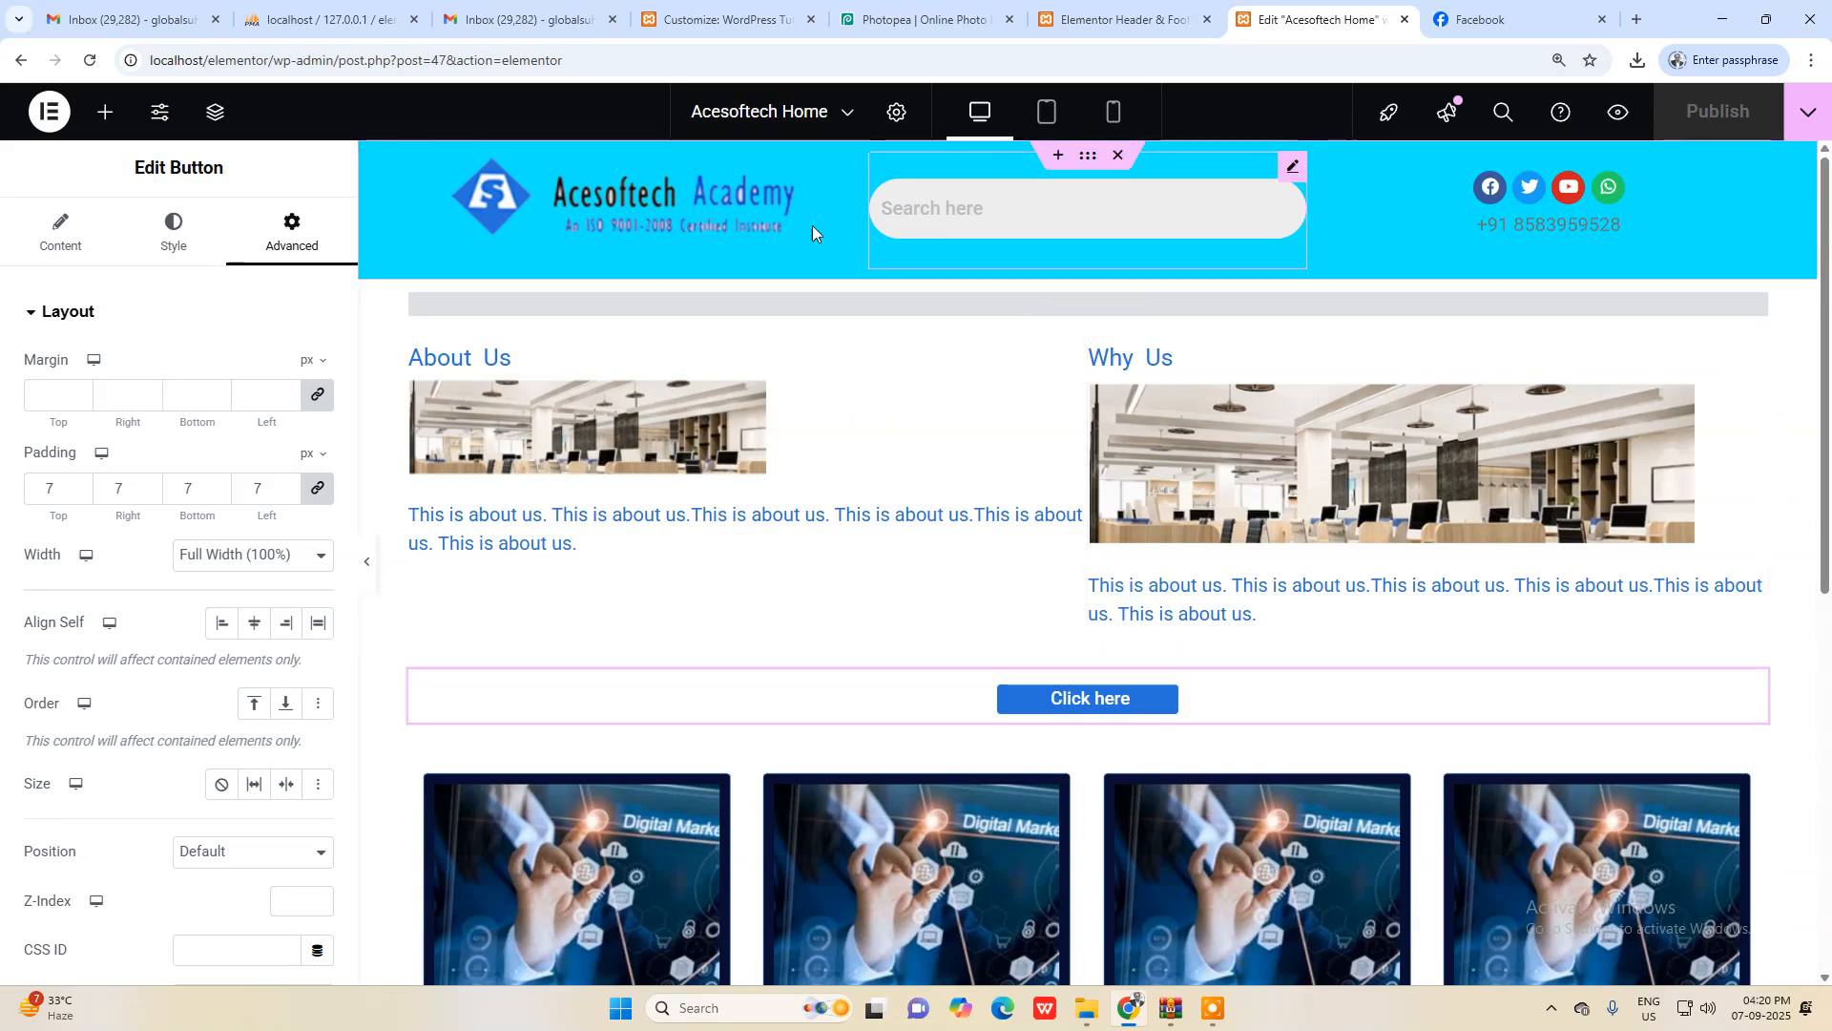
scroll(1032, 227, "down", 1)
scroll(1033, 227, "down", 8)
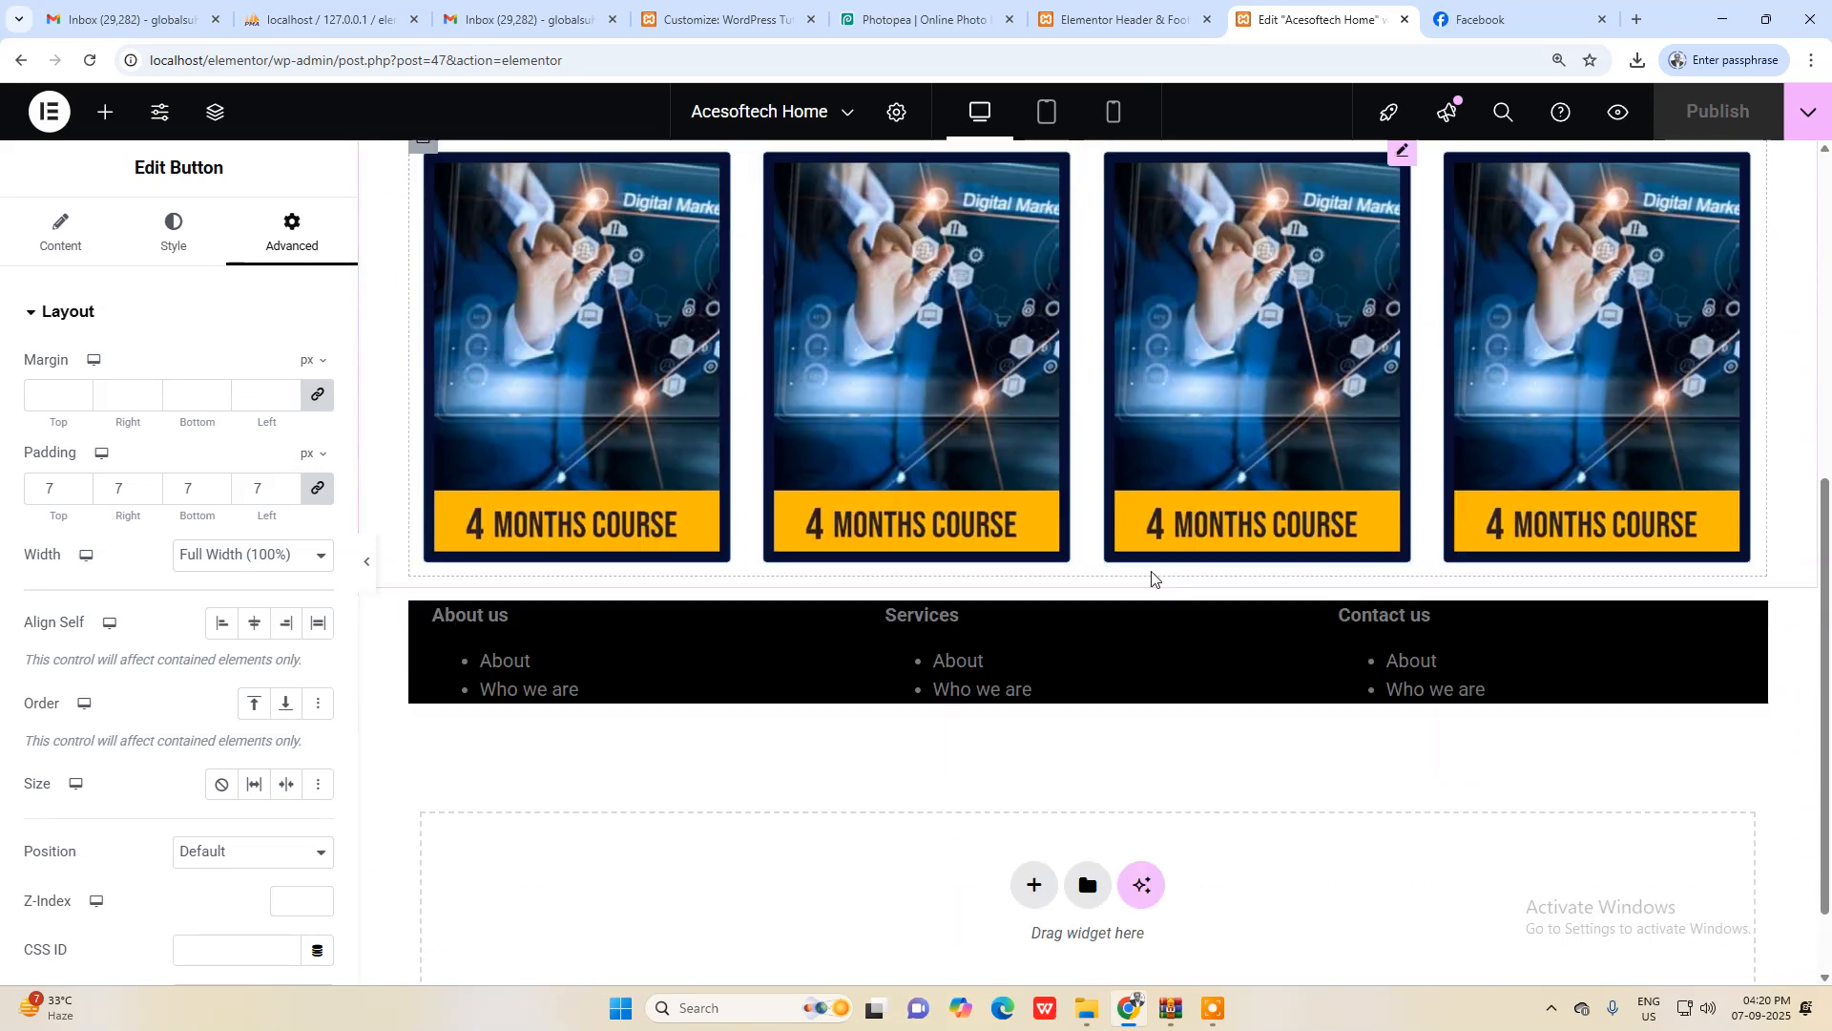
scroll(901, 542, "up", 9)
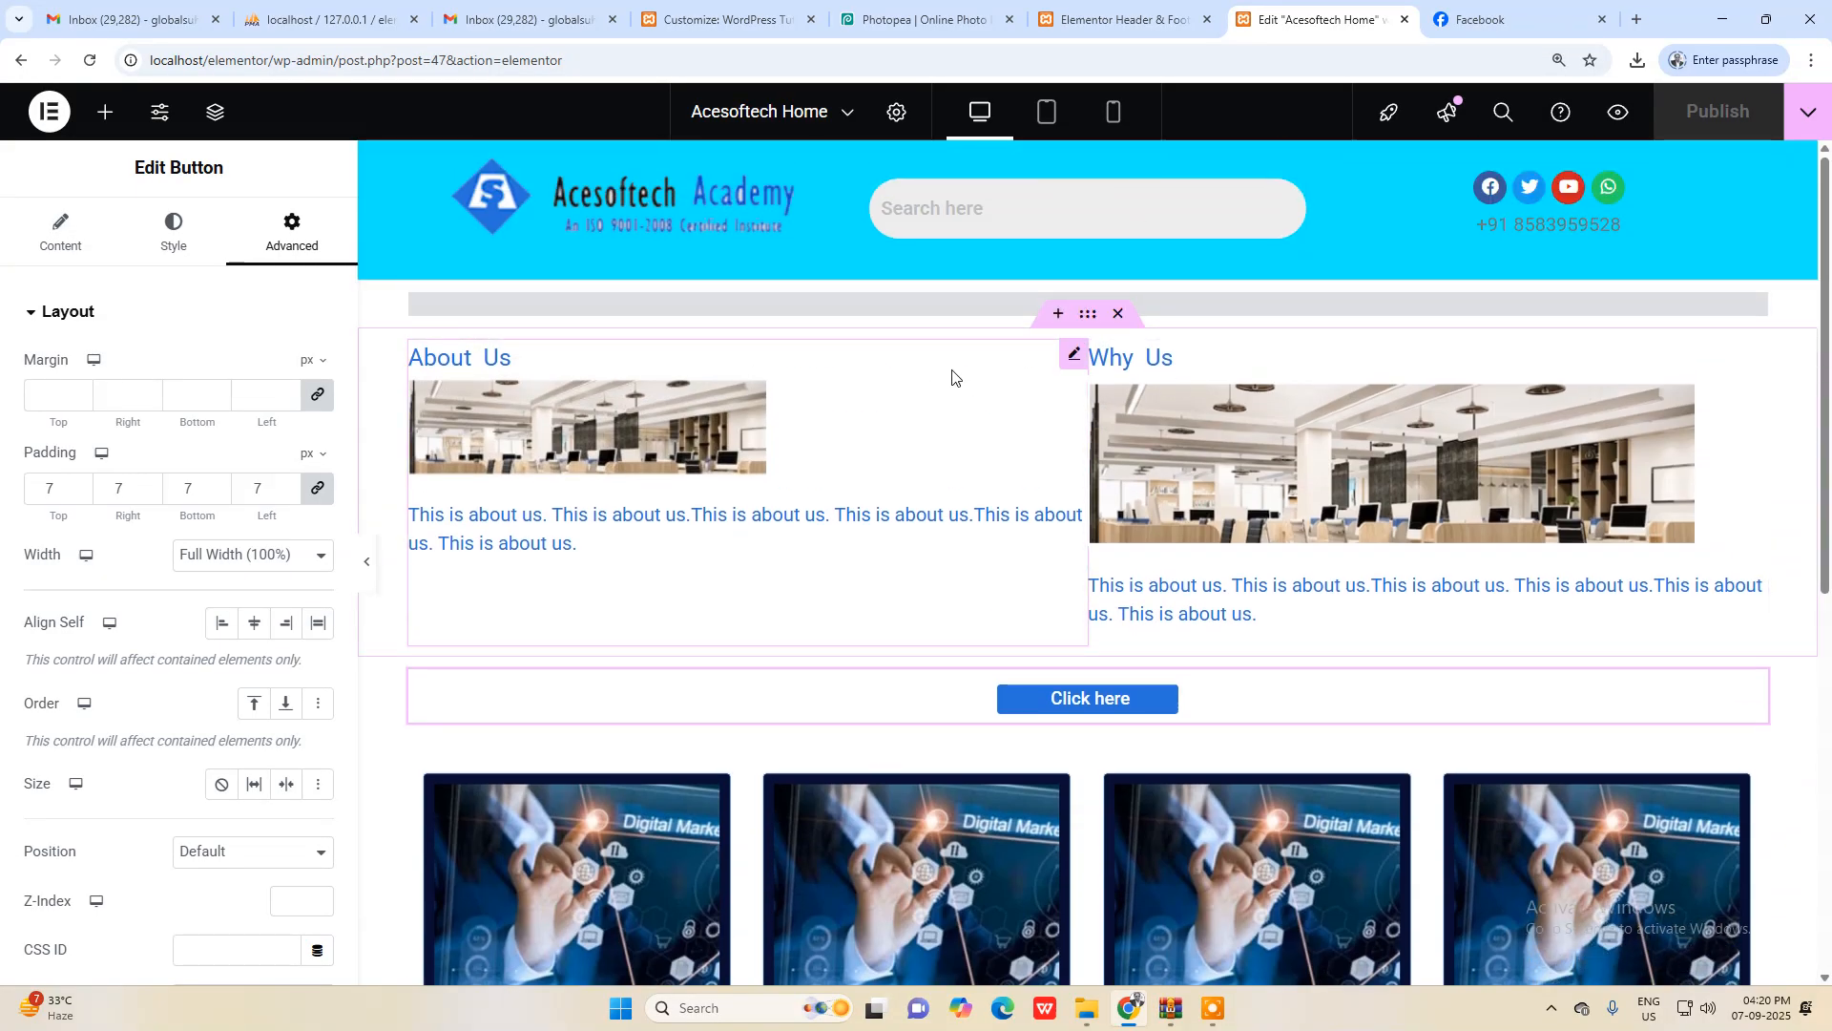
scroll(1014, 418, "down", 5)
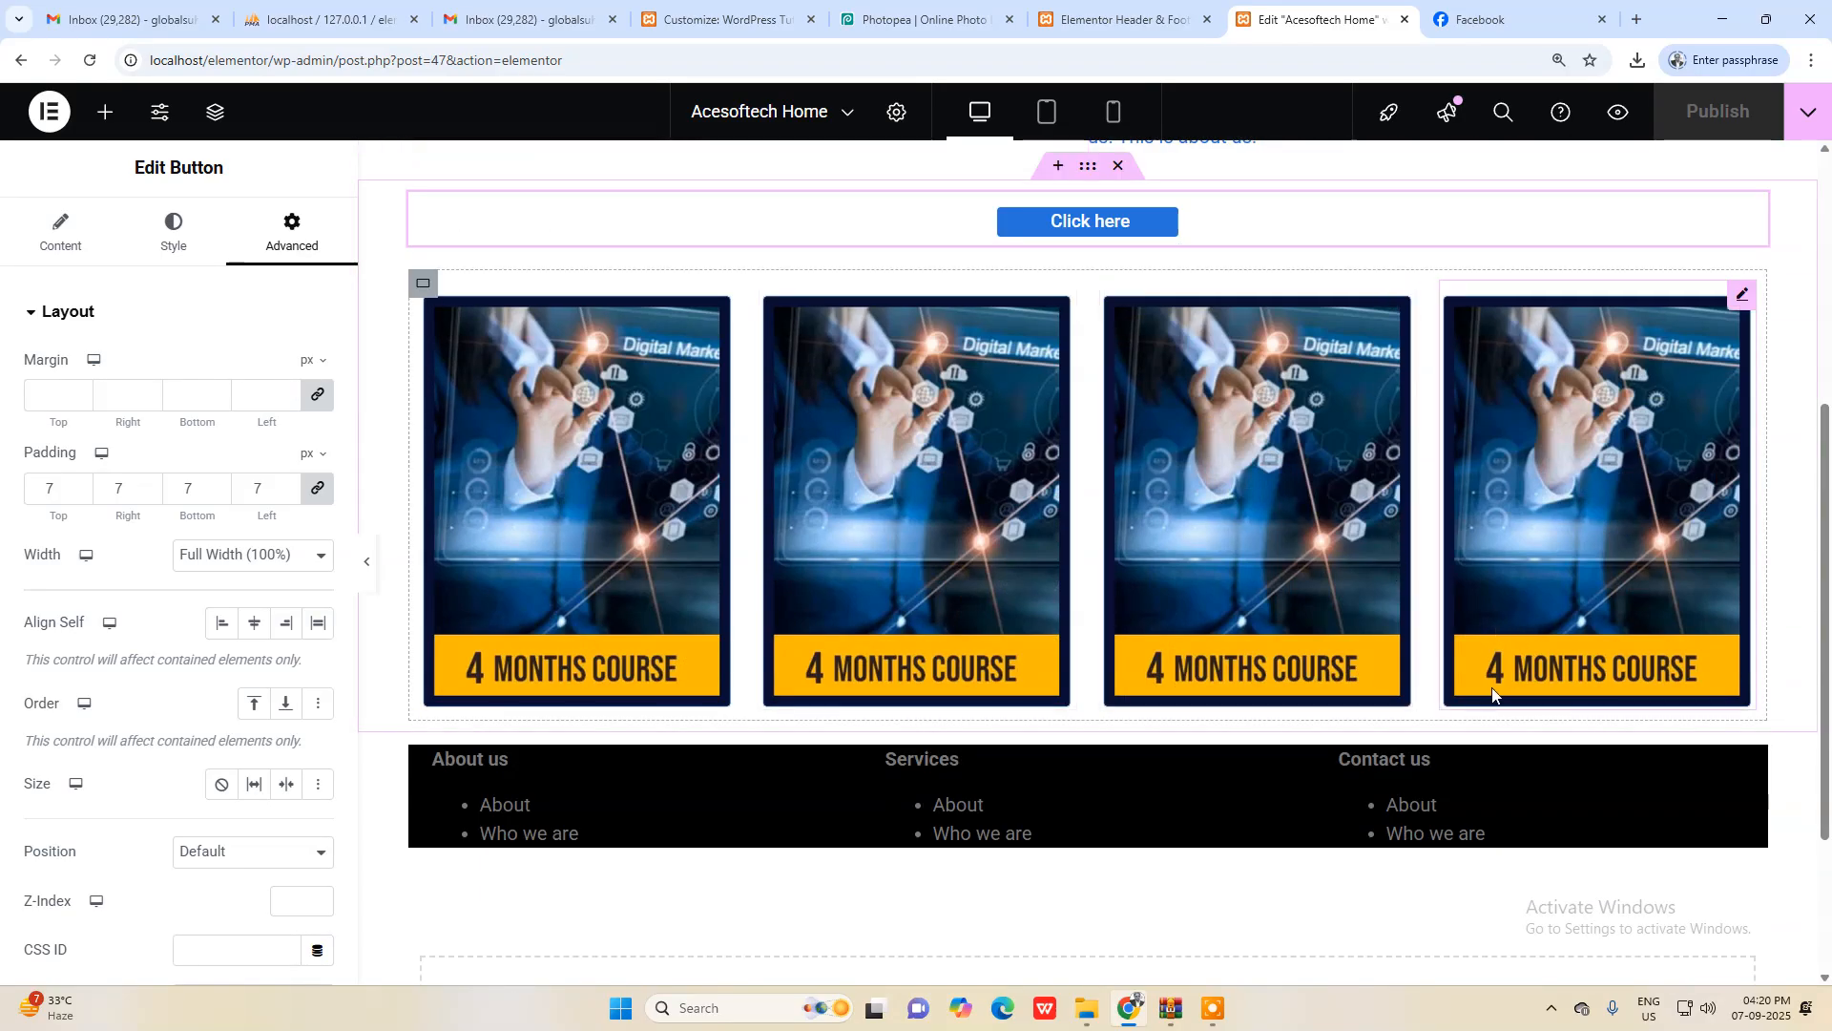
scroll(1749, 611, "up", 5)
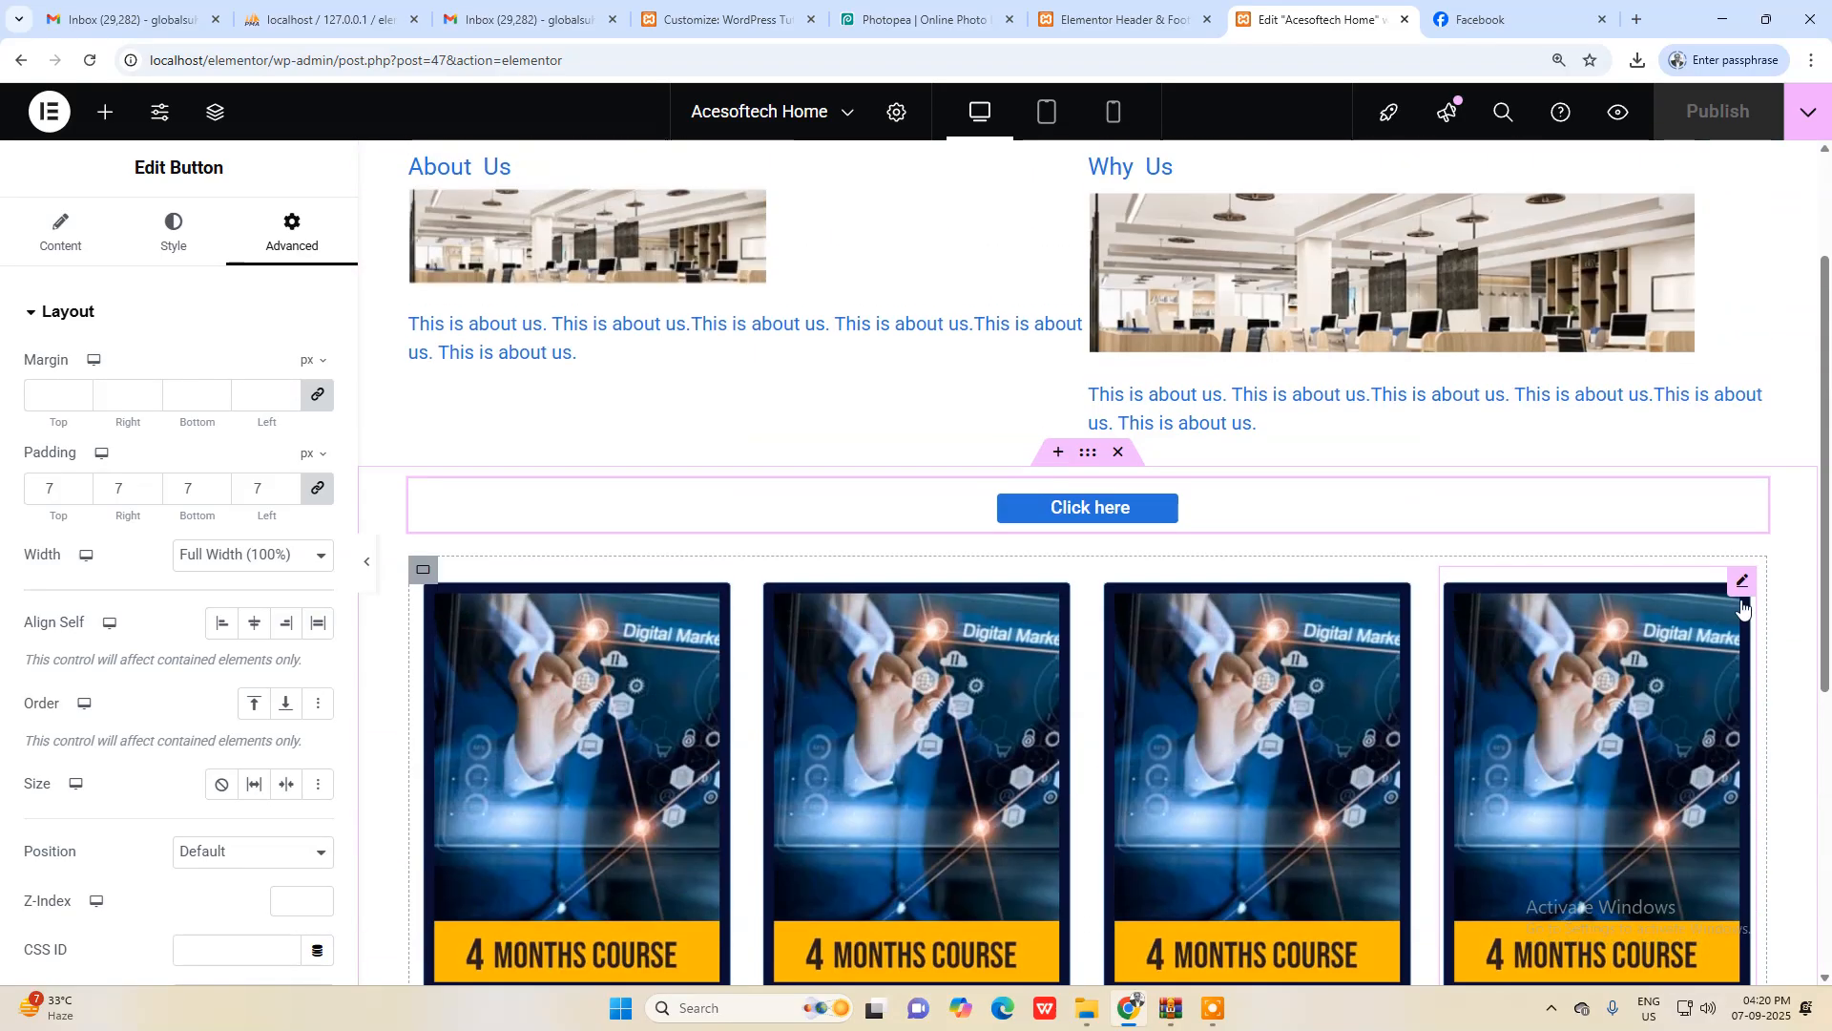